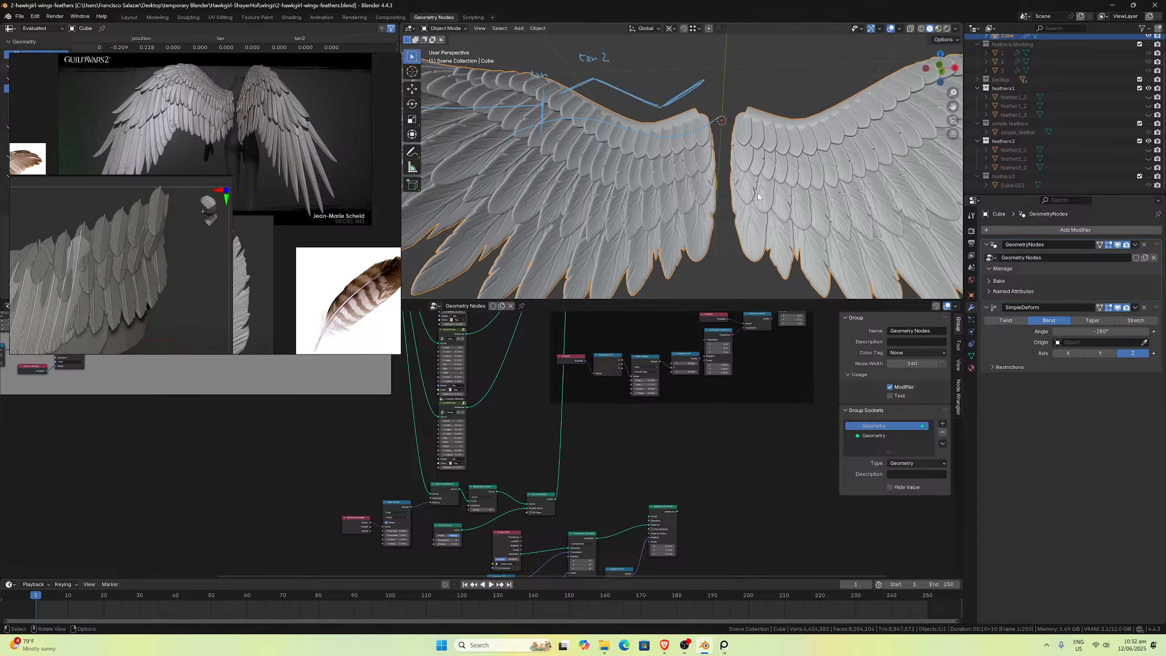
Step: Examine the feather bases and rolled leading edge near the inner wing root, up close and at different angles
scroll(732, 196, up, 4)
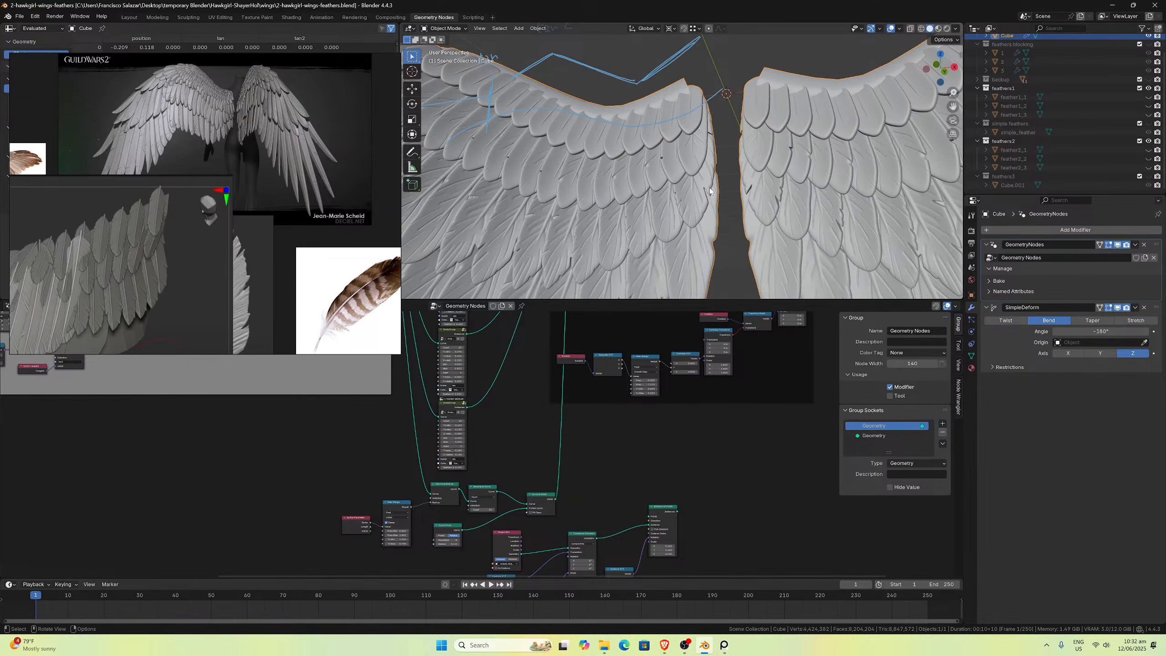
middle_drag(709, 216, 821, 165)
scroll(729, 242, up, 5)
middle_drag(787, 76, 627, 158)
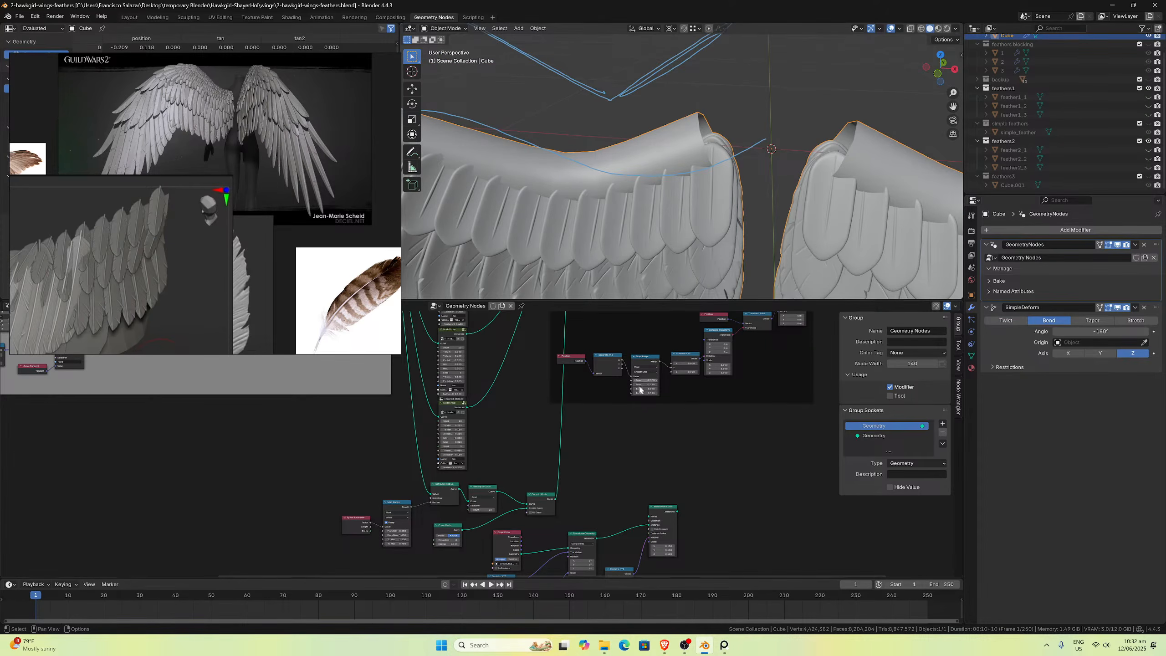
scroll(619, 419, down, 2)
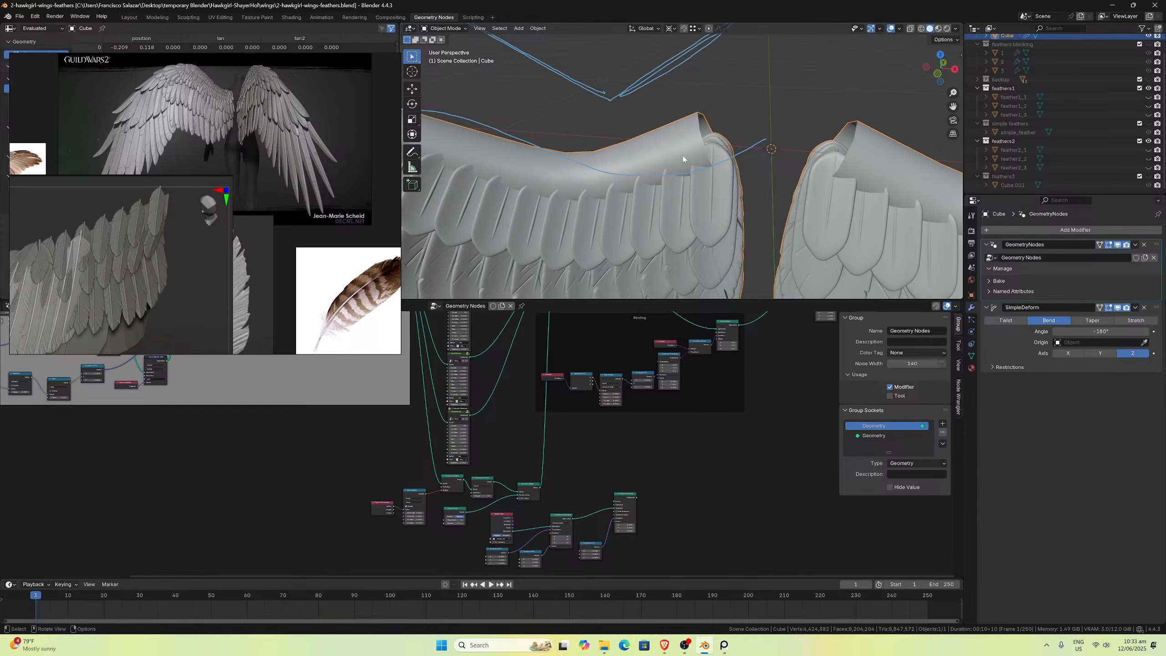
middle_drag(694, 157, 610, 155)
scroll(698, 162, down, 3)
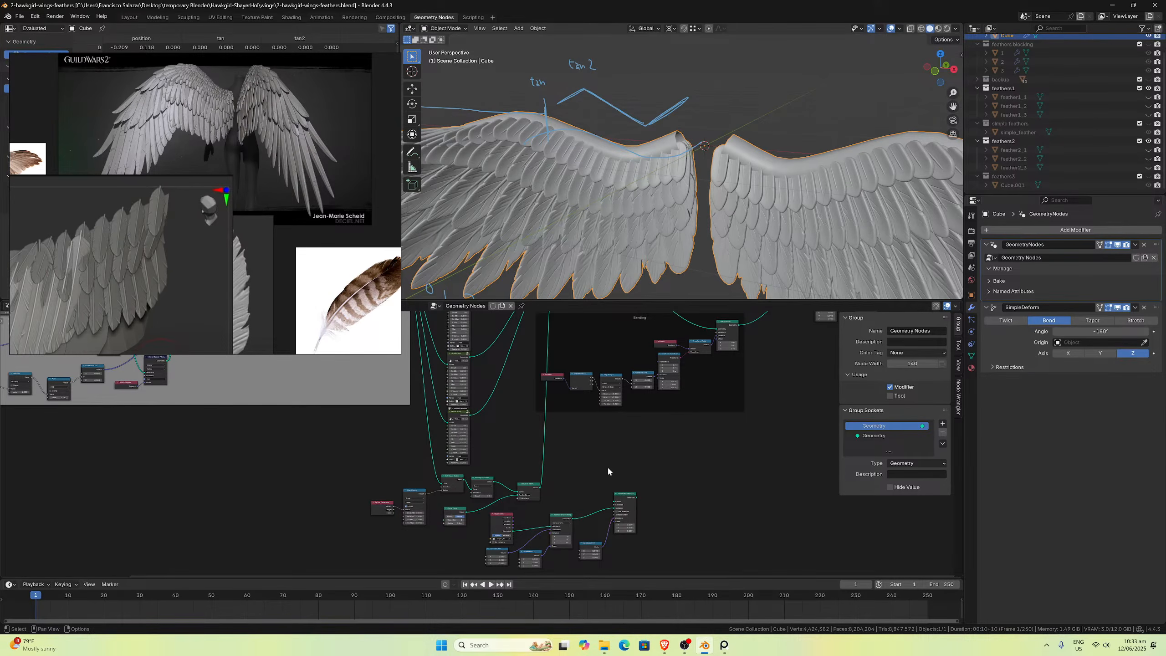
scroll(654, 187, up, 6)
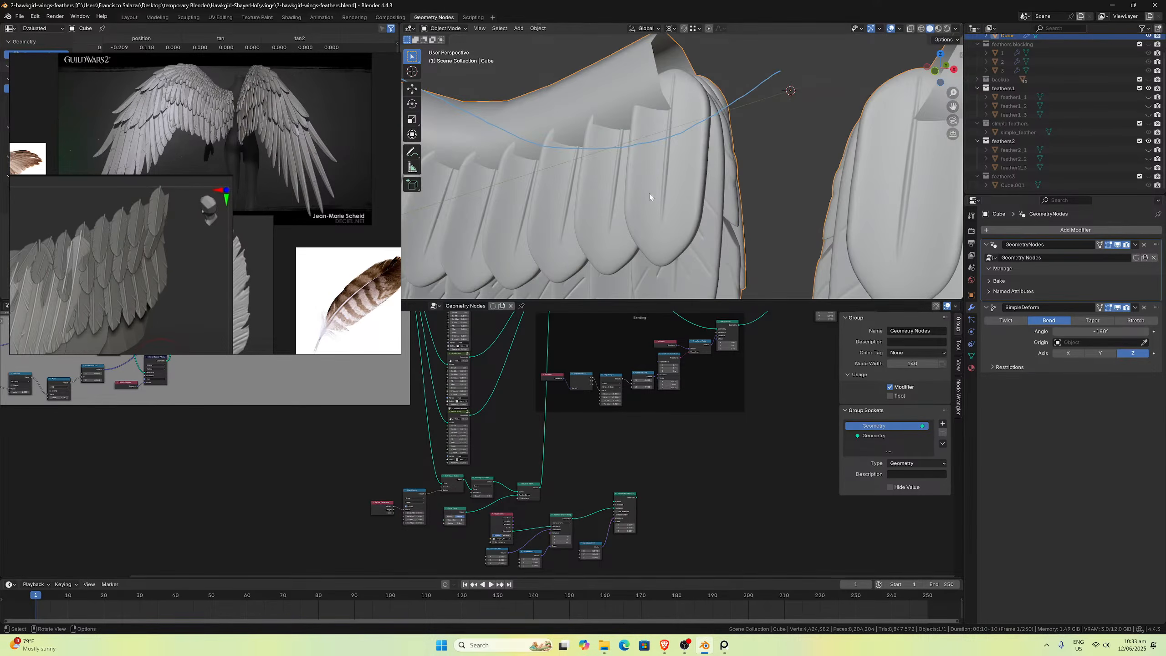
middle_drag(648, 194, 706, 163)
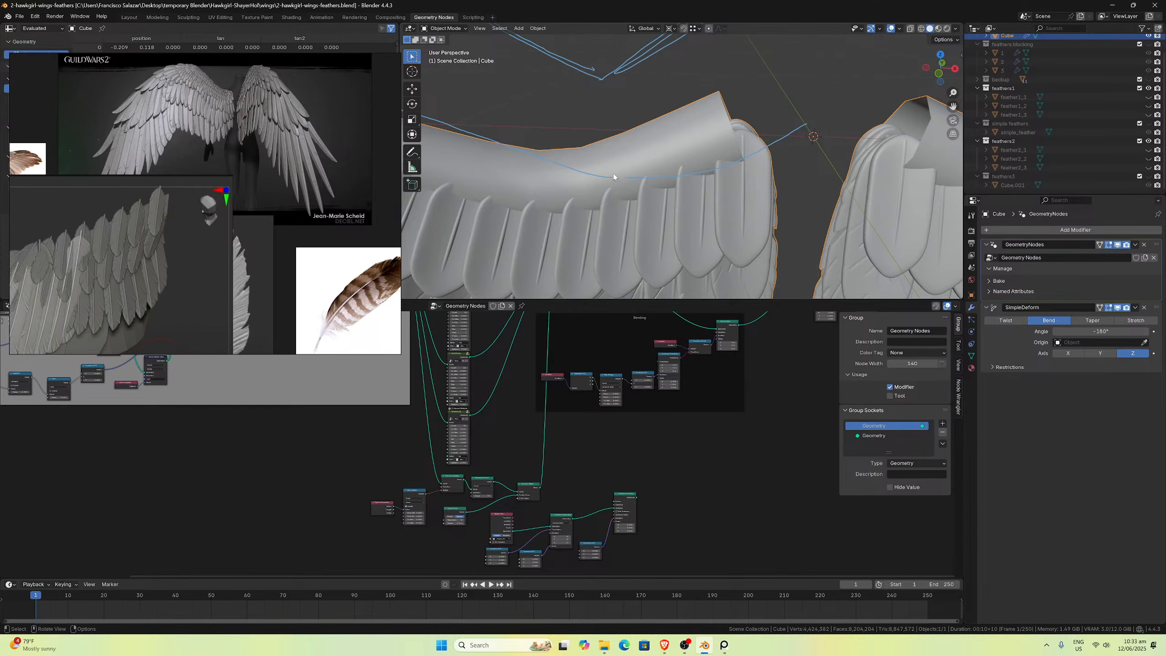
scroll(724, 159, down, 5)
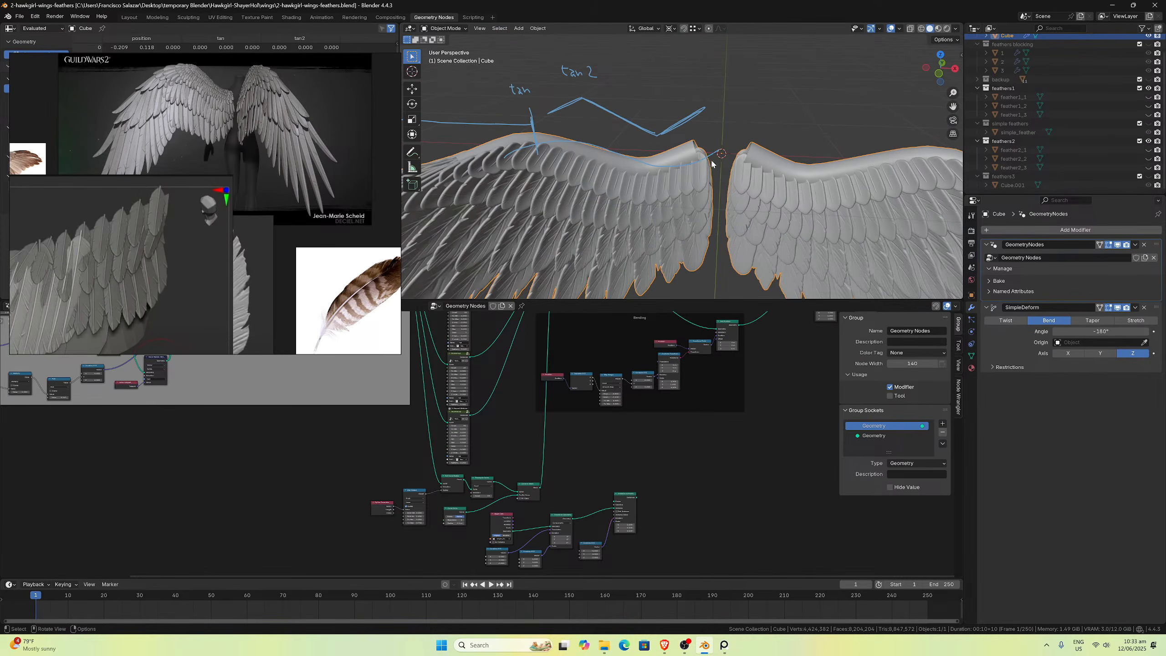
Step: Examine the wing side-on from its outer end and inspect how the feather rows overlap near the gap between the wings
middle_drag(670, 142, 893, 99)
middle_drag(780, 138, 961, 82)
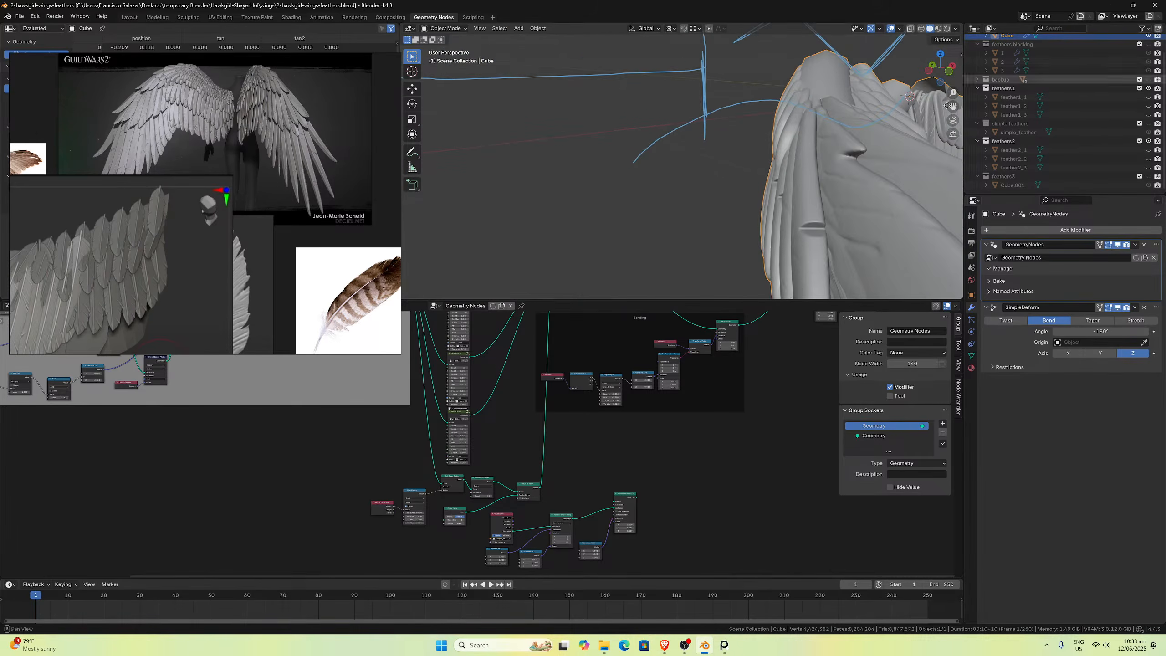
mouse_move(850, 112)
middle_down()
mouse_move(608, 183)
mouse_move(483, 206)
mouse_move(486, 180)
mouse_move(509, 193)
mouse_move(568, 166)
mouse_move(706, 177)
middle_up()
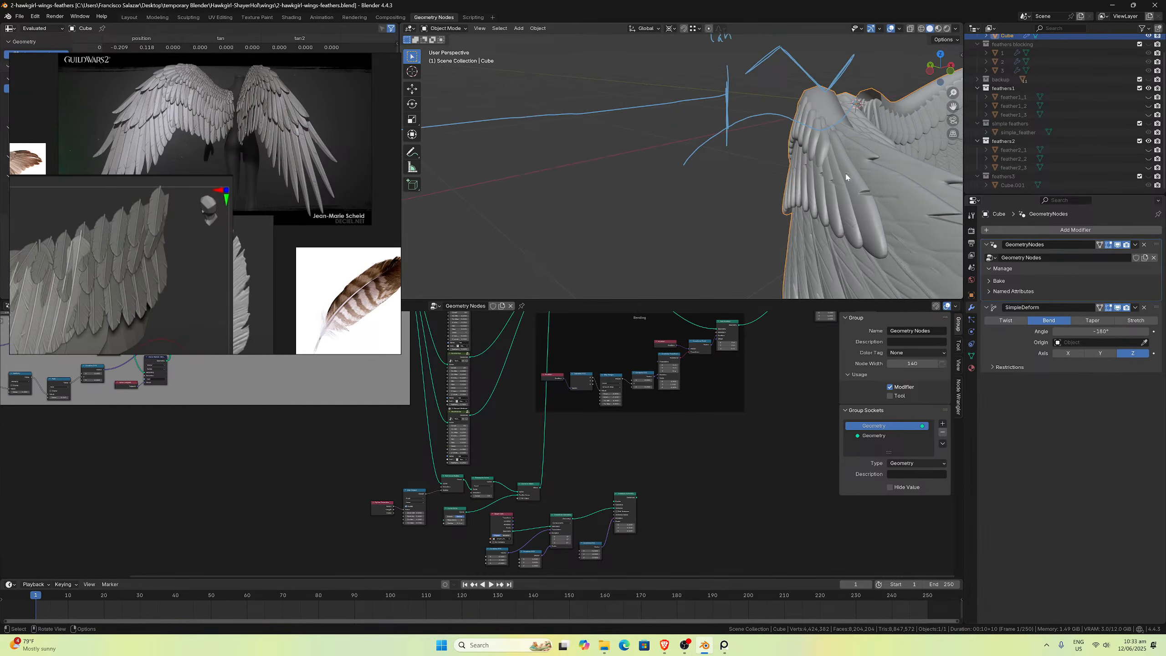
middle_drag(913, 201, 722, 179)
scroll(722, 179, up, 3)
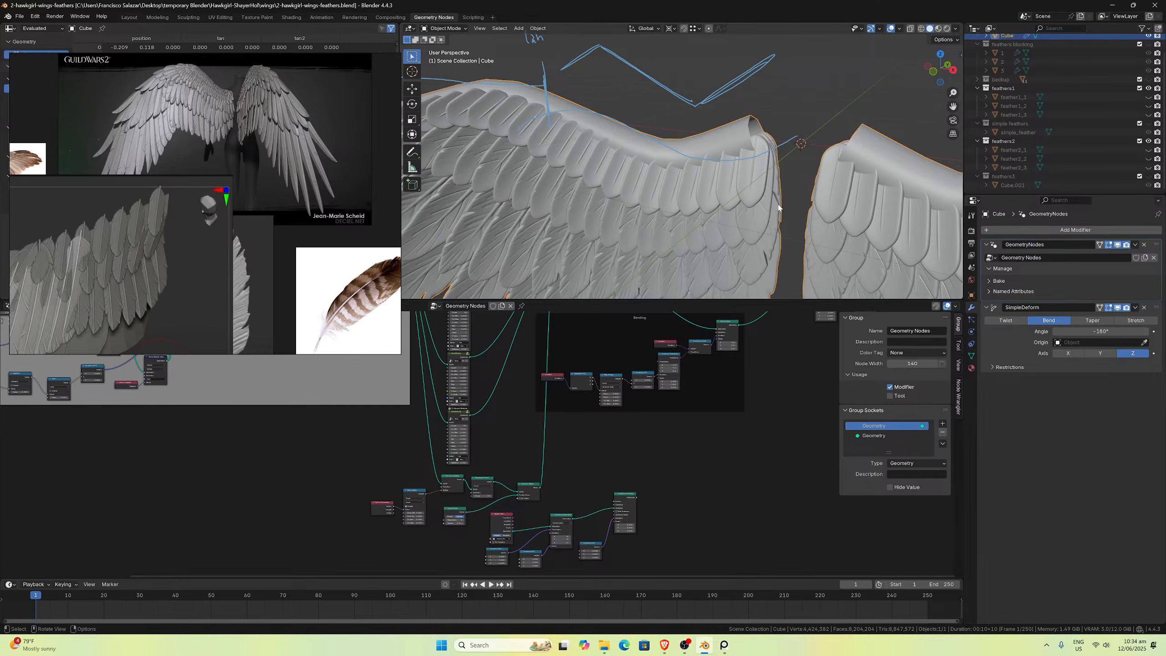
scroll(780, 213, up, 5)
scroll(776, 220, down, 5)
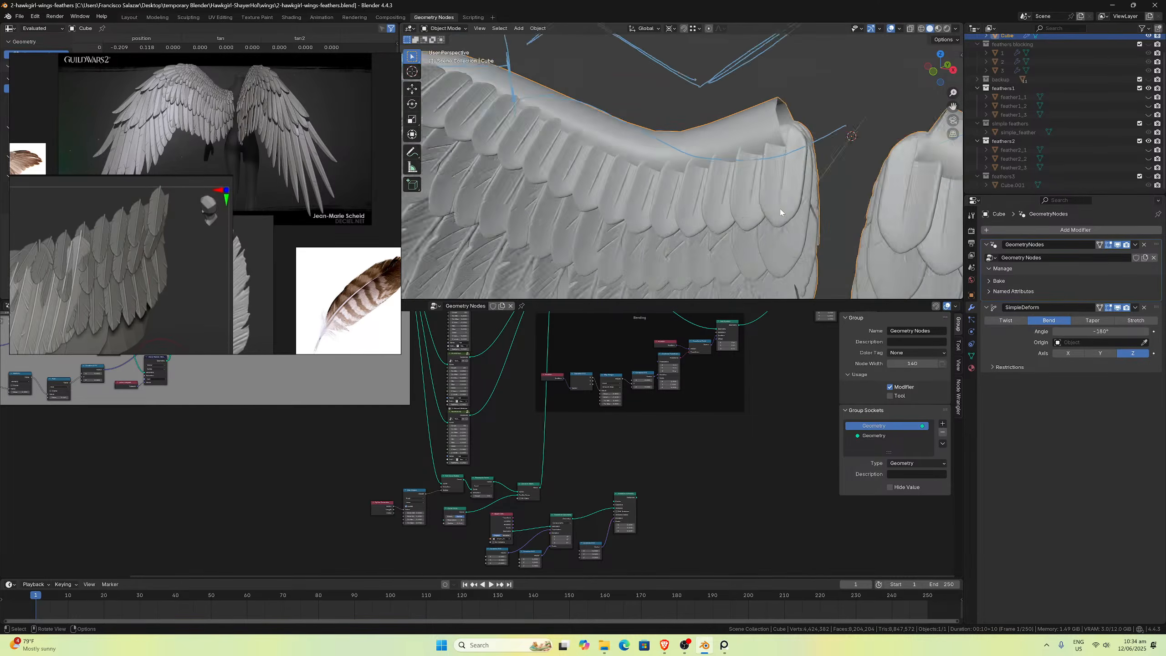
middle_drag(771, 229, 784, 220)
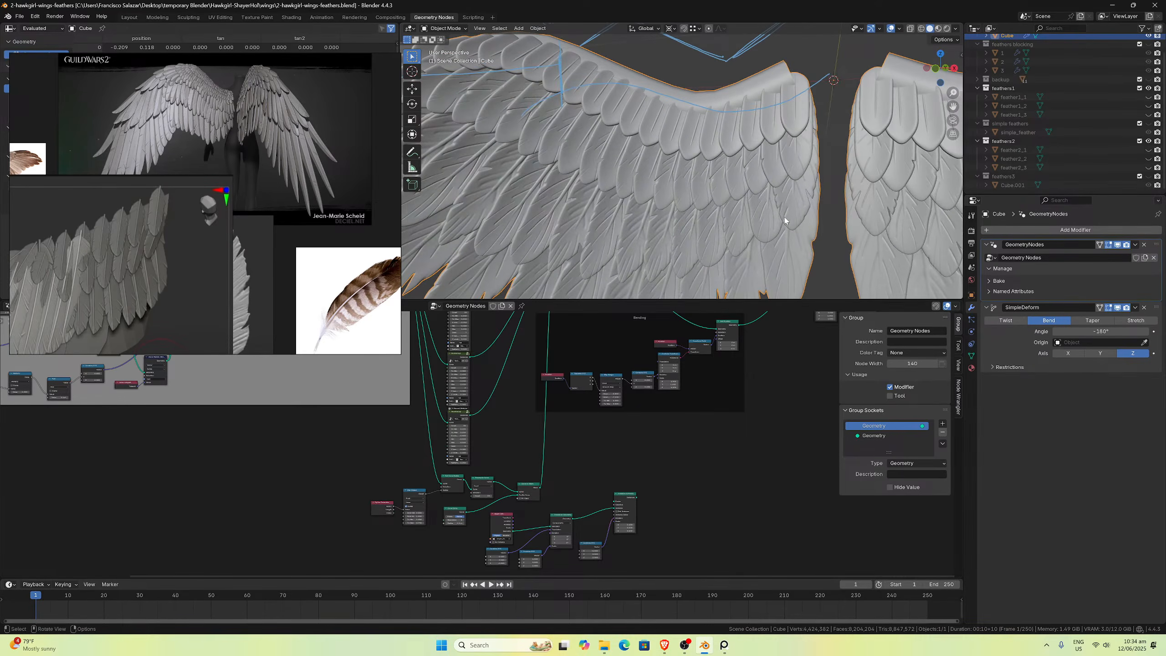
scroll(784, 219, up, 5)
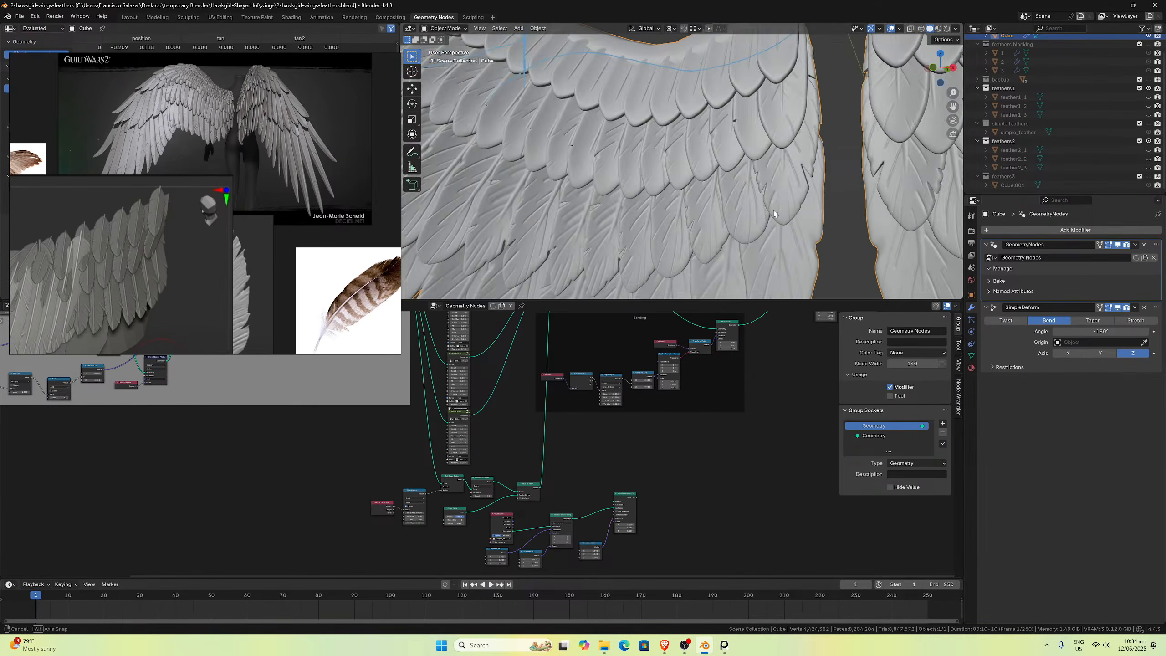
scroll(803, 202, down, 5)
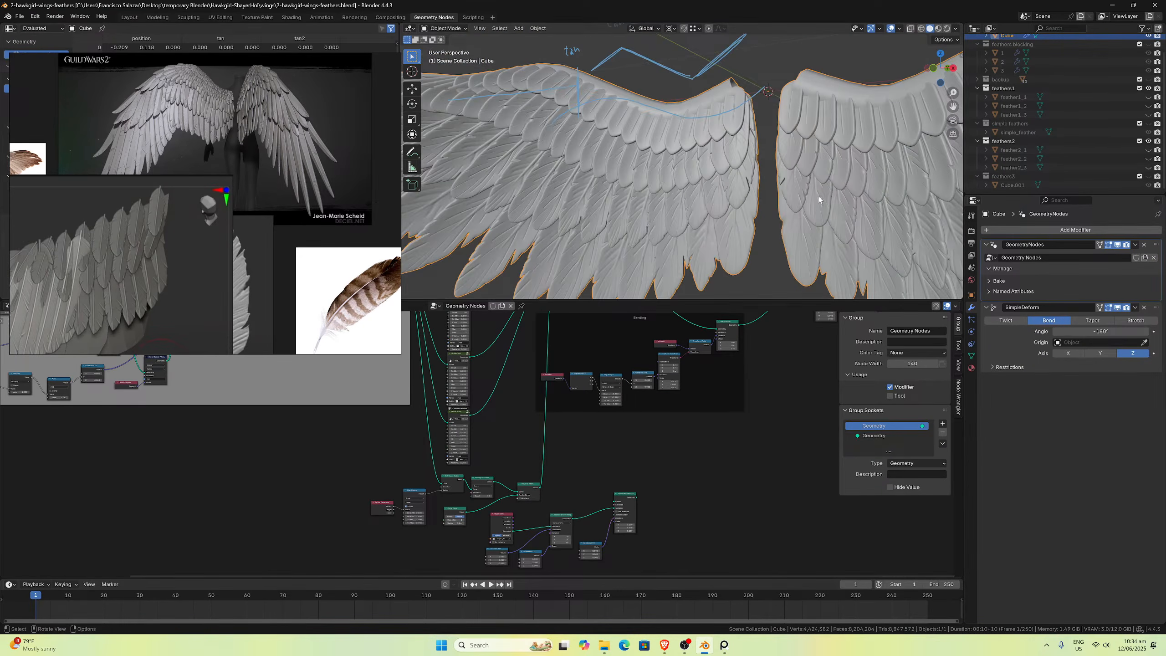
scroll(821, 191, up, 4)
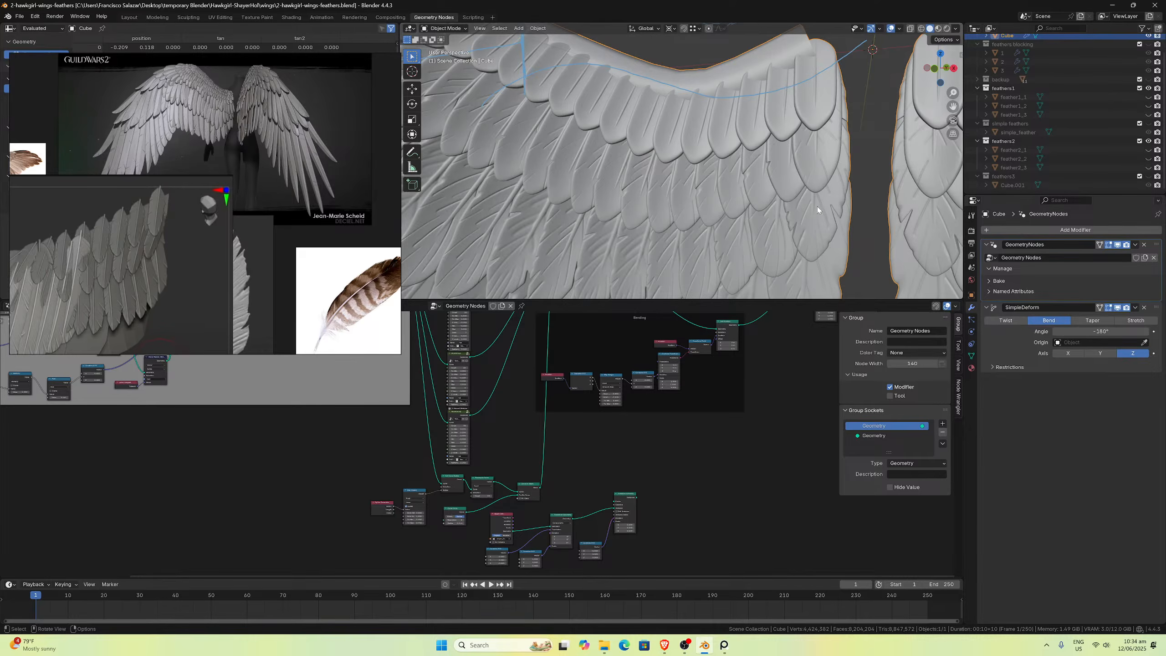
scroll(818, 210, down, 3)
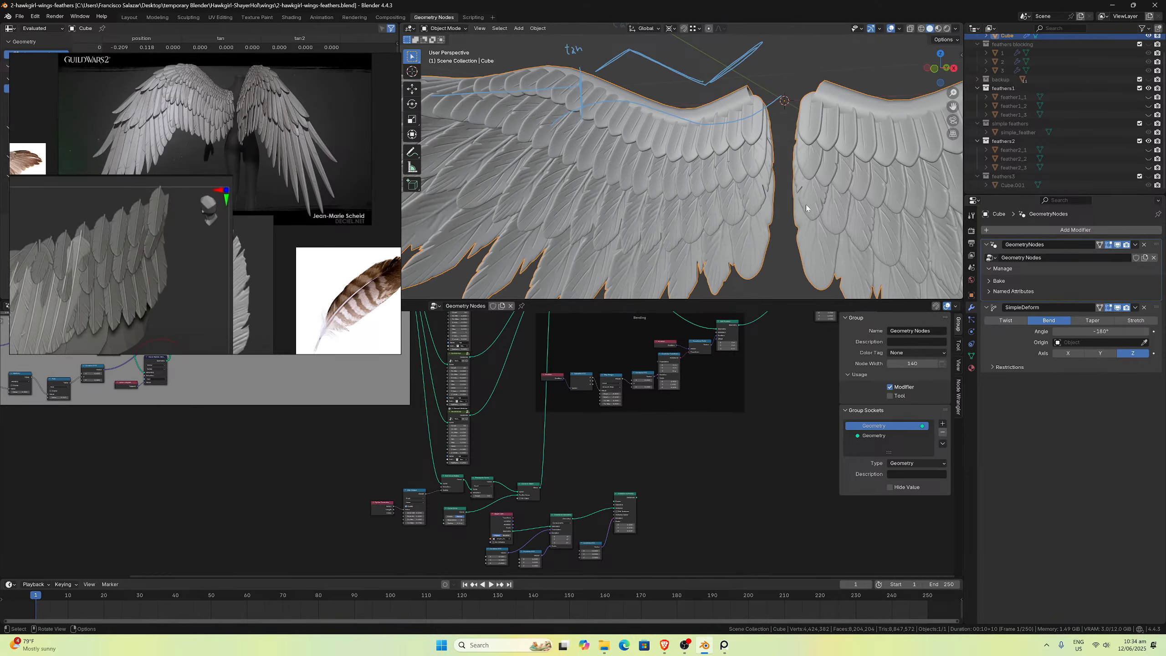
Step: Enable the on-screen display of pressed keys with the Screencast Keys add-on and hide the viewport sidebar
key(n)
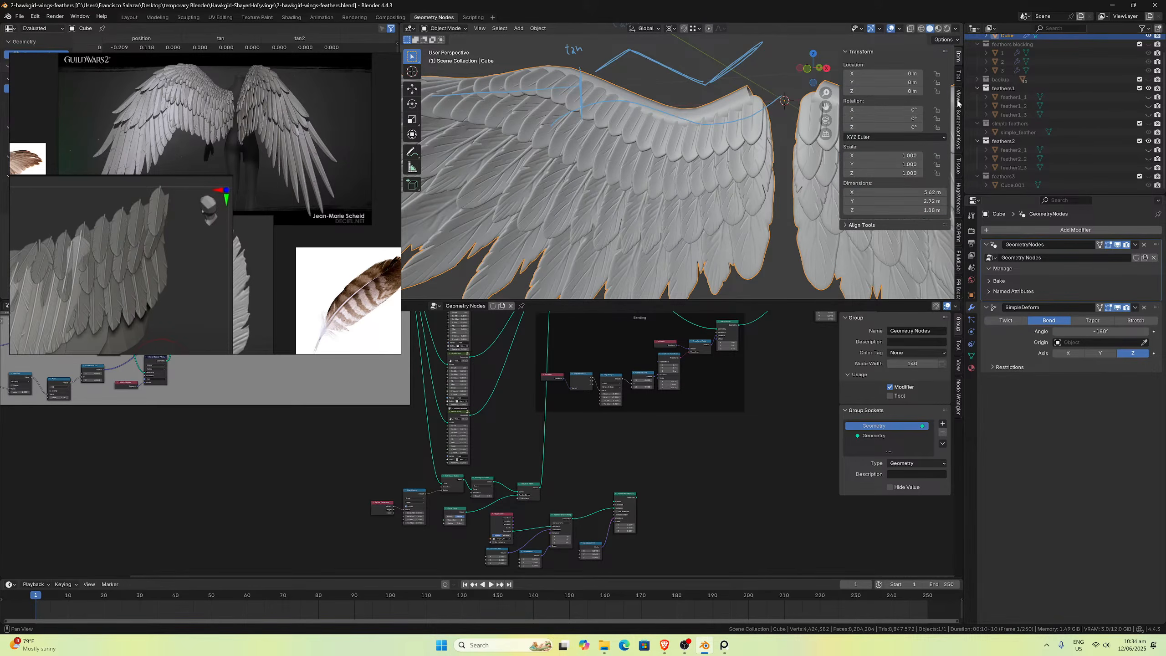
click(959, 128)
key(n)
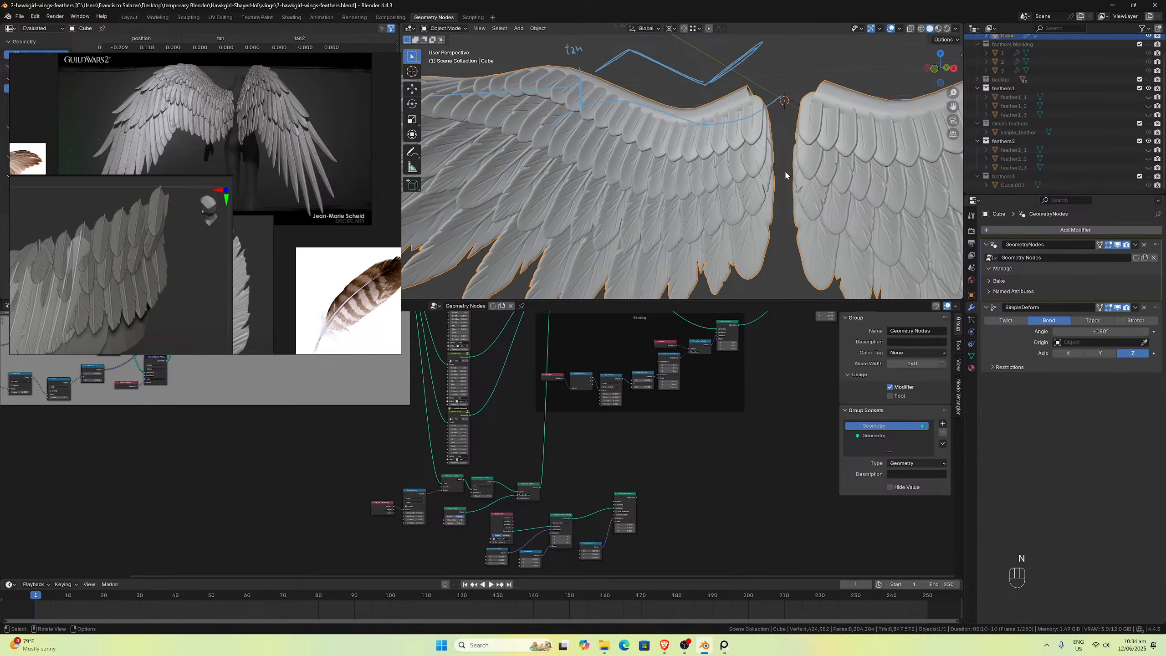
Step: Inspect both wings as a whole and the inner feather rows up close, ending in the front orthographic view
scroll(792, 184, down, 4)
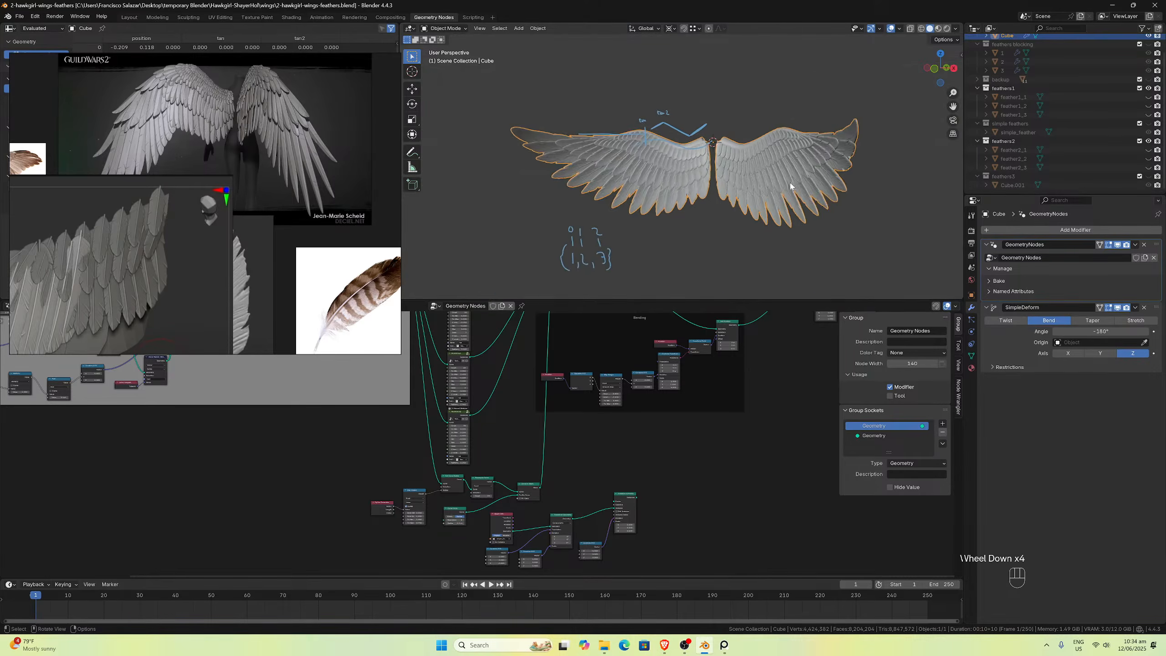
mouse_move(792, 184)
middle_down()
mouse_move(804, 186)
mouse_move(794, 206)
middle_up()
scroll(798, 181, up, 3)
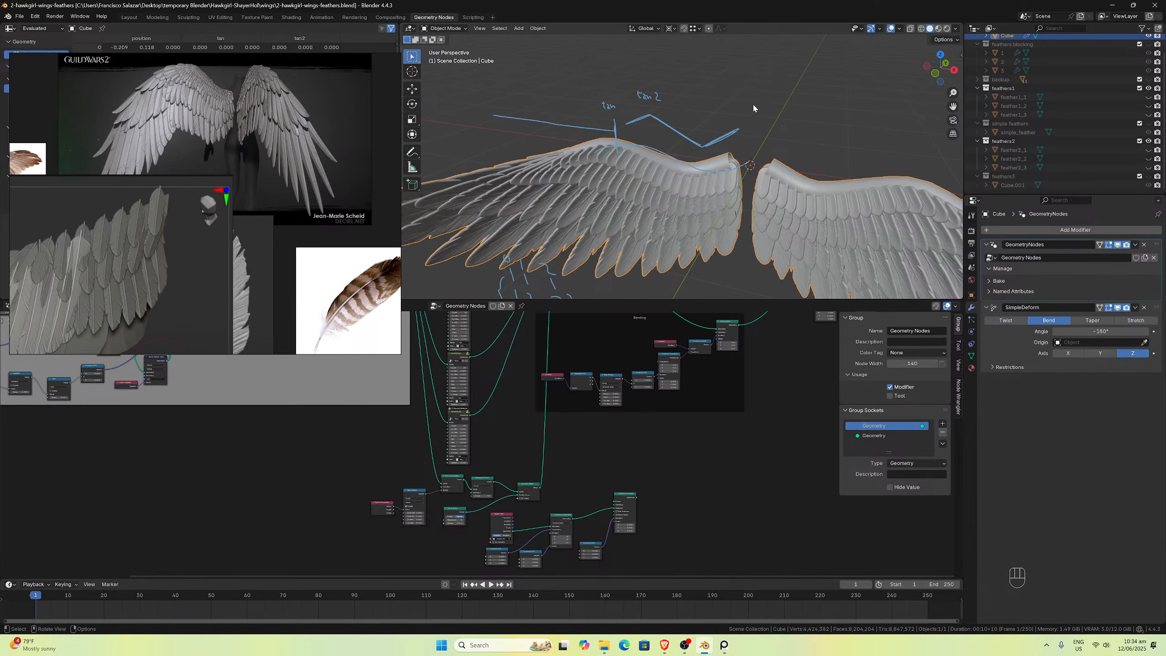
scroll(754, 133, down, 4)
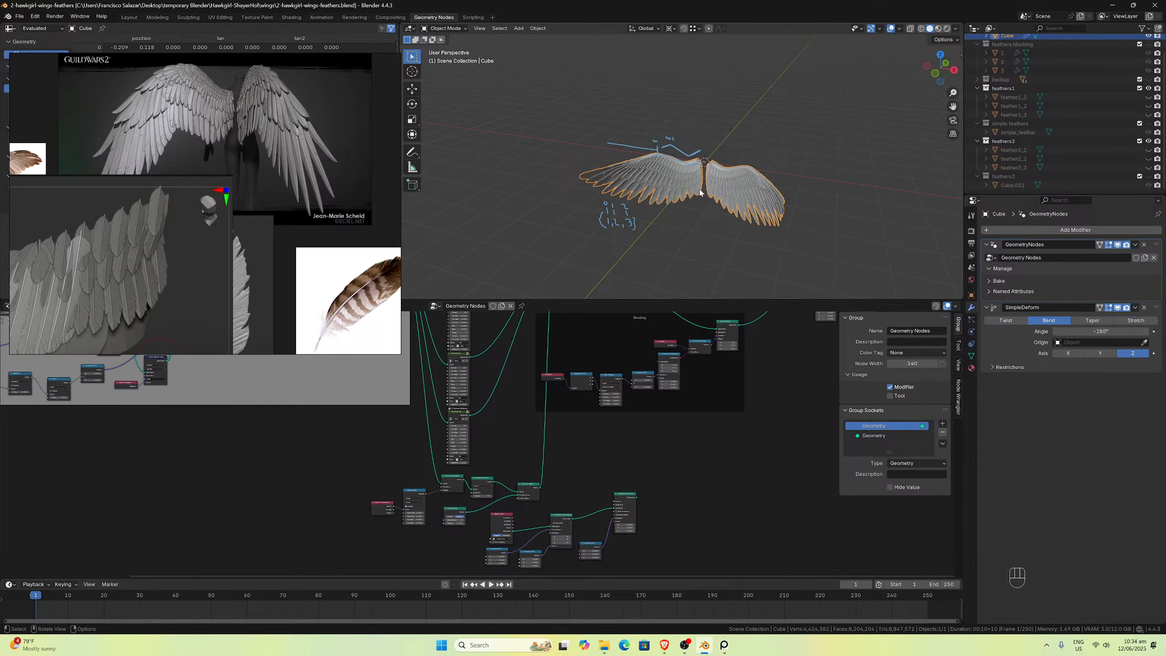
scroll(733, 192, up, 4)
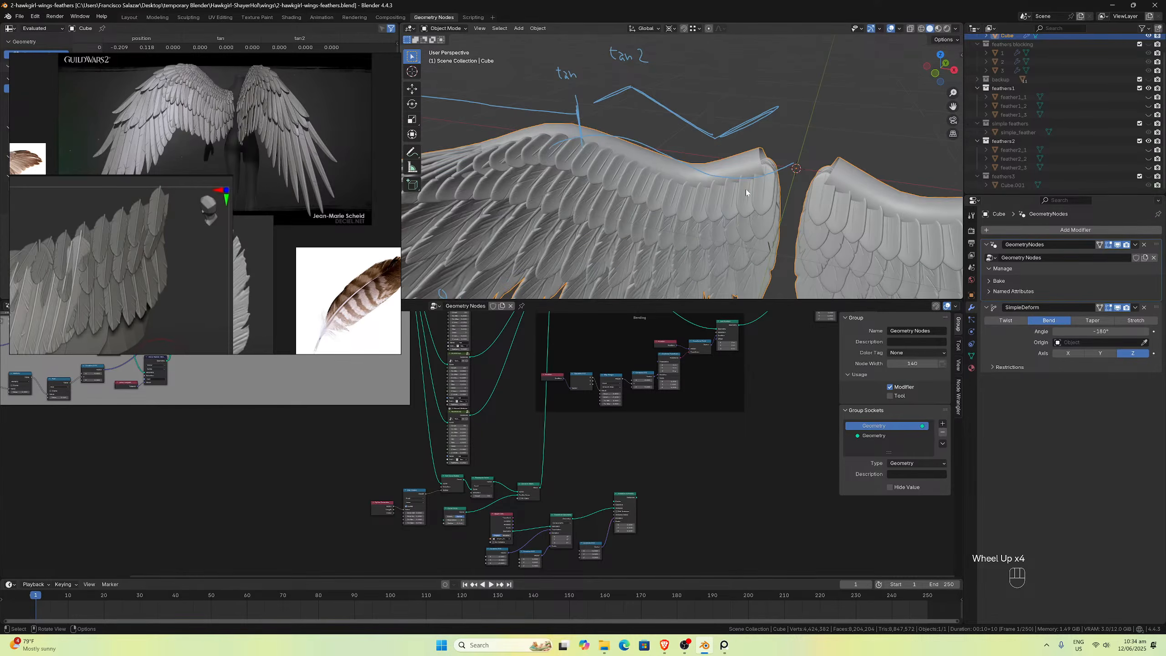
middle_drag(745, 189, 753, 174)
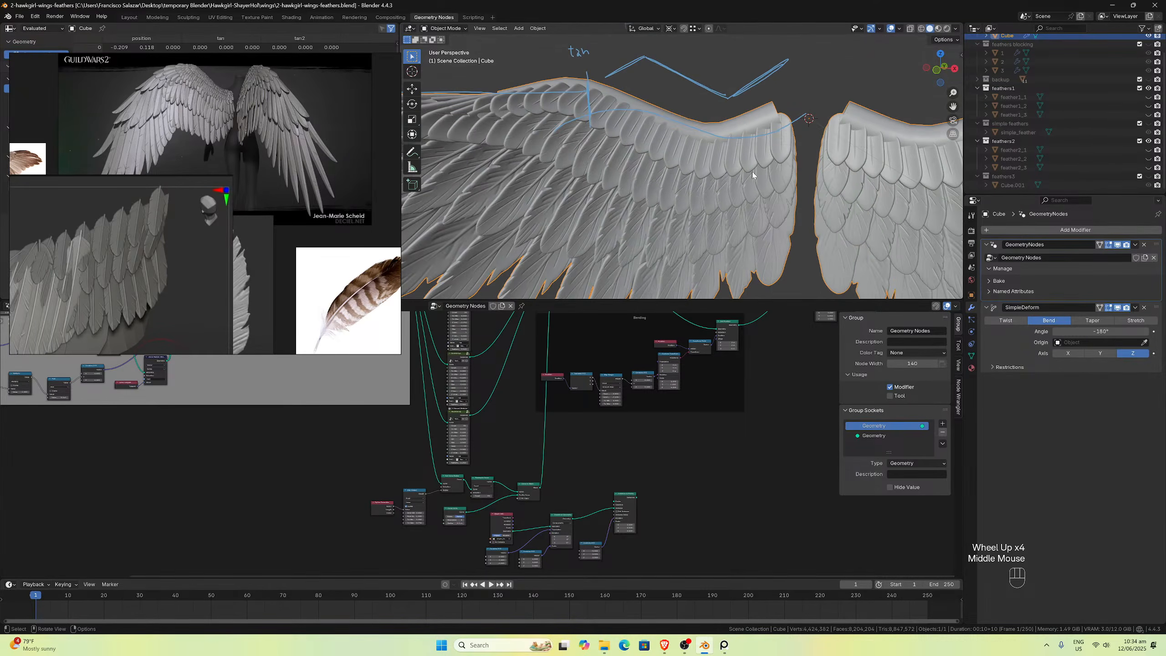
key(KP_1)
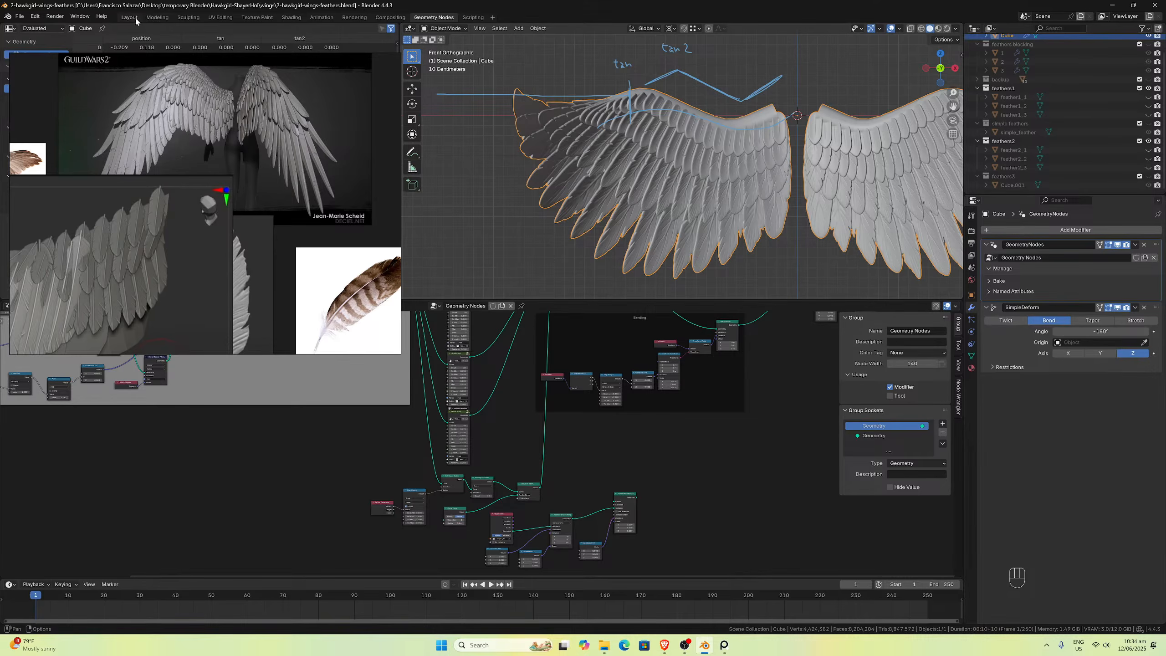
Step: Switch to the Layout workspace, move the reference image window off the wings and bring them into view
click(129, 17)
mouse_move(239, 65)
mouse_down()
mouse_move(226, 154)
mouse_move(143, 196)
mouse_up()
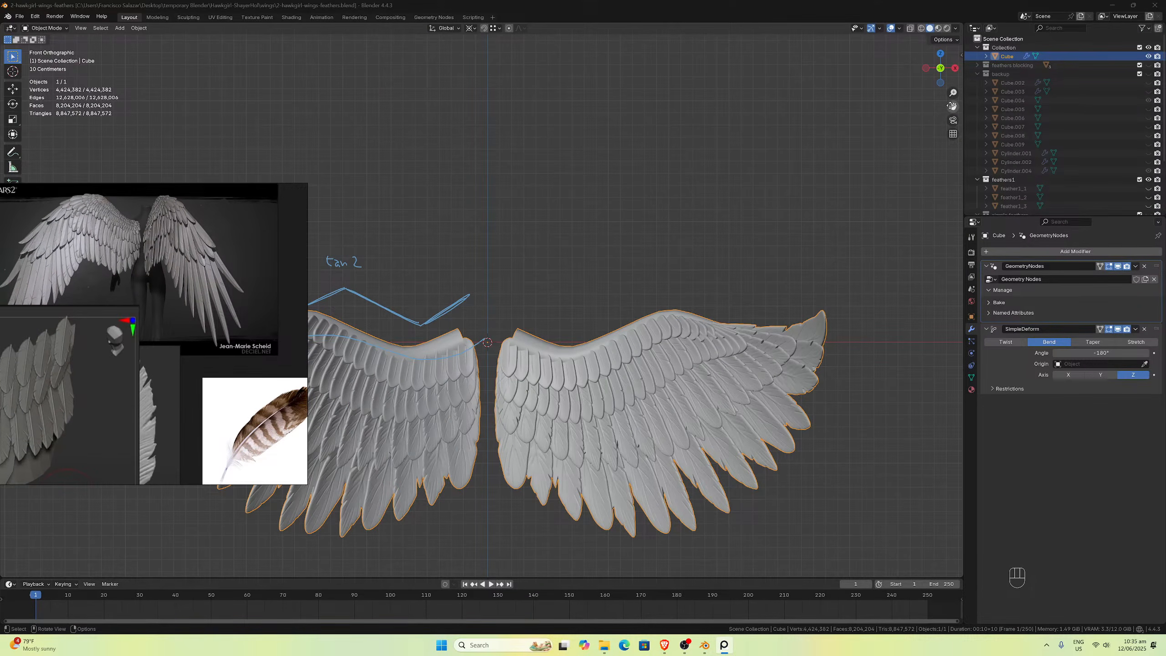
mouse_move(953, 107)
mouse_down()
mouse_move(1158, 48)
mouse_move(656, 331)
mouse_up()
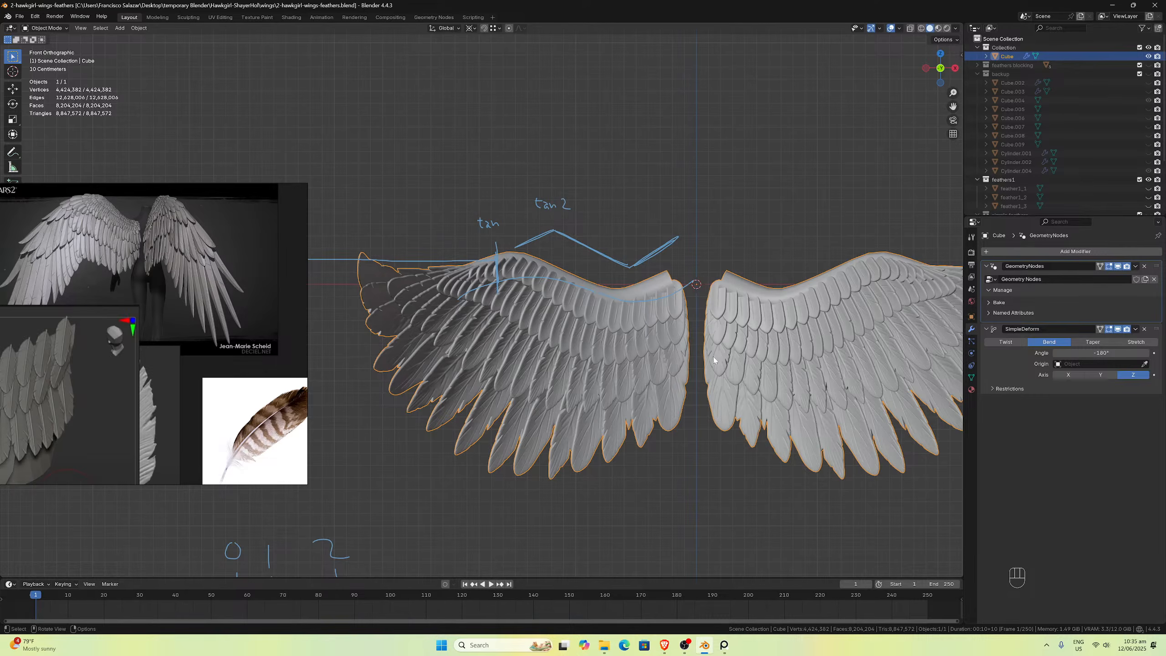
Step: Compare the overall silhouette of both wings with the layered feather detail from the front and at an angle
scroll(727, 328, down, 3)
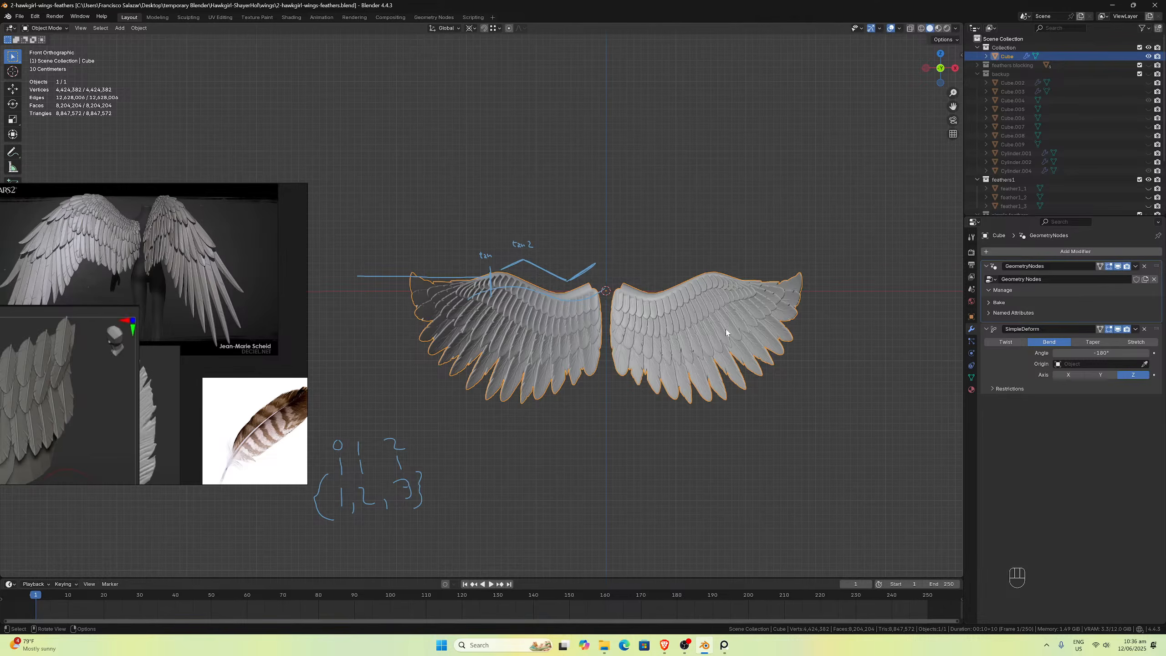
scroll(725, 329, up, 5)
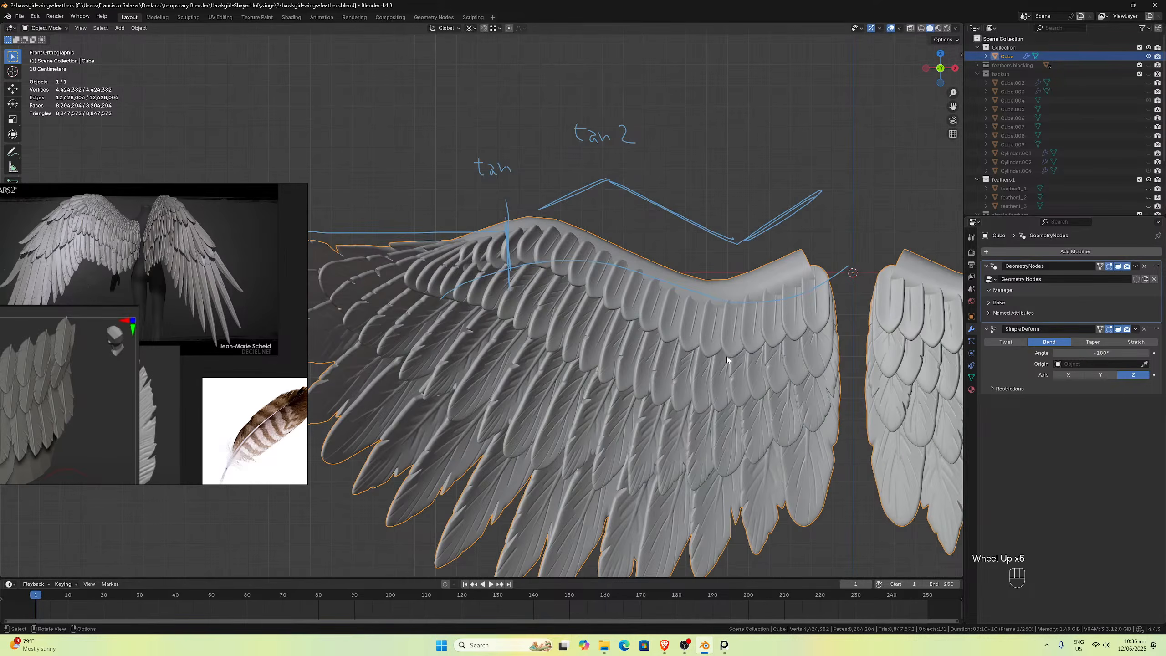
scroll(735, 353, down, 2)
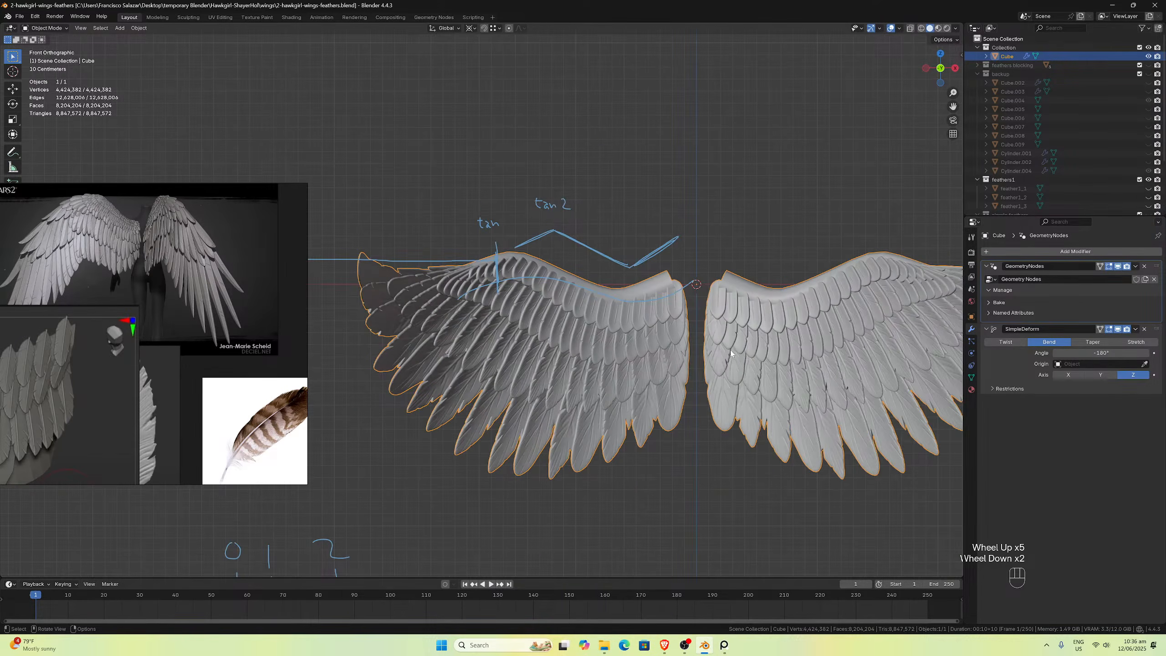
scroll(731, 353, up, 2)
scroll(731, 353, down, 3)
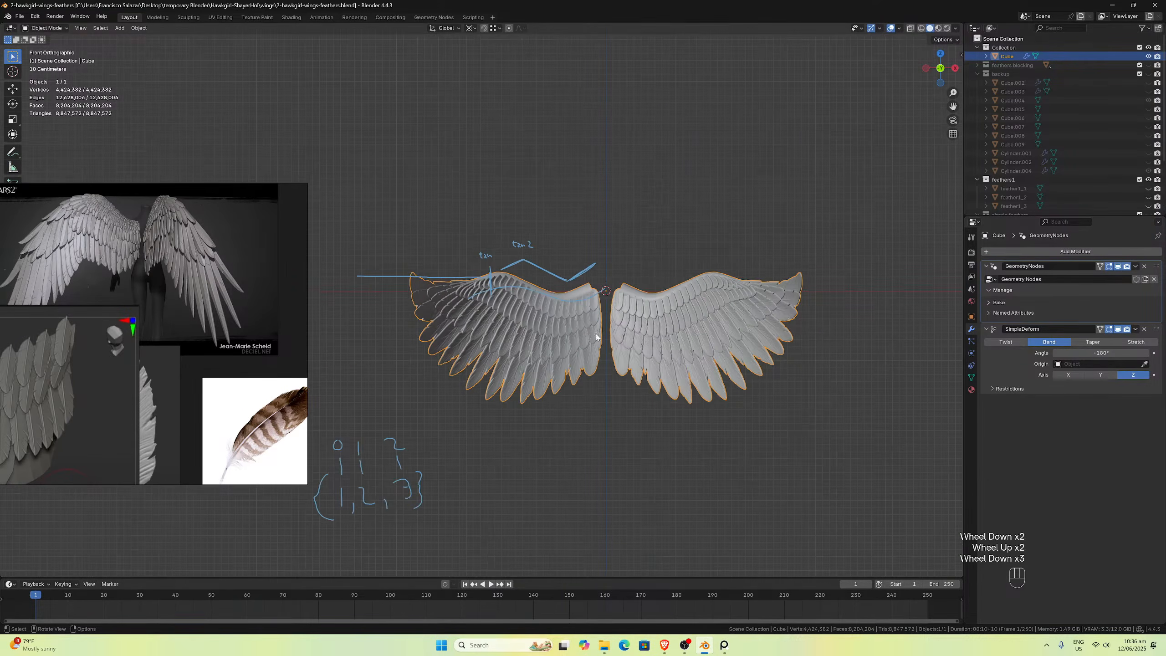
scroll(595, 335, up, 4)
middle_drag(578, 333, 328, 295)
scroll(556, 328, down, 2)
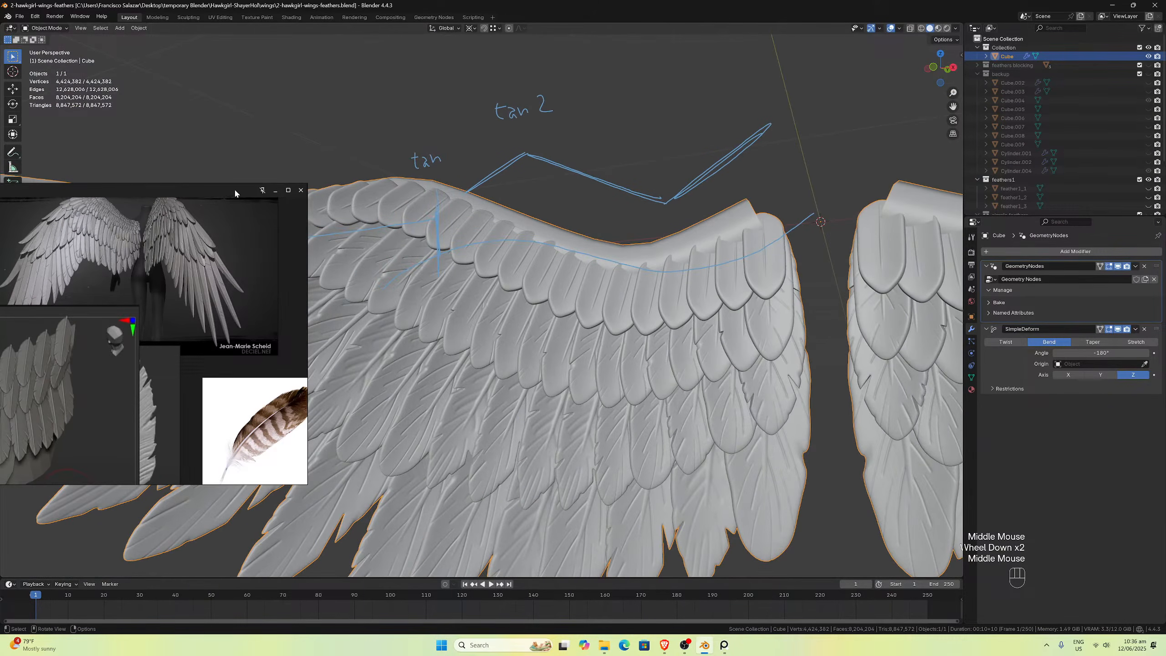
Step: Move the reference image window further aside and examine the long lower feathers and their tips up close
drag(234, 189, 44, 235)
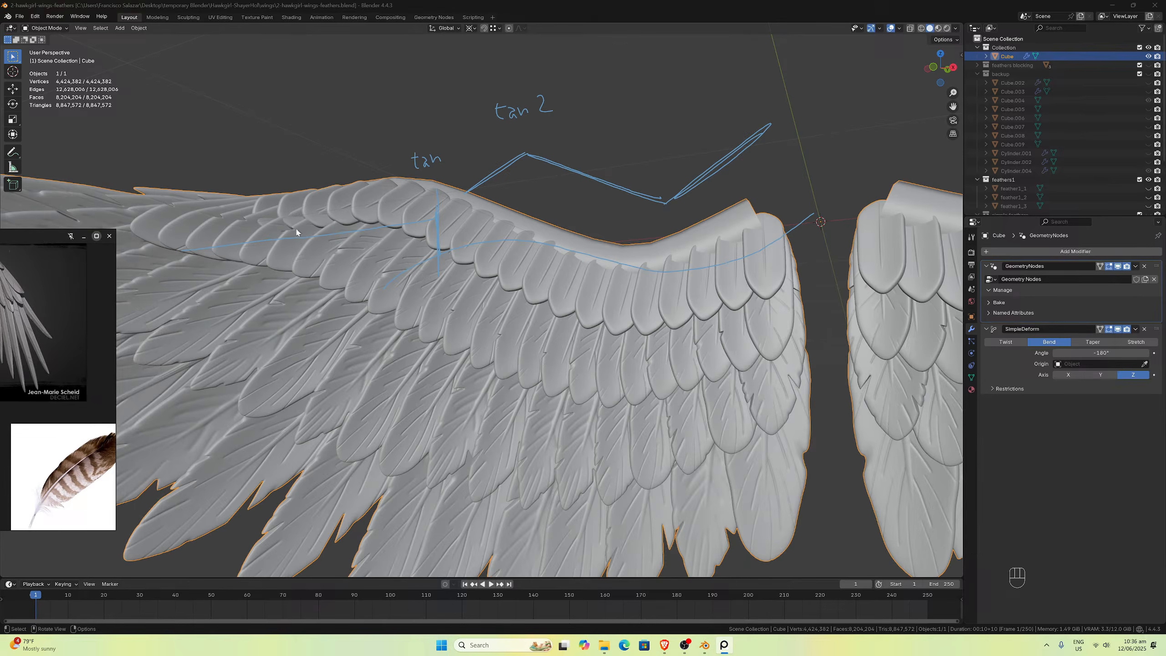
scroll(482, 294, down, 3)
mouse_move(482, 293)
middle_down()
mouse_move(491, 280)
mouse_move(476, 272)
middle_up()
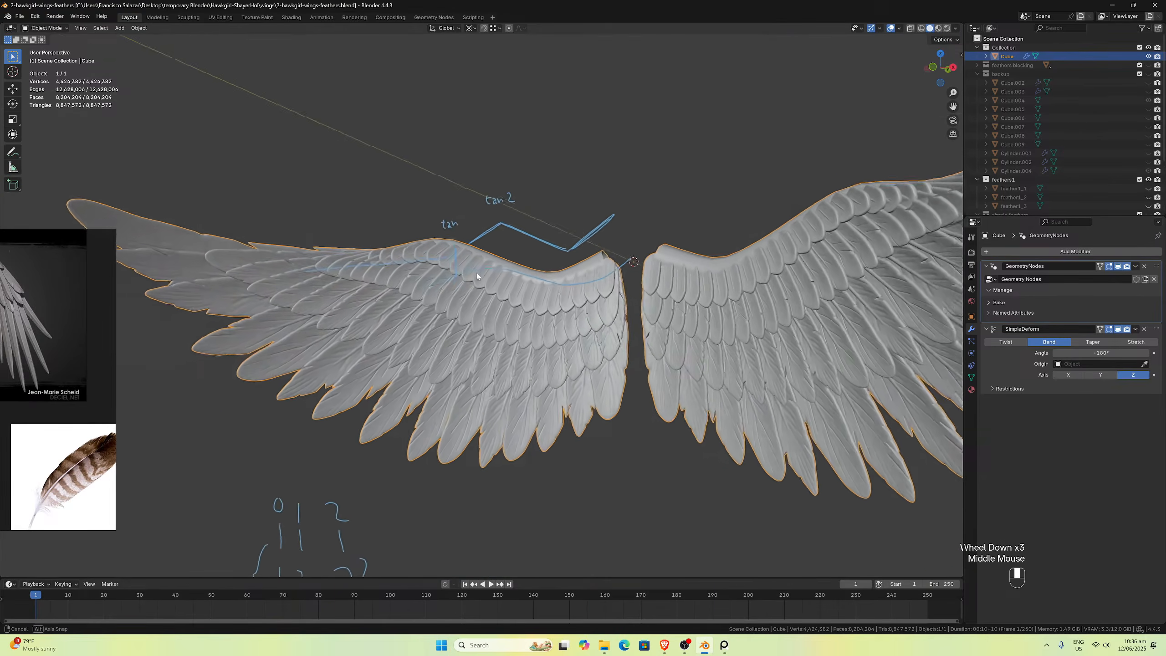
scroll(474, 273, up, 3)
drag(952, 106, 668, 381)
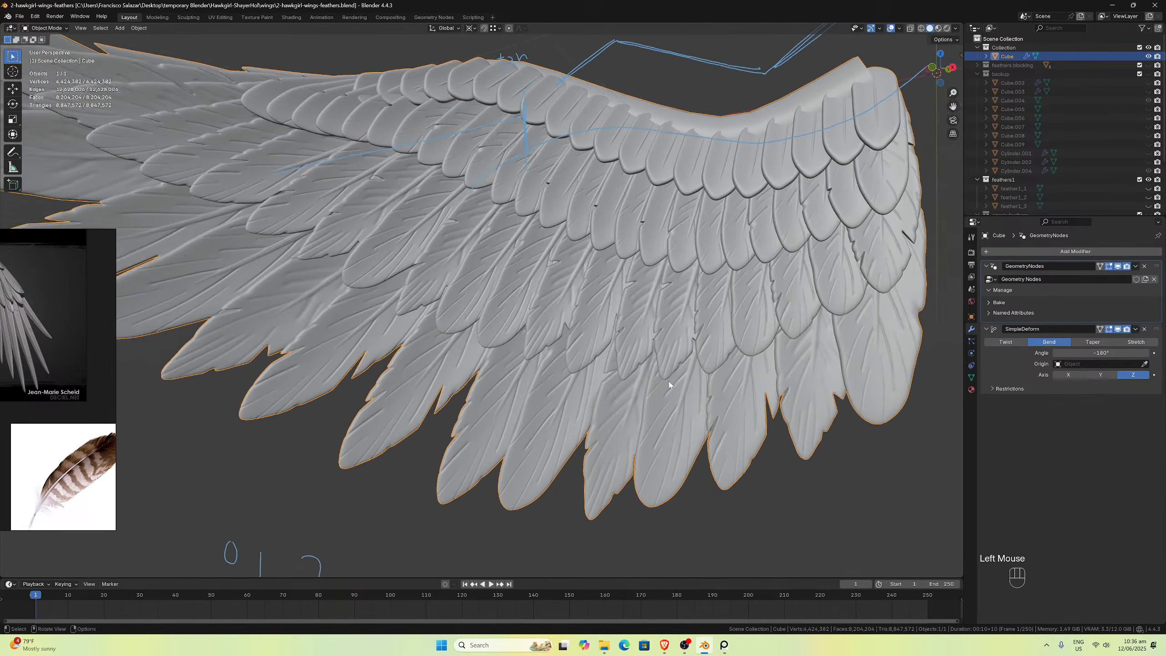
scroll(668, 379, up, 1)
middle_drag(669, 378, 662, 370)
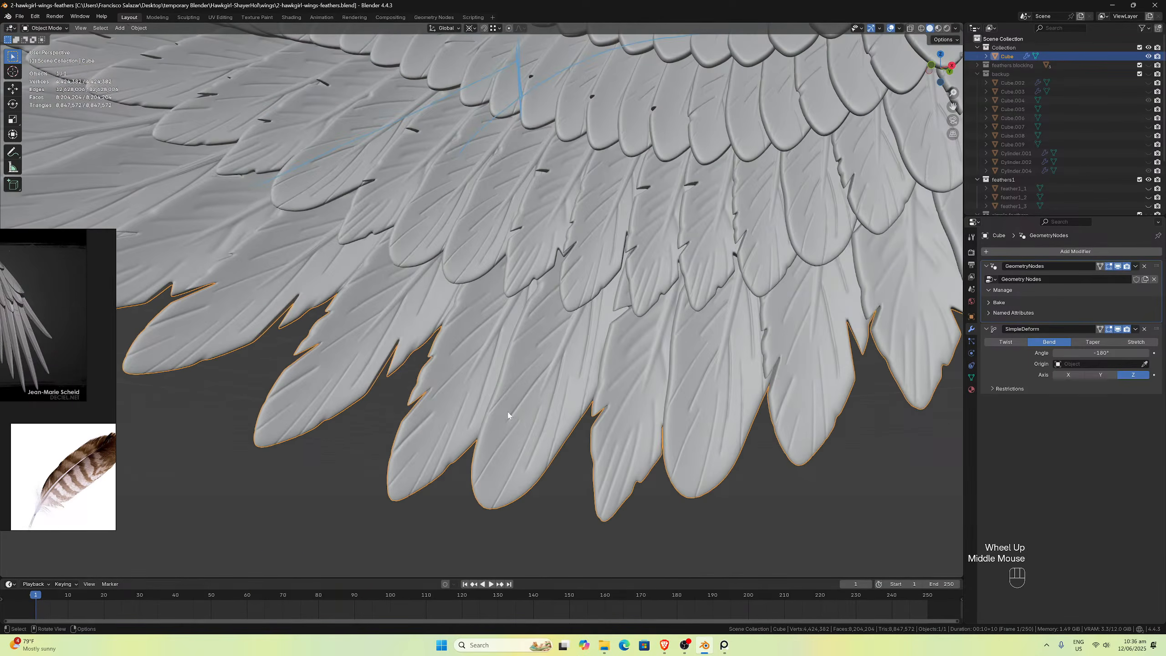
Step: Examine the notches and tips of the long lower feathers up close and within the whole wing
scroll(527, 397, up, 2)
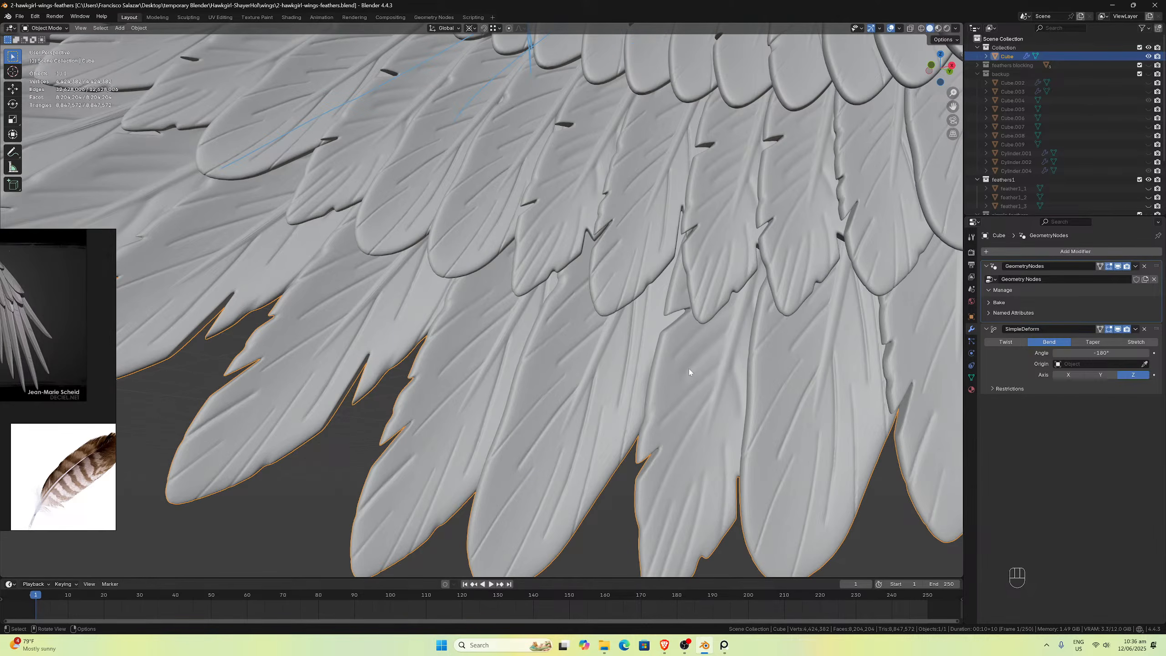
scroll(682, 366, down, 2)
middle_drag(683, 366, 689, 367)
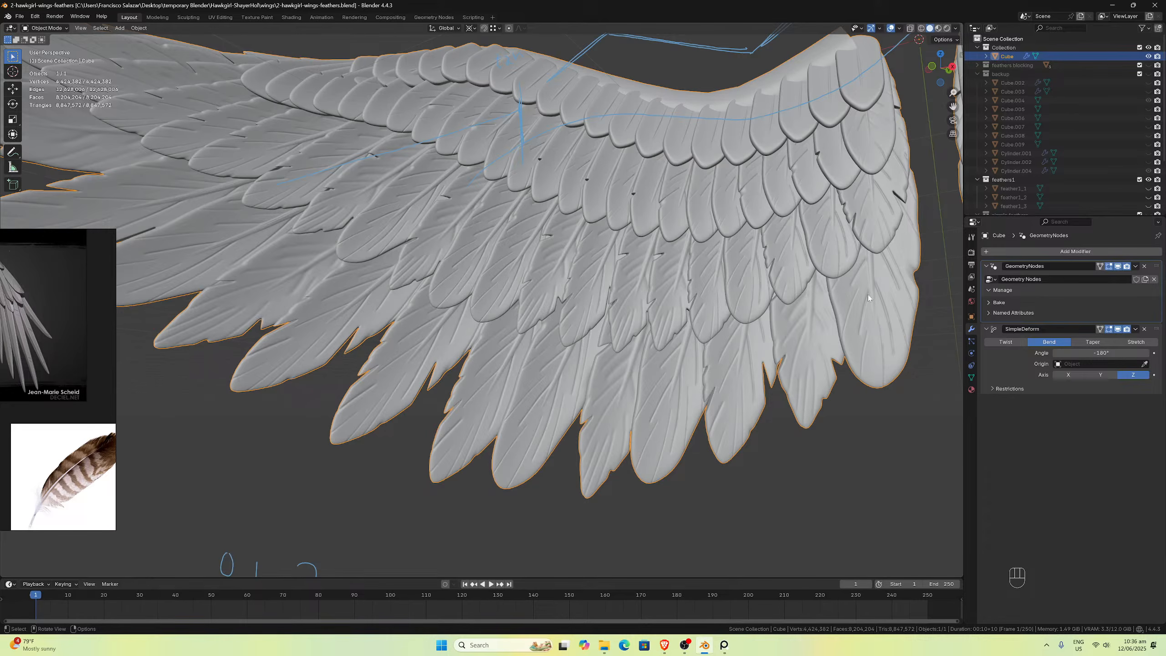
mouse_move(297, 280)
middle_down()
mouse_move(317, 280)
mouse_move(302, 294)
middle_up()
scroll(302, 294, down, 2)
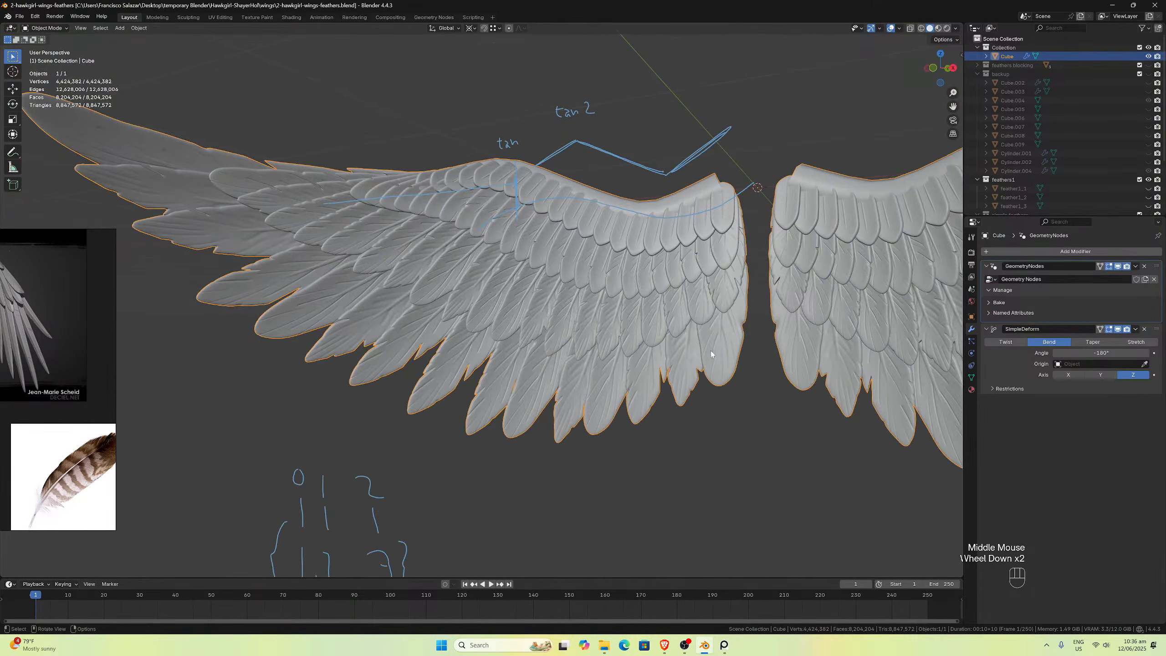
middle_drag(710, 352, 708, 335)
scroll(708, 335, up, 3)
scroll(703, 333, down, 1)
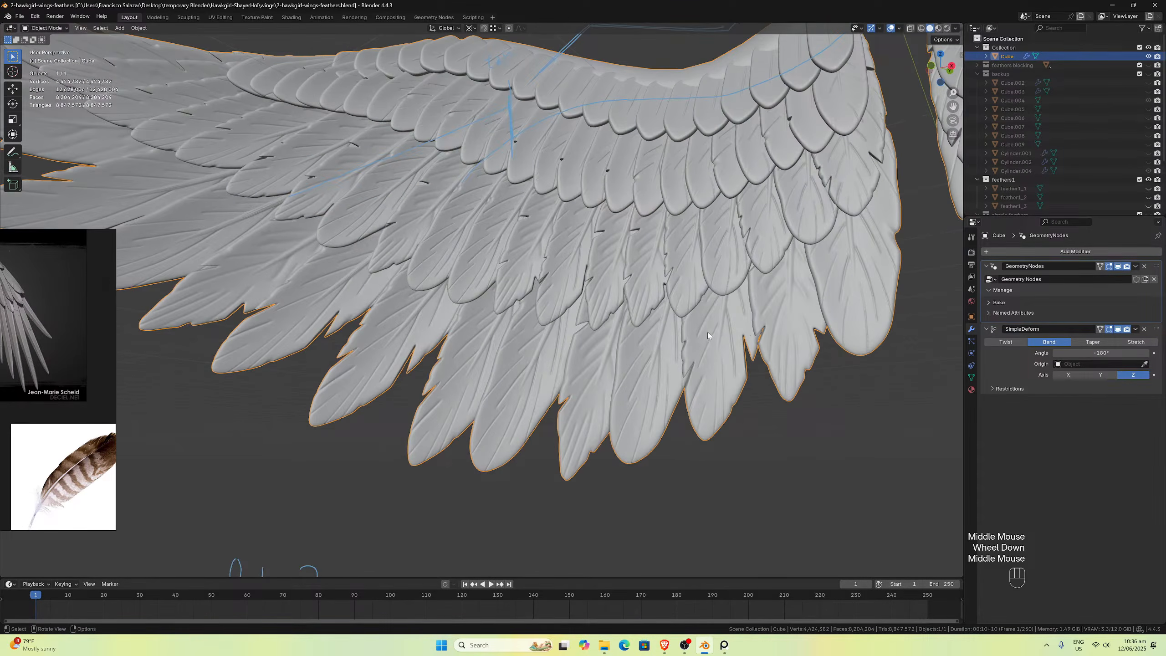
Step: Inspect how the middle and lower feather rows overlap across the wing, from close up and further back
middle_drag(772, 311, 538, 370)
scroll(459, 371, up, 1)
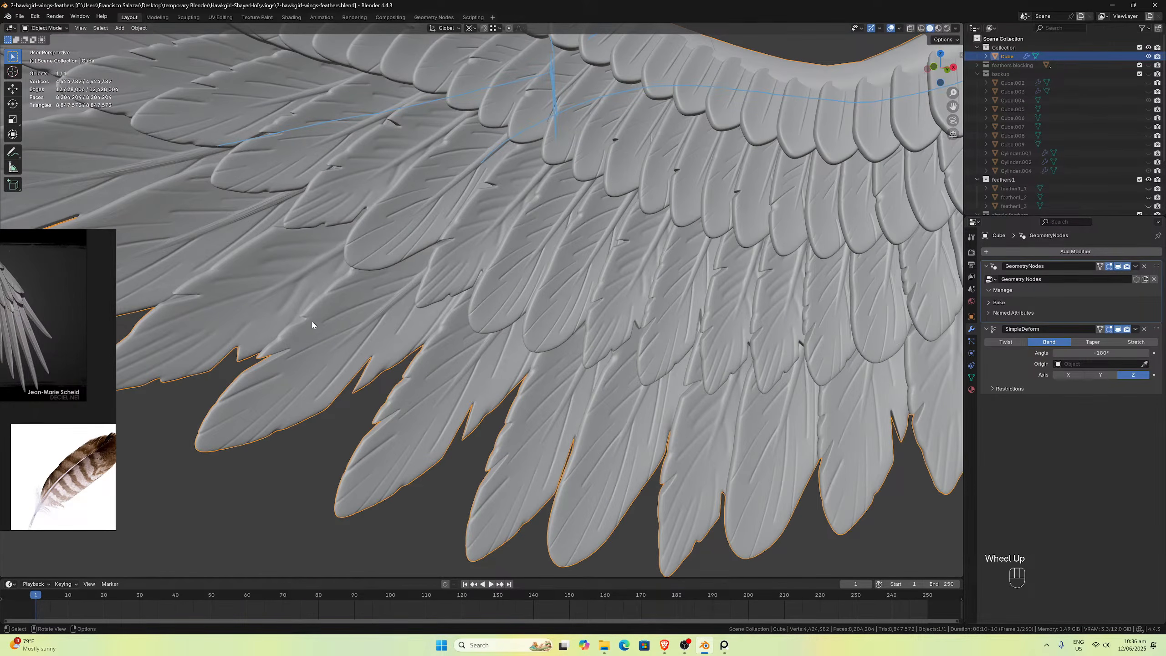
scroll(313, 320, down, 1)
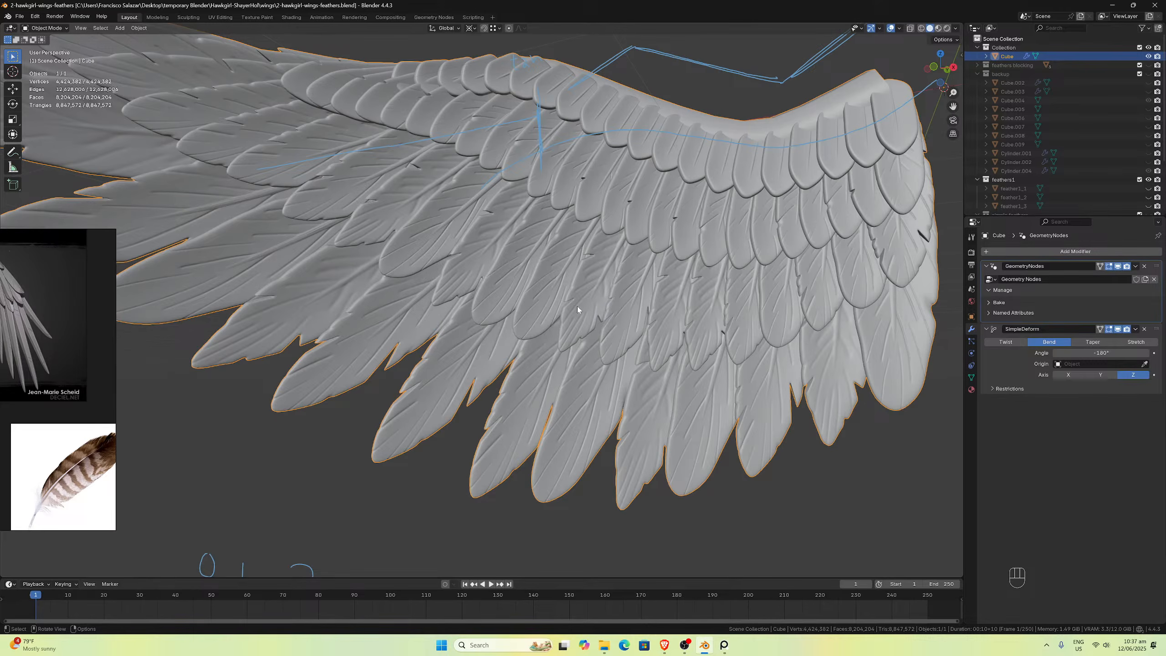
scroll(414, 326, up, 2)
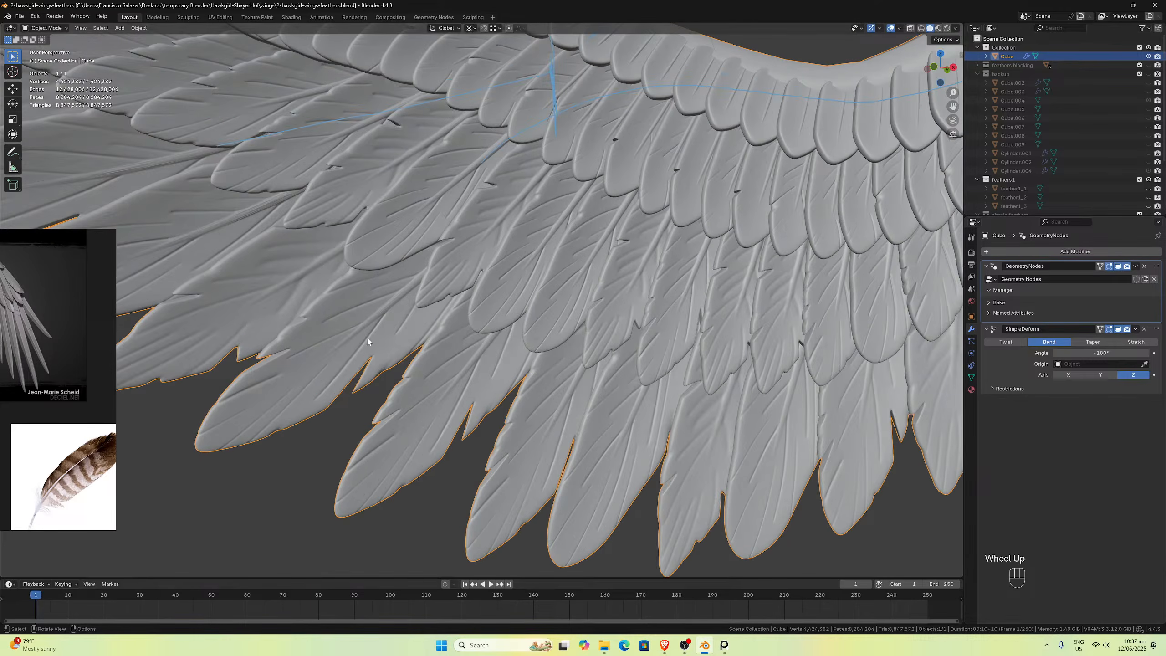
scroll(574, 294, down, 4)
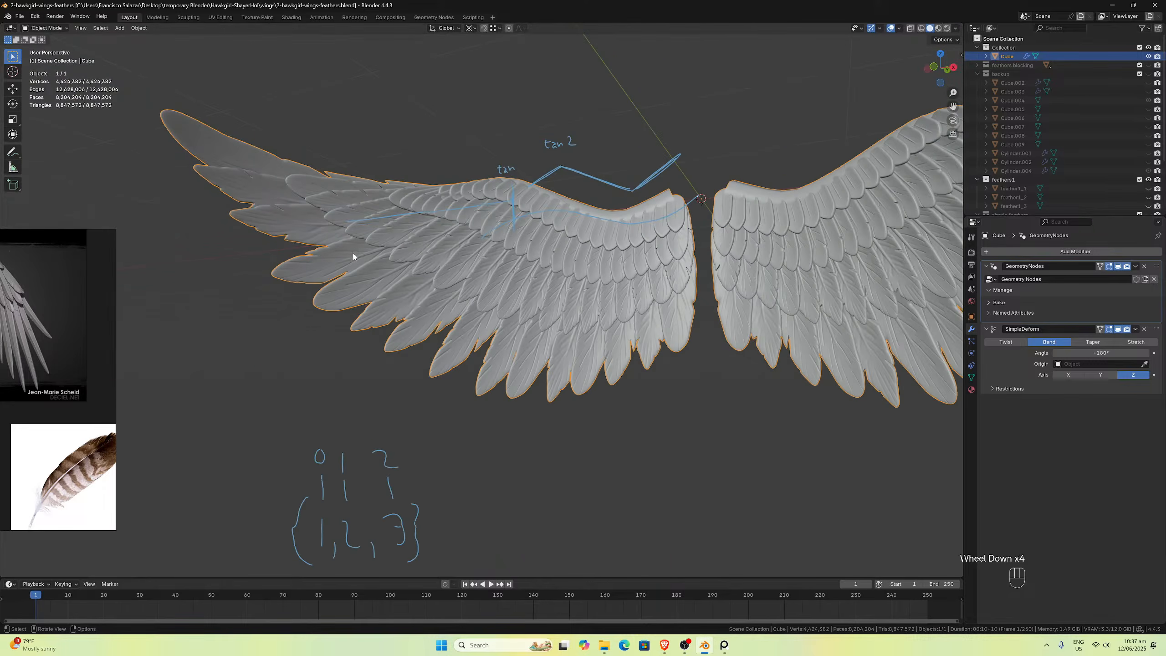
mouse_move(352, 251)
middle_down()
mouse_move(442, 276)
mouse_move(416, 263)
mouse_move(406, 265)
mouse_move(437, 275)
mouse_move(404, 279)
mouse_move(349, 256)
middle_up()
scroll(354, 265, up, 3)
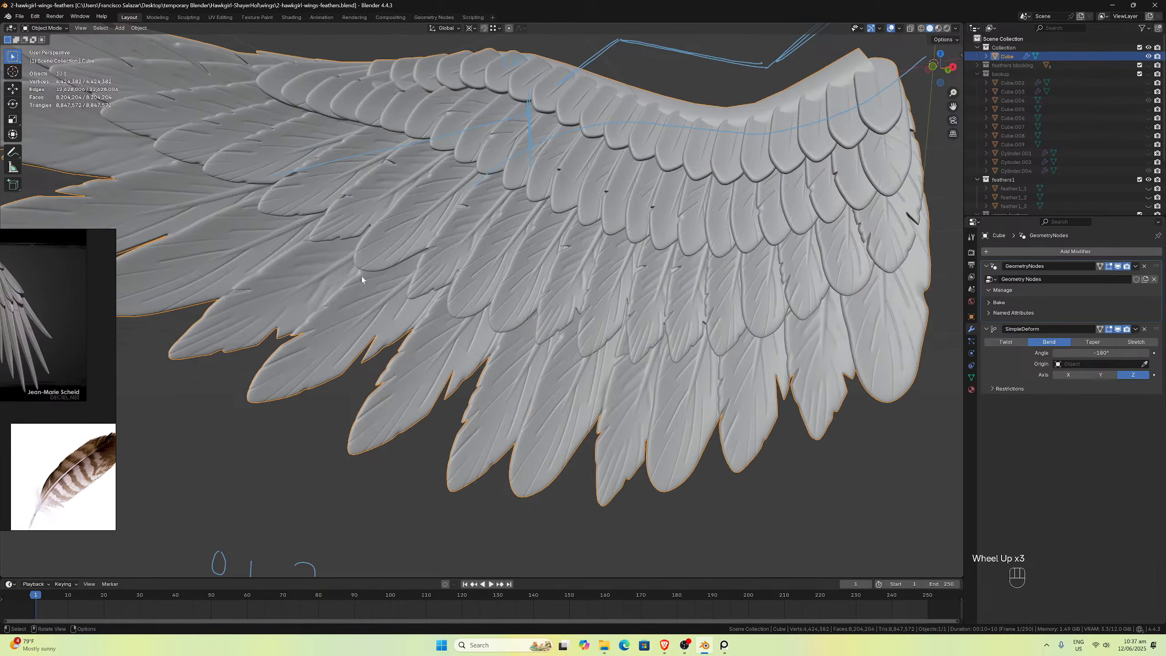
scroll(478, 363, up, 2)
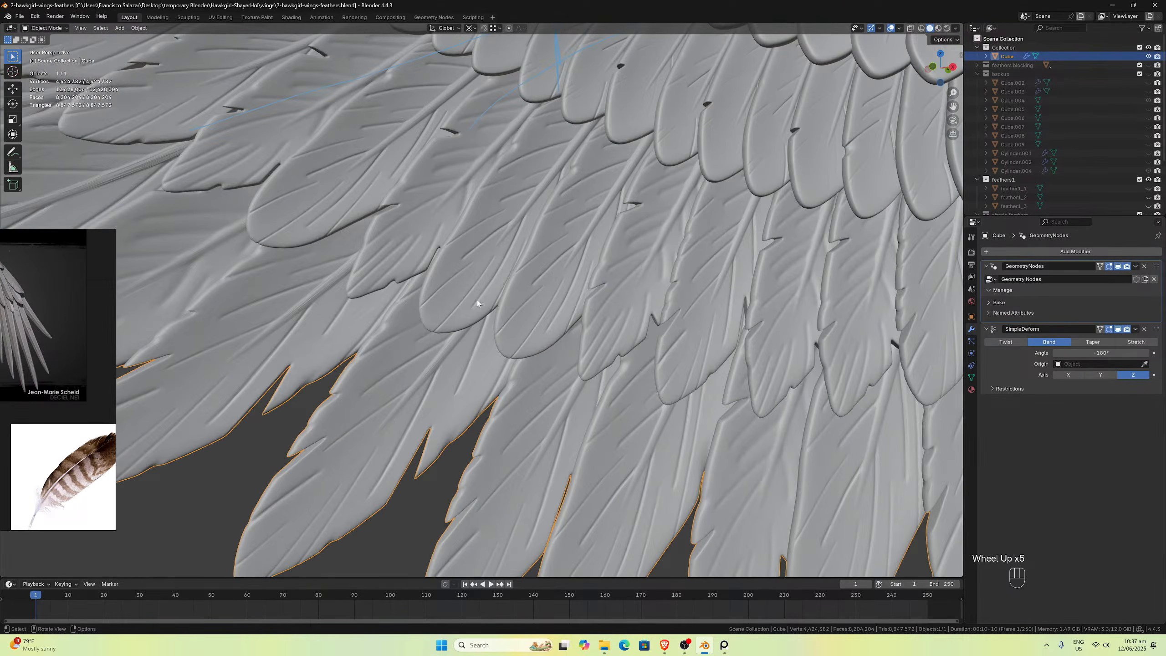
scroll(508, 256, down, 2)
middle_drag(510, 256, 501, 257)
scroll(501, 259, up, 3)
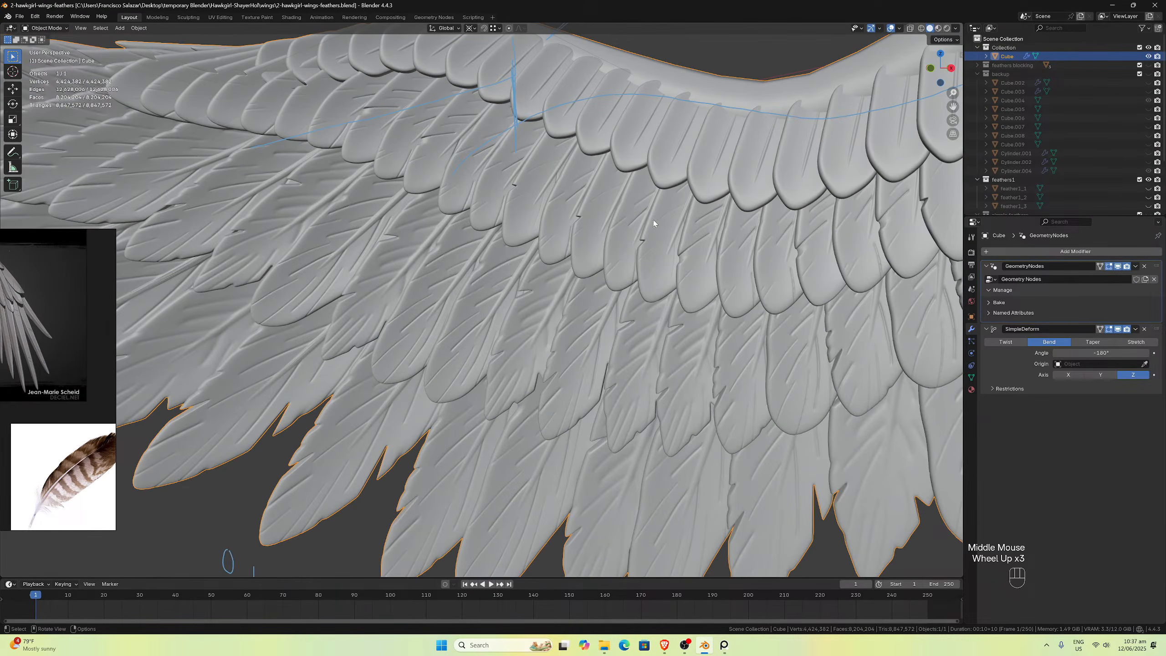
Step: Examine the inner feather rows of both wings and the smooth leading edge above them from the front and from above
drag(953, 107, 541, 152)
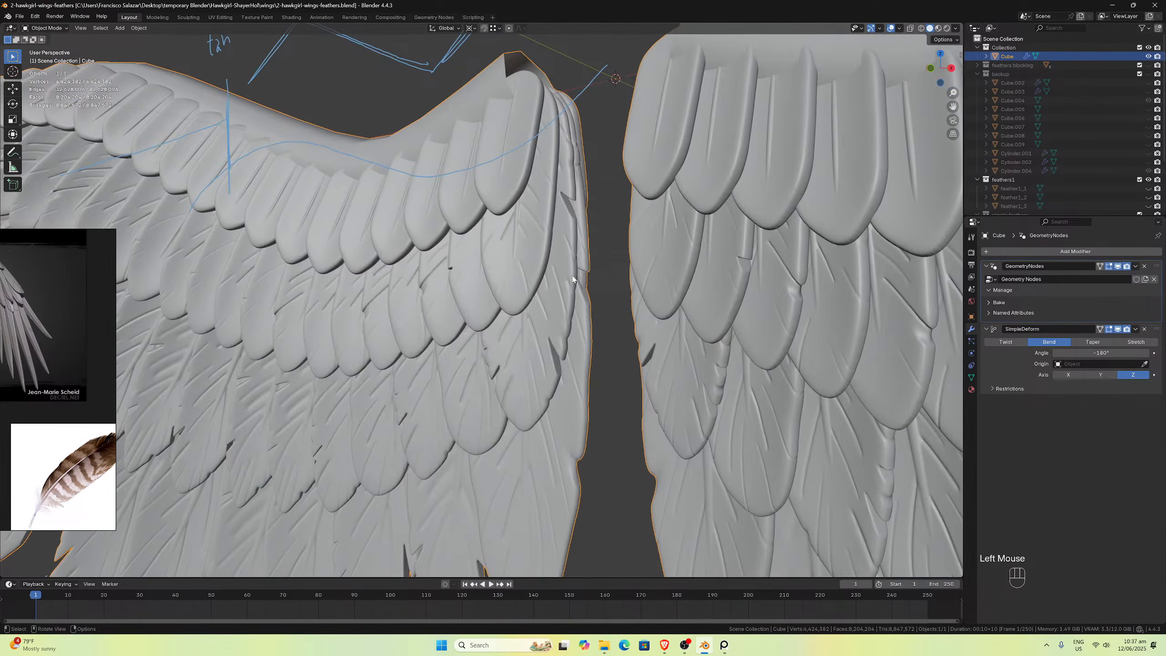
middle_drag(597, 257, 599, 280)
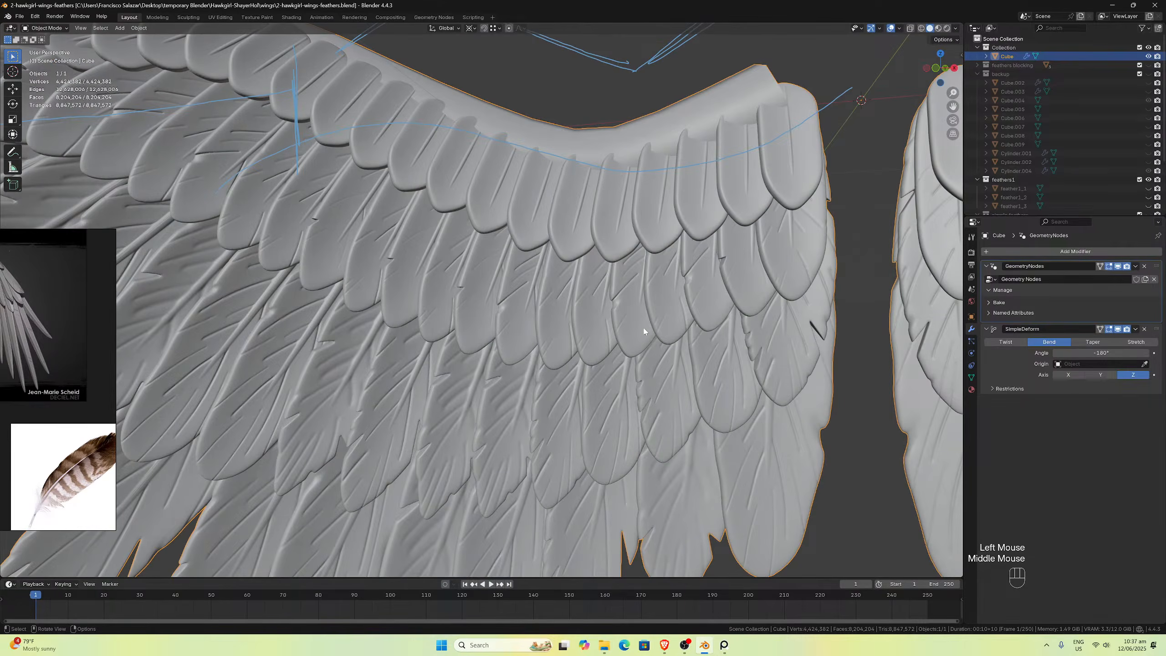
scroll(634, 323, down, 3)
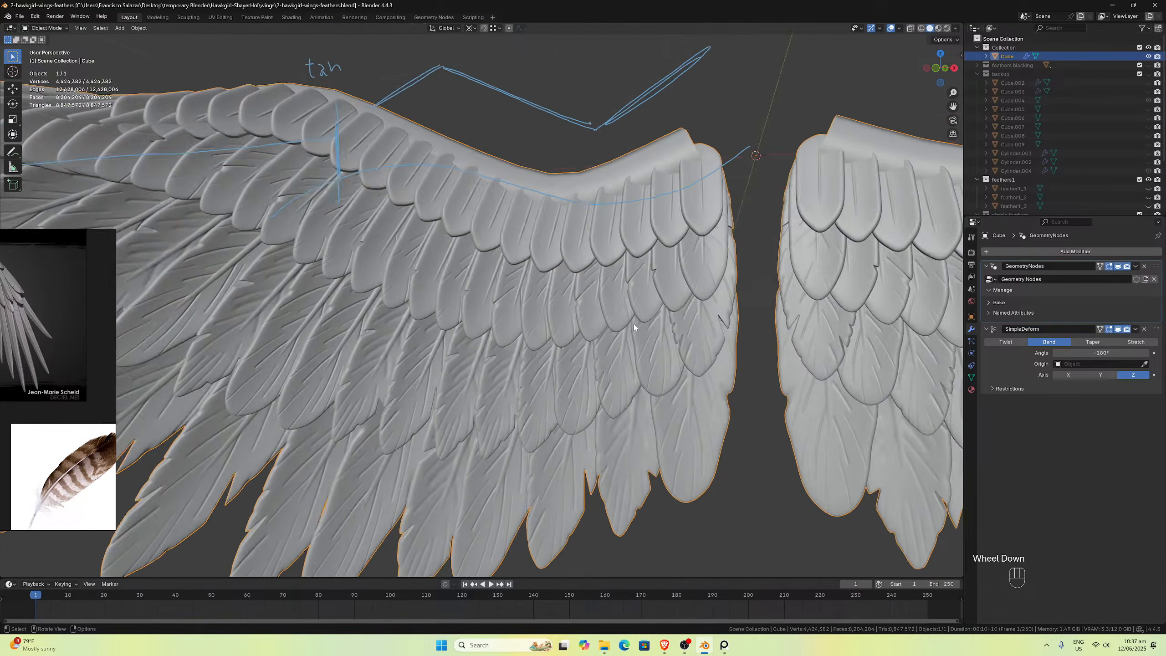
middle_drag(634, 323, 597, 375)
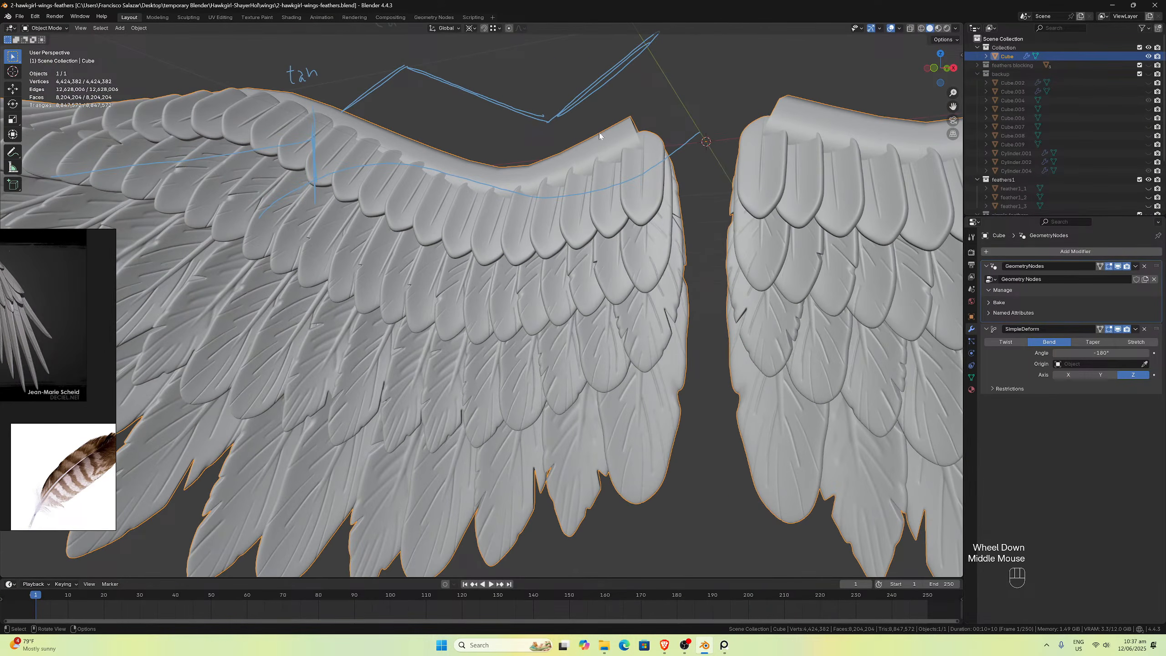
middle_drag(417, 166, 518, 207)
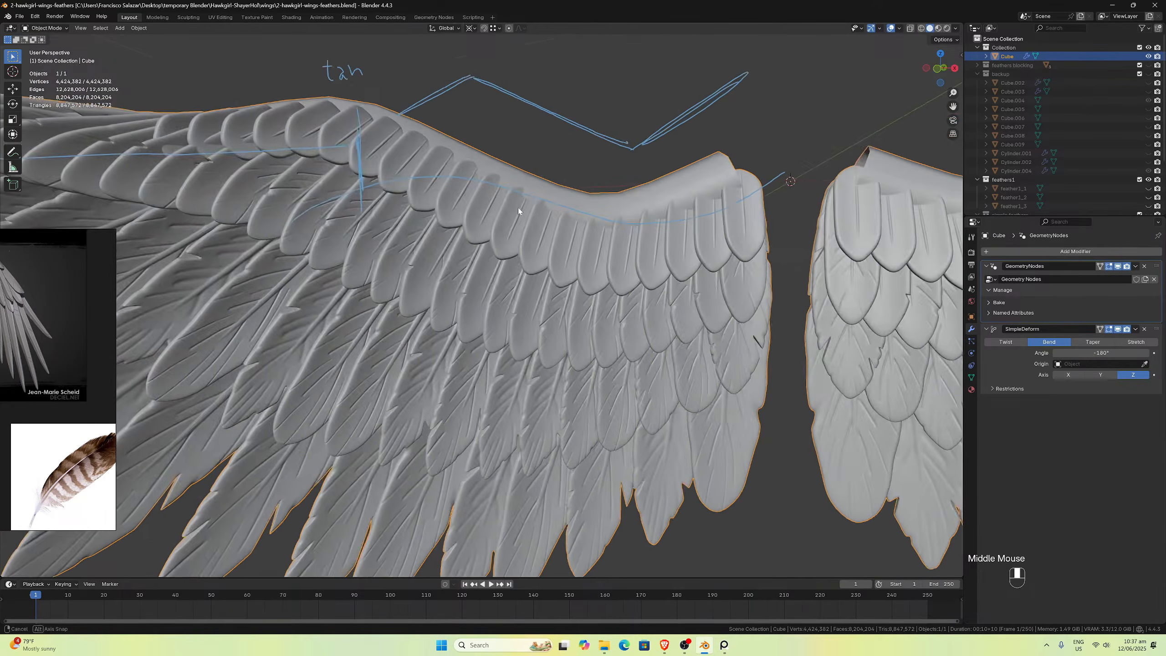
scroll(517, 208, up, 2)
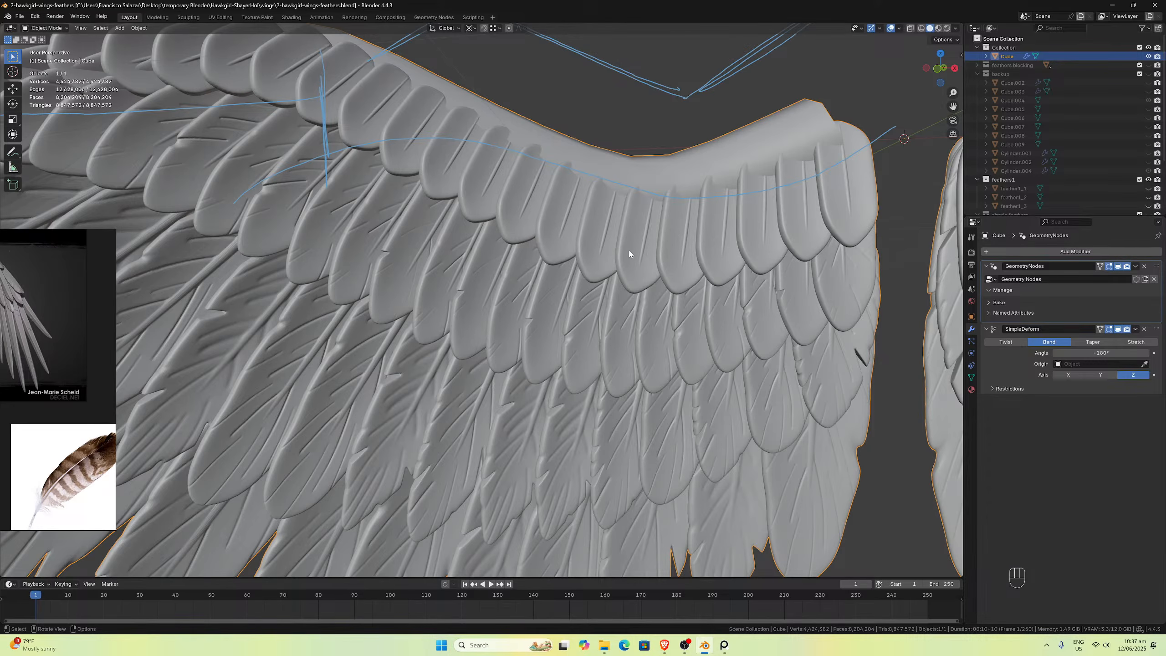
scroll(697, 239, down, 2)
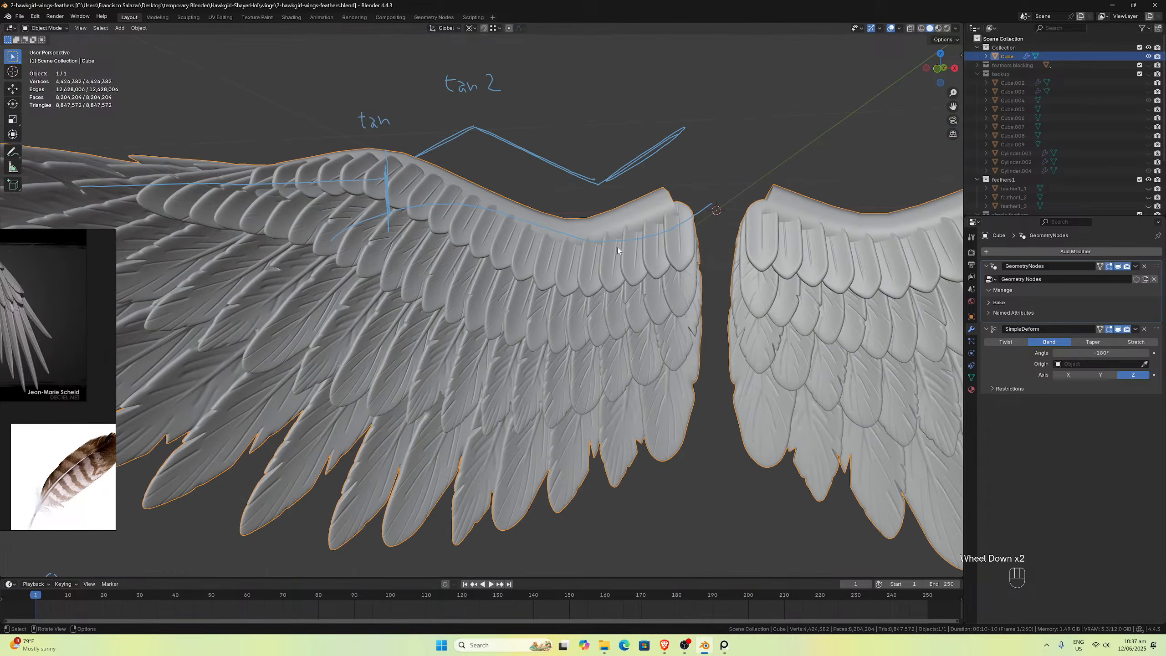
mouse_move(582, 250)
middle_down()
mouse_move(593, 266)
mouse_move(568, 255)
mouse_move(562, 266)
middle_up()
scroll(561, 270, up, 2)
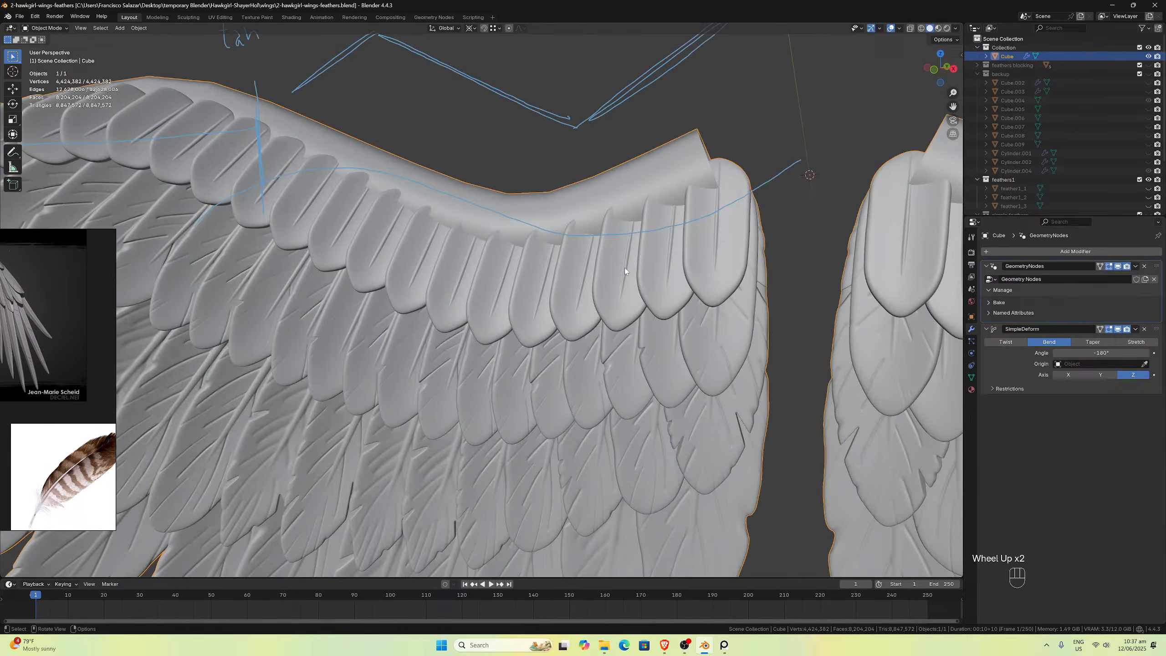
scroll(624, 271, down, 1)
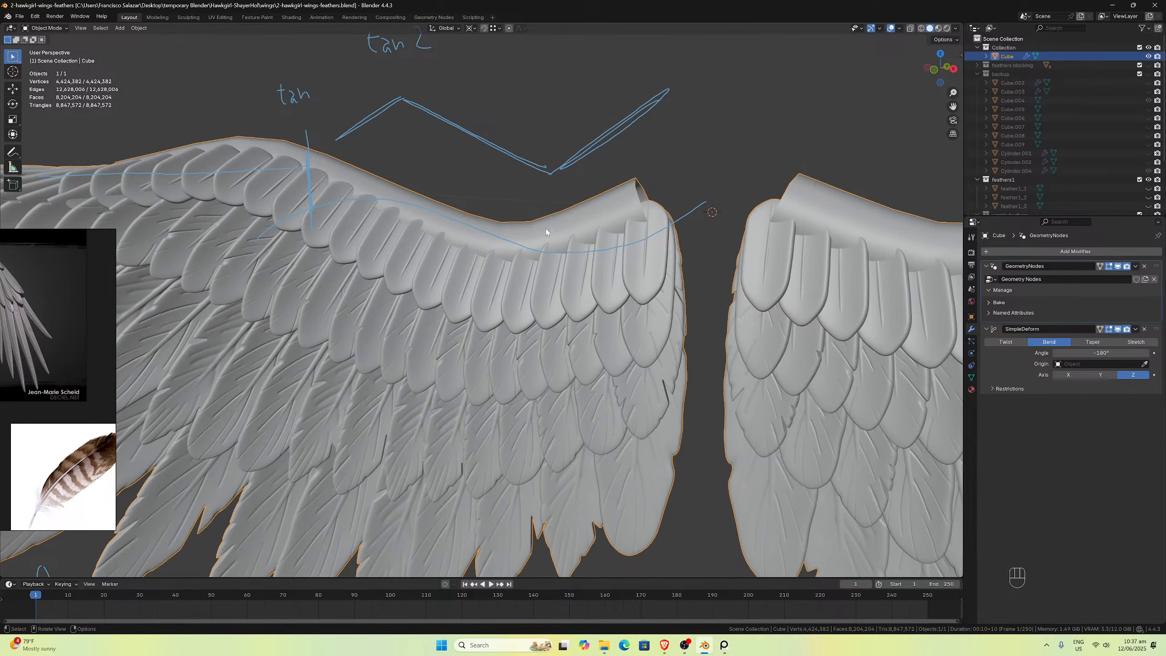
middle_drag(546, 228, 741, 319)
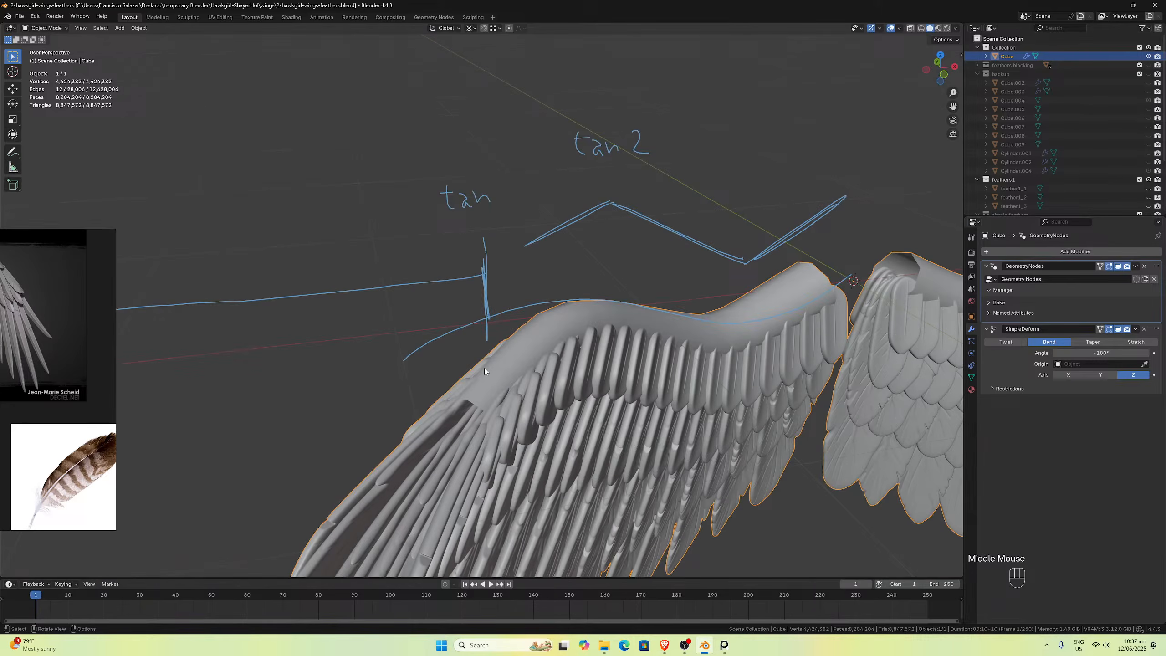
middle_drag(485, 368, 849, 202)
Step: Show the simple feathers collection to view its single feather with the wings, and hide the collection again
scroll(987, 133, down, 3)
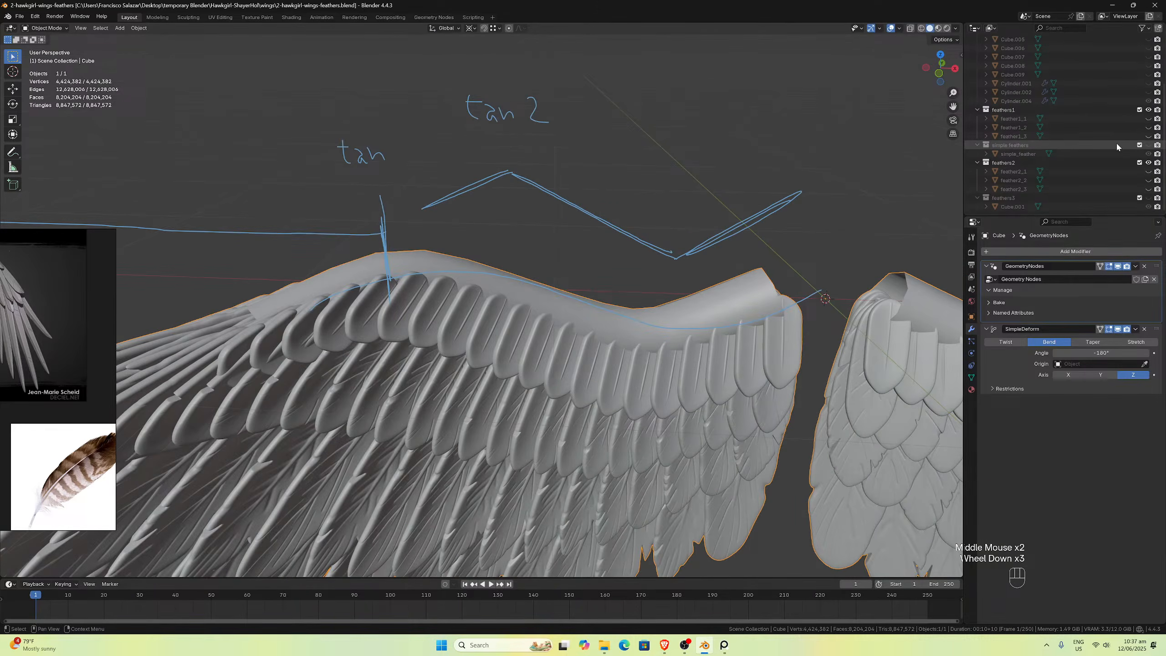
click(1148, 146)
middle_drag(823, 206, 764, 220)
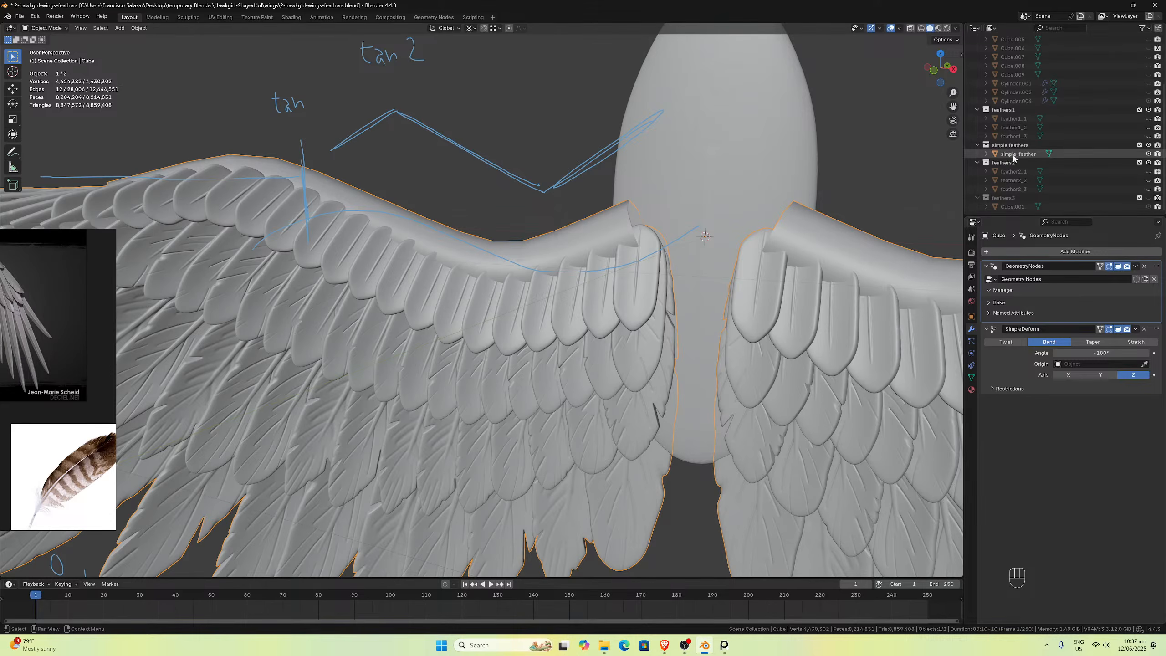
click(1149, 145)
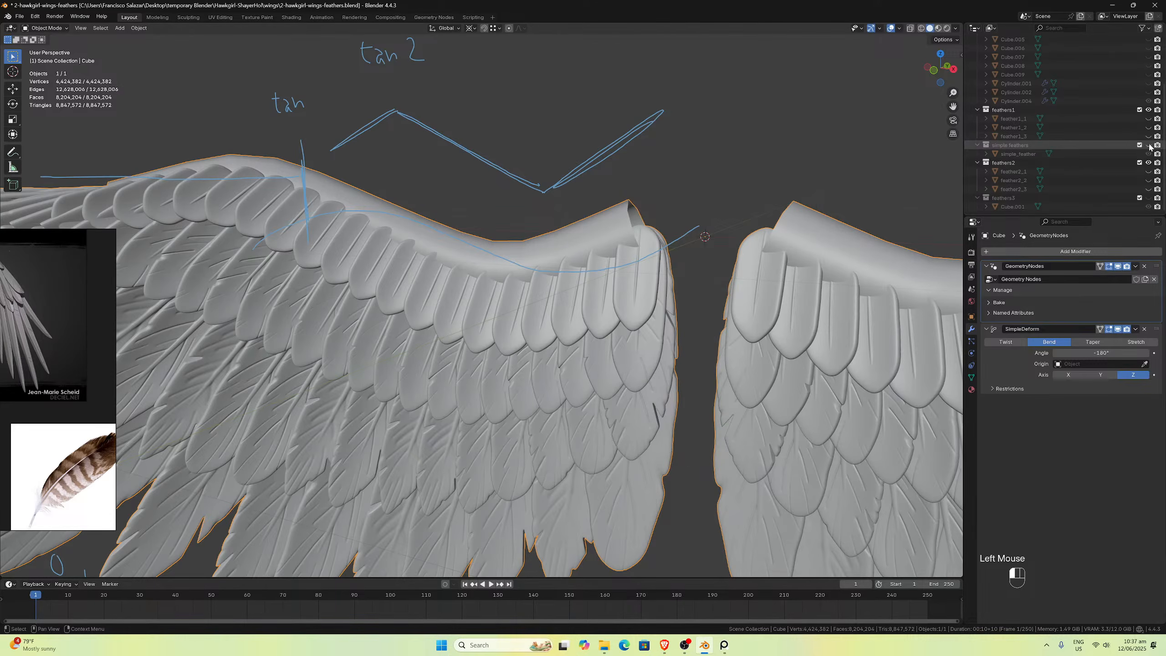
Step: Examine the smooth leading-edge piece and its open inner end where the two wings meet
scroll(592, 263, down, 2)
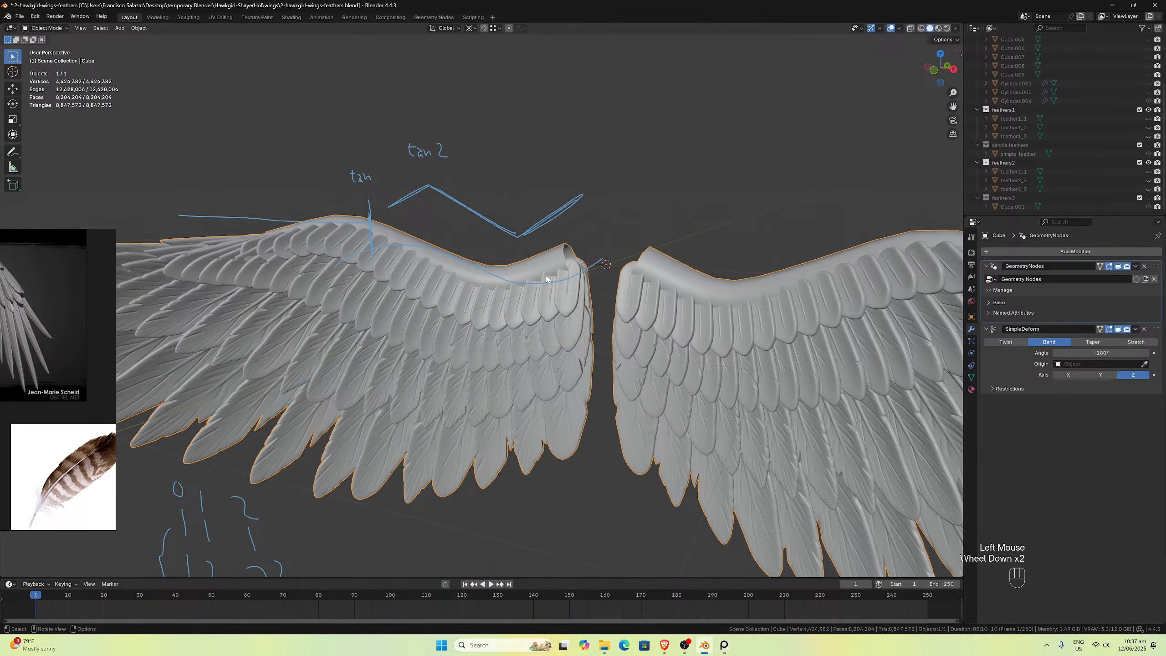
scroll(572, 248, up, 3)
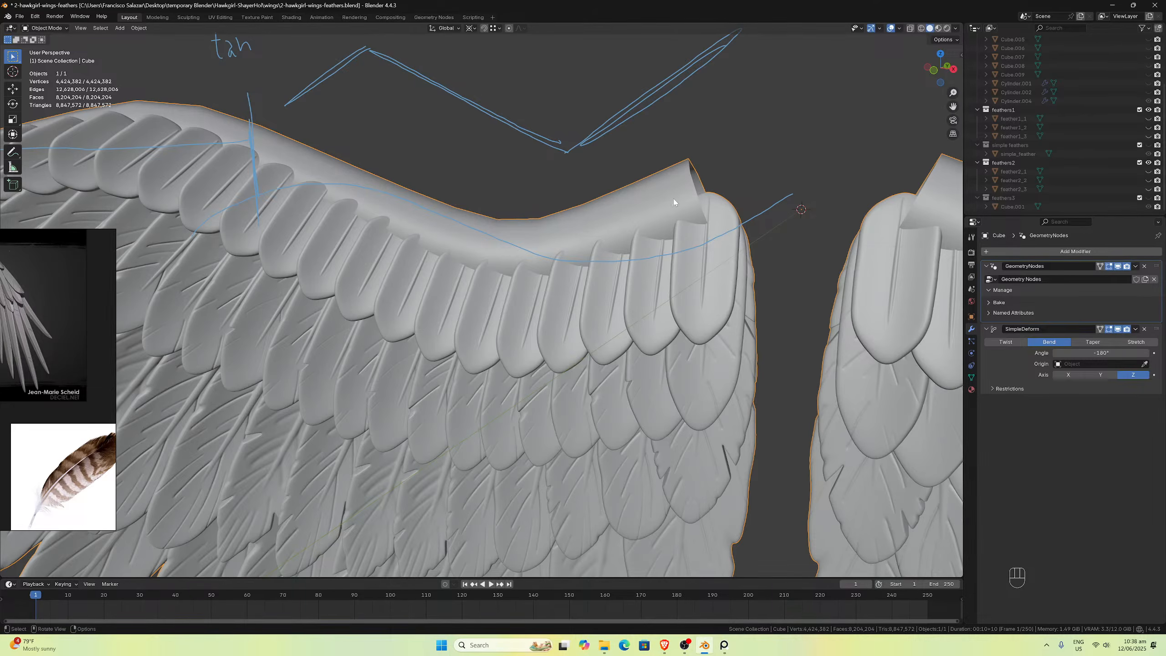
middle_drag(673, 199, 519, 288)
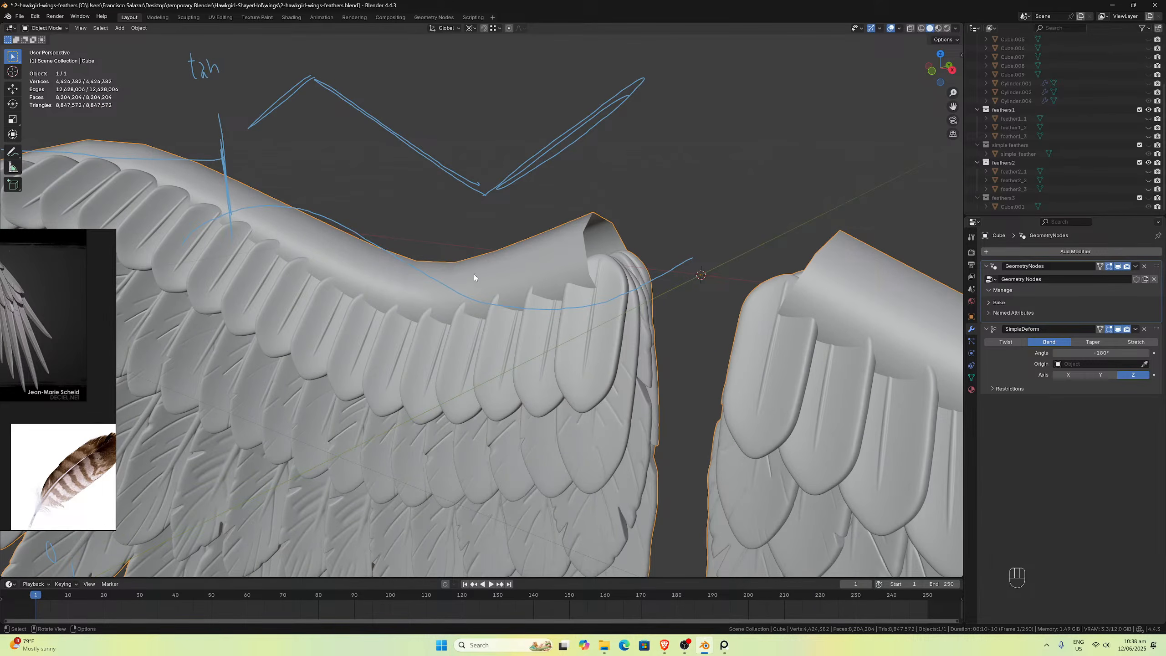
middle_drag(474, 275, 470, 278)
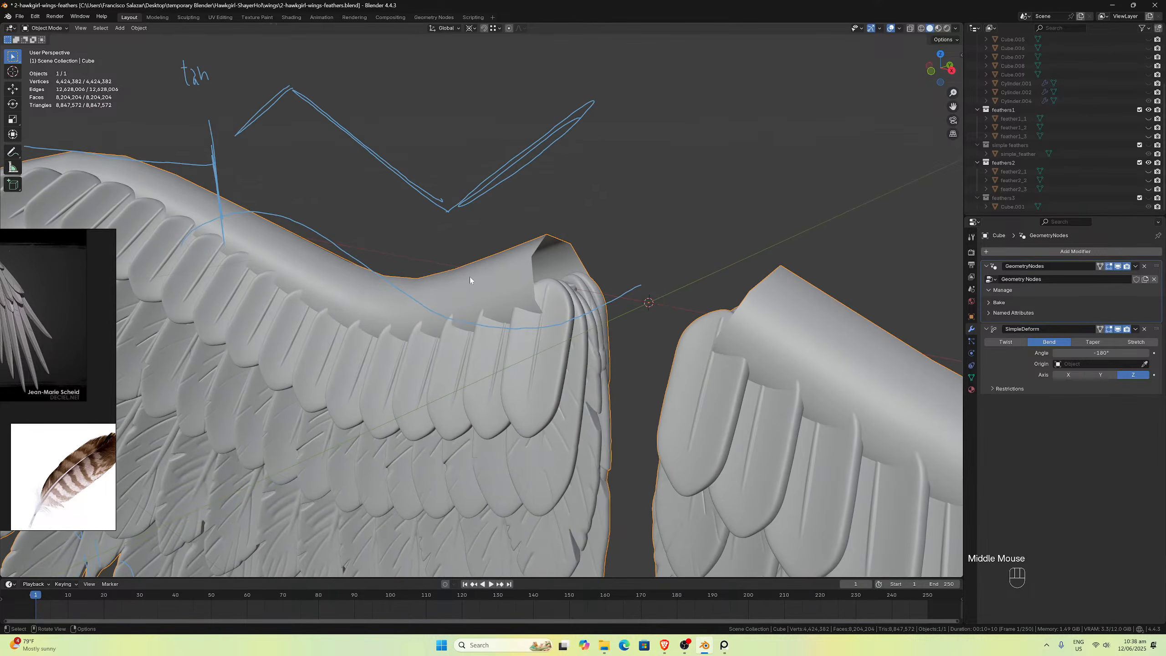
Step: Switch the viewport to wireframe shading and inspect the leading edge's mesh structure near its inner end
click(922, 28)
scroll(689, 215, up, 4)
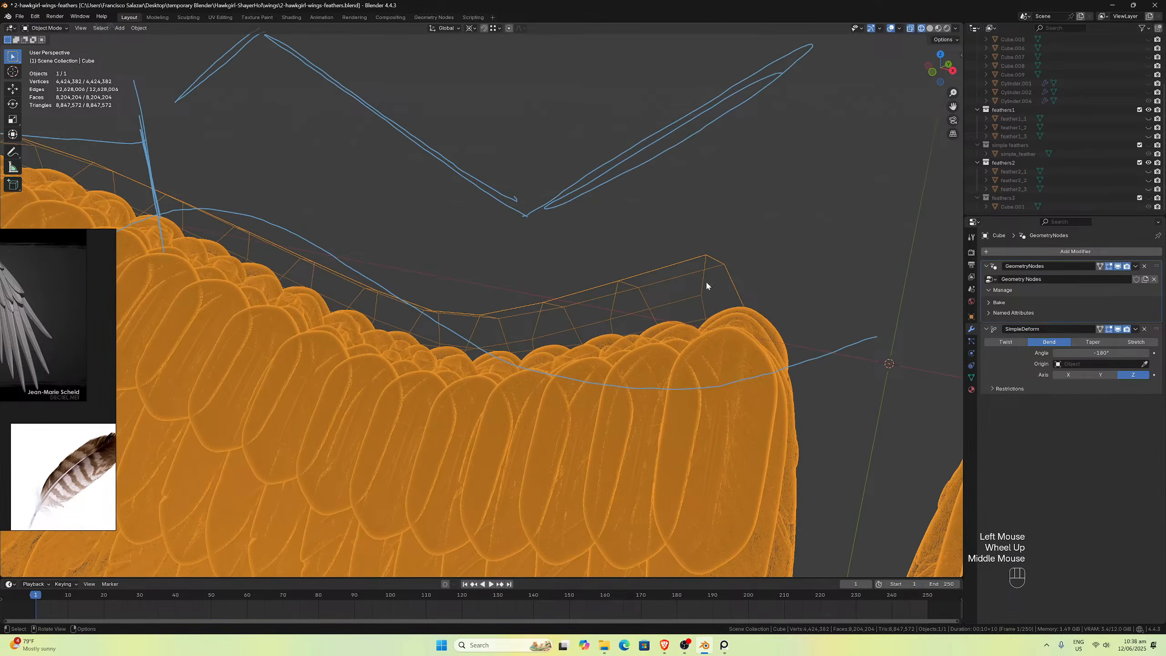
scroll(633, 317, down, 1)
middle_drag(592, 302, 638, 331)
scroll(633, 317, up, 1)
scroll(630, 334, up, 1)
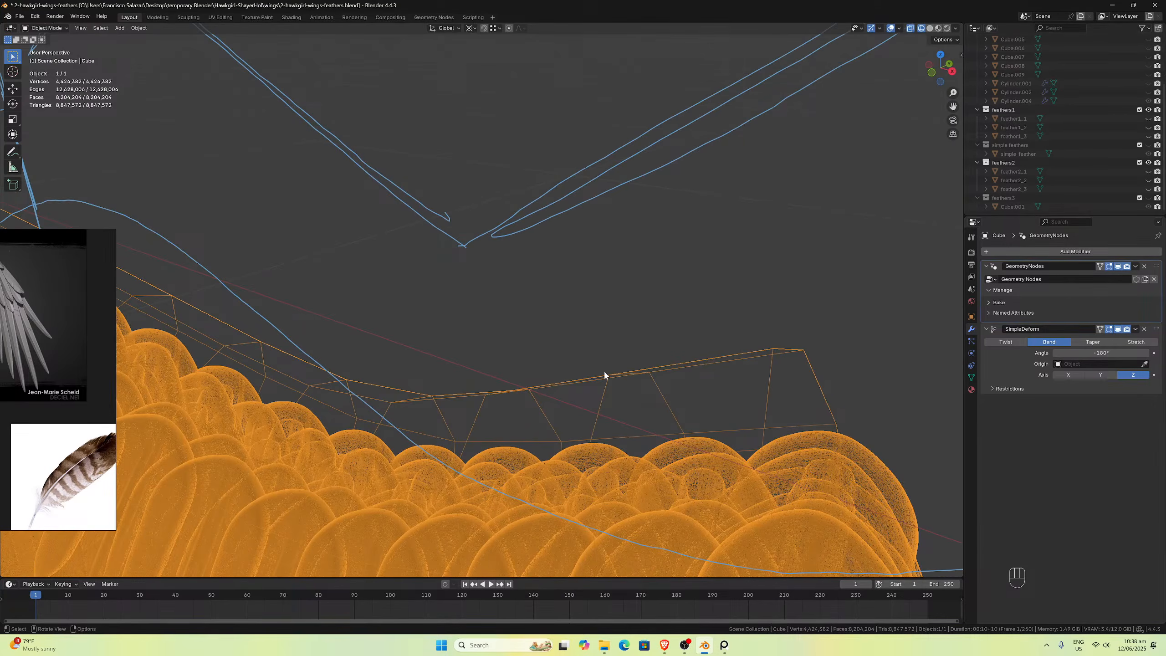
middle_drag(674, 355, 592, 385)
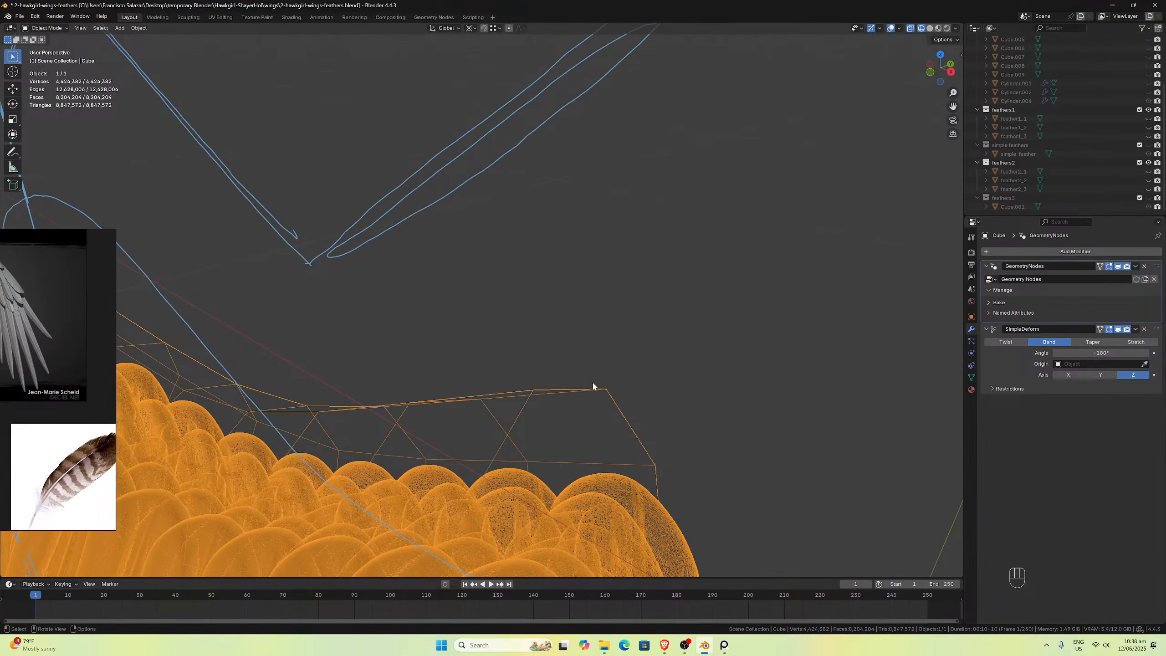
Step: Return the viewport to solid shading and examine how the leading edge covers the feather roots along the wing
click(930, 29)
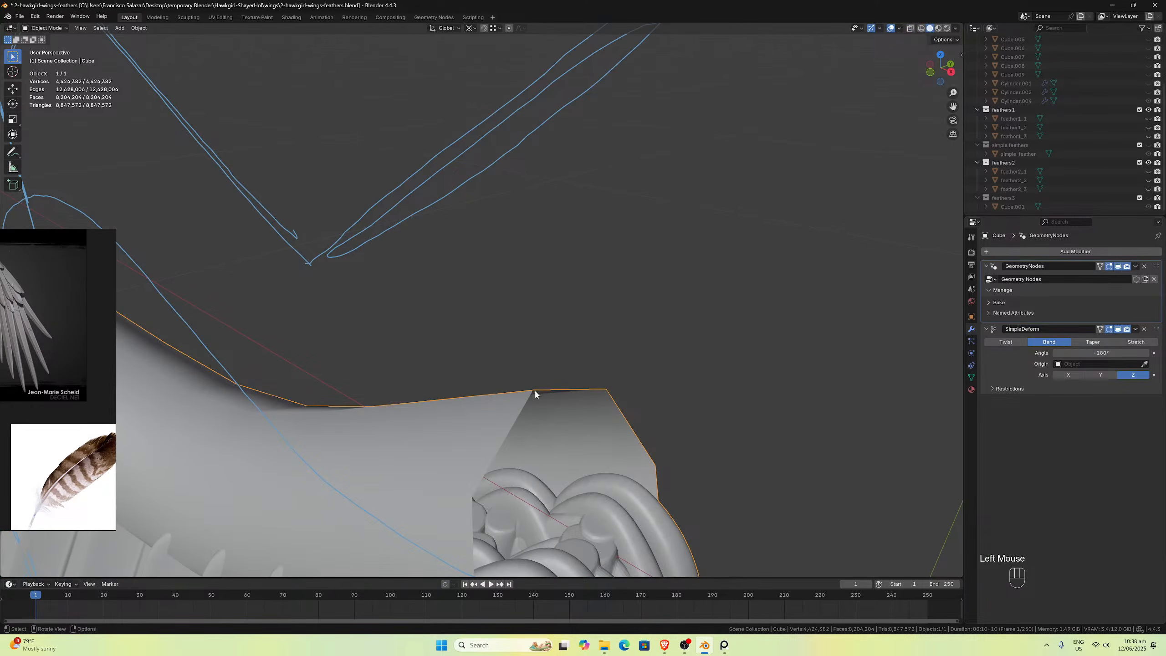
scroll(643, 402, down, 3)
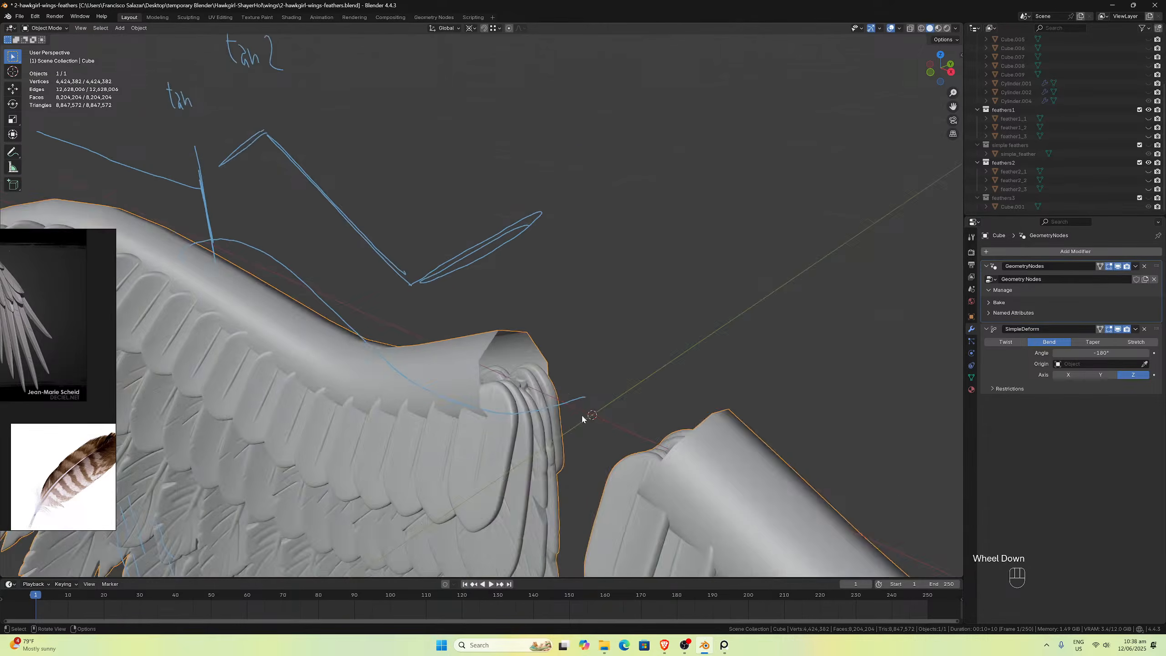
middle_drag(581, 414, 632, 407)
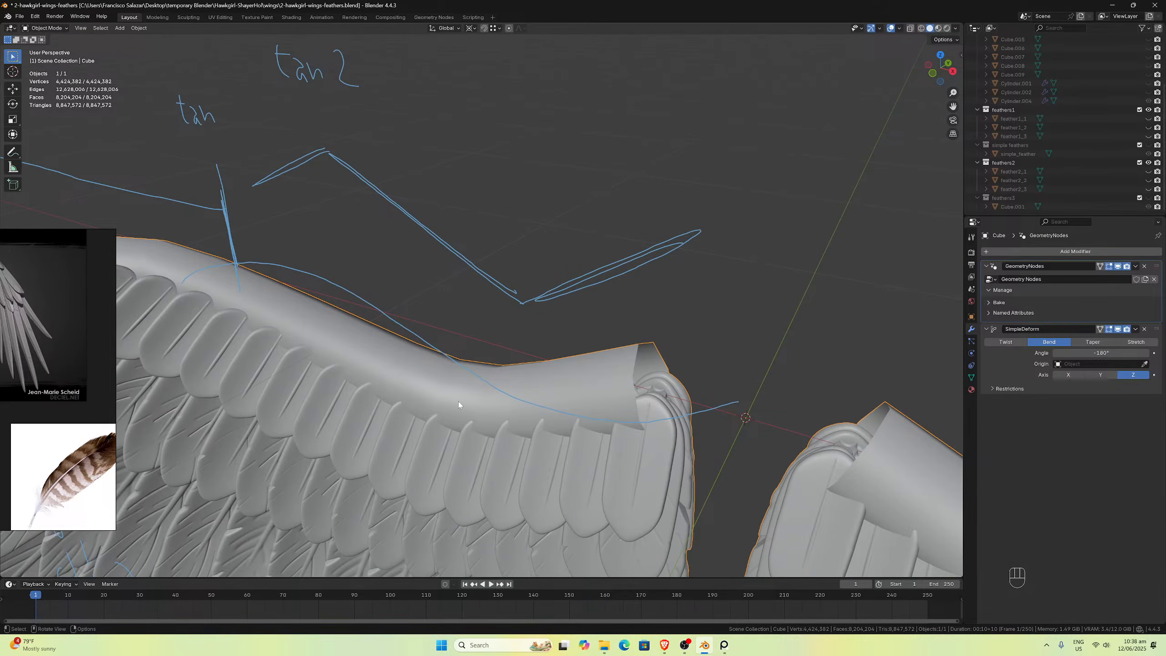
scroll(932, 105, down, 2)
drag(953, 106, 738, 175)
middle_drag(738, 175, 727, 175)
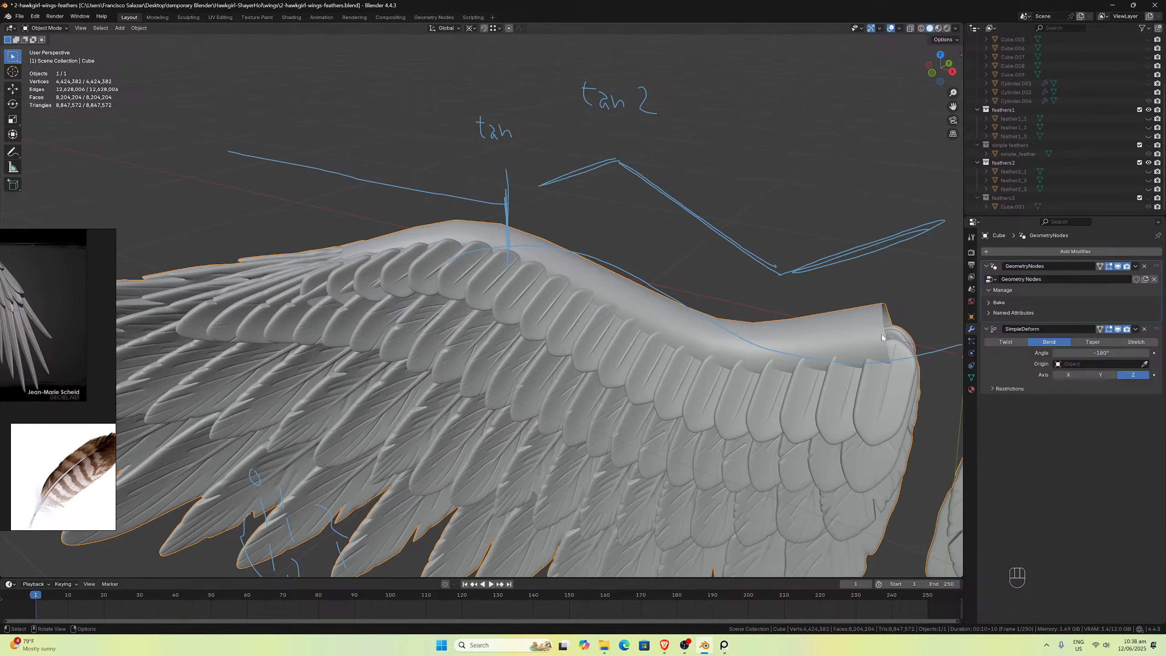
Step: Examine the leading-edge outline and layered feathers of the wing beside the drawn guide lines from the front
middle_drag(881, 333, 888, 327)
key(KP_1)
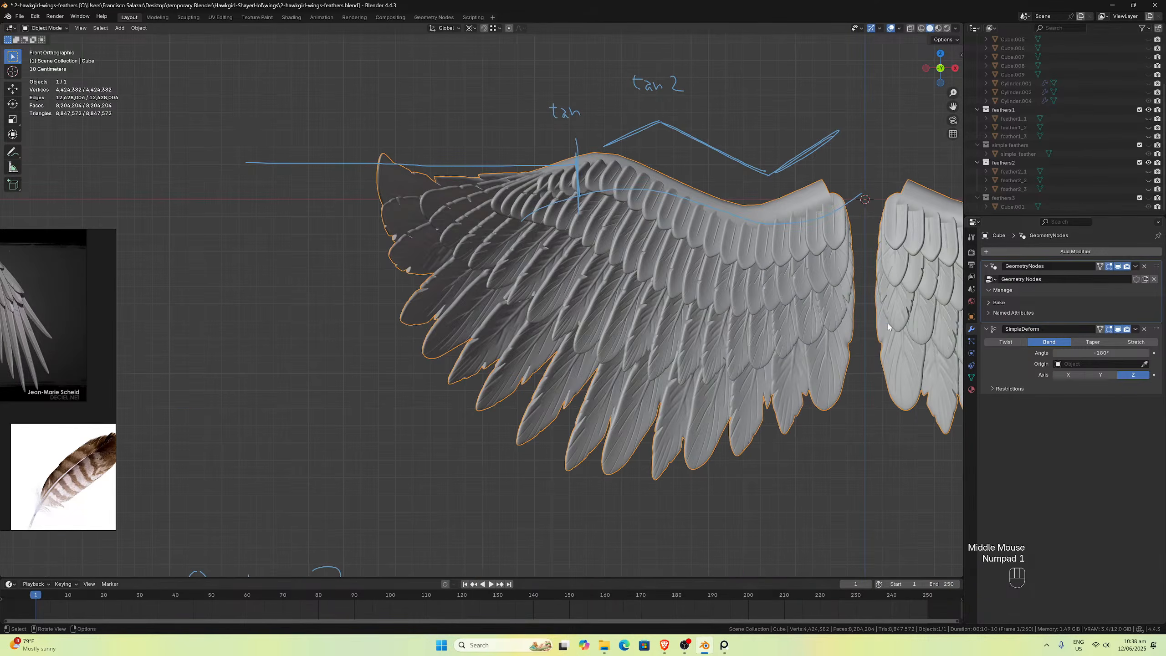
scroll(855, 288, up, 2)
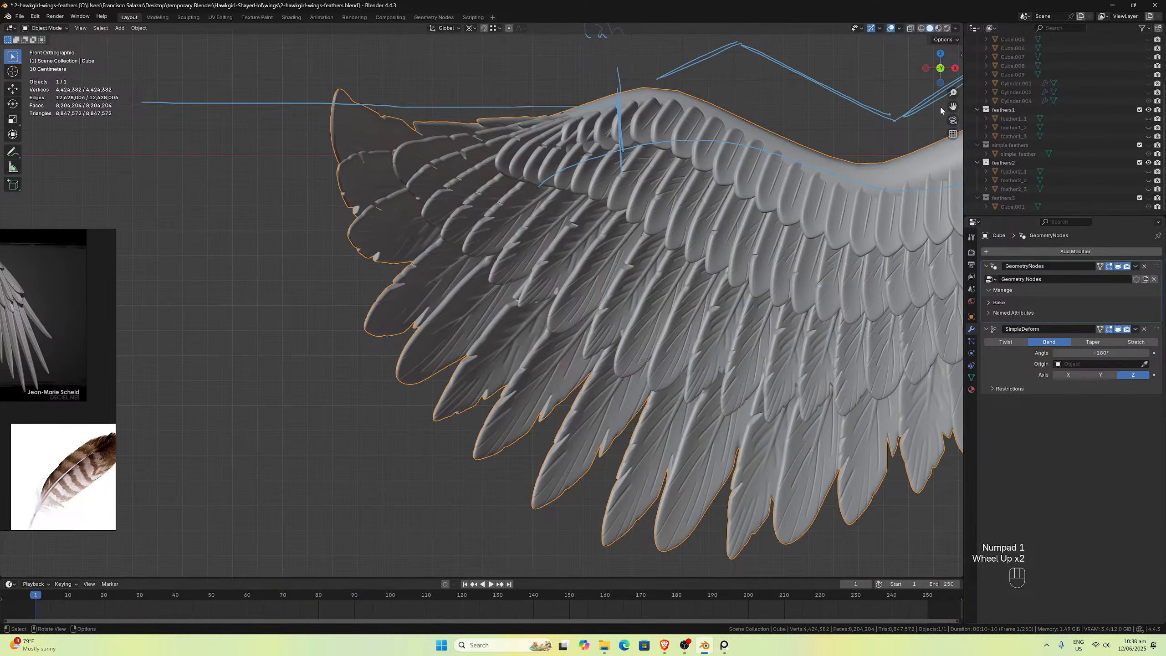
drag(953, 106, 780, 198)
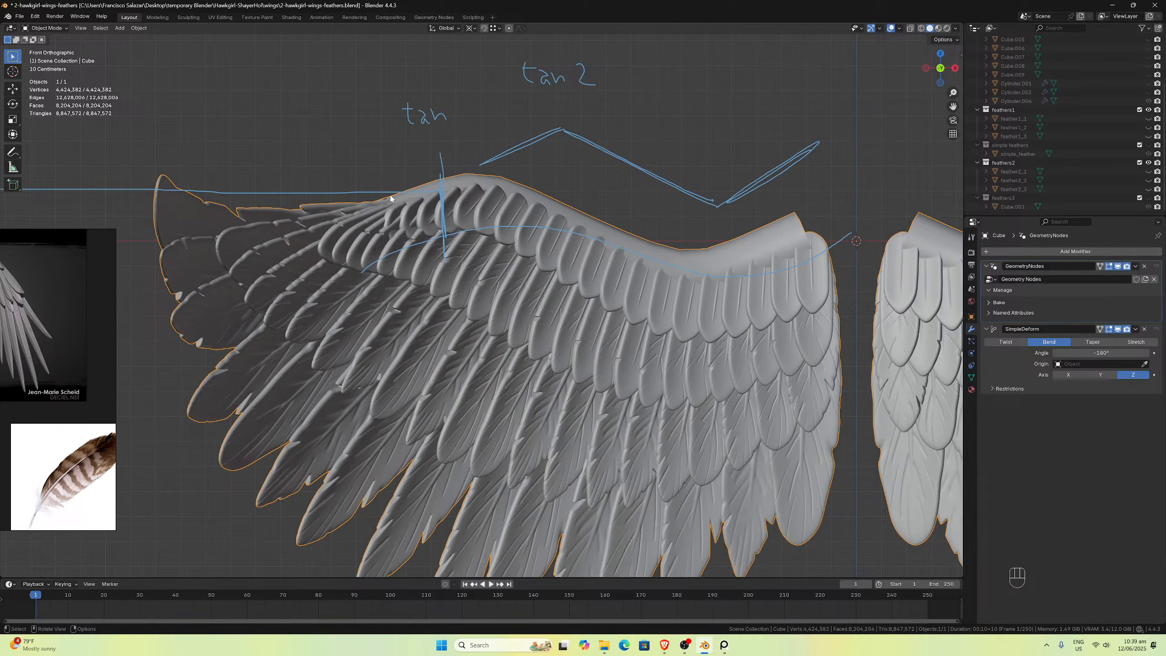
scroll(463, 198, up, 1)
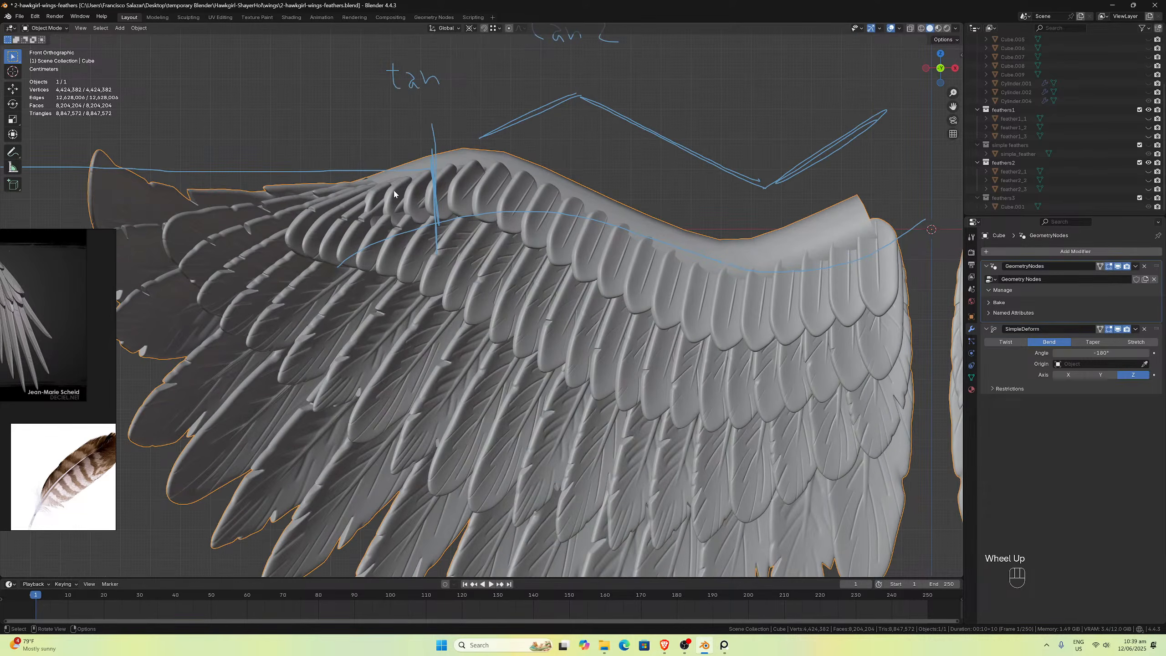
scroll(461, 206, down, 2)
Step: Inspect the leading edge's open inner end and how it wraps over the feather roots in perspective
middle_drag(461, 206, 497, 236)
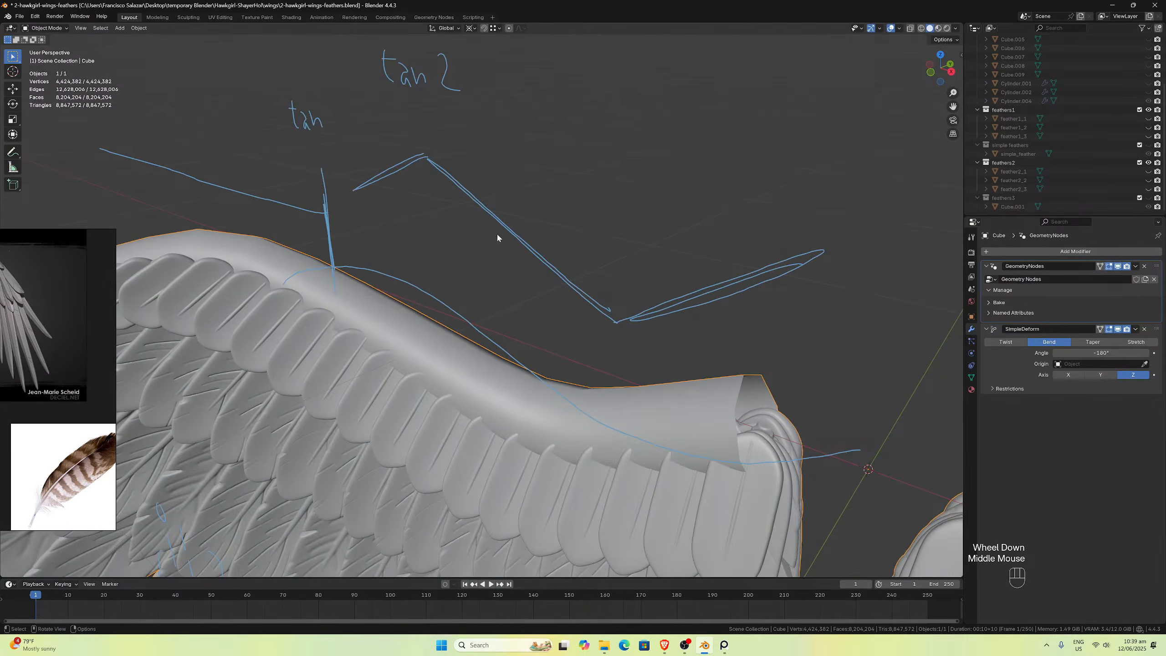
middle_drag(689, 380, 439, 410)
scroll(439, 411, up, 1)
scroll(442, 408, down, 2)
middle_drag(442, 336, 430, 381)
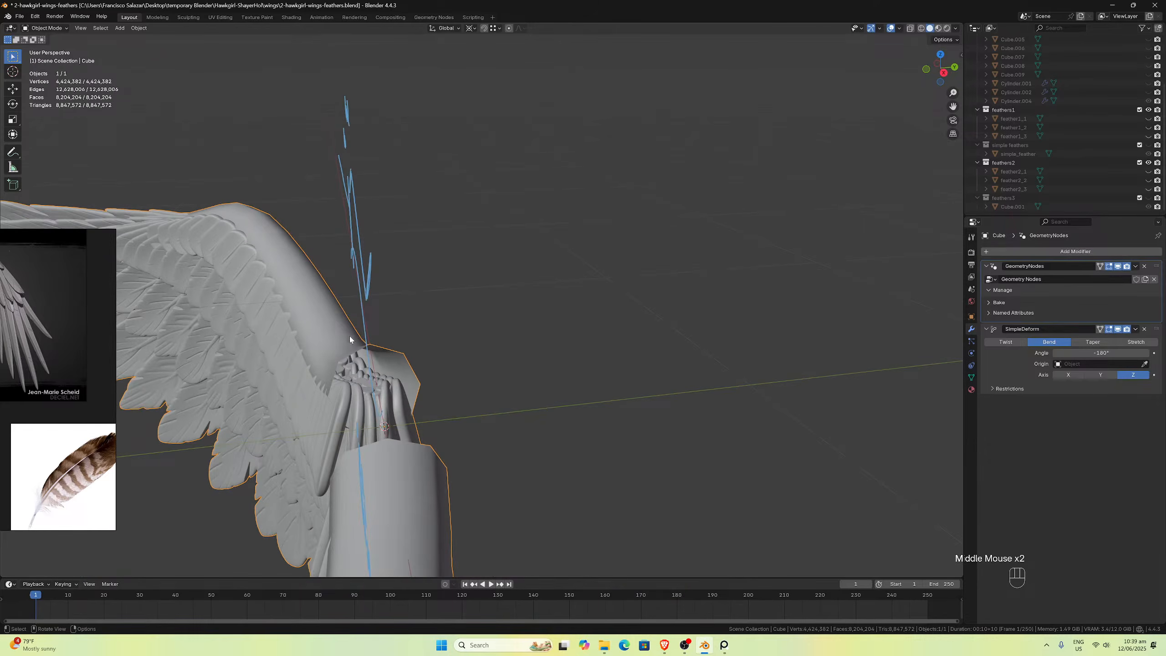
middle_drag(351, 343, 388, 336)
scroll(638, 373, up, 2)
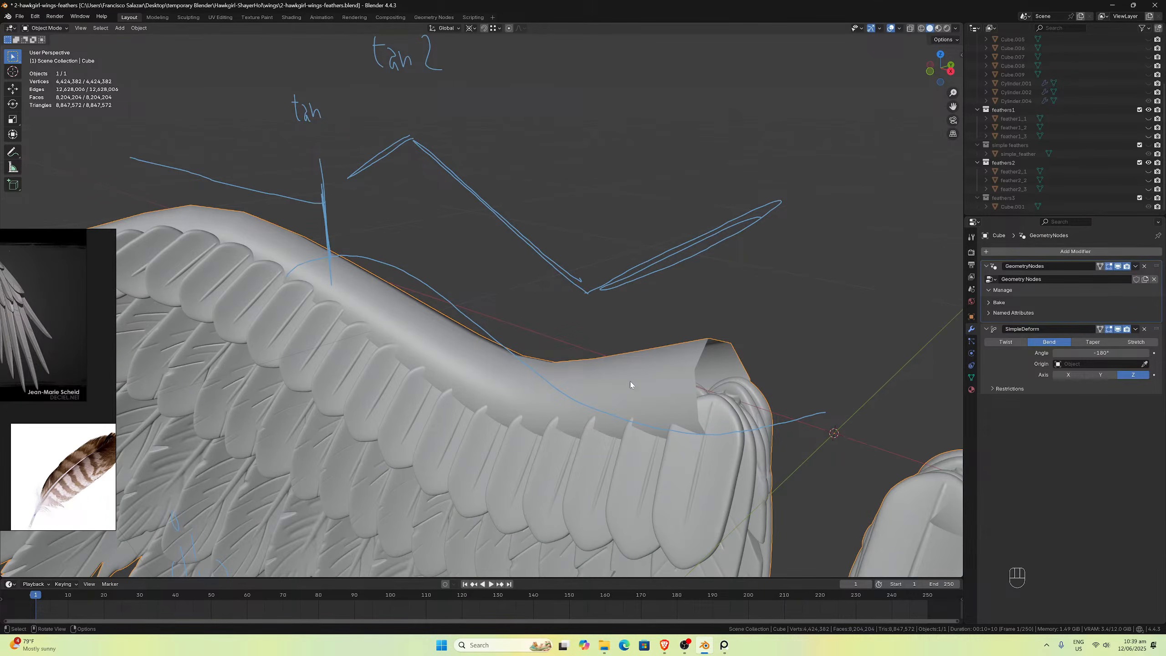
middle_drag(630, 386, 690, 389)
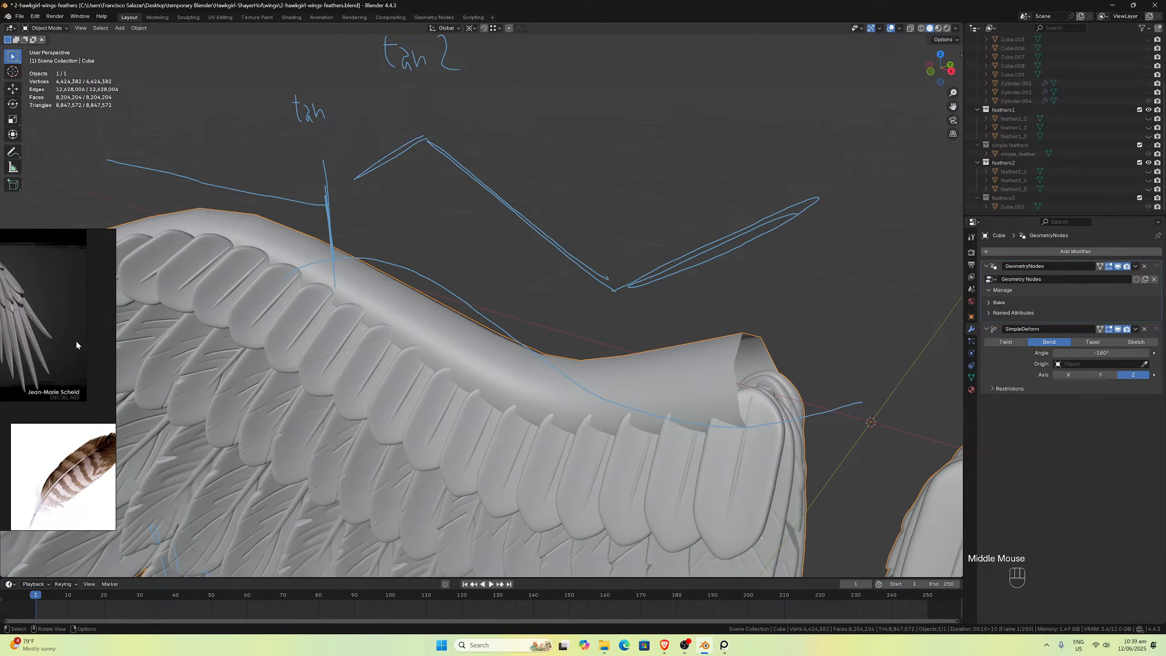
Step: Bring the reference board over the wings, study its close-up of overlapping feathers, and park the board beside the model
right_drag(76, 342, 425, 369)
scroll(424, 369, up, 6)
middle_drag(312, 332, 356, 413)
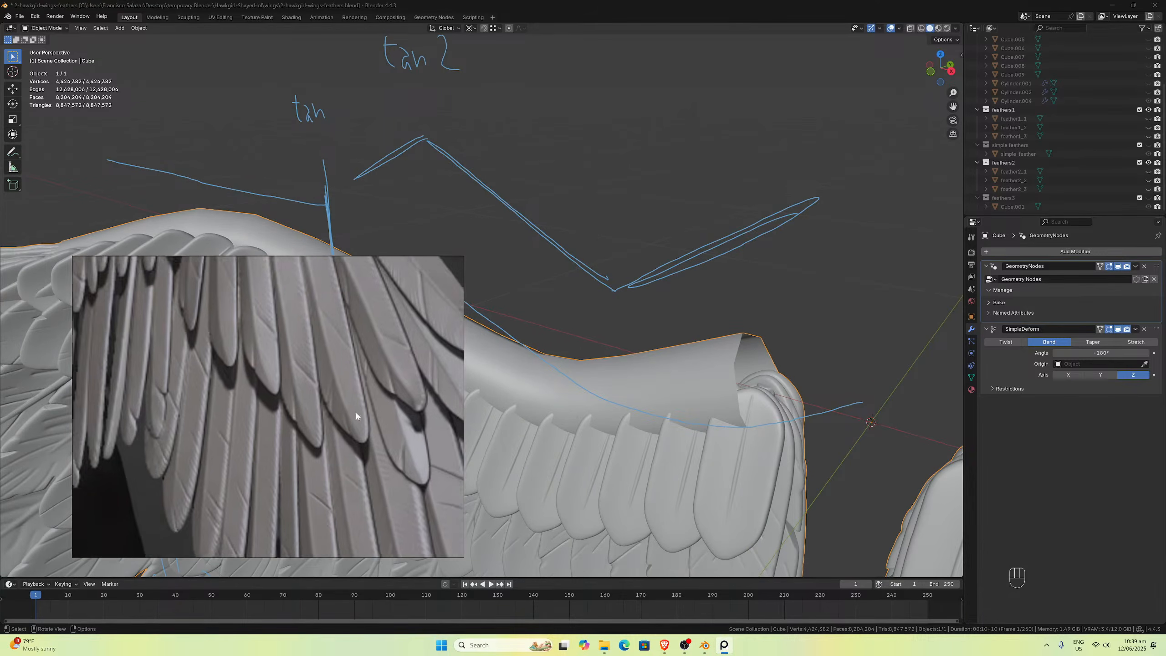
scroll(309, 393, up, 2)
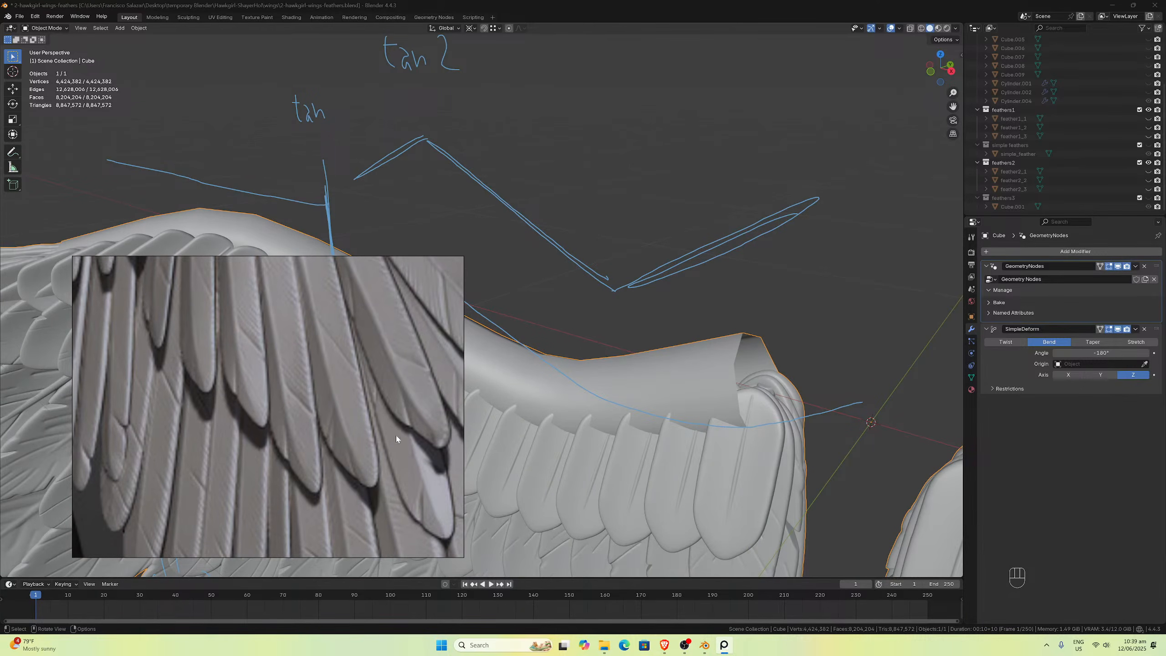
scroll(404, 463, down, 2)
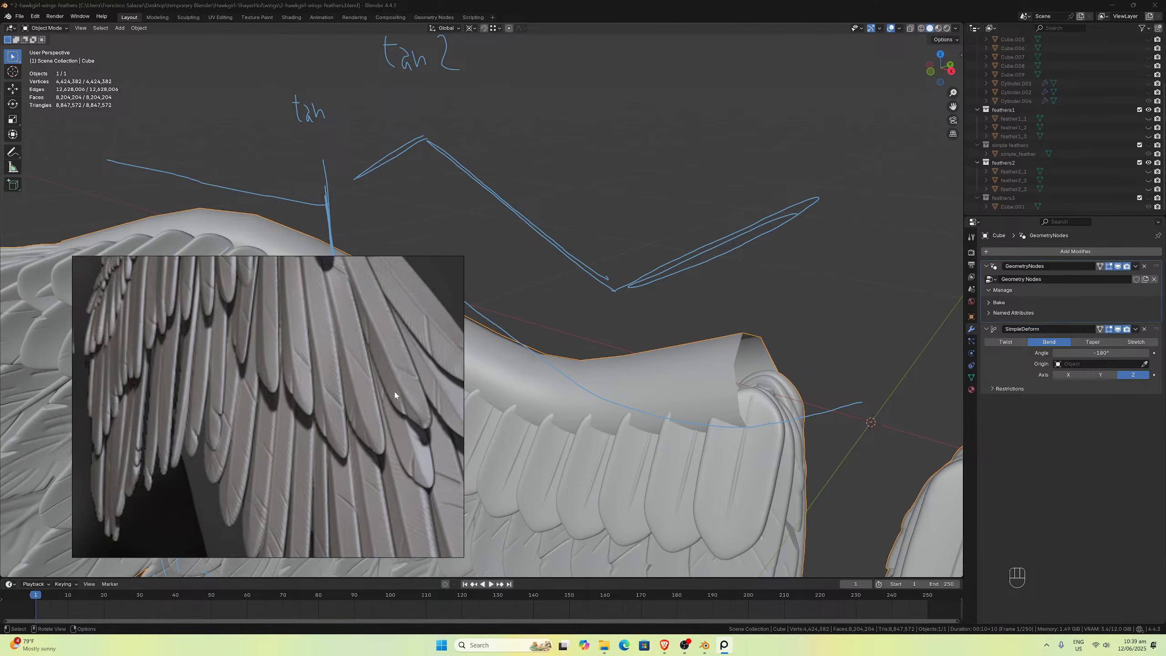
right_drag(396, 390, 315, 370)
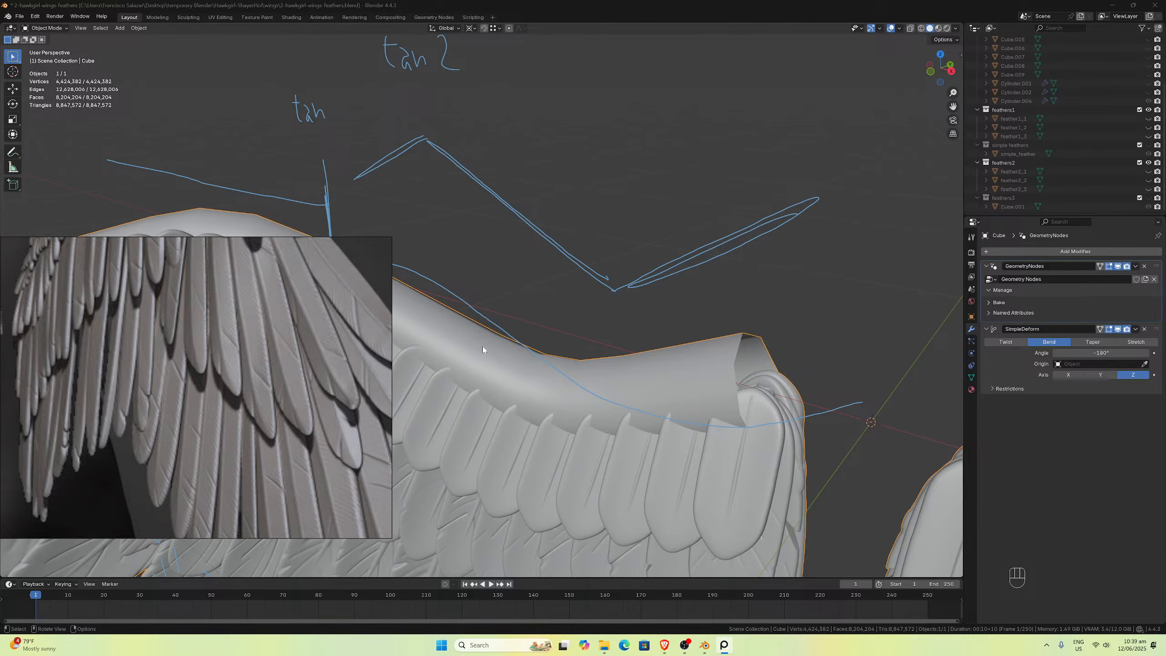
drag(305, 245, 110, 225)
Step: Review the full pair of wings from the front alongside the feather close-up reference
scroll(569, 236, down, 2)
middle_drag(578, 253, 613, 249)
key(KP_1)
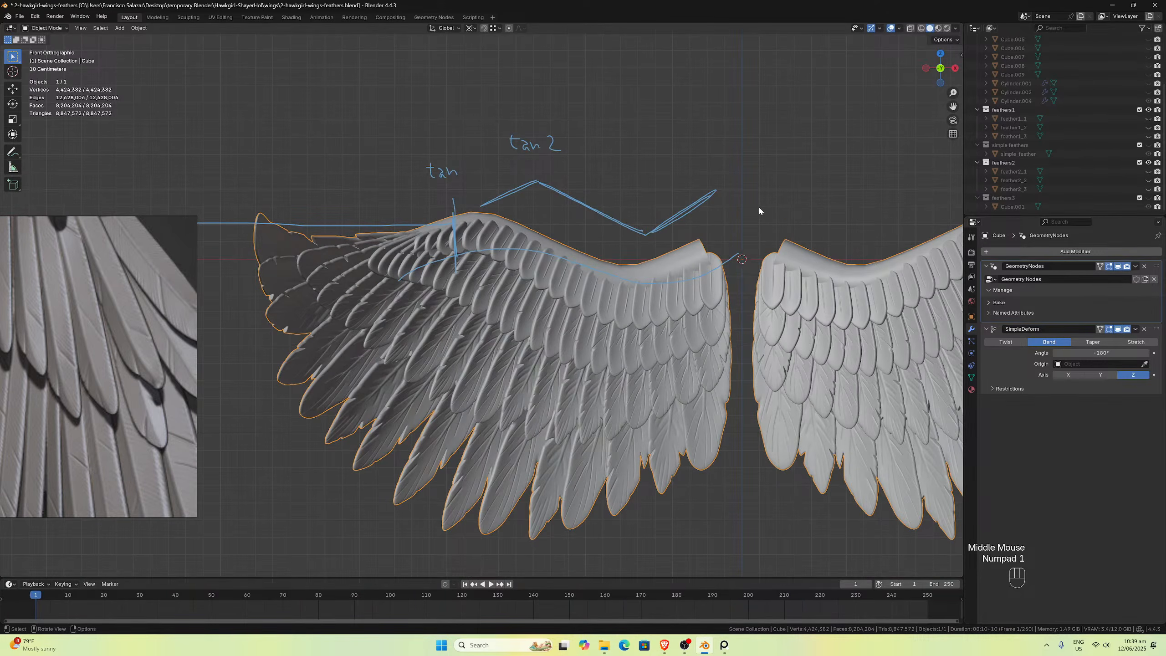
drag(953, 106, 853, 116)
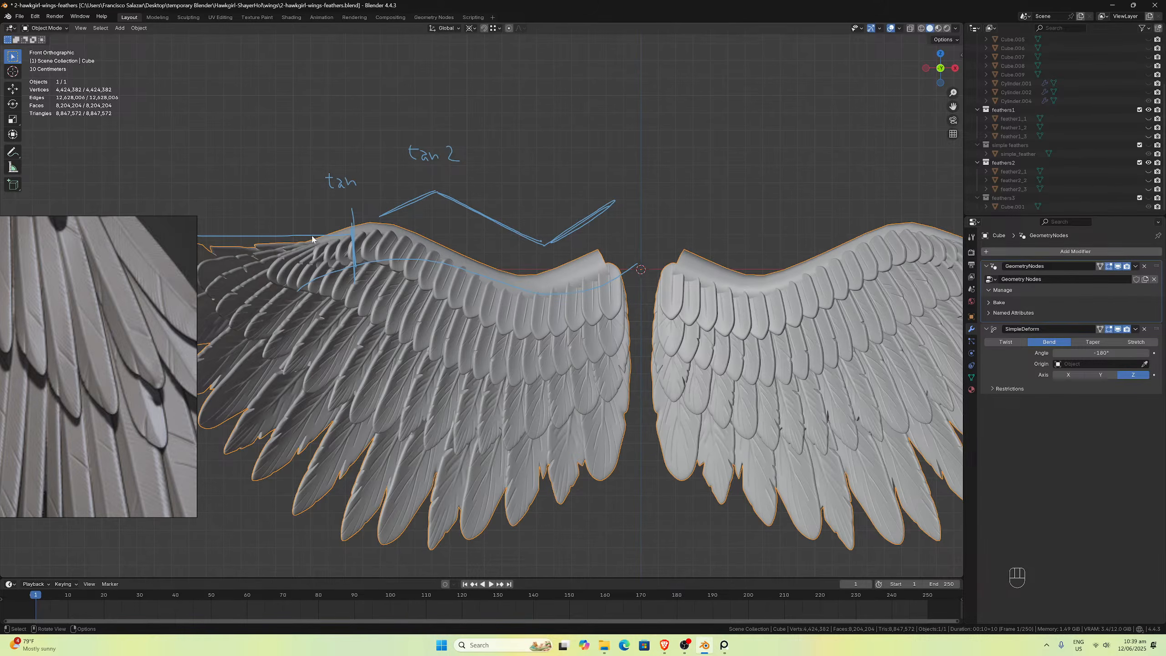
scroll(589, 265, down, 2)
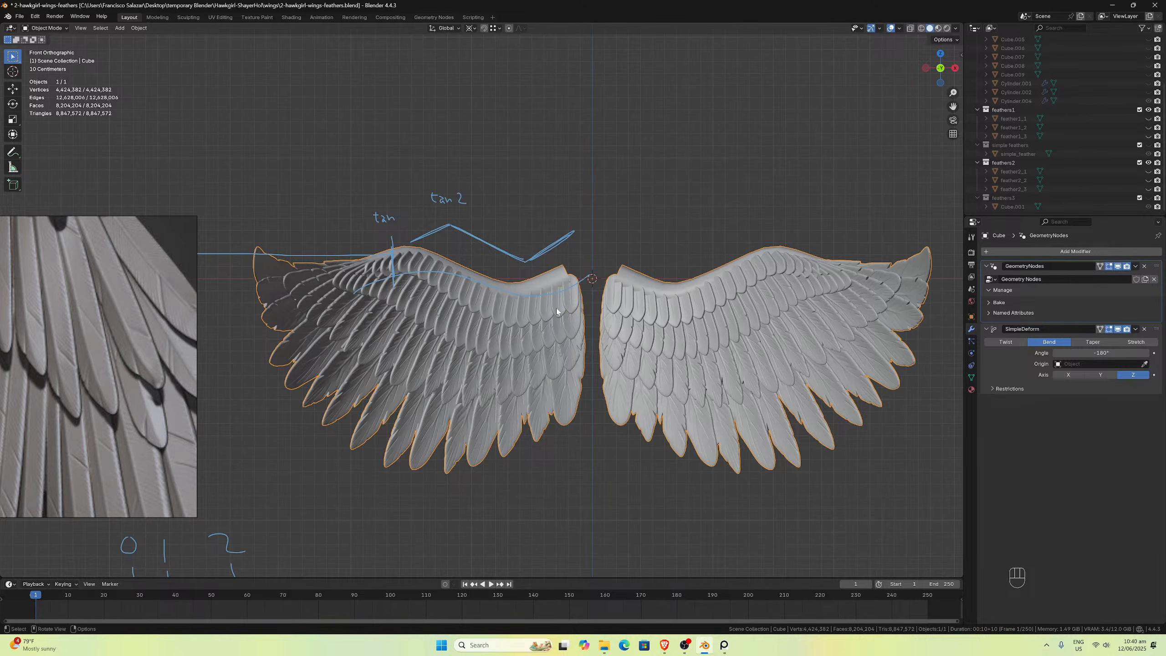
scroll(218, 156, up, 3)
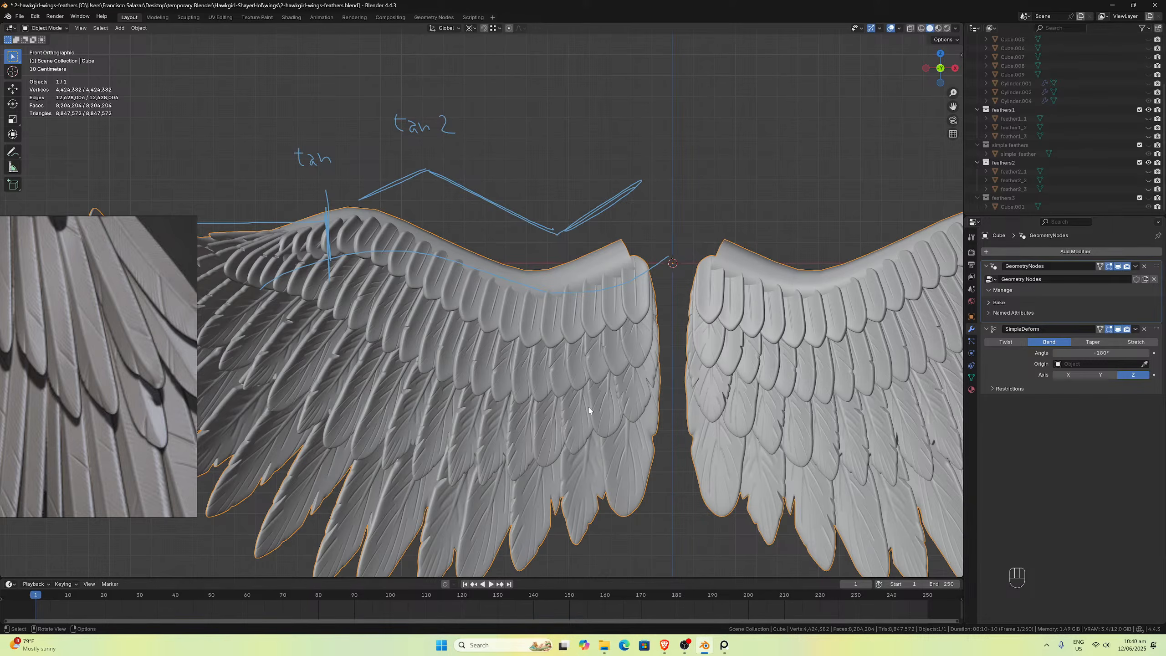
scroll(611, 331, down, 2)
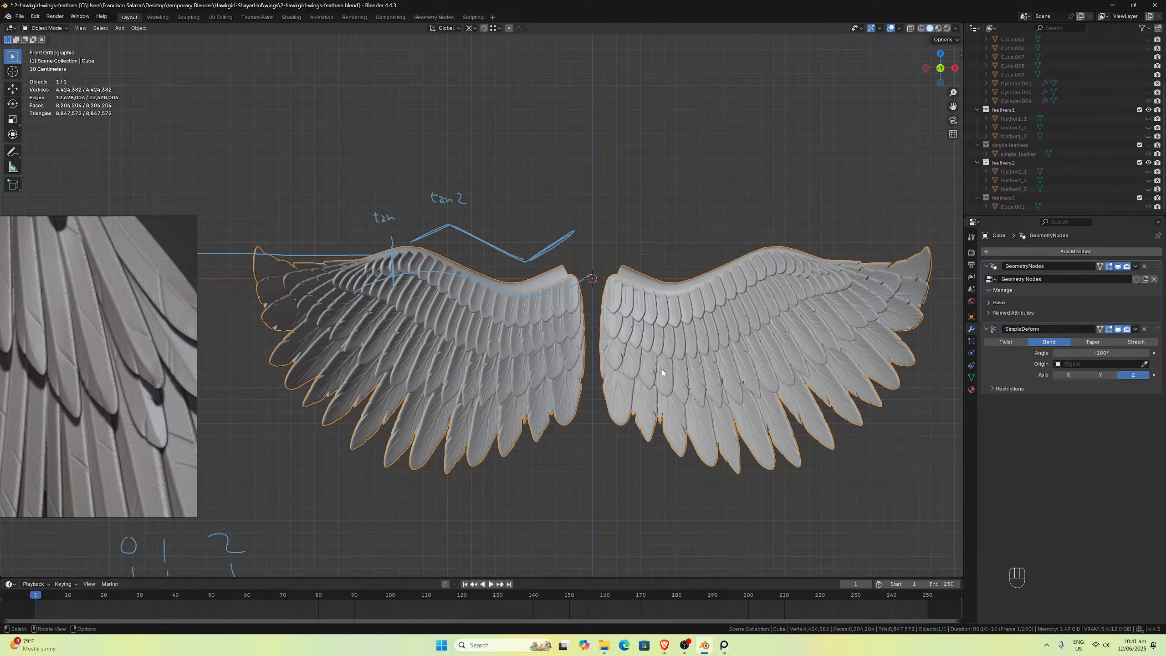
Step: Browse the reference board's group of stylized game character images and move the board aside from the wing gap
scroll(593, 319, up, 5)
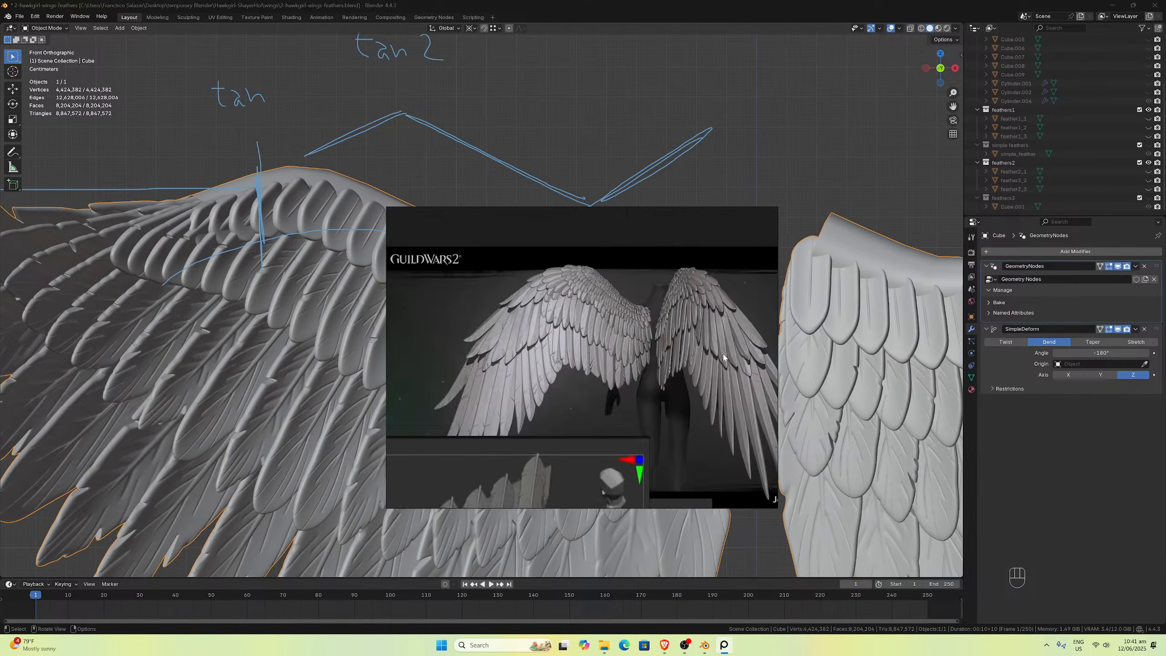
scroll(702, 361, down, 5)
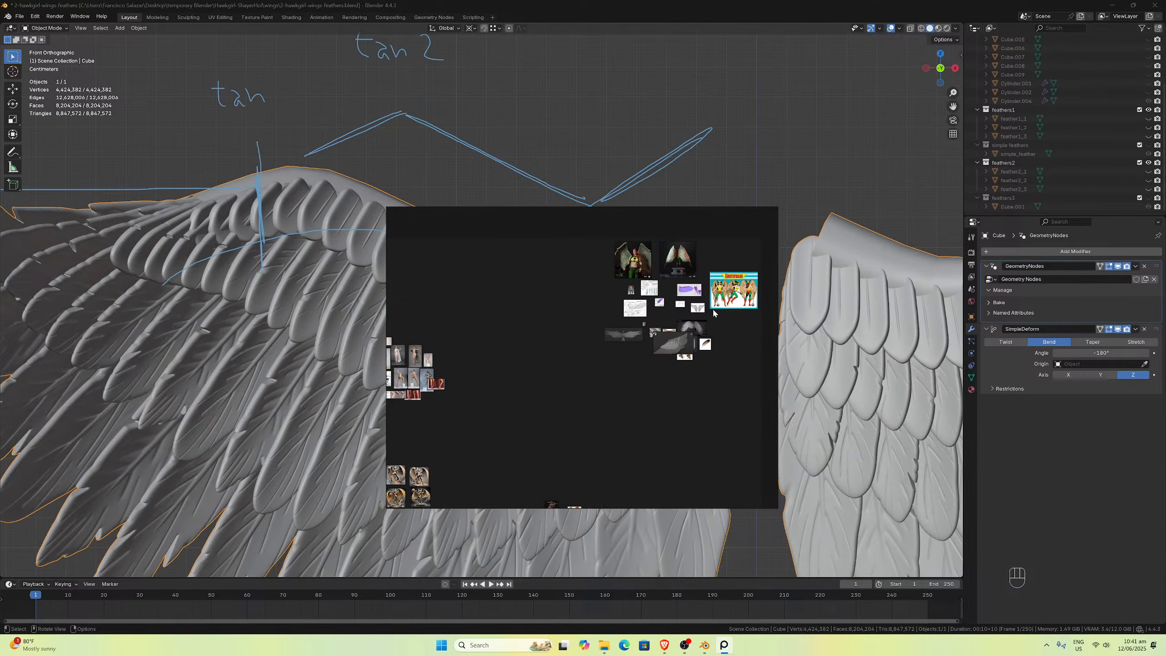
scroll(638, 346, up, 5)
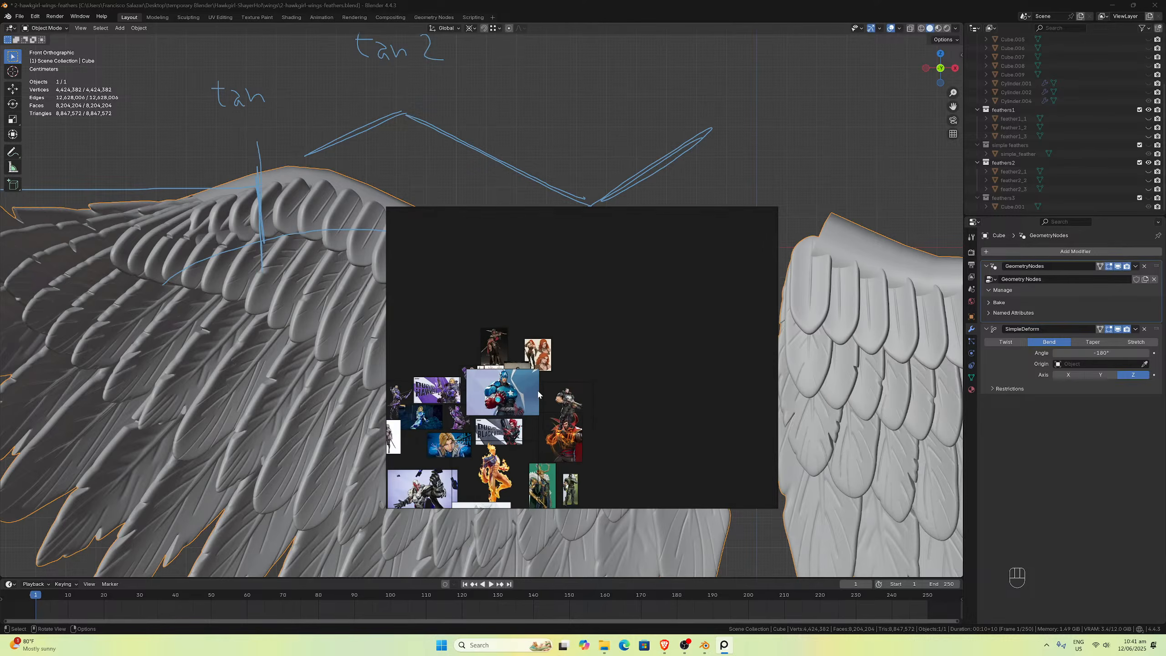
scroll(583, 413, down, 1)
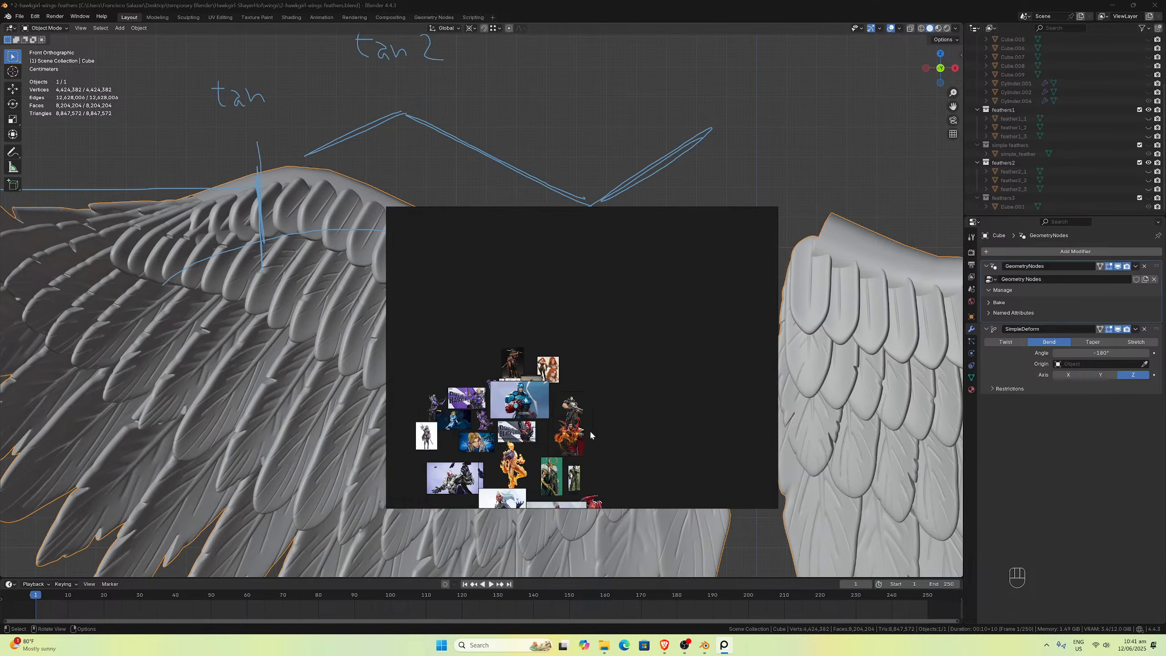
middle_drag(590, 430, 616, 327)
scroll(615, 327, up, 6)
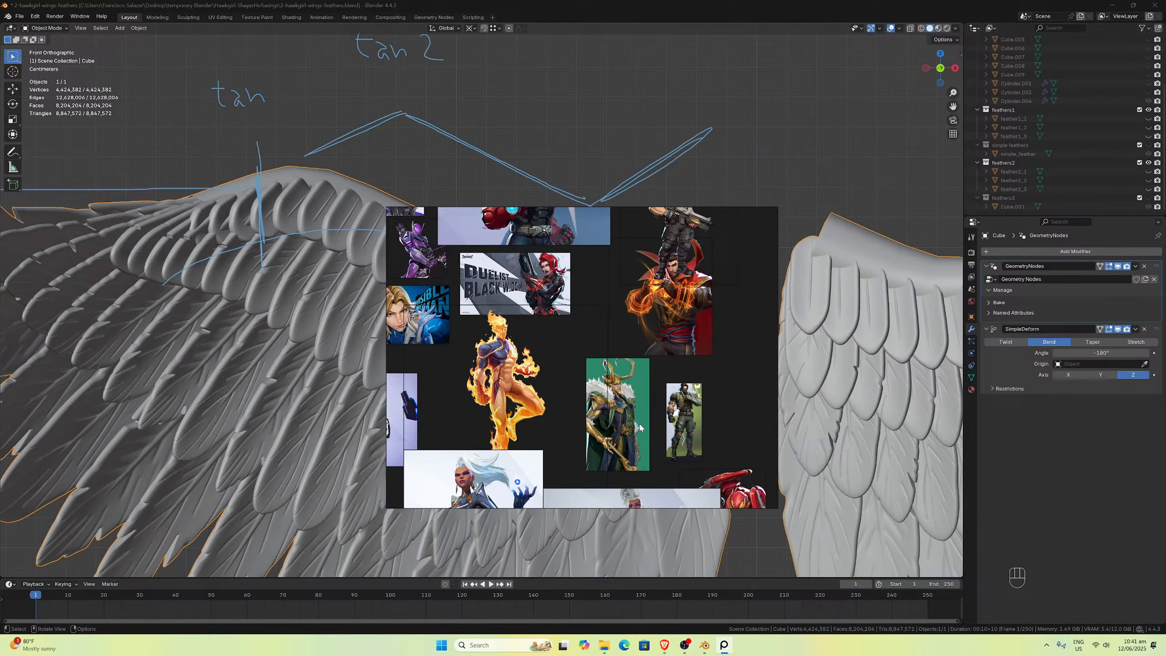
scroll(637, 425, down, 3)
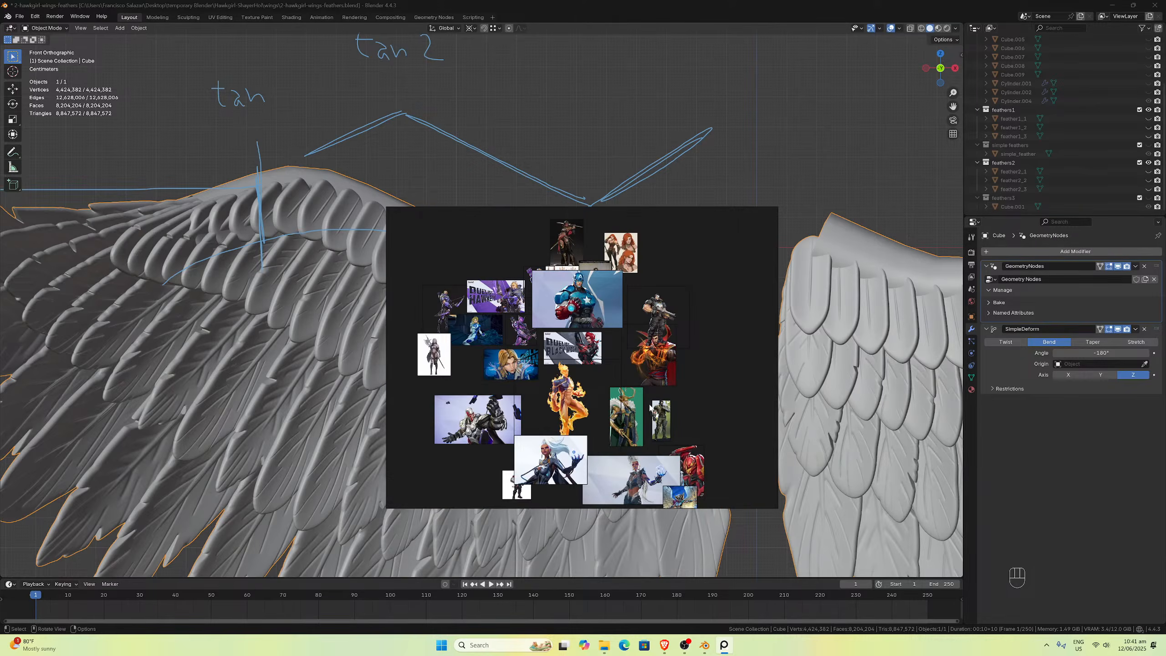
right_drag(670, 399, 267, 380)
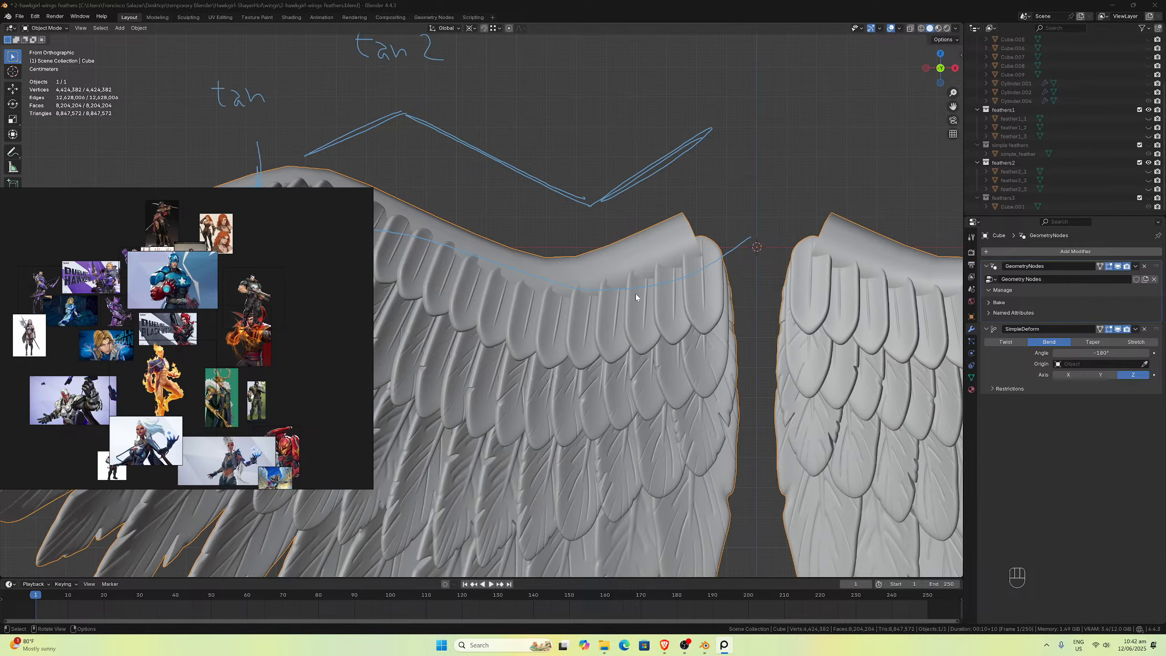
Step: Find the winged warrior statue image on the reference board and examine its wings and round base
scroll(636, 293, down, 2)
scroll(239, 386, down, 3)
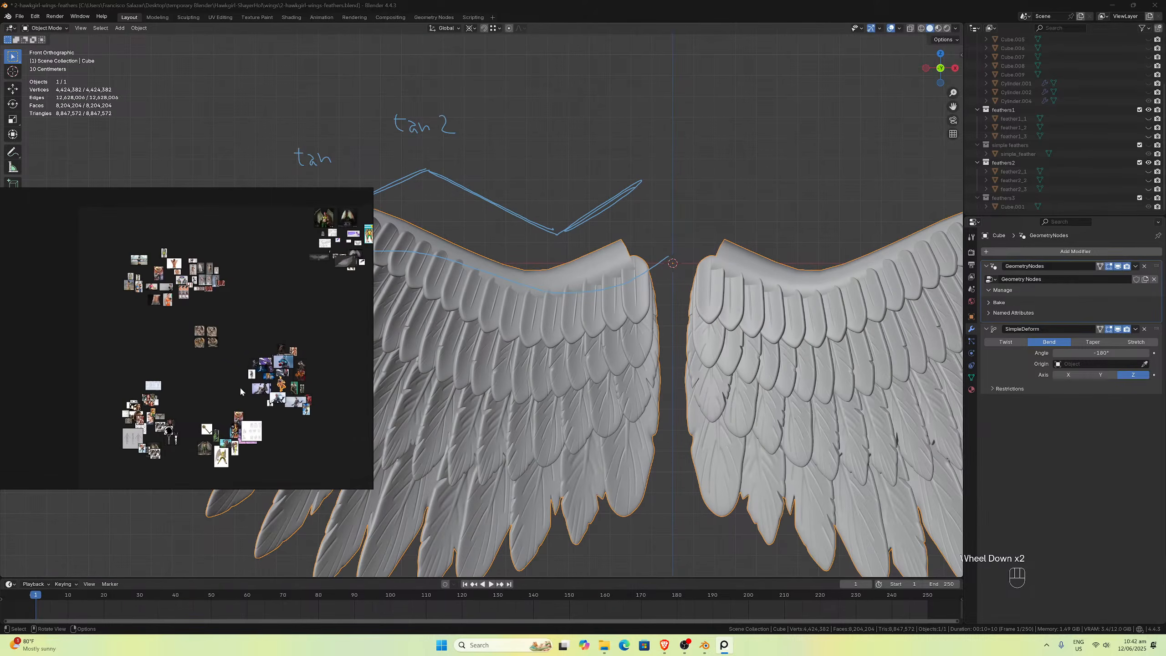
scroll(240, 387, up, 10)
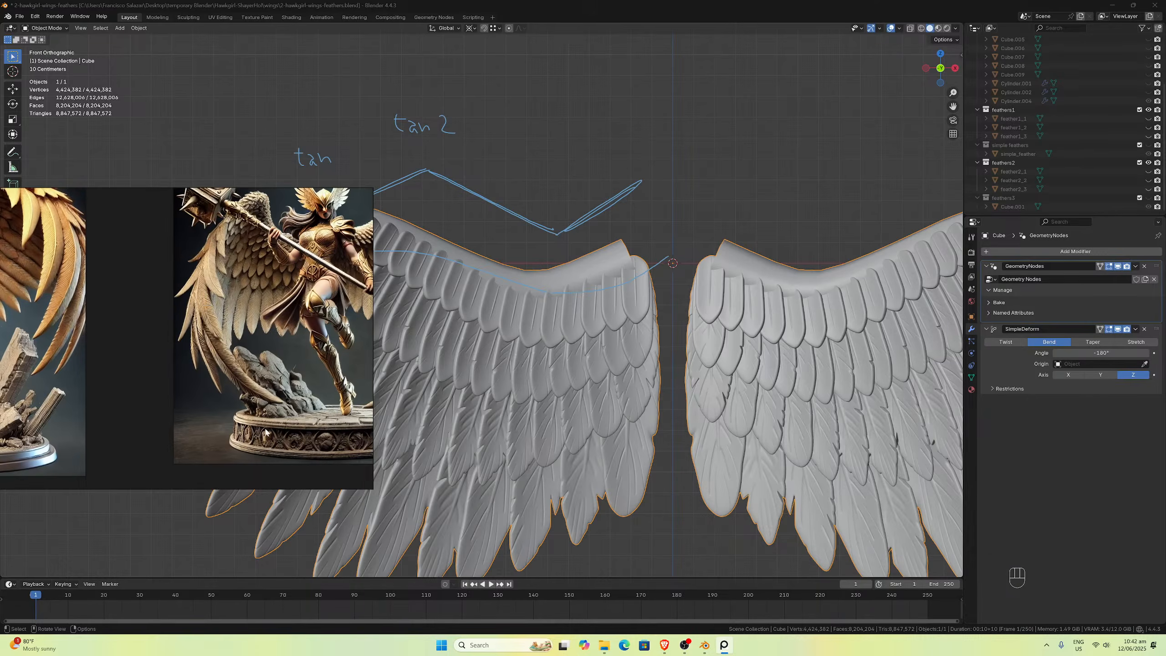
scroll(267, 432, up, 4)
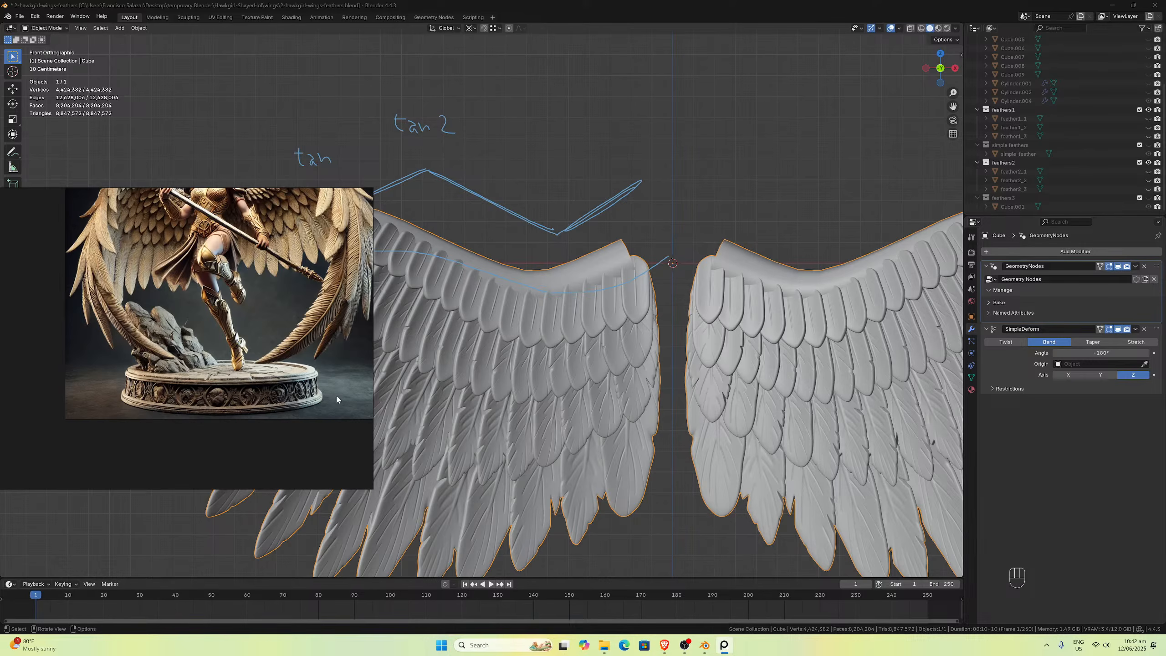
scroll(276, 386, down, 3)
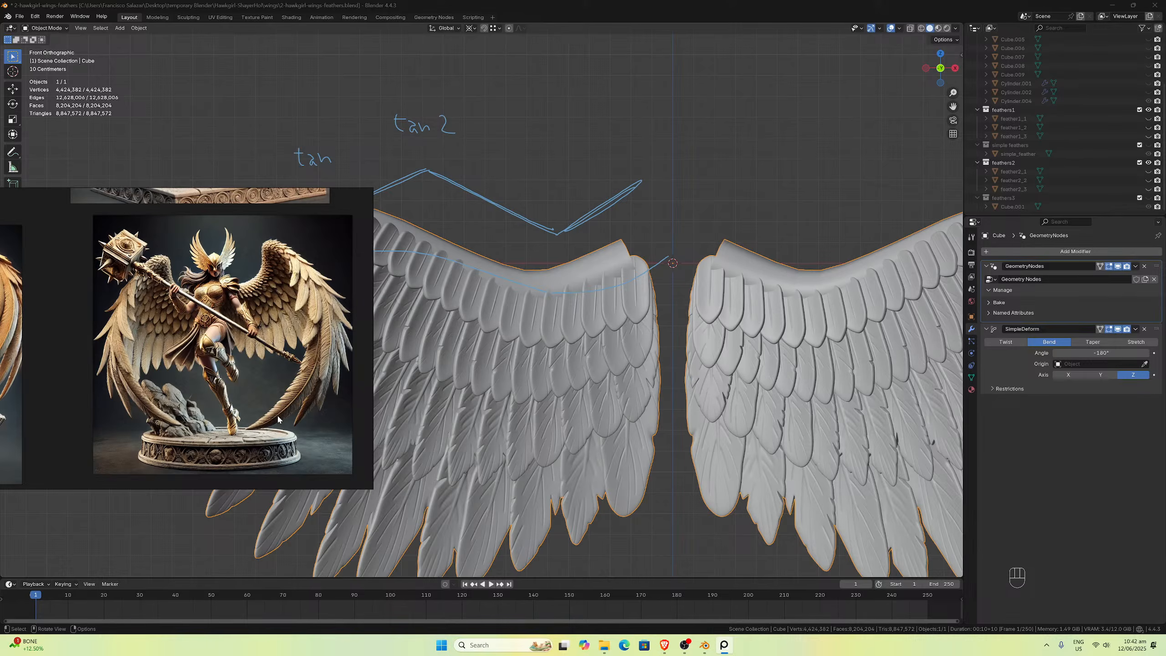
scroll(279, 419, down, 2)
scroll(278, 417, up, 1)
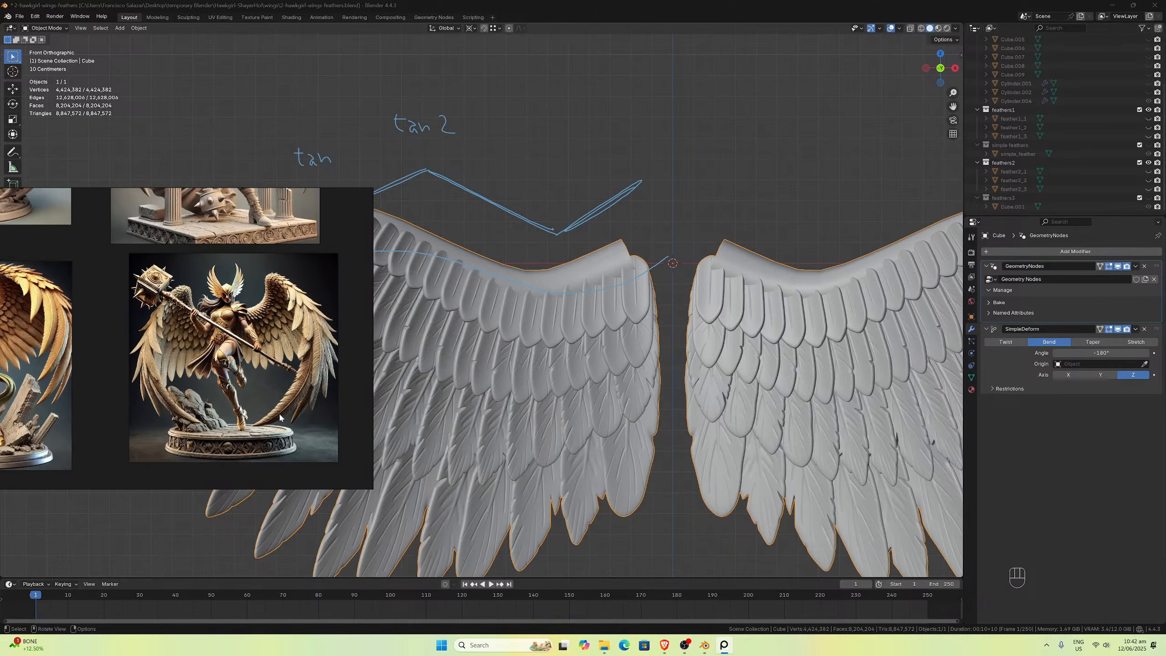
Step: Return to the front view showing both wings and save the Blender file
scroll(591, 419, down, 3)
middle_drag(590, 419, 601, 411)
scroll(614, 408, up, 1)
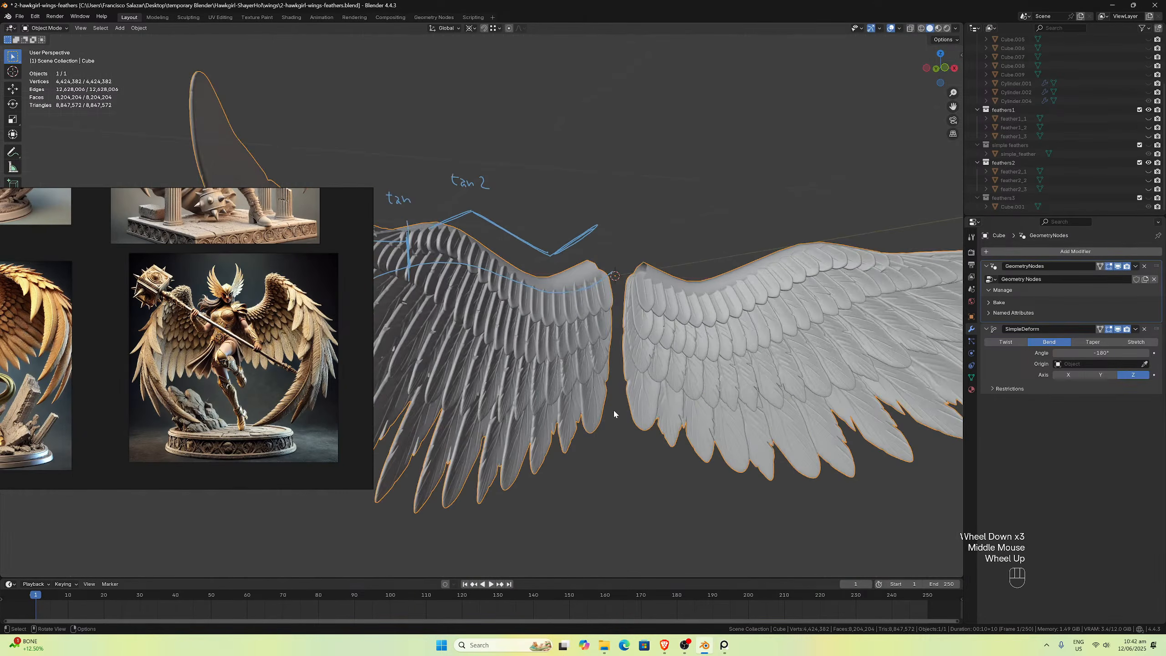
key(KP_1)
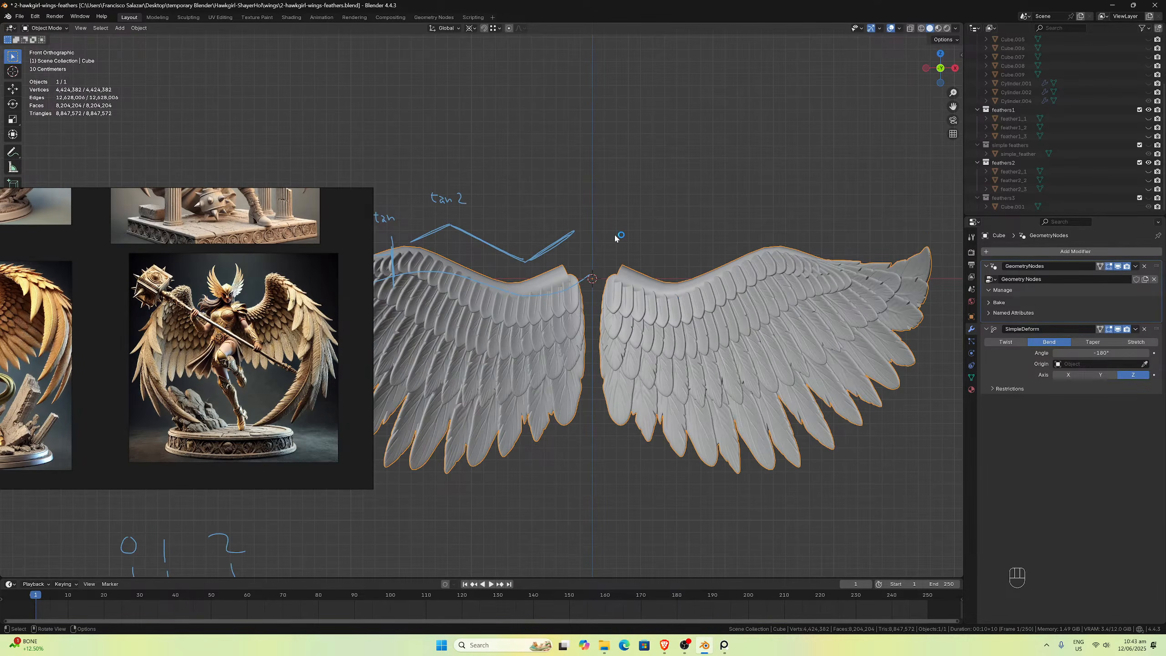
key(ctrl+s)
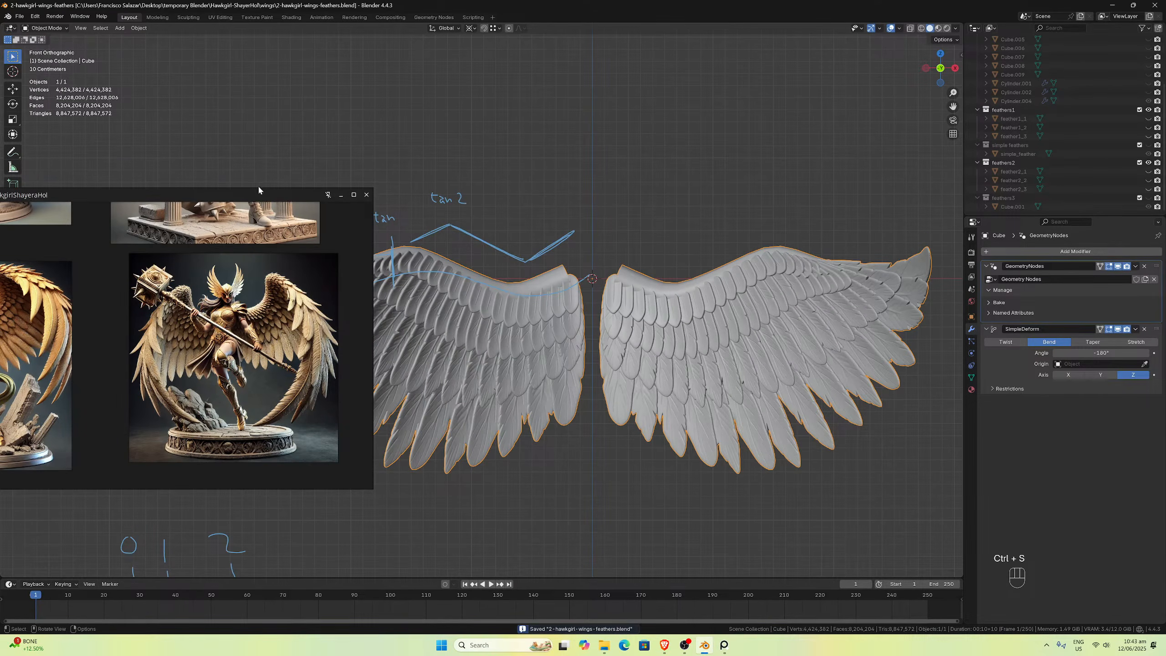
Step: Move the reference board clear of the wings and switch to the browser playing the YouTube video
drag(287, 196, 77, 232)
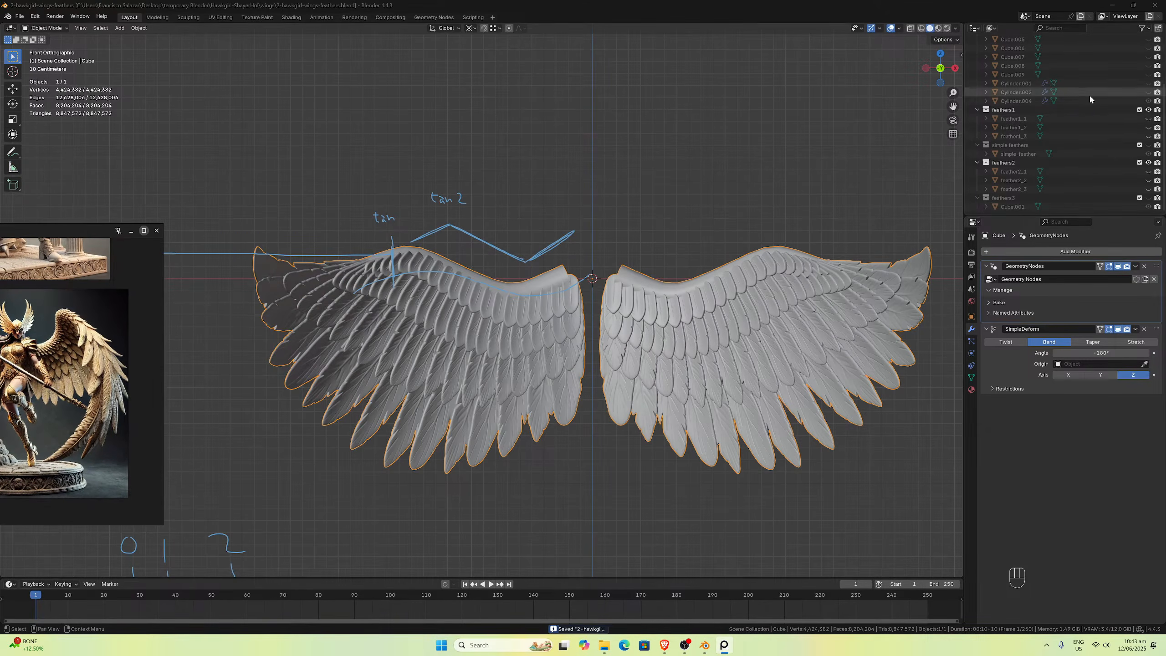
scroll(1090, 94, up, 7)
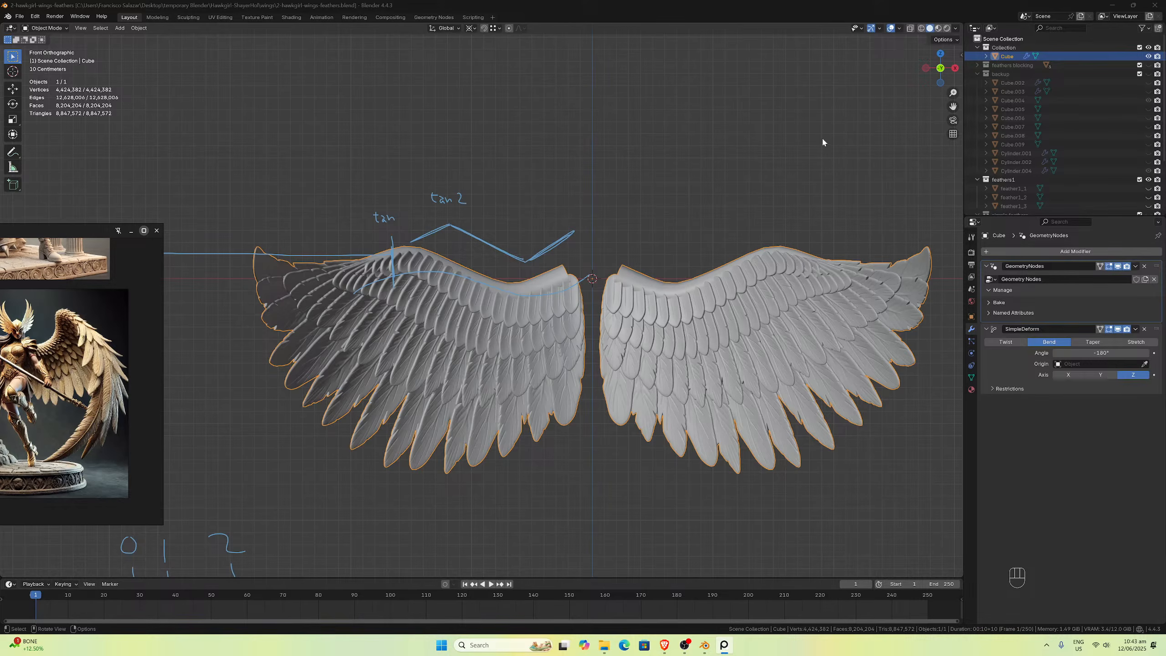
key(alt+Tab)
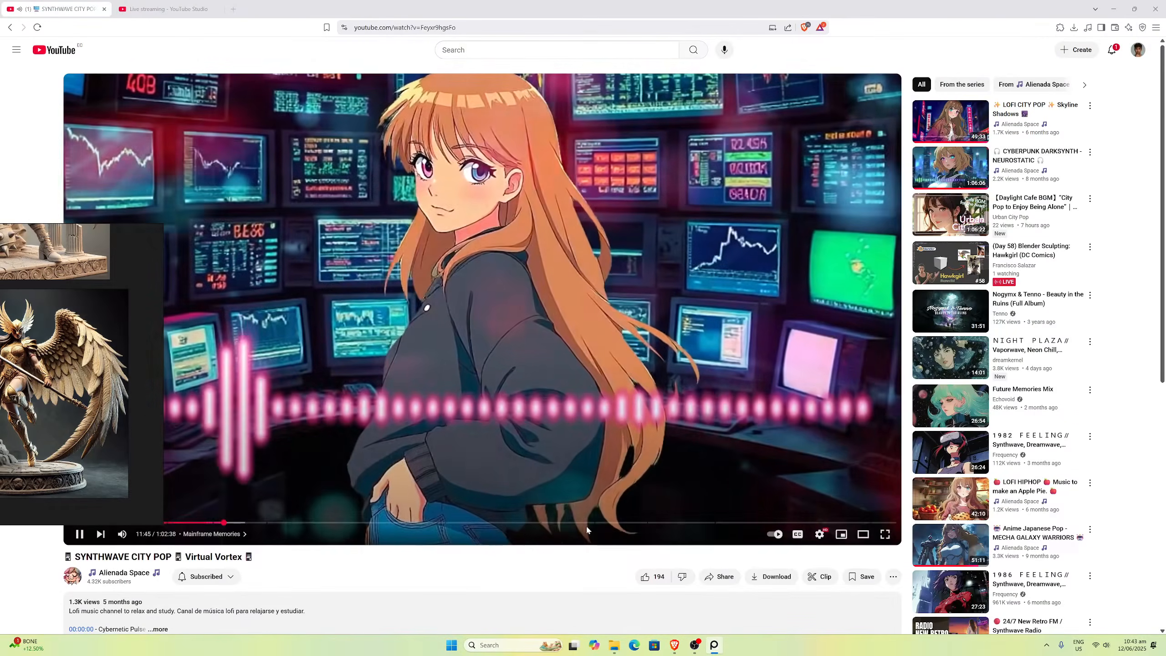
Step: Switch to File Explorer and duplicate 2-hawkgirl-wings-feathers.blend inside the wings folder
key(alt+Tab)
click(564, 405)
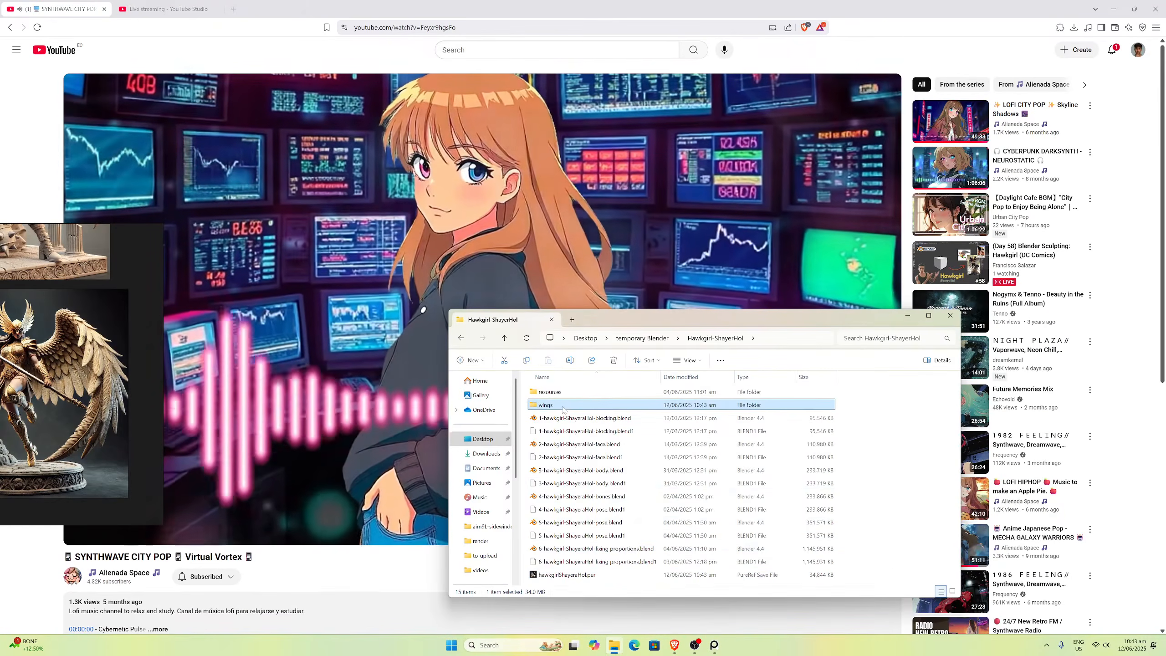
double_click(564, 406)
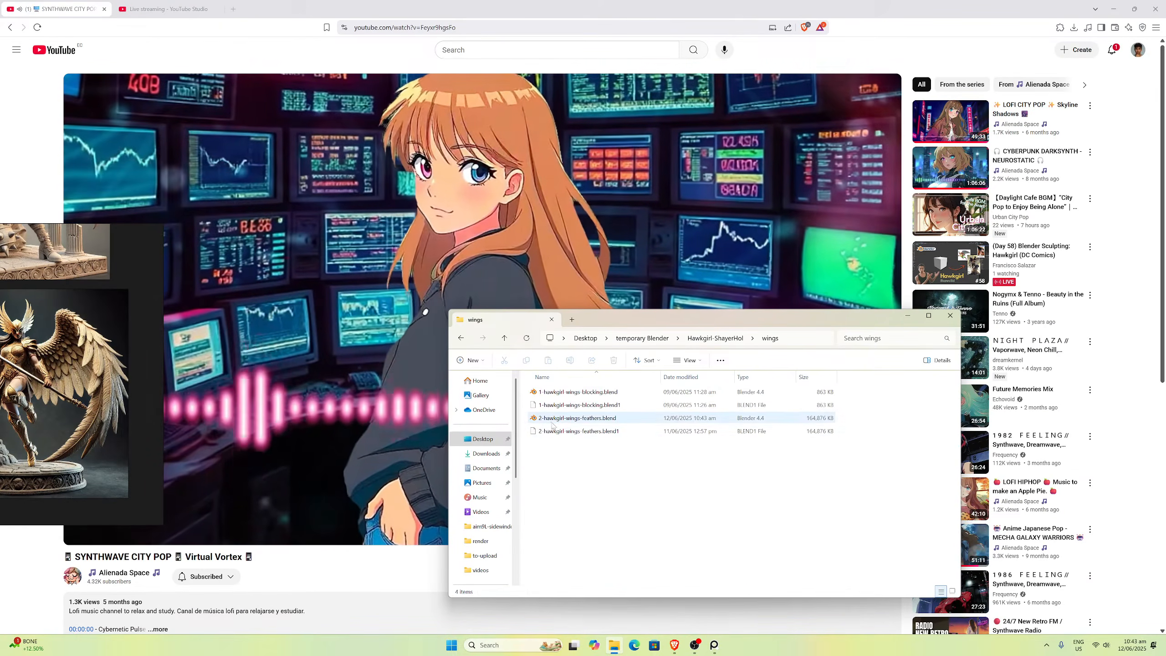
right_click(553, 419)
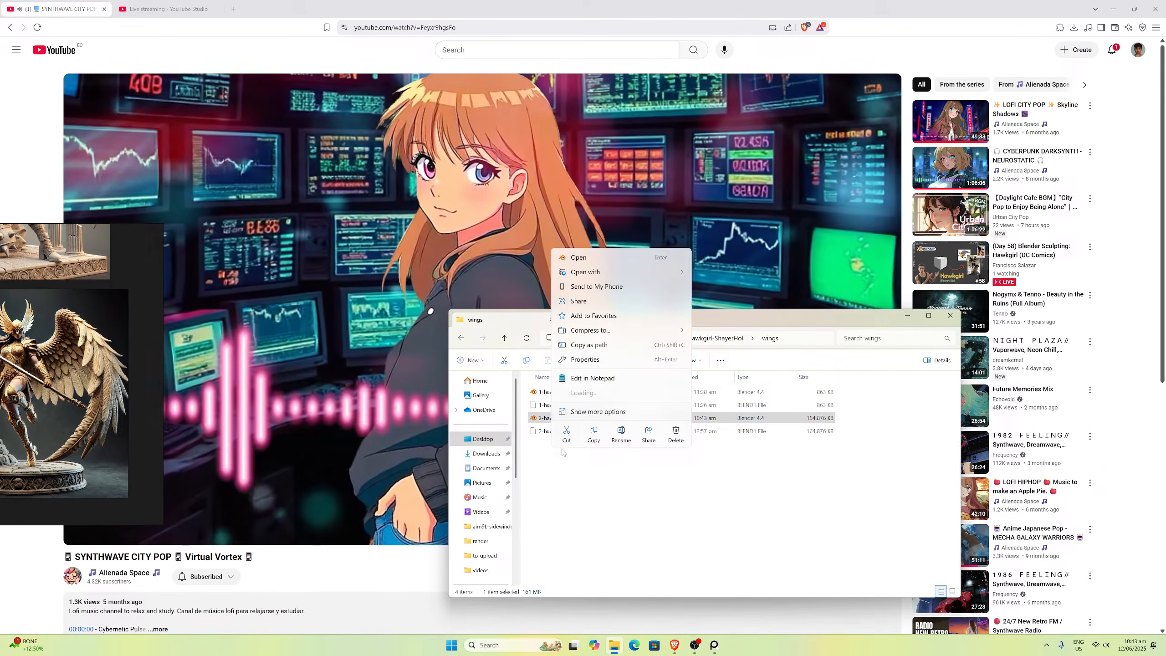
key(Escape)
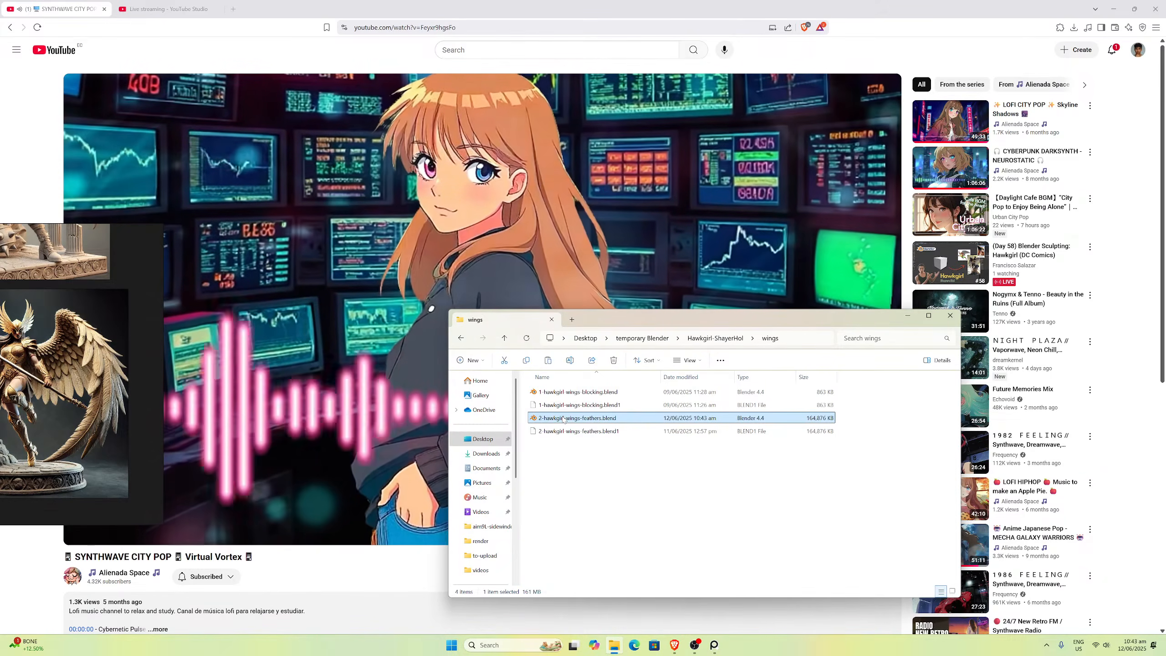
key(ctrl+v)
Step: Rename the copied feathers file as 3-hawkgirl-wings-final.blend
right_click(571, 419)
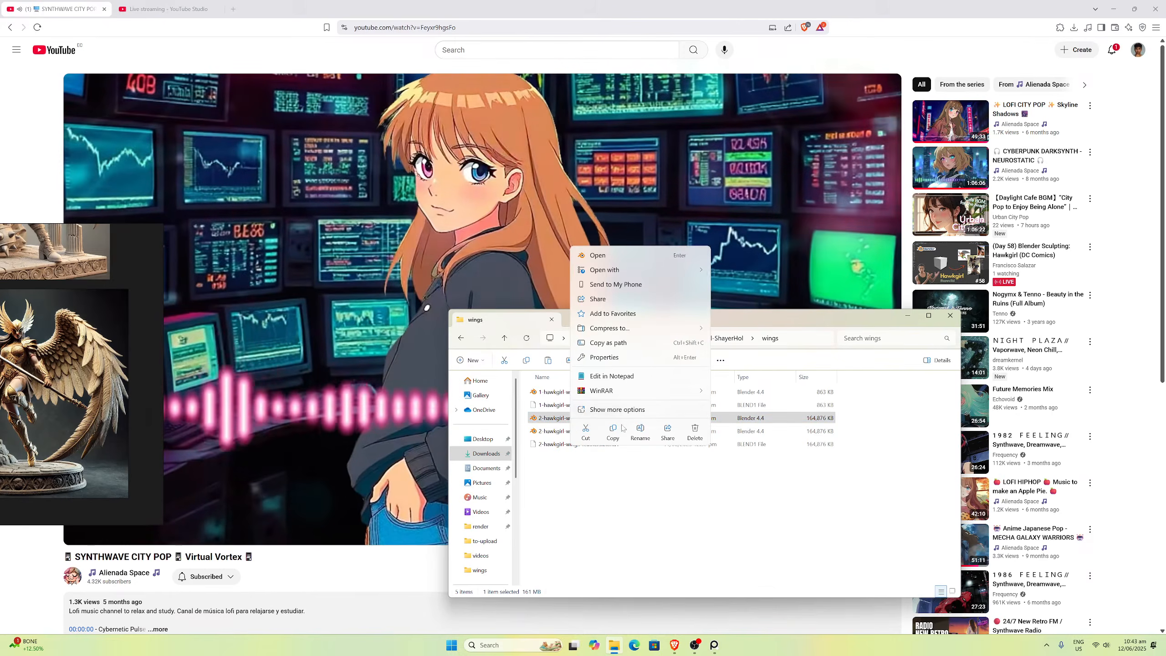
click(640, 431)
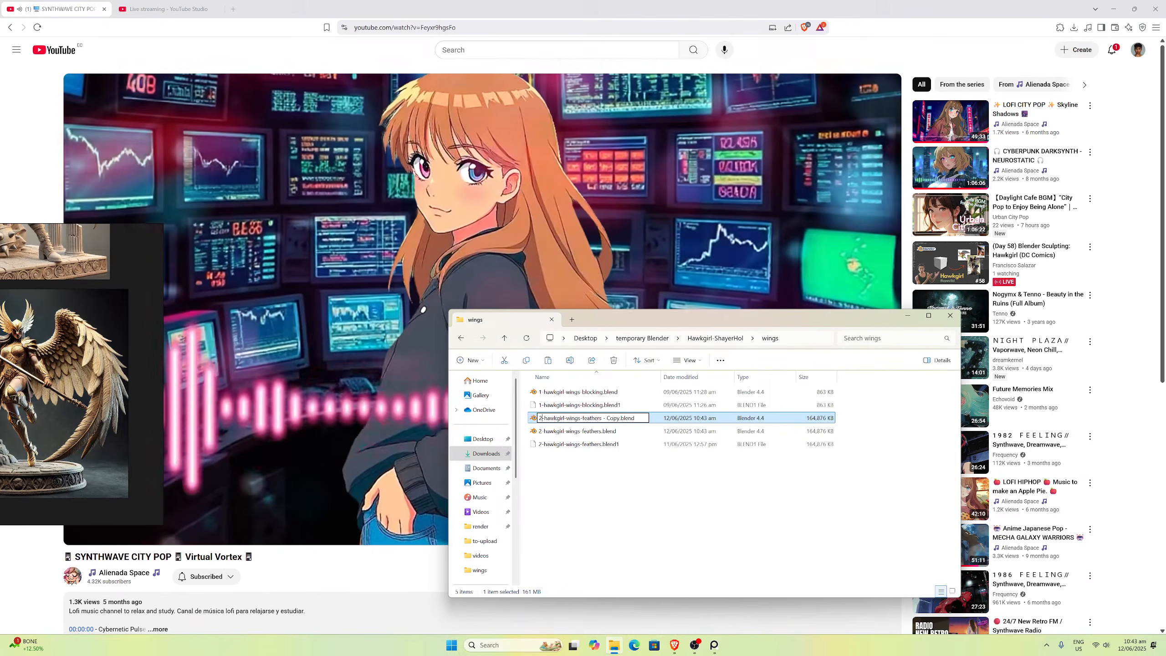
key(BackSpace)
text(3)
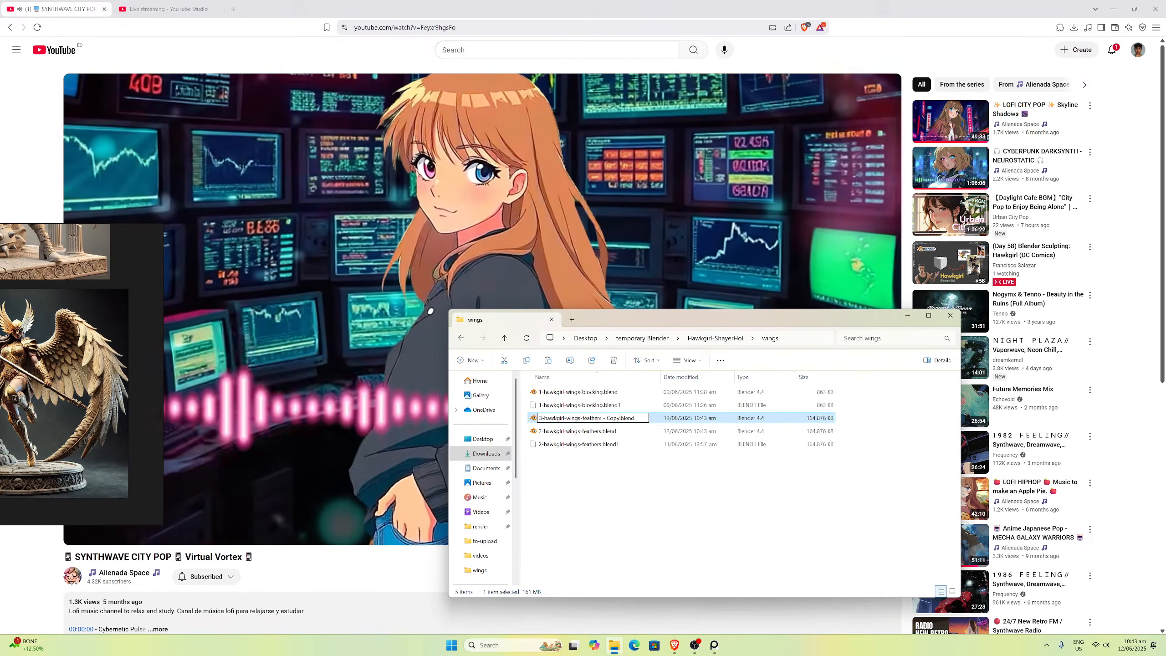
key(BackSpace)
key(BackSpace)
key(BackSpace)
key(BackSpace)
key(BackSpace)
key(BackSpace)
key(BackSpace)
key(BackSpace)
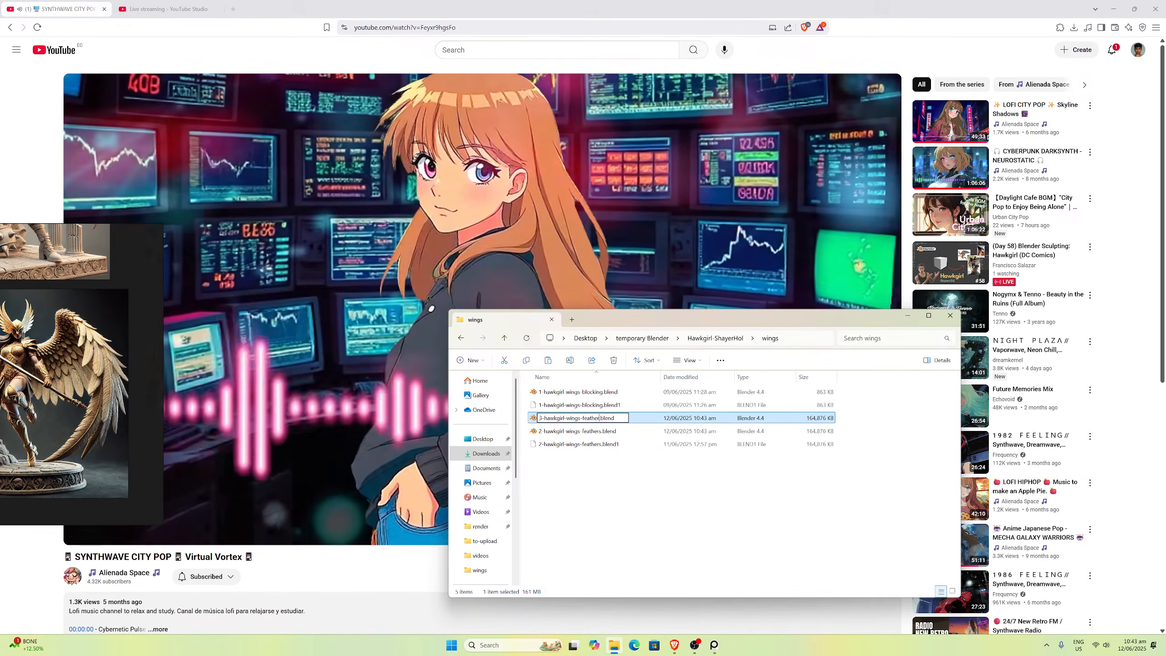
key(BackSpace)
key(BackSpace)
key(BackSpace)
key(BackSpace)
key(BackSpace)
key(BackSpace)
key(BackSpace)
text(final)
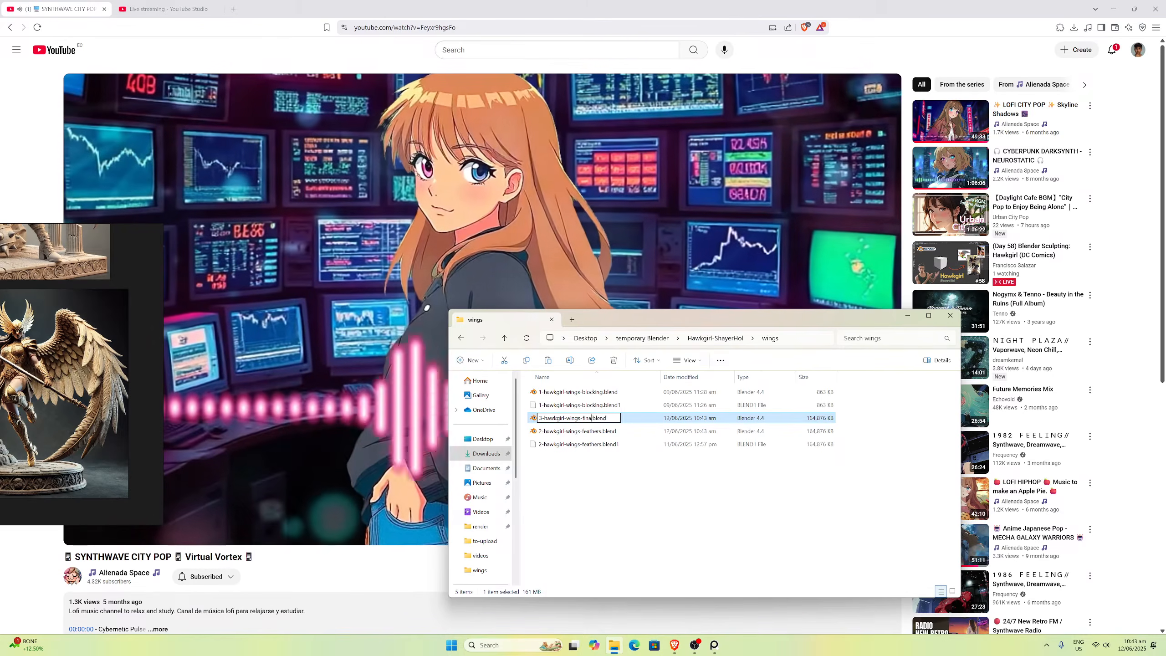
key(Return)
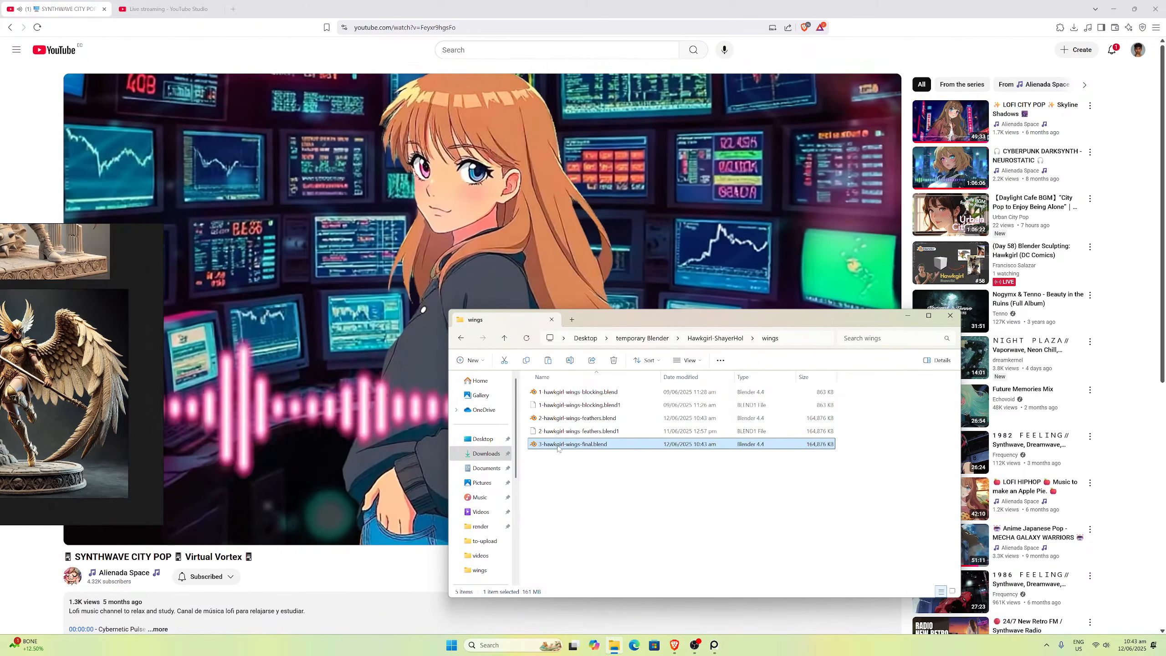
Step: Open 3-hawkgirl-wings-final.blend in Blender, hide the Cube wings object and save the file
double_click(558, 444)
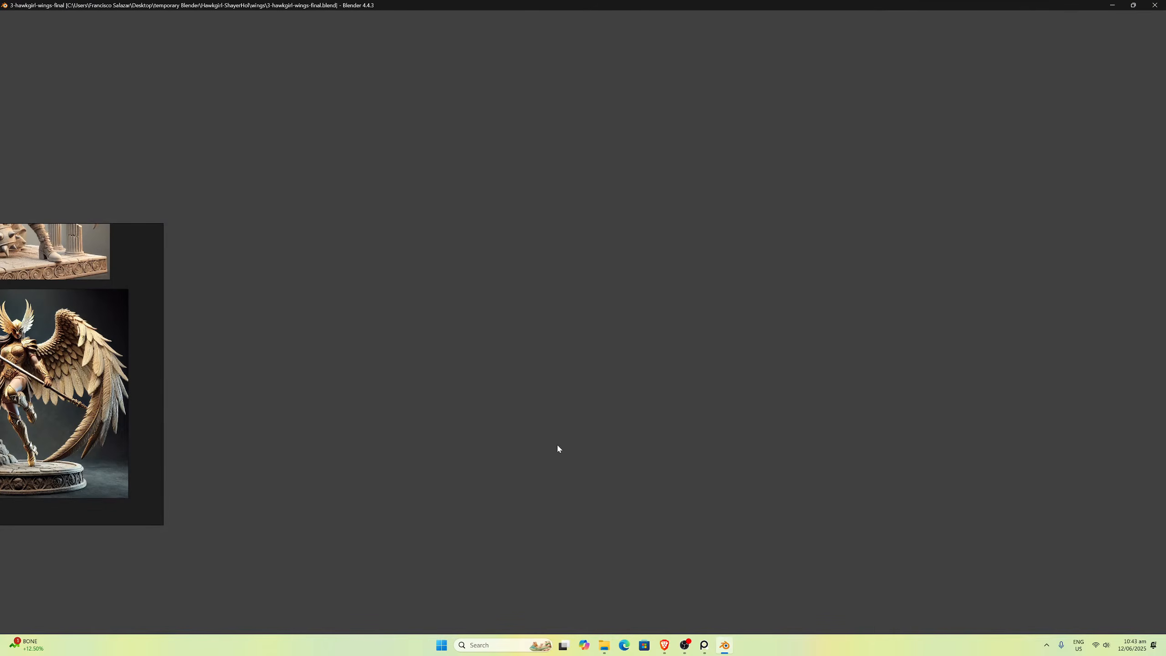
scroll(560, 432, up, 4)
scroll(561, 434, down, 3)
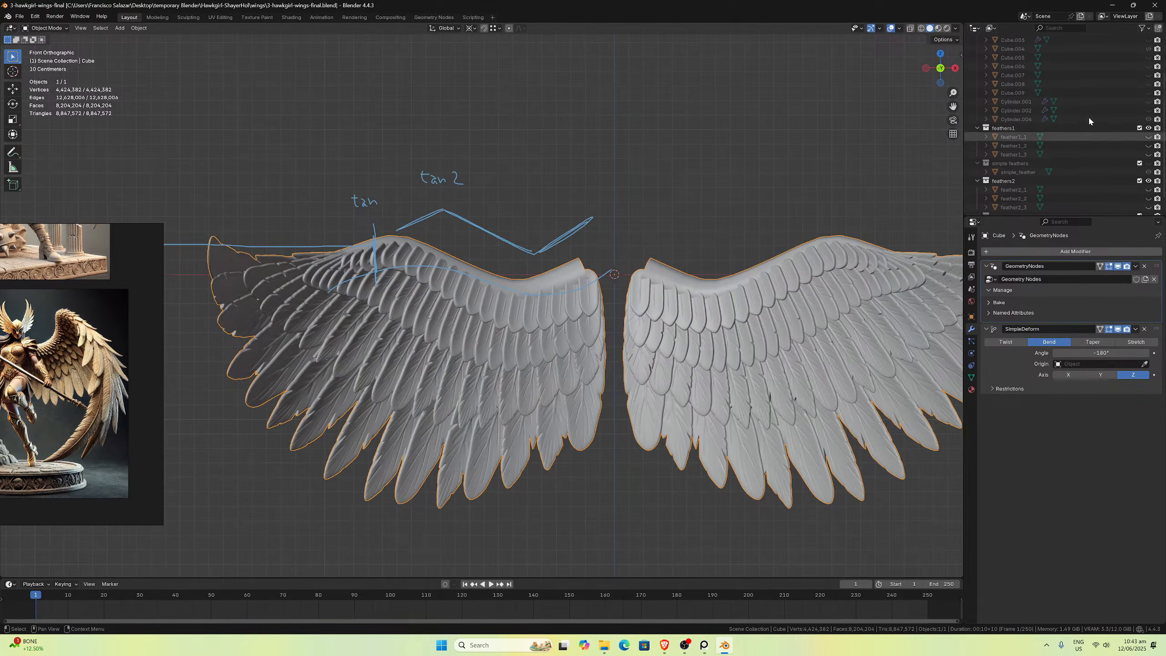
scroll(1088, 116, up, 4)
click(1148, 56)
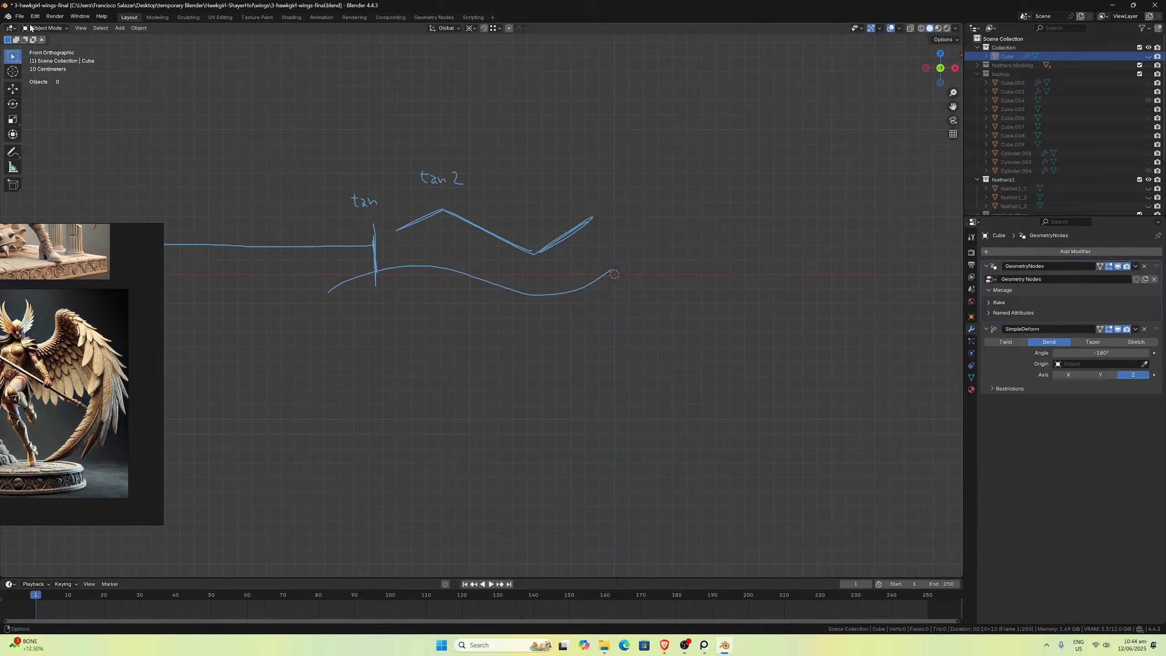
key(ctrl+s)
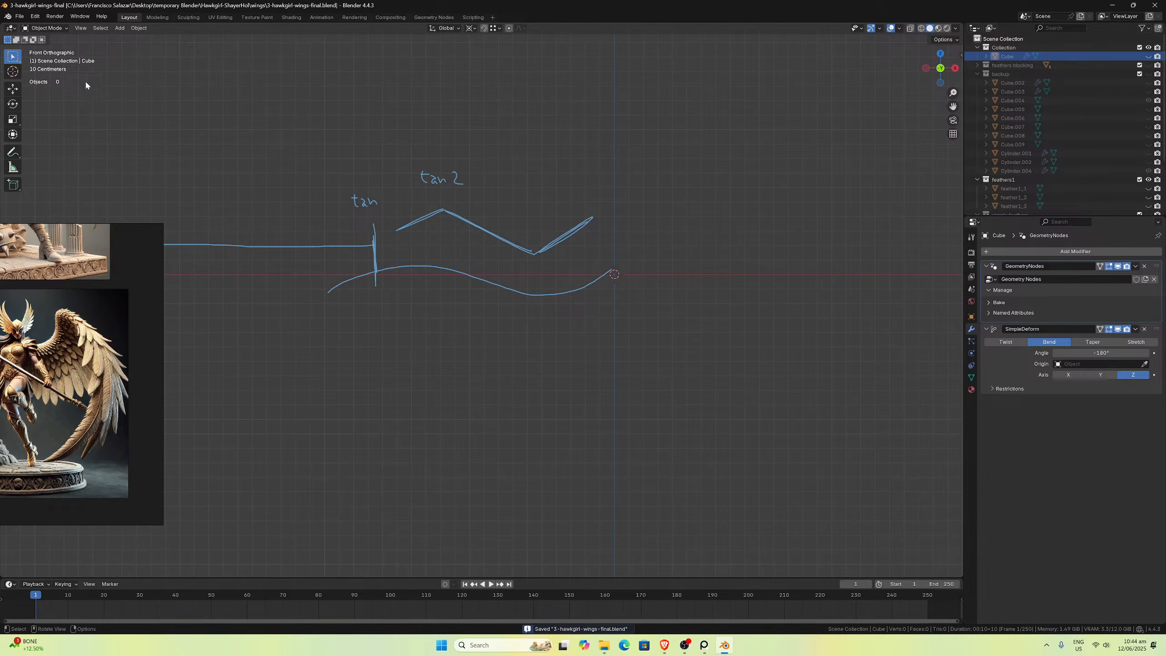
Step: Append the collection named Collection from the sixth Hawkgirl file, fixing proportions.blend, in the parent folder
click(19, 16)
mouse_move(52, 150)
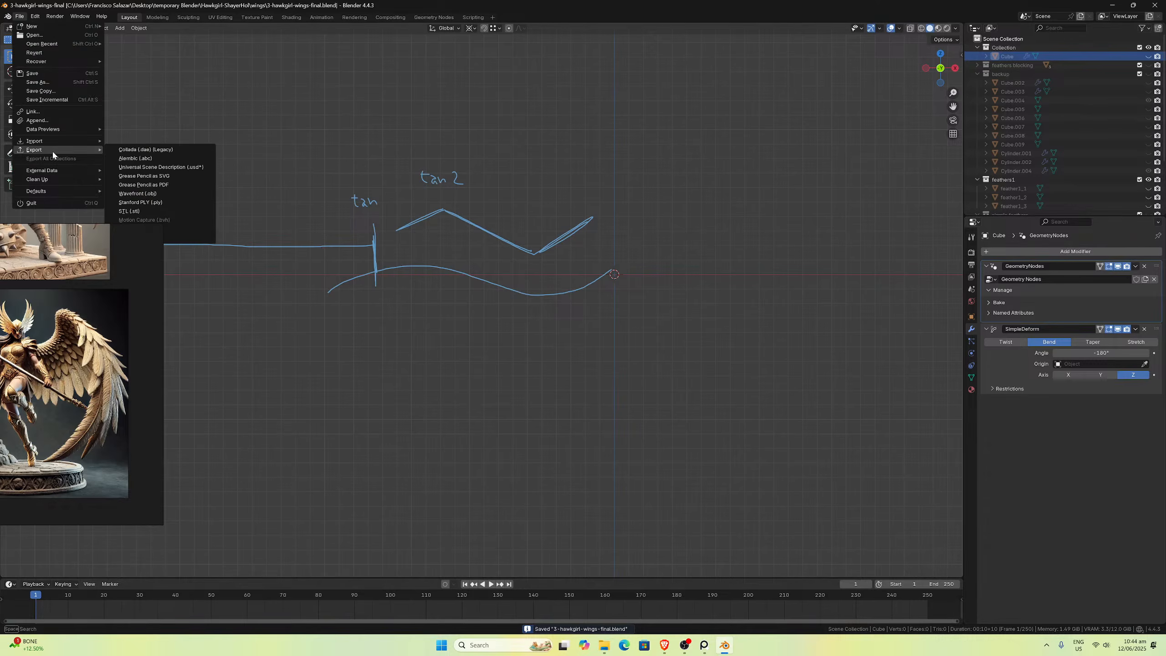
click(38, 120)
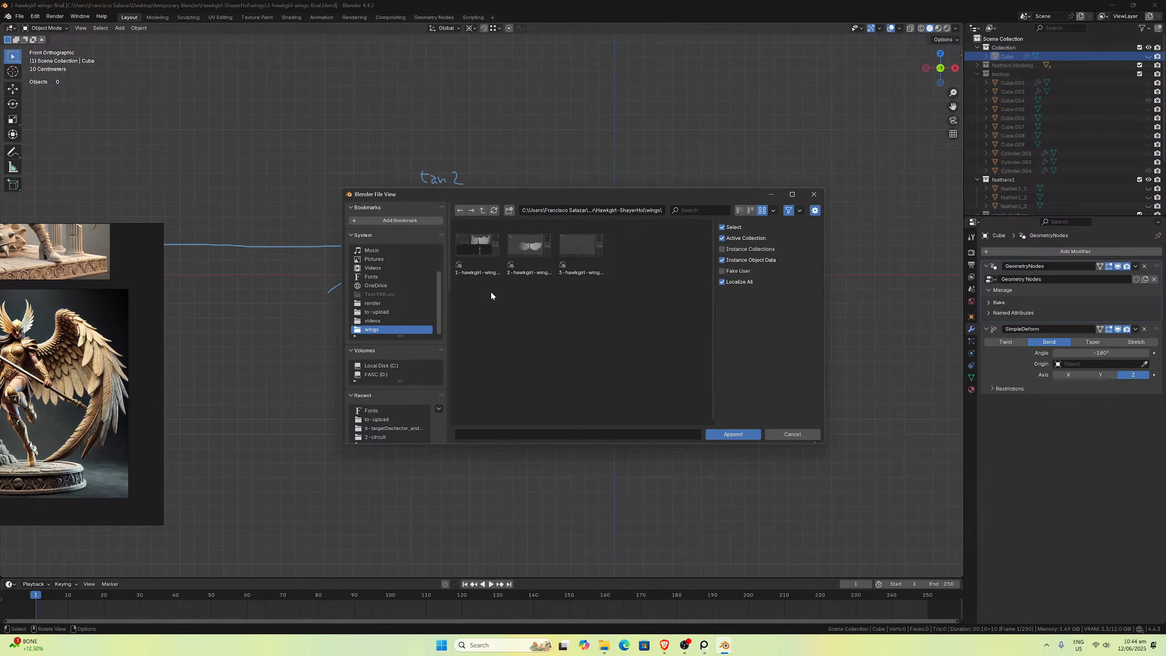
click(482, 210)
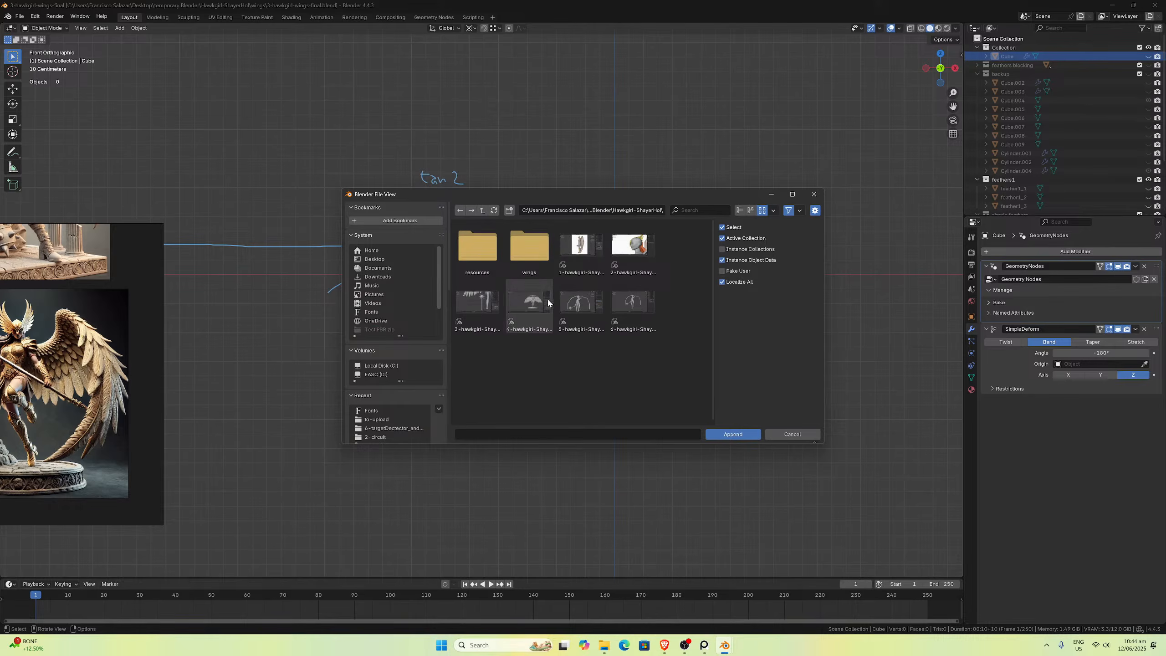
double_click(640, 328)
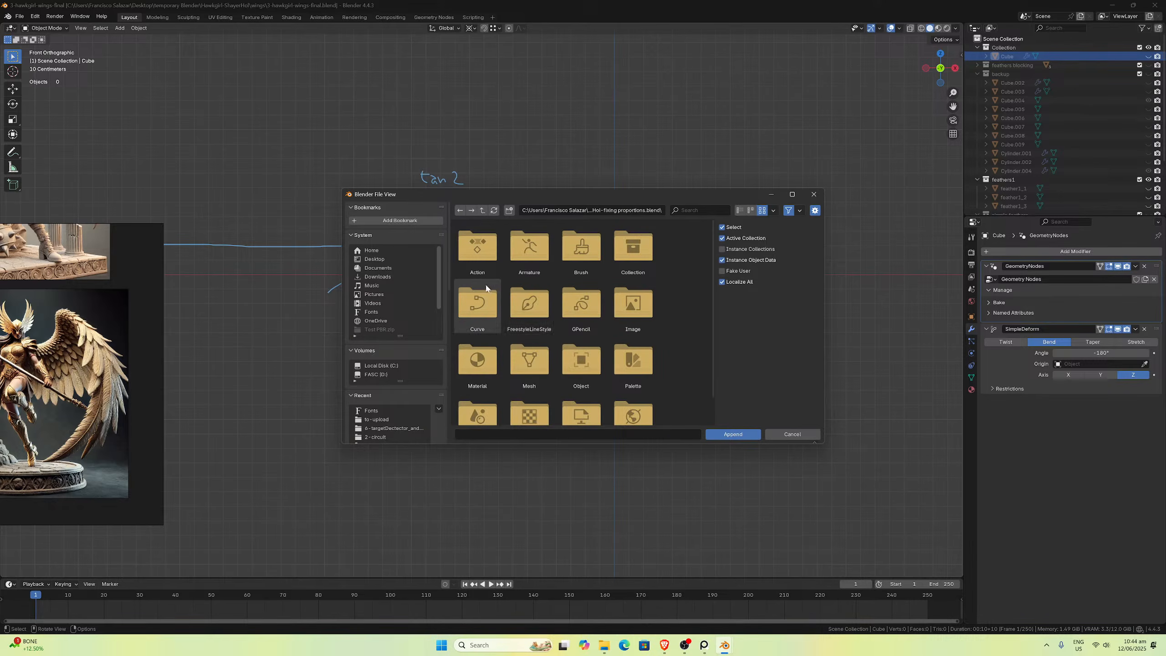
double_click(633, 264)
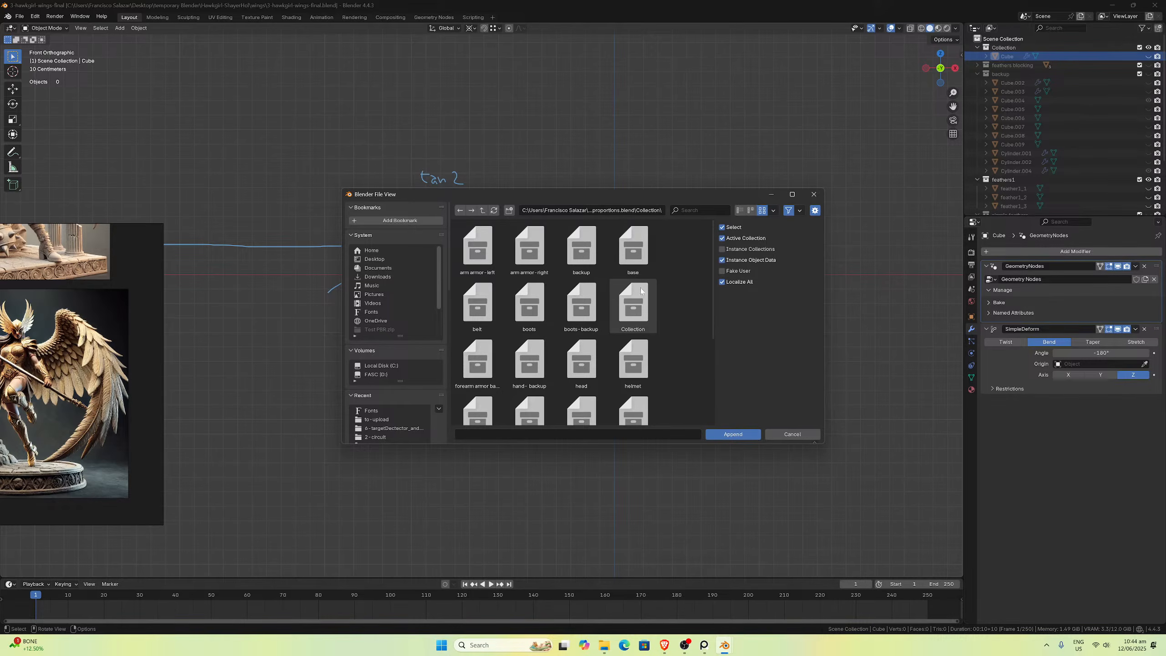
click(642, 302)
double_click(642, 301)
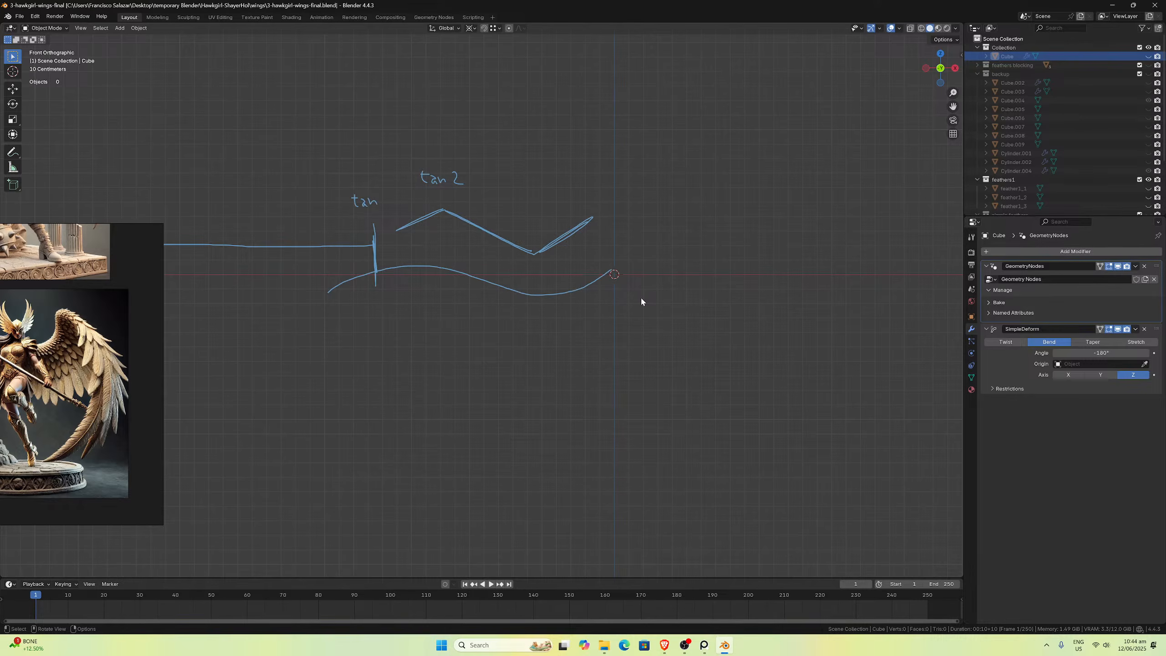
Step: Delete the pair of small spheres beside the appended figure's lower legs
scroll(654, 234, down, 3)
scroll(655, 239, up, 5)
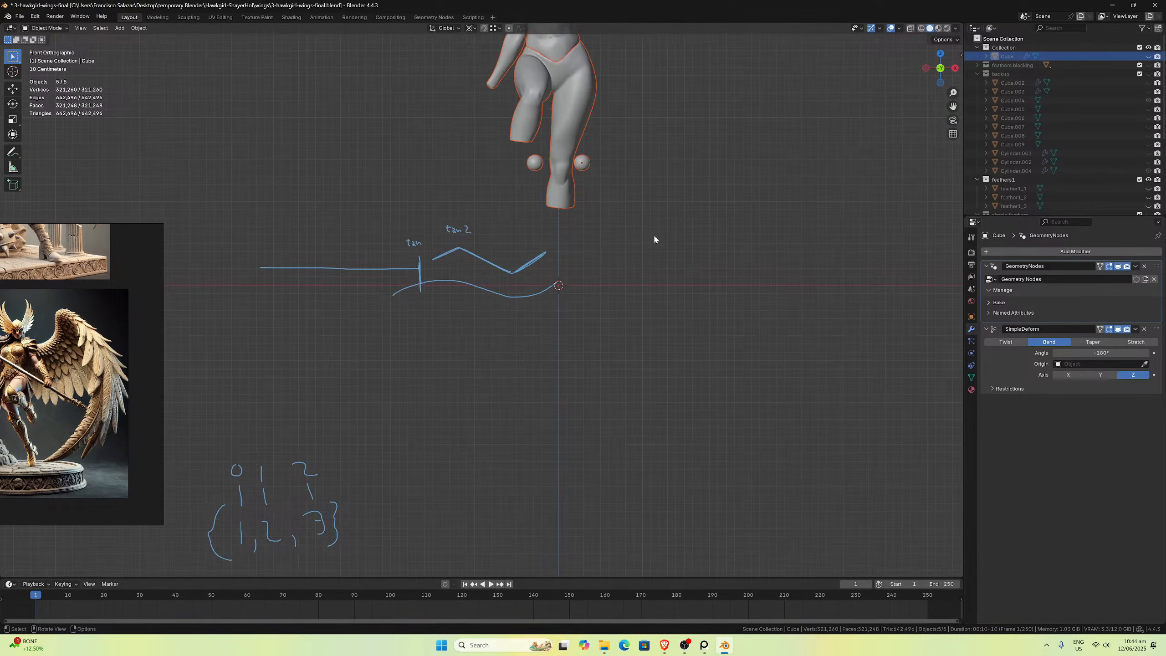
drag(953, 106, 923, 338)
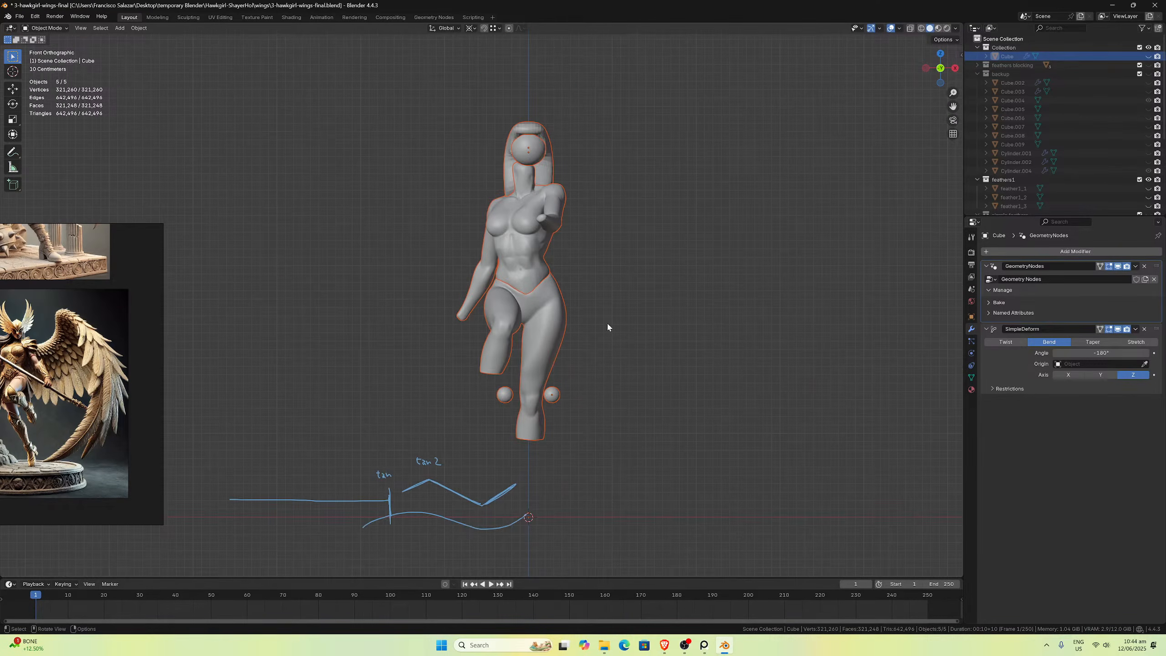
click(560, 396)
key(x)
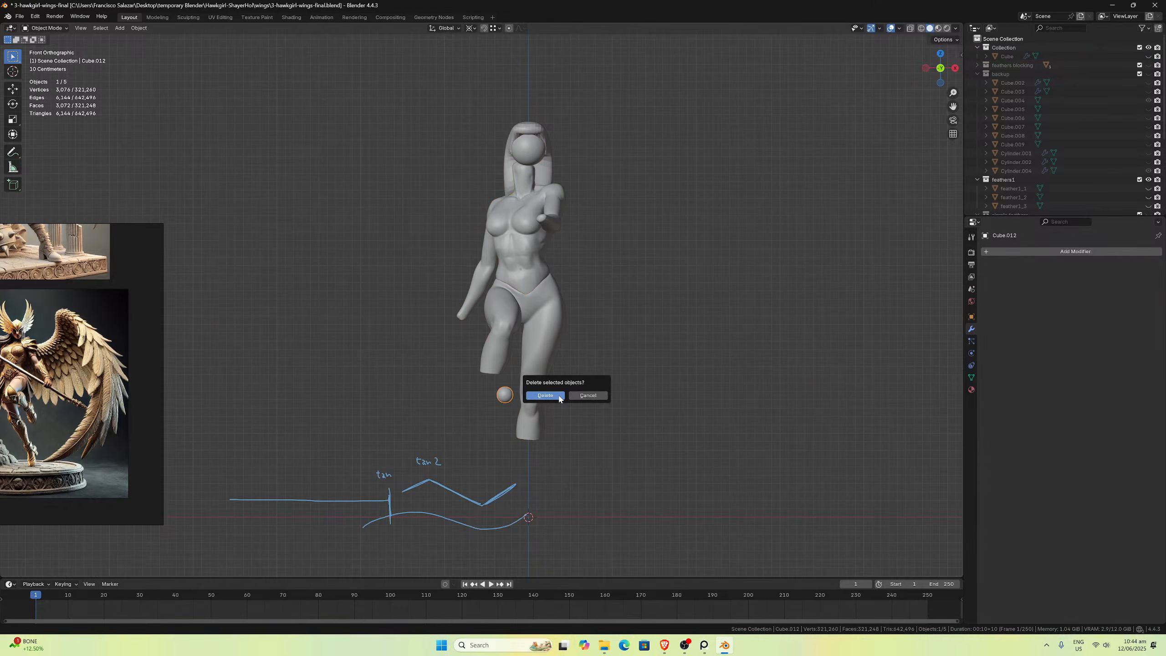
click(560, 395)
Step: Delete the figure's long hair mesh, keeping the head sphere, and return to the front view of the body
click(528, 147)
middle_drag(528, 147, 565, 143)
click(521, 144)
key(KP_1)
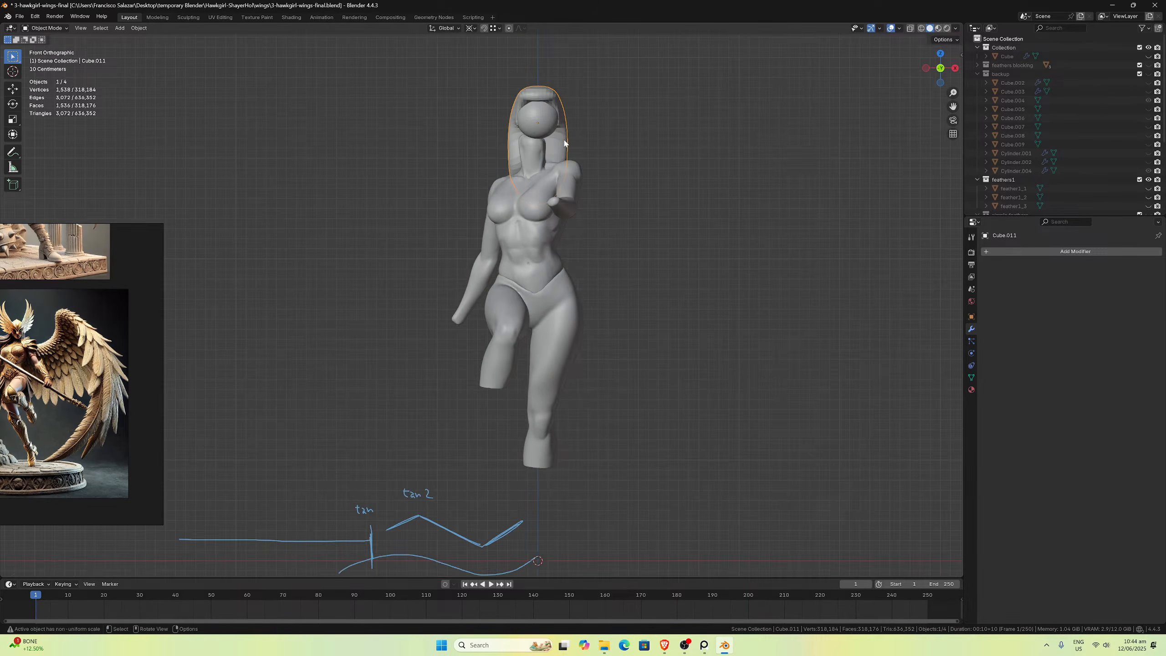
scroll(564, 143, up, 1)
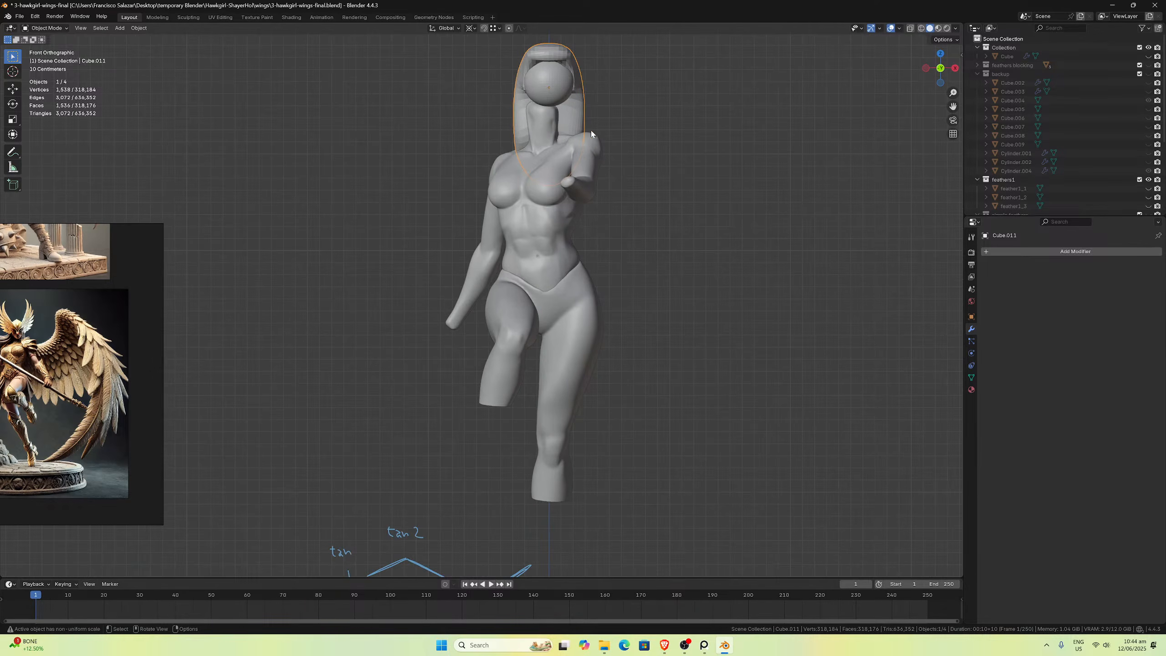
middle_drag(591, 134, 499, 141)
click(399, 68)
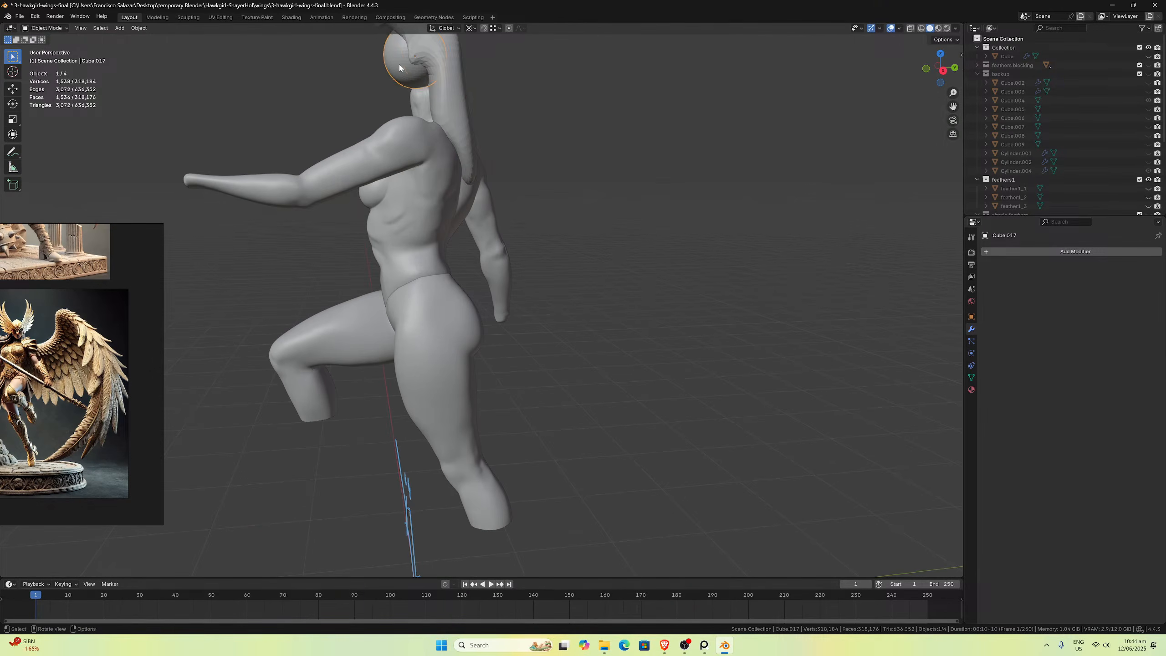
mouse_move(400, 68)
middle_down()
mouse_move(559, 83)
mouse_move(388, 79)
middle_up()
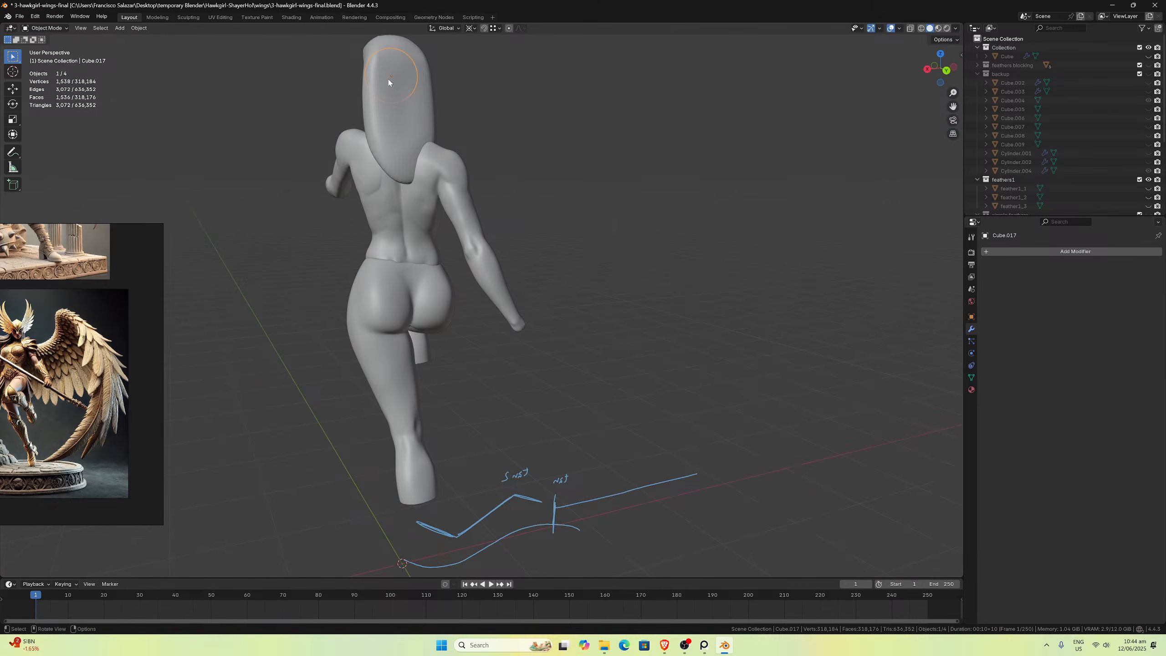
click(405, 118)
middle_drag(405, 118, 537, 112)
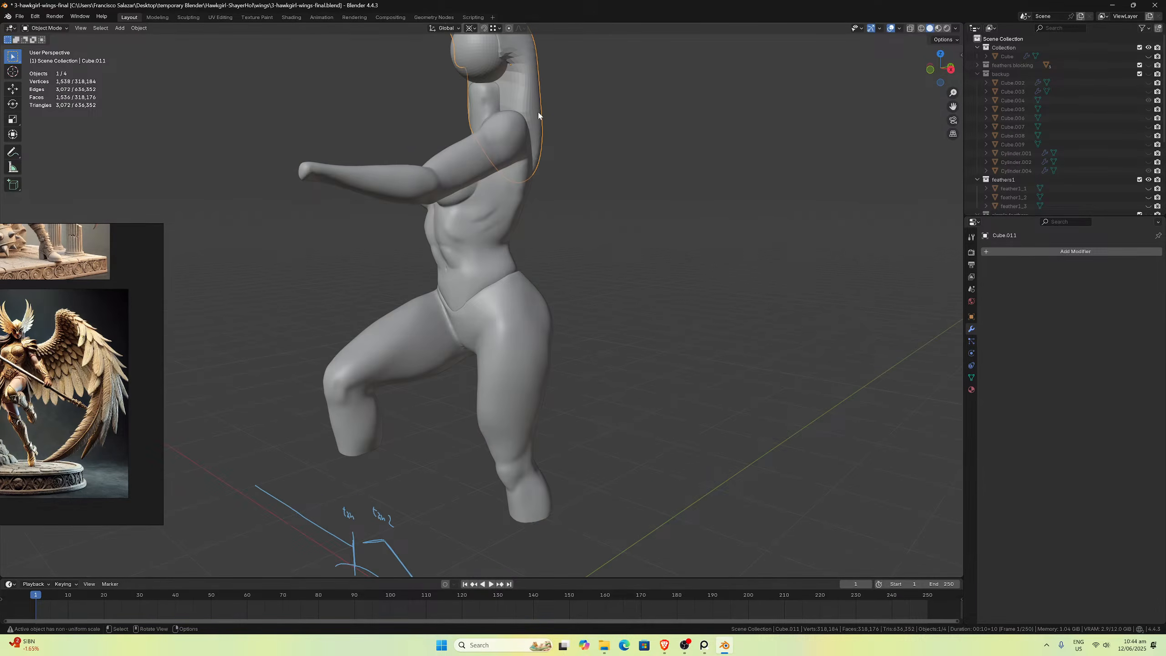
key(x)
click(524, 112)
click(481, 57)
middle_drag(481, 58, 572, 79)
key(KP_1)
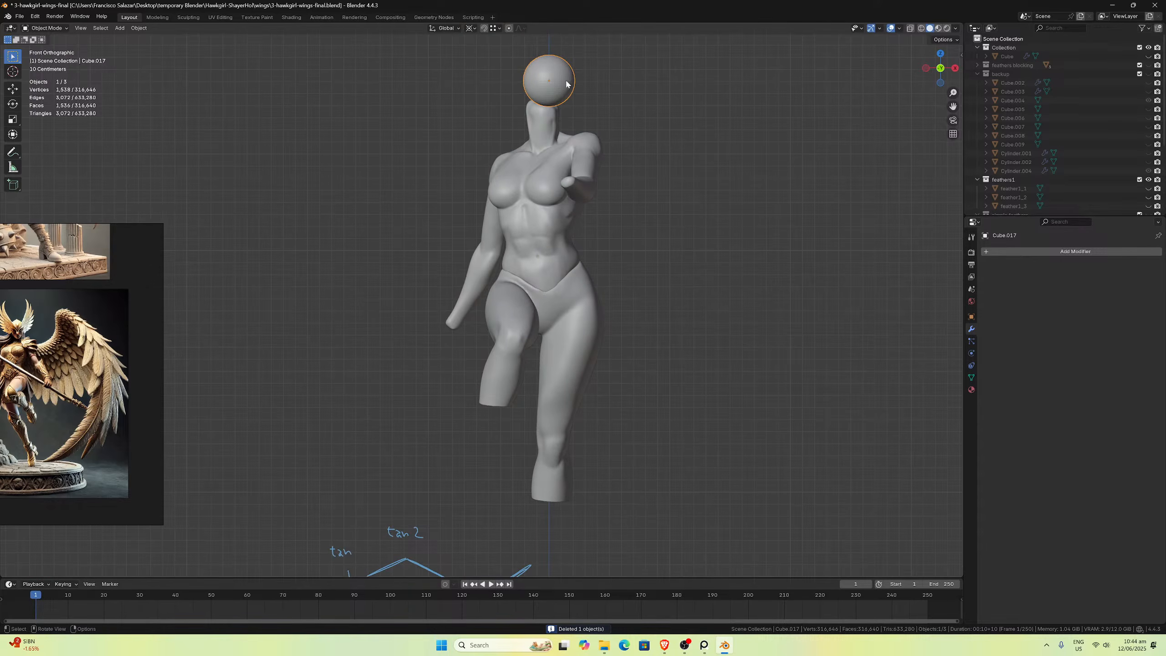
drag(953, 106, 967, 128)
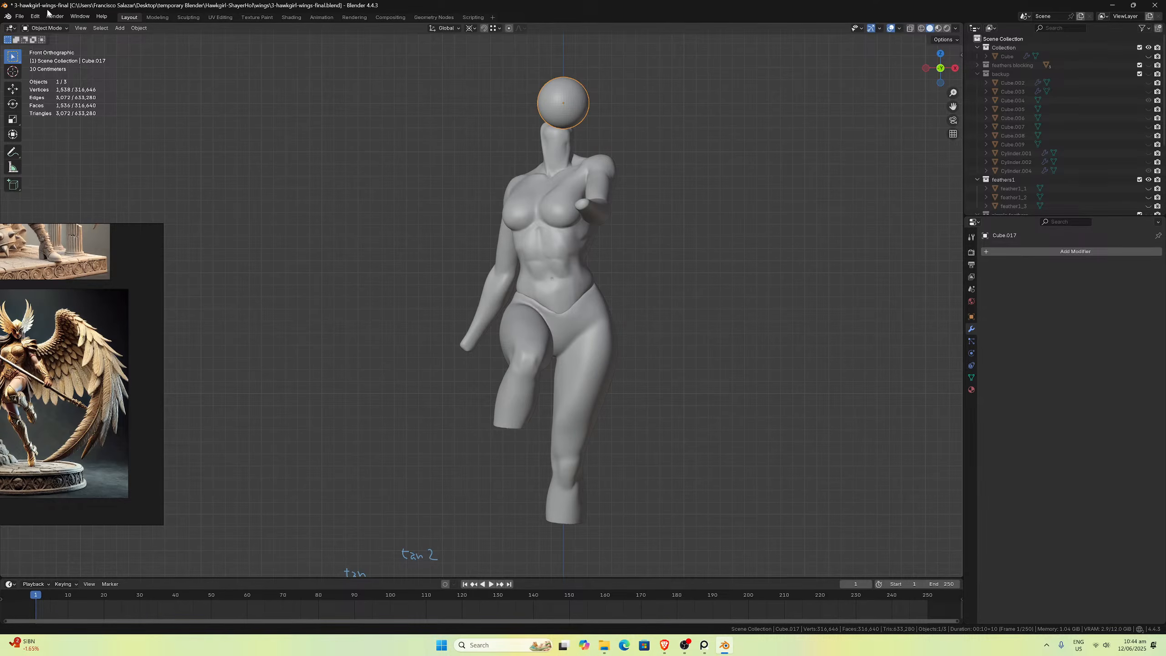
Step: Try appending the body collection named Collection a second time, and undo the append
click(20, 16)
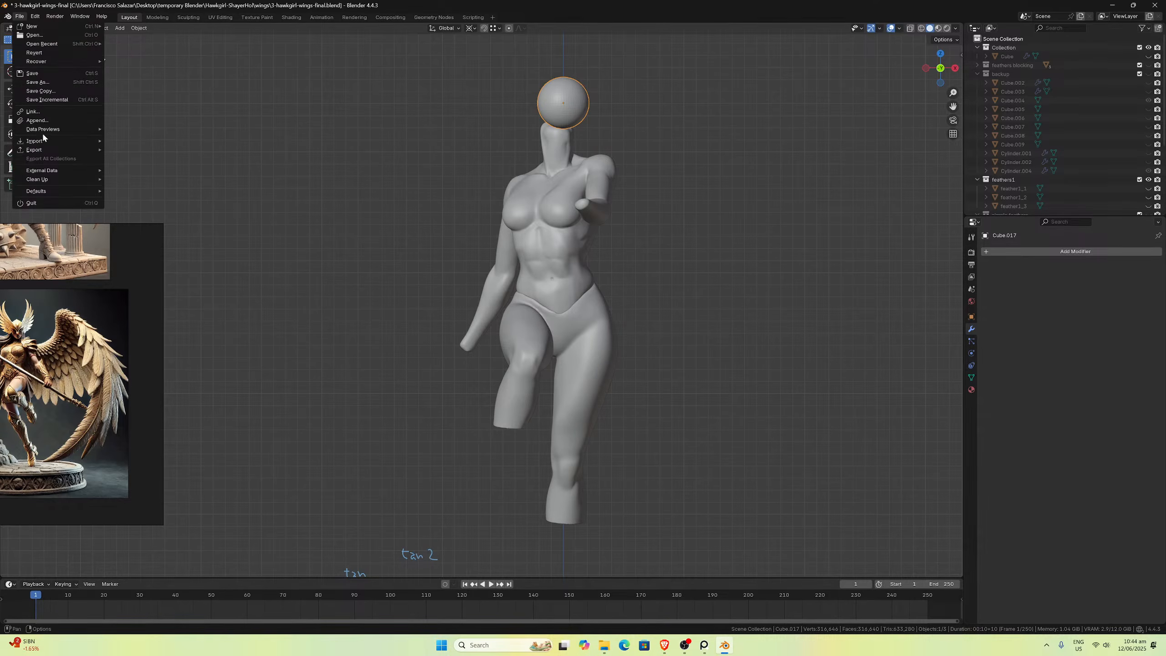
click(39, 121)
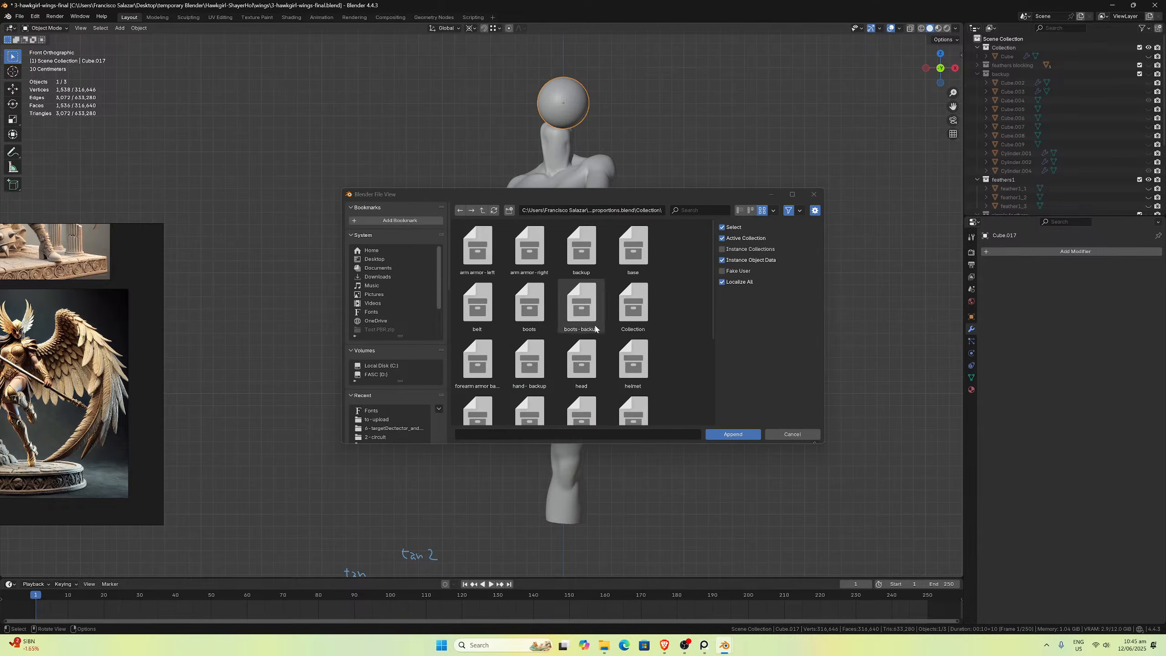
double_click(639, 328)
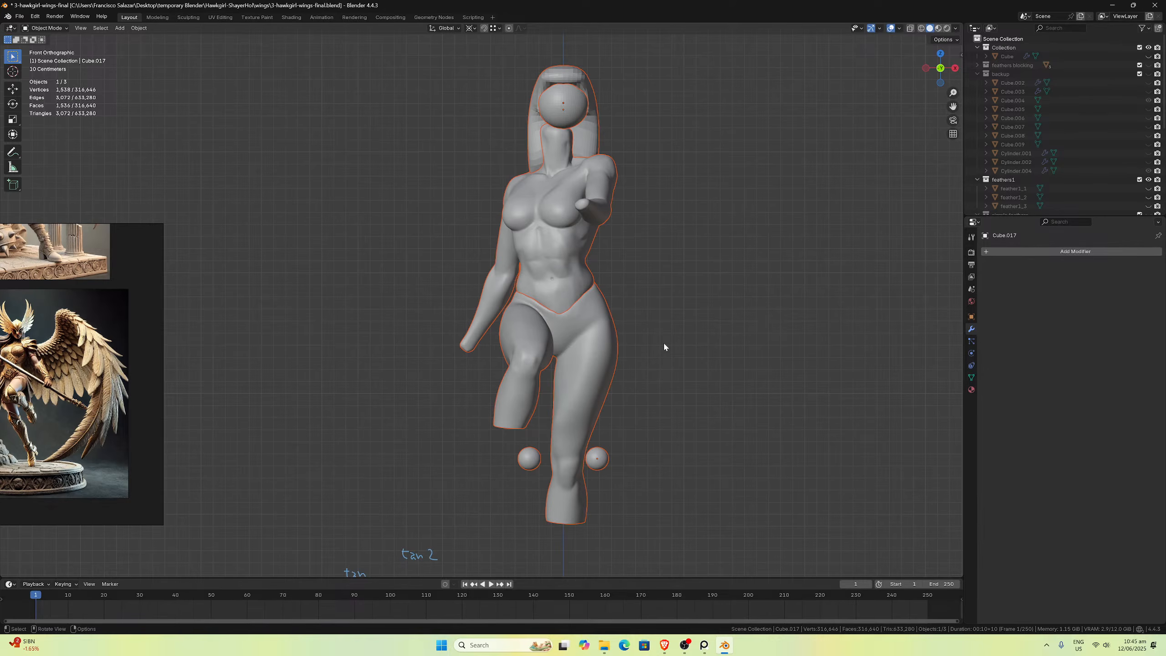
key(ctrl+z)
key(ctrl+z)
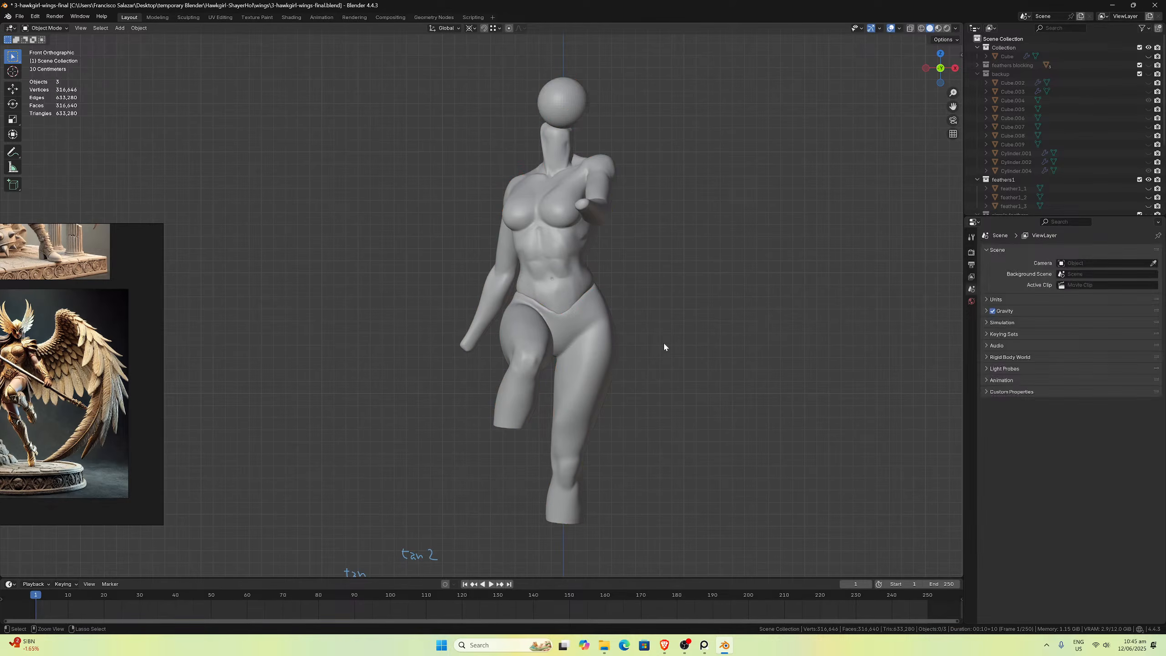
key(ctrl+z)
key(ctrl+shift+z)
Step: Append the head collection from the fixing proportions file and select the armature that comes with it
click(19, 16)
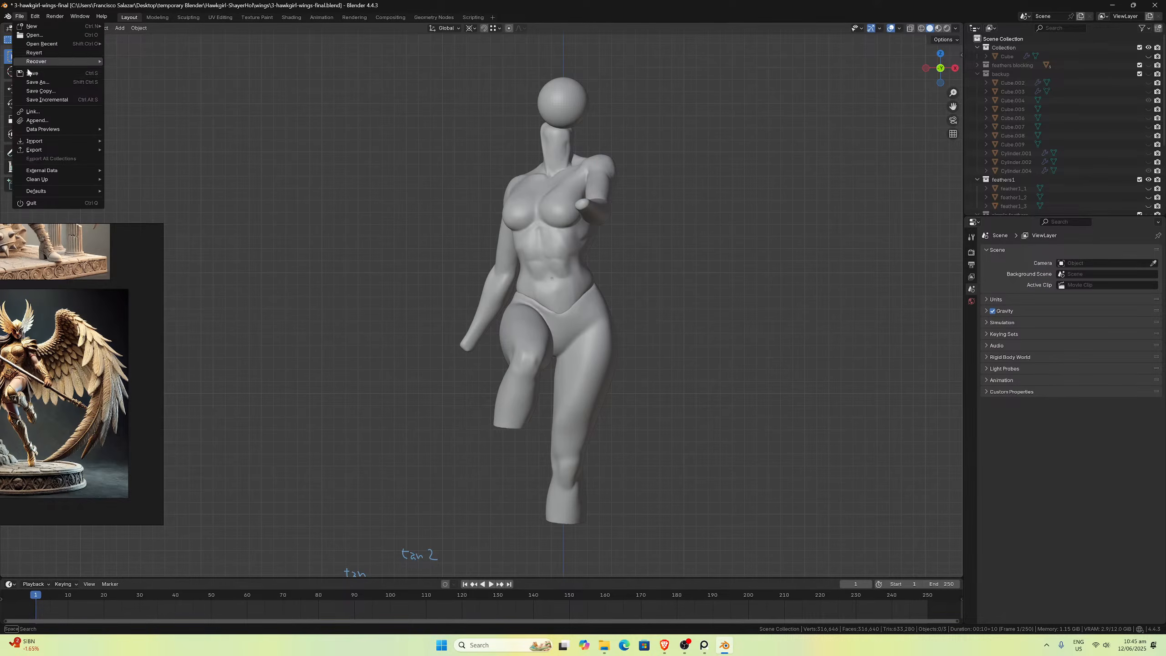
click(36, 120)
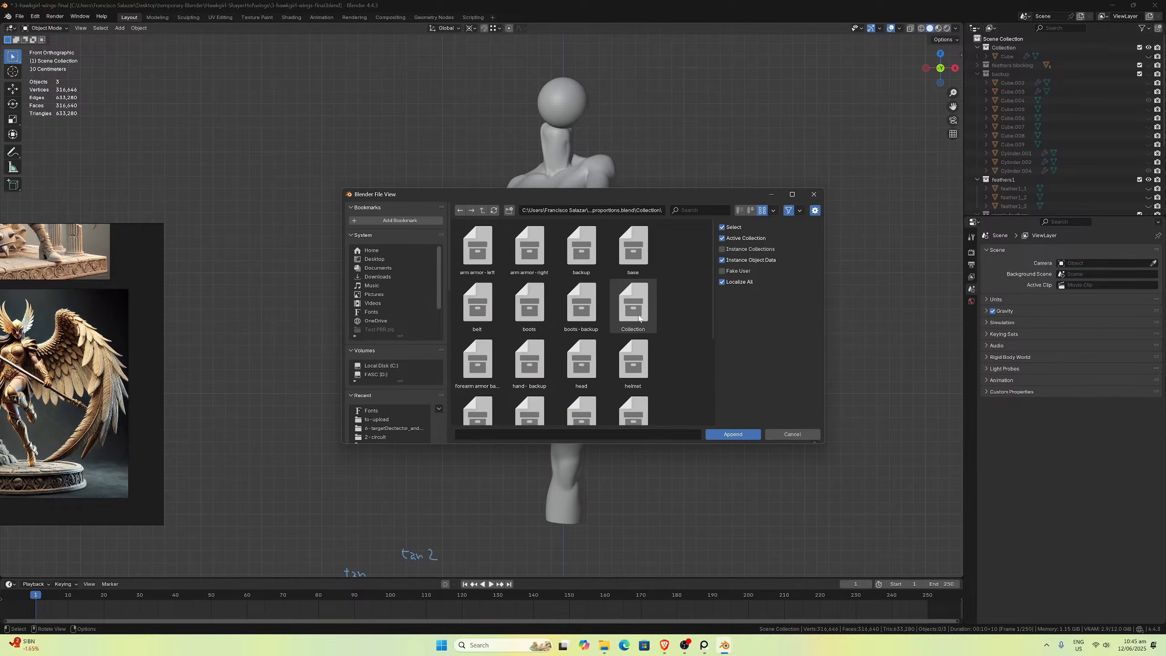
double_click(595, 356)
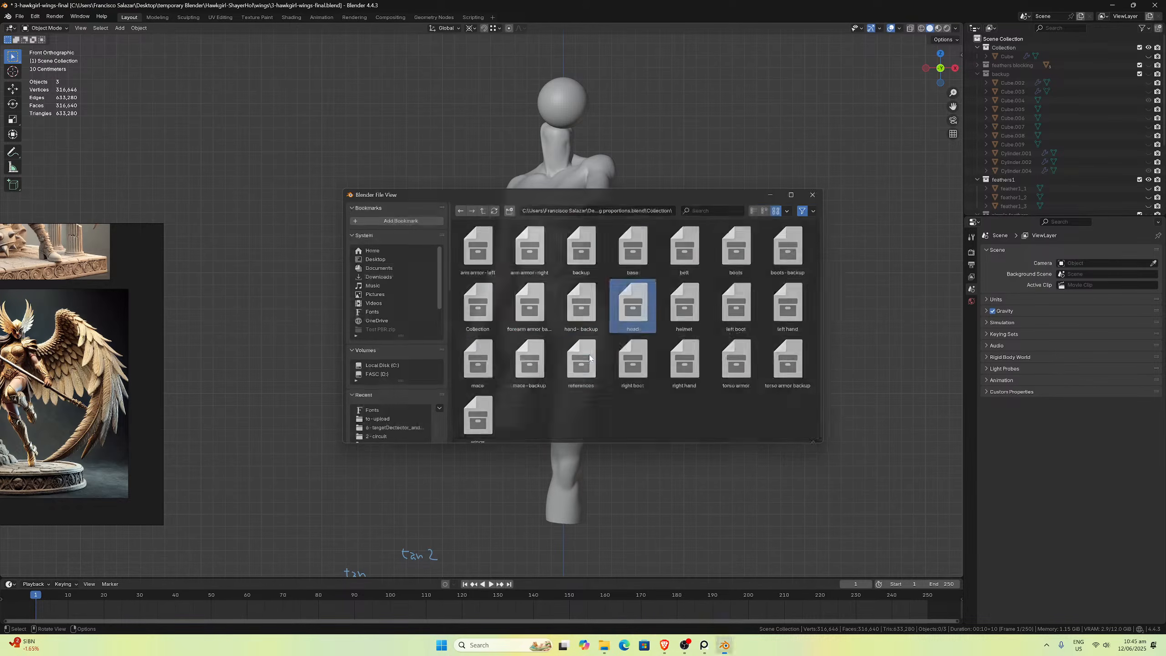
scroll(660, 264, down, 3)
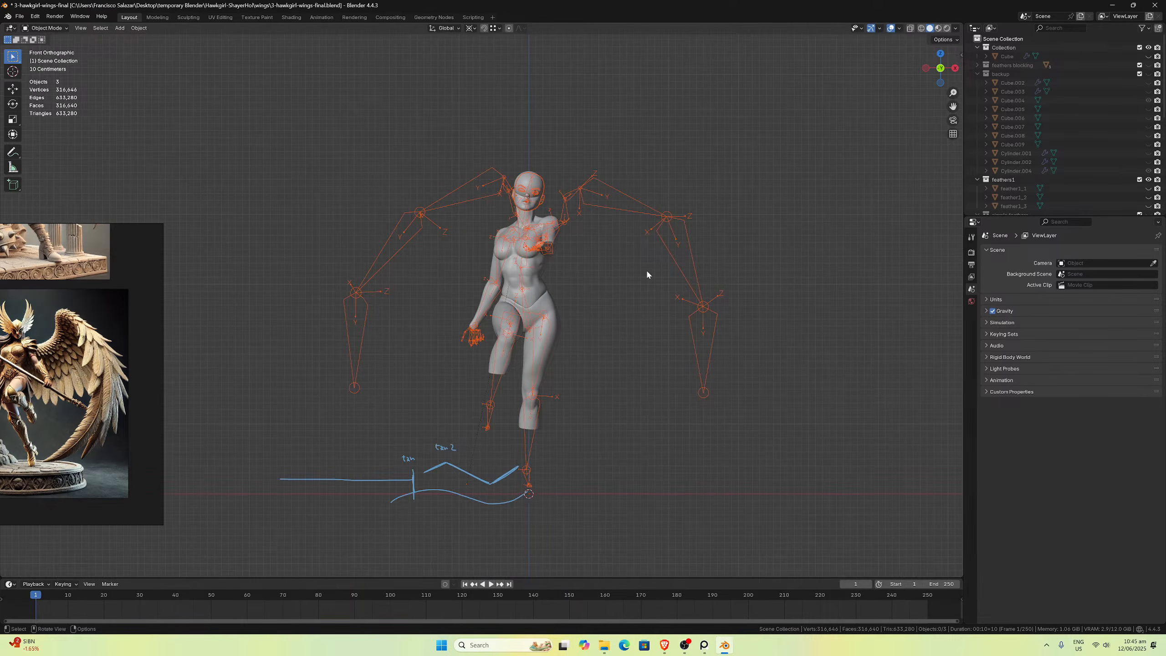
click(681, 230)
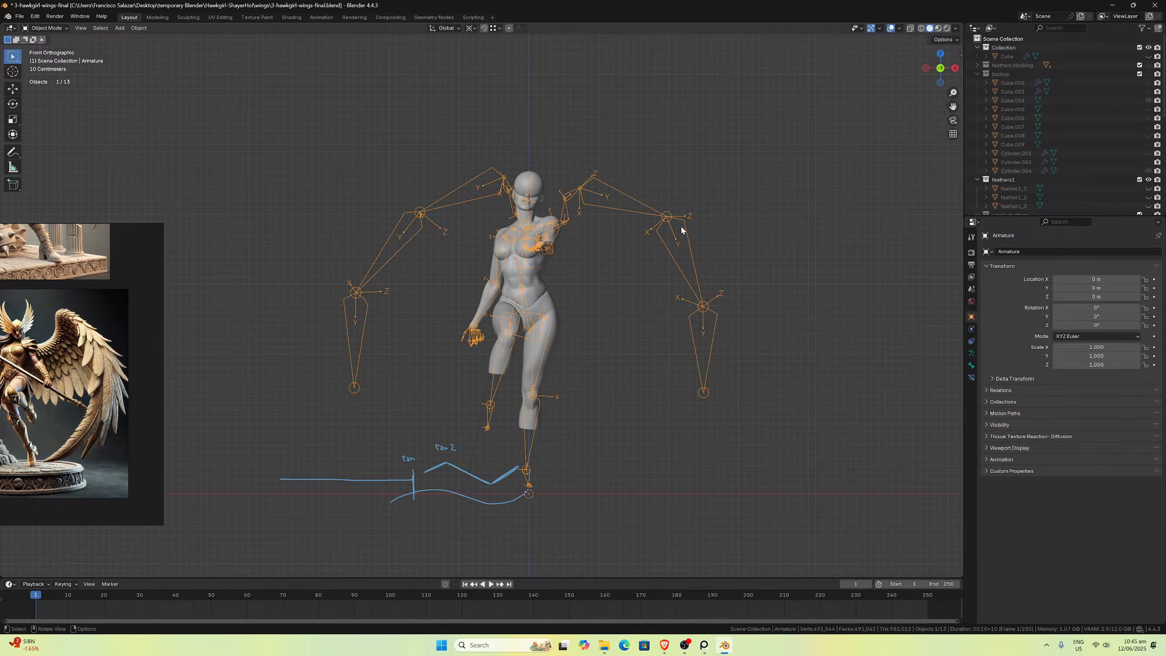
scroll(1056, 138, down, 10)
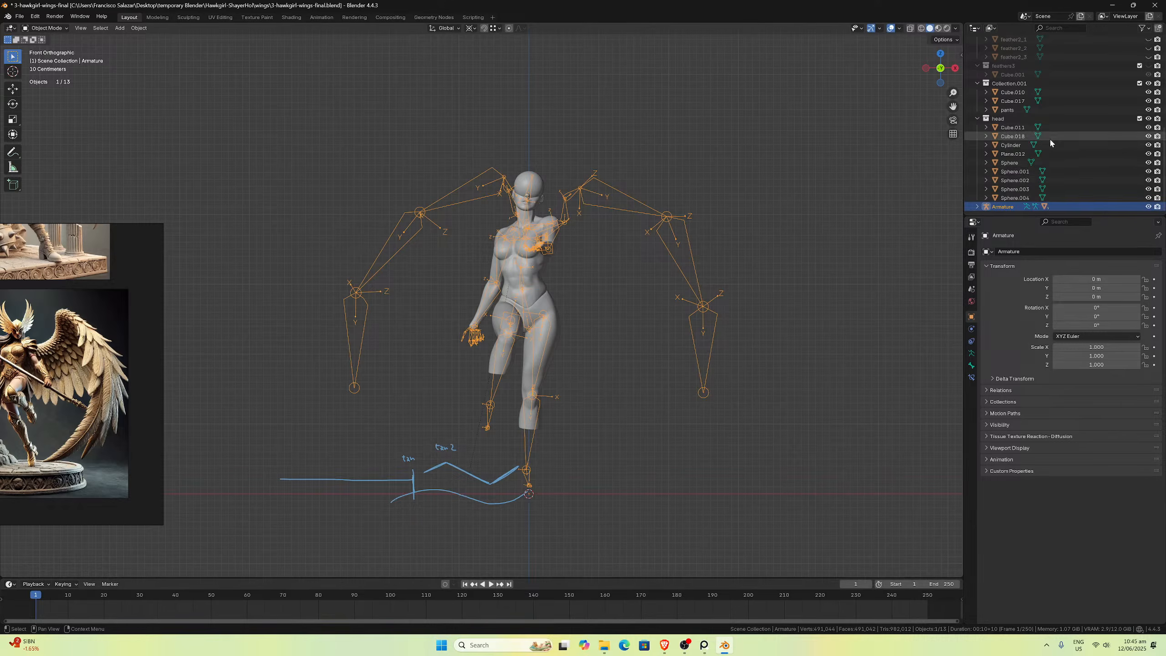
scroll(579, 254, up, 3)
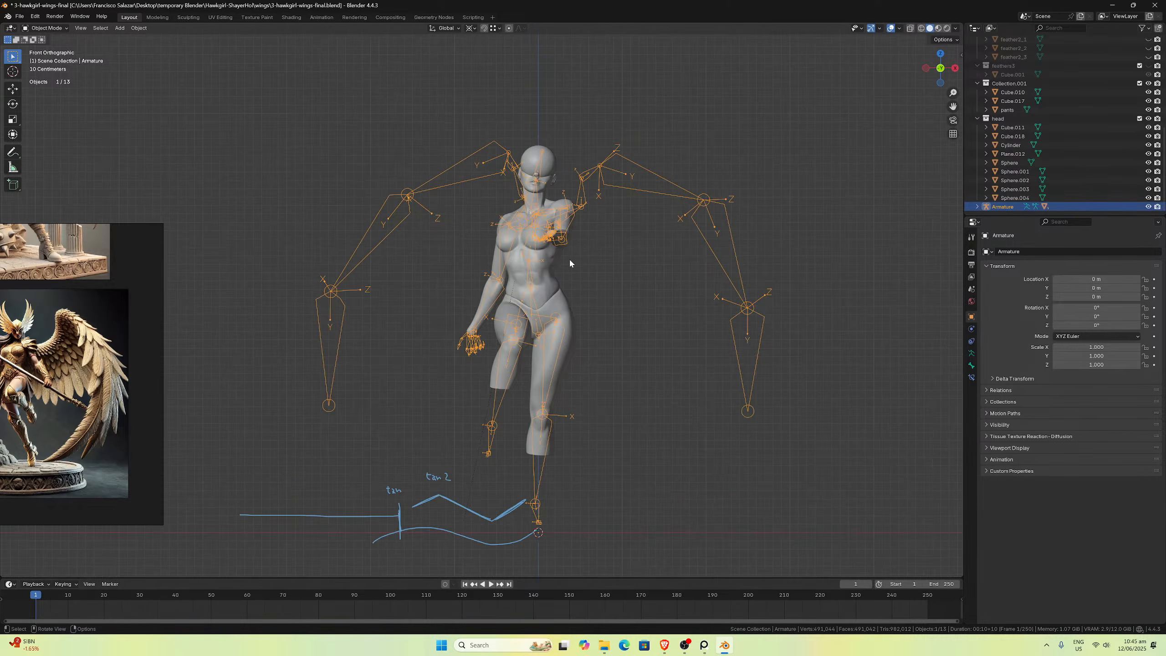
Step: Delete the smooth cap mesh covering the upper half of the figure's head
click(652, 230)
click(567, 144)
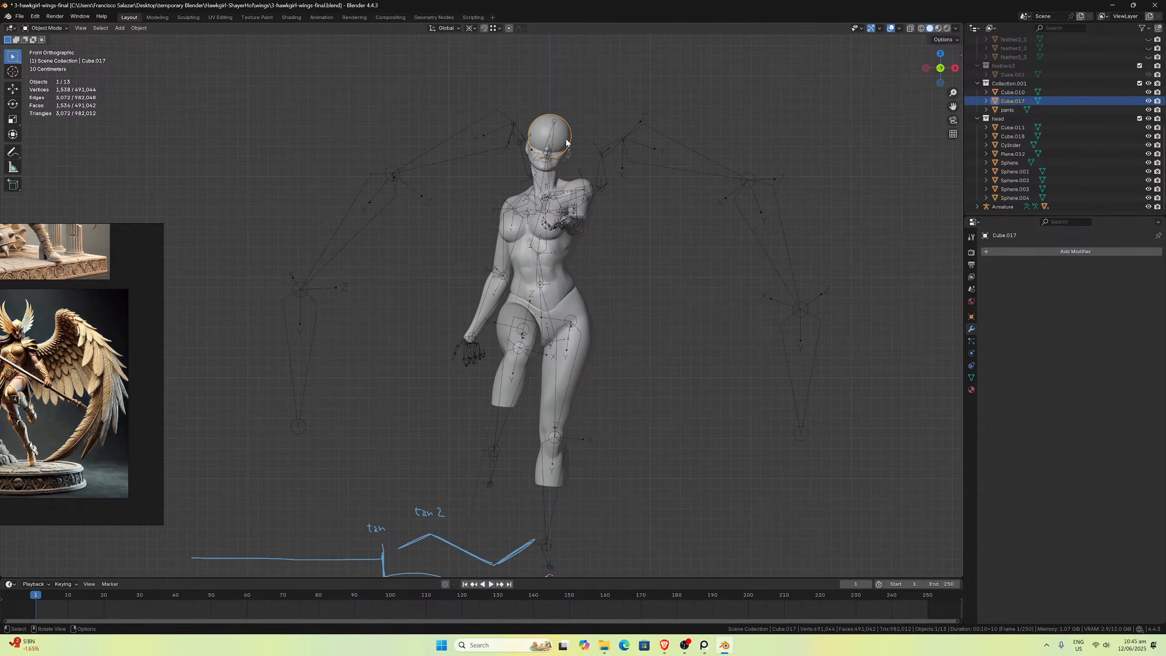
key(x)
click(574, 143)
scroll(658, 190, down, 2)
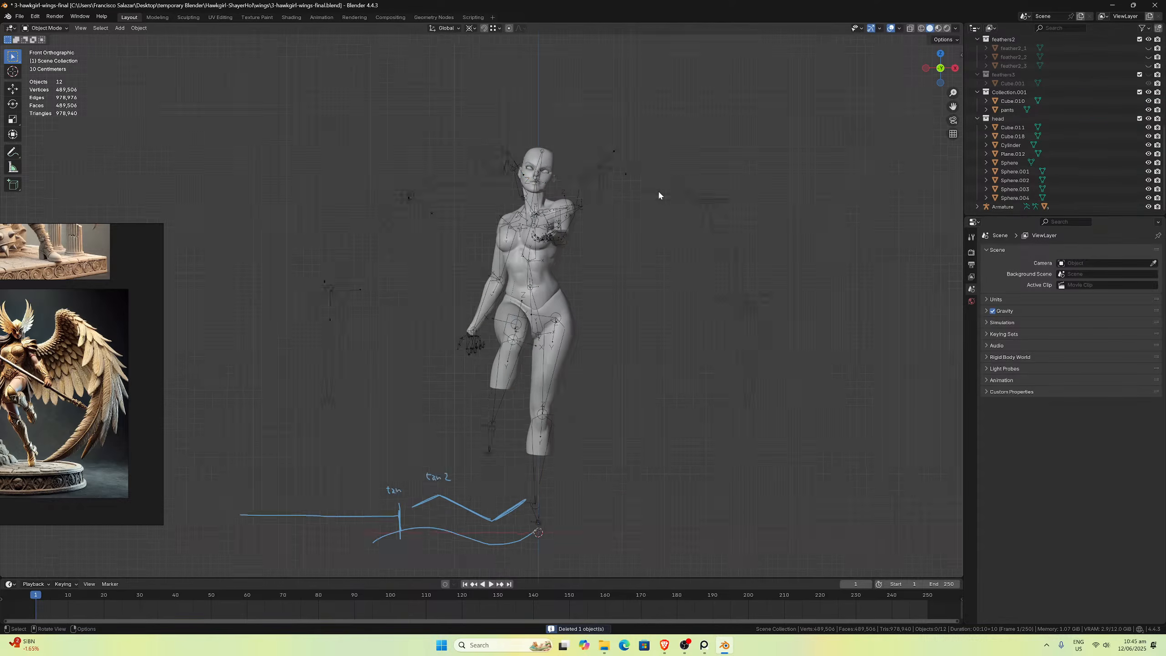
Step: Examine the armature's wing bones and their fit to the body from several angles, ending in the front view
click(664, 210)
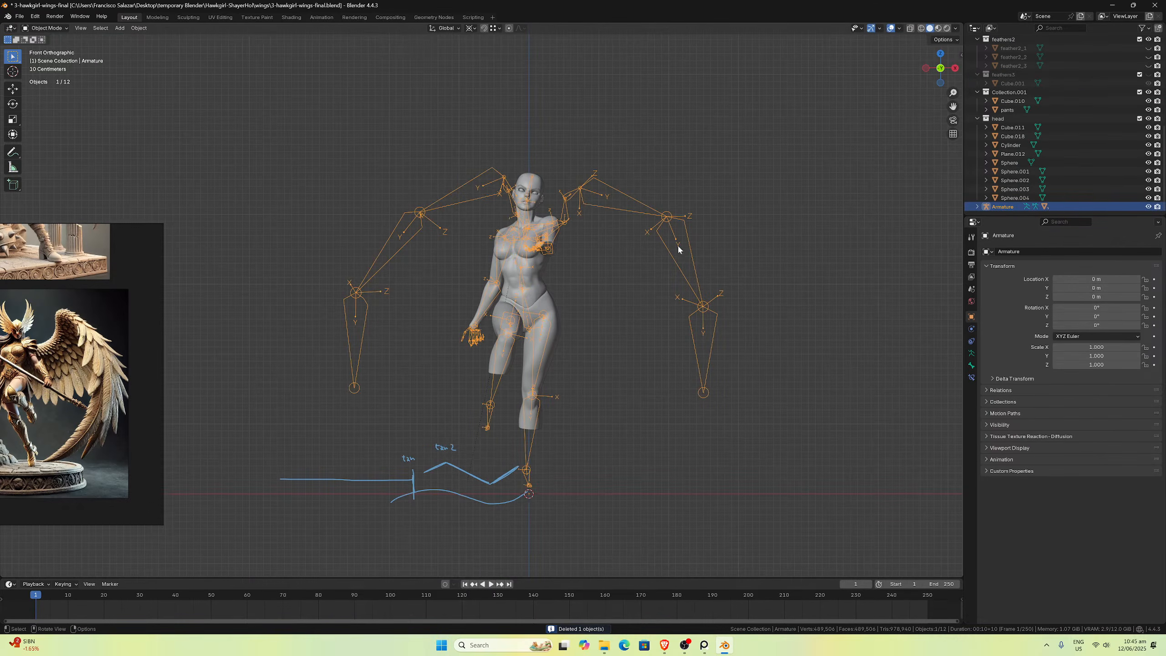
middle_drag(678, 250, 722, 373)
middle_drag(702, 417, 743, 399)
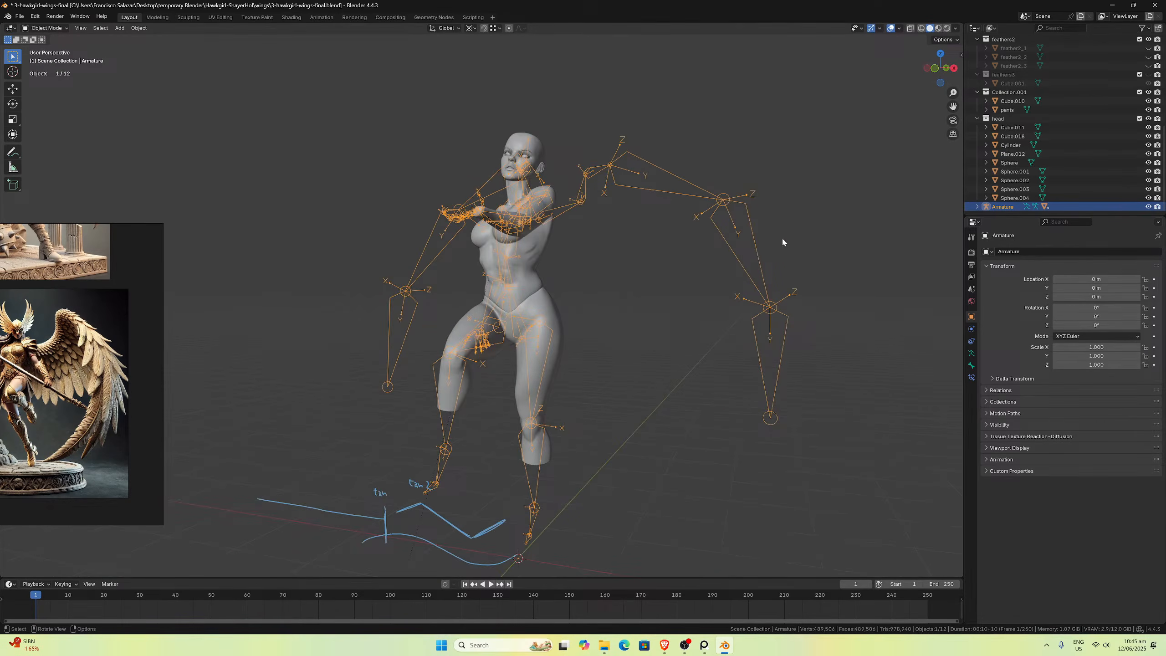
mouse_move(739, 326)
middle_down()
mouse_move(770, 331)
mouse_move(736, 323)
middle_up()
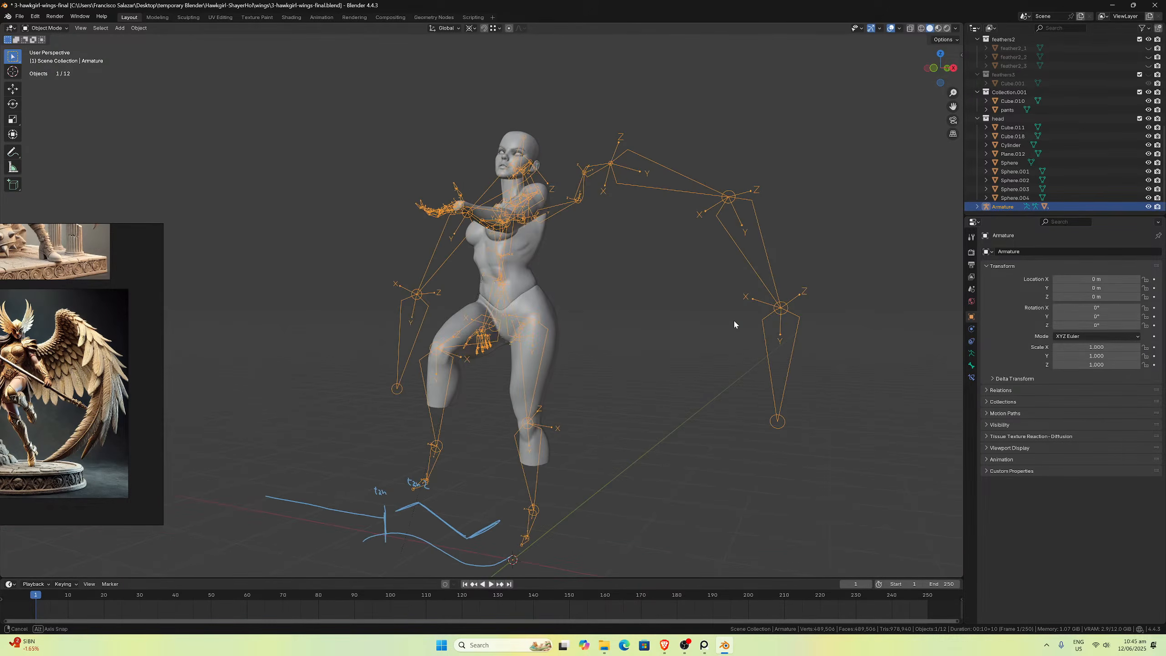
middle_drag(675, 241, 738, 346)
key(KP_1)
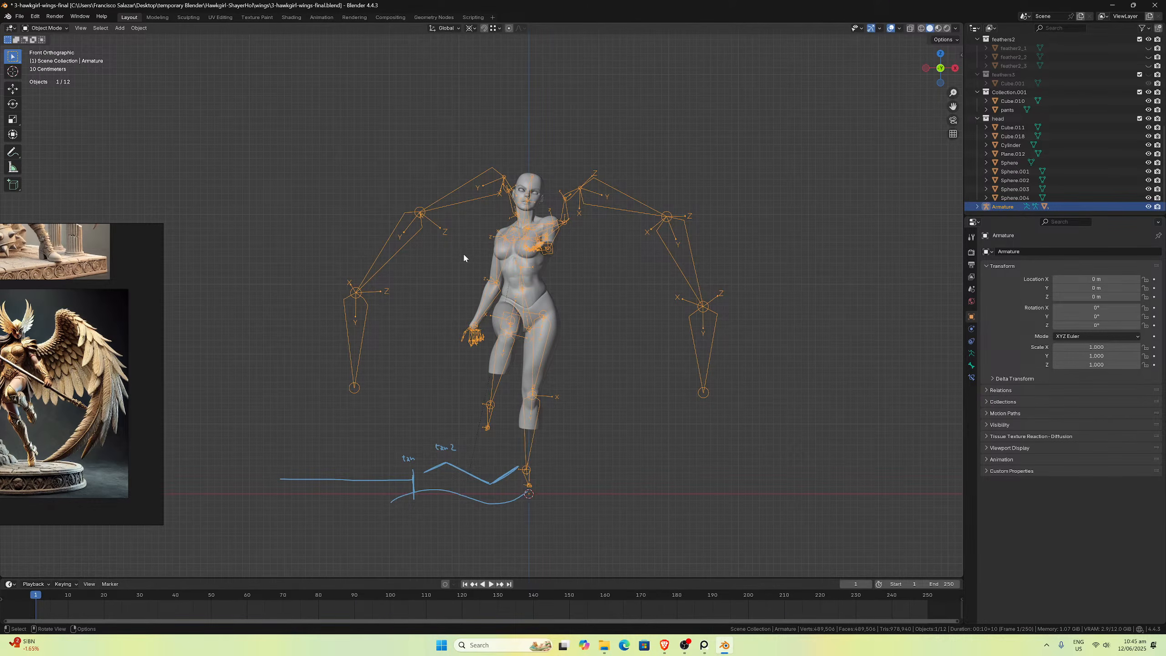
click(556, 313)
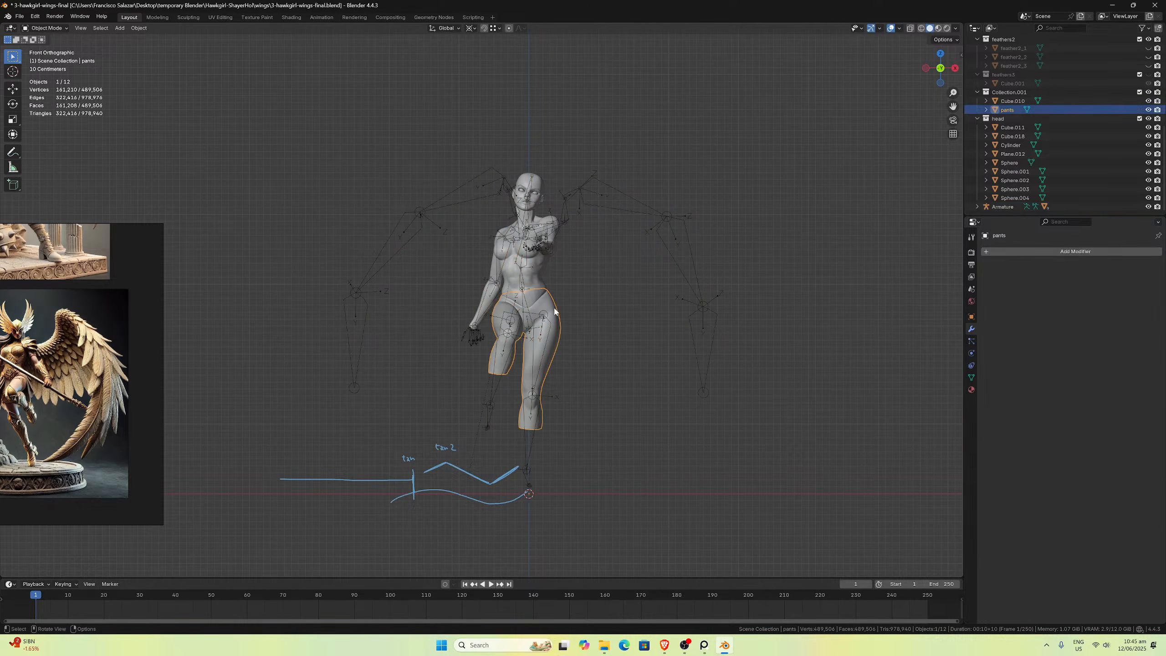
click(553, 277)
Step: Append the wings collection from the same fixing proportions file
click(19, 16)
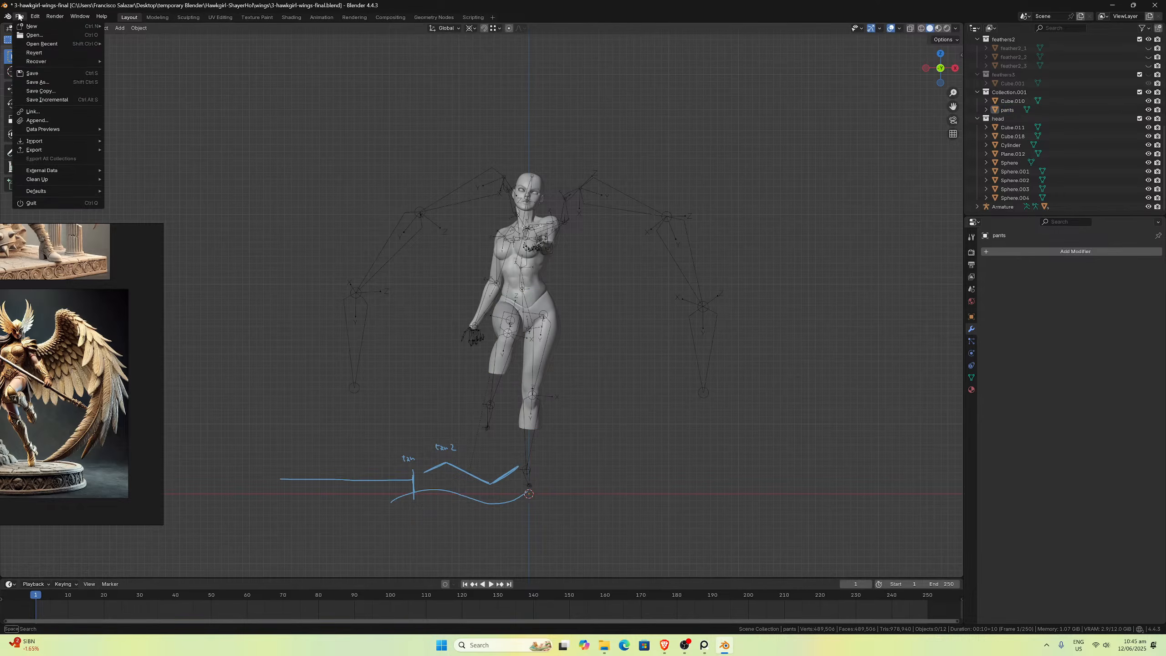
click(44, 120)
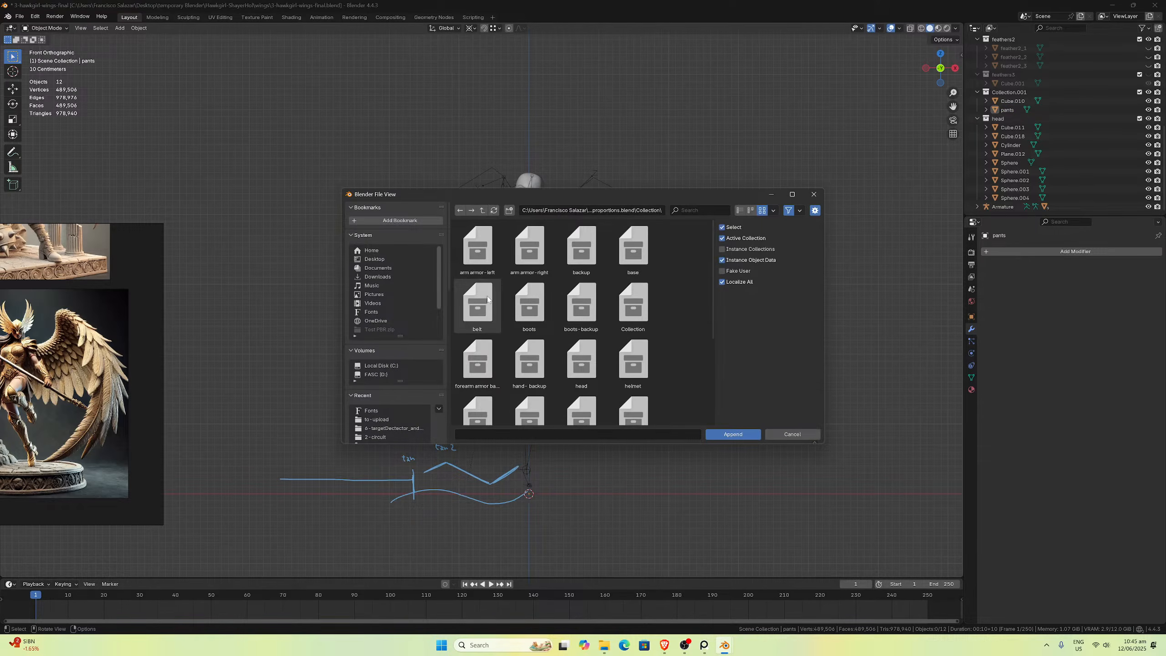
scroll(607, 359, down, 1)
scroll(606, 358, down, 3)
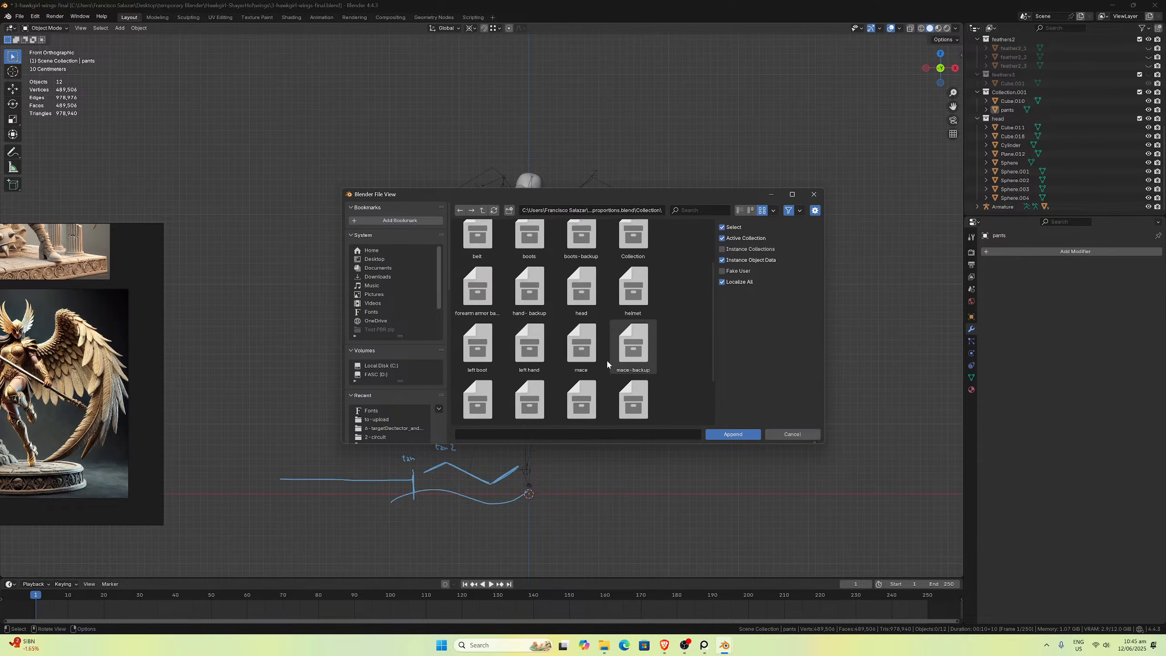
scroll(609, 376, down, 1)
double_click(533, 398)
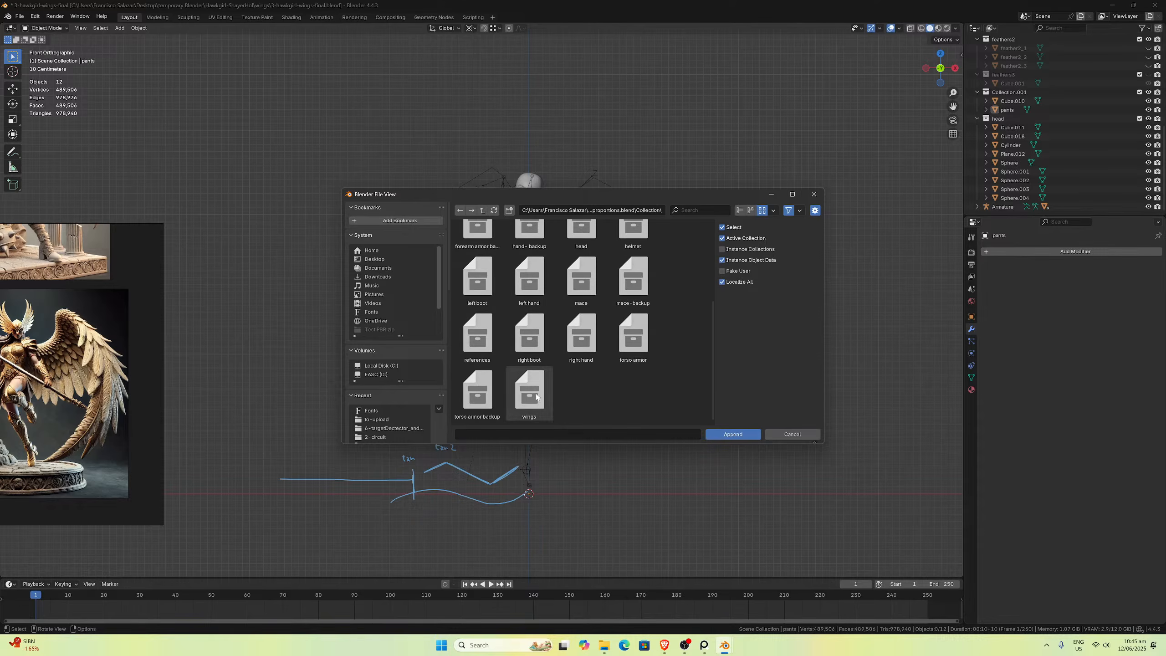
Step: Delete the long blockout feathers nearest the torso and the ones crossing in front of the waist
middle_drag(618, 259, 599, 288)
click(619, 270)
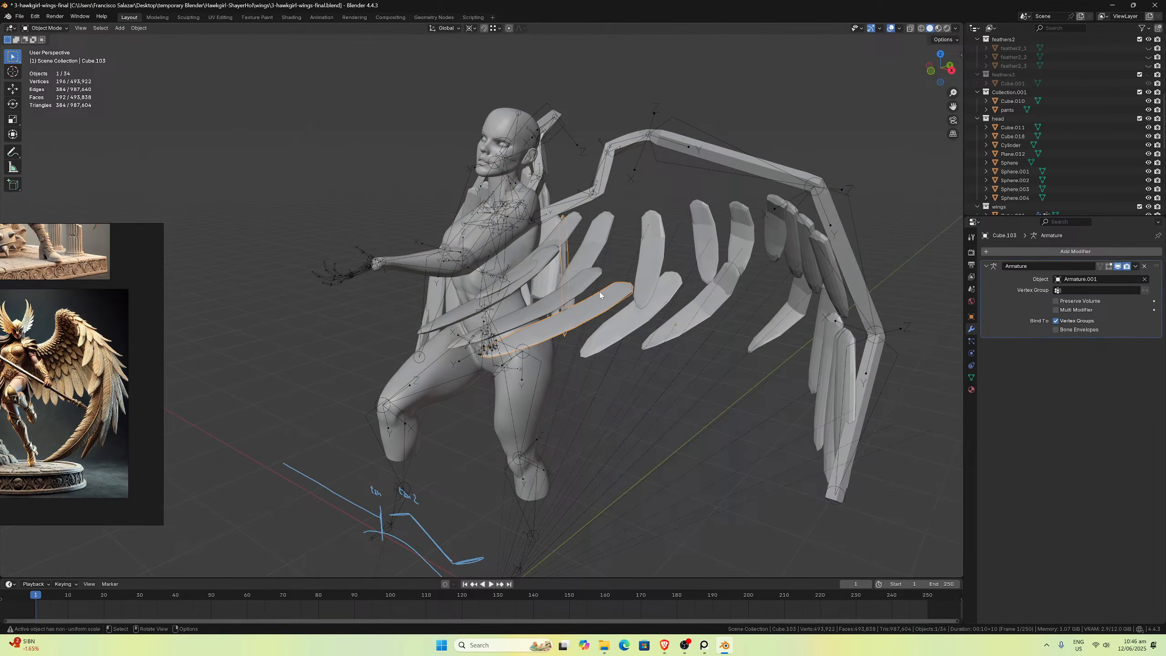
key(x)
click(599, 290)
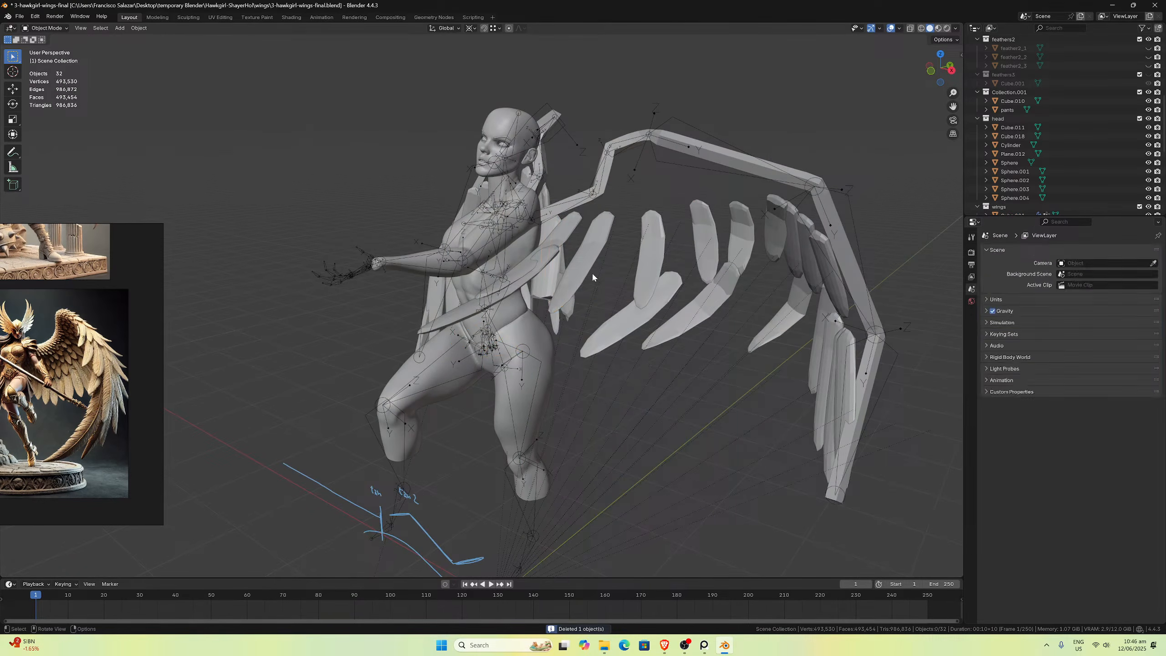
click(587, 260)
key(x)
click(529, 261)
click(524, 268)
key(x)
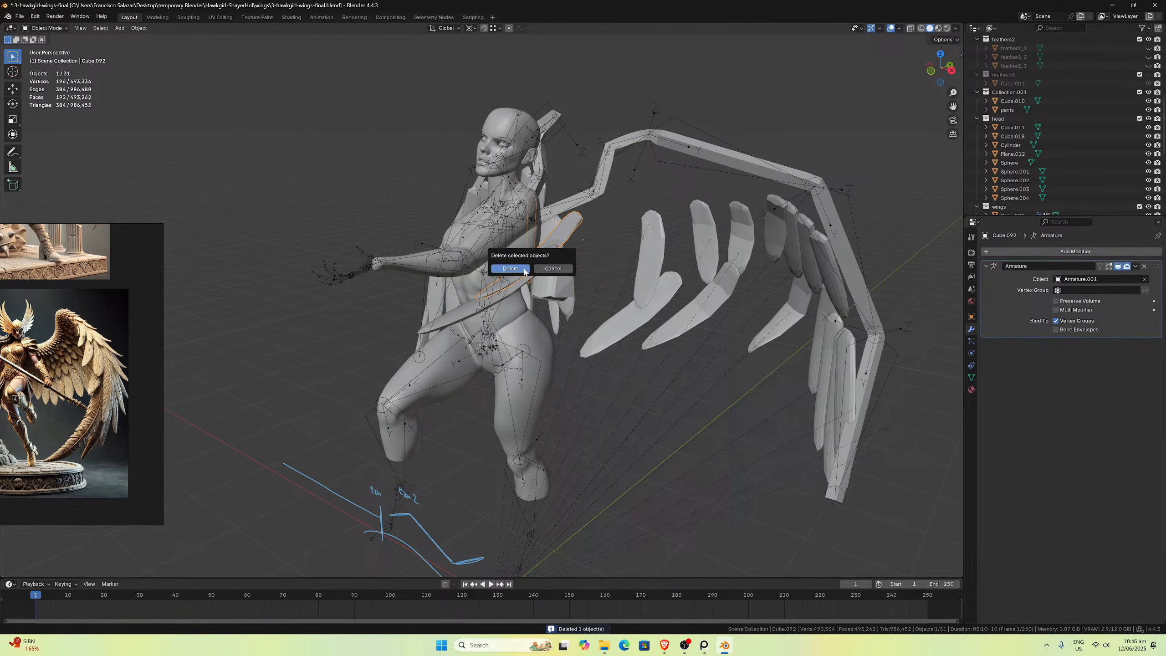
click(511, 268)
click(528, 271)
key(x)
click(516, 268)
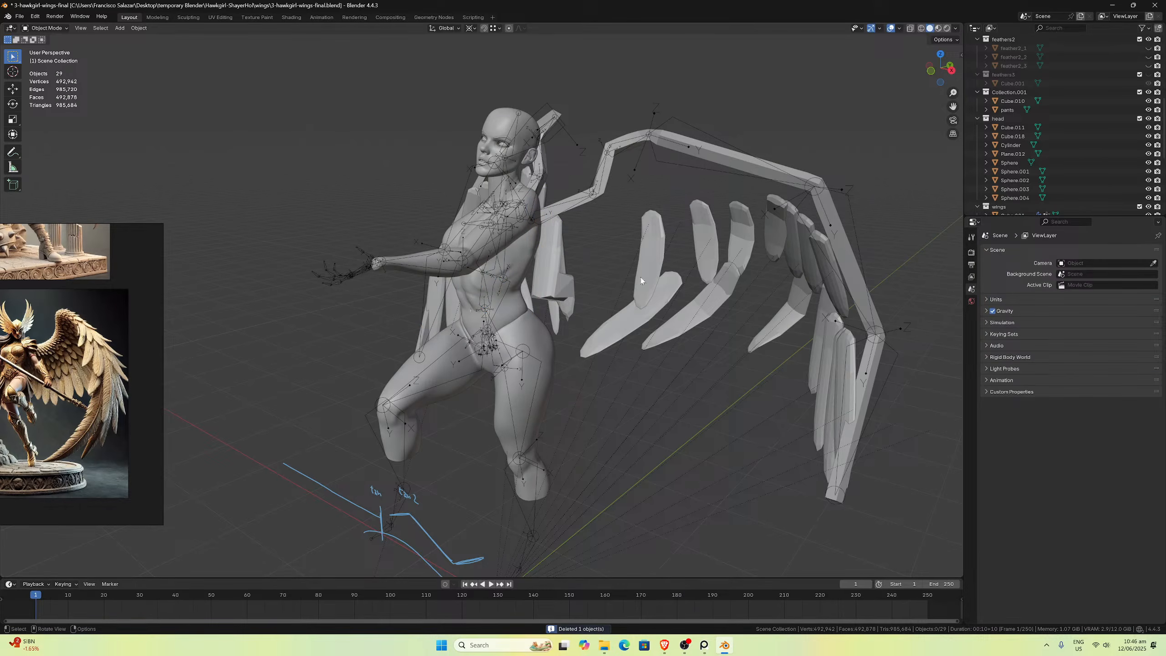
Step: Delete the blockout feathers hanging under the middle section of the wings
click(647, 273)
key(x)
click(652, 286)
click(653, 286)
key(x)
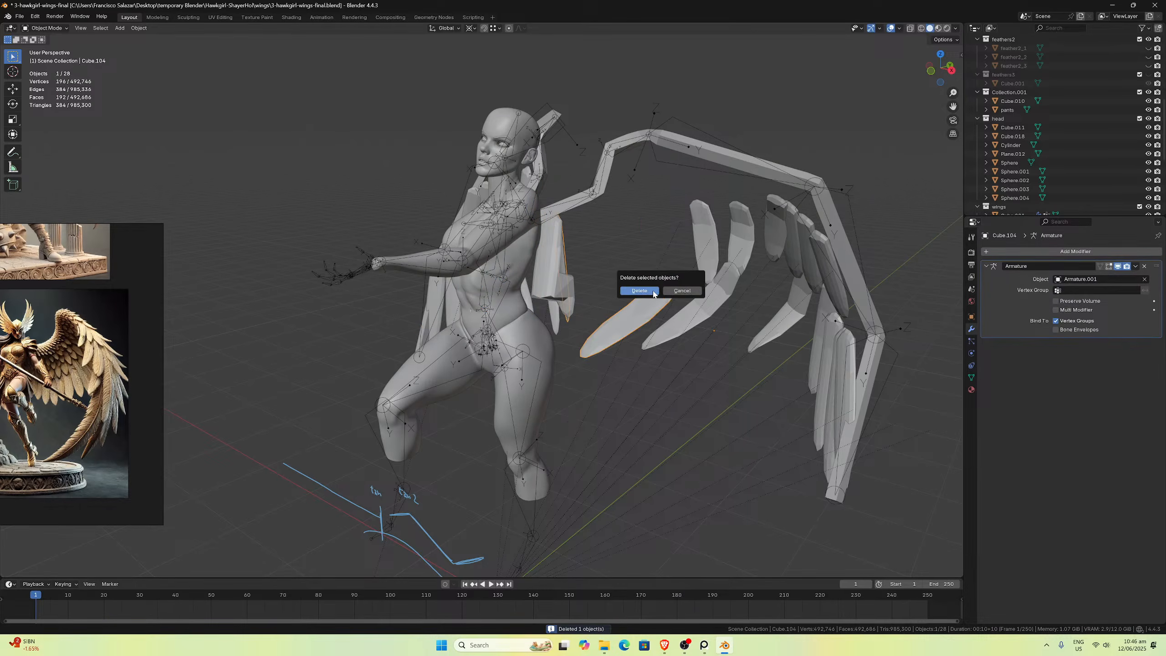
click(638, 289)
click(713, 257)
key(x)
click(714, 252)
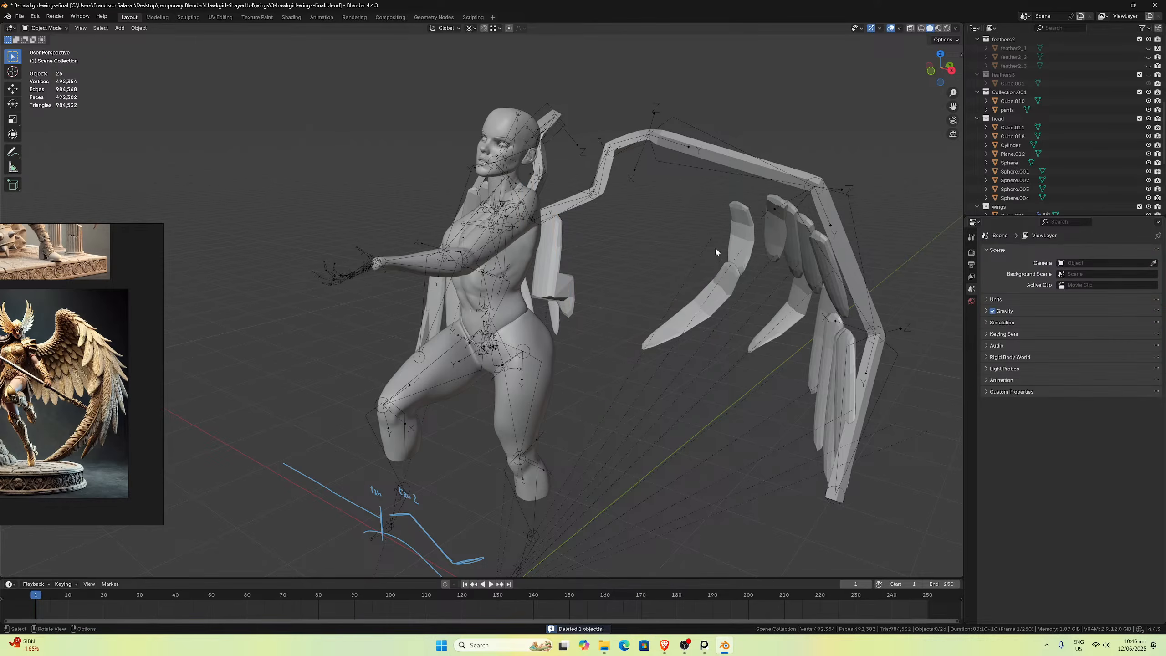
drag(715, 248, 797, 346)
key(x)
click(794, 345)
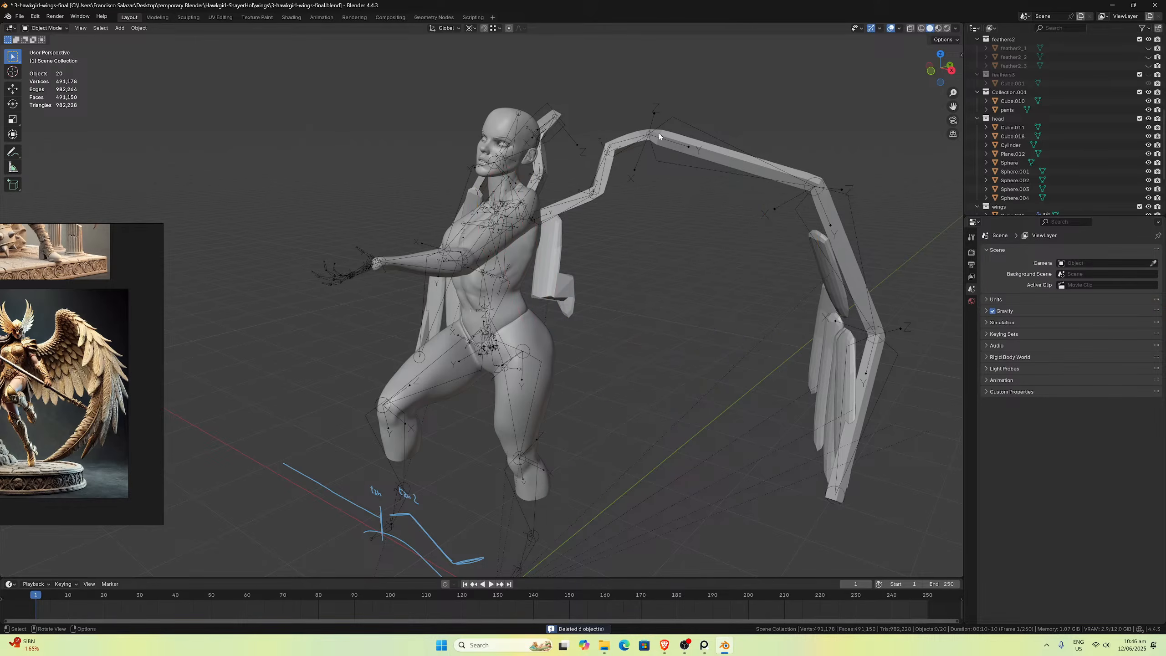
Step: Delete the blockout feathers along the outer, downward-pointing sections of the wings
click(828, 334)
key(x)
click(822, 345)
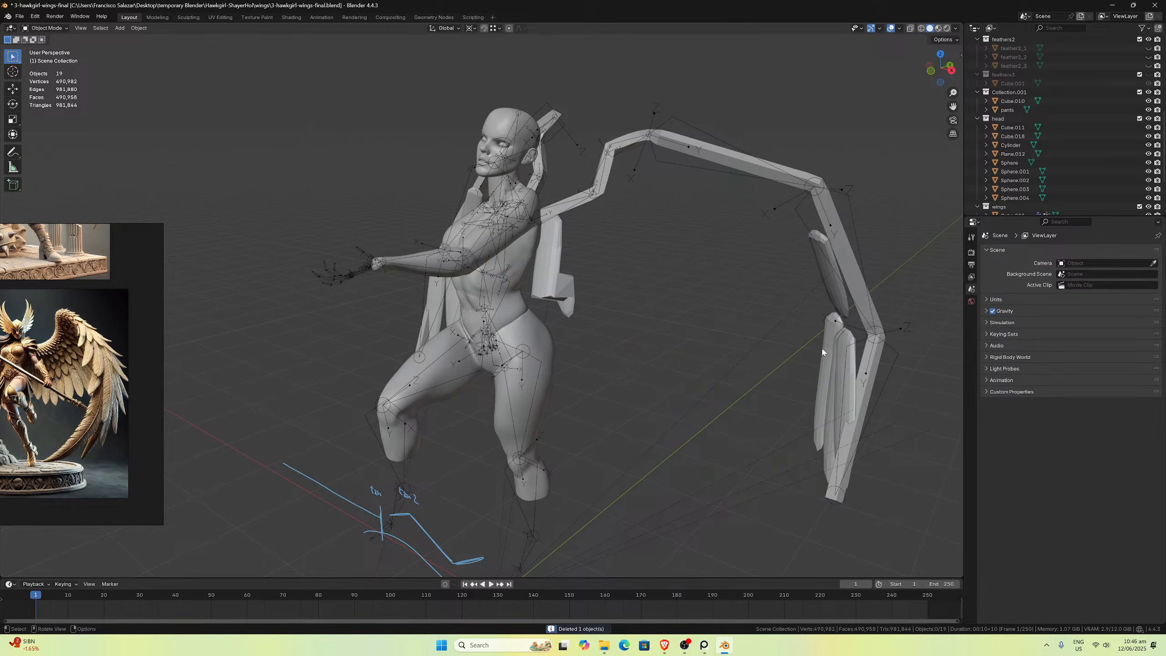
drag(816, 346, 837, 359)
key(x)
click(835, 358)
click(833, 296)
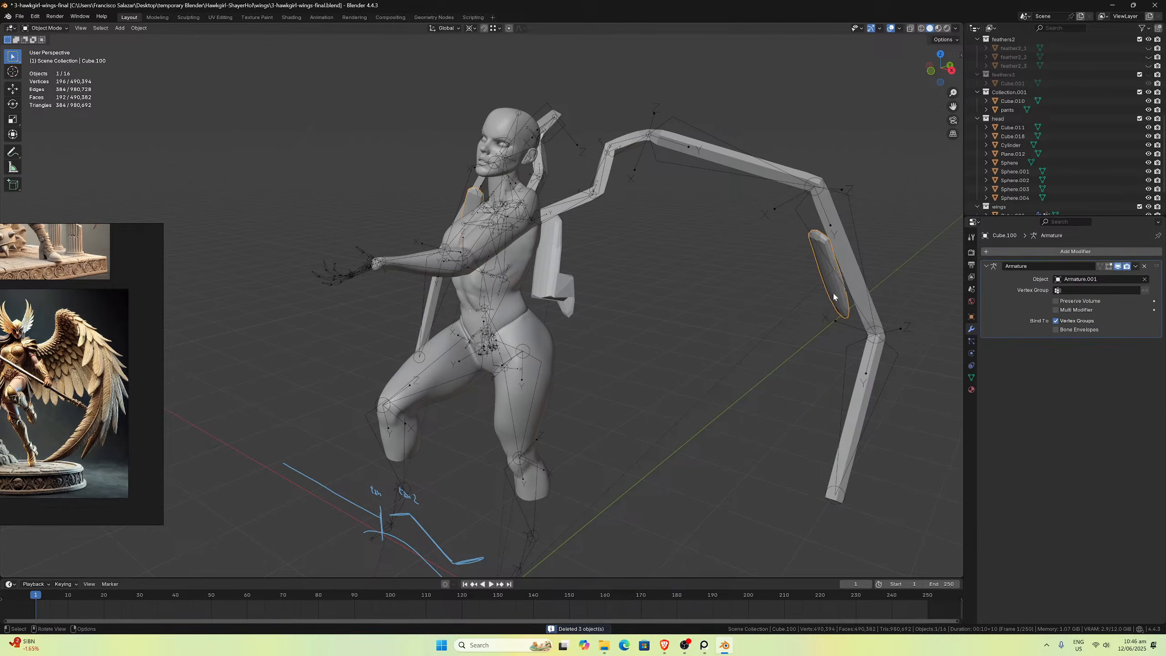
key(x)
click(833, 296)
Step: Delete the last leftover feather piece behind the torso, leaving only the wing frames, and return to the front view
middle_drag(849, 363, 564, 273)
click(505, 256)
key(x)
click(480, 256)
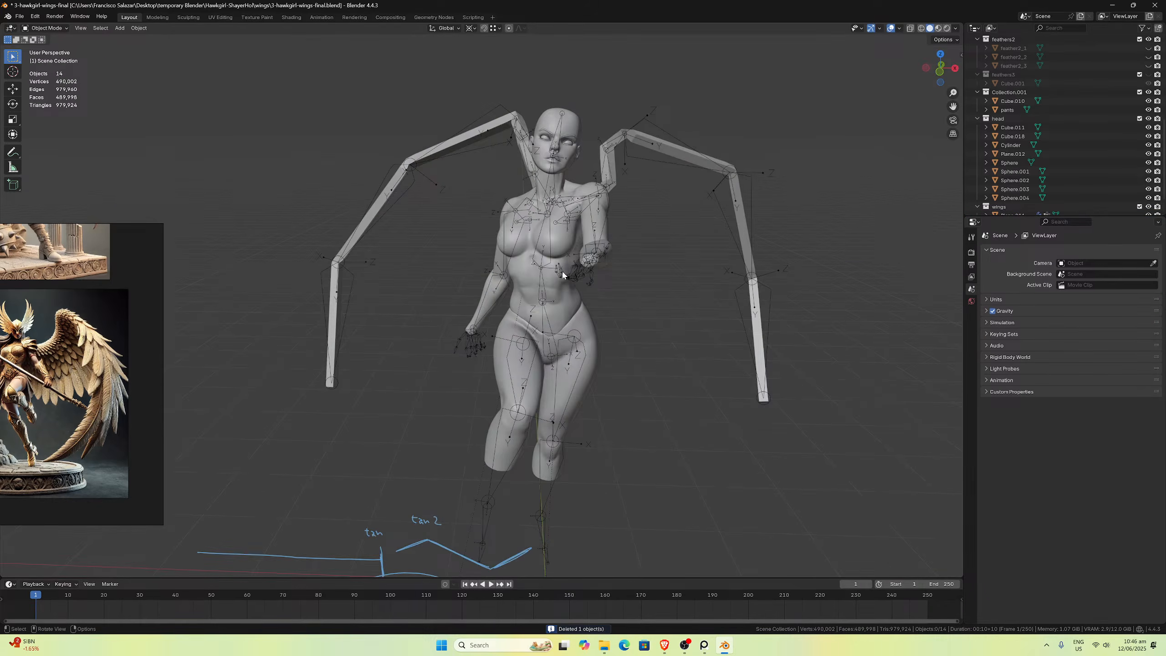
key(KP_1)
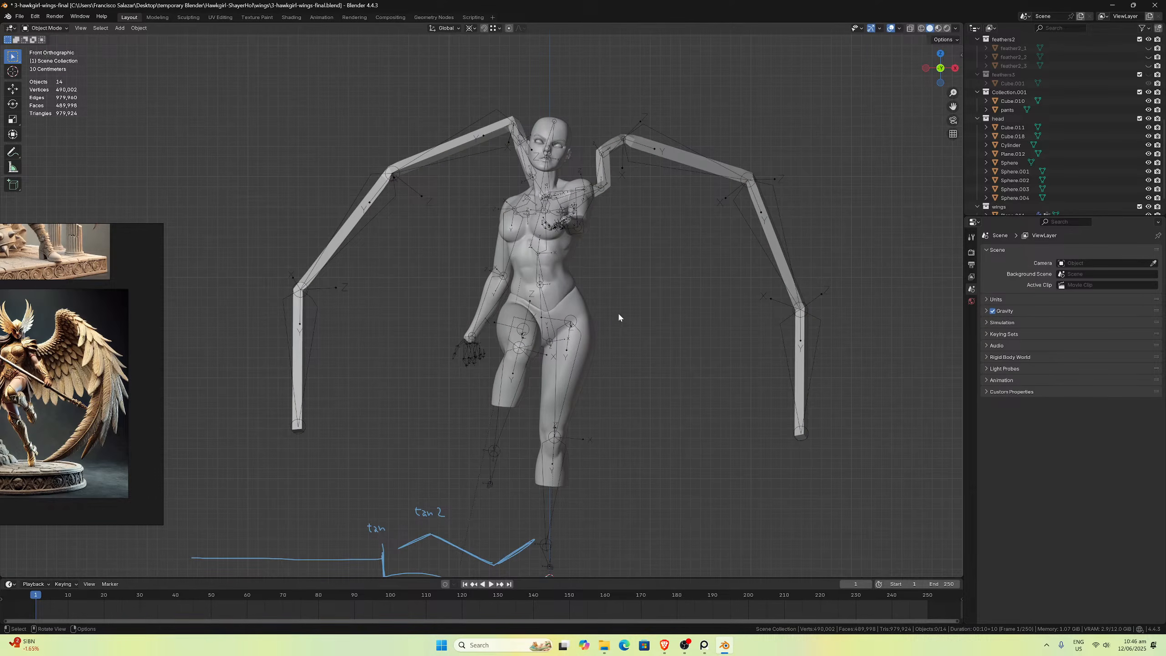
Step: Inspect the two overlapping armatures and review their data and constraint settings
scroll(1022, 122, up, 10)
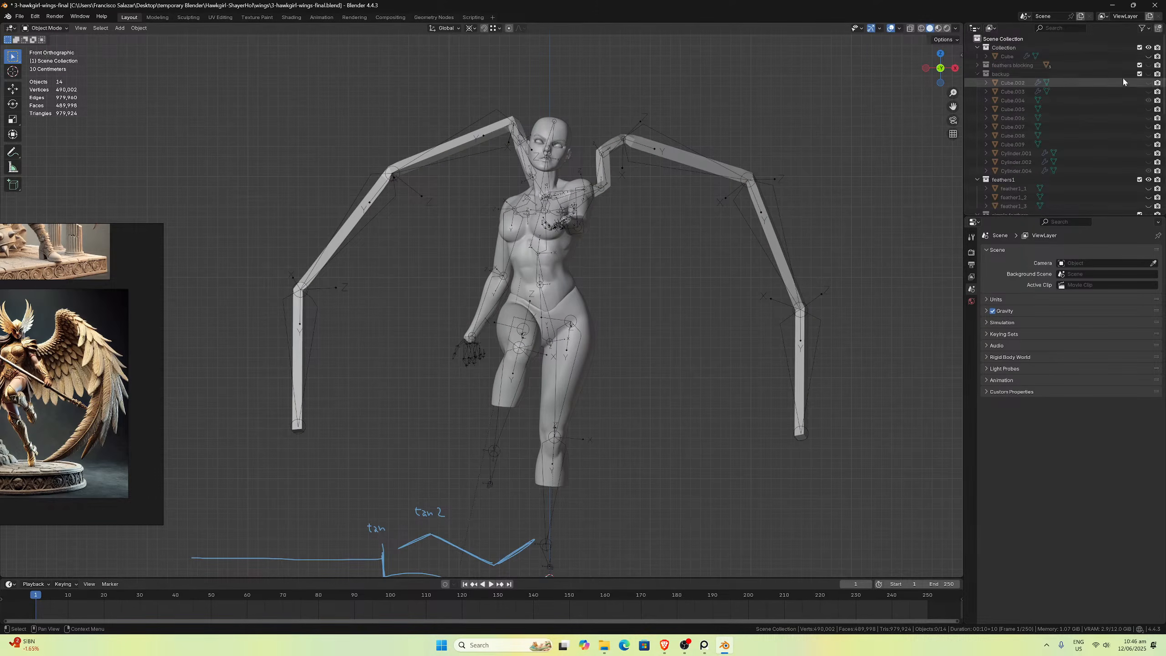
click(581, 195)
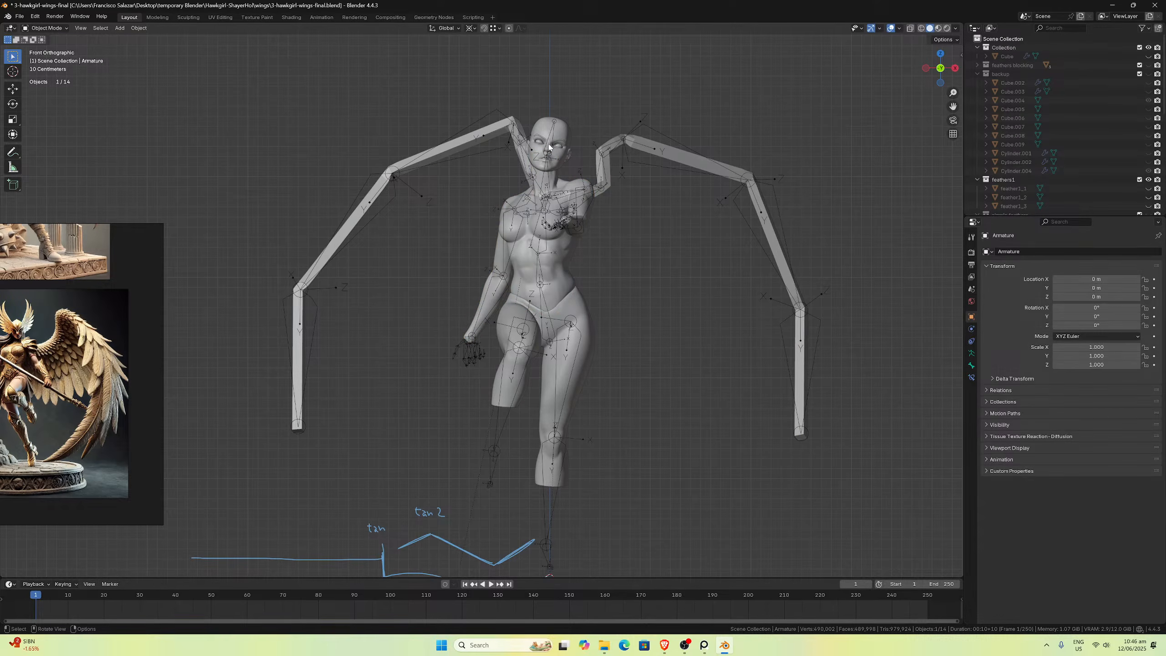
click(396, 187)
click(393, 192)
click(393, 192)
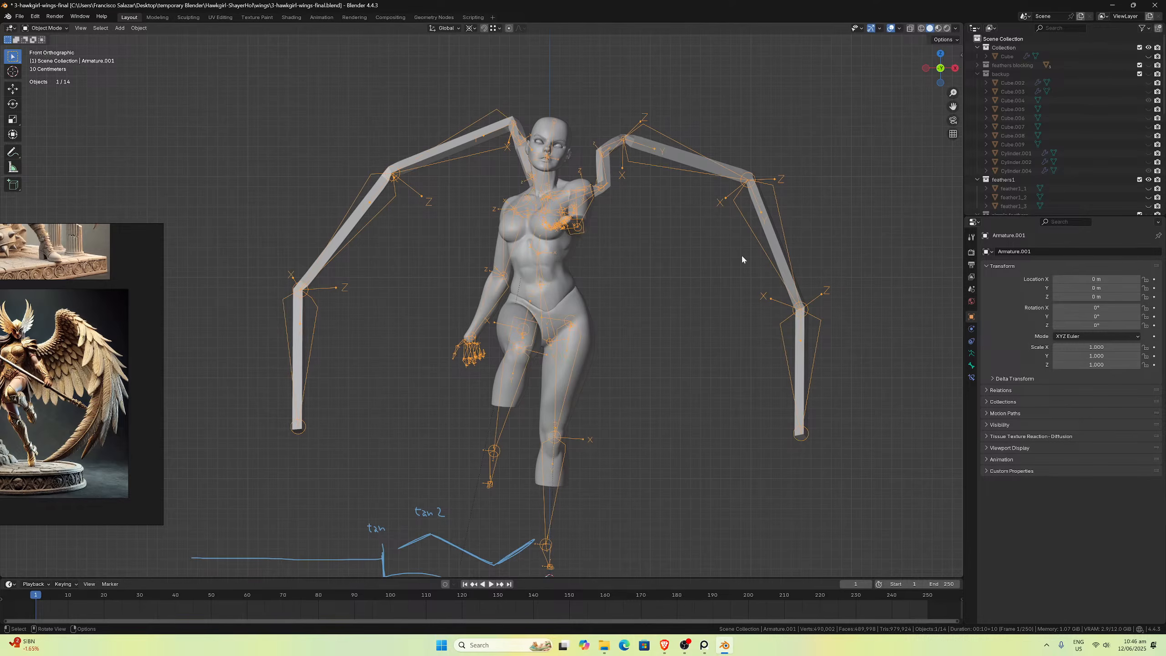
click(972, 366)
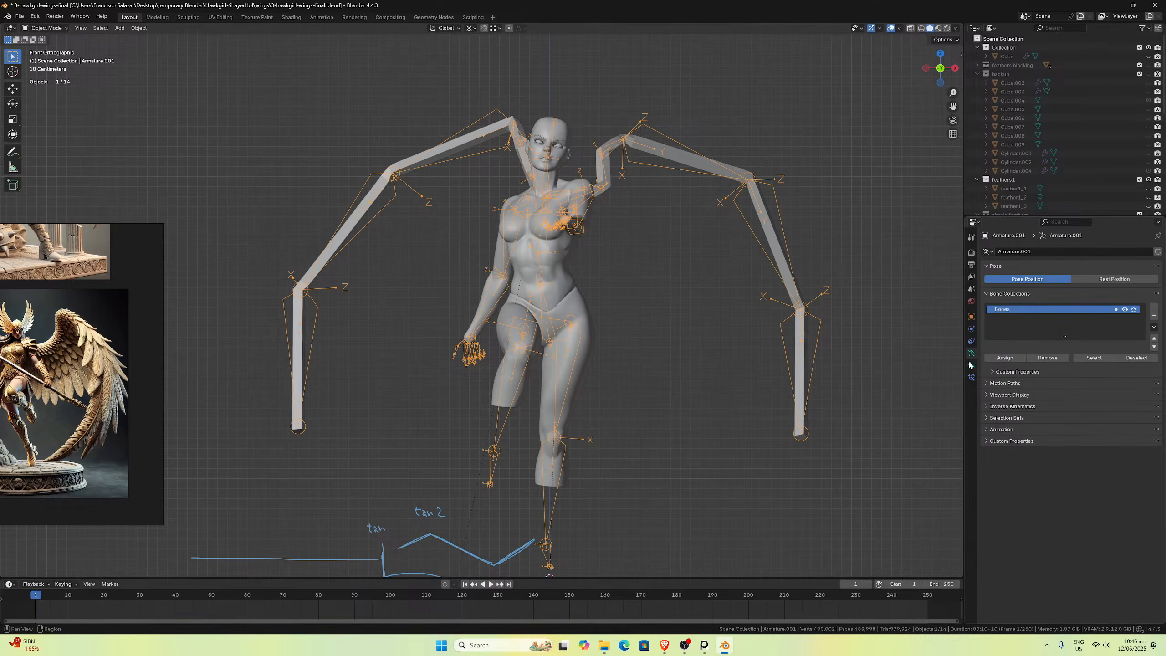
click(971, 341)
Step: Clear the parents of all visible objects while keeping their transformations, and deselect everything except the head
click(568, 140)
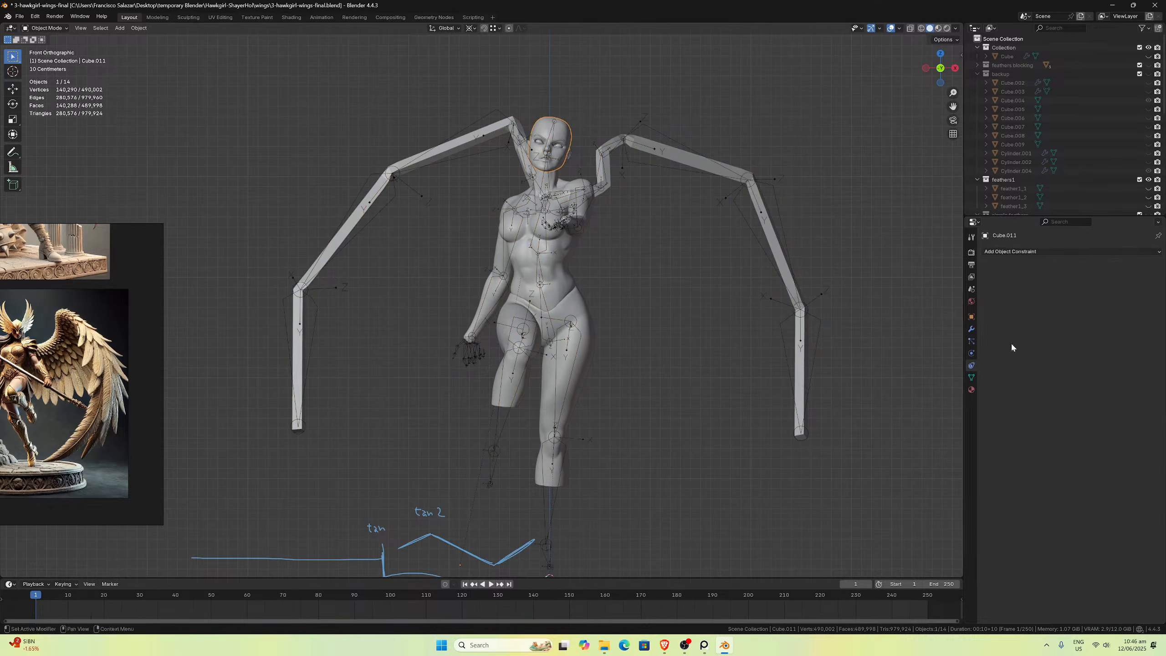
scroll(697, 184, up, 2)
key(a)
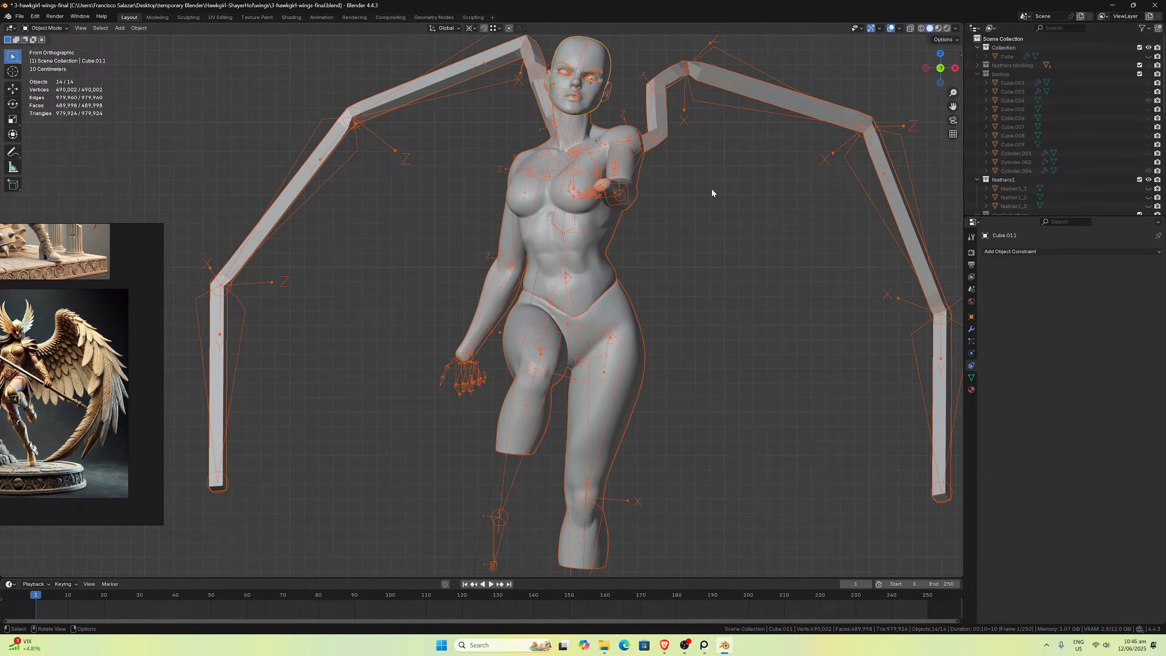
key(alt+p)
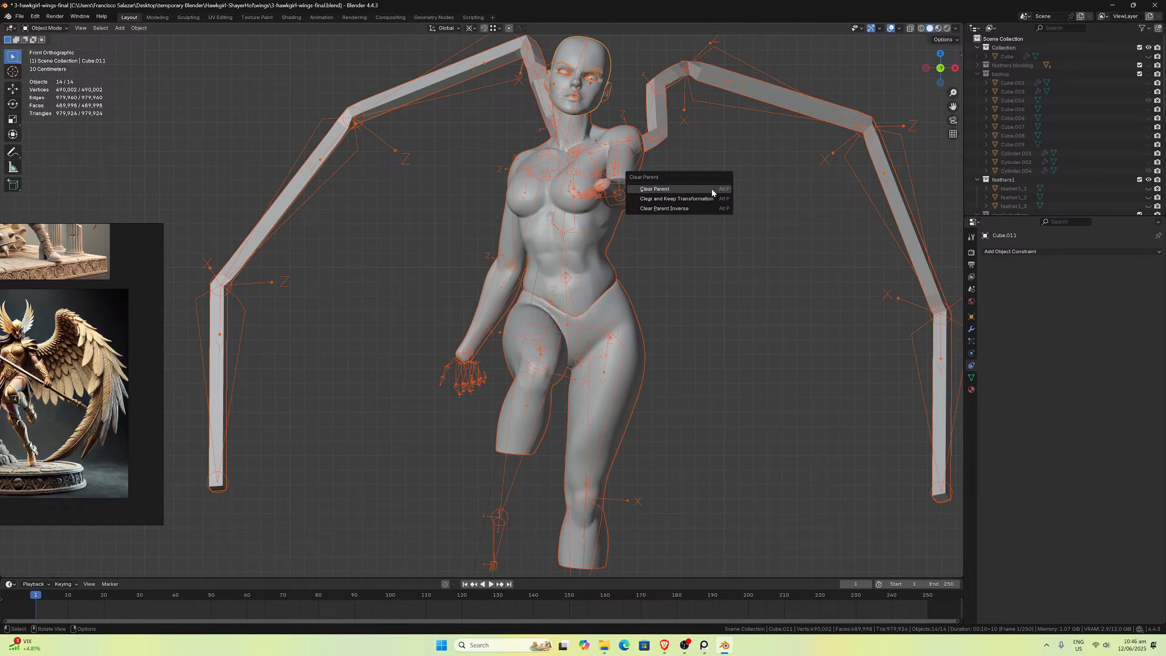
click(710, 199)
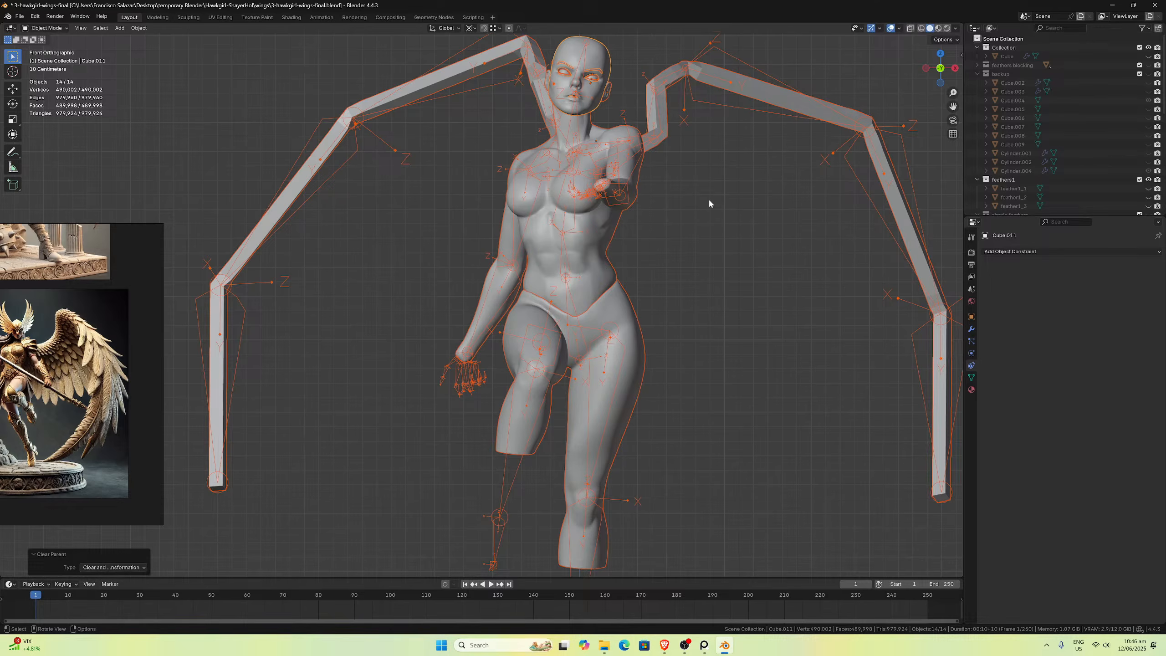
click(714, 198)
click(596, 102)
click(596, 102)
scroll(596, 102, down, 2)
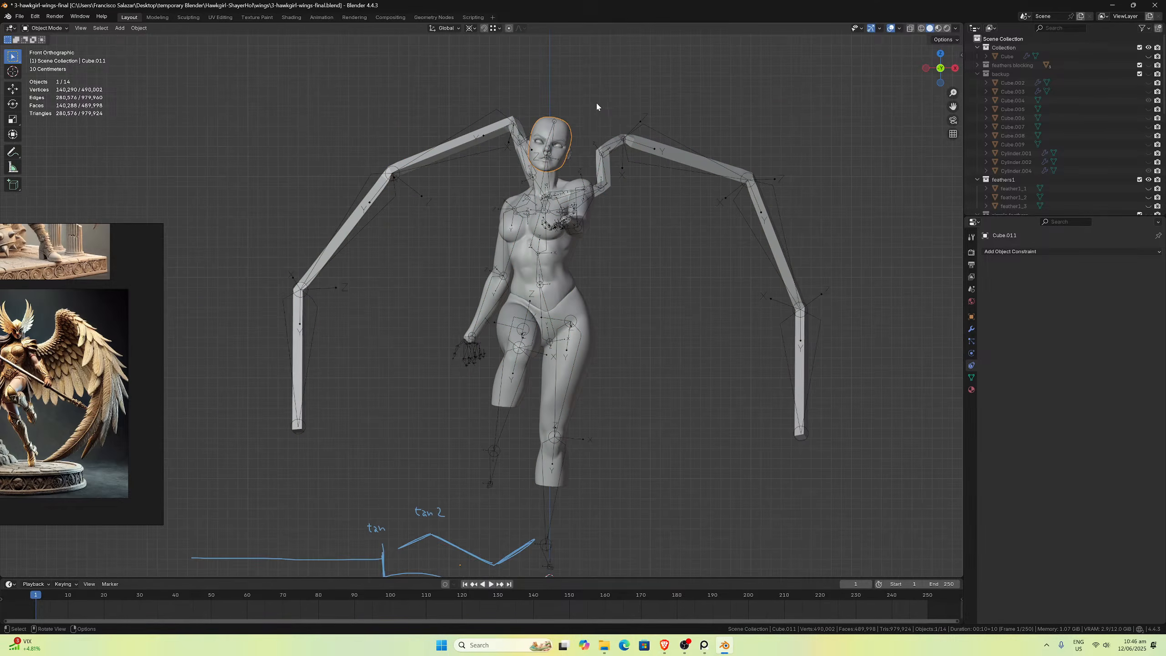
Step: Try rotating an upper wing bone of the first armature in Pose Mode, undo the rotation and return to Object Mode
click(576, 192)
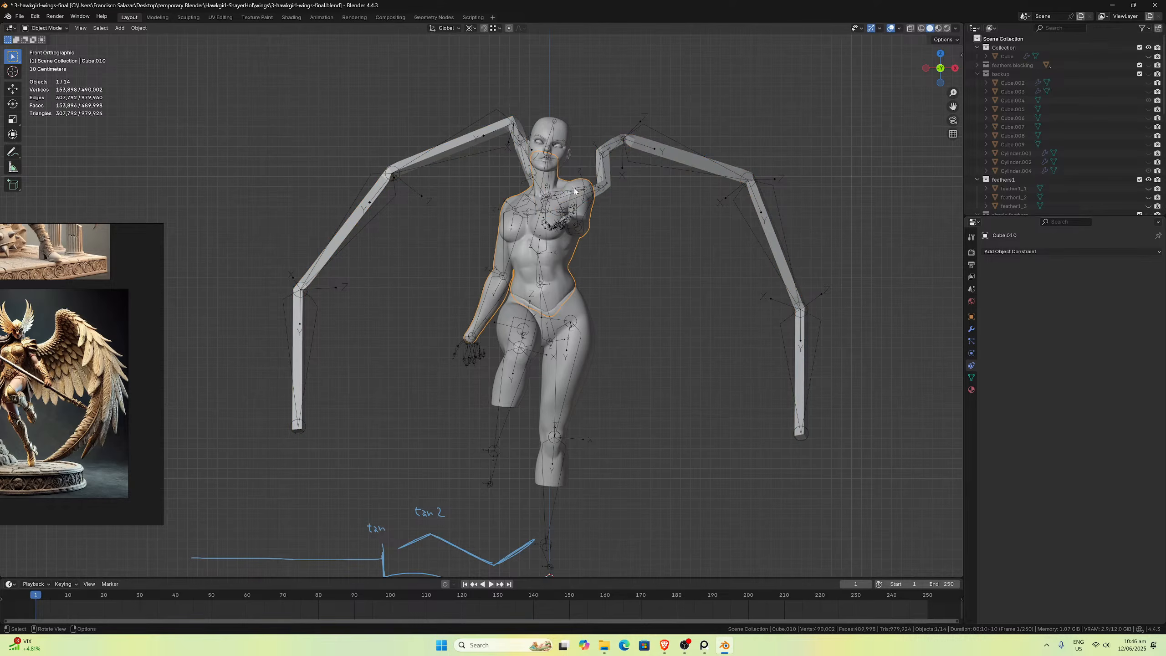
click(391, 187)
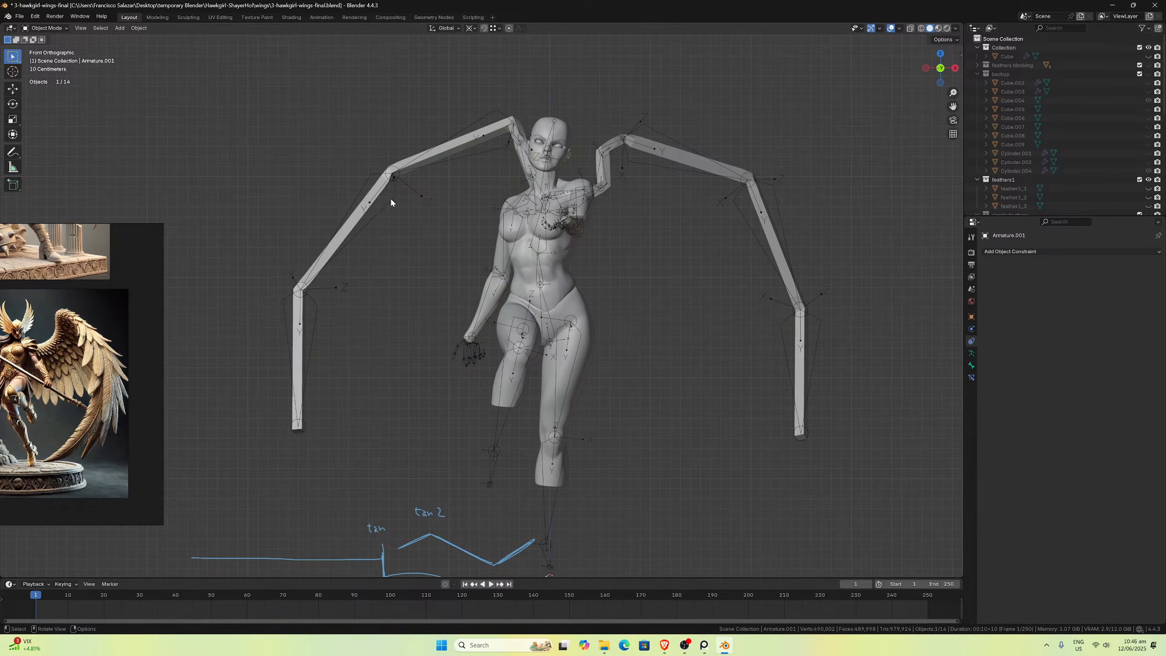
click(391, 202)
click(46, 29)
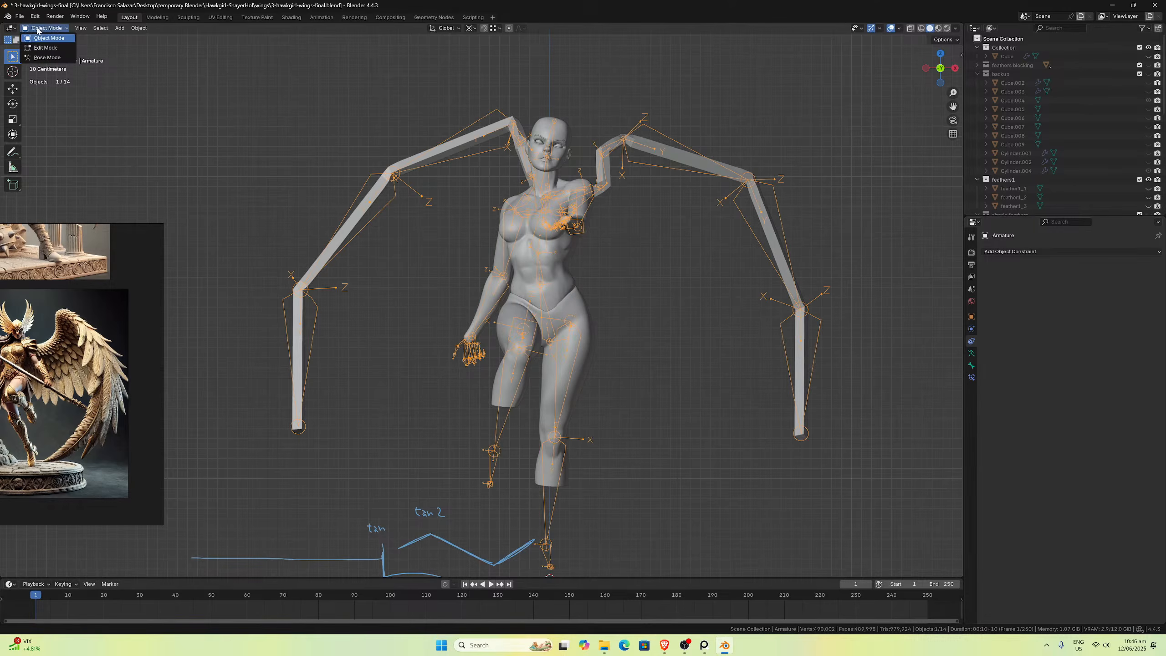
click(44, 59)
click(709, 177)
key(r)
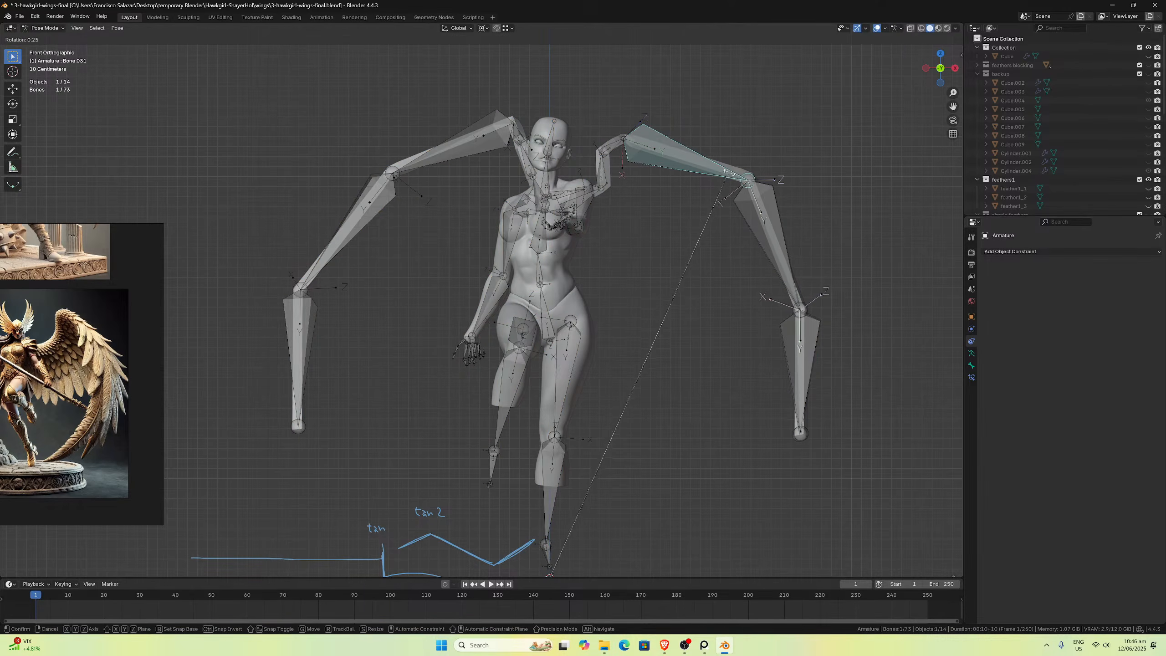
right_click(724, 217)
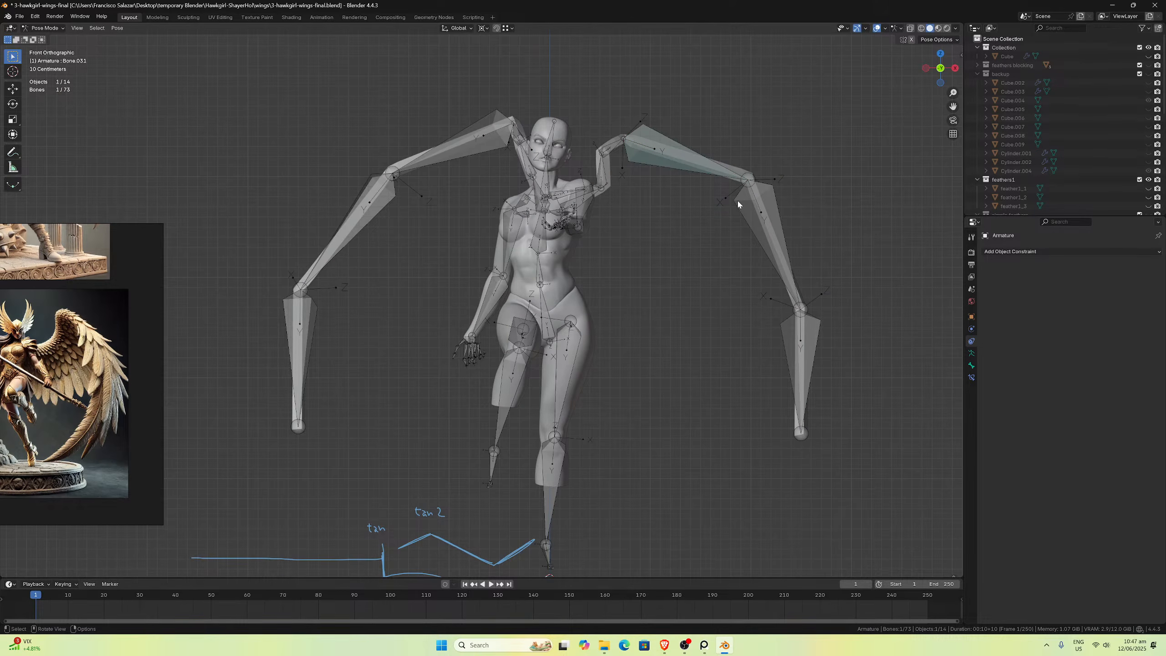
key(r)
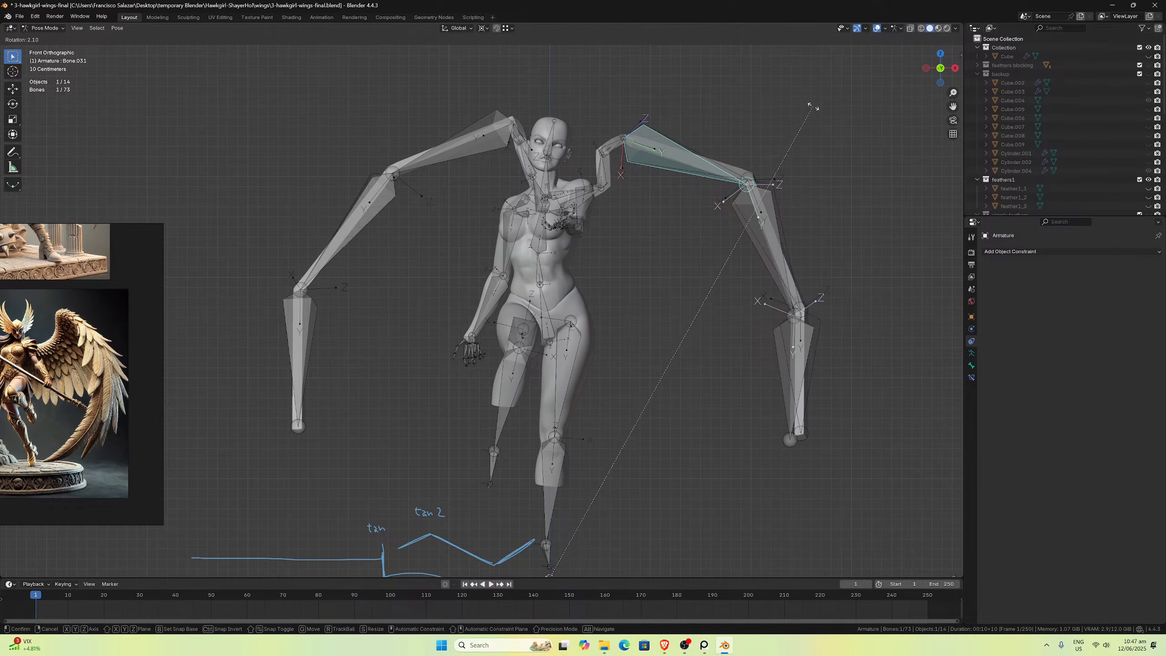
click(760, 272)
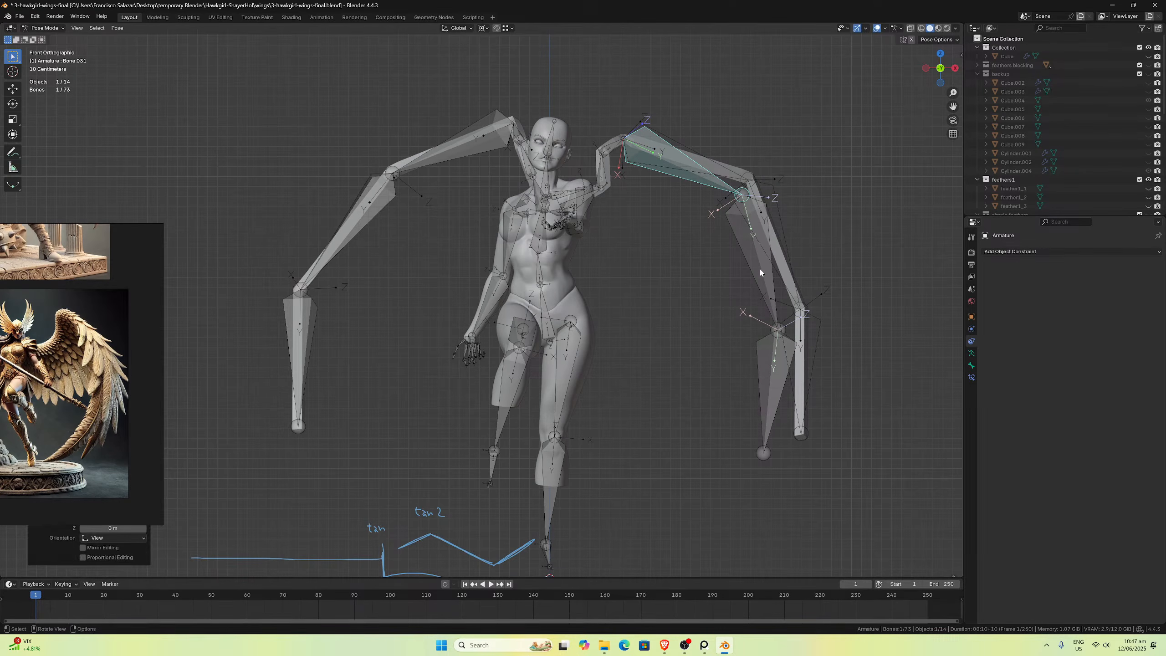
key(ctrl+z)
key(ctrl+z)
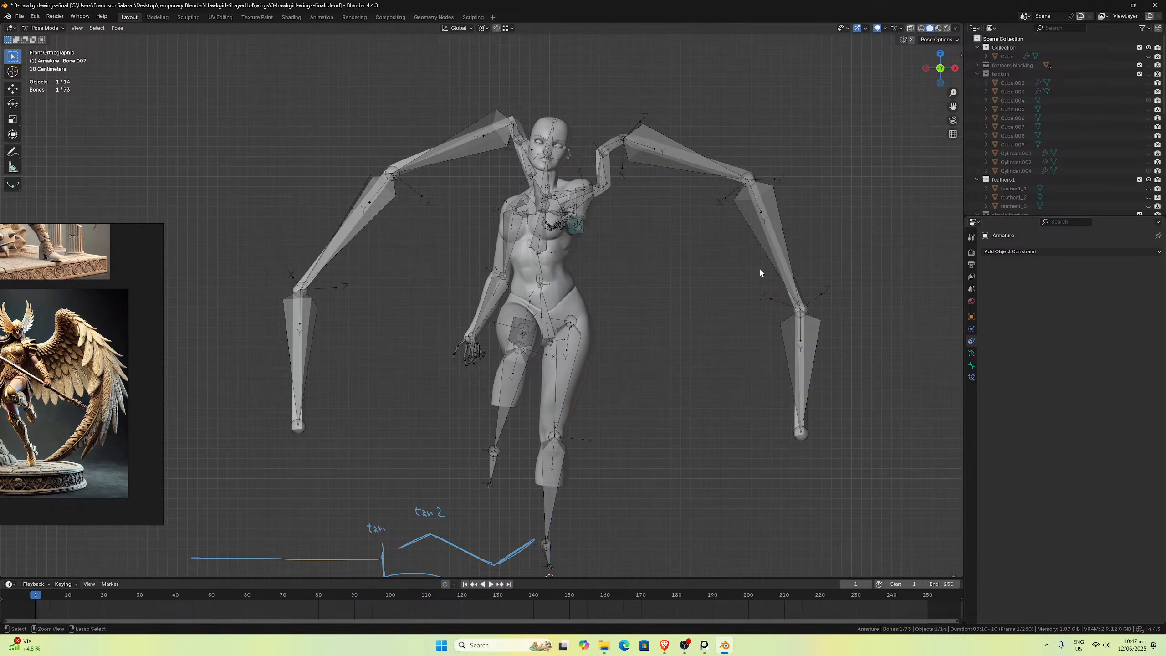
click(43, 28)
click(44, 34)
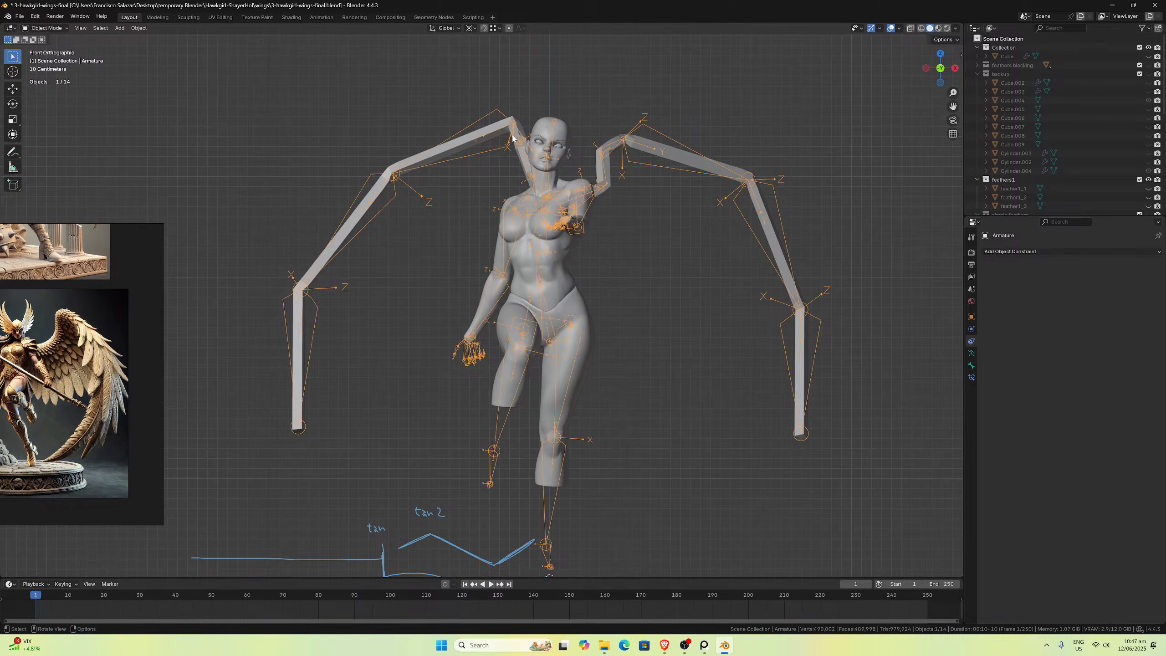
Step: Try deleting Armature.001 to test whether the wing frames depend on it, and undo the deletion
scroll(1104, 171, down, 10)
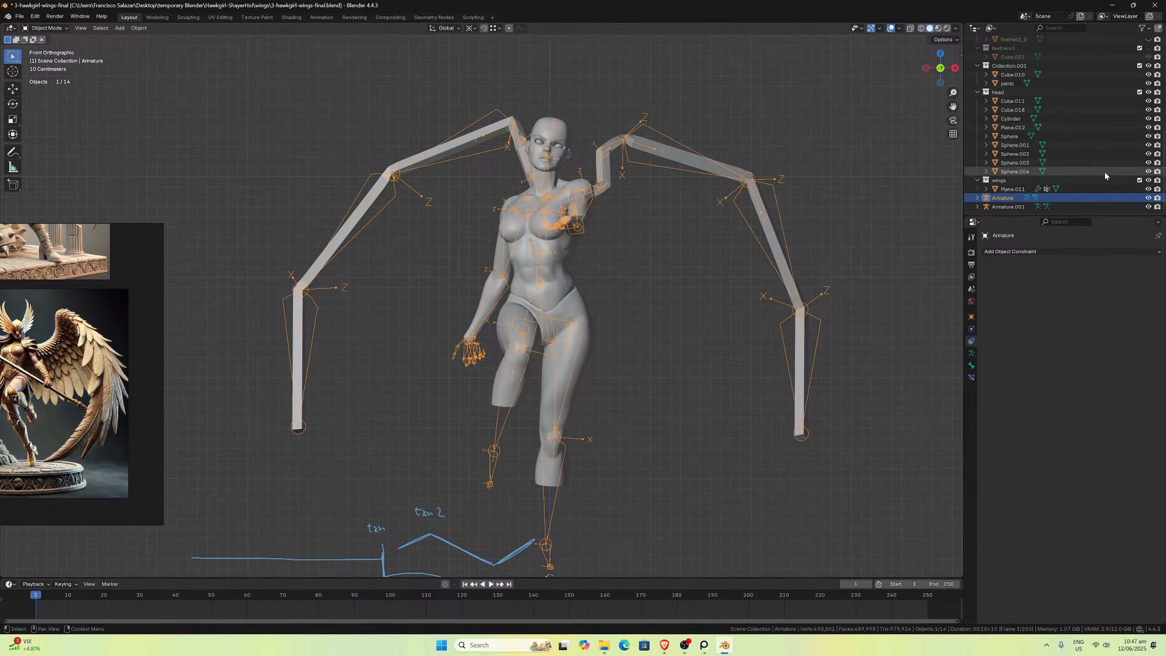
click(1006, 207)
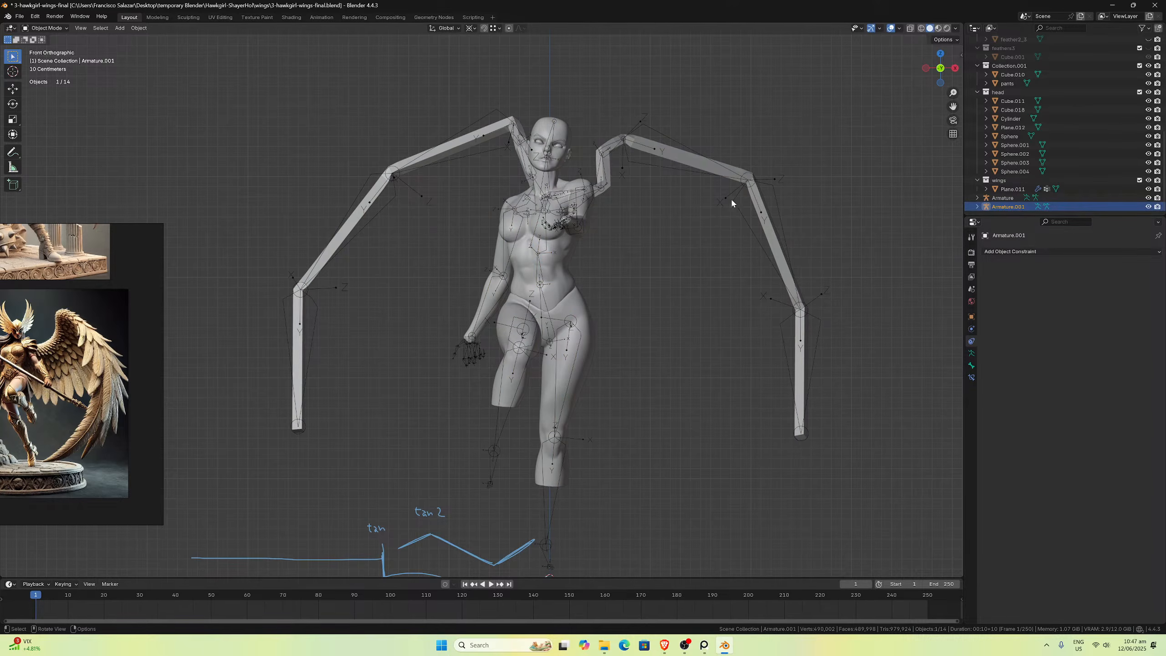
click(738, 174)
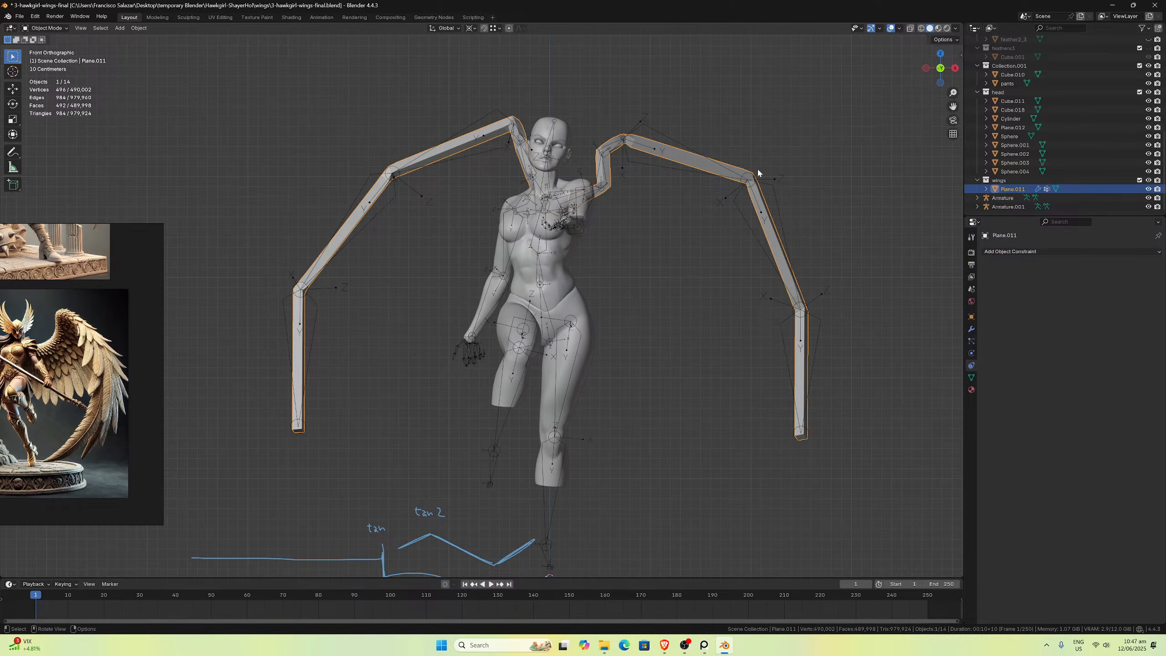
click(775, 200)
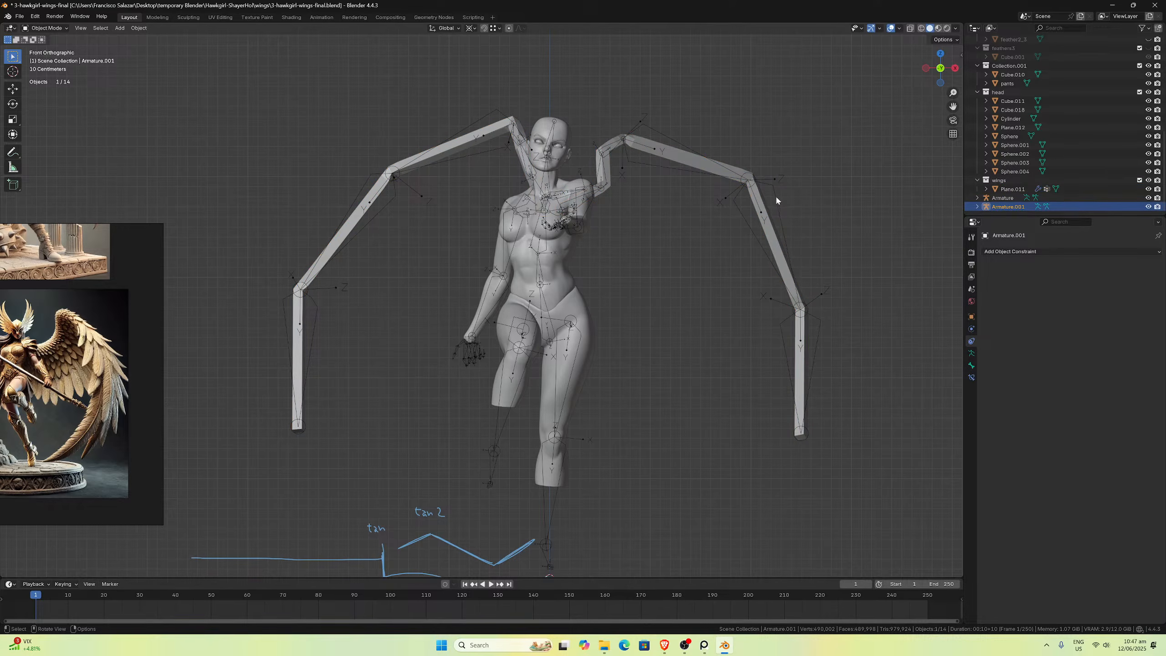
key(x)
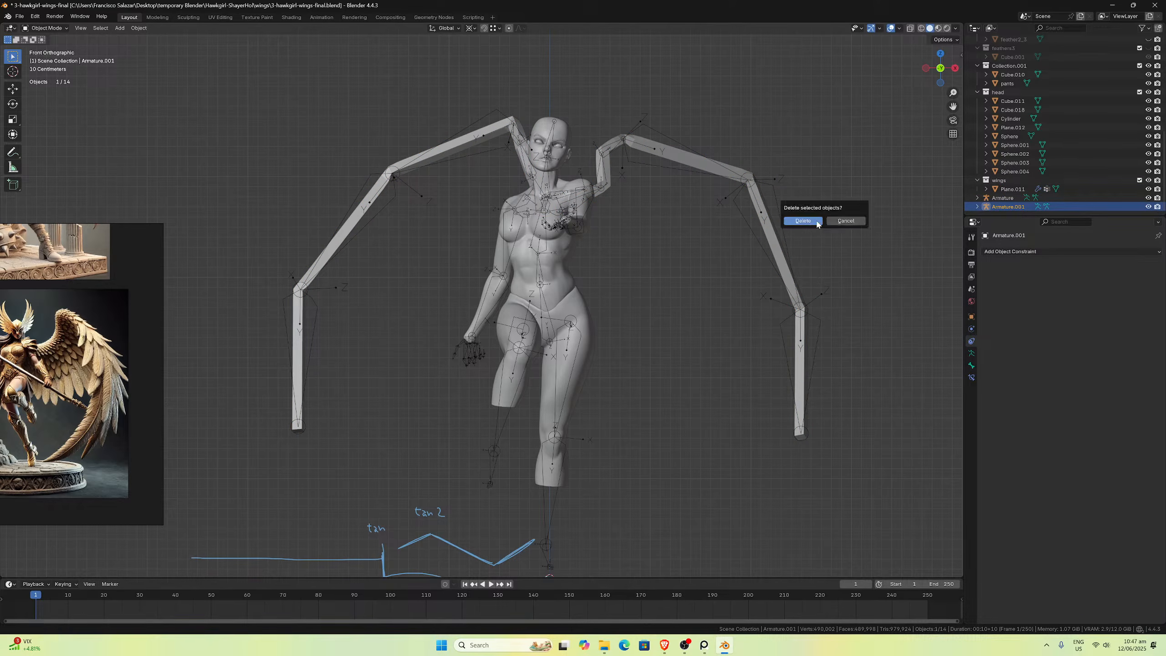
click(817, 222)
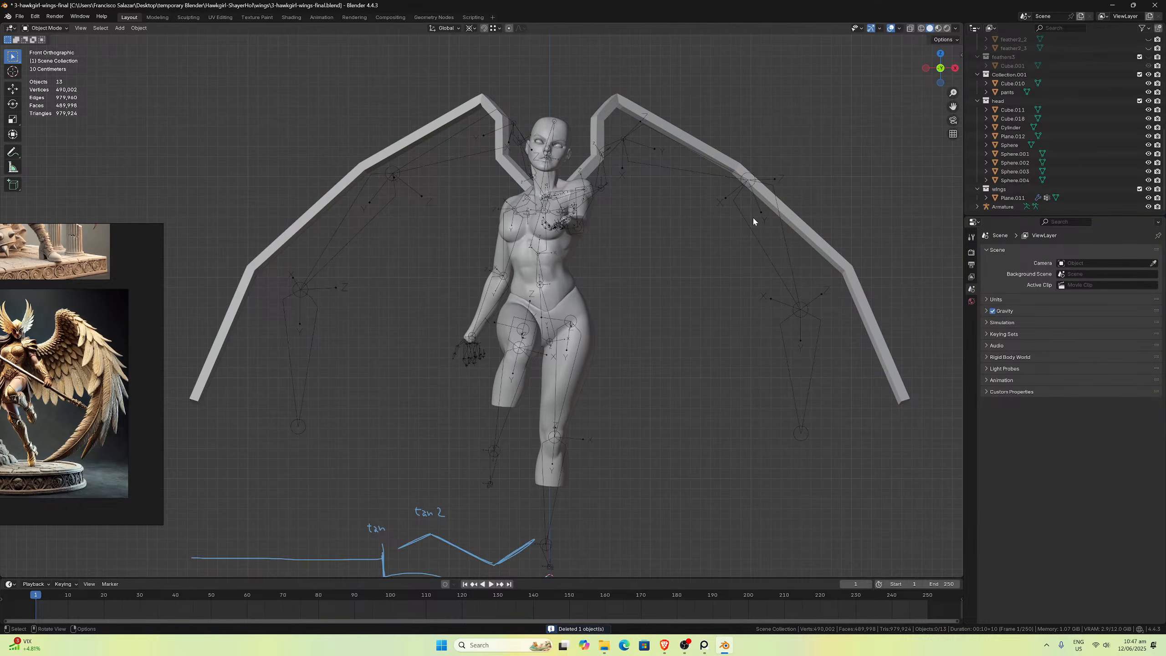
key(ctrl+z)
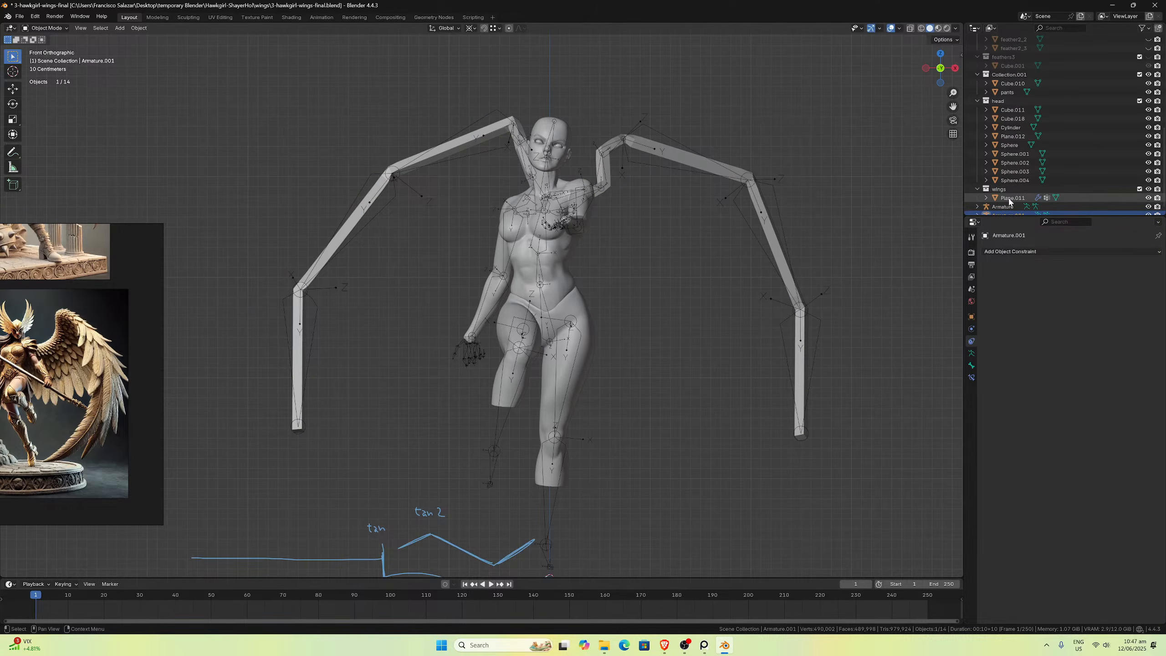
Step: Examine the wing frame mesh's modifiers to find which armature it uses, and check the head for modifiers
click(769, 251)
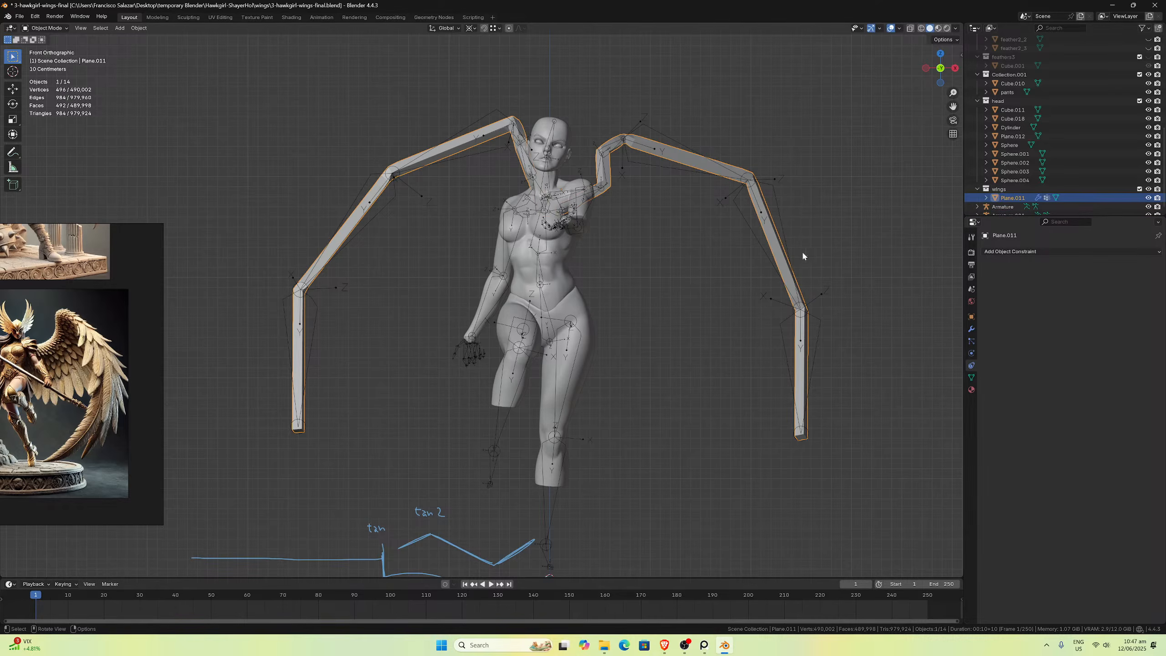
click(971, 329)
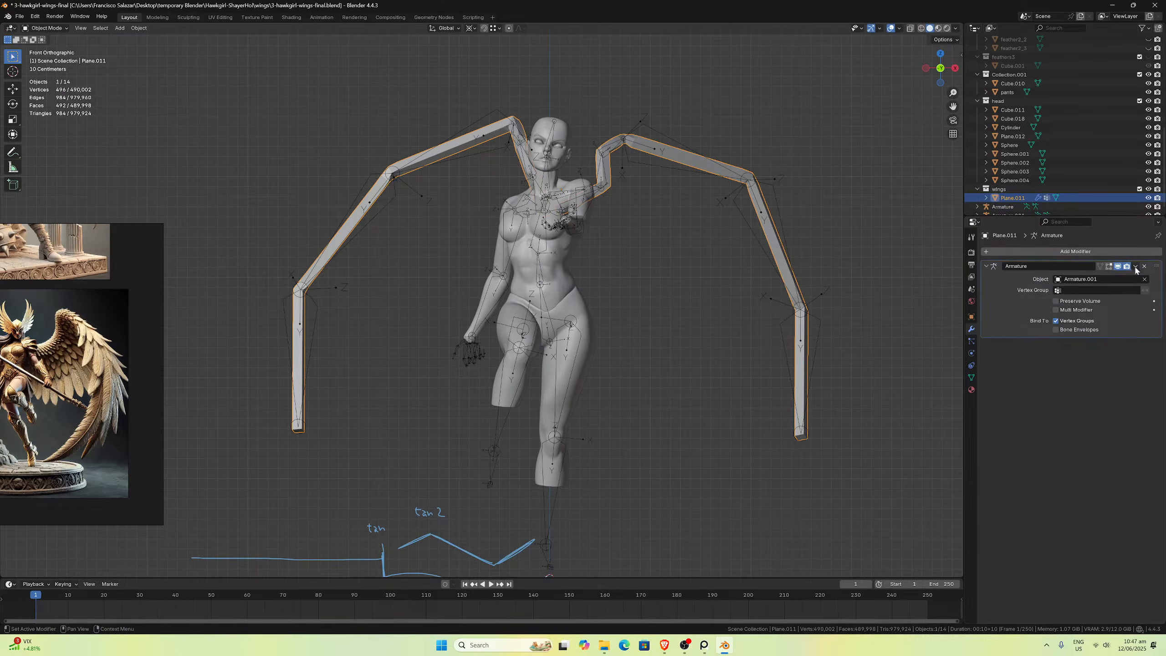
click(554, 133)
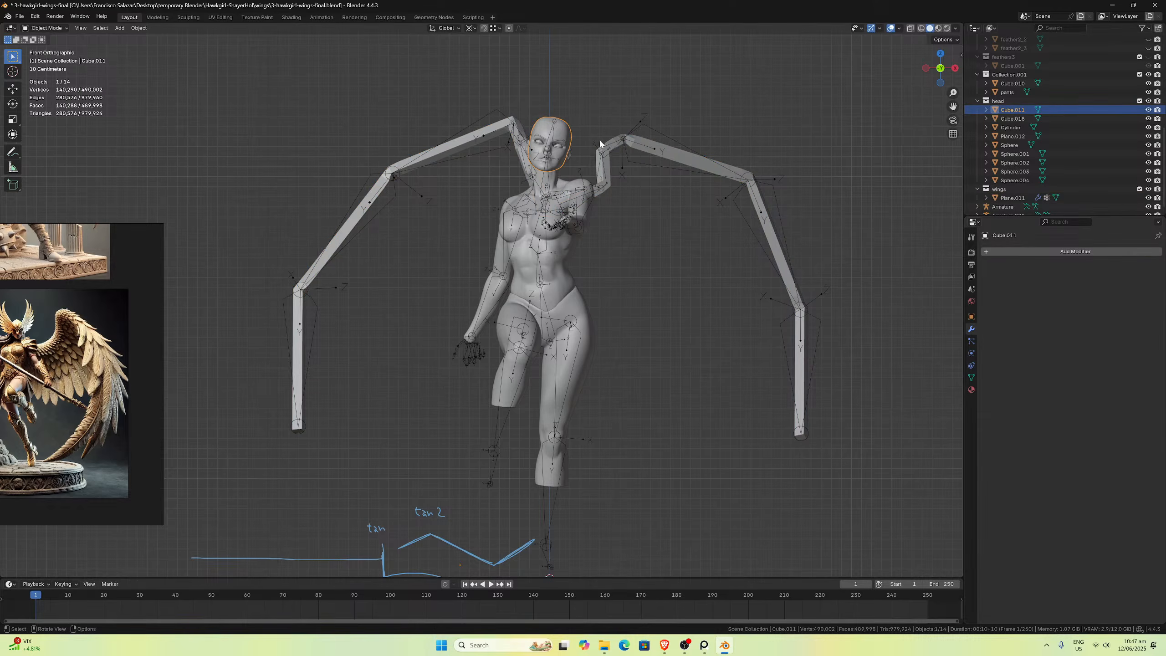
click(605, 154)
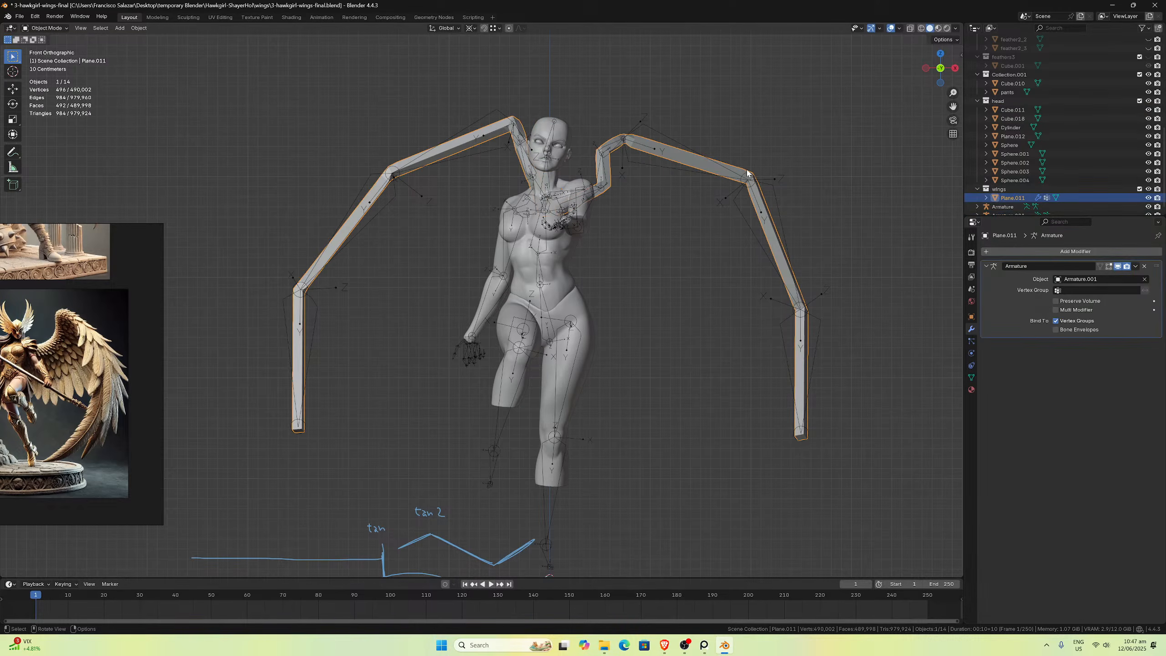
click(1135, 267)
Step: Delete the redundant object Armature, check the remaining rig around the figure and return to the front view with nothing selected
click(999, 205)
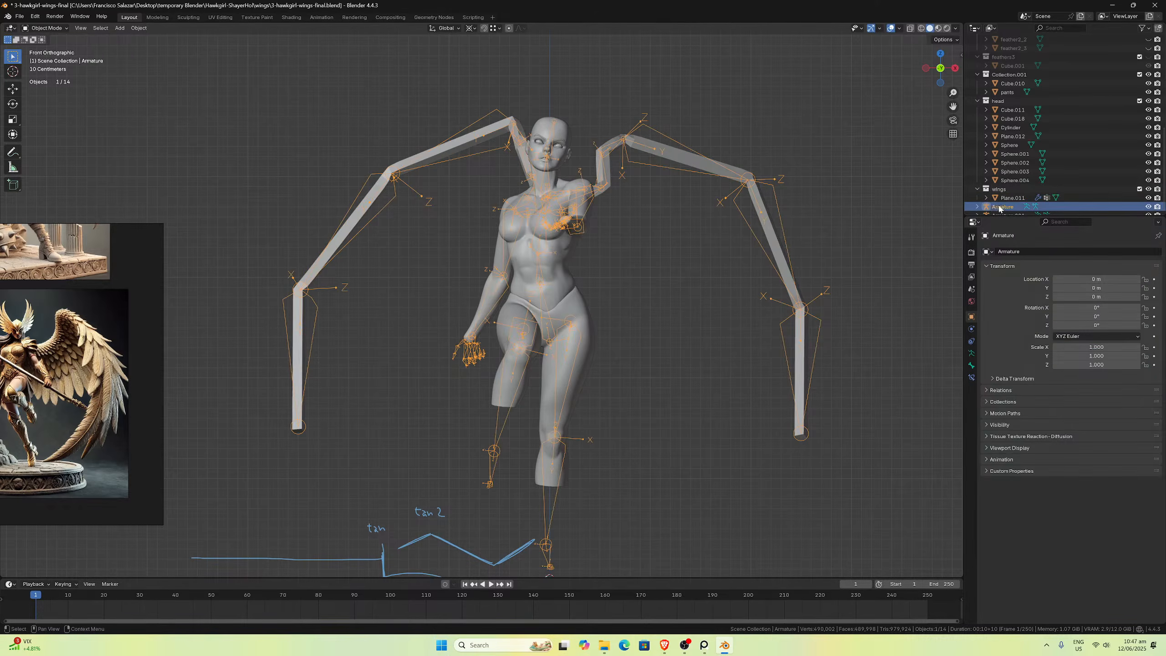
key(Delete)
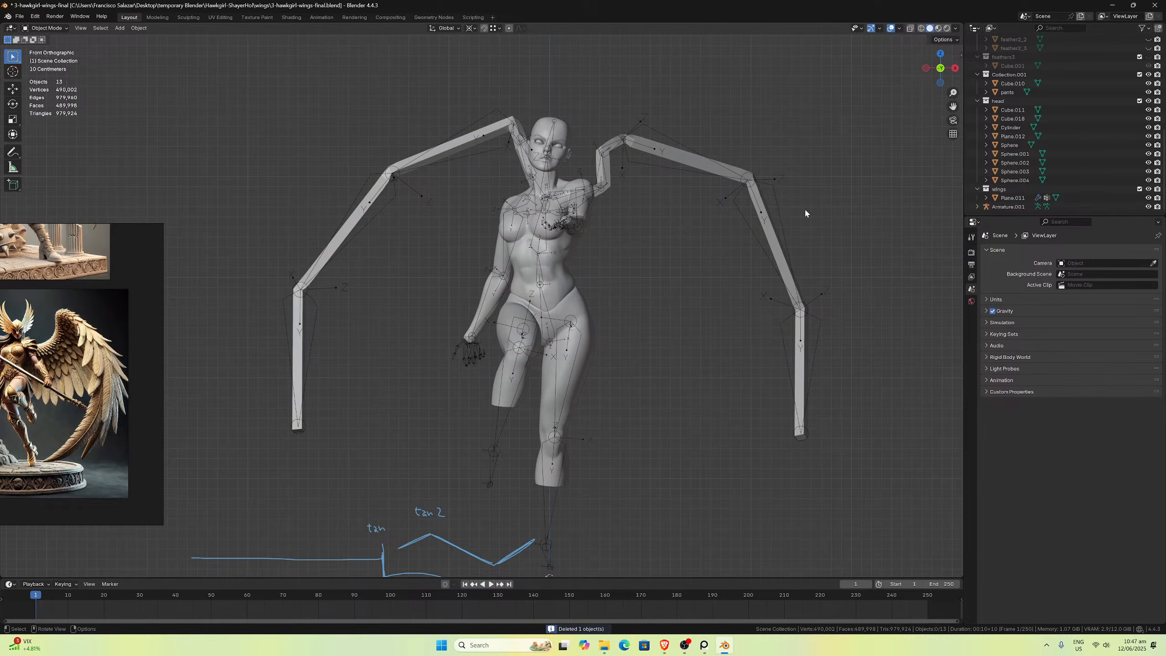
click(752, 231)
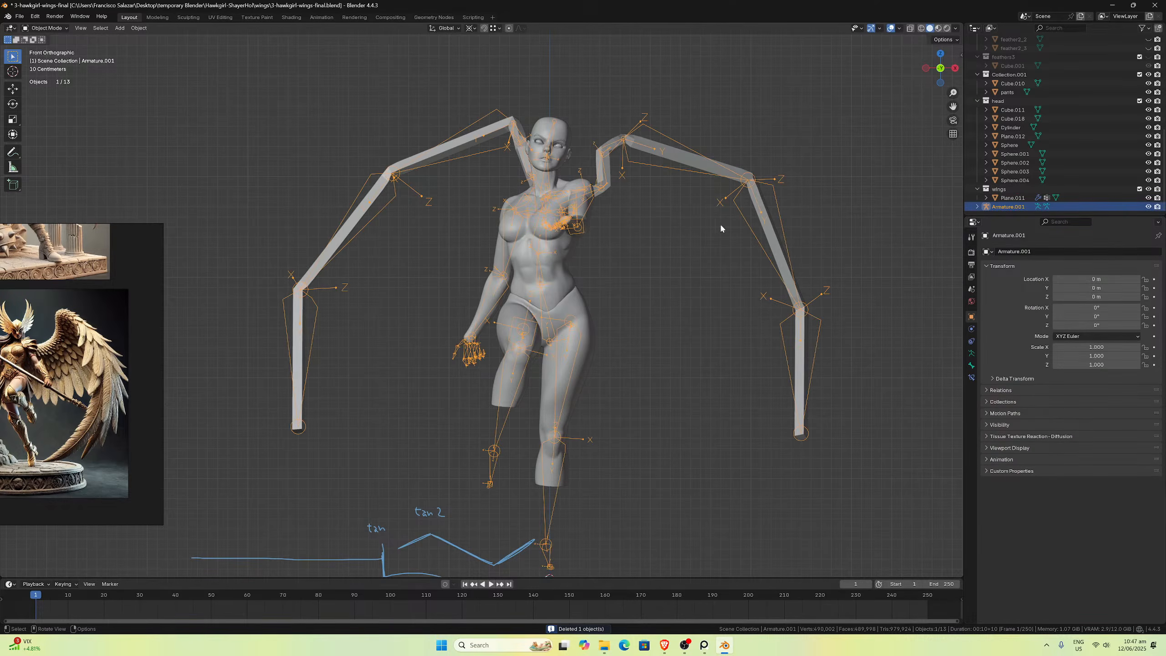
middle_drag(721, 228, 680, 261)
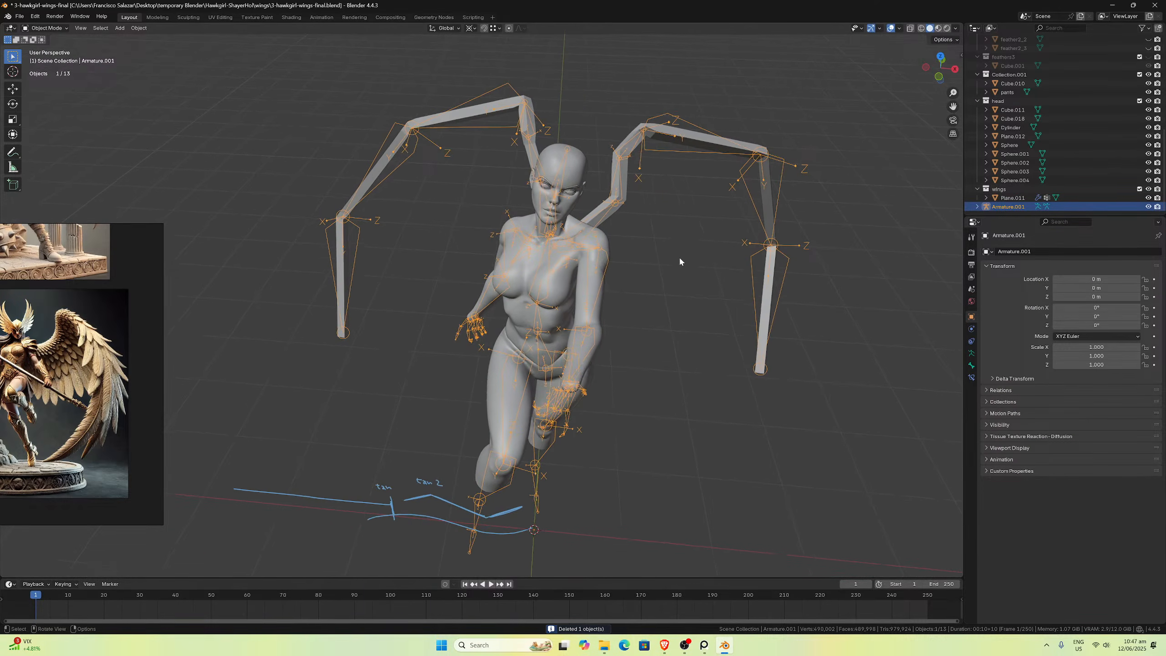
key(KP_1)
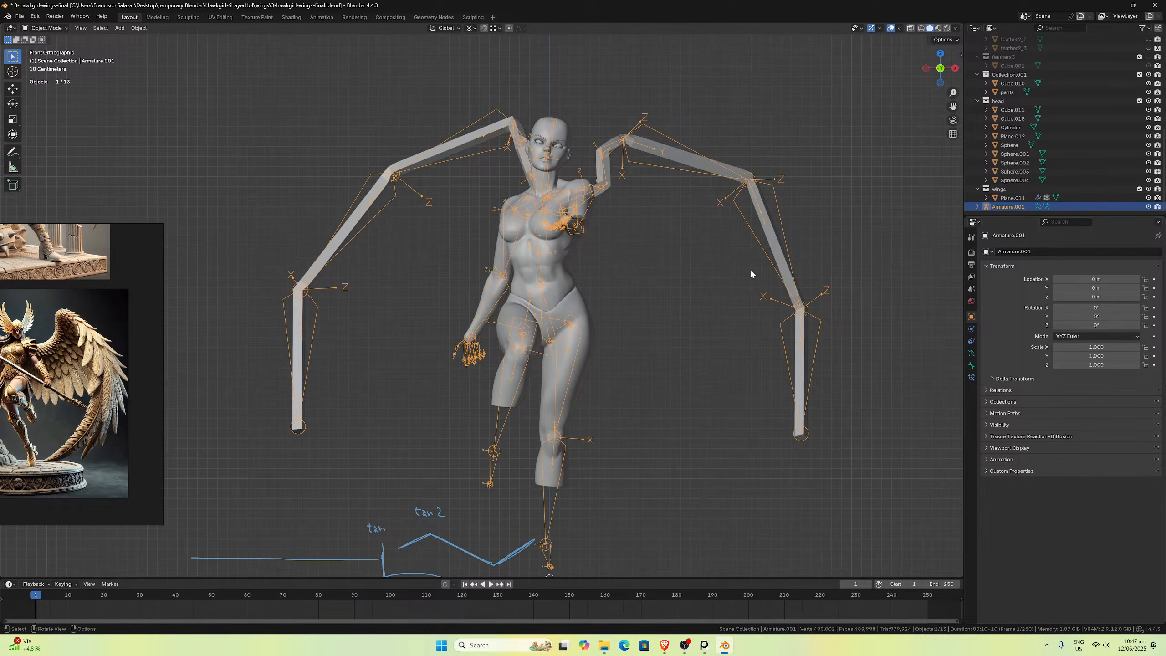
click(683, 277)
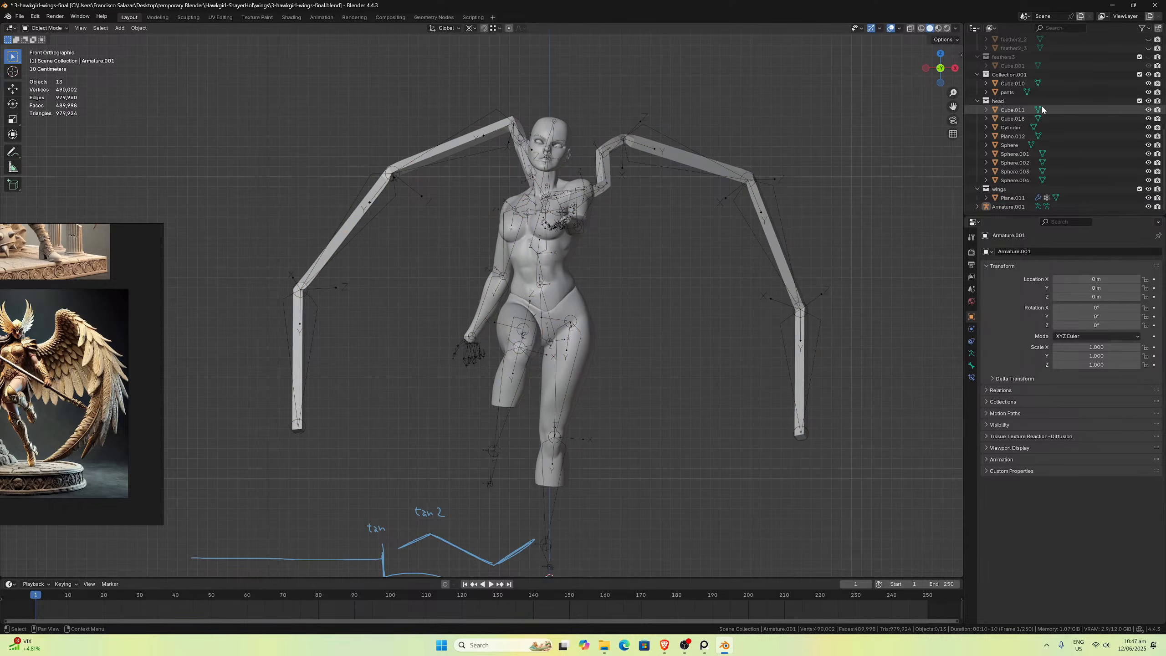
Step: Show the feathered wings object Cube and raise it about 4.07 m along Z to the figure's upper back
scroll(1041, 110, up, 10)
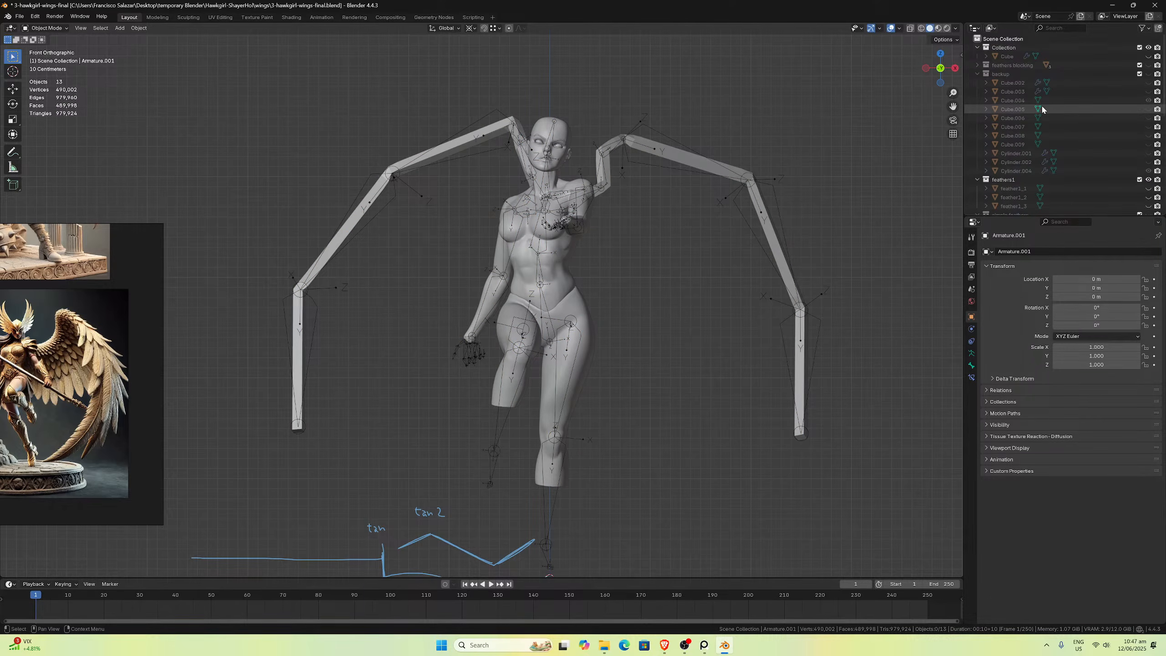
click(1148, 56)
scroll(680, 328, down, 3)
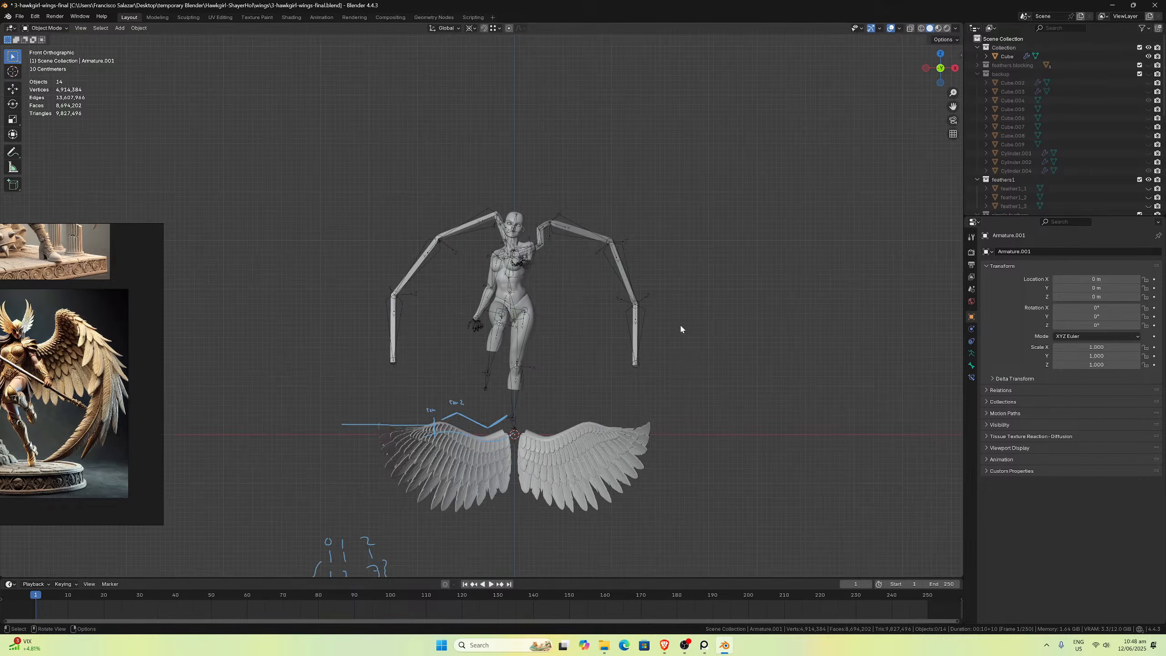
click(518, 433)
scroll(518, 433, up, 1)
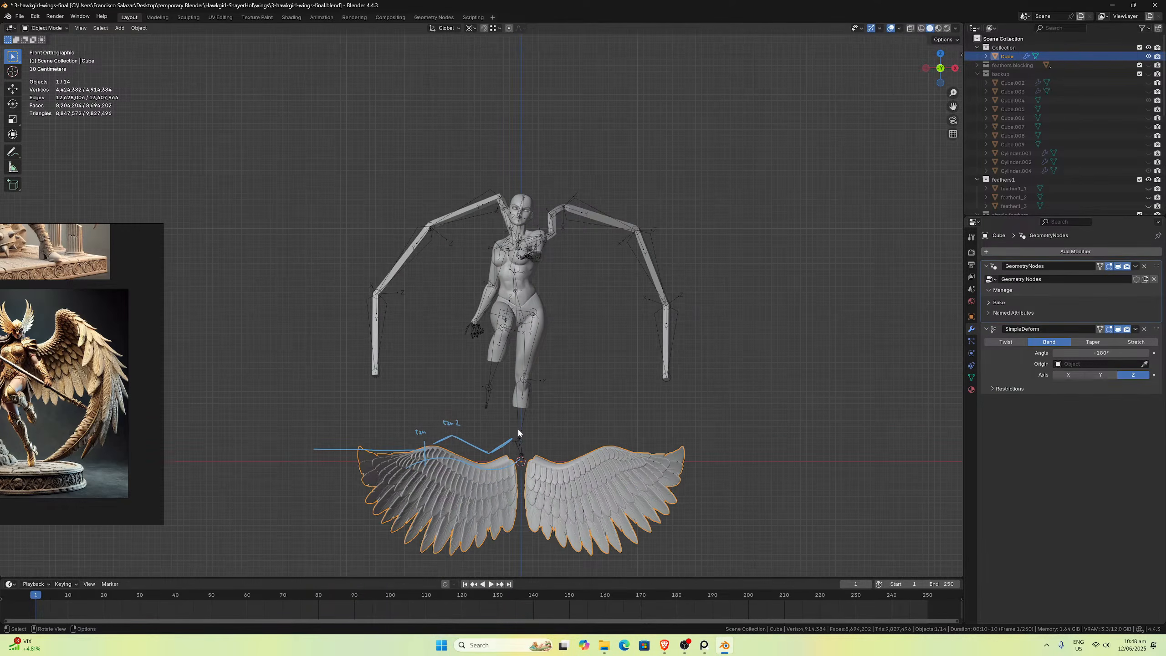
key(g)
key(z)
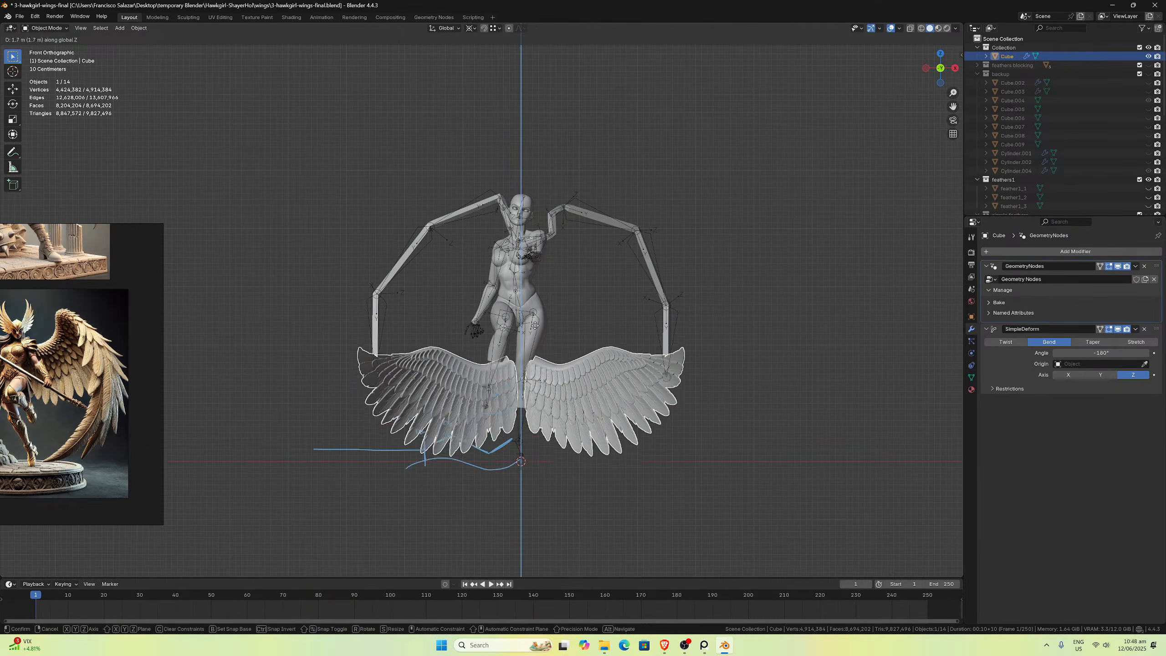
click(549, 193)
Step: Move the feathered wings backward along Y in the top view so their roots sit behind the figure's shoulders
scroll(548, 189, up, 4)
middle_drag(548, 189, 502, 231)
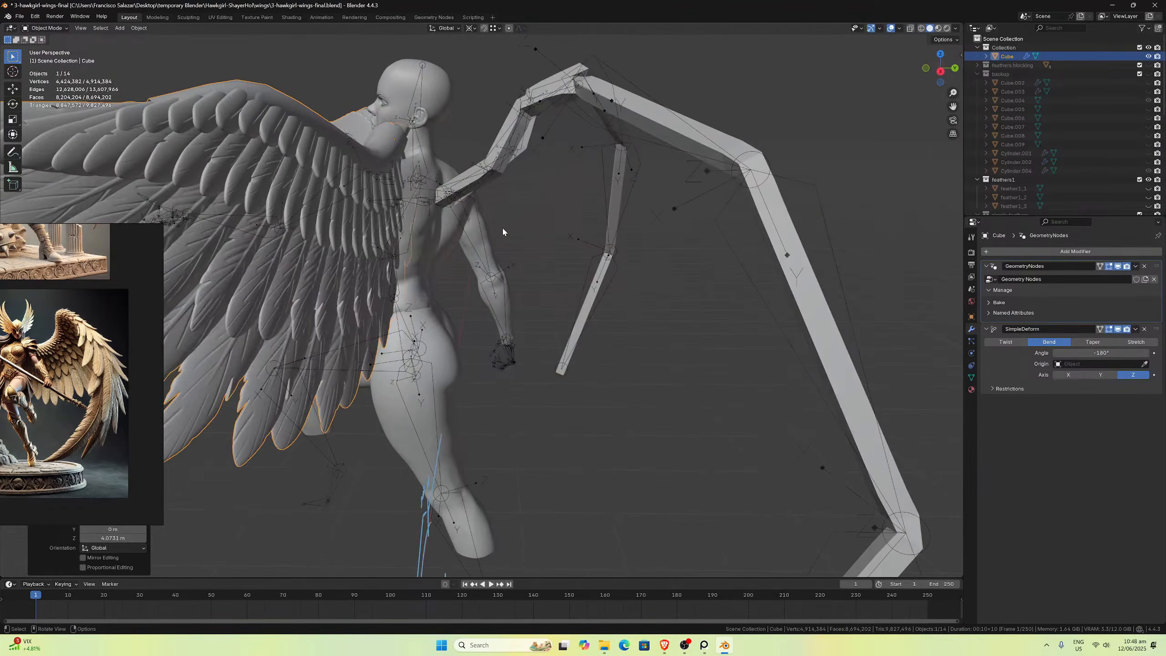
key(KP_7)
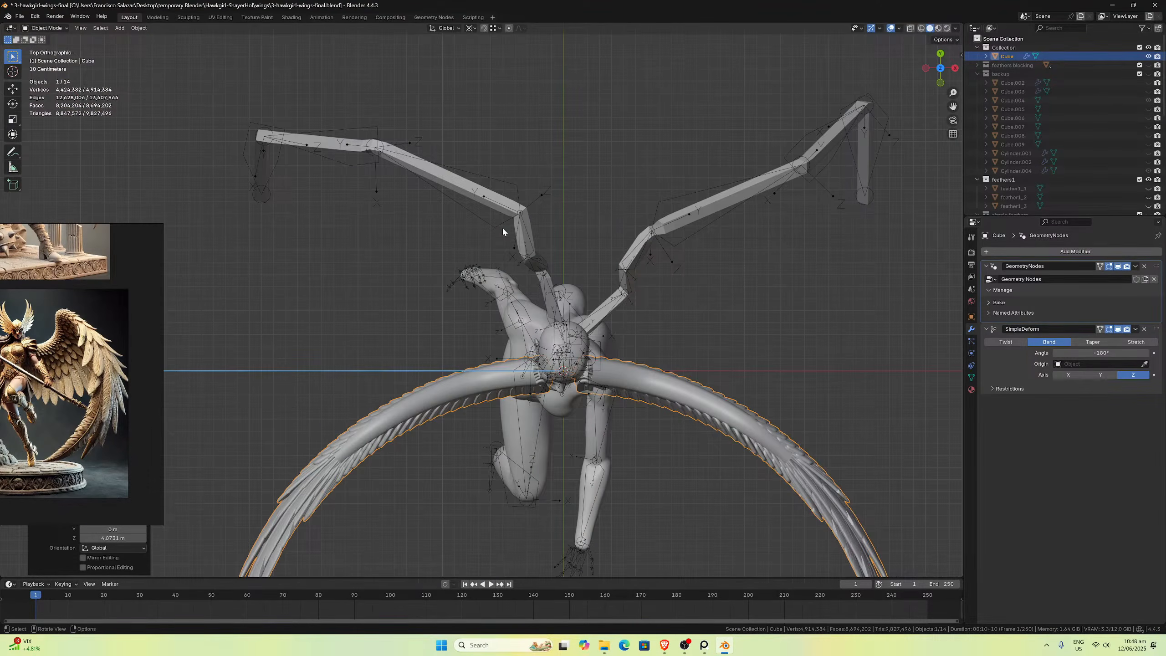
key(g)
key(y)
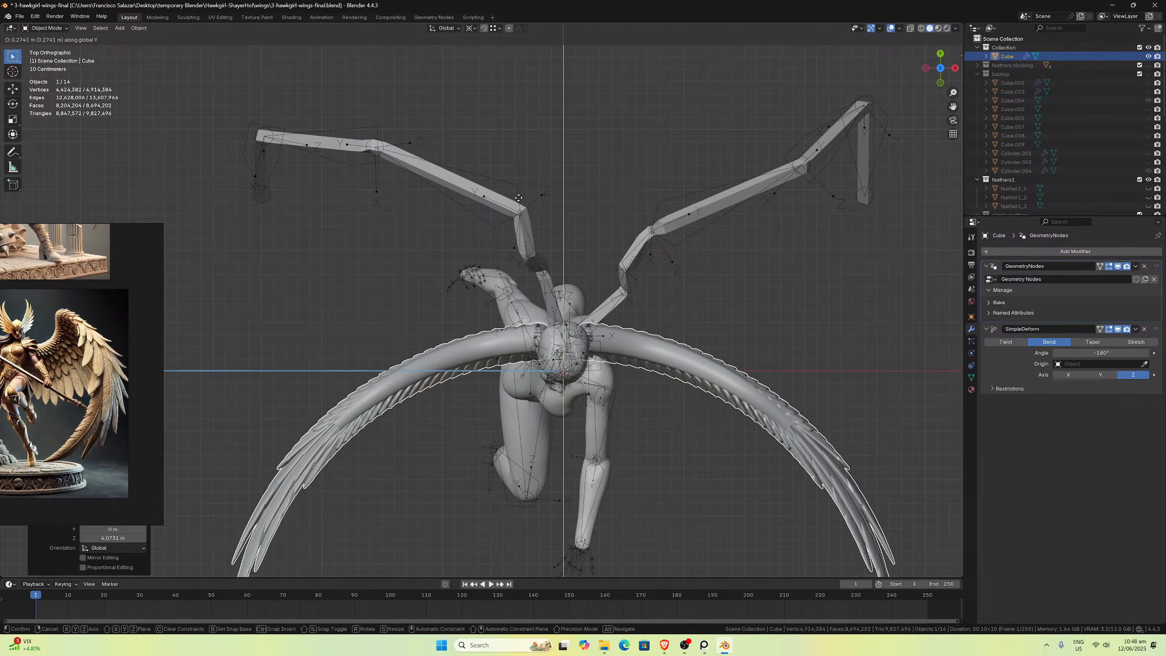
click(590, 279)
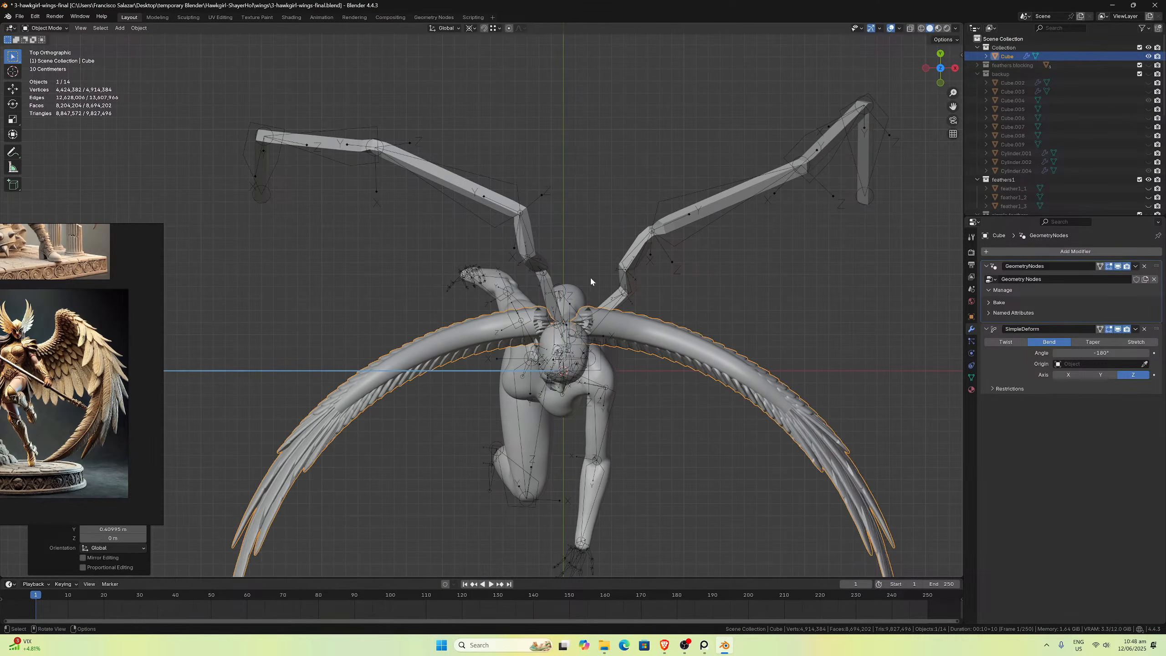
Step: Rotate the feathered wings about 30° in the top view to follow the twist of the figure's torso
key(r)
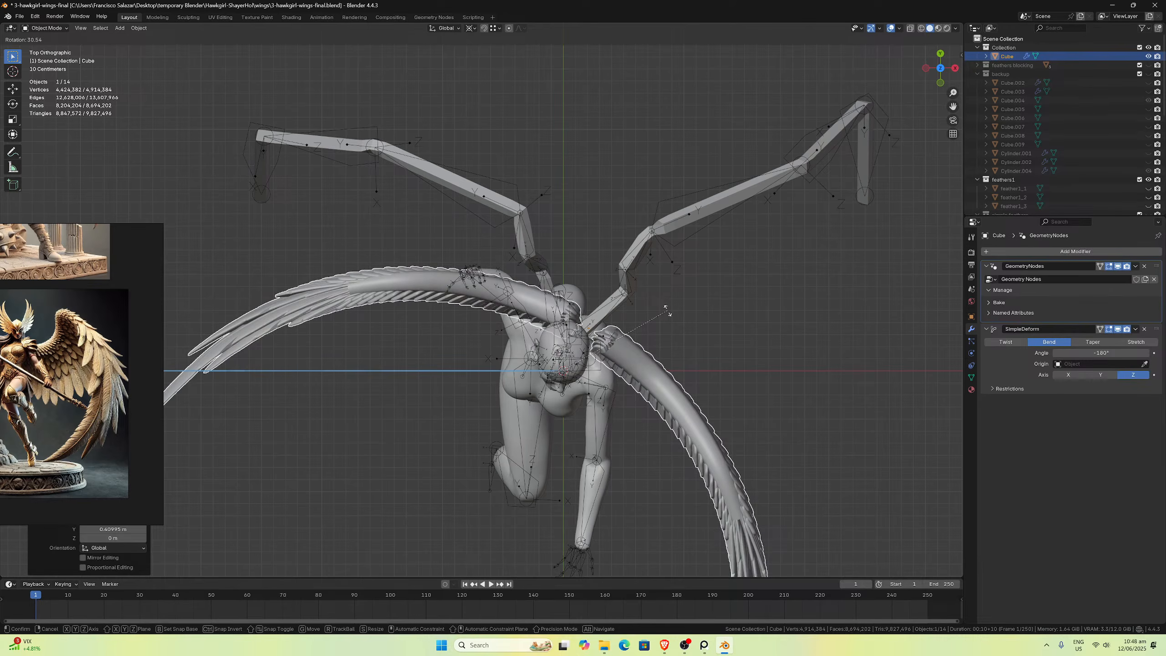
click(664, 307)
middle_drag(665, 308, 482, 238)
key(ctrl+KP_1)
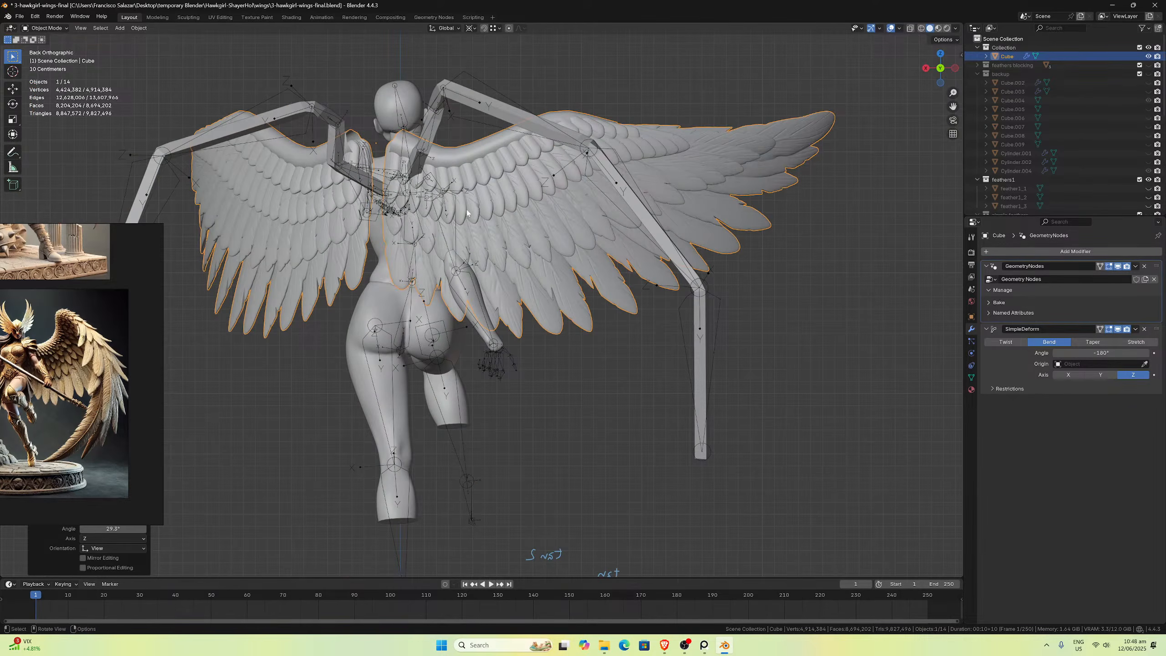
Step: Lower the feathered wings along Z and shift them along global X toward the roots of the wing frames
key(g)
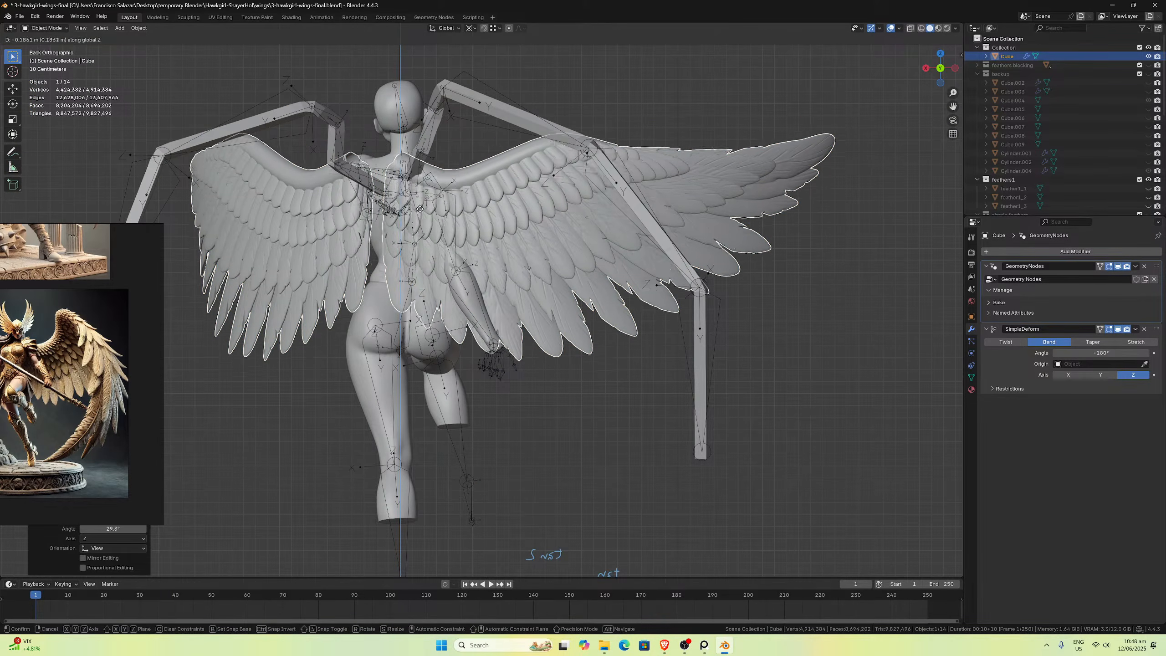
click(424, 227)
middle_drag(424, 227, 466, 228)
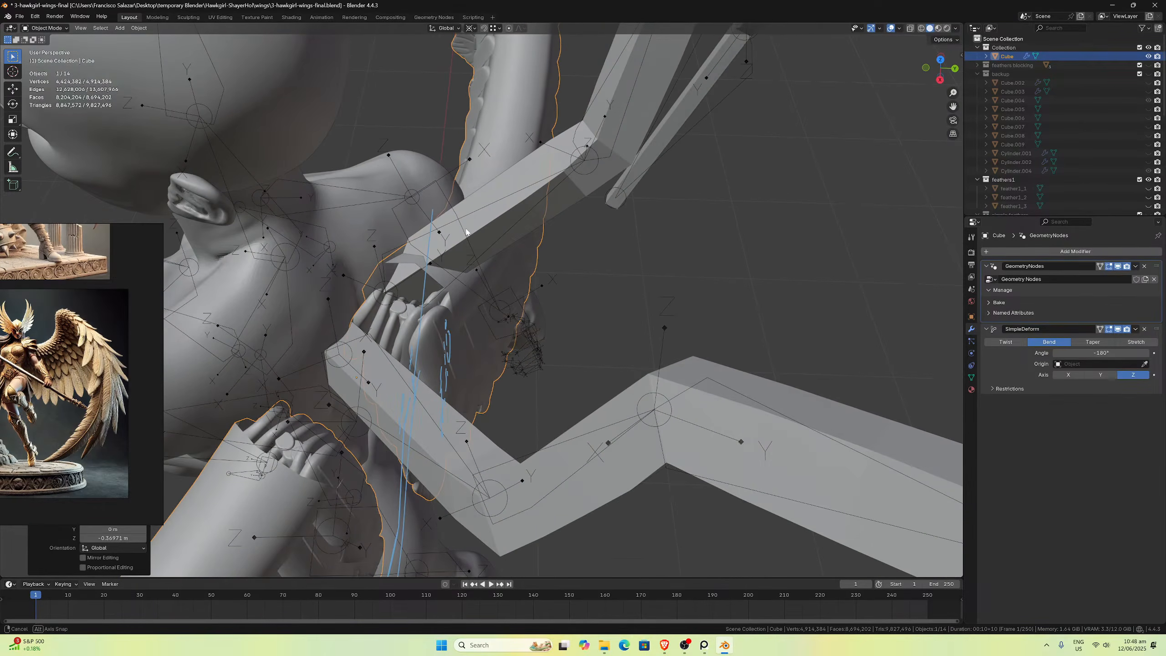
key(g)
key(x)
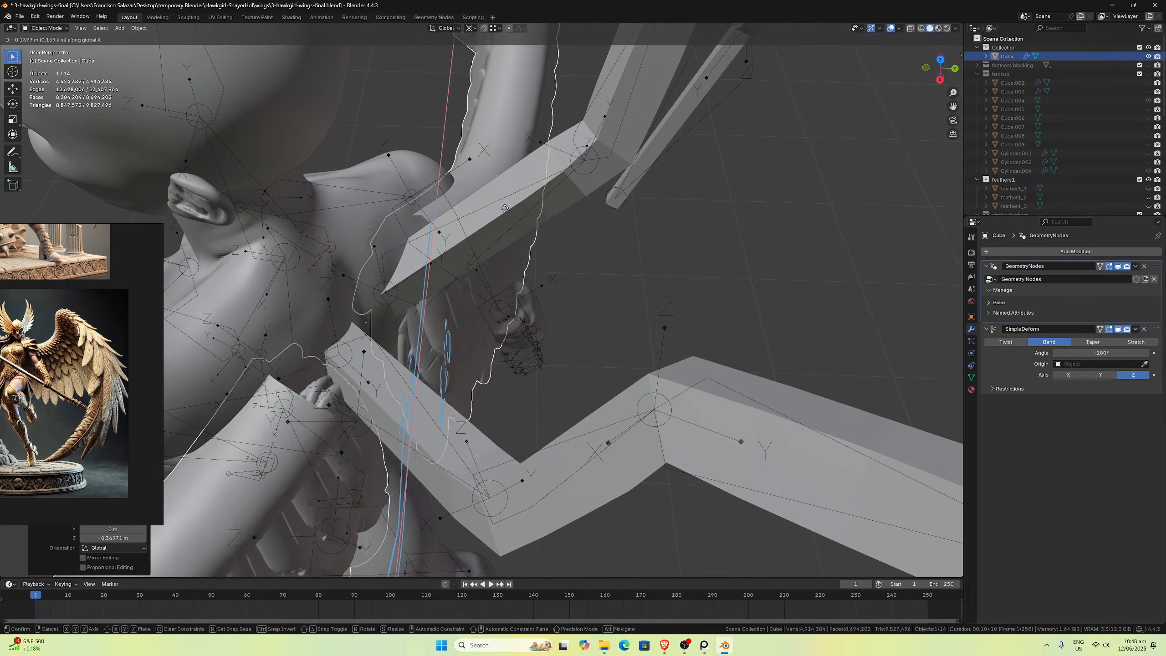
click(507, 210)
Step: Rotate the feathered wings about -13.8° around the global Z axis
key(r)
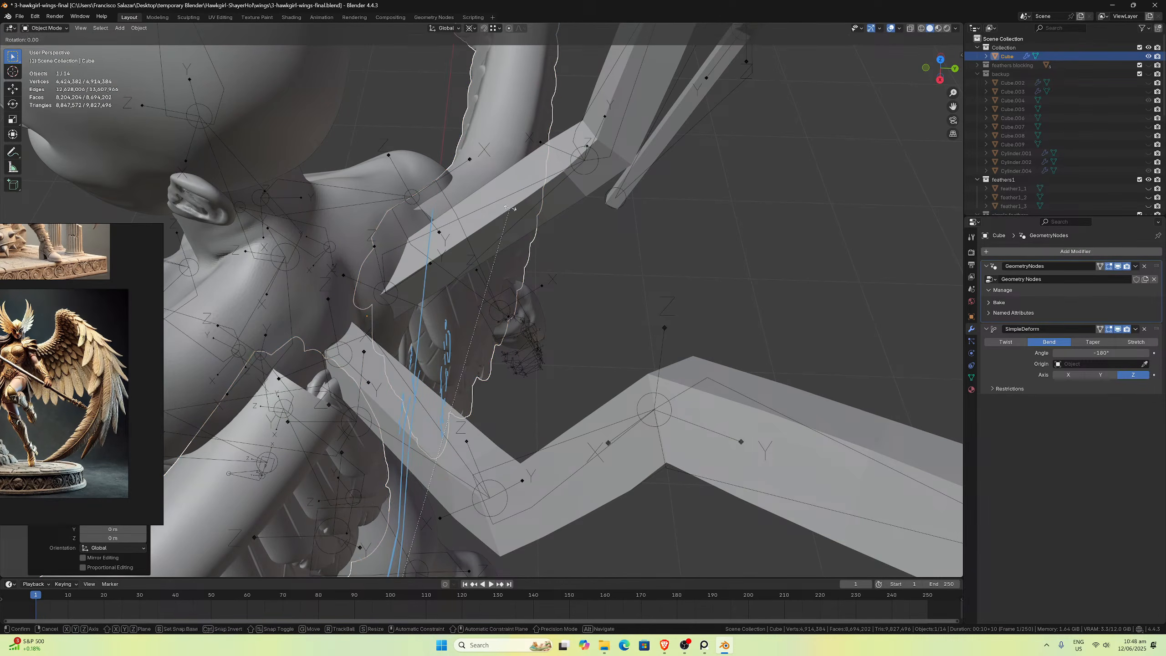
key(z)
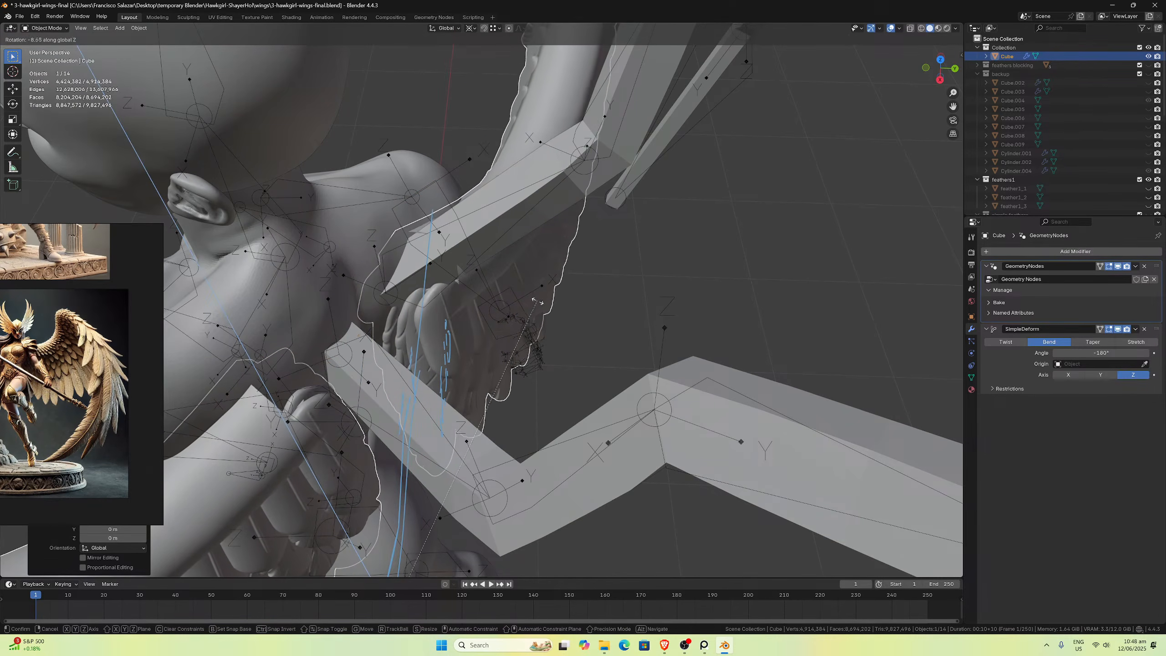
click(541, 346)
middle_drag(541, 347, 453, 248)
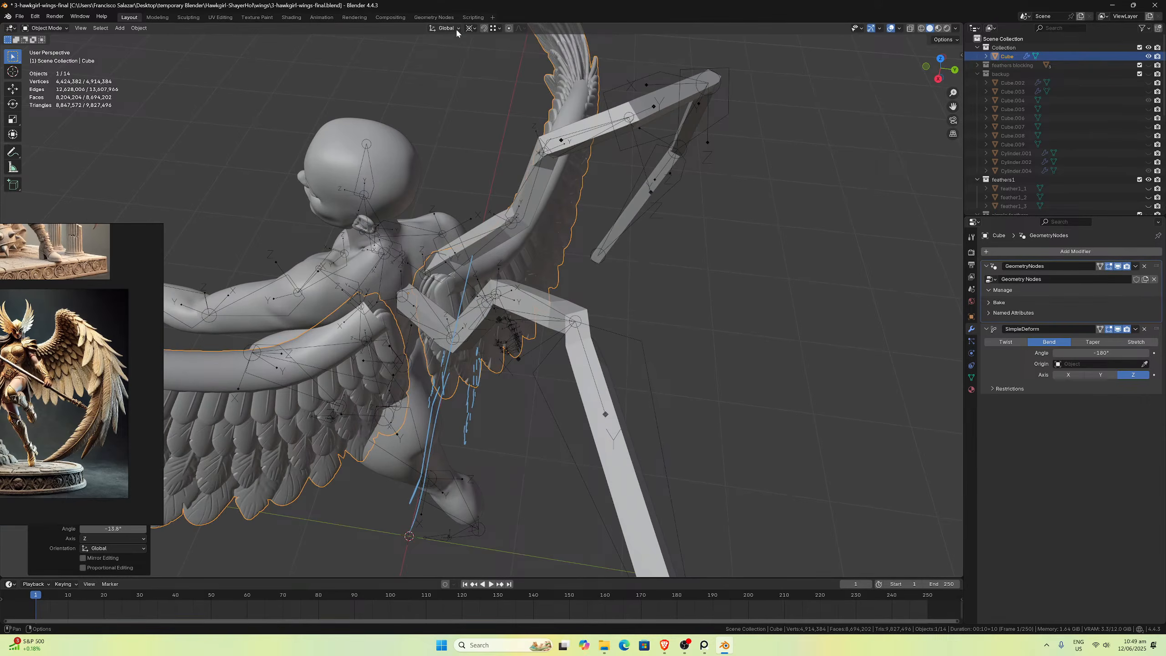
Step: Set the transform pivot point to Median Point and the transform orientation to Local
click(469, 29)
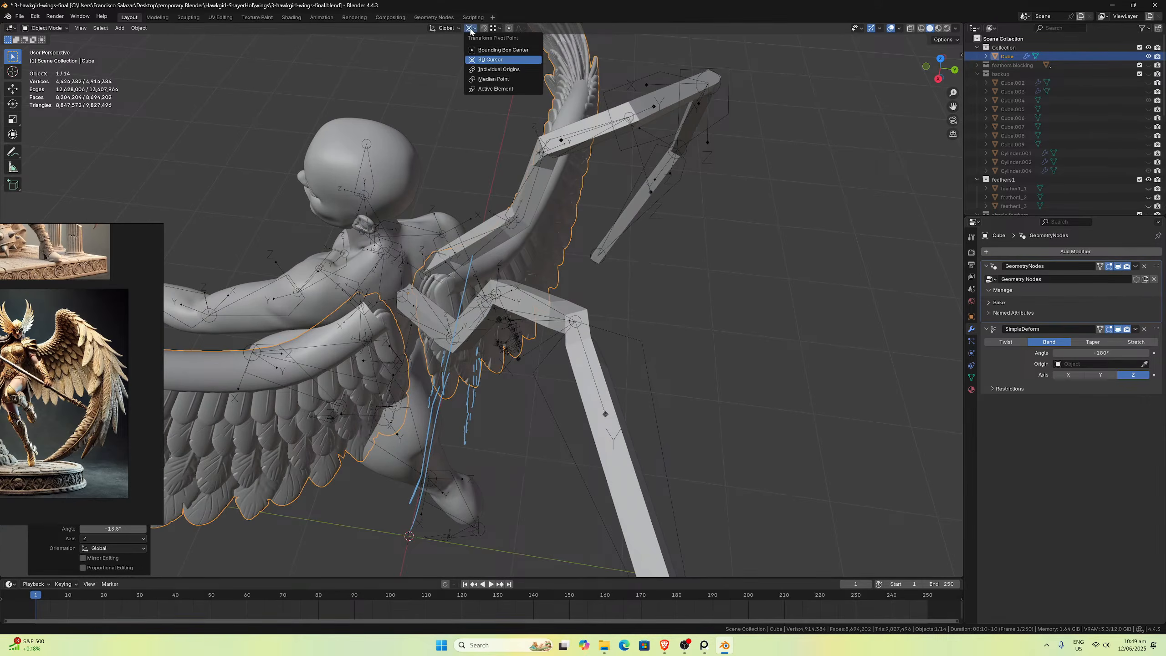
click(486, 80)
middle_drag(444, 195, 413, 96)
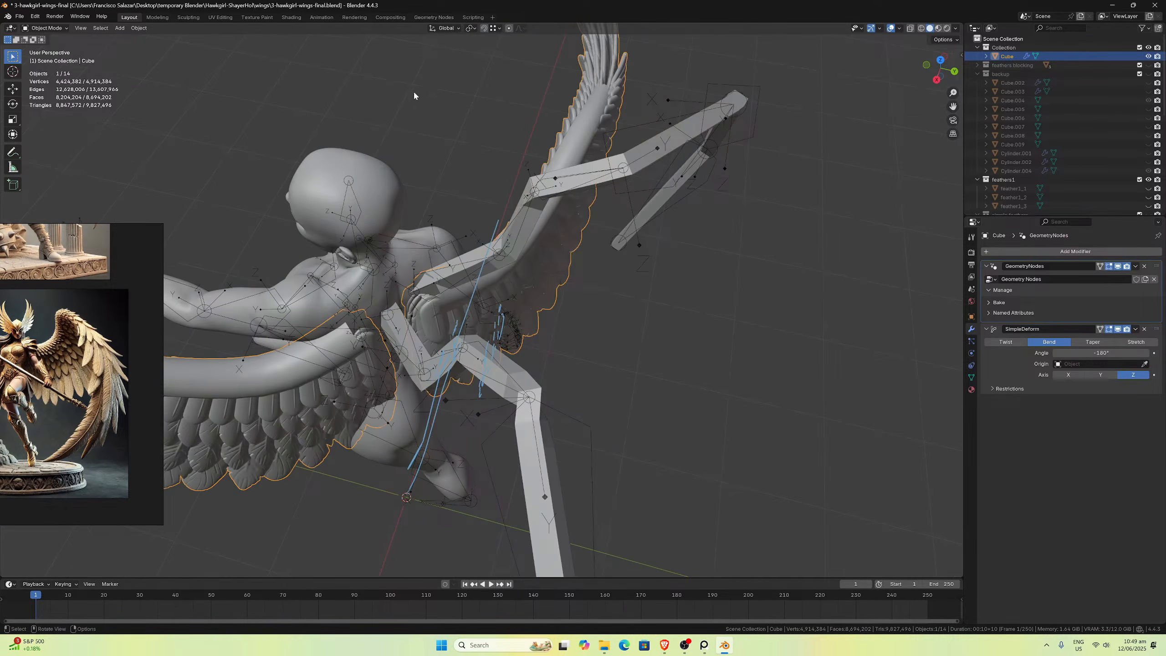
click(445, 28)
click(442, 59)
Step: Shift the feathered wings slightly along their local X axis in two moves to center them on the figure's back
middle_drag(427, 311, 433, 315)
key(g)
key(x)
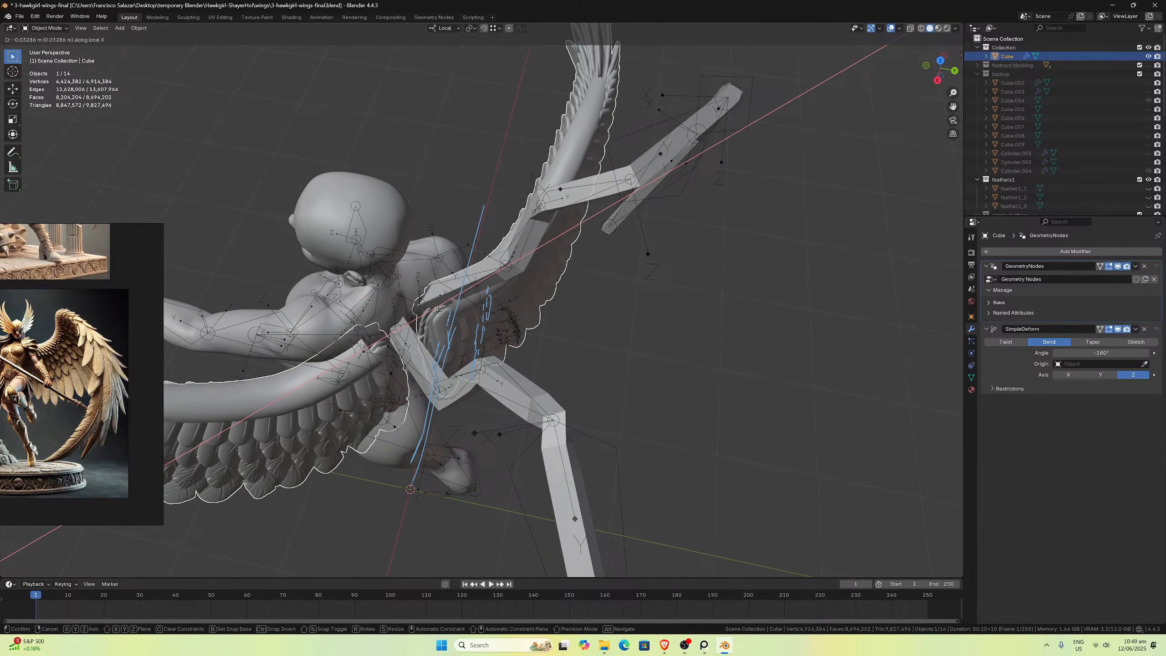
click(426, 290)
middle_drag(426, 291, 380, 235)
key(g)
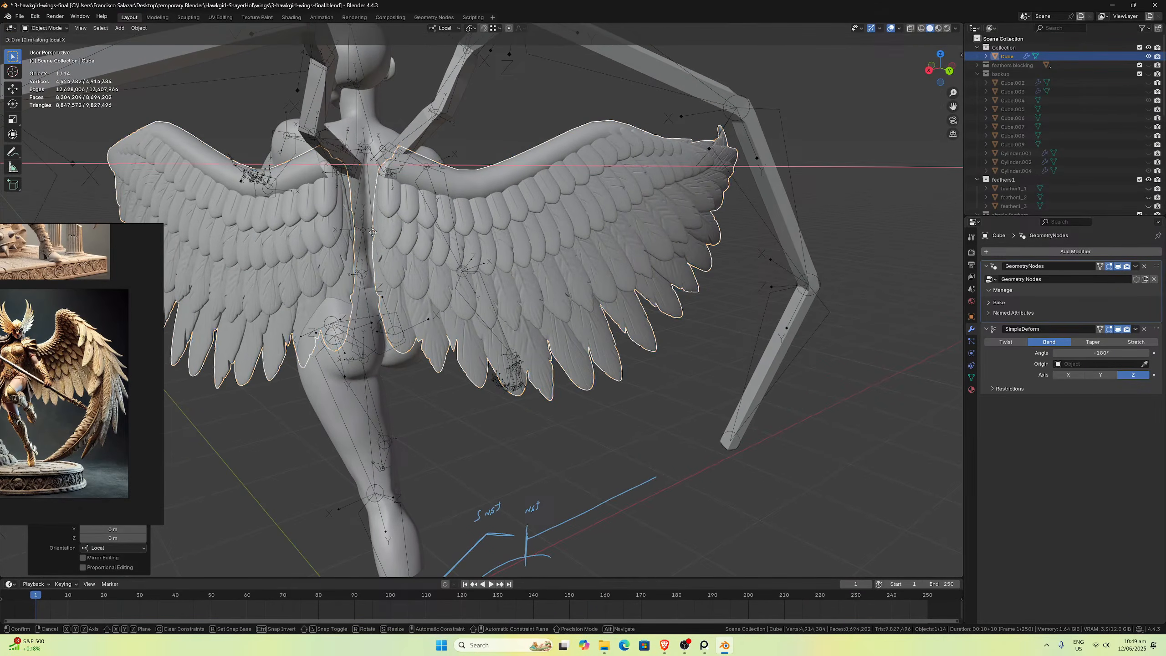
key(x)
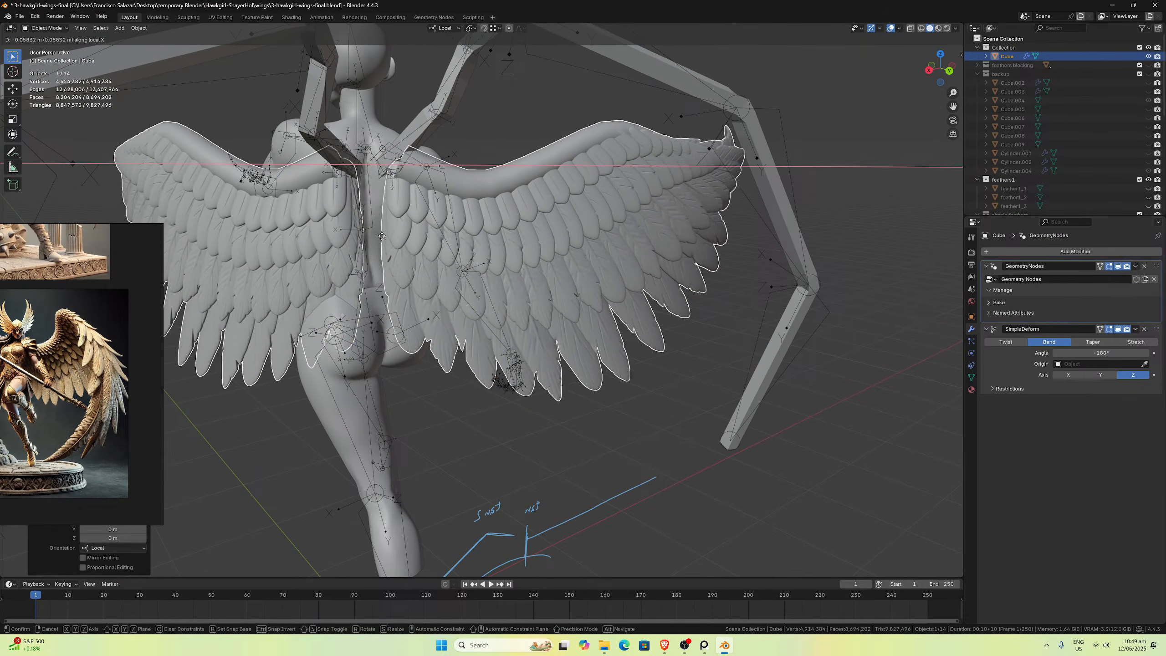
click(382, 235)
Step: Examine from the front, back and above how the feathered wings sit on the body compared with the wing frames
scroll(382, 235, up, 2)
middle_drag(381, 235, 629, 270)
key(KP_1)
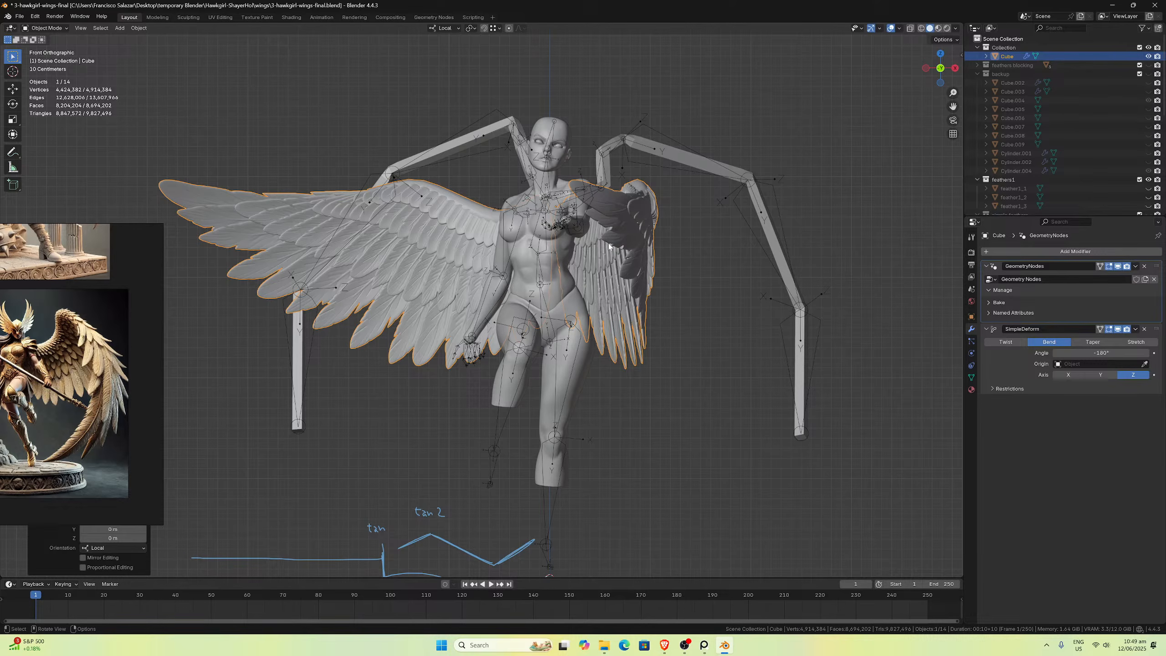
middle_drag(629, 228, 465, 229)
scroll(465, 229, up, 3)
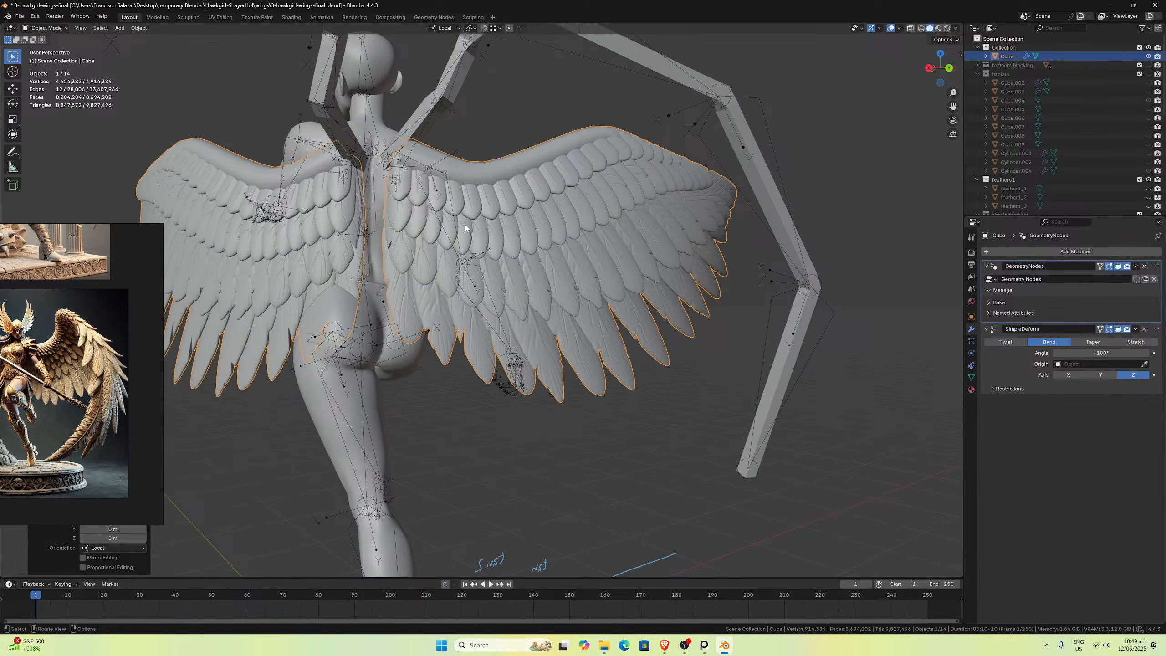
scroll(506, 265, down, 3)
mouse_move(507, 265)
middle_down()
mouse_move(439, 254)
mouse_move(568, 248)
mouse_move(471, 258)
mouse_move(512, 261)
mouse_move(550, 295)
mouse_move(513, 280)
middle_up()
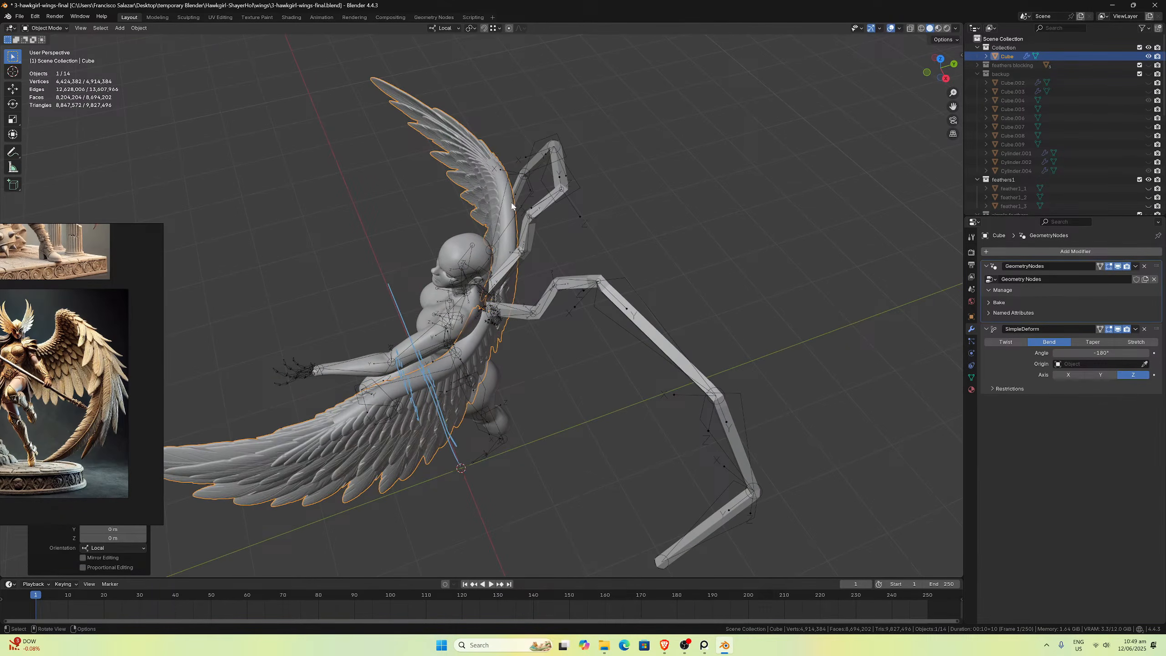
Step: Try a bend angle of -90° in the wings' SimpleDeform modifier and undo the change
key(KP_7)
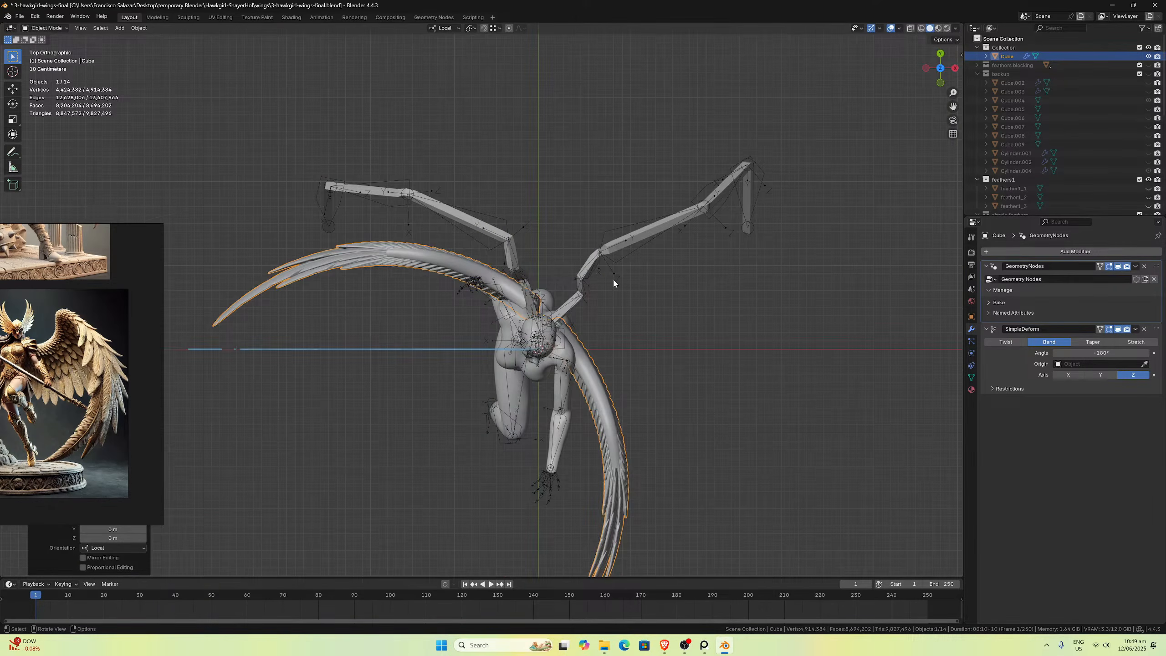
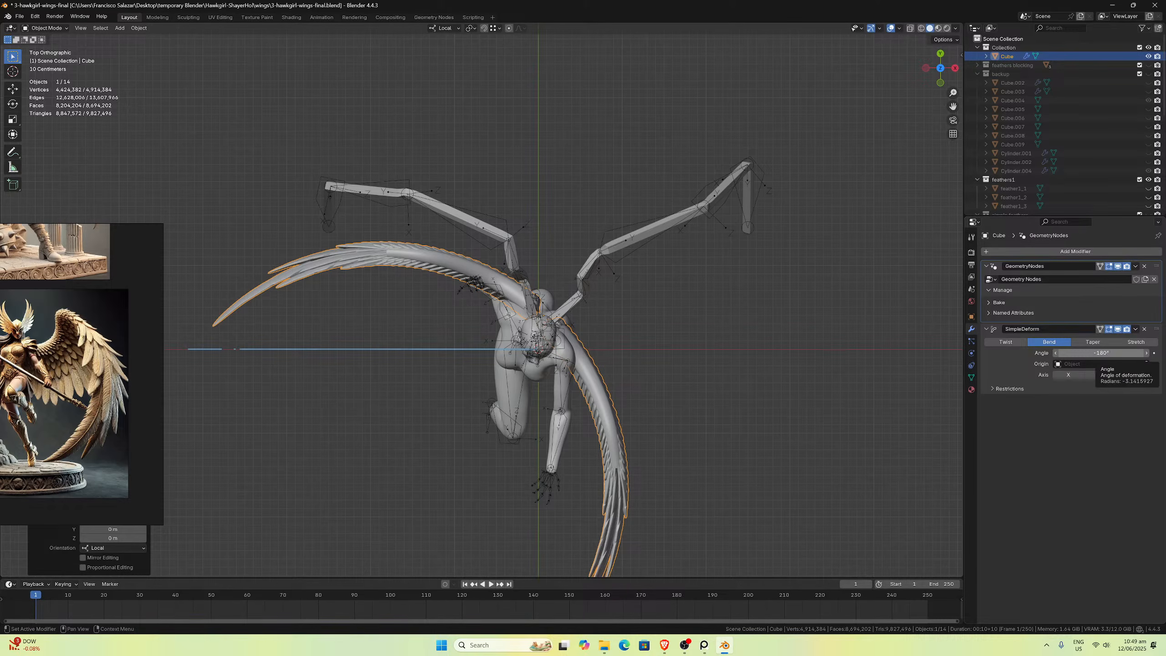
click(1102, 353)
click(1065, 353)
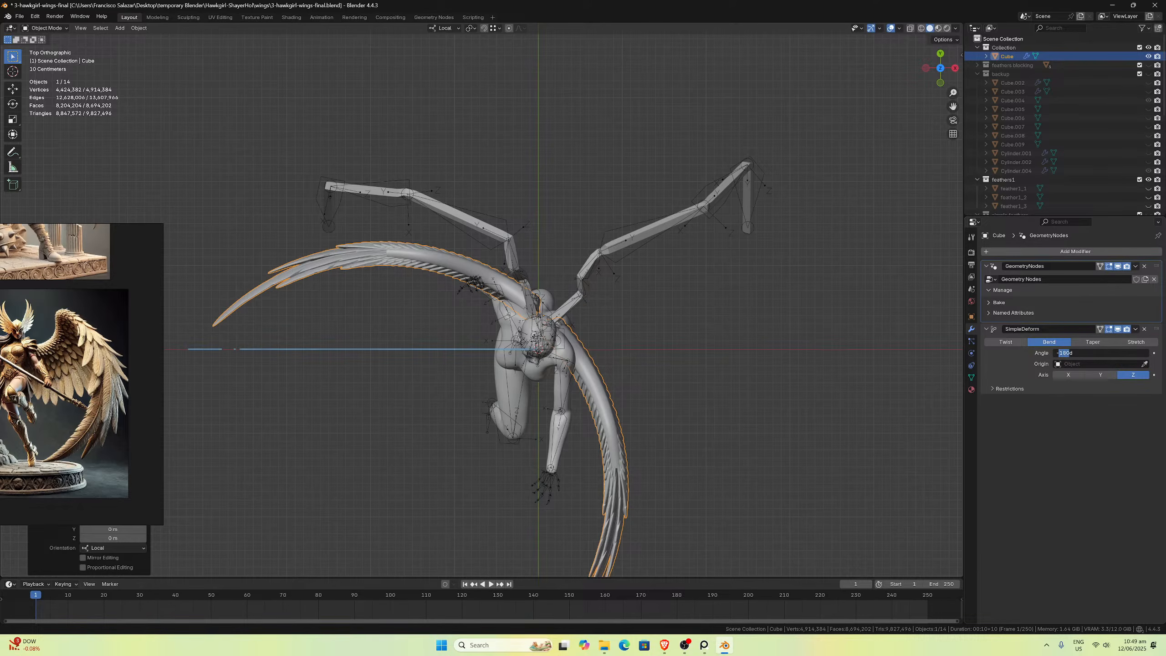
text(90)
key(Return)
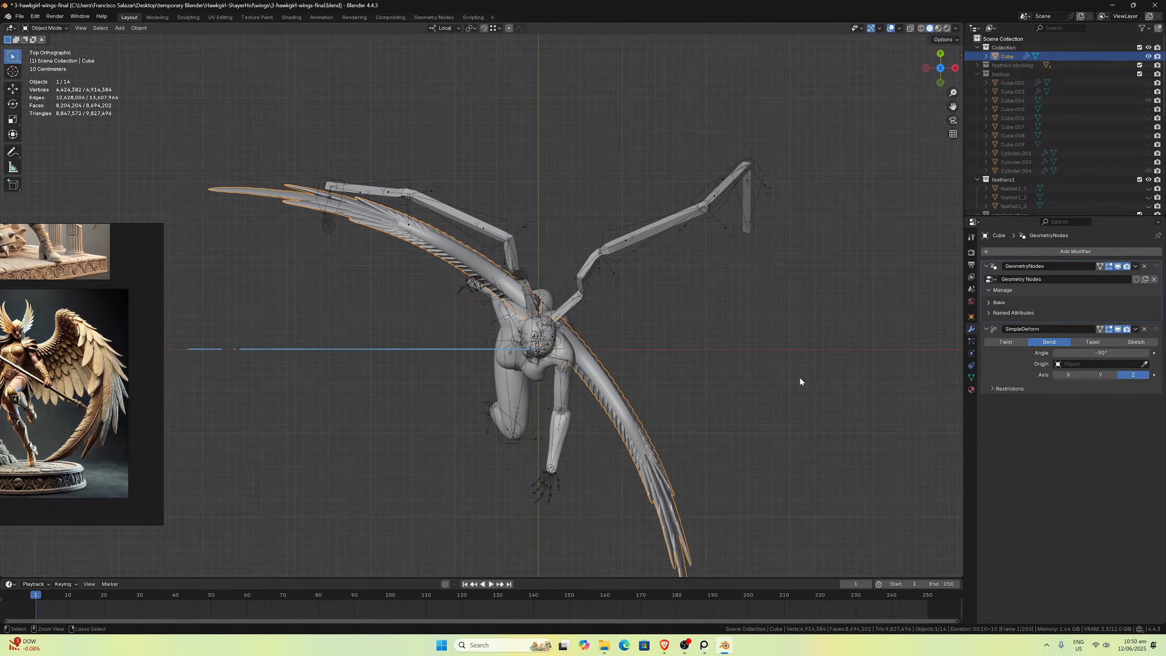
key(ctrl+z)
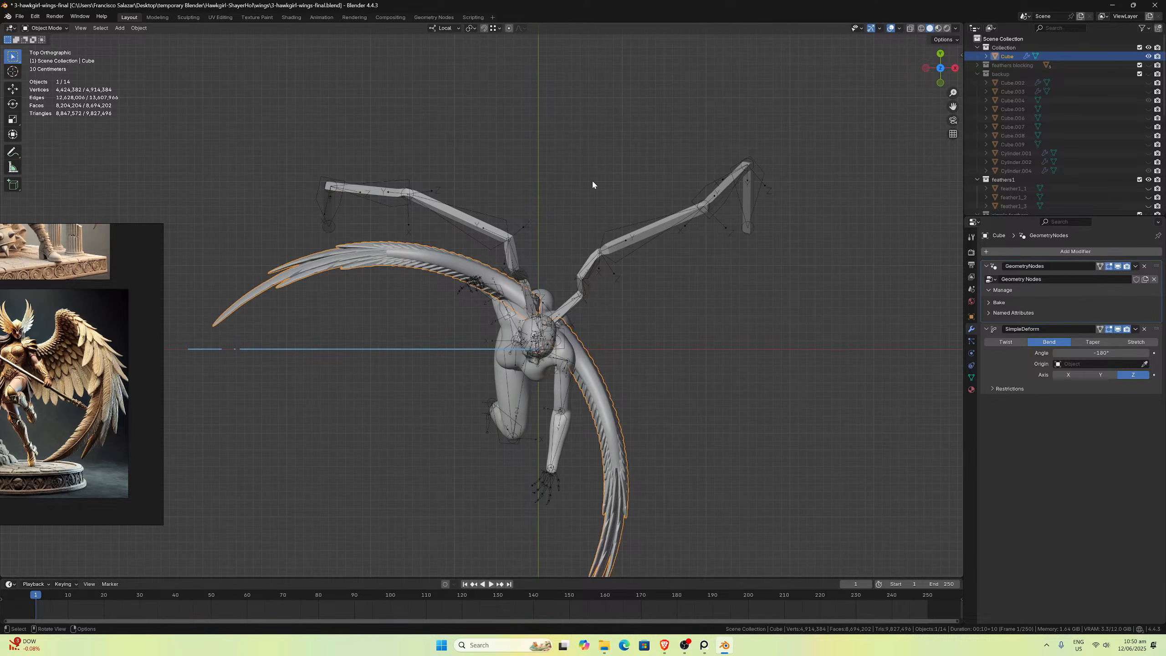
Step: Save the file from the front view and switch to the Geometry Nodes workspace
key(KP_1)
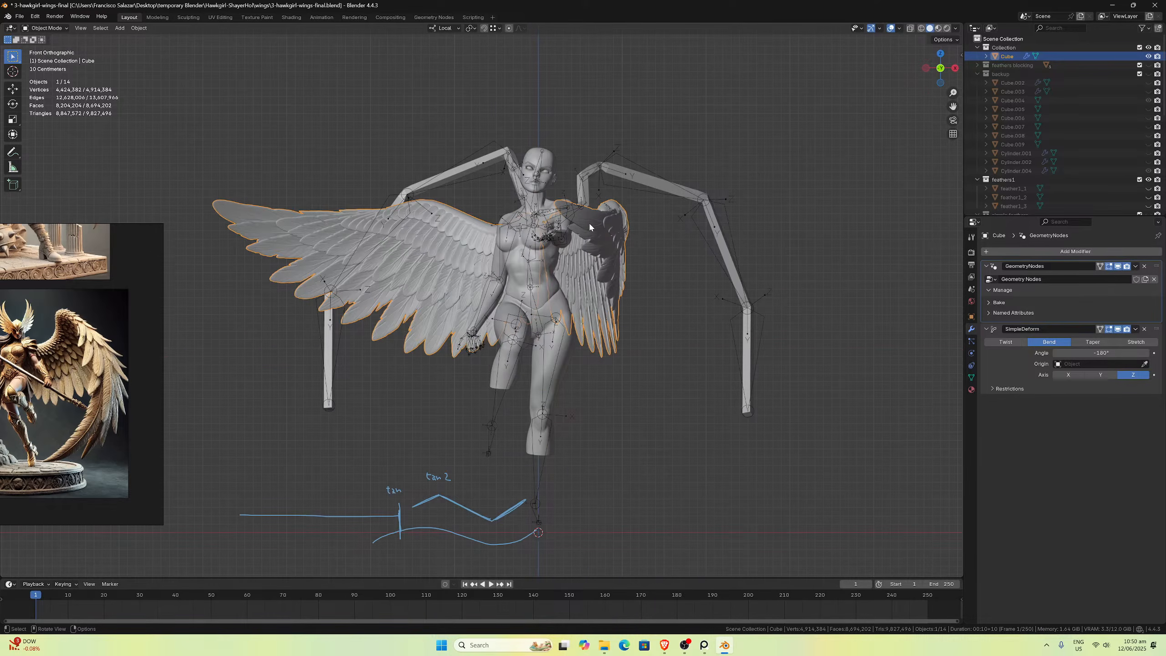
key(ctrl+s)
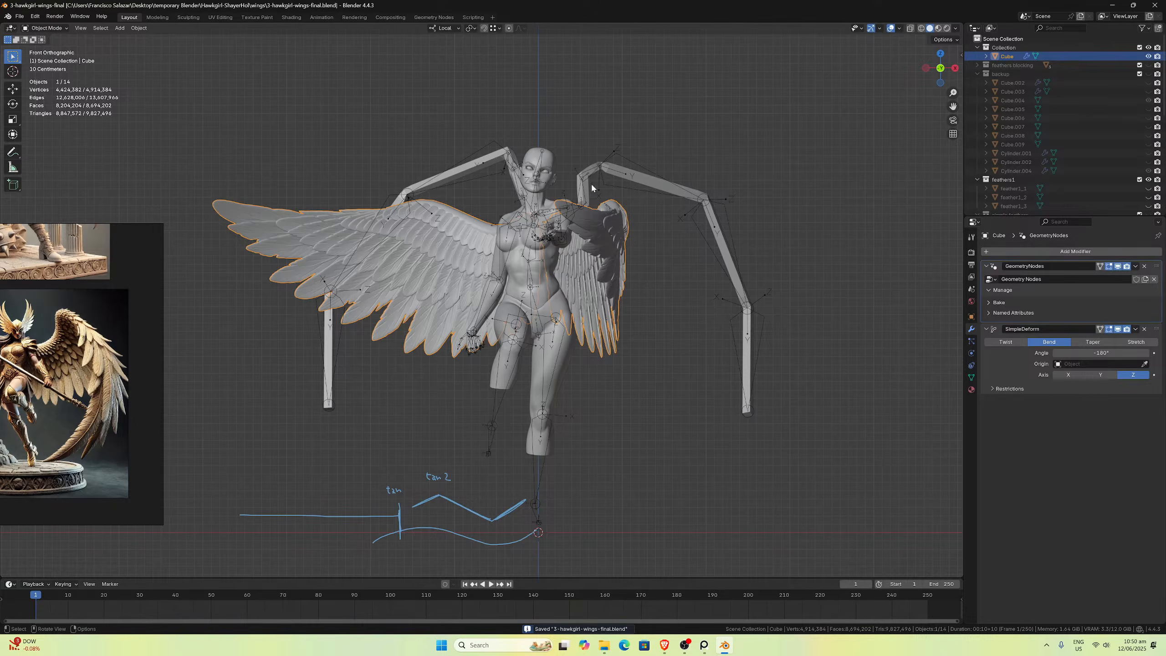
scroll(592, 187, up, 2)
middle_drag(574, 183, 476, 194)
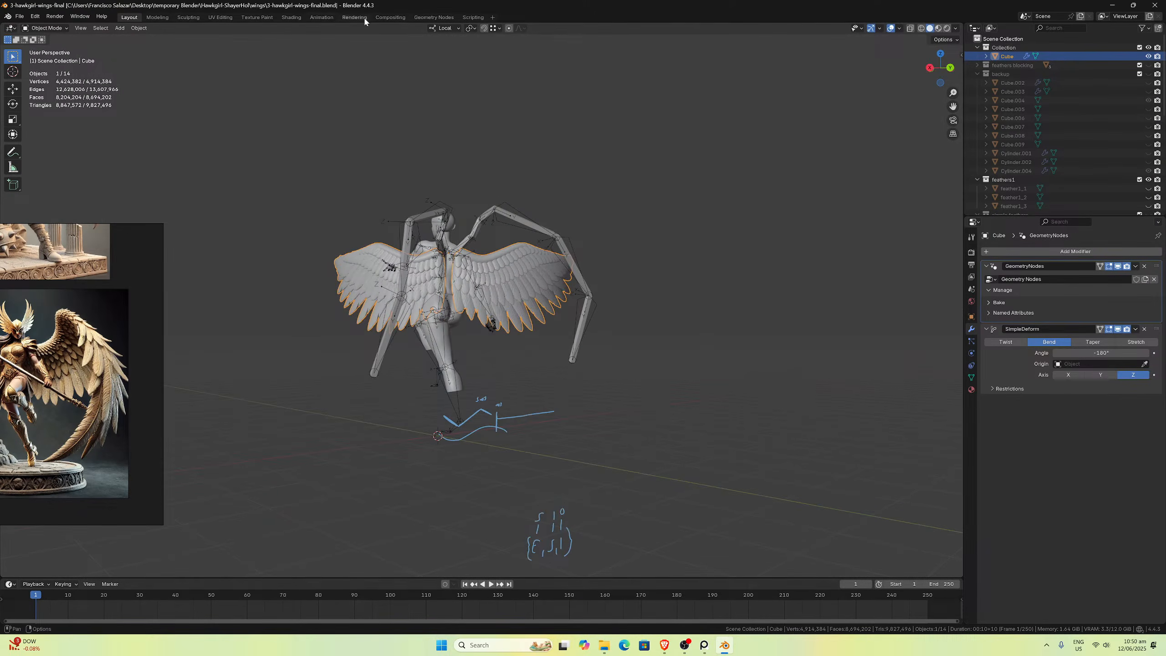
click(433, 16)
Step: Examine the wings from behind and the Transform Geometry nodes feeding the Join Geometry node at the end of the node tree
scroll(607, 141, down, 5)
mouse_move(607, 142)
middle_down()
mouse_move(680, 156)
mouse_move(601, 148)
middle_up()
scroll(602, 152, up, 6)
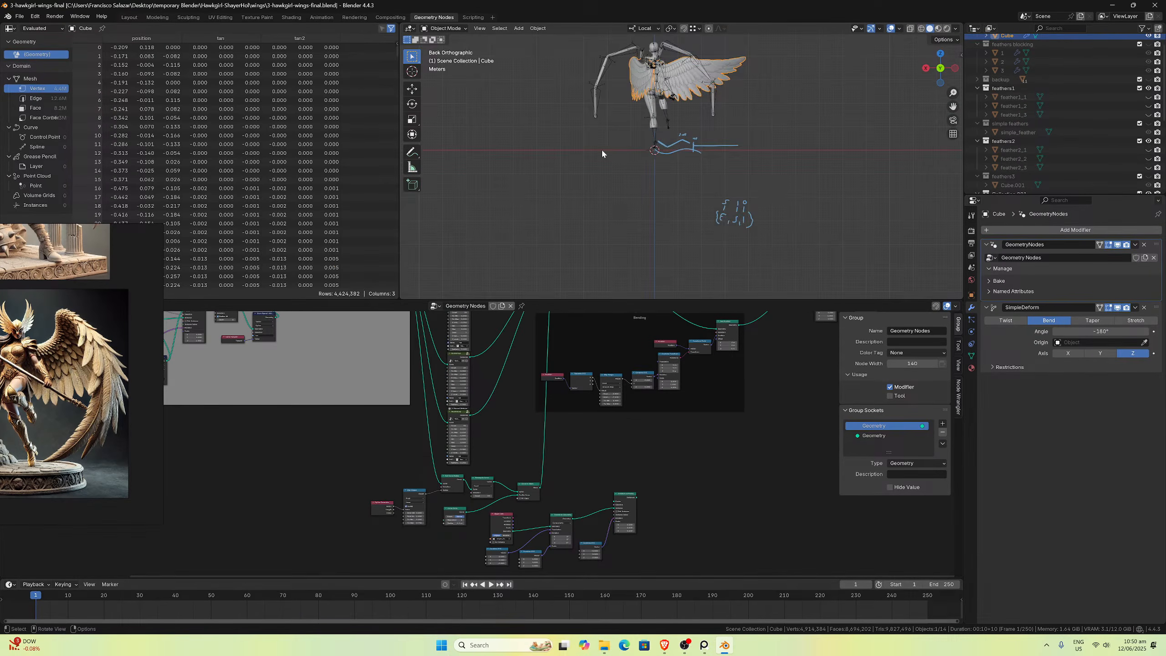
key(ctrl+KP_1)
scroll(734, 138, down, 5)
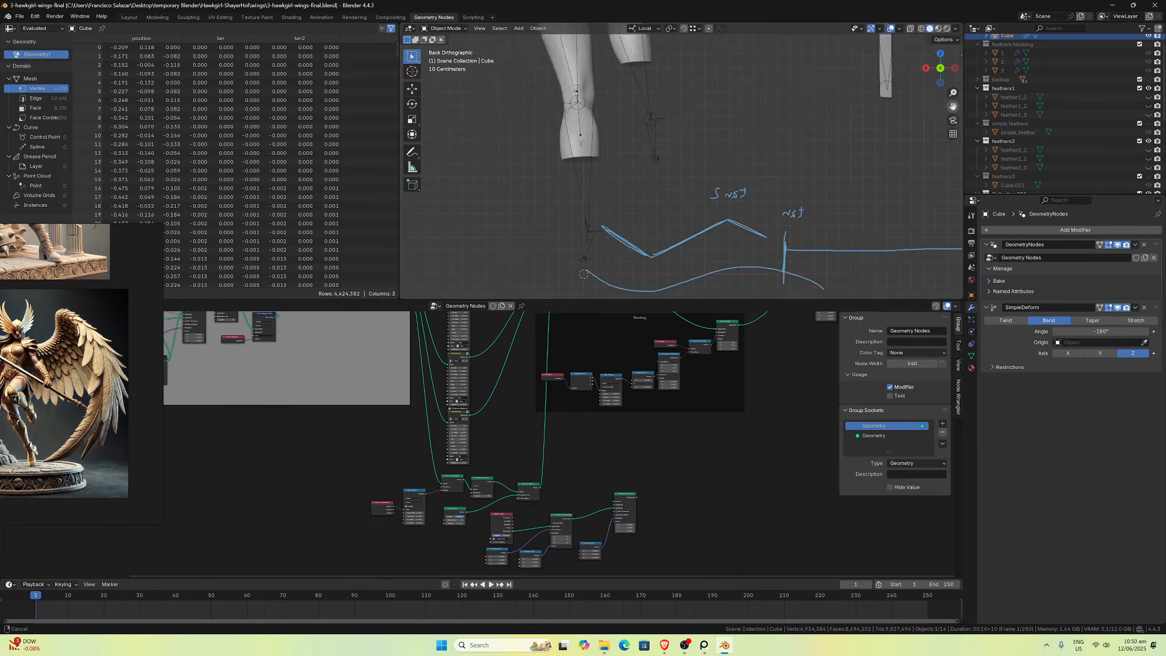
shift+middle_drag(735, 101, 771, 230)
scroll(774, 223, up, 4)
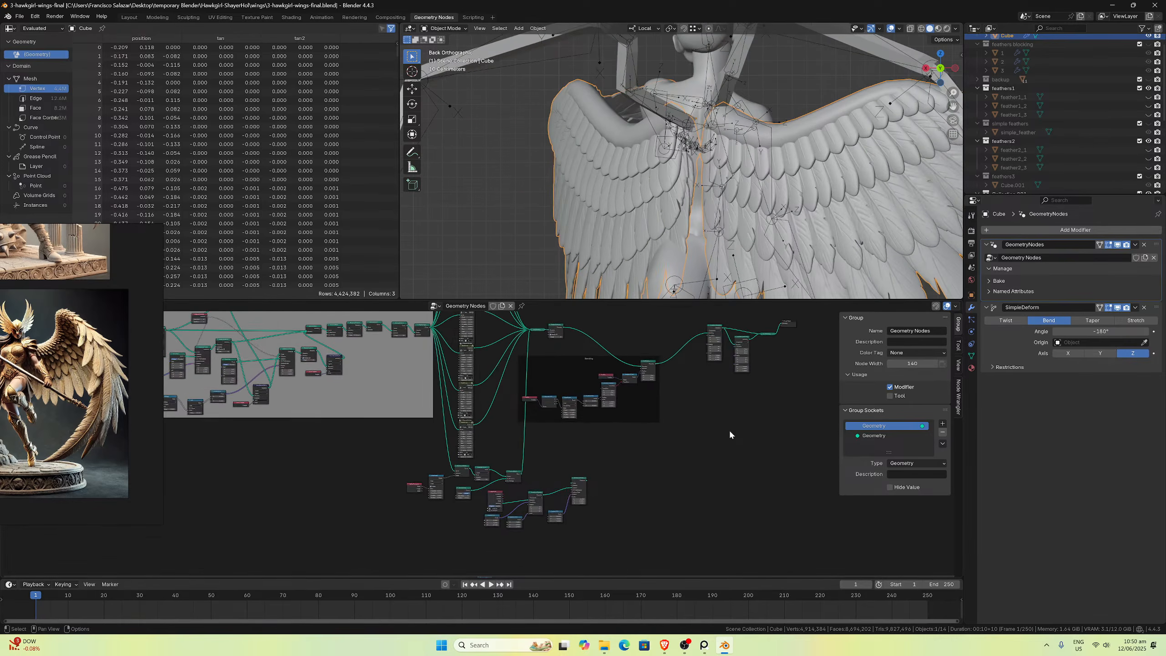
scroll(563, 493, up, 10)
middle_drag(563, 492, 534, 477)
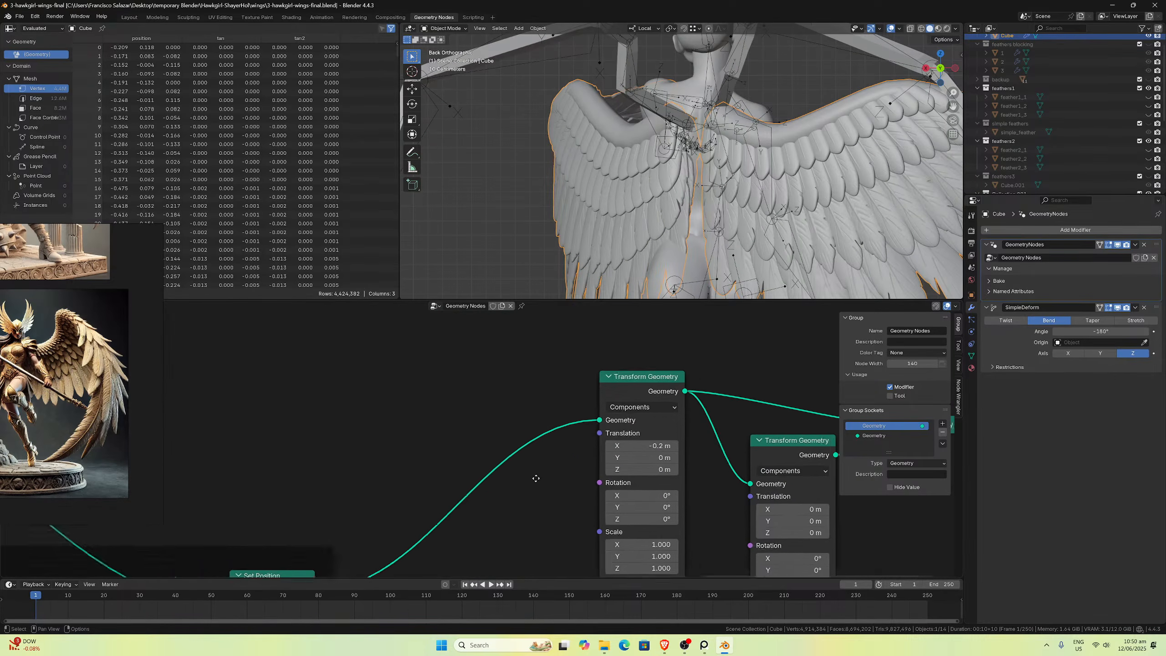
scroll(533, 476, down, 3)
scroll(569, 425, up, 3)
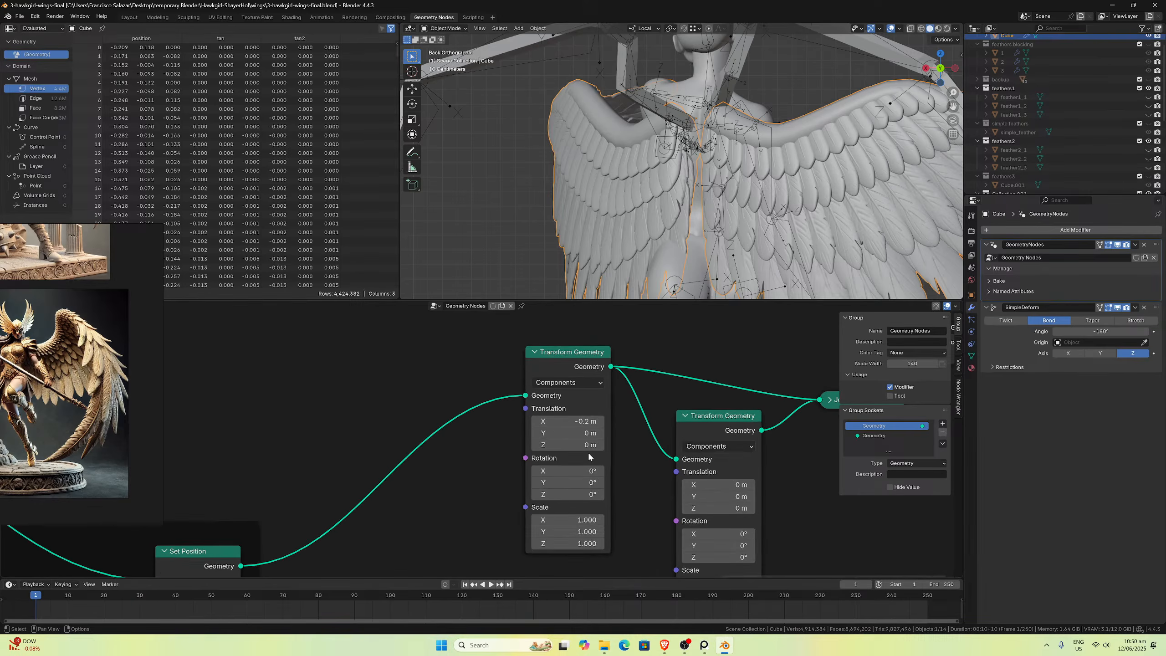
scroll(583, 452, up, 1)
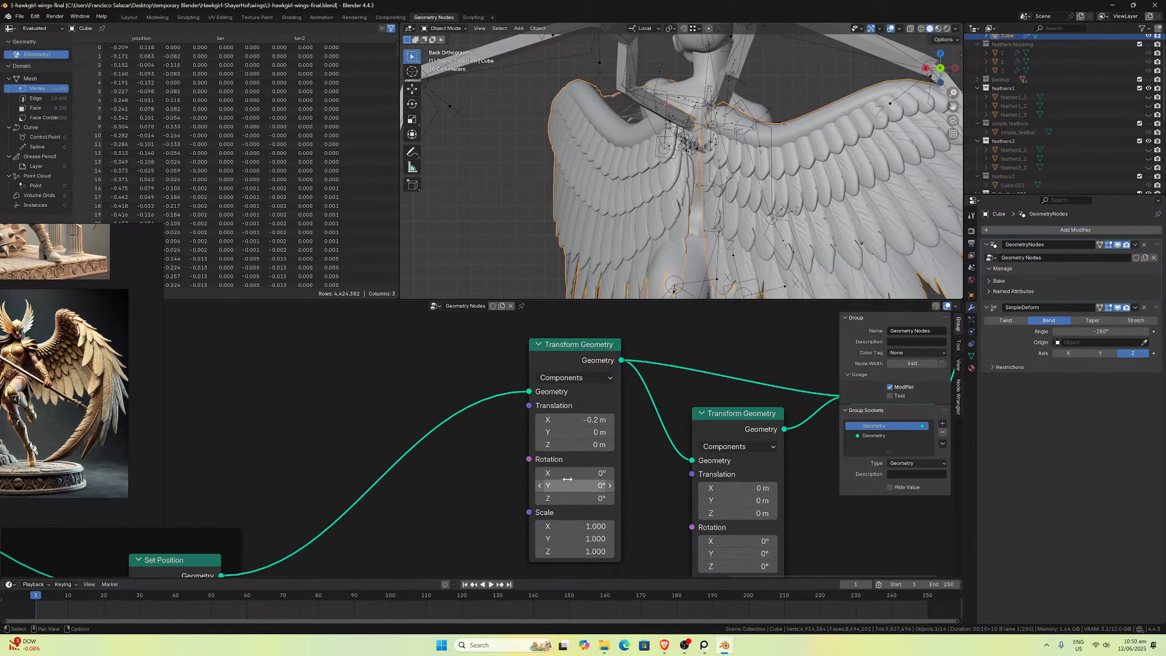
scroll(667, 468, down, 2)
scroll(669, 473, down, 2)
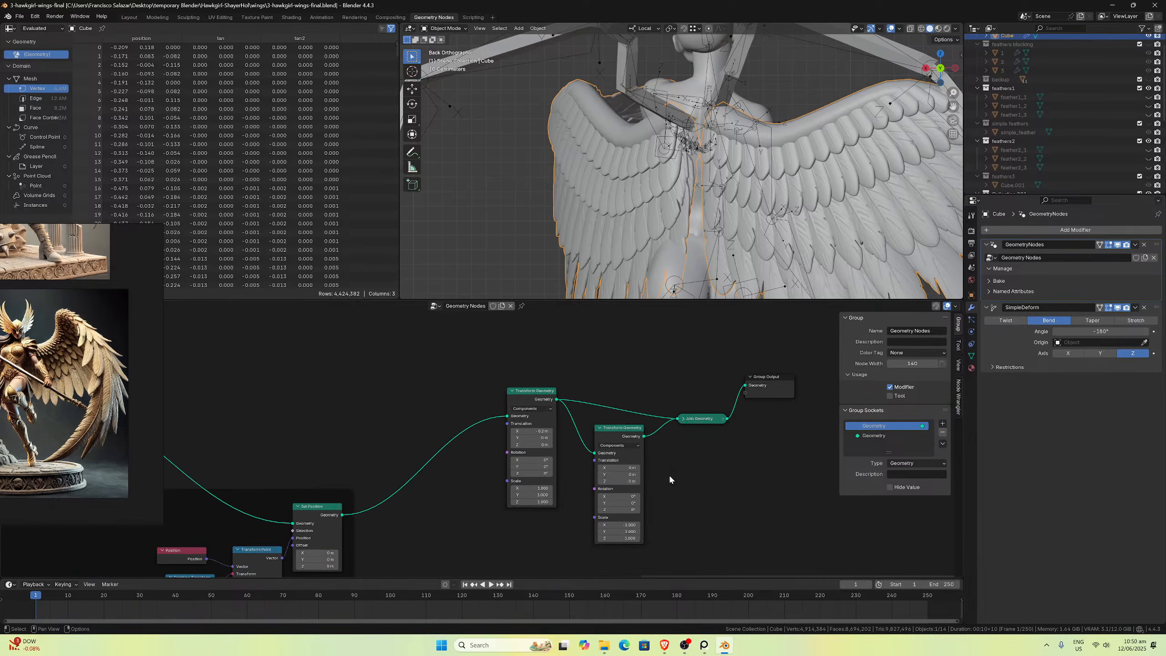
scroll(851, 156, up, 2)
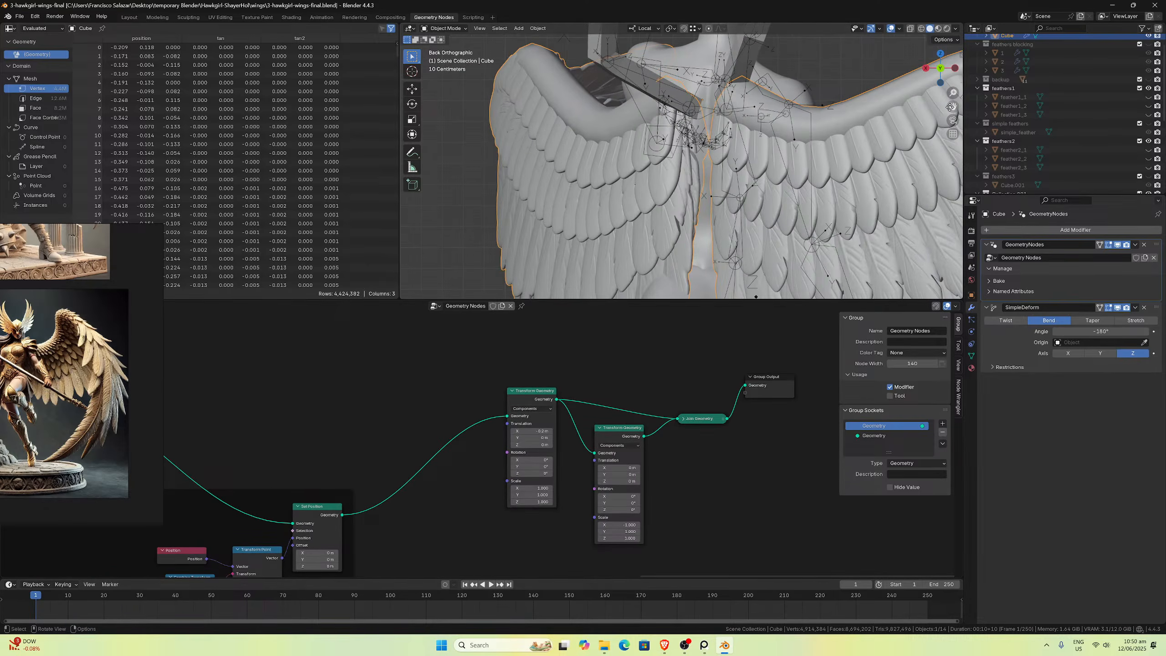
Step: Viewing the wings from above, set the first Transform Geometry node's Z rotation to -7.5°
middle_drag(951, 107, 741, 183)
key(KP_7)
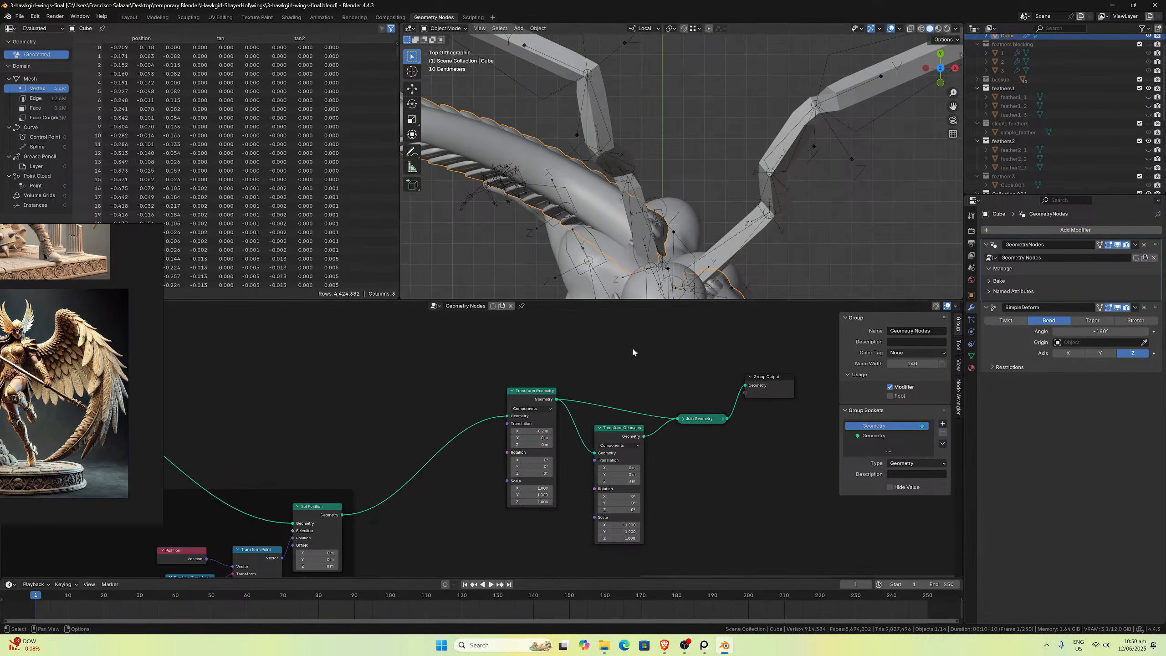
scroll(546, 448, up, 2)
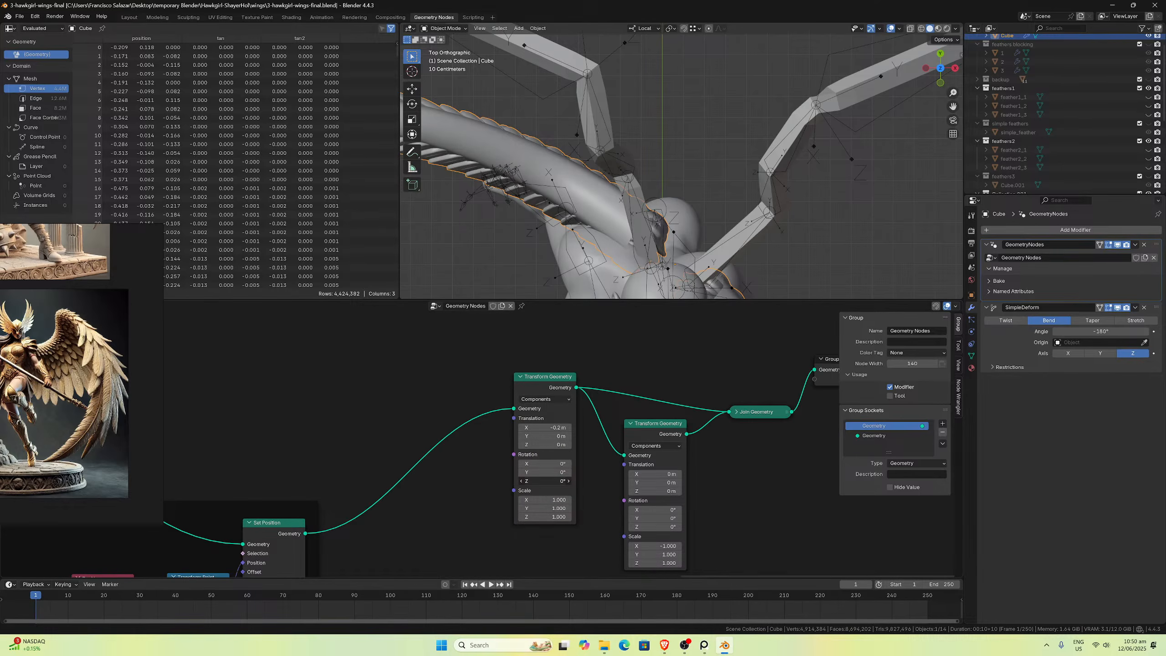
drag(546, 480, 499, 481)
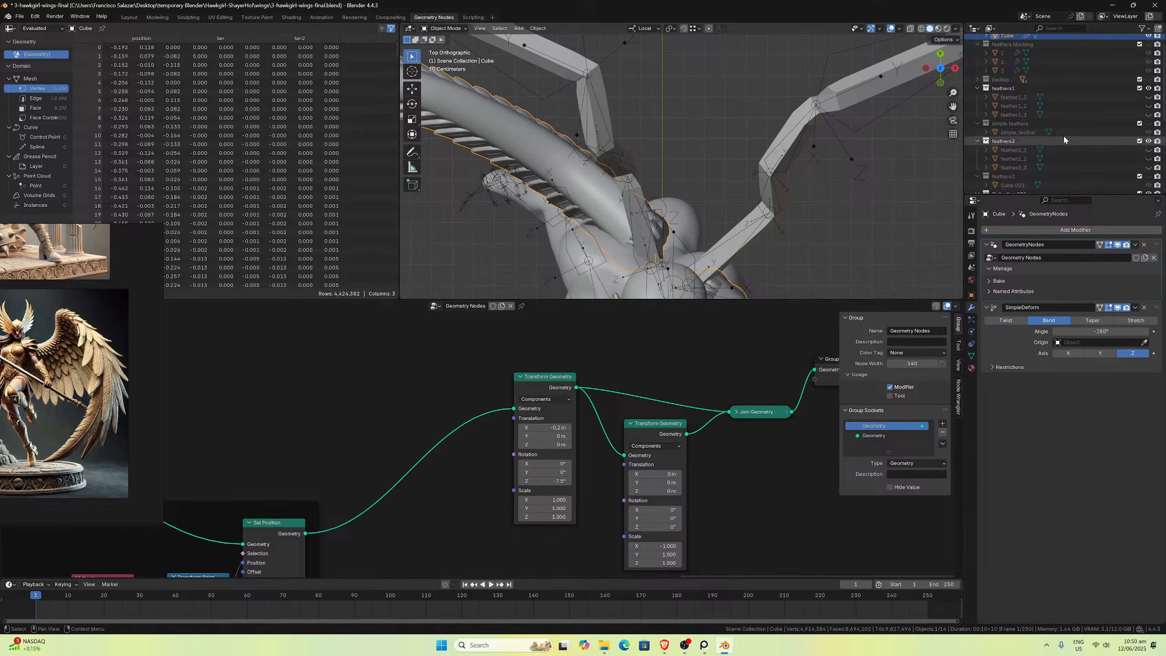
Step: Hide the head collection and Collection.001 so only the wings and wing frames are displayed
scroll(1075, 133, down, 5)
scroll(1088, 133, down, 3)
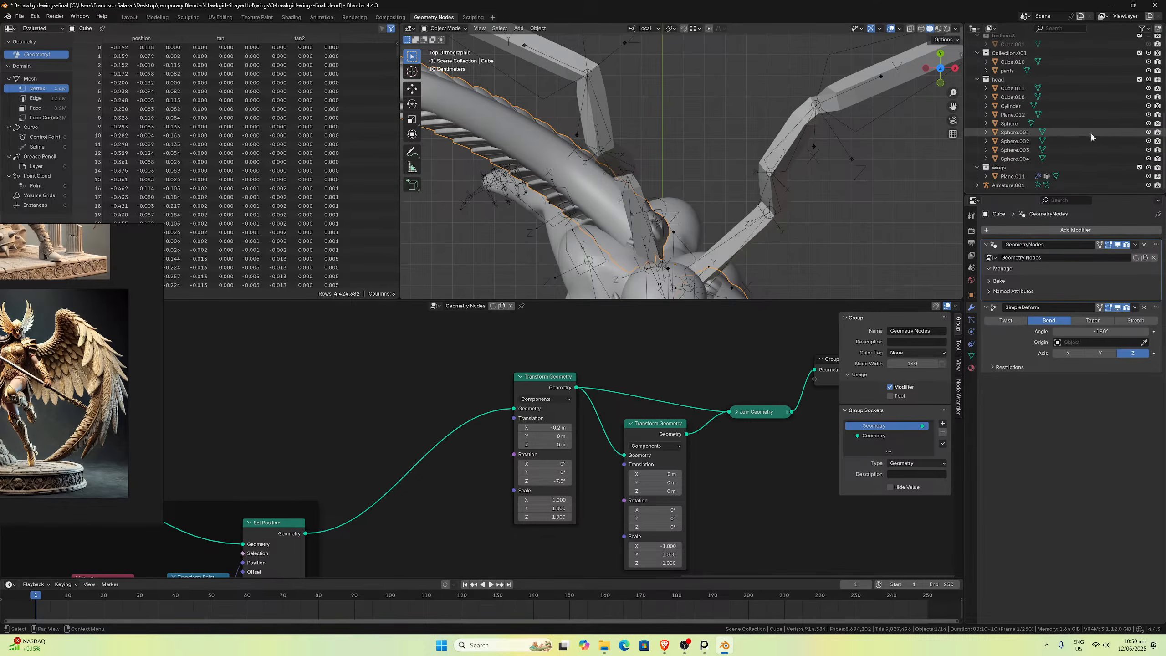
click(1147, 79)
scroll(1143, 90, up, 5)
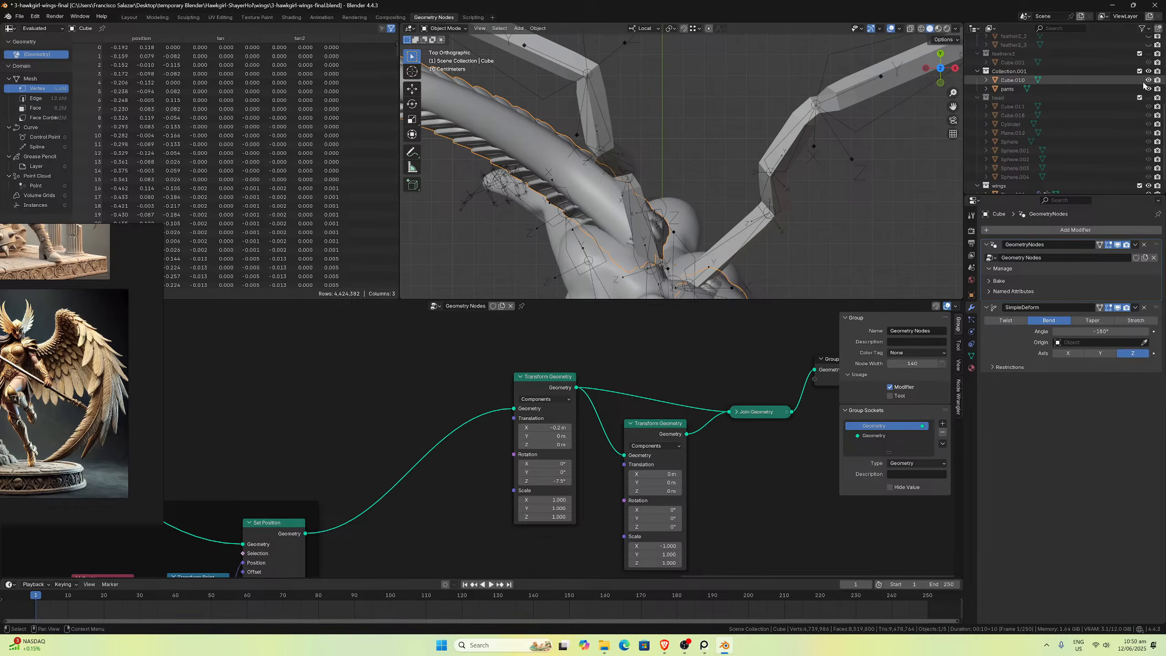
scroll(1139, 100, up, 3)
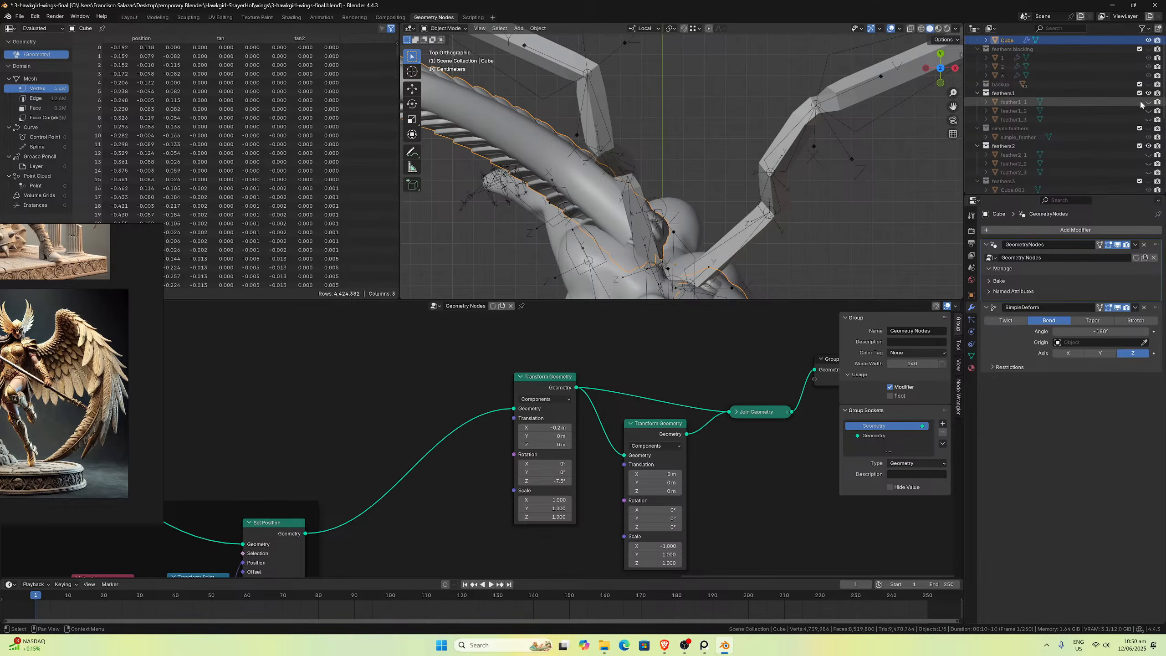
scroll(1126, 118, down, 8)
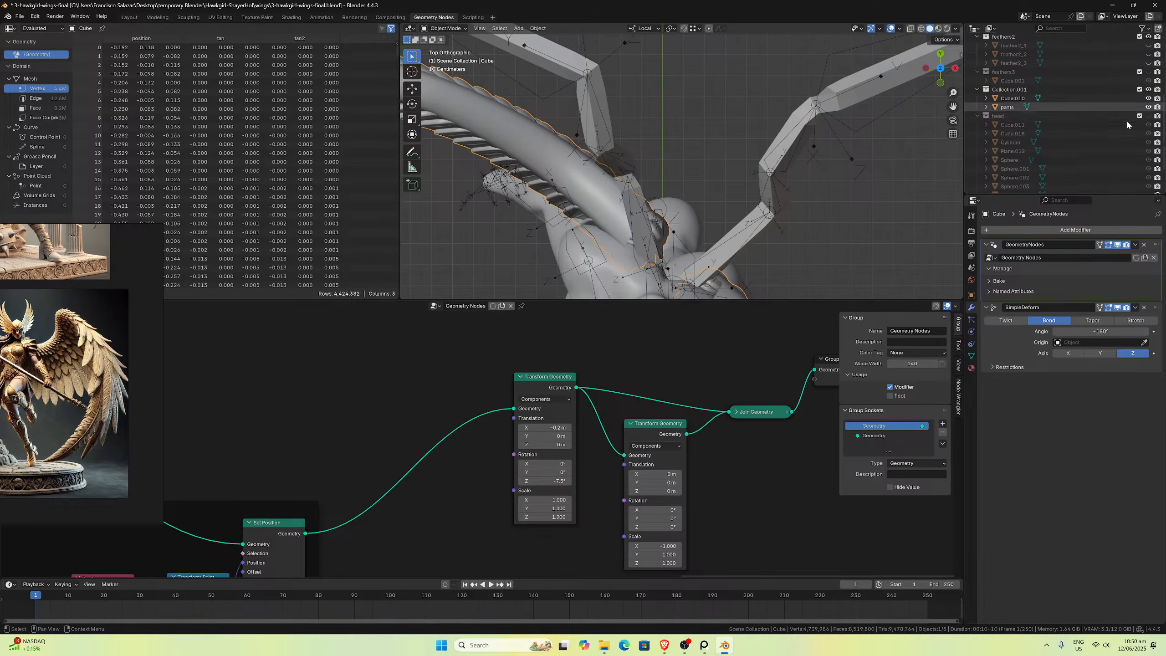
scroll(1127, 134, up, 3)
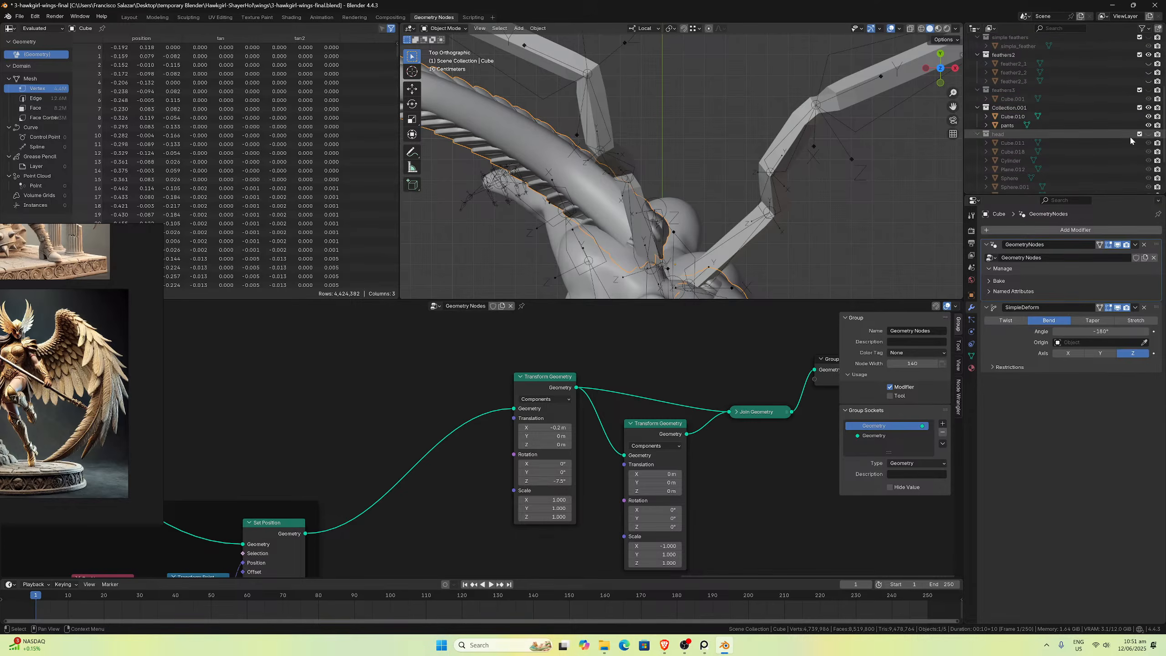
click(1149, 108)
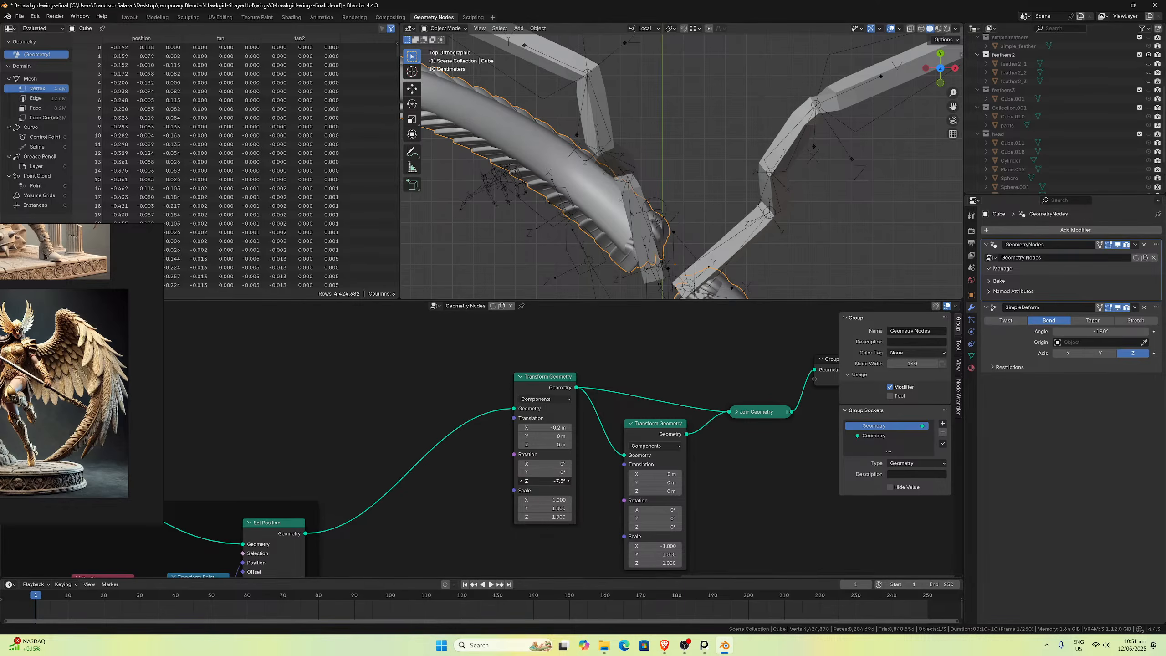
Step: Set the Z rotation of the first Transform Geometry node to -45°
drag(547, 481, 418, 481)
double_click(546, 481)
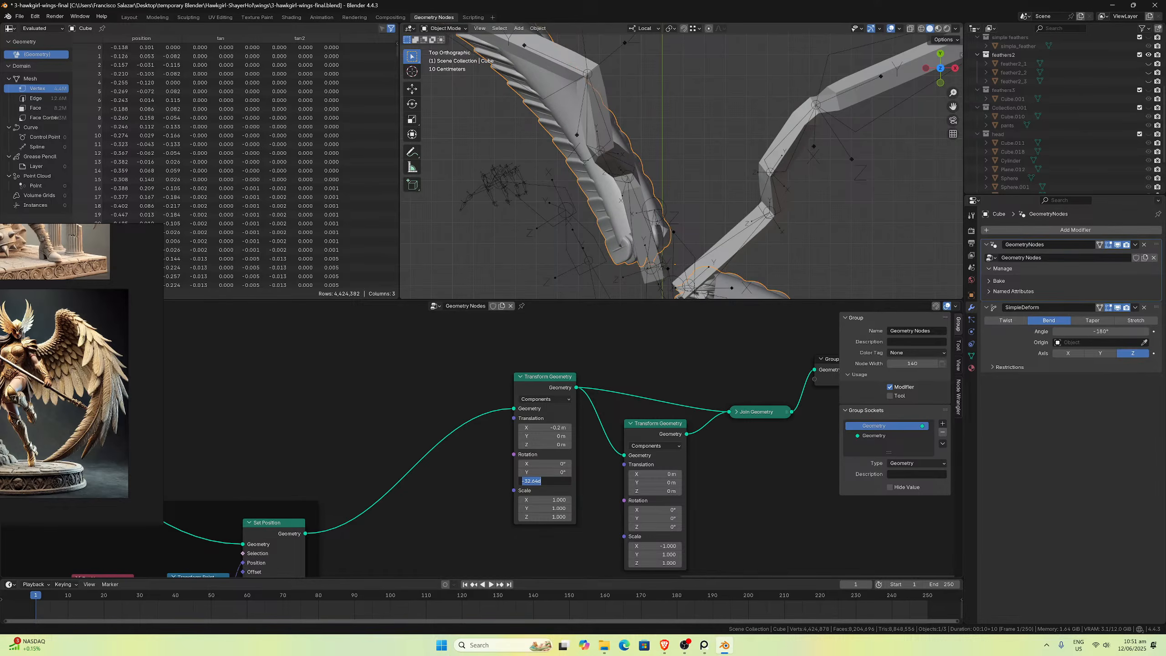
text(-45)
key(Return)
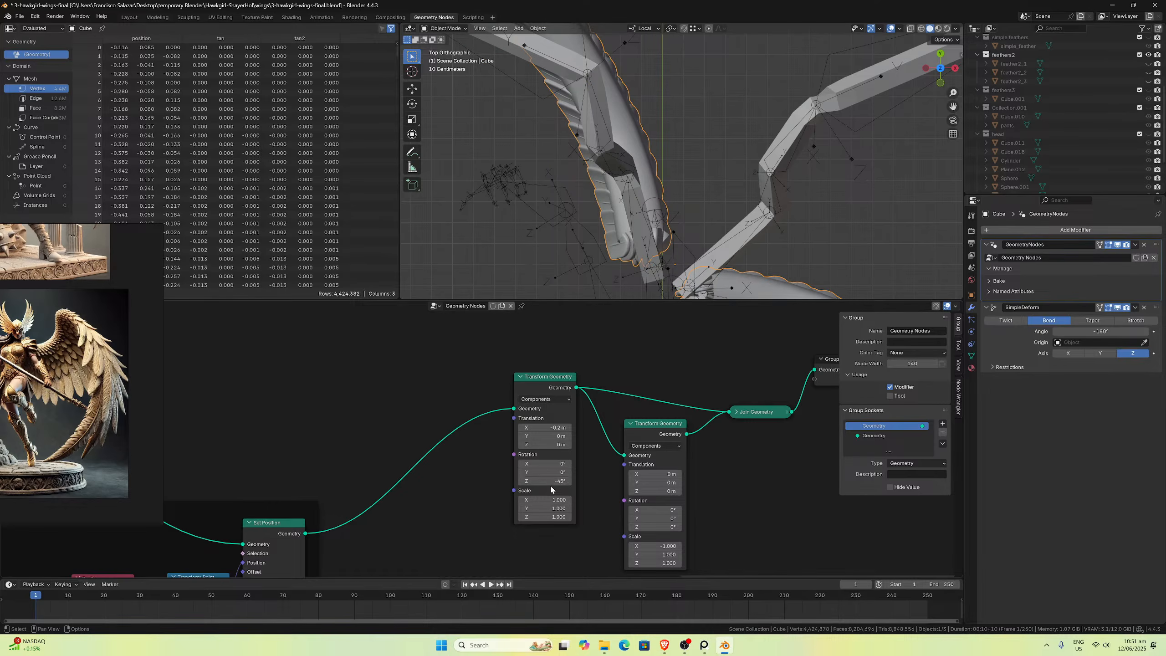
Step: Raise the wings by setting the first Transform Geometry node's Y rotation to about 53.2°
scroll(550, 490, down, 1)
middle_drag(670, 192, 501, 99)
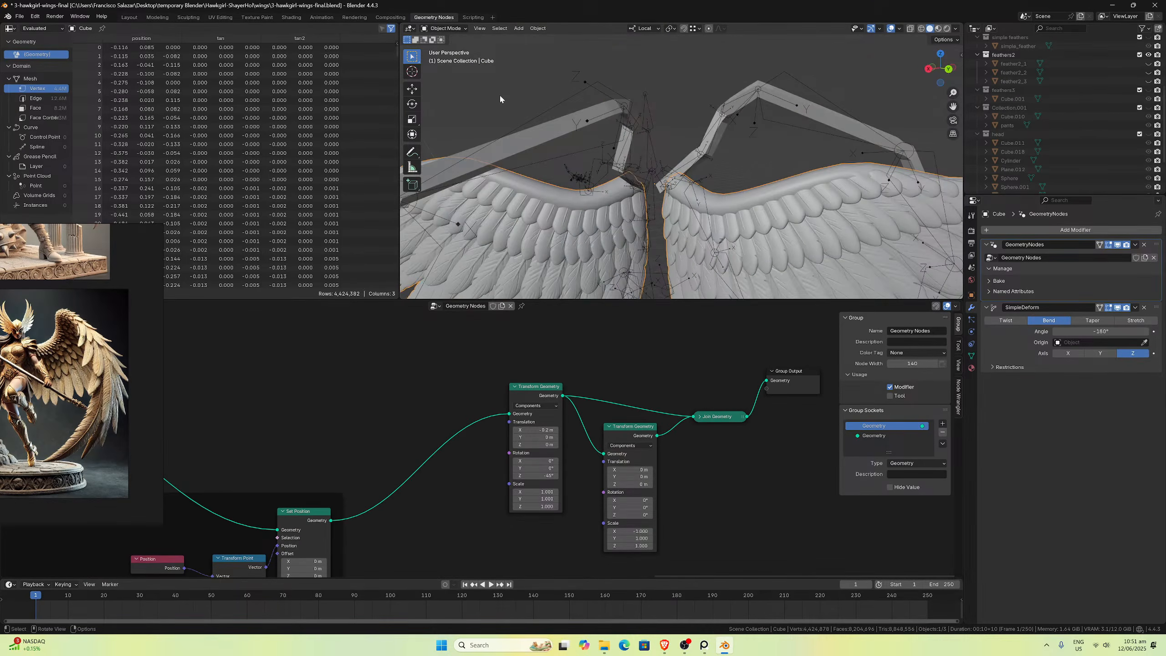
key(ctrl+KP_1)
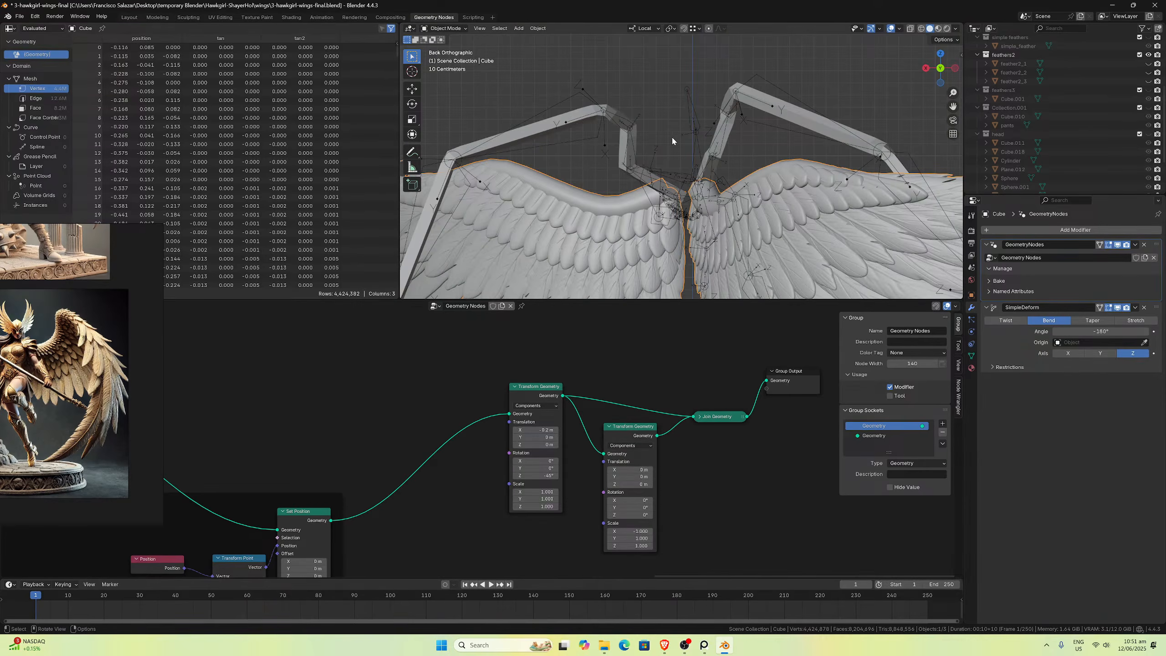
middle_drag(745, 208, 715, 195)
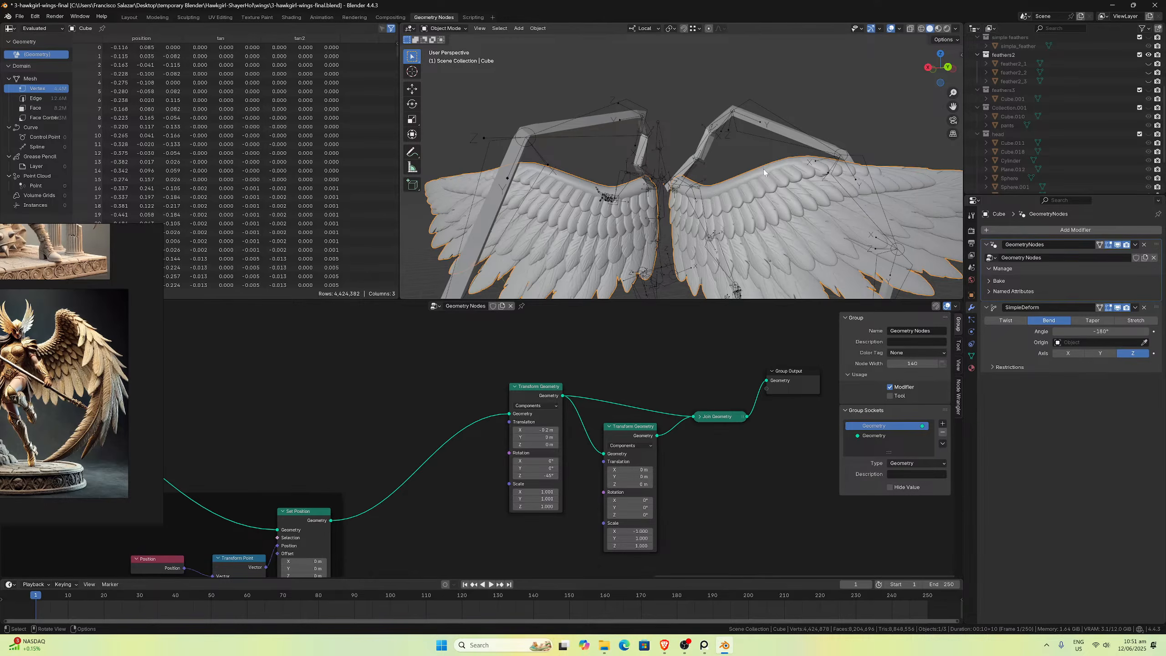
scroll(700, 242, up, 3)
scroll(478, 446, down, 1)
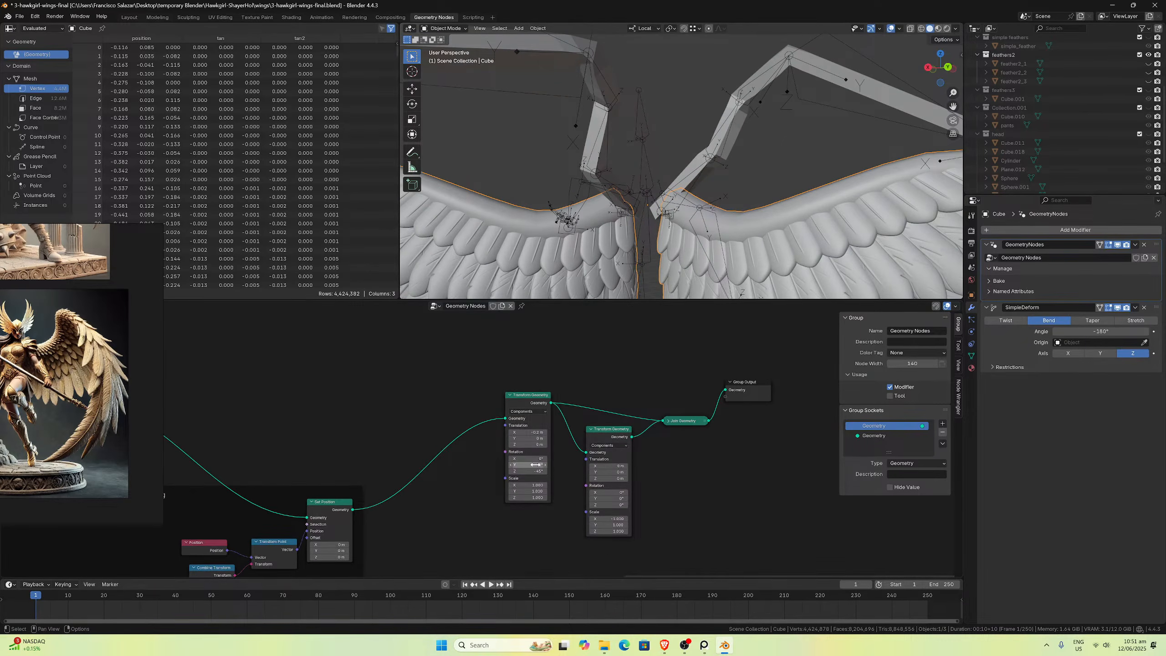
drag(529, 465, 724, 465)
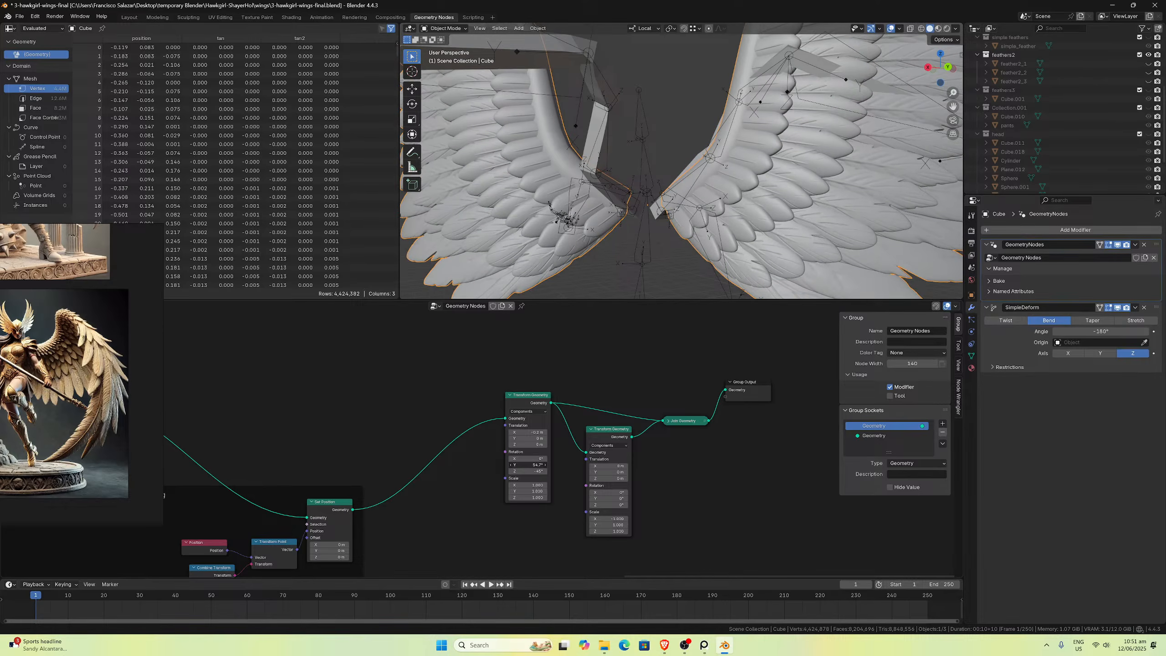
drag(531, 465, 528, 464)
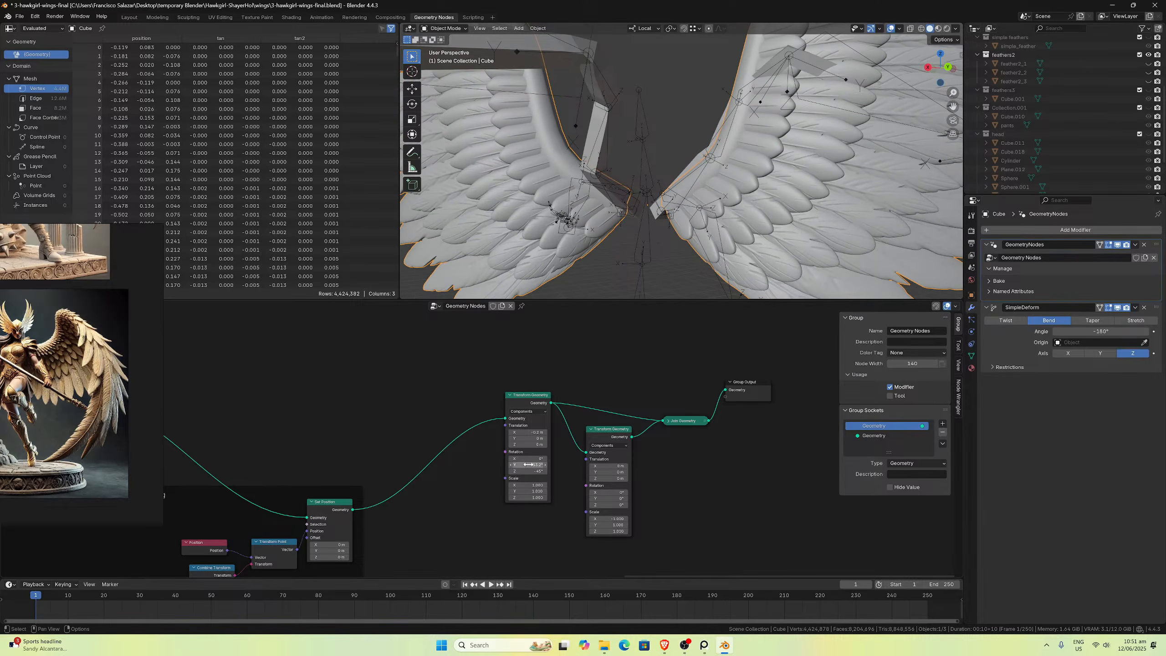
Step: Bring the two wings closer together by setting the first Transform Geometry node's X translation to -0.15 m
scroll(481, 443, up, 3)
click(556, 423)
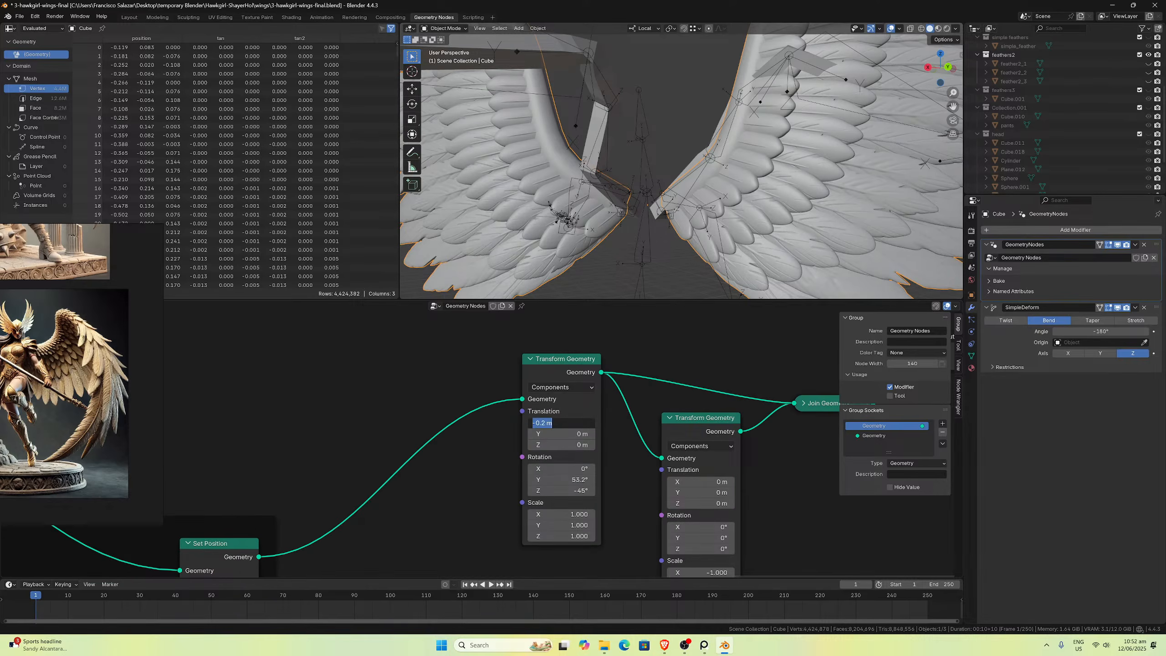
click(545, 422)
text(5)
key(Return)
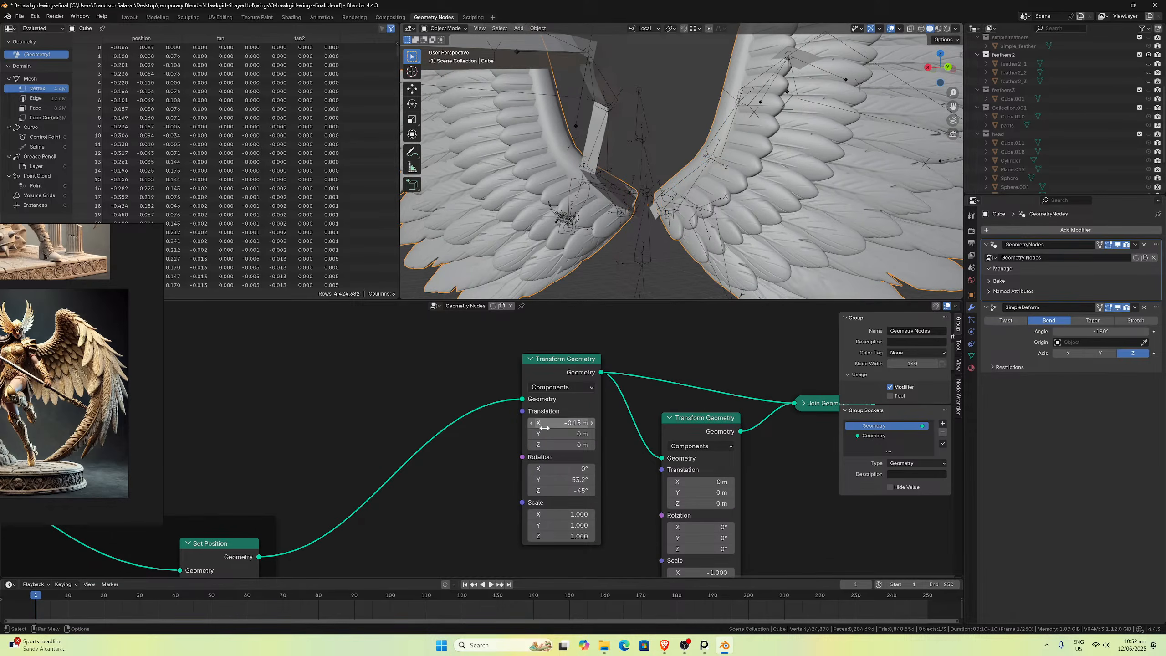
middle_drag(755, 91, 721, 184)
scroll(721, 184, down, 5)
scroll(418, 425, down, 3)
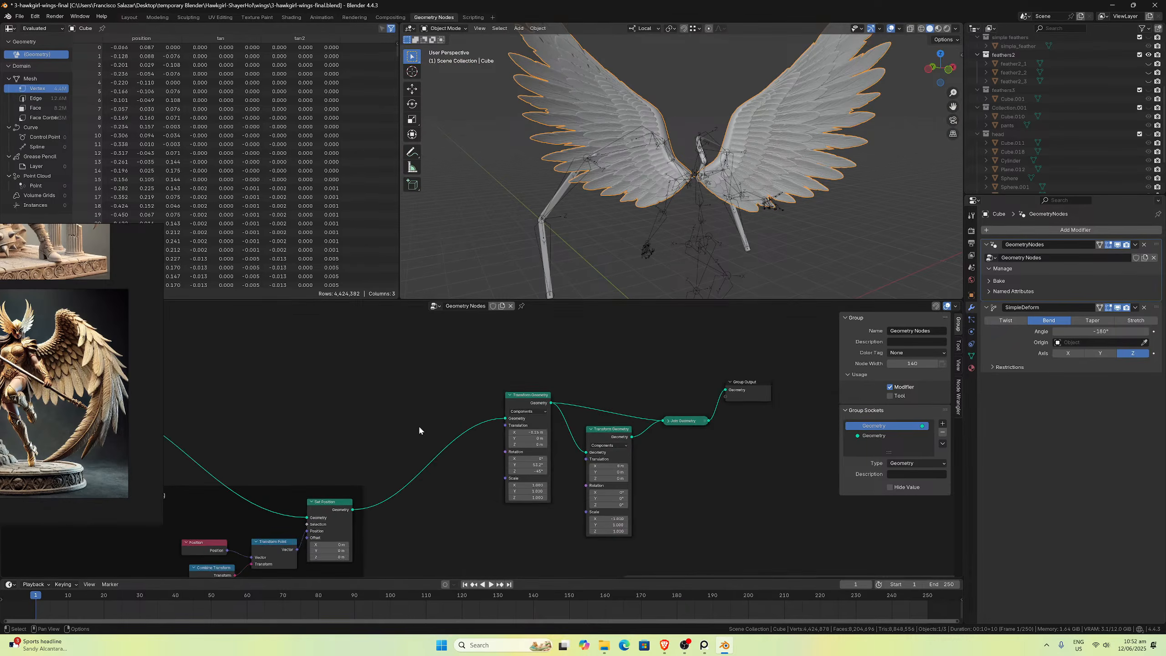
Step: Try -2.300 in the Value node that drives the wing joint rotations and undo the change
scroll(419, 430, down, 6)
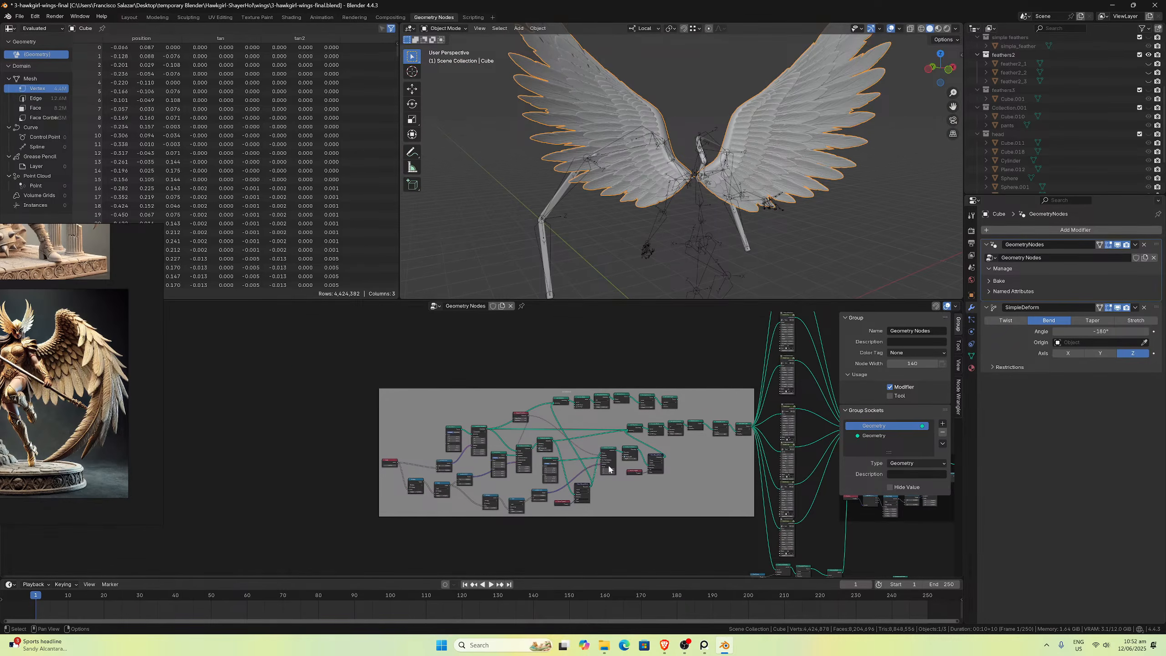
scroll(609, 468, up, 2)
middle_drag(359, 445, 592, 398)
scroll(623, 427, up, 6)
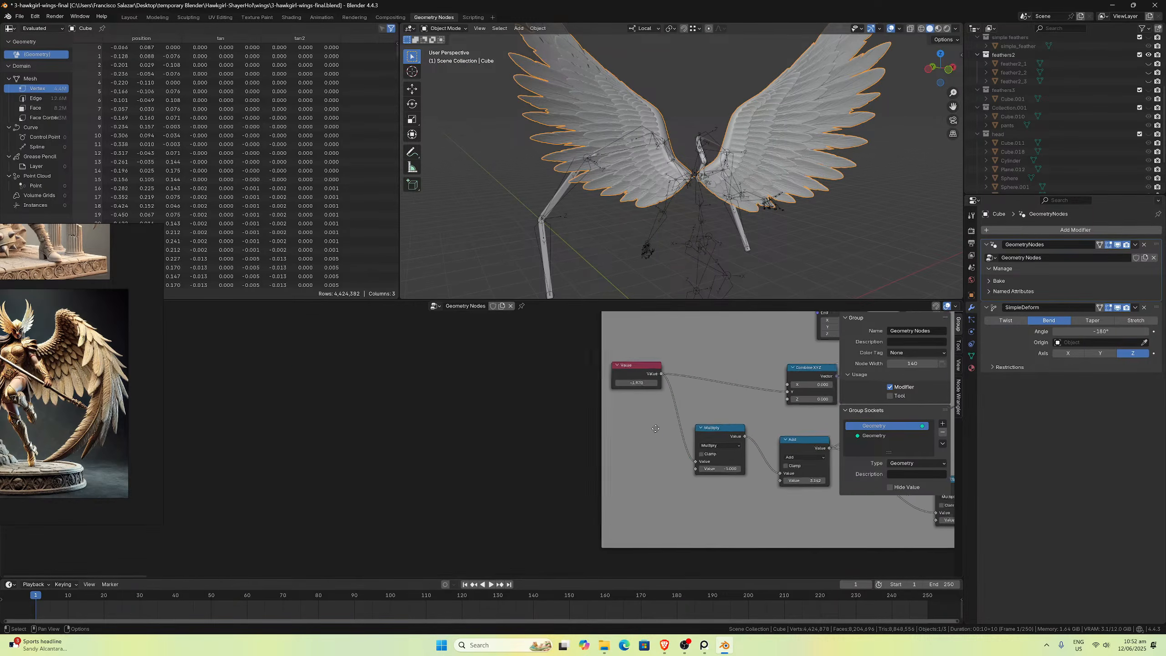
middle_drag(455, 419, 490, 449)
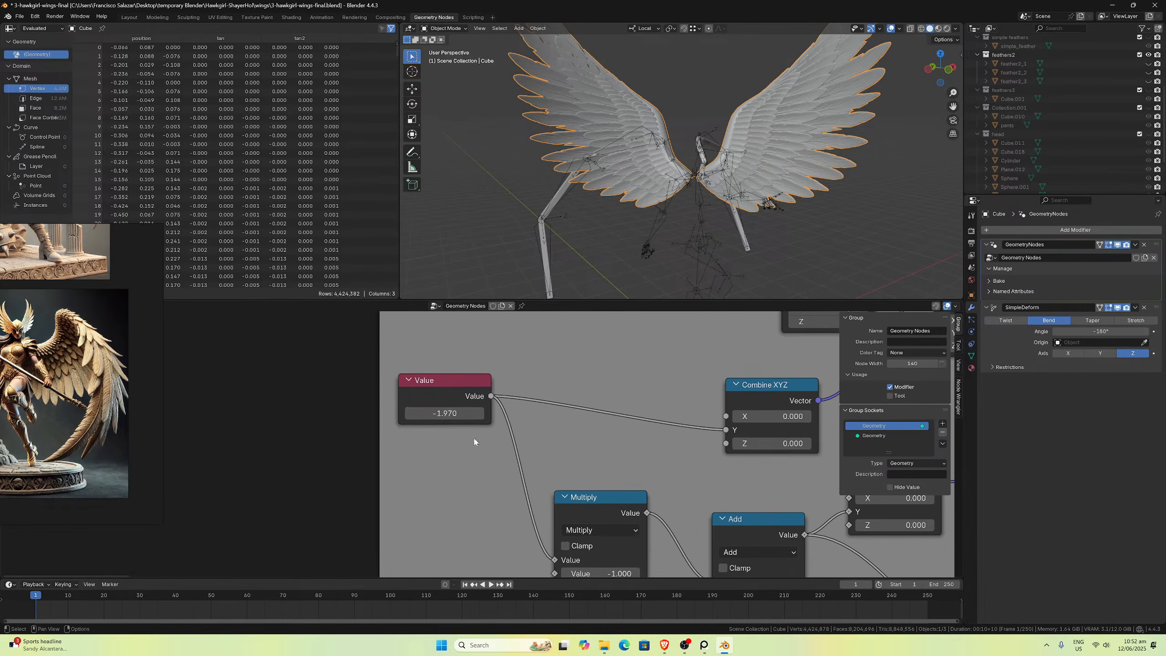
mouse_move(455, 414)
mouse_down()
mouse_move(436, 414)
mouse_move(457, 415)
mouse_up()
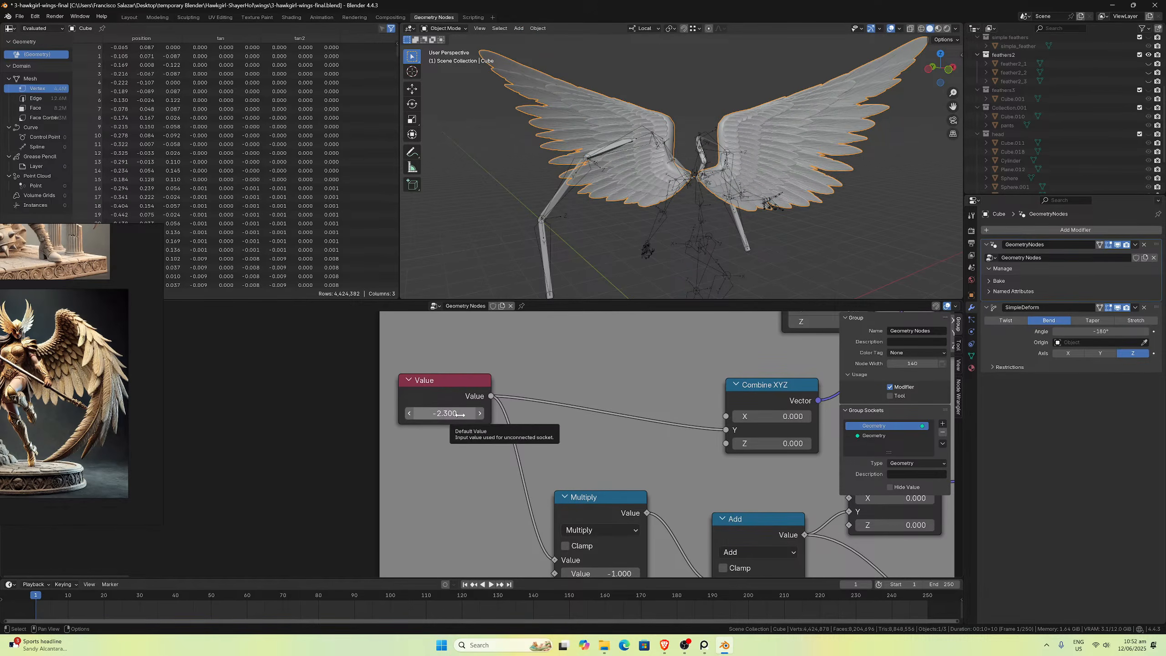
key(ctrl)
drag(455, 422, 473, 421)
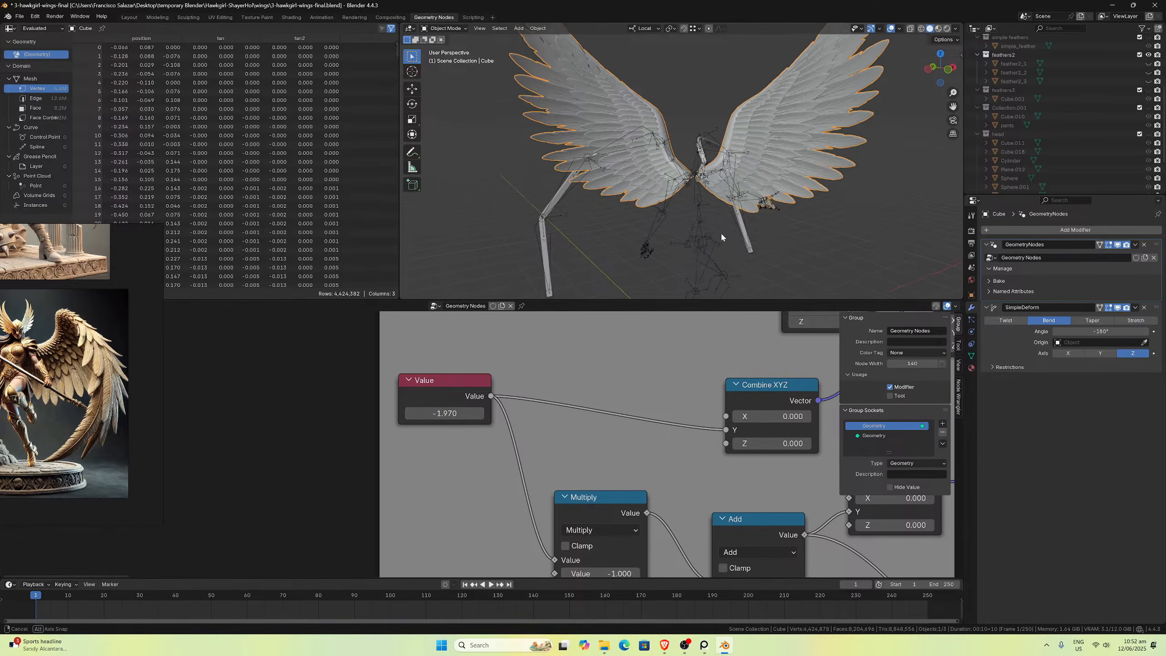
Step: Set the first Transform Geometry node's Y rotation to 45° and check how the wings sit against the frames
middle_drag(720, 231, 542, 234)
scroll(669, 369, down, 3)
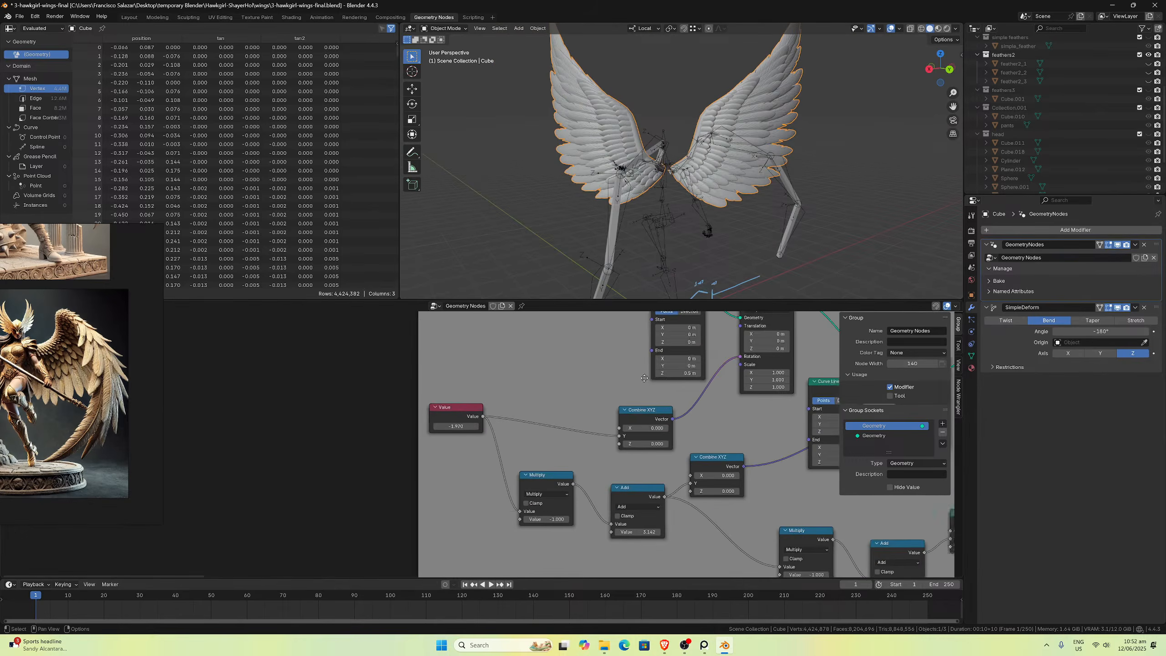
ctrl+scroll(669, 457, right, 5)
ctrl+scroll(668, 457, right, 10)
scroll(637, 452, down, 2)
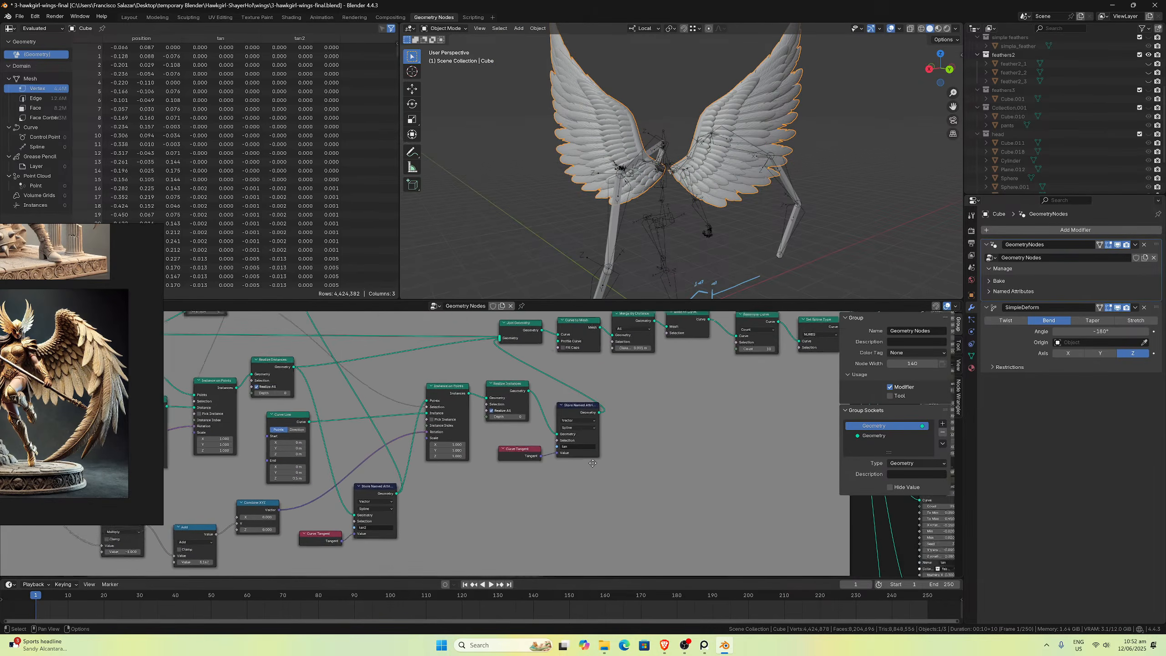
scroll(638, 456, down, 2)
ctrl+scroll(661, 458, right, 8)
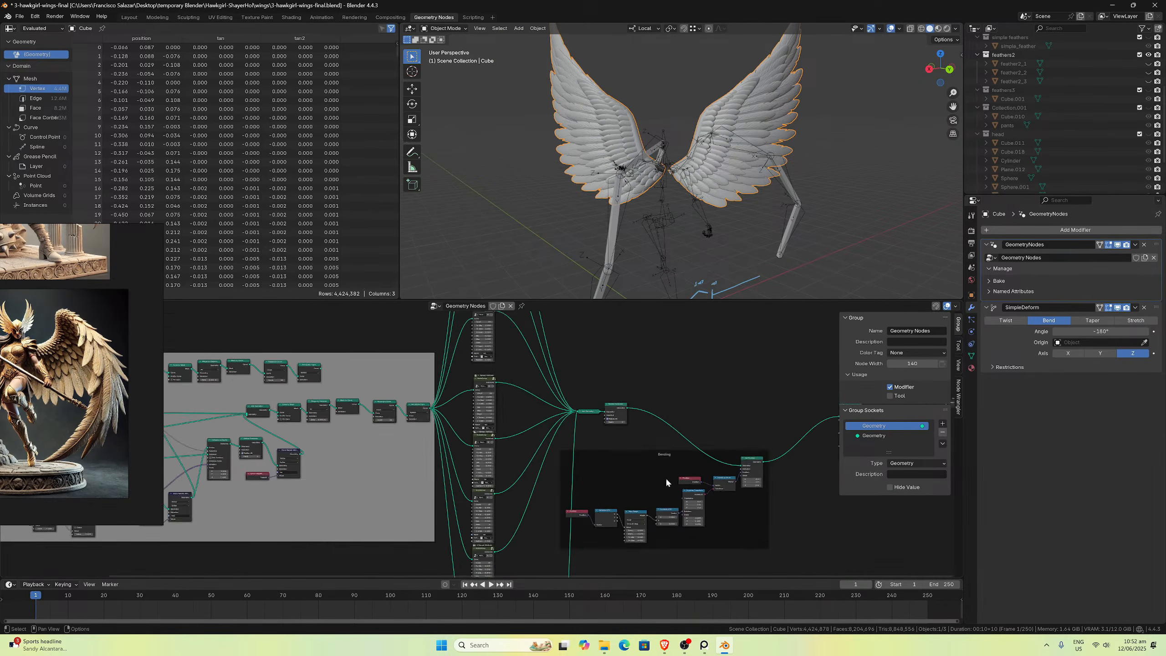
middle_drag(665, 478, 464, 457)
scroll(656, 452, up, 8)
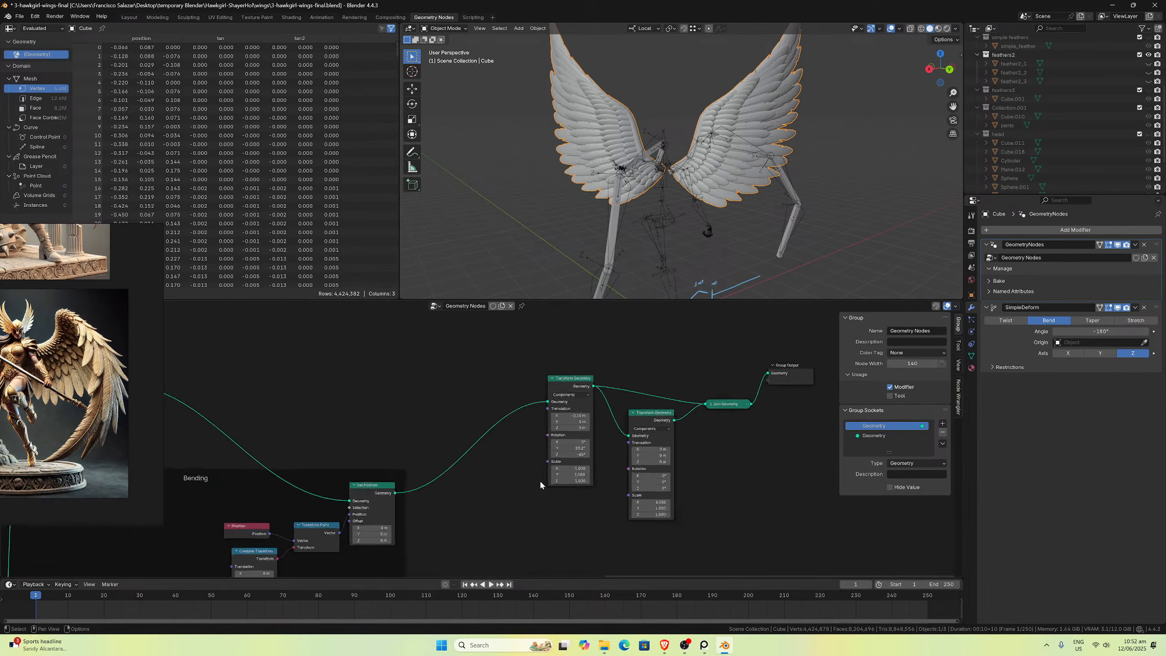
middle_drag(559, 478, 443, 480)
click(574, 459)
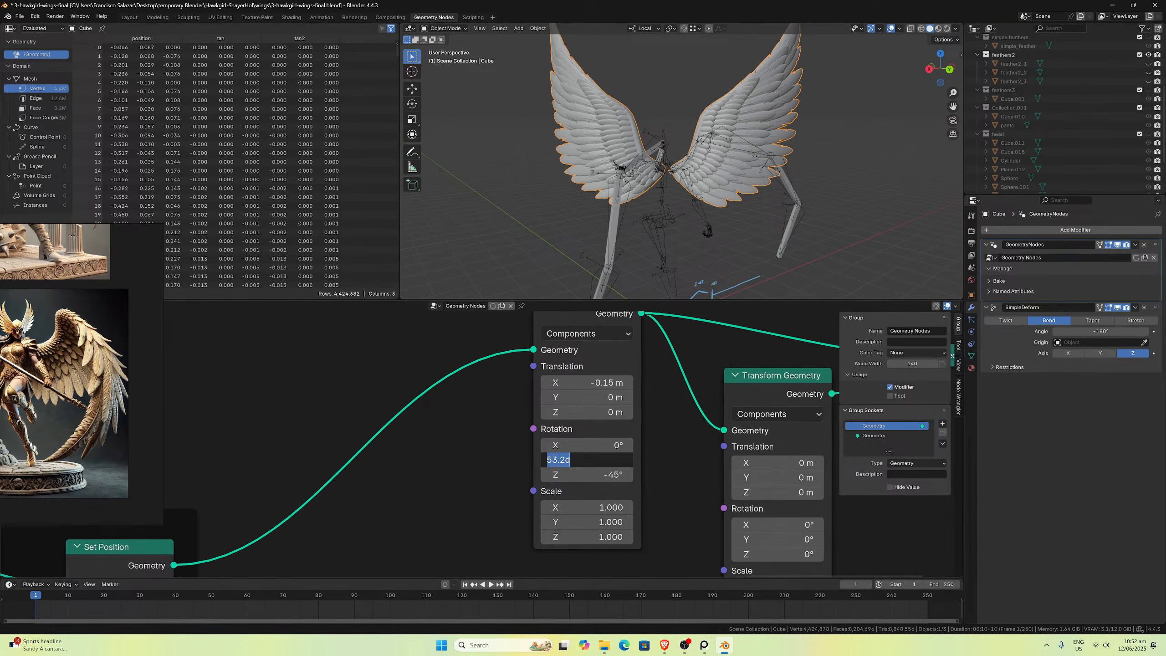
text(45)
key(Return)
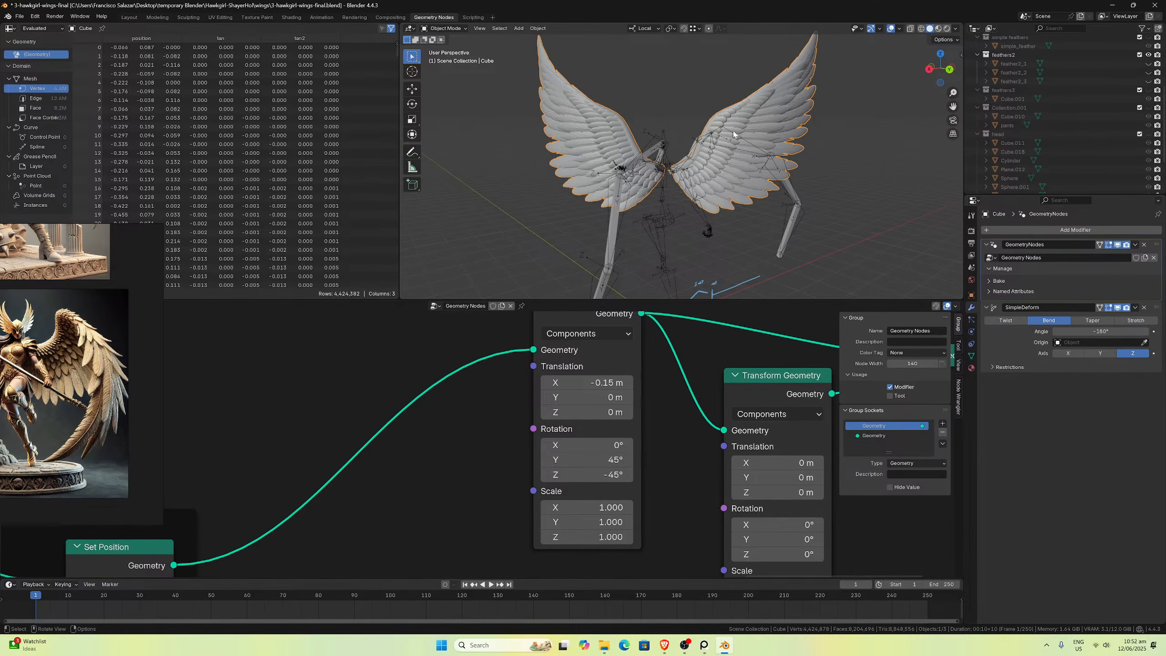
scroll(657, 179, up, 5)
scroll(656, 179, down, 4)
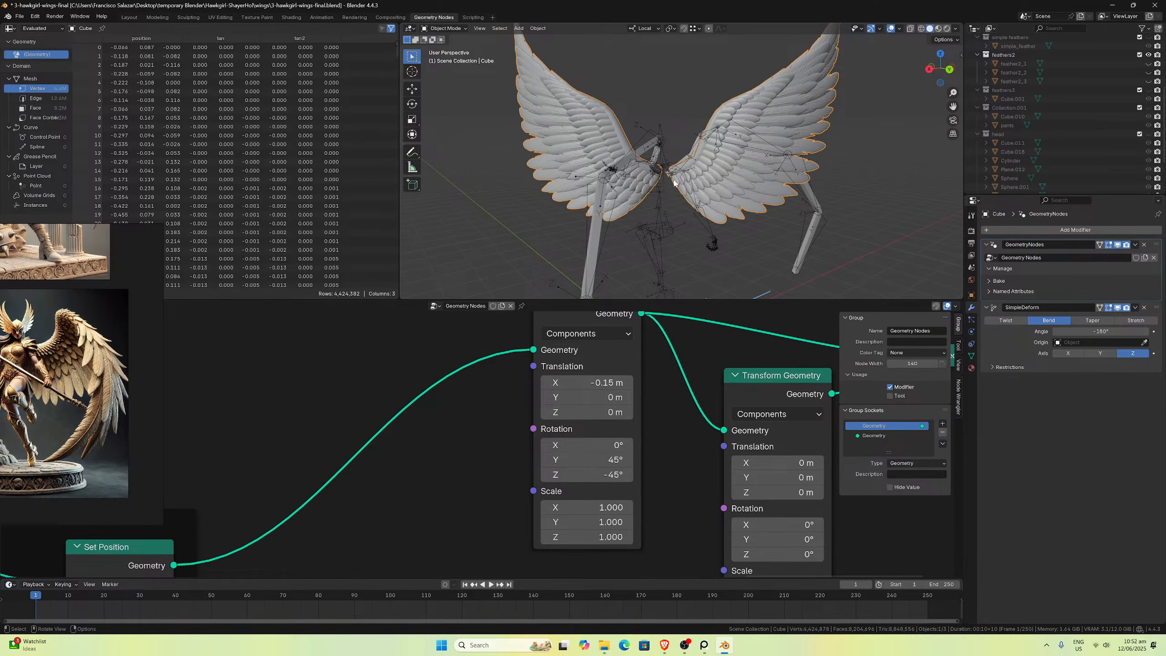
Step: Examine the wings' joint with the frames and compare it with the Hawkgirl statue's back view on the reference board
scroll(377, 364, down, 10)
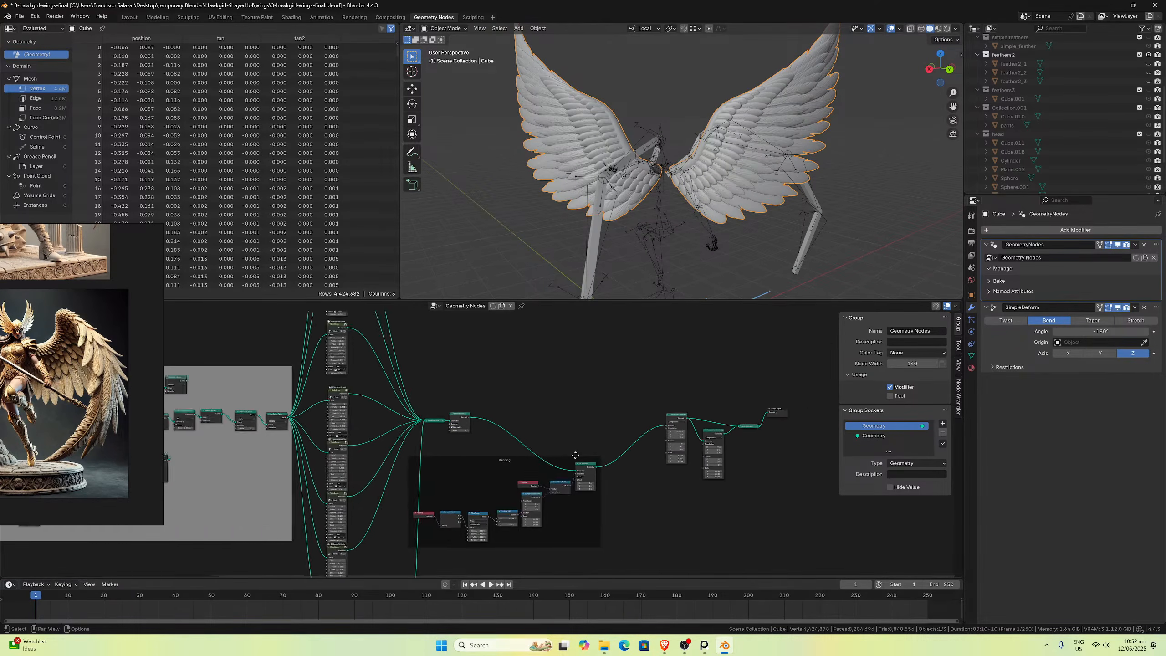
ctrl+scroll(473, 497, left, 5)
scroll(402, 459, up, 2)
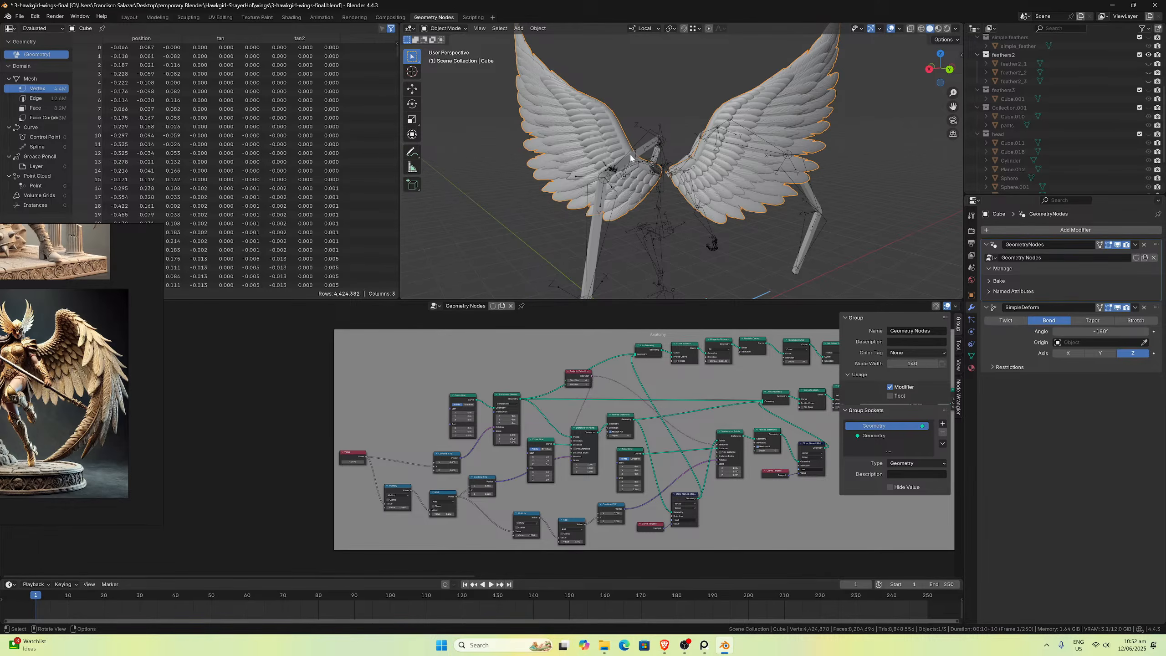
middle_drag(631, 156, 683, 185)
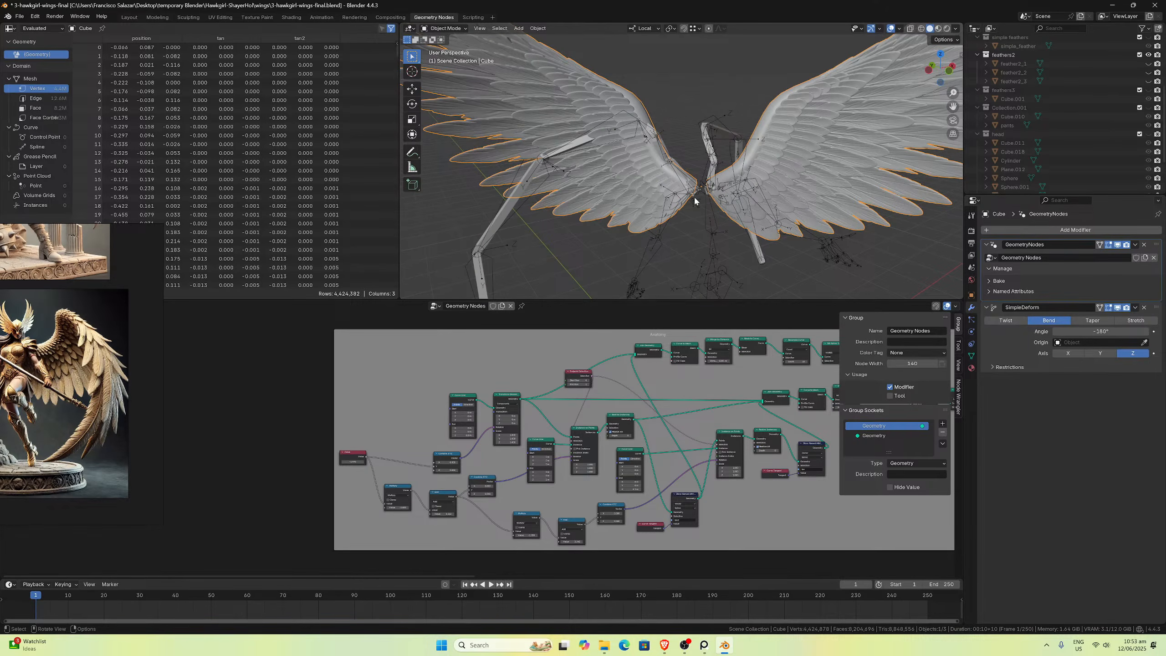
scroll(164, 384, down, 5)
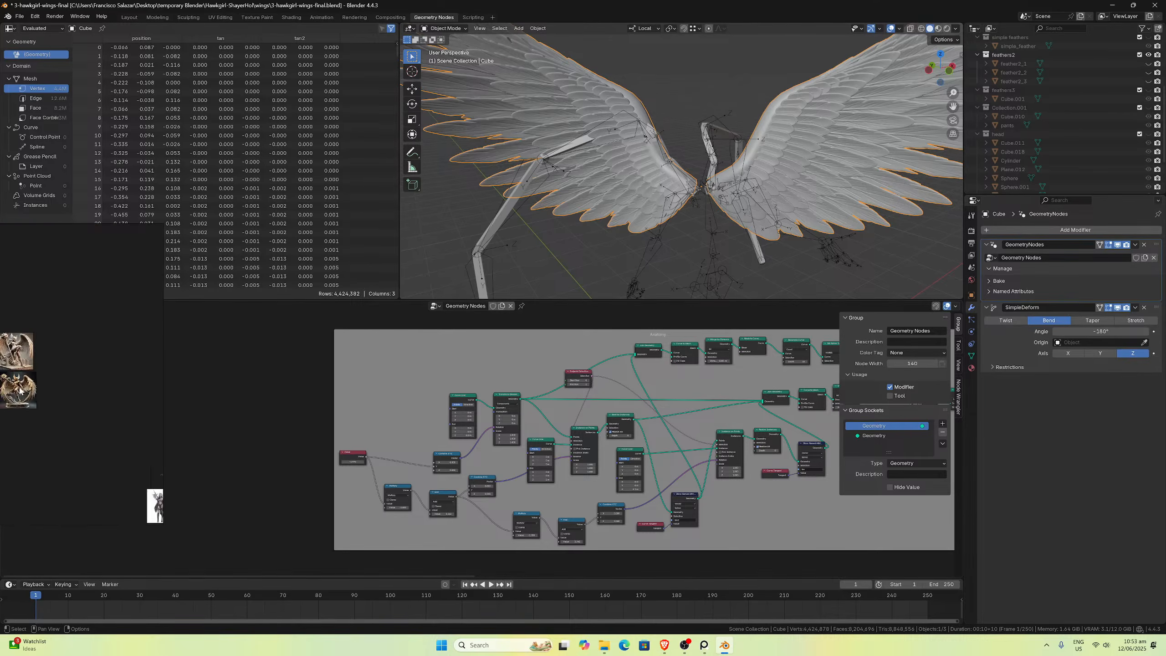
scroll(128, 395, down, 5)
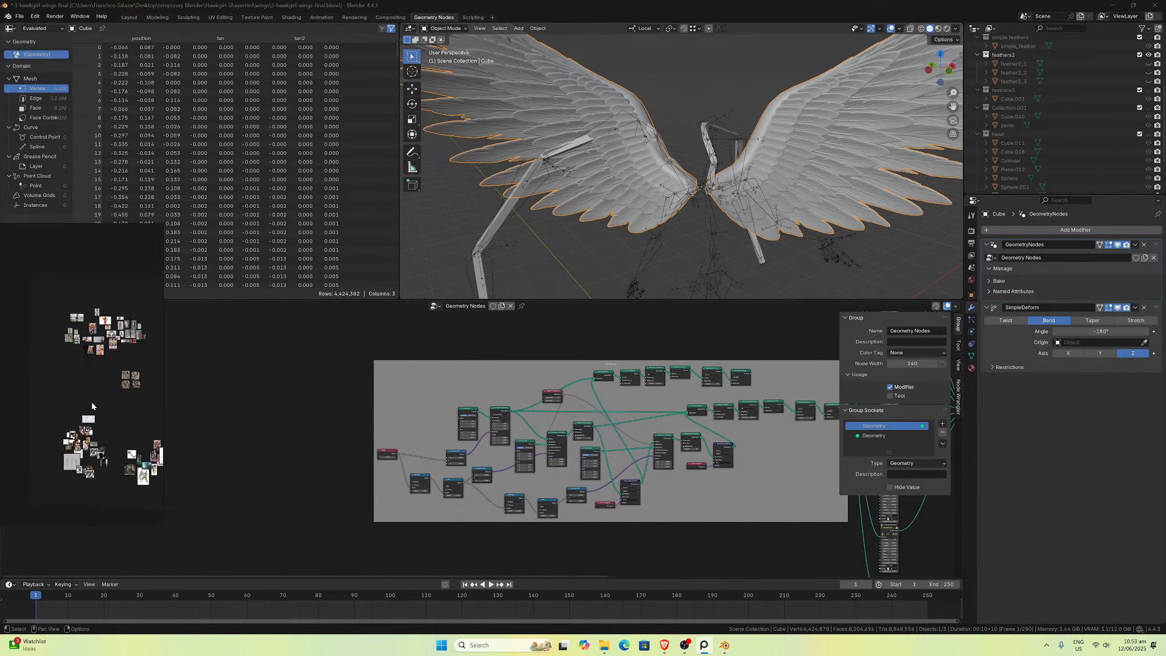
scroll(98, 398, up, 5)
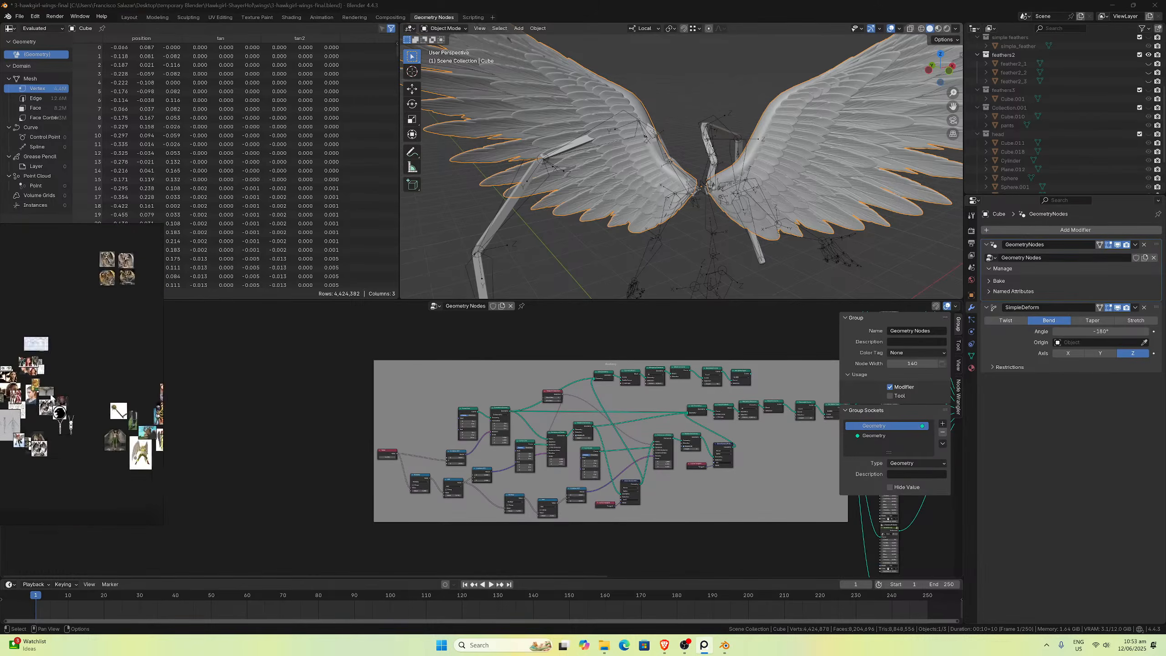
scroll(23, 382, down, 6)
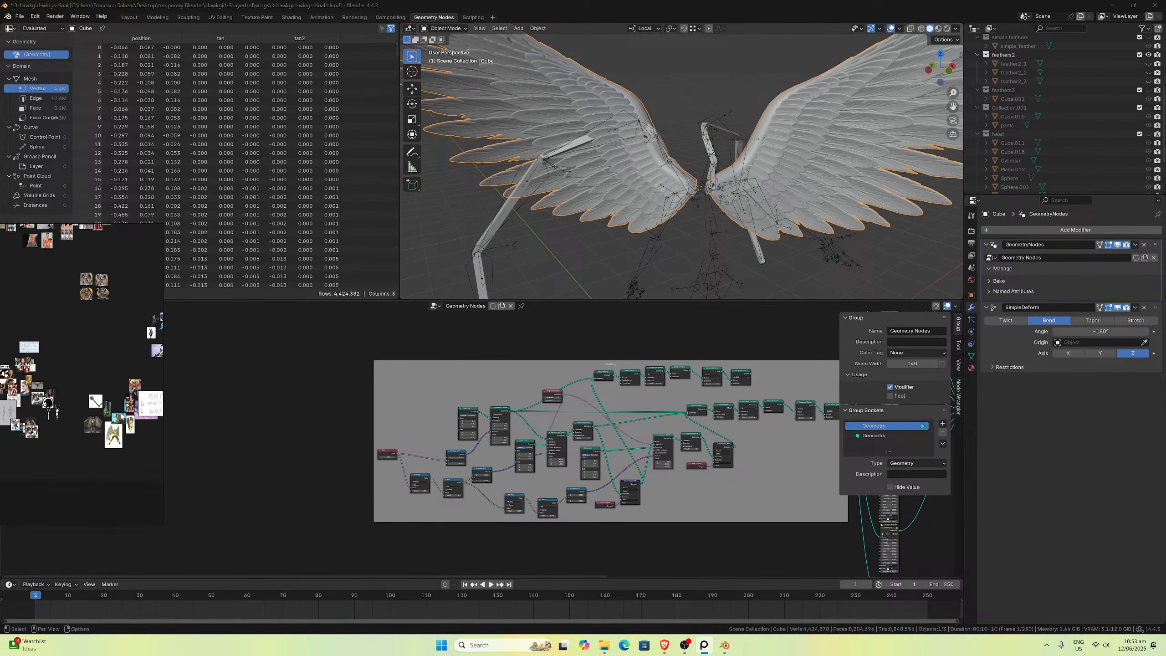
scroll(82, 378, down, 4)
scroll(67, 393, up, 5)
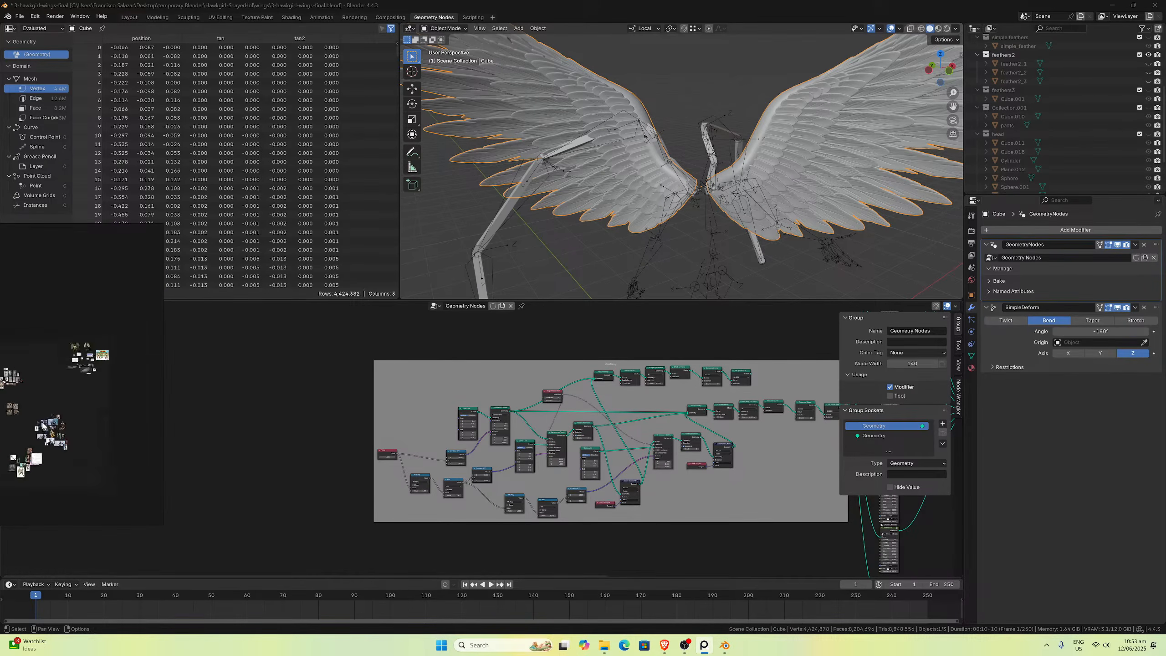
scroll(82, 377, up, 7)
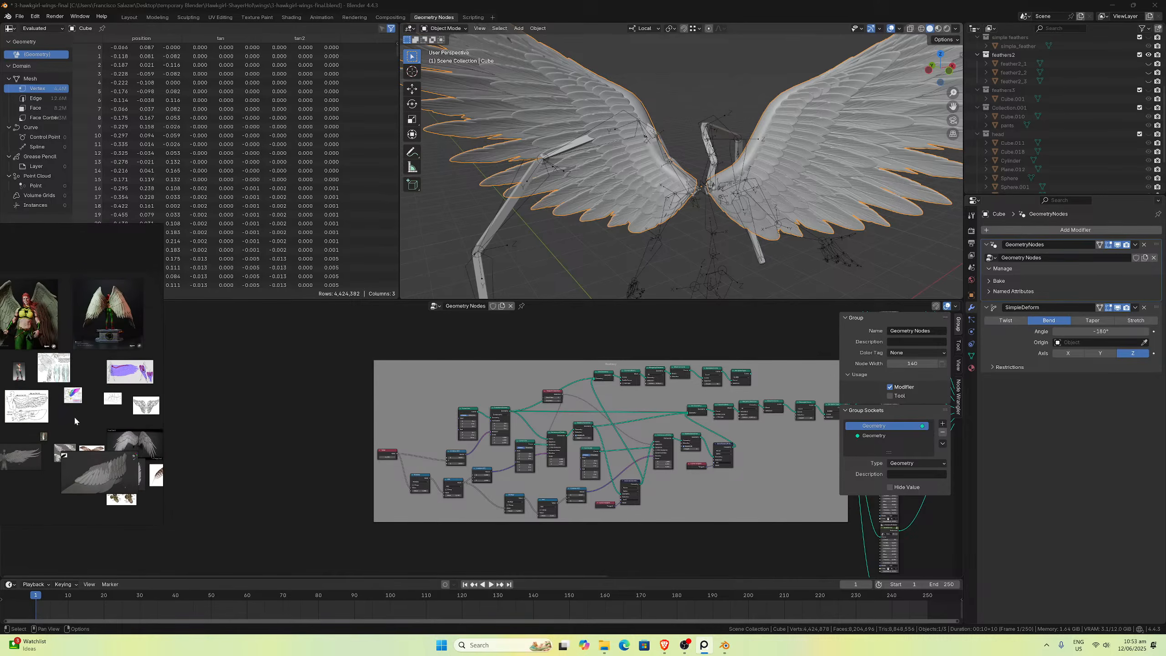
scroll(92, 356, up, 6)
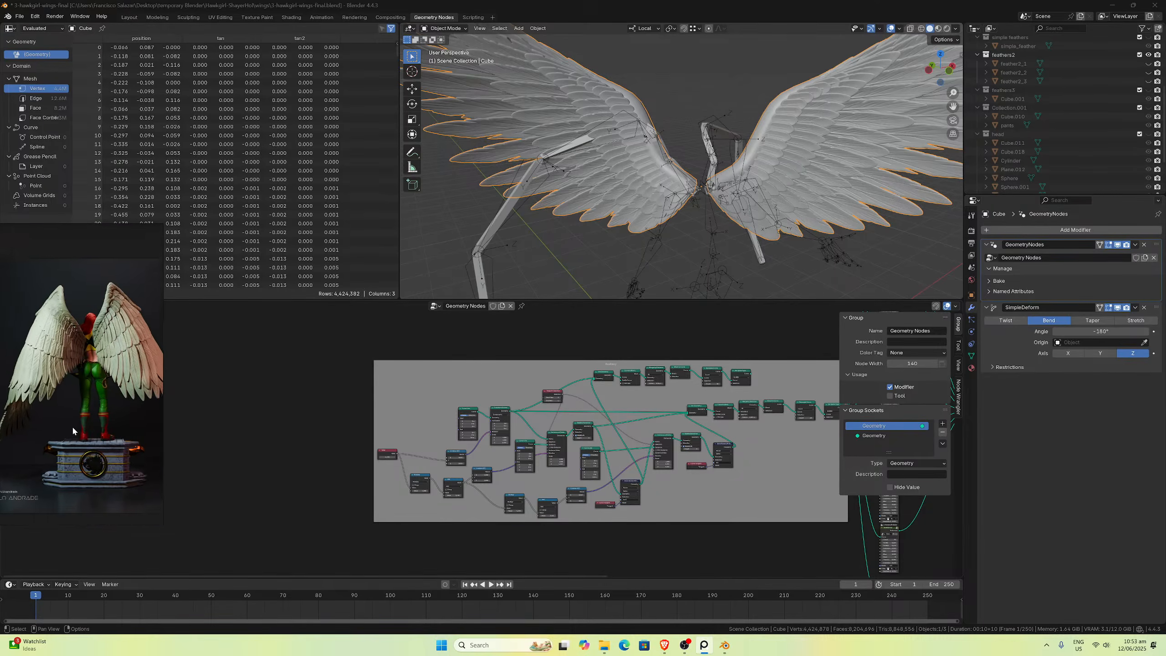
scroll(75, 459, down, 6)
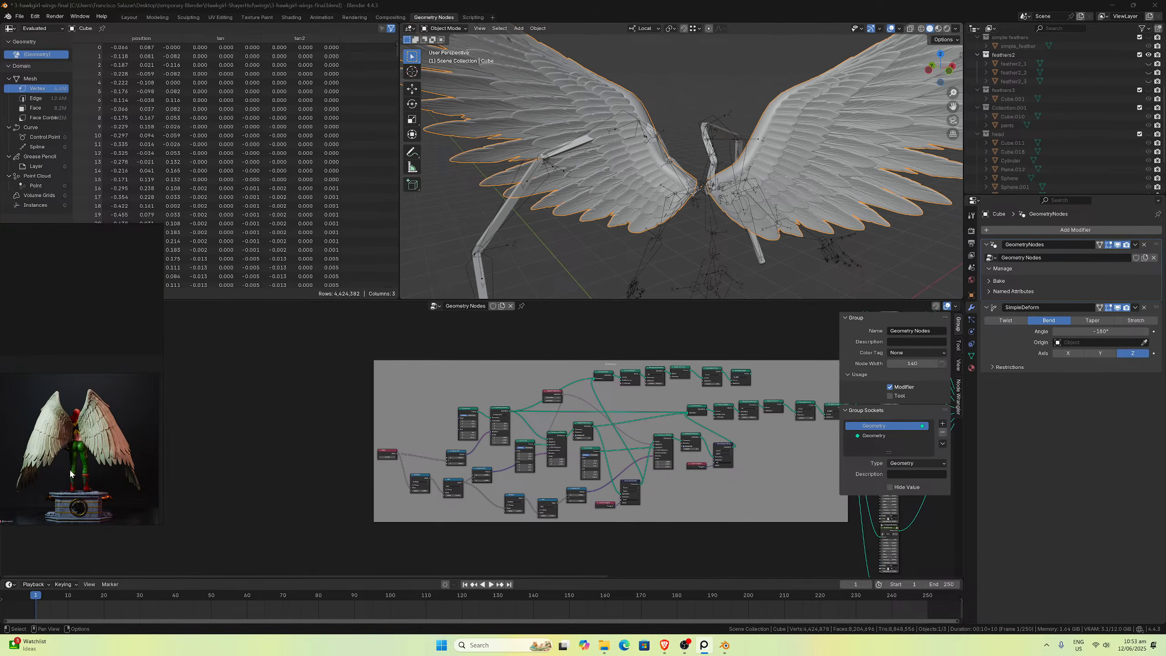
scroll(75, 473, down, 1)
scroll(80, 458, up, 7)
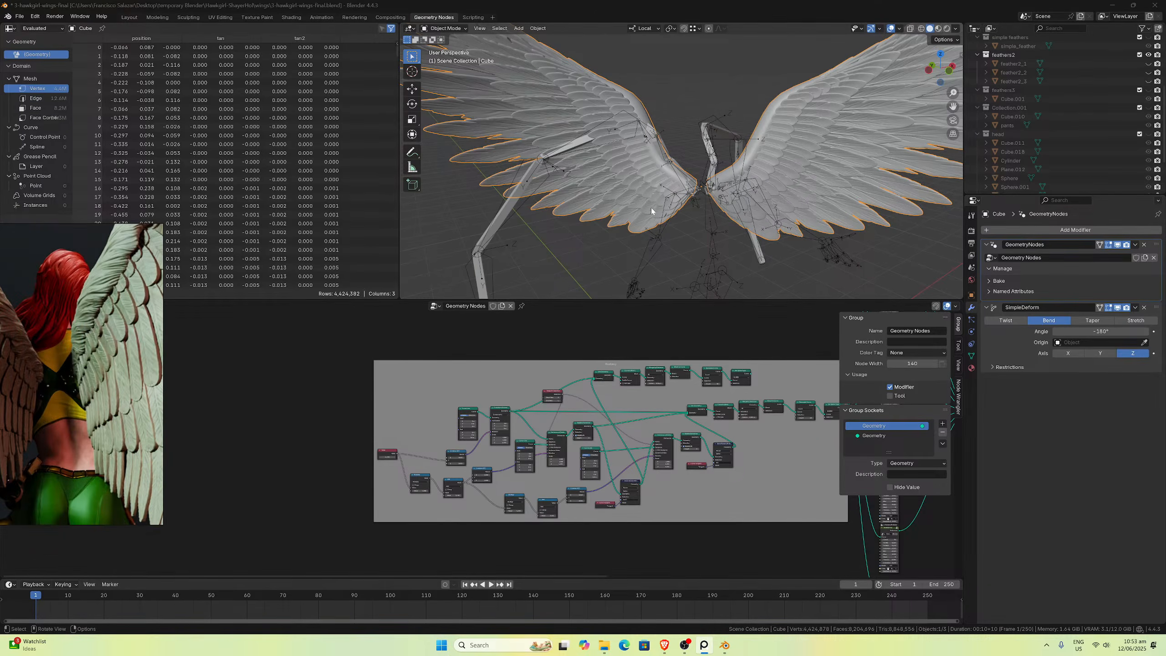
Step: Lower the wings to horizontal by setting the first Transform Geometry node's Y rotation to 0°
scroll(384, 493, up, 5)
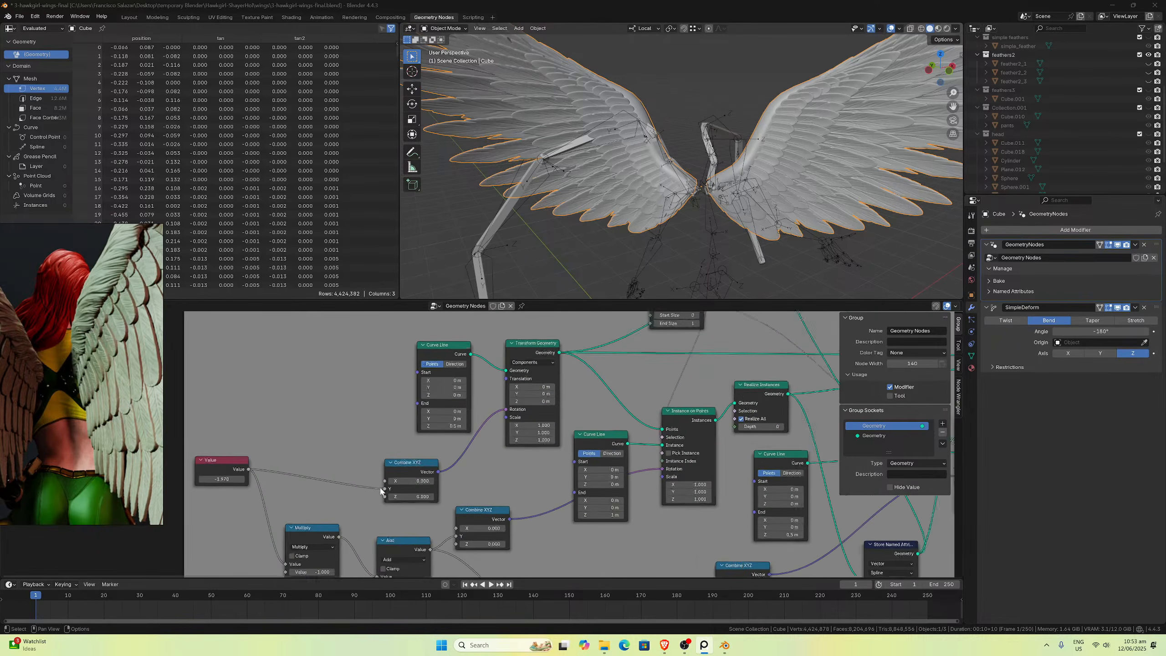
middle_drag(543, 385, 560, 417)
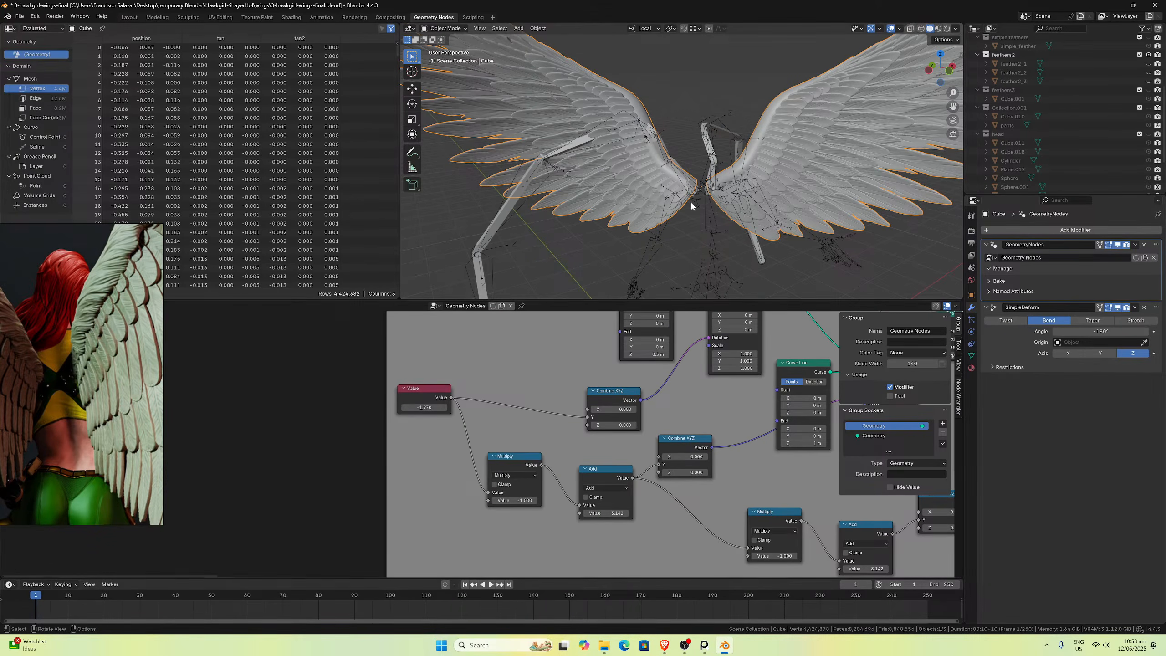
scroll(489, 409, down, 10)
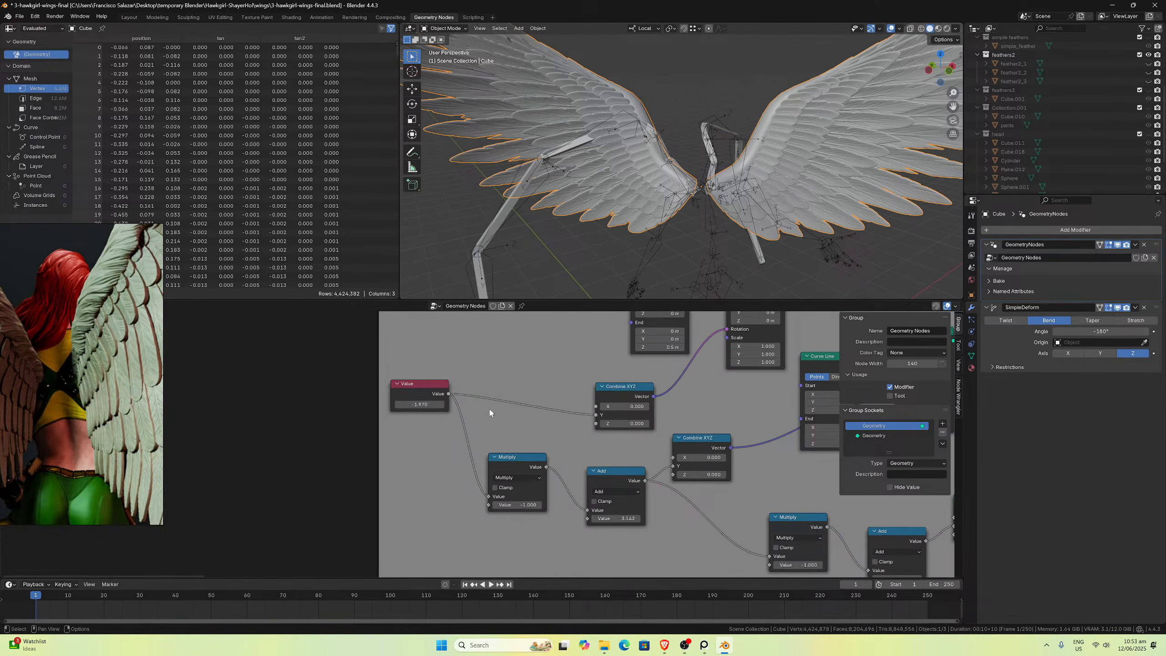
scroll(643, 463, up, 4)
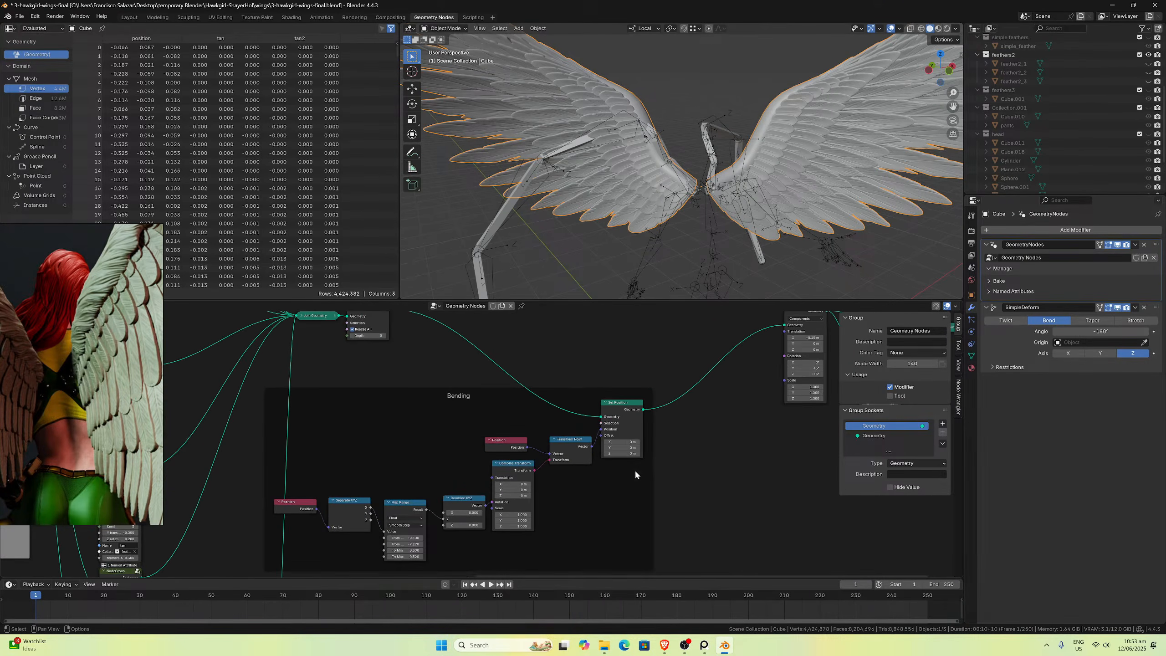
scroll(634, 470, up, 1)
middle_drag(634, 469, 489, 458)
scroll(551, 429, up, 2)
scroll(551, 434, up, 1)
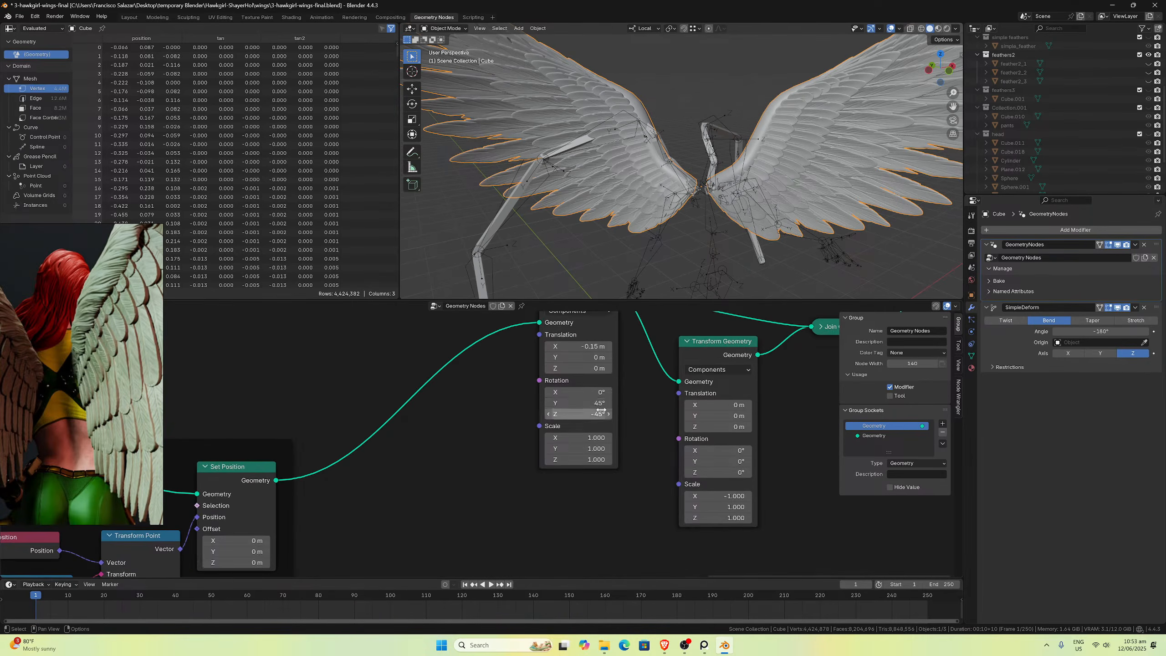
double_click(579, 403)
text(0)
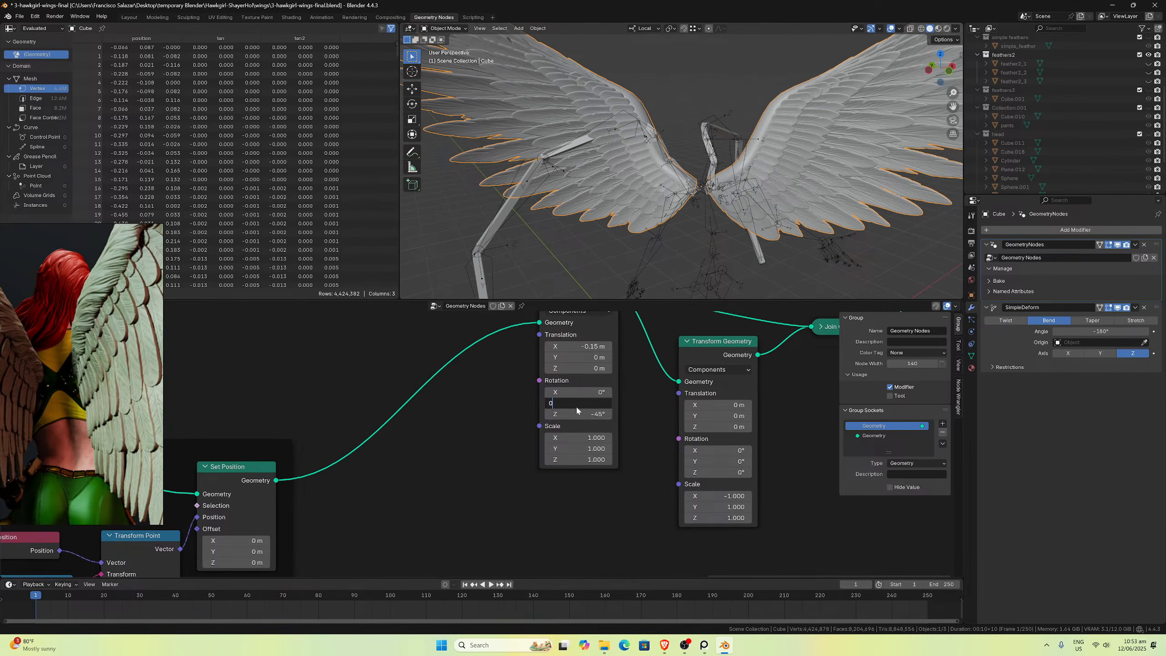
key(Return)
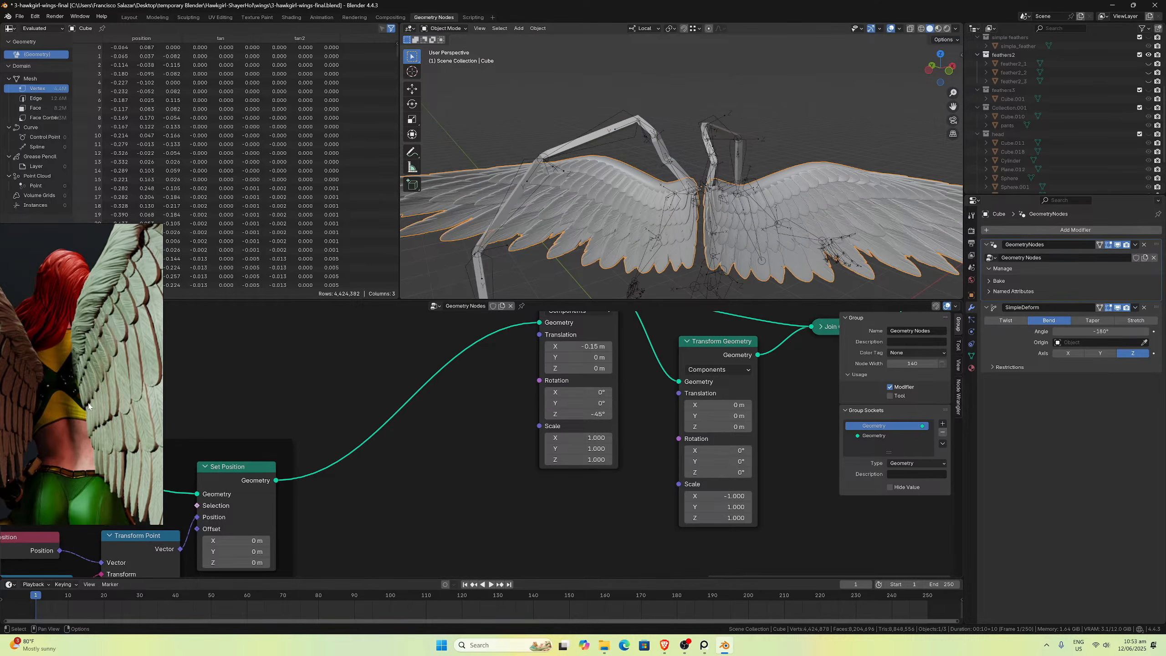
Step: Try adjusting the Value node that drives the wing joint rotations while comparing the wings with the frames from directly behind
scroll(714, 234, up, 3)
middle_drag(713, 234, 719, 160)
key(KP_1)
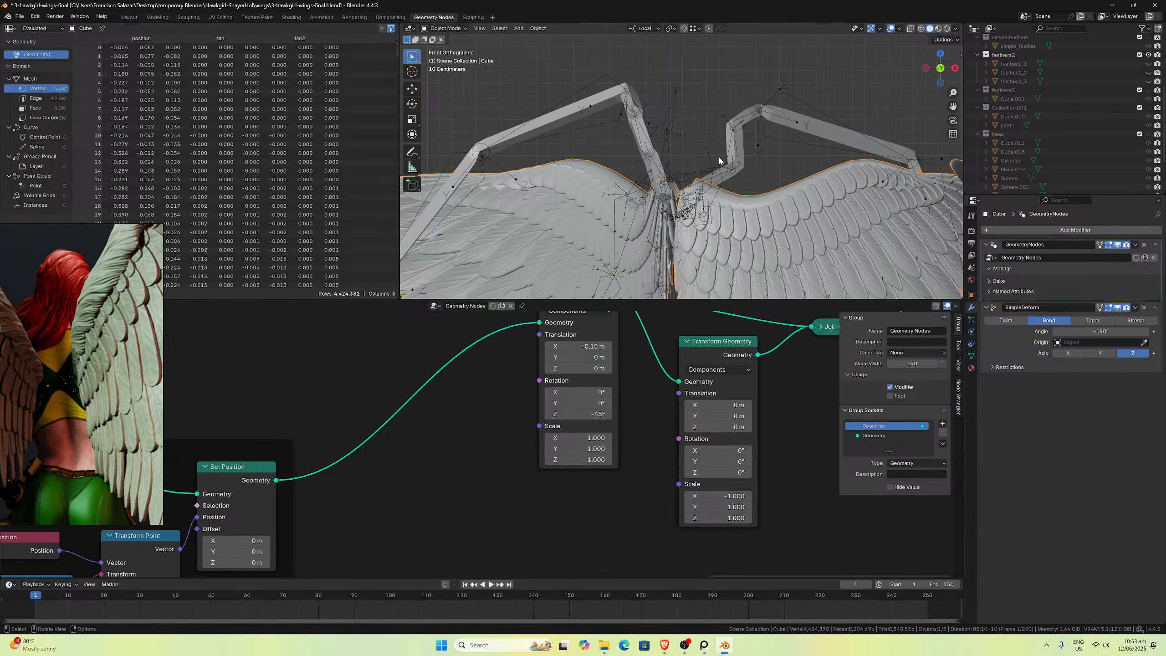
key(ctrl+KP_1)
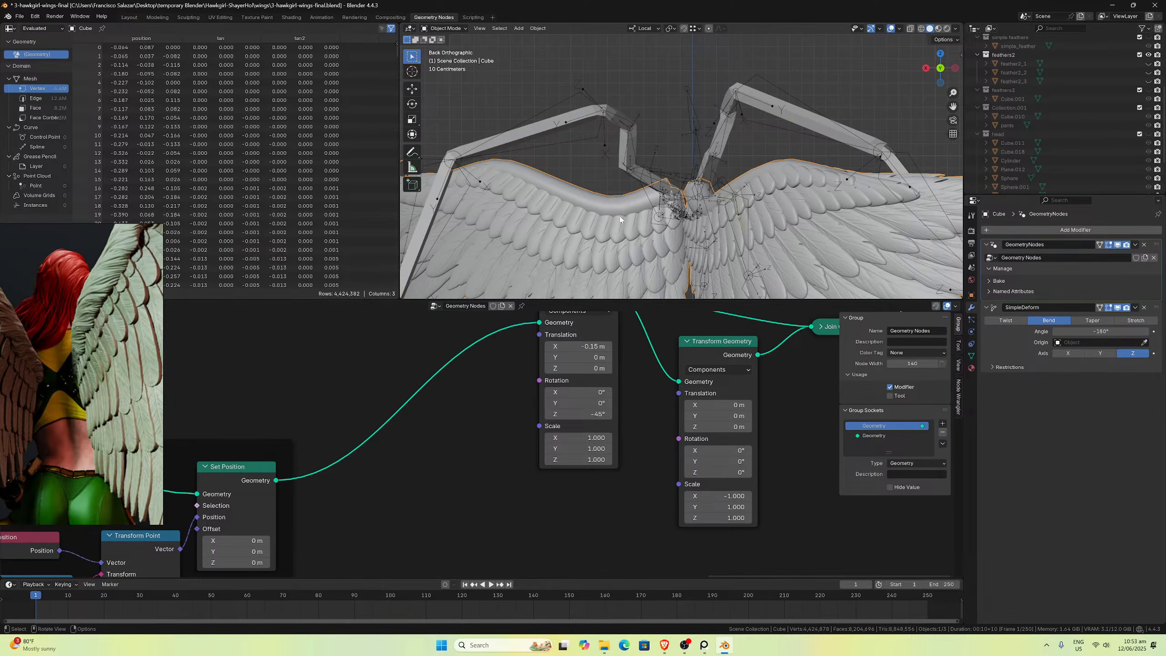
scroll(325, 439, down, 8)
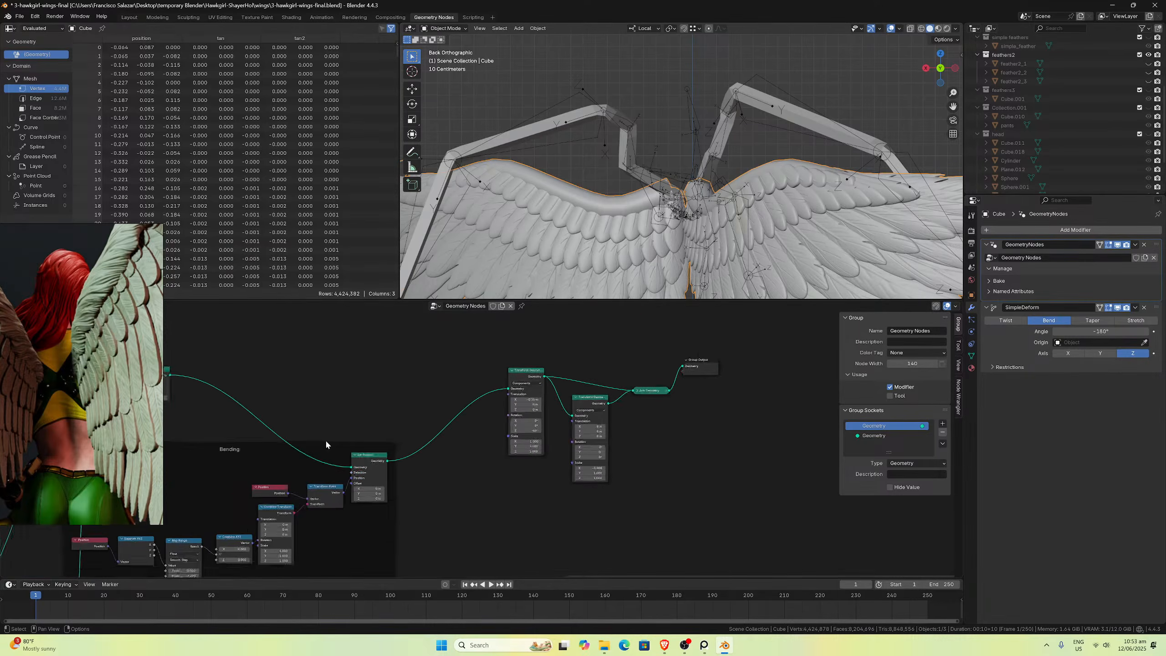
scroll(559, 439, up, 6)
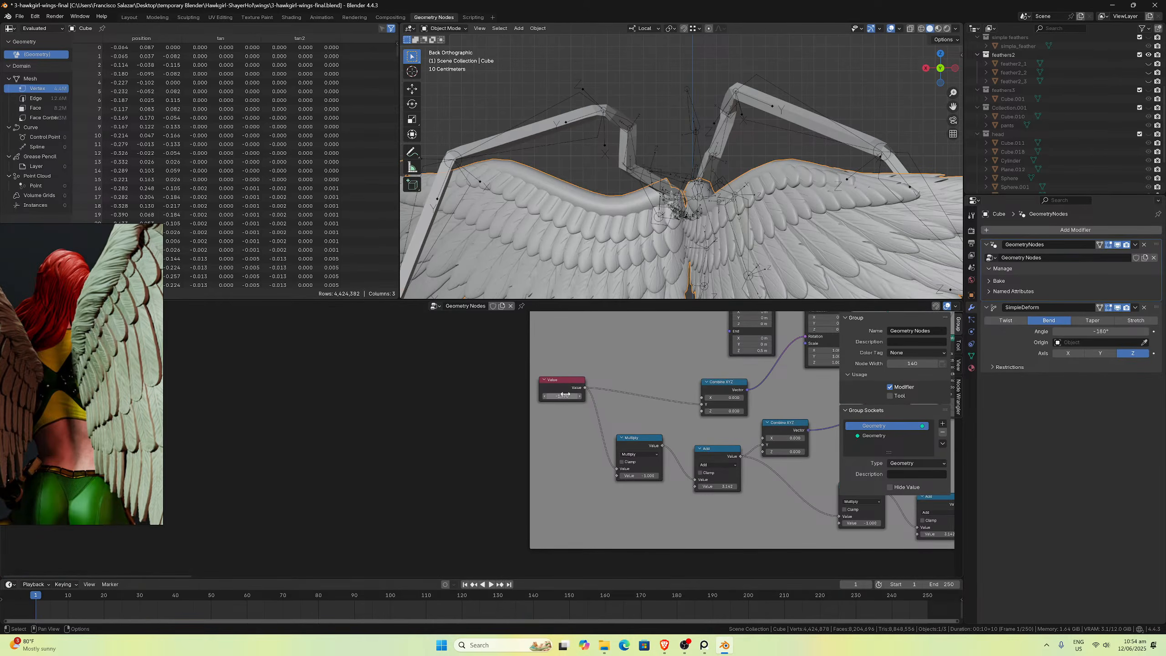
mouse_move(563, 396)
mouse_down()
mouse_move(551, 396)
mouse_move(568, 396)
mouse_up()
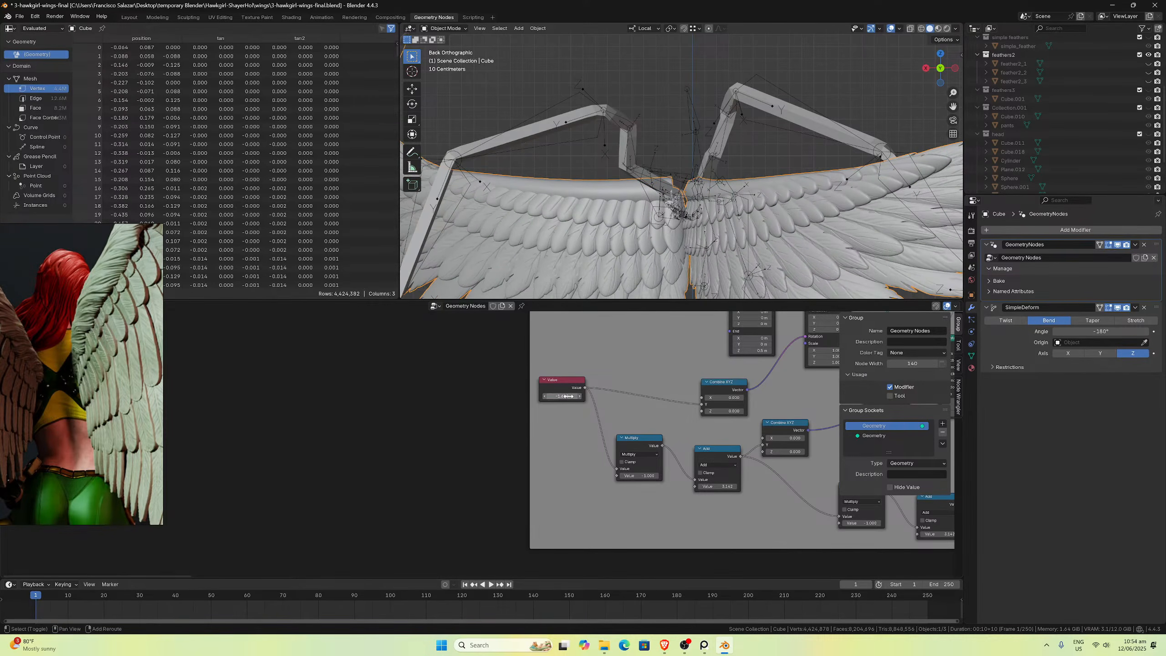
key(Escape)
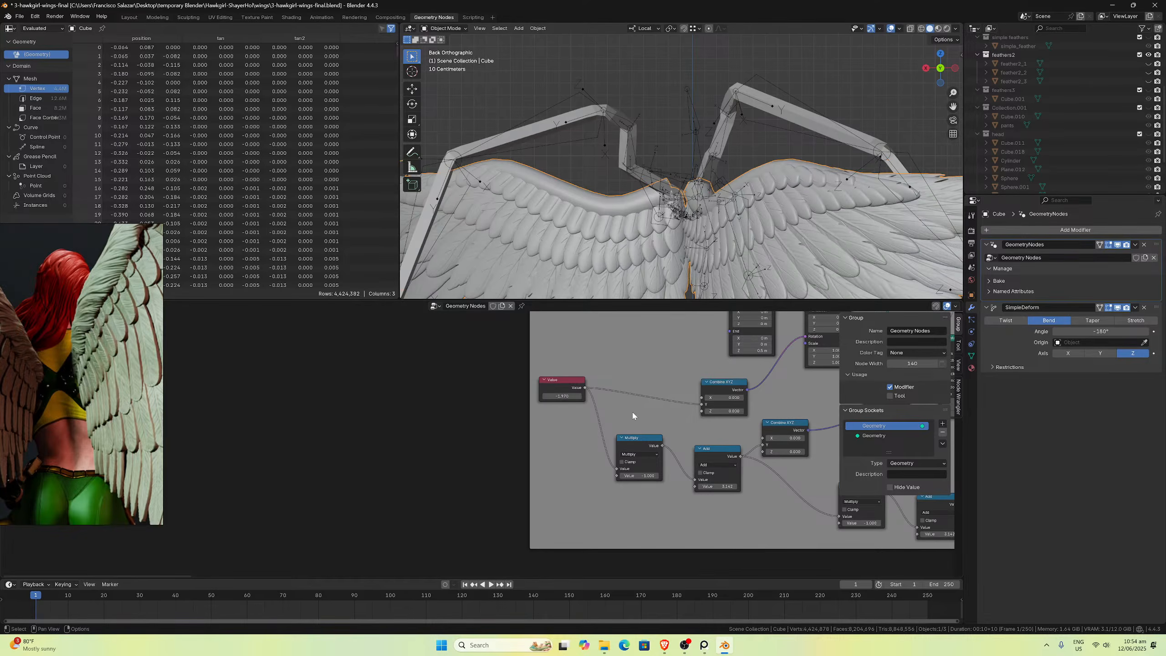
Step: Review the joint rotation nodes and save the wings file
middle_drag(631, 402, 313, 459)
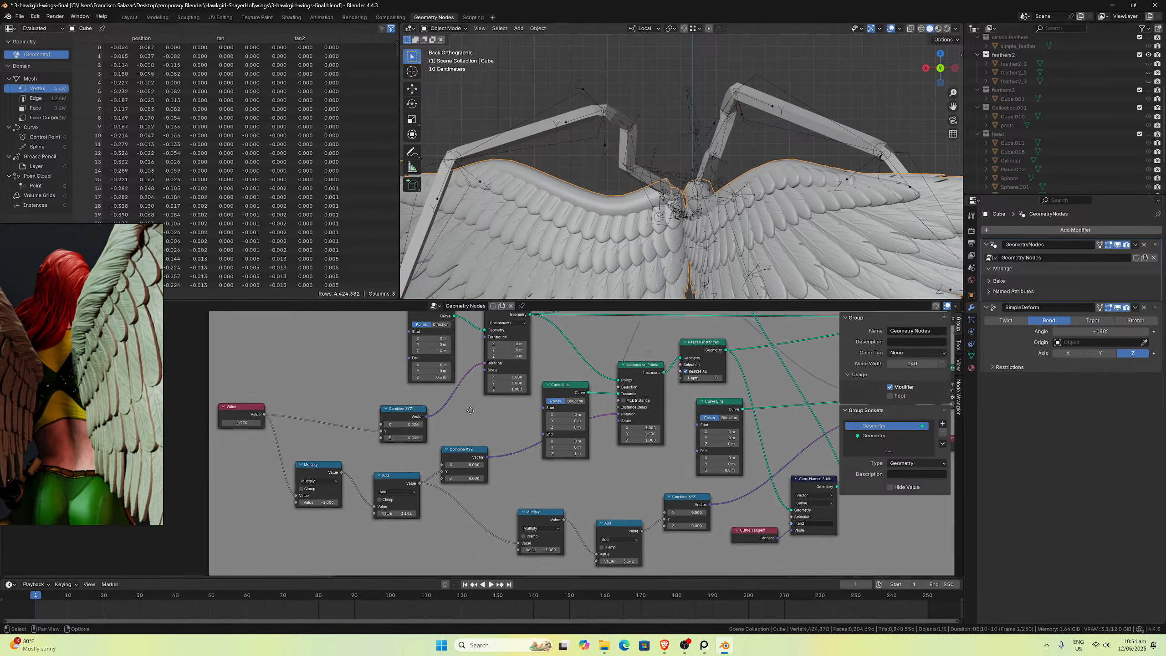
middle_drag(485, 454, 455, 420)
scroll(456, 419, down, 1)
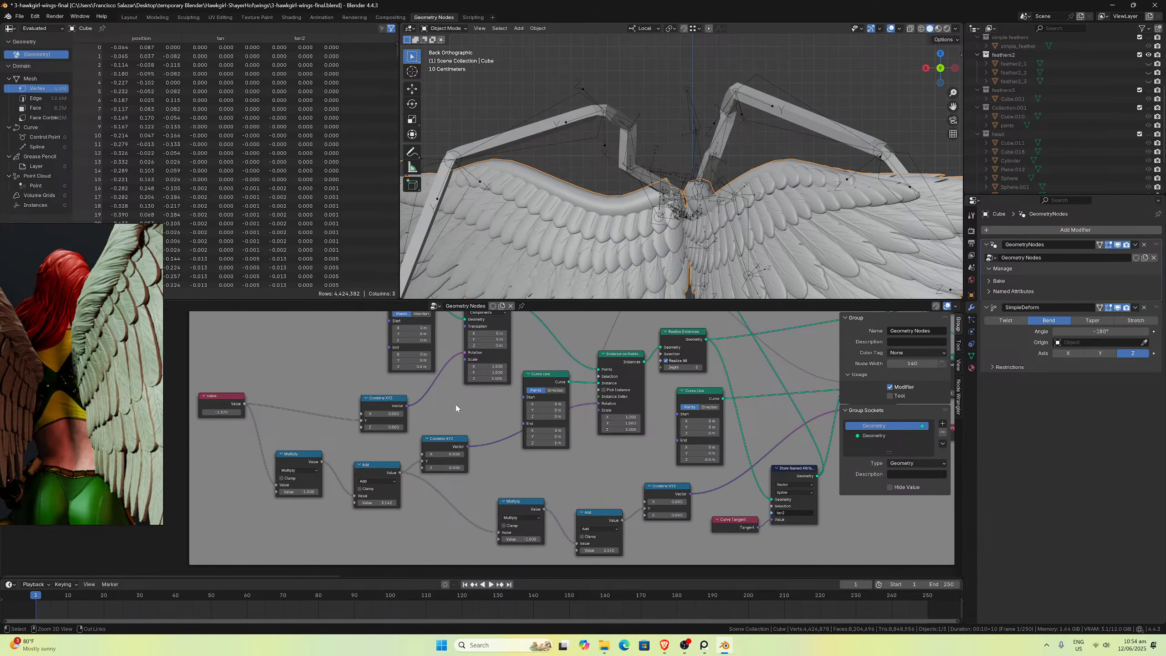
key(ctrl+s)
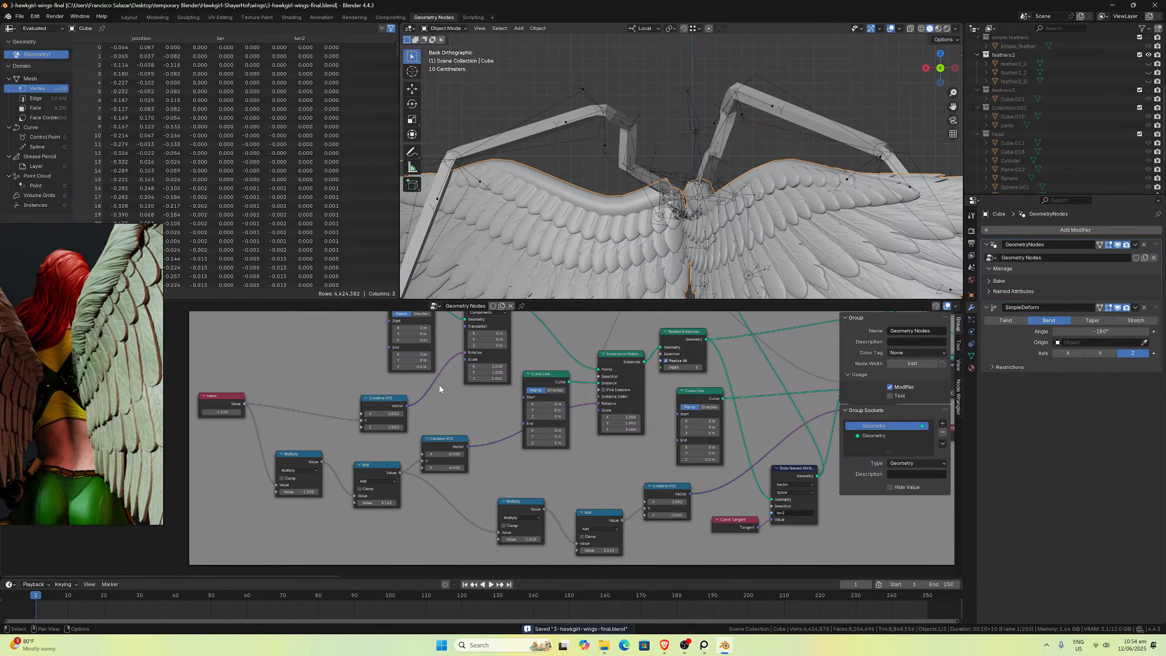
Step: Cut the links from the three Combine XYZ nodes to the wing joints' Rotation inputs so each joint rotates independently
key(ctrl)
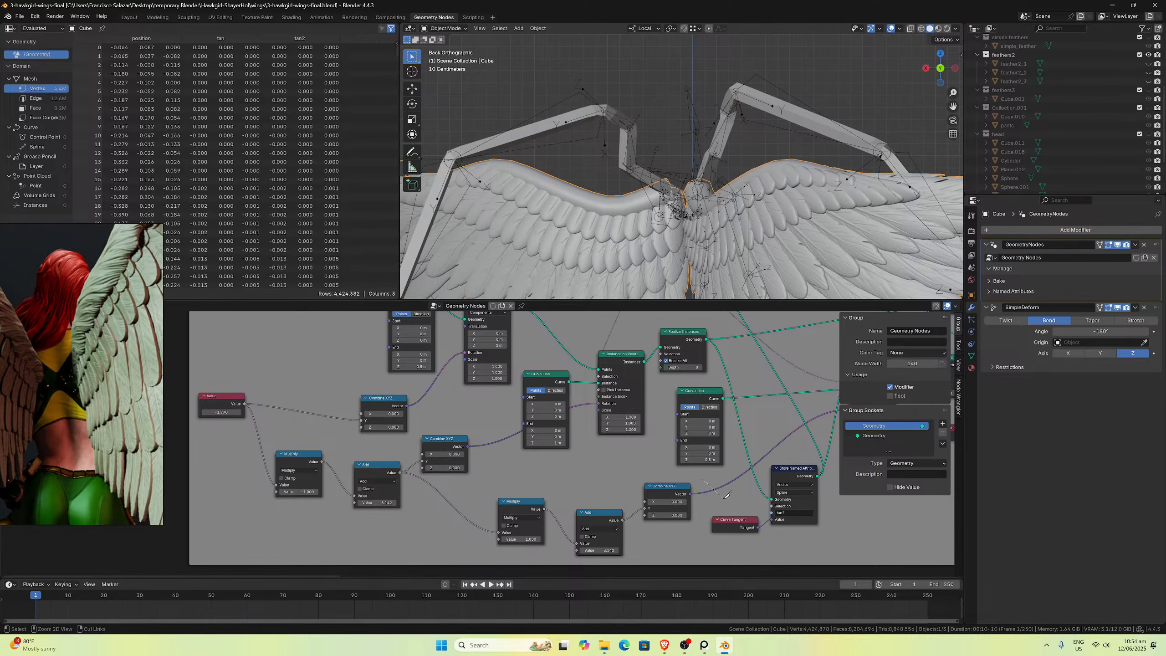
ctrl+right_drag(726, 494, 728, 496)
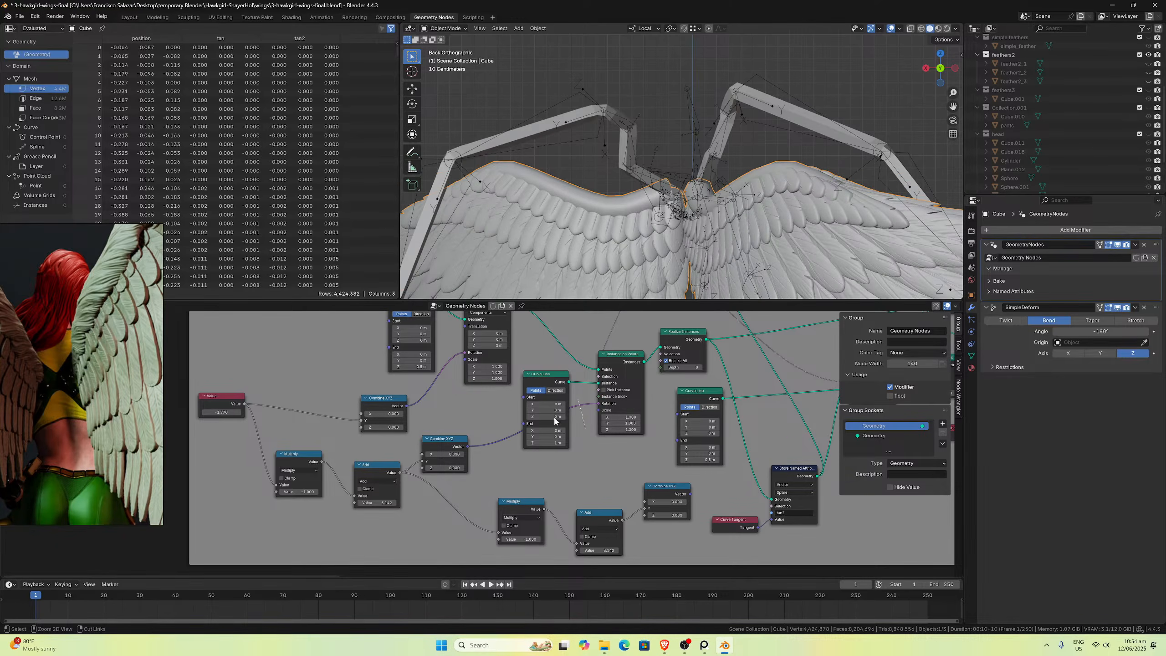
ctrl+right_drag(555, 421, 583, 416)
ctrl+right_drag(436, 410, 442, 409)
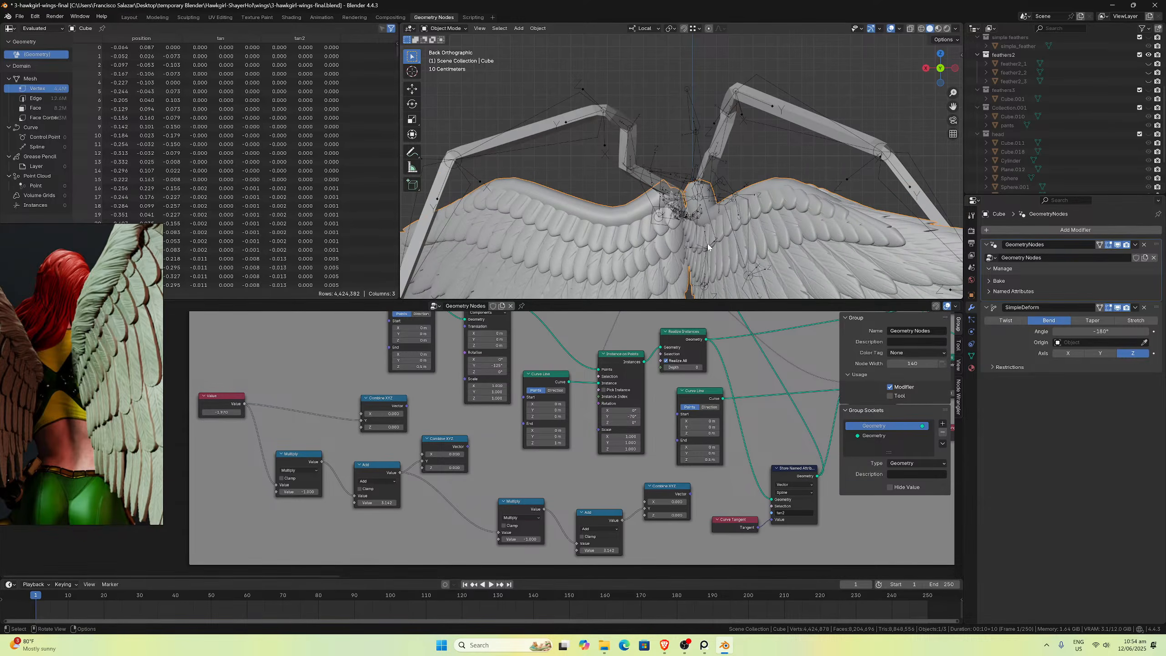
Step: Try a Y rotation of -126° on the first joint's Transform Geometry node
middle_drag(454, 402, 445, 446)
scroll(487, 436, up, 2)
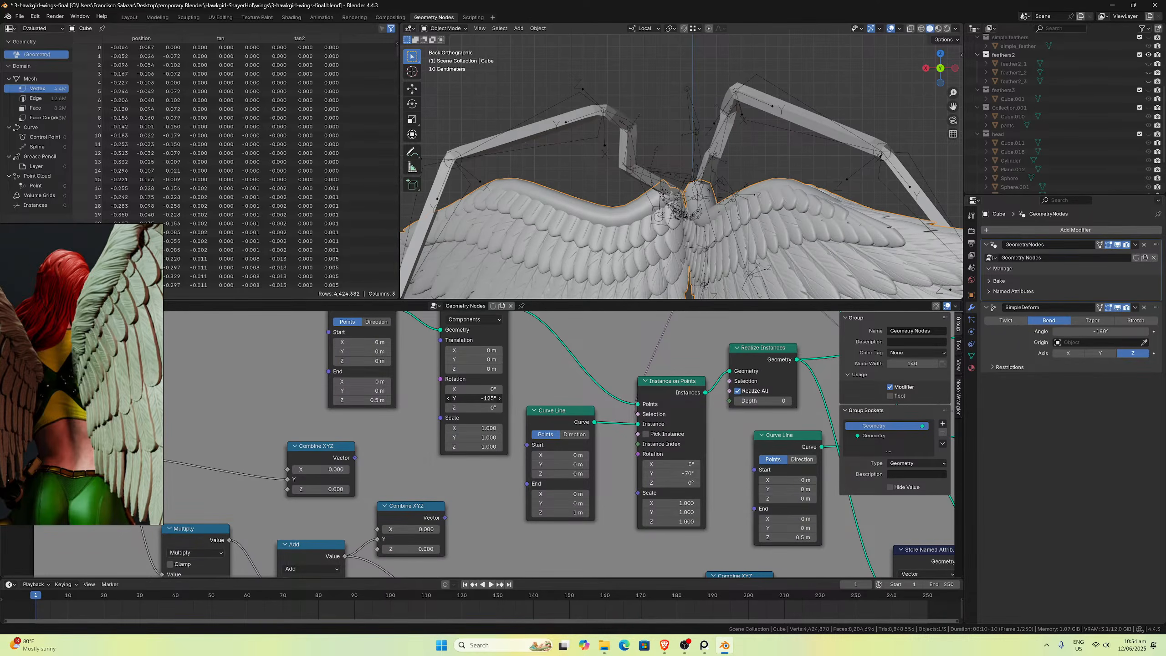
drag(472, 398, 477, 398)
Step: Cut the links between the feather node groups and the Join Geometry node to leave only the wing's arm geometry
scroll(506, 459, down, 5)
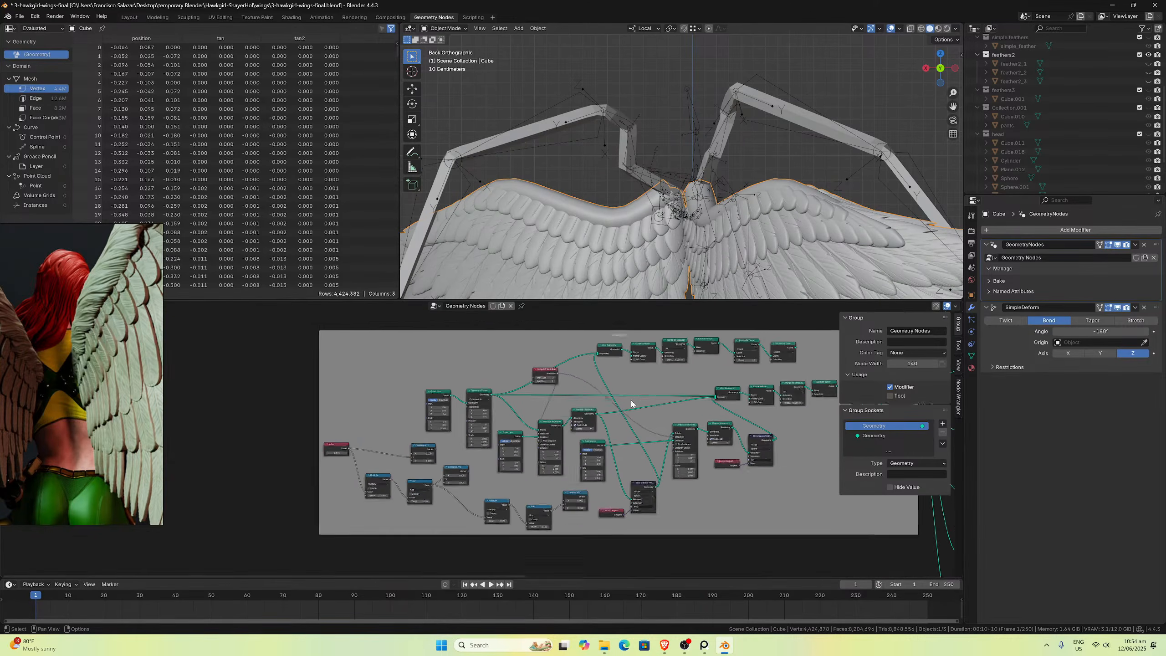
middle_drag(775, 466, 506, 463)
scroll(532, 439, down, 1)
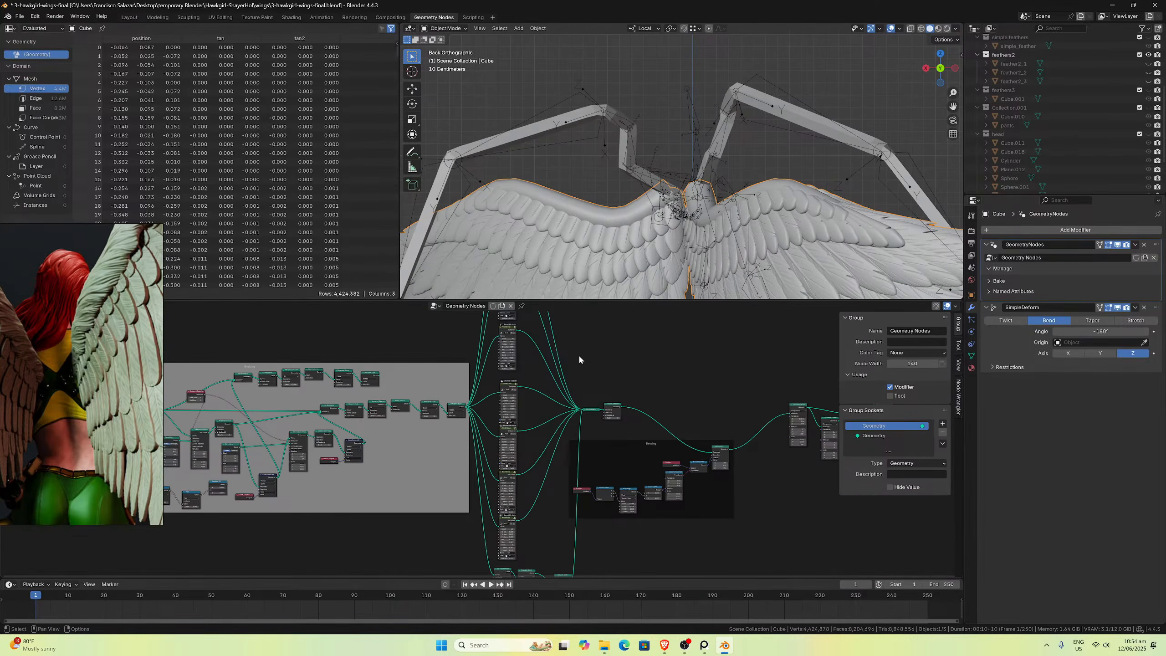
ctrl+right_drag(552, 391, 550, 460)
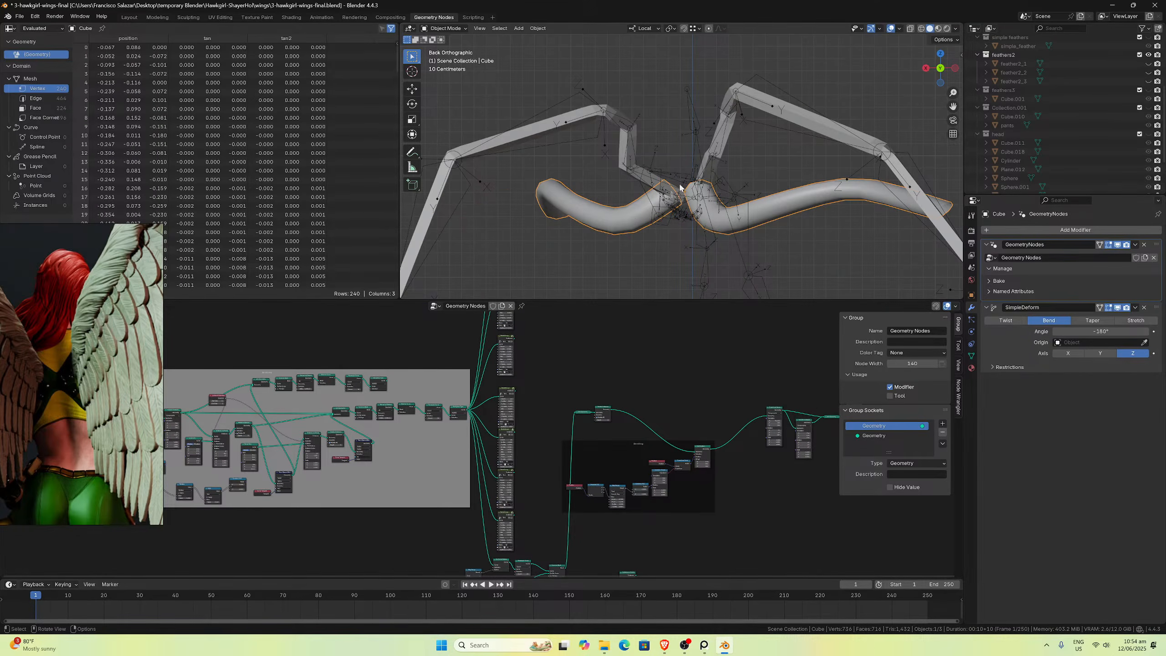
Step: Raise the wing arm by setting the first joint's Transform Geometry Y rotation to -72.1°
scroll(383, 450, up, 4)
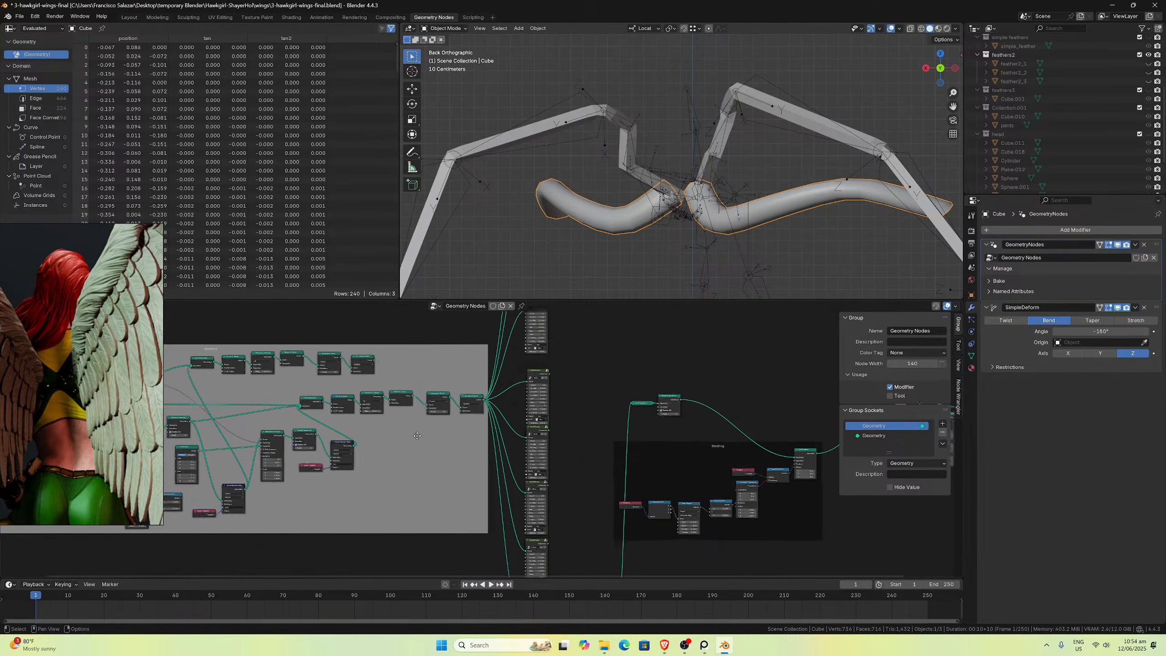
middle_drag(181, 424, 482, 469)
scroll(481, 468, up, 5)
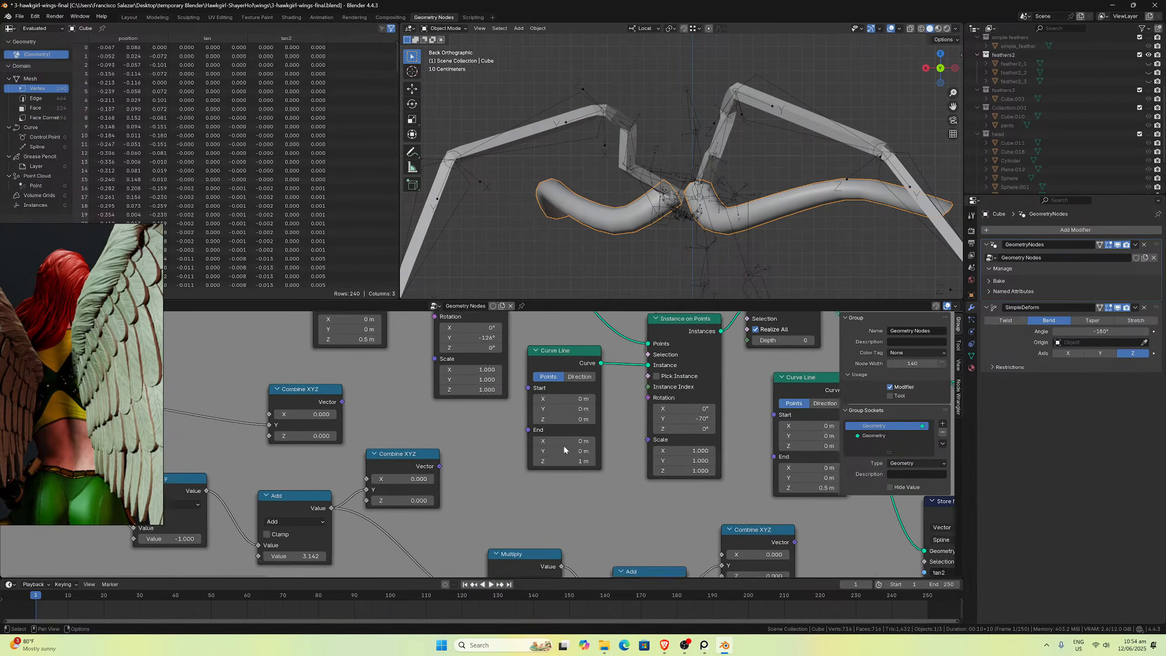
scroll(534, 468, up, 2)
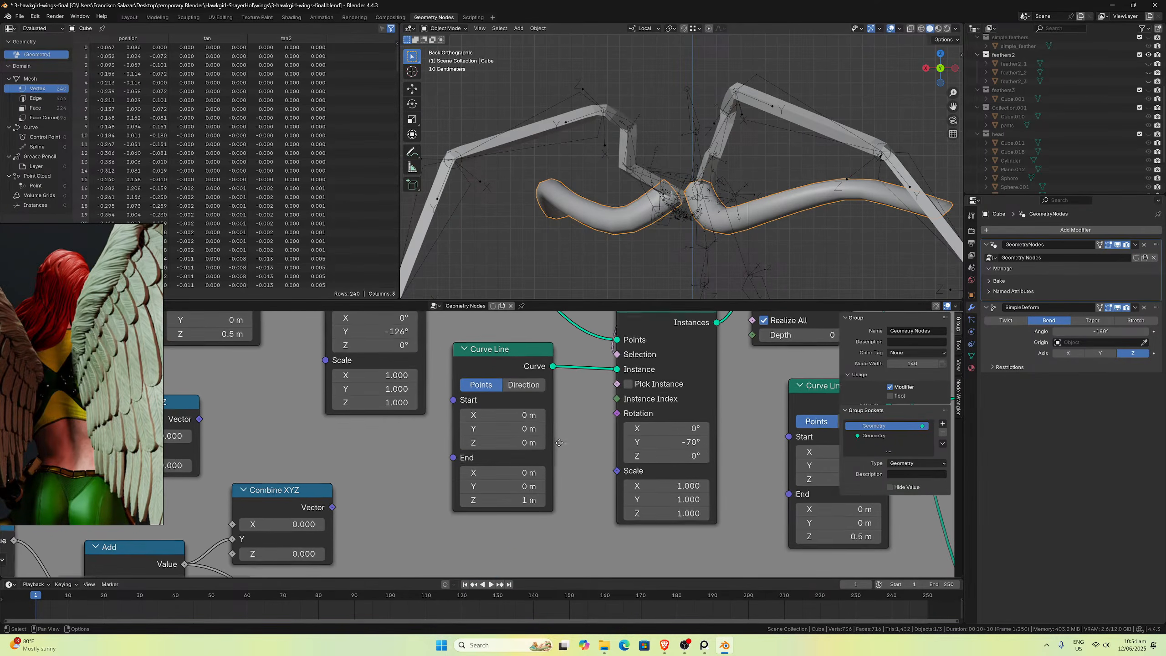
middle_drag(557, 447, 634, 532)
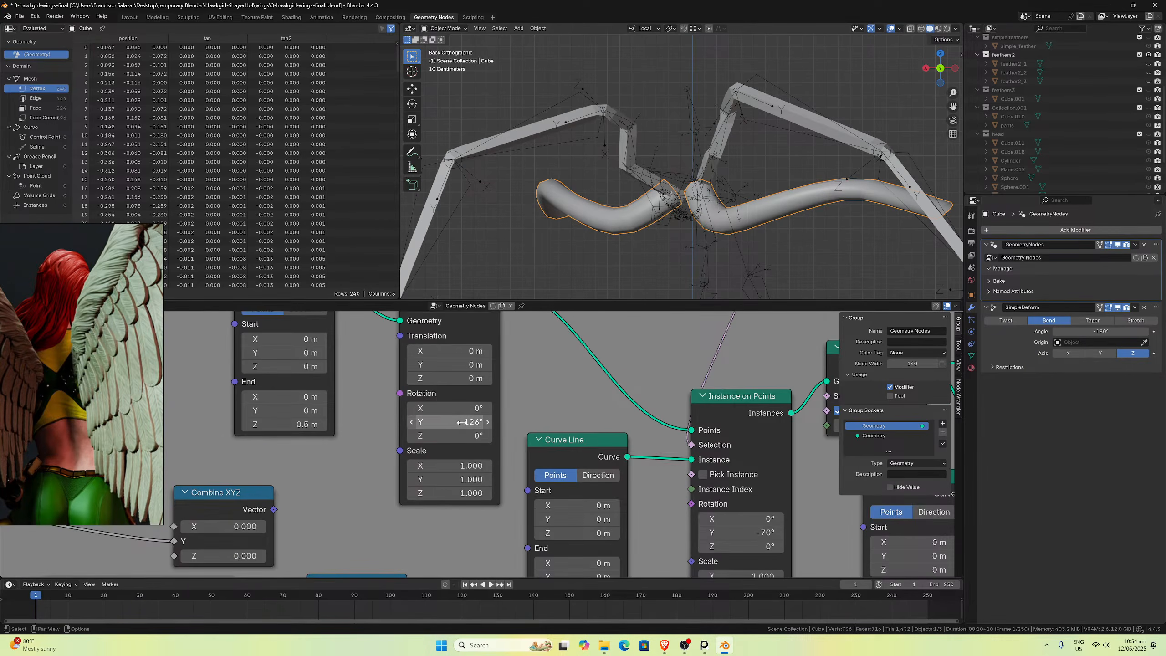
drag(450, 422, 488, 422)
Step: Bend the second wing joint upward by setting the first Instance on Points node's Y rotation to about -15°
scroll(452, 425, down, 5)
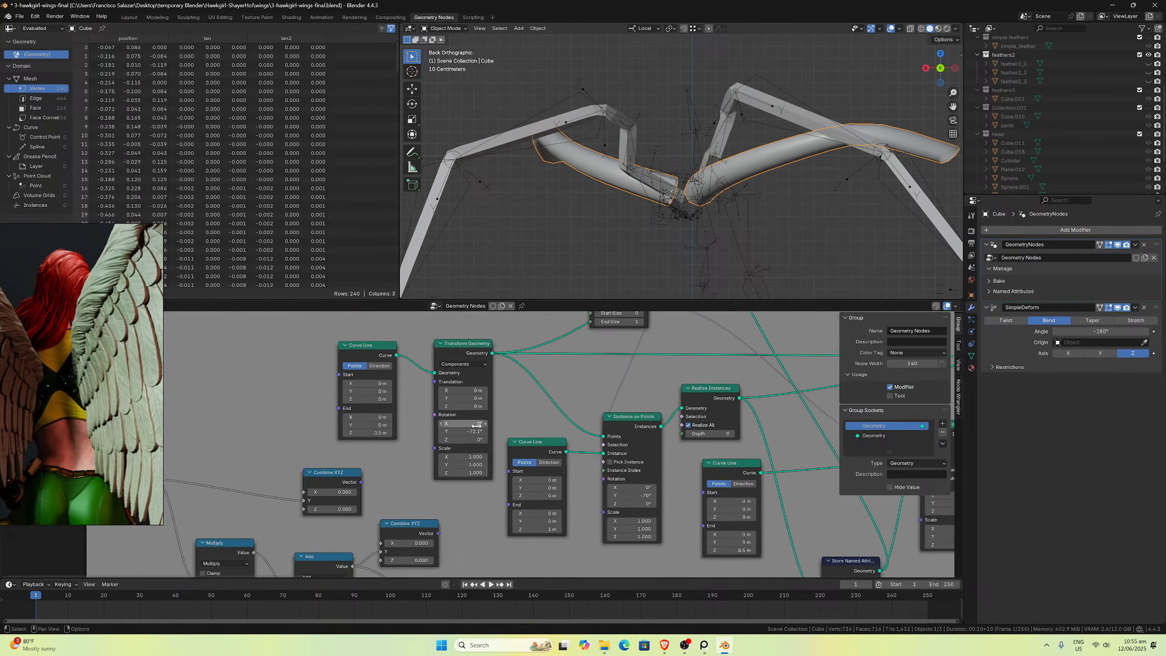
ctrl+scroll(452, 414, down, 4)
scroll(478, 466, up, 5)
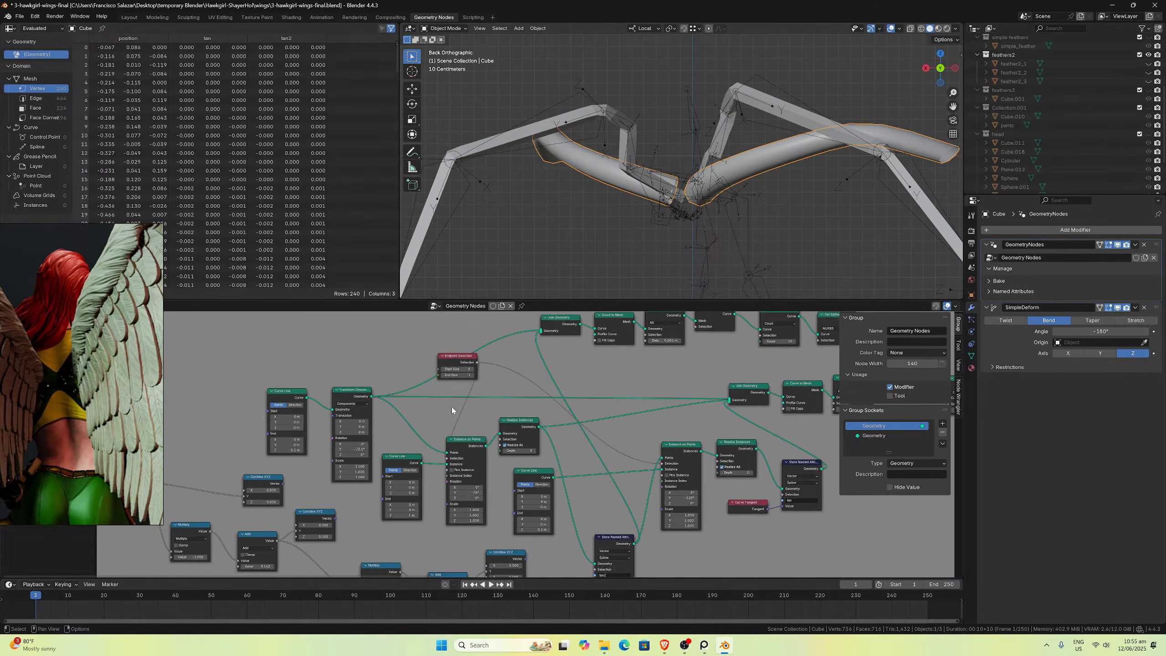
drag(473, 467, 502, 467)
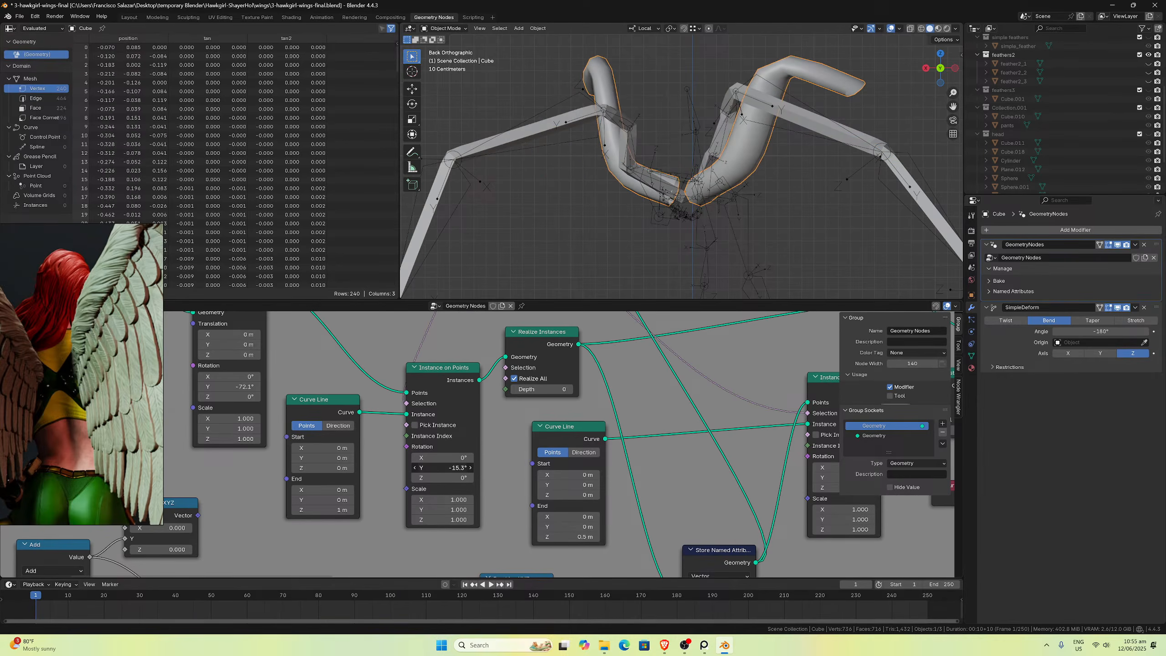
Step: Adjust the outer wing joint through the second Instance on Points node's Y rotation, checking the arm from the front
scroll(483, 445, down, 3)
middle_drag(626, 186, 582, 186)
key(KP_5)
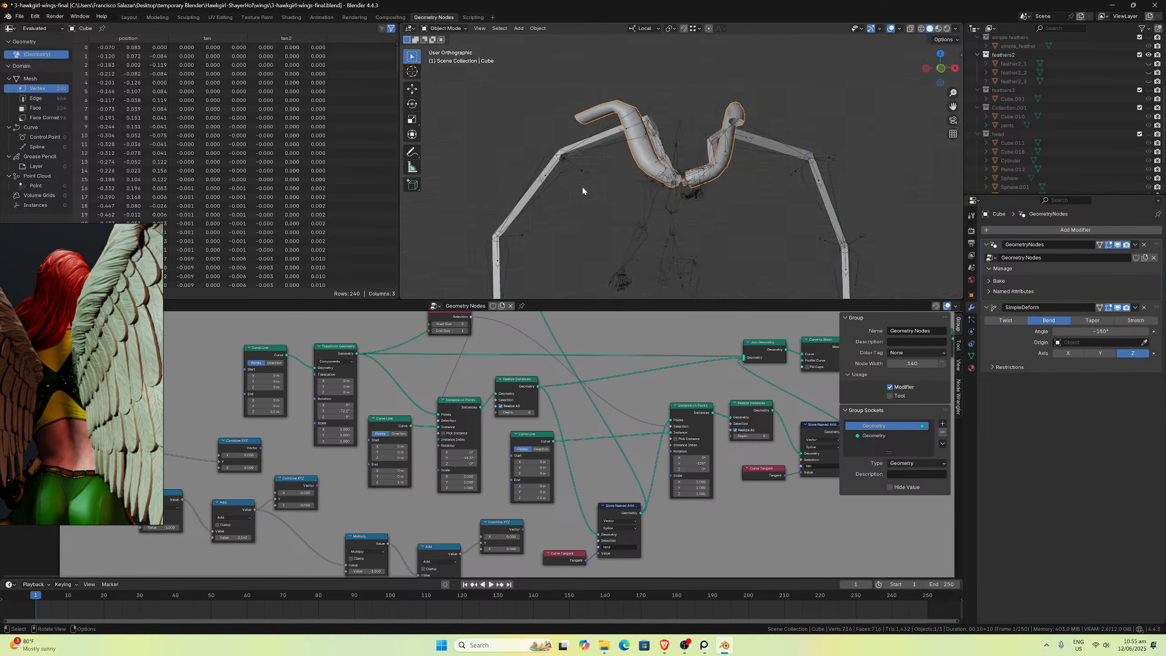
key(KP_1)
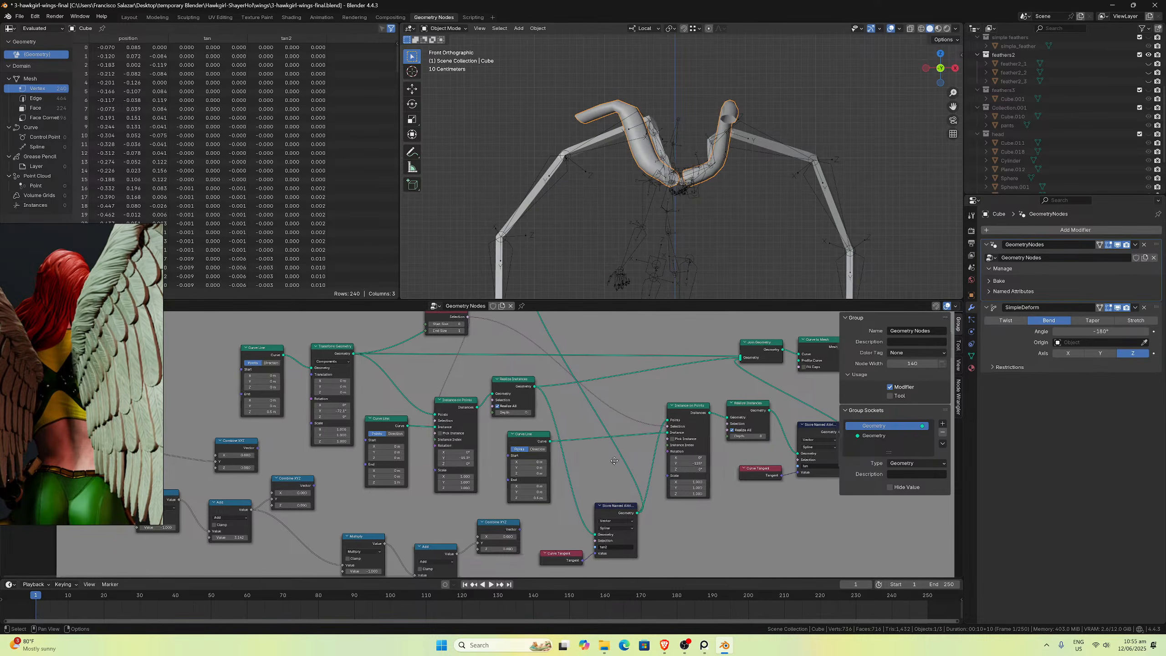
scroll(597, 455, up, 2)
drag(620, 459, 593, 459)
Step: Reconnect the long outer feathers' node group to Join Geometry and inspect the feathers on the reposed wings
middle_drag(744, 202, 604, 184)
scroll(780, 427, down, 8)
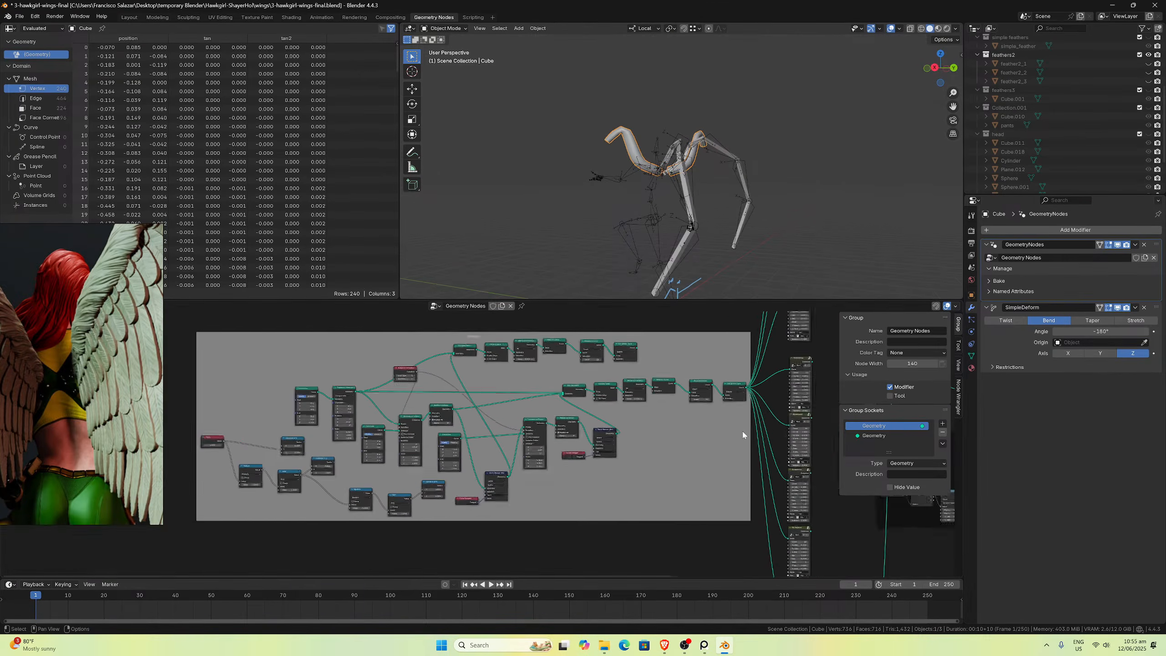
middle_drag(780, 427, 535, 427)
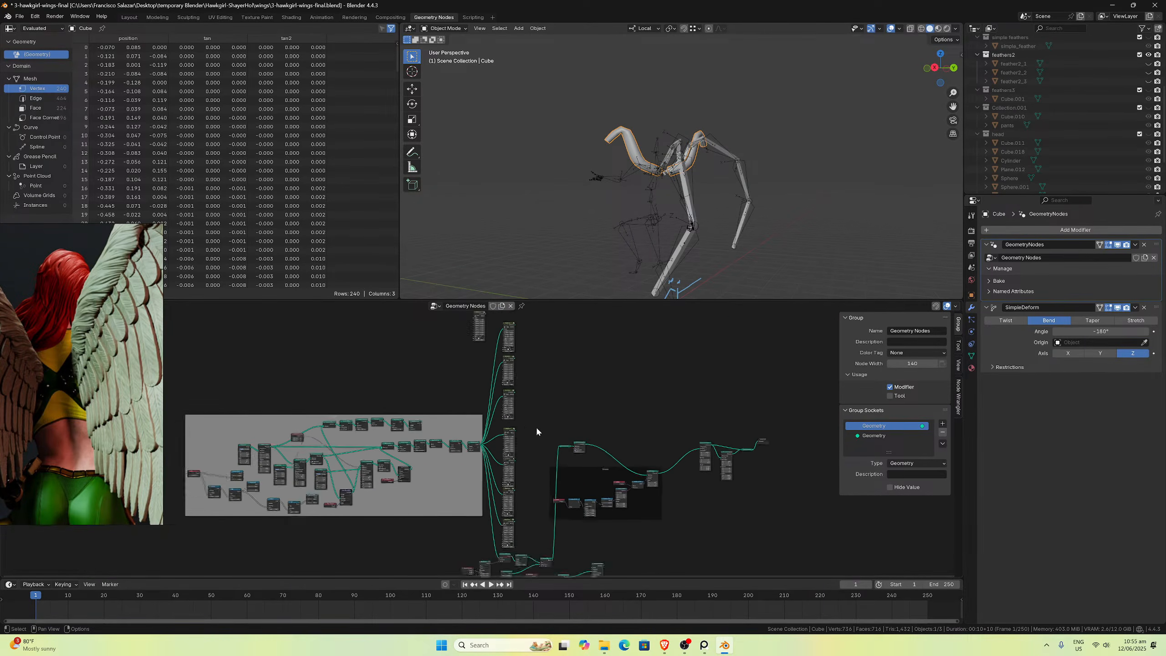
scroll(536, 427, up, 4)
shift+scroll(465, 363, up, 2)
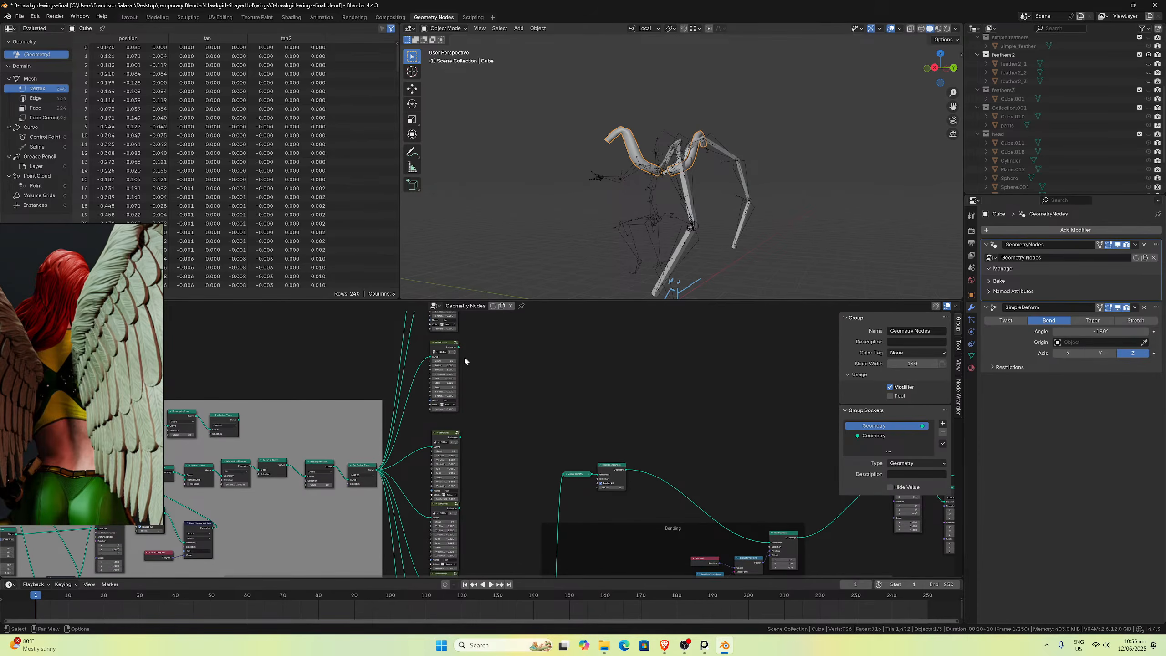
drag(458, 437, 564, 474)
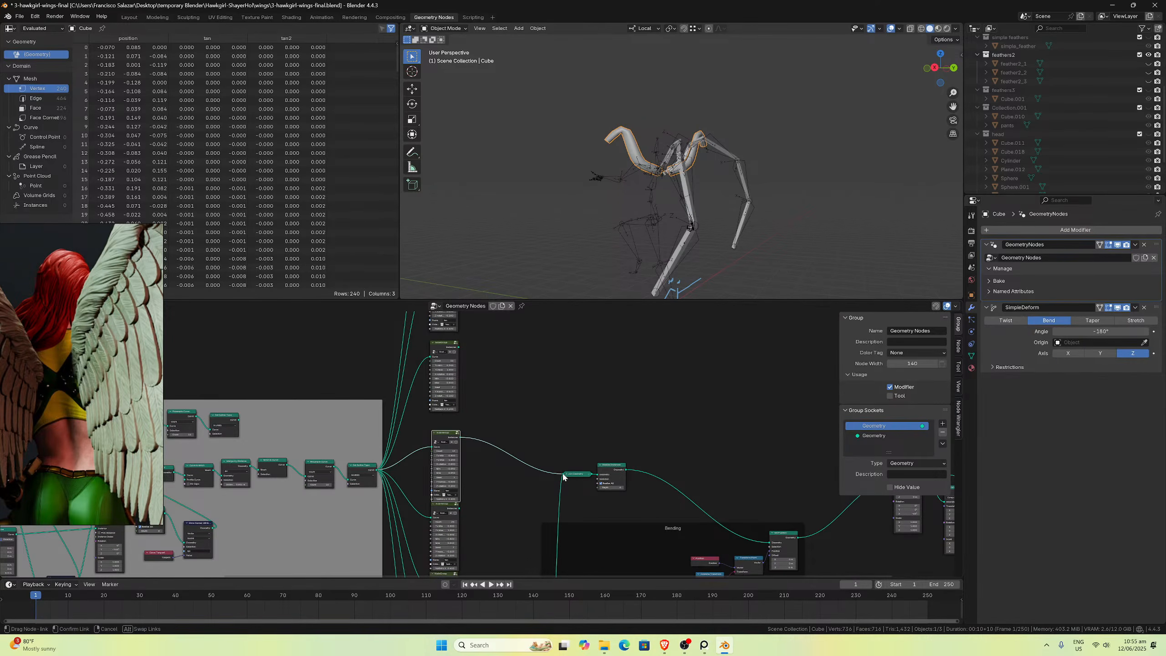
middle_drag(666, 216, 768, 222)
middle_drag(758, 224, 683, 210)
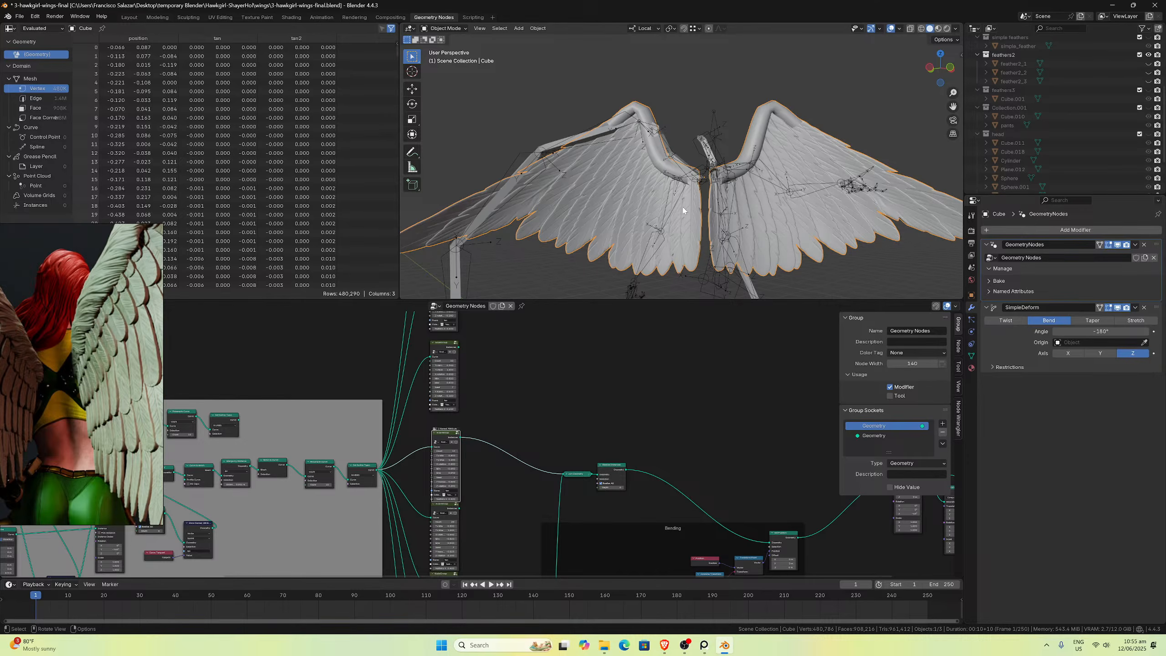
Step: Reduce the Count value in the long outer feathers' node group
scroll(719, 216, up, 2)
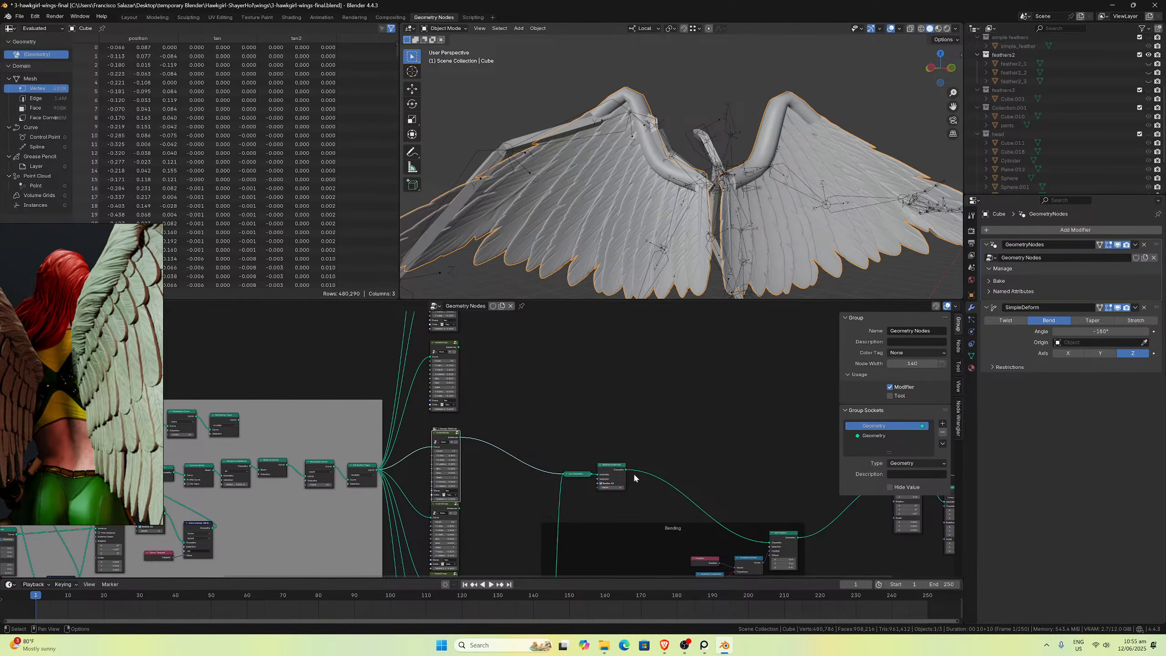
scroll(634, 478, up, 5)
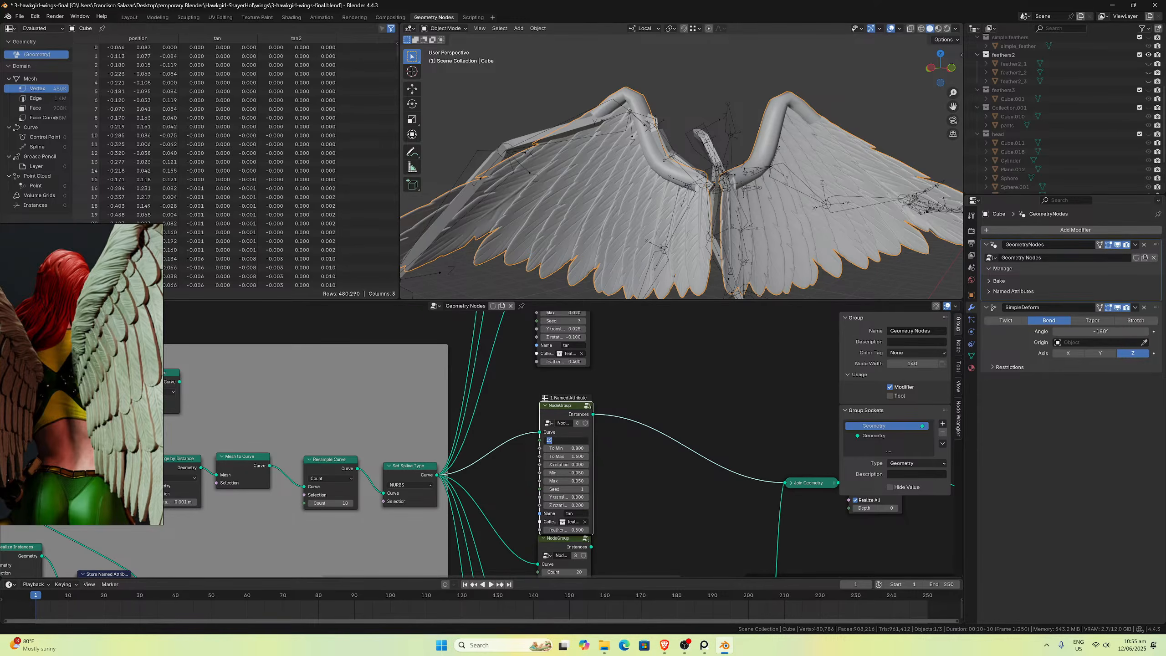
key(Return)
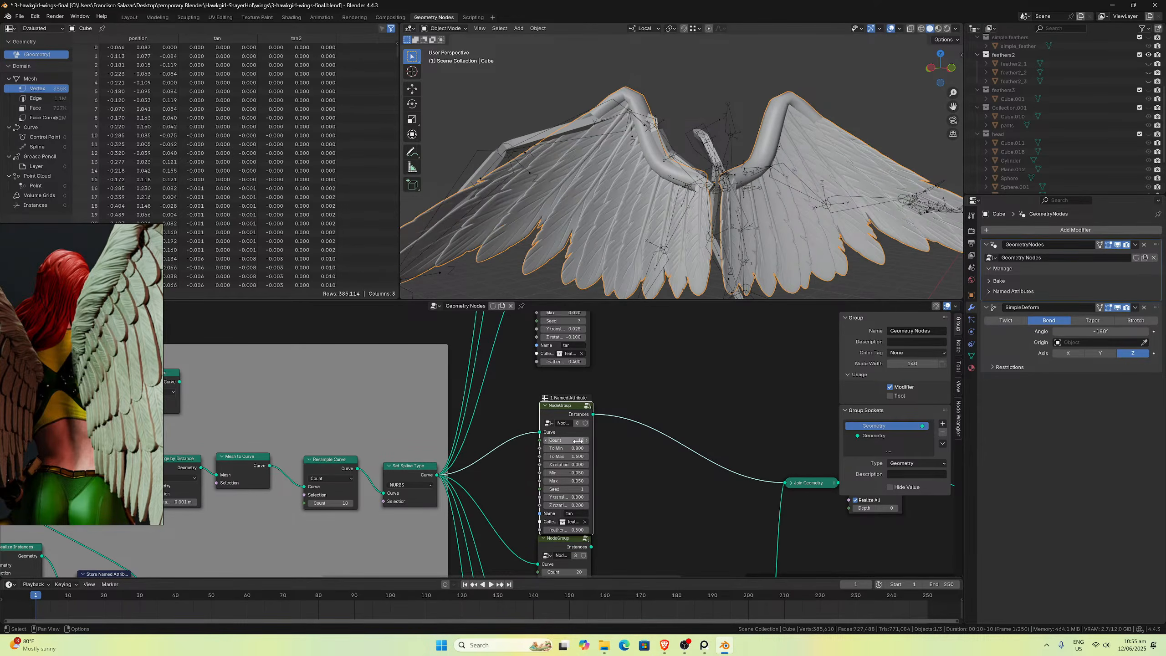
Step: Connect the Instances output of the node group directly below the long feathers' group to Join Geometry
scroll(633, 437, down, 2)
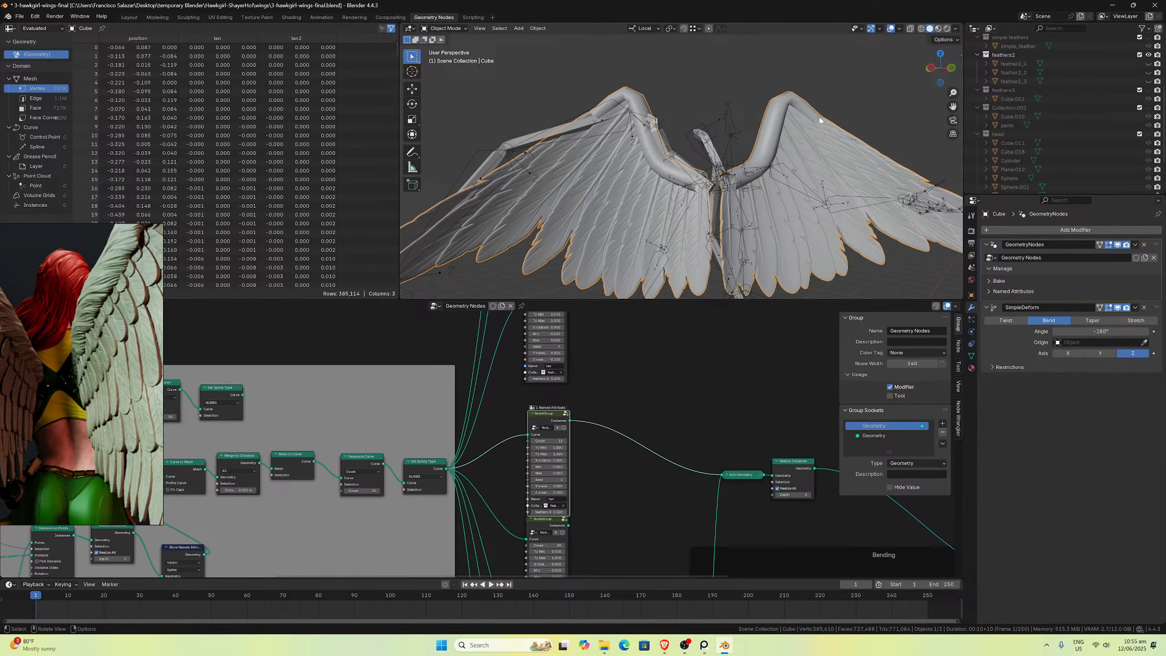
middle_drag(615, 424, 609, 482)
middle_drag(576, 411, 568, 338)
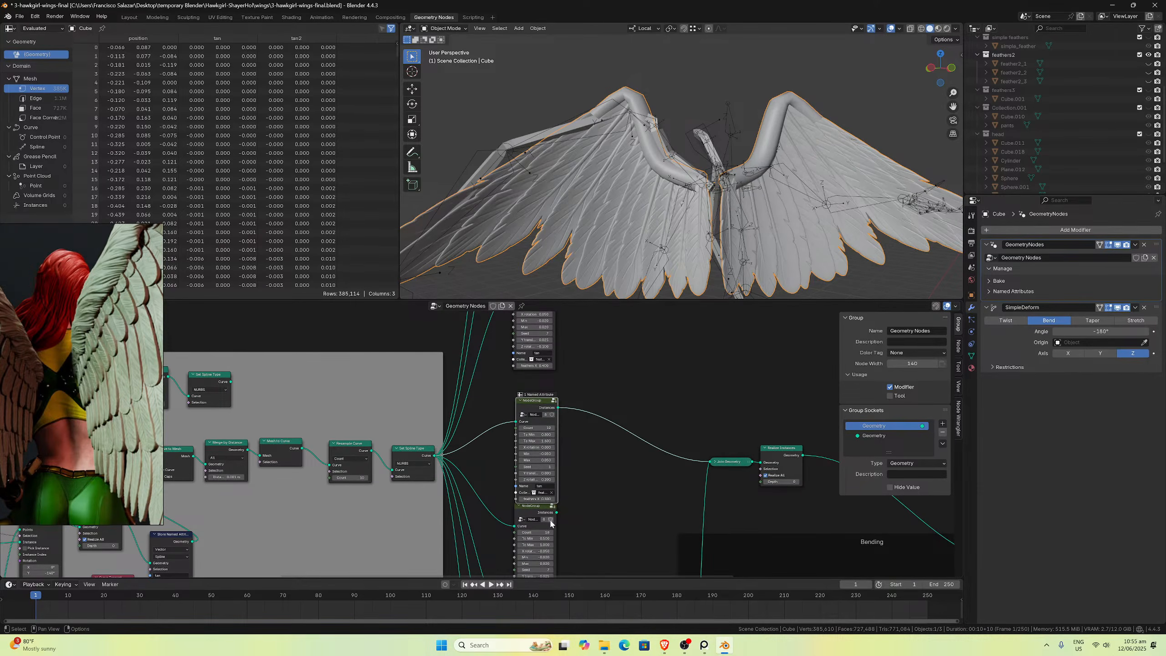
drag(556, 513, 714, 465)
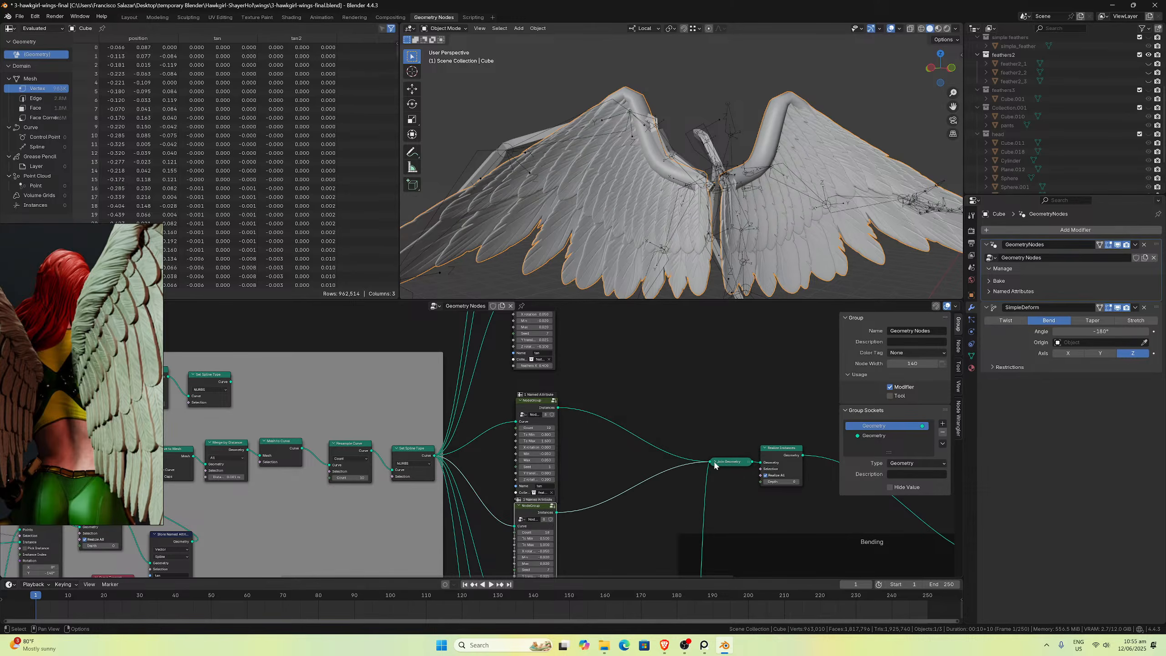
Step: Connect the Instances output of the node group directly above the long feathers' group to Join Geometry
middle_drag(550, 321, 551, 390)
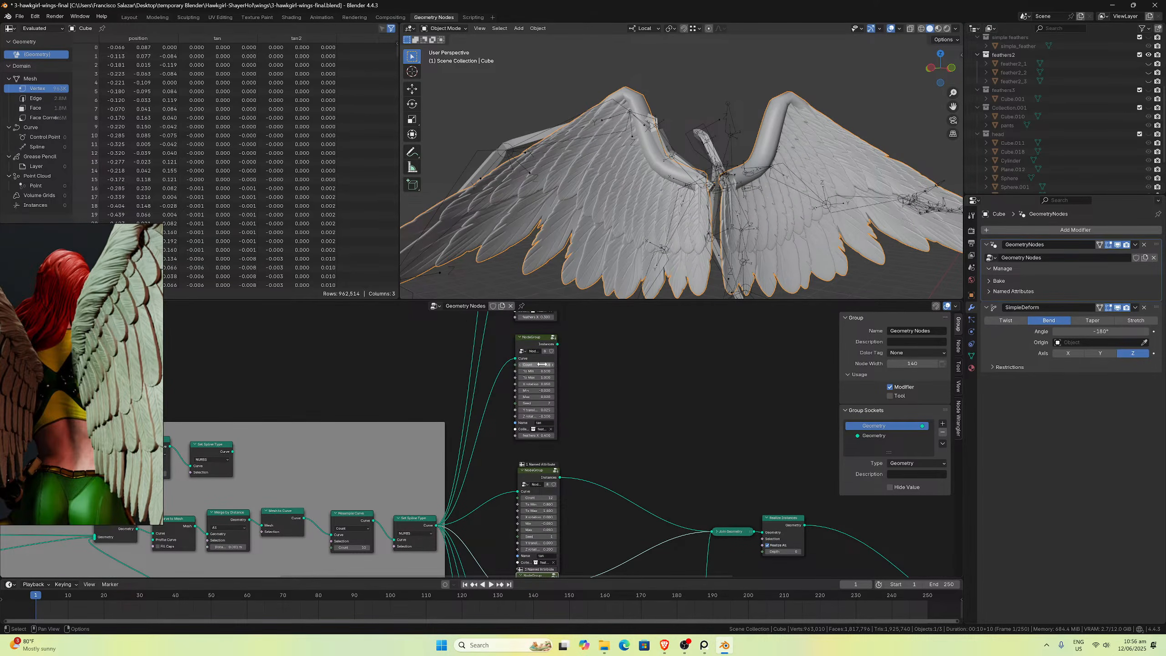
drag(559, 343, 596, 388)
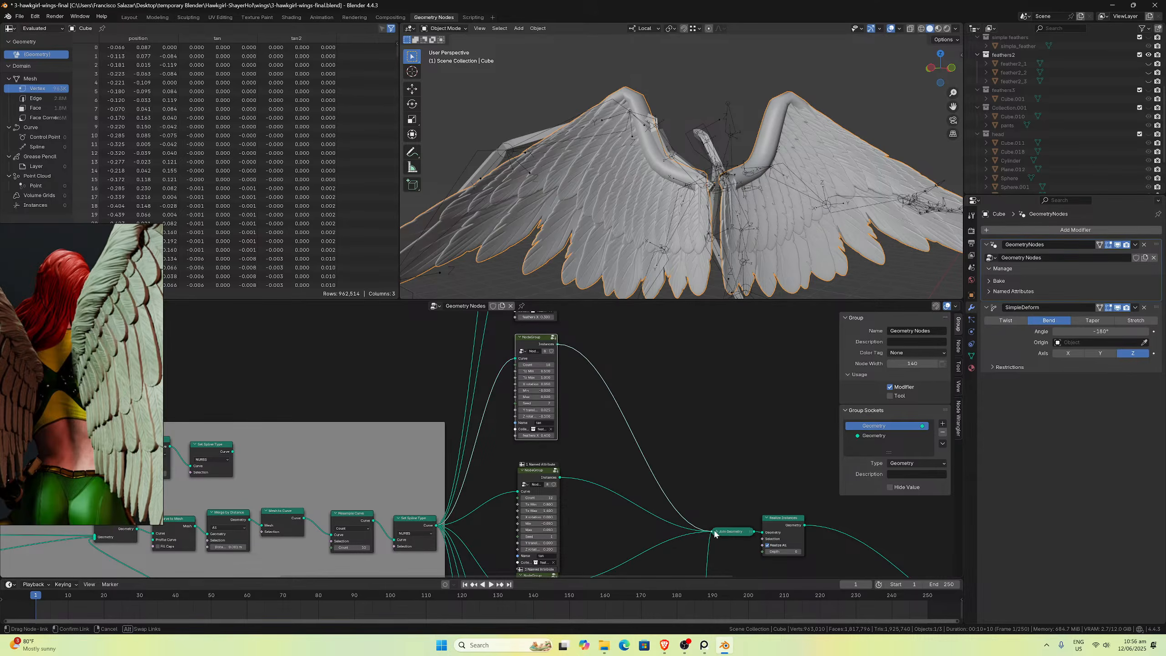
drag(714, 534, 714, 534)
Step: Compare the layered wings with the Hawkgirl statue's back view from several angles
middle_drag(661, 216, 693, 202)
scroll(665, 227, up, 5)
scroll(690, 206, down, 4)
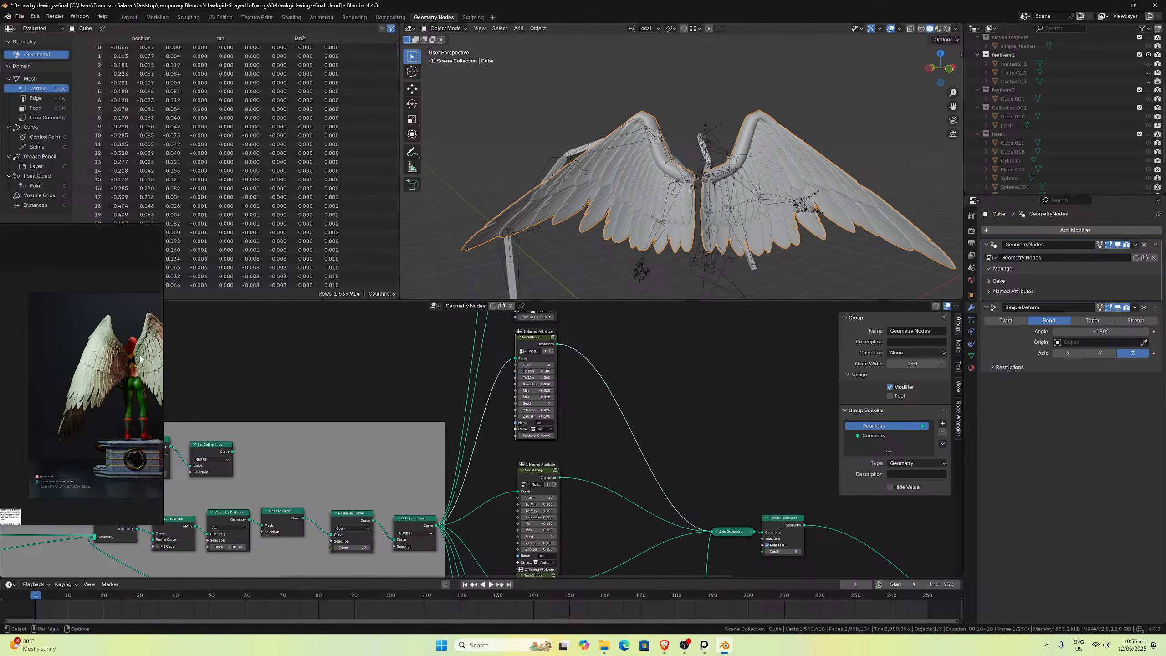
mouse_move(608, 183)
middle_down()
mouse_move(620, 177)
mouse_move(585, 175)
middle_up()
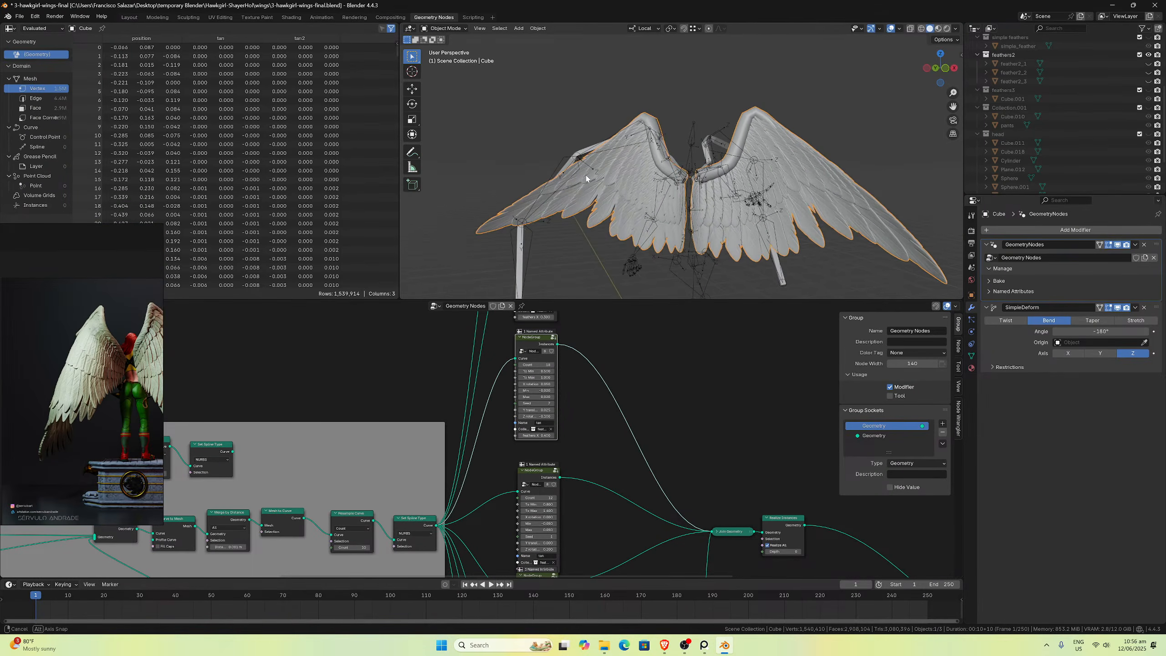
scroll(586, 175, up, 2)
middle_drag(691, 163, 1079, 88)
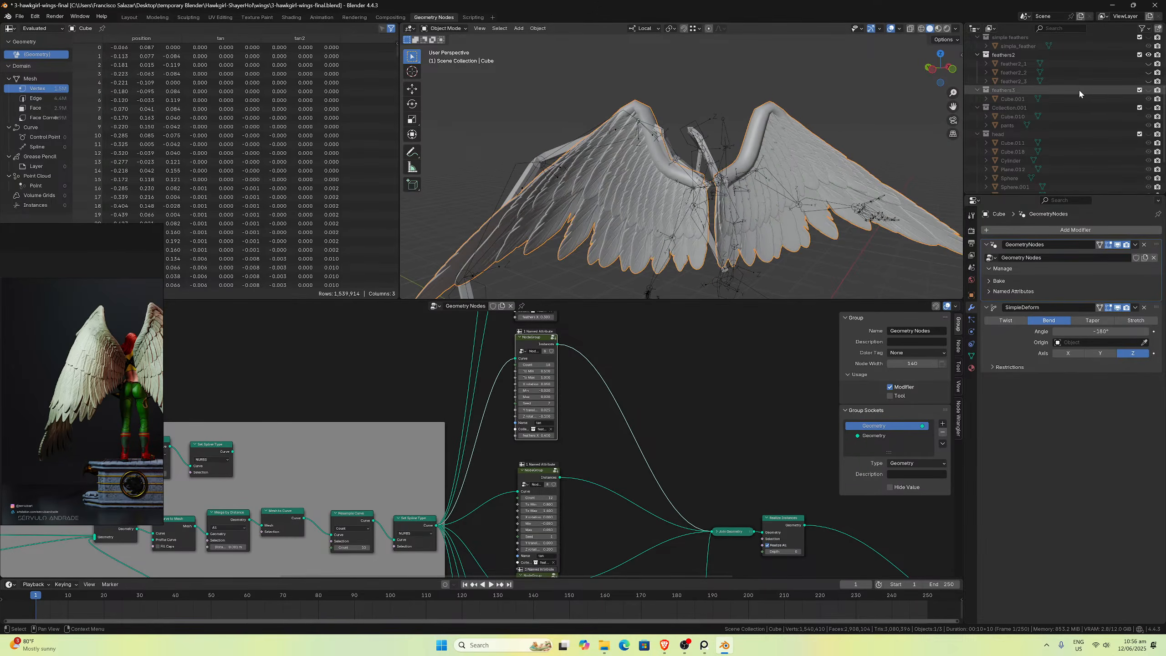
Step: Show the body in Collection.001 and examine the wings' pose against it from the front, above and behind
click(1149, 108)
middle_drag(808, 176, 818, 172)
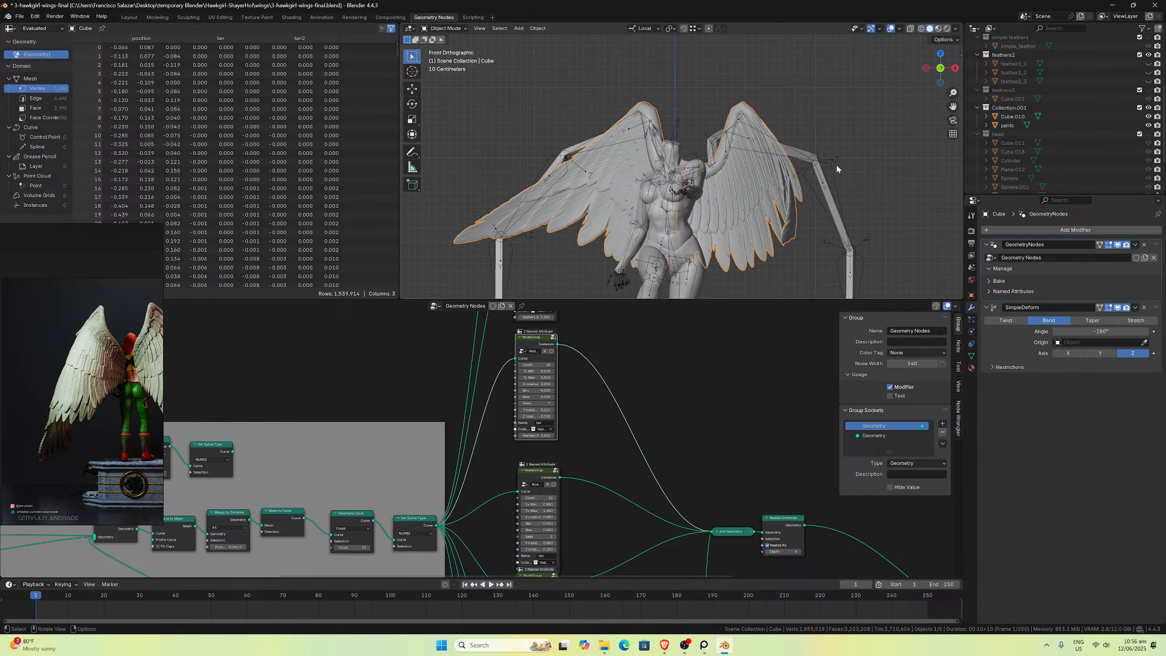
middle_drag(836, 163, 702, 205)
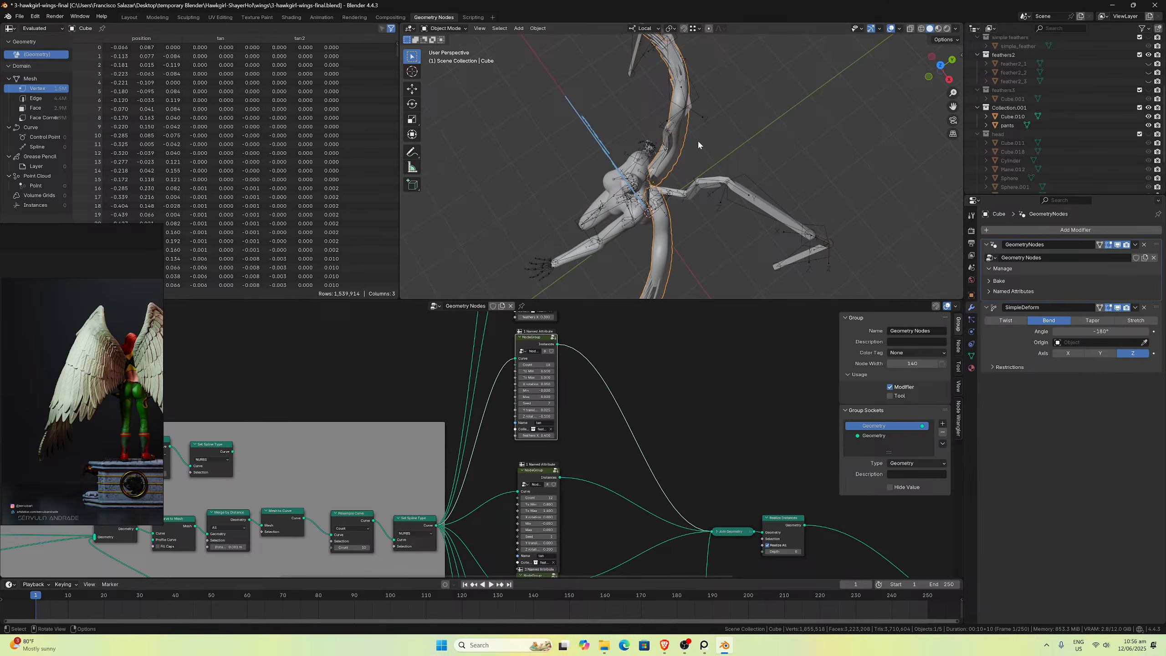
middle_drag(699, 146, 657, 182)
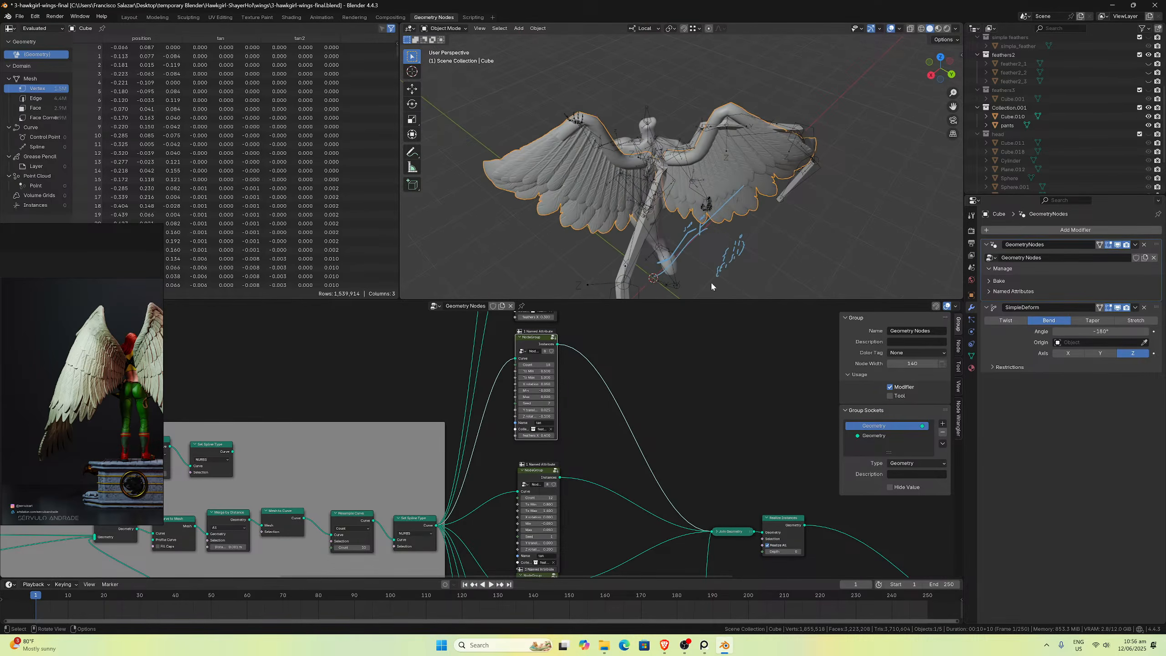
Step: Tilt the whole wing by raising the X rotation of the Transform Geometry node after the bending section to about 10.1°
middle_drag(757, 456, 542, 435)
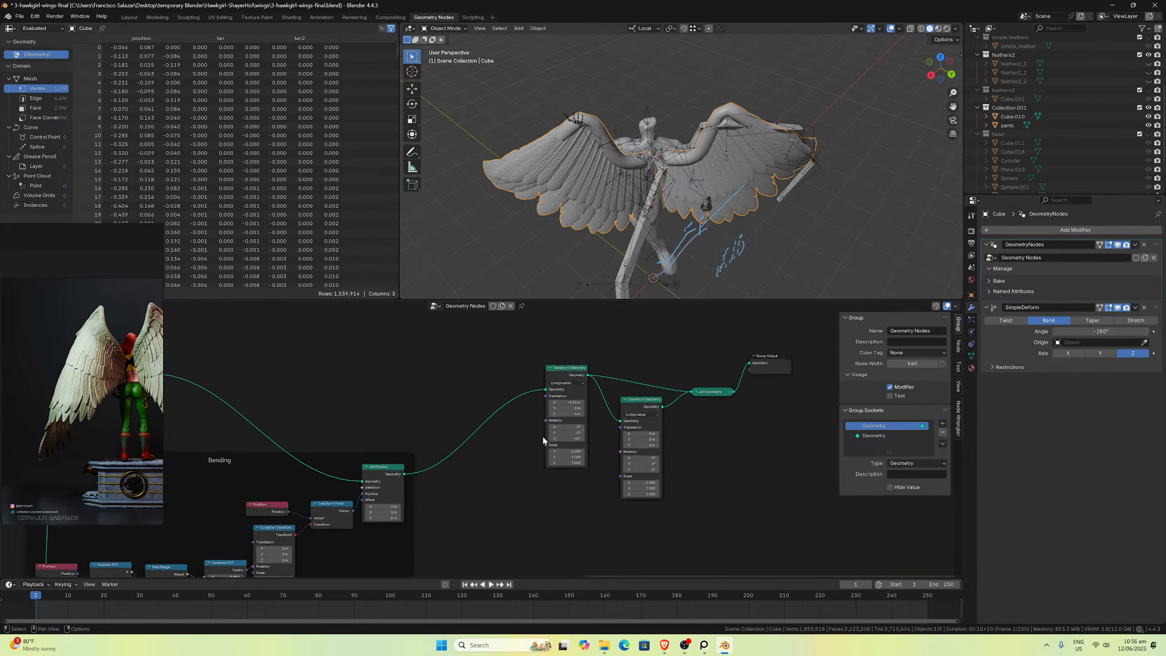
scroll(542, 435, up, 4)
scroll(453, 476, up, 2)
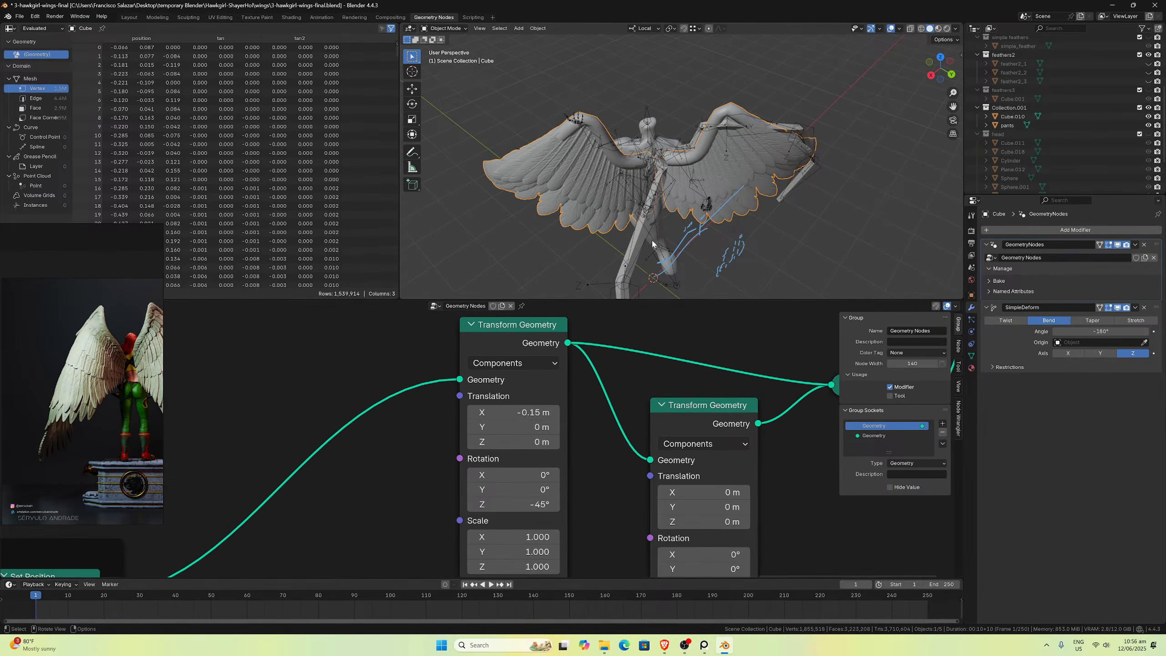
middle_drag(679, 212, 652, 284)
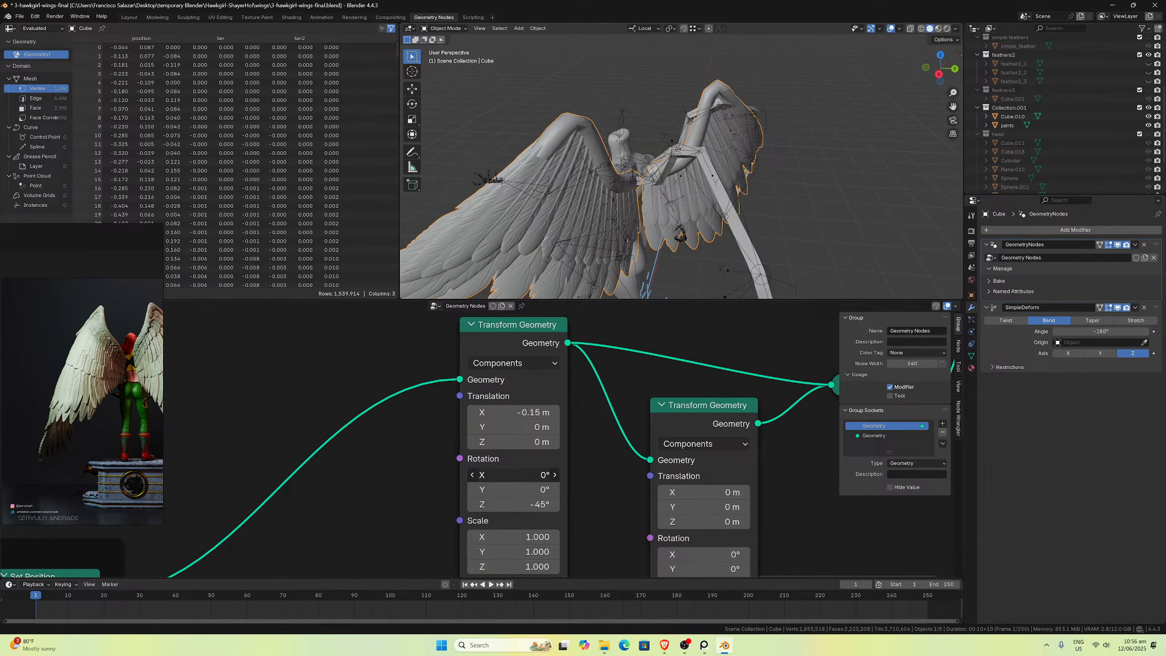
drag(514, 474, 561, 475)
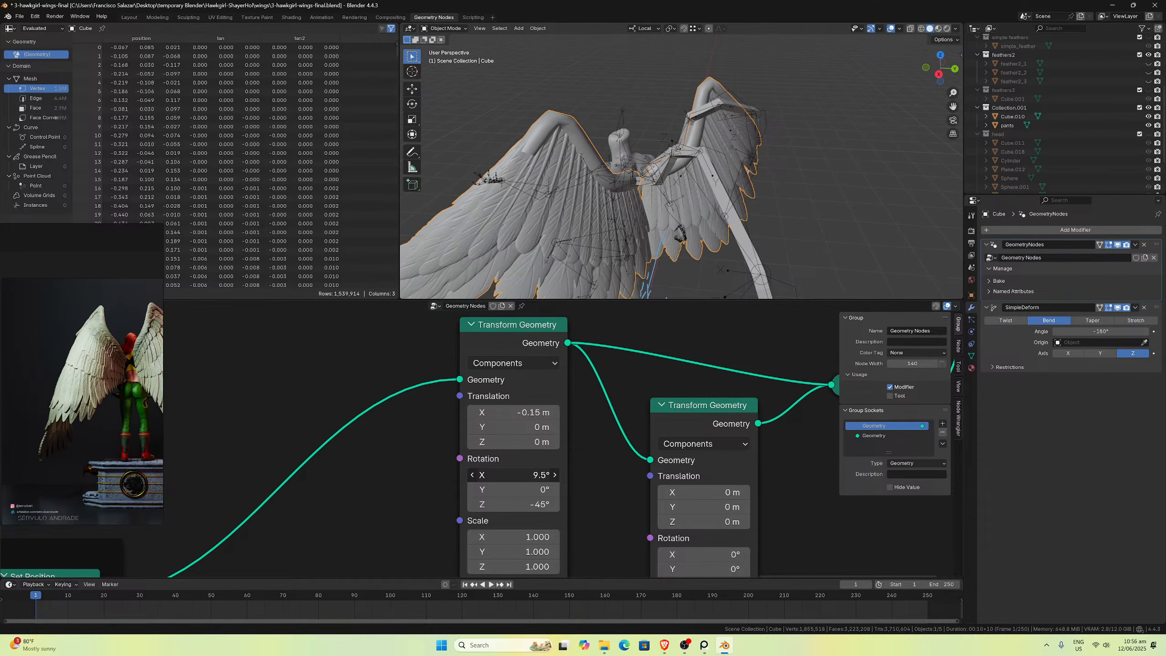
Step: Check the tilt from the front and back, and set that Transform Geometry node's X rotation to exactly 10°
middle_drag(661, 221, 617, 197)
scroll(623, 205, up, 3)
key(KP_1)
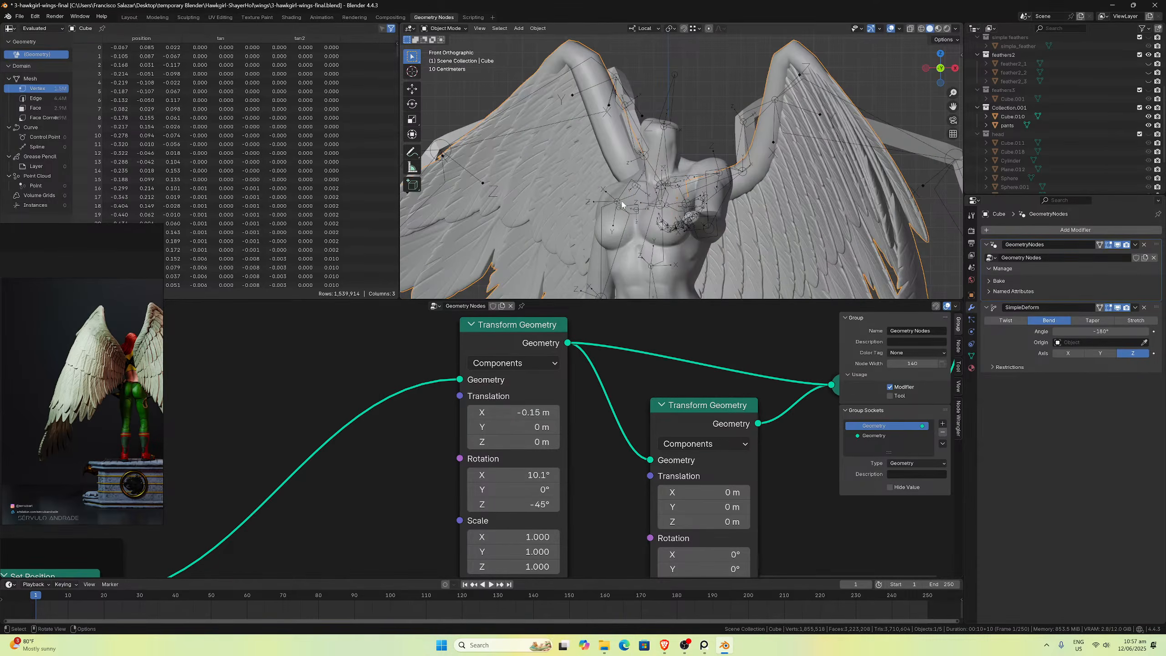
key(ctrl+KP_1)
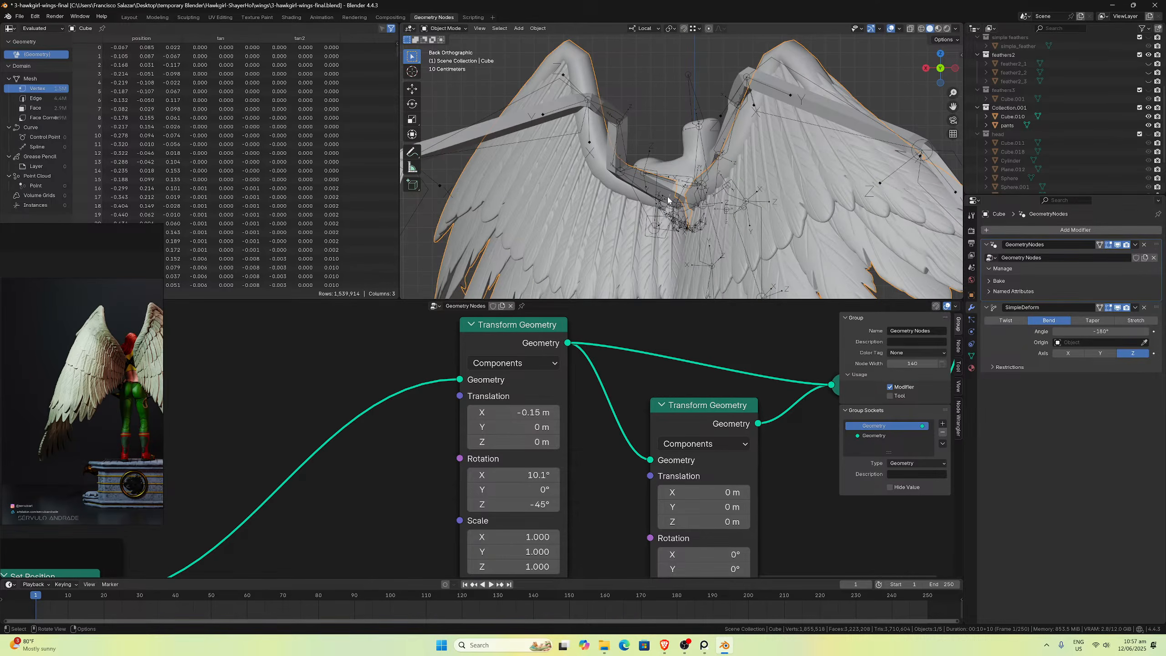
scroll(668, 200, down, 4)
scroll(668, 200, up, 3)
scroll(668, 200, down, 2)
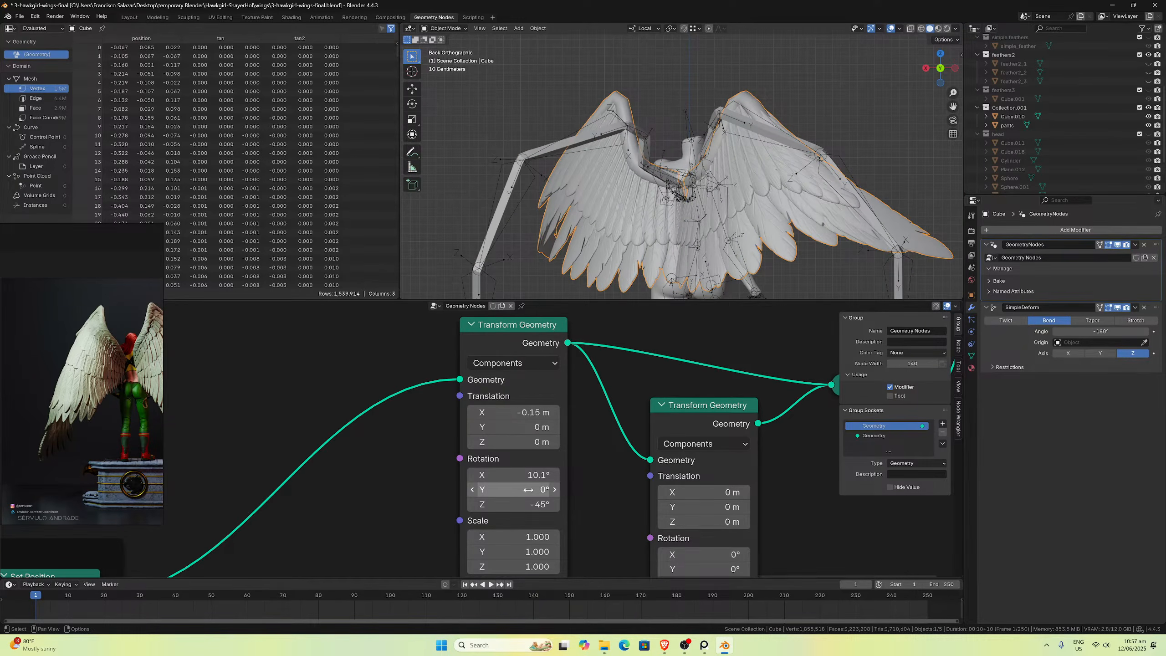
click(526, 474)
text(1)
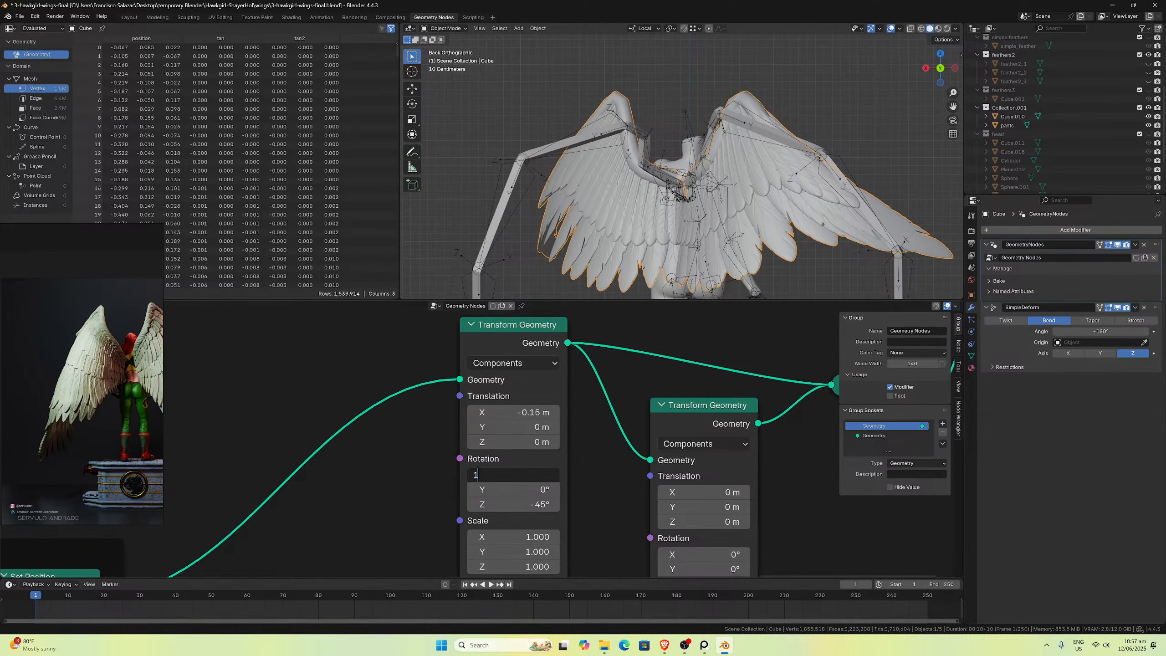
text(0)
key(Return)
Step: Set the Y rotation of the Transform Geometry node after the bending section to 10°
middle_drag(781, 275, 782, 228)
key(KP_1)
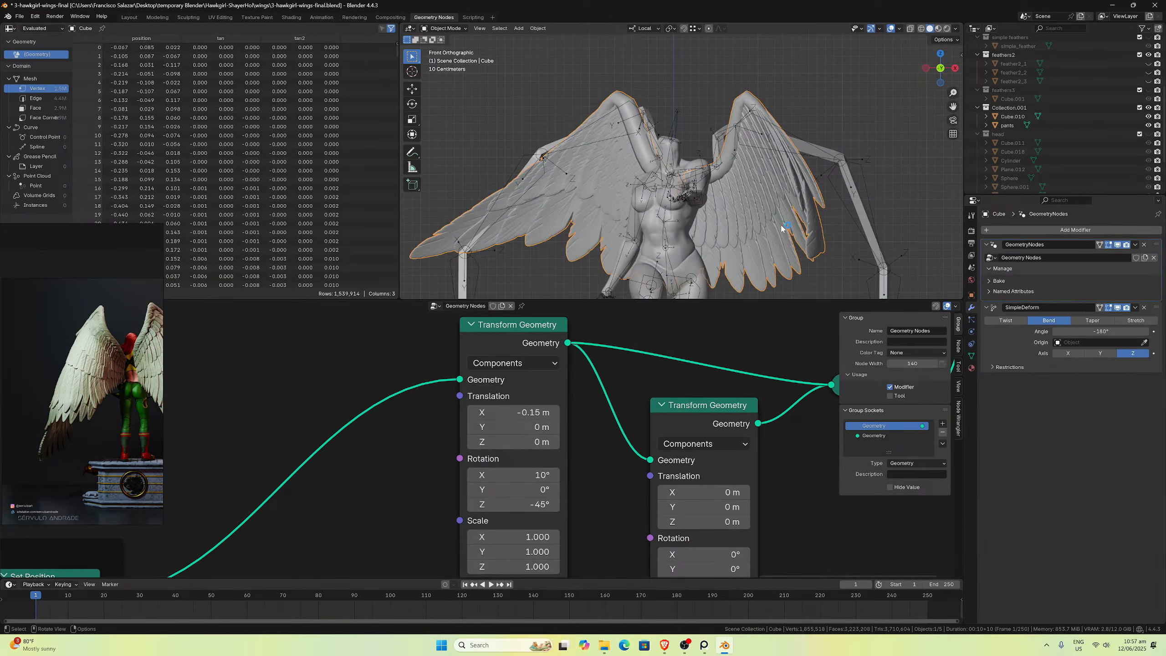
key(ctrl+KP_1)
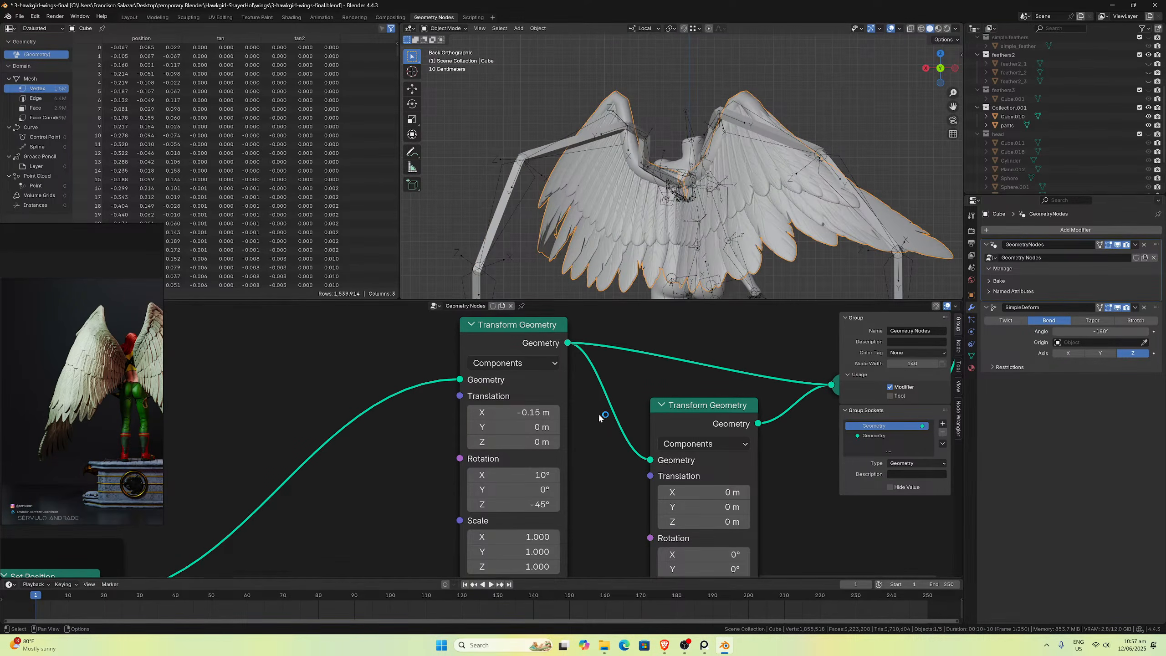
drag(527, 490, 546, 490)
click(514, 490)
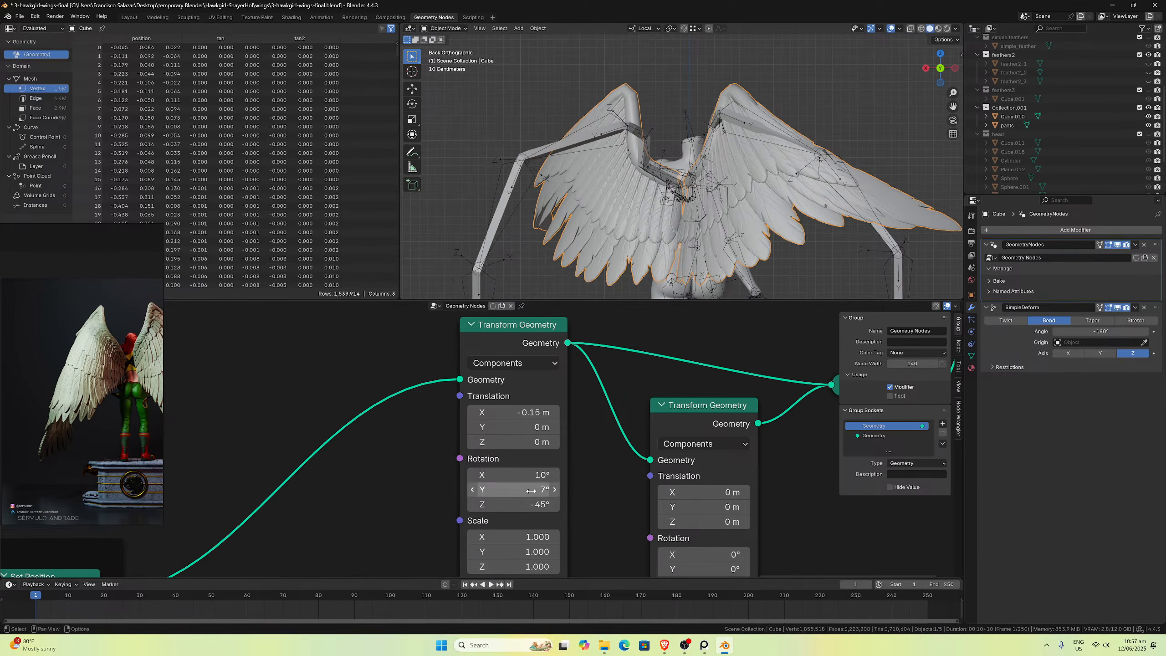
text(10)
key(Return)
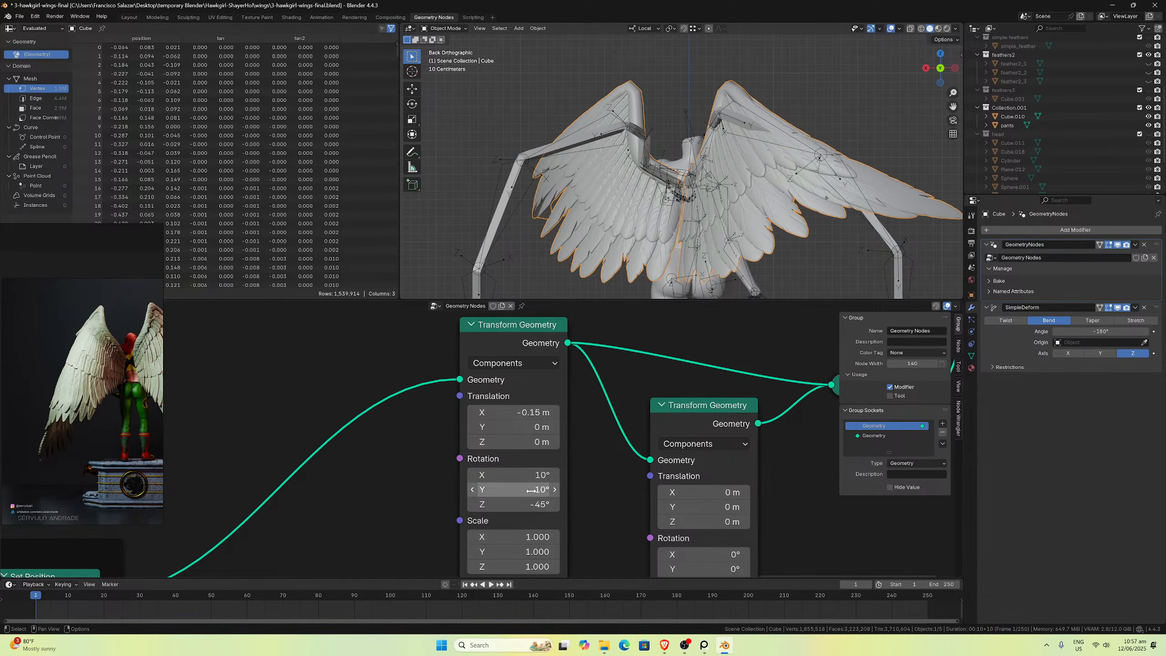
Step: Examine the rotated wings against the body from an angle, from above and from the front
scroll(712, 164, up, 3)
middle_drag(712, 164, 784, 156)
scroll(693, 214, up, 4)
scroll(693, 215, down, 4)
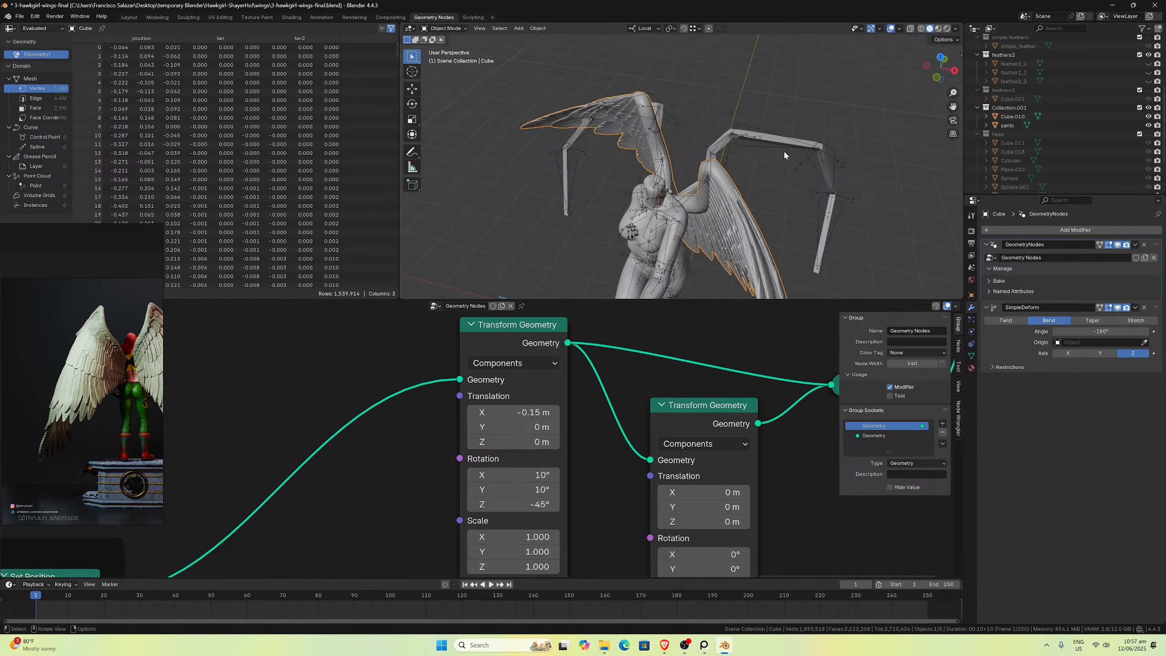
key(KP_7)
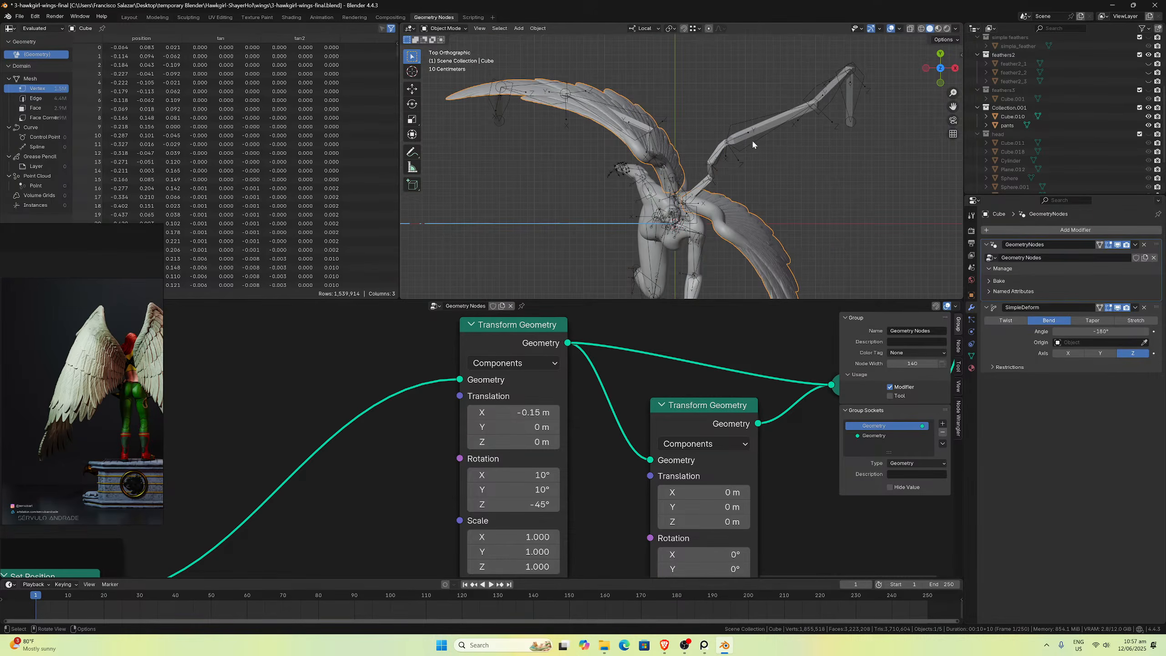
middle_drag(751, 139, 821, 120)
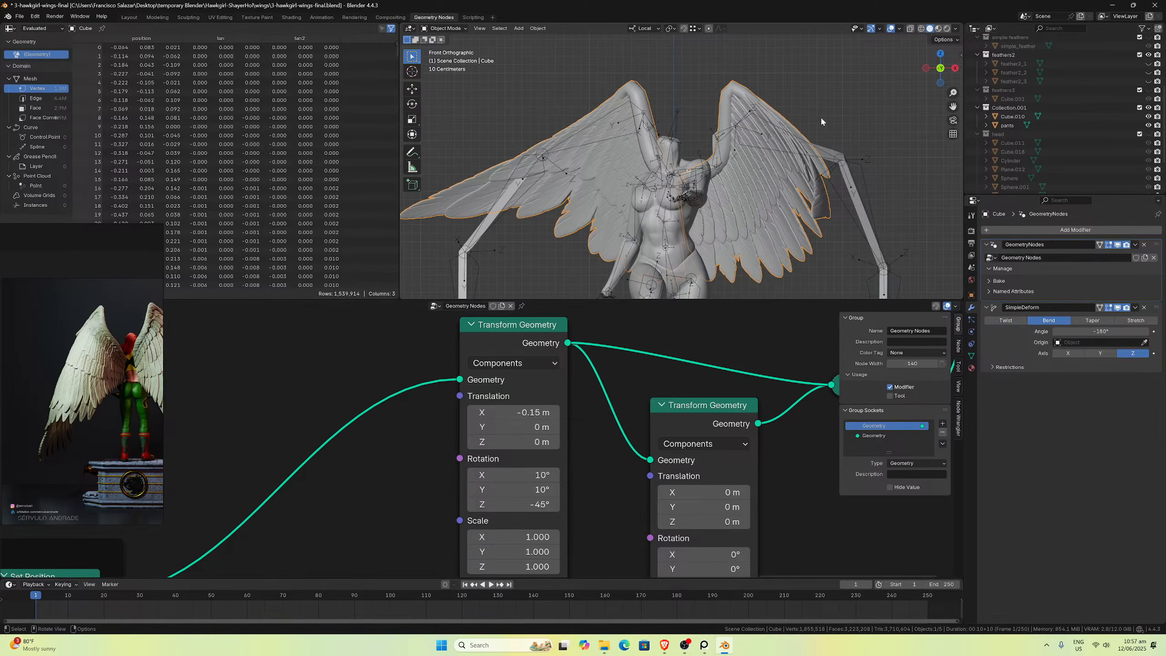
scroll(821, 122, down, 5)
scroll(810, 184, up, 3)
scroll(816, 185, down, 1)
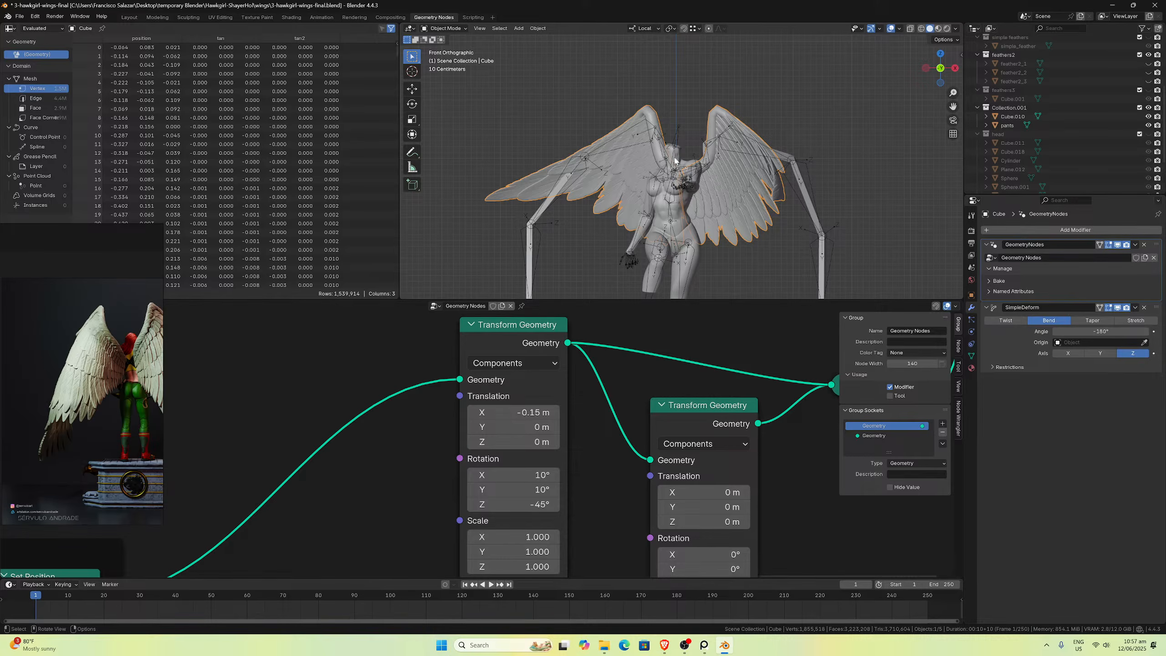
Step: Move the wings object down about 0.042 m along its local Z axis to fit the upper back
middle_drag(707, 171, 524, 166)
scroll(519, 166, up, 6)
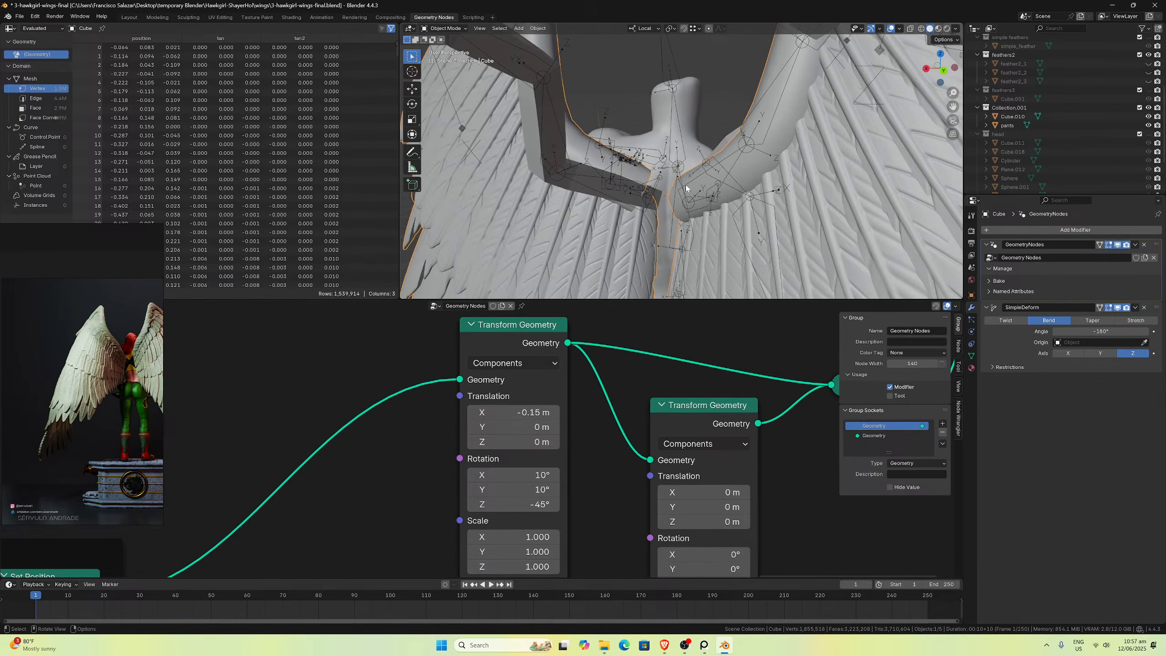
scroll(686, 188, down, 3)
key(g)
key(z)
key(z)
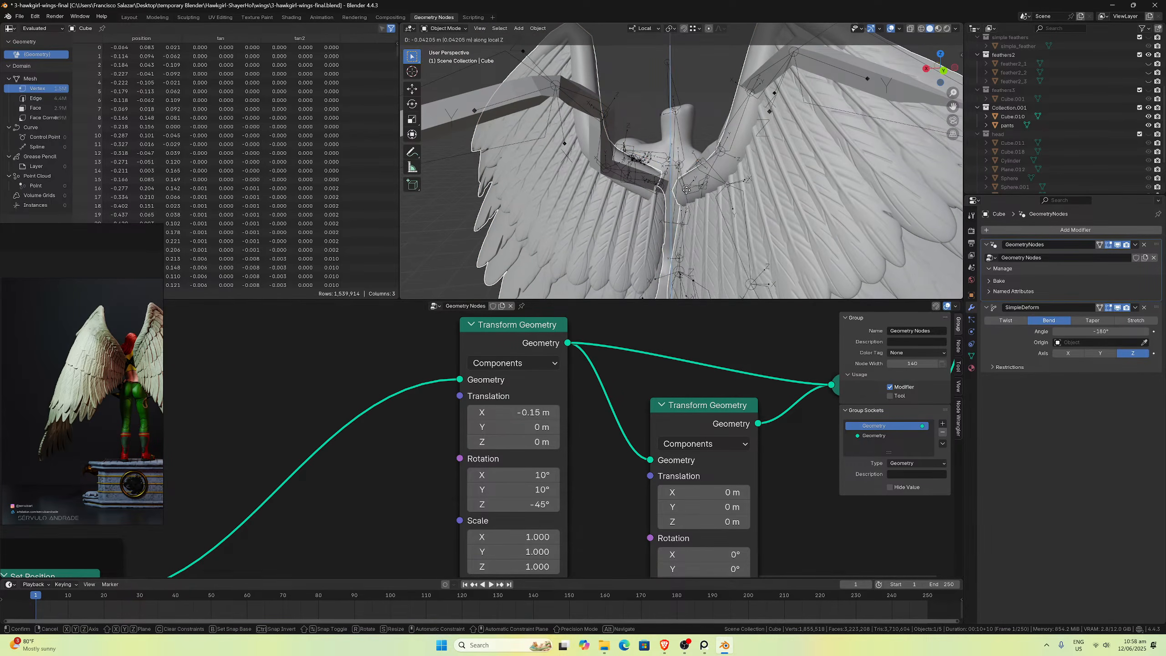
click(686, 189)
Step: Examine the lowered wings' placement on the body from the front and their attachment at the back
middle_drag(687, 189, 790, 189)
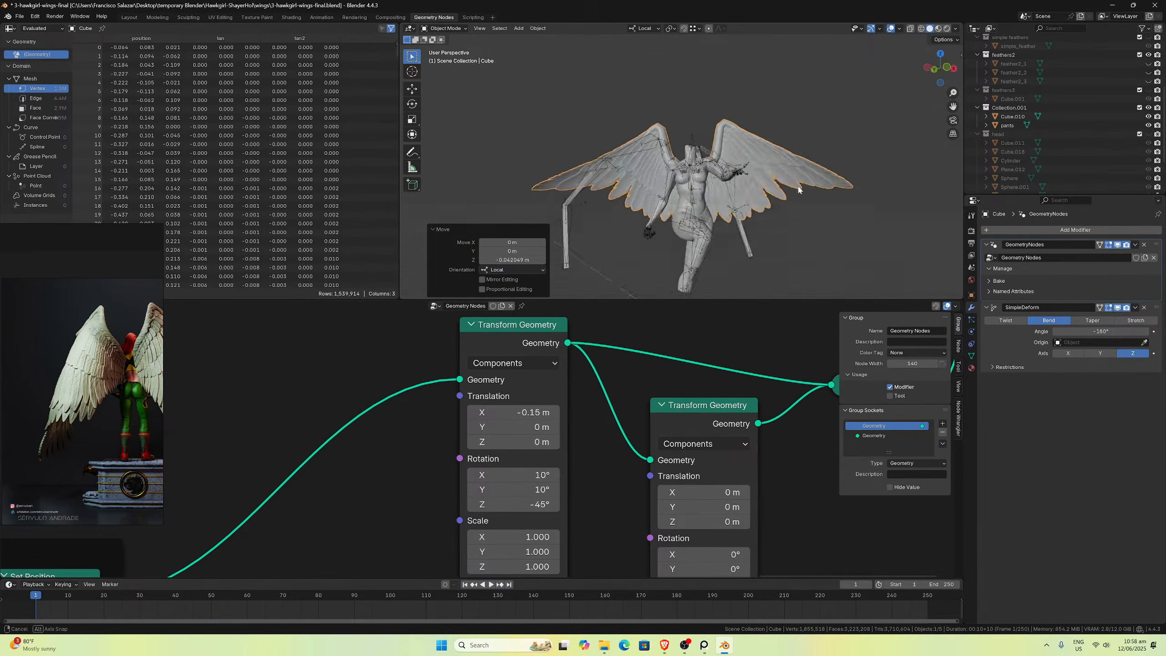
scroll(796, 192, up, 3)
scroll(797, 192, down, 4)
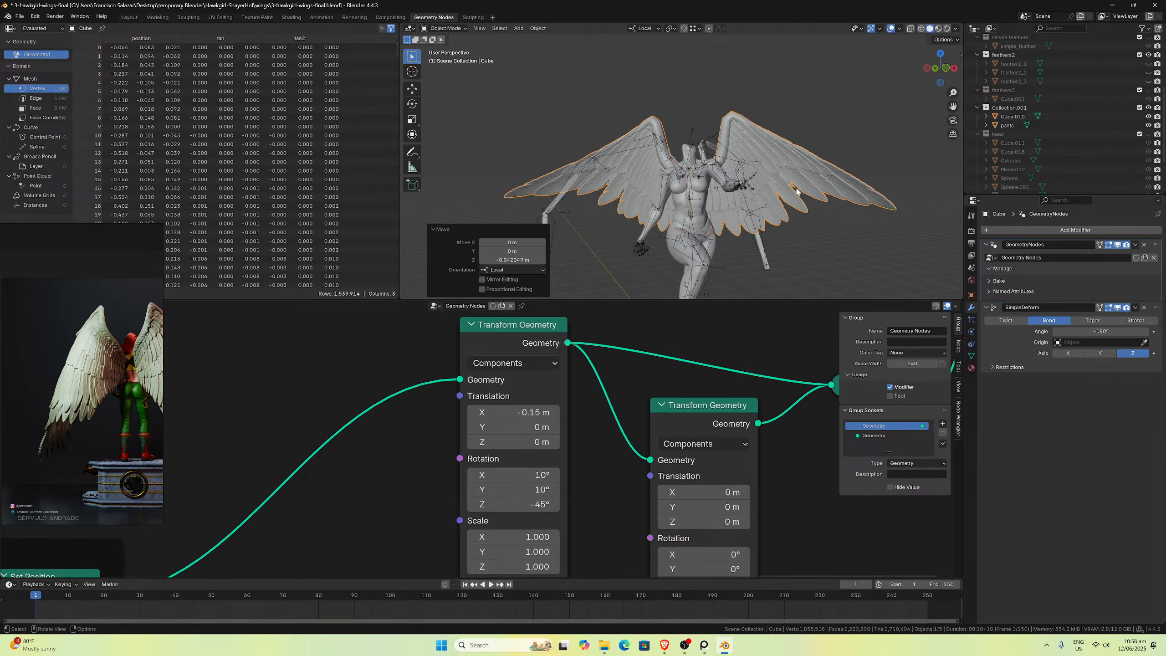
key(KP_1)
scroll(755, 179, up, 3)
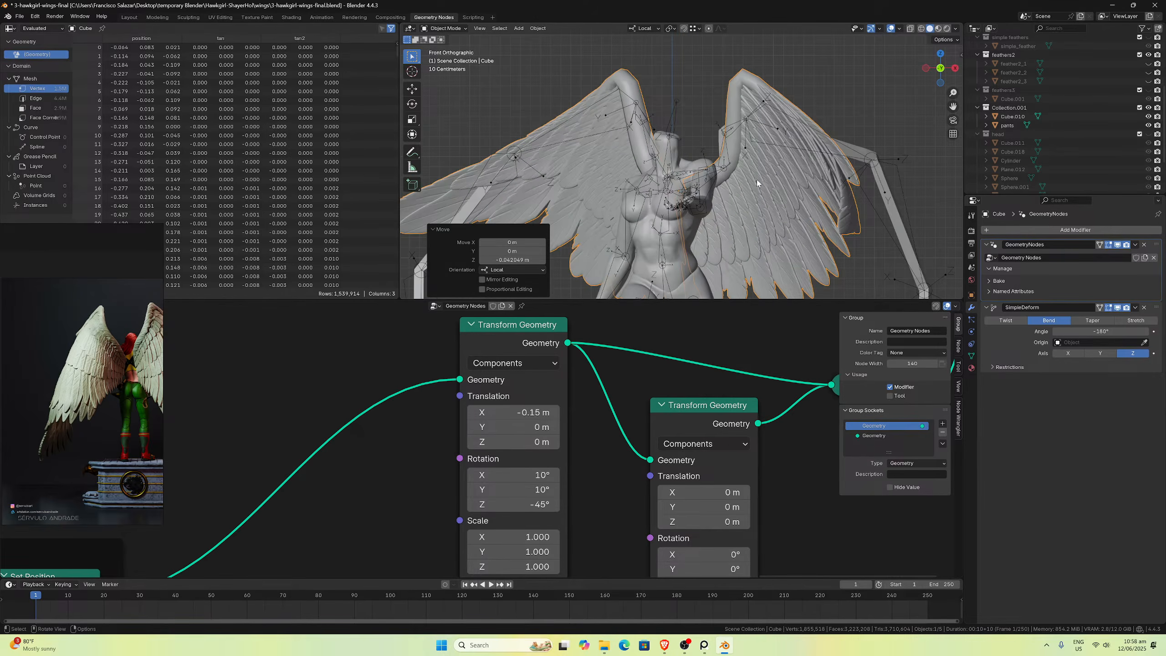
scroll(758, 180, down, 2)
scroll(758, 181, up, 4)
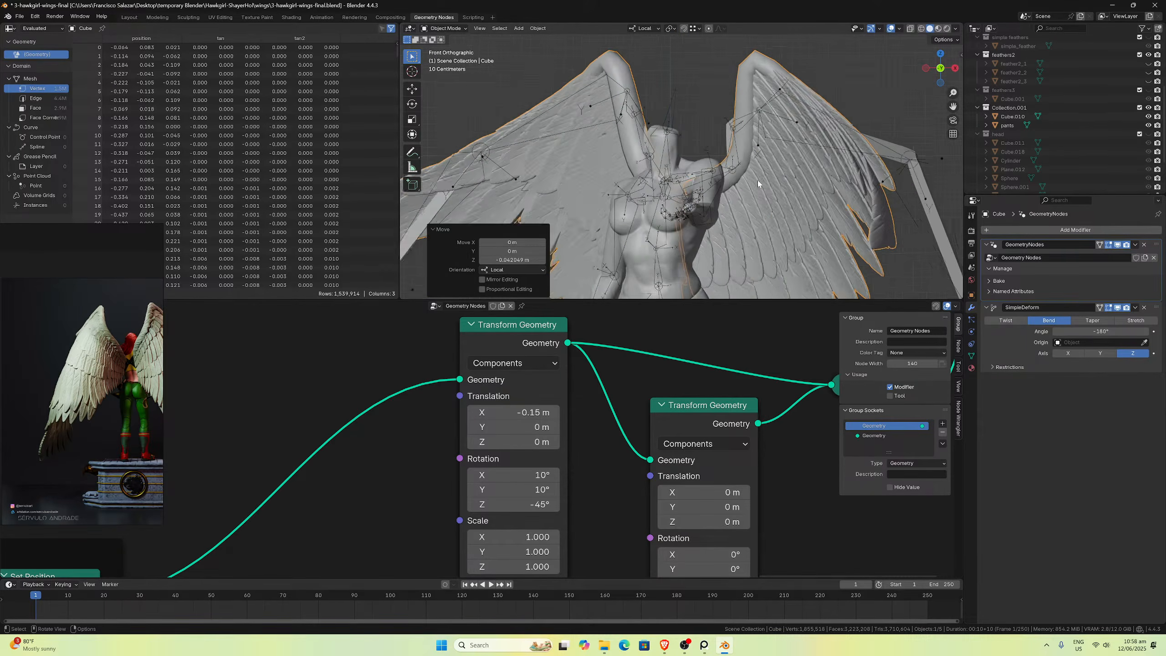
middle_drag(758, 180, 601, 179)
scroll(601, 180, up, 5)
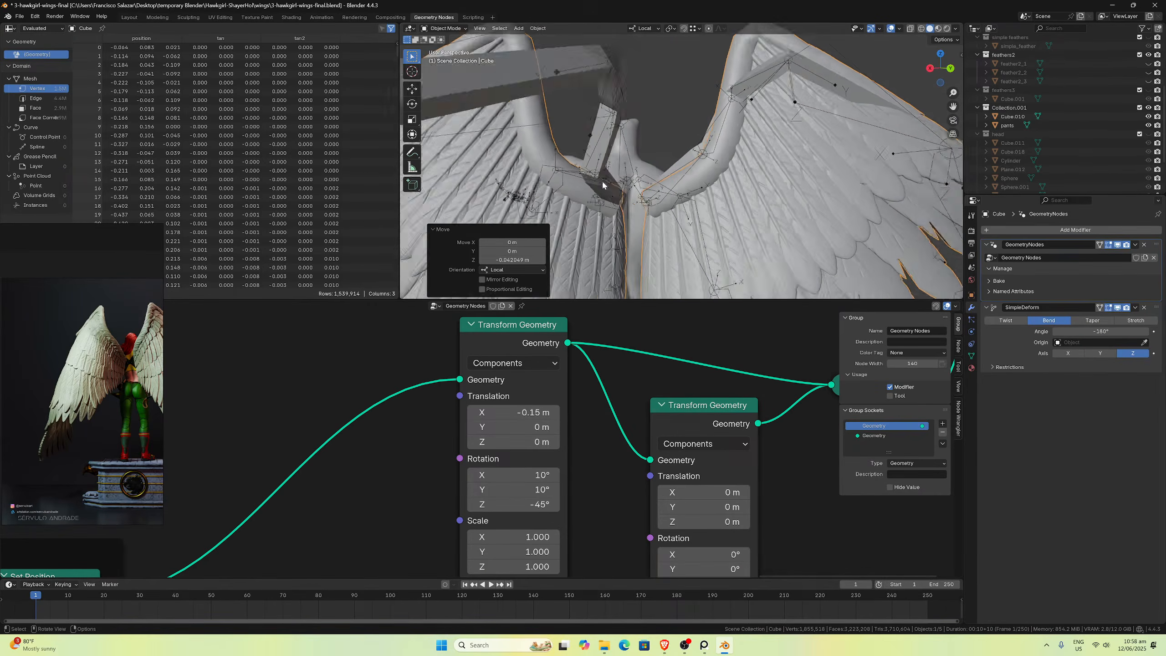
scroll(726, 183, down, 4)
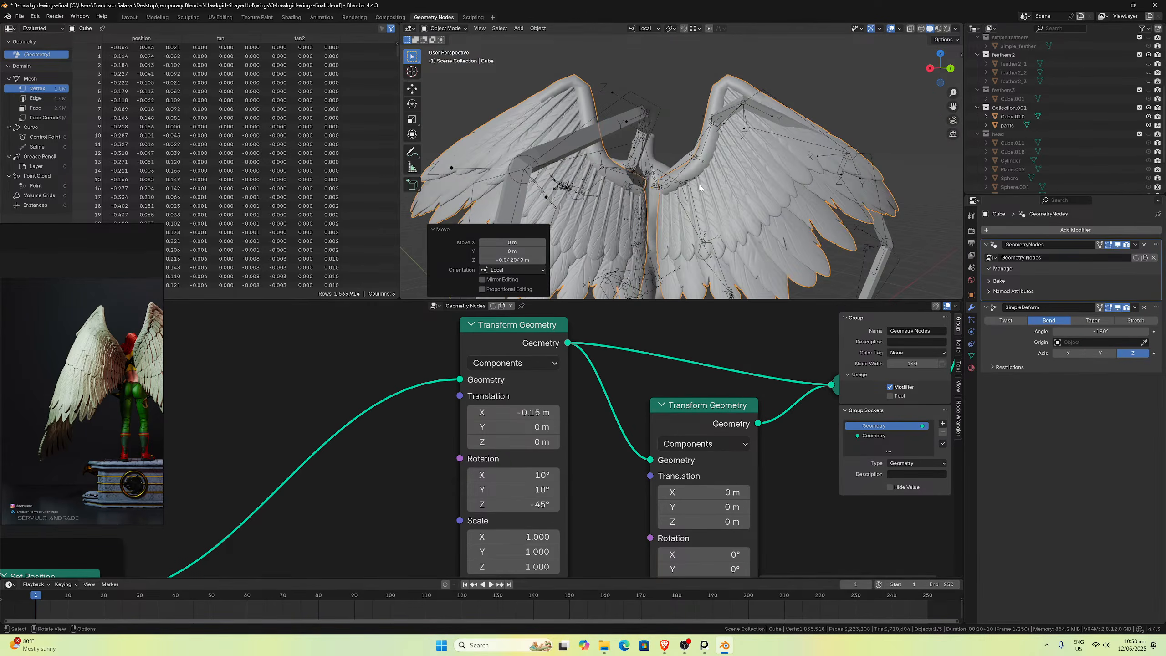
Step: Try -70° for the Y rotation of the Transform Geometry node fed by the 0.5 m Curve Line, and set it to -65°
scroll(461, 395, down, 5)
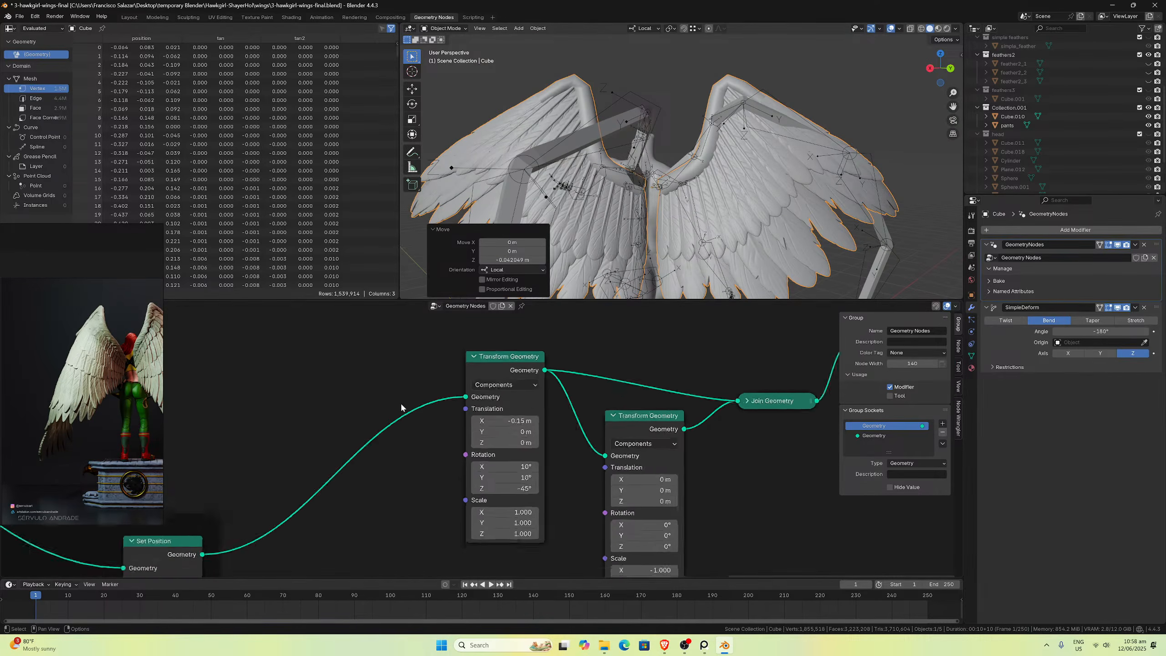
middle_drag(363, 413, 927, 415)
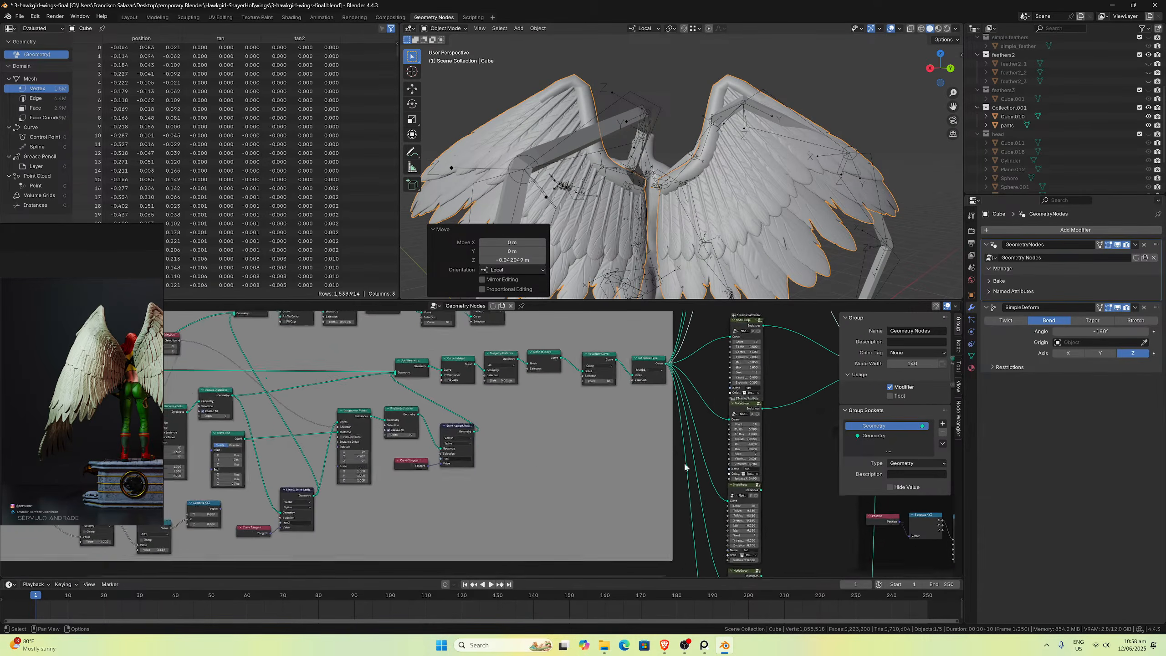
scroll(597, 427, up, 2)
middle_drag(505, 427, 603, 428)
scroll(603, 428, up, 3)
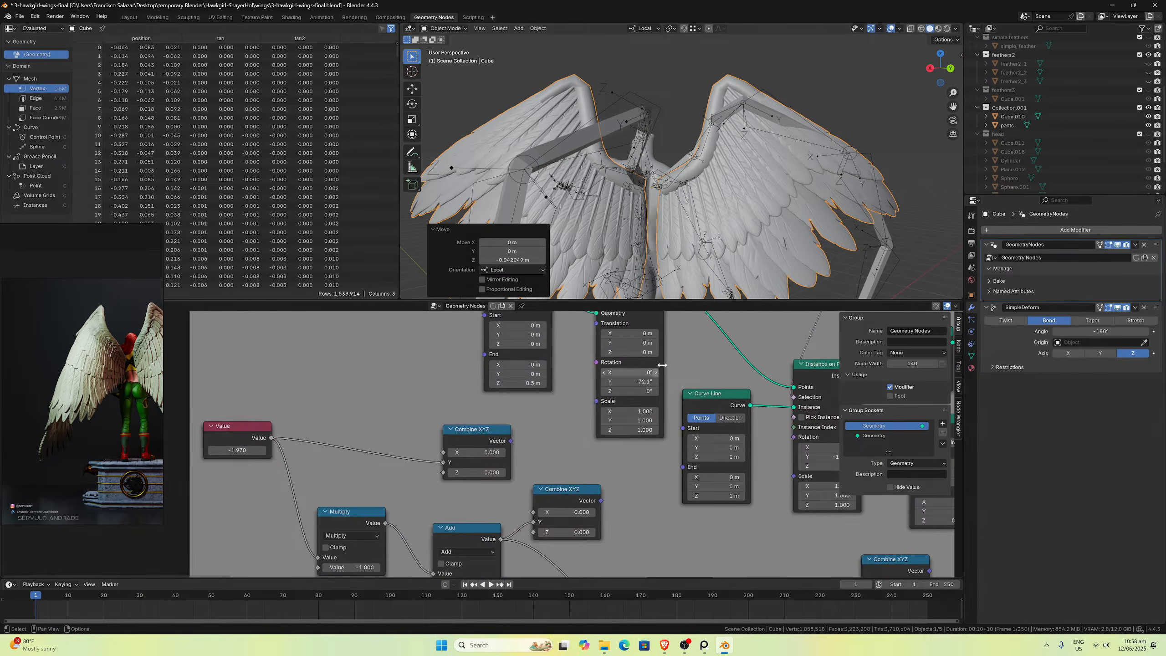
click(527, 433)
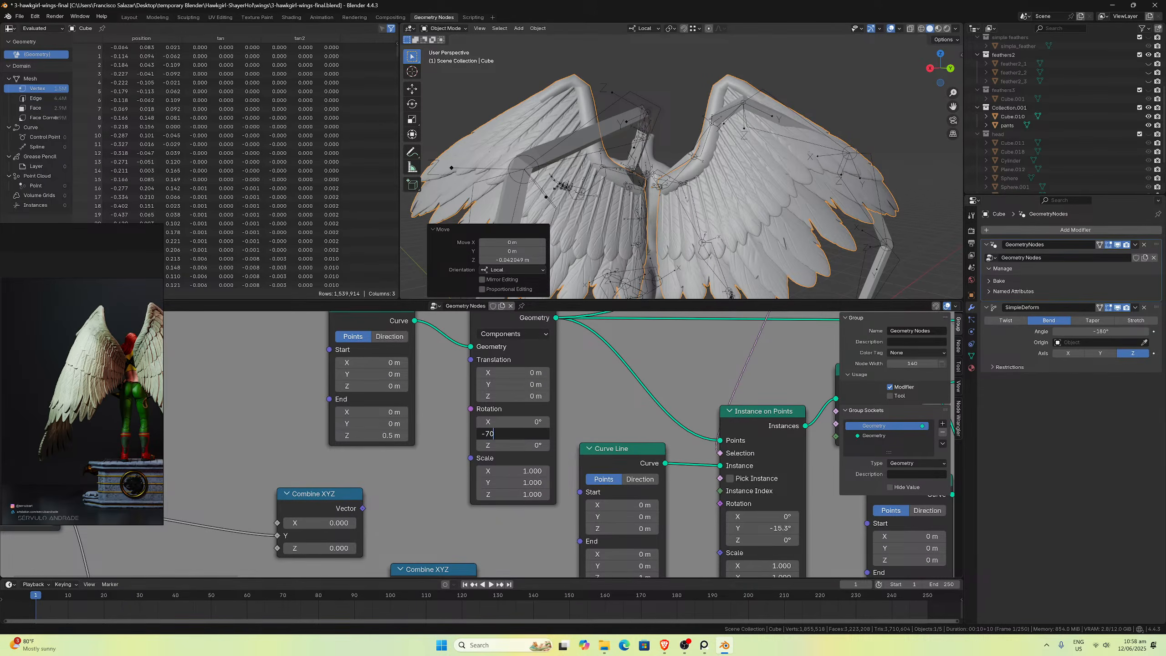
key(Return)
click(526, 433)
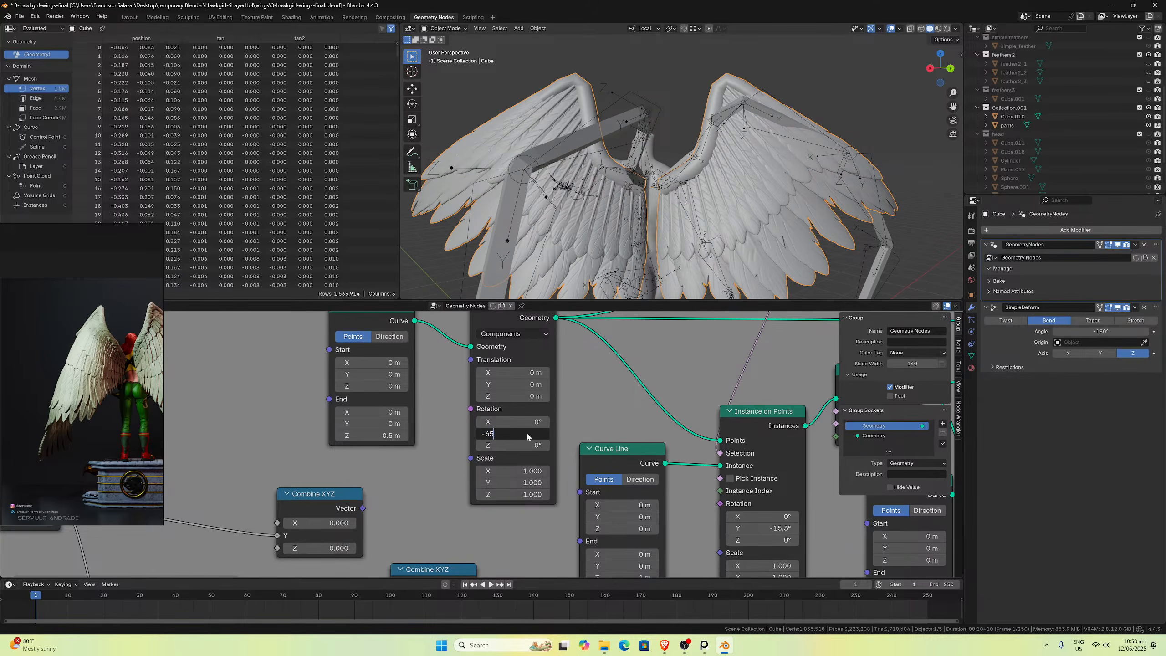
key(Return)
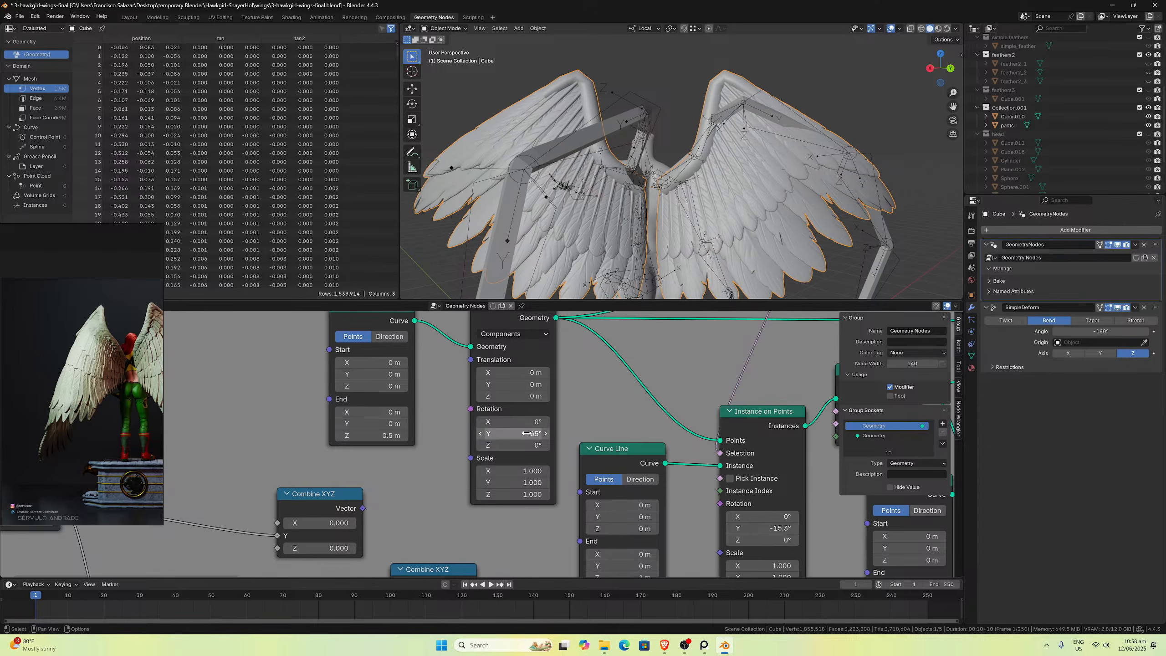
Step: Undo the last Y rotation change on the wing skeleton's transform node and inspect the wing joints
middle_drag(769, 121, 721, 188)
scroll(674, 183, up, 5)
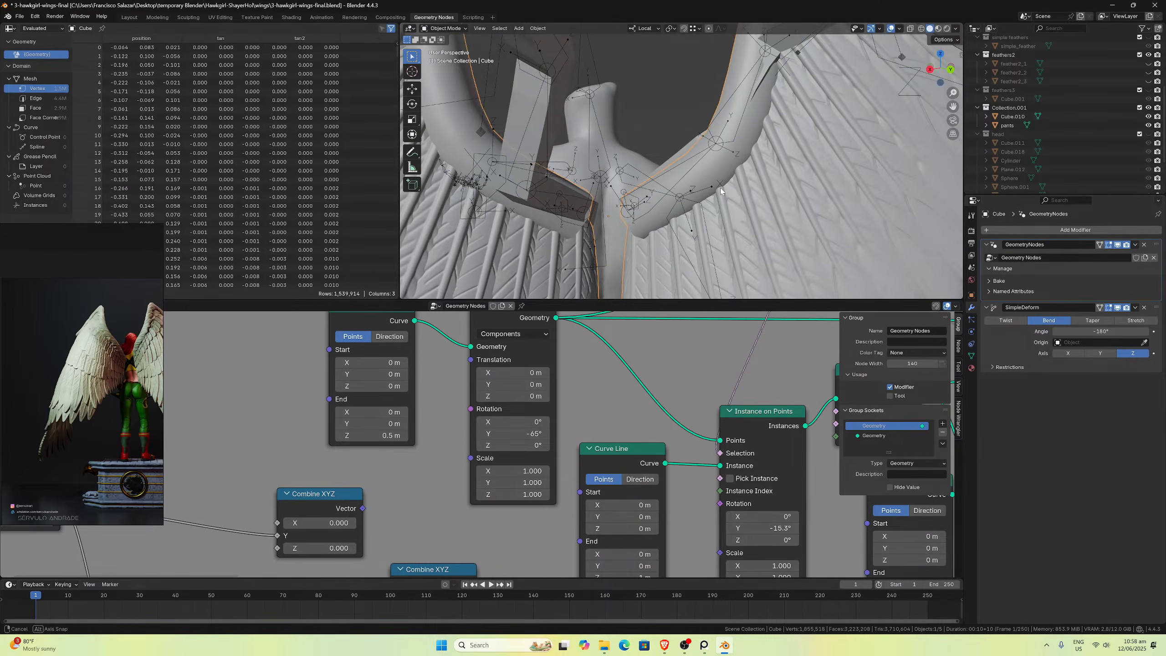
key(ctrl+z)
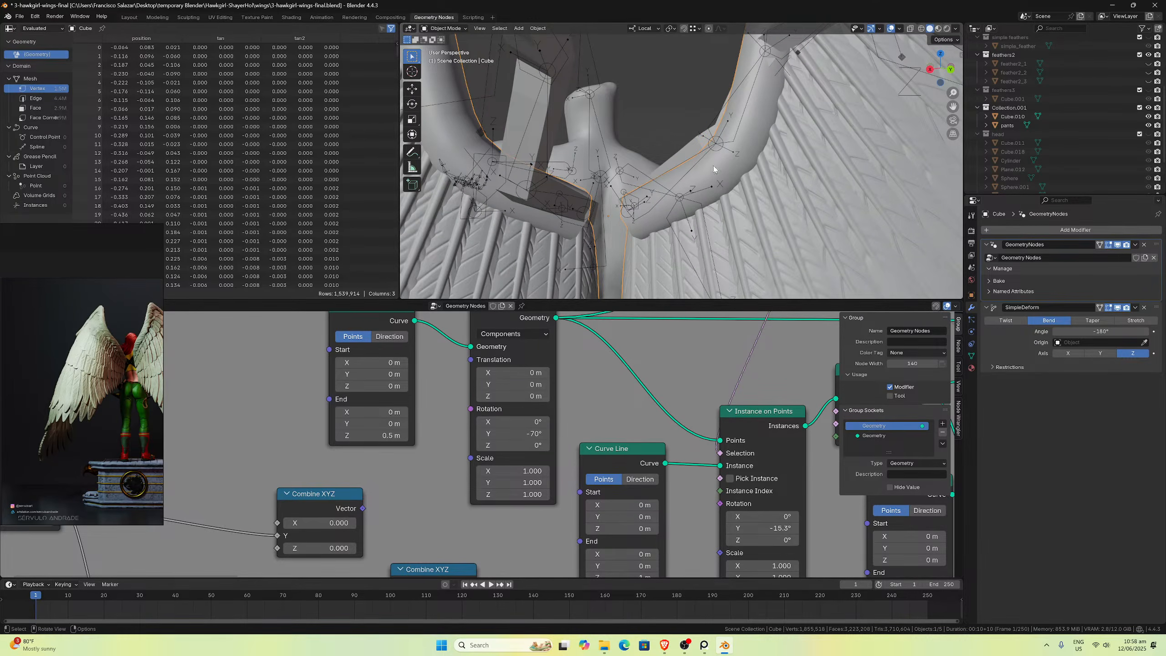
middle_drag(713, 166, 725, 123)
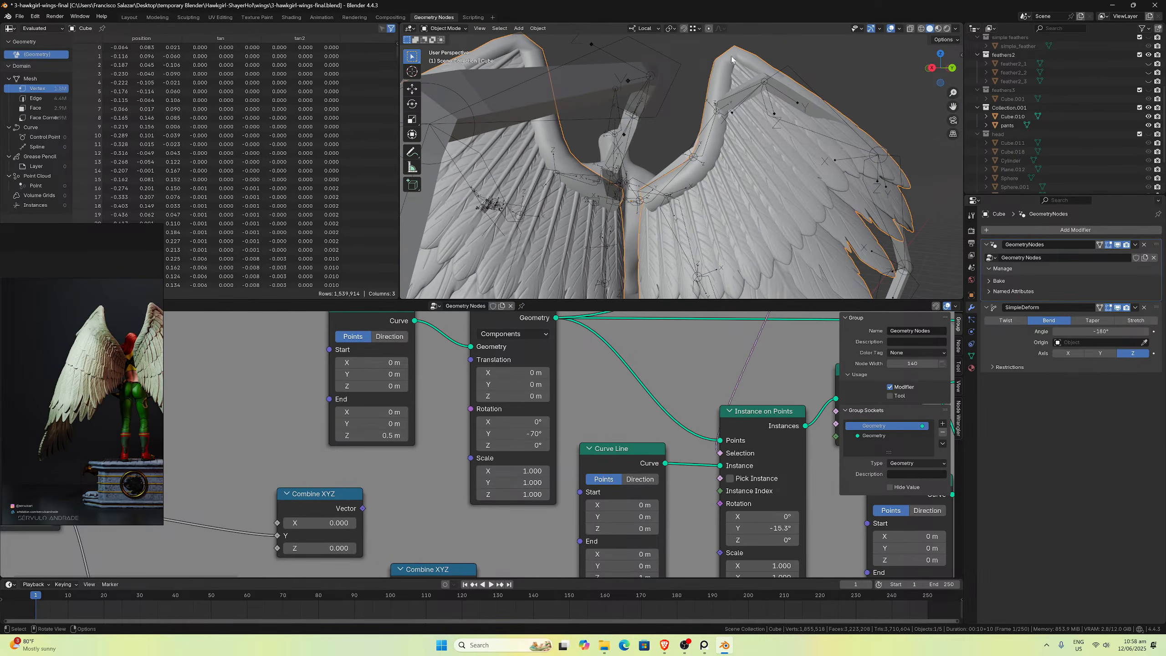
middle_drag(763, 87, 725, 119)
Step: Try a Y rotation of -45° on the Instance on Points node fed by the 1 m Curve Line
middle_drag(675, 394, 561, 340)
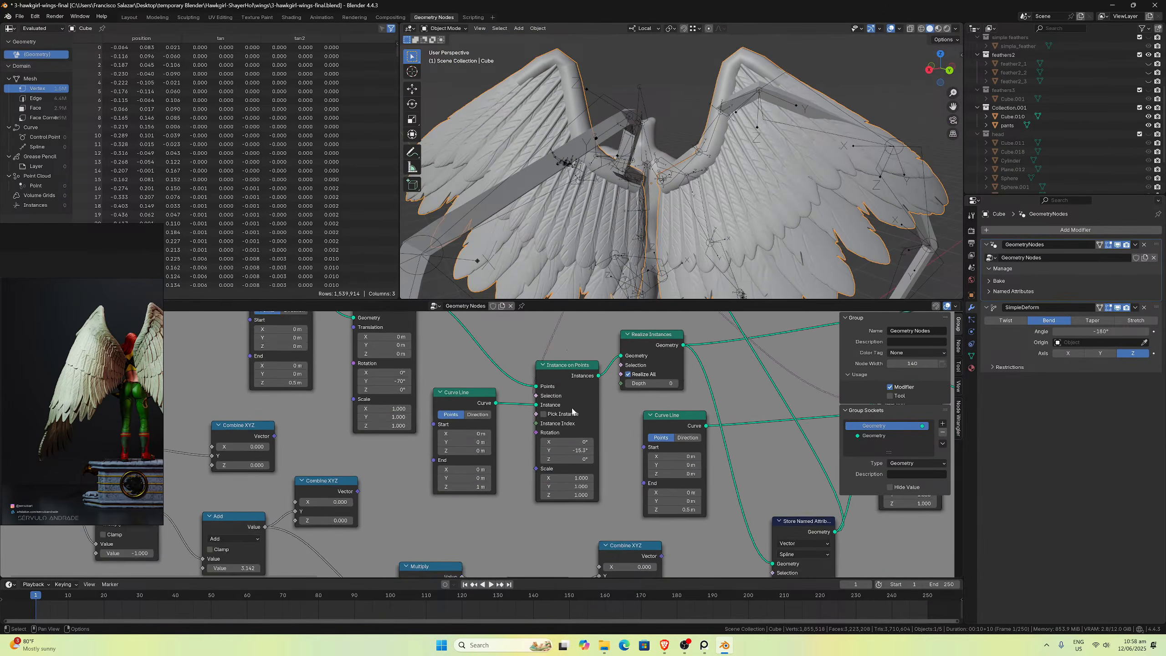
scroll(590, 424, up, 2)
middle_drag(622, 450, 601, 455)
scroll(595, 455, up, 1)
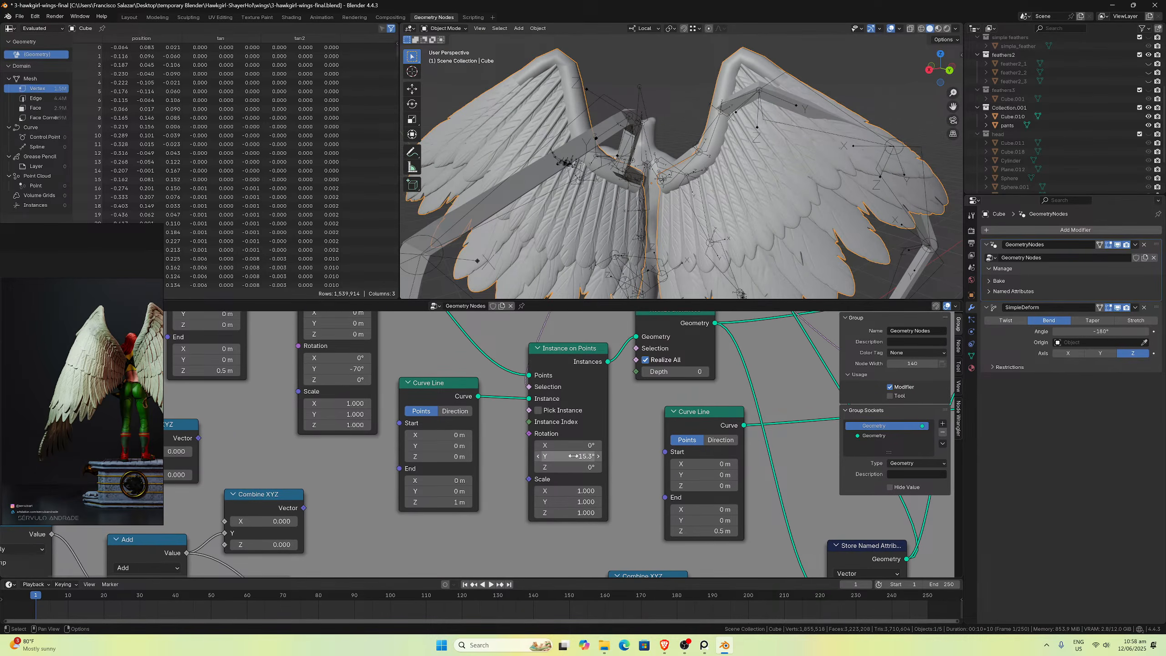
drag(572, 456, 573, 456)
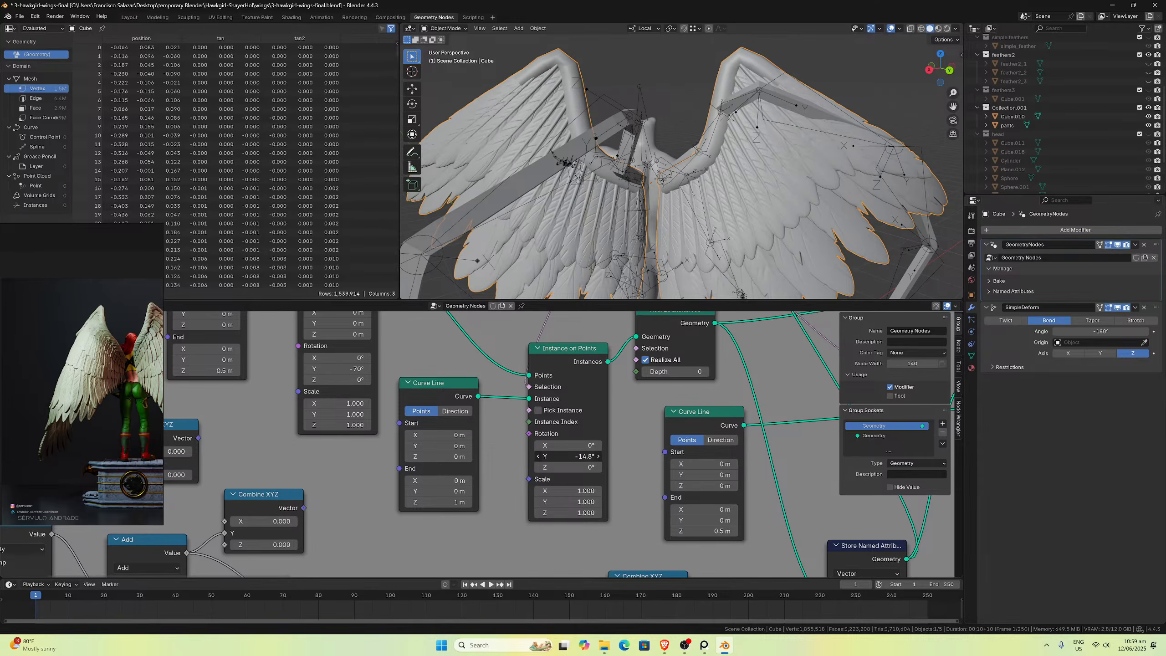
drag(573, 456, 534, 456)
click(568, 456)
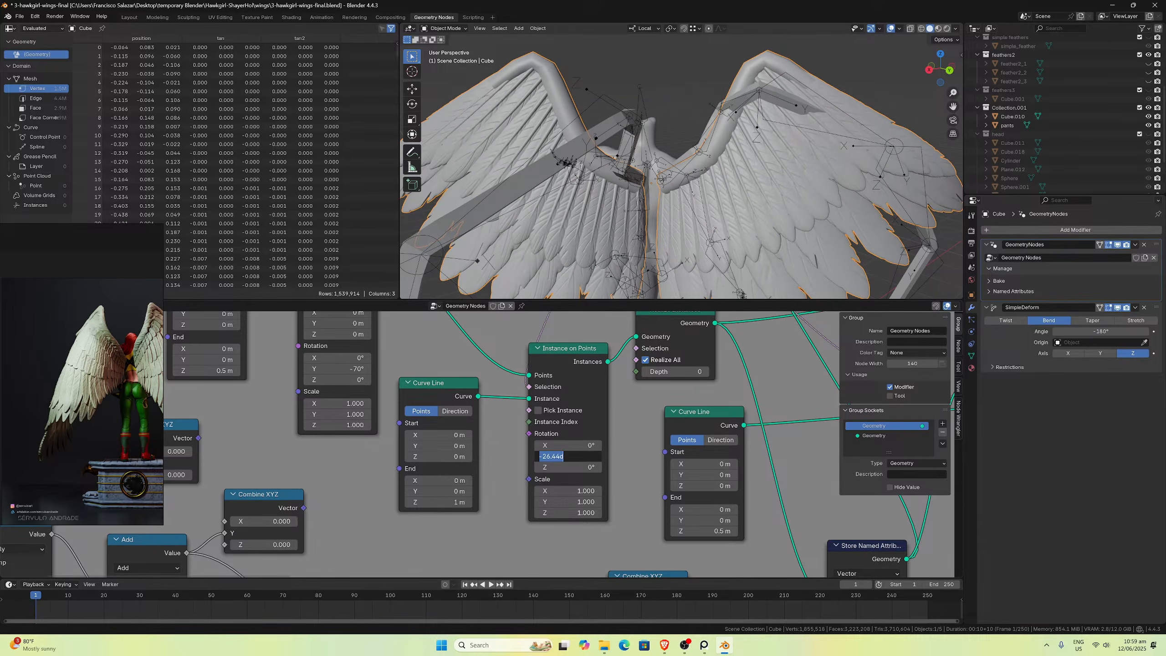
text(-45)
key(Return)
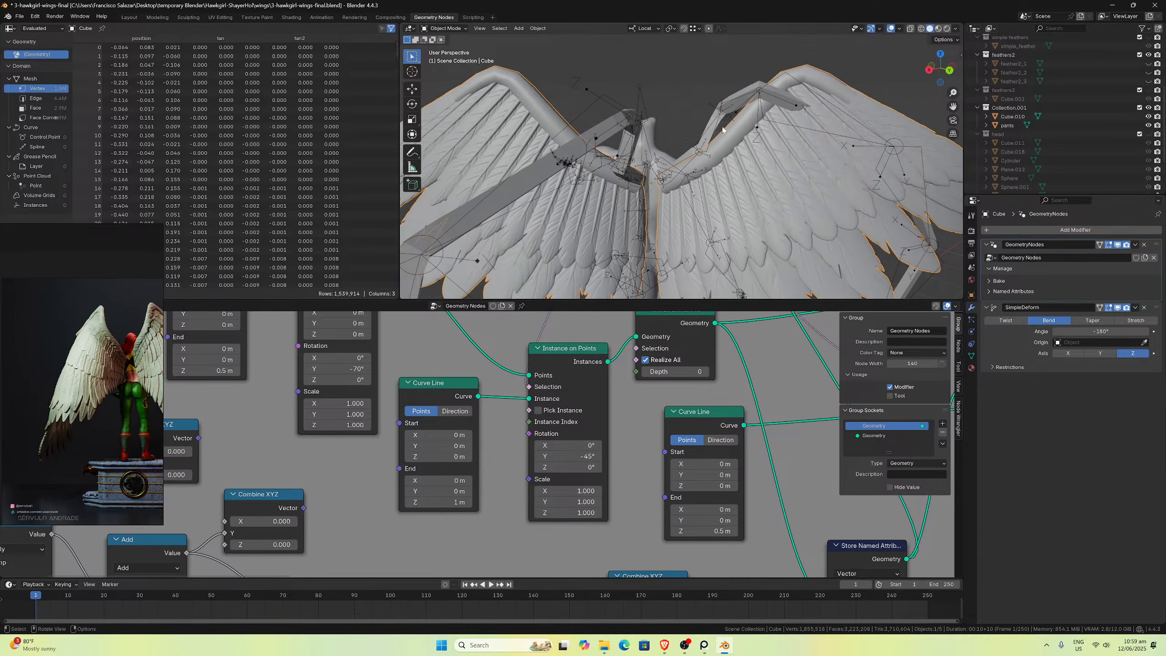
Step: Set the Y rotation of the Instance on Points node fed by the 1 m Curve Line to -35° and check the wings
click(569, 456)
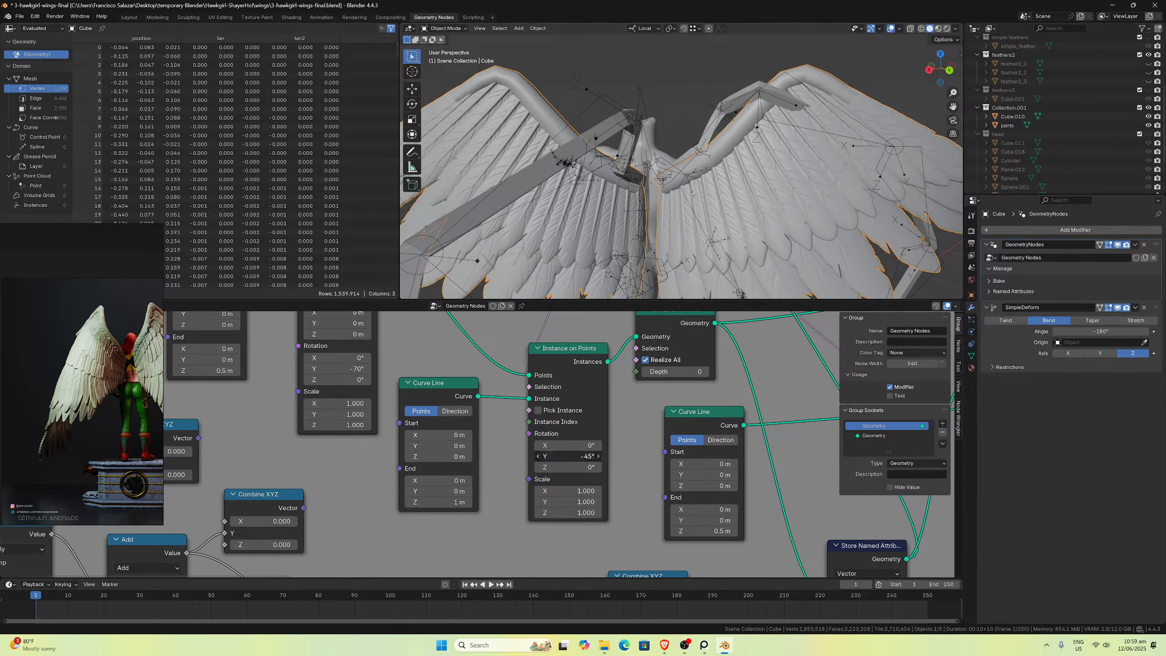
text(-)
key(Return)
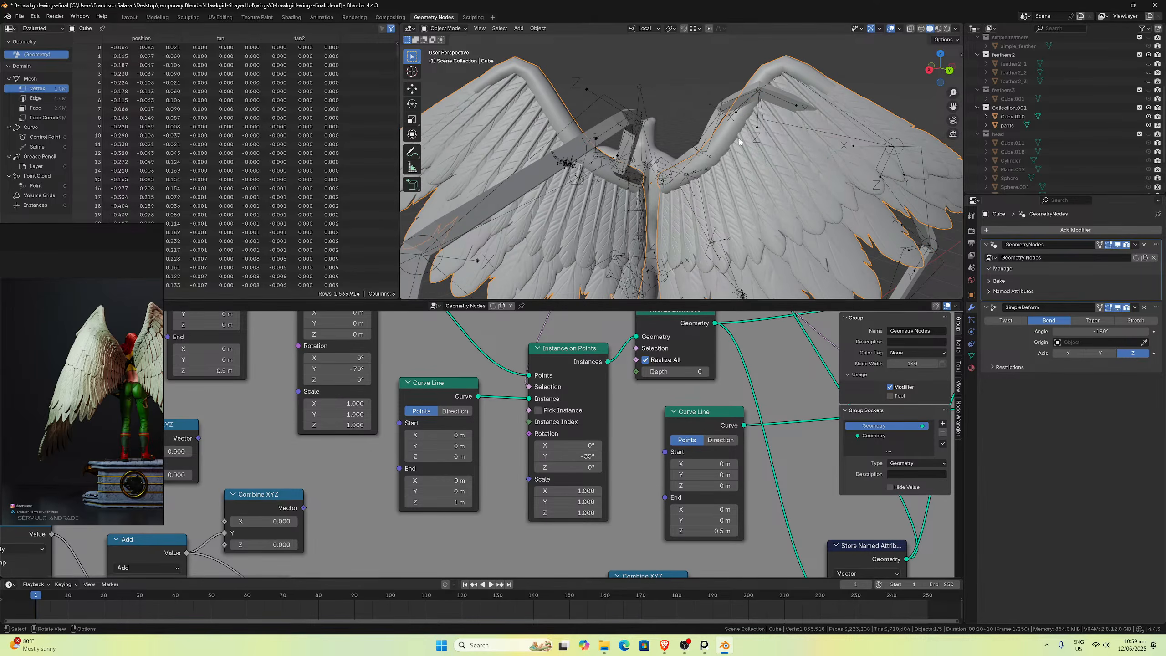
middle_drag(762, 151, 734, 197)
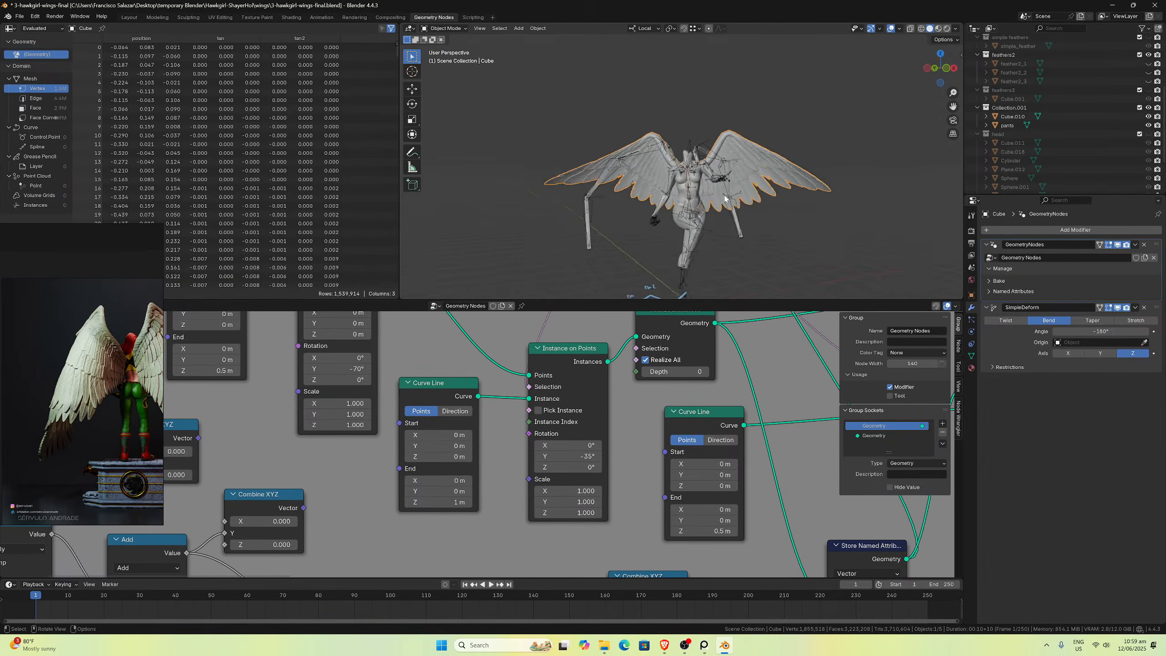
scroll(724, 198, up, 3)
scroll(644, 216, down, 5)
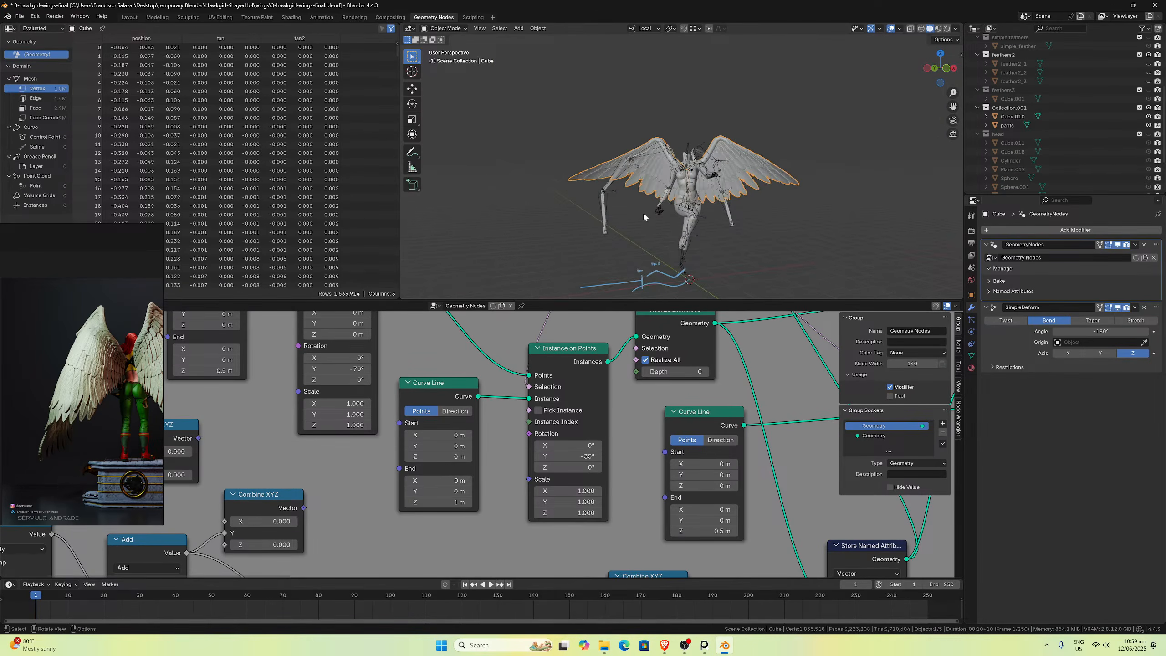
key(KP_1)
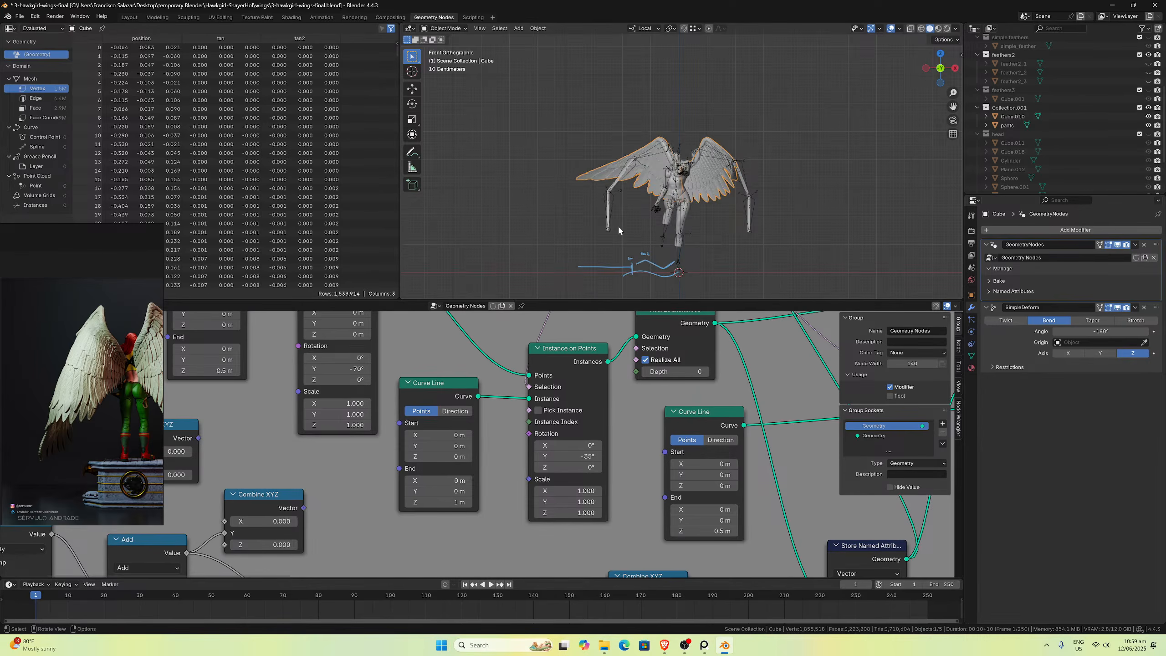
Step: Set the Y rotation to -125° on the Instance on Points node that receives the geometry from the tan2 attribute node
scroll(642, 426, down, 2)
middle_drag(643, 426, 627, 402)
scroll(627, 402, down, 1)
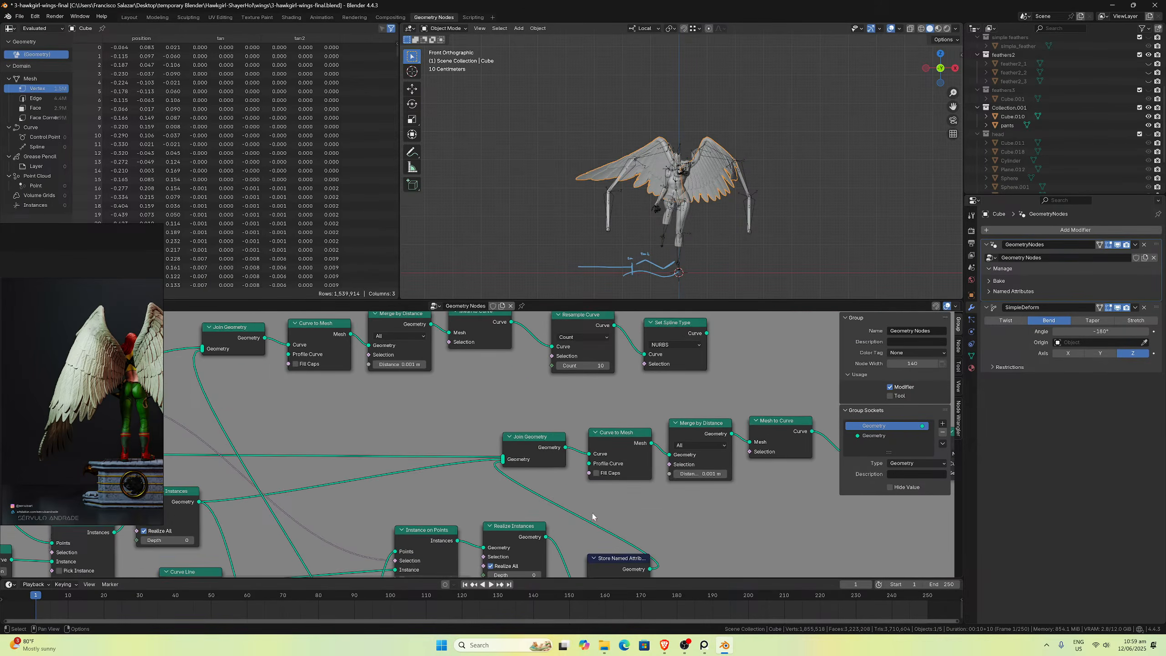
middle_drag(535, 436, 556, 459)
scroll(452, 517, up, 4)
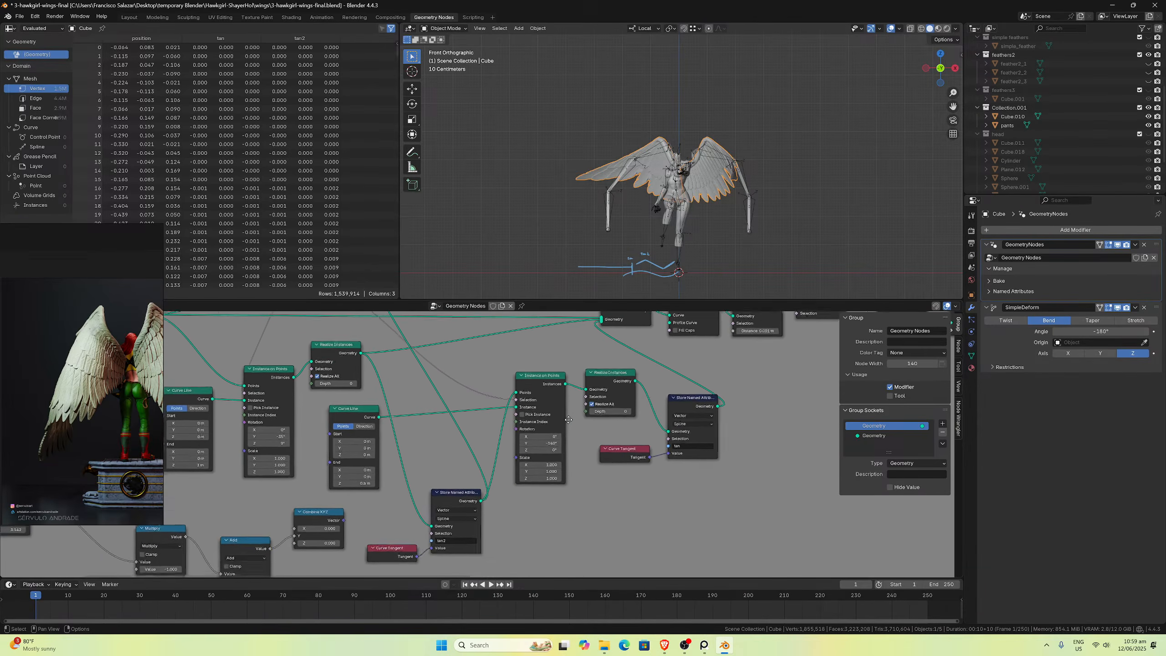
scroll(694, 188, up, 5)
scroll(694, 188, up, 1)
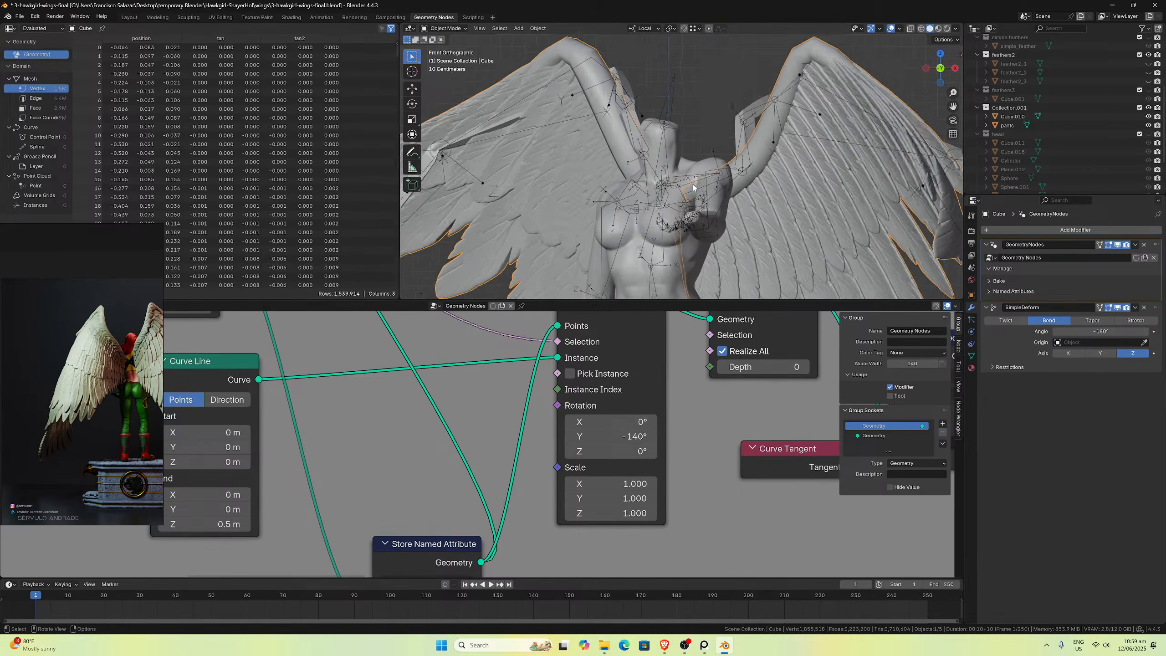
scroll(774, 99, down, 2)
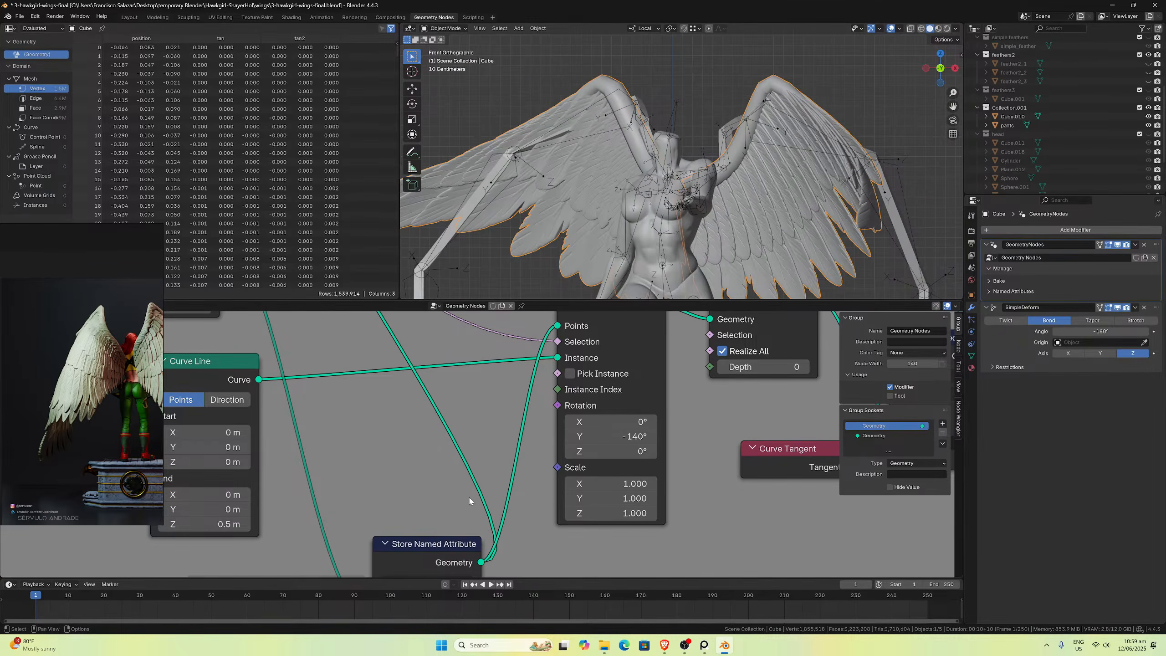
scroll(477, 500, down, 1)
middle_drag(491, 506, 662, 456)
scroll(528, 469, down, 1)
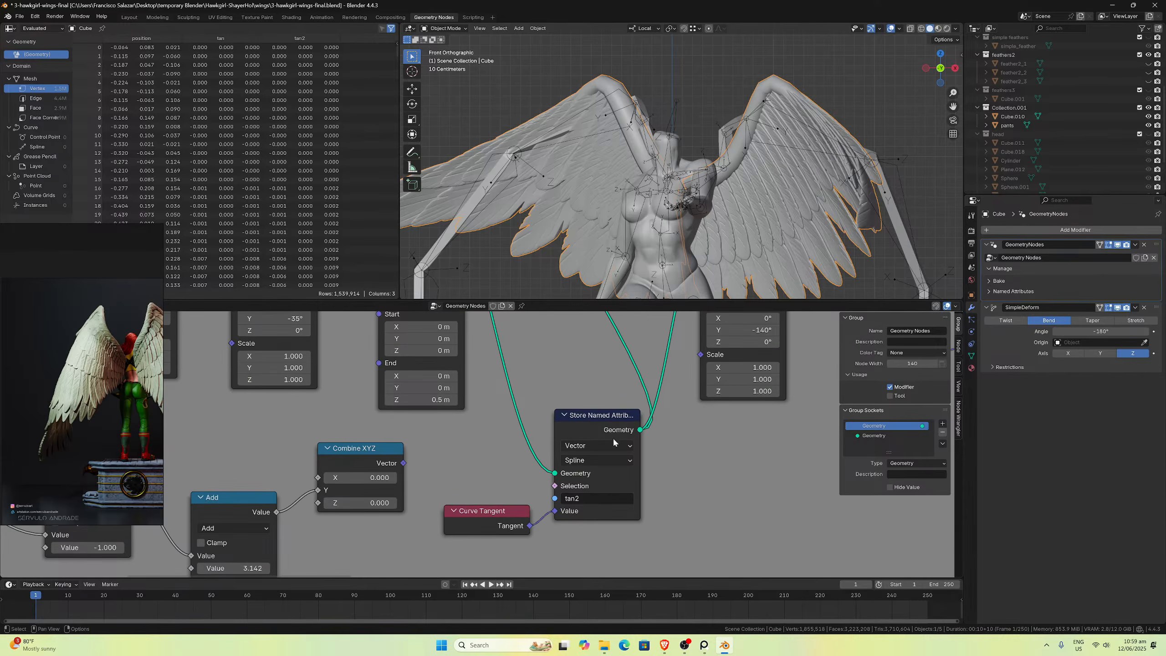
scroll(606, 469, down, 2)
middle_drag(597, 477, 440, 490)
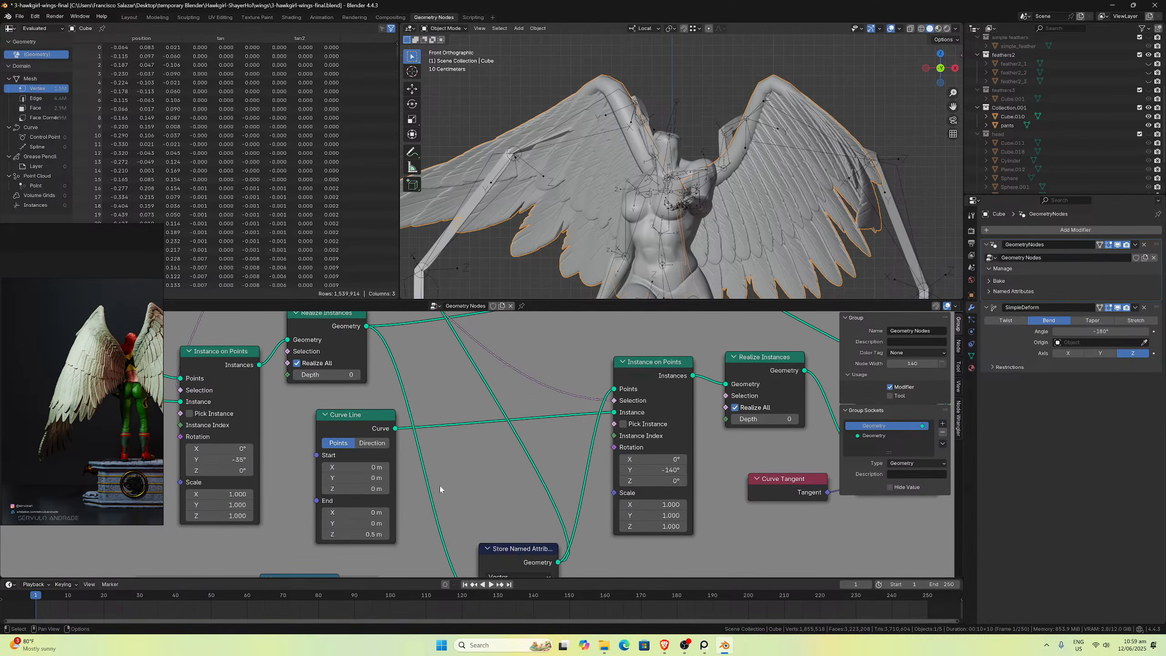
click(657, 469)
key(End)
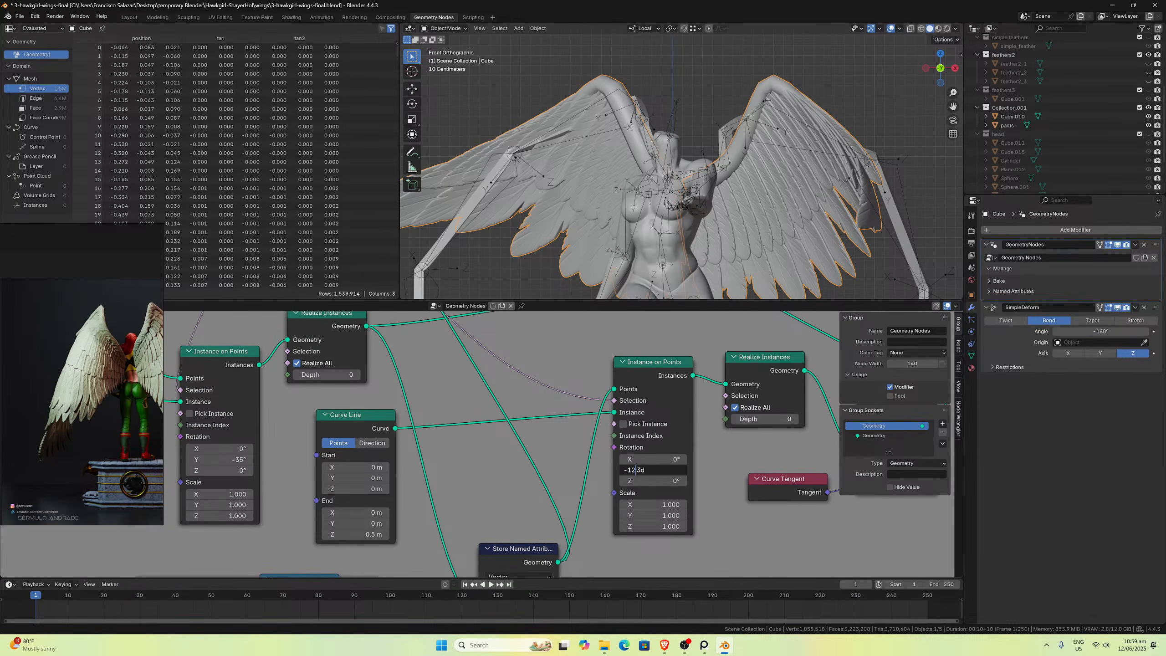
key(Delete)
key(Delete)
key(Delete)
key(Return)
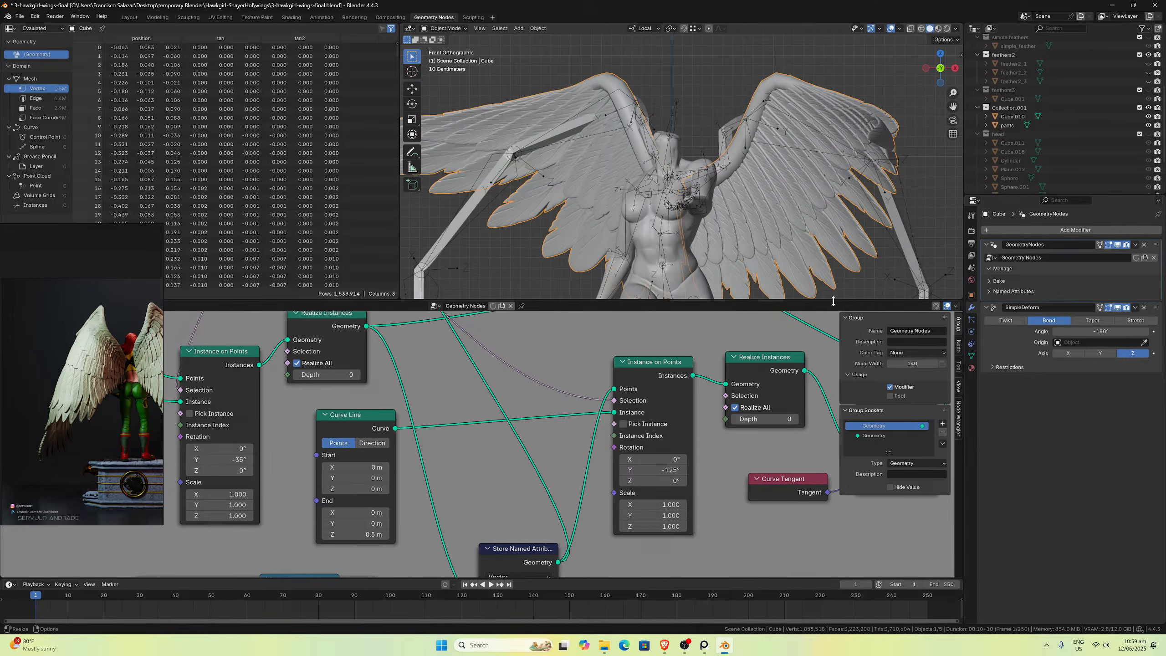
Step: From the top view, rotate the wings object about 4° around its local Z axis
scroll(799, 161, down, 2)
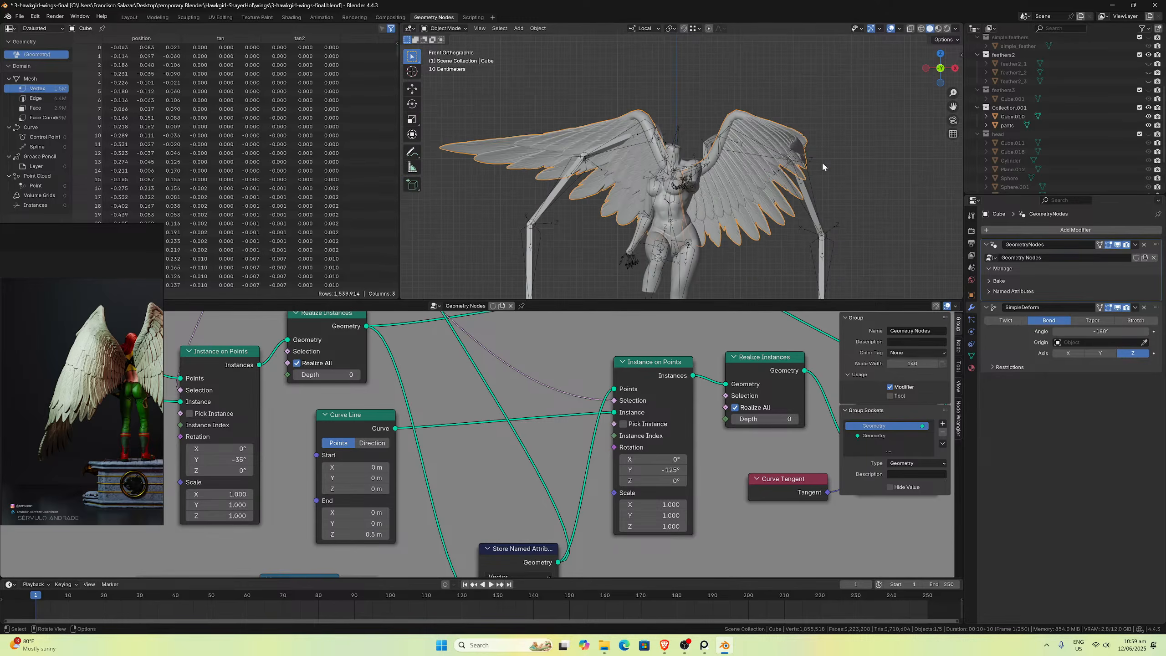
middle_drag(803, 184, 828, 243)
scroll(833, 203, up, 3)
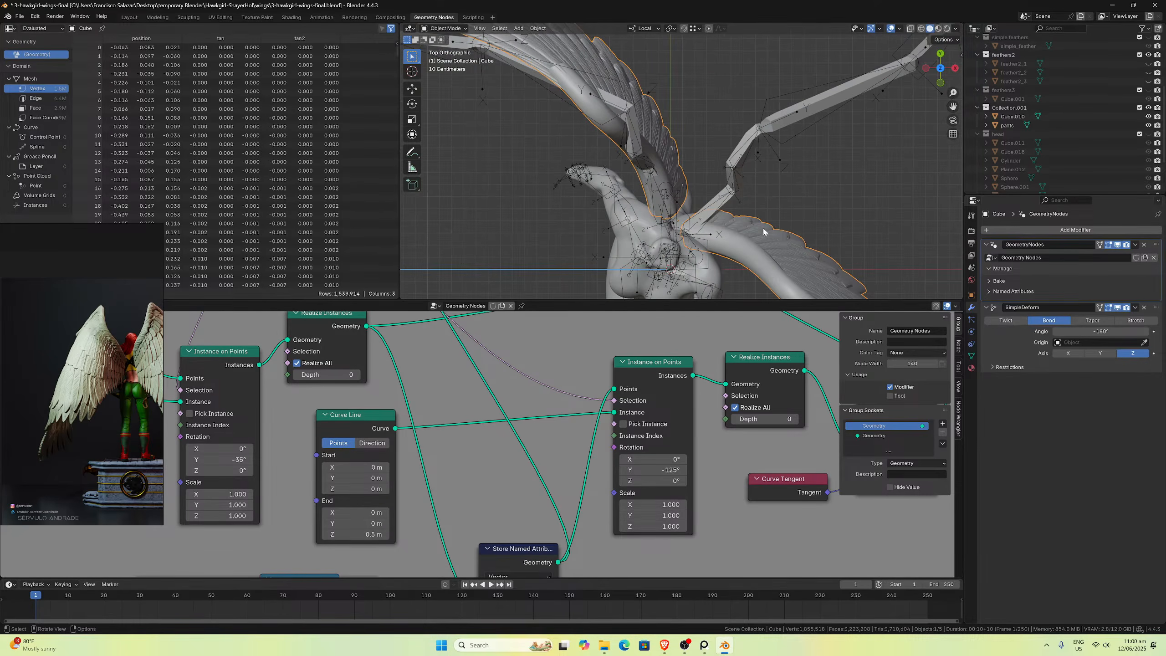
scroll(750, 224, down, 1)
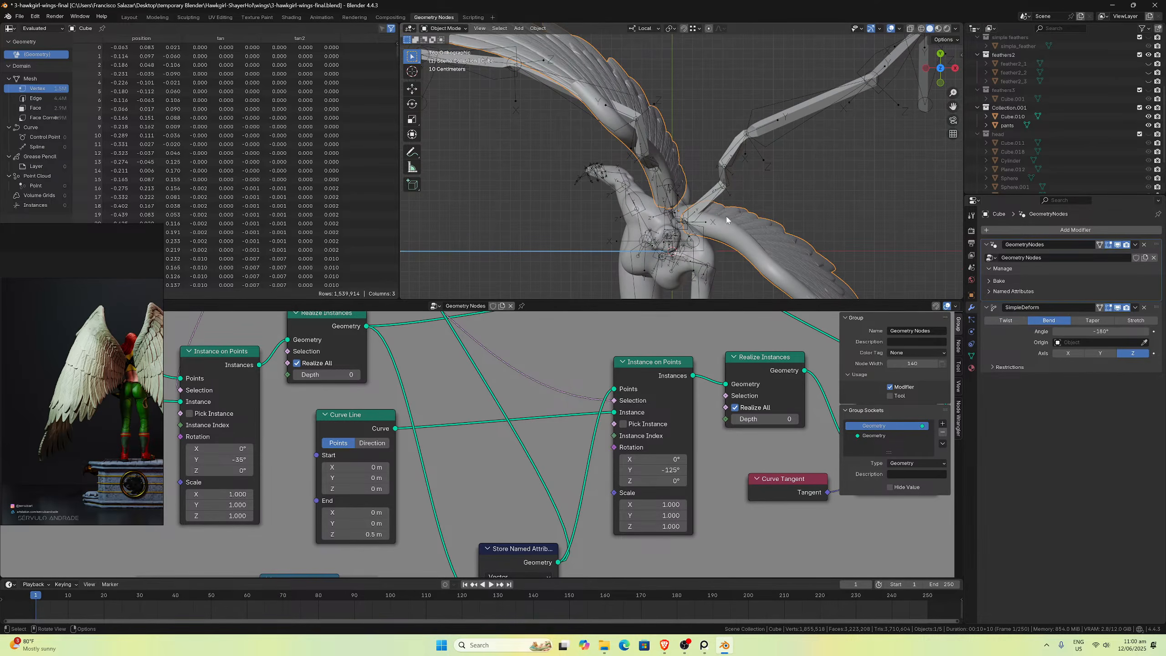
key(r)
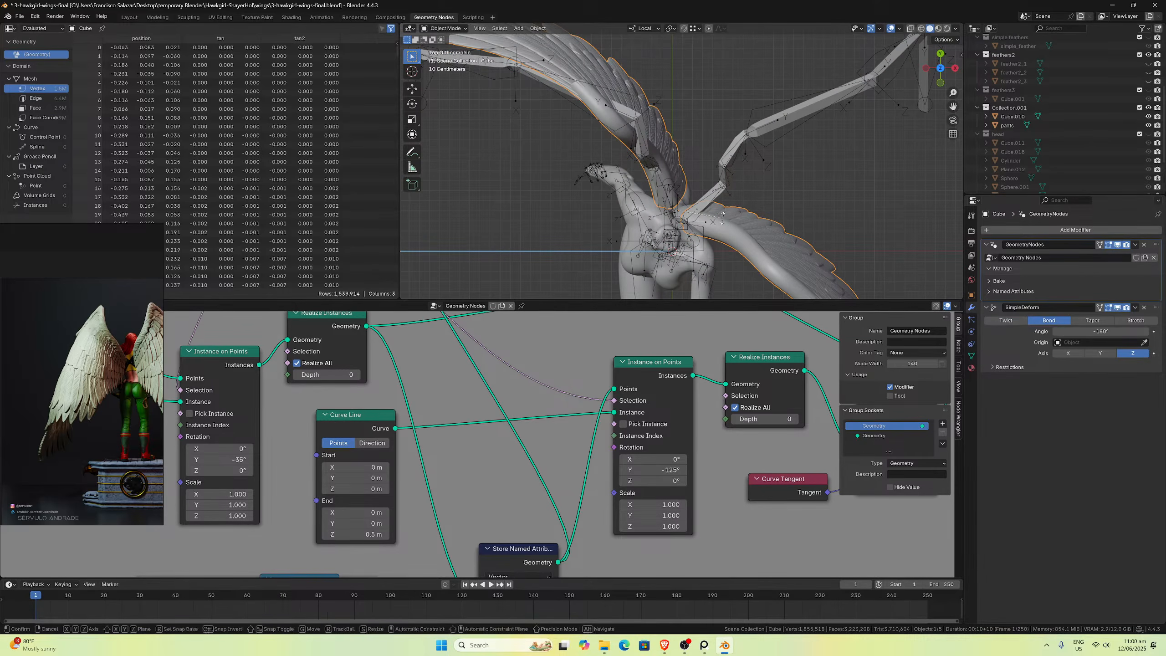
key(z)
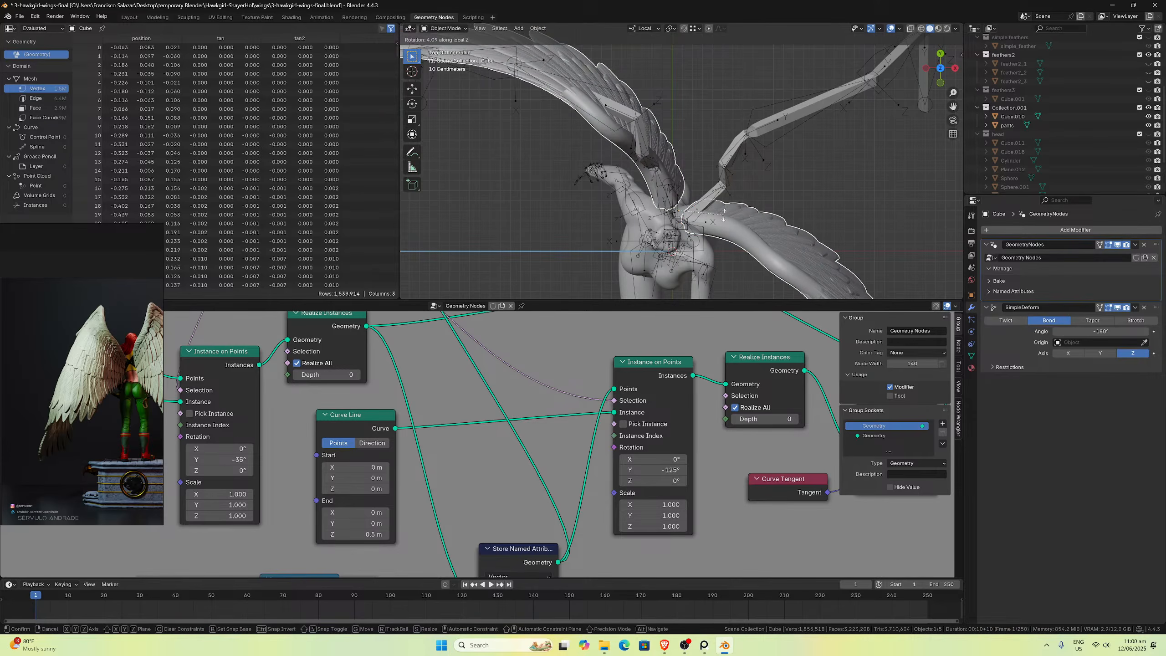
click(724, 211)
Step: Examine the wings' pose against the body from the front, top, right and left views
middle_drag(724, 212, 714, 135)
key(KP_1)
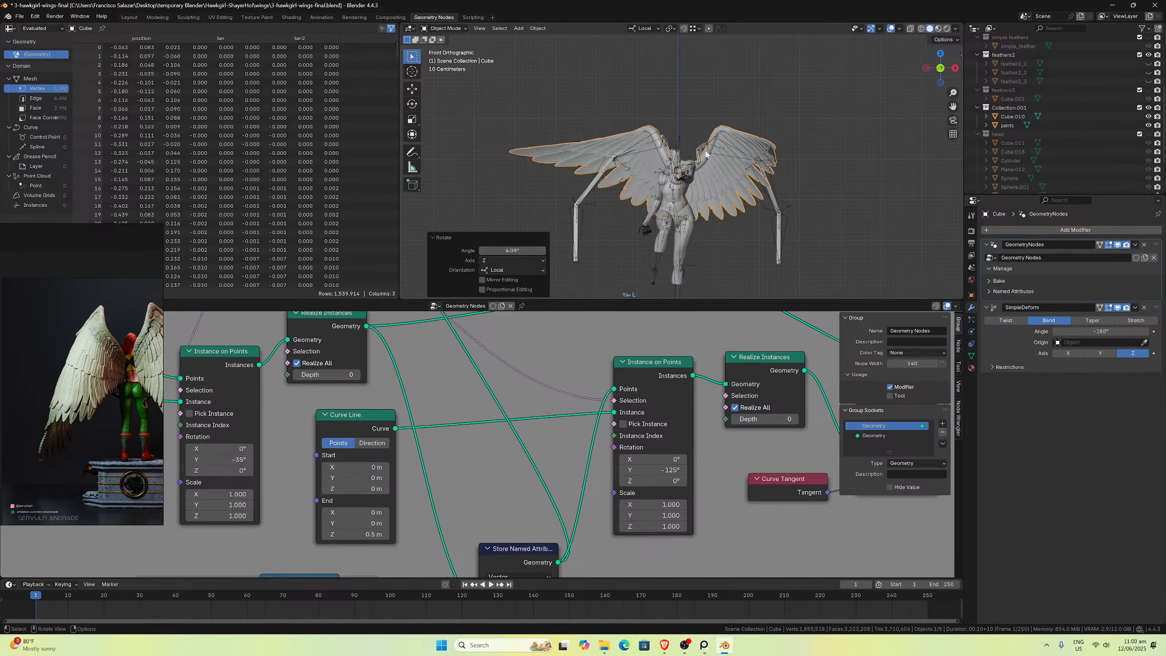
scroll(708, 153, up, 3)
scroll(709, 154, down, 2)
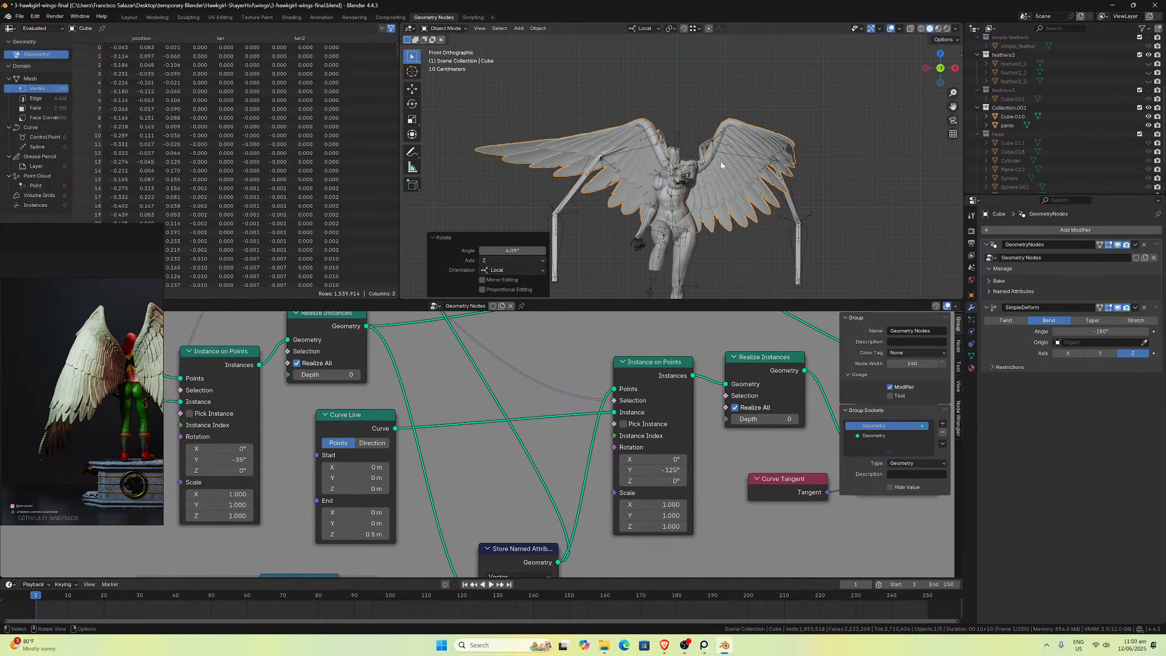
mouse_move(735, 180)
middle_down()
mouse_move(559, 177)
mouse_move(711, 167)
mouse_move(725, 179)
middle_up()
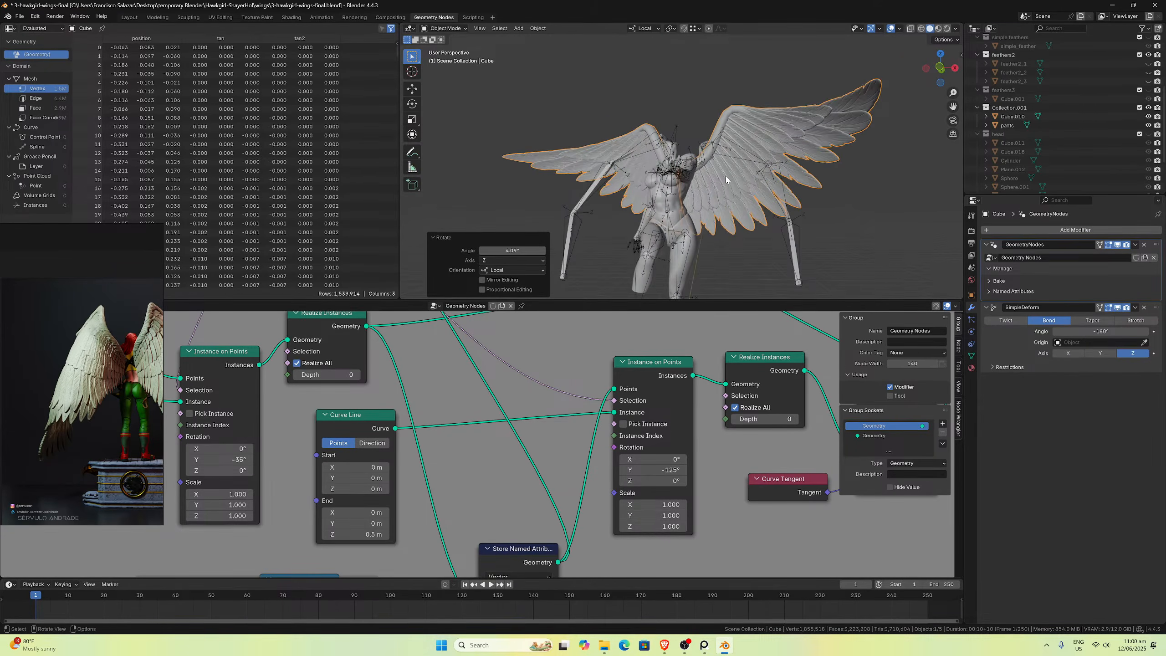
key(KP_1)
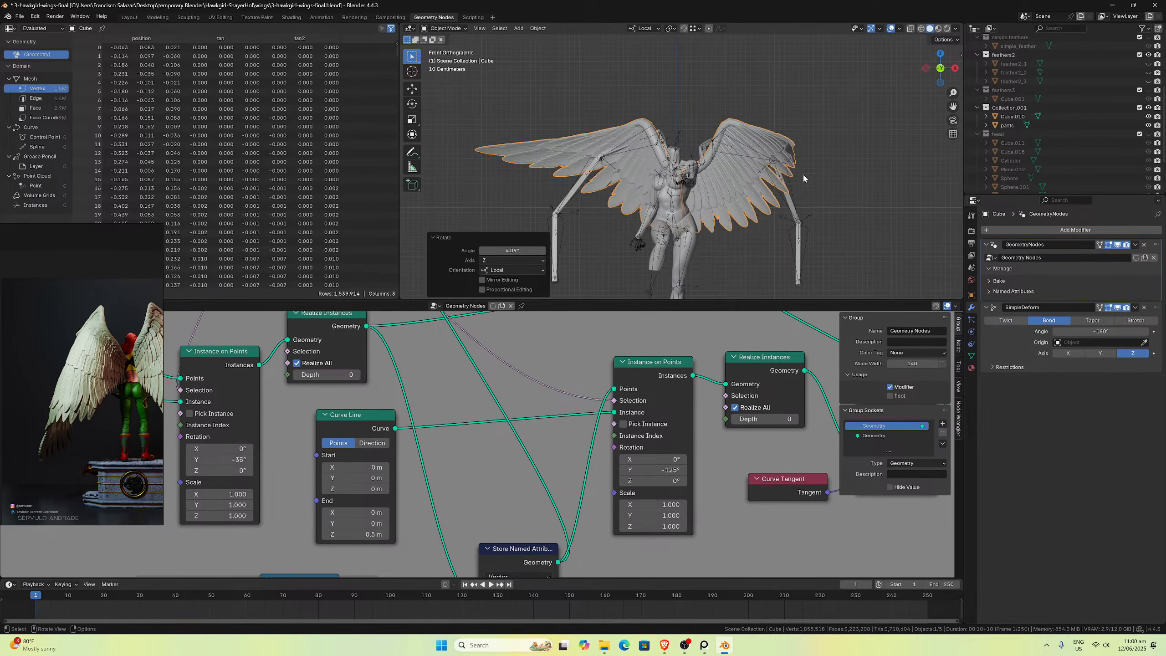
middle_drag(796, 182, 722, 240)
scroll(692, 146, up, 5)
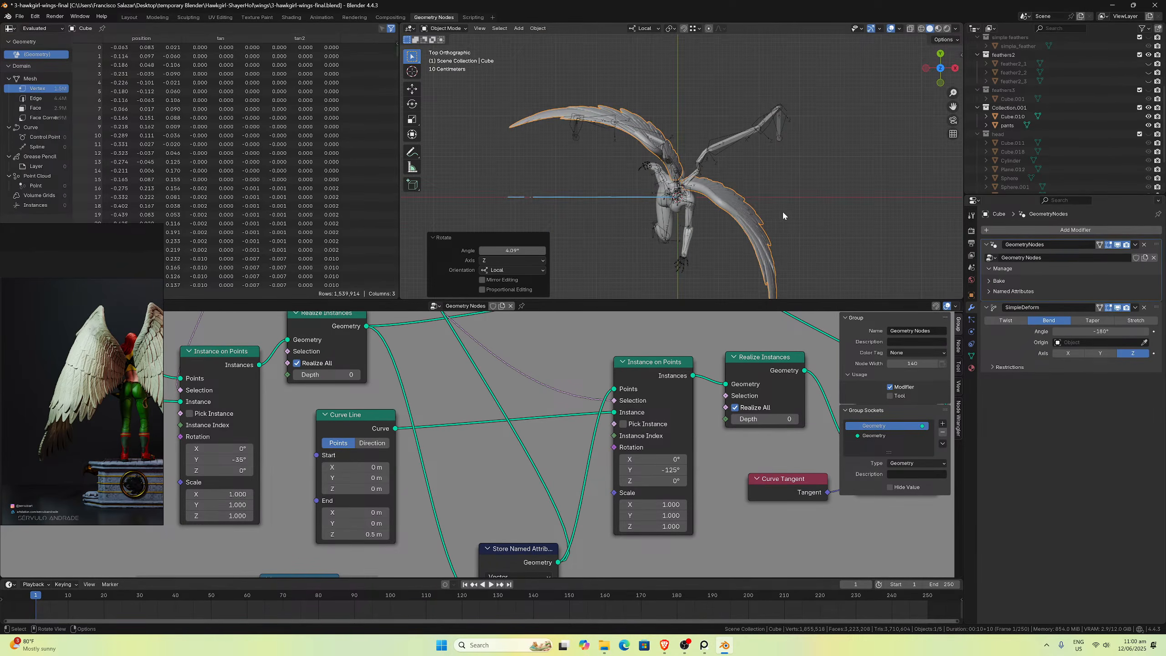
middle_drag(782, 215, 696, 123)
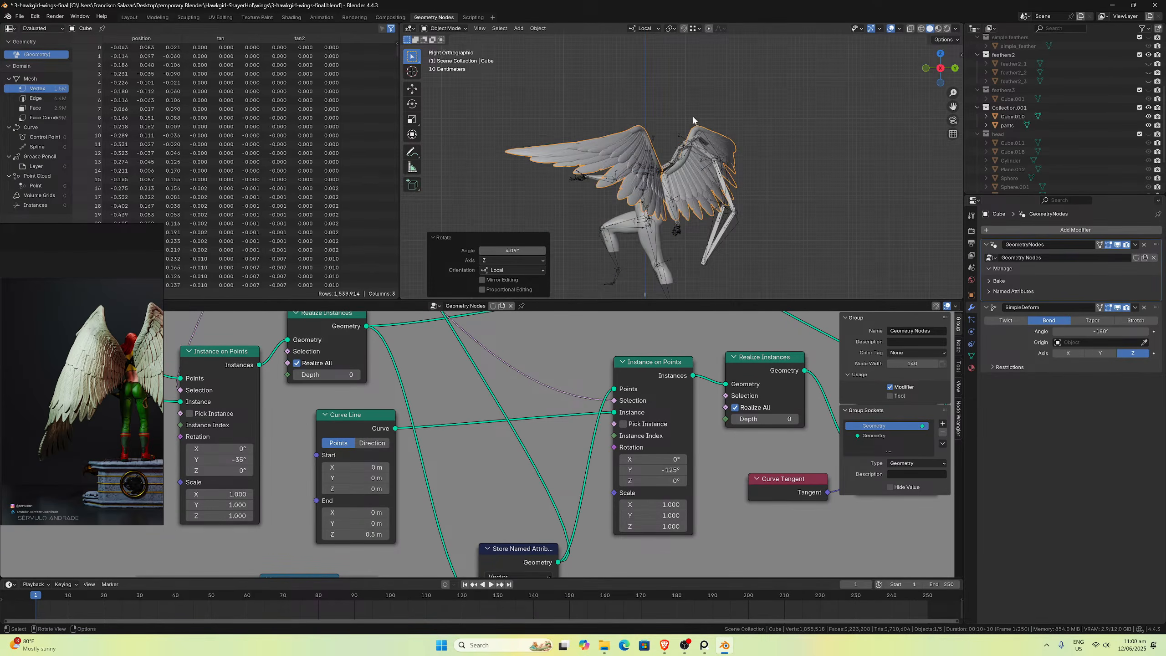
scroll(678, 189, up, 5)
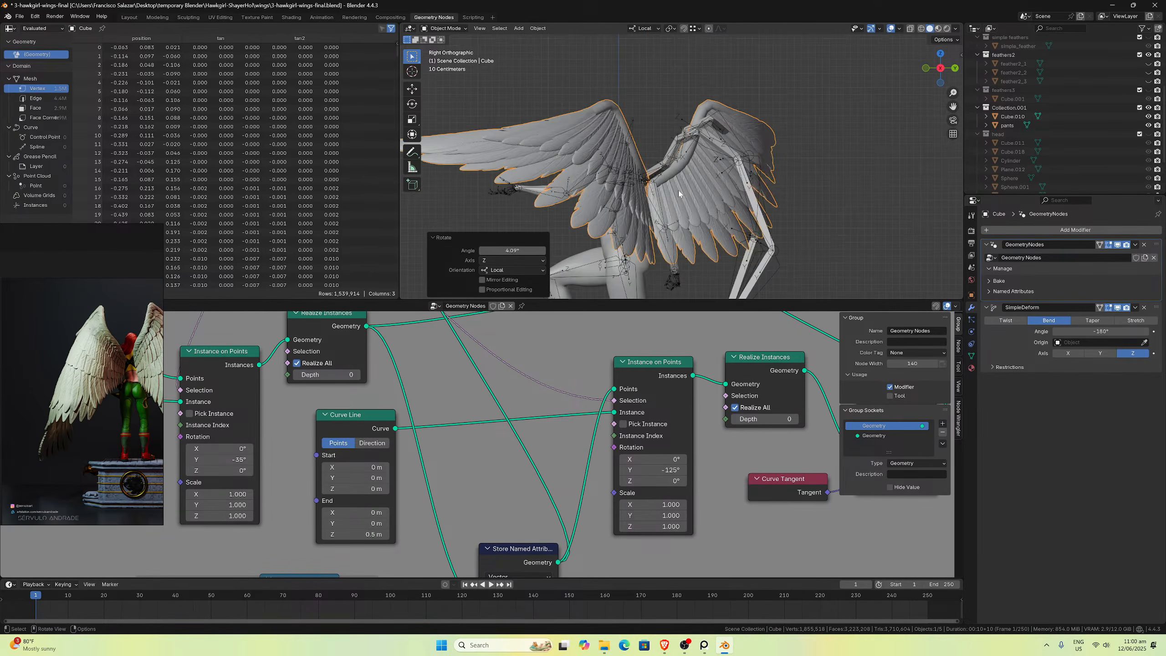
scroll(677, 189, down, 4)
middle_drag(676, 197, 731, 197)
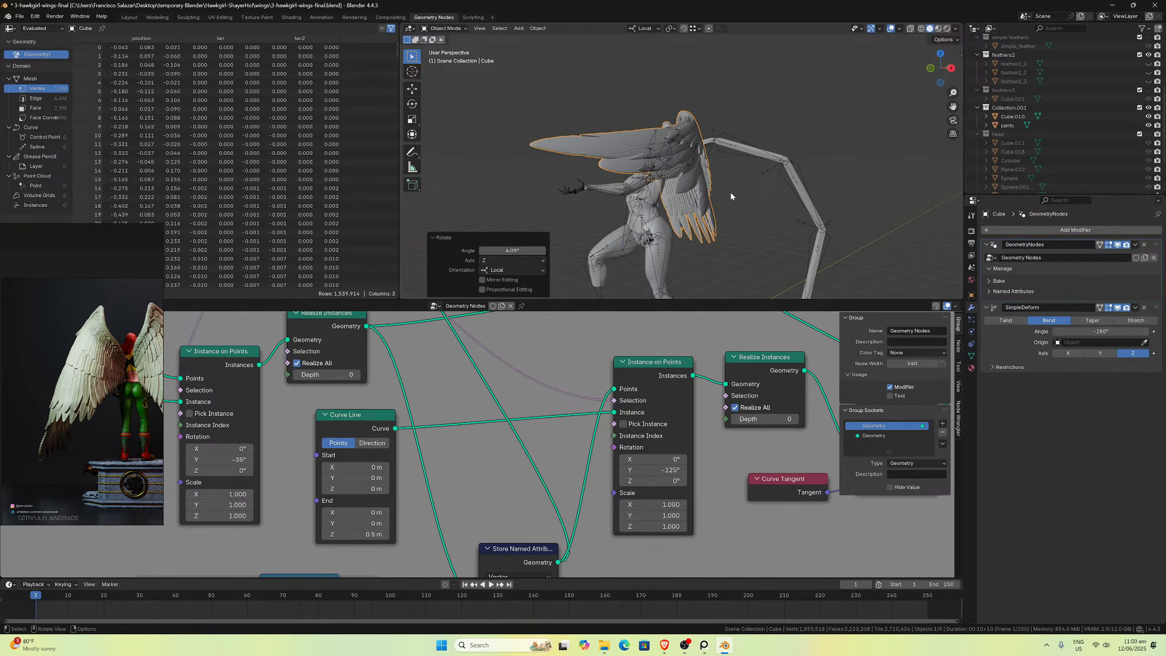
key(ctrl+KP_3)
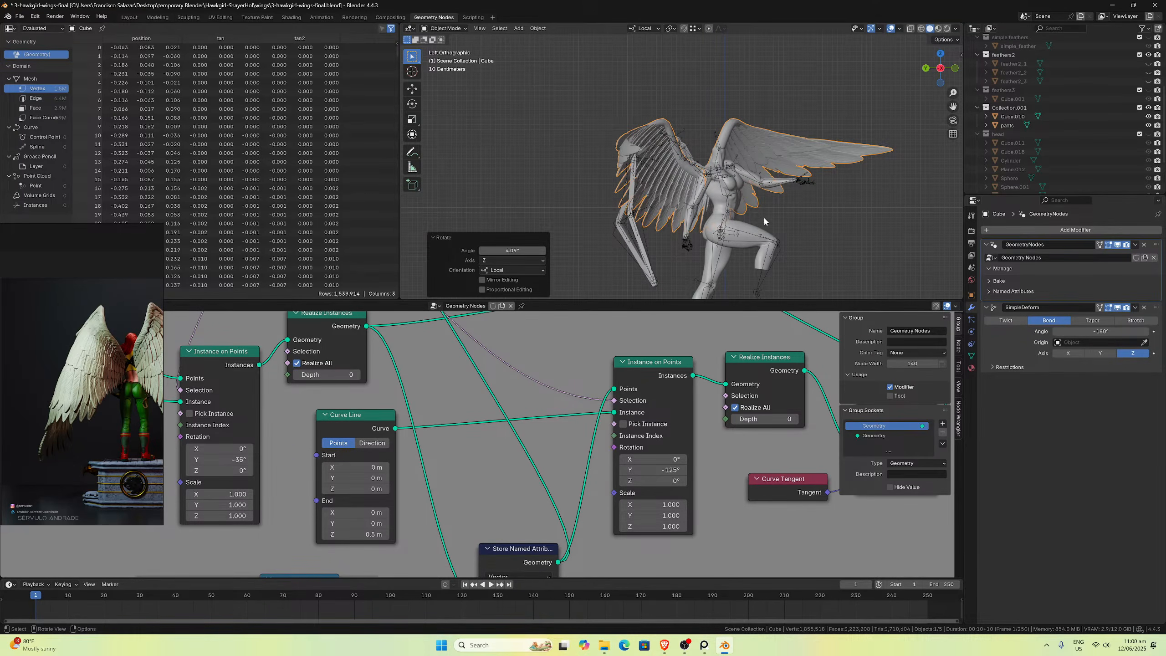
Step: Examine the wings' pose and their attachment to the back from several angles around the figure
scroll(765, 222, up, 3)
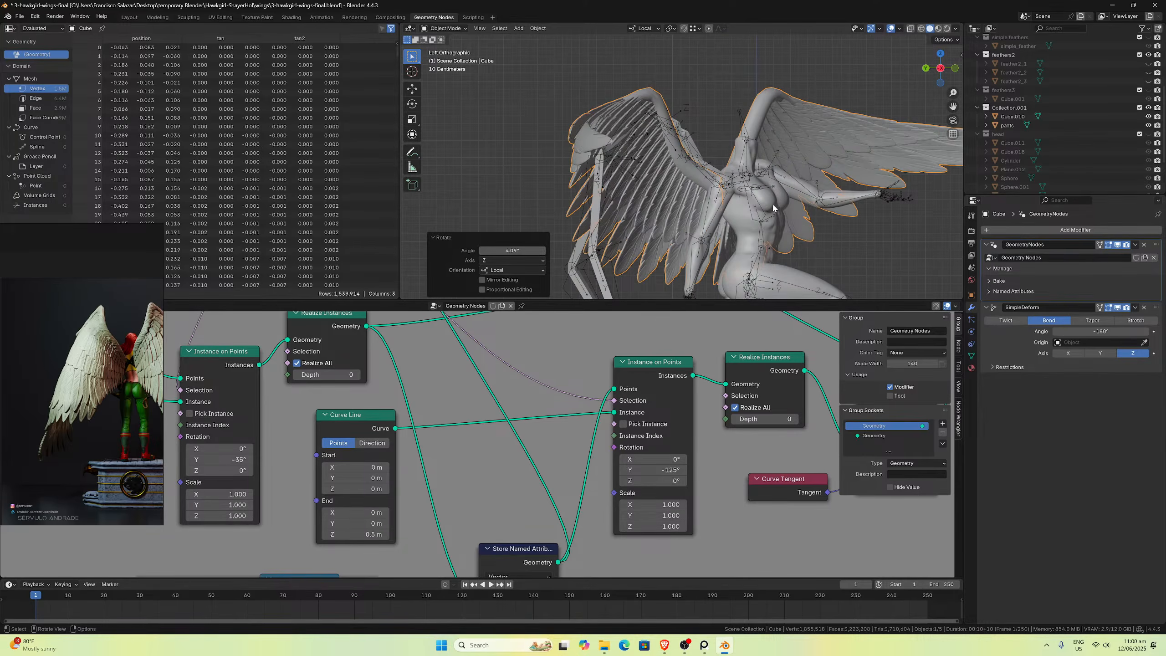
middle_drag(749, 222, 714, 207)
scroll(735, 365, down, 8)
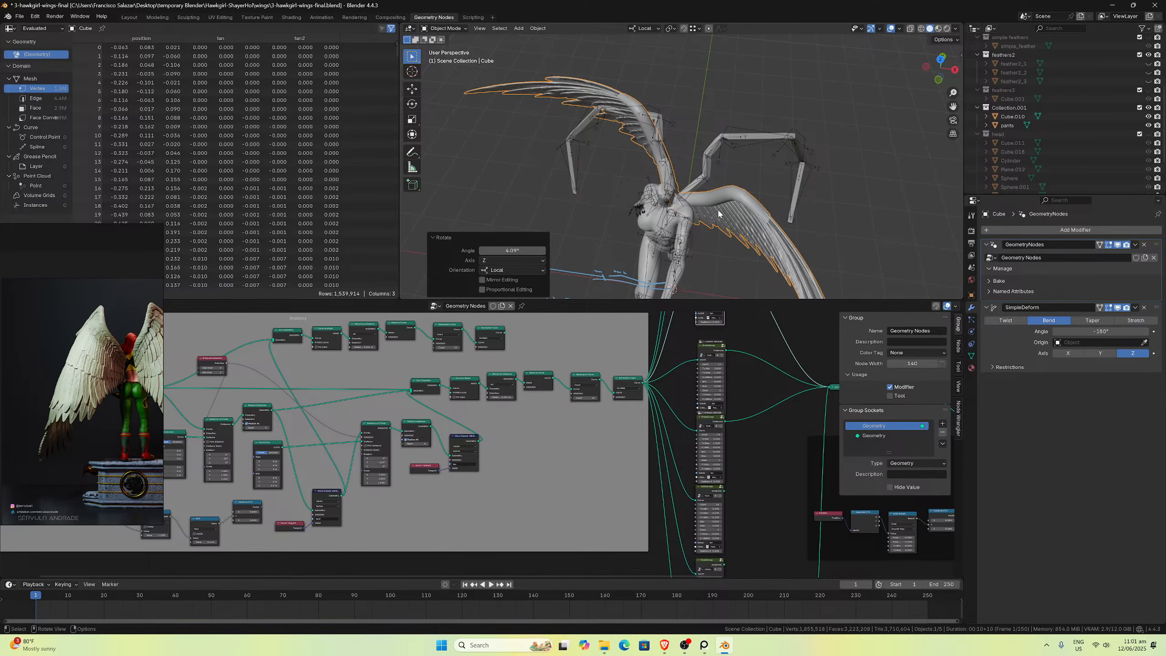
middle_drag(684, 194, 730, 147)
scroll(522, 400, down, 3)
scroll(528, 419, down, 2)
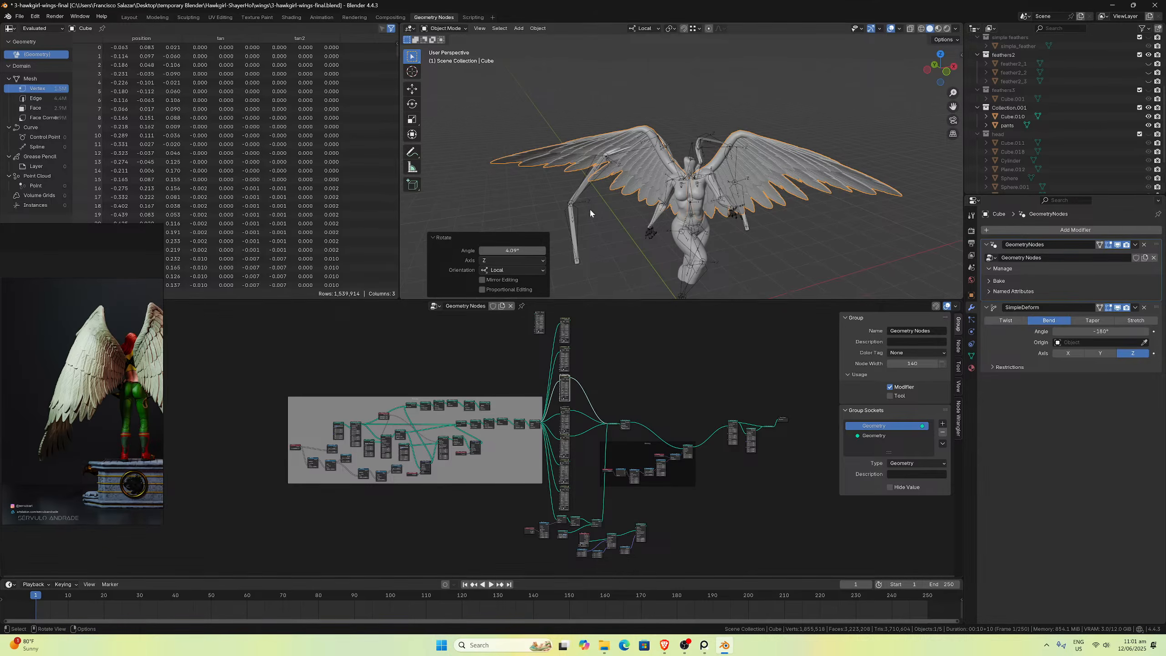
scroll(620, 166, up, 5)
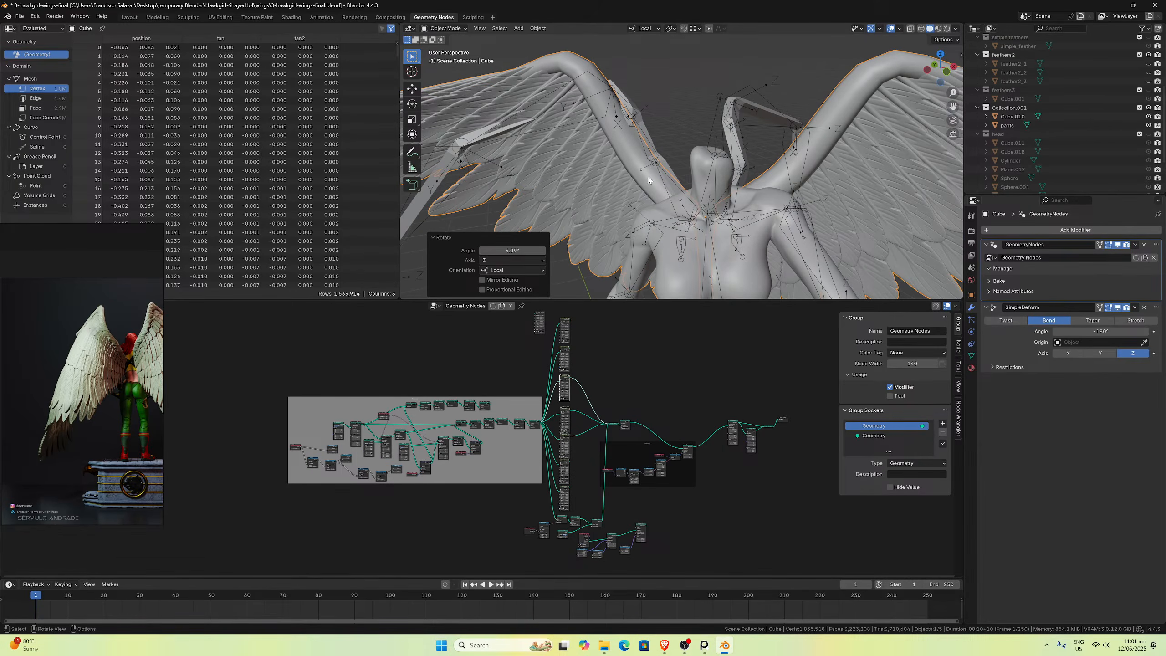
scroll(509, 408, down, 2)
scroll(560, 355, up, 2)
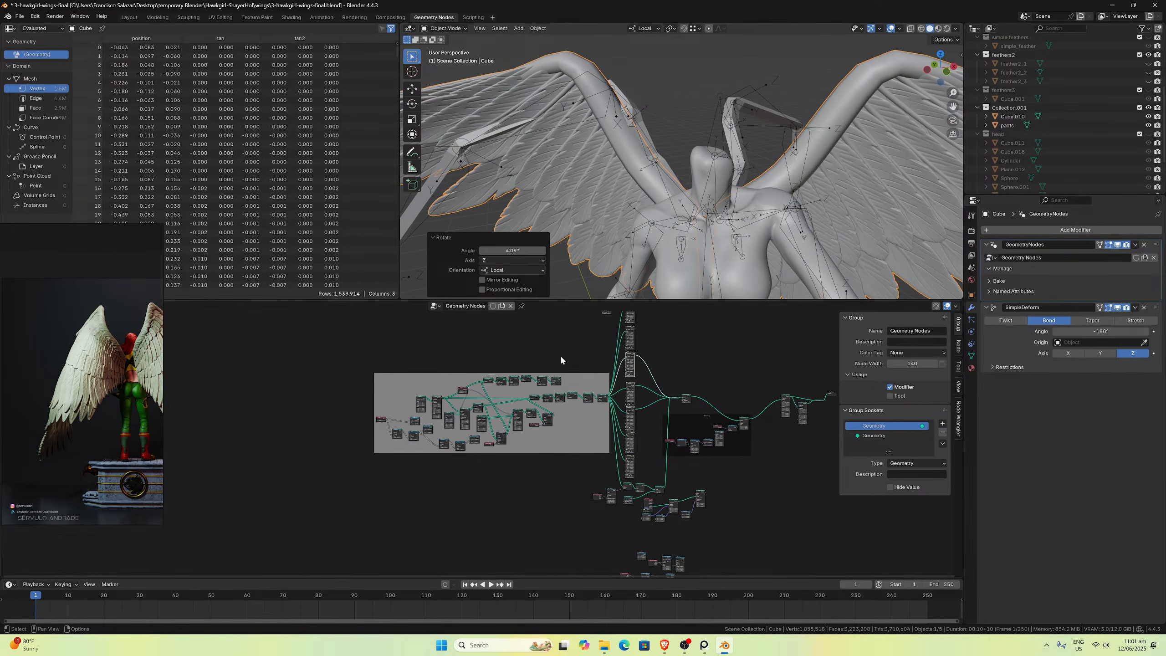
scroll(665, 130, down, 5)
middle_drag(665, 130, 311, 299)
scroll(700, 121, up, 3)
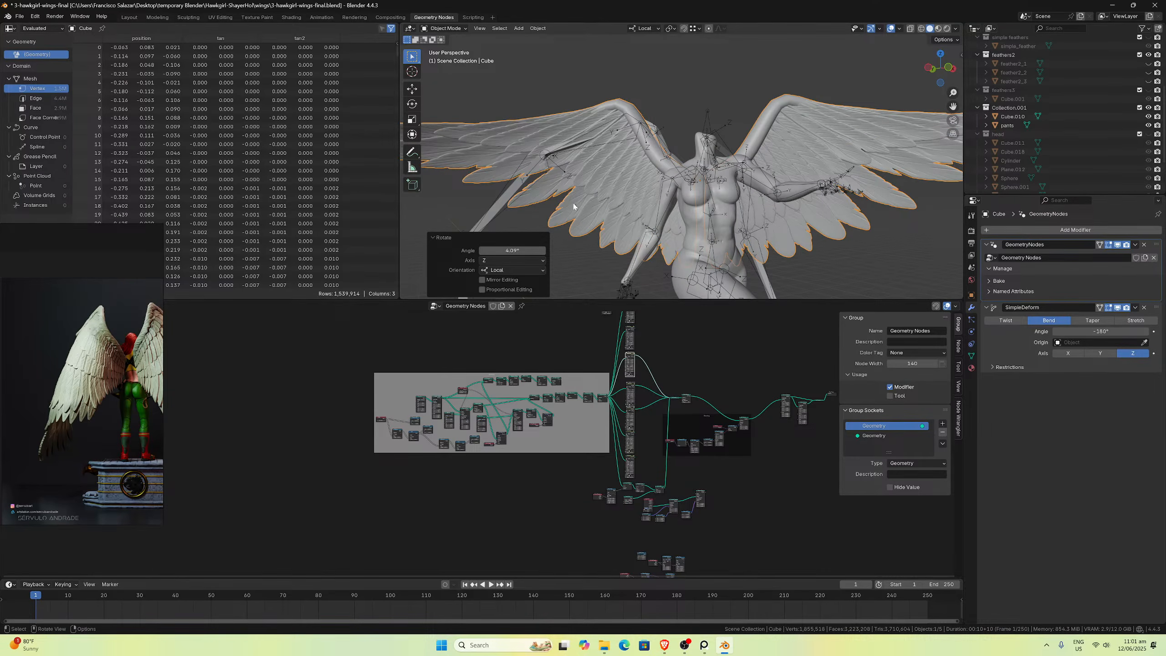
Step: Bring the group of four winged statue images into view on the reference board
scroll(54, 388, down, 5)
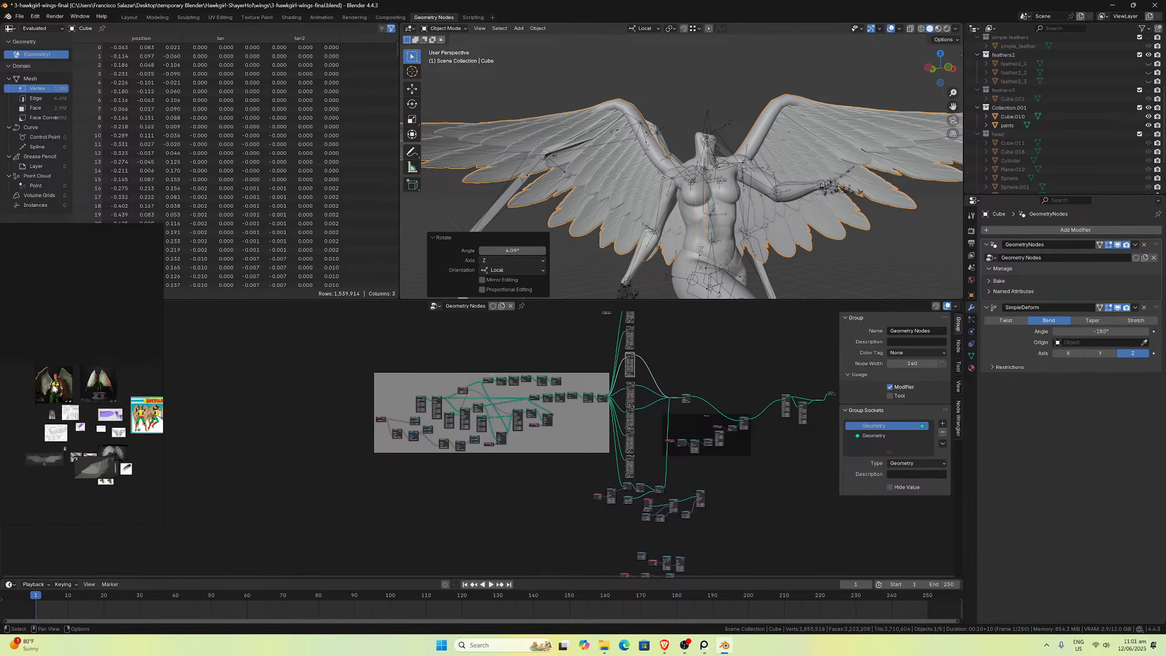
scroll(54, 388, down, 2)
middle_drag(96, 416, 77, 370)
scroll(94, 387, up, 8)
scroll(138, 380, down, 2)
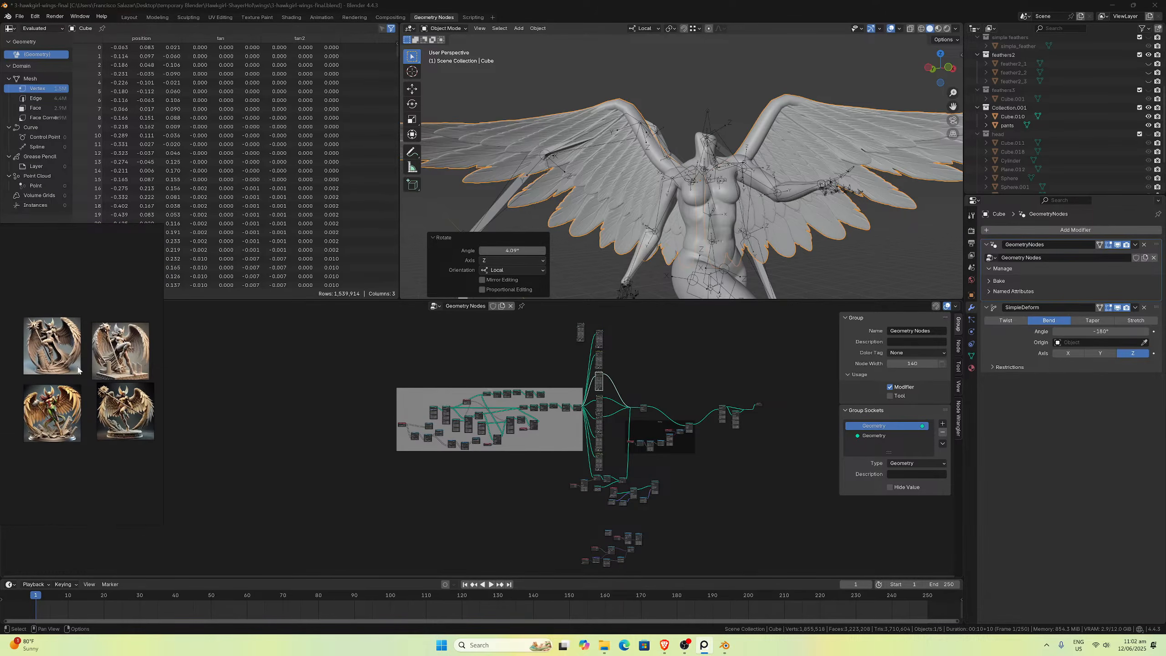
Step: Set the Y rotation to -150° on the Instance on Points node that receives the geometry from the tan2 attribute node
key(KP_1)
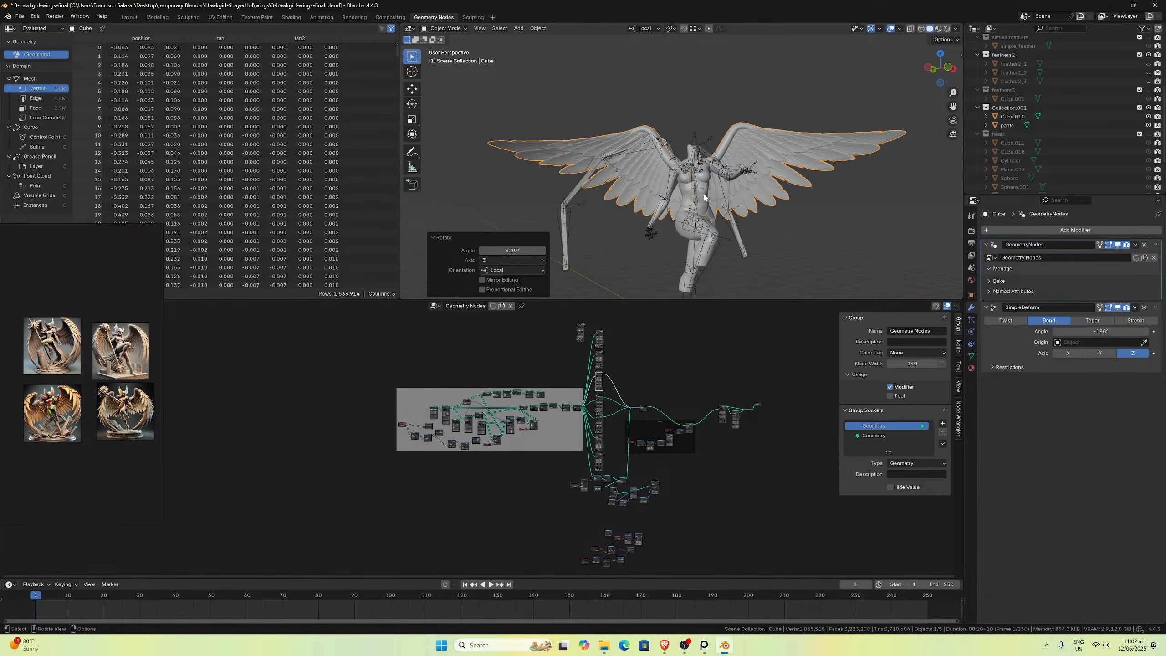
scroll(704, 194, down, 1)
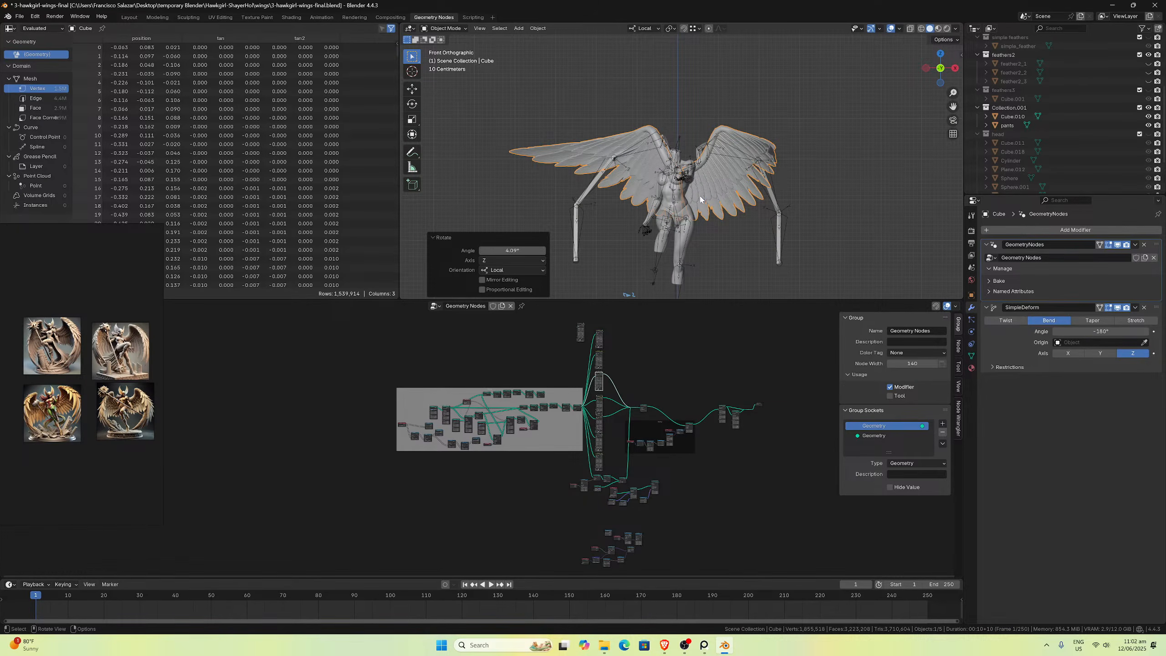
scroll(445, 422, up, 8)
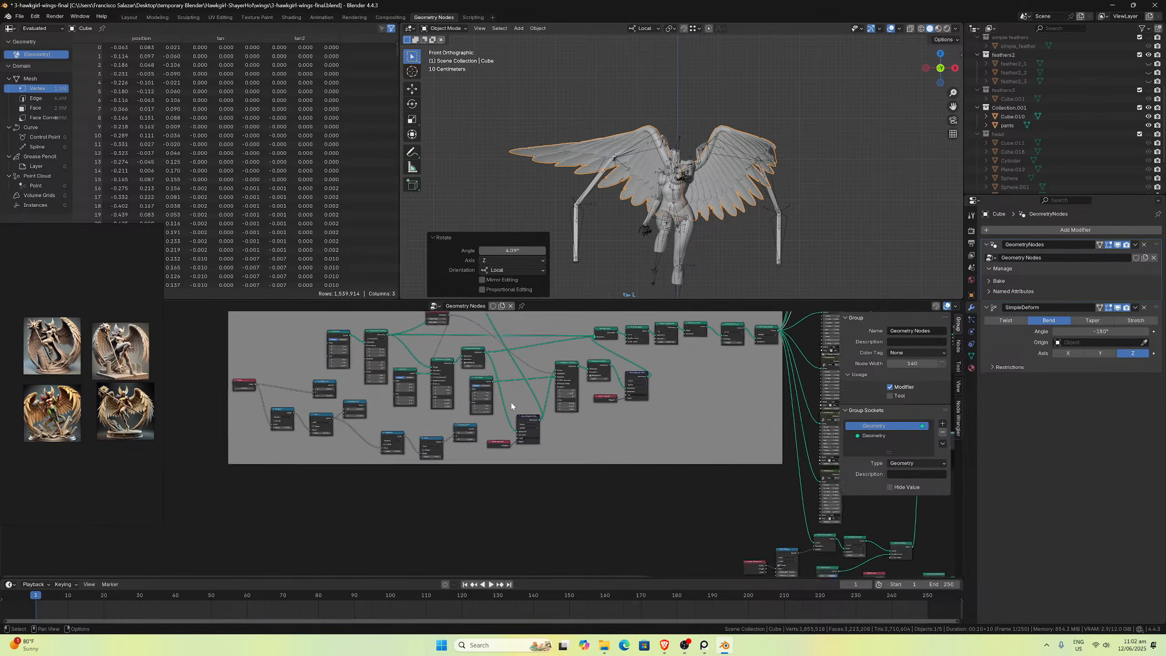
scroll(441, 447, up, 4)
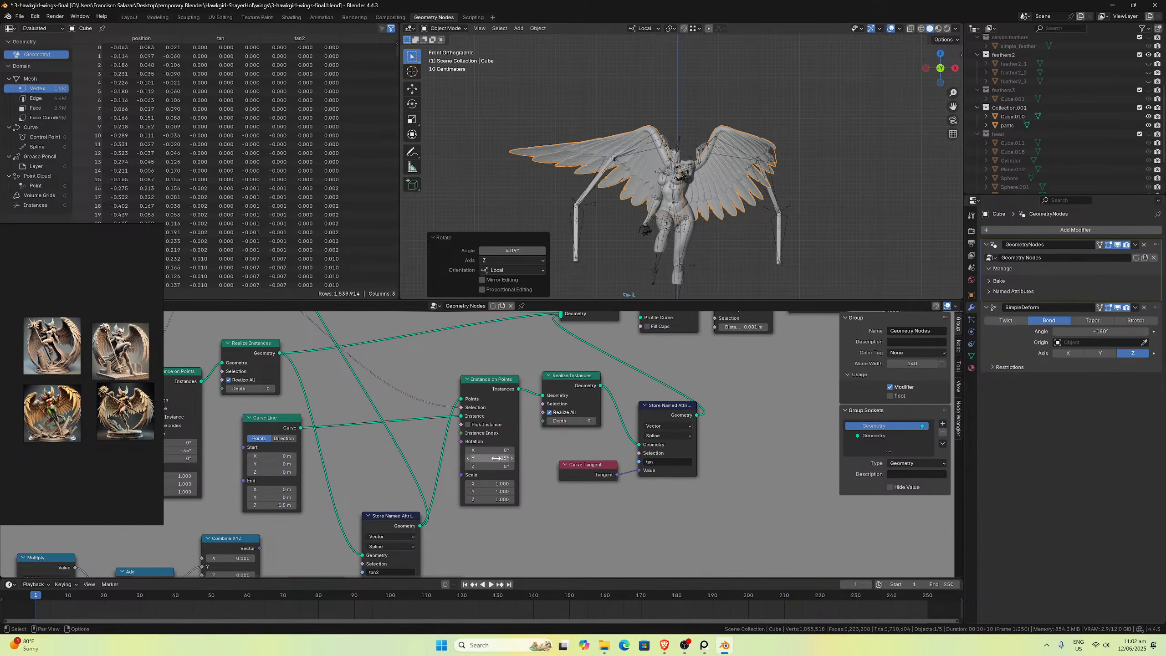
click(497, 458)
text(1)
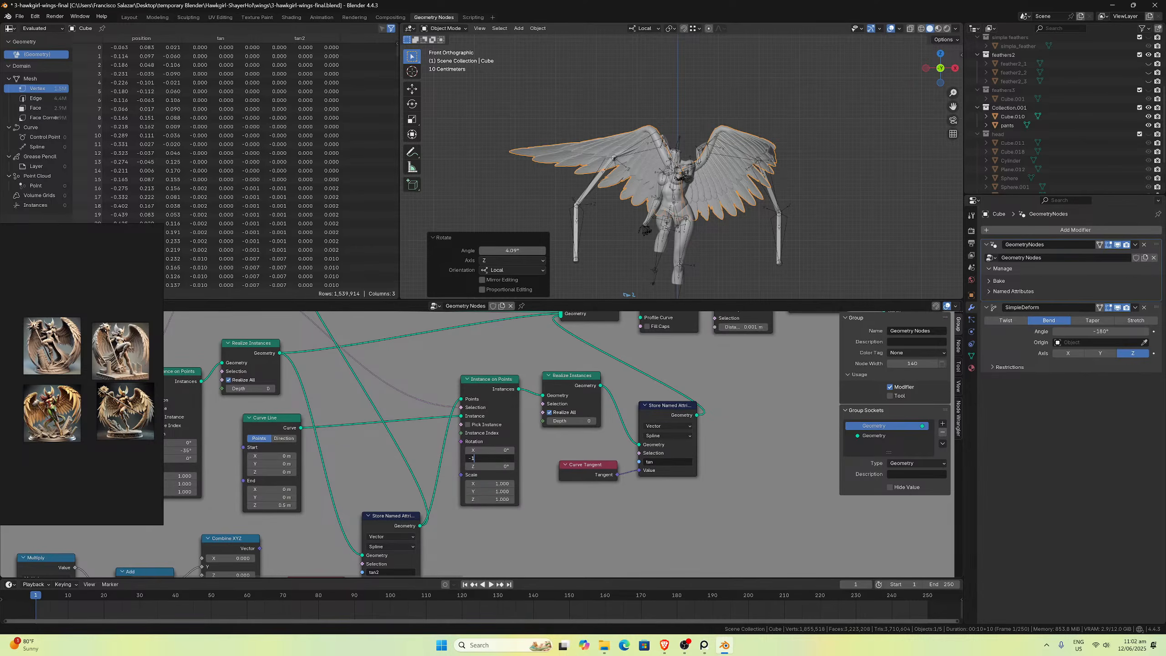
text(40)
key(Return)
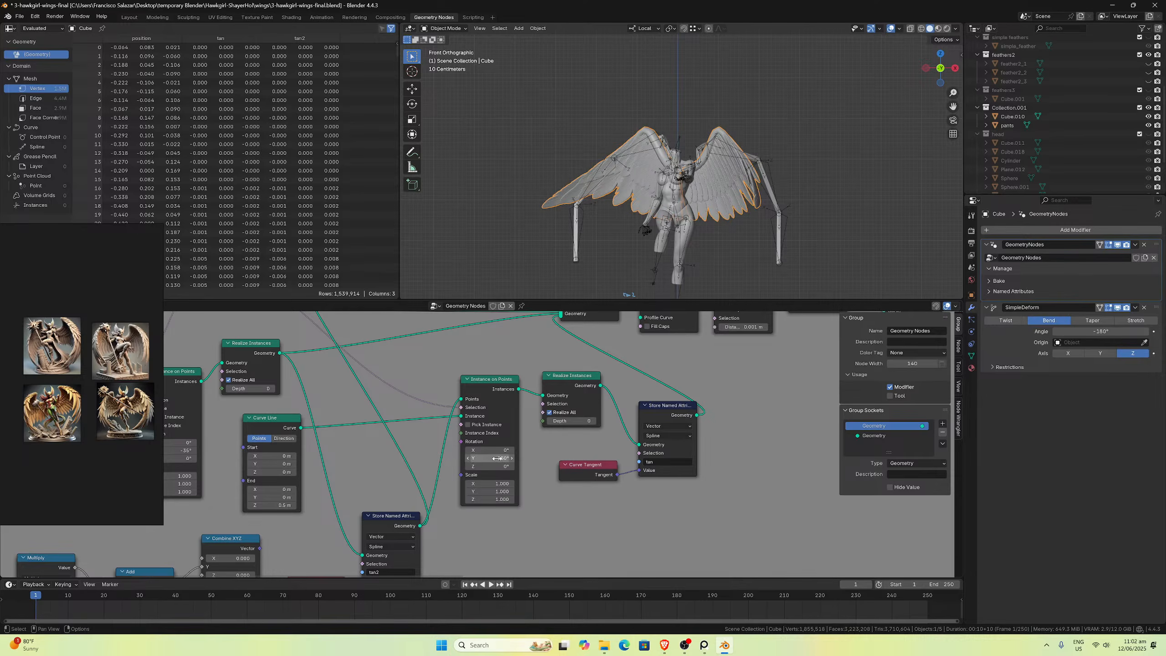
Step: Undo and redo the last wing rotation change to compare both poses from the front view
middle_drag(647, 185, 709, 226)
key(KP_1)
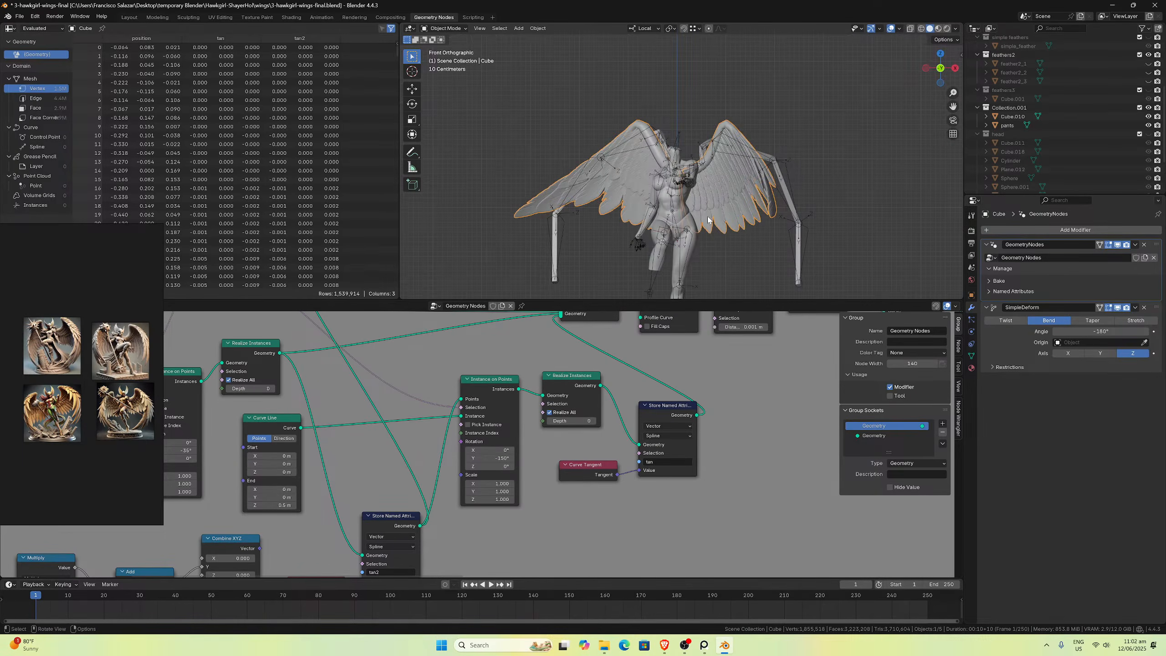
scroll(709, 219, up, 2)
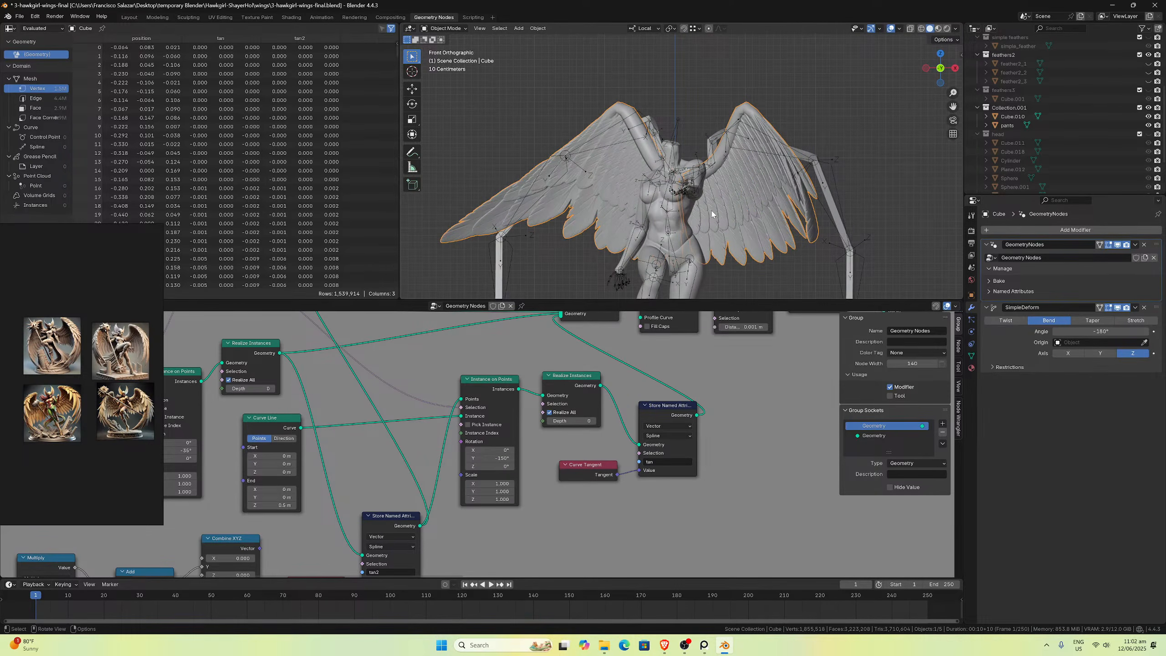
key(ctrl+z)
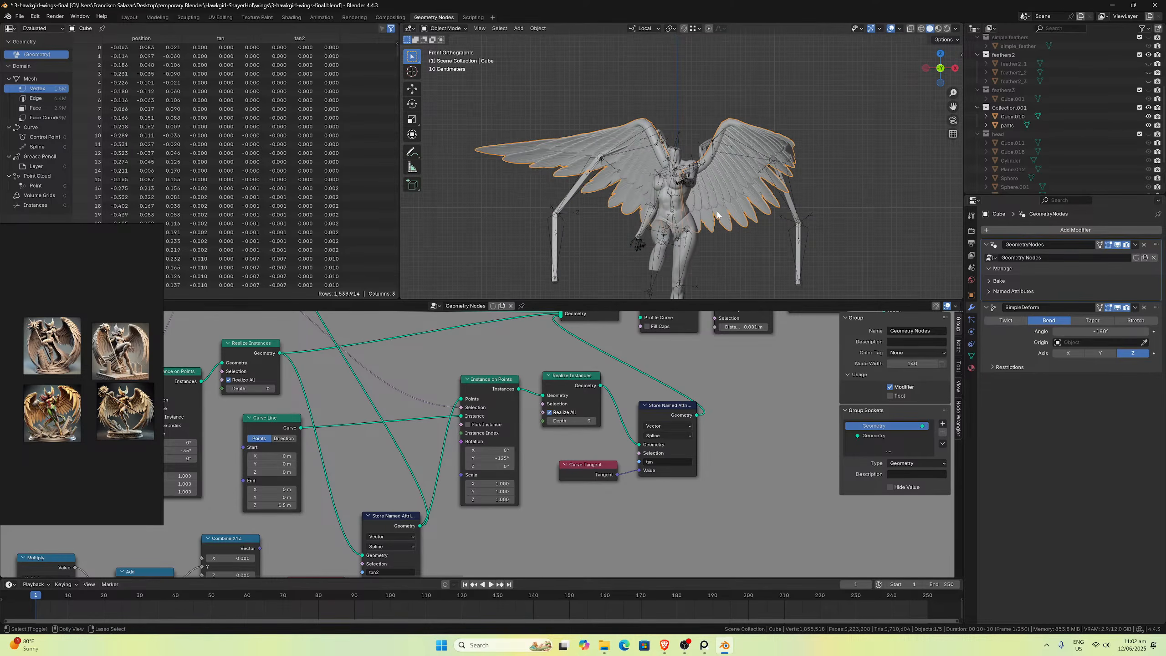
key(ctrl+shift+z)
scroll(717, 215, up, 2)
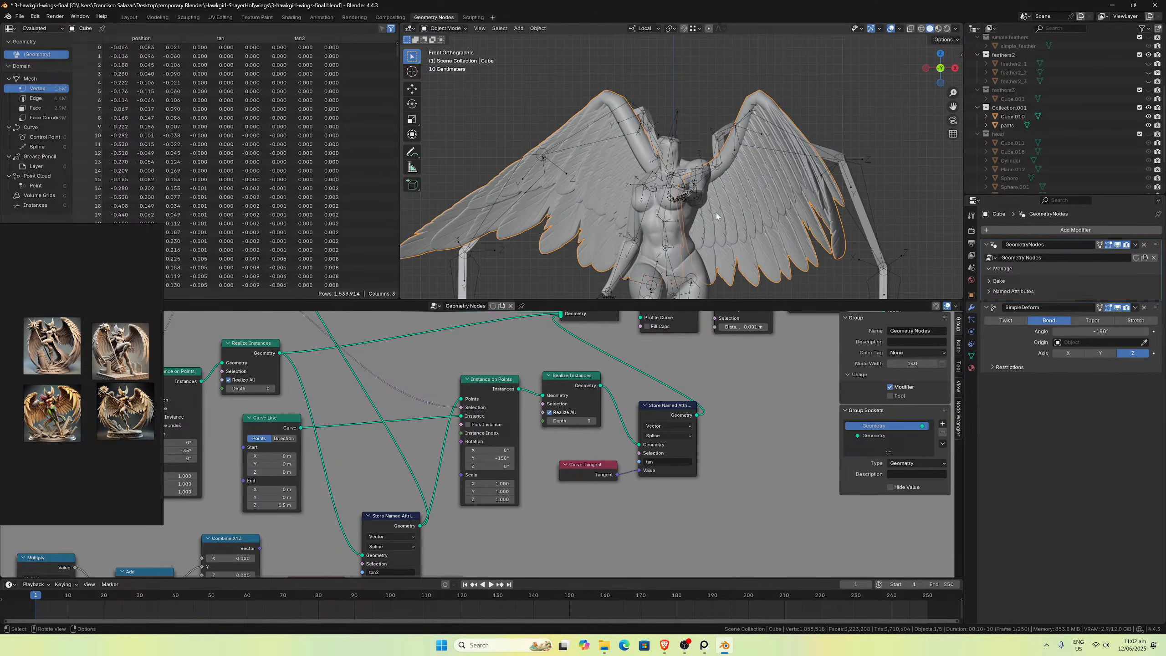
Step: Make the head collection visible and check the wings against the complete figure from the top view
middle_drag(717, 211, 682, 216)
key(KP_3)
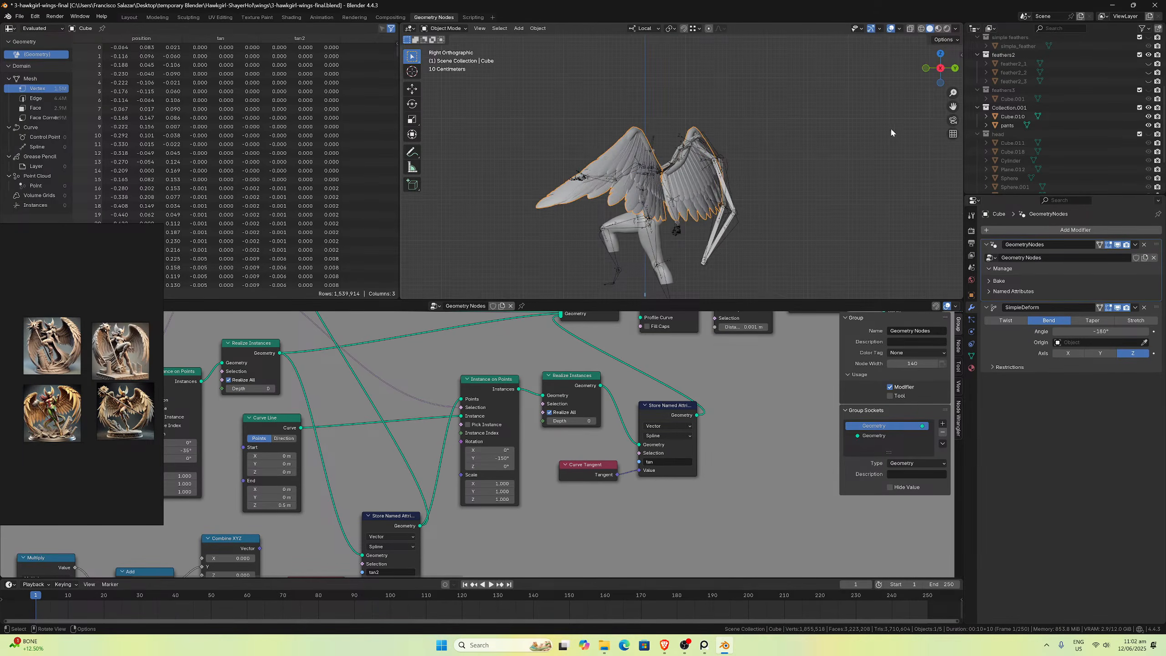
click(1149, 133)
middle_drag(765, 146, 767, 214)
key(KP_7)
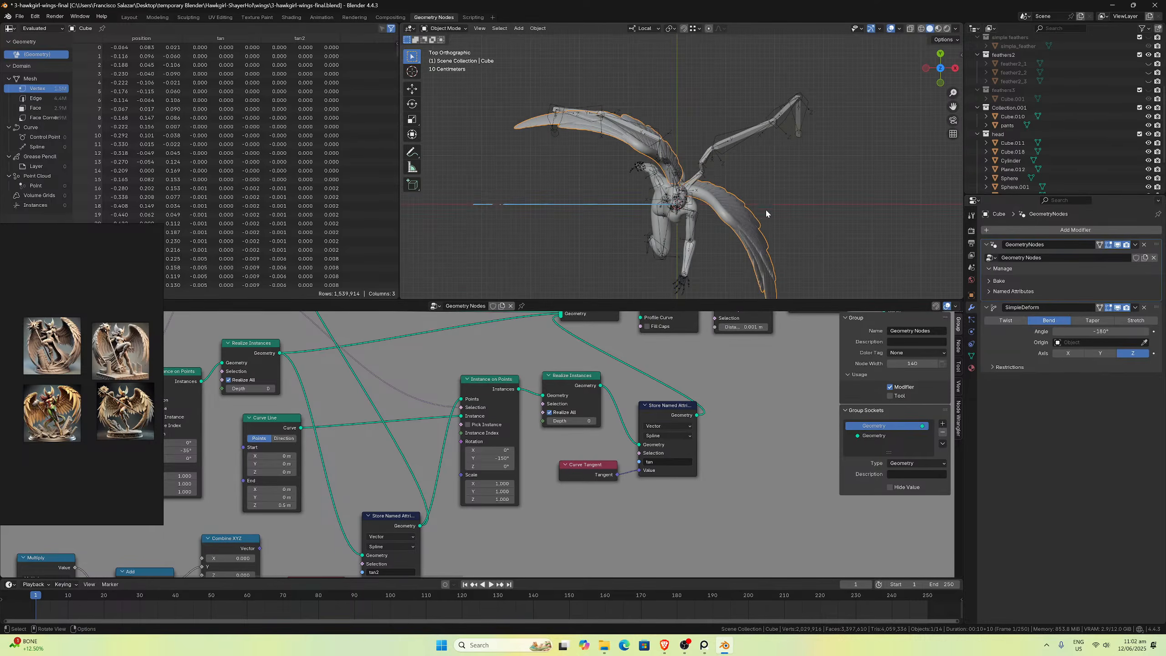
scroll(698, 149, up, 5)
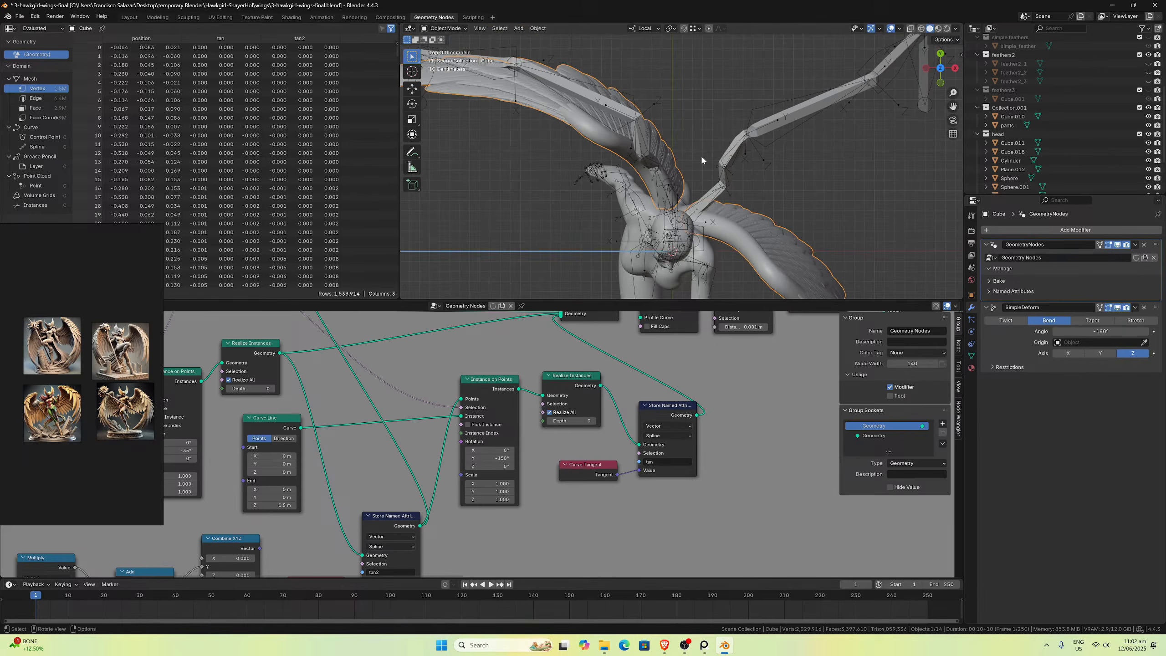
scroll(701, 159, down, 2)
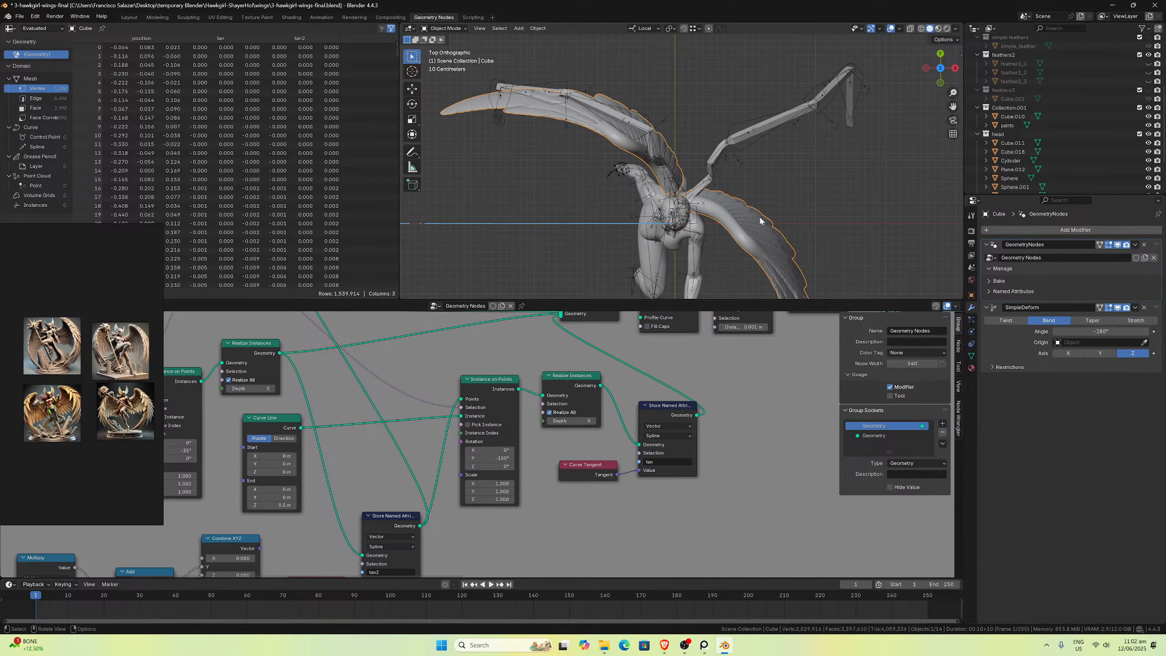
mouse_move(759, 229)
middle_down()
mouse_move(756, 201)
mouse_move(748, 232)
middle_up()
Step: On the reference board, move the white sketch sheet and the Hawkgirl mace artwork clear of the overlapping images
scroll(748, 235, up, 1)
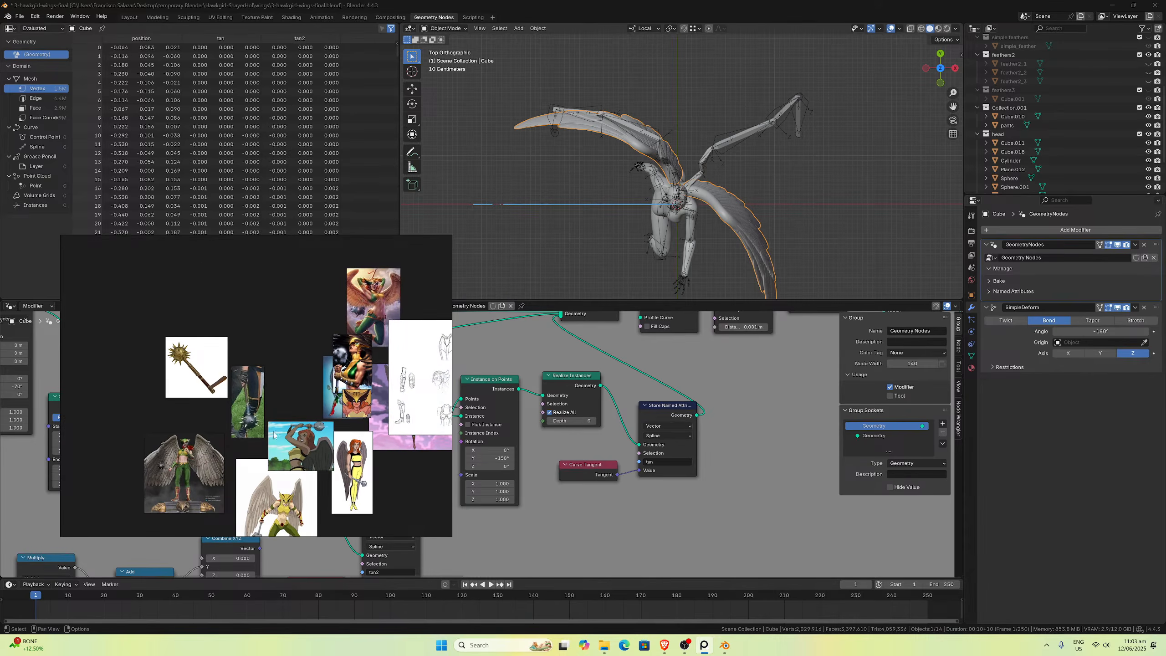
scroll(371, 392, down, 3)
drag(396, 383, 428, 451)
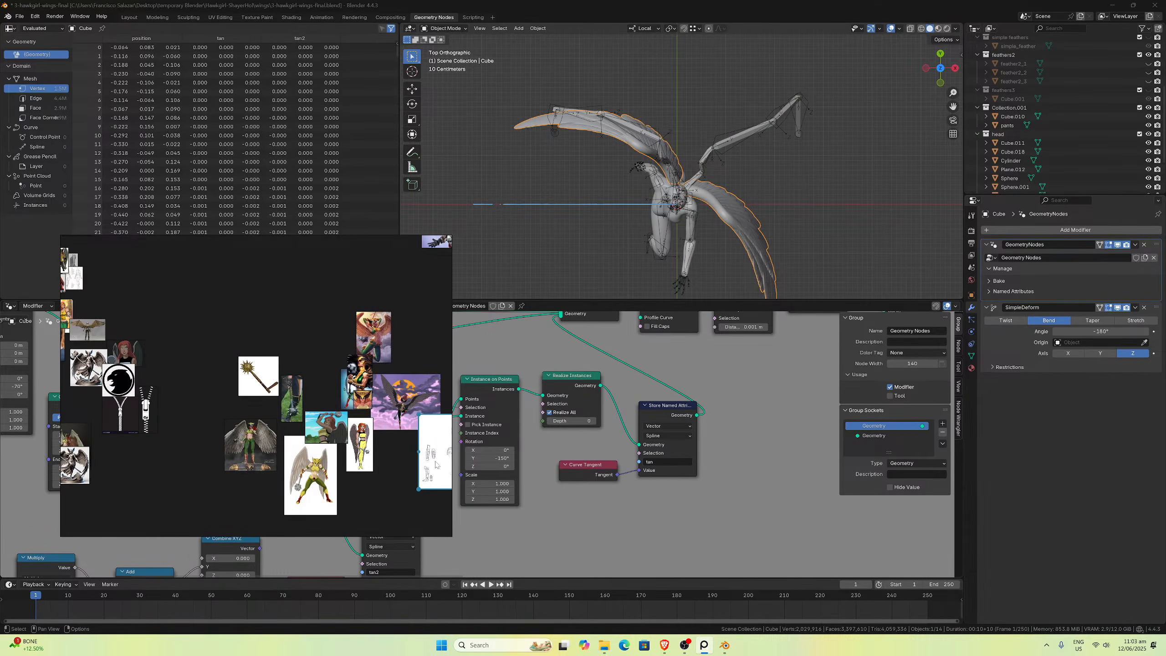
scroll(390, 418, up, 5)
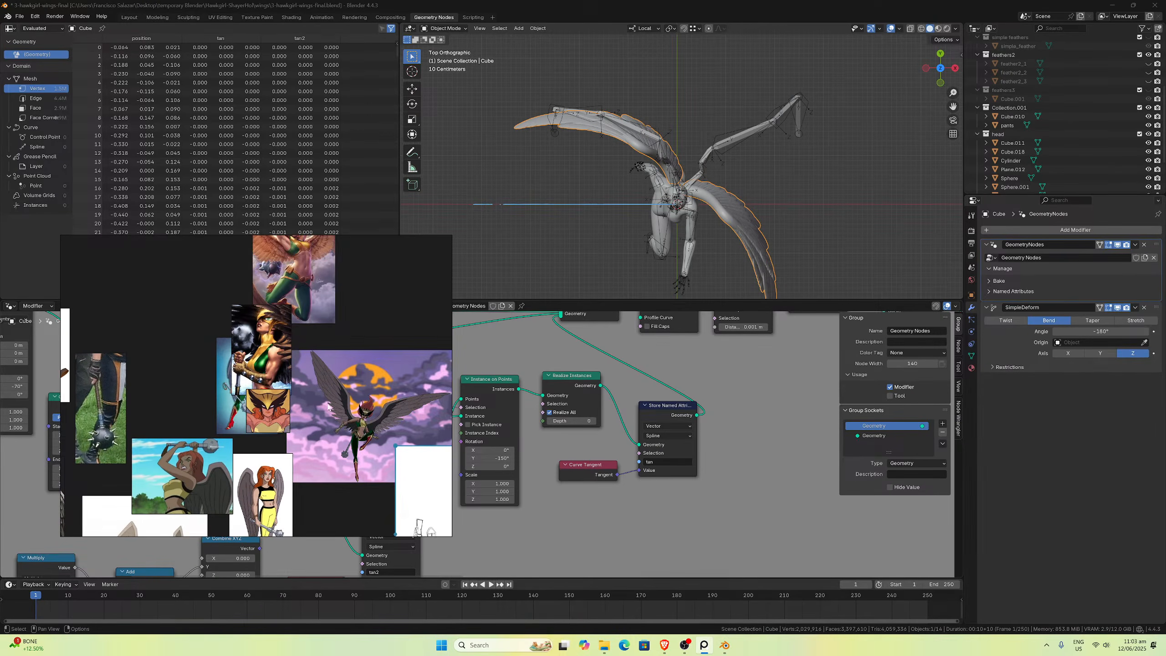
drag(259, 356, 175, 326)
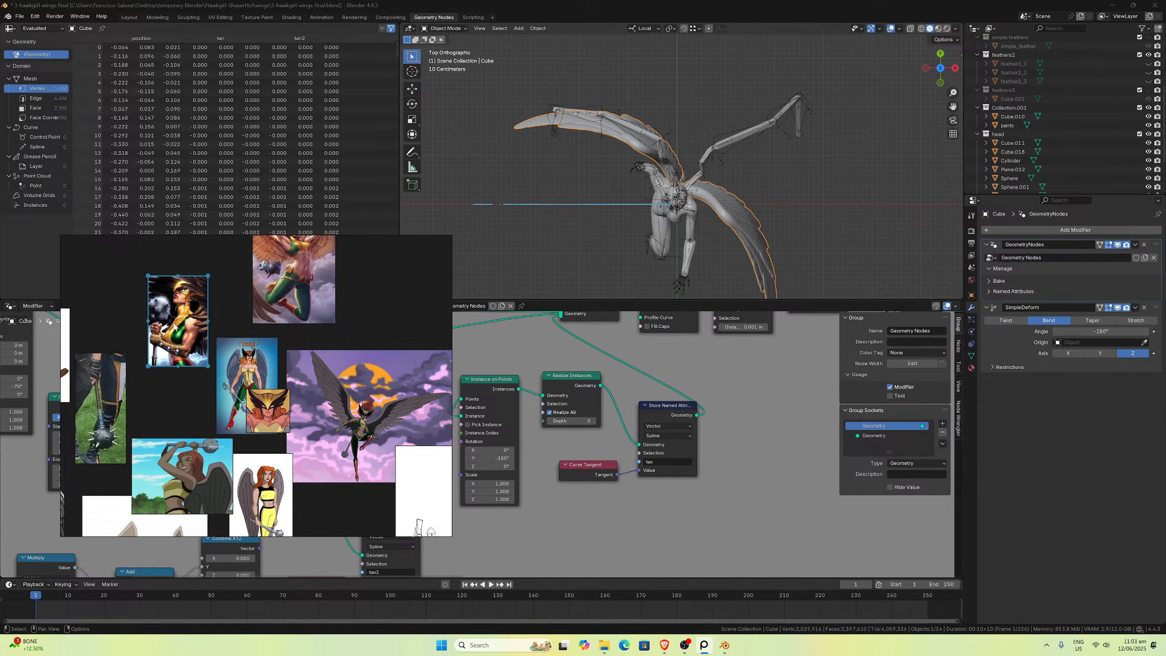
Step: Move the white-background winged statue image off the green-costumed Hawkgirl figure on the reference board
scroll(250, 376, down, 5)
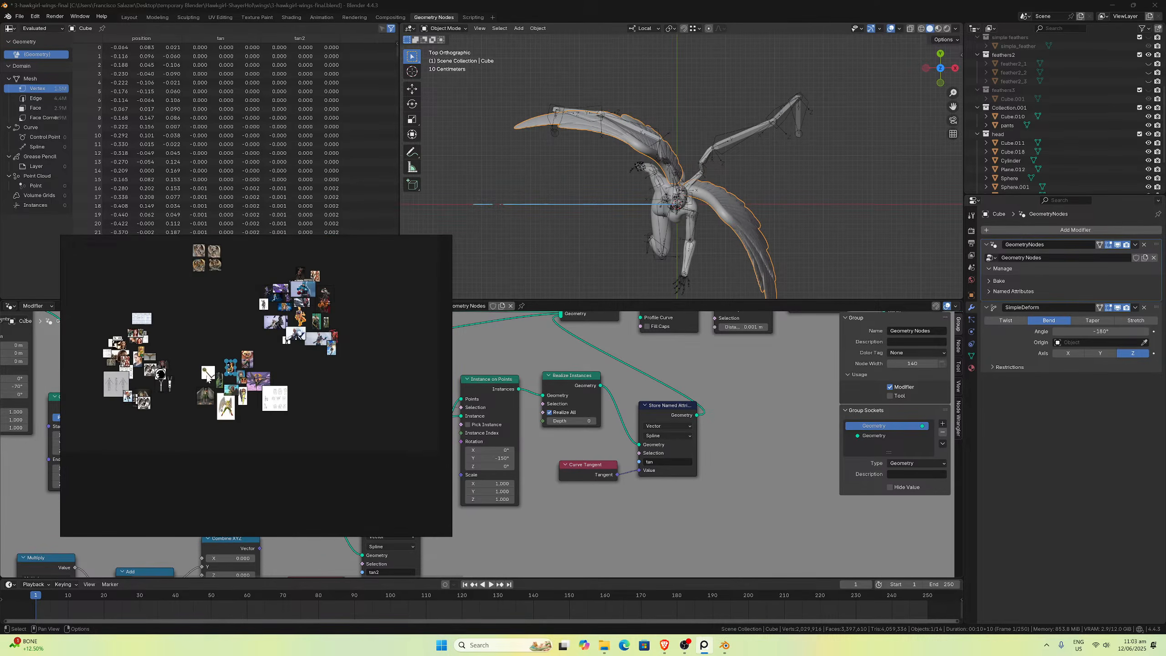
middle_drag(106, 381, 230, 381)
scroll(231, 381, up, 4)
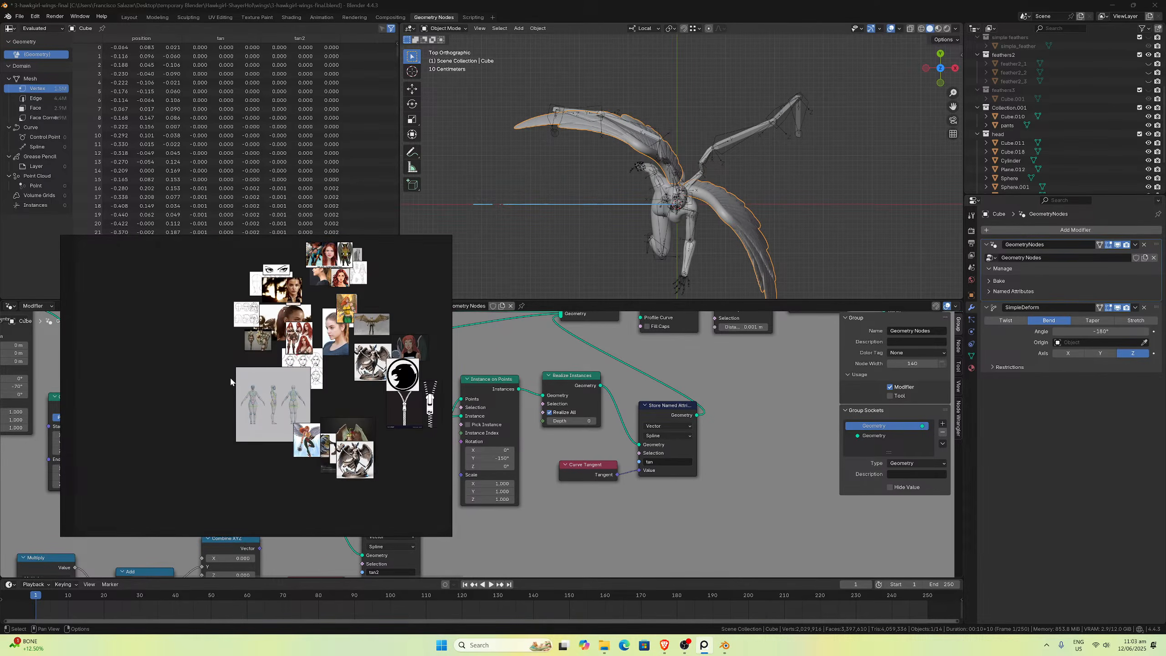
scroll(231, 381, up, 6)
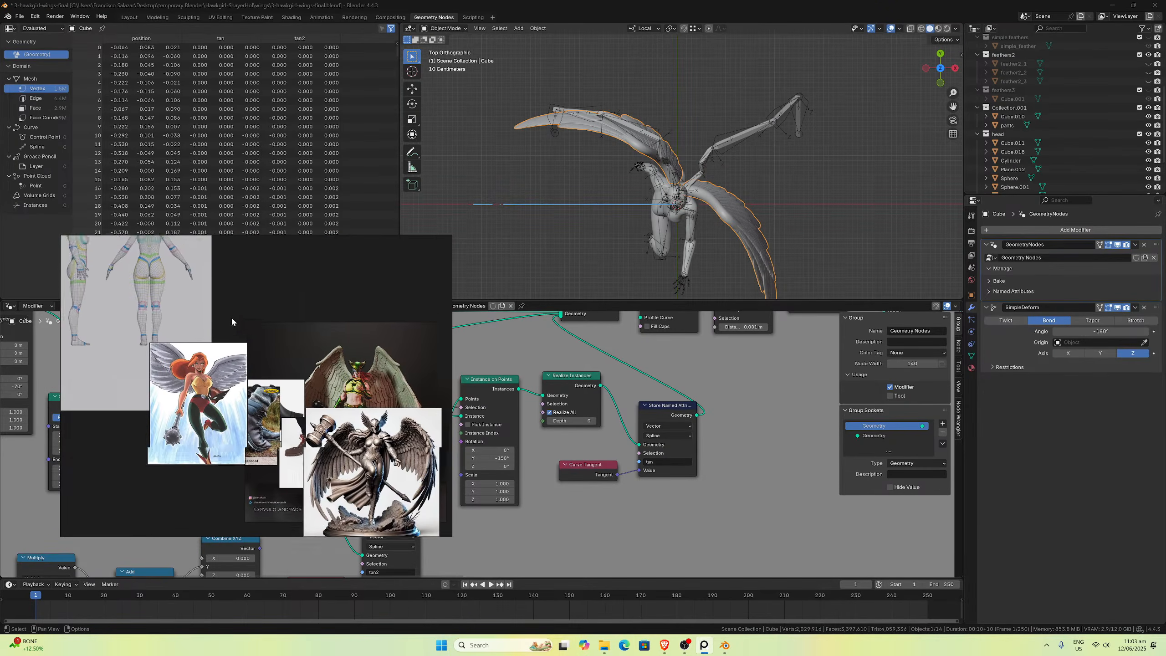
middle_drag(232, 321, 219, 314)
scroll(345, 433, down, 2)
drag(346, 433, 394, 459)
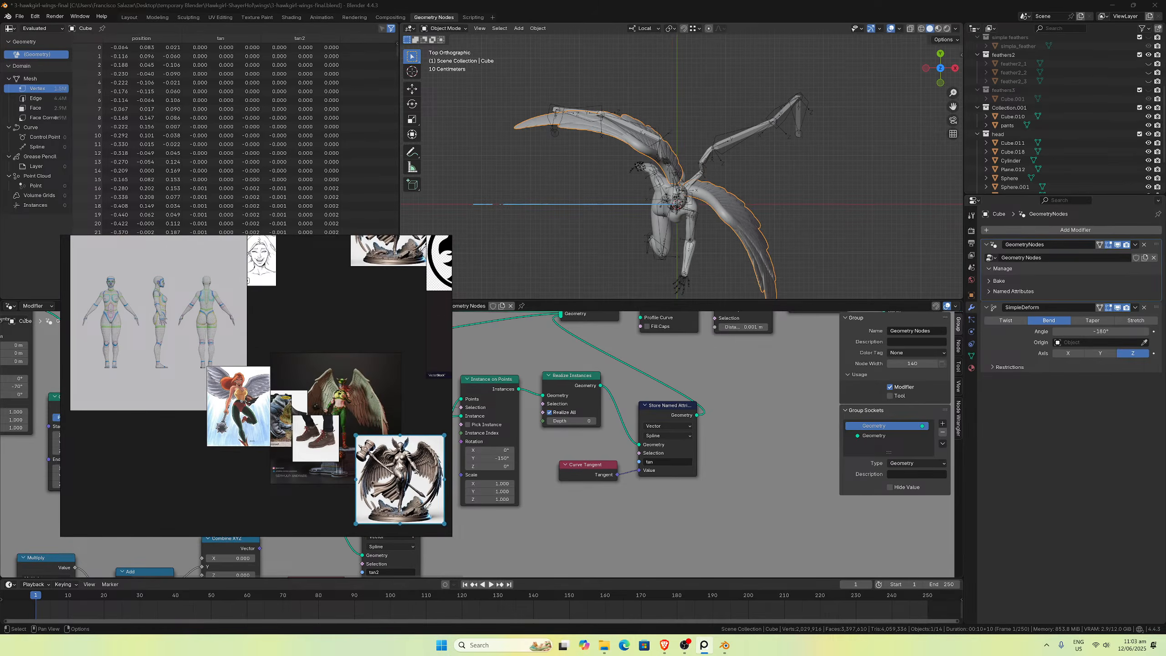
Step: Deselect the wings and compare the figure's front view with the winged statue references
scroll(686, 191, down, 1)
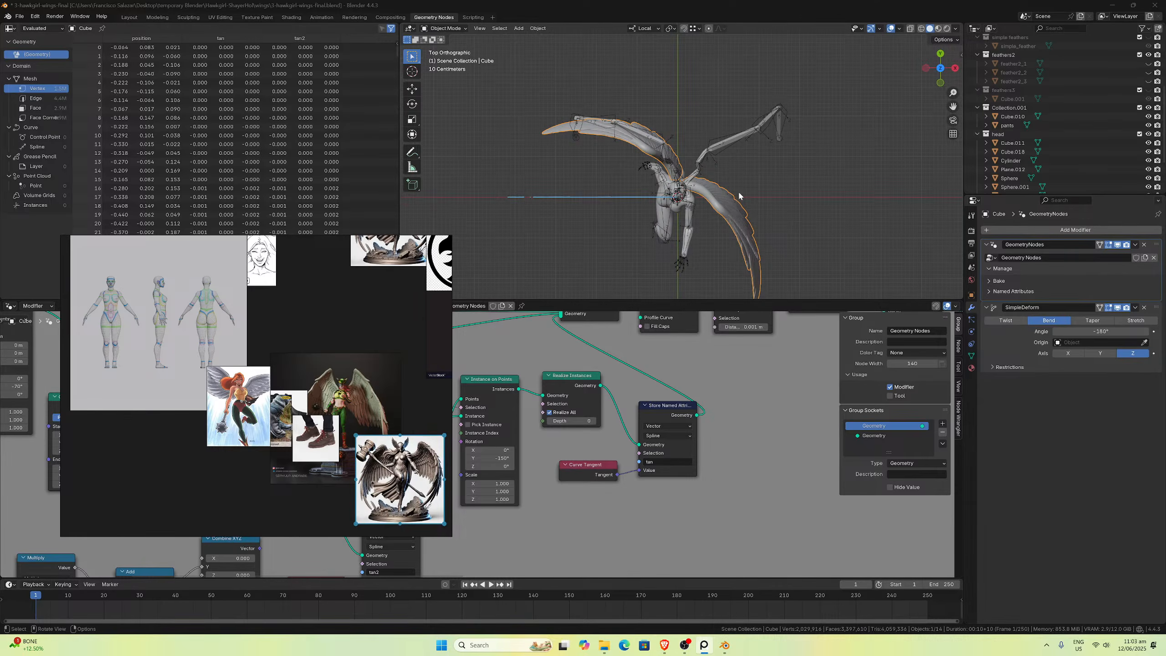
click(767, 196)
key(KP_1)
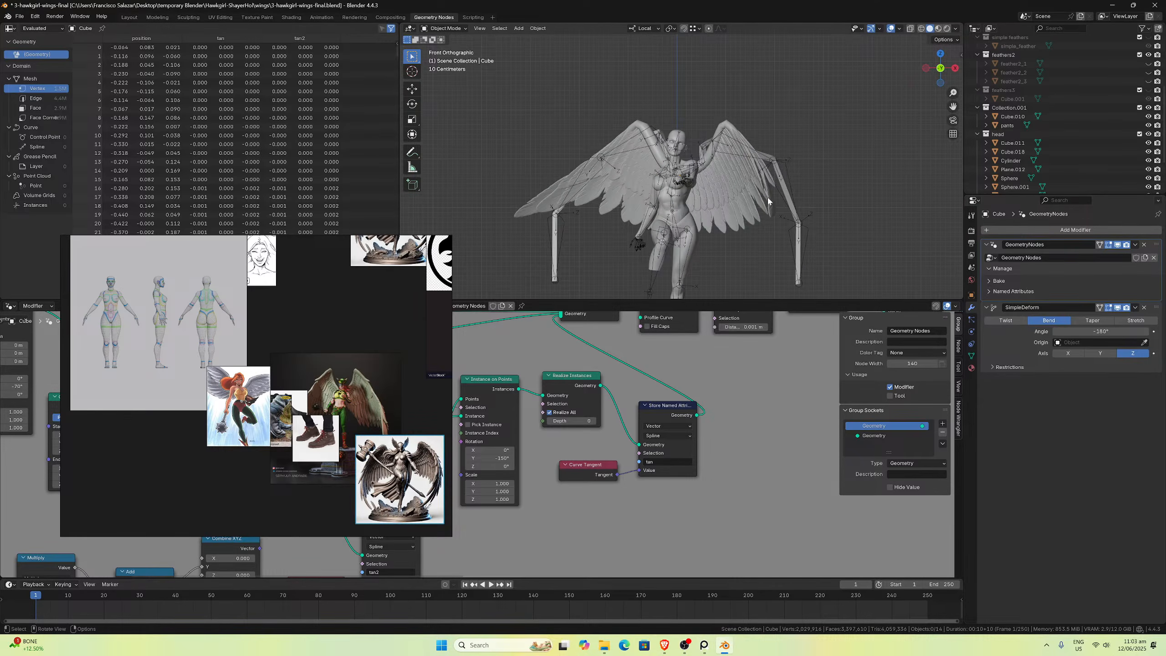
scroll(313, 402, down, 5)
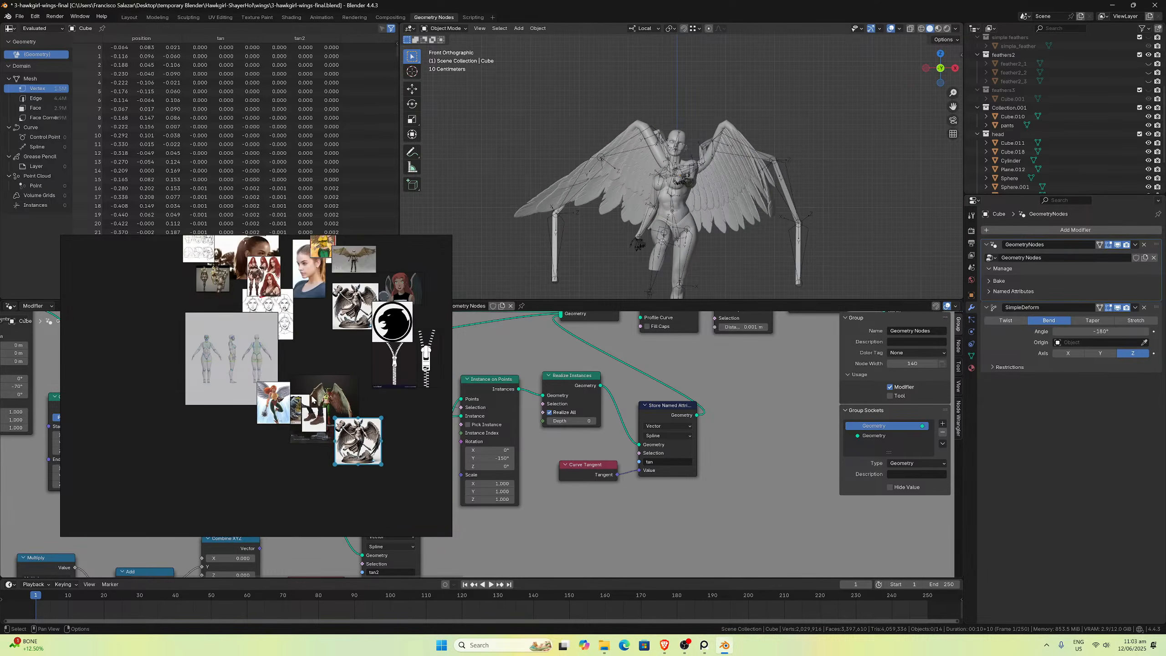
scroll(312, 367, up, 5)
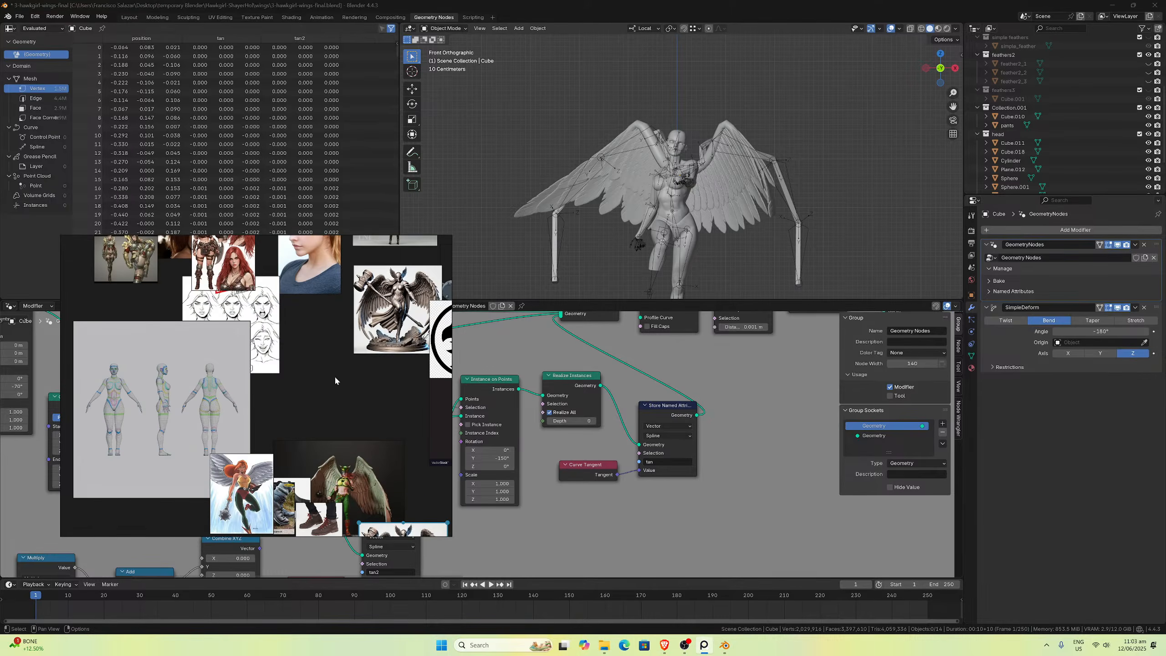
scroll(338, 378, down, 2)
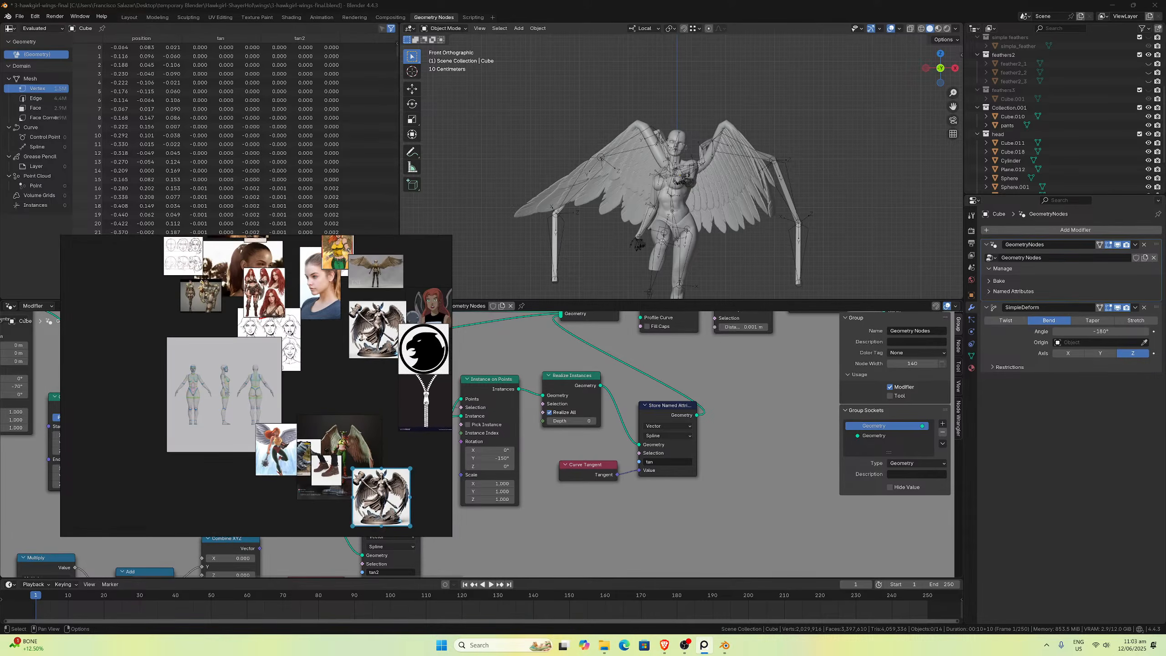
Step: Examine the wing shape on the bronze-winged armoured figure and the neighbouring yellow-top Hawkgirl artwork on the reference board
middle_drag(351, 291, 351, 378)
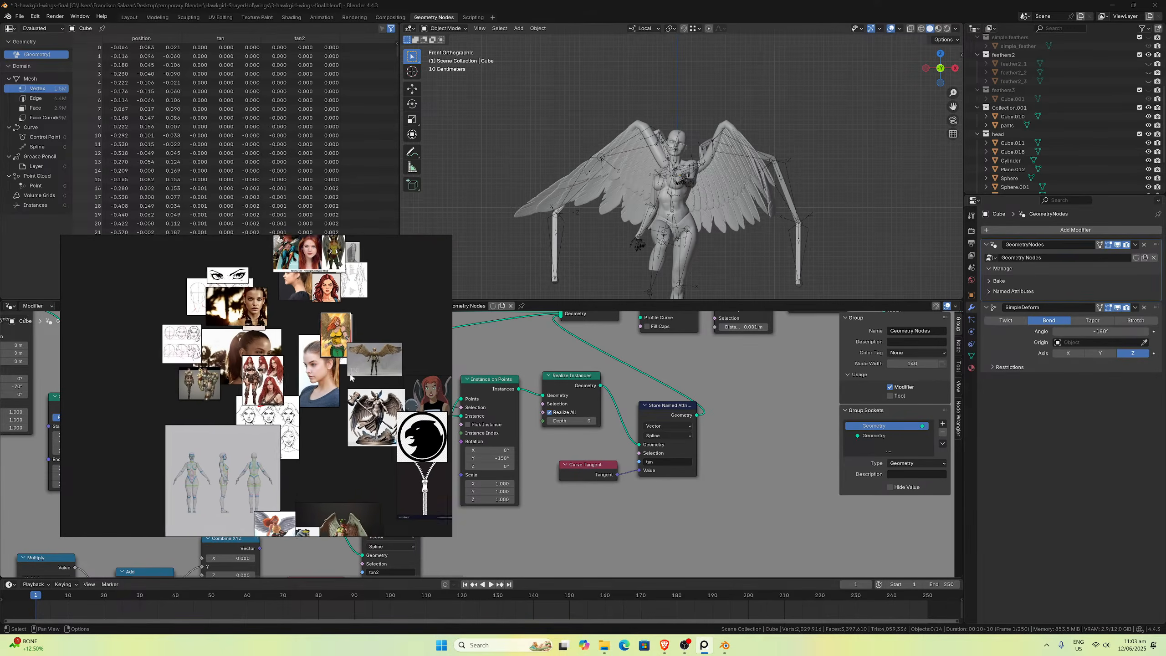
scroll(351, 377, up, 3)
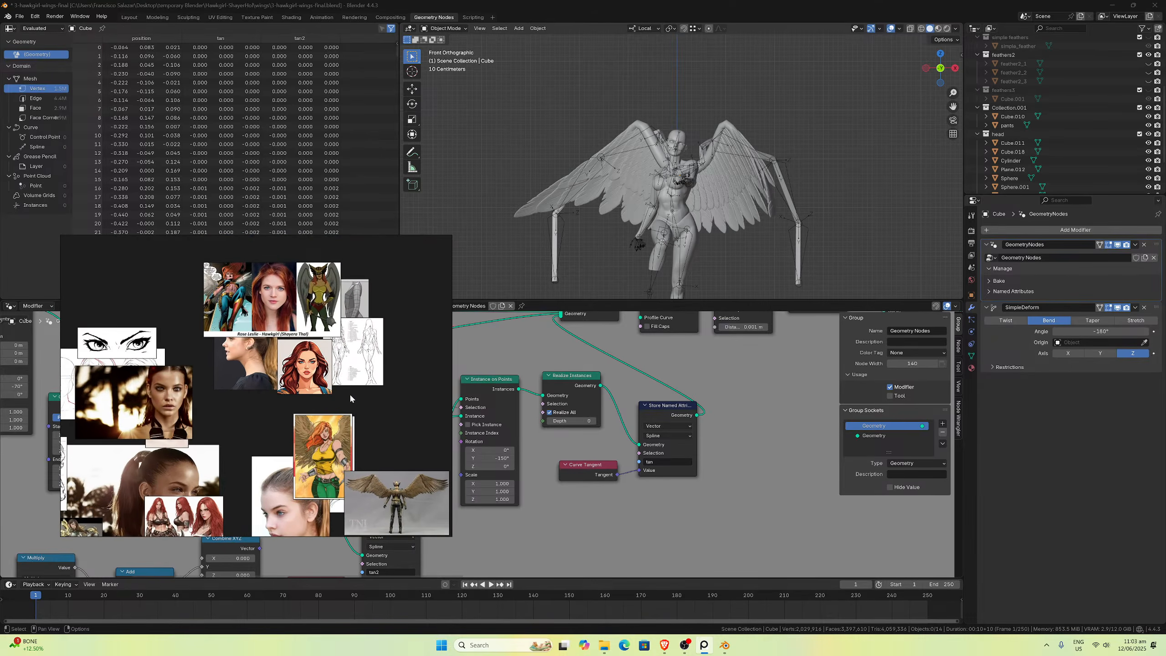
scroll(350, 398, up, 1)
scroll(367, 459, up, 3)
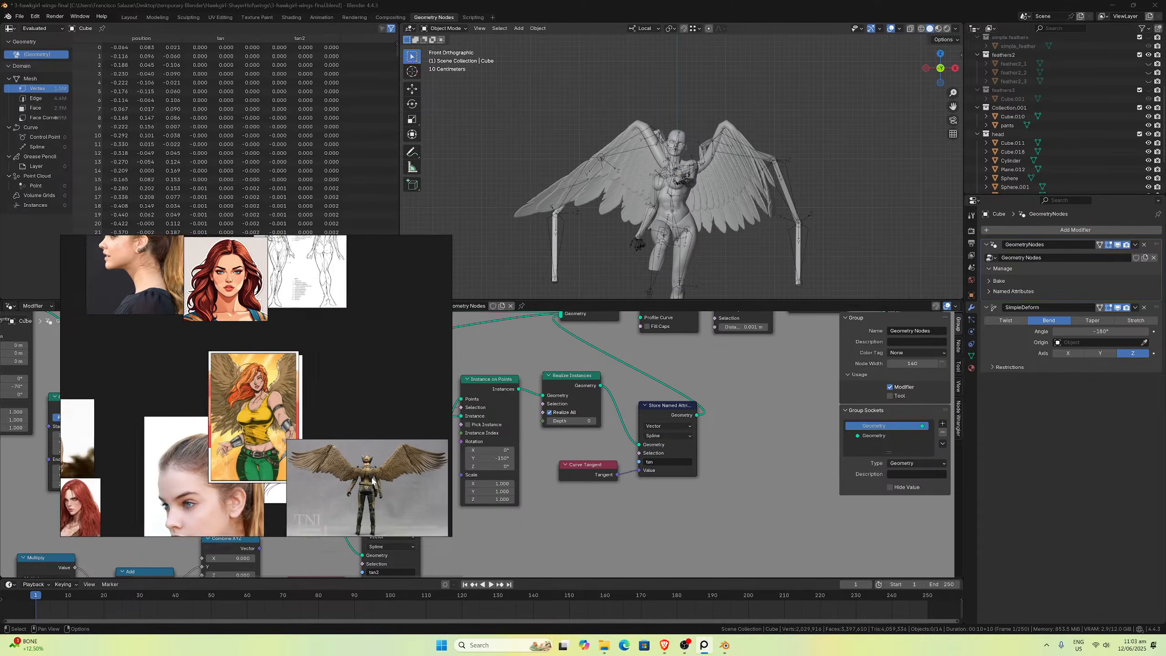
scroll(372, 480, up, 2)
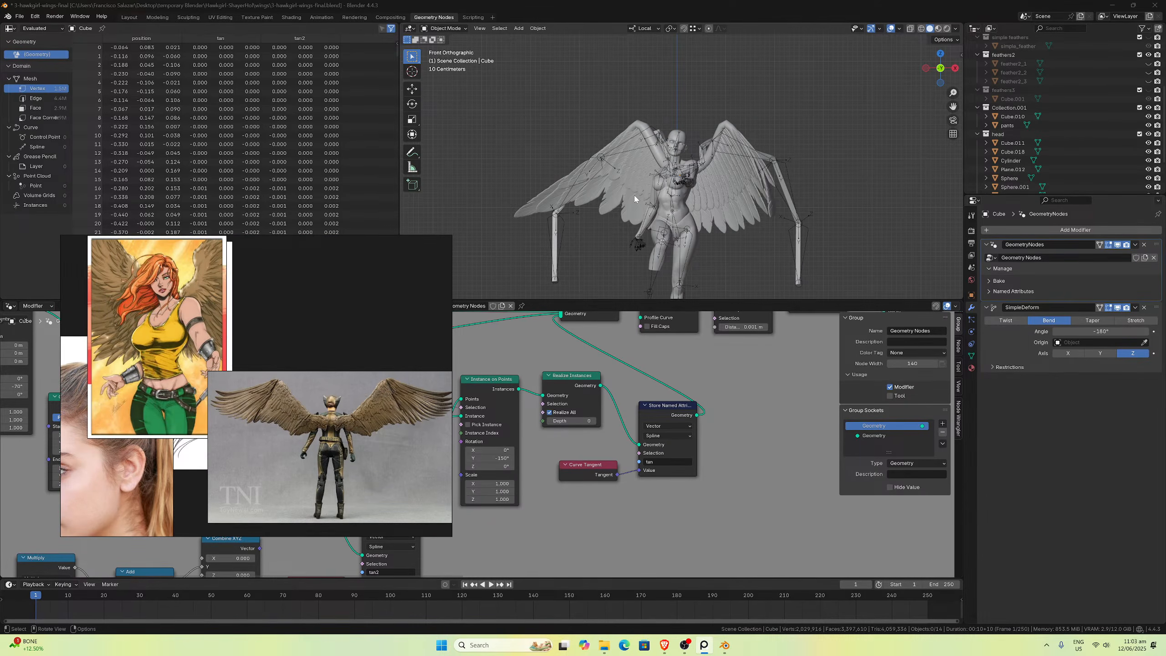
Step: Undo the last Y rotation change on the wing instances and make the head collection visible again
click(627, 219)
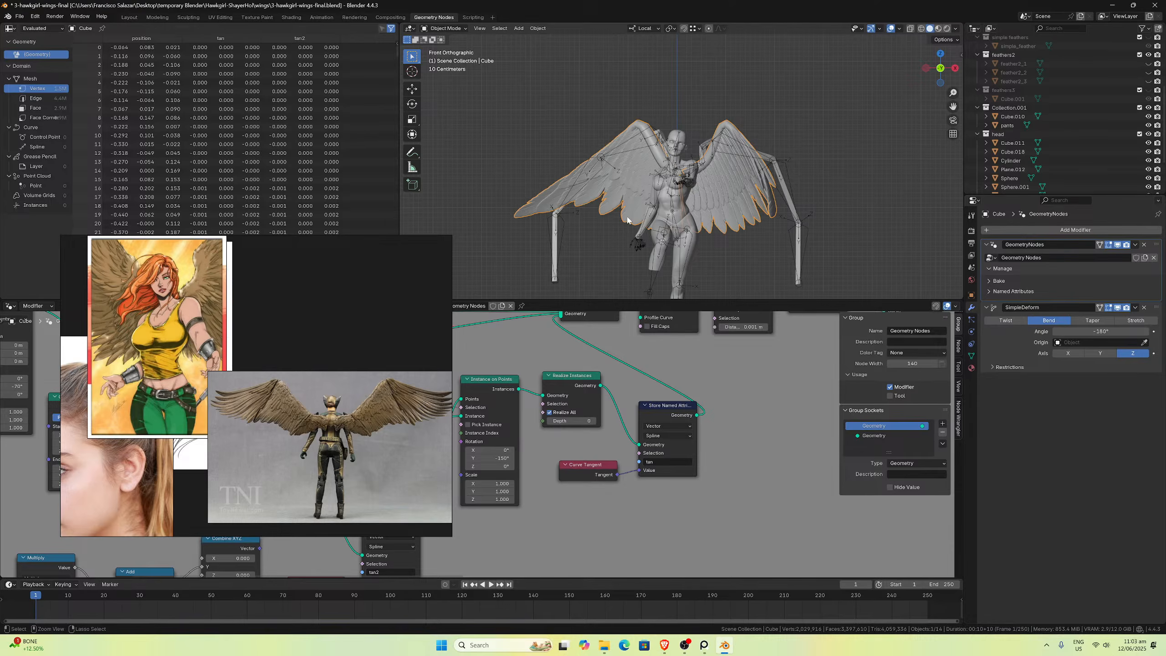
key(ctrl+z)
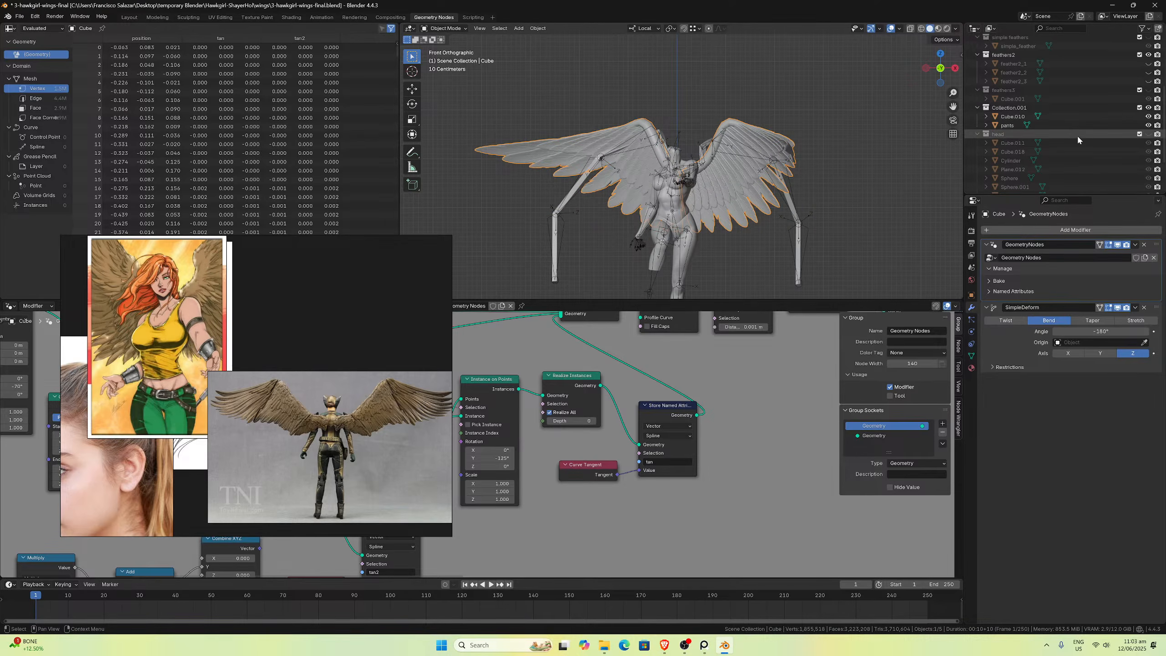
click(1147, 134)
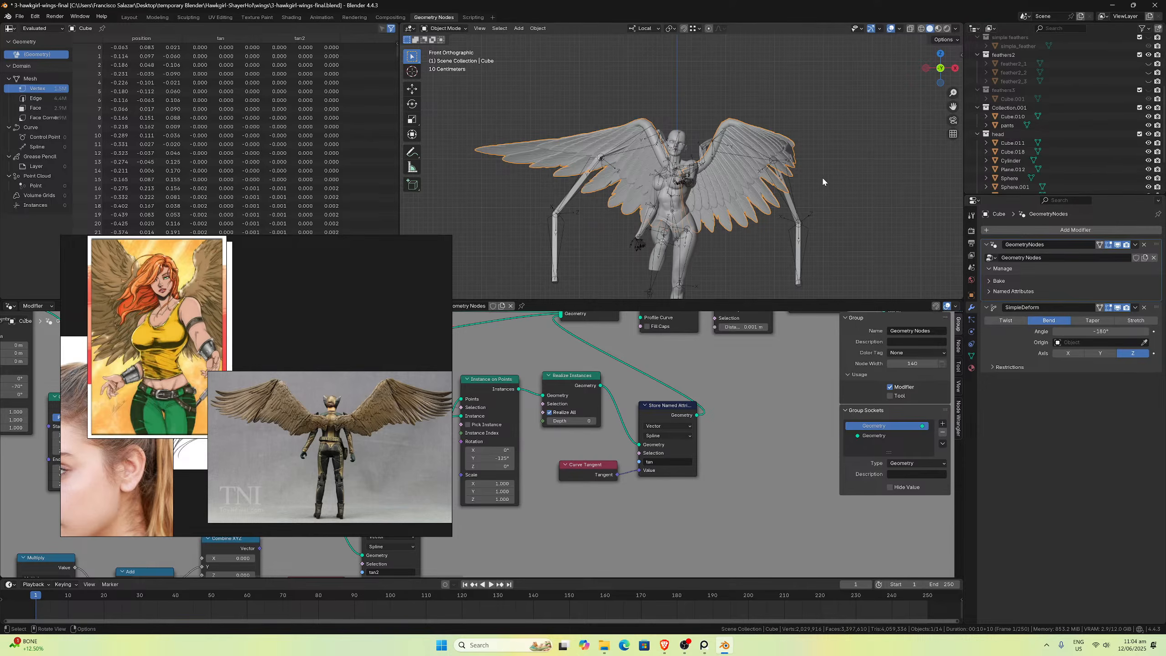
Step: Inspect the wings' spread and curvature around the figure from the front and top views against the bronze-winged reference
middle_drag(774, 163, 794, 182)
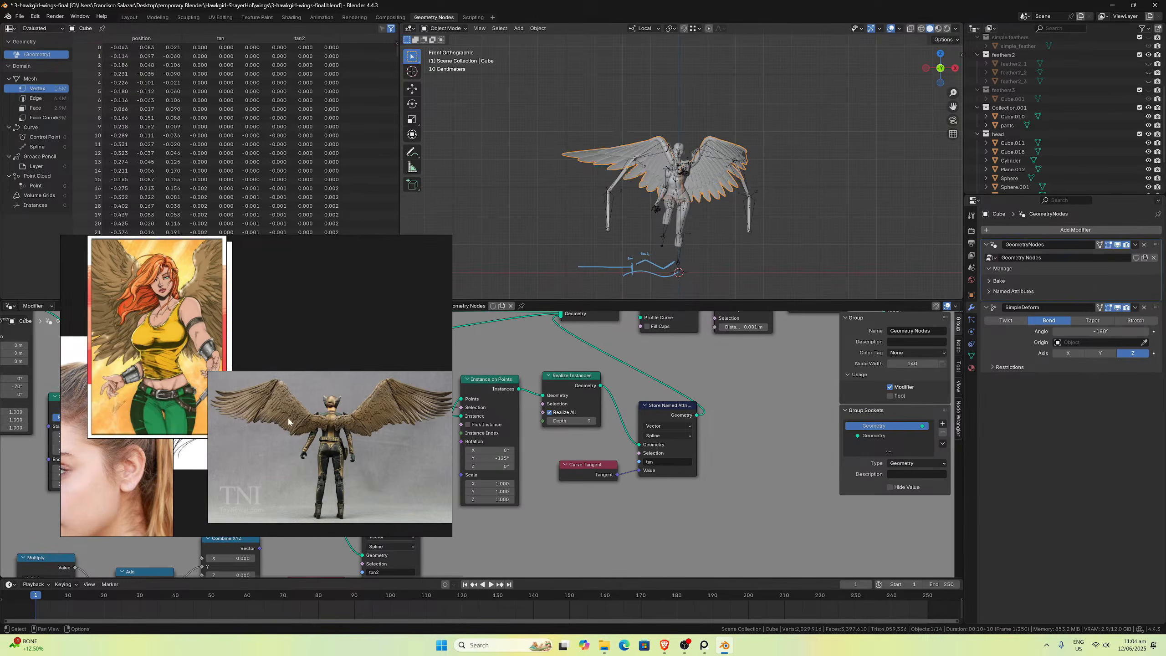
scroll(699, 167, up, 4)
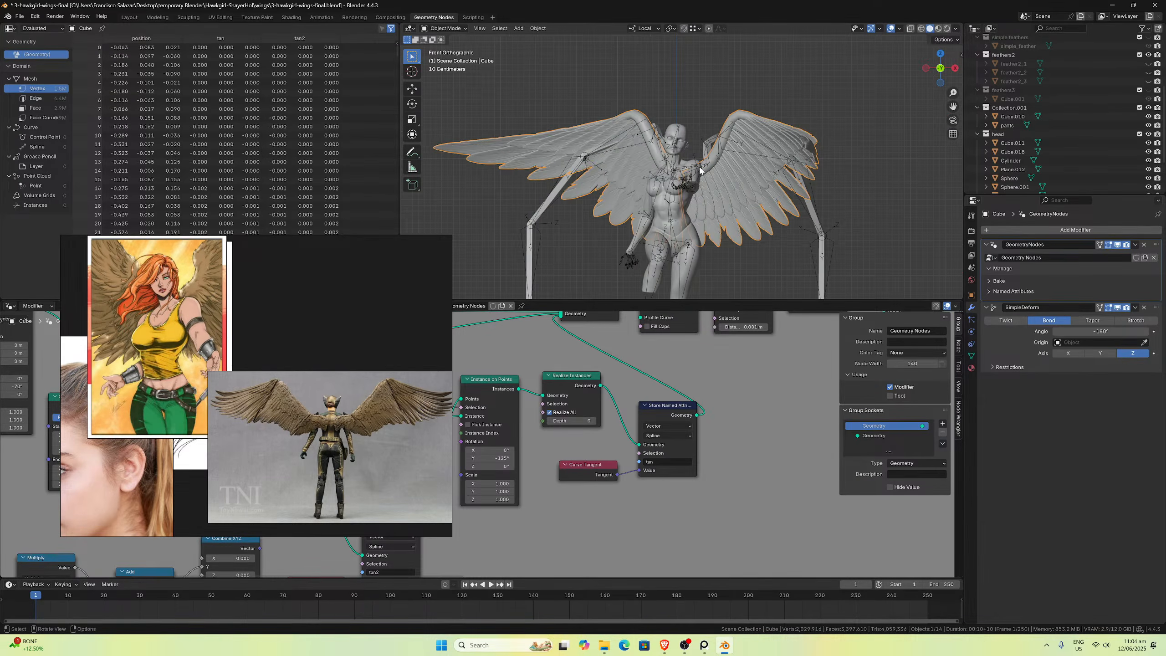
middle_drag(699, 169, 698, 252)
scroll(699, 250, up, 5)
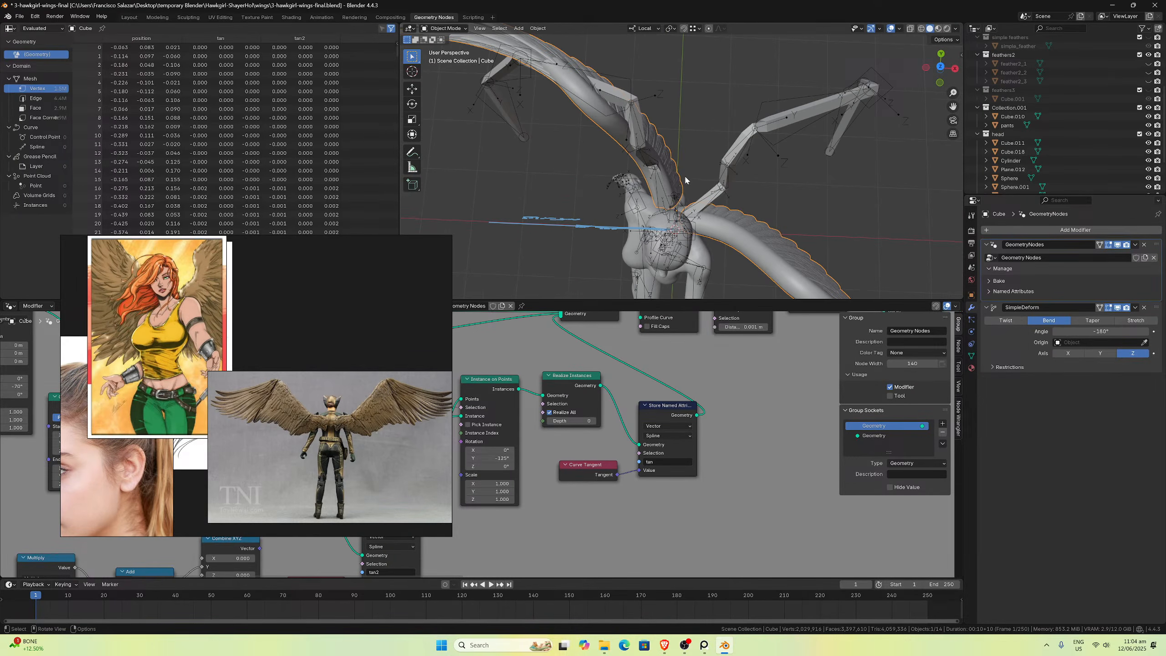
middle_drag(686, 180, 686, 178)
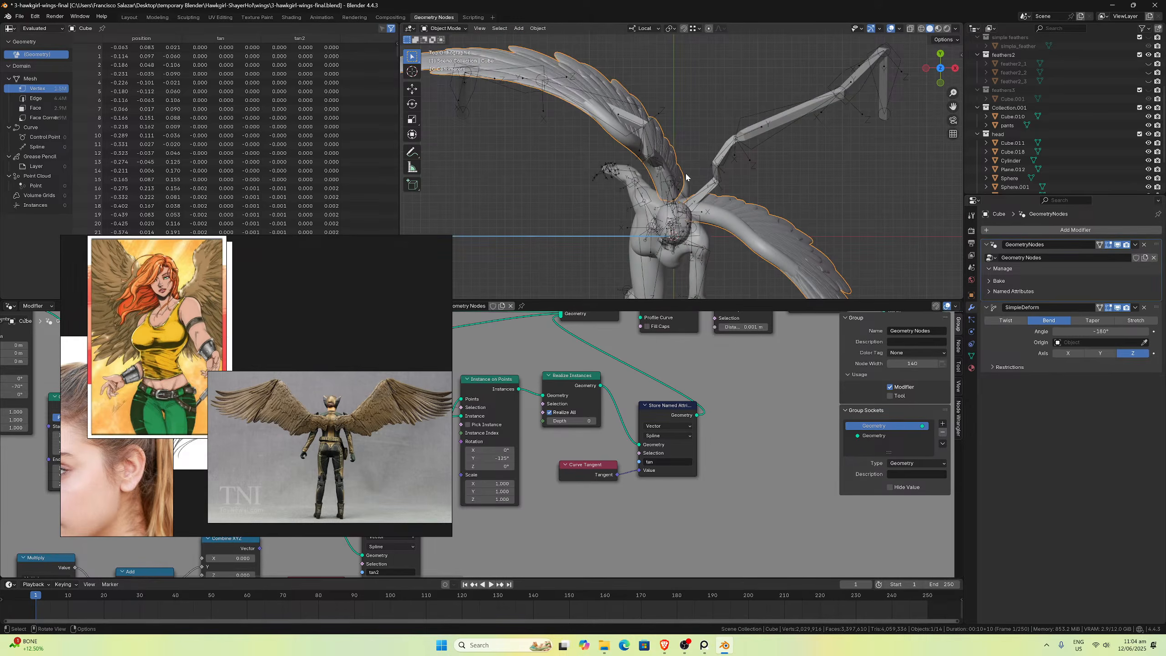
scroll(691, 177, down, 3)
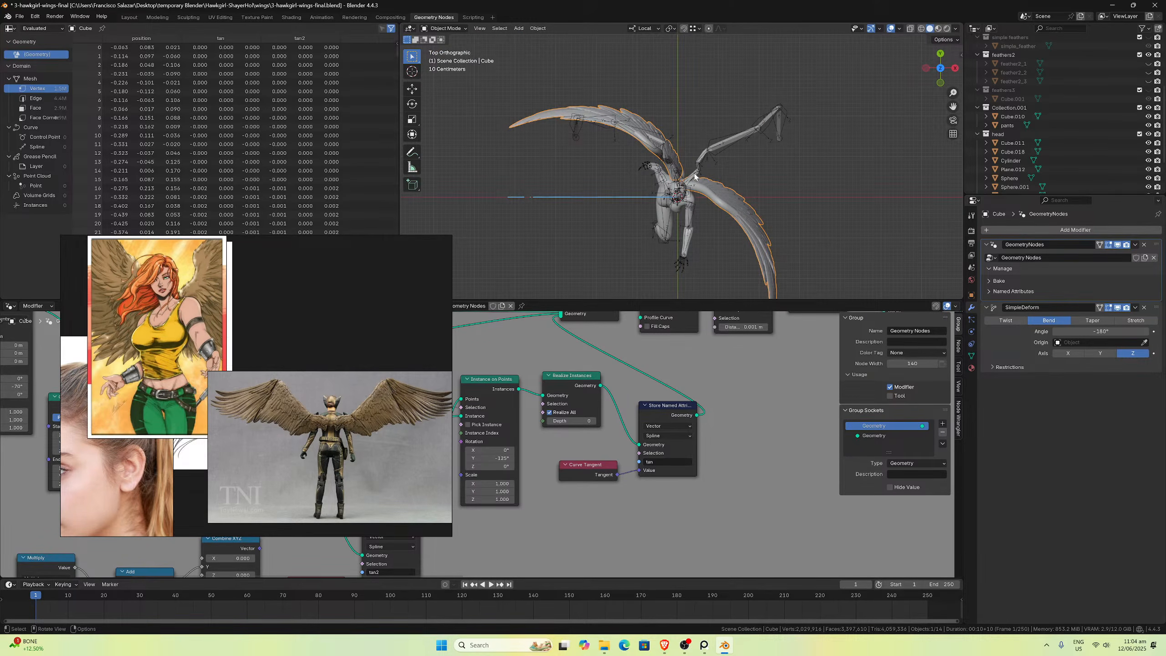
scroll(695, 177, down, 2)
scroll(695, 176, up, 5)
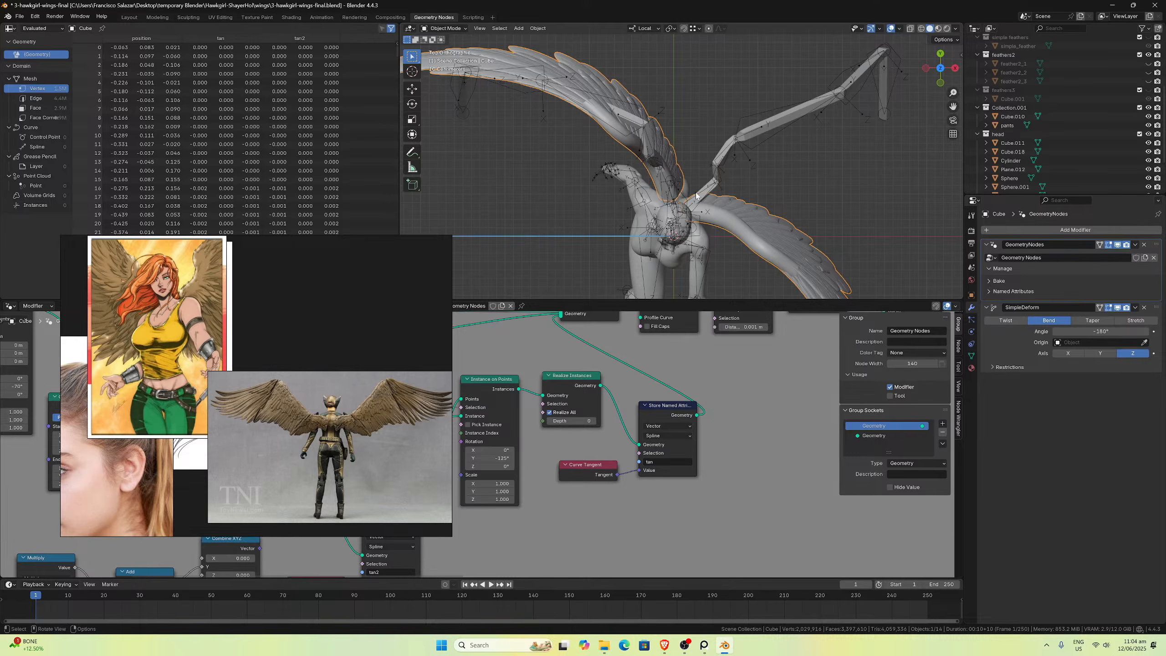
scroll(696, 195, down, 2)
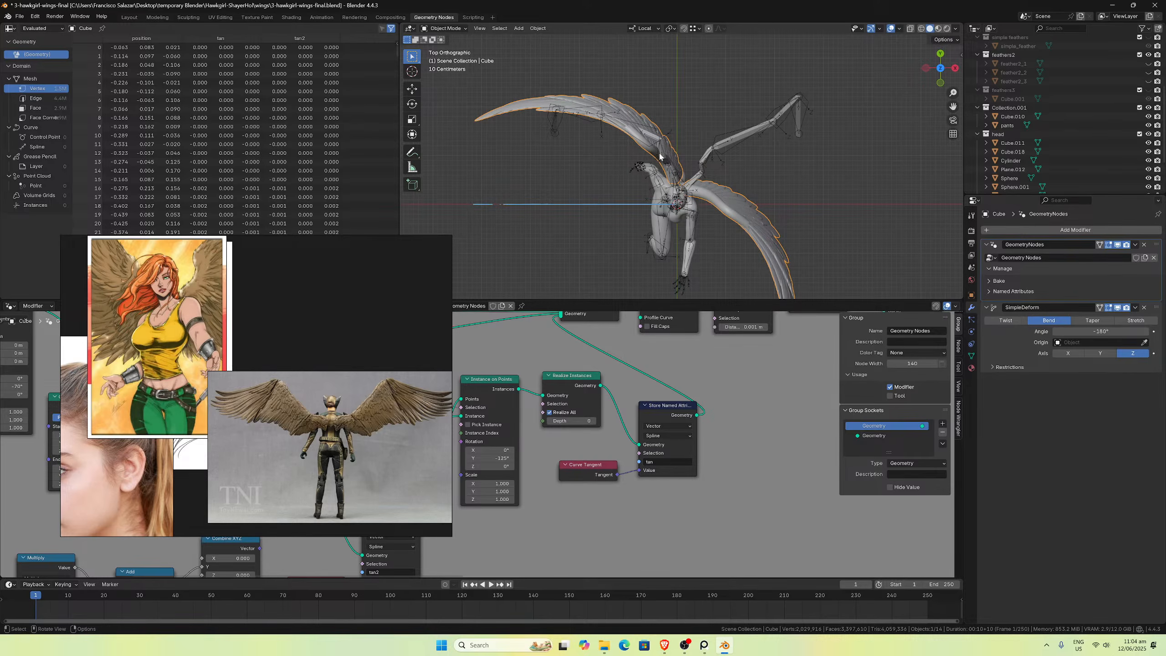
scroll(655, 149, up, 3)
scroll(707, 225, down, 1)
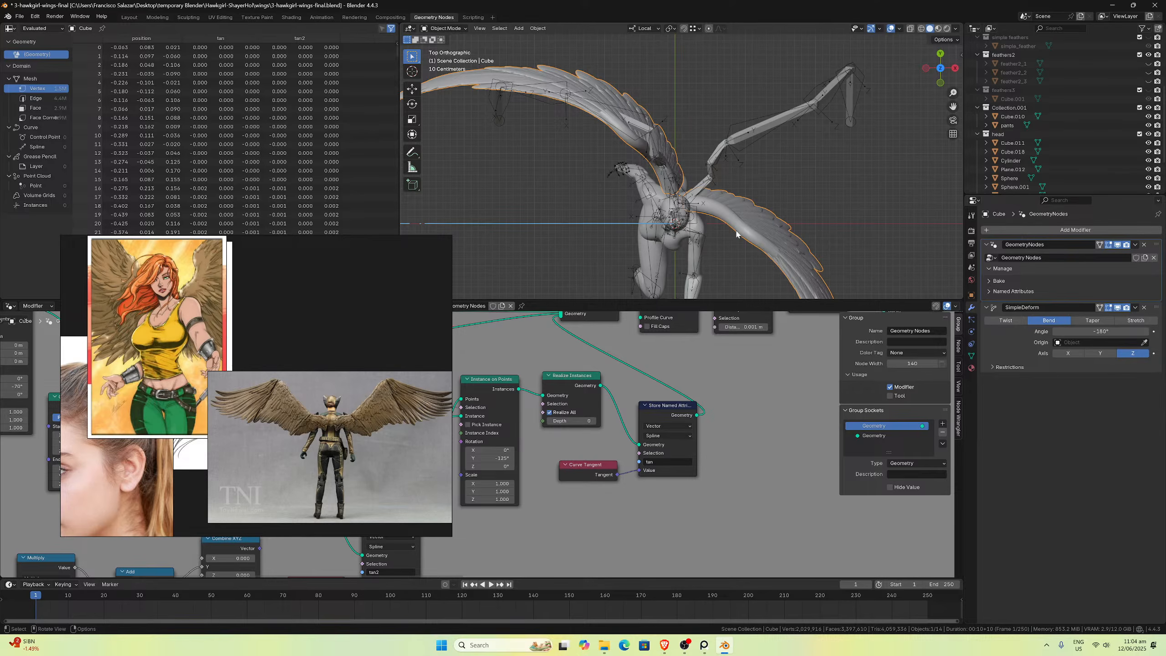
Step: Look through the reference board's image groups for further winged figures and wing anatomy references
scroll(375, 327, down, 8)
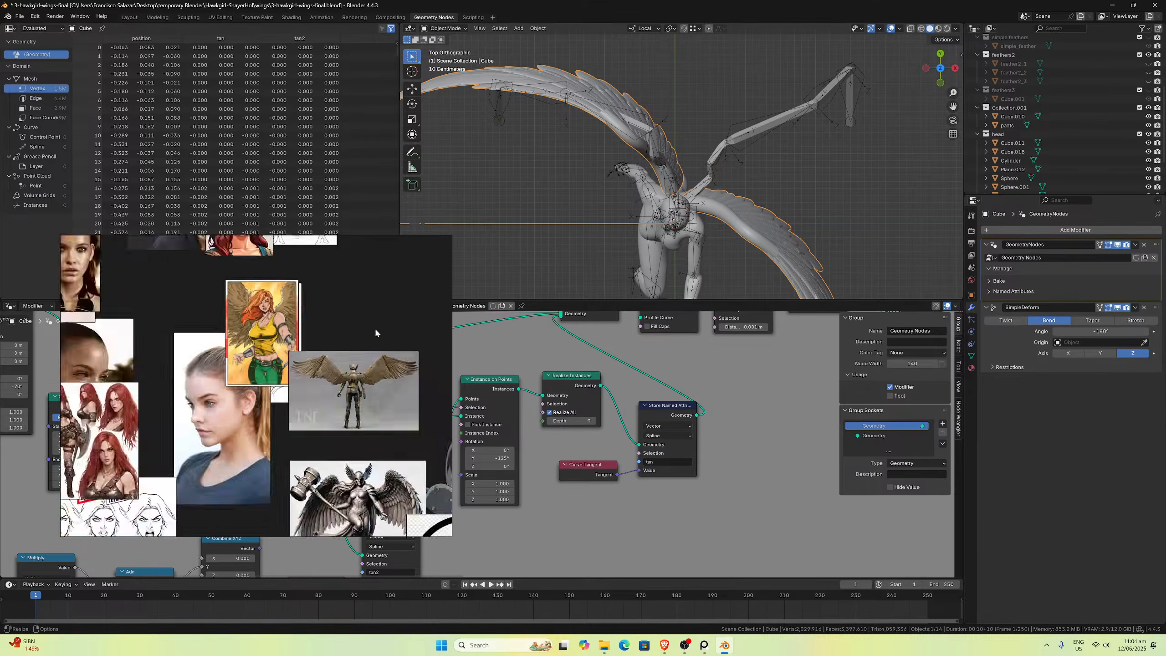
scroll(336, 356, up, 6)
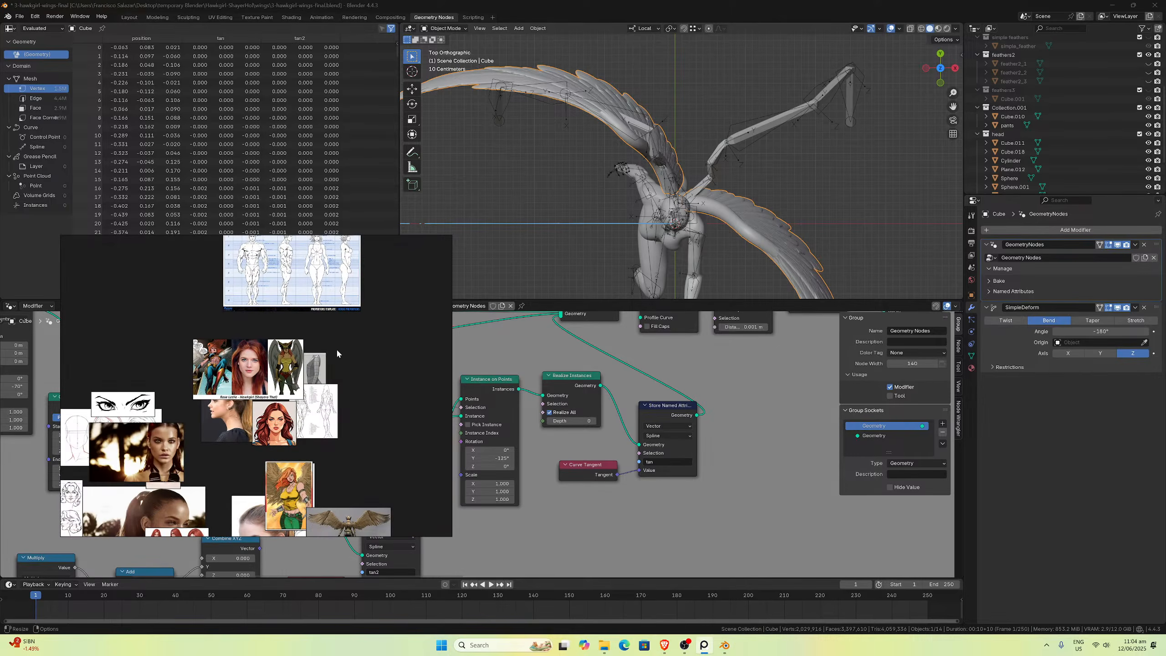
scroll(336, 348, down, 5)
scroll(230, 350, up, 5)
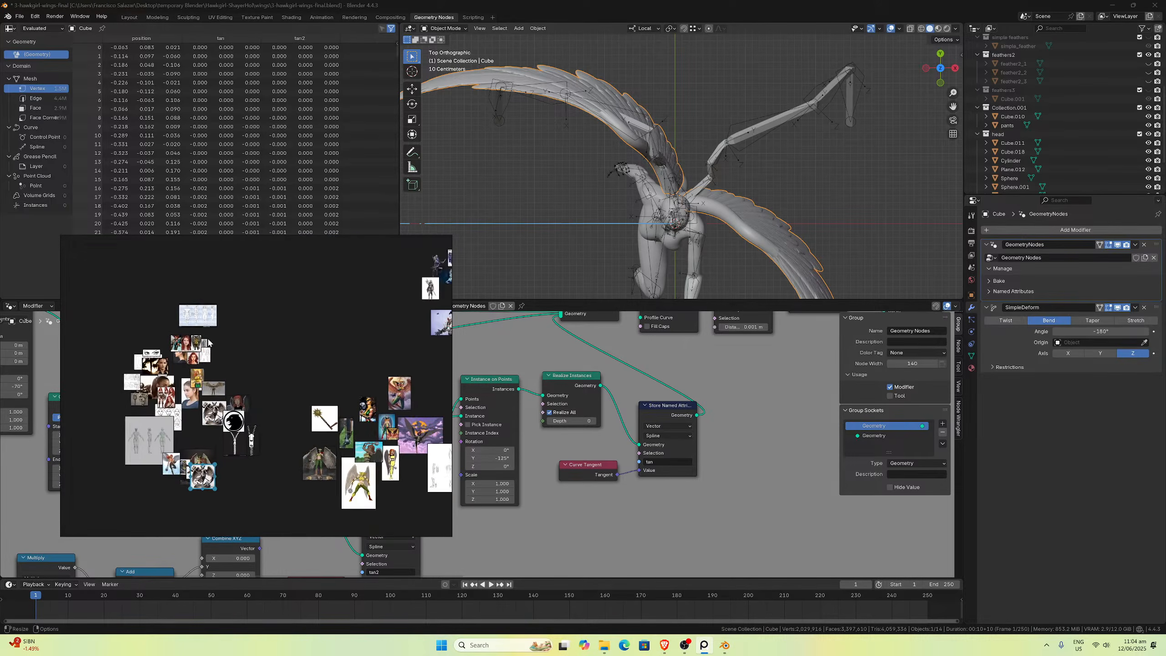
middle_drag(331, 354, 310, 399)
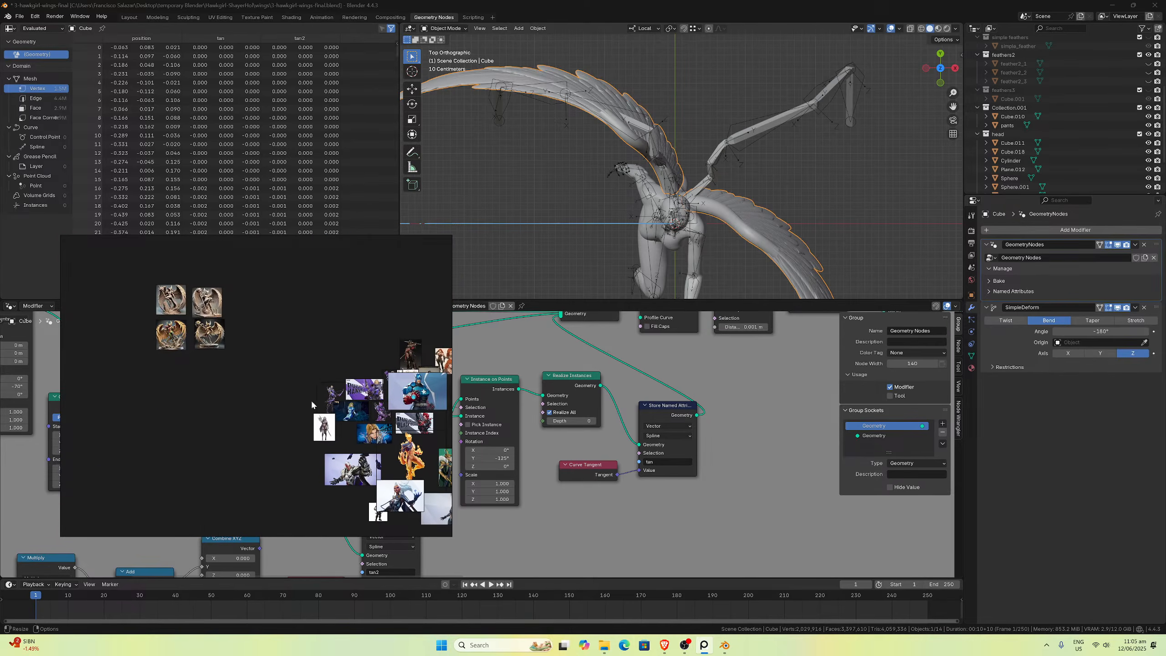
scroll(230, 344, up, 2)
scroll(247, 329, down, 2)
scroll(331, 412, down, 3)
middle_drag(247, 331, 244, 435)
scroll(304, 411, up, 3)
scroll(352, 421, down, 3)
scroll(330, 384, up, 3)
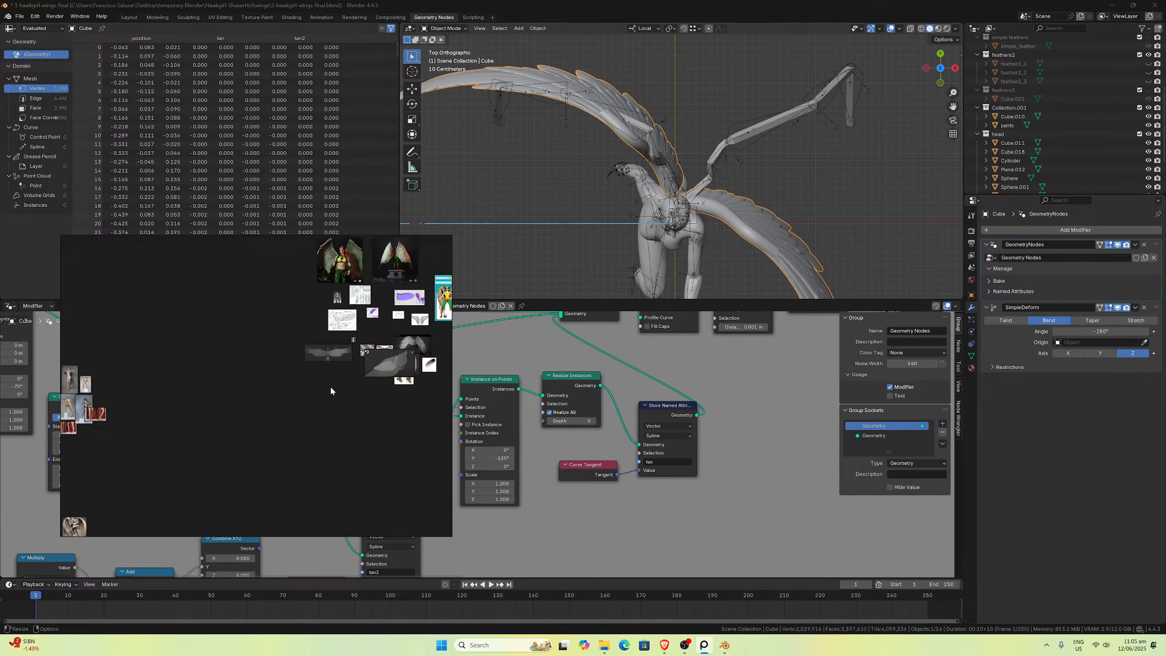
Step: Move the large grey single-wing image clear of the overlapping feather images on the reference board
scroll(242, 437, up, 2)
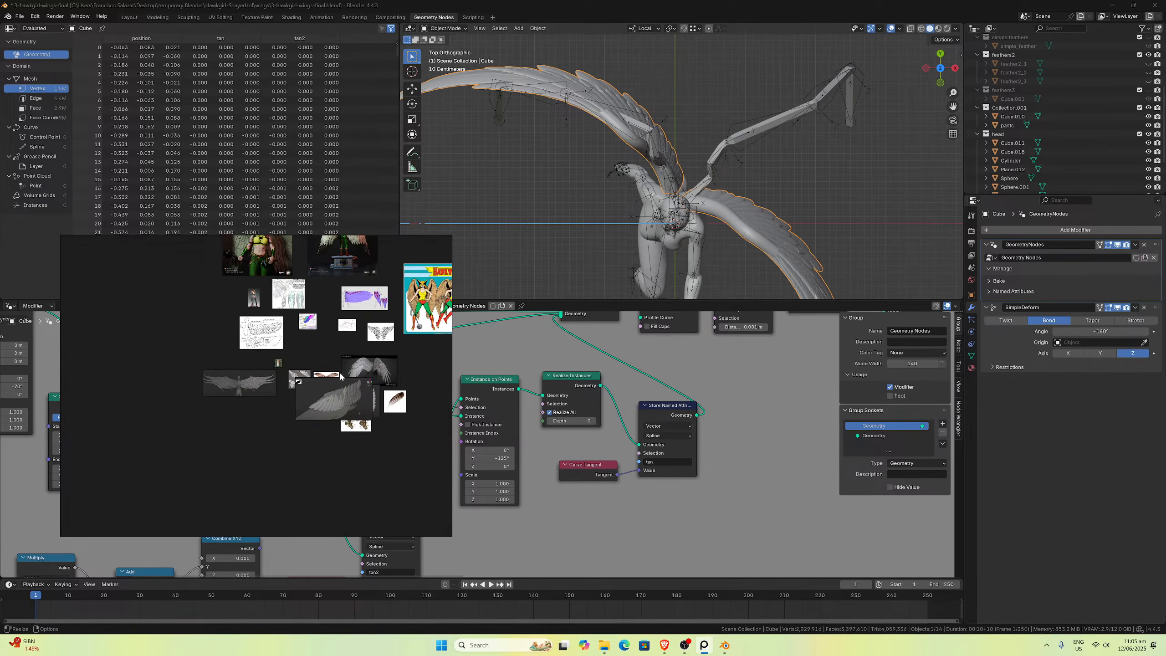
middle_drag(340, 377, 320, 417)
drag(306, 442, 284, 452)
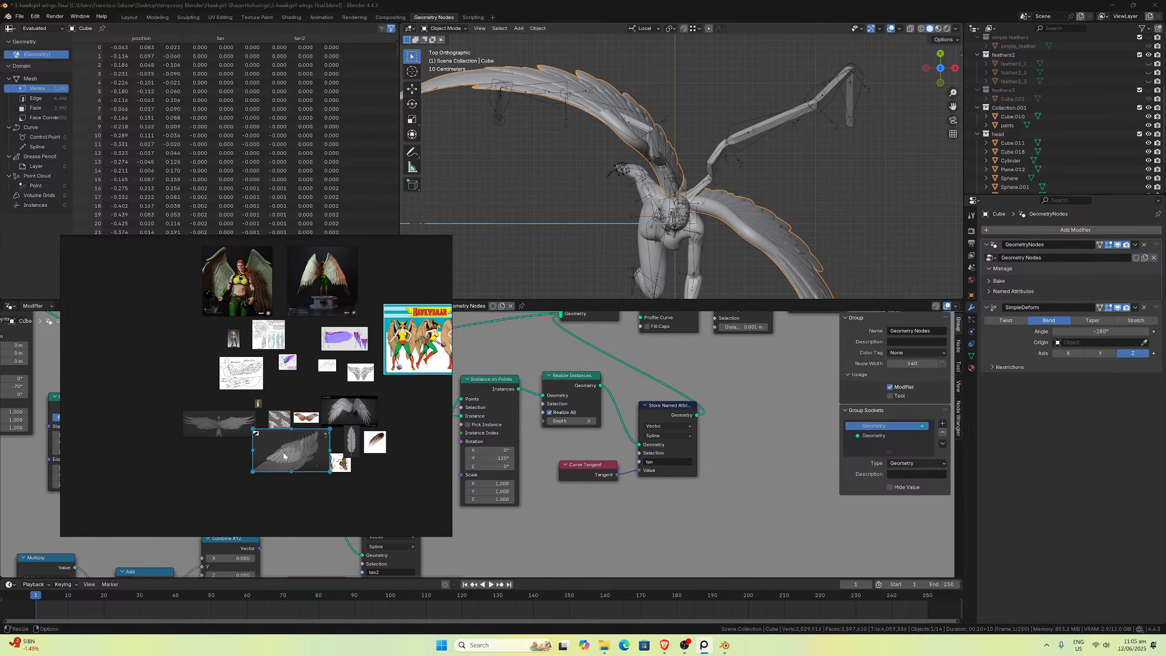
Step: Deselect the wings, save the Blender file, and open the Hawkgirl project's resources folder in File Explorer
click(796, 162)
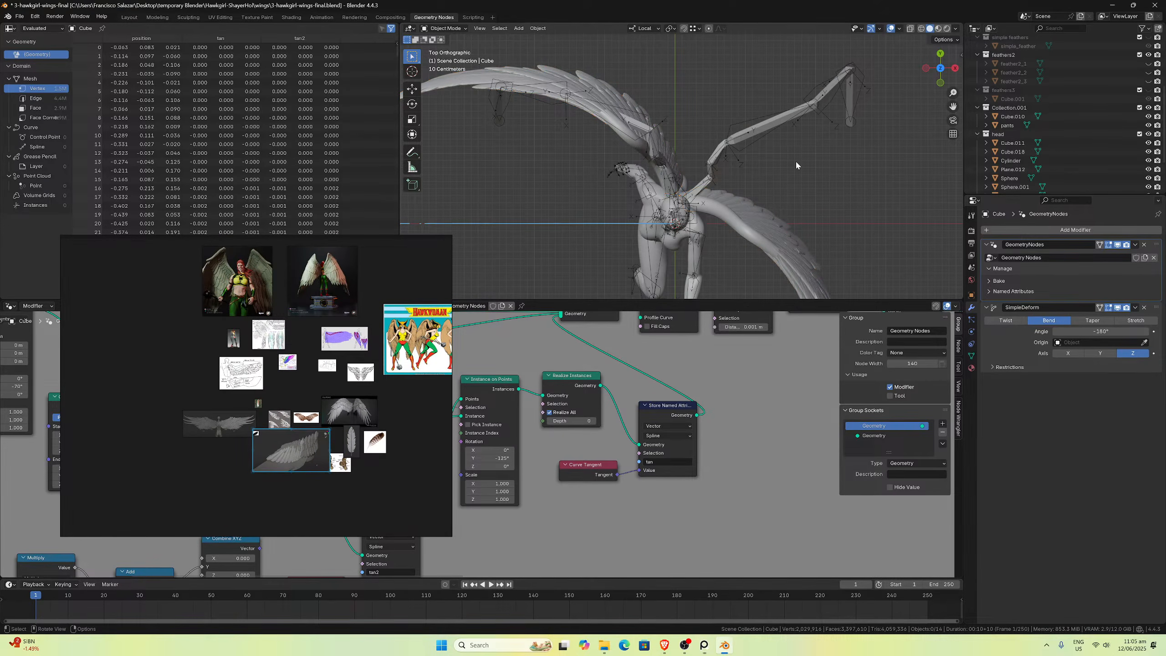
key(ctrl+s)
mouse_move(604, 645)
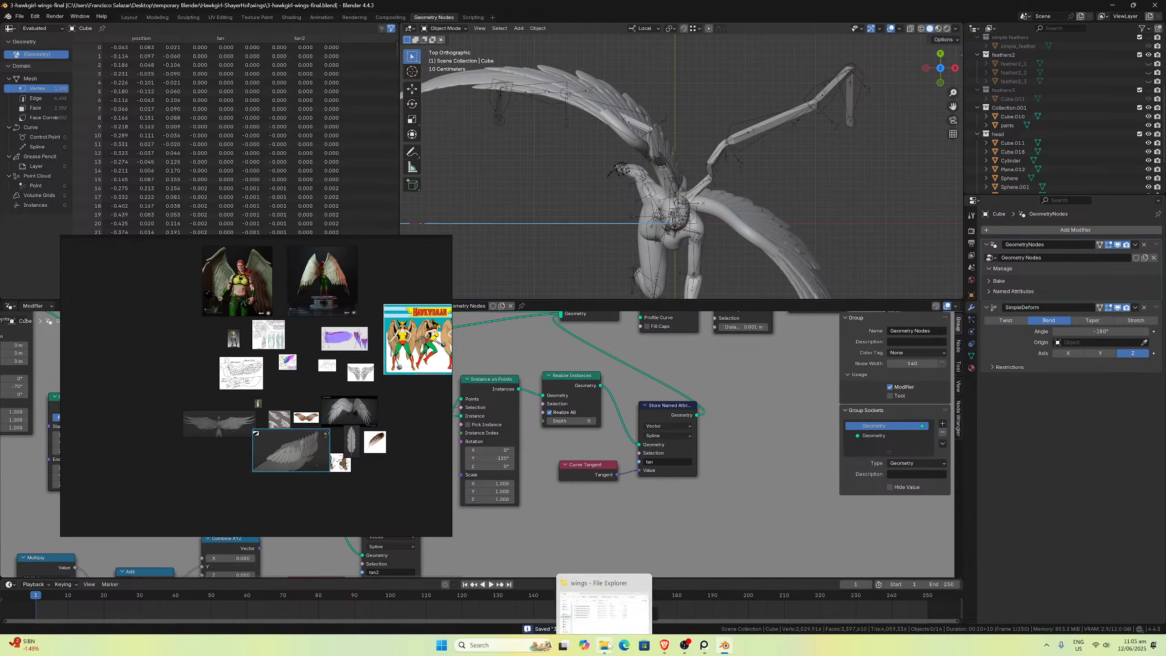
click(604, 603)
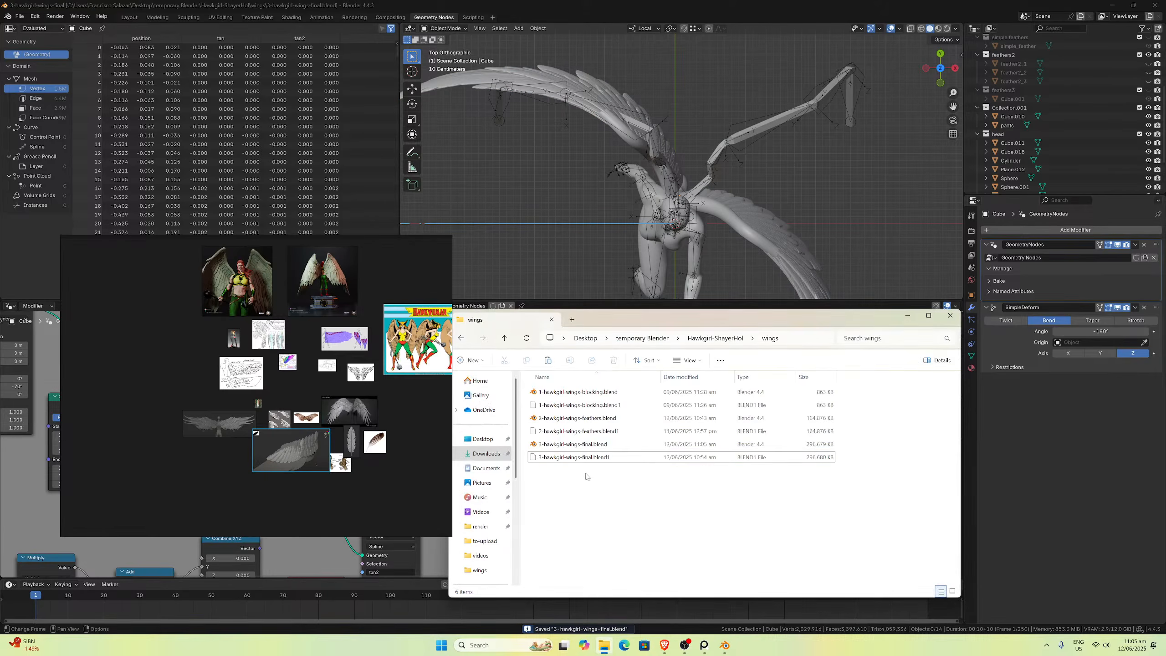
click(504, 338)
double_click(546, 393)
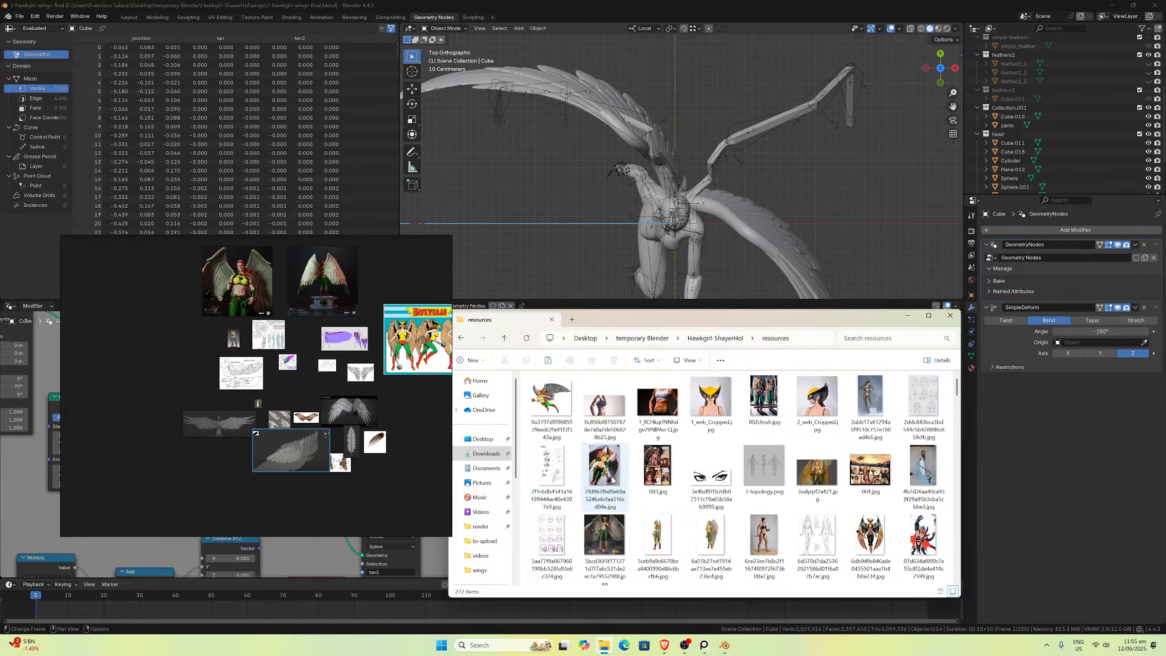
Step: View the green mace-wielding Hawkgirl comic image and the sword-raising Hawkgirl image from the resources folder to study their wings
scroll(631, 483, down, 4)
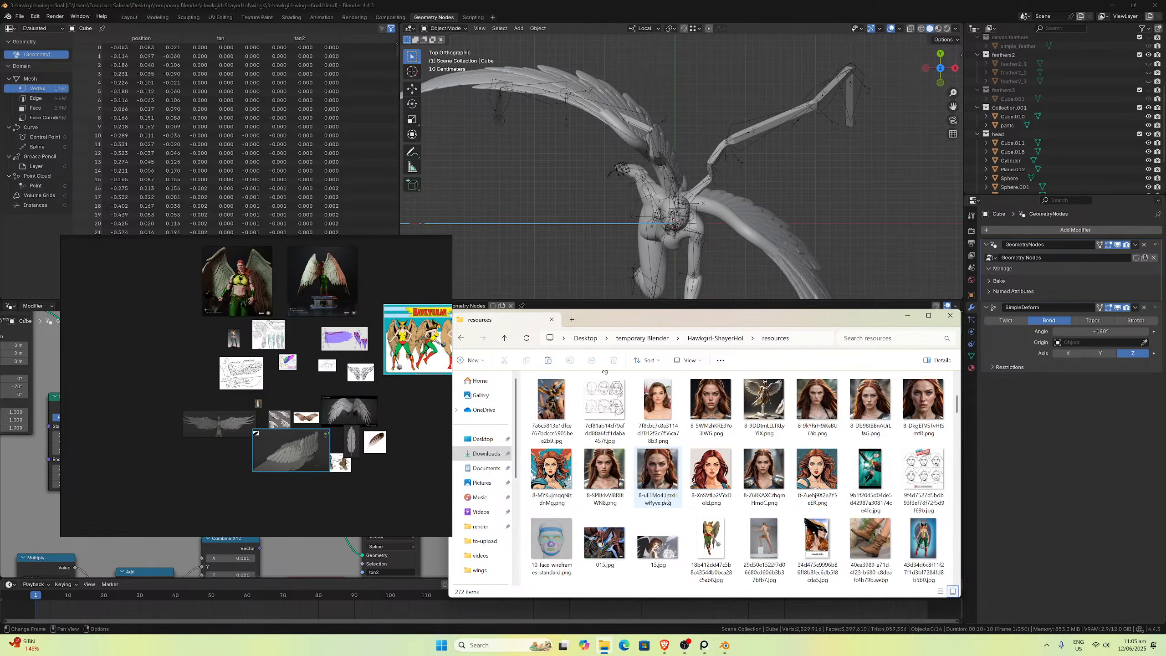
click(875, 475)
double_click(875, 475)
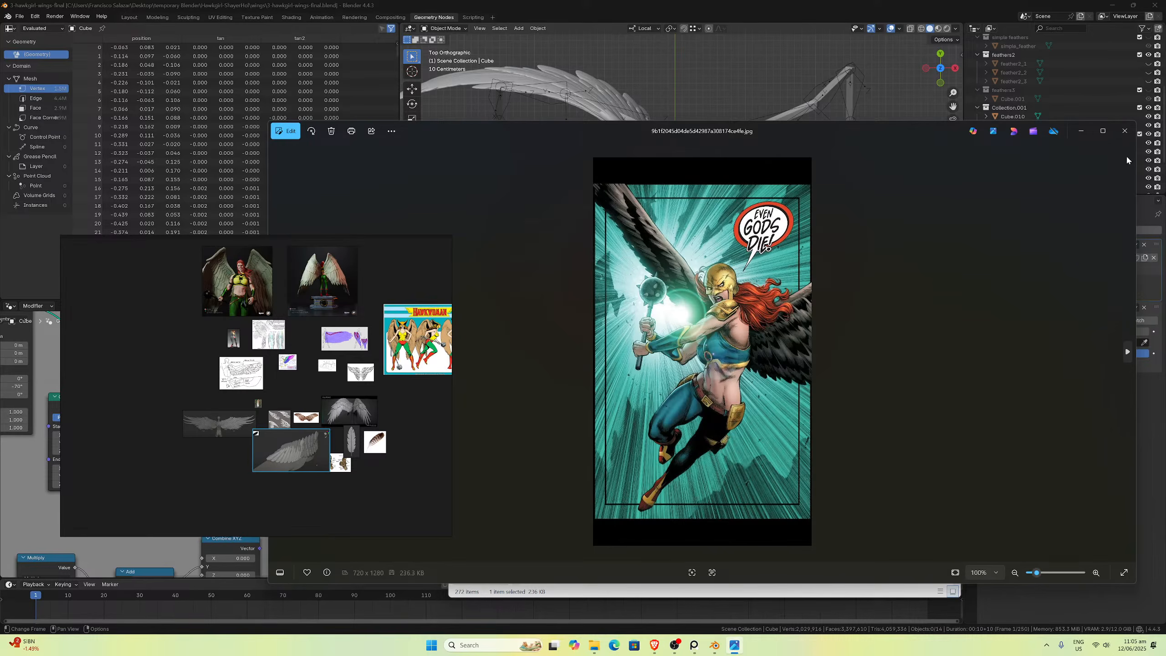
click(1125, 130)
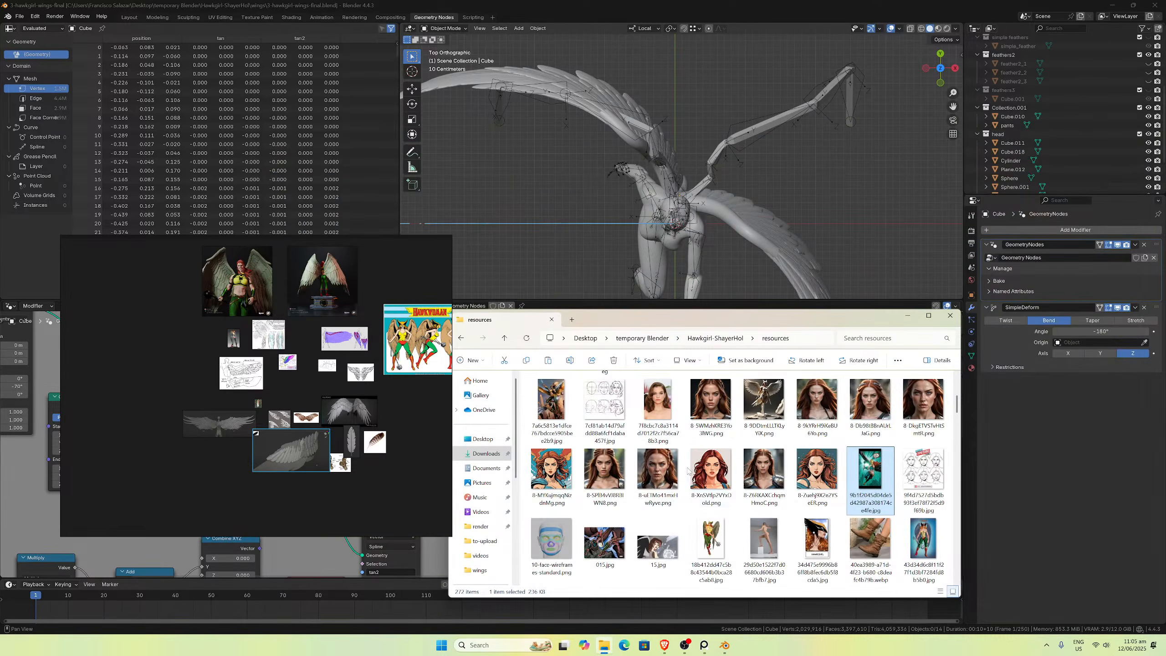
double_click(552, 409)
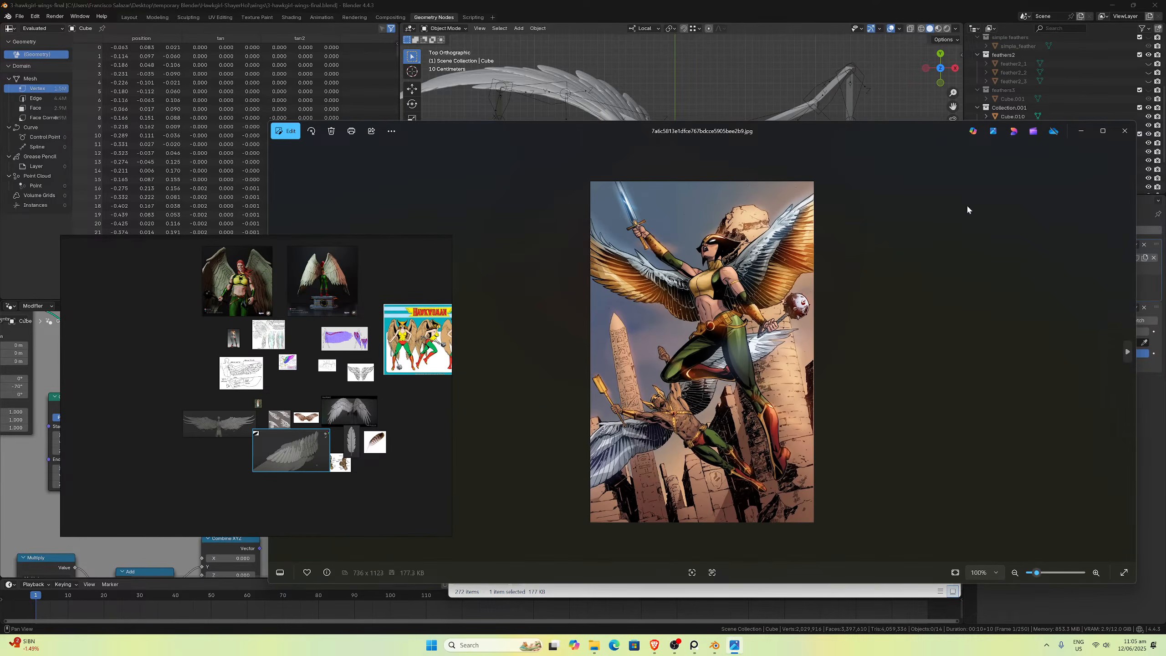
click(1124, 130)
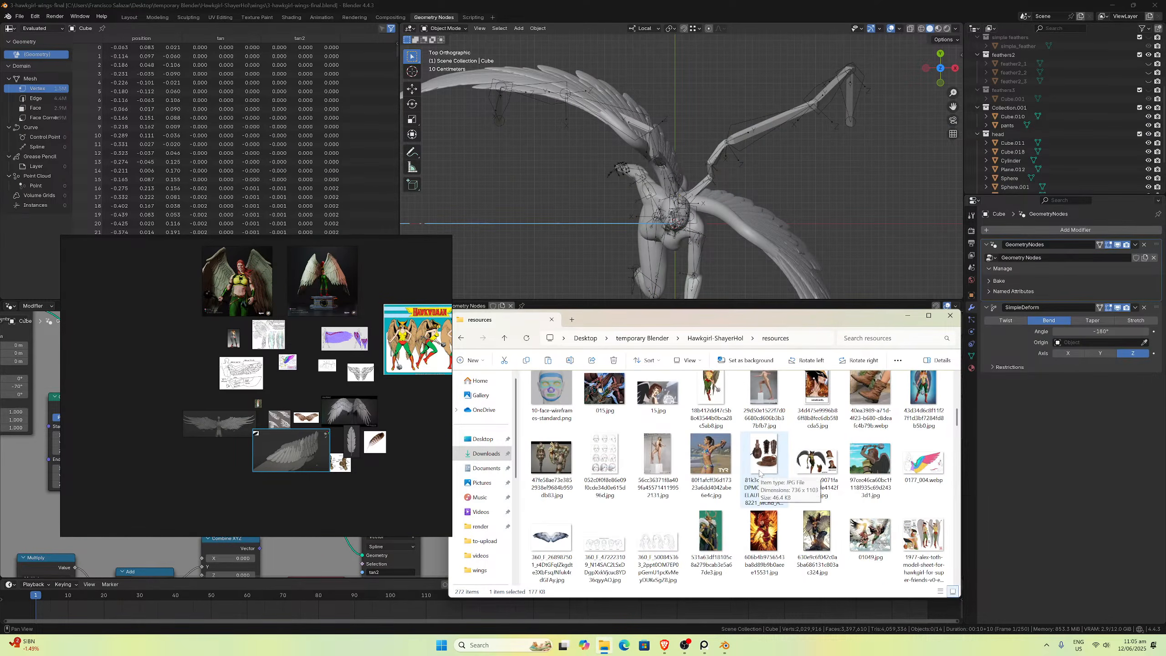
double_click(868, 521)
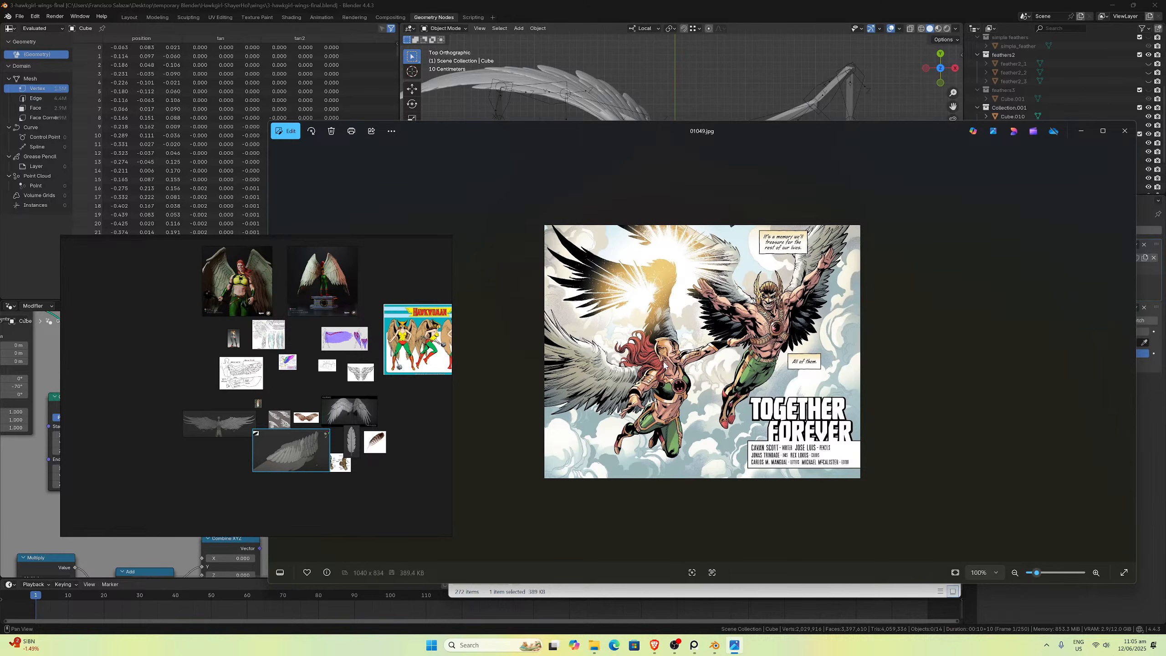
click(1124, 131)
scroll(828, 549, down, 1)
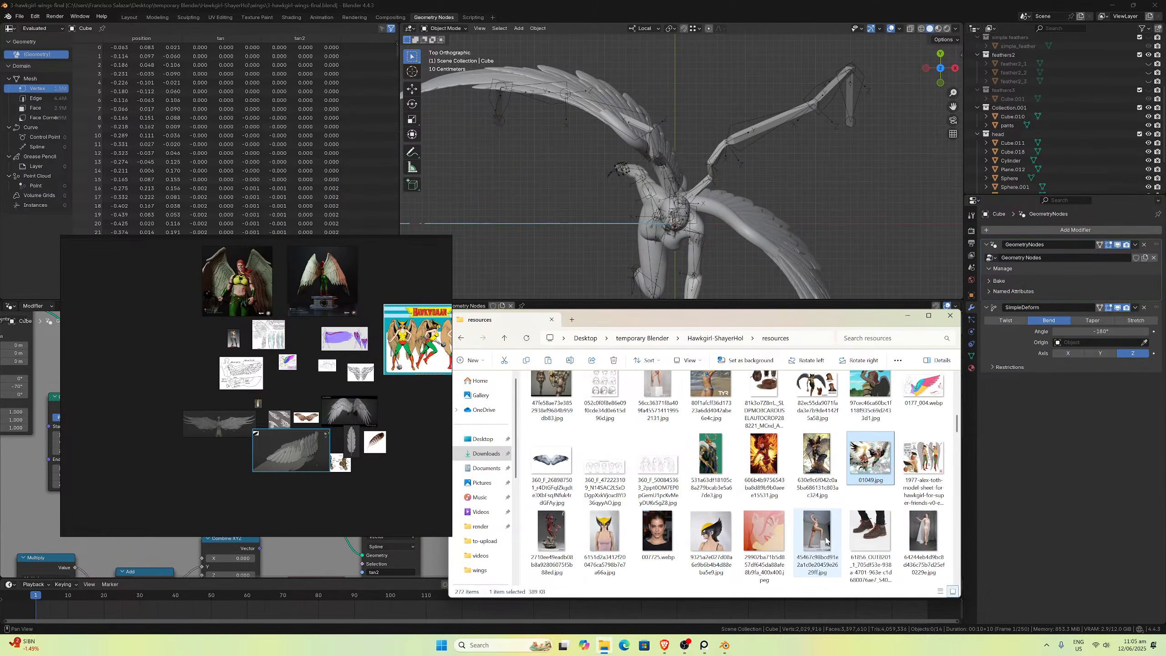
scroll(822, 544, down, 1)
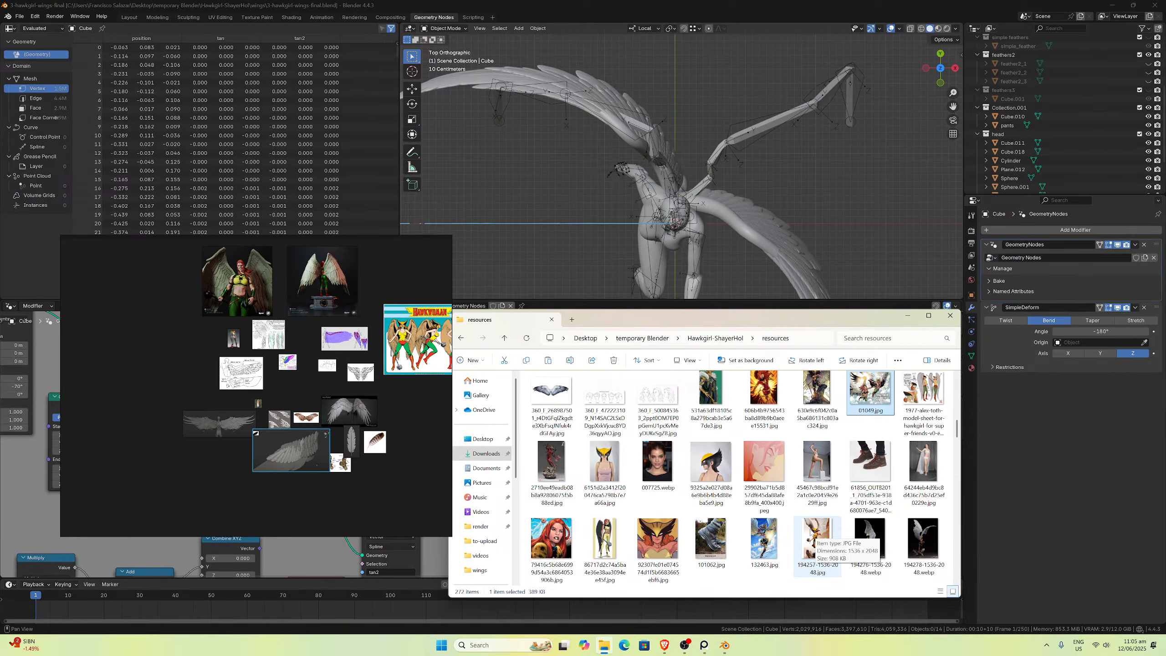
scroll(815, 545, down, 1)
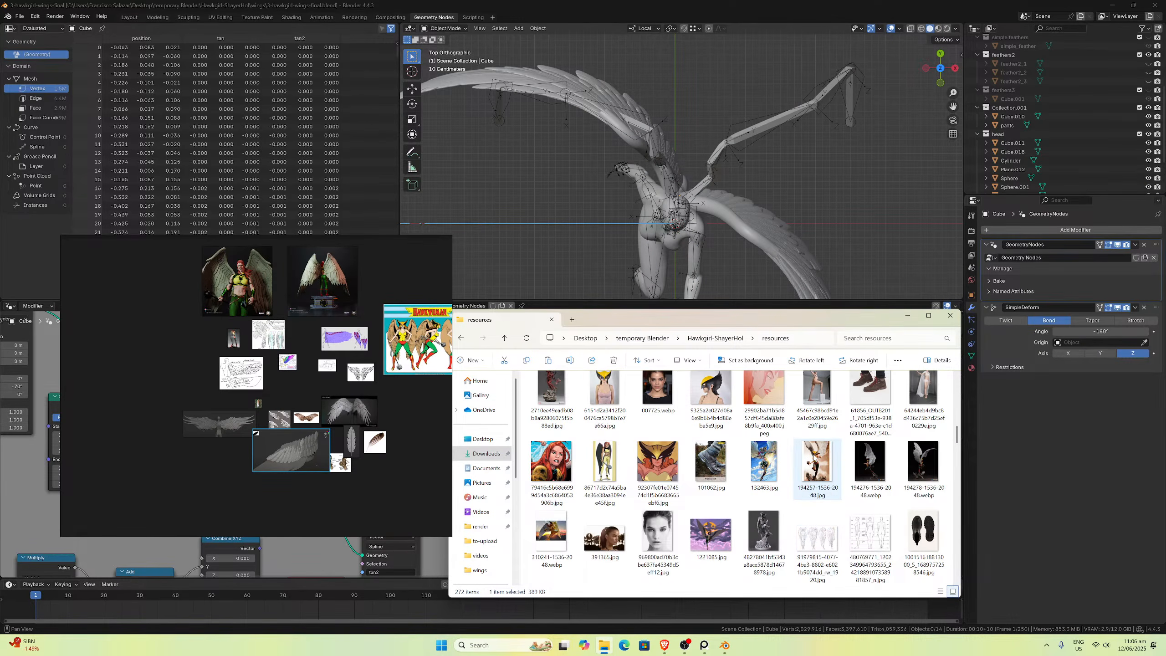
double_click(813, 454)
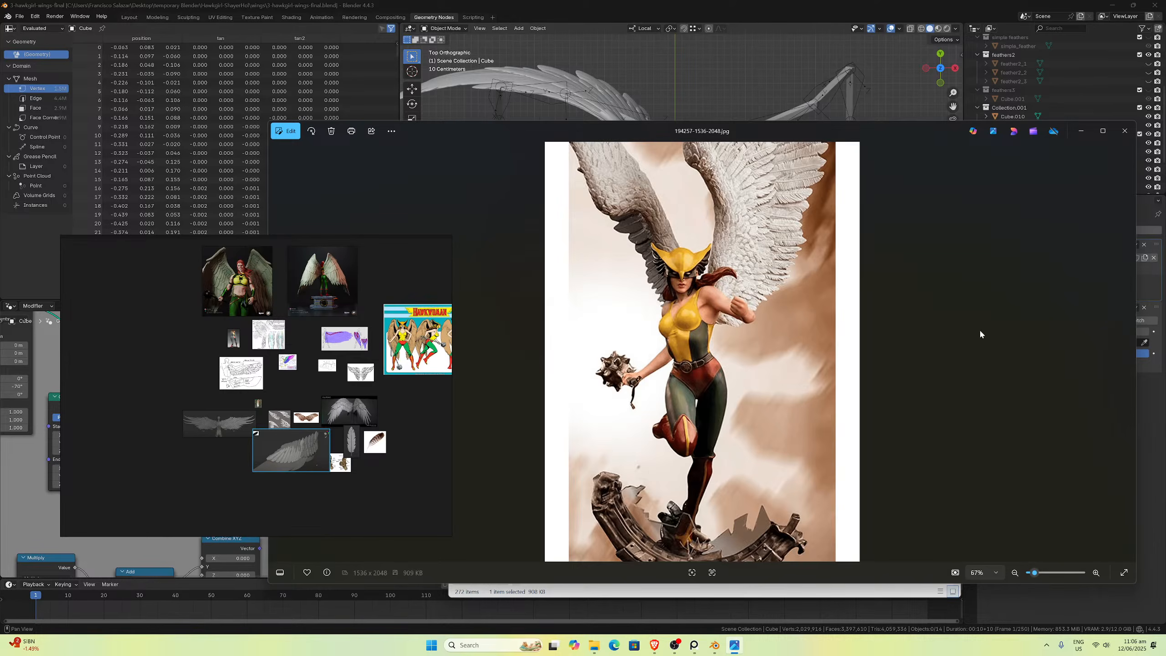
click(1126, 352)
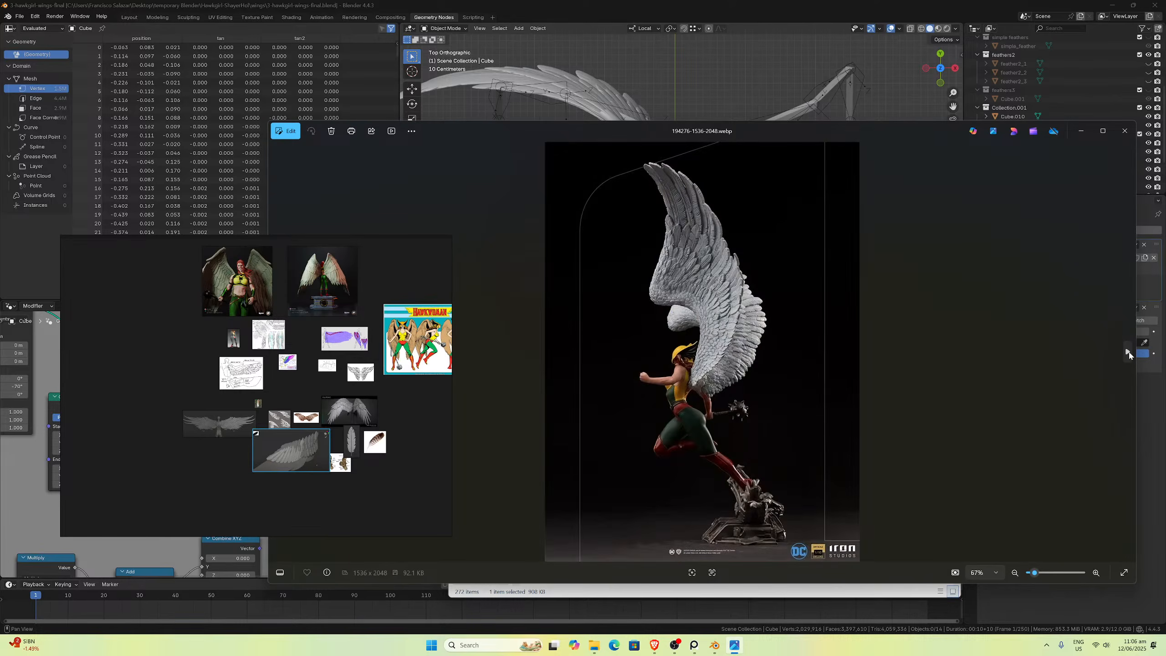
click(1127, 353)
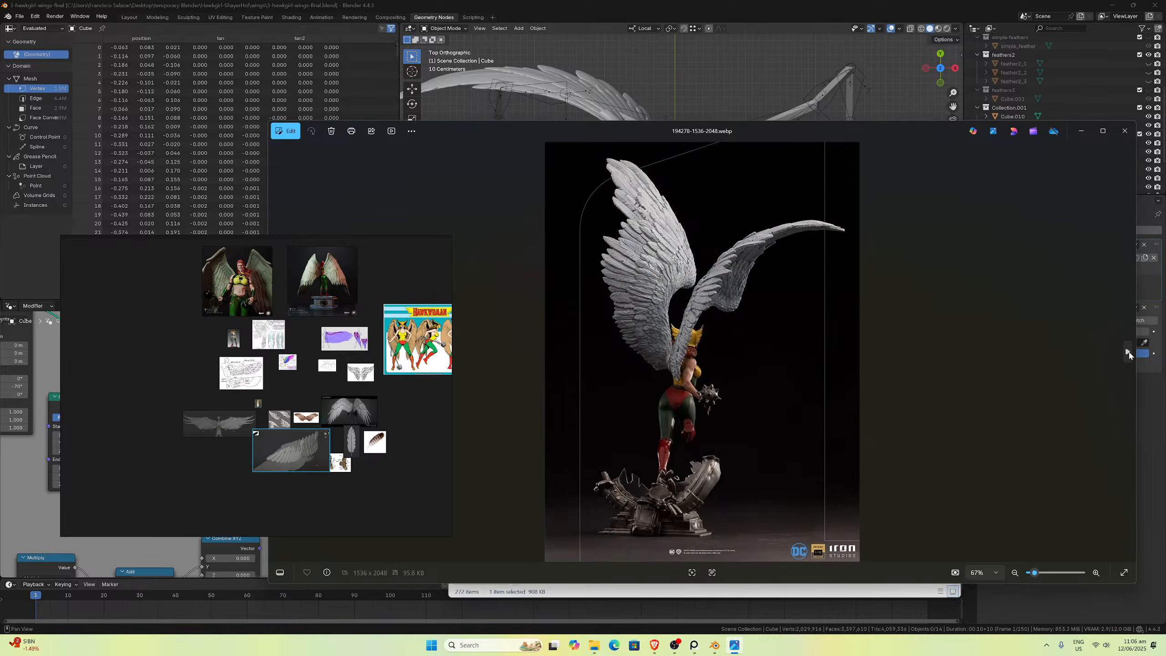
click(1127, 352)
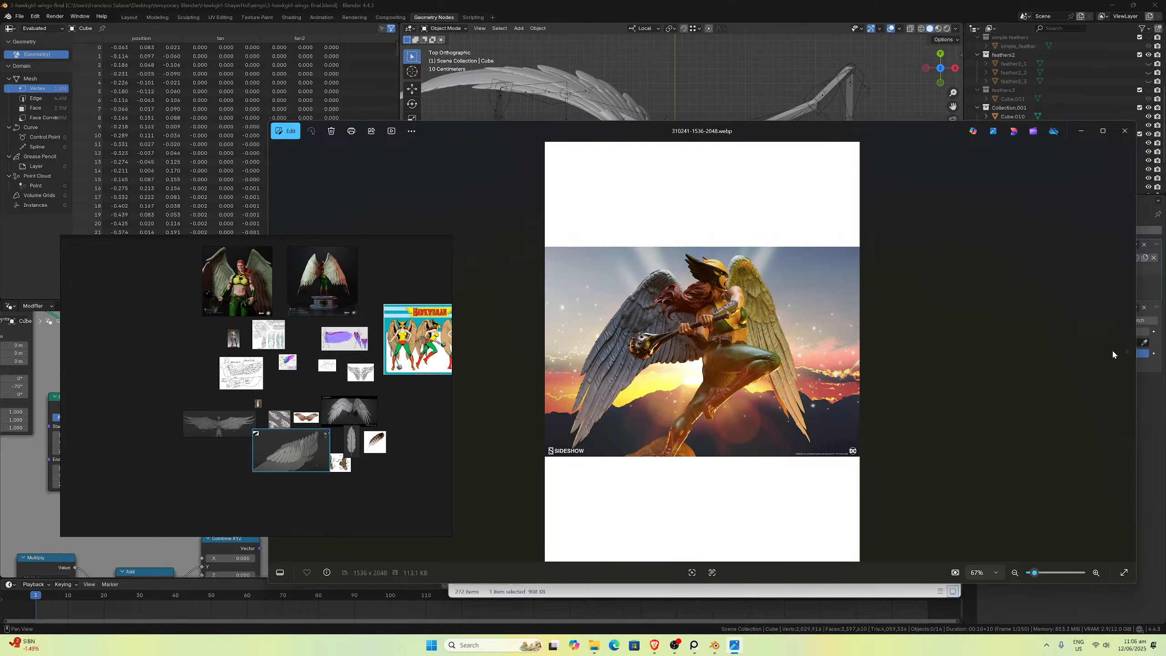
click(1128, 353)
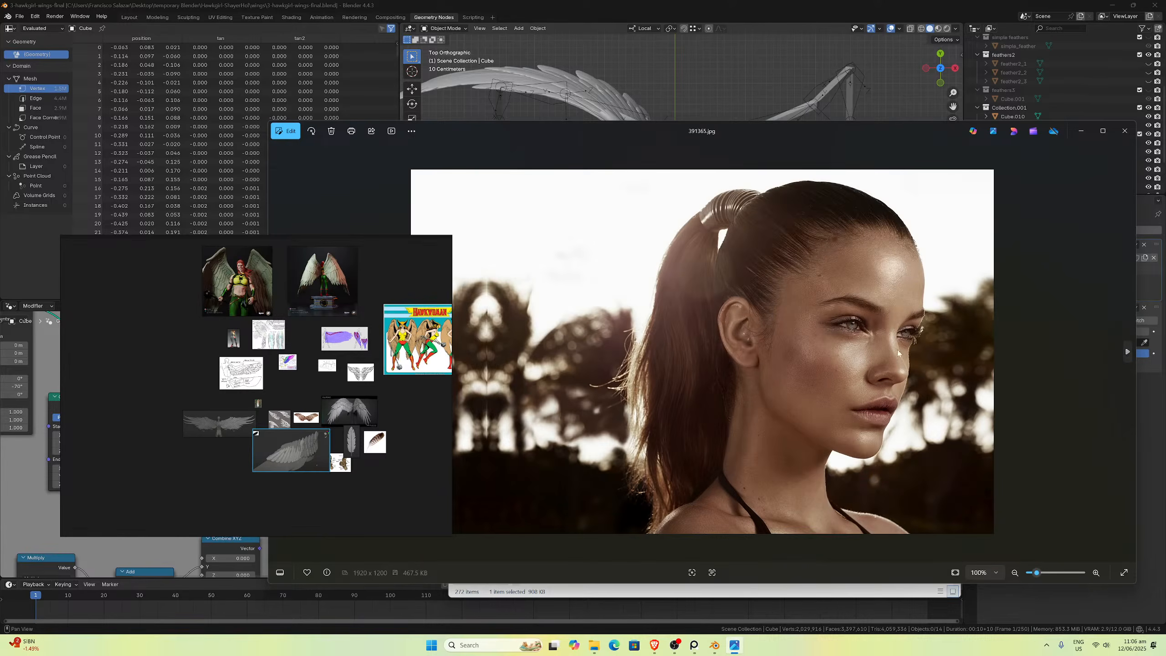
drag(386, 244, 181, 246)
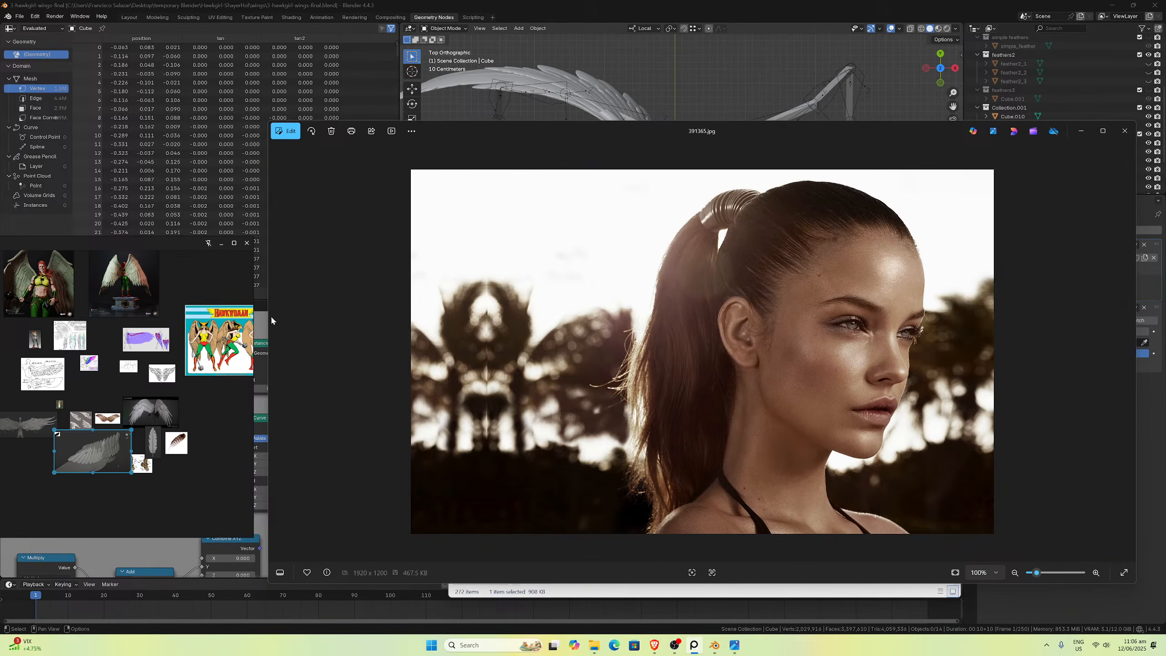
click(277, 353)
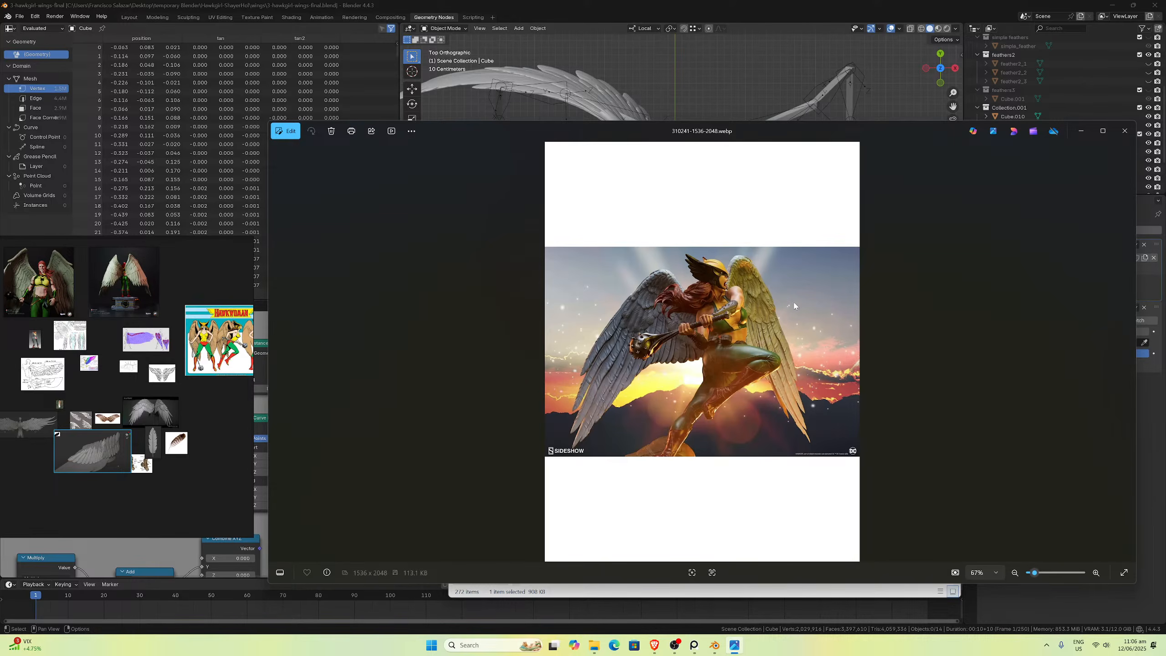
click(1125, 131)
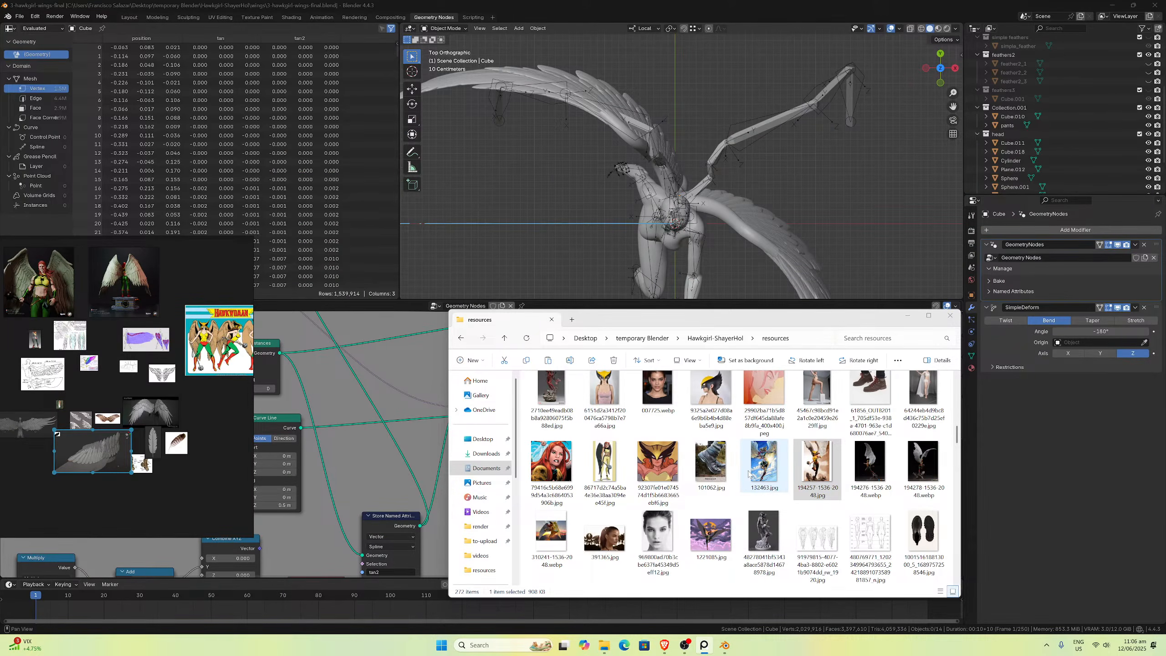
Step: View the blue-winged Action Comics variant cover from the resources folder to study the shape of its raised wing
scroll(751, 476, down, 3)
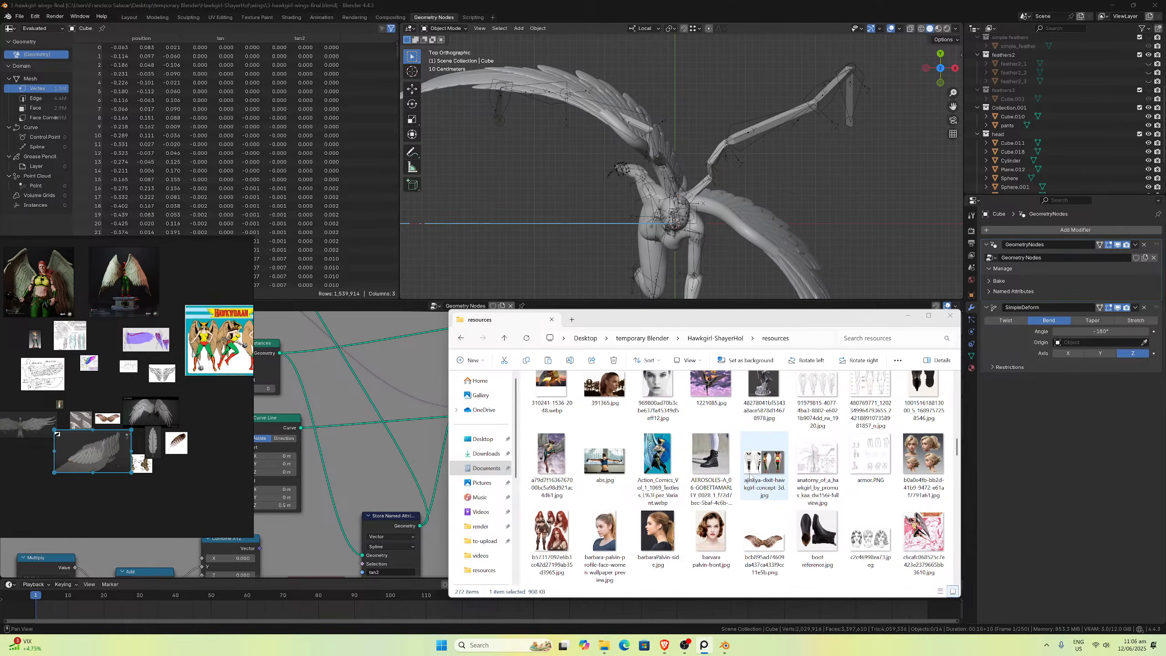
double_click(657, 455)
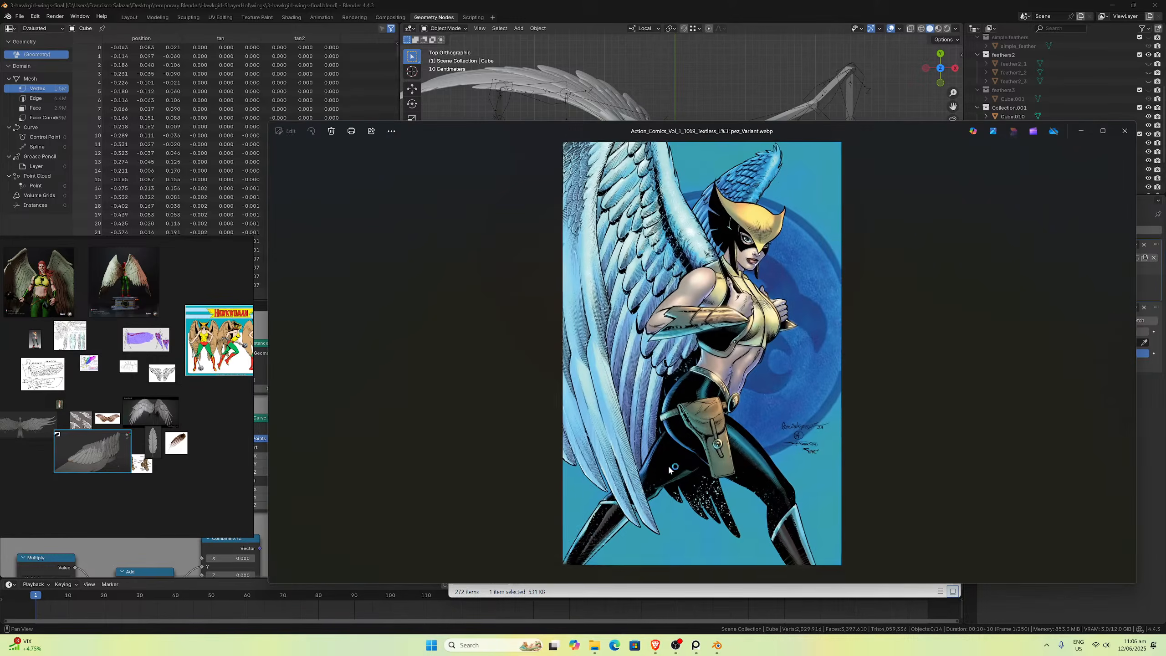
click(1124, 131)
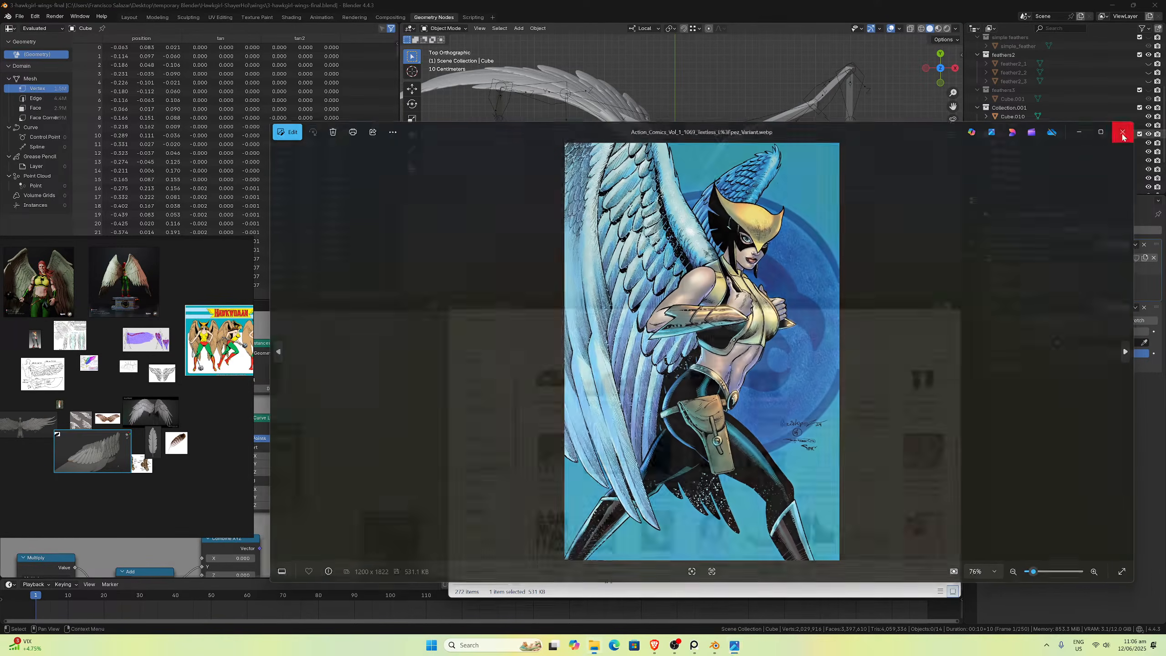
Step: Browse the resources folder for more winged poses and view the comic image of Hawkgirl standing behind the stone lion
scroll(740, 476, down, 3)
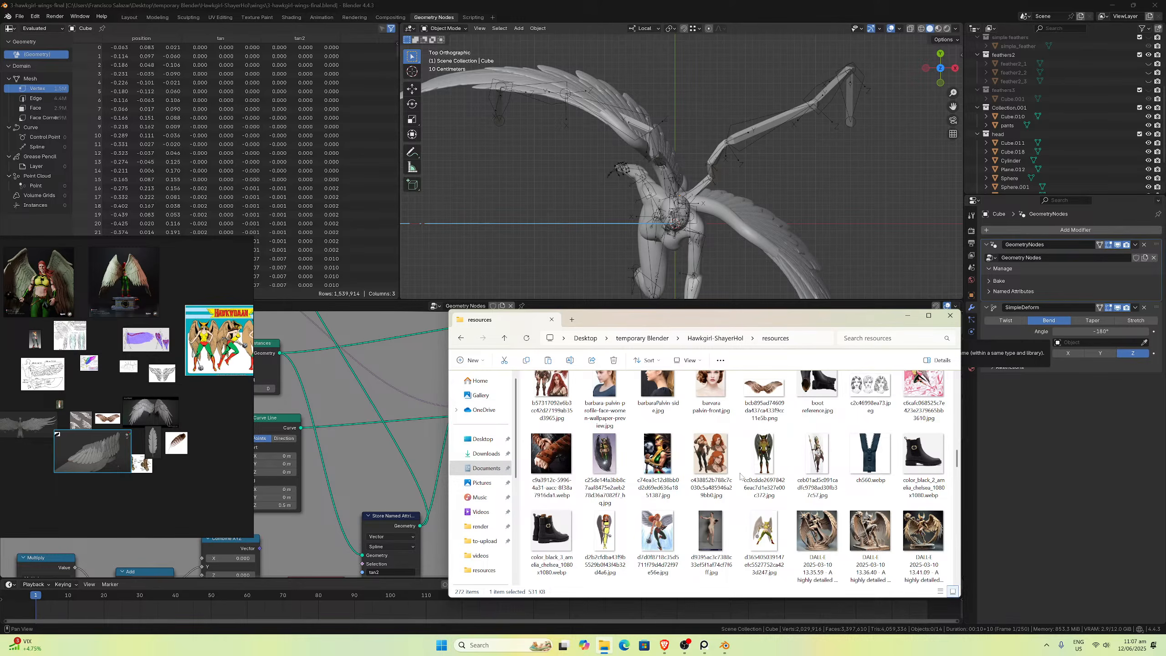
scroll(740, 476, down, 3)
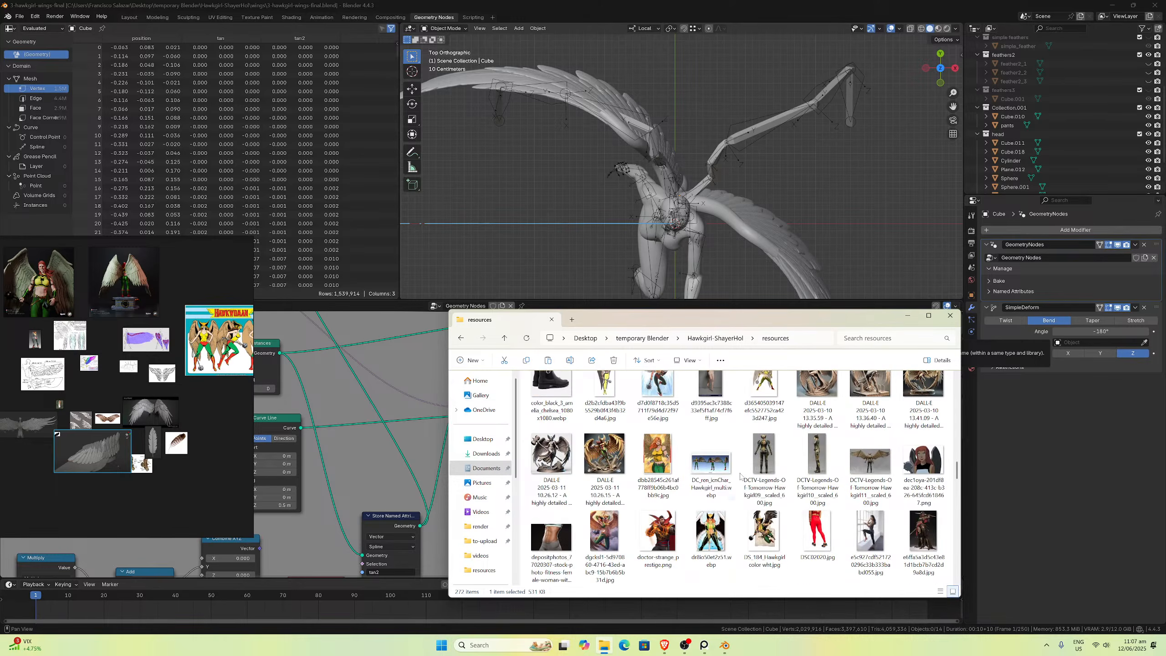
scroll(656, 476, up, 5)
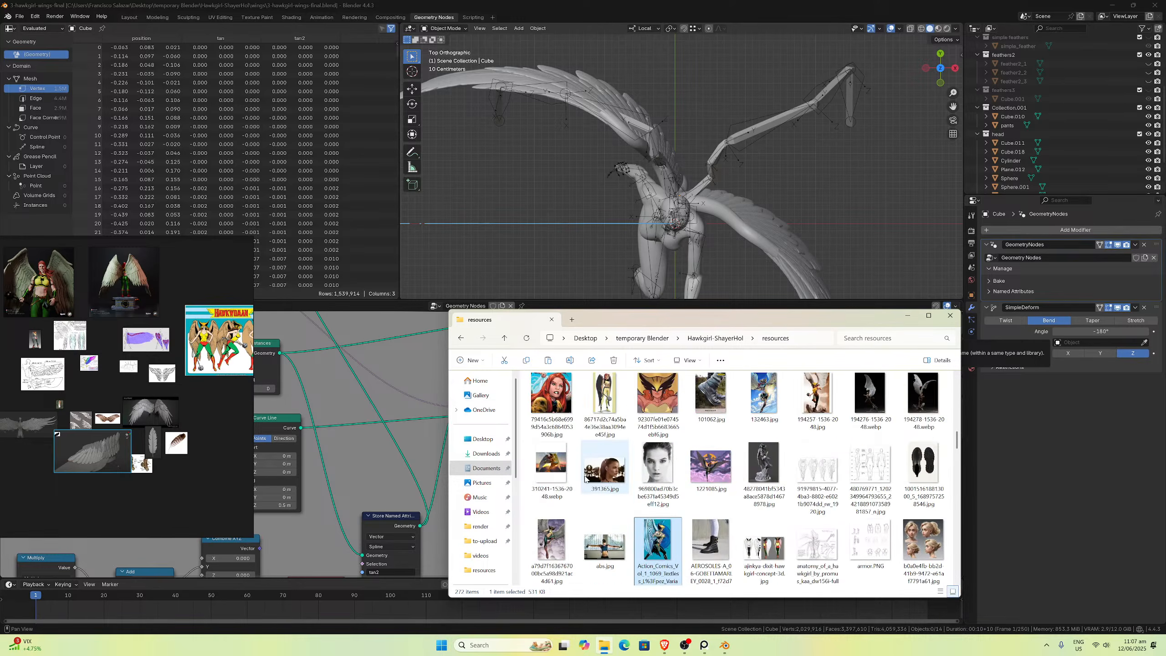
scroll(585, 479, up, 2)
scroll(608, 478, up, 1)
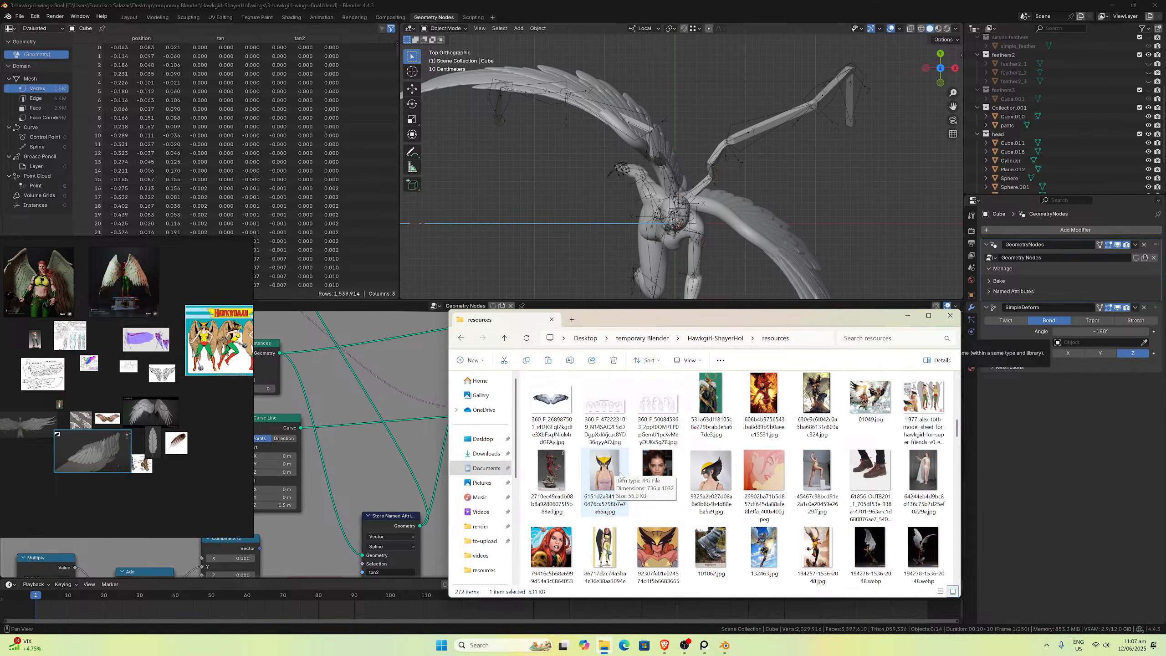
scroll(615, 472, down, 1)
double_click(827, 402)
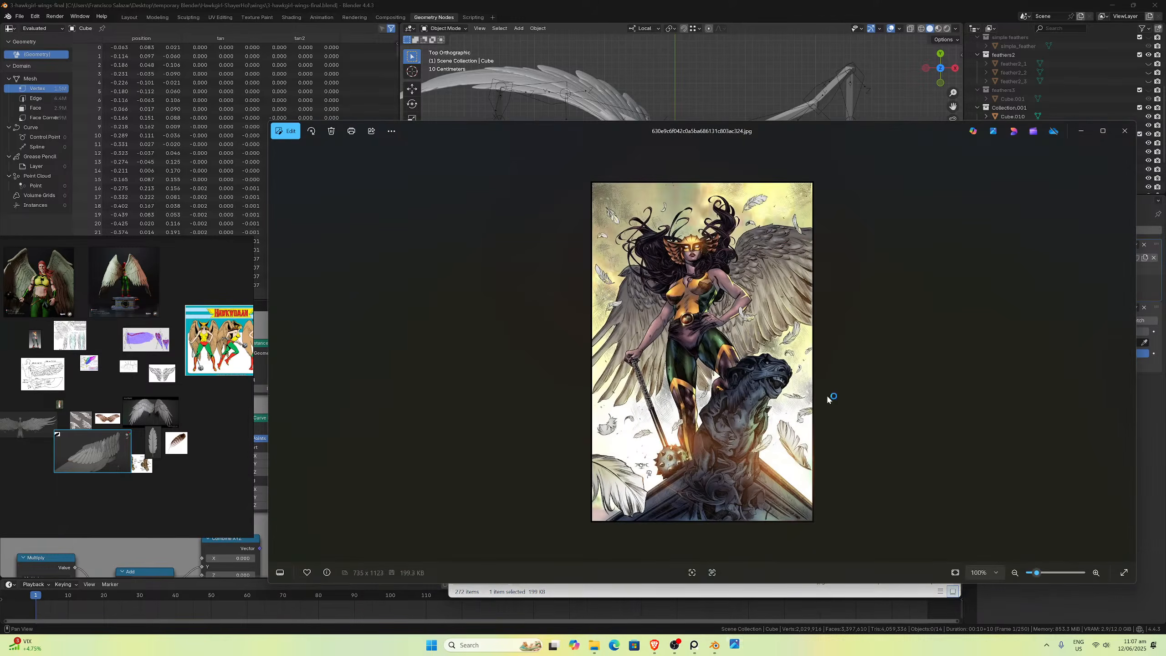
click(1125, 130)
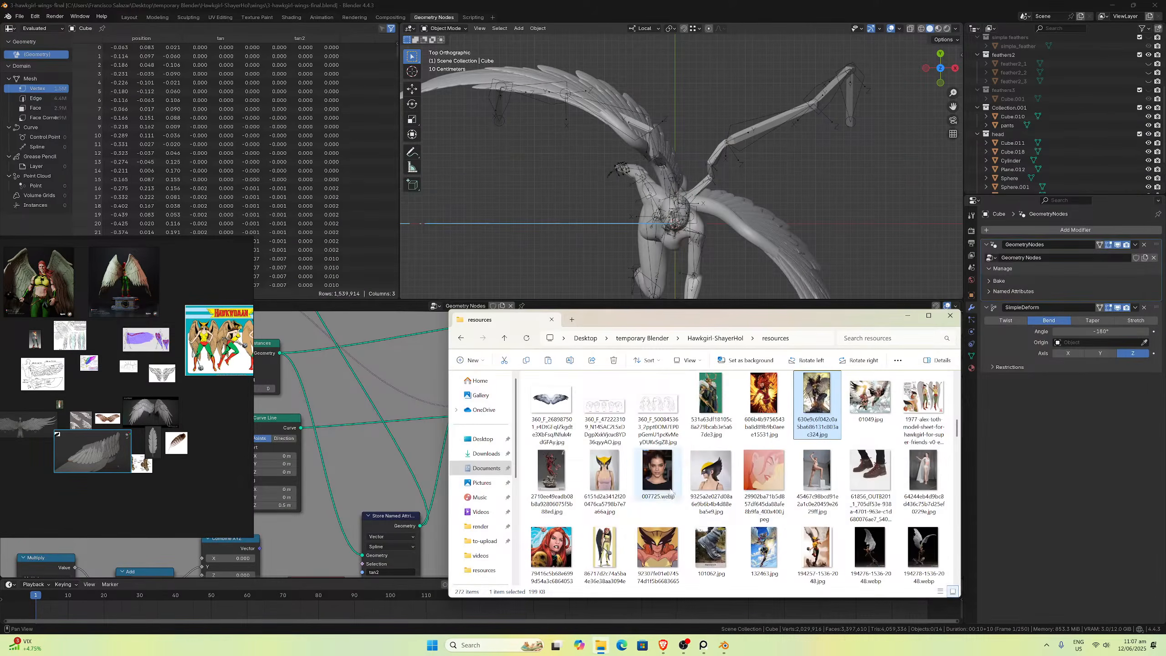
scroll(725, 533, down, 5)
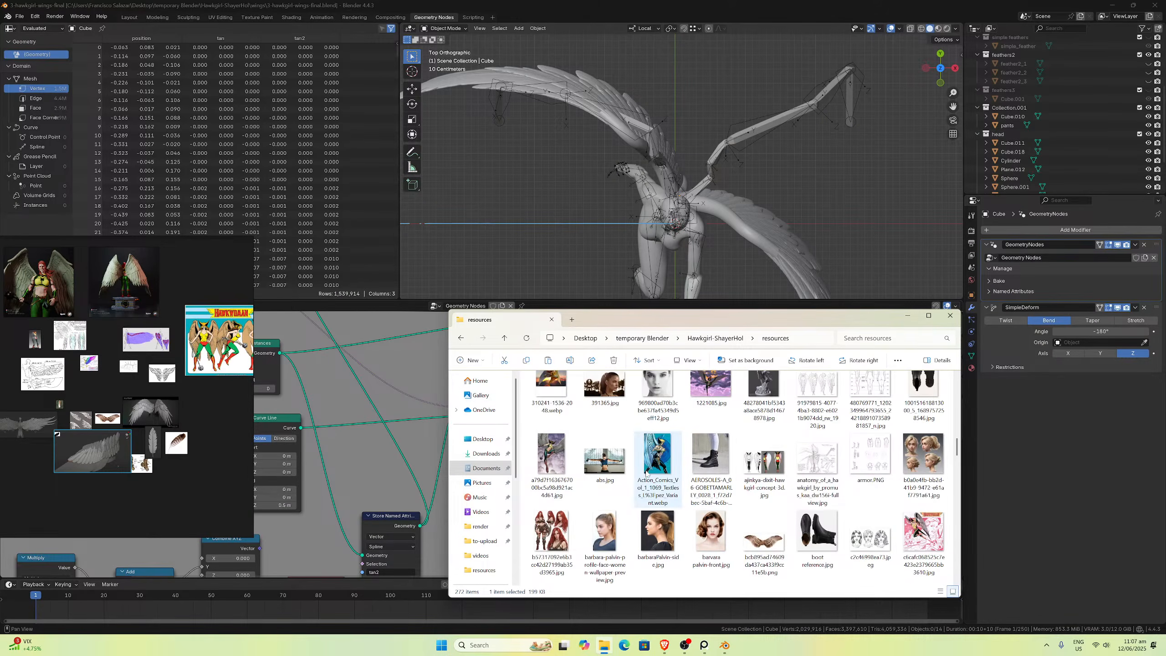
scroll(647, 463, up, 1)
scroll(646, 473, up, 2)
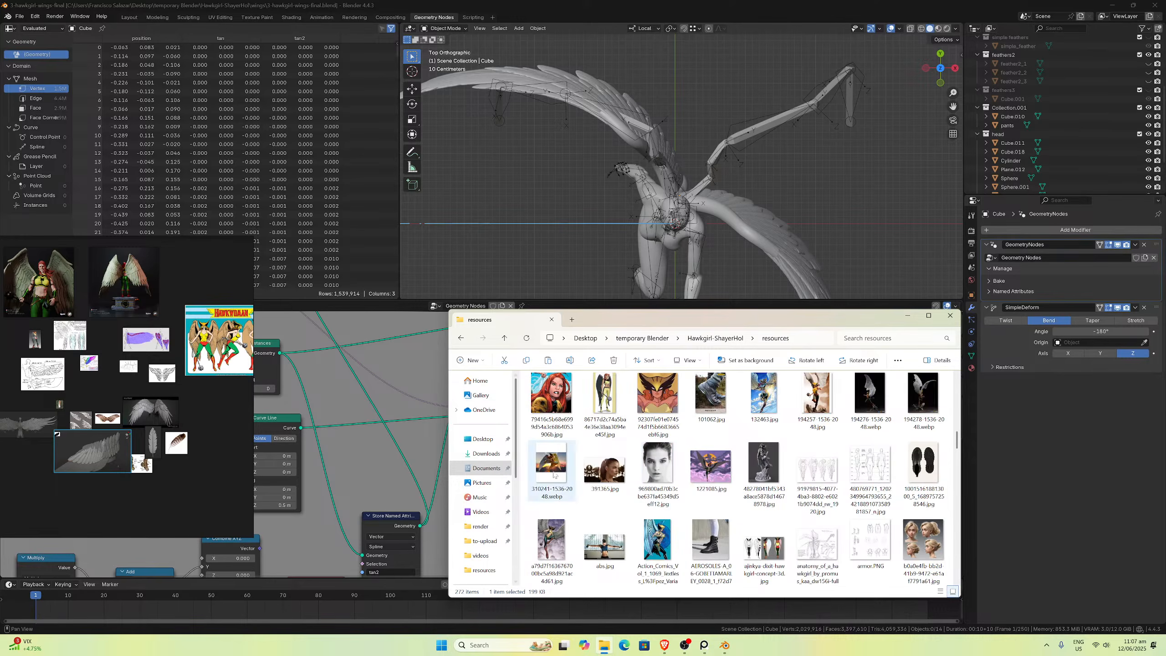
drag(563, 474, 188, 459)
scroll(104, 415, down, 4)
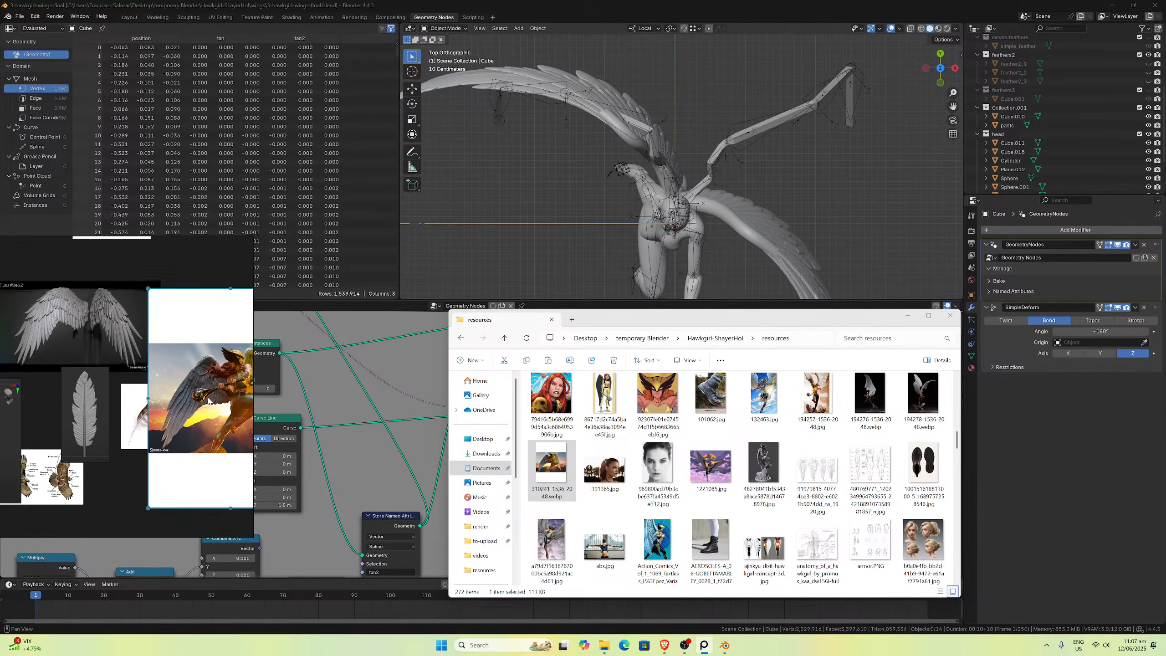
drag(104, 416, 150, 408)
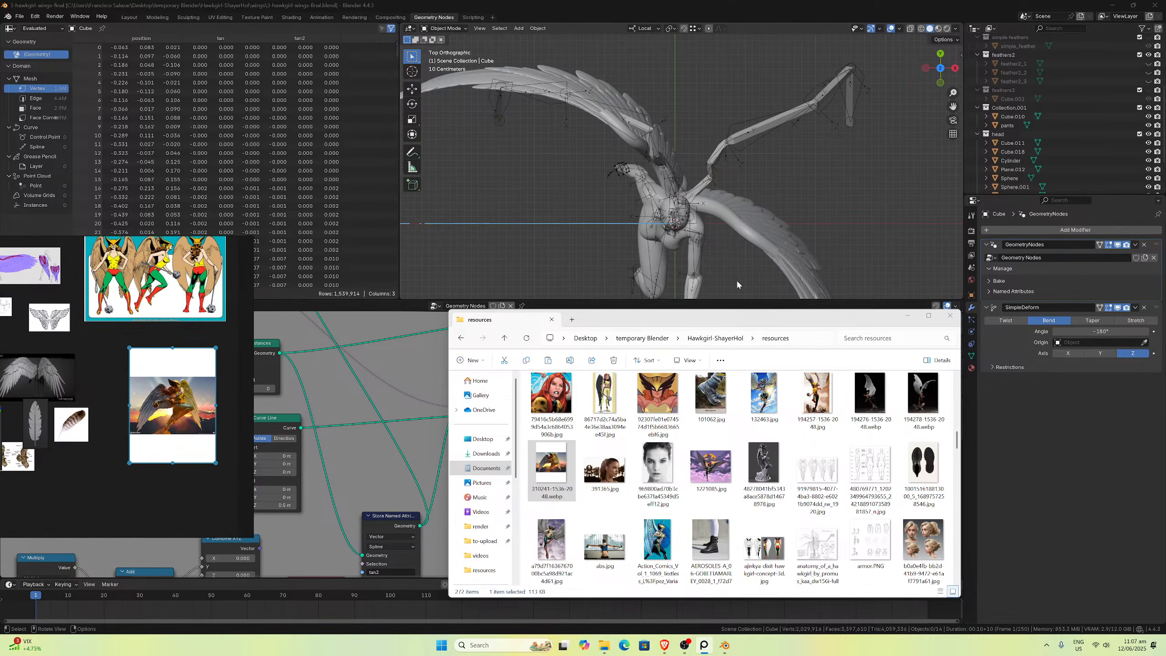
Step: Find the Hawkgirl DC Comics gallery images in the resources folder and view the full-figure statue photo with the orange backdrop
scroll(693, 470, down, 5)
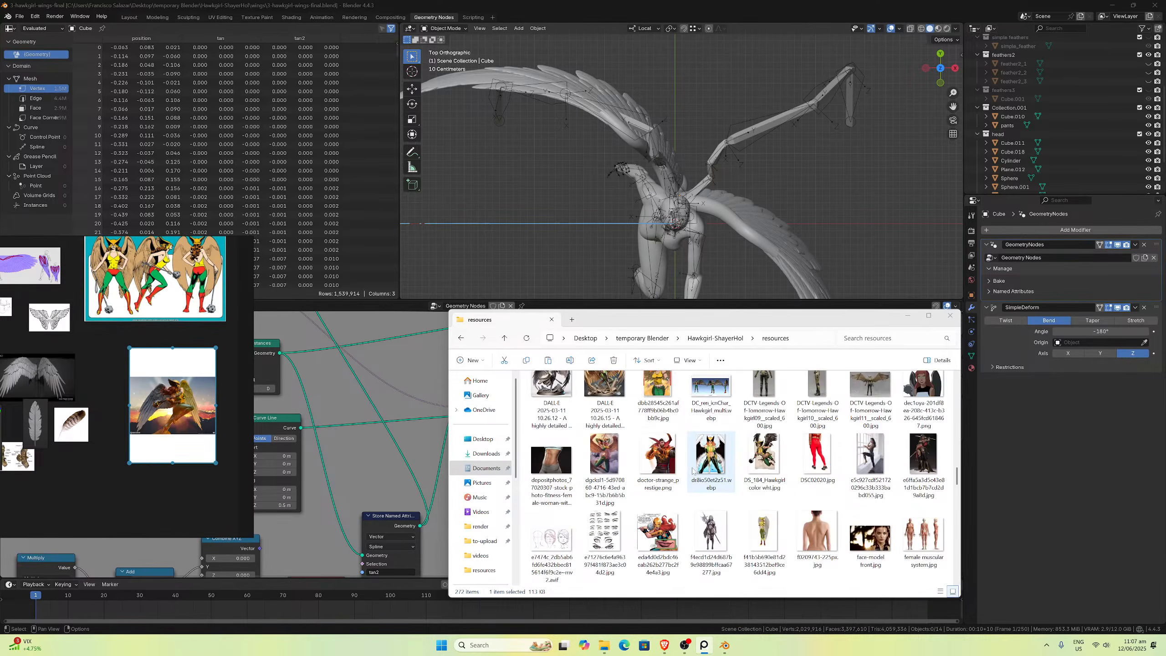
scroll(692, 469, down, 3)
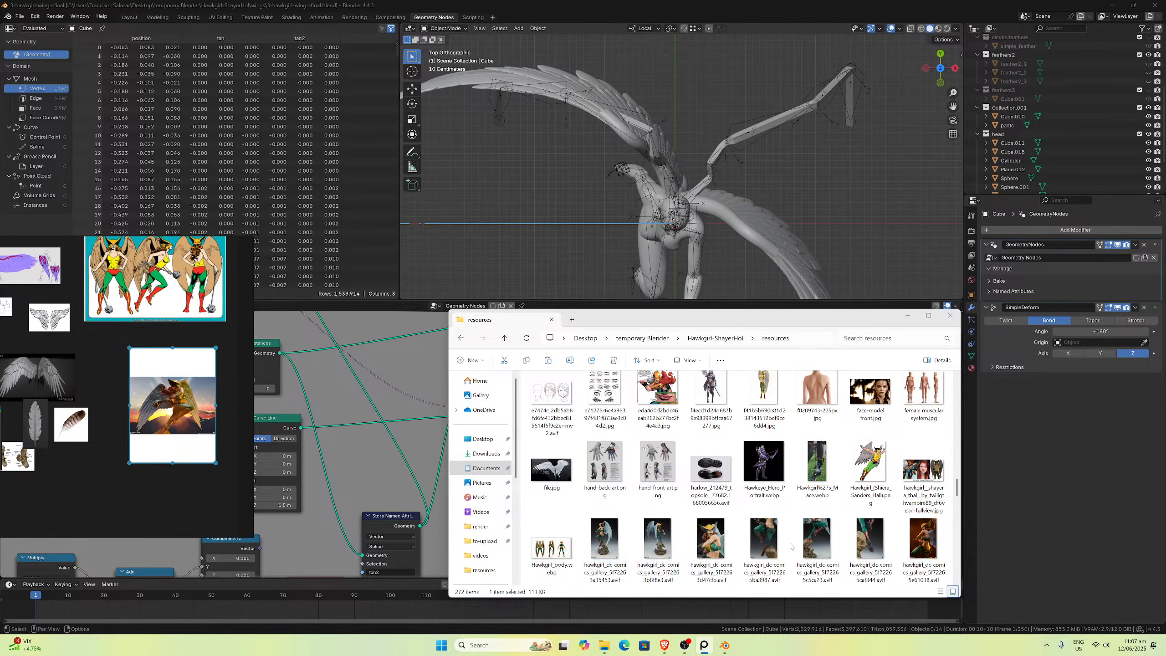
scroll(791, 546, down, 2)
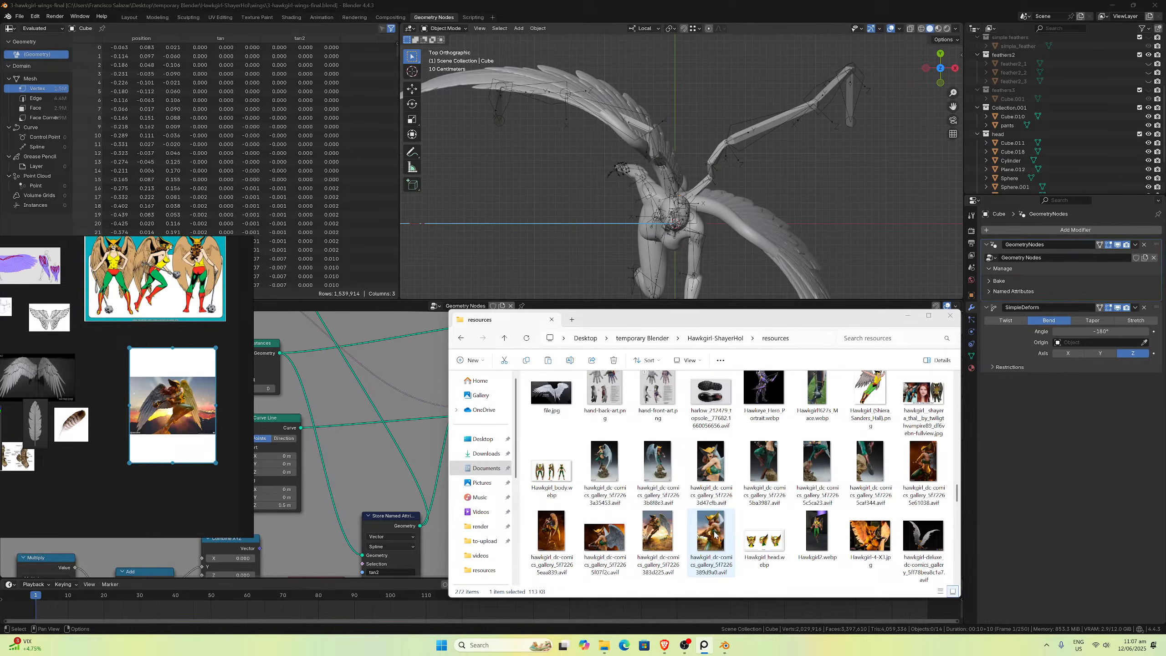
scroll(714, 528, down, 2)
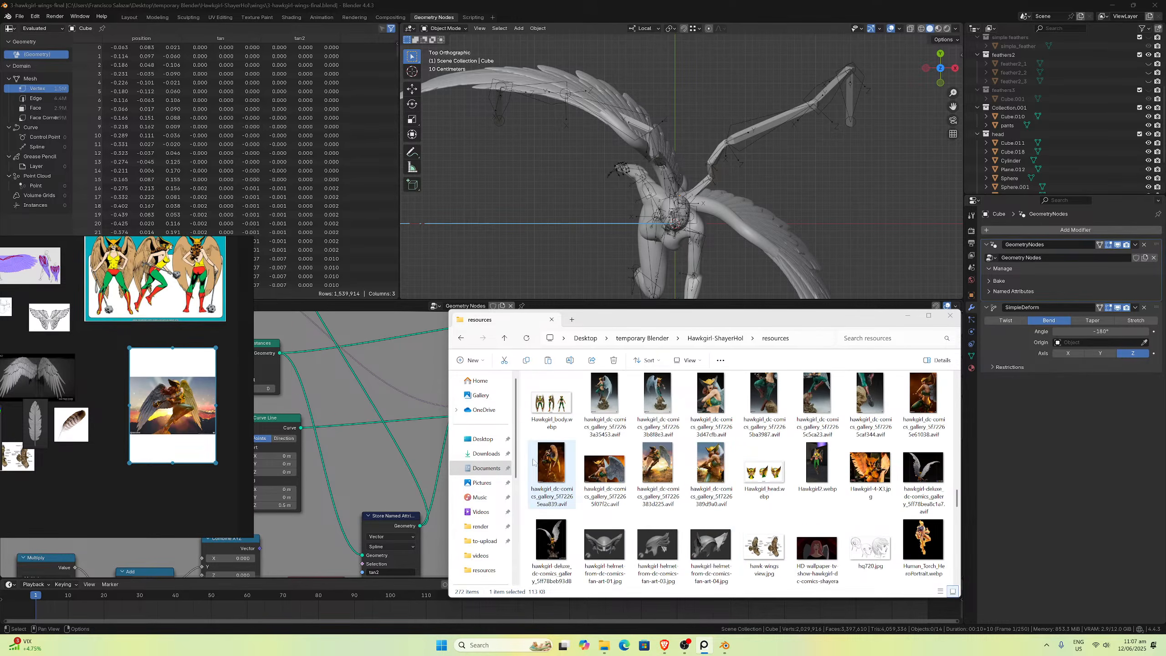
double_click(553, 463)
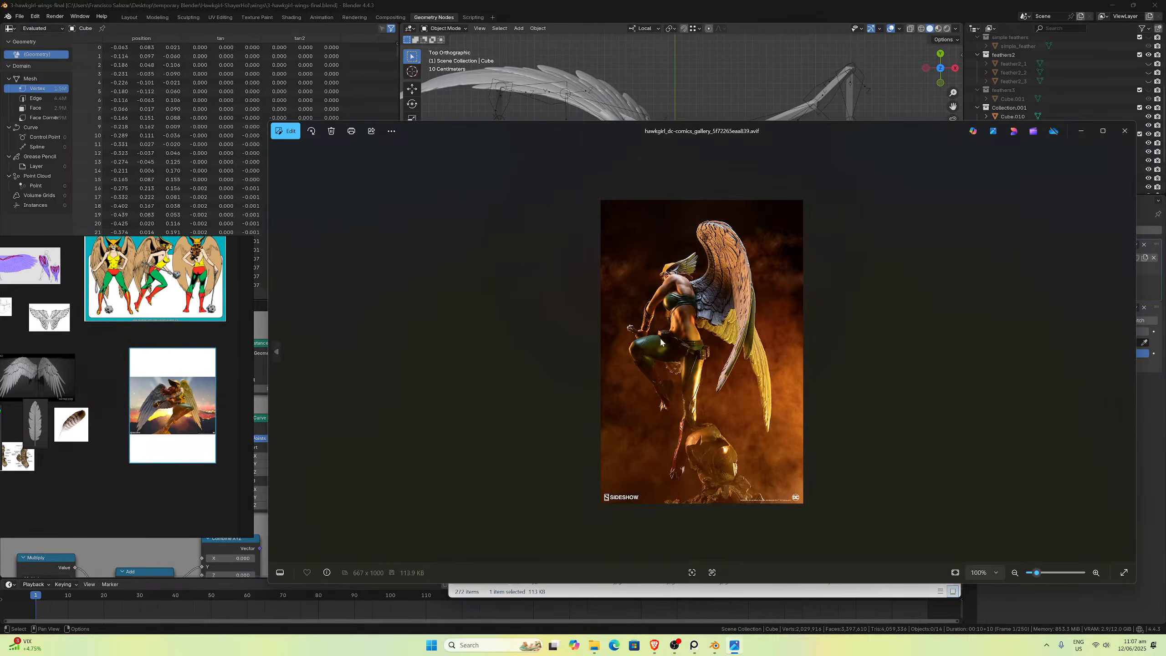
Step: Examine the wings in the preceding Sideshow statue photos, back to the Hawkgirl_body.webp turnaround, and return to the first full-figure statue photo
click(276, 352)
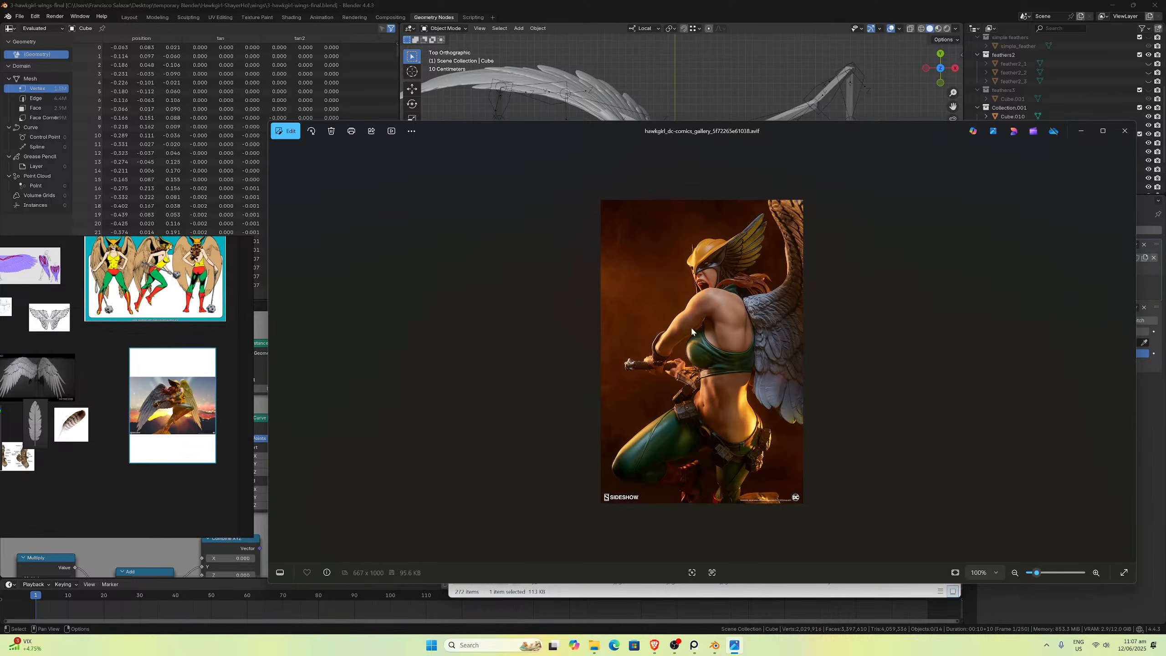
click(276, 353)
click(276, 352)
click(276, 353)
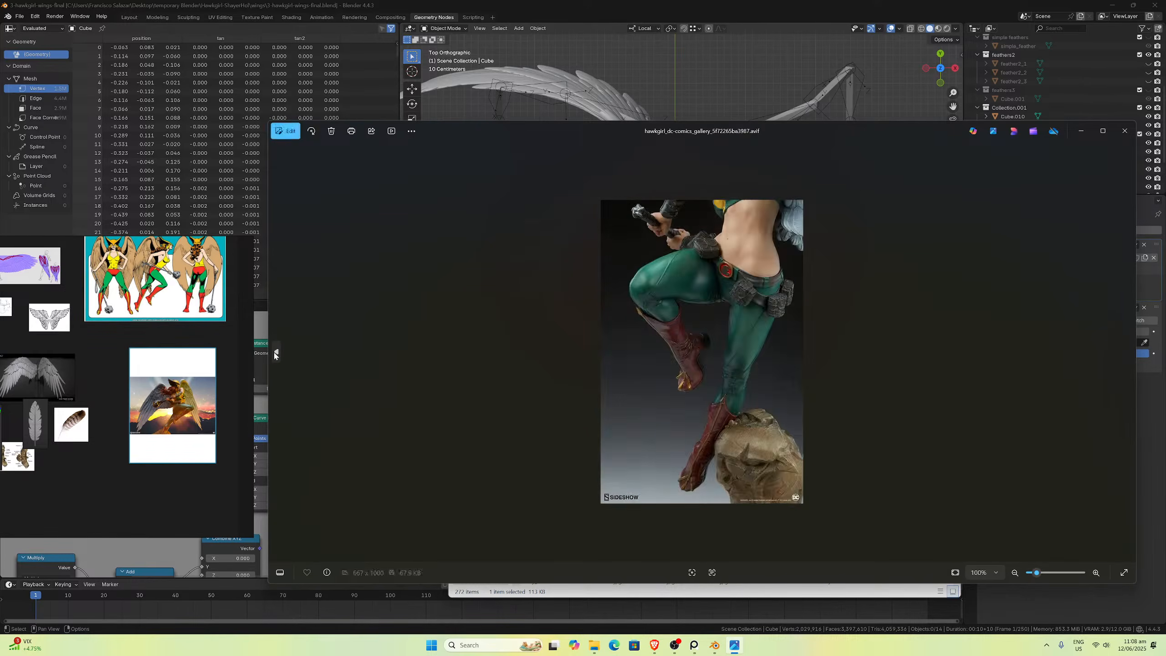
click(276, 353)
click(276, 352)
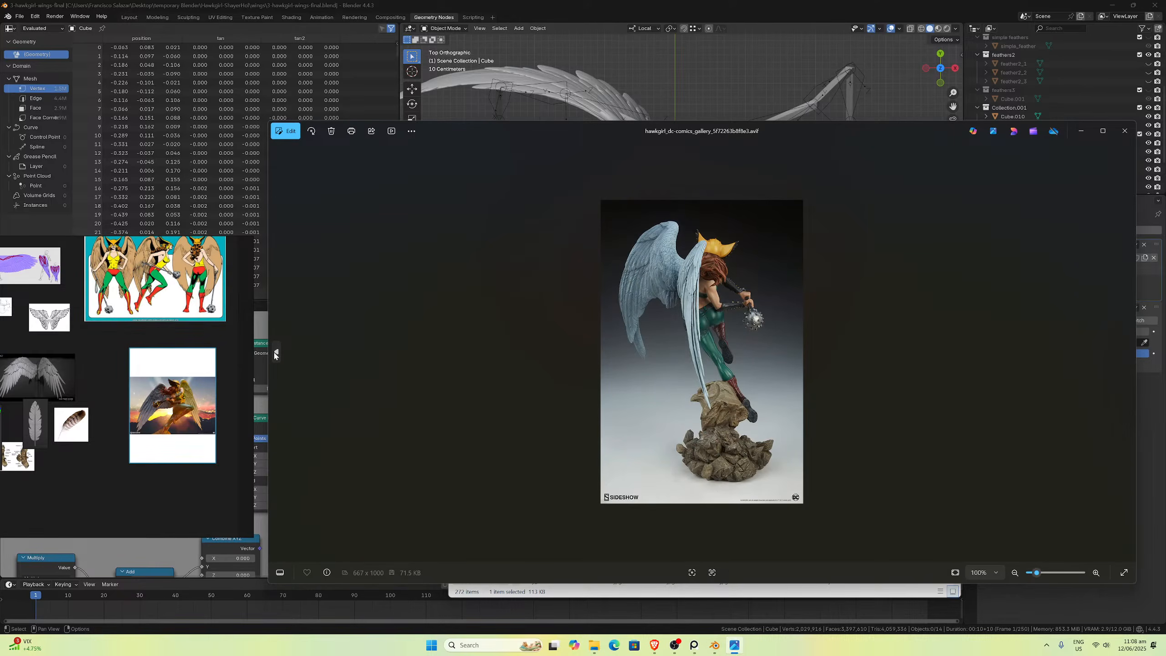
click(276, 352)
click(276, 353)
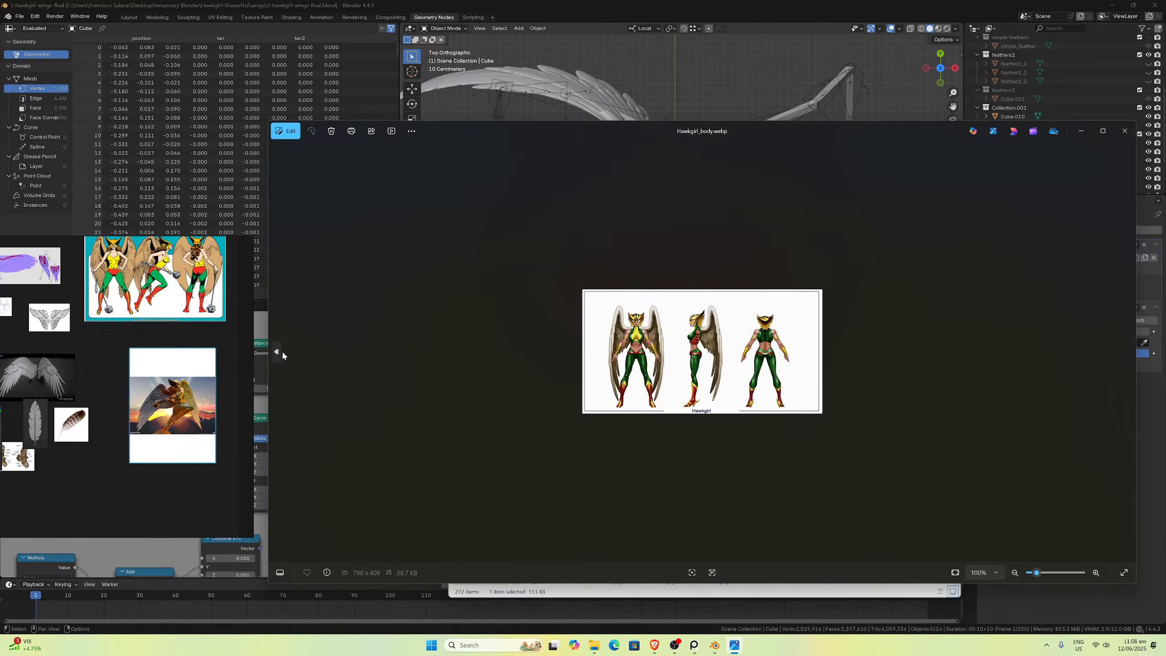
click(1127, 349)
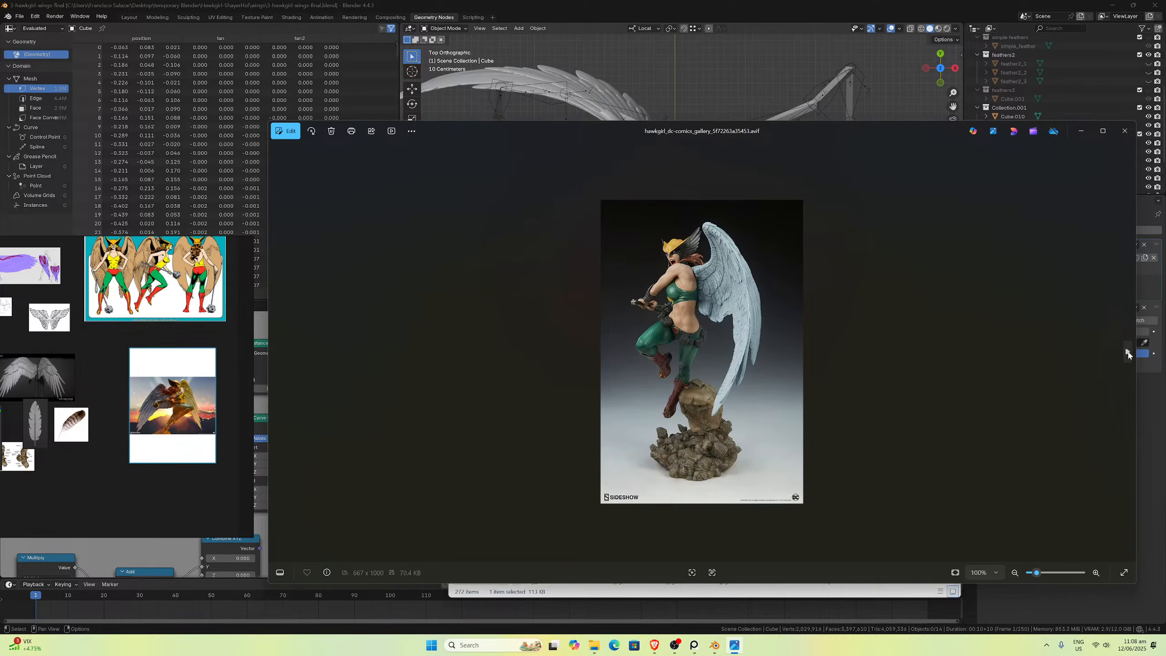
Step: Examine the wings and poses in the following Sideshow statue photos, up to the orange-lit three-quarter shot, and close the image viewer
click(1128, 352)
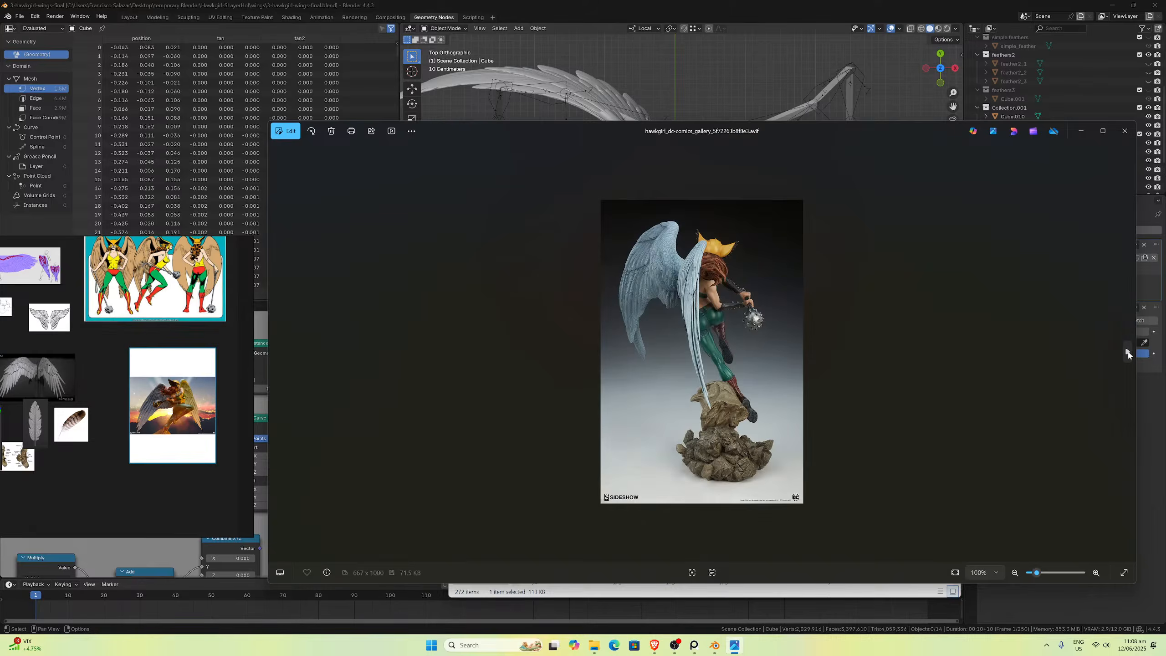
click(1128, 351)
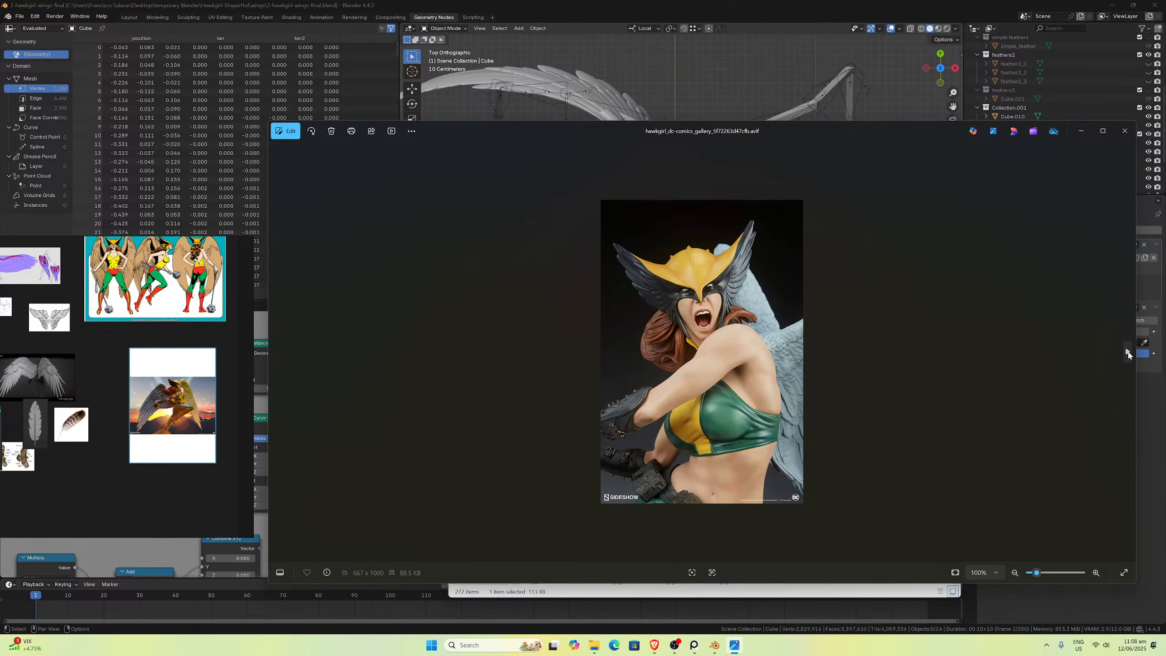
click(1127, 352)
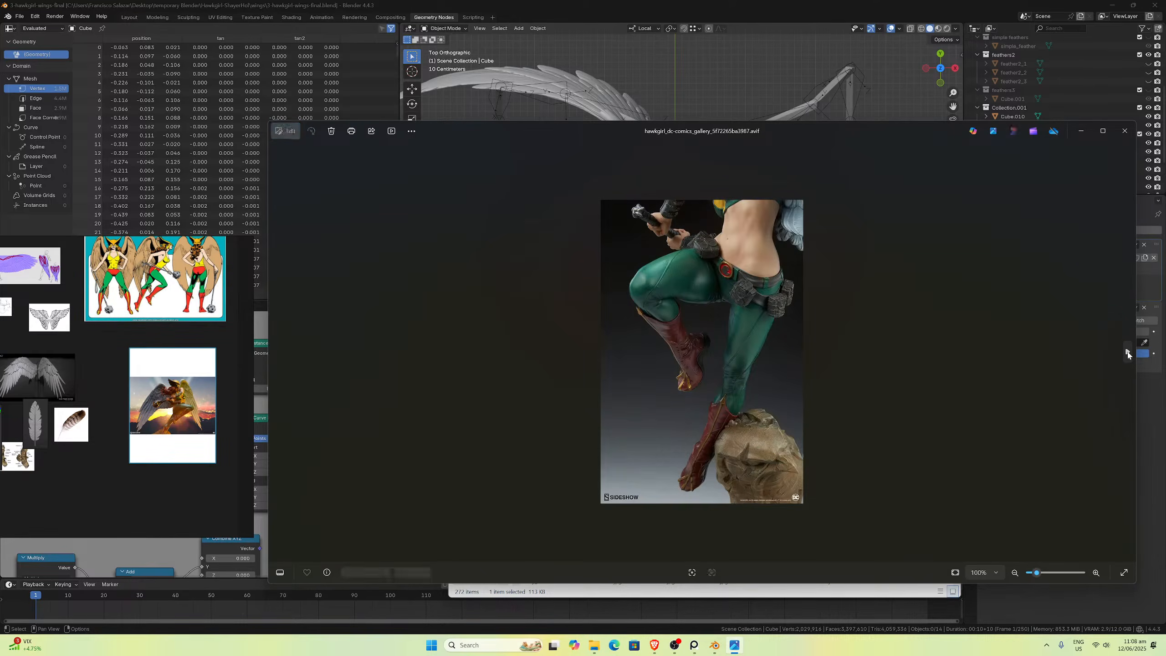
click(1127, 352)
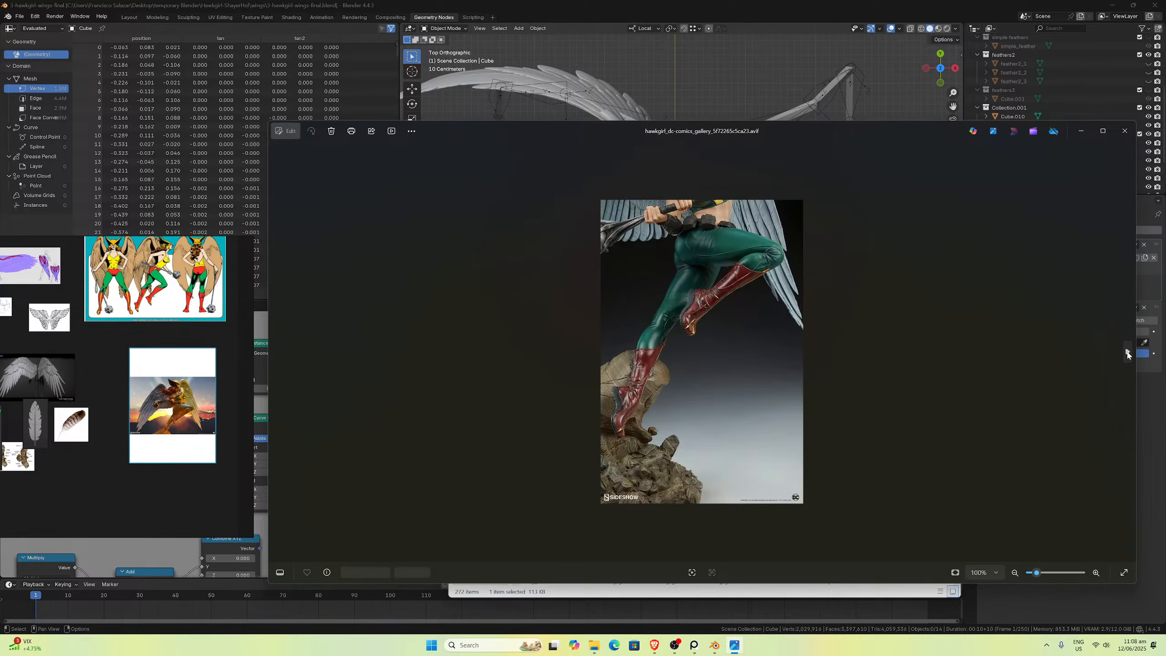
click(1127, 352)
click(1127, 351)
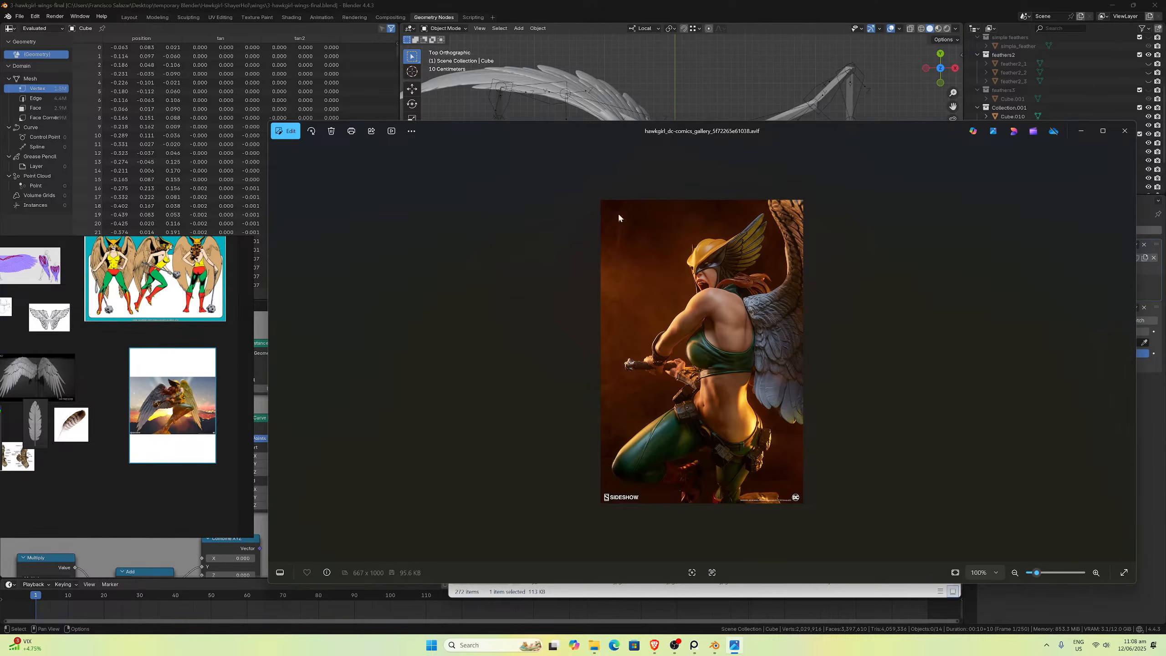
click(1125, 130)
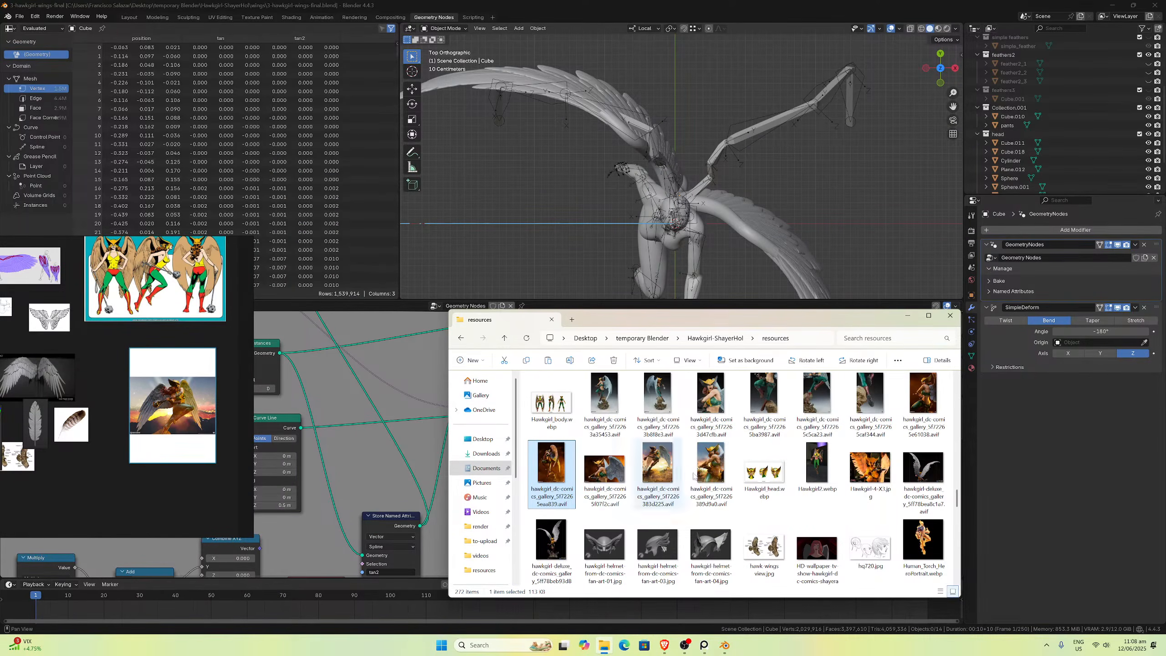
Step: Add the landscape orange-backdrop statue photo with the spread wing to the reference board below the sunset image, discarding the portrait close-up placed first
drag(717, 474, 187, 503)
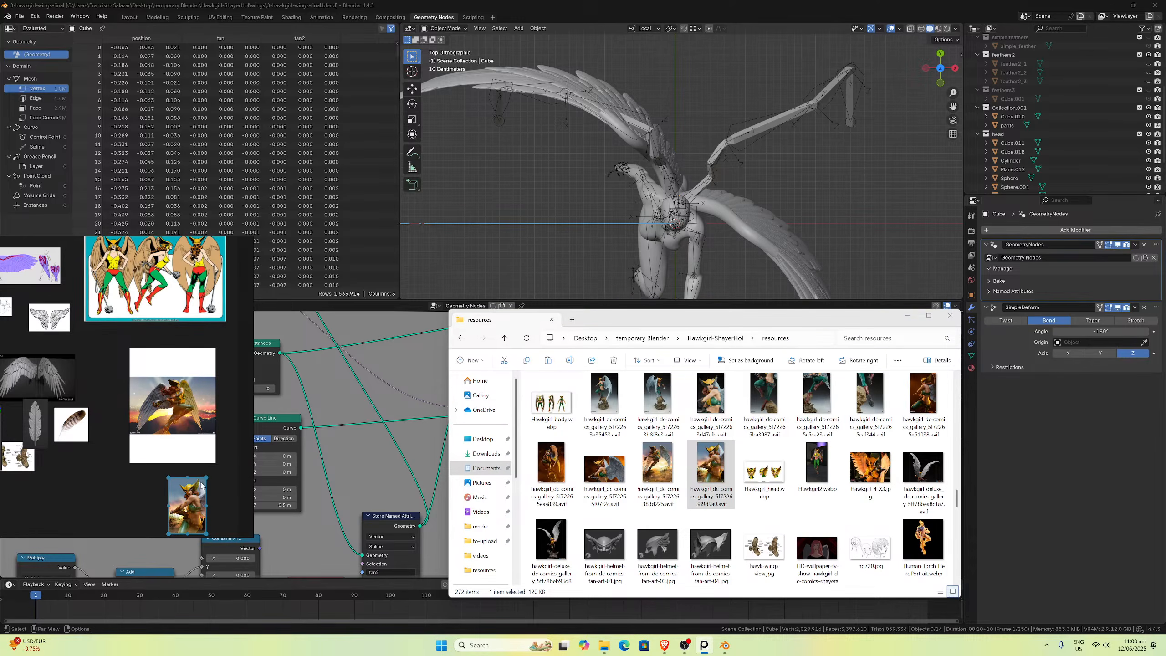
key(Delete)
drag(606, 477, 165, 486)
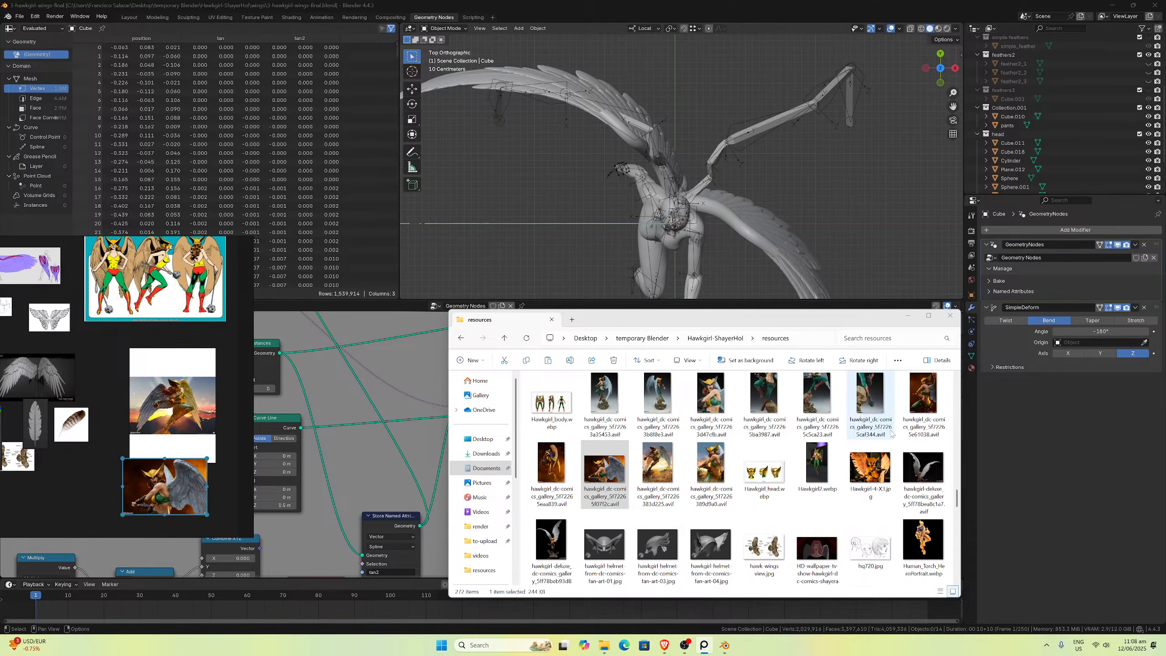
Step: Compare the side and rear full-figure statue photos on the grey backdrop in the resources folder and close the image viewer
scroll(891, 434, up, 1)
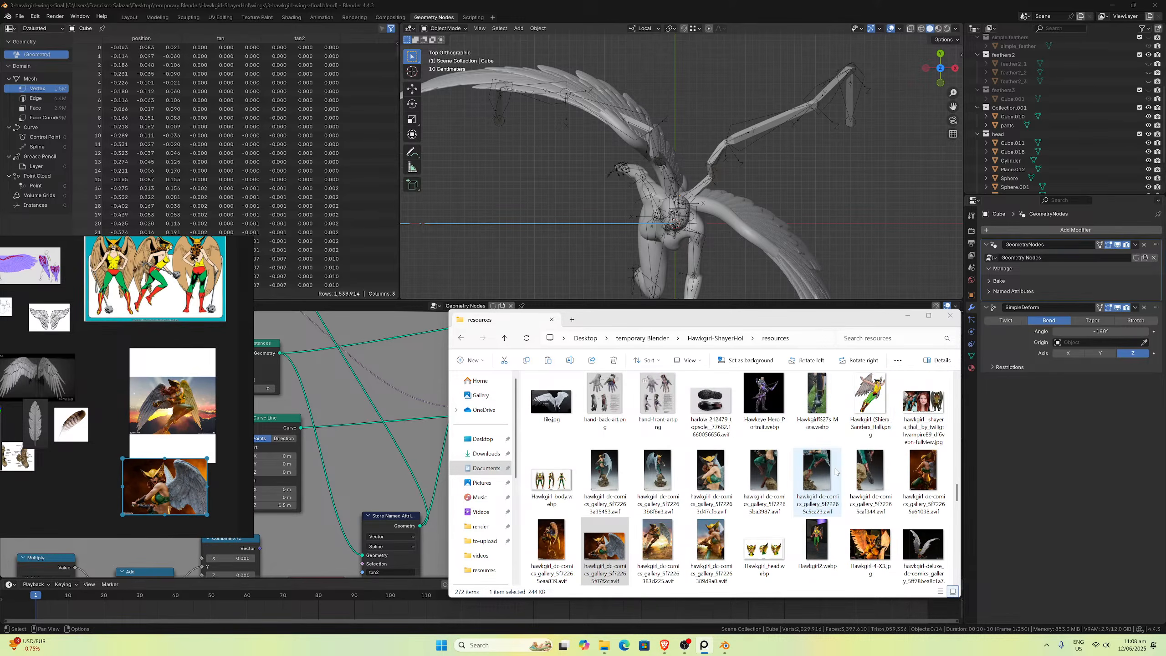
double_click(605, 469)
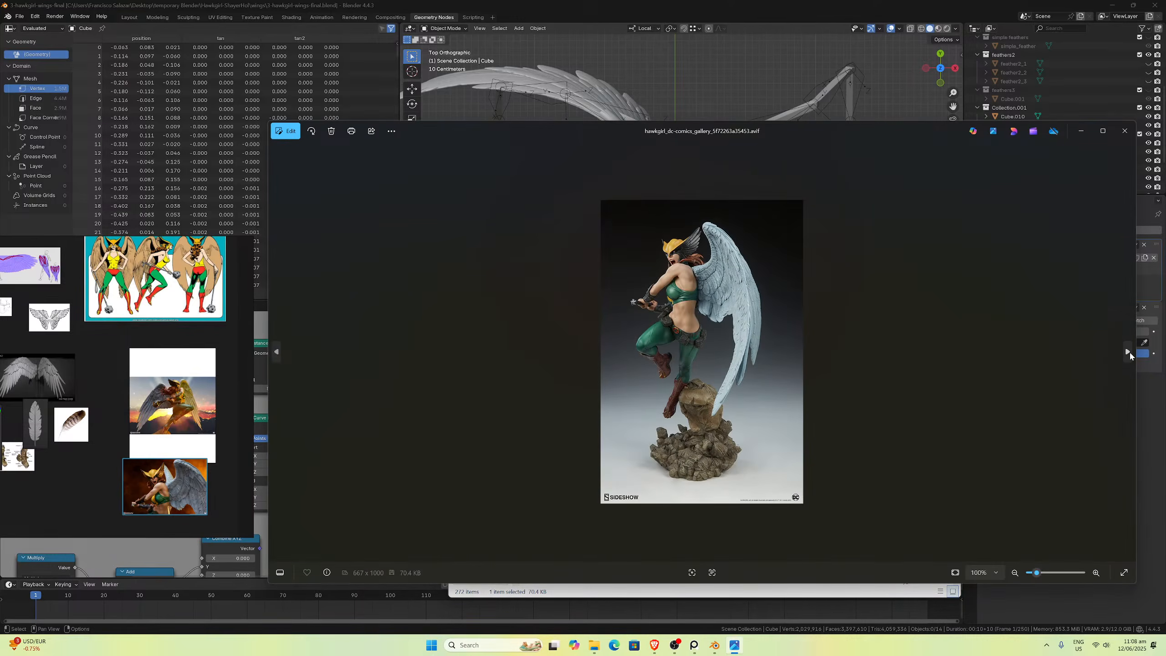
click(1128, 352)
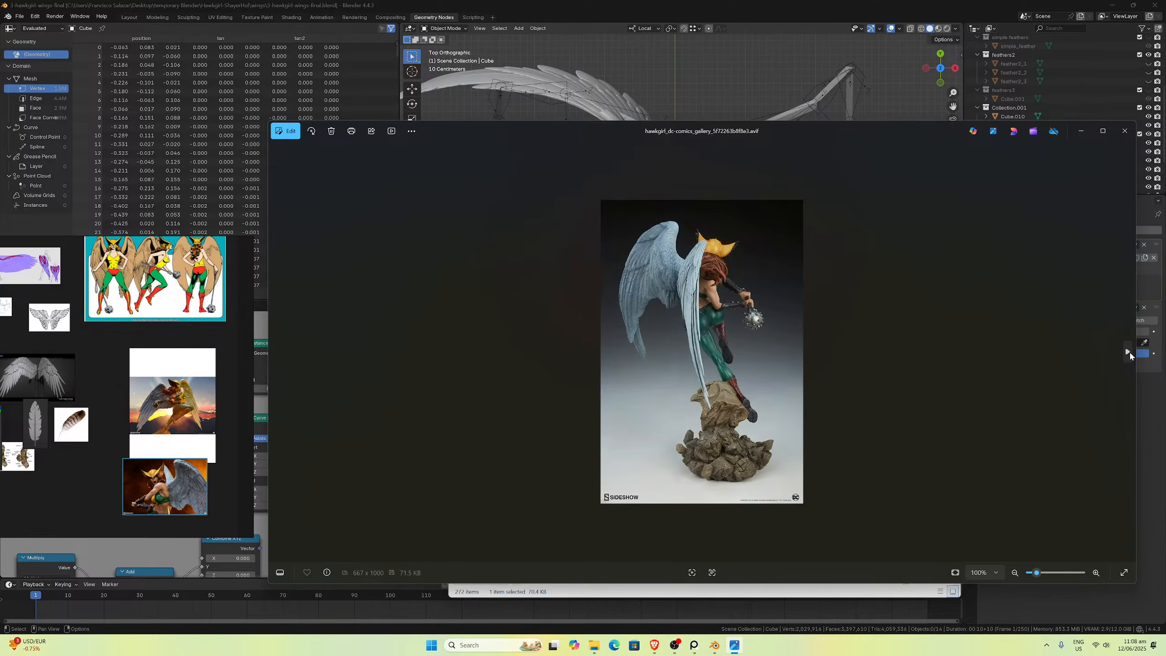
click(1128, 352)
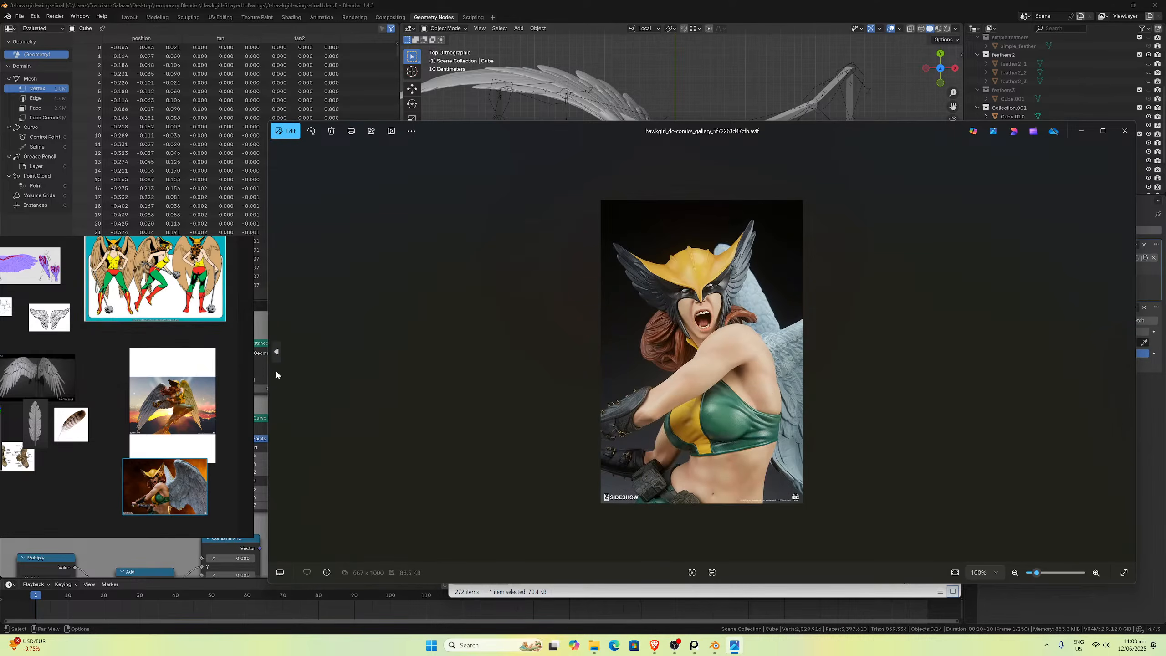
click(276, 348)
click(276, 348)
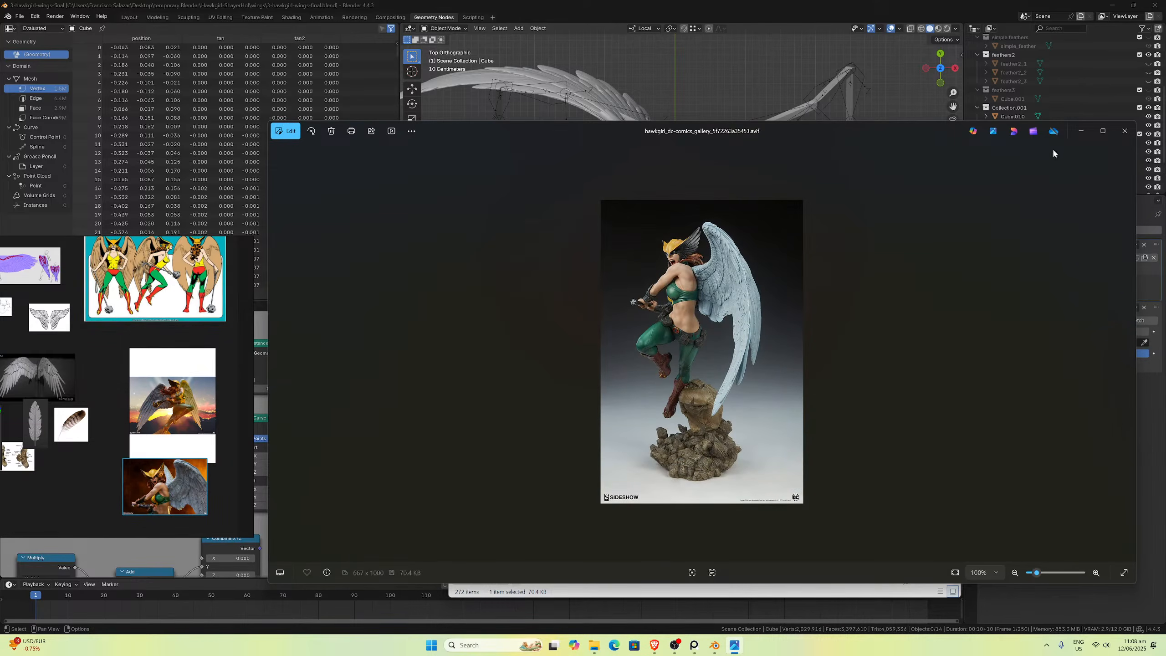
click(1124, 131)
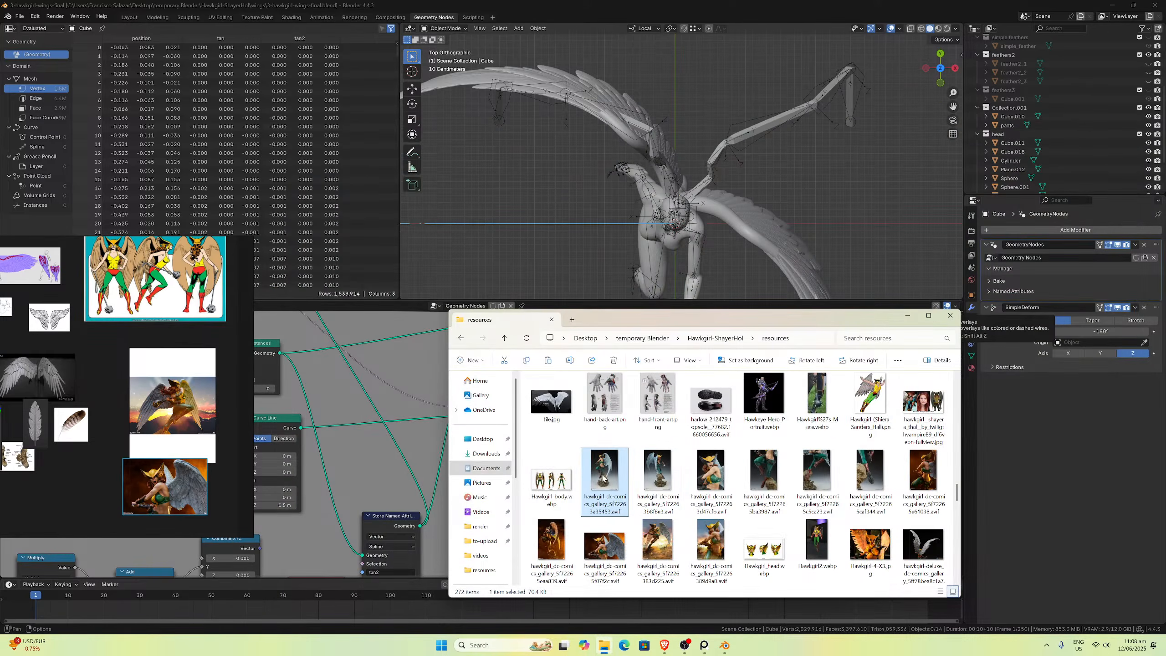
Step: Add the side and rear full-figure statue photos to the reference board and arrange them beside the sunset and orange-backdrop images
drag(605, 477, 233, 458)
drag(646, 478, 229, 516)
scroll(203, 481, down, 3)
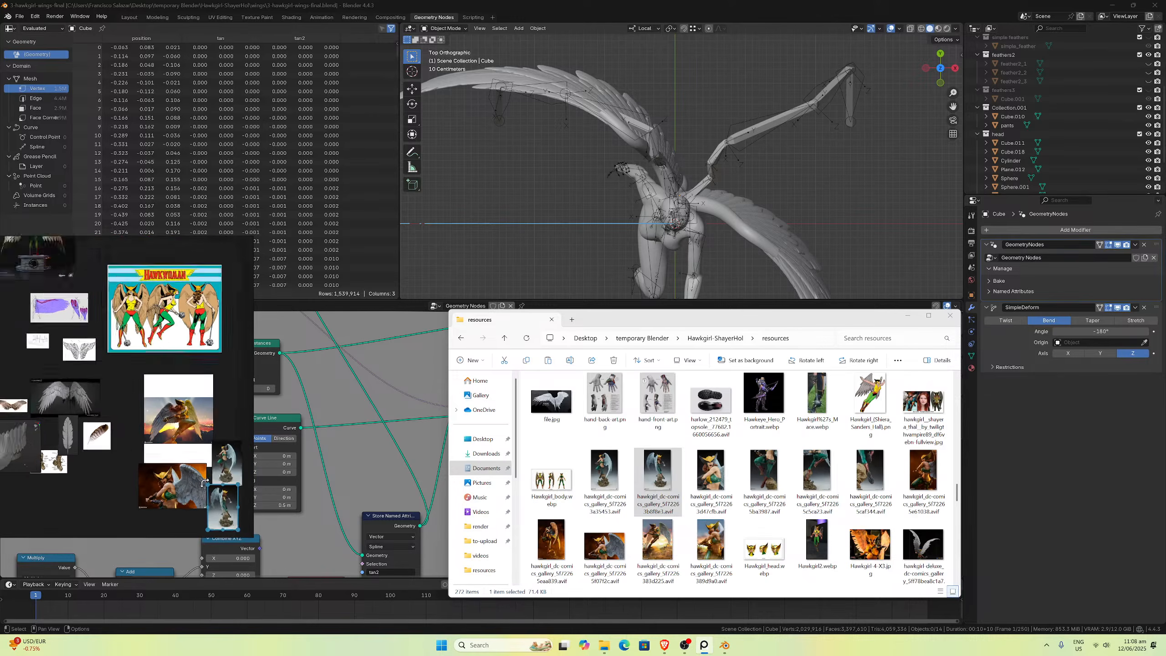
drag(222, 471, 231, 432)
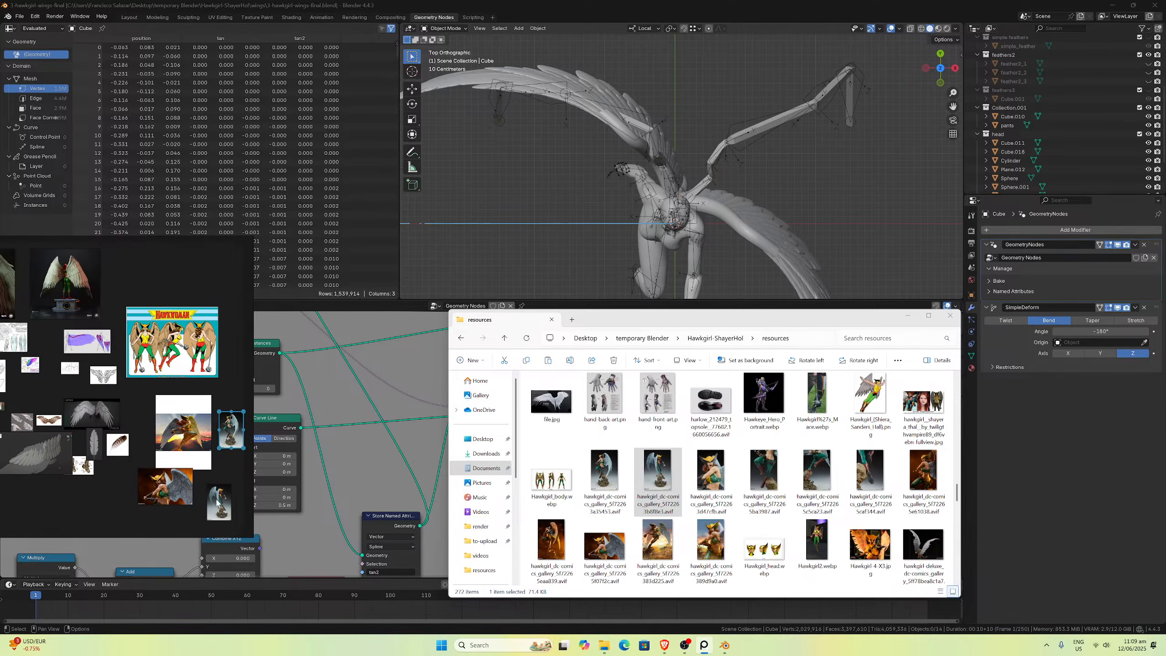
drag(217, 501, 186, 482)
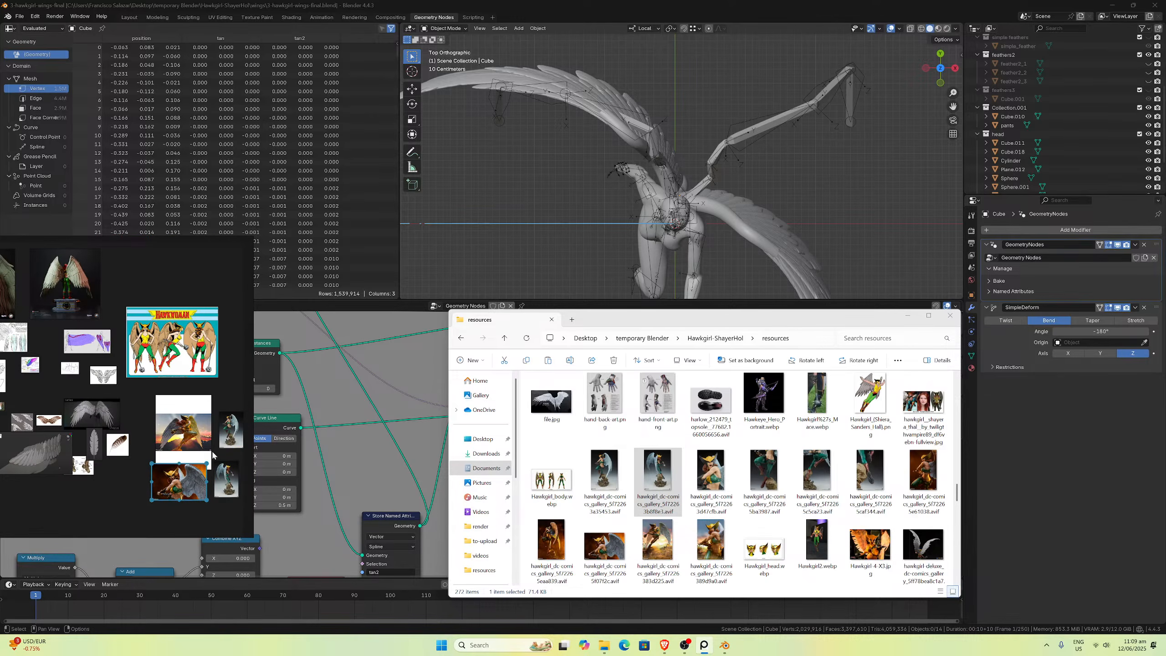
Step: Switch to Blender and set the Z rotation of the first Transform Geometry node after the Bending frame to -70°
click(575, 224)
scroll(575, 224, up, 3)
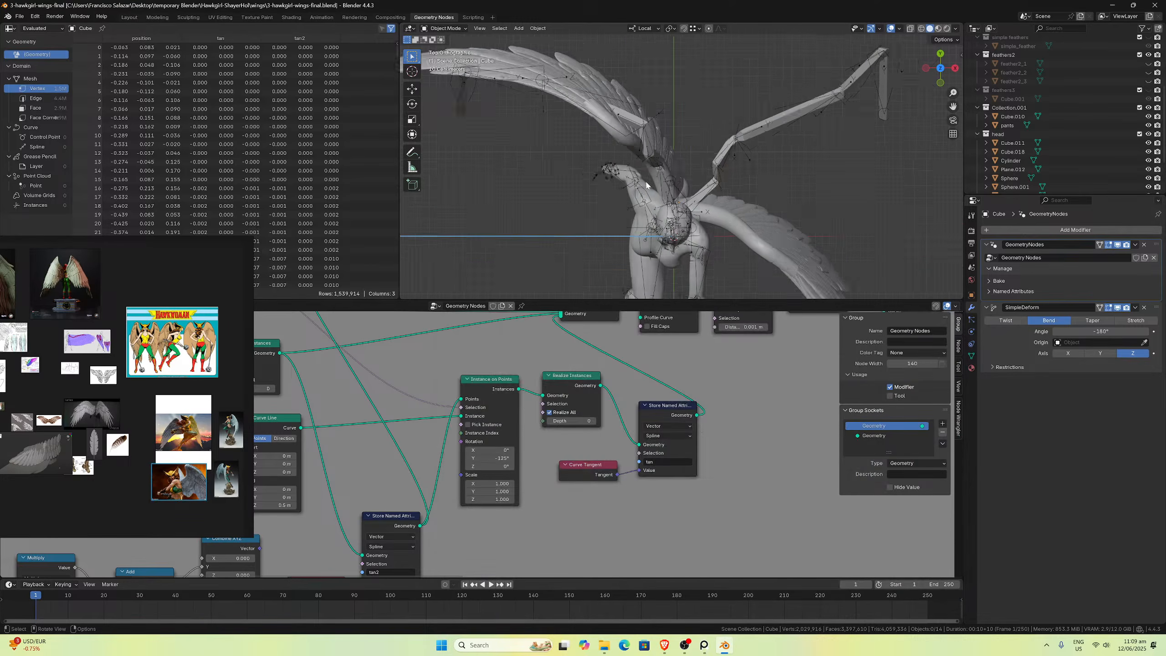
ctrl+scroll(706, 390, down, 15)
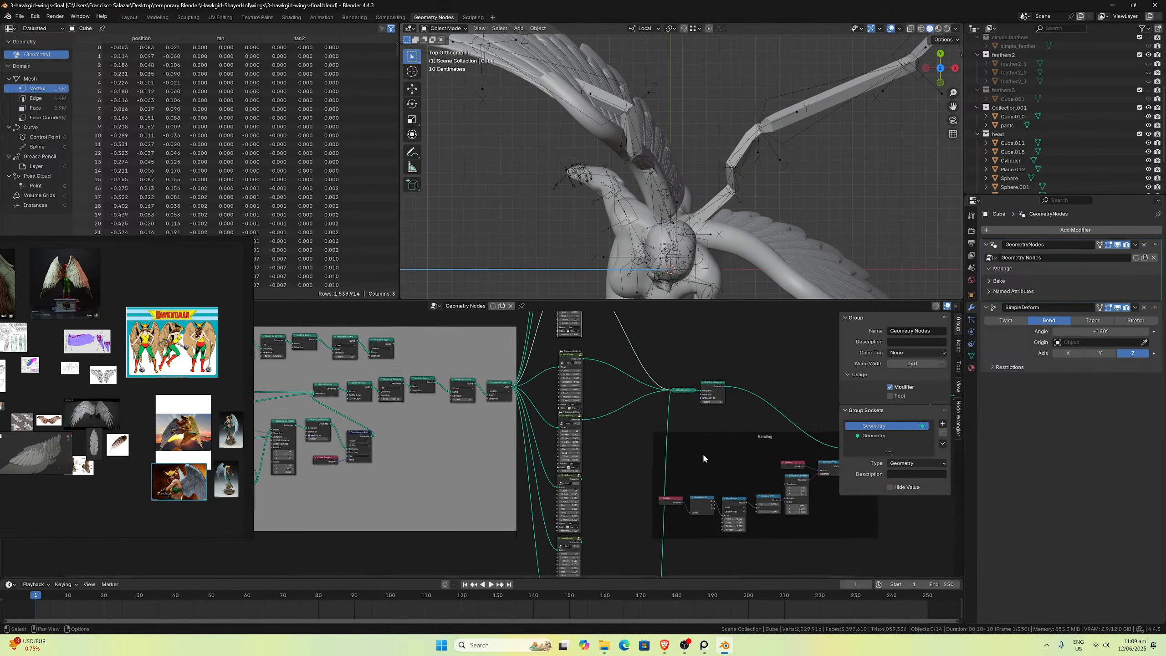
middle_drag(670, 406, 482, 471)
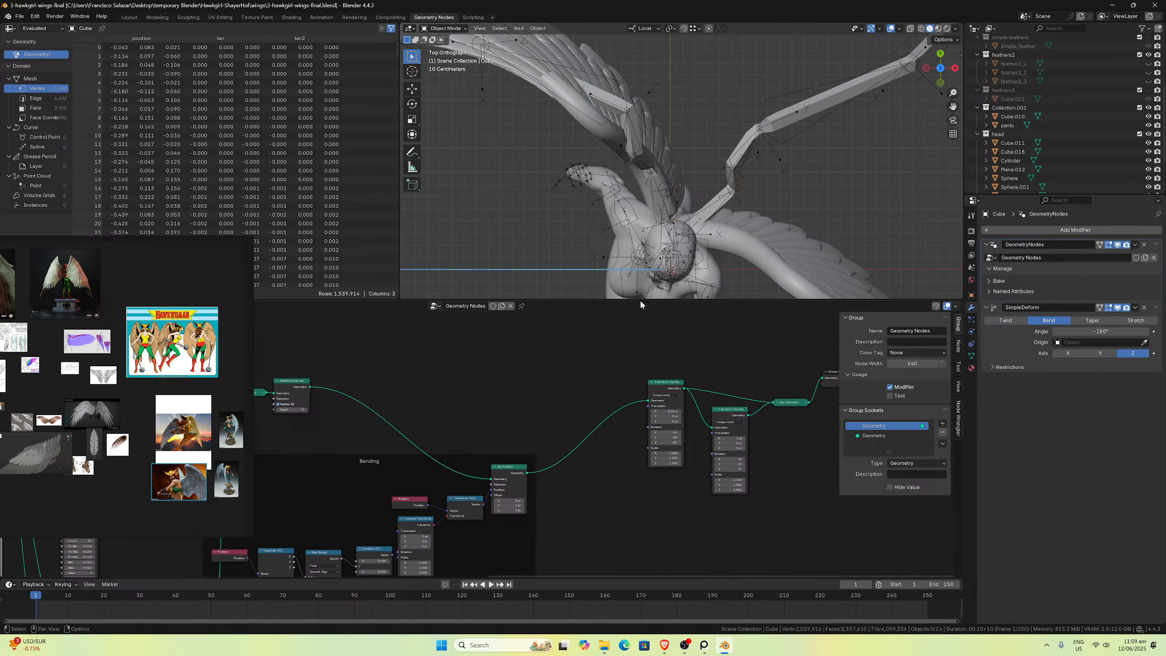
scroll(734, 236, down, 6)
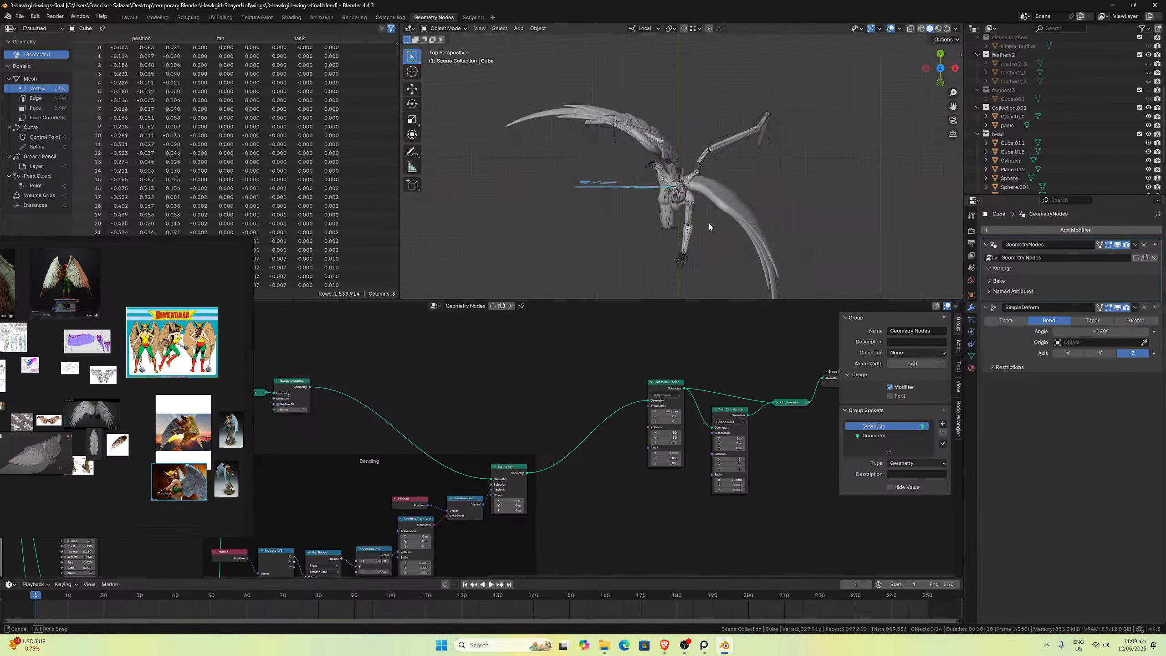
middle_drag(707, 220, 656, 170)
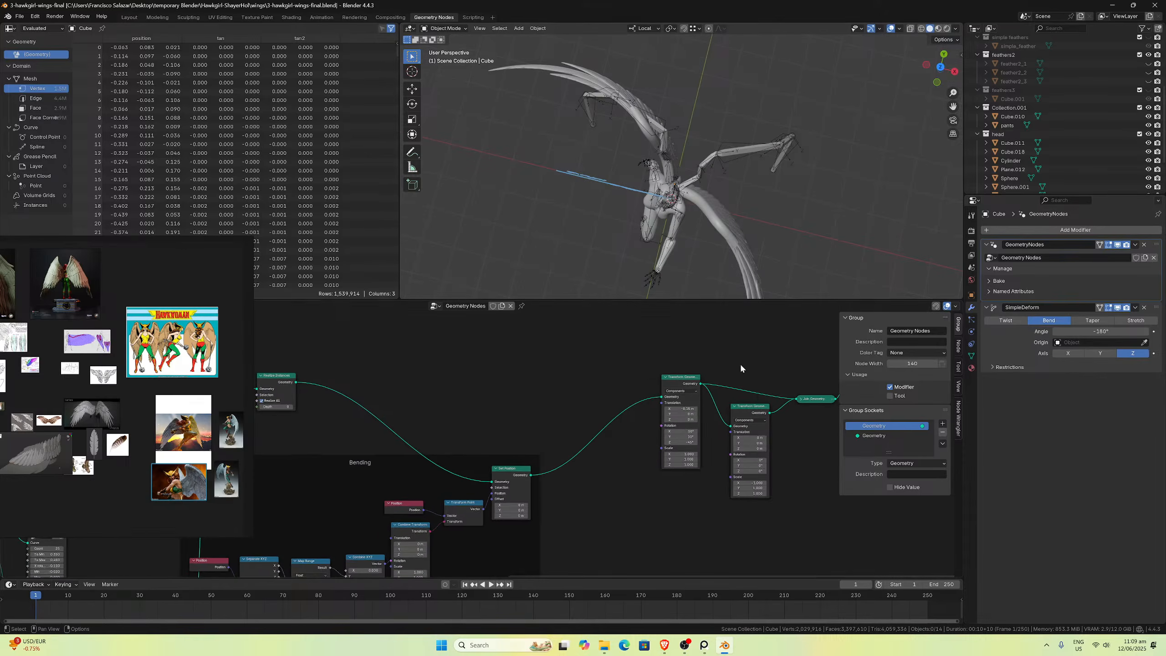
scroll(725, 441, up, 3)
click(626, 433)
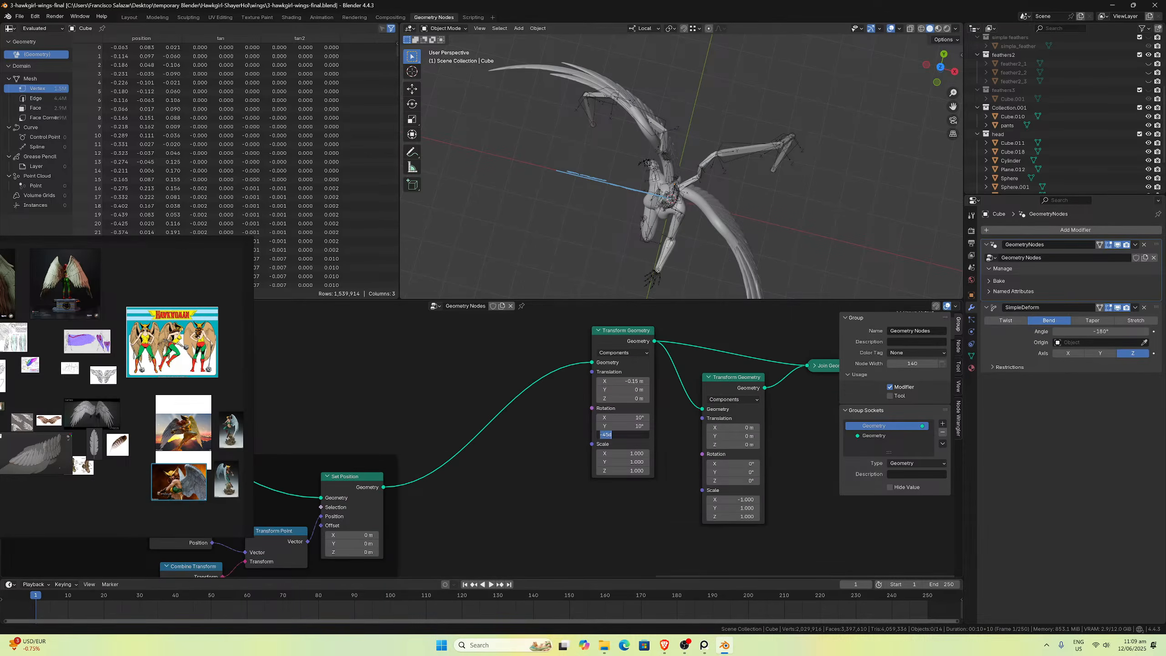
click(609, 435)
text(70)
key(Return)
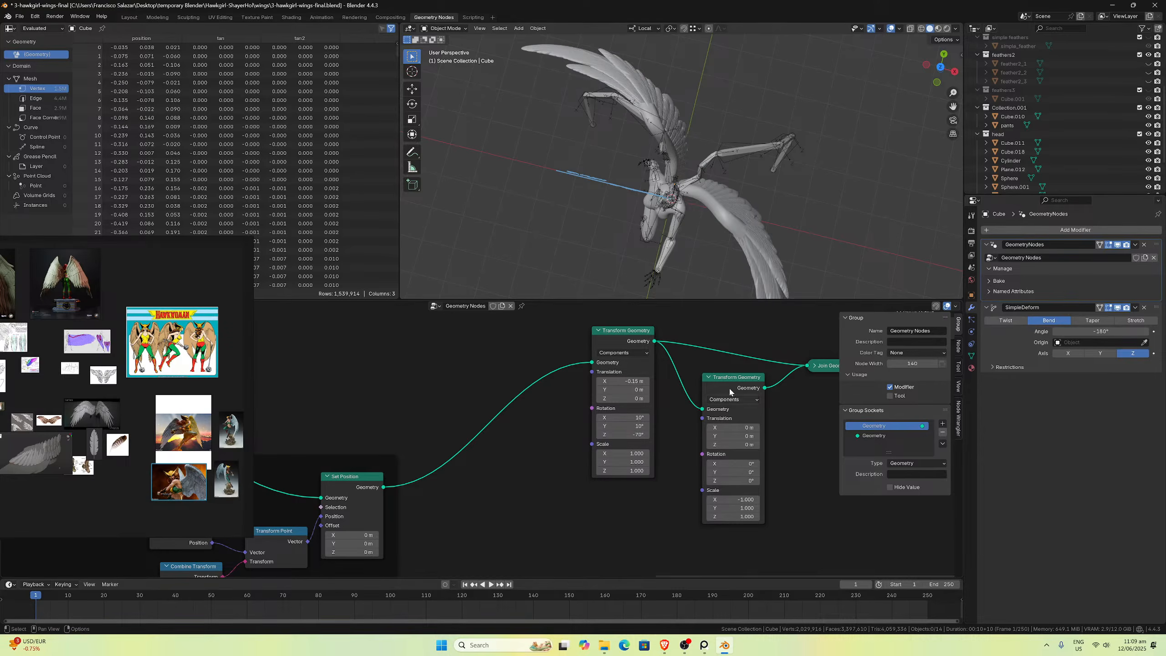
Step: Check the wings from the front and top, and try a Z rotation of -90° on the first Transform Geometry node
middle_drag(670, 152, 693, 40)
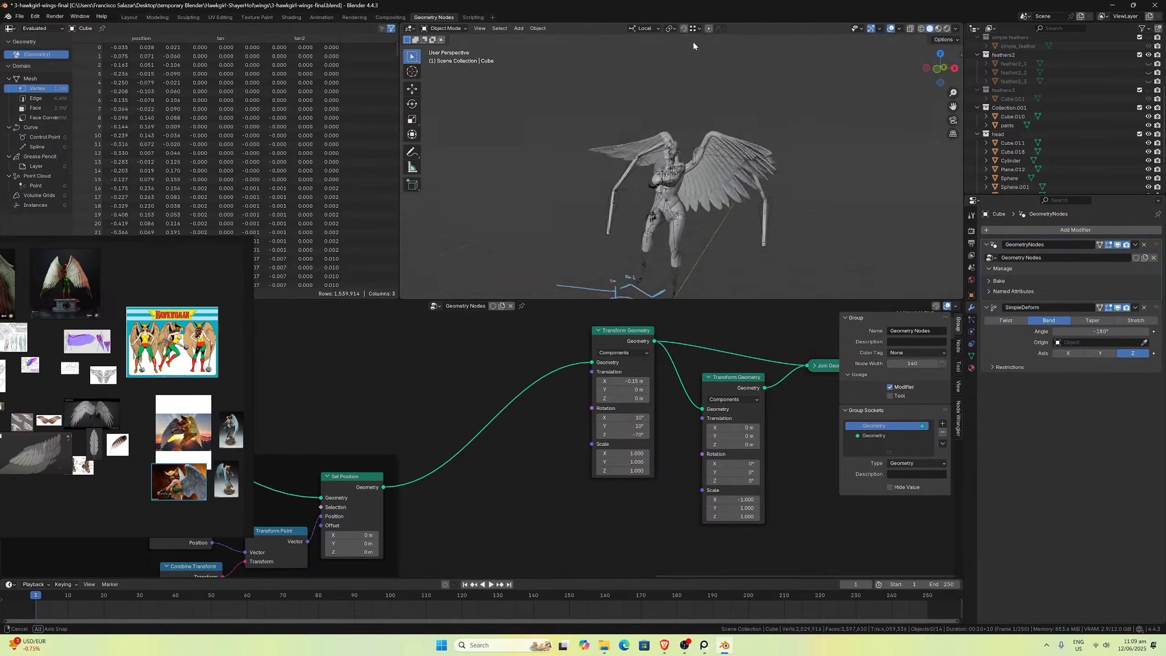
scroll(687, 142, up, 5)
middle_drag(687, 143, 713, 211)
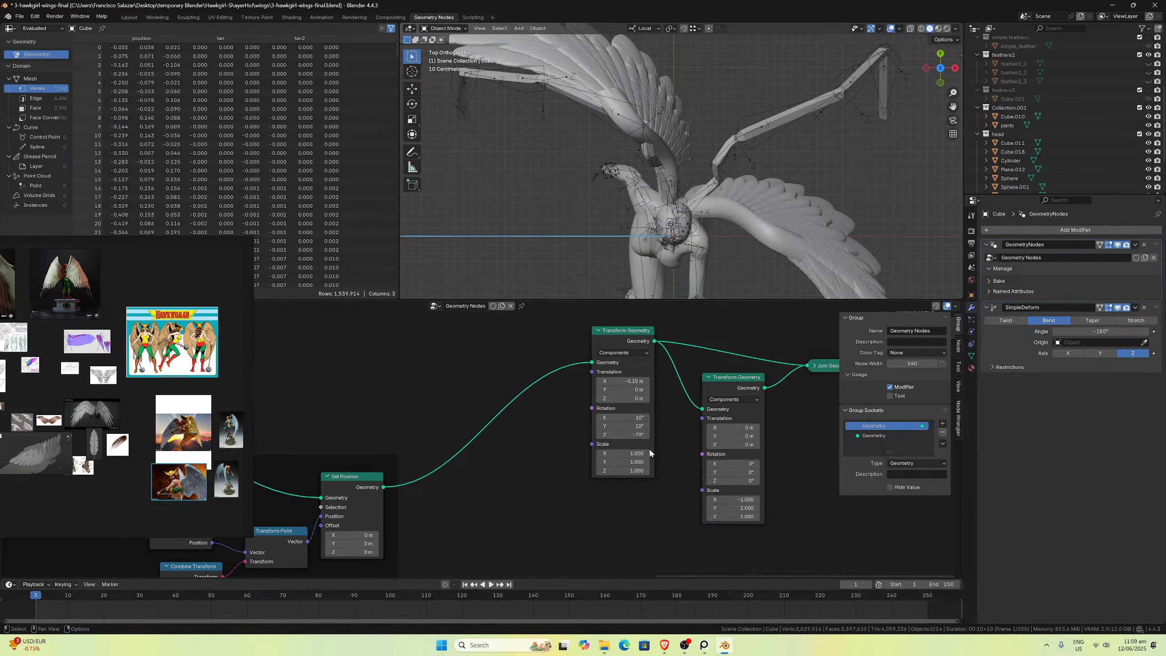
double_click(623, 435)
text(-90)
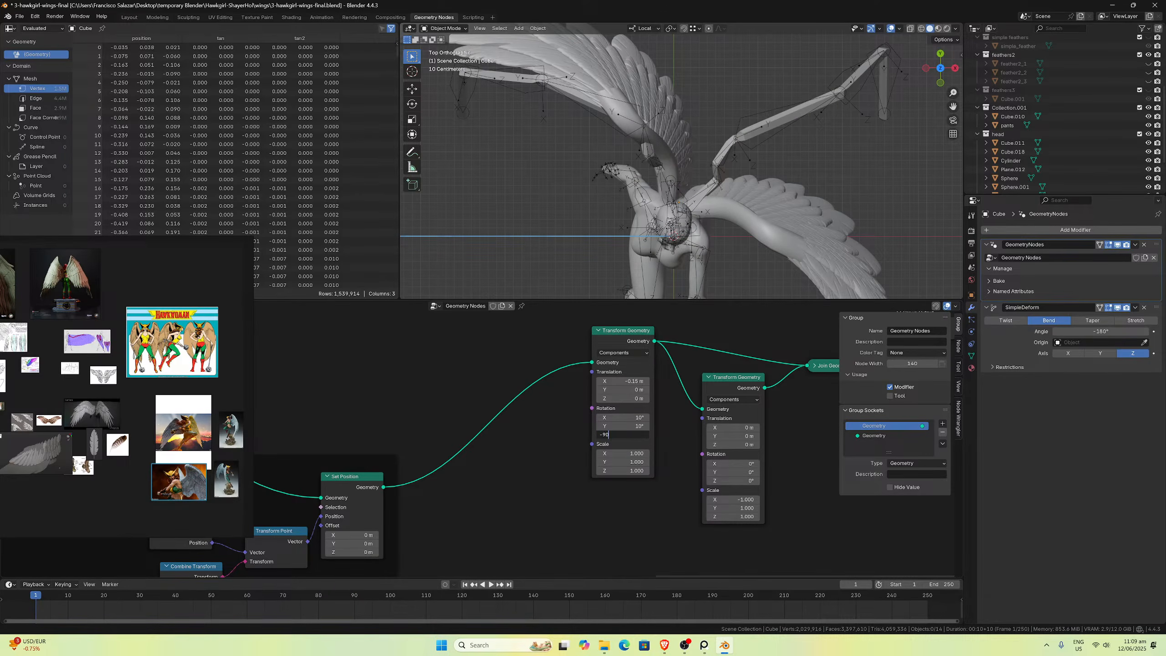
key(Return)
Step: Try an X rotation of 0° on the first Transform Geometry node, and undo both the X and Z rotation changes
middle_drag(717, 193, 601, 174)
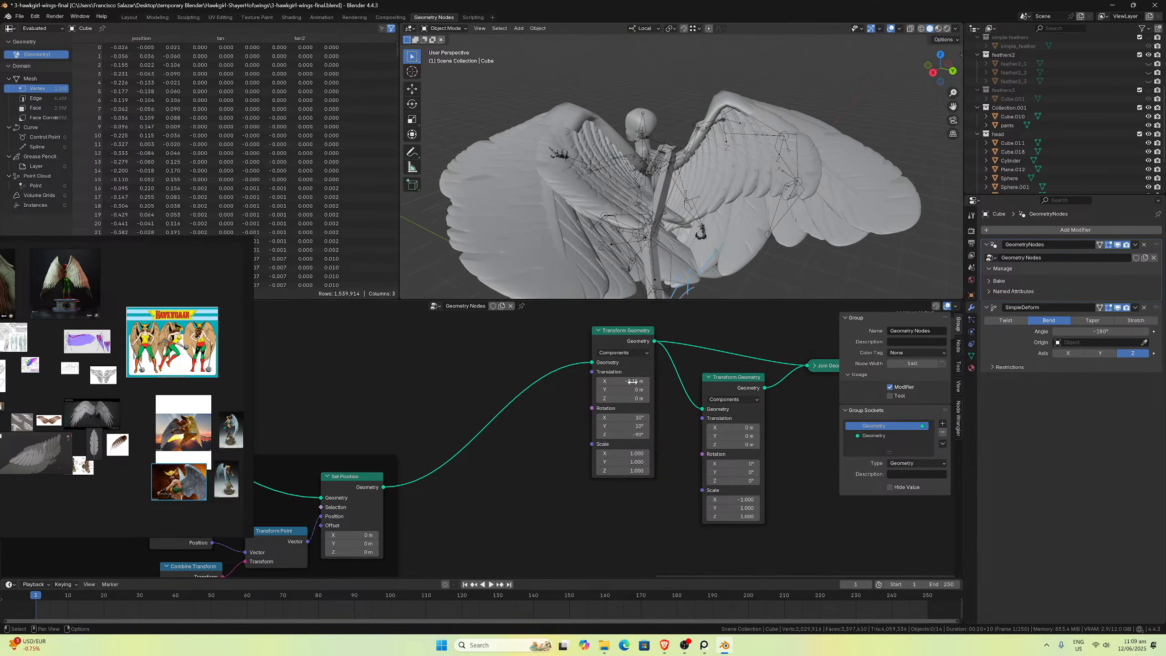
click(632, 419)
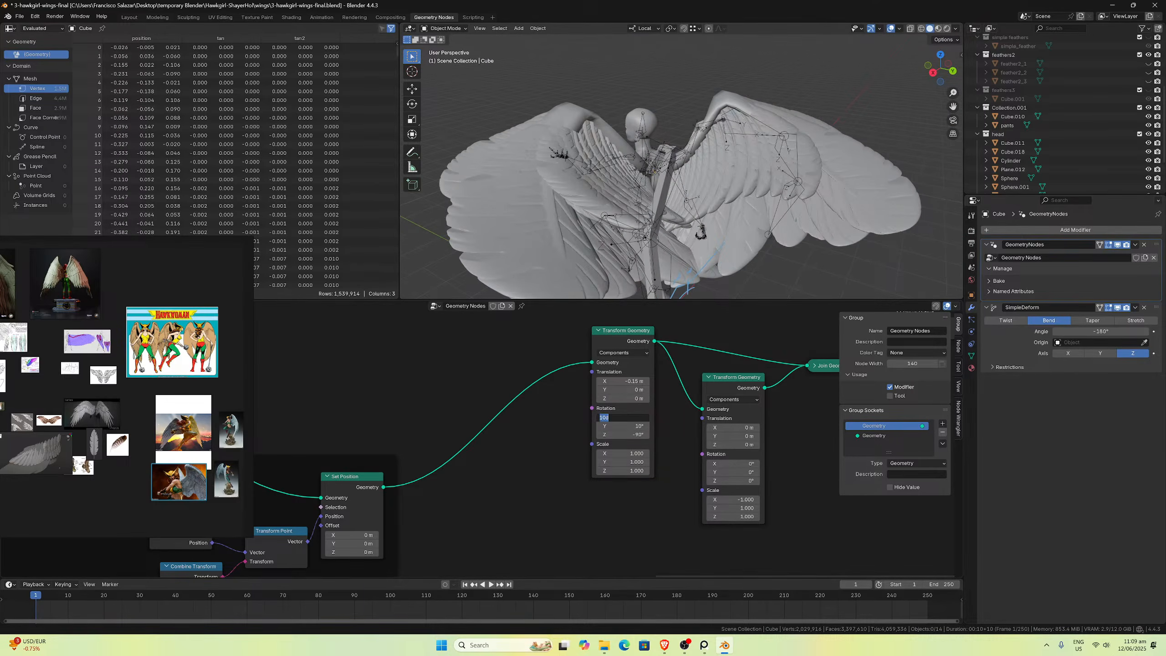
text(0)
key(Return)
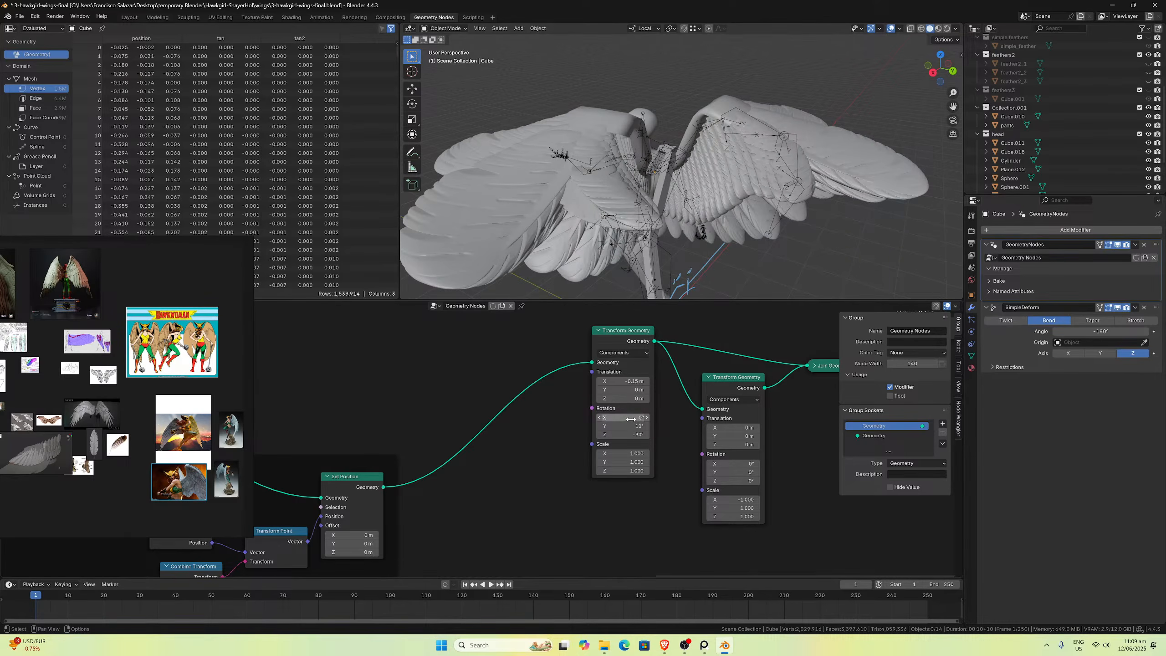
key(ctrl+z)
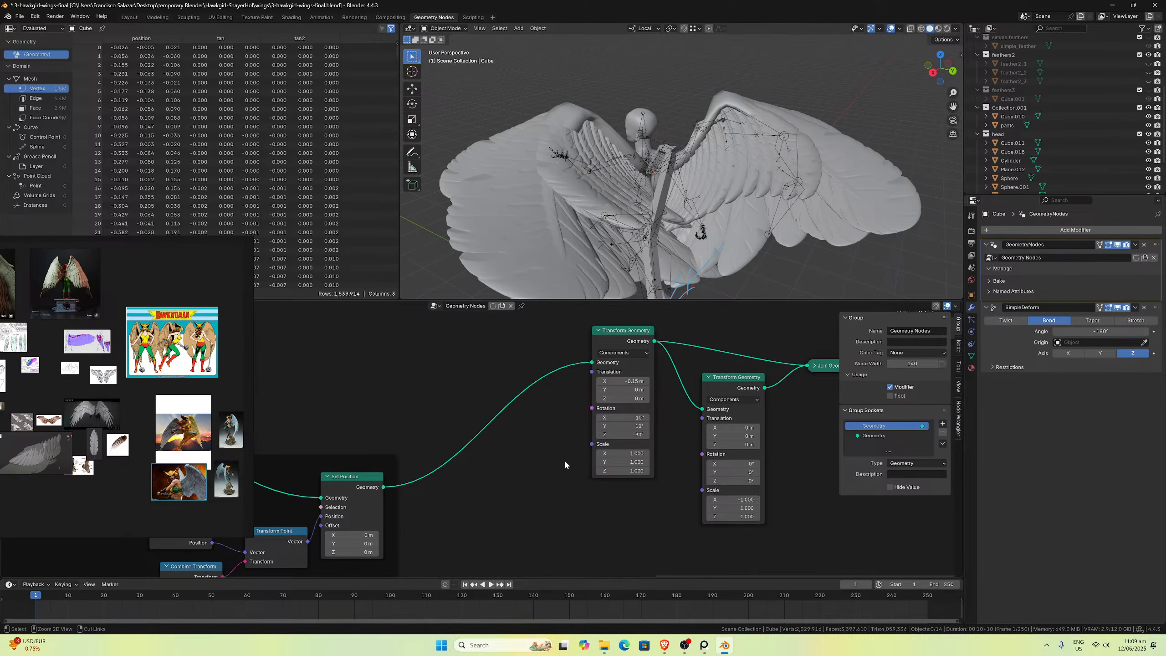
key(ctrl+z)
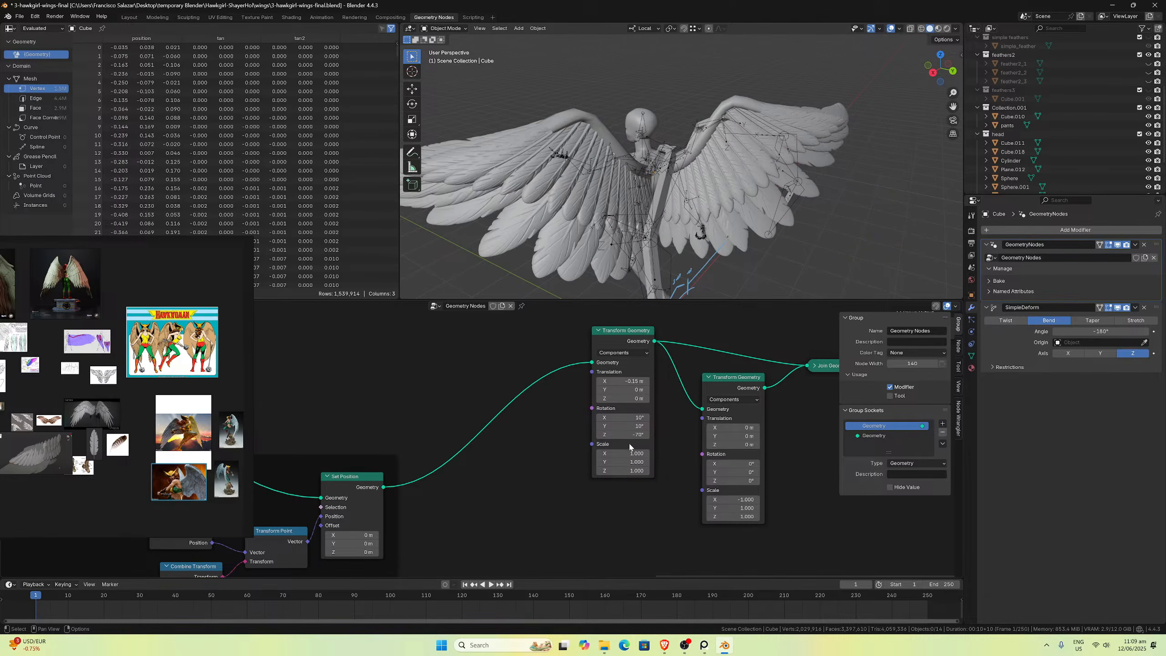
Step: Inspect the wing roots close behind the head and set the first Transform Geometry node's X rotation to 0°
middle_drag(693, 241, 717, 230)
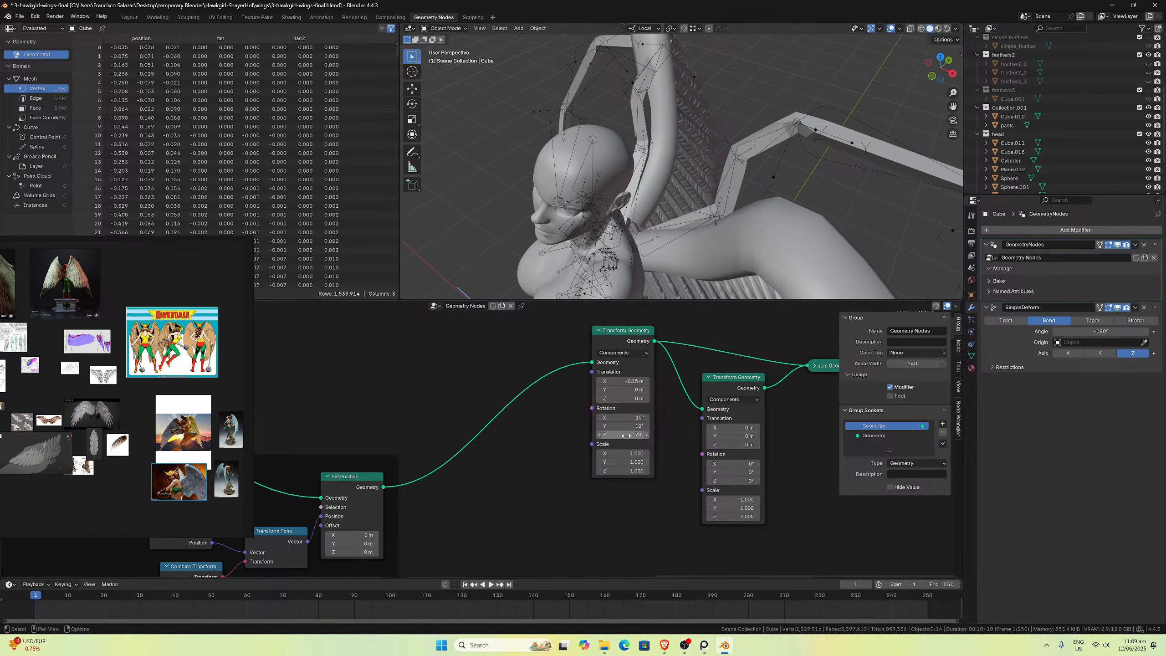
click(624, 417)
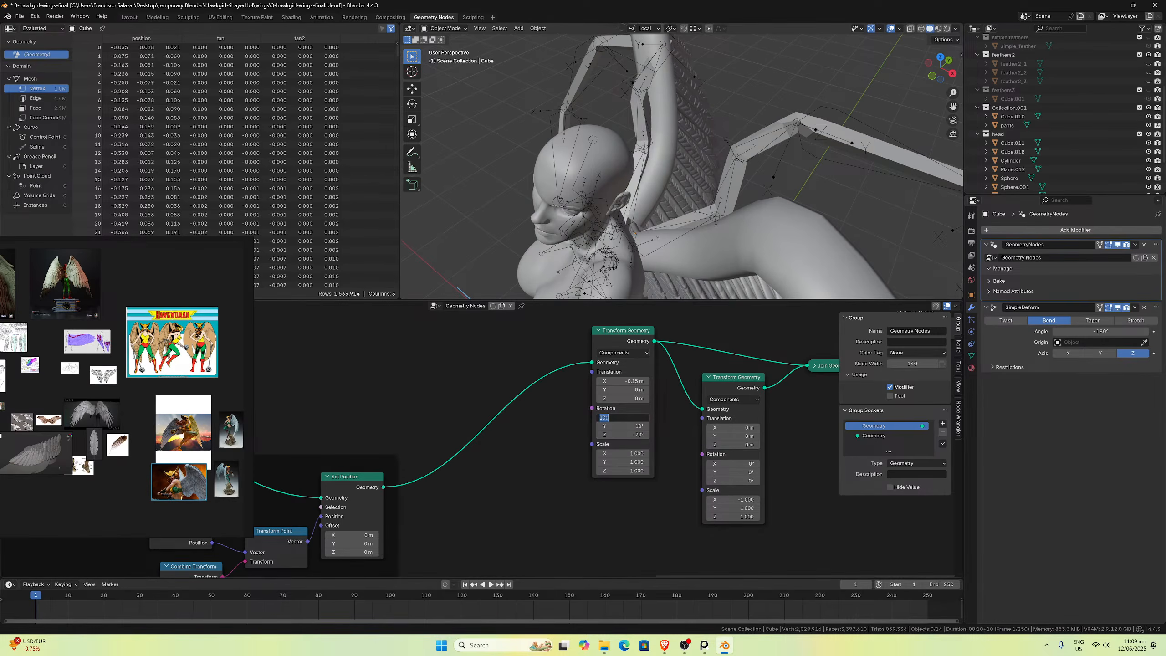
text(0)
key(Return)
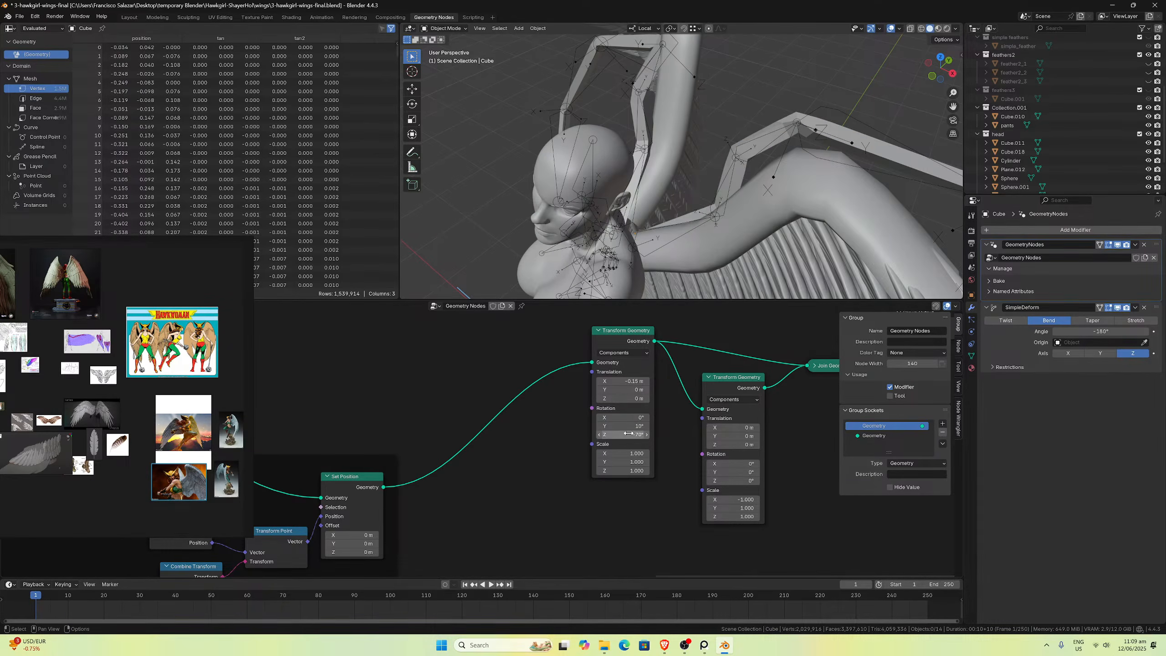
Step: Reset the Z and Y rotations of the first Transform Geometry node after the Bending frame to 0°
click(629, 434)
text(0)
key(Return)
click(627, 425)
text(0)
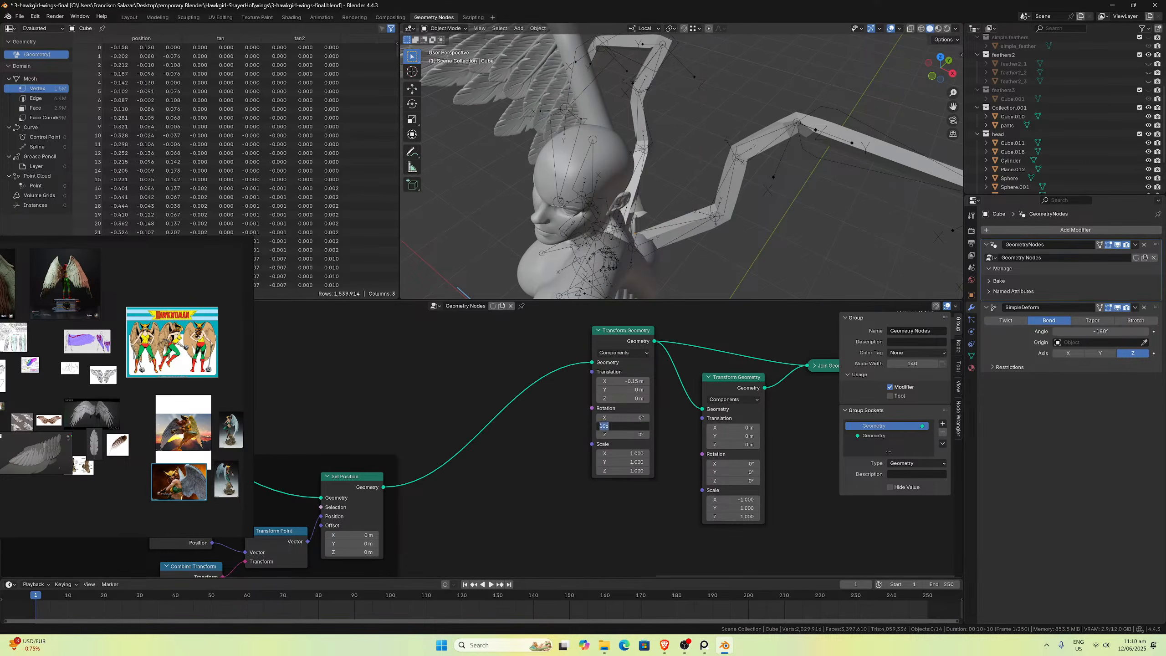
key(Return)
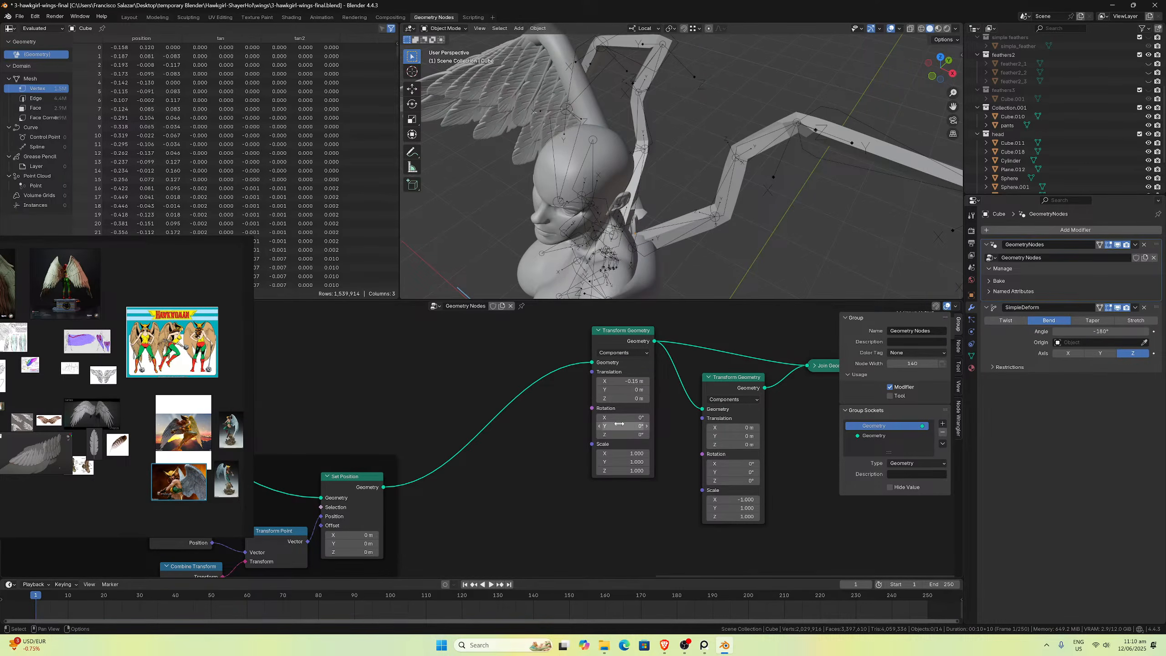
Step: Try a Z rotation of -90° on the Transform Geometry node fed by the first Curve Line in the wing-curve section
scroll(698, 210, down, 8)
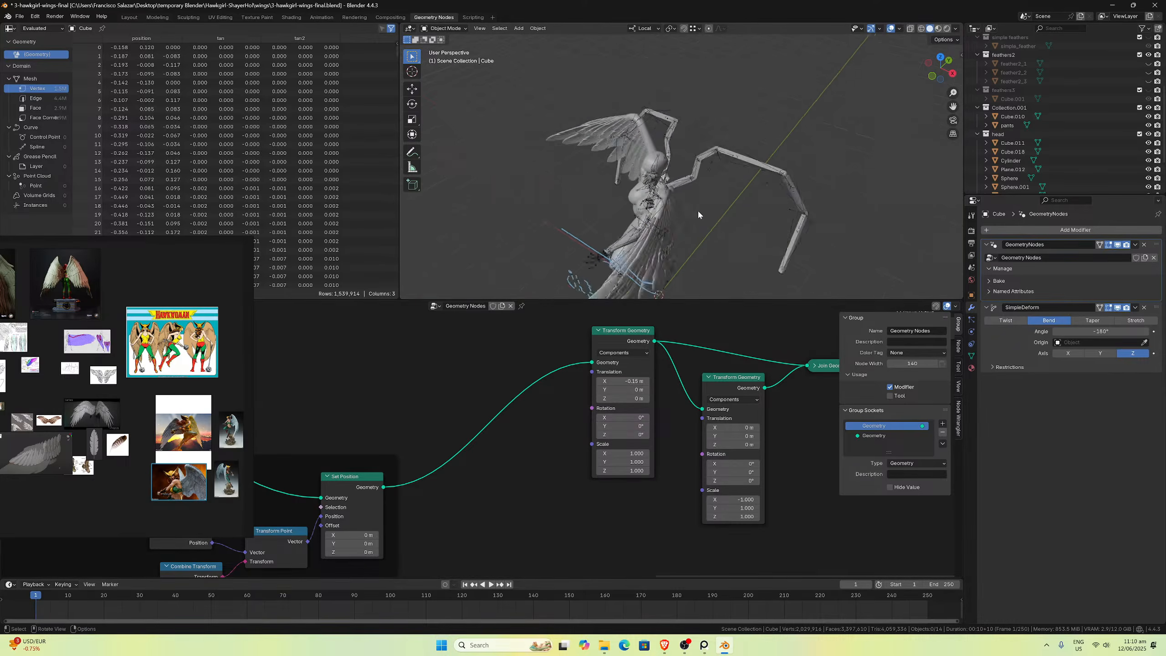
middle_drag(698, 210, 662, 207)
middle_drag(571, 384, 623, 390)
scroll(564, 456, down, 5)
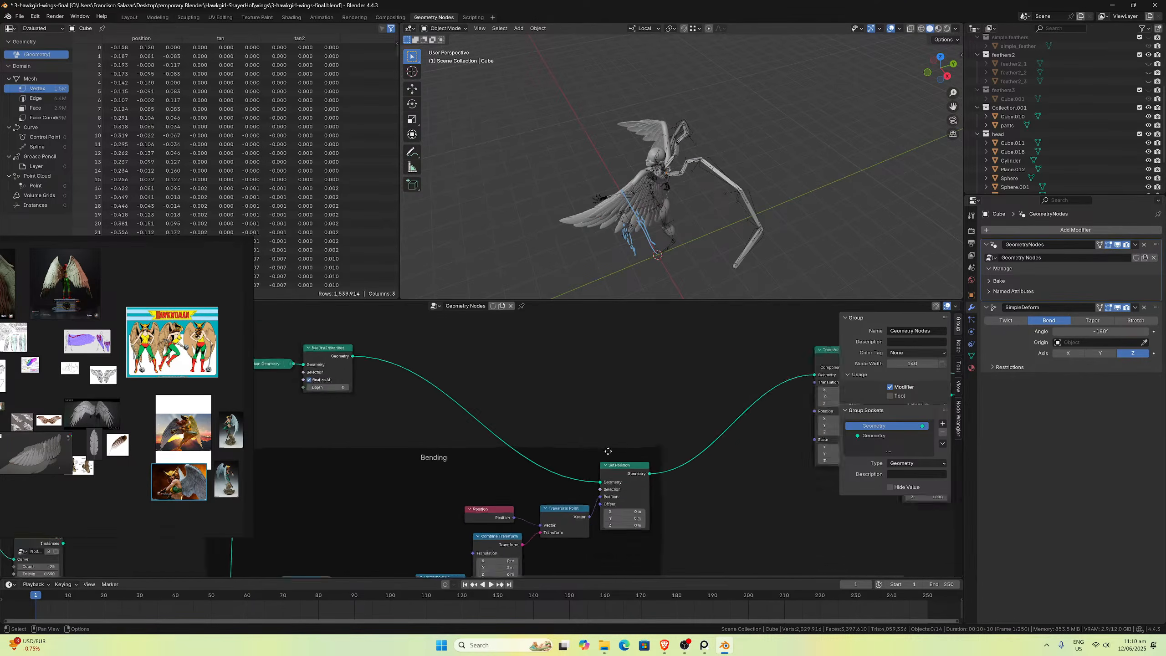
scroll(563, 456, up, 8)
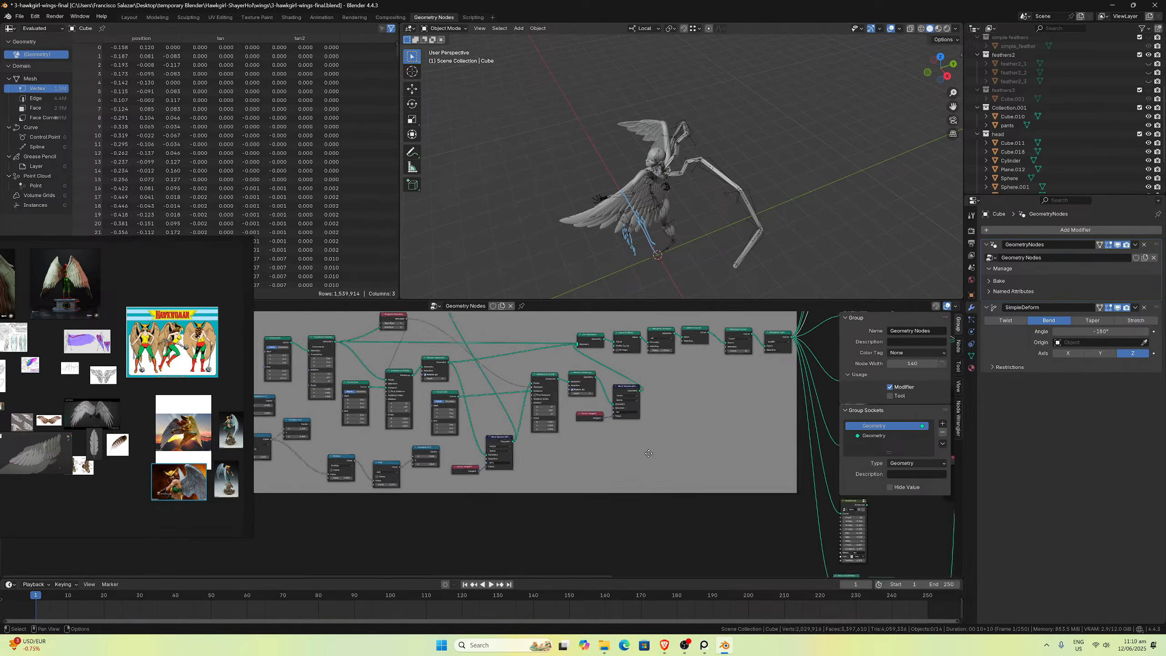
scroll(568, 444, up, 3)
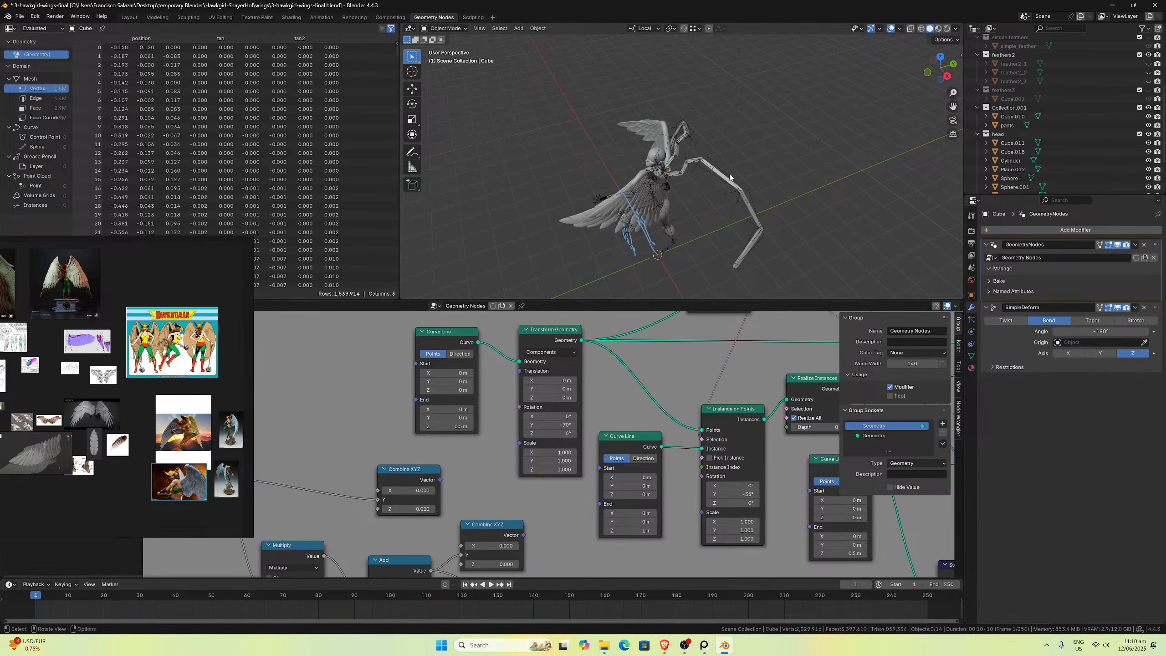
scroll(717, 174, up, 5)
scroll(483, 442, up, 1)
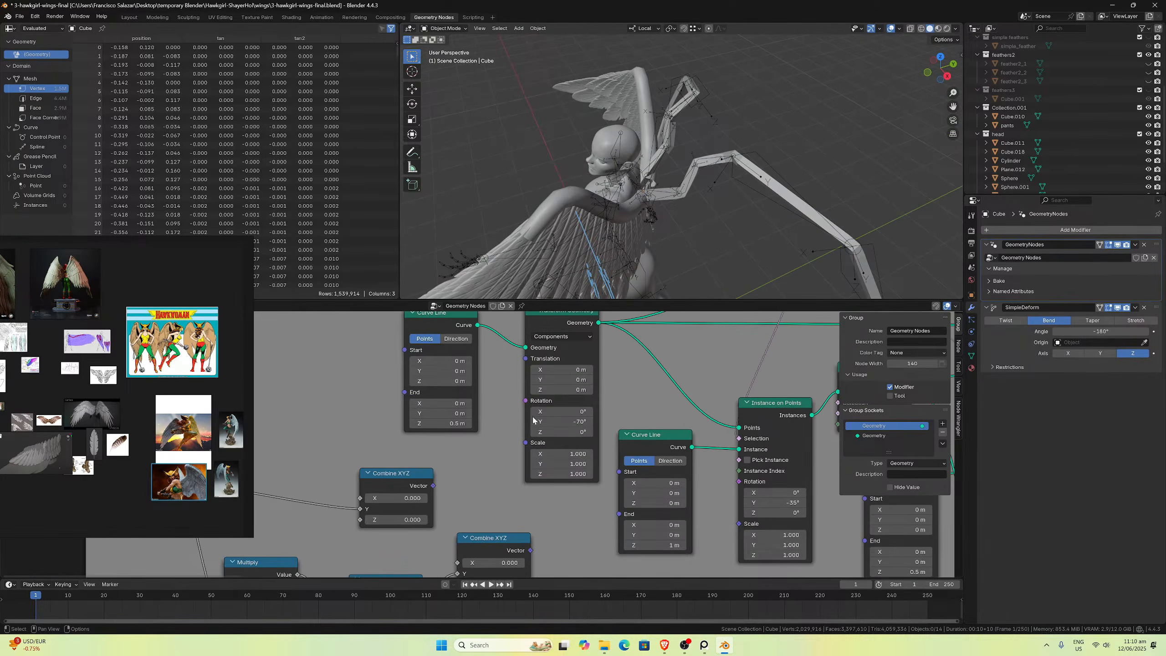
click(577, 432)
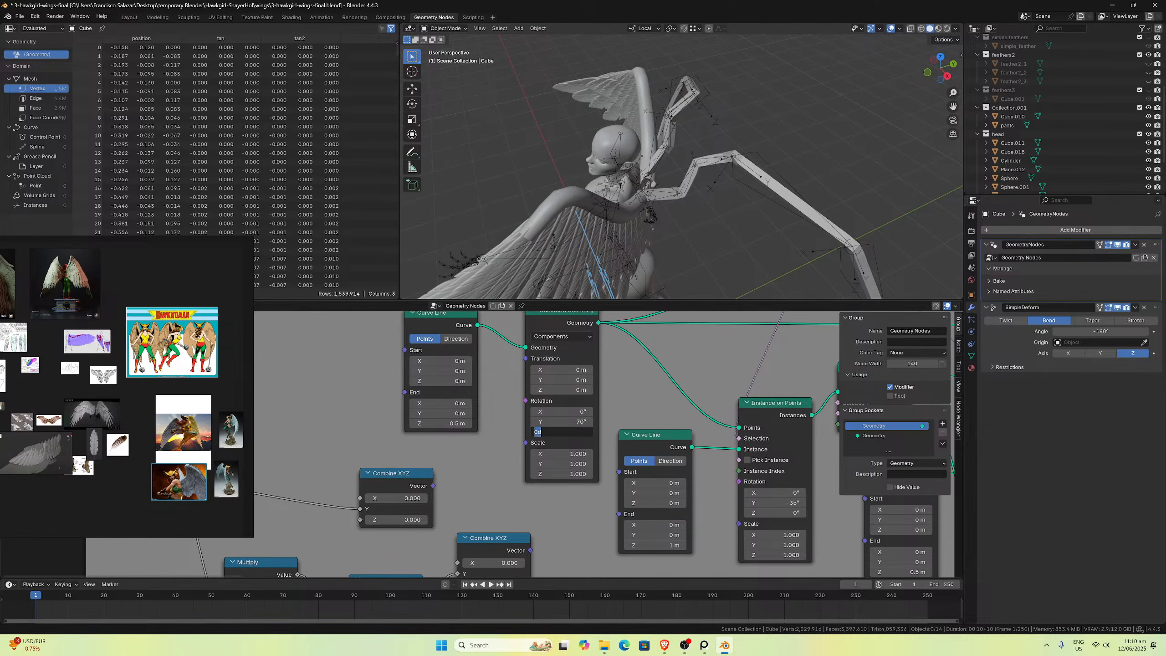
text(-90)
key(Return)
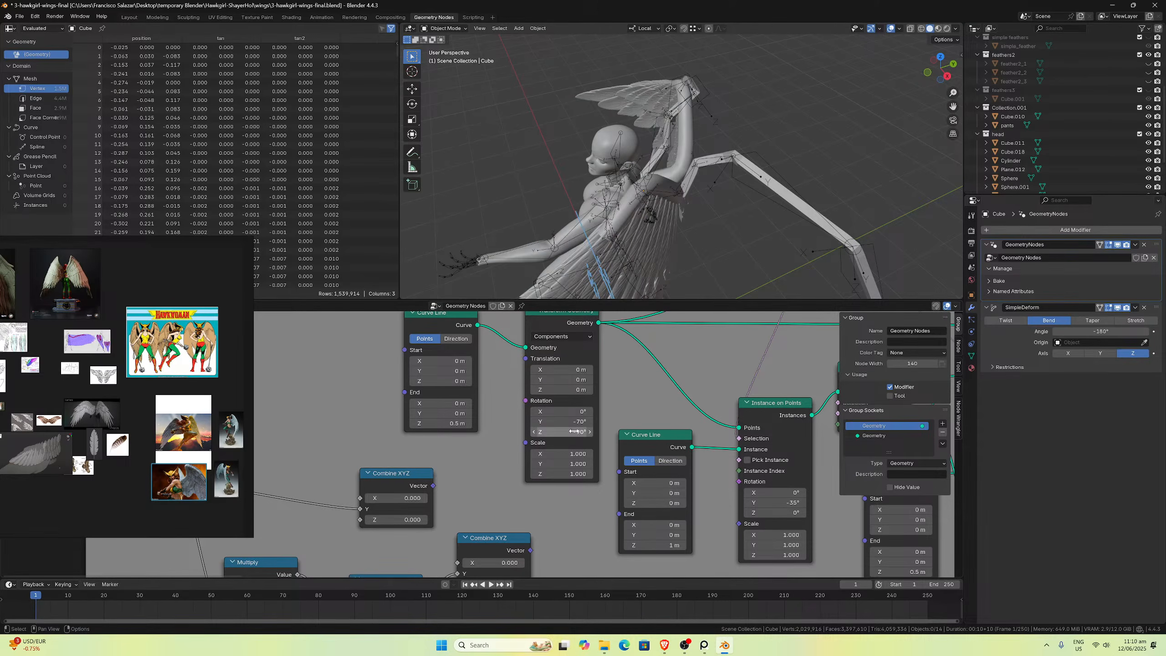
middle_drag(732, 124, 752, 206)
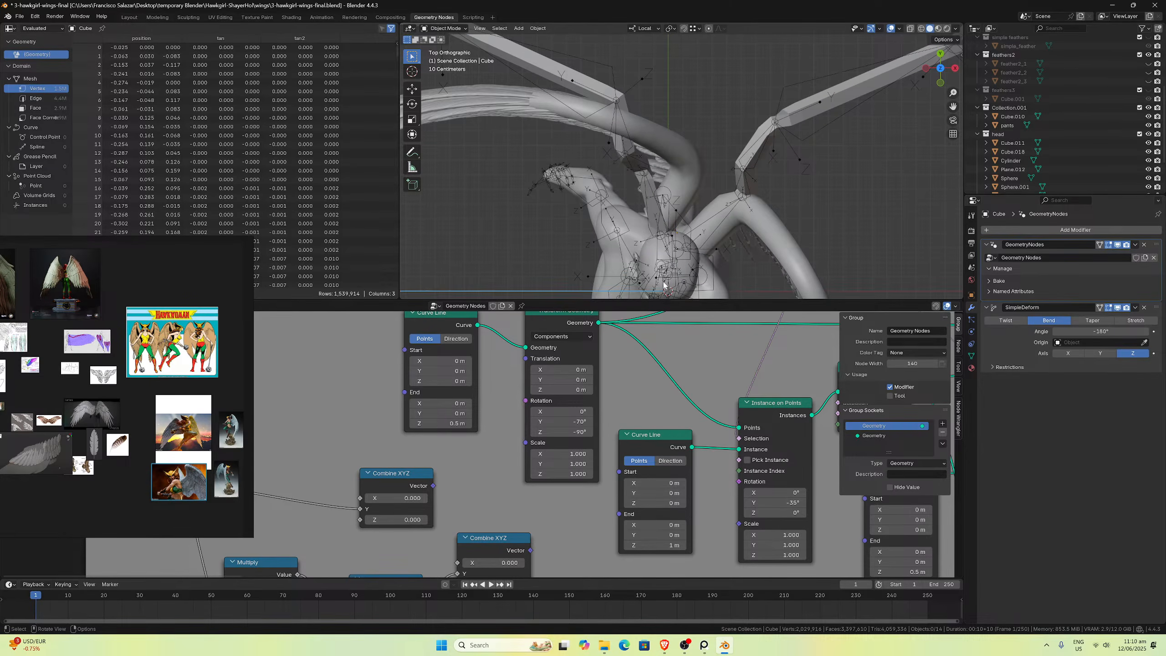
Step: Set the Z rotation of the Transform Geometry node after the first Curve Line to -70°
click(561, 432)
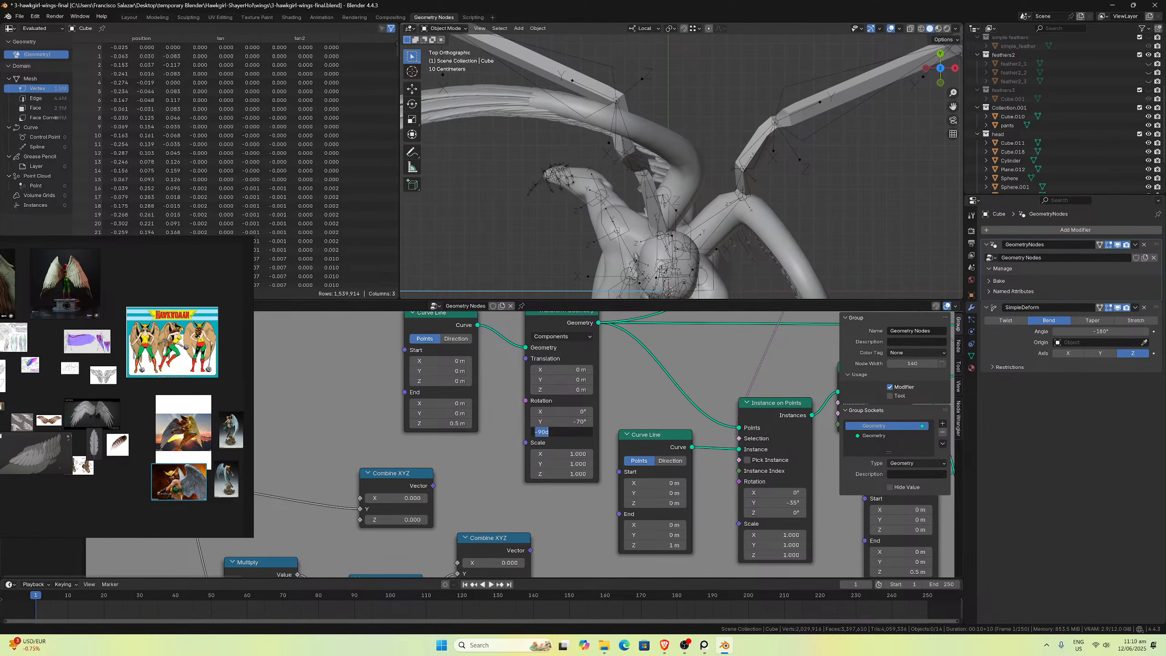
click(541, 432)
text(7)
key(Return)
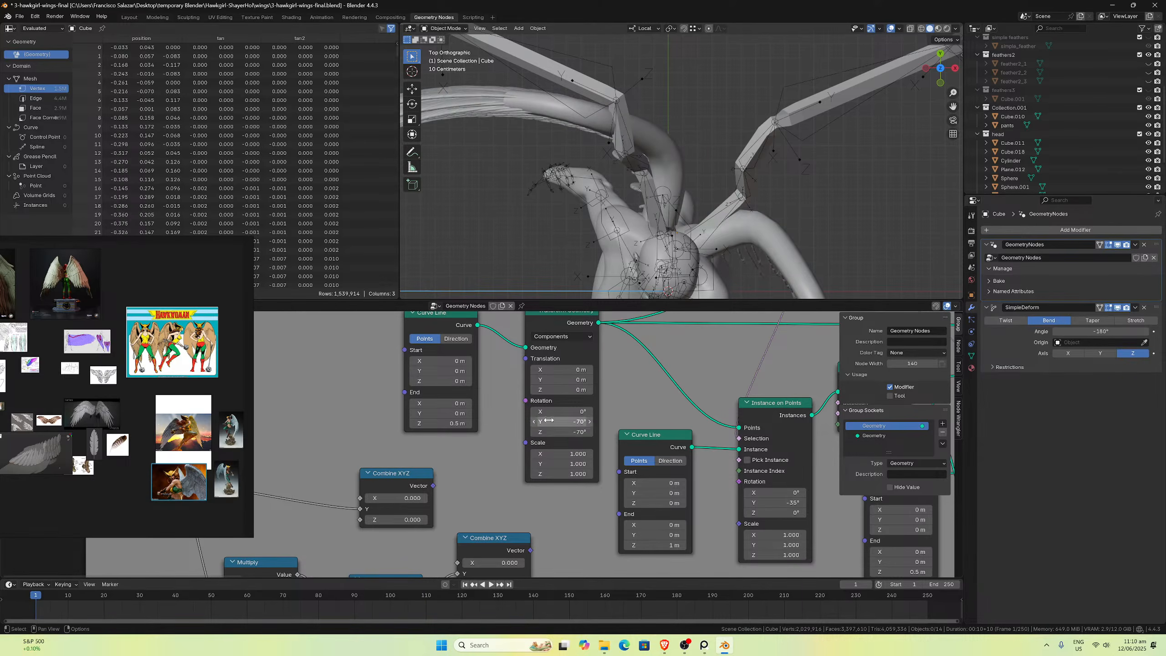
Step: Try a Z rotation of -45° on the first Instance on Points node of the wing curves
scroll(736, 104, down, 4)
scroll(685, 386, down, 2)
middle_drag(685, 386, 578, 350)
scroll(589, 457, up, 2)
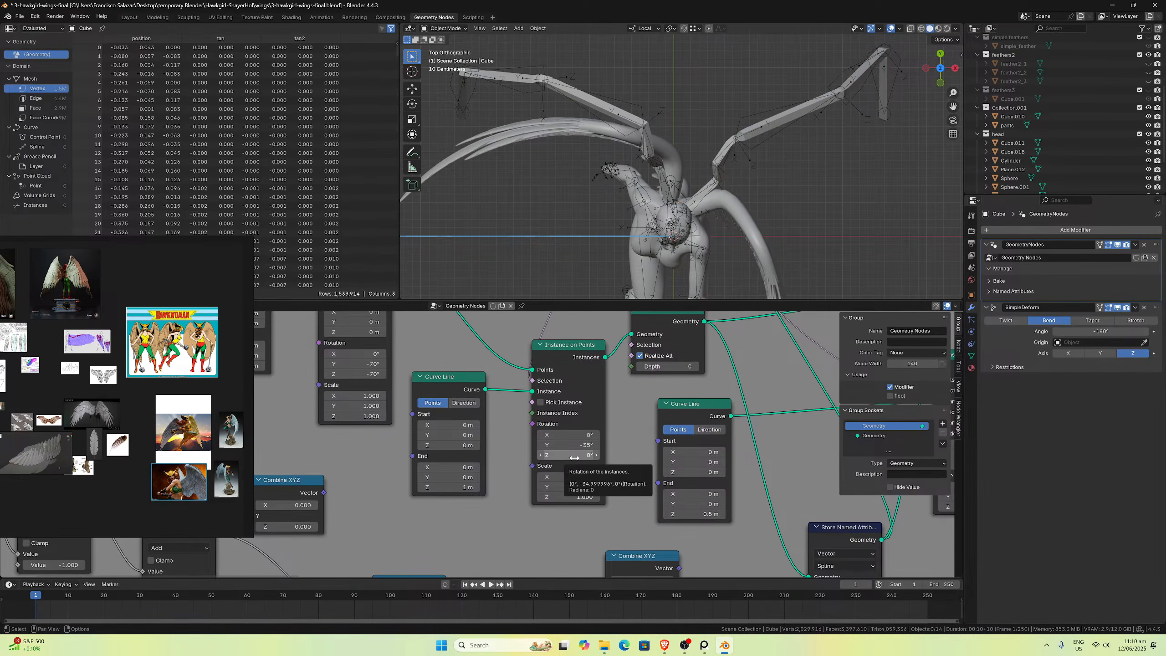
click(568, 455)
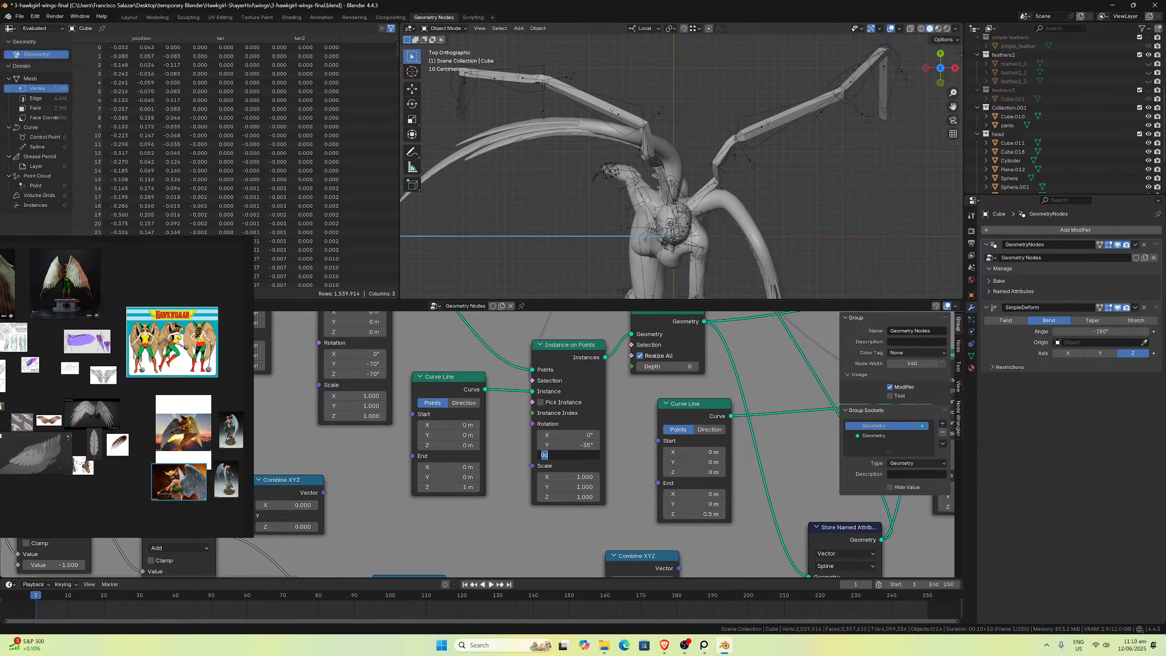
text(-45)
key(Return)
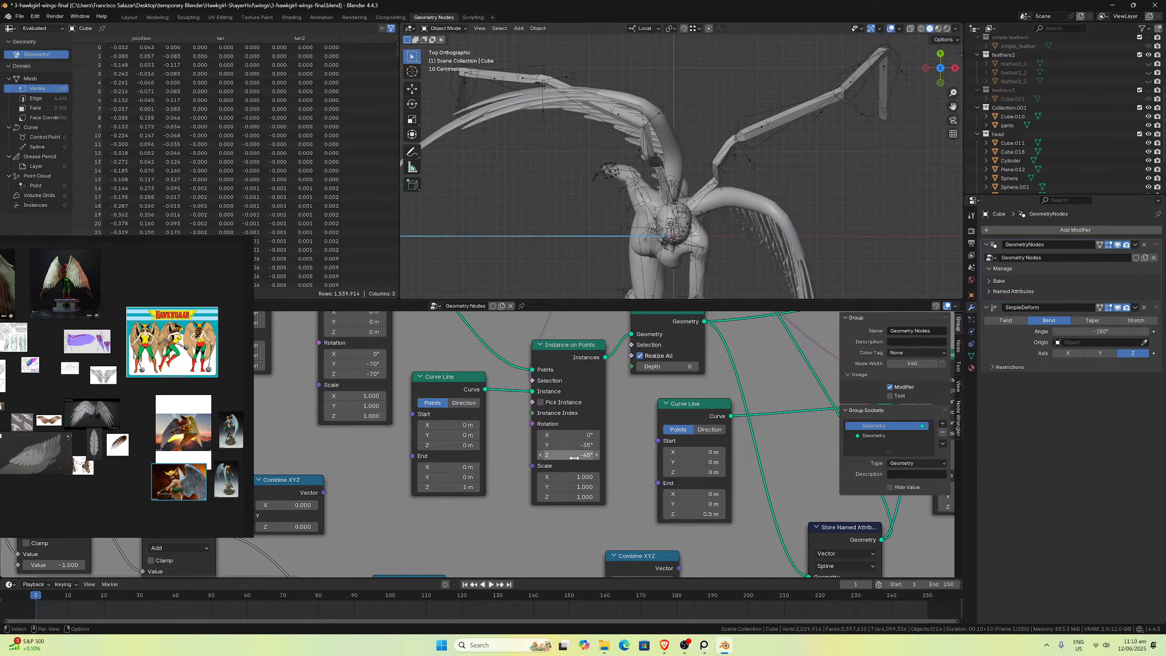
Step: Try a Z rotation of -70° on the first Instance on Points node
click(577, 455)
text(-)
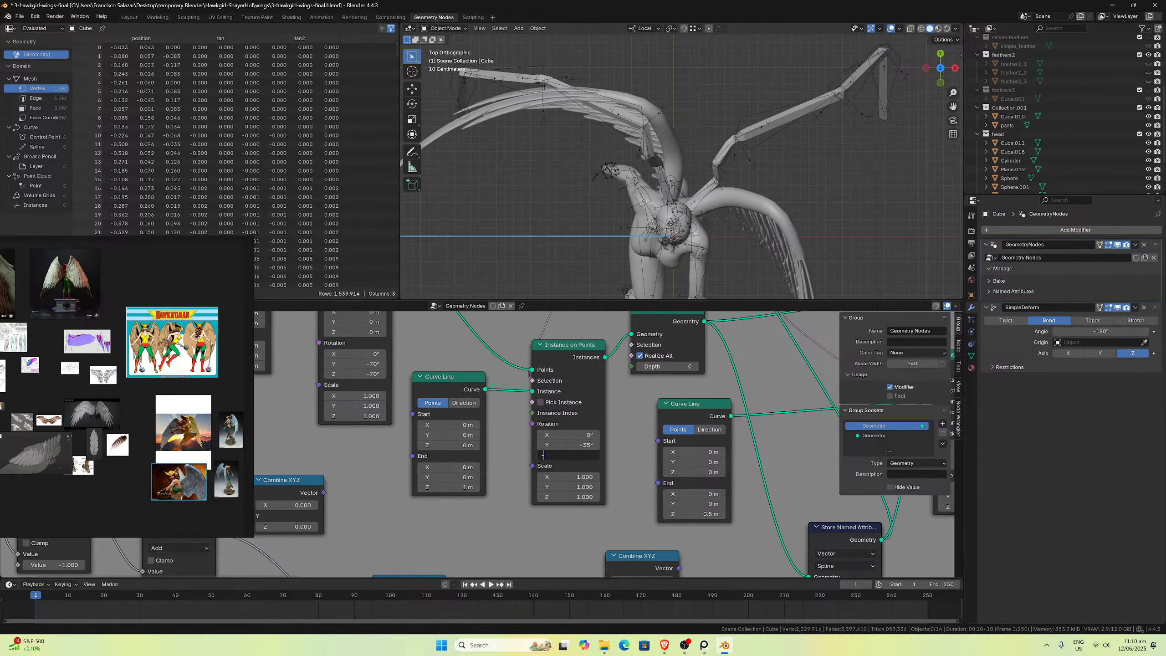
text(70)
key(Return)
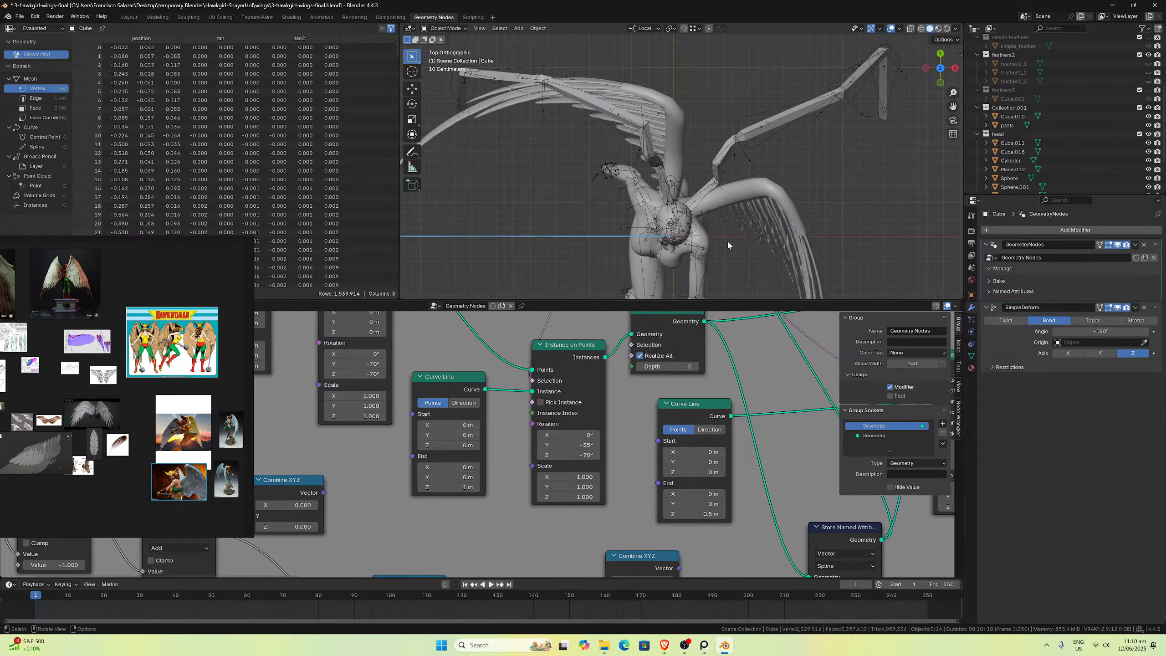
Step: Check the wings from the front and top, and set the second Instance on Points node's Z rotation to -45°
scroll(734, 230, down, 3)
scroll(706, 454, down, 2)
scroll(705, 454, down, 1)
middle_drag(705, 453, 551, 441)
middle_drag(689, 206, 670, 74)
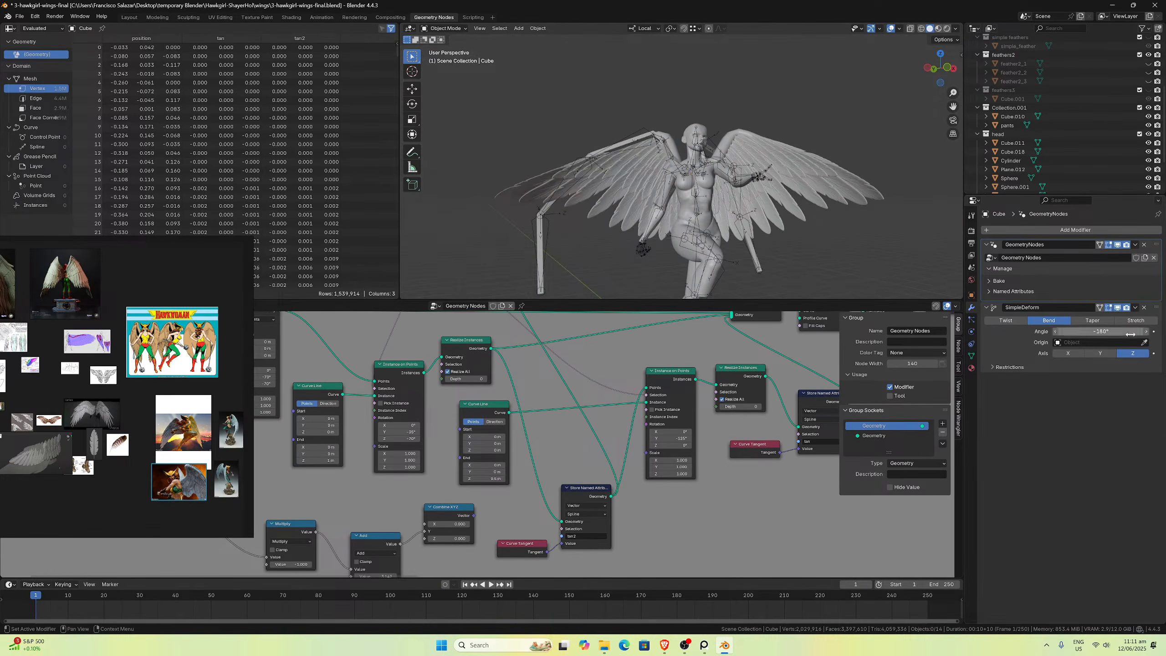
middle_drag(762, 216, 813, 256)
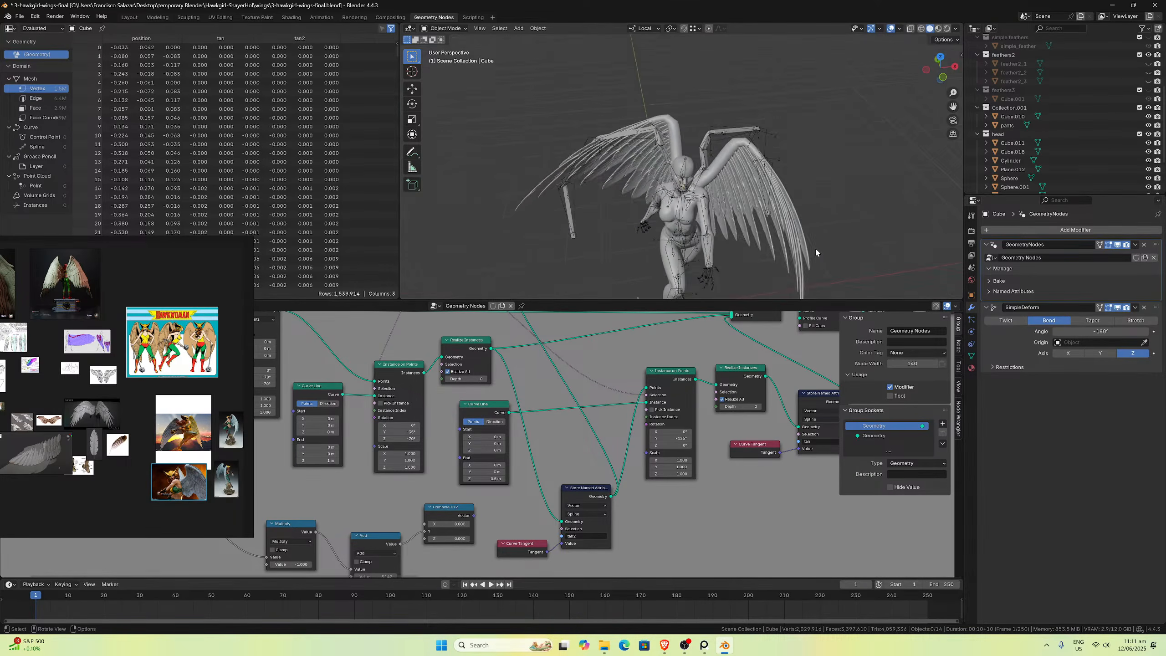
key(KP_7)
middle_drag(624, 482, 524, 476)
click(577, 433)
text(-125)
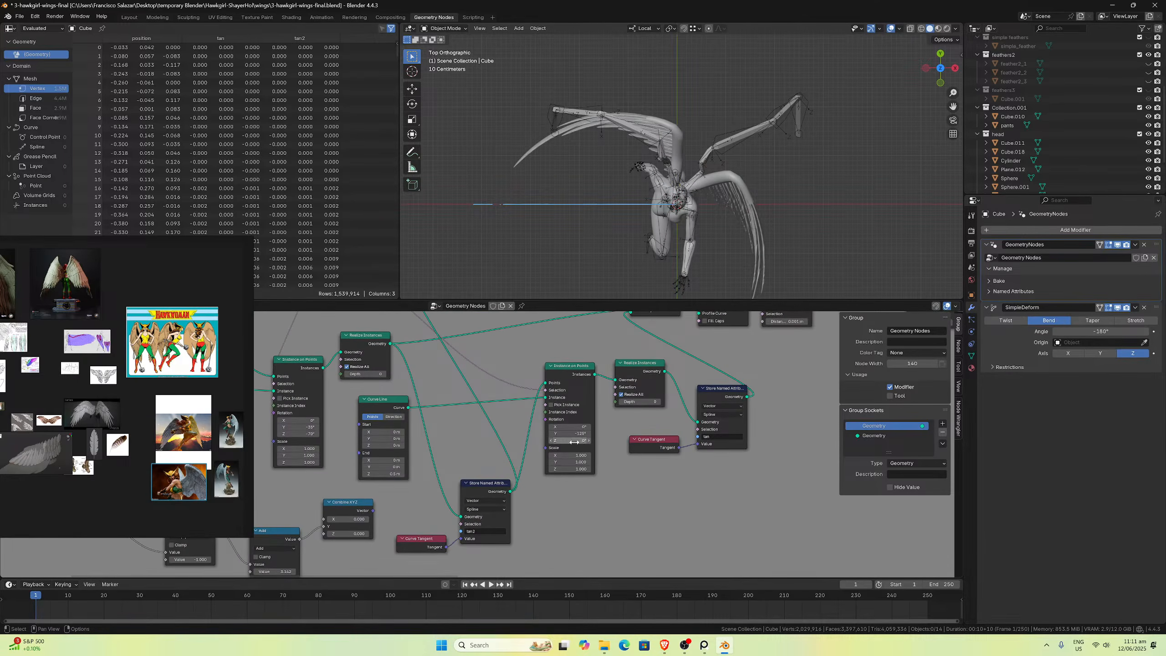
key(Tab)
text(-45)
key(Return)
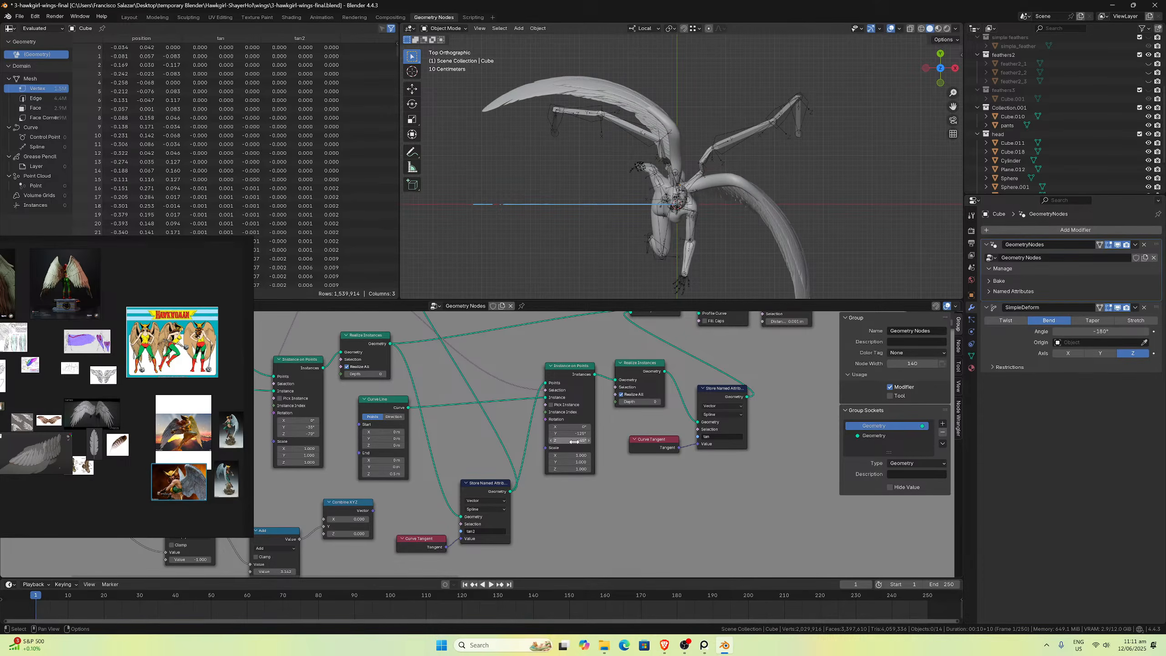
Step: Rotate the whole wings object about 15° around its local Z axis in the top view
middle_drag(690, 170, 783, 266)
scroll(769, 94, up, 3)
key(KP_7)
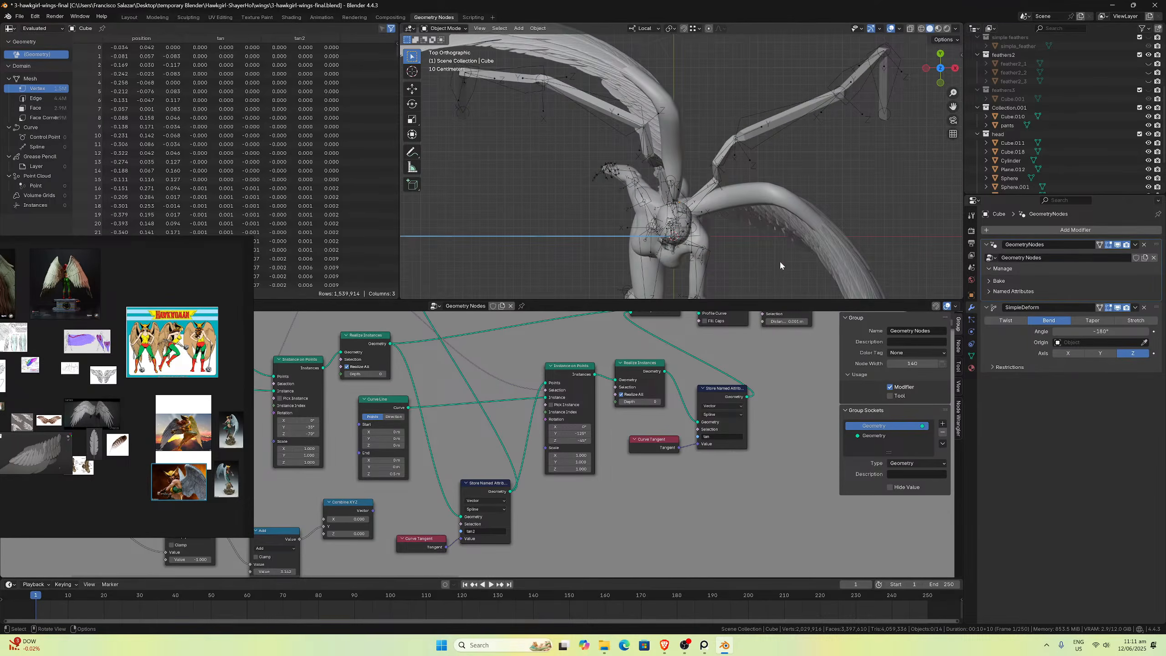
scroll(729, 204, up, 5)
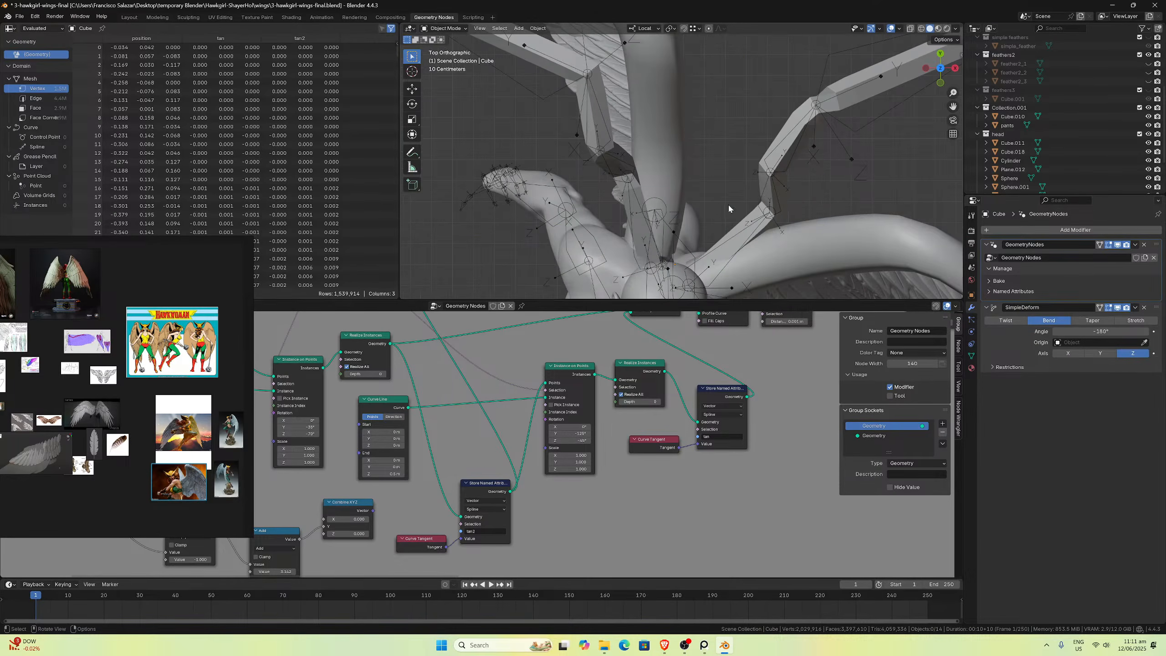
scroll(472, 430, down, 2)
scroll(470, 432, down, 2)
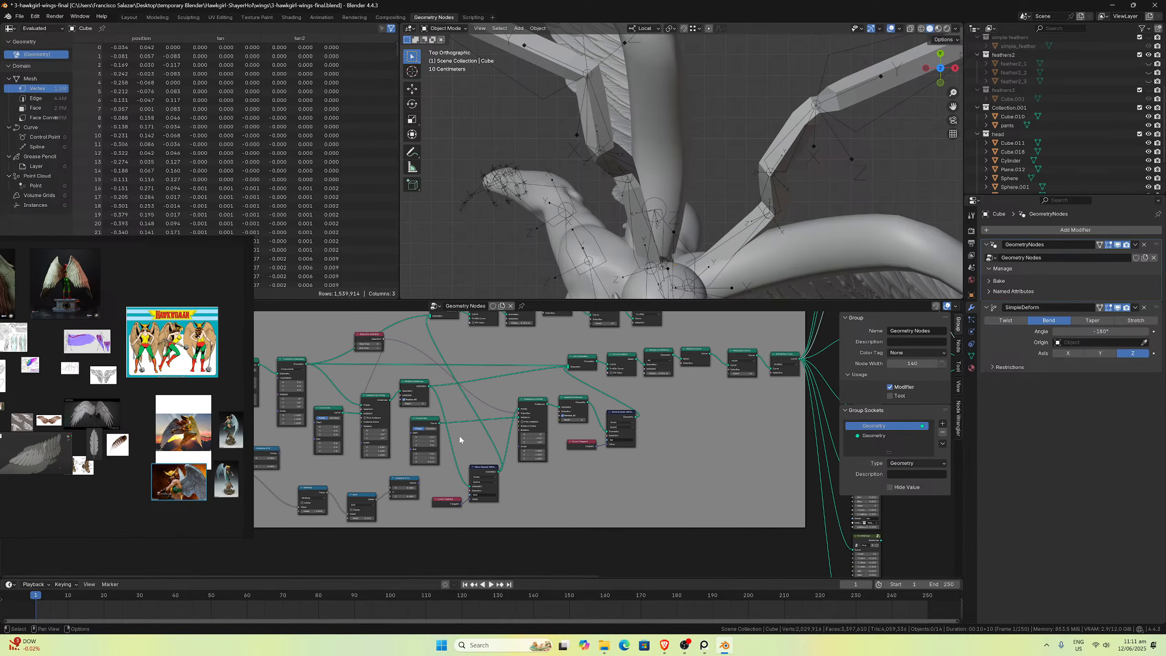
middle_drag(466, 439, 604, 454)
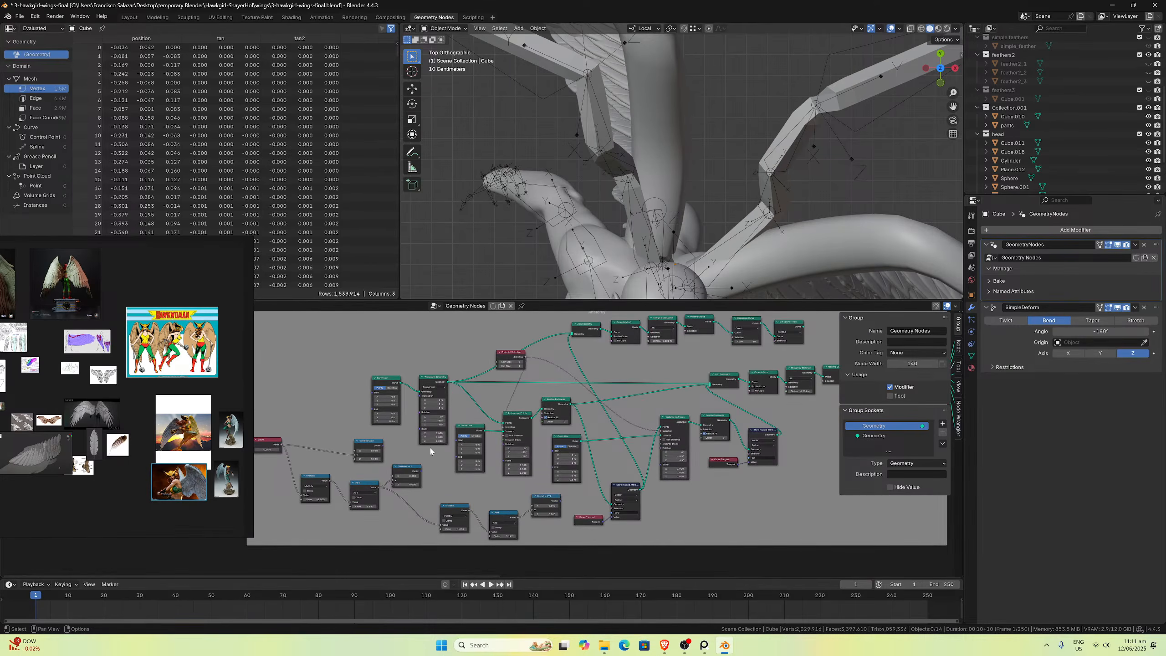
scroll(658, 248, down, 3)
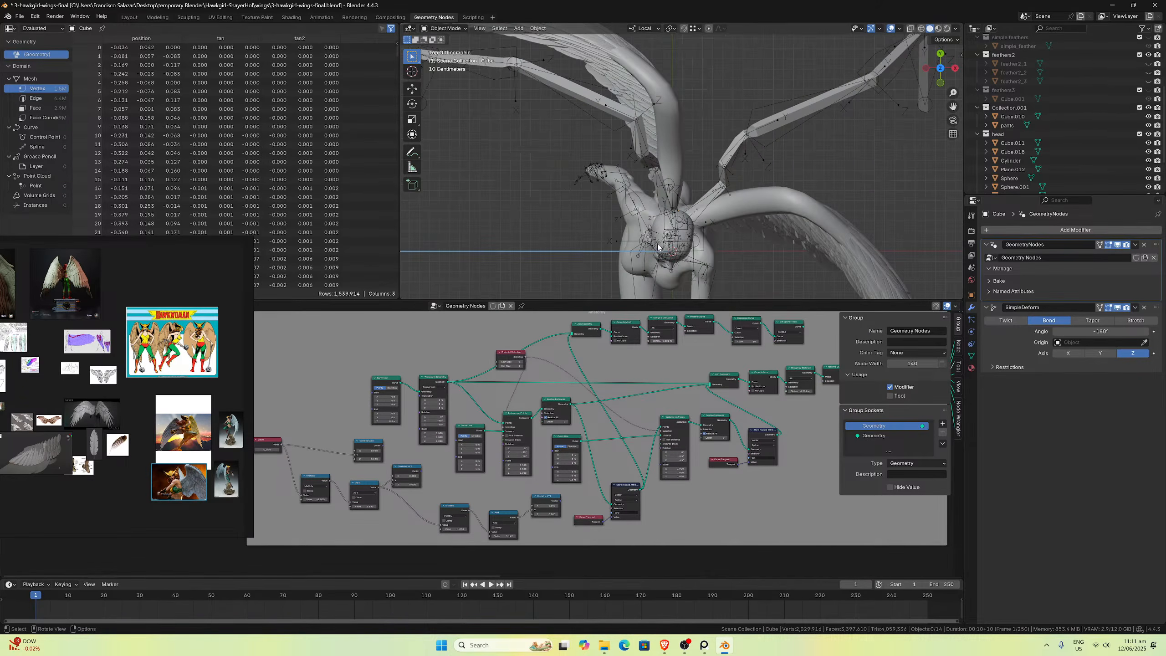
click(742, 212)
key(r)
key(z)
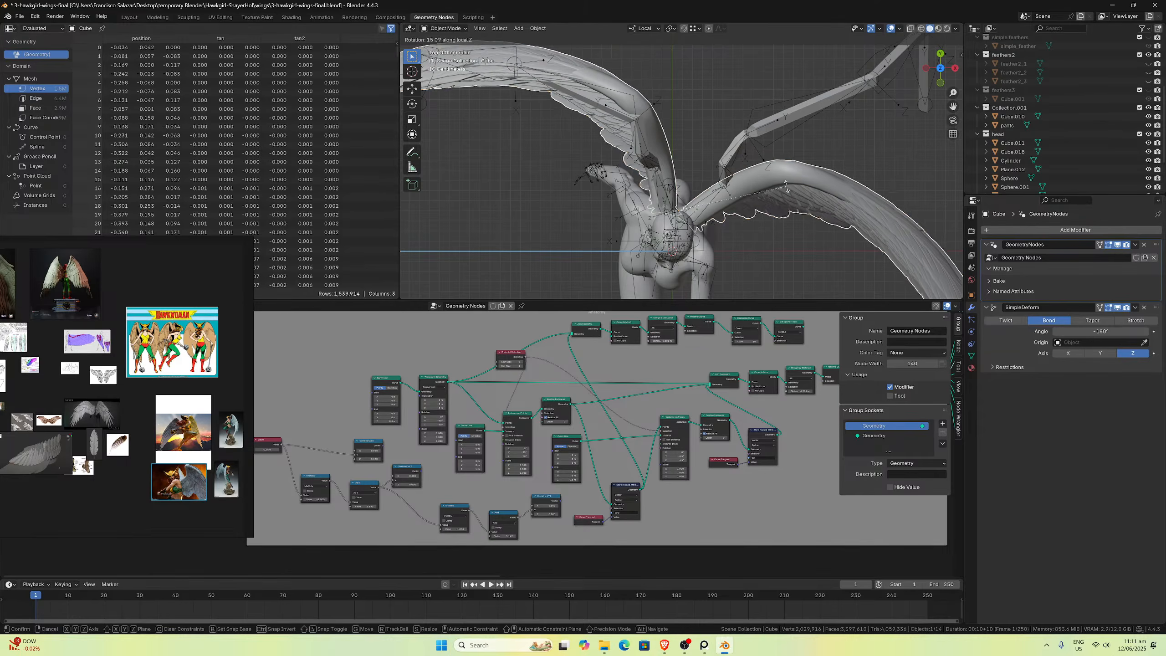
click(786, 190)
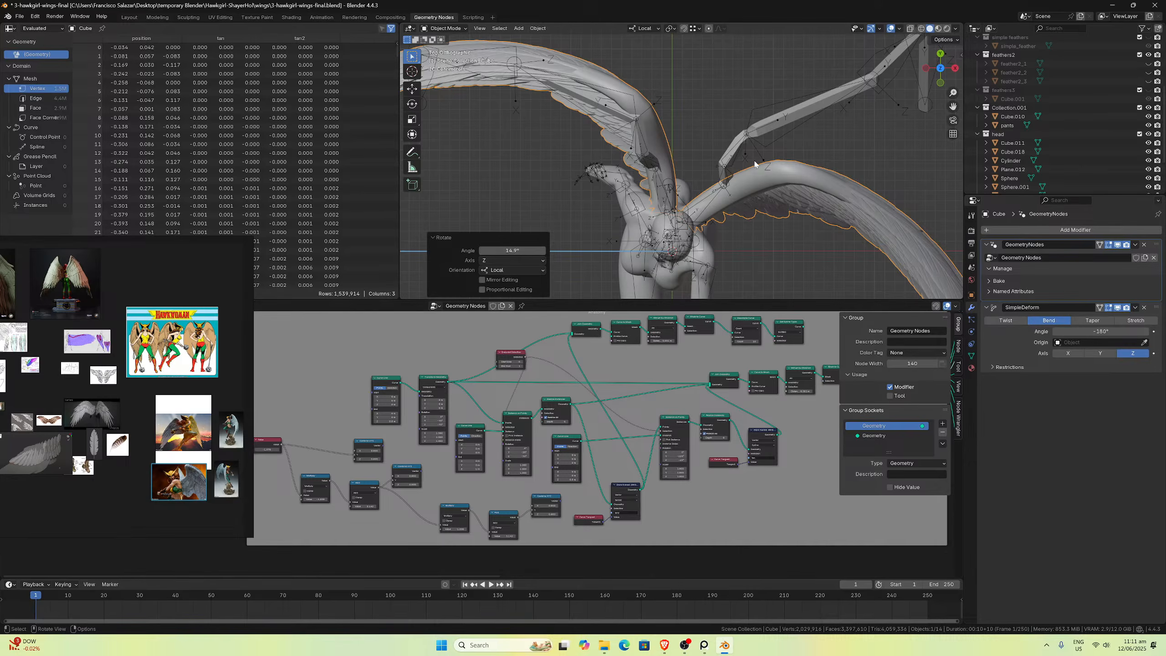
Step: Set the Z rotation of the first Instance on Points node to -90°
scroll(758, 186, down, 4)
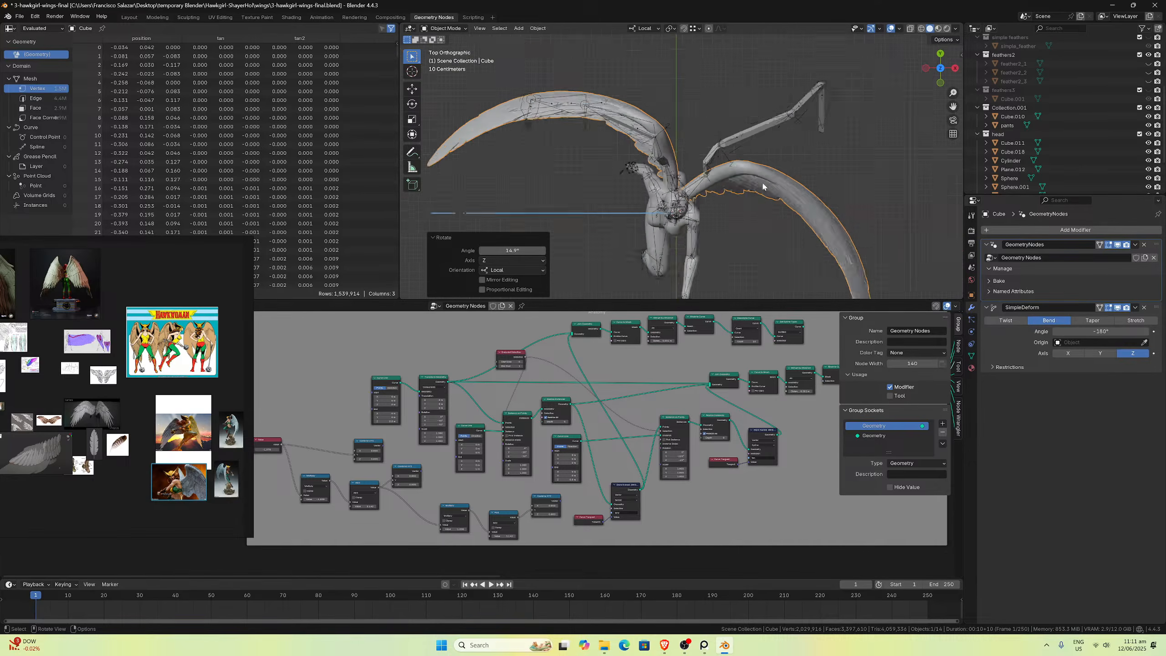
scroll(753, 192, up, 5)
scroll(526, 455, up, 5)
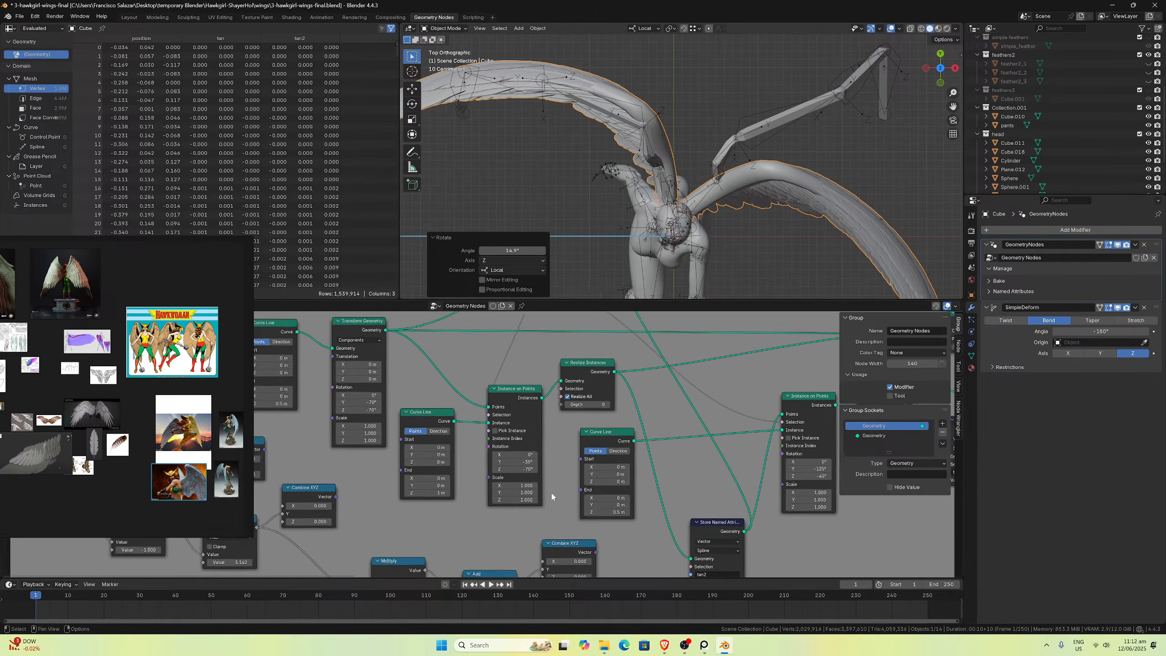
scroll(445, 475, up, 1)
middle_drag(445, 475, 526, 478)
click(525, 473)
key(BackSpace)
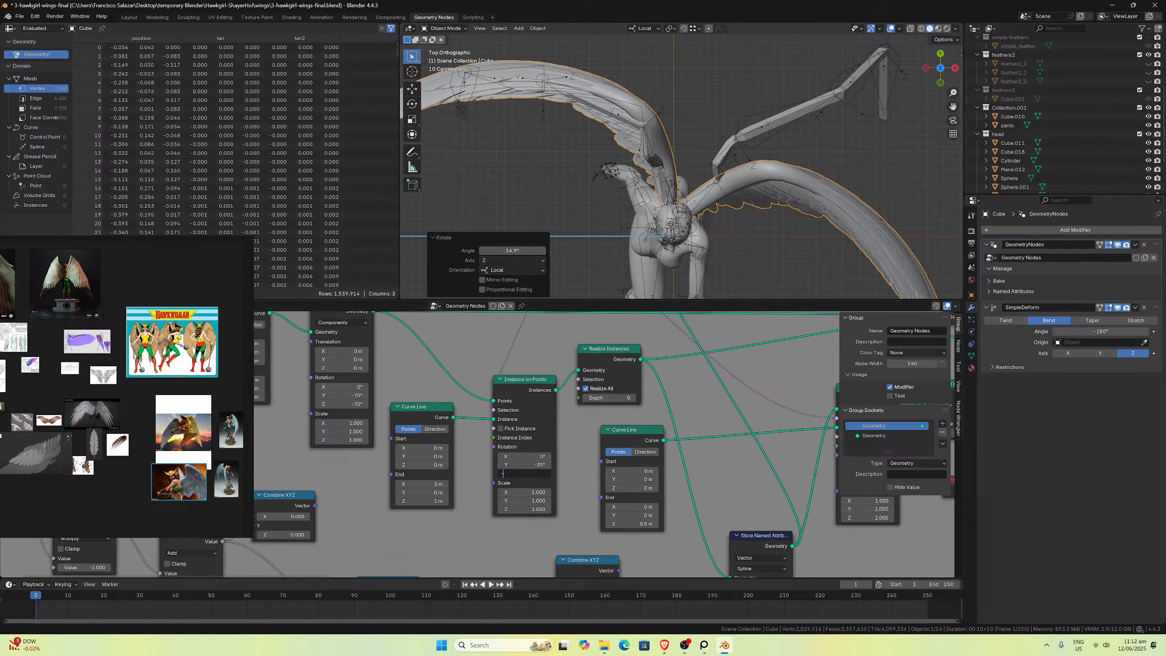
key(Return)
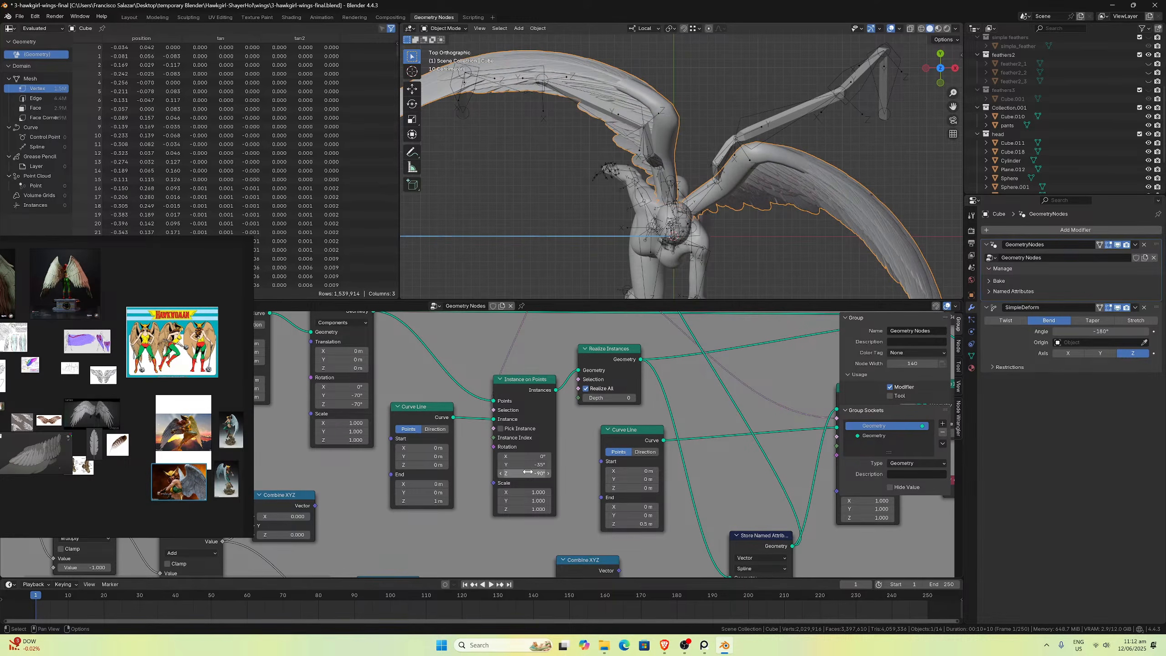
Step: Inspect the wings' bend in perspective and from the top, and bring the second Instance on Points node into view
middle_drag(620, 221, 600, 234)
middle_drag(623, 198, 628, 228)
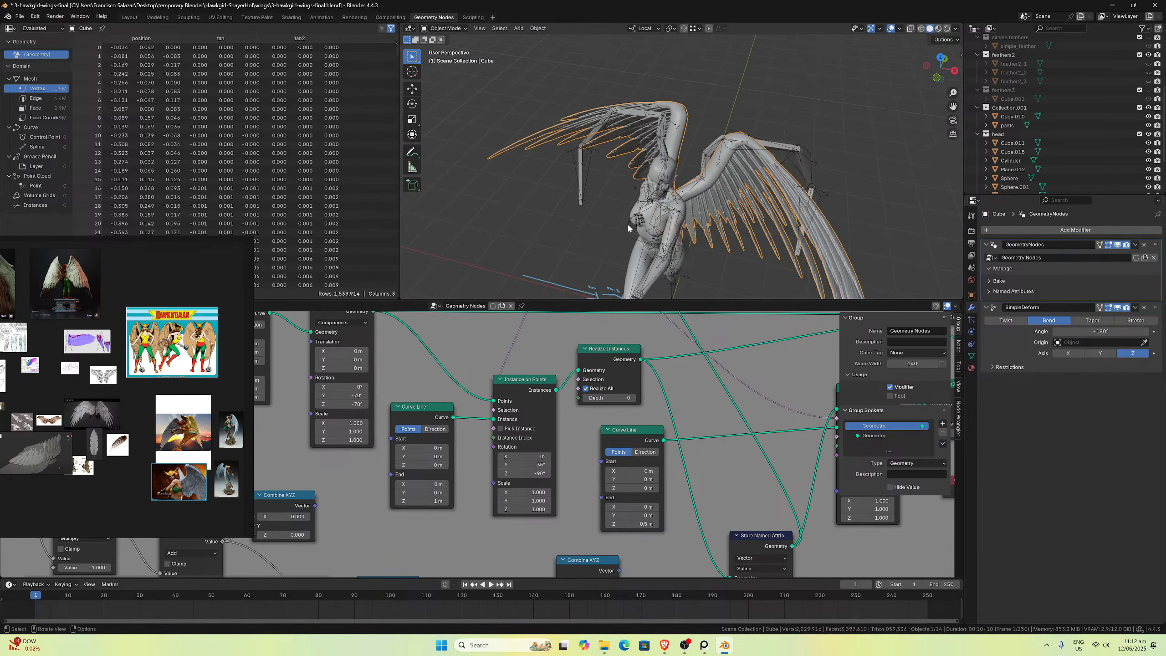
key(KP_7)
scroll(690, 164, up, 2)
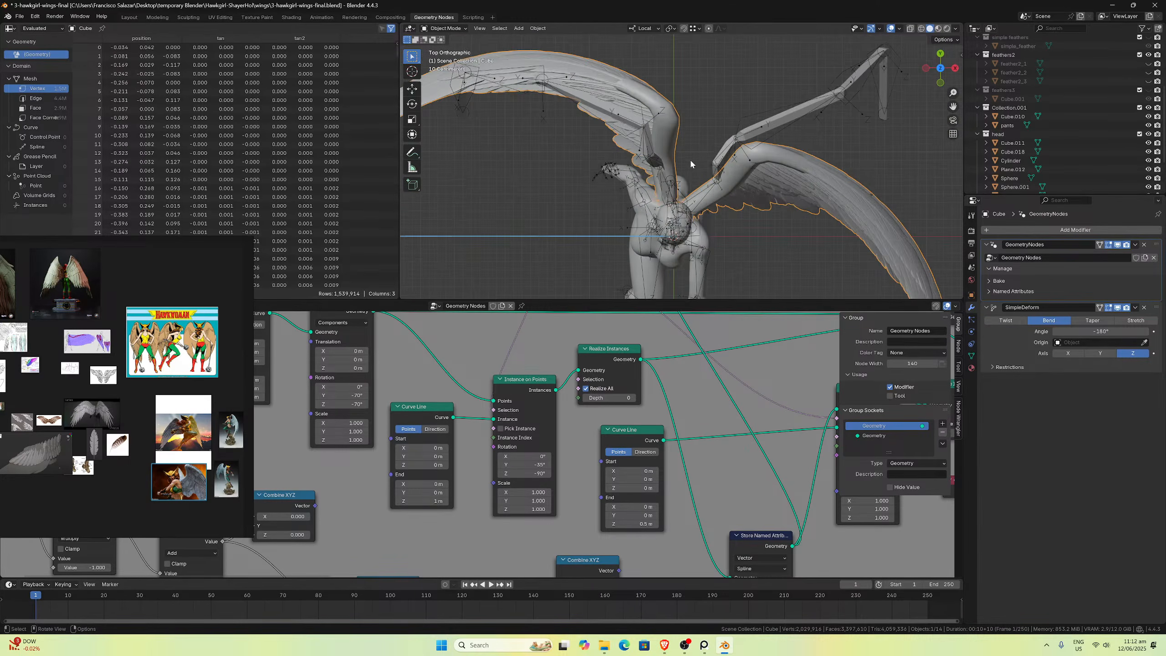
scroll(690, 164, down, 2)
scroll(683, 413, down, 2)
middle_drag(683, 413, 509, 424)
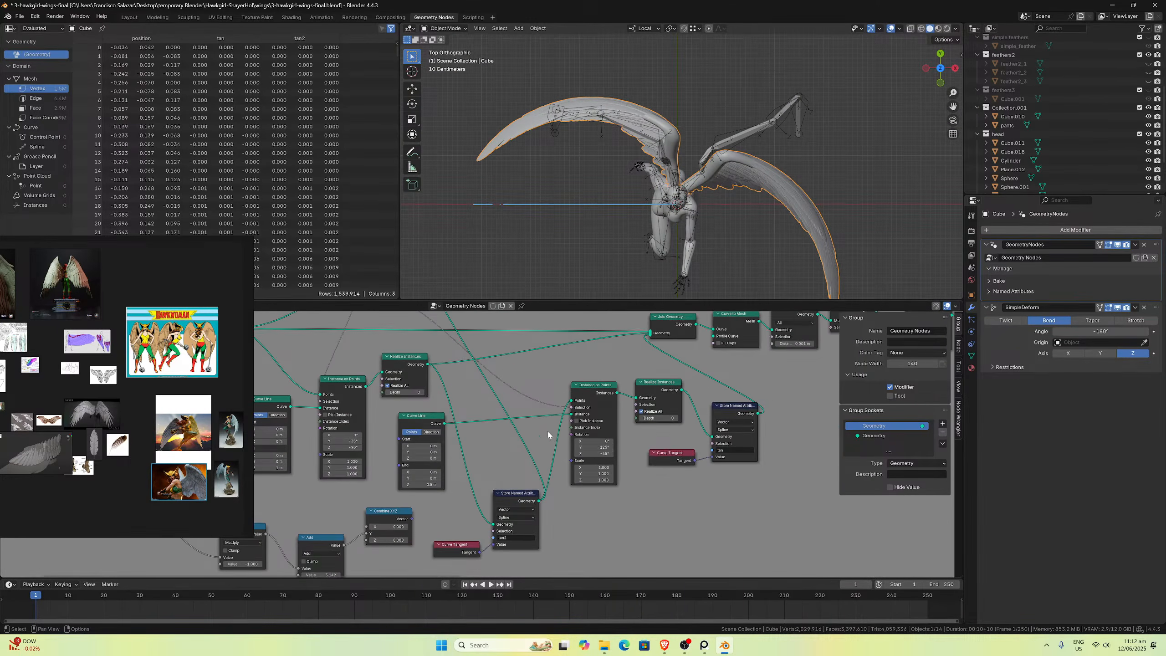
Step: Set the Z rotation of the second Instance on Points node to -70° and check the wings in front and perspective views
double_click(592, 453)
key(BackSpace)
text(-70)
key(Return)
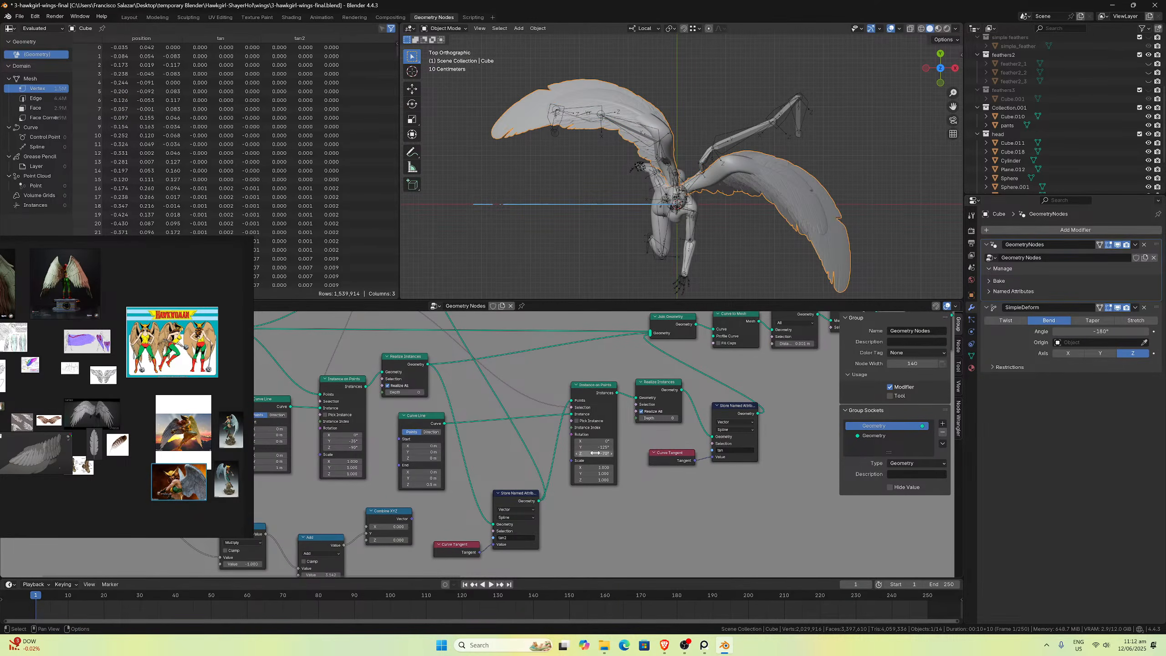
middle_drag(858, 171, 796, 74)
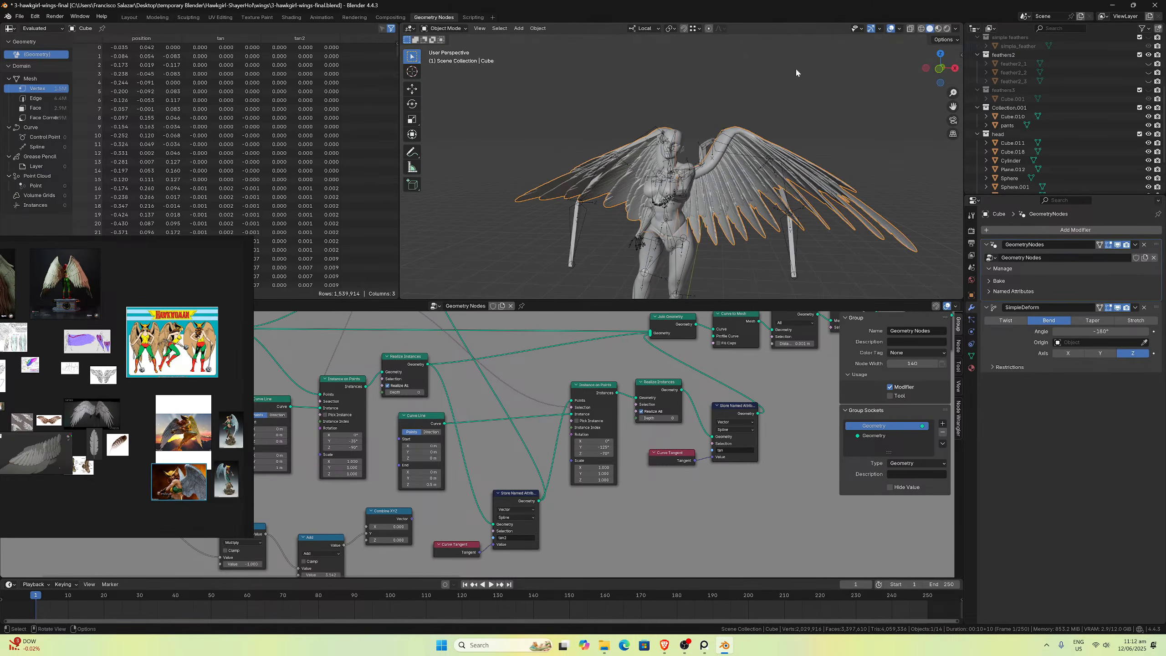
key(KP_1)
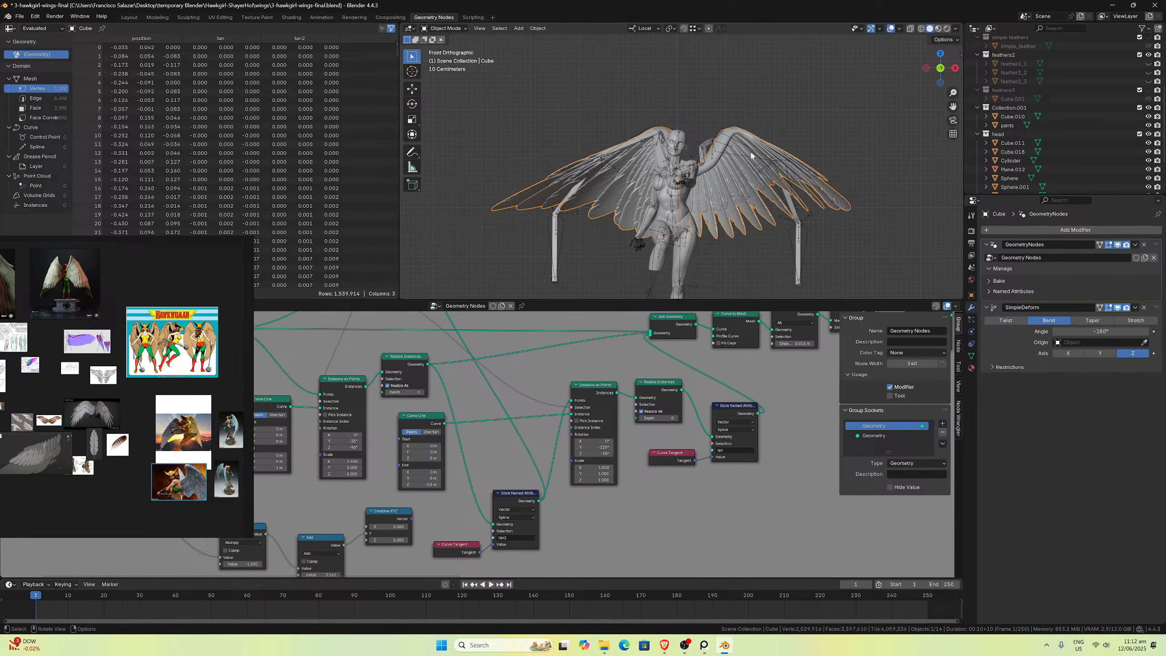
middle_drag(751, 155, 786, 163)
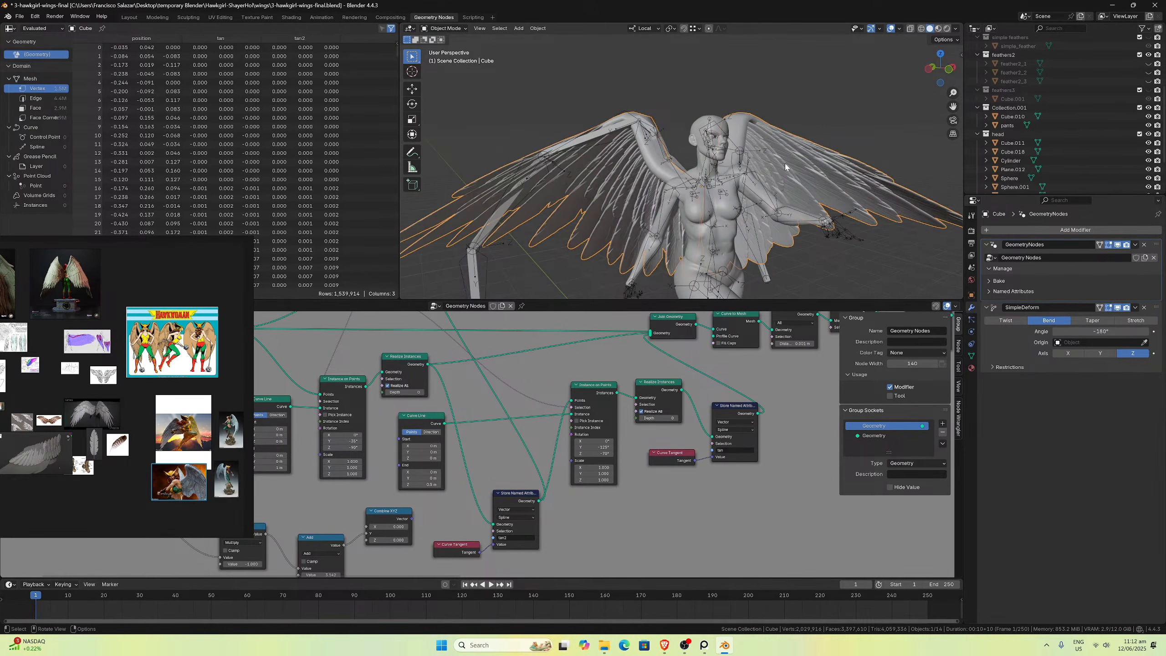
key(KP_1)
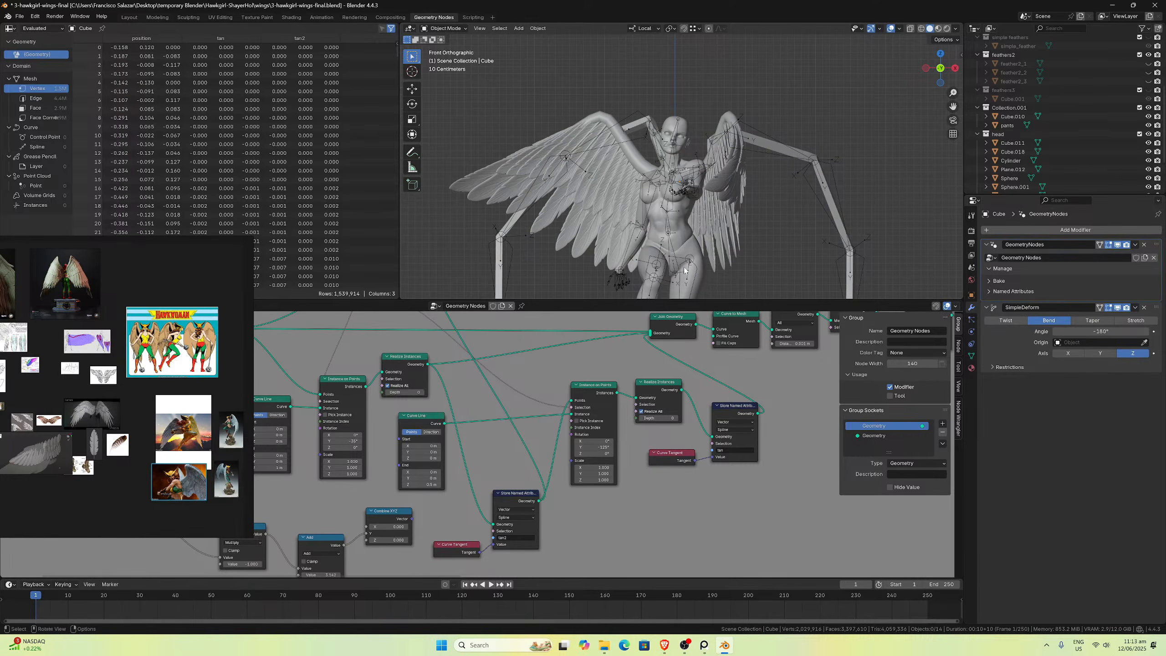
Step: Survey the node tree from the wing-curve nodes past the Bending frame to the final Transform Geometry nodes, comparing it with the wings from behind
middle_drag(412, 417, 667, 434)
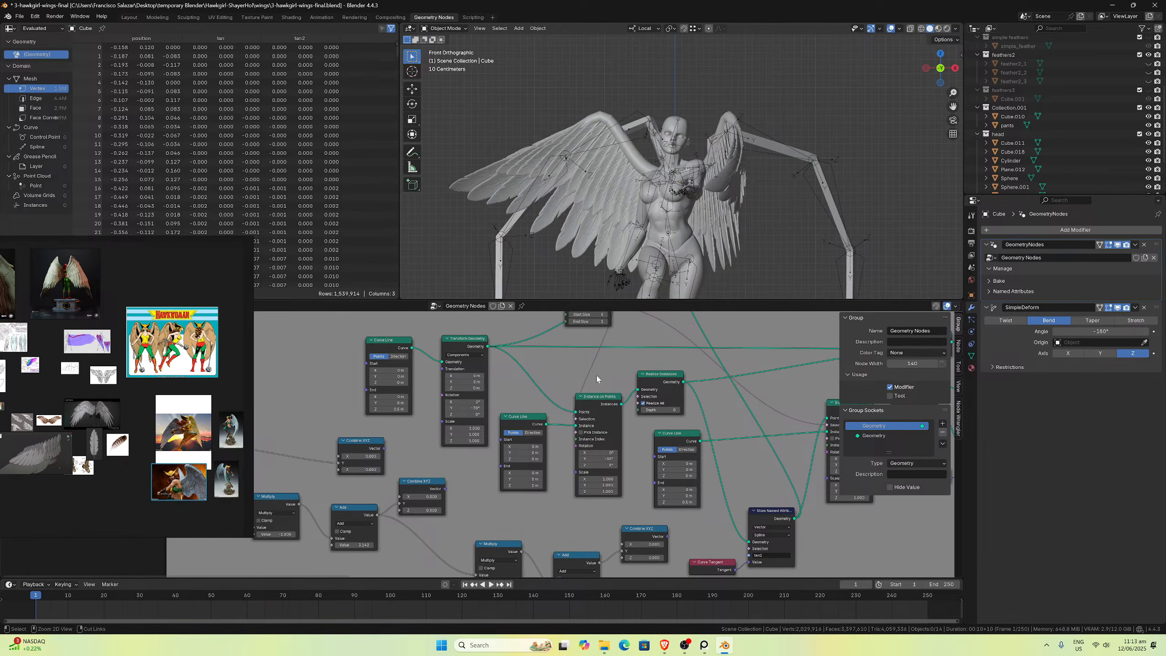
middle_drag(733, 186, 661, 204)
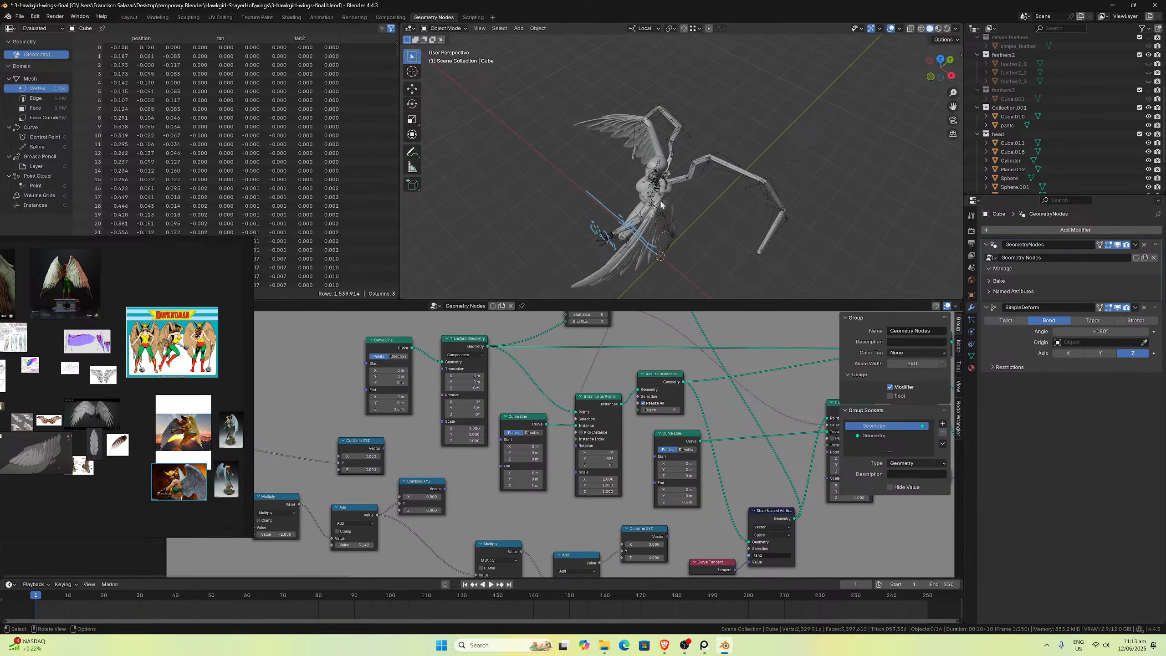
scroll(576, 456, down, 5)
middle_drag(576, 455, 433, 425)
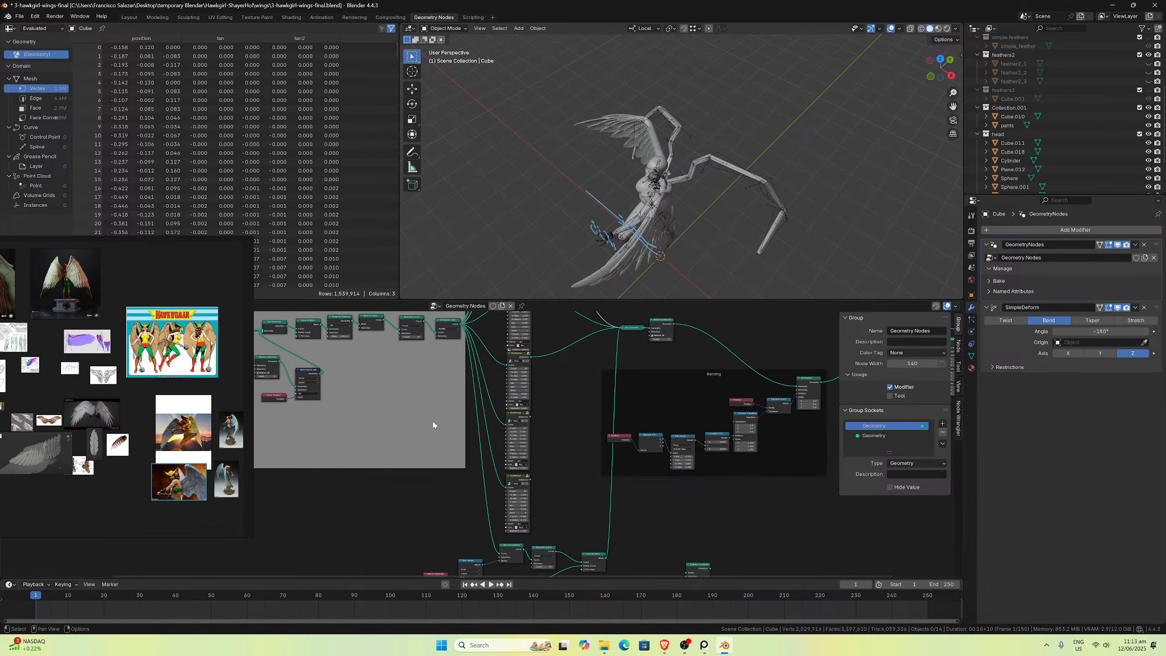
middle_drag(676, 487, 493, 506)
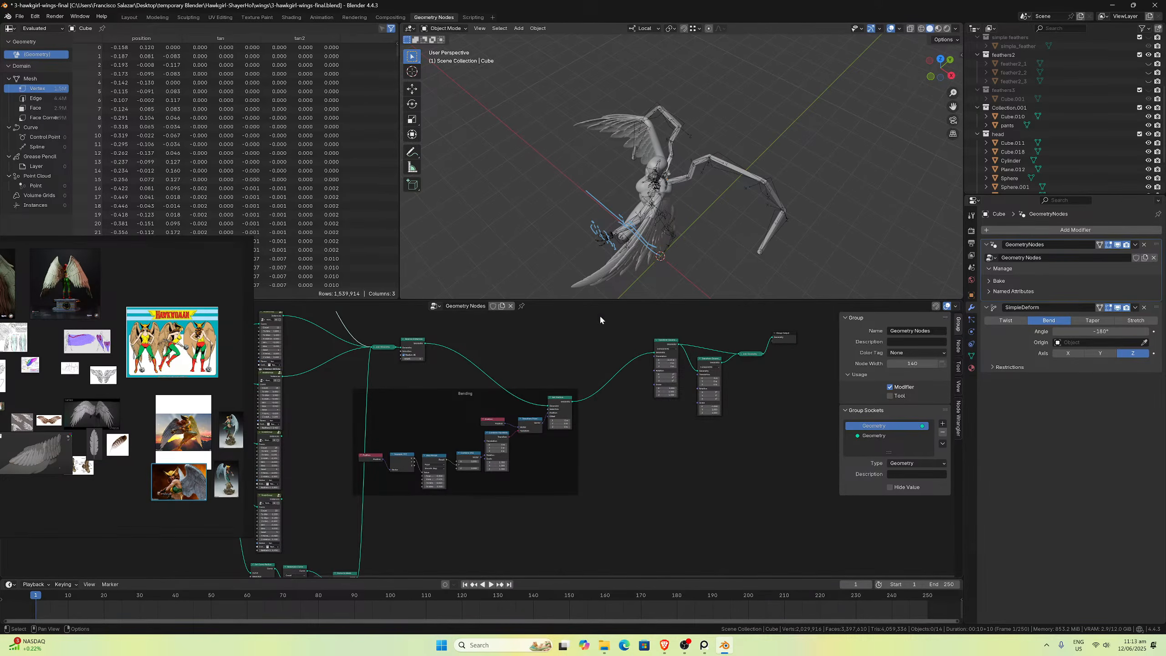
scroll(674, 170, up, 5)
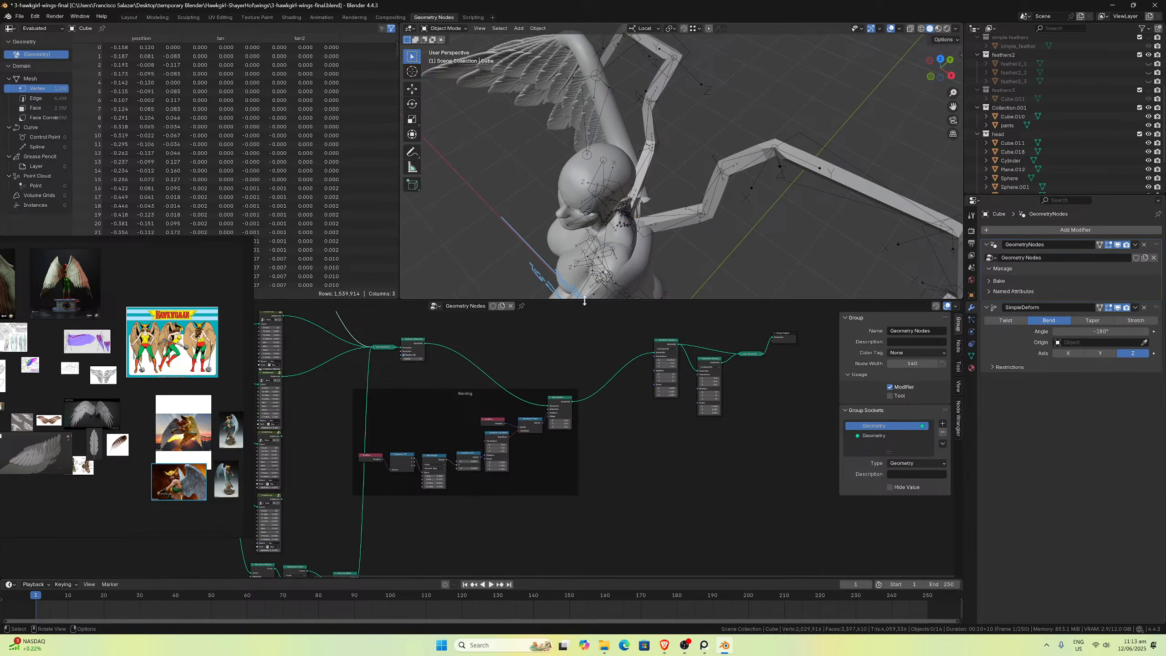
middle_drag(454, 441, 525, 467)
scroll(711, 408, up, 2)
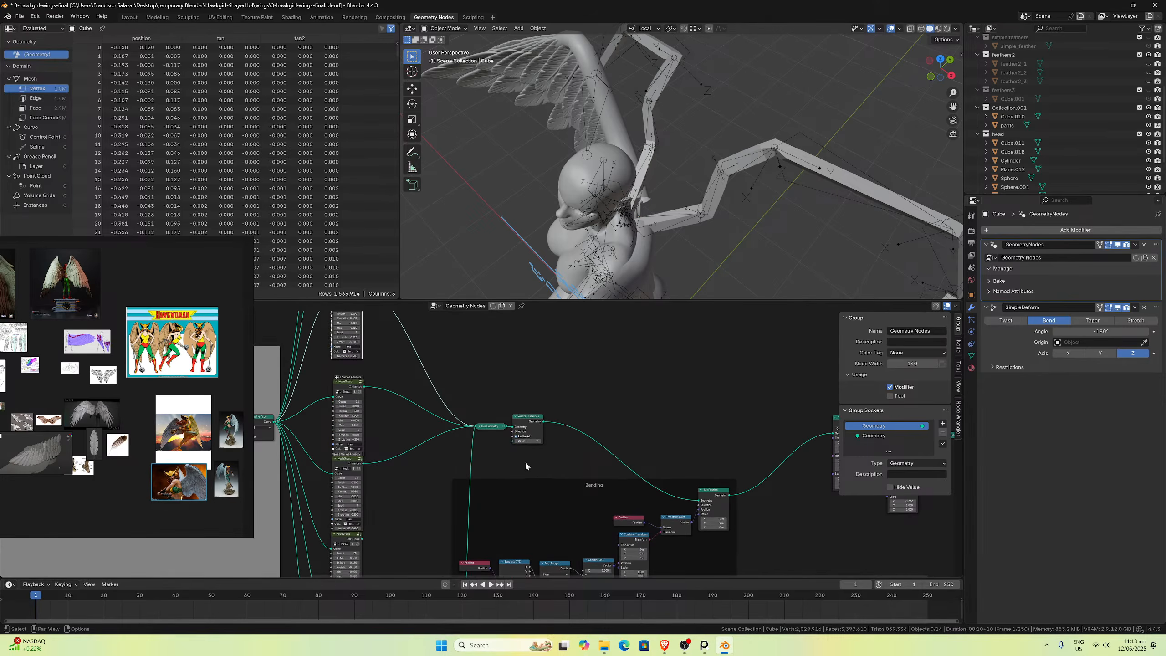
scroll(525, 456, down, 1)
middle_drag(665, 175, 526, 123)
middle_drag(623, 408, 603, 399)
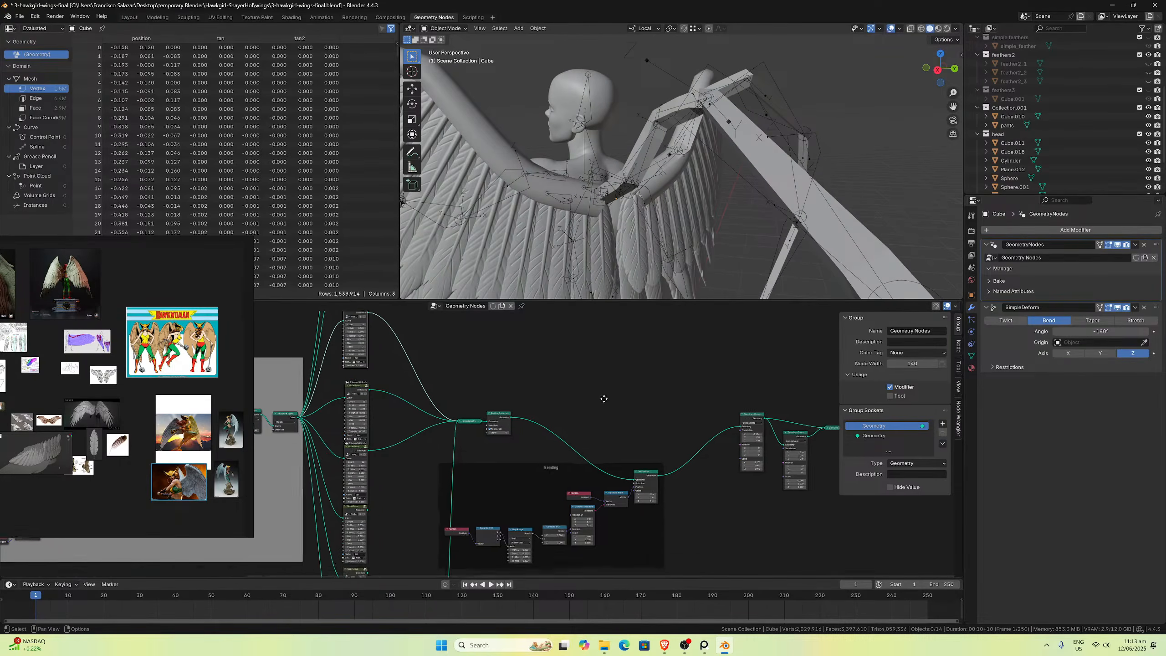
Step: Set the first Transform Geometry node's Z rotation to -90° and inspect the wings from several angles
scroll(443, 373, up, 5)
click(574, 433)
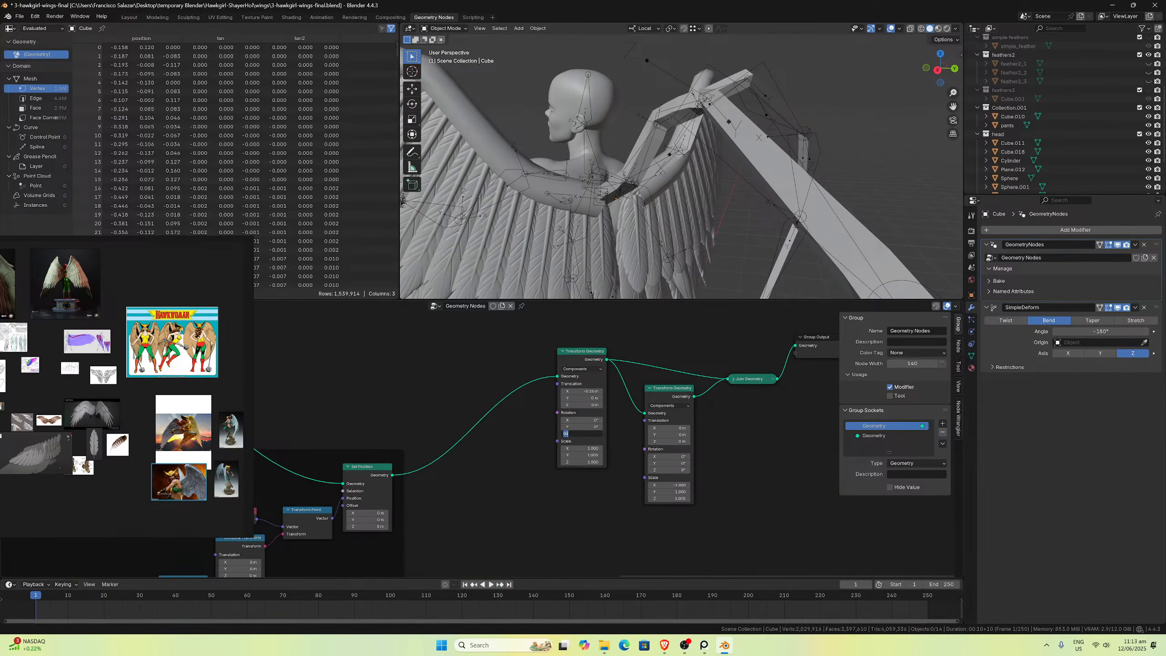
key(Return)
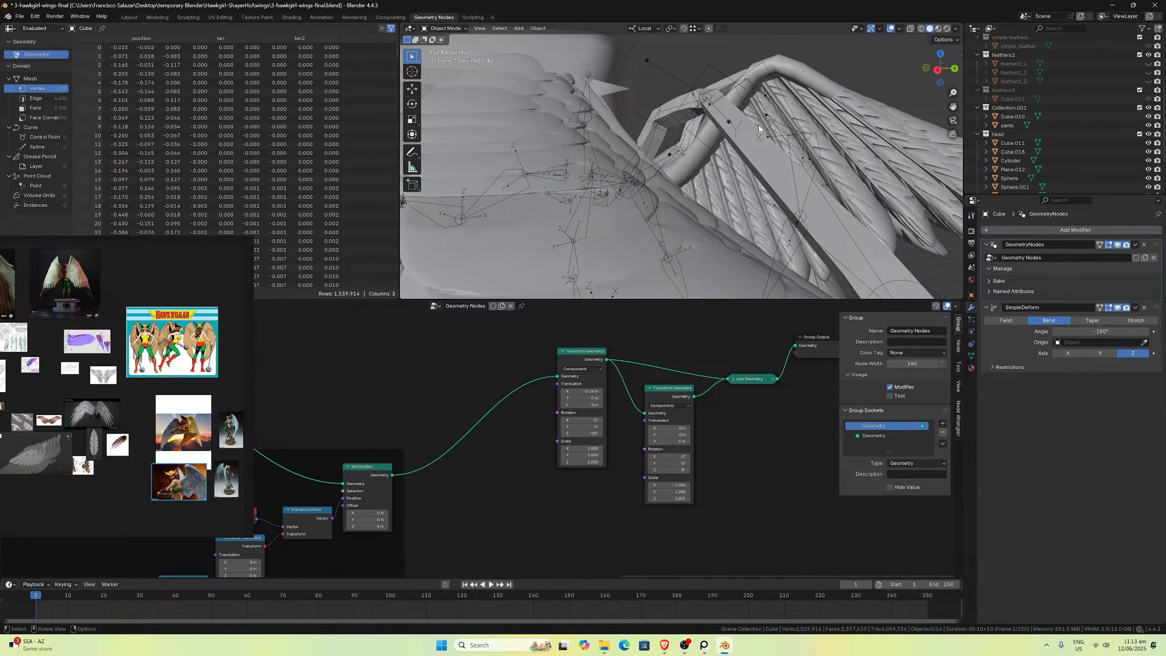
middle_drag(758, 125, 730, 171)
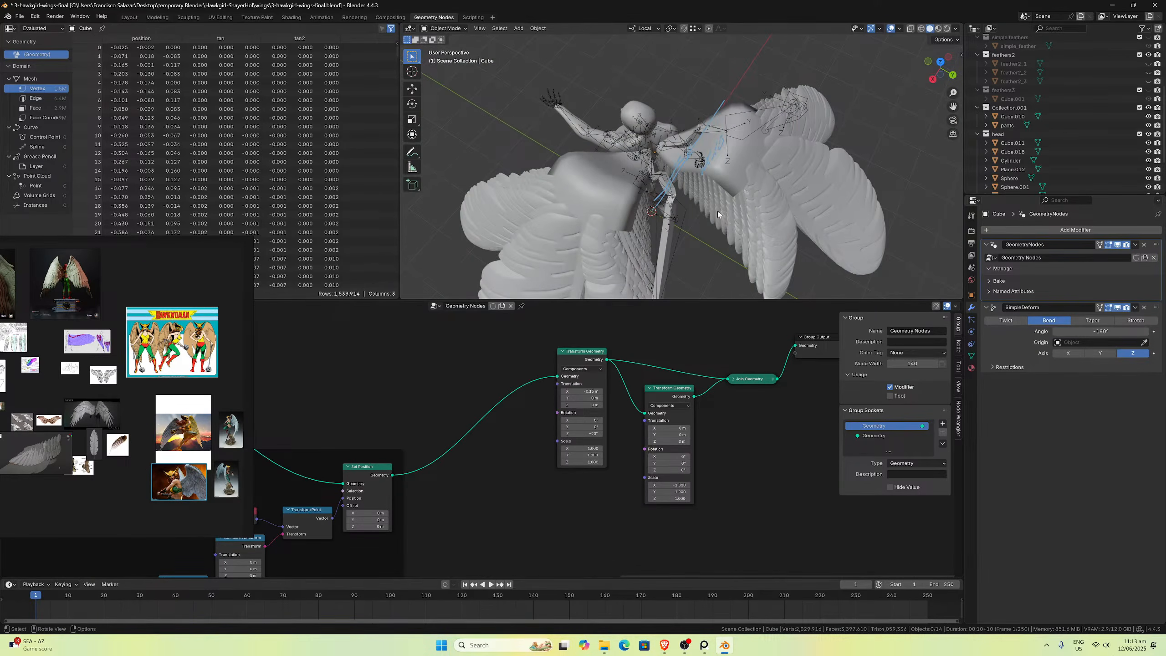
middle_drag(700, 207, 837, 167)
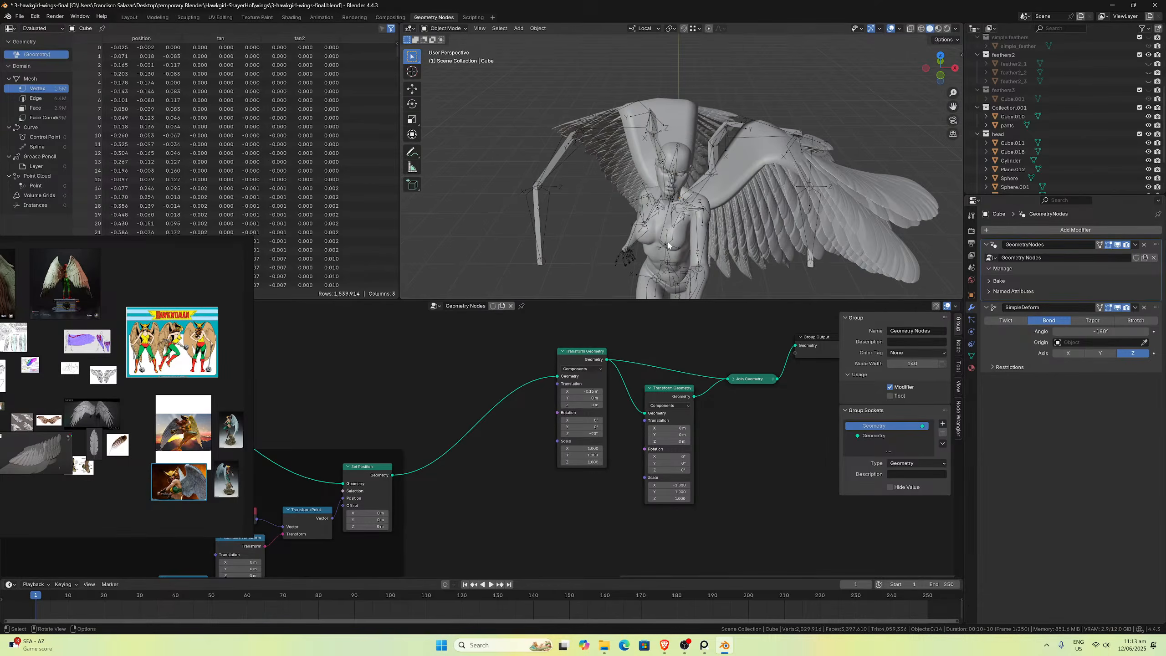
middle_drag(701, 210, 694, 234)
scroll(693, 235, up, 4)
scroll(670, 348, down, 1)
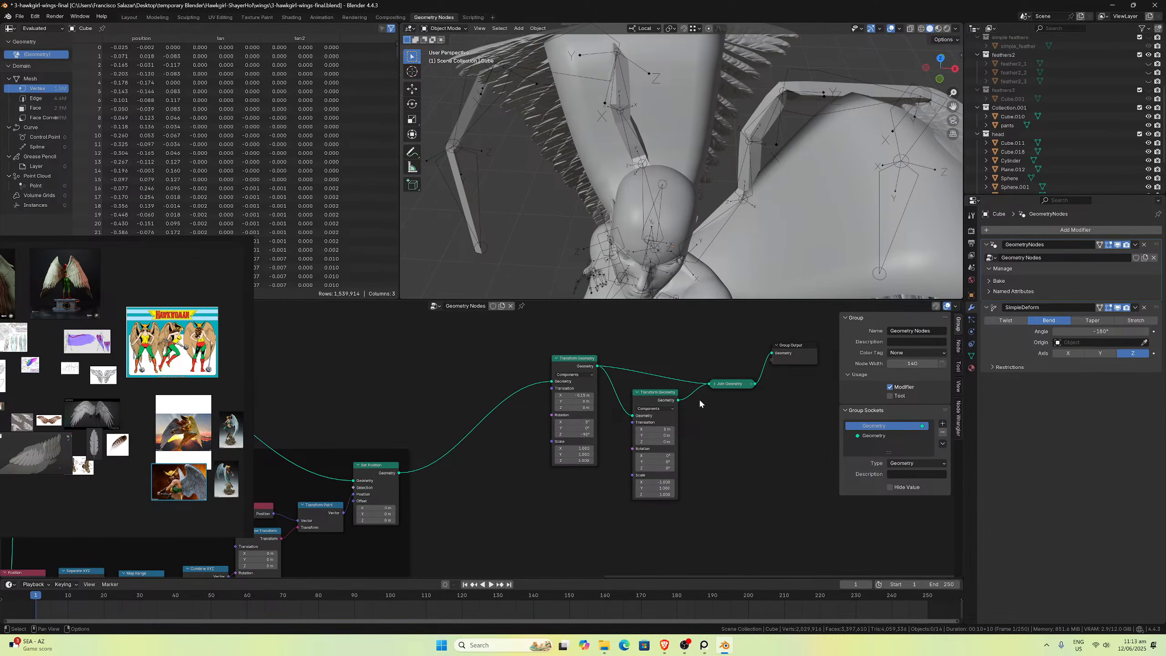
Step: Cut the link from the second Transform Geometry node to Join Geometry, check the single wing, and undo the cut
ctrl+right_drag(703, 399, 685, 385)
scroll(681, 249, down, 3)
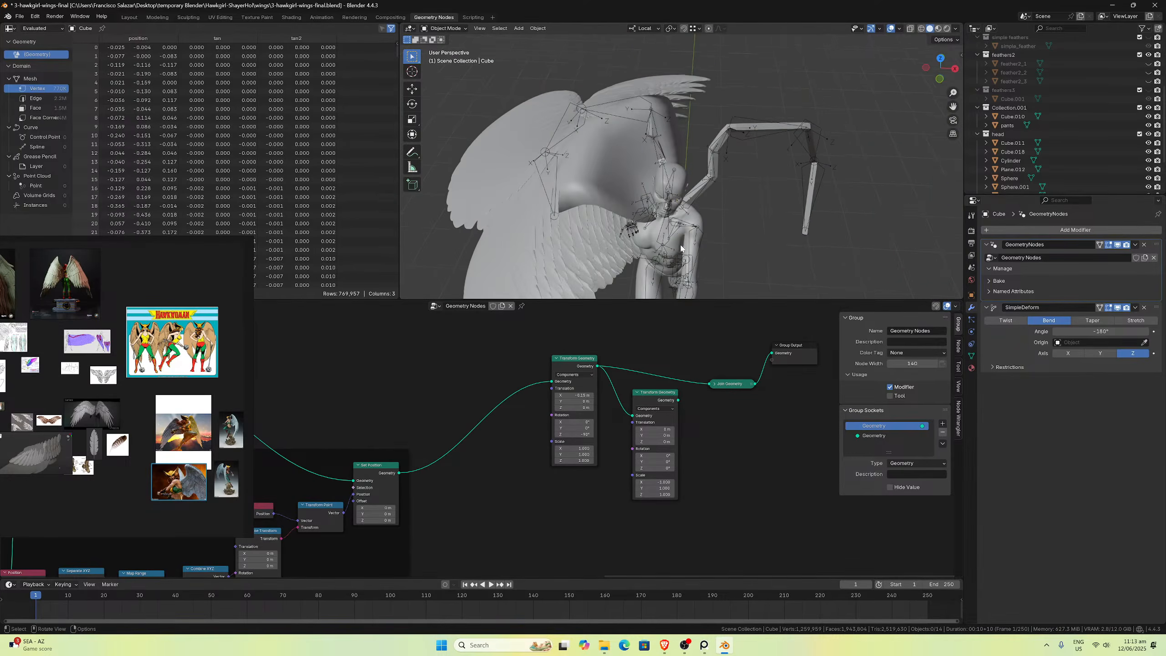
key(ctrl+z)
key(ctrl+z)
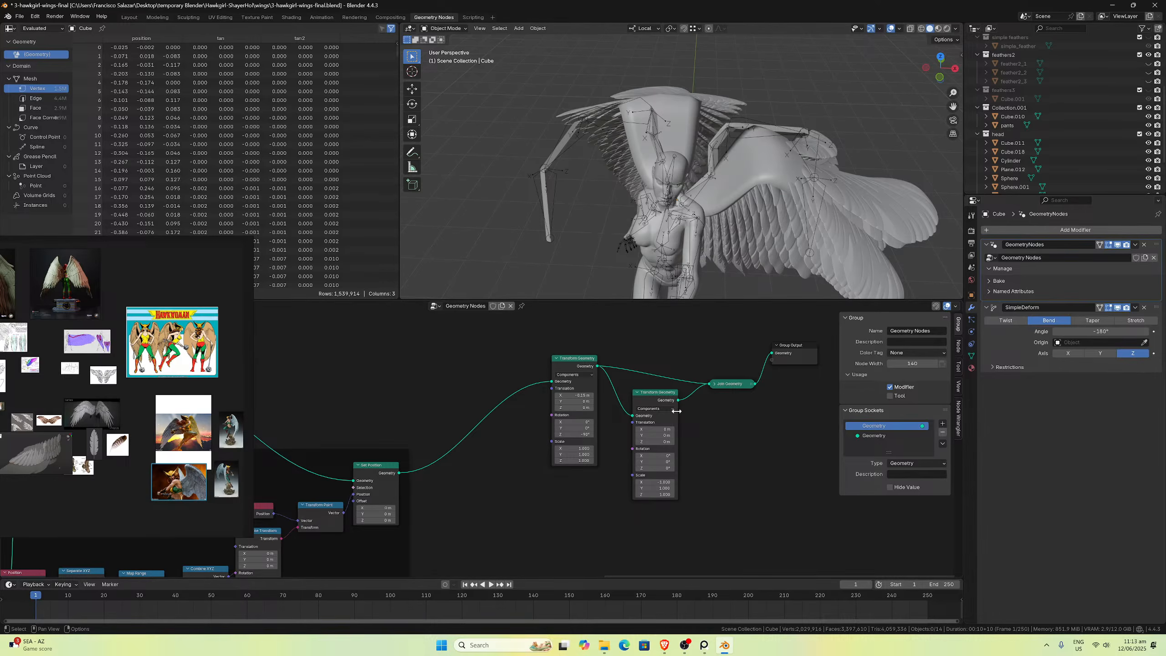
Step: Set the first Transform Geometry node's Z rotation to -45°
click(577, 434)
text(-45)
key(Return)
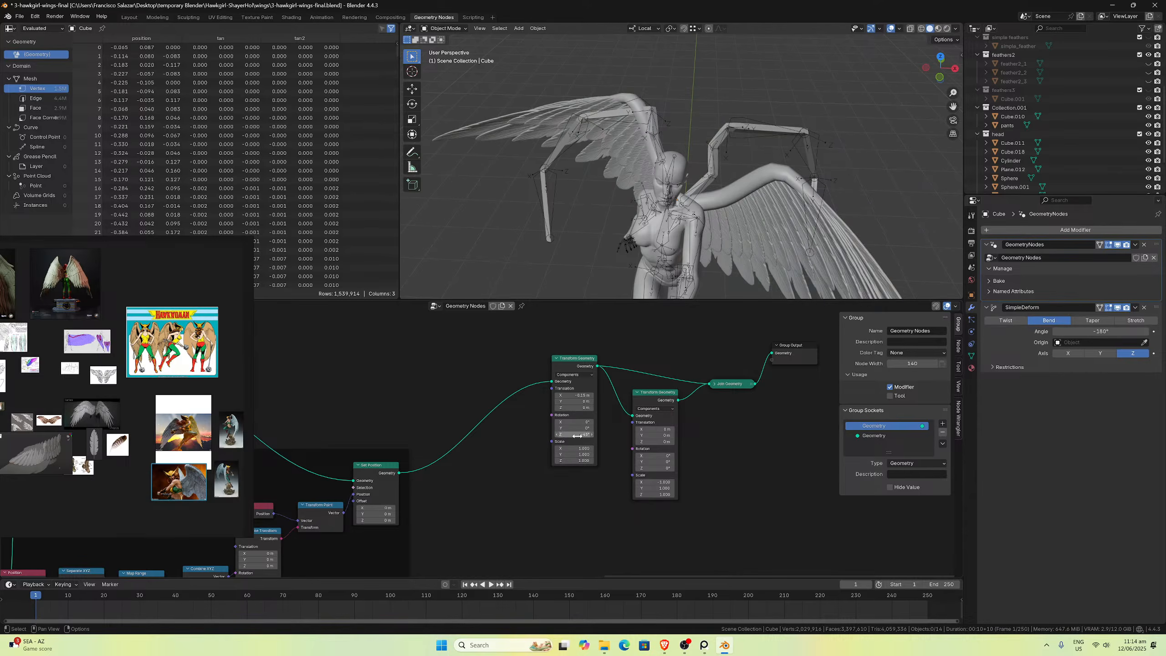
Step: Try a Z translation of 5 m on the second Transform Geometry node and undo it
click(660, 442)
text(5)
key(Return)
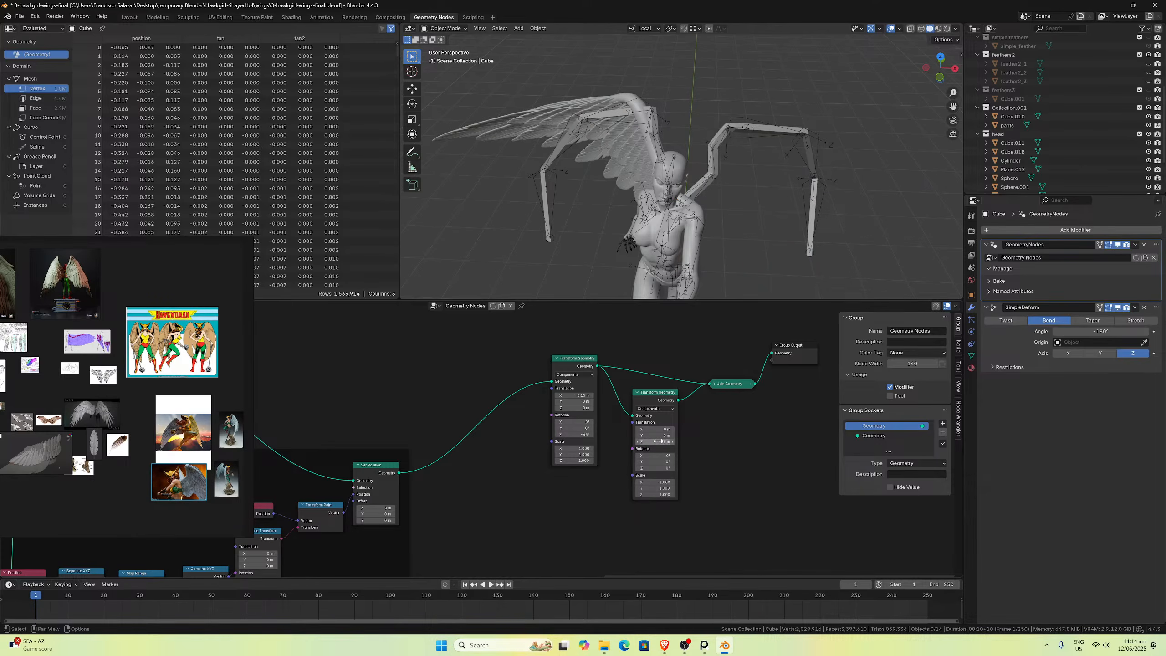
key(ctrl+z)
Step: Try Z rotations of -45° and 45° on the second Transform Geometry node, and undo both
click(661, 468)
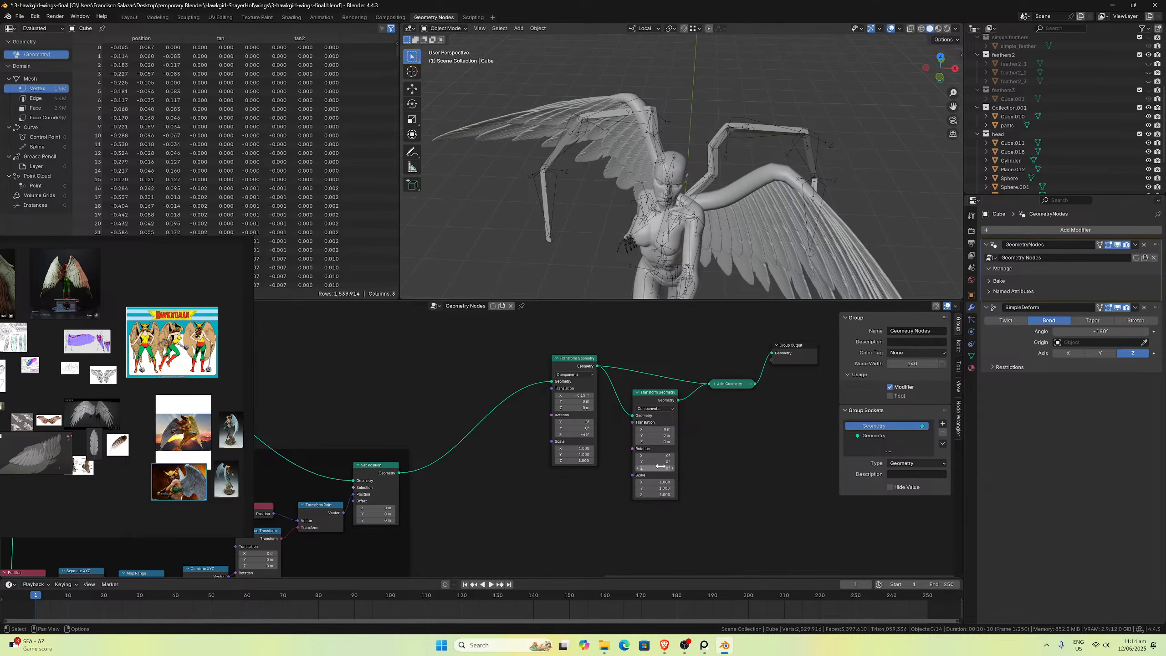
text(-45)
key(Return)
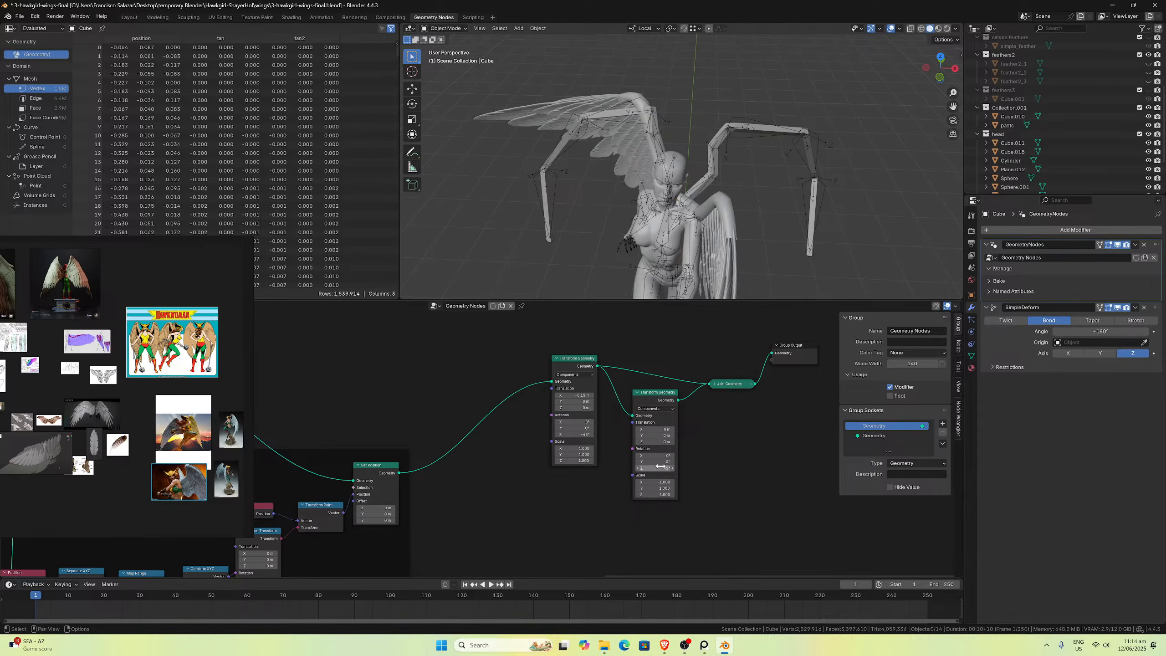
click(660, 468)
text(45)
key(Return)
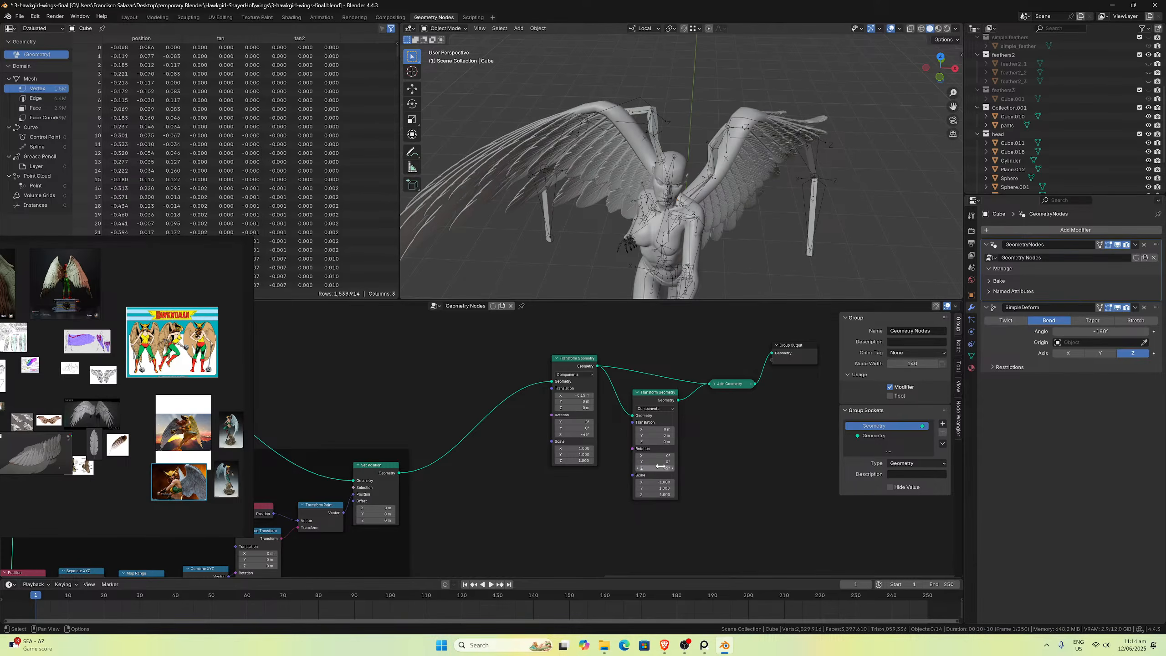
mouse_move(762, 147)
middle_down()
mouse_move(653, 97)
mouse_move(634, 168)
mouse_move(647, 222)
mouse_move(725, 186)
mouse_move(748, 141)
middle_up()
scroll(745, 152, up, 4)
key(ctrl+z)
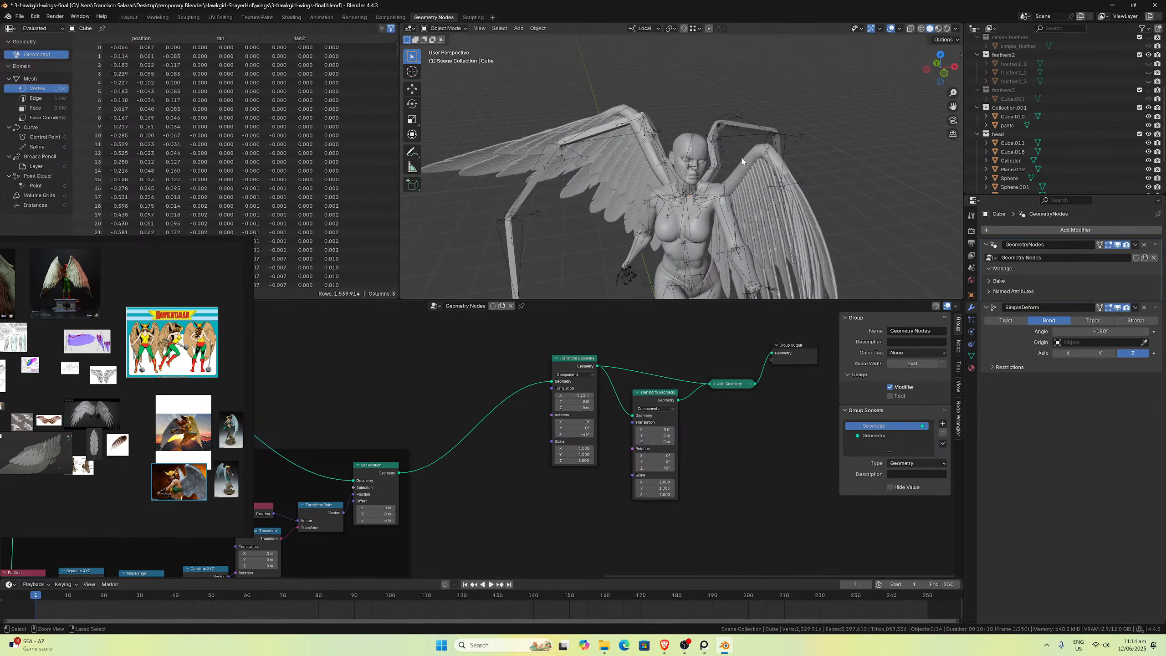
scroll(481, 445, up, 2)
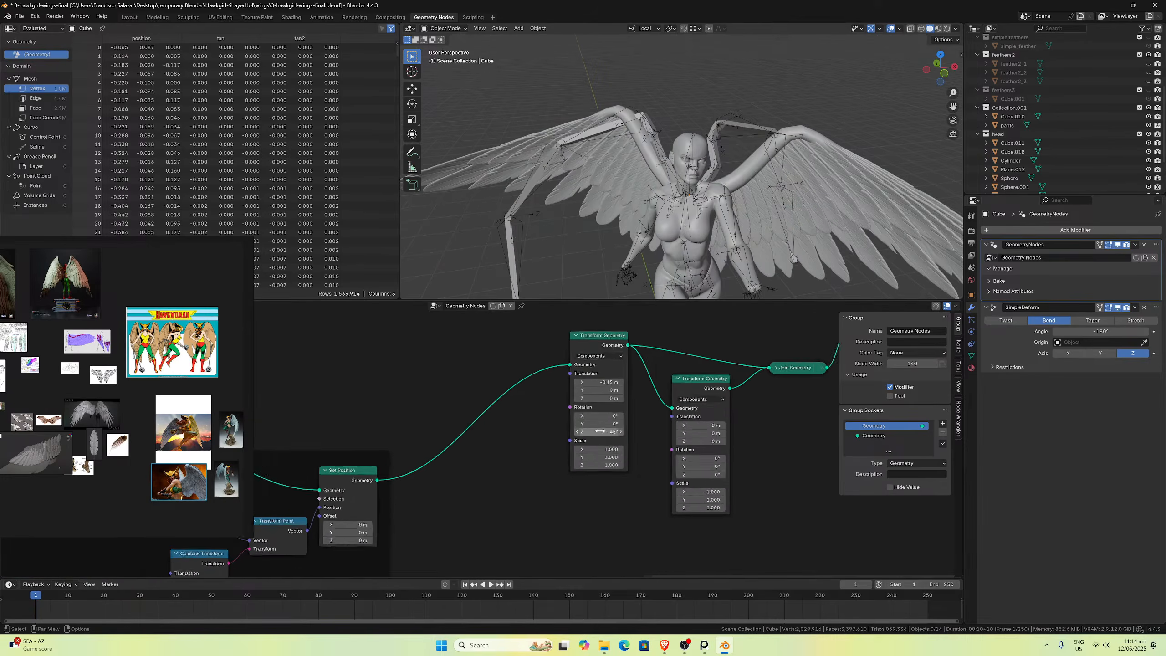
Step: Reset the first Transform Geometry node's Z rotation to 0° and check the wings from above
middle_drag(716, 198, 808, 237)
double_click(627, 430)
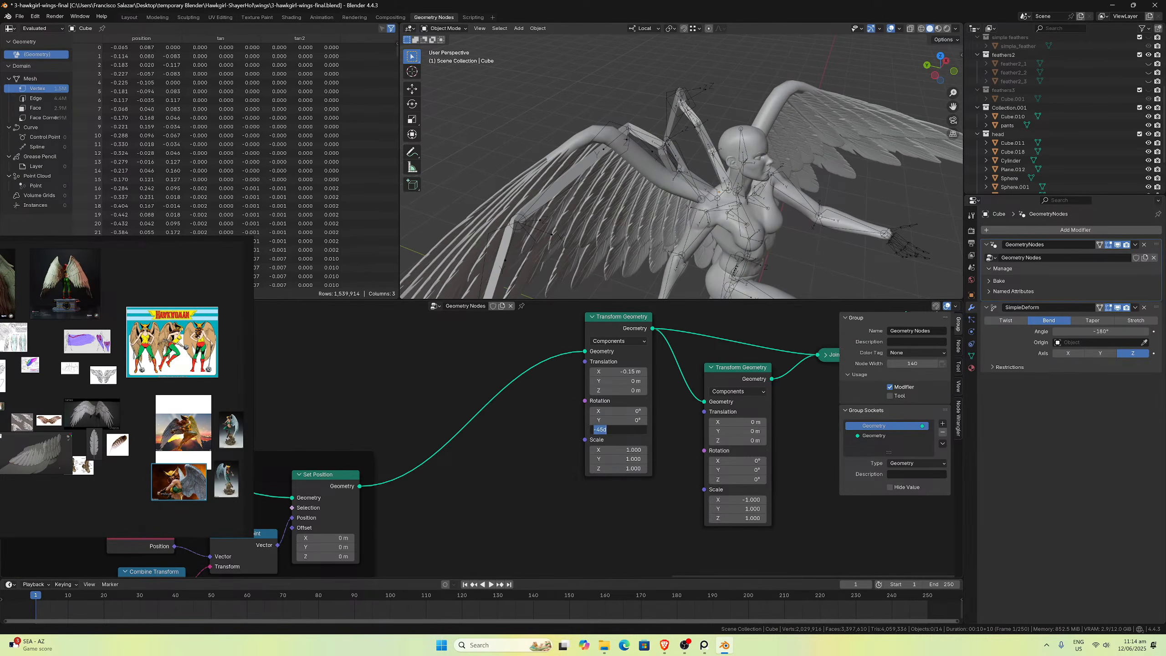
text(0)
key(Return)
middle_drag(682, 284, 706, 208)
scroll(647, 246, up, 4)
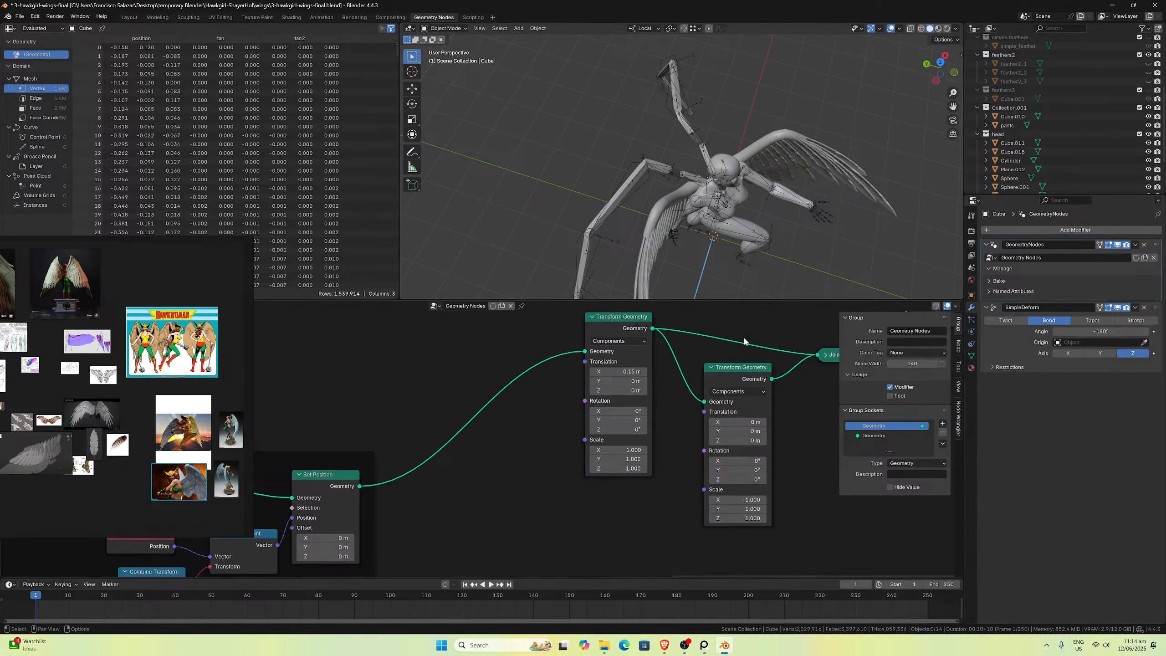
Step: Inspect how the wings attach to the figure's back from the top and the front
middle_drag(729, 237, 668, 217)
scroll(627, 234, up, 6)
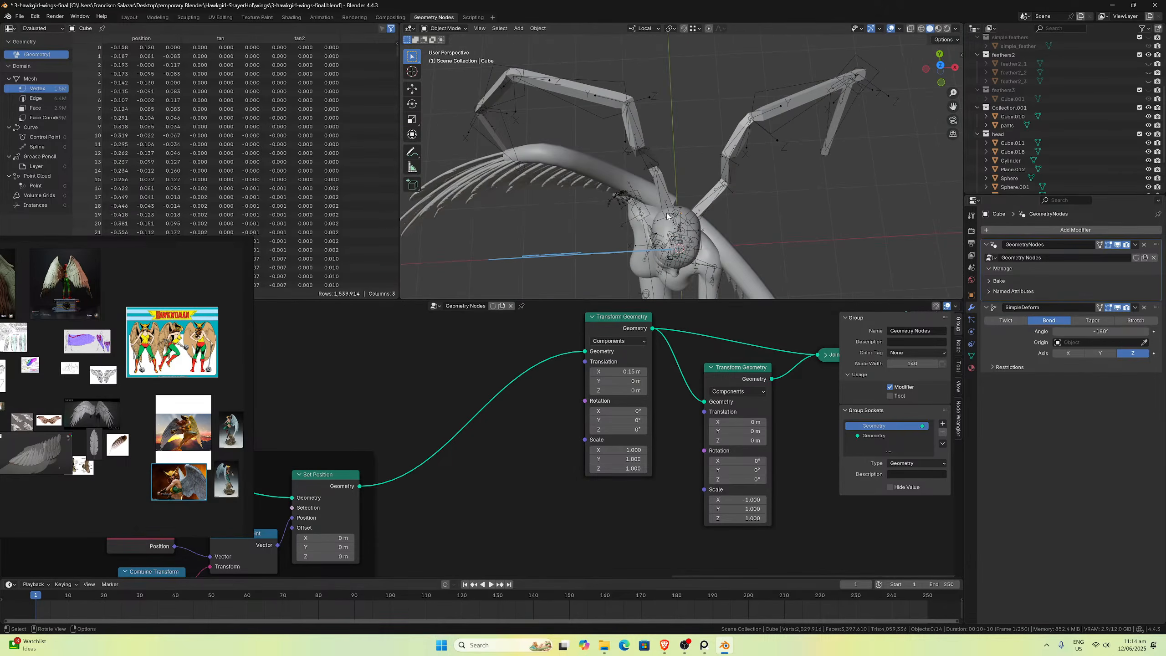
alt+middle_drag(690, 175, 686, 191)
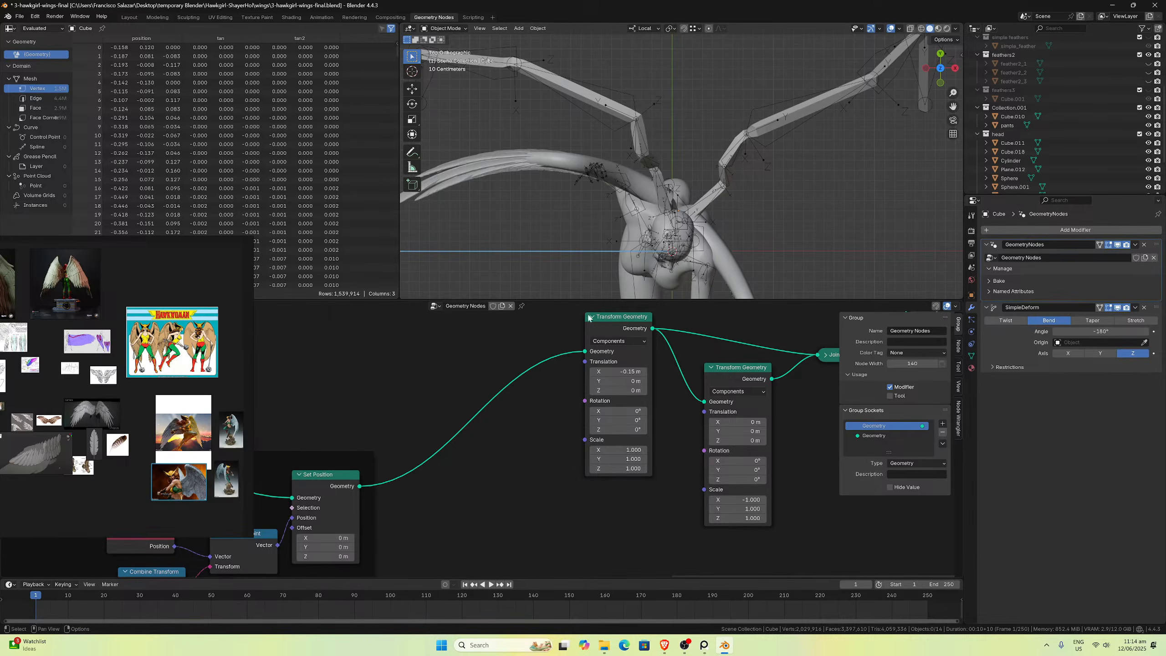
middle_drag(661, 206, 675, 141)
scroll(674, 141, up, 3)
scroll(501, 423, down, 6)
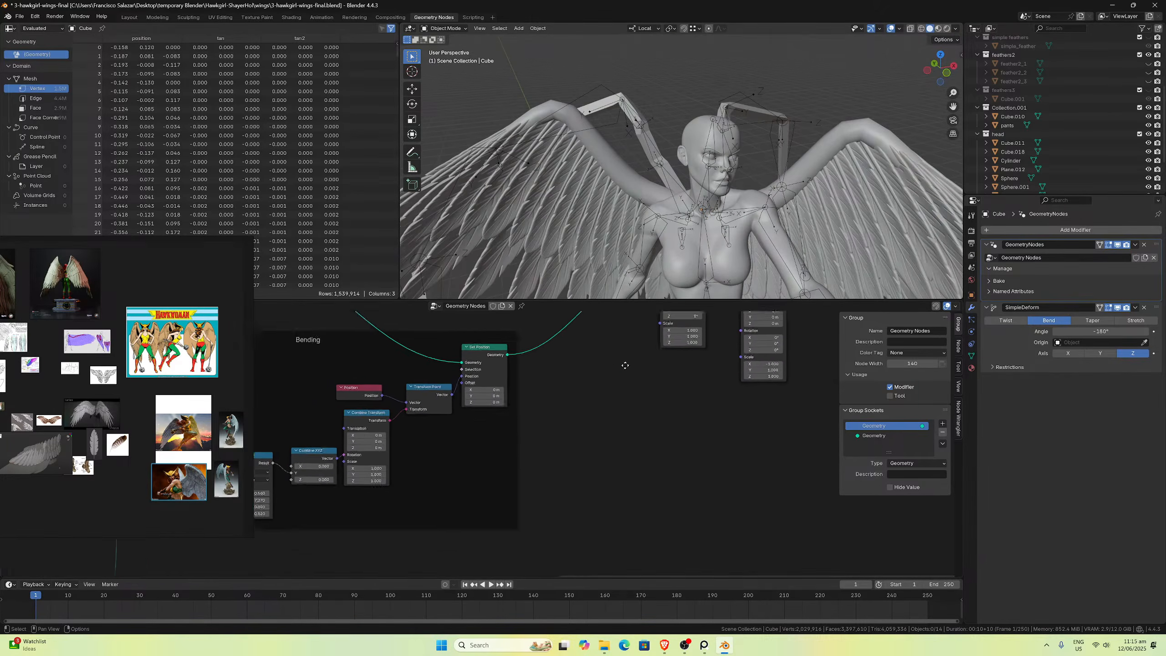
Step: Examine the nodes around Set Curve Radius, Resample Curve and Curve to Mesh that build the wing arm
middle_drag(501, 458, 645, 401)
scroll(642, 399, down, 5)
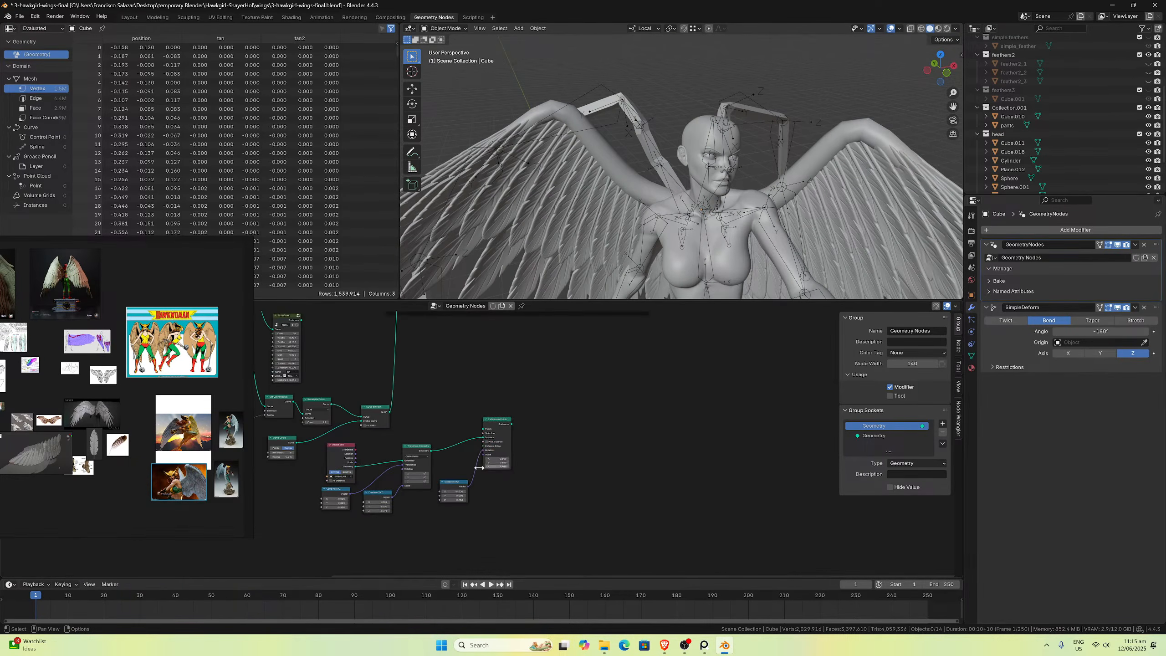
middle_drag(455, 425, 604, 466)
scroll(597, 450, up, 2)
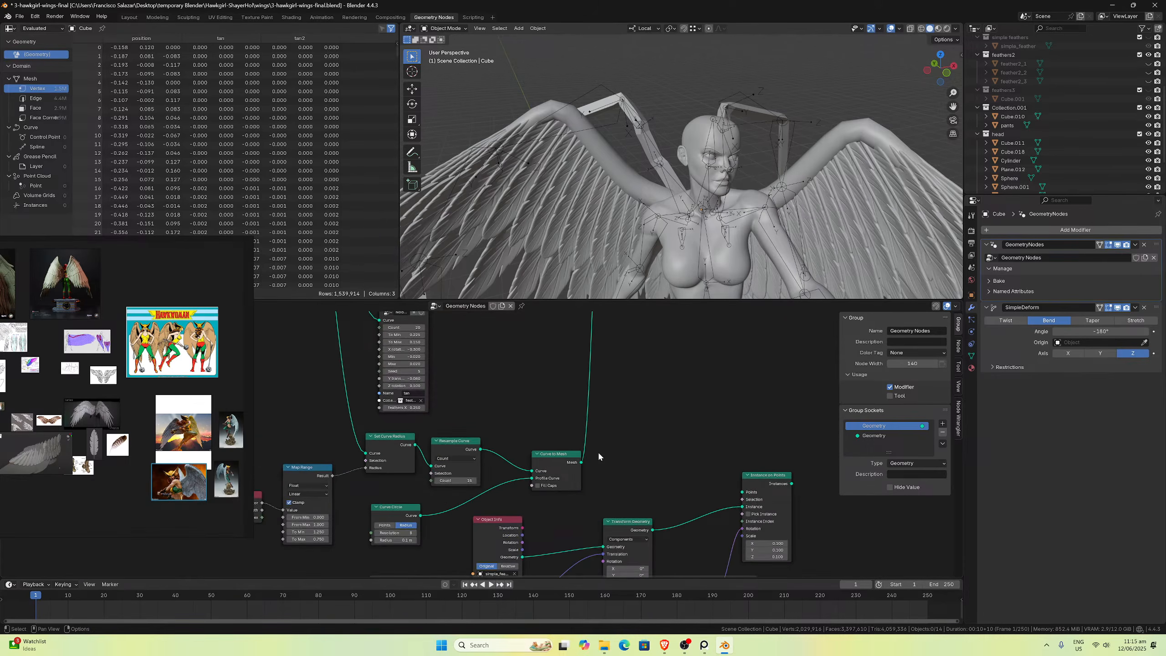
scroll(529, 422, down, 3)
scroll(515, 422, up, 2)
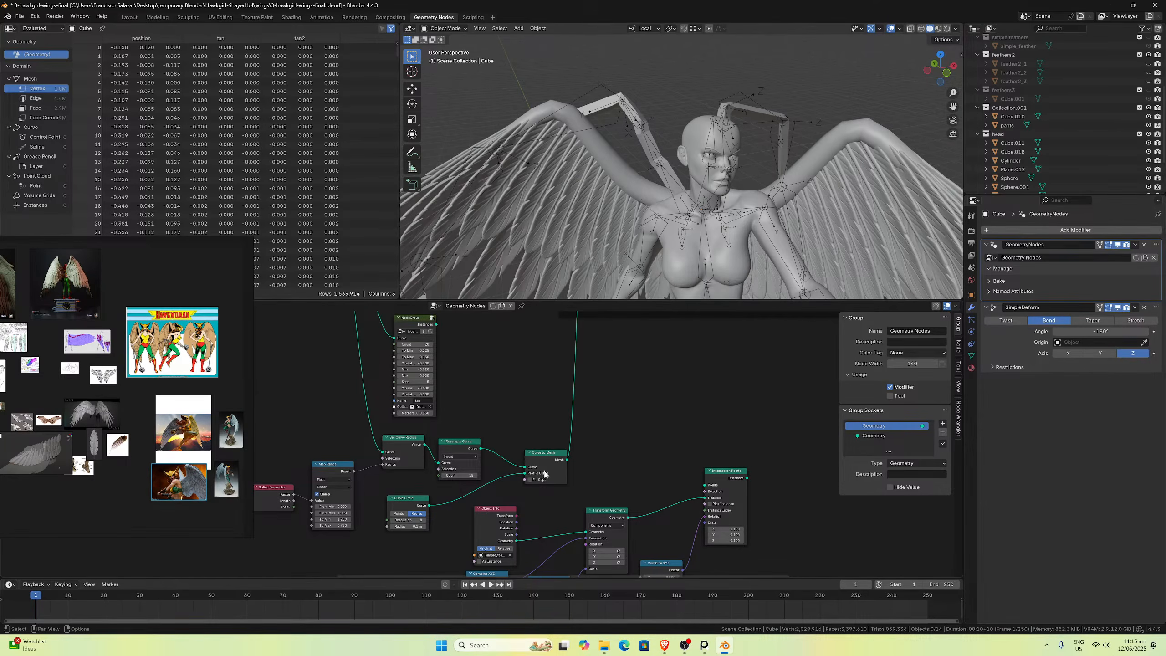
scroll(487, 446, down, 2)
mouse_move(649, 211)
middle_down()
mouse_move(648, 189)
mouse_move(635, 212)
middle_up()
middle_drag(455, 450, 573, 496)
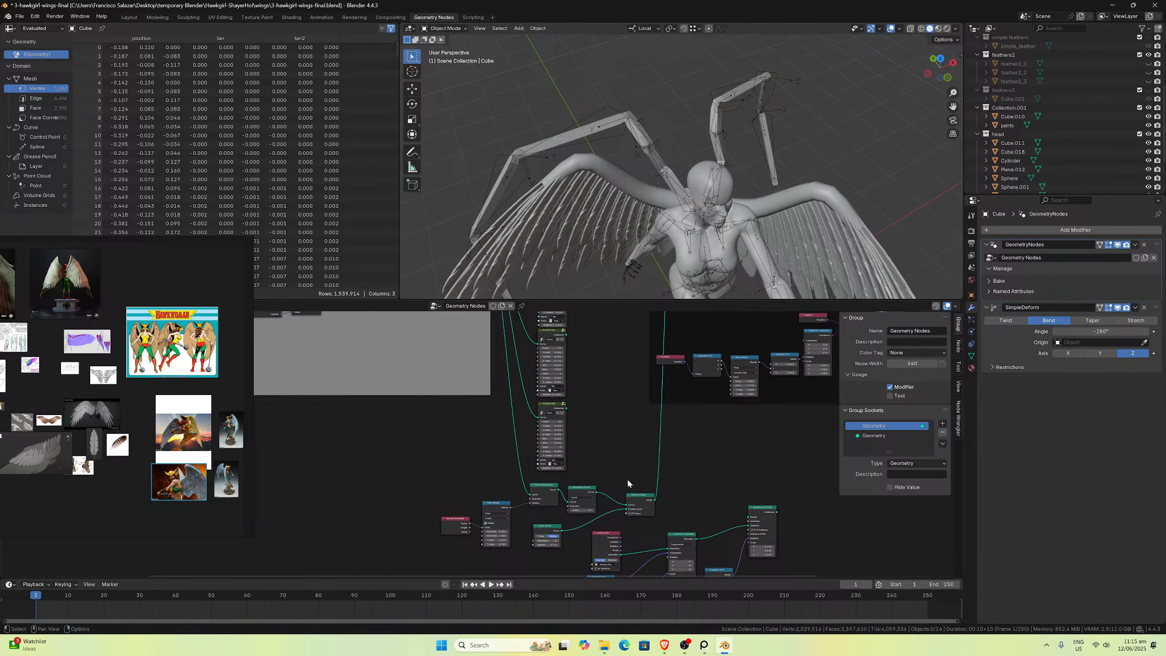
Step: Examine the wing node tree from the curve chain to the final Transform Geometry nodes, and view the wings around the figure
scroll(517, 440, up, 3)
middle_drag(517, 440, 608, 393)
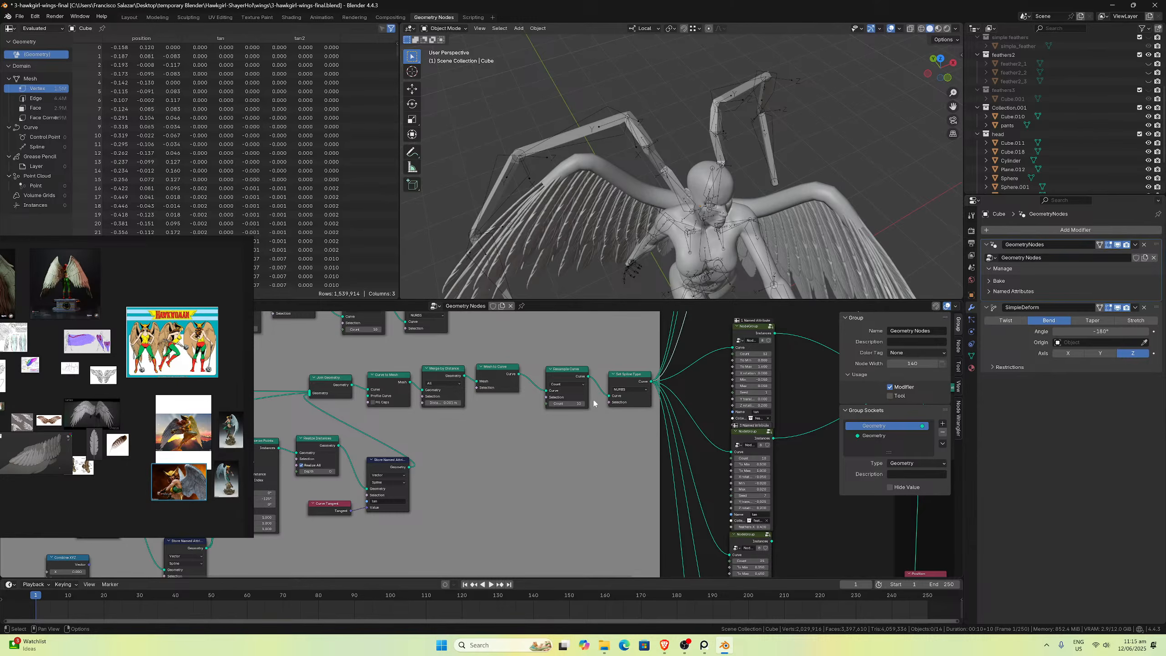
middle_drag(674, 260, 706, 210)
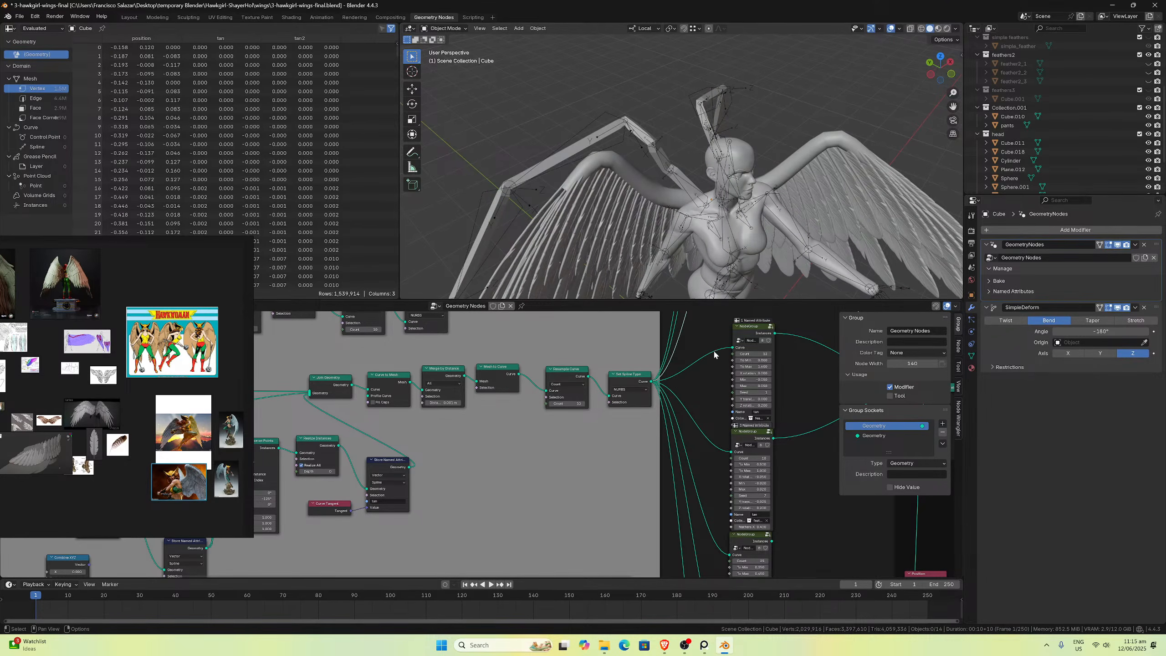
scroll(715, 419, down, 3)
middle_drag(714, 420, 521, 374)
middle_drag(500, 405, 478, 395)
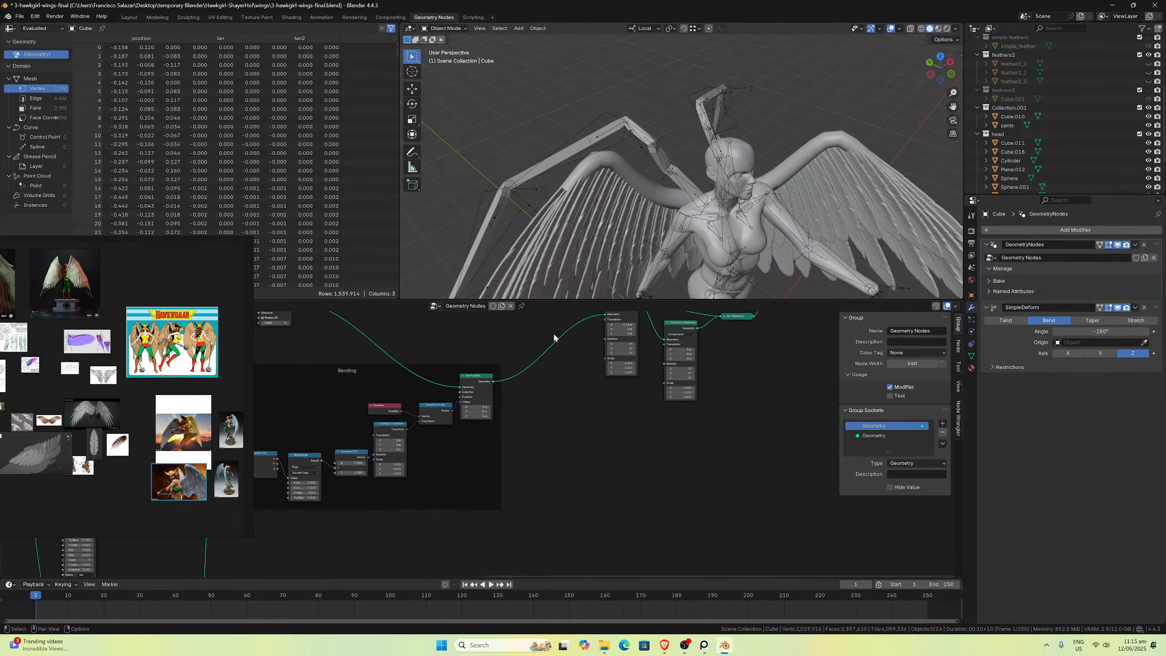
scroll(477, 395, up, 3)
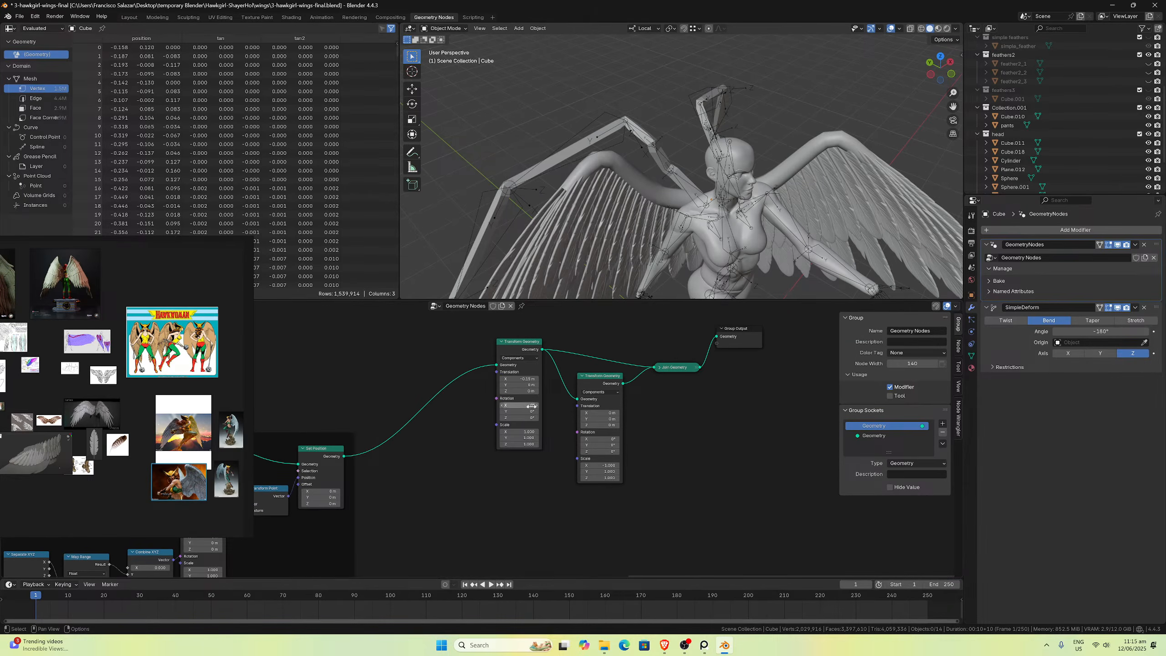
scroll(682, 224, down, 3)
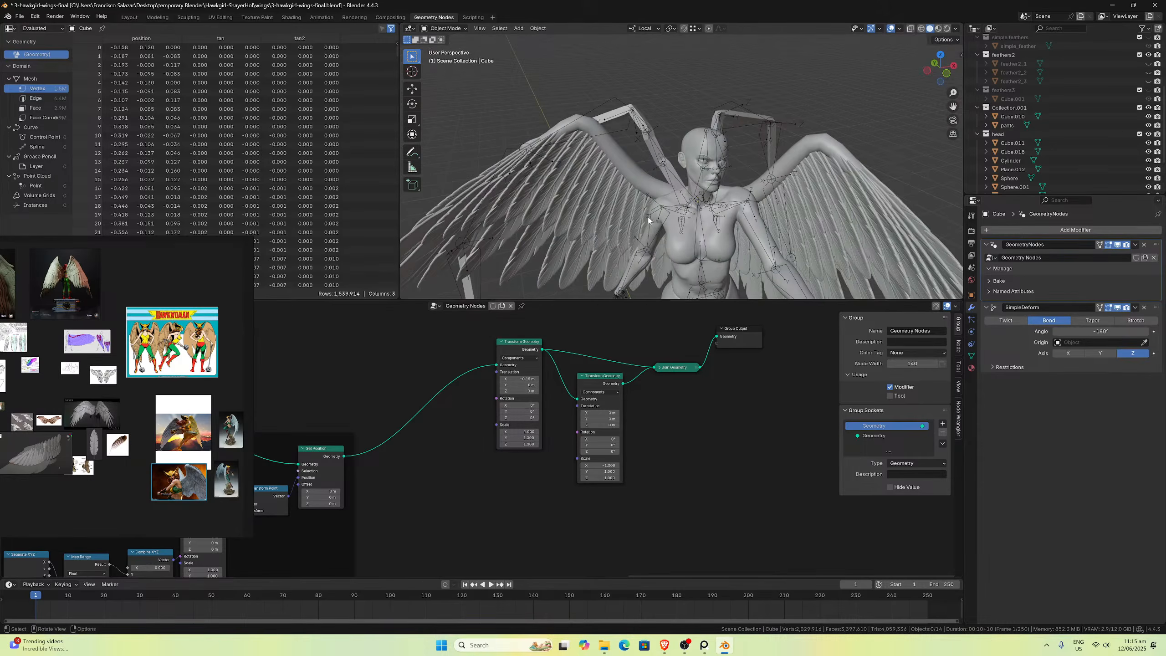
scroll(558, 287, down, 3)
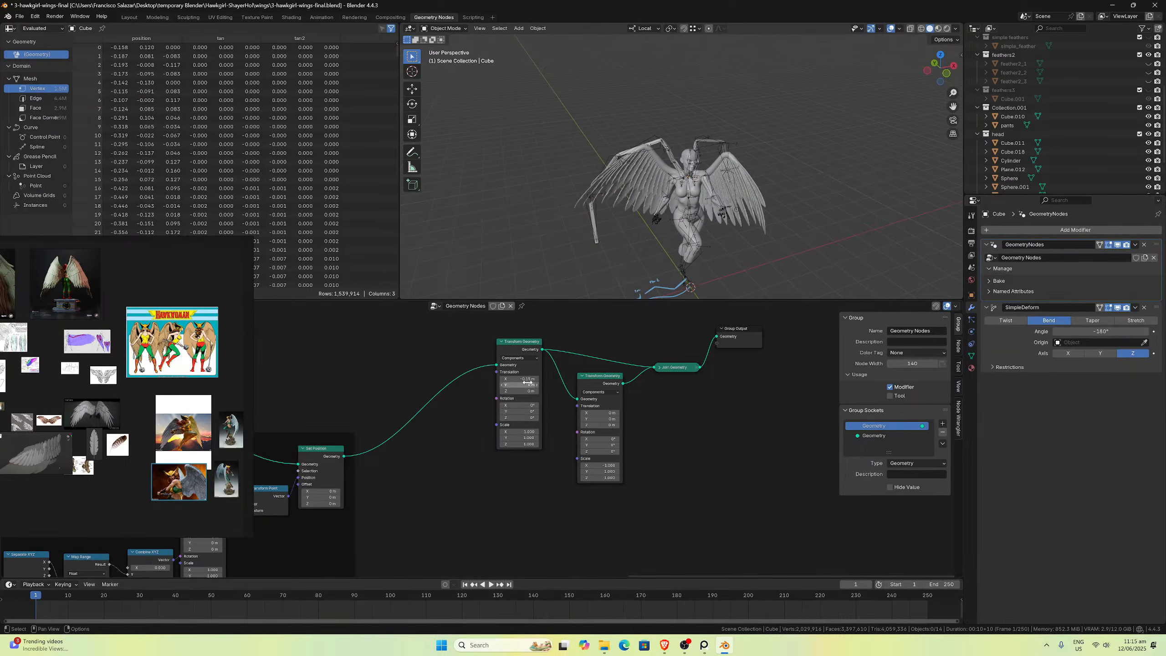
Step: Try shifting the wings along X with the first final Transform Geometry node's translation, and undo it
mouse_move(518, 378)
mouse_down()
mouse_move(486, 378)
mouse_move(519, 379)
mouse_up()
middle_drag(570, 268, 574, 208)
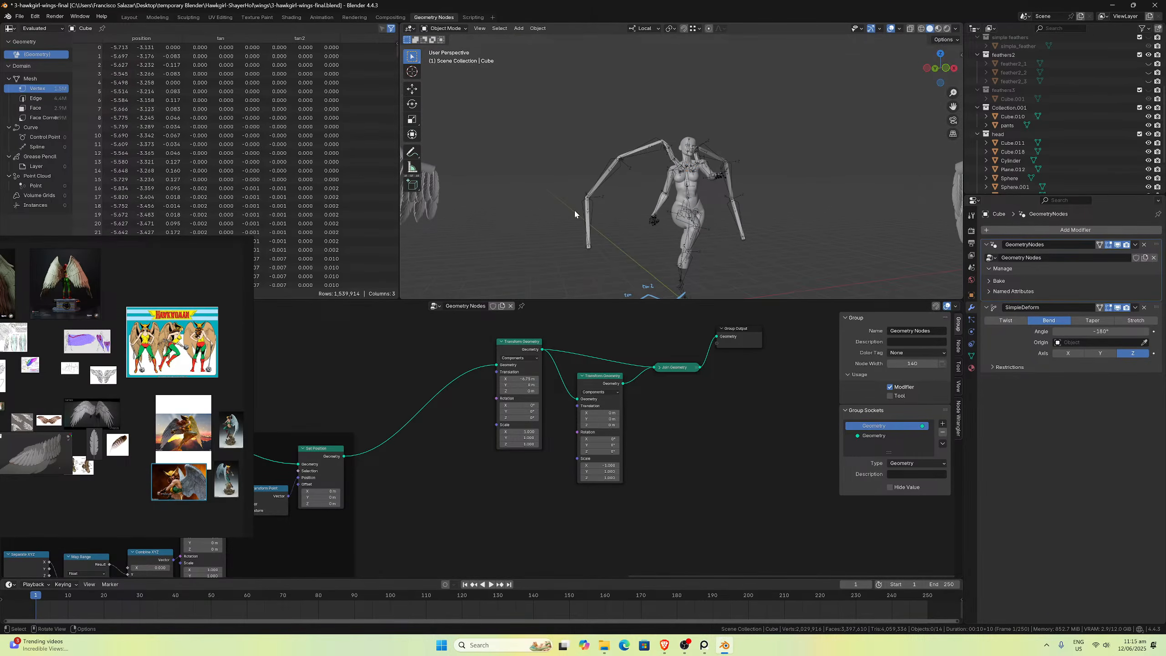
key(ctrl+z)
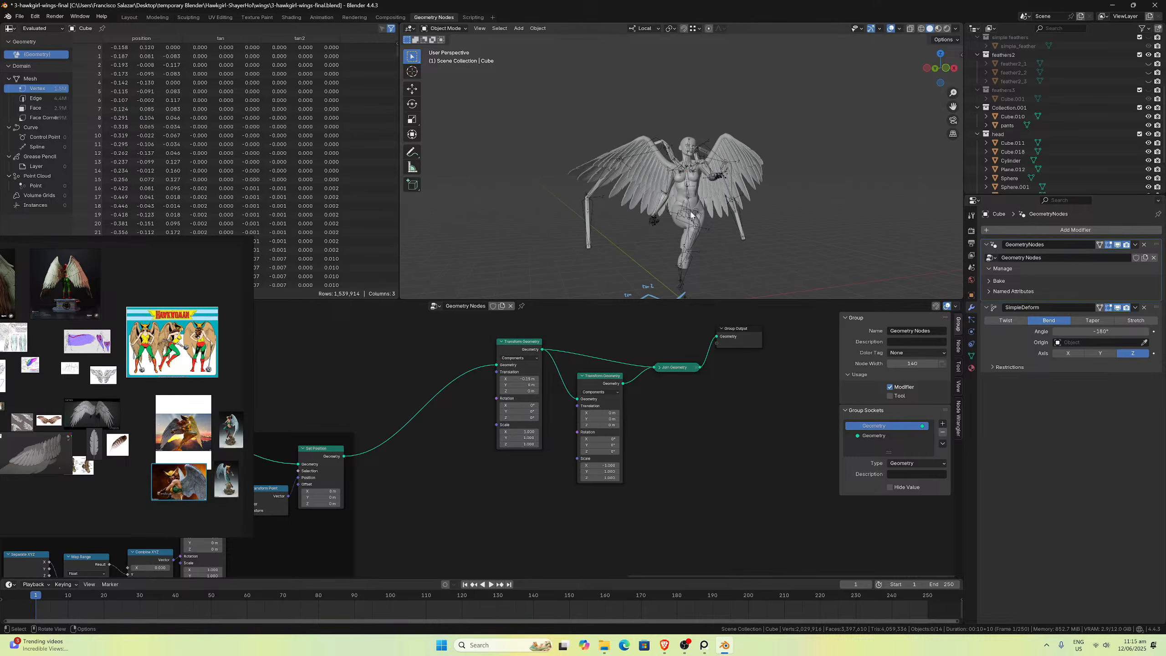
Step: Select the wings object and inspect how the wings meet the figure's back and shoulders
scroll(692, 215, up, 5)
middle_drag(693, 215, 709, 255)
click(651, 208)
middle_drag(650, 207, 622, 207)
scroll(627, 194, up, 7)
scroll(555, 404, down, 6)
middle_drag(462, 420, 451, 442)
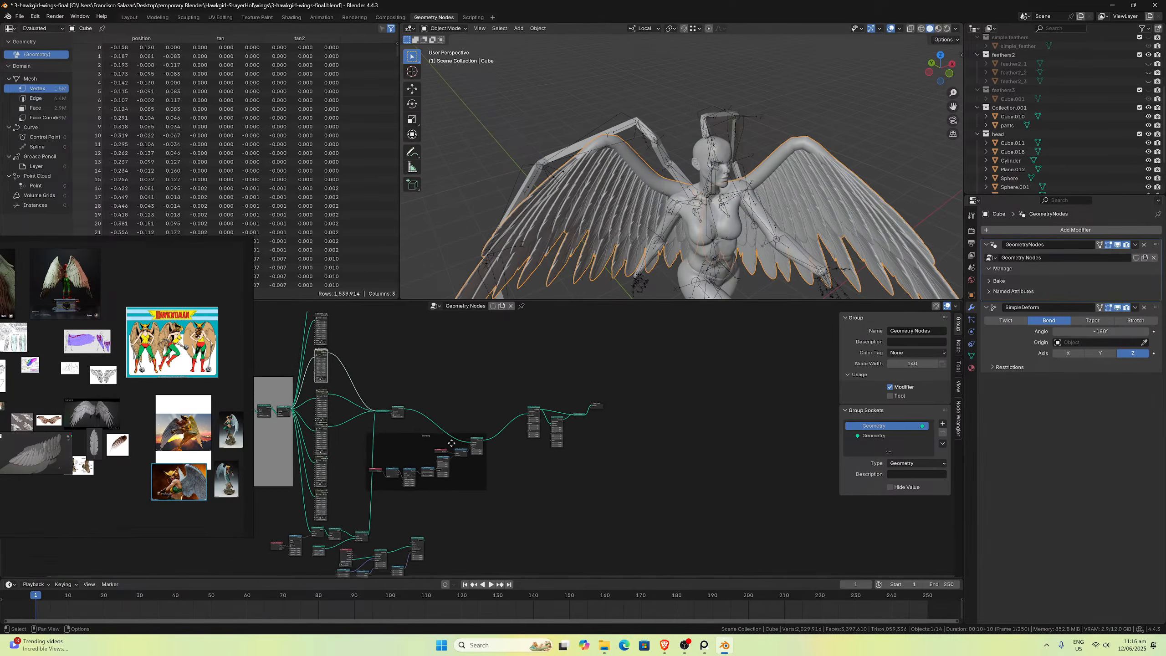
Step: Try a Z rotation of 45° on the Transform Geometry node after the first Curve Line, and settle on -45°
scroll(452, 443, up, 8)
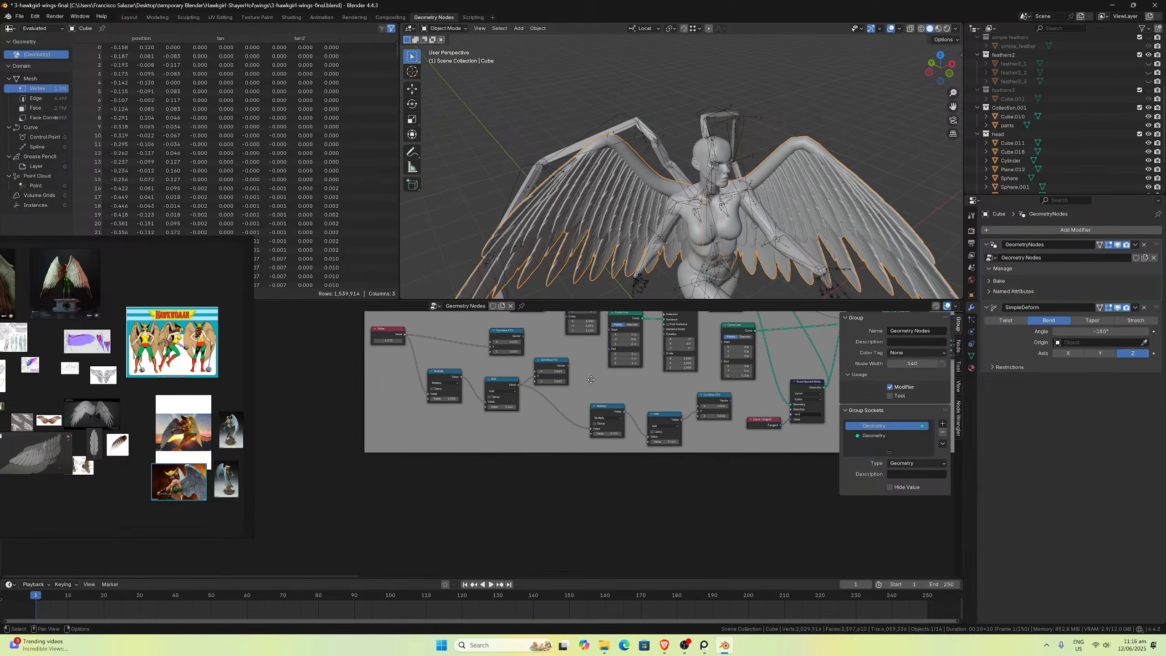
middle_drag(591, 379, 468, 488)
scroll(468, 488, up, 3)
middle_drag(466, 416, 493, 464)
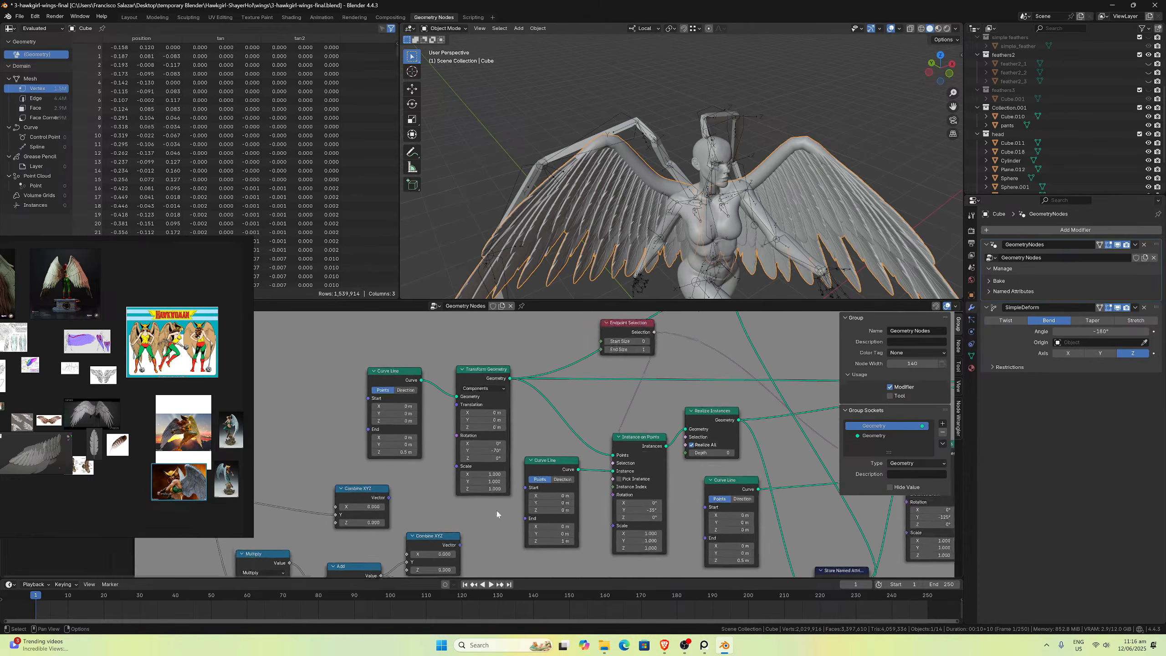
scroll(493, 464, up, 2)
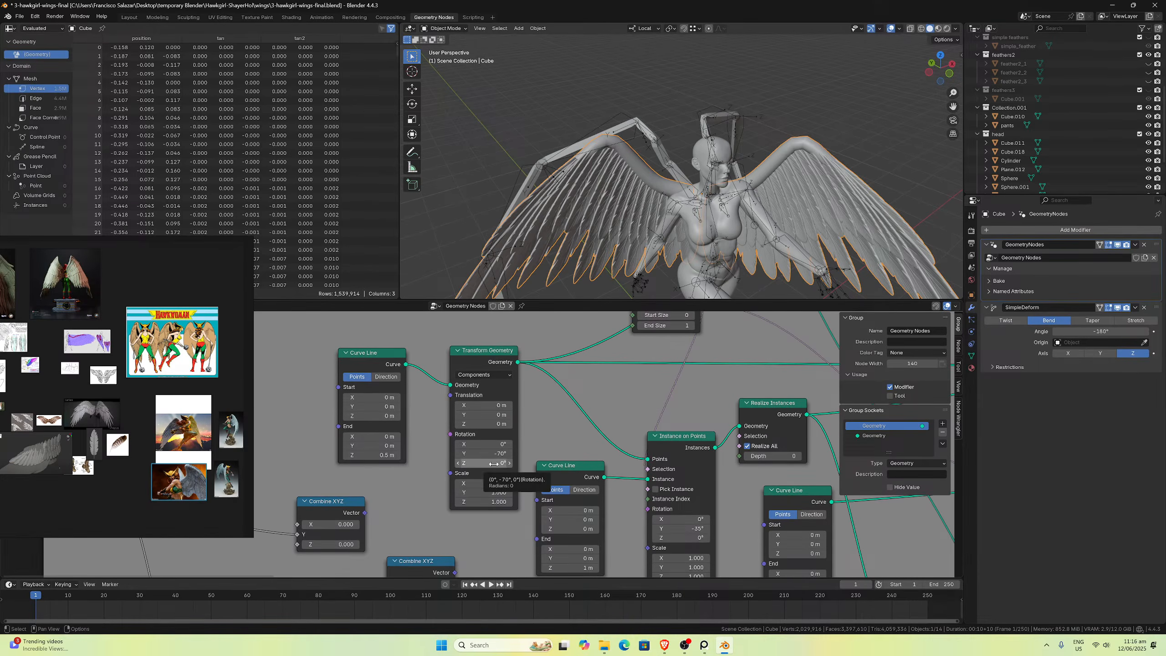
drag(494, 463, 493, 464)
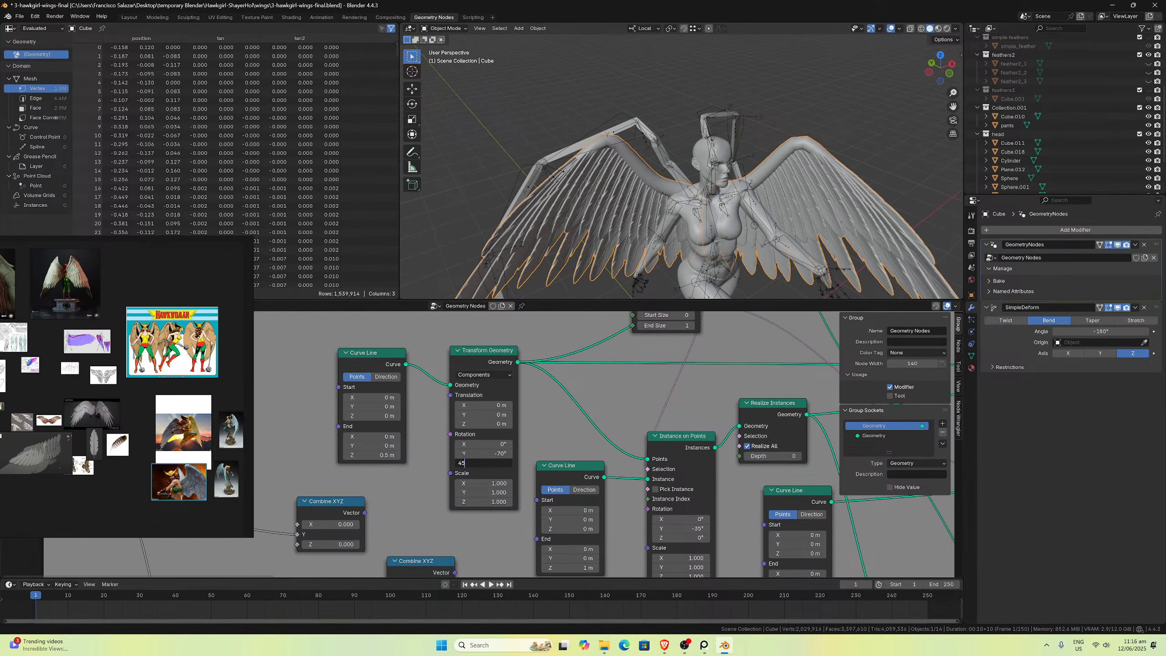
key(Return)
click(493, 464)
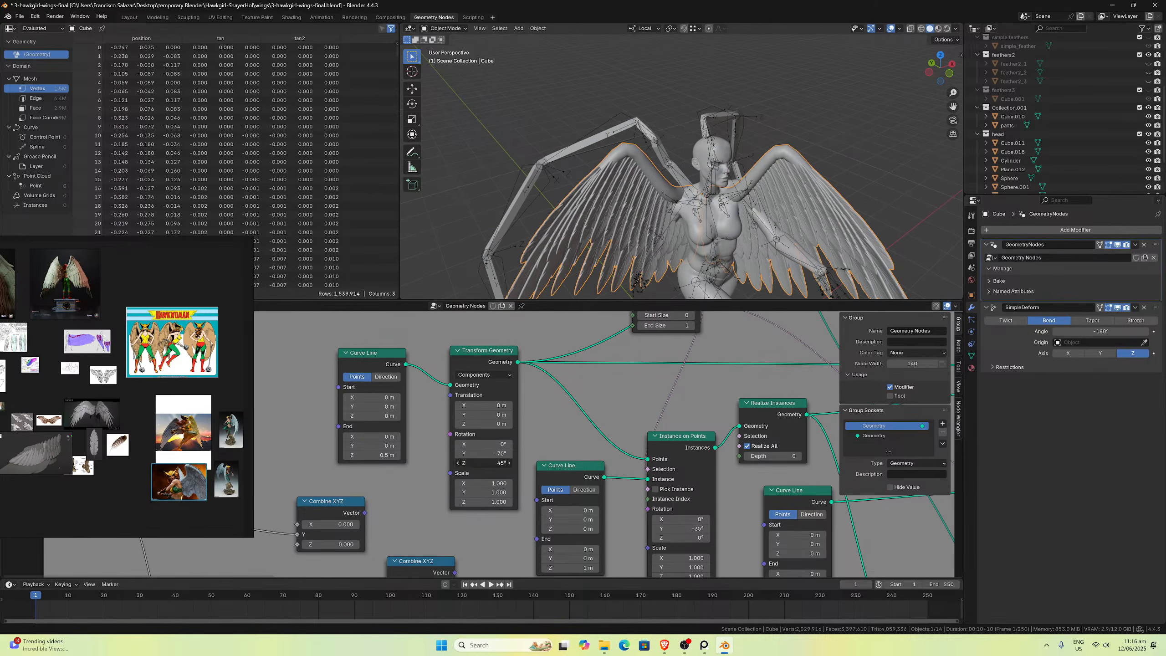
text(-45)
key(Return)
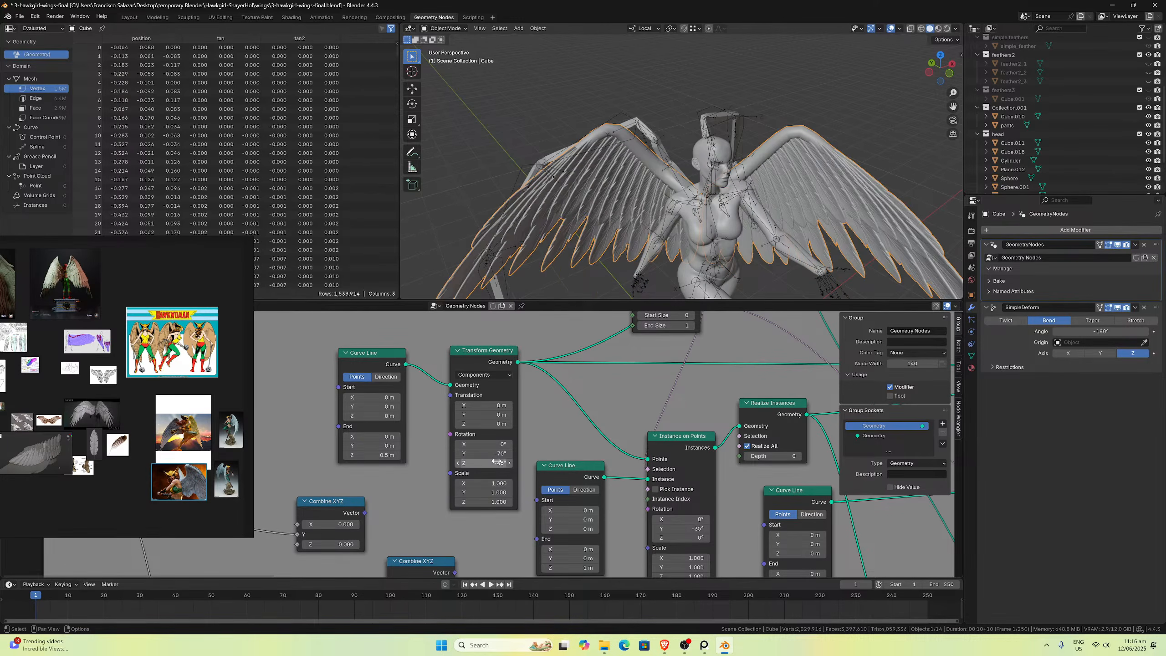
Step: Set the Z rotation of the second wing segment's Instance on Points node to 45°
middle_drag(517, 460, 442, 392)
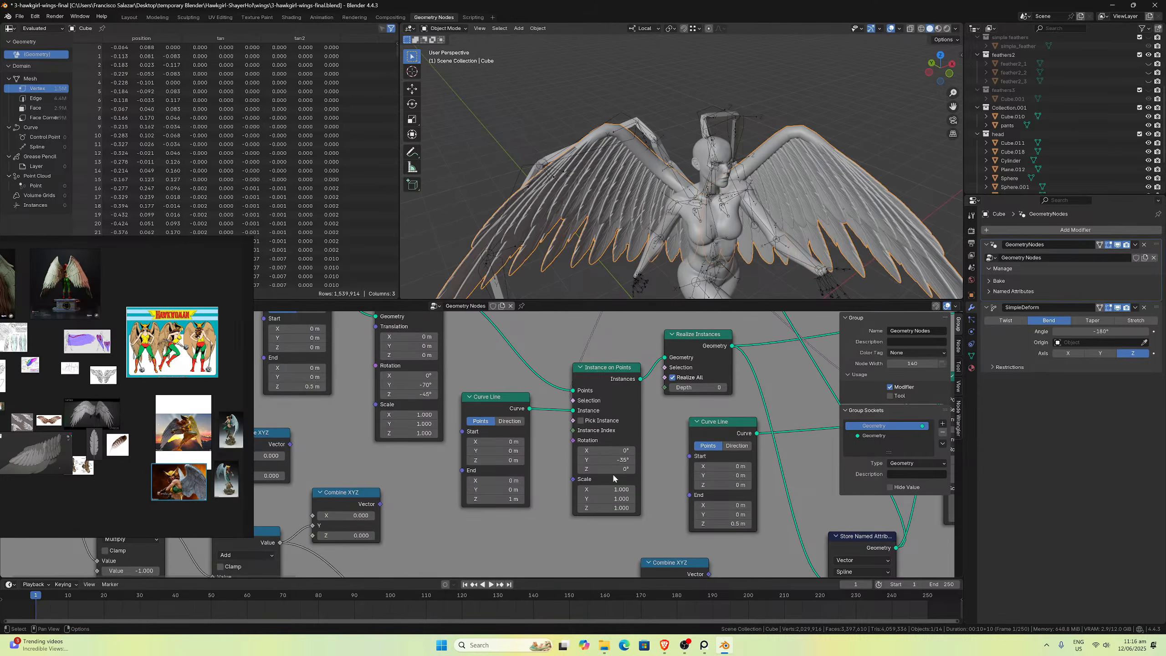
click(606, 469)
key(Return)
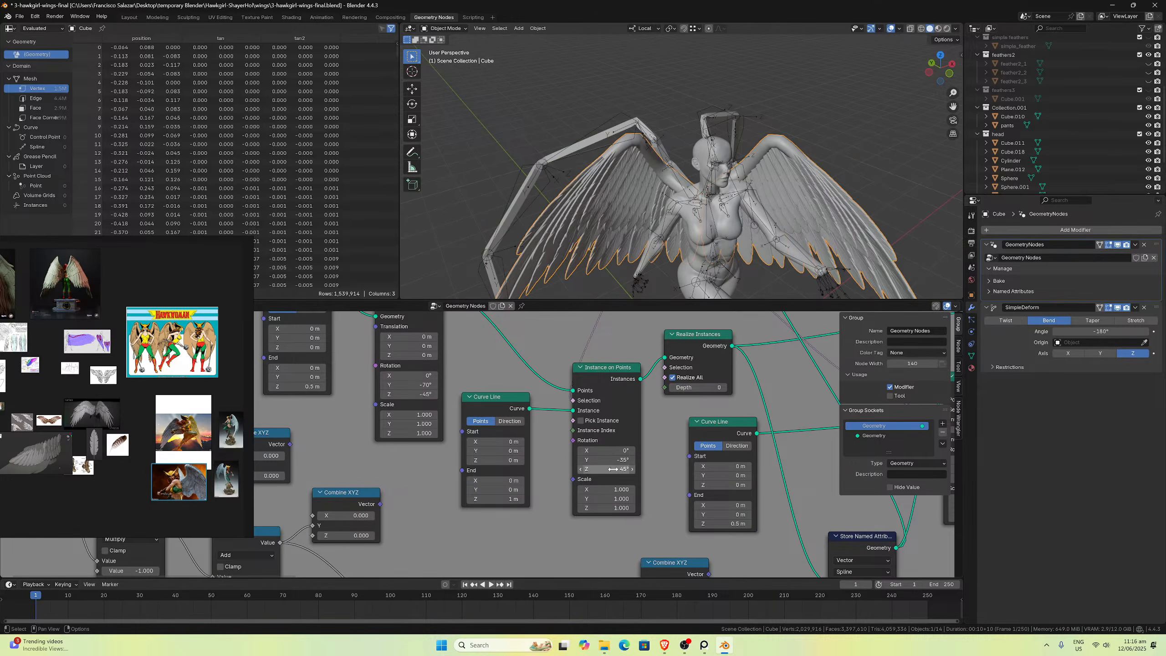
Step: Try a Z rotation of -45° on the last wing segment's Instance on Points node, inspect the wings, and undo it
middle_drag(799, 403, 500, 401)
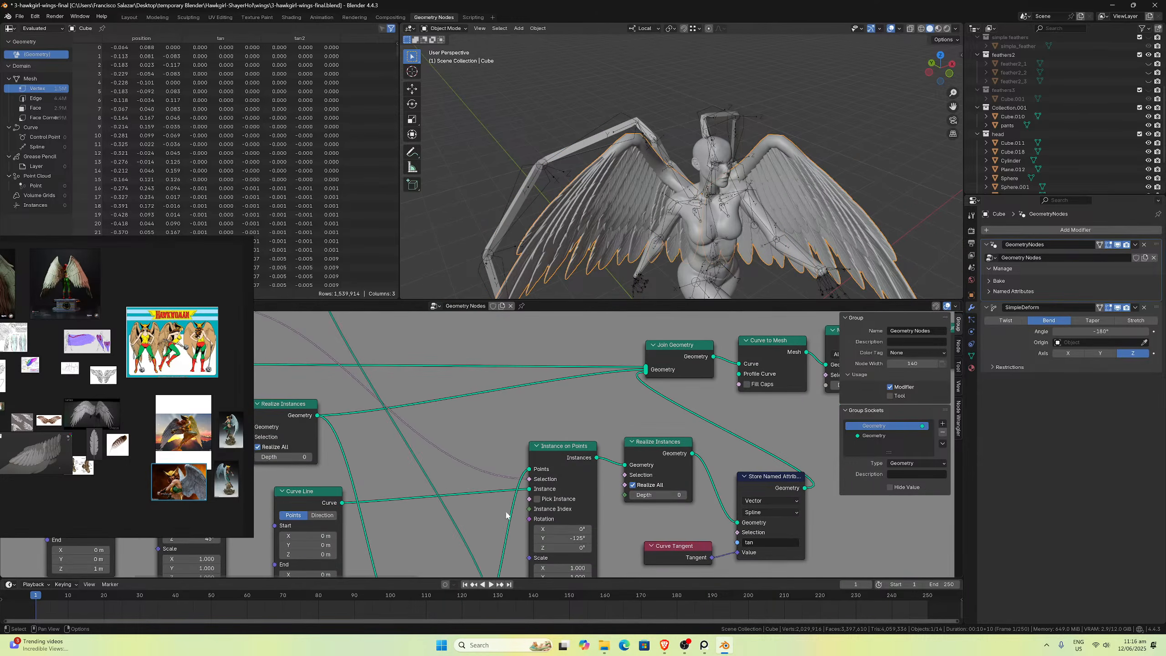
middle_drag(638, 456, 491, 453)
click(531, 476)
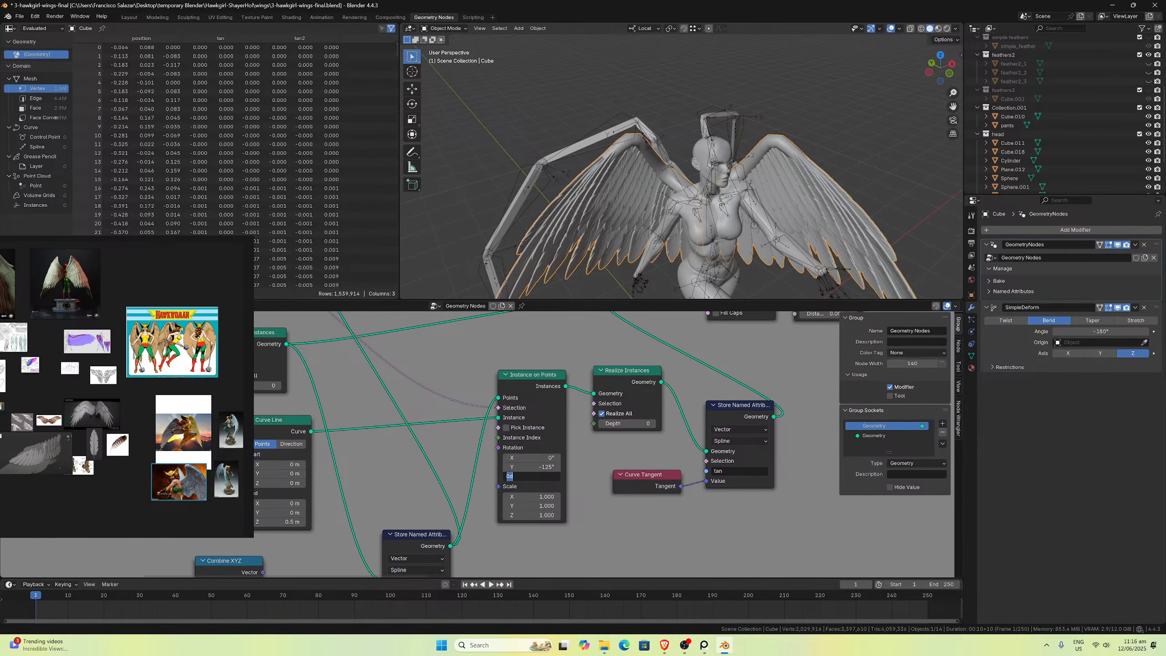
text(-45)
key(Return)
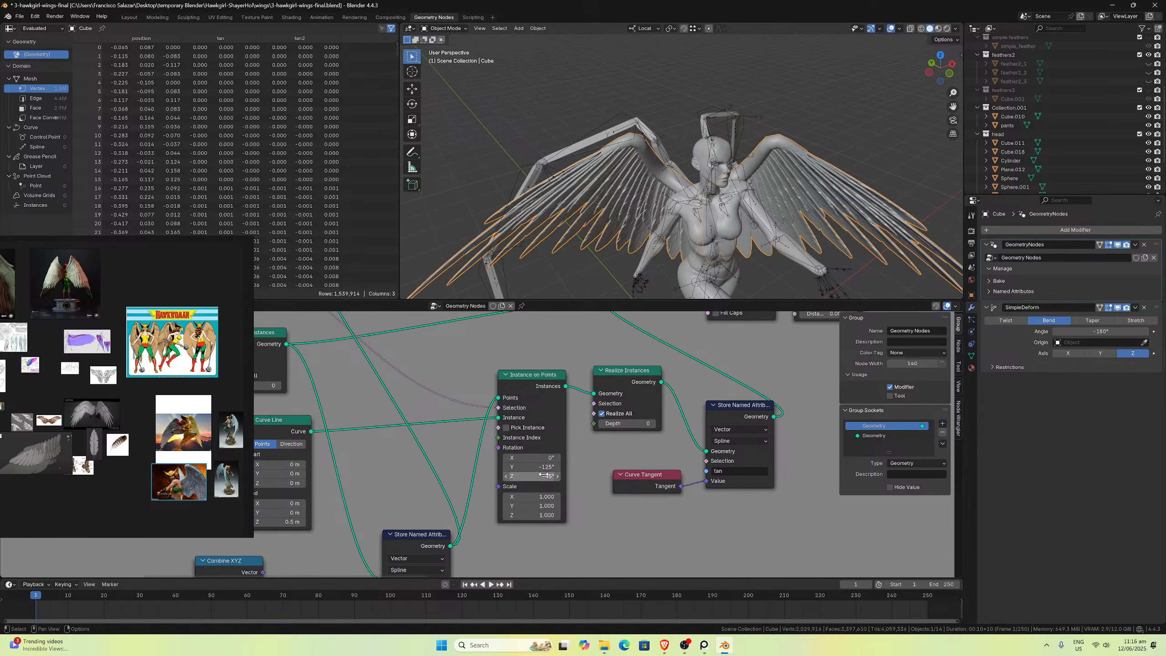
mouse_move(680, 183)
middle_down()
mouse_move(725, 180)
mouse_move(673, 202)
mouse_move(714, 254)
mouse_move(742, 206)
mouse_move(829, 182)
mouse_move(633, 170)
mouse_move(675, 166)
mouse_move(635, 171)
mouse_move(668, 270)
mouse_move(648, 247)
middle_up()
scroll(725, 181, up, 5)
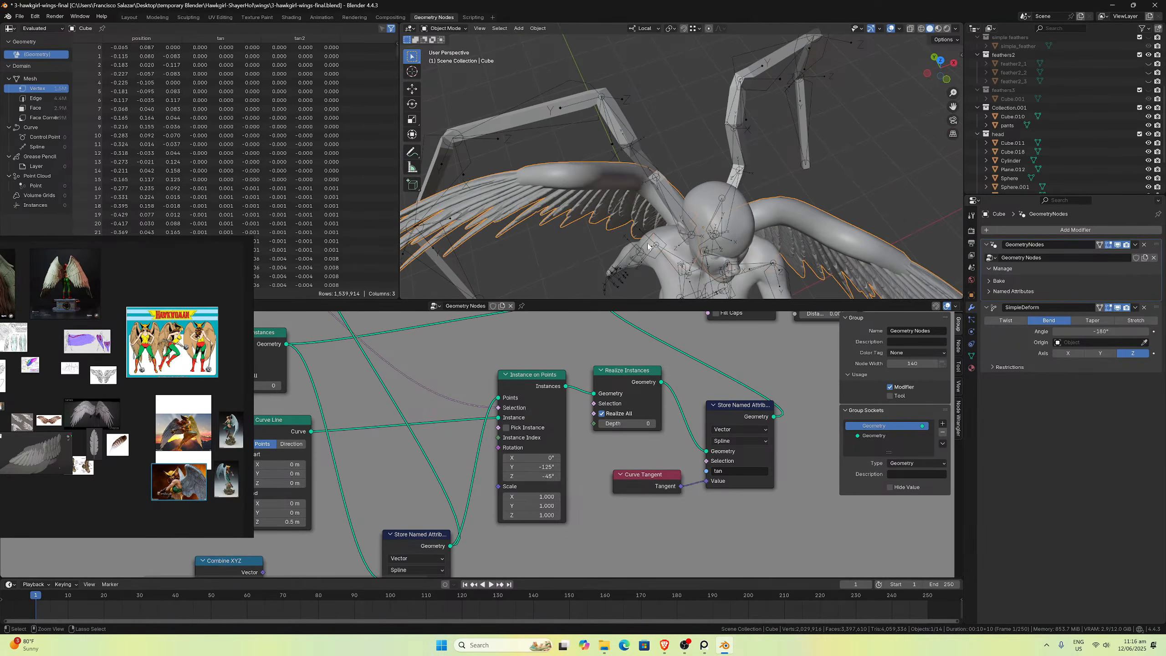
key(ctrl+z)
Step: Try a SimpleDeform bend angle of -120° while viewing the wings from above, and settle on -90°
mouse_move(659, 237)
middle_down()
mouse_move(670, 263)
mouse_move(675, 248)
middle_up()
key(KP_7)
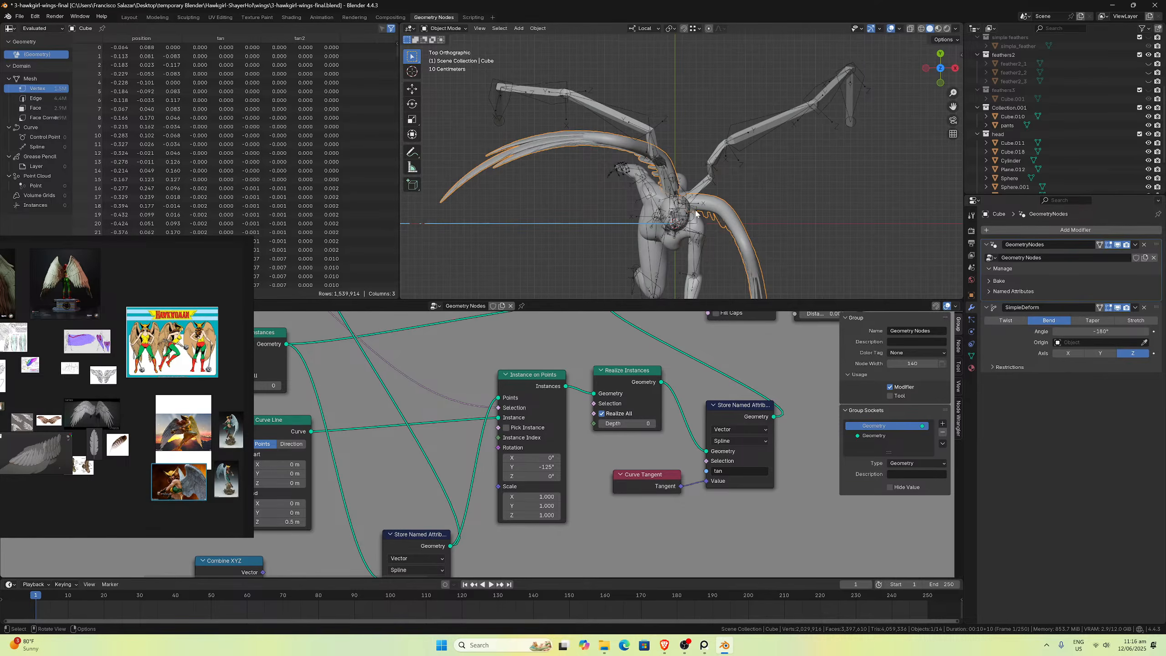
click(1101, 331)
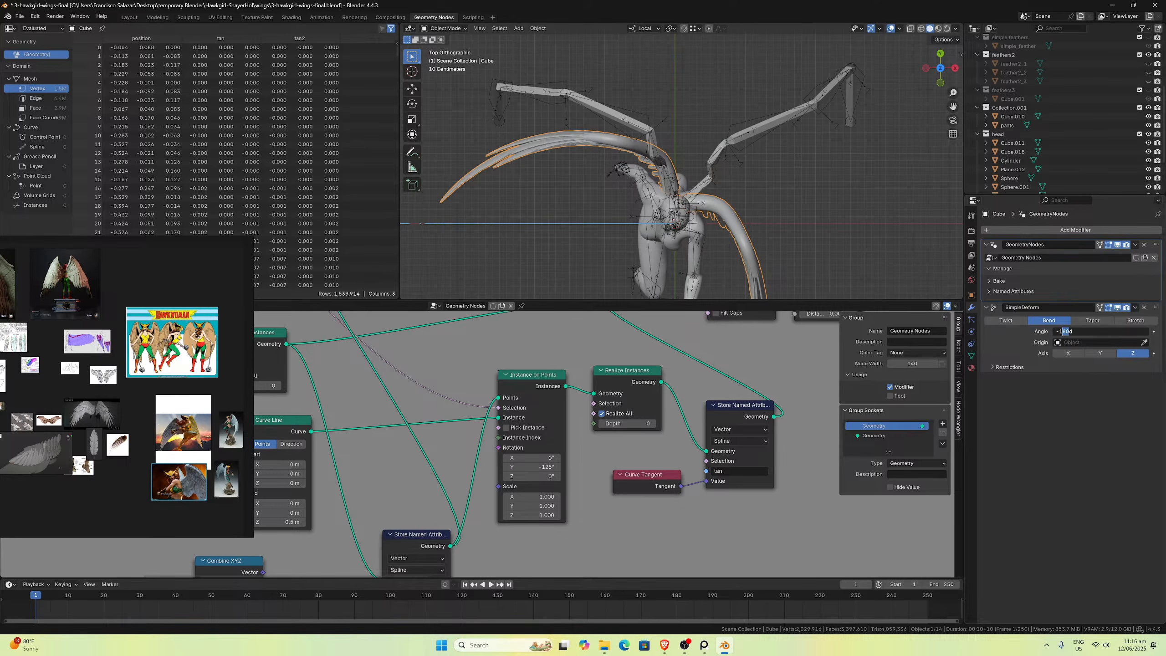
key(Return)
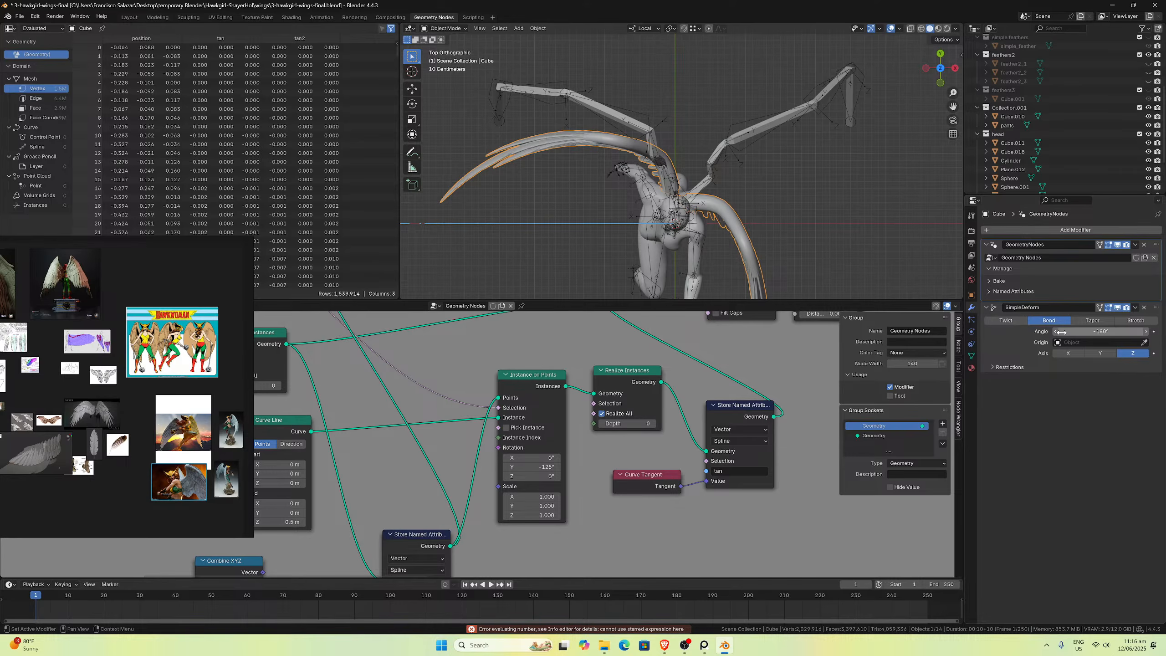
click(1062, 332)
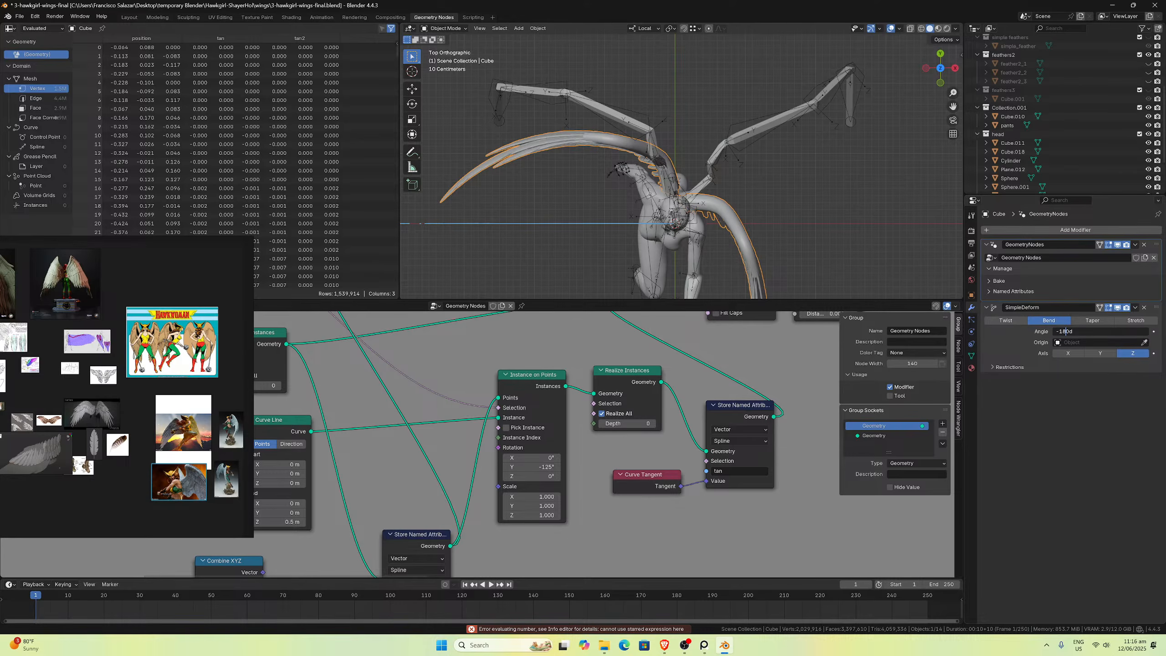
key(Return)
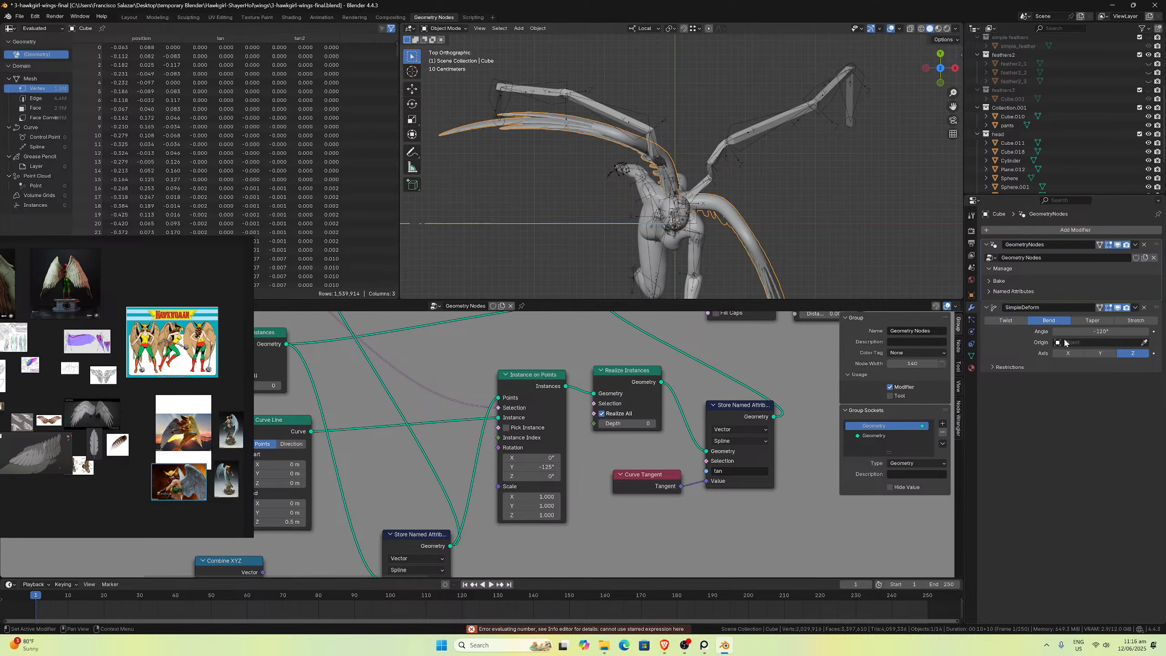
click(1064, 331)
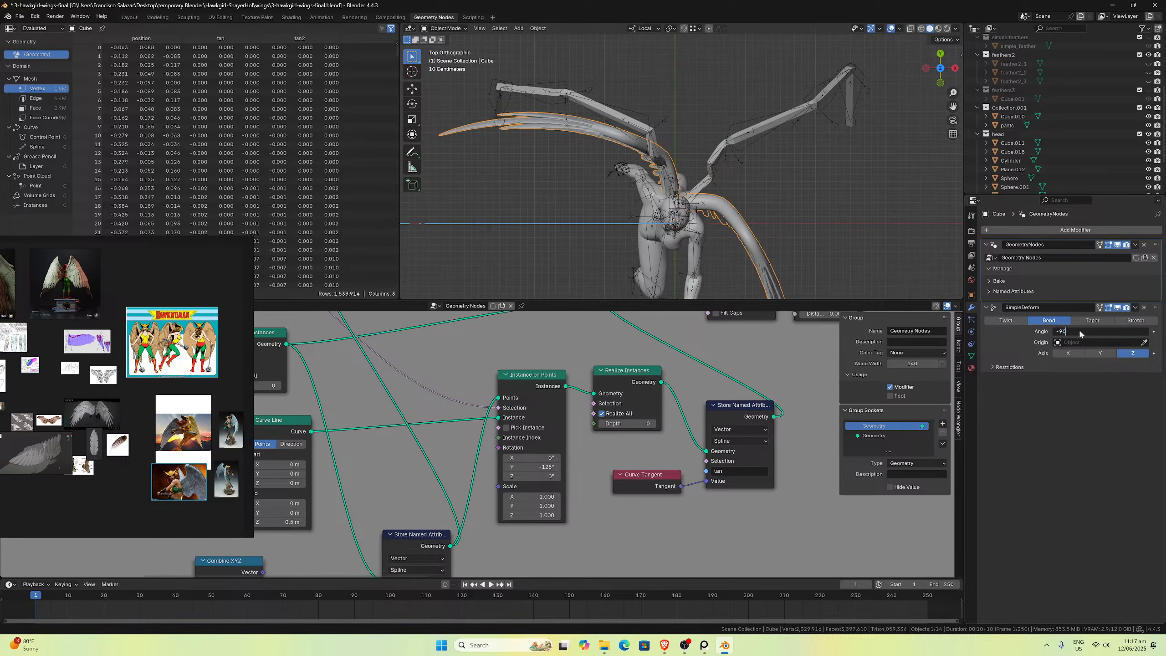
key(Return)
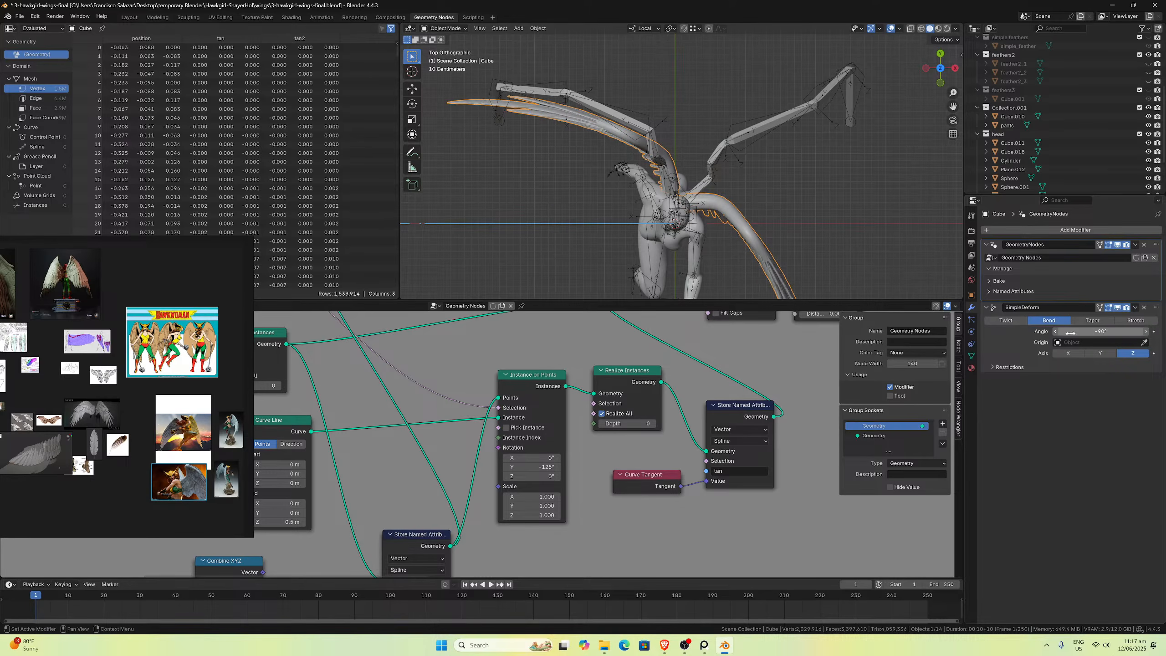
Step: Inspect the wings' bend in perspective and review the nodes that build the wing curve segments
middle_drag(680, 194, 739, 207)
scroll(737, 435, down, 4)
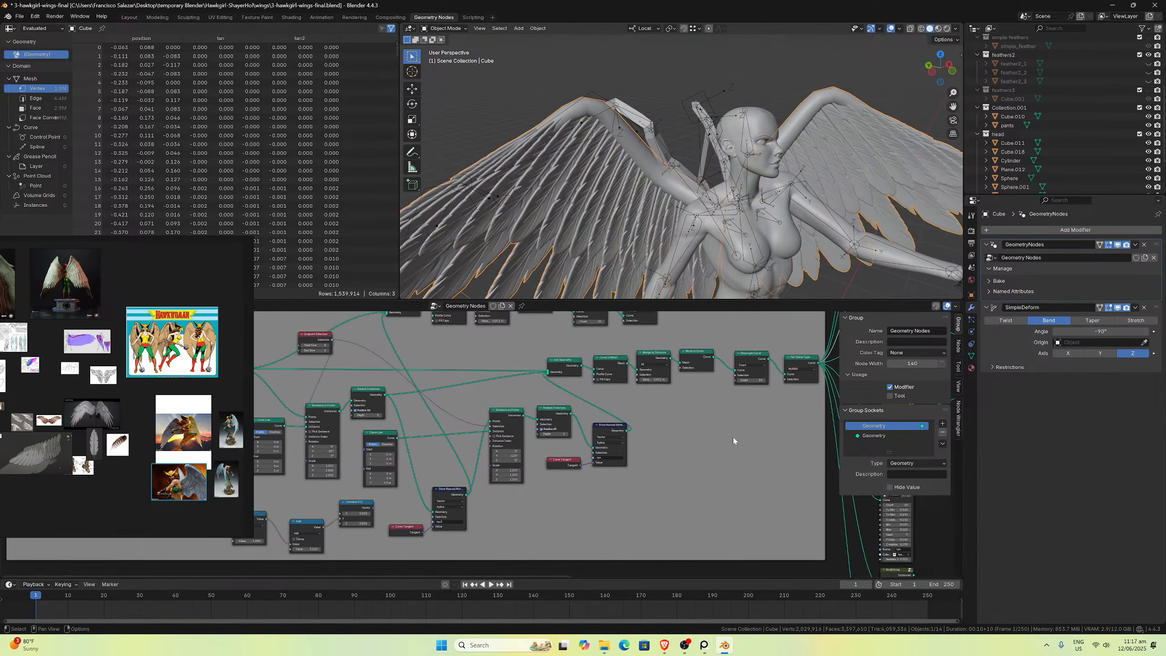
middle_drag(513, 473, 645, 474)
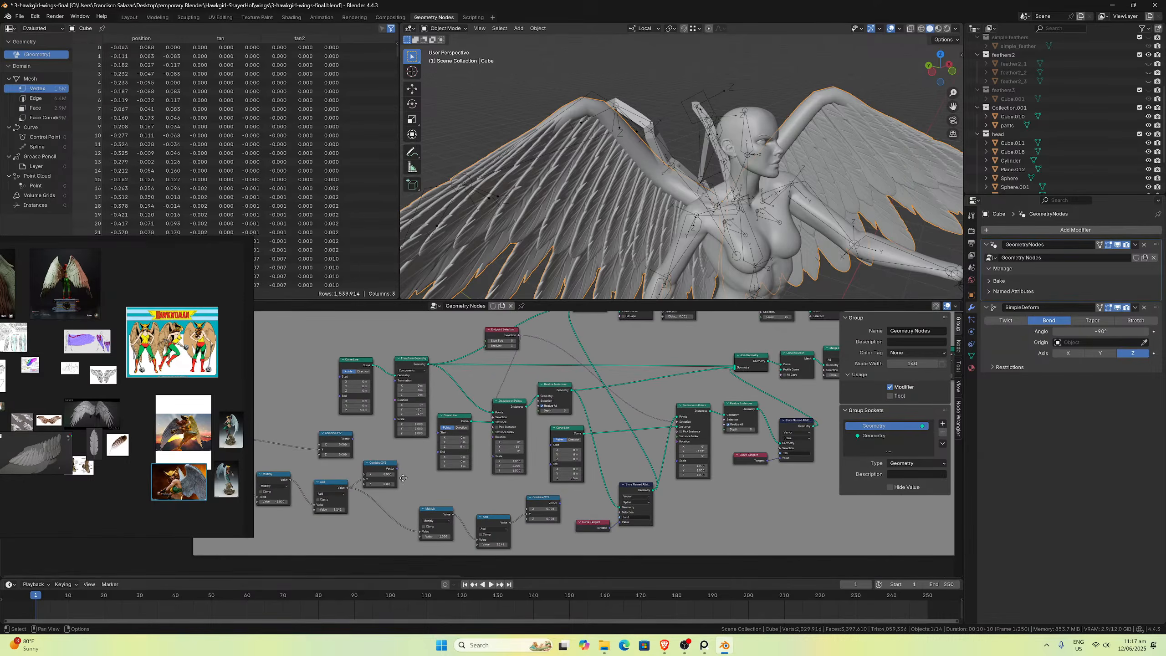
middle_drag(403, 478, 542, 478)
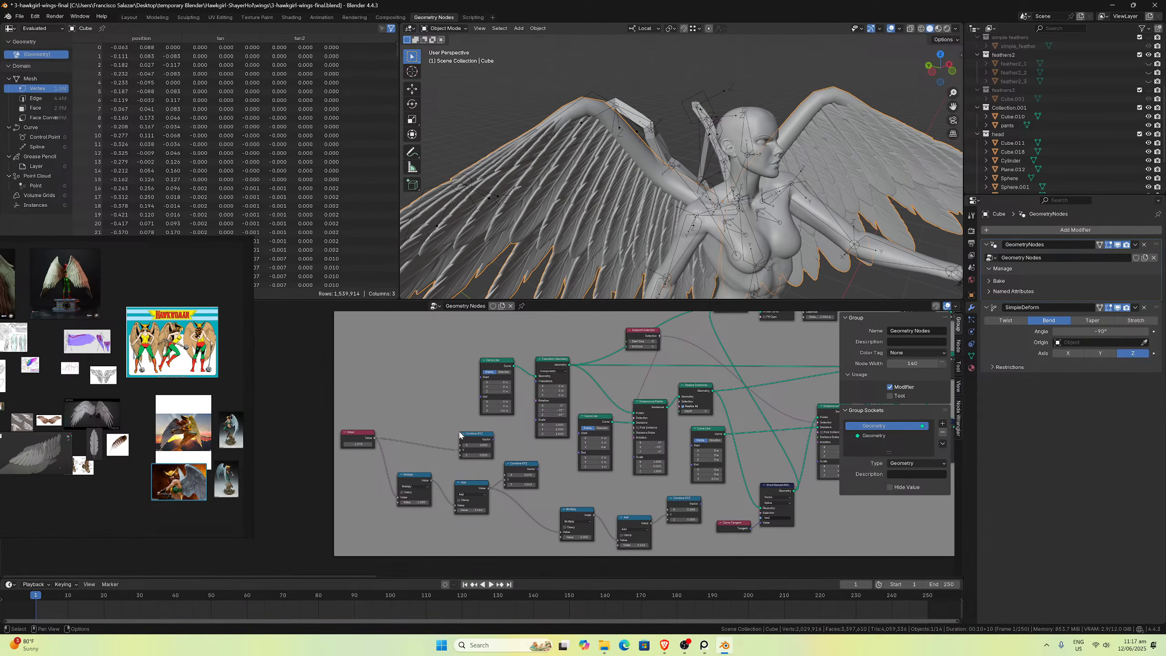
Step: Rotate the wings by about 4.5° around their local Z axis to align them with the figure's back
middle_drag(565, 289, 665, 160)
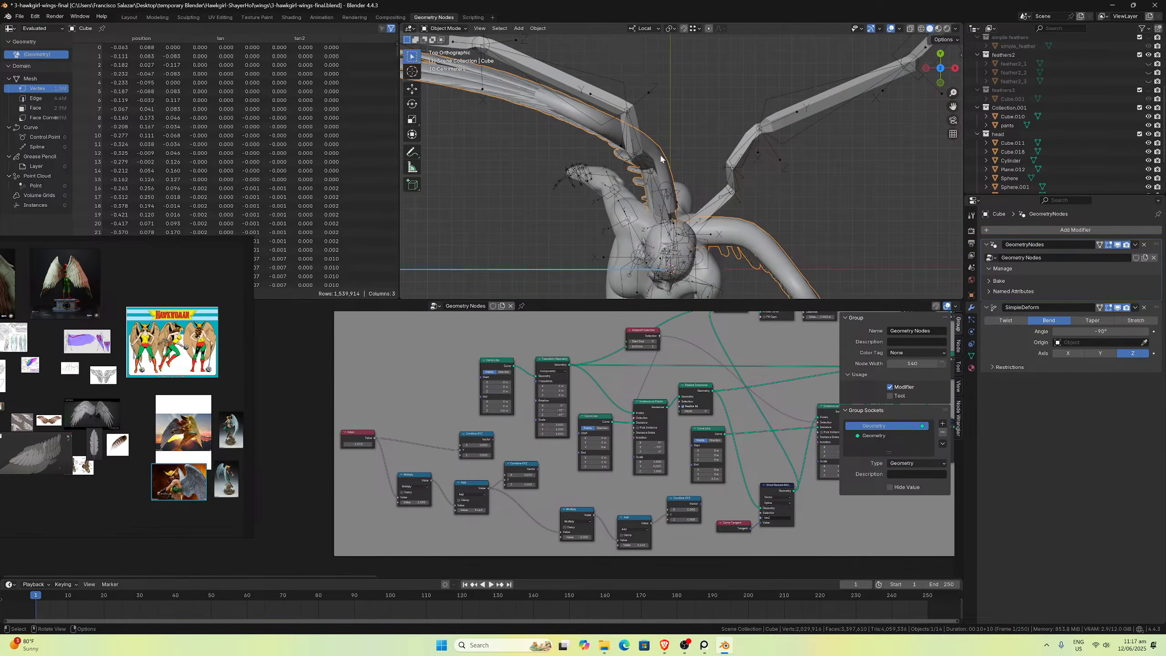
scroll(661, 159, down, 5)
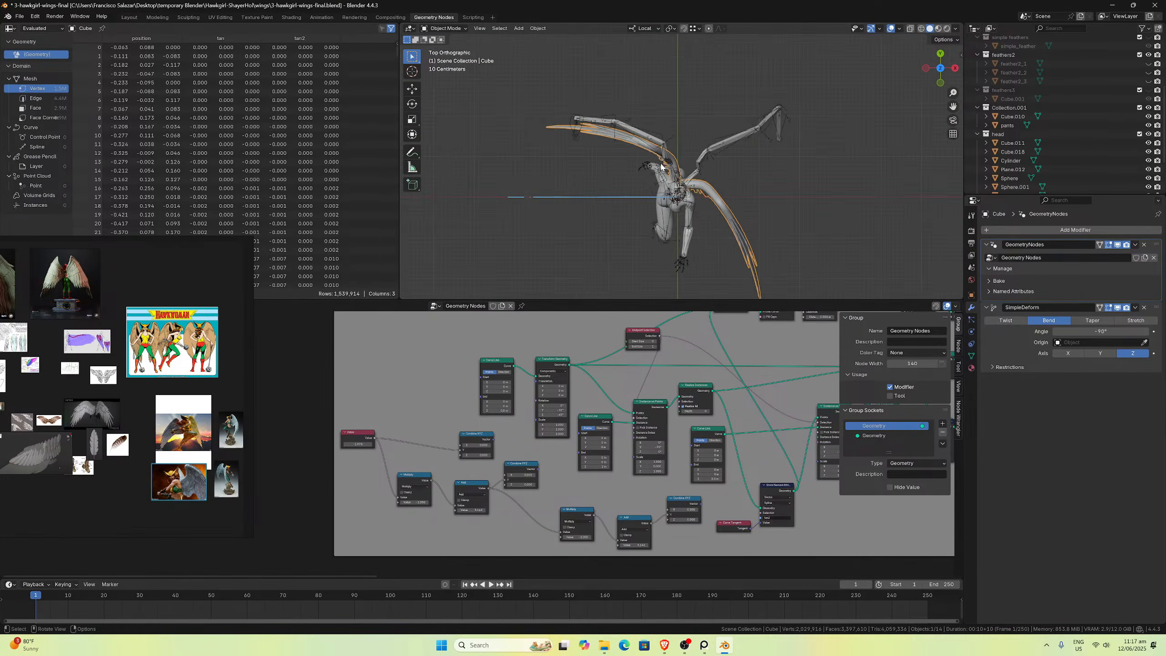
scroll(661, 168, up, 8)
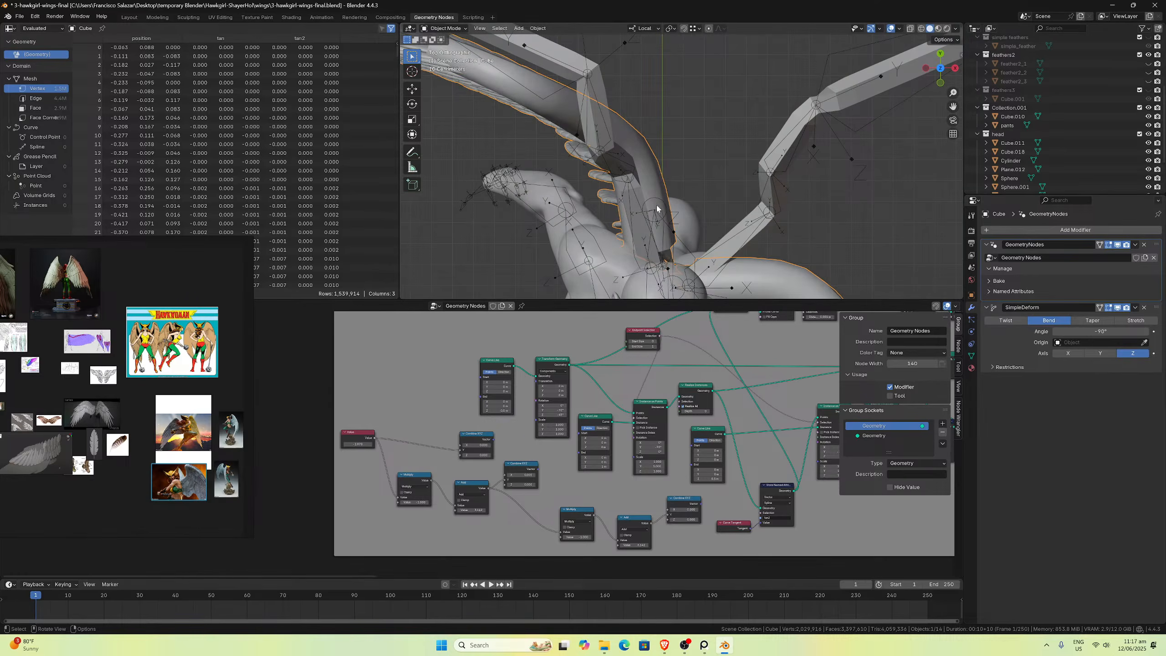
key(r)
key(z)
key(z)
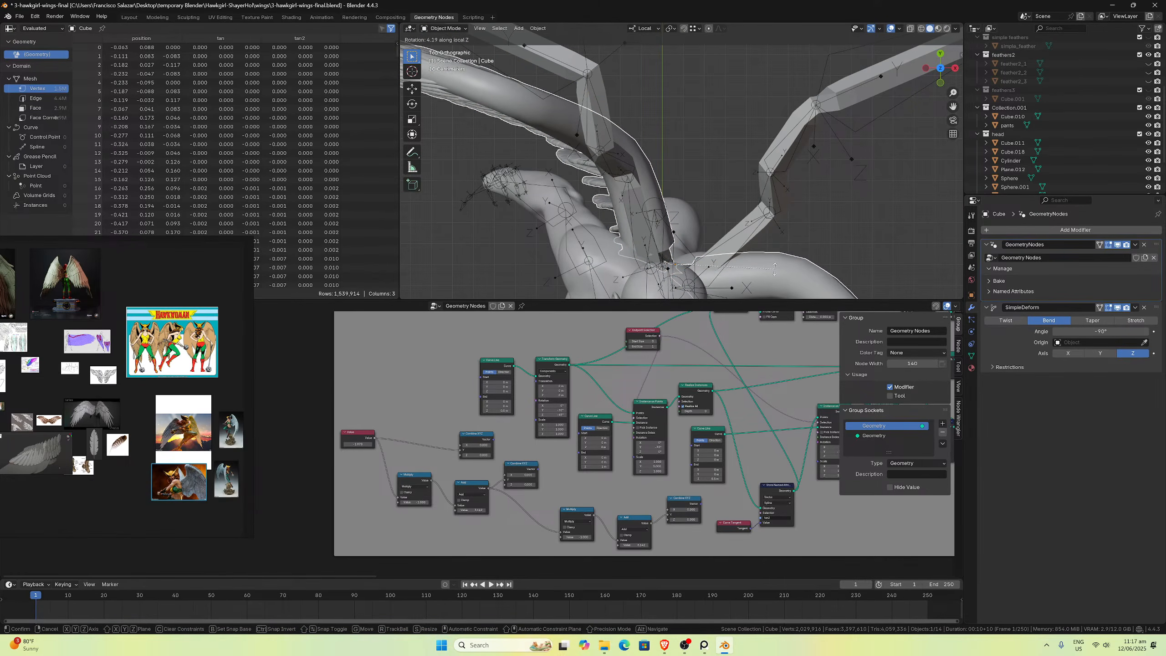
click(774, 269)
scroll(709, 212, down, 5)
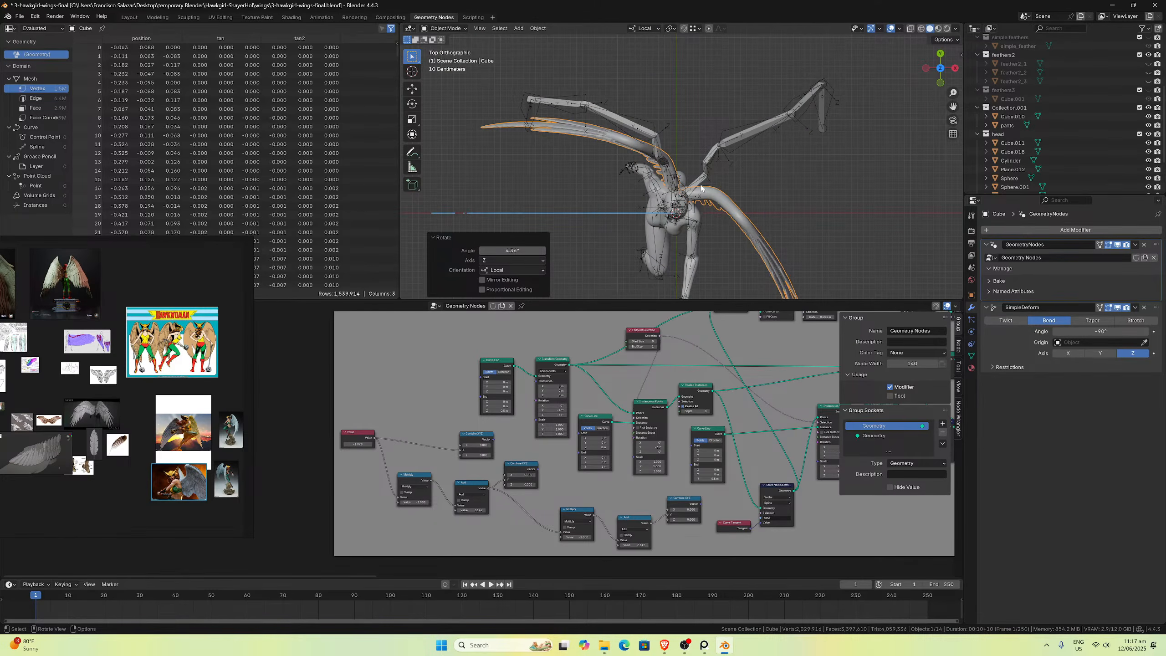
Step: Tilt the wings by about 25.7° around their local X axis and inspect the pose from several angles
middle_drag(701, 189, 729, 200)
scroll(669, 126, up, 5)
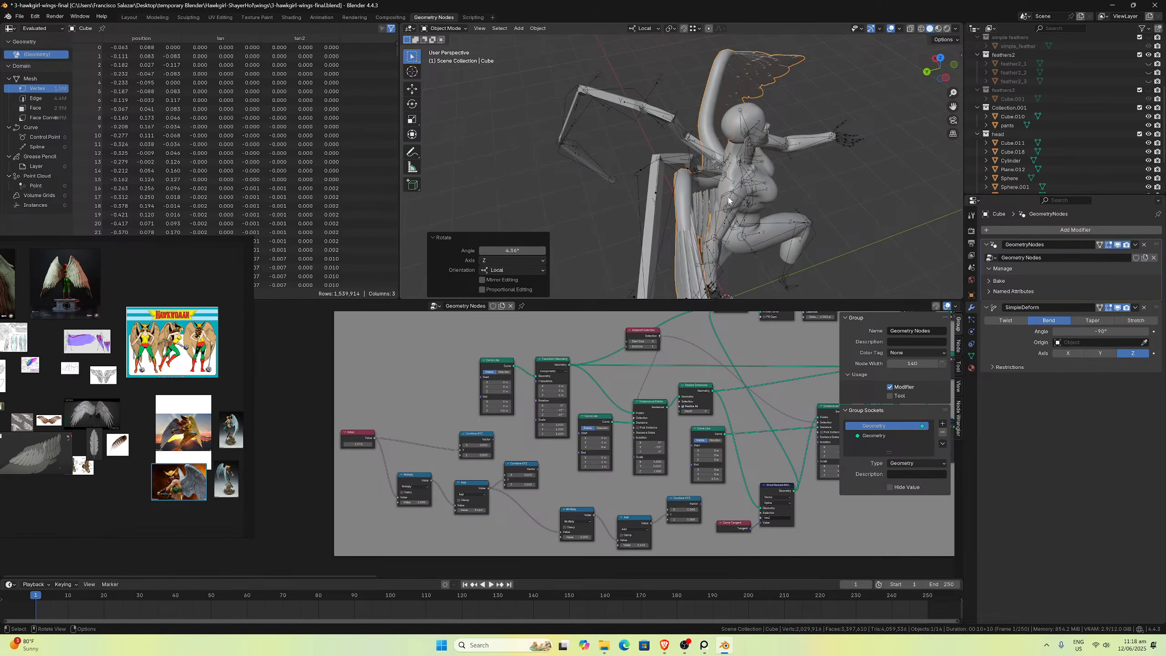
scroll(730, 218, up, 2)
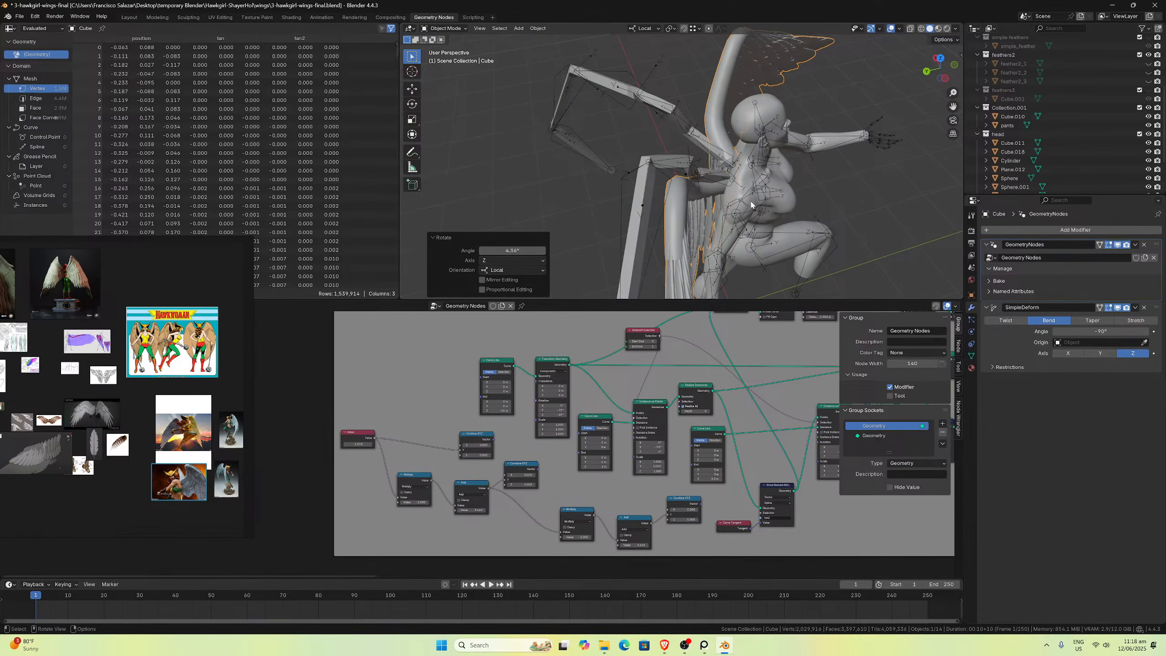
key(r)
key(x)
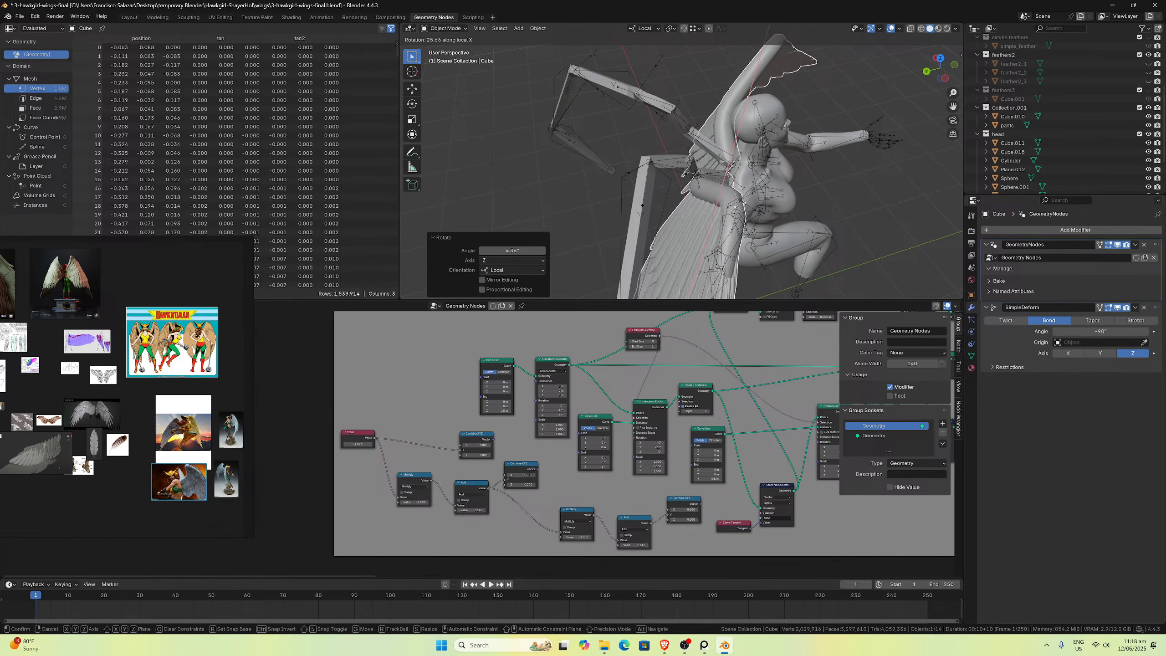
key(Return)
middle_drag(780, 183, 720, 238)
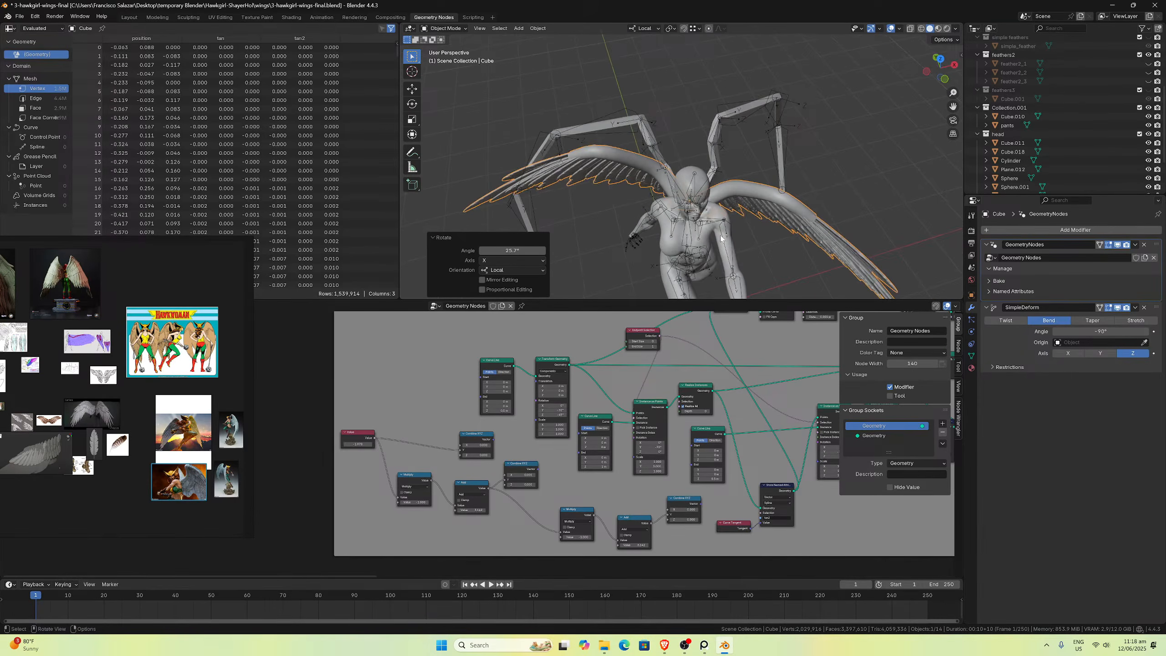
key(KP_7)
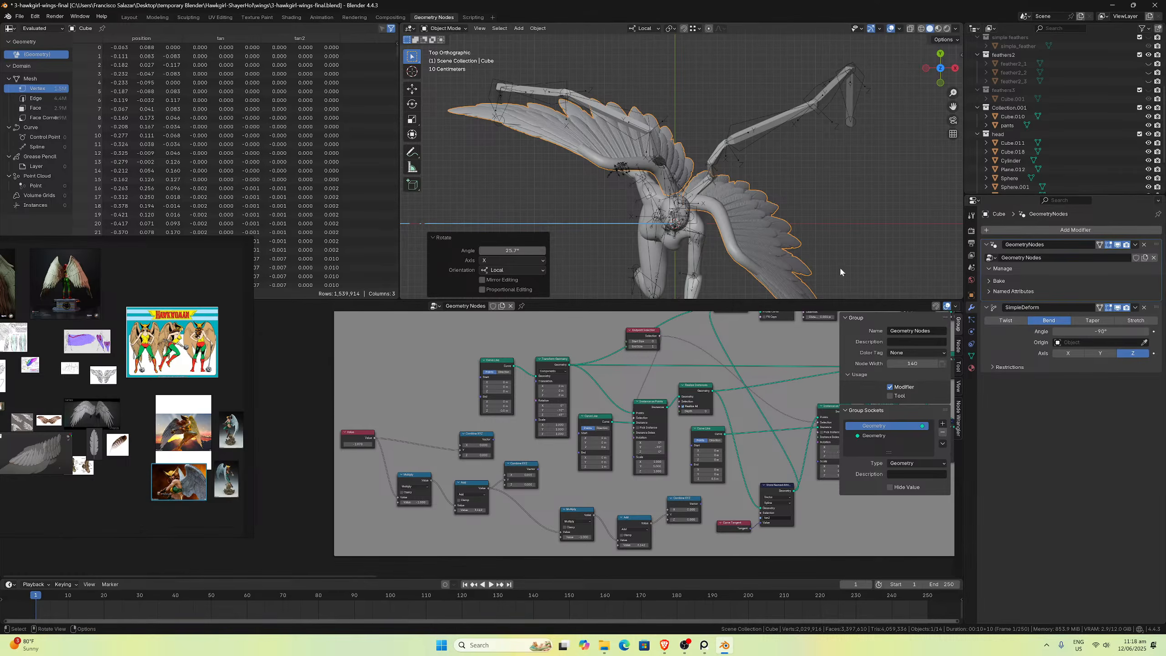
middle_drag(709, 245, 584, 260)
Step: Set the wings' last local X rotation to 20° and check the pose from the front and above
click(512, 251)
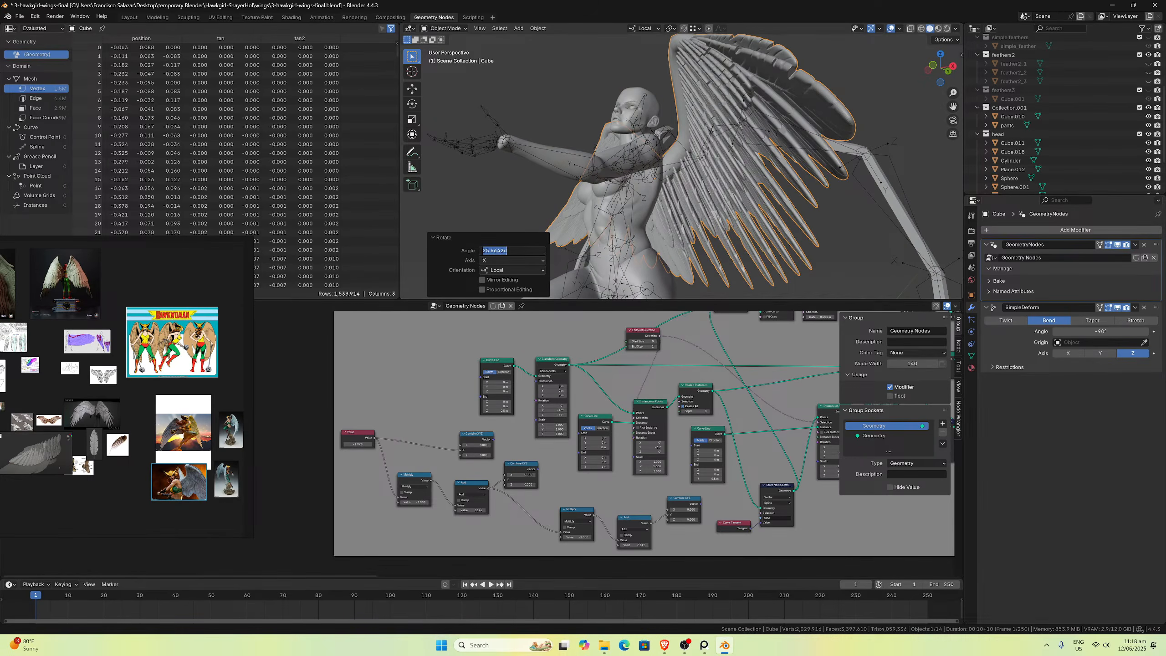
text(20)
key(Return)
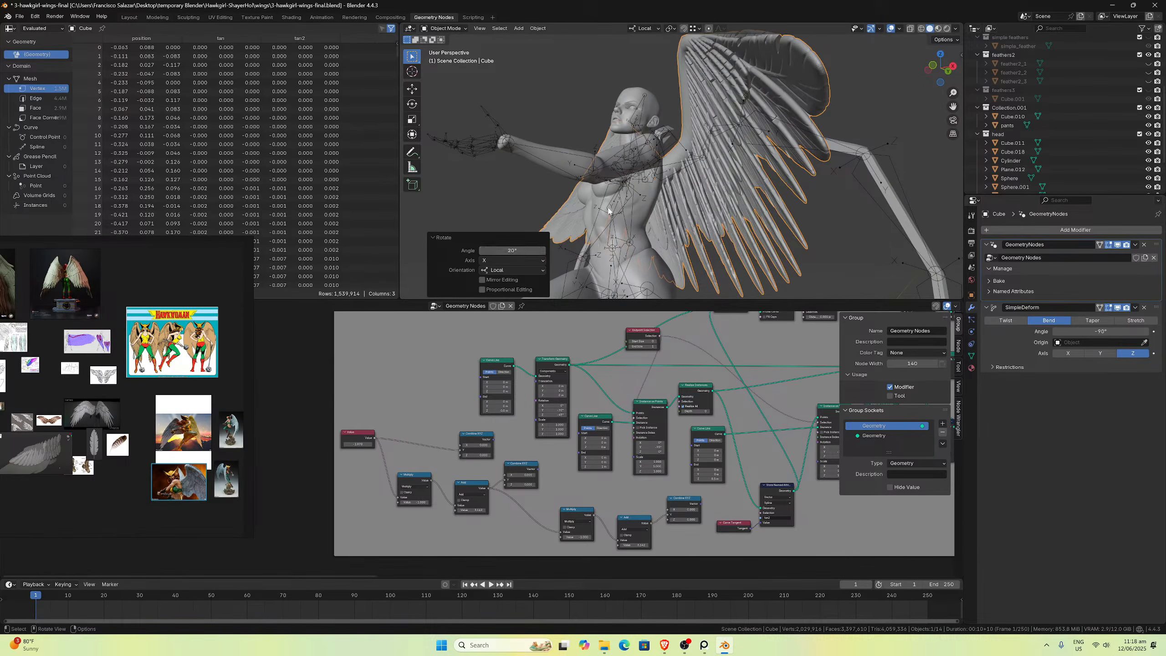
middle_drag(665, 198, 762, 204)
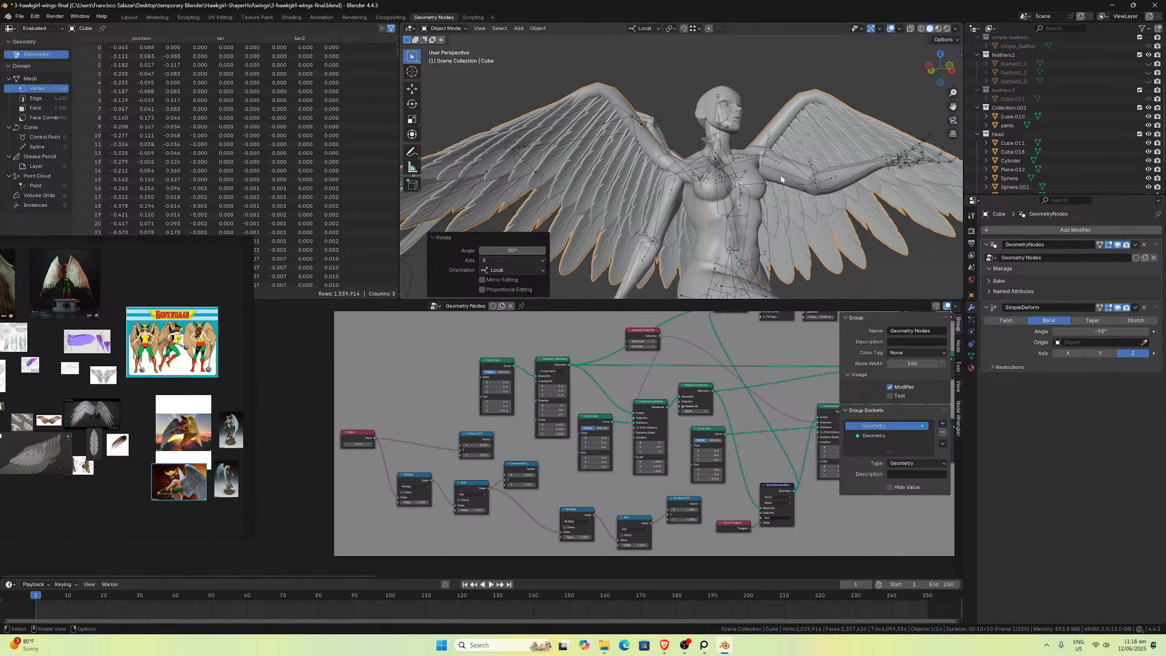
scroll(782, 179, down, 3)
middle_drag(782, 180, 748, 228)
key(KP_7)
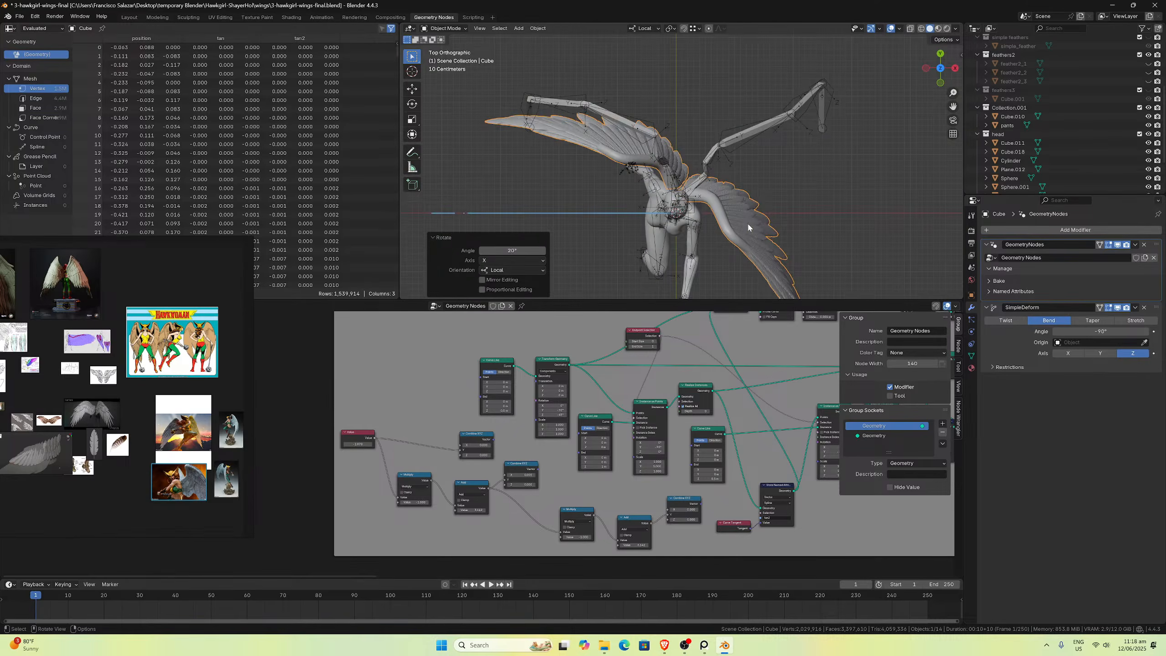
scroll(675, 189, up, 5)
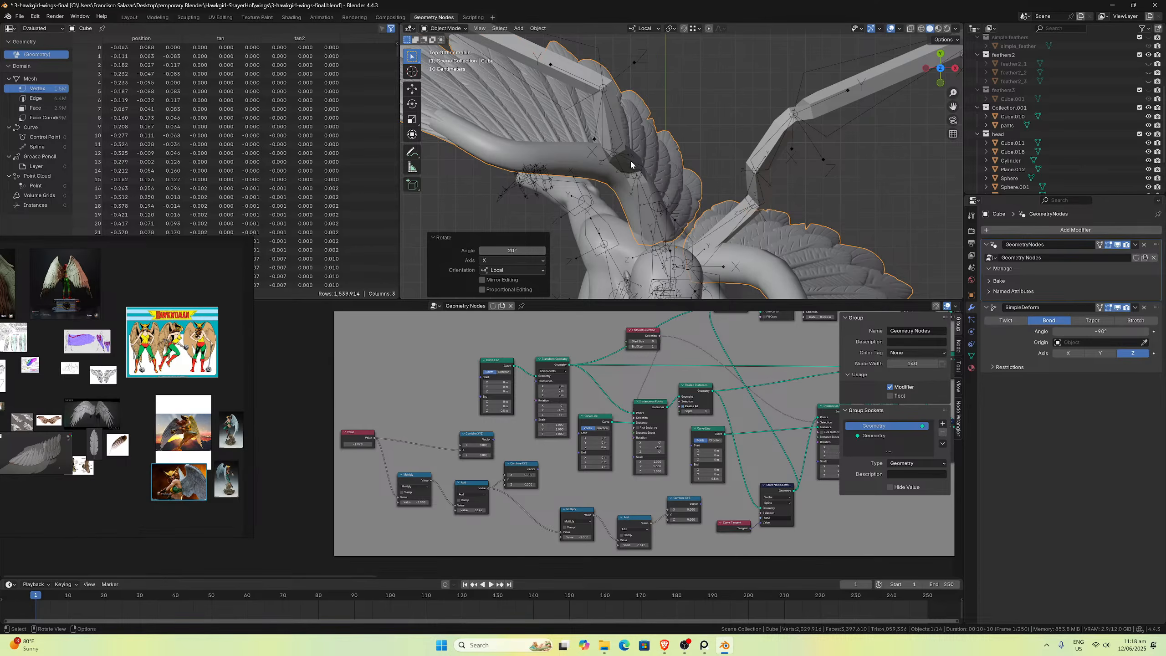
middle_drag(633, 165, 668, 156)
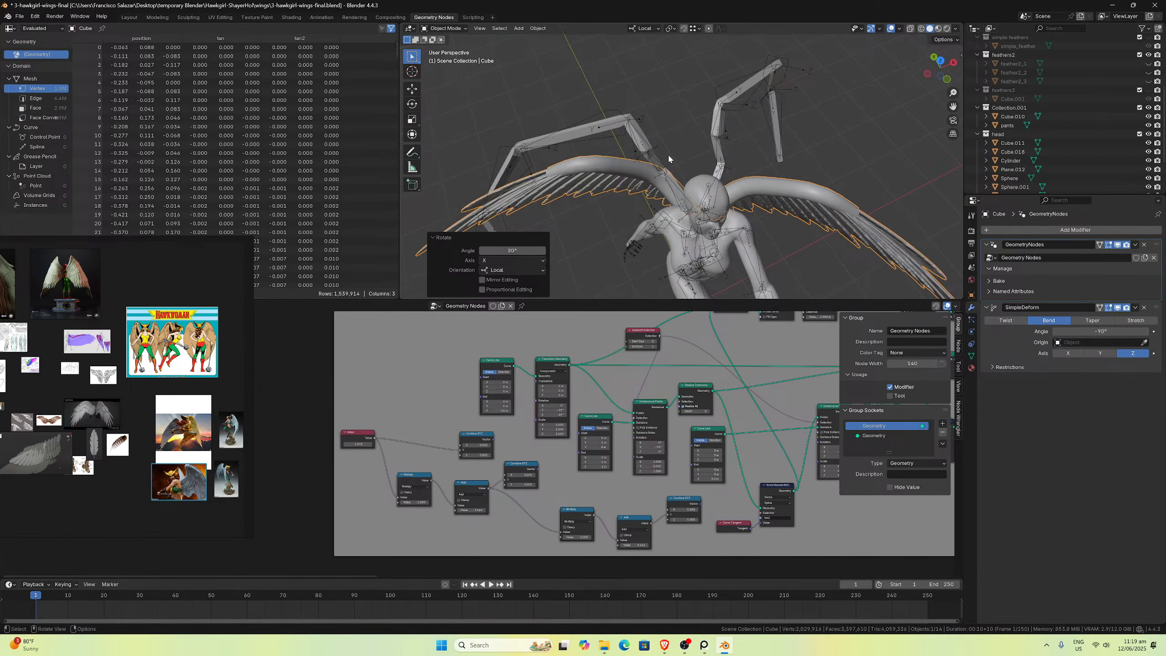
Step: Set the Z rotation of the first wing segment's Transform Geometry node to 0° and inspect the wing roots
key(KP_7)
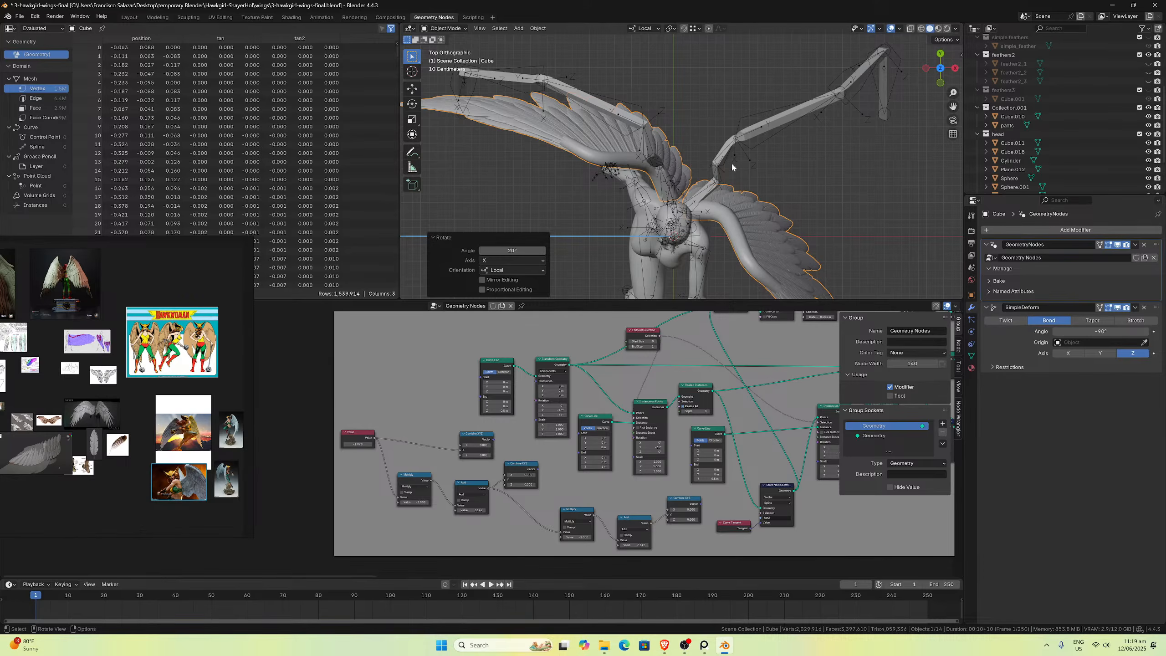
scroll(596, 447, up, 2)
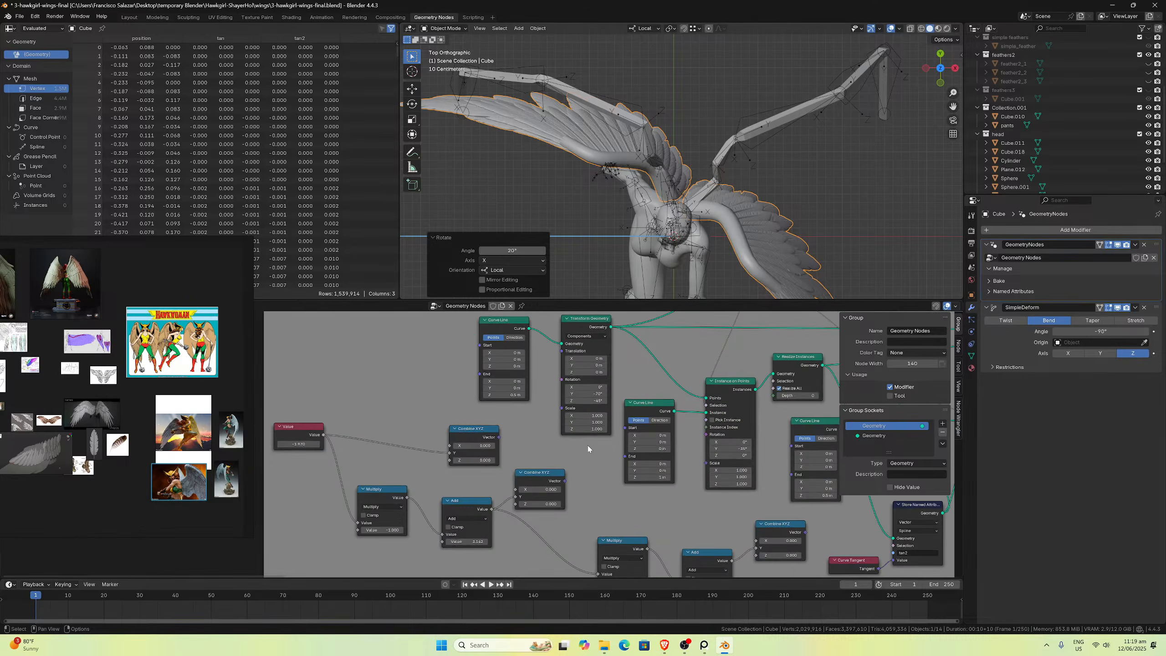
click(589, 401)
text(0)
key(Return)
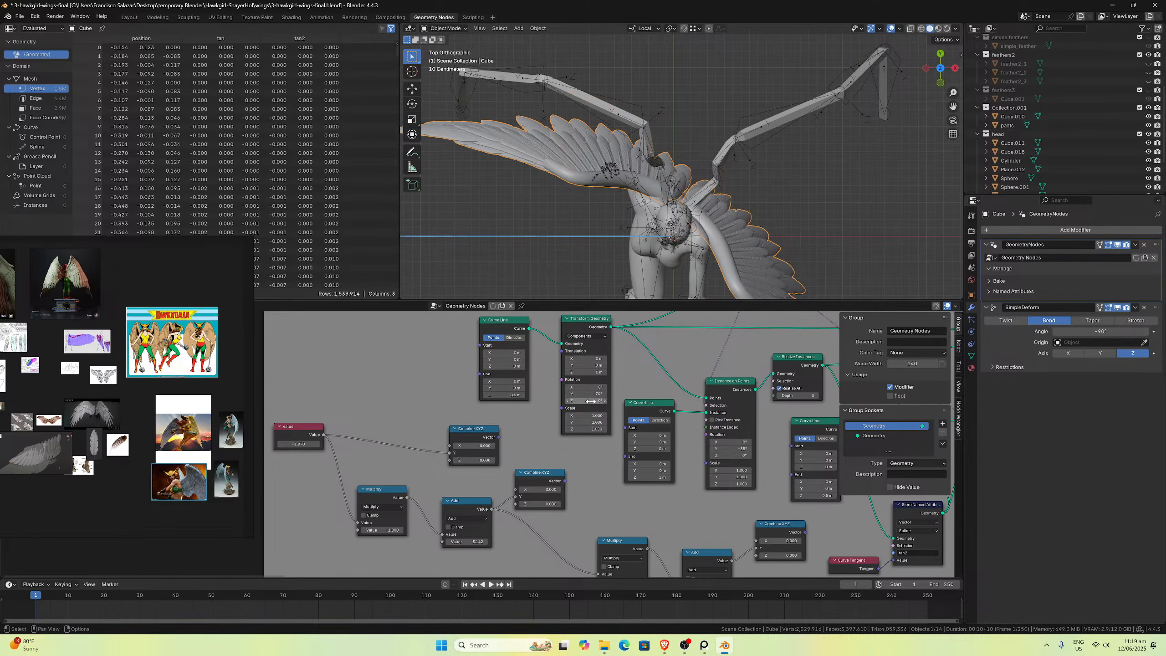
scroll(682, 221, up, 3)
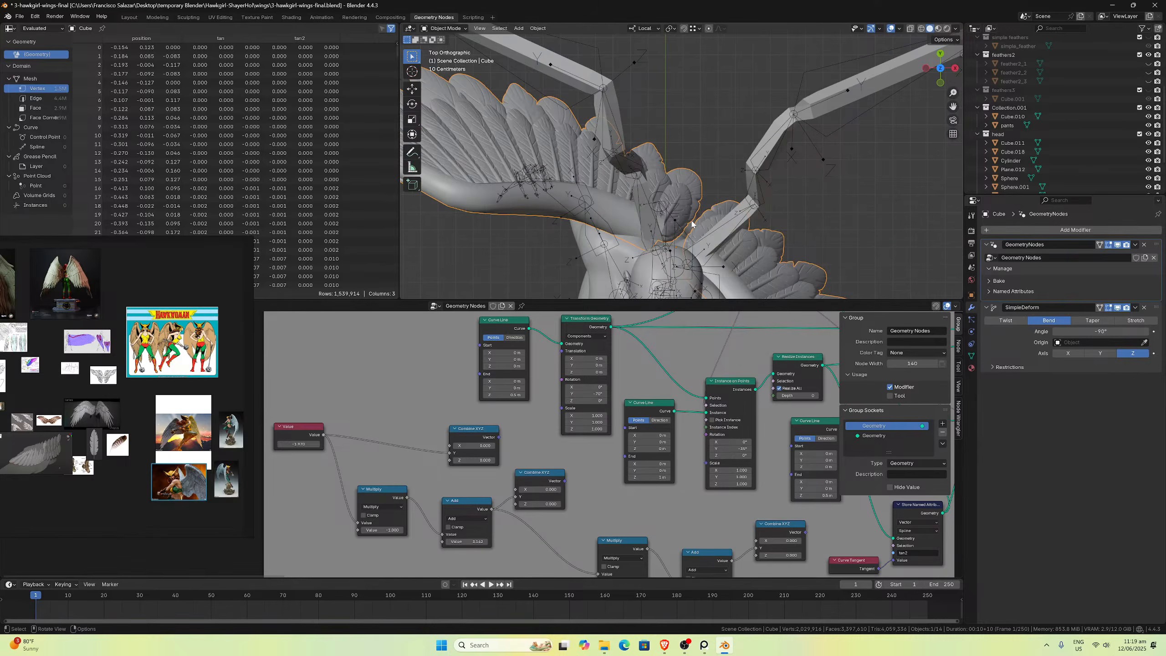
middle_drag(684, 223, 731, 142)
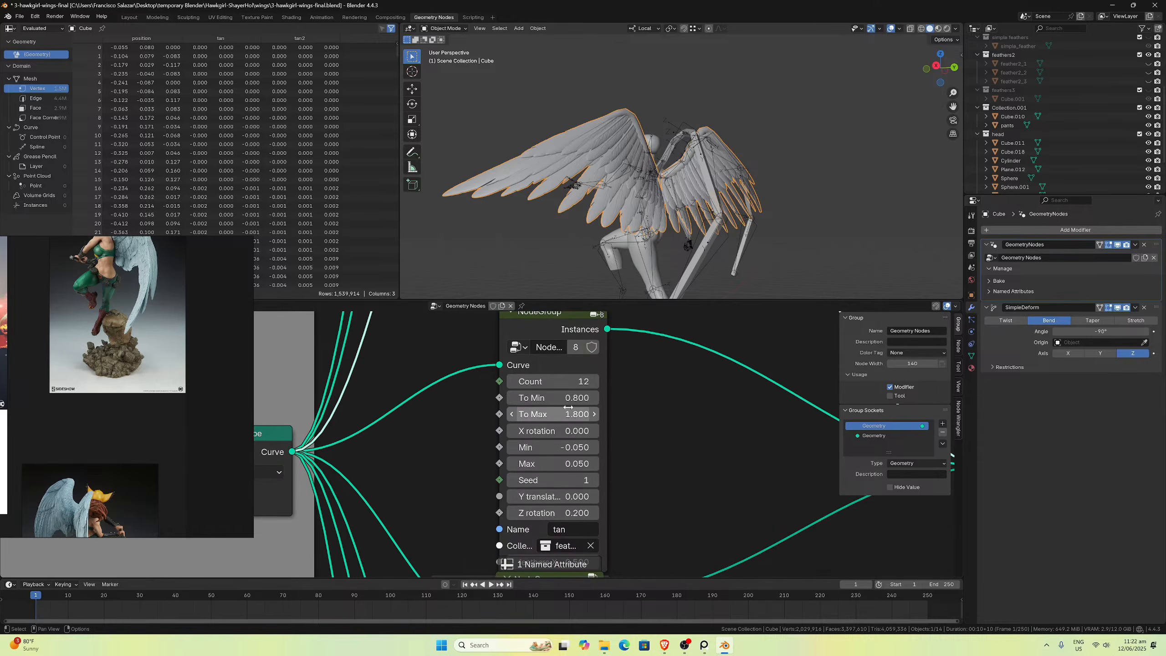
Step: Set To Max to 2 on the 12-count feather node group and view the wings from the front
click(569, 410)
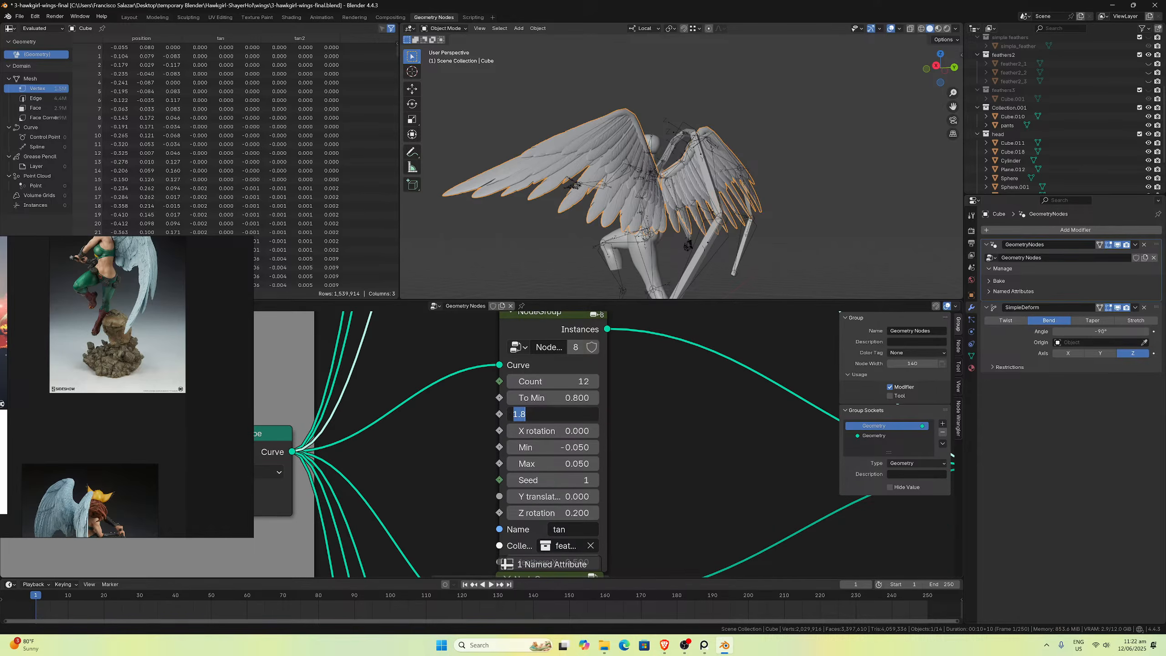
text(2)
key(Return)
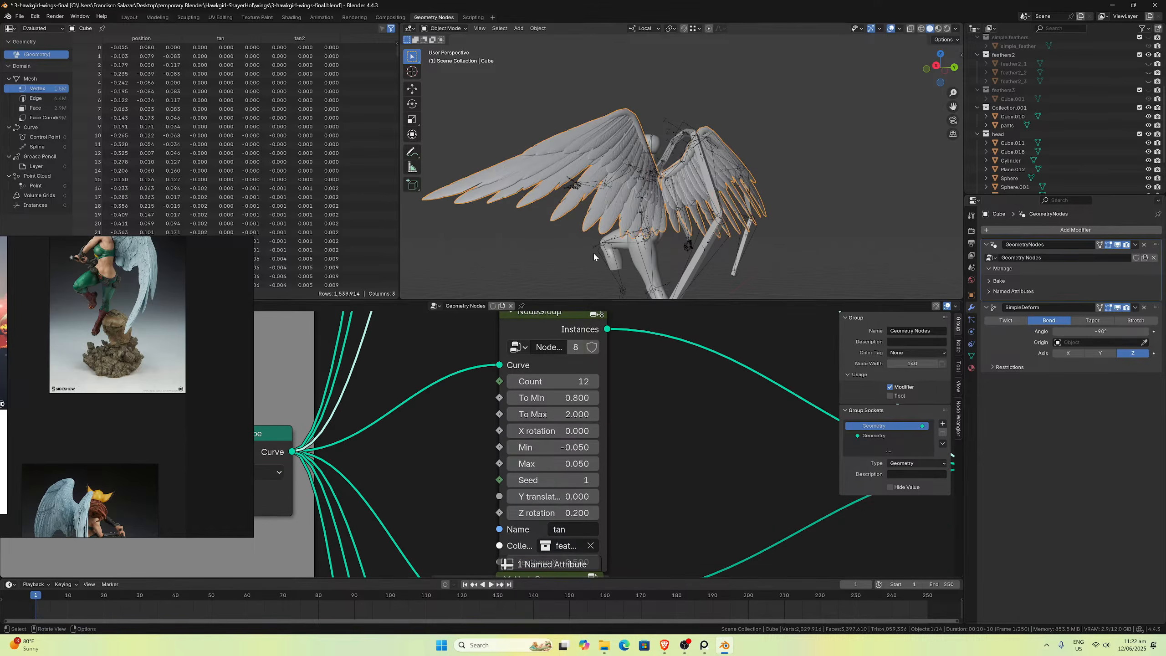
middle_drag(593, 252, 761, 216)
key(KP_1)
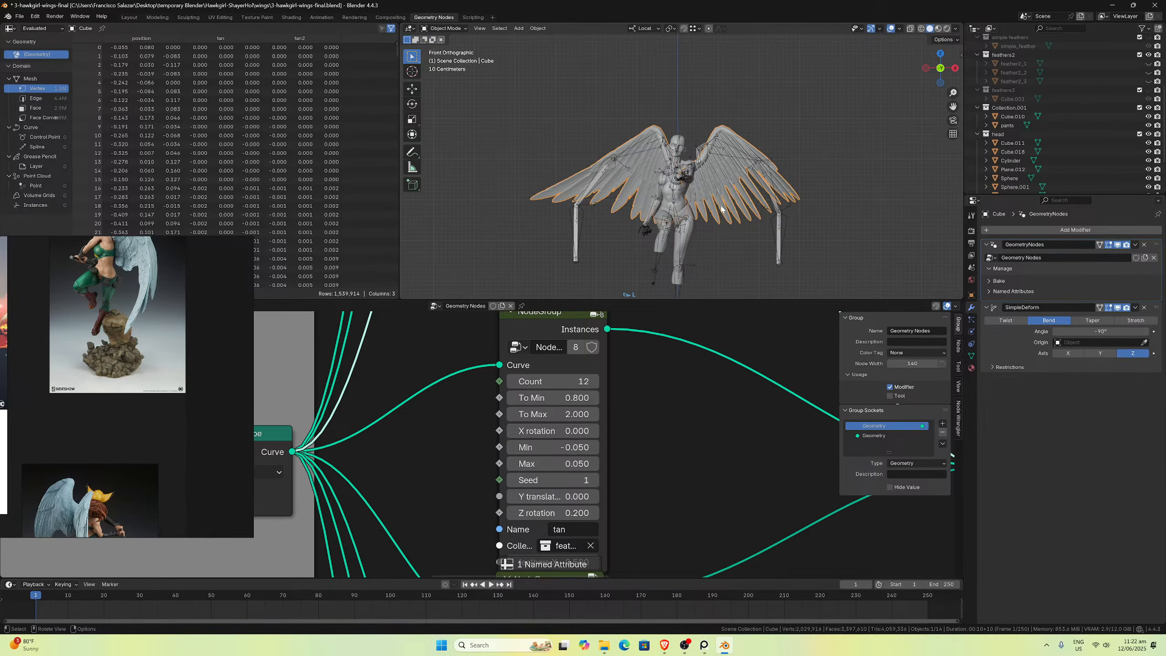
Step: Examine the winged figure in the reference board and compare its feather layering with the model's wings
scroll(78, 422, down, 8)
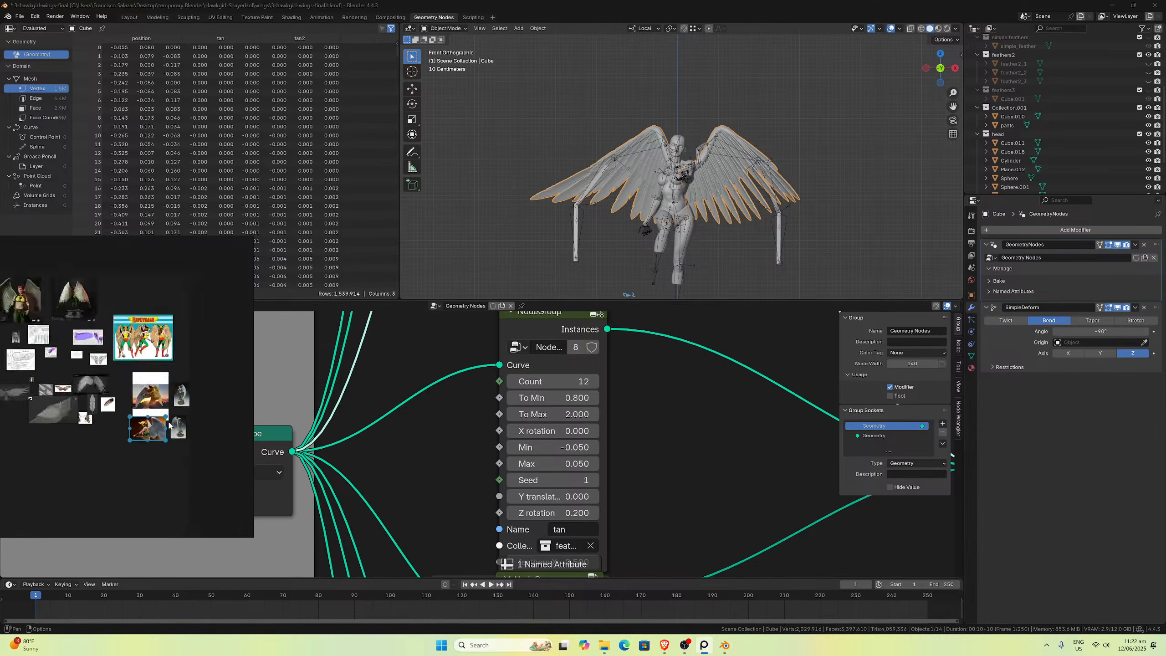
scroll(169, 425, up, 2)
scroll(138, 421, down, 2)
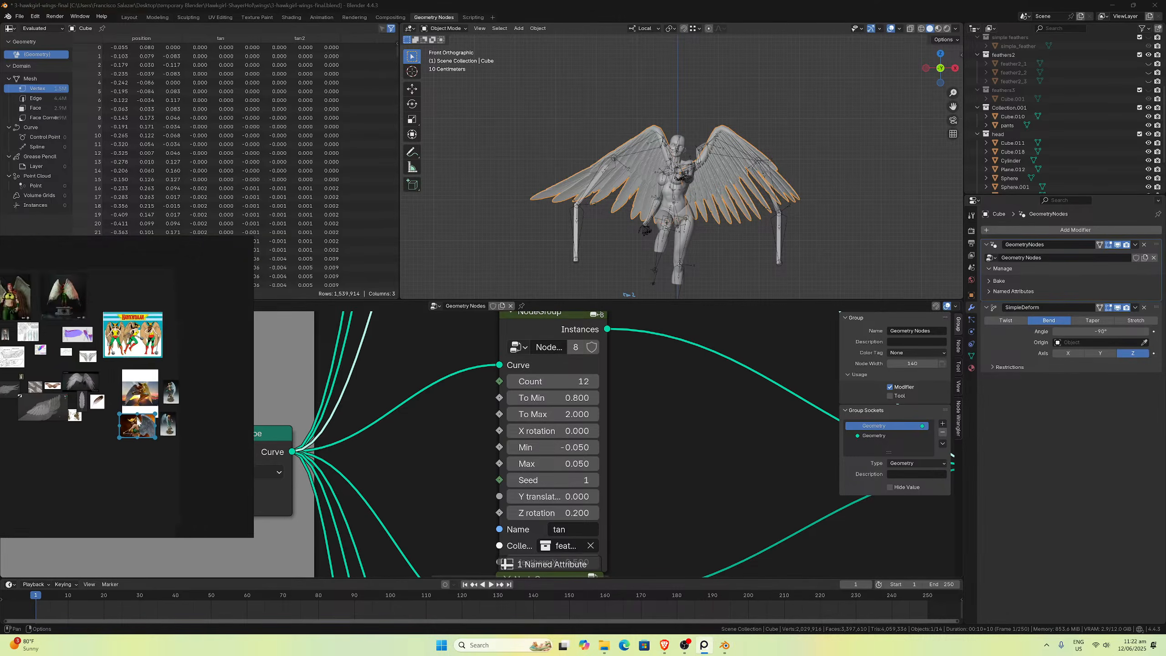
scroll(137, 421, up, 3)
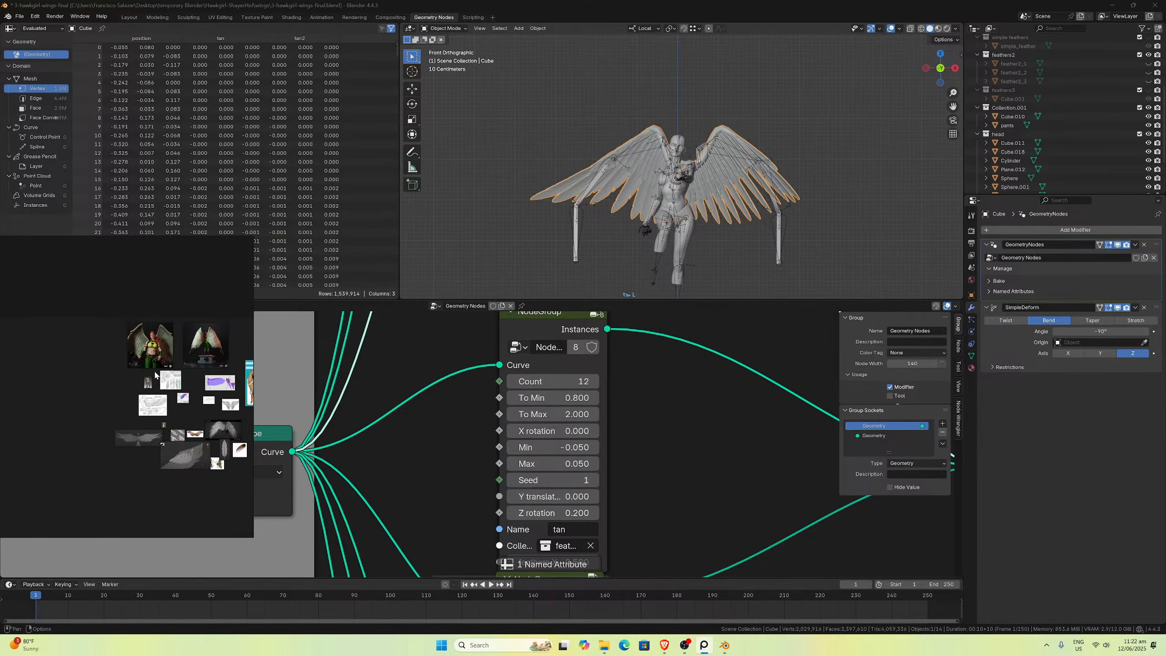
scroll(155, 374, up, 8)
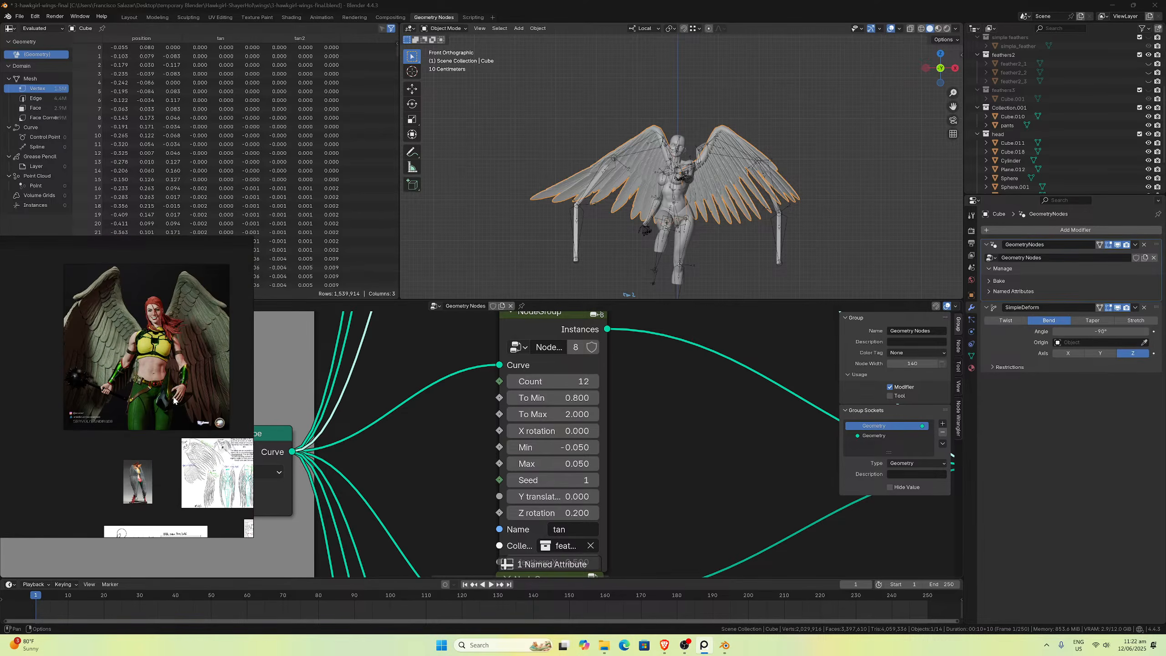
scroll(175, 401, up, 2)
scroll(671, 229, up, 4)
middle_drag(651, 230, 670, 170)
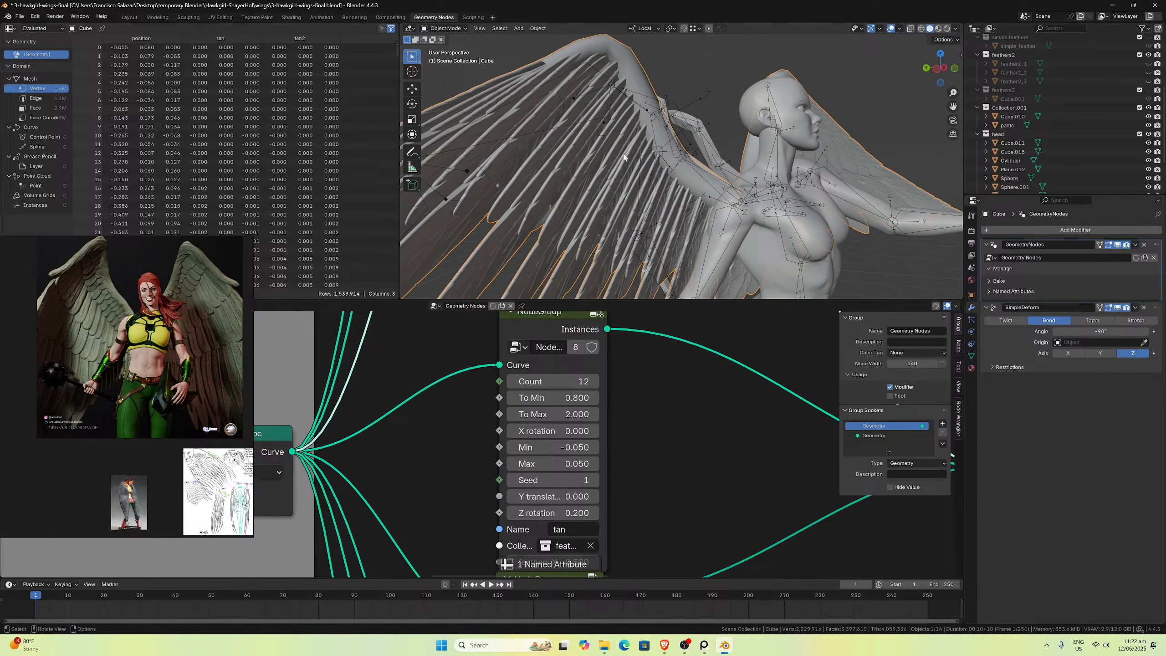
middle_drag(561, 154, 674, 165)
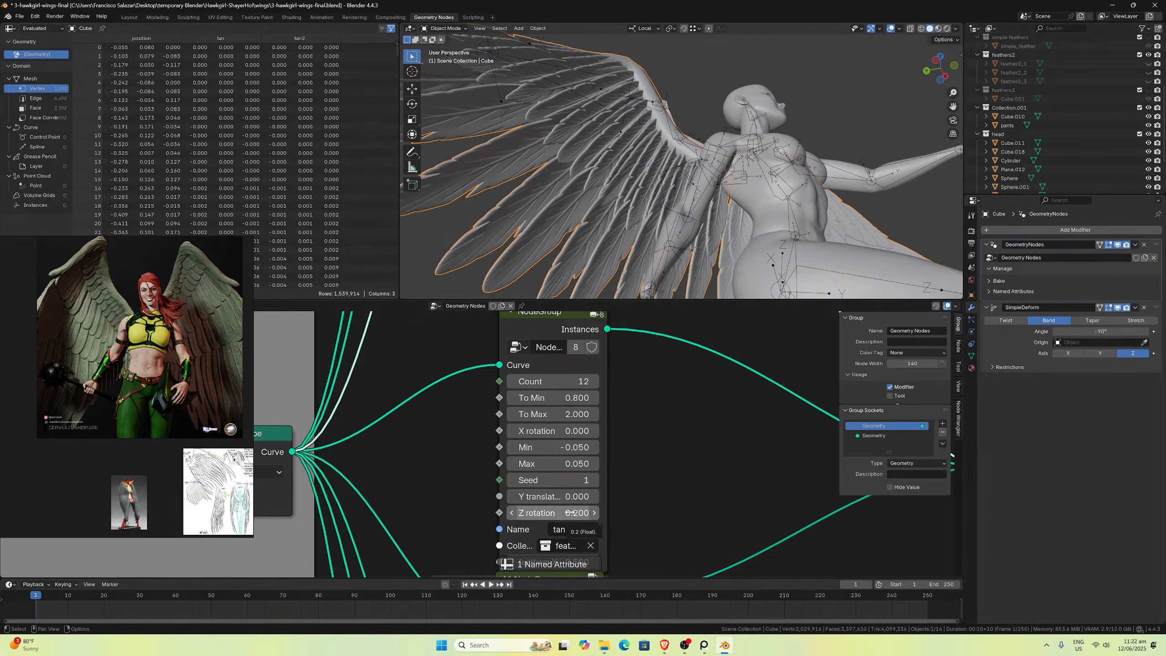
Step: Try a Z rotation of 0 on the 12-count feather node group, and settle on -0.2
mouse_move(553, 512)
mouse_down()
mouse_move(583, 513)
mouse_move(521, 512)
mouse_move(553, 512)
mouse_up()
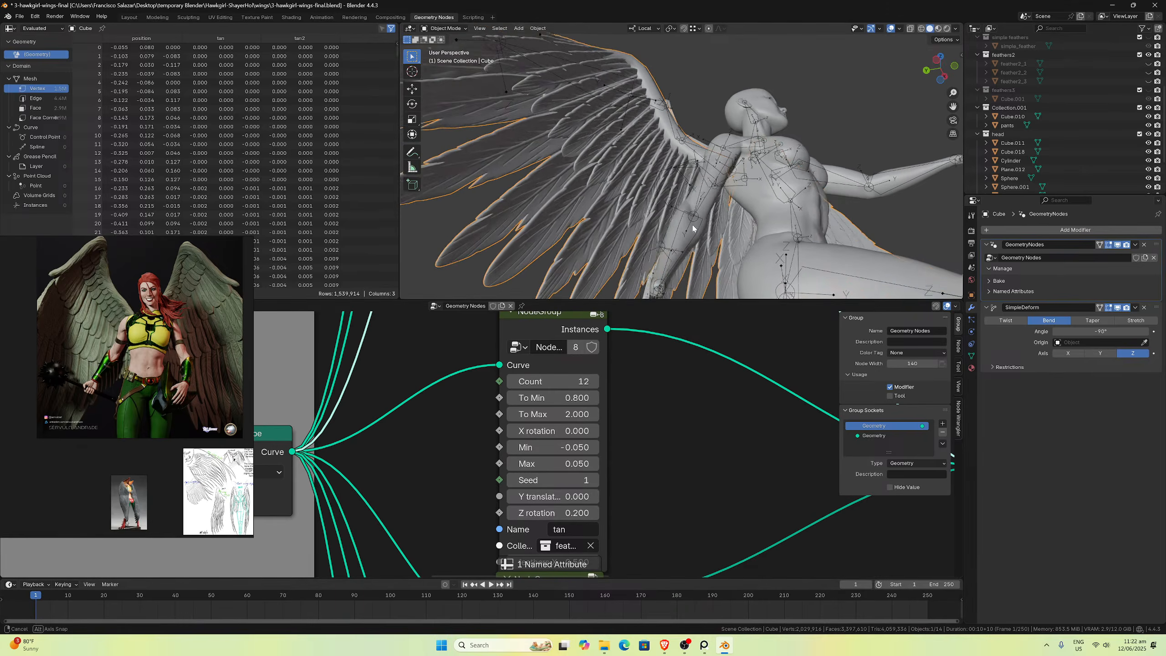
middle_drag(665, 207, 689, 183)
click(551, 512)
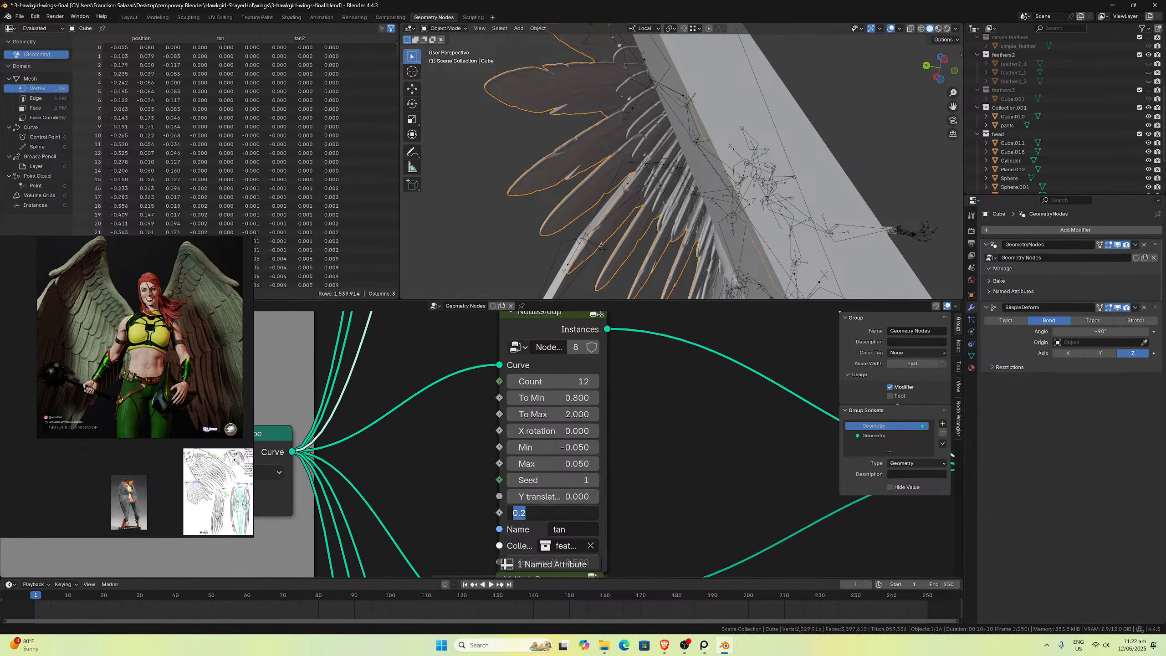
text(0)
key(Return)
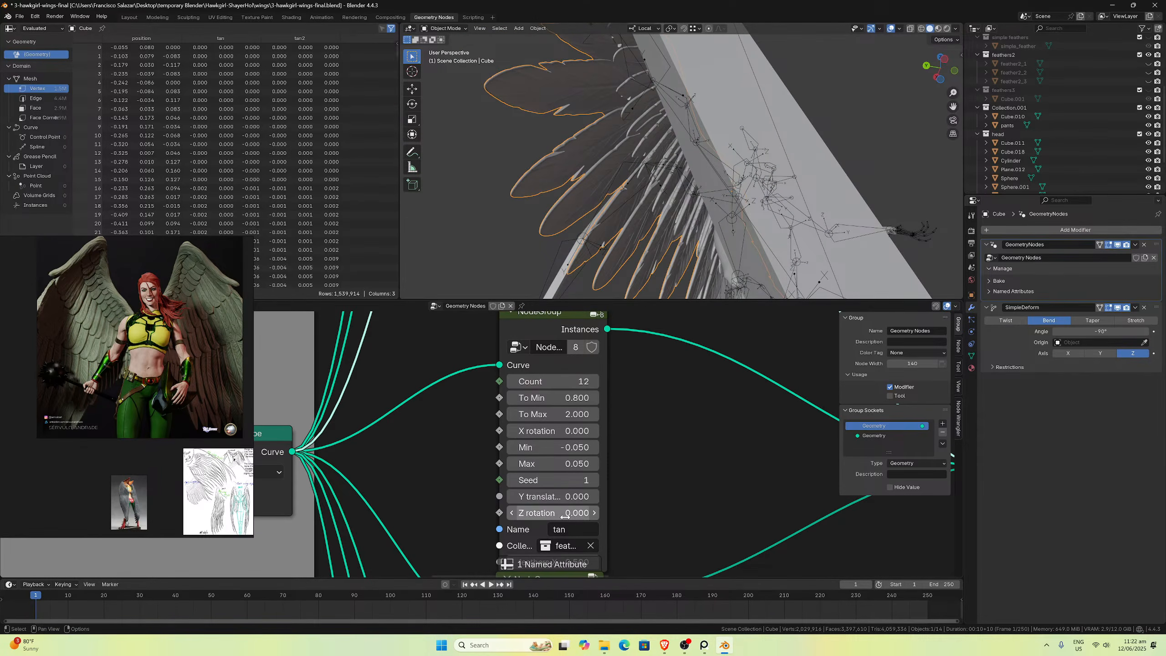
click(565, 512)
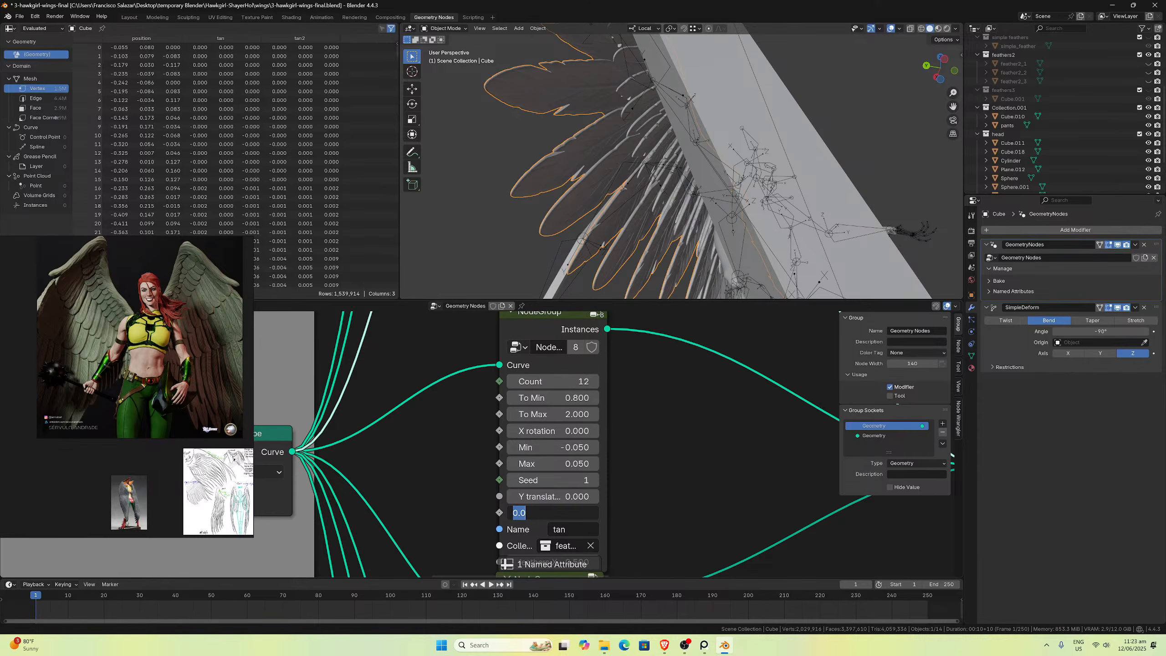
text(-0.2)
key(Return)
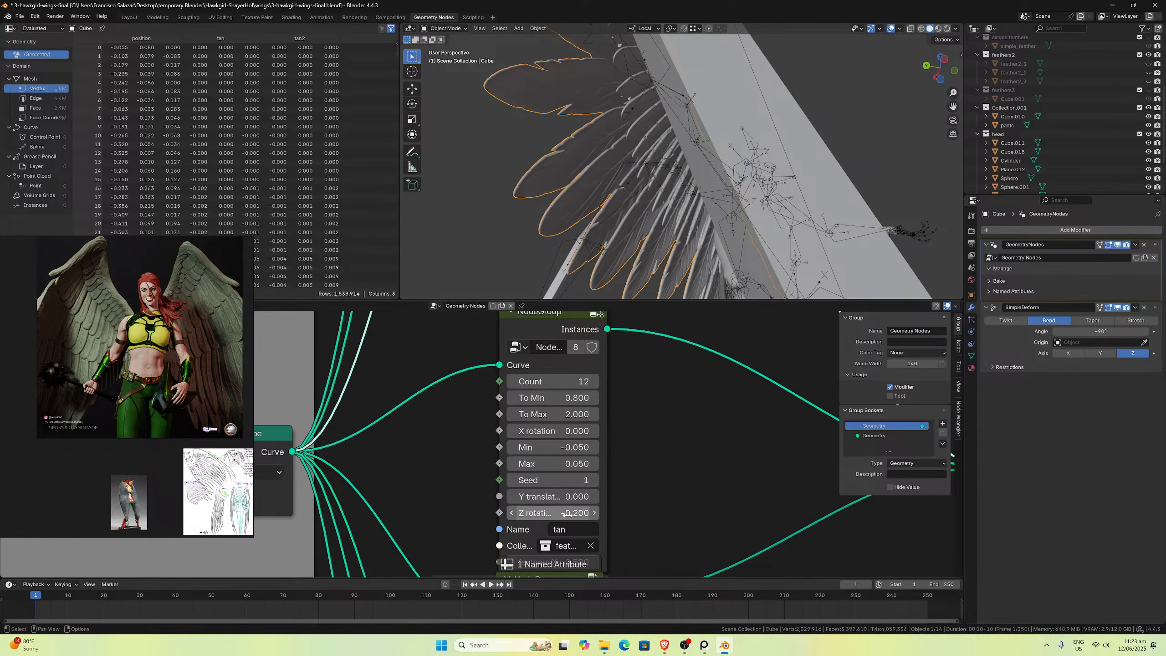
Step: Try Z rotations of -0.3 and -0.4 on the 12-count feather node group while viewing the wing feathers from below
middle_drag(689, 138, 672, 165)
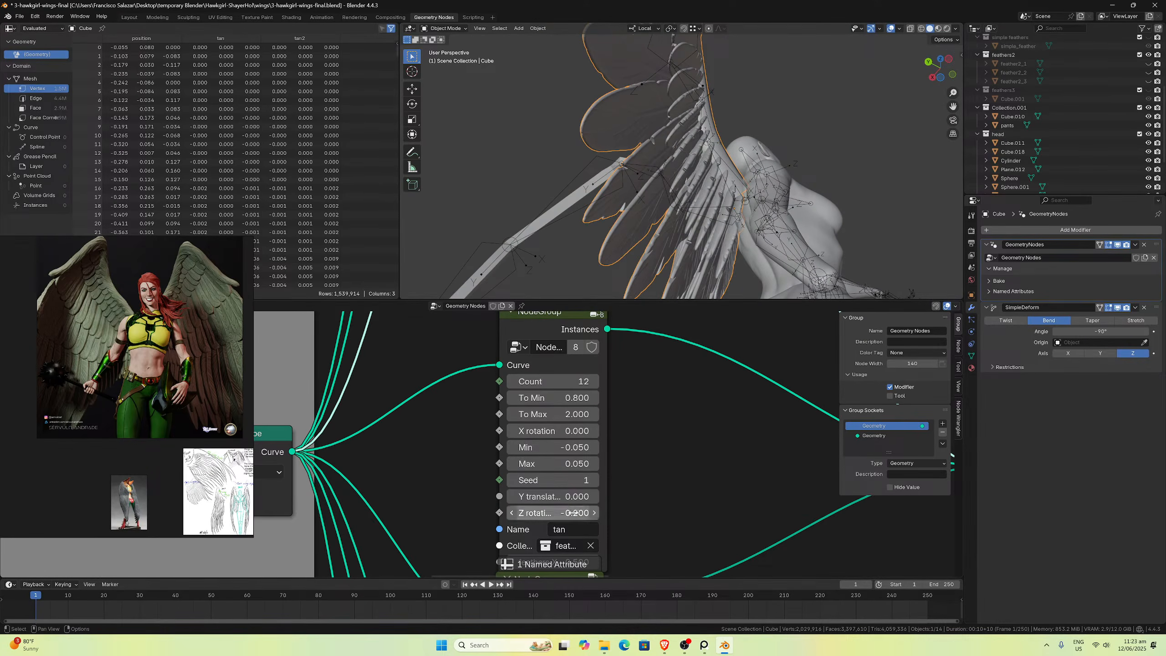
click(551, 513)
click(532, 512)
key(BackSpace)
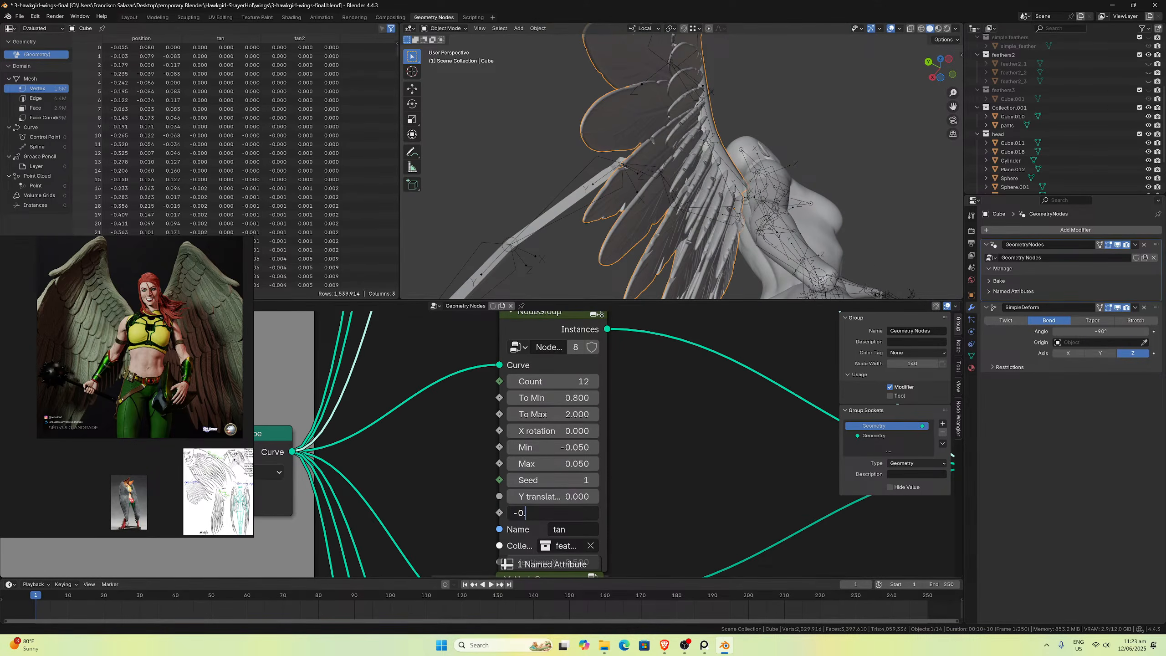
text(3)
key(Return)
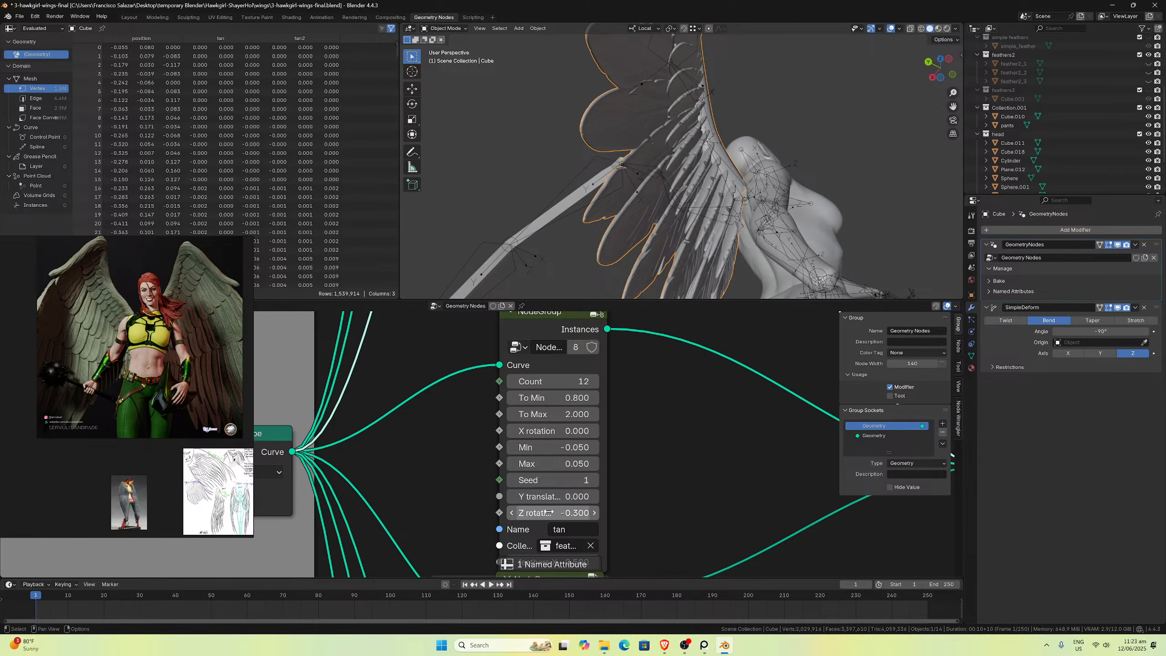
click(549, 513)
click(531, 513)
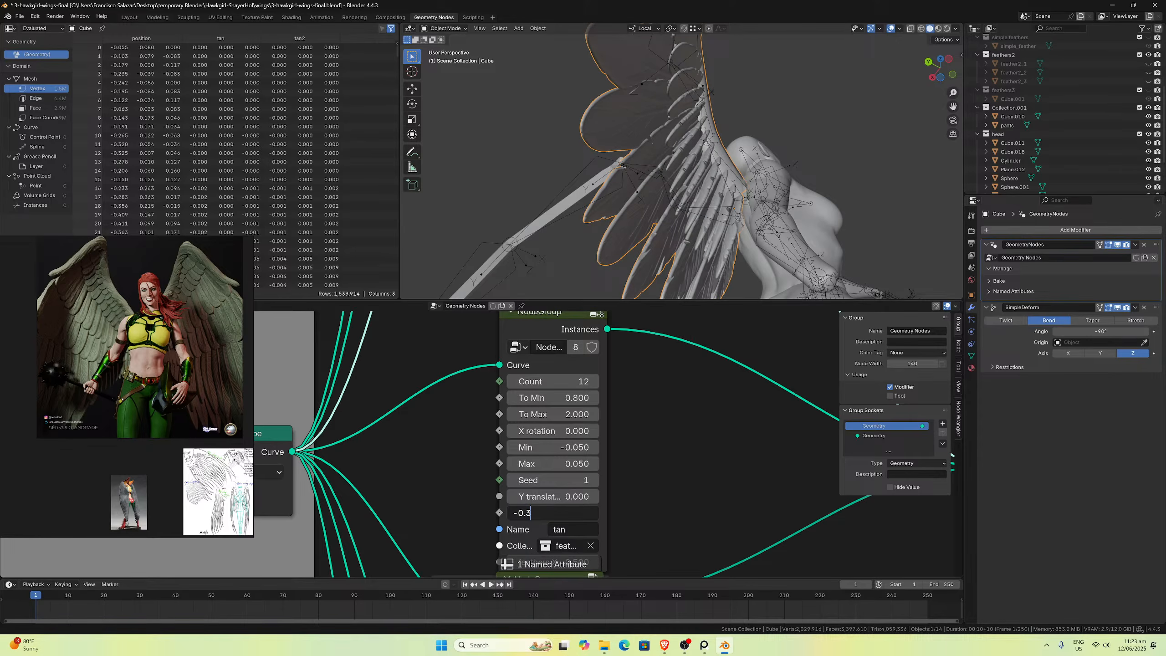
key(BackSpace)
text(4)
key(Return)
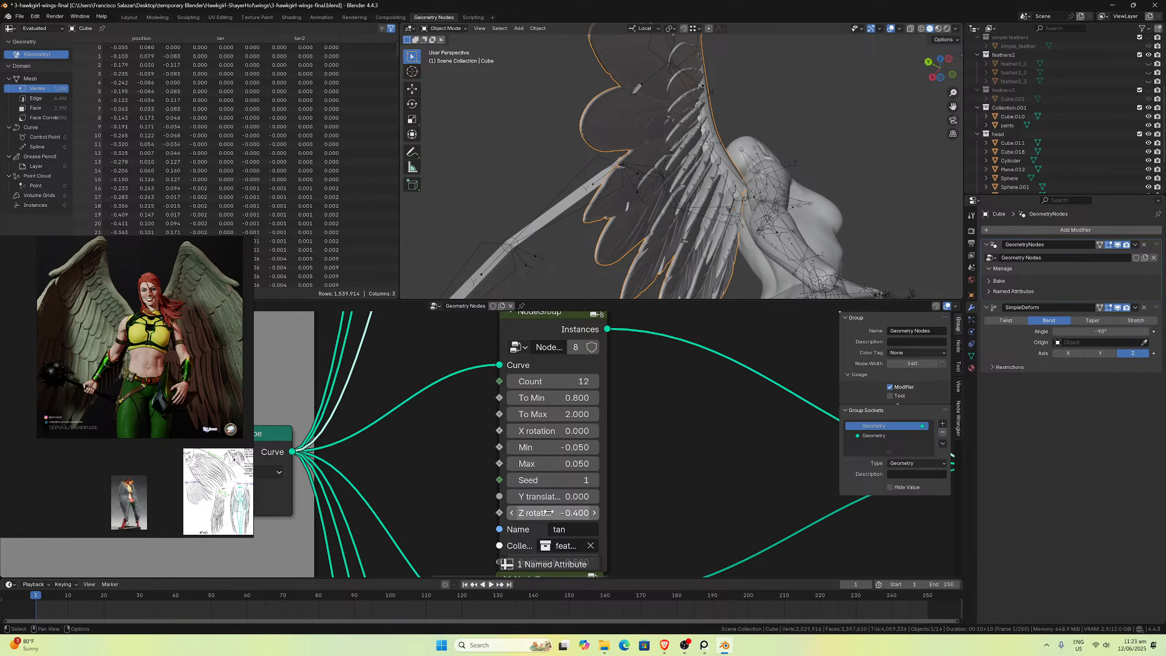
Step: Undo the last two Z rotation changes on the 12-count feather node group
middle_drag(528, 197, 567, 209)
key(ctrl+z)
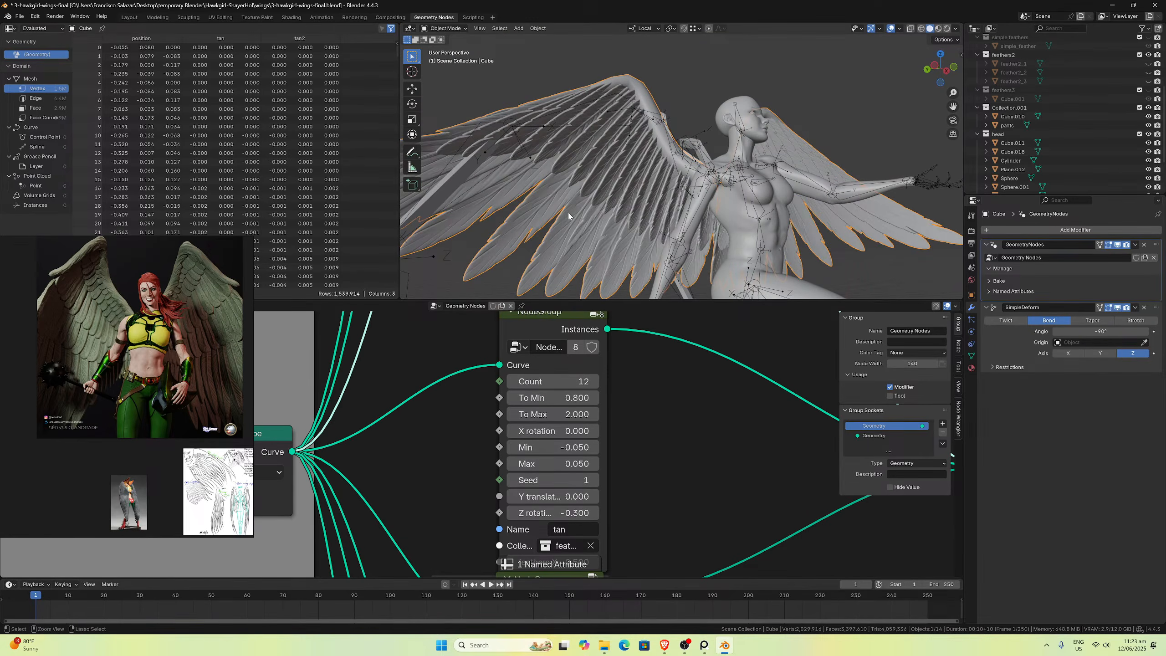
key(ctrl+z)
Step: Examine the full wing silhouette and feather spread from the front and from raised angles
middle_drag(570, 216, 650, 216)
scroll(577, 212, down, 5)
scroll(567, 188, up, 4)
scroll(565, 200, down, 4)
key(KP_1)
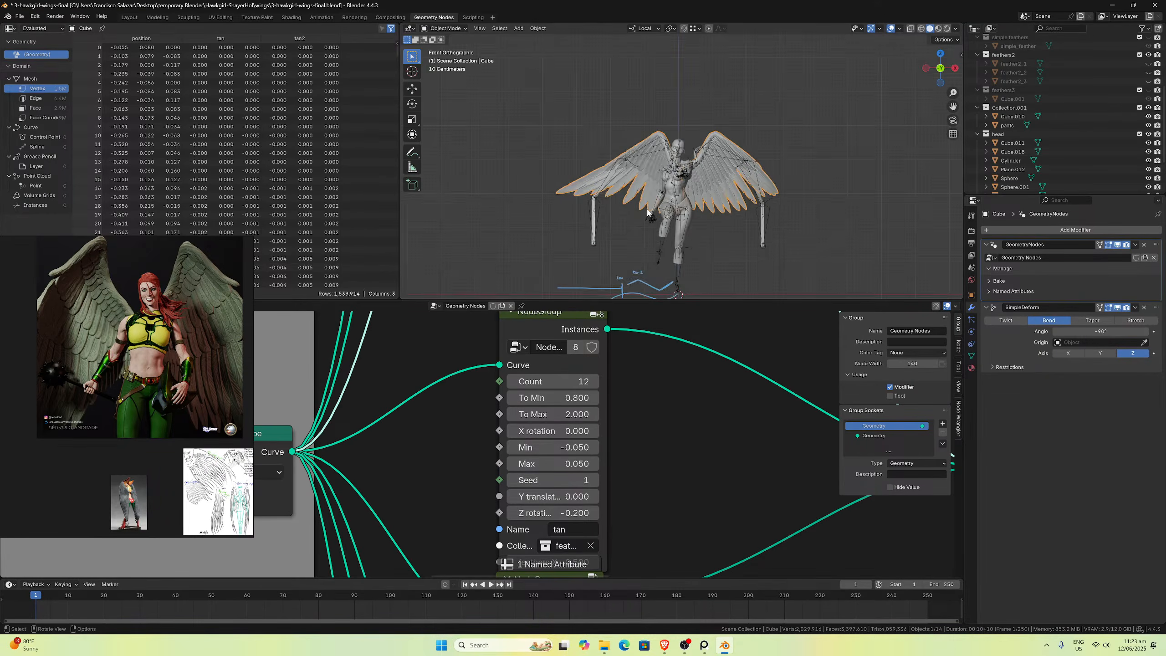
scroll(695, 179, up, 3)
scroll(696, 179, down, 1)
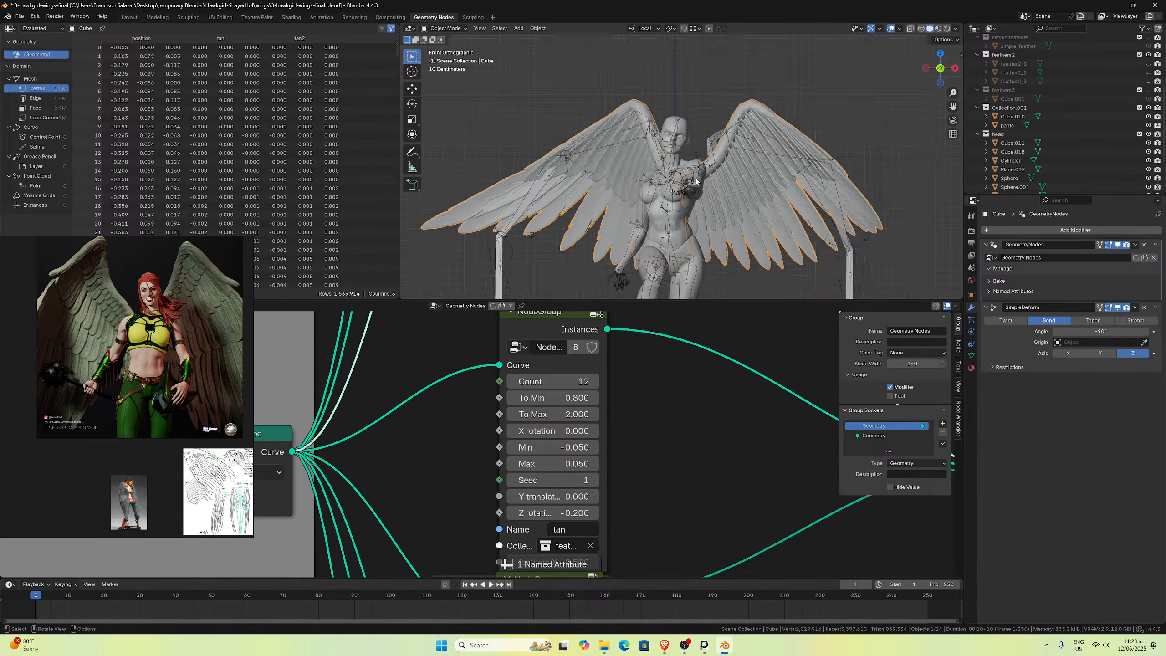
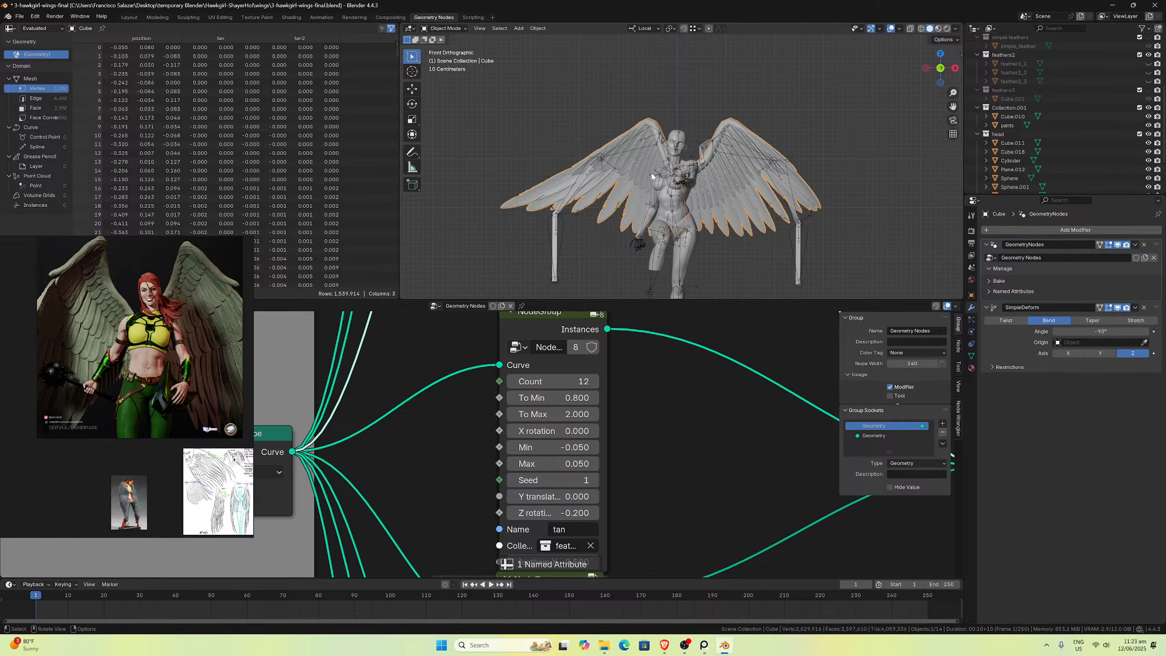
scroll(652, 173, up, 4)
middle_drag(651, 173, 627, 228)
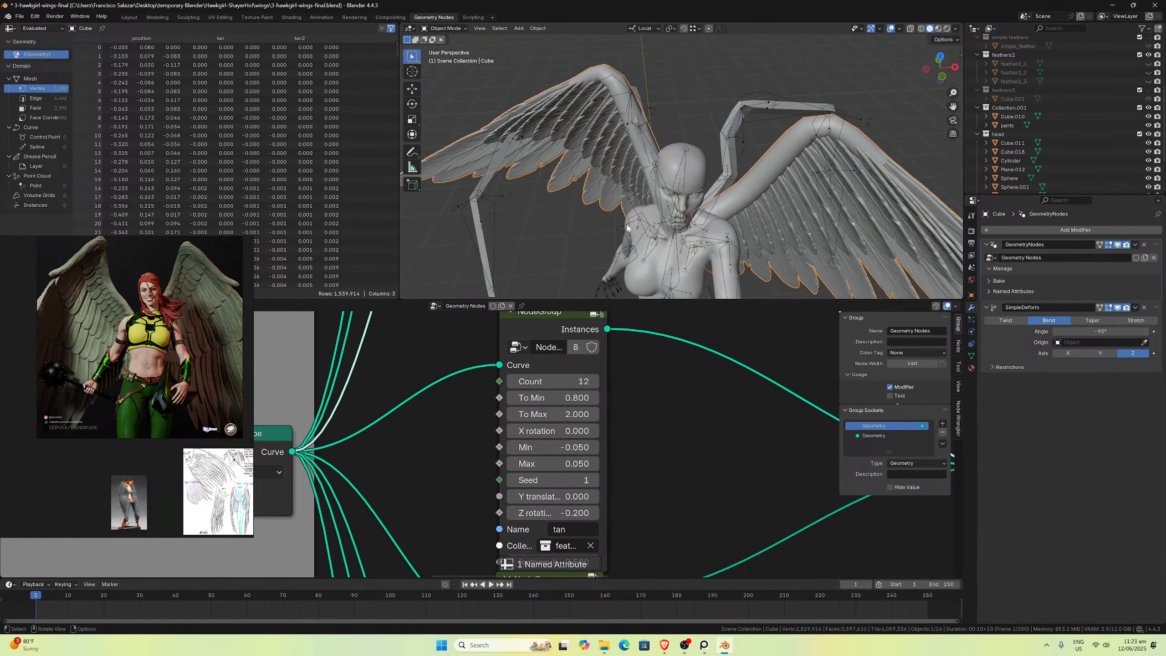
middle_drag(562, 188, 555, 143)
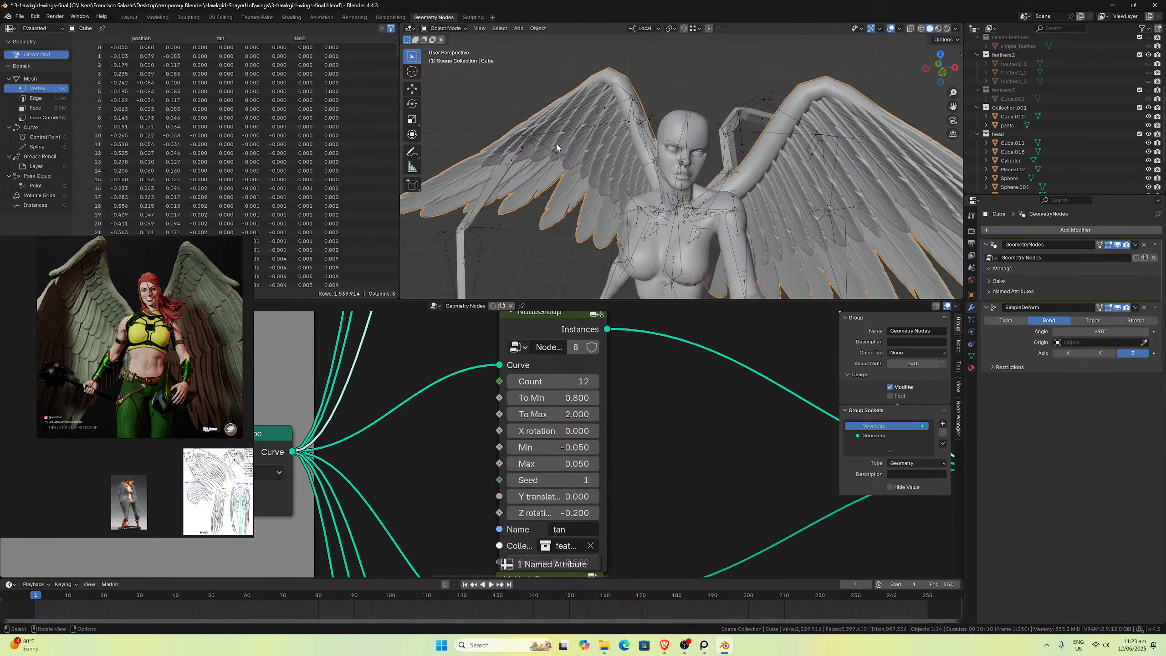
key(KP_1)
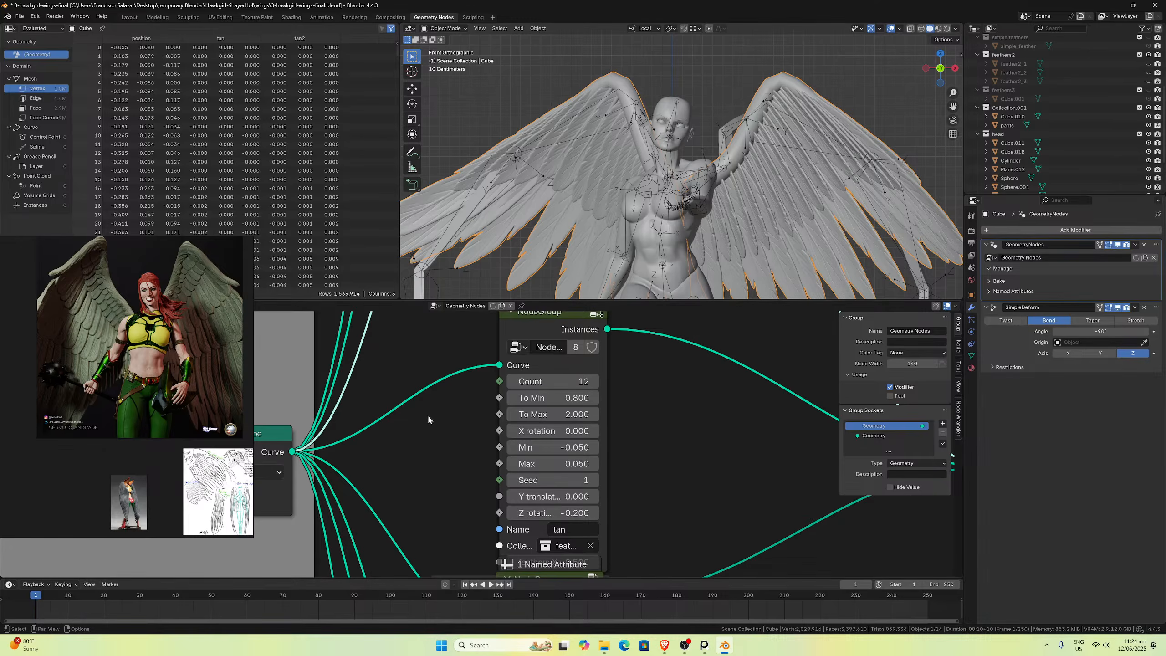
Step: Locate the Value, Multiply, Add and Combine XYZ nodes that control the wing segments' rotation and check them against the figure
scroll(390, 415, down, 10)
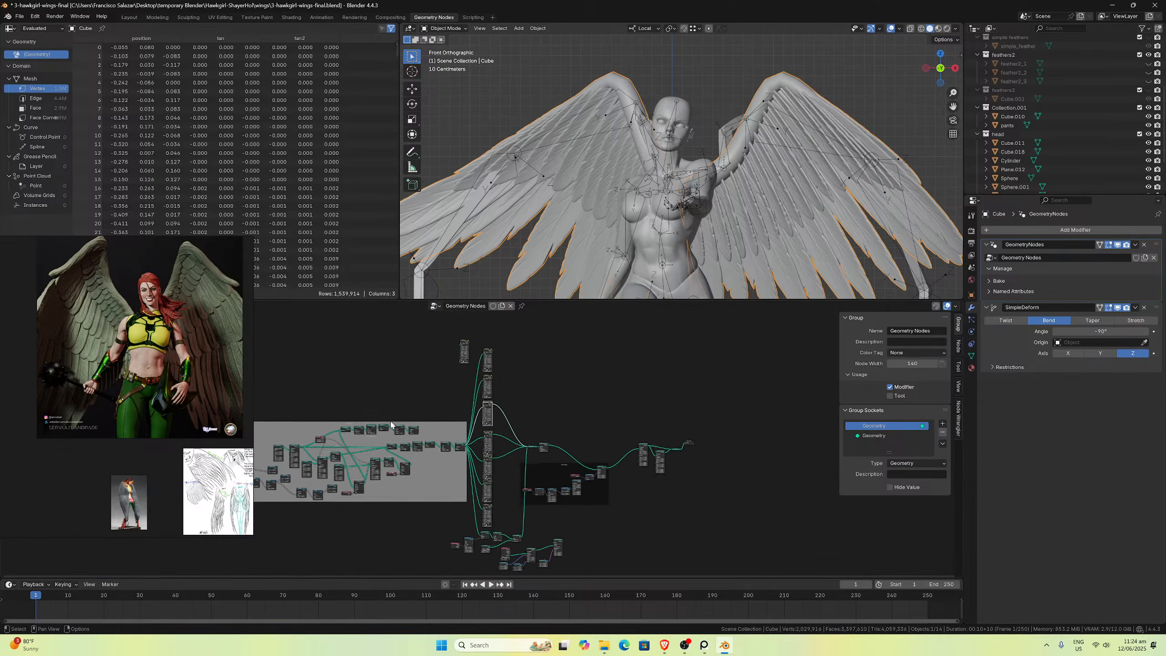
scroll(597, 406, up, 2)
scroll(574, 149, up, 3)
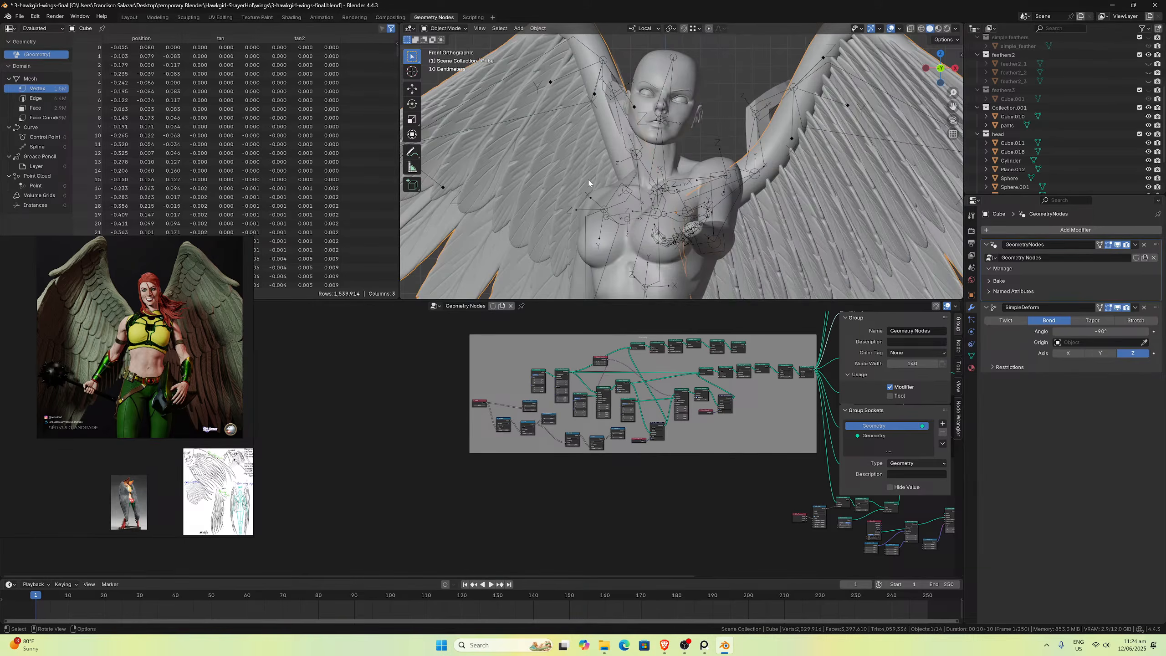
scroll(620, 191, down, 4)
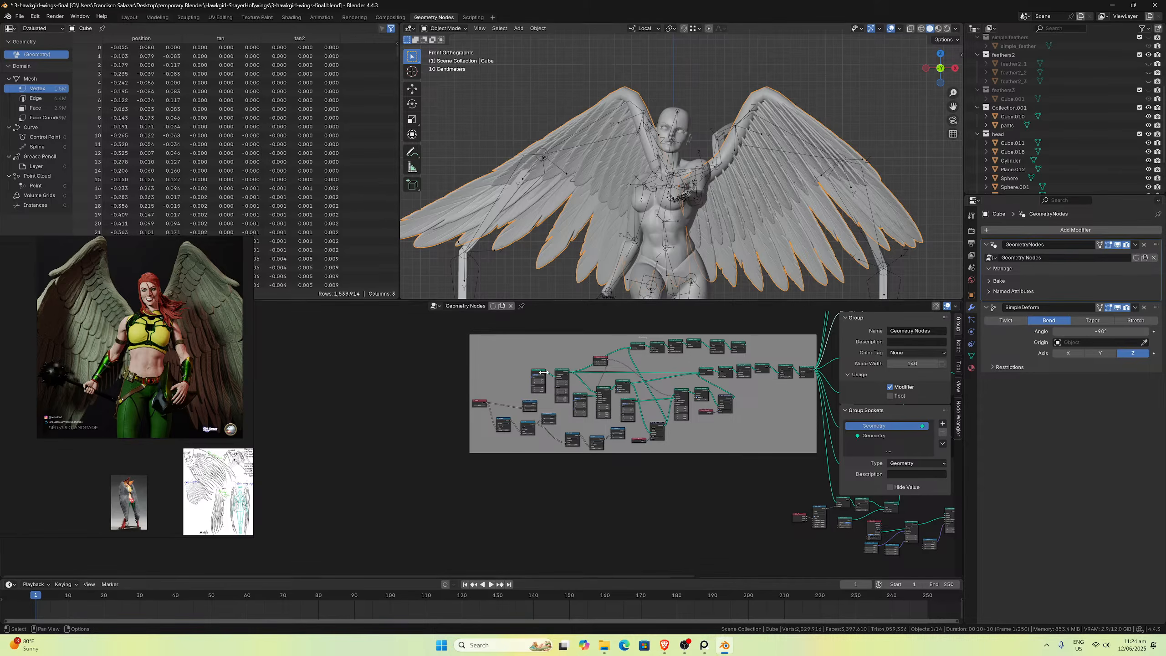
scroll(530, 415, up, 3)
scroll(533, 415, down, 2)
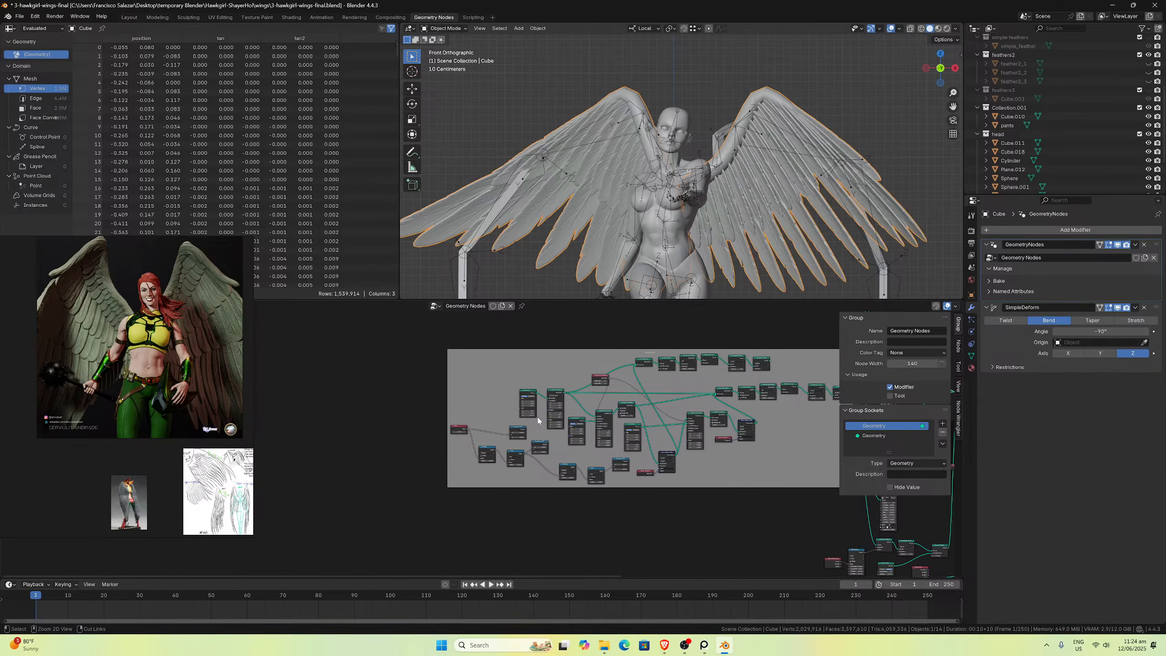
scroll(540, 417, up, 5)
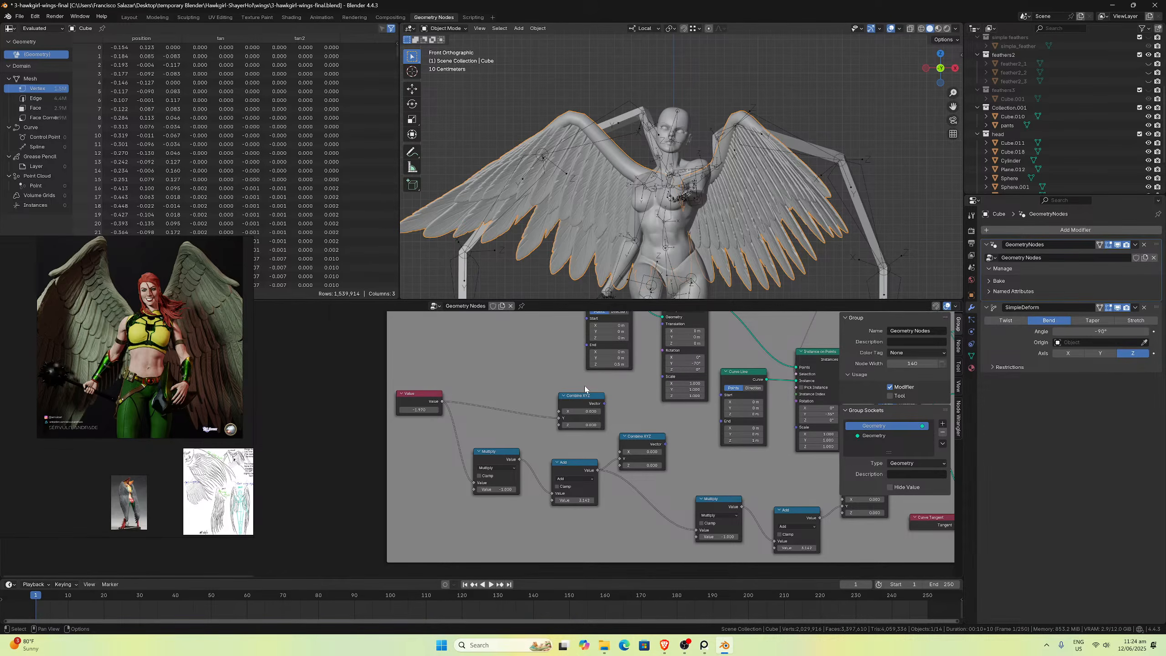
scroll(510, 447, up, 2)
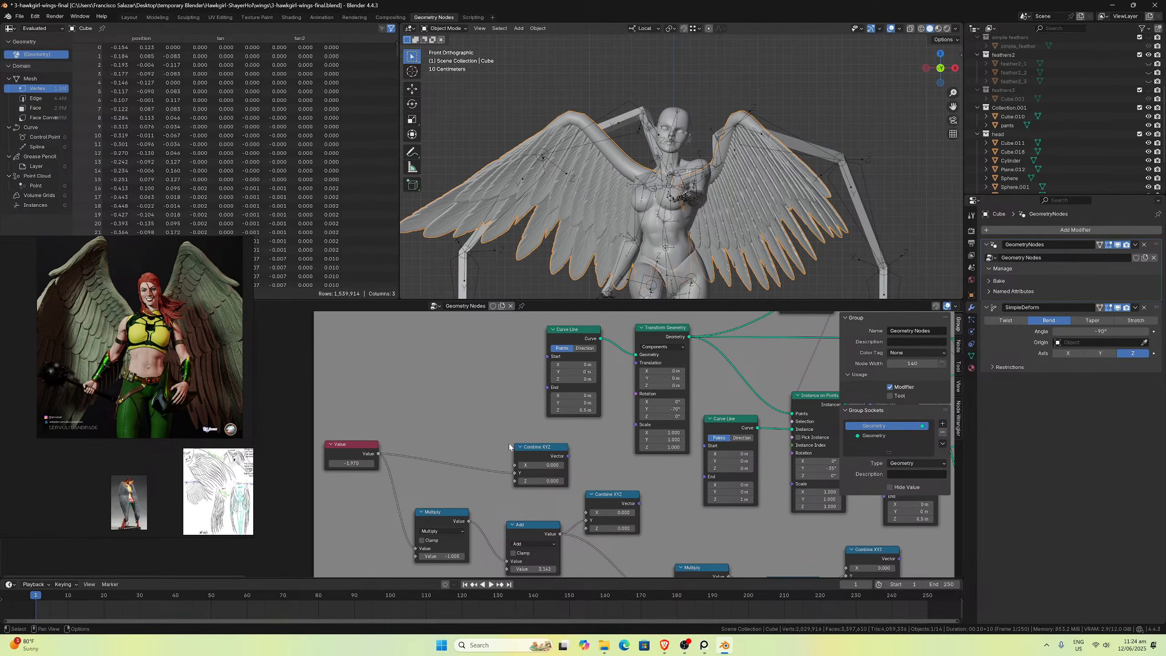
Step: Try linking the first Combine XYZ node to the first segment's Transform Geometry rotation, and undo it
drag(569, 456, 636, 394)
middle_drag(622, 432, 601, 381)
key(ctrl+z)
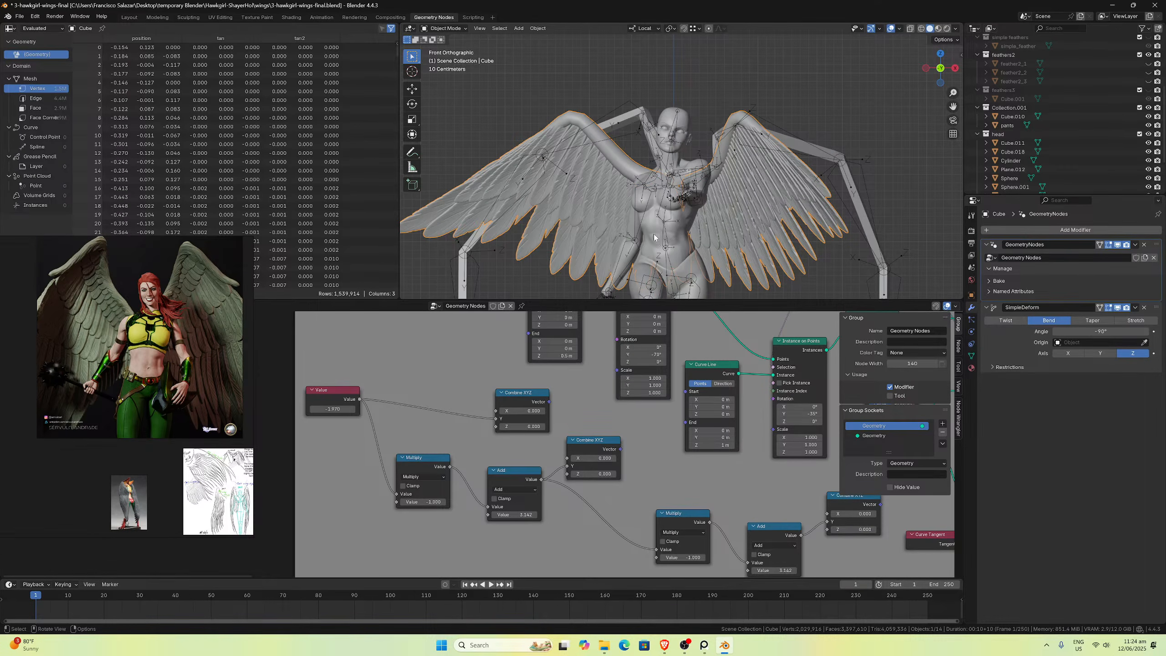
middle_drag(655, 244, 761, 188)
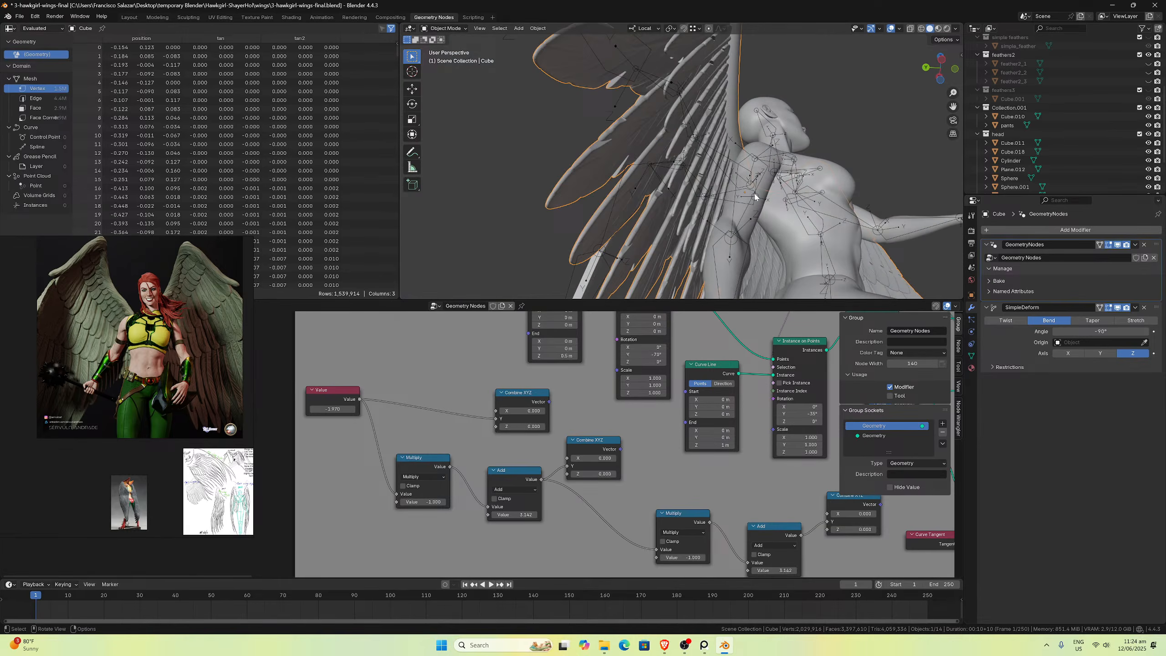
key(ctrl+z)
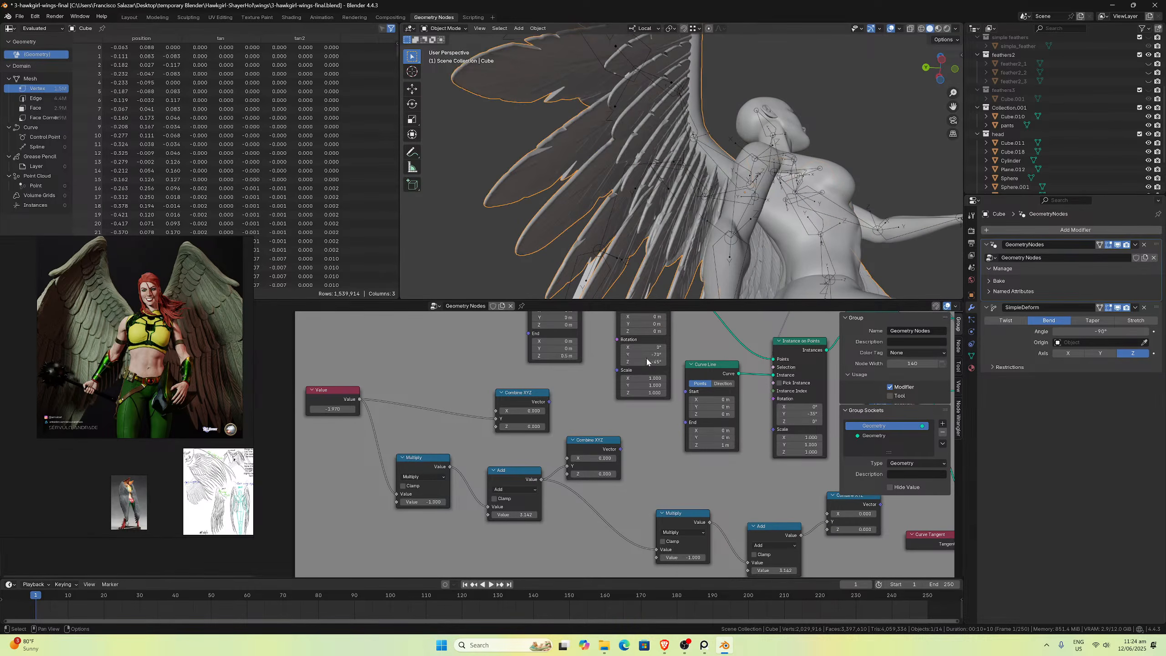
Step: Link the first Combine XYZ node's vector to the Rotation of the first wing segment's Transform Geometry node
scroll(574, 459, down, 3)
drag(509, 449, 557, 407)
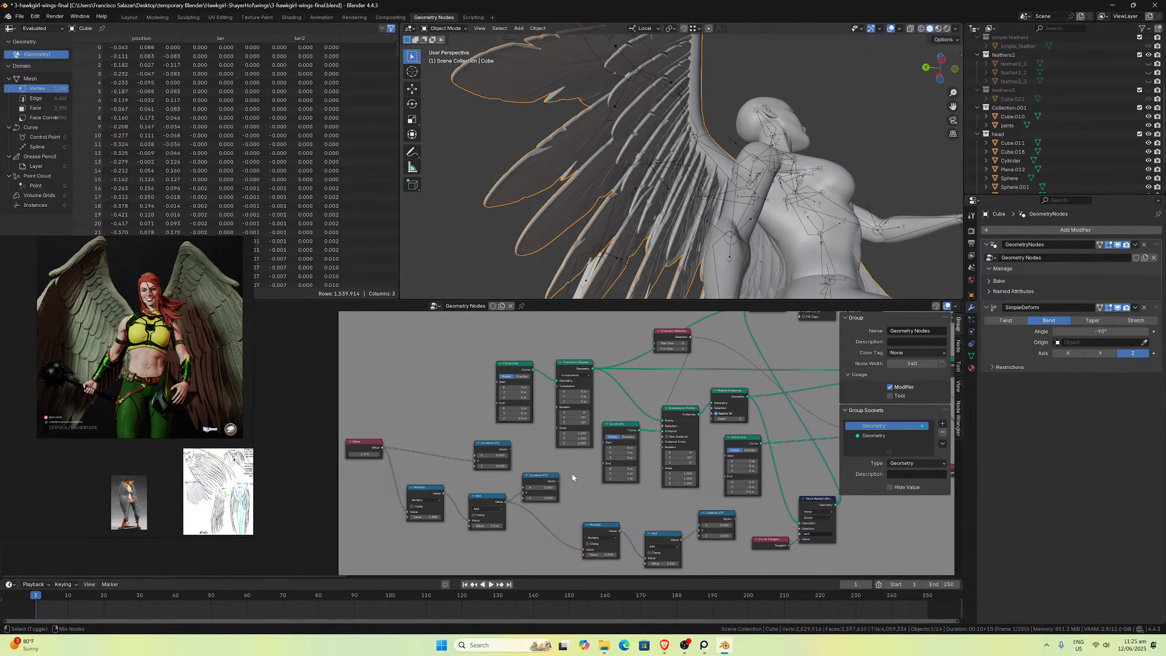
middle_drag(645, 276, 496, 200)
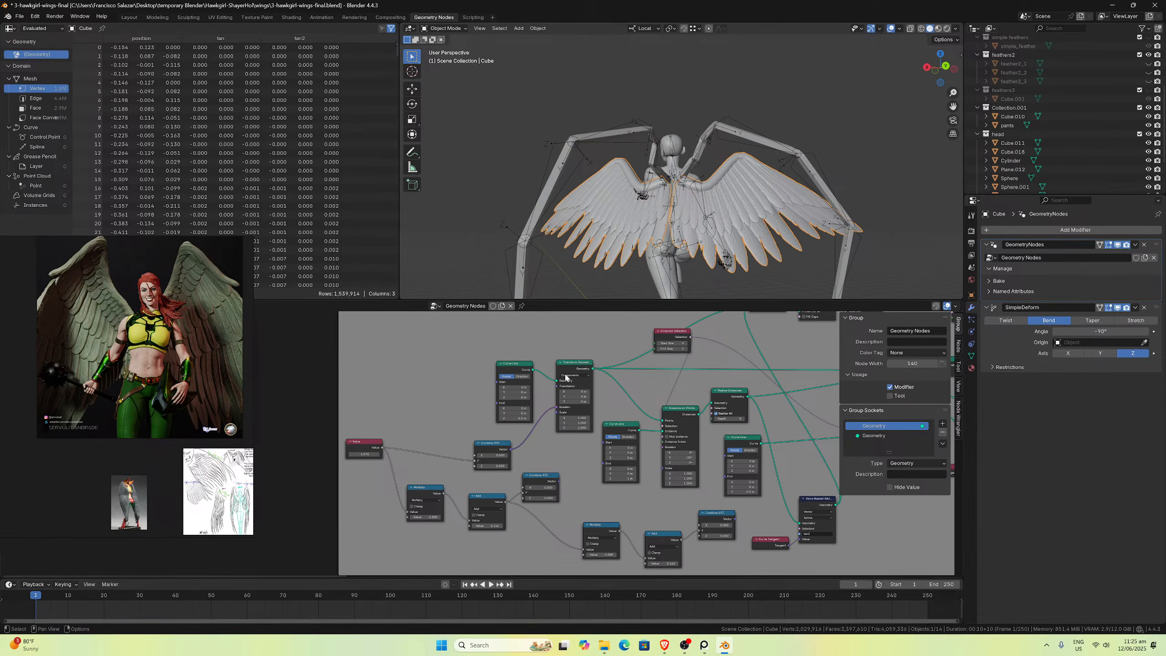
scroll(584, 469, up, 2)
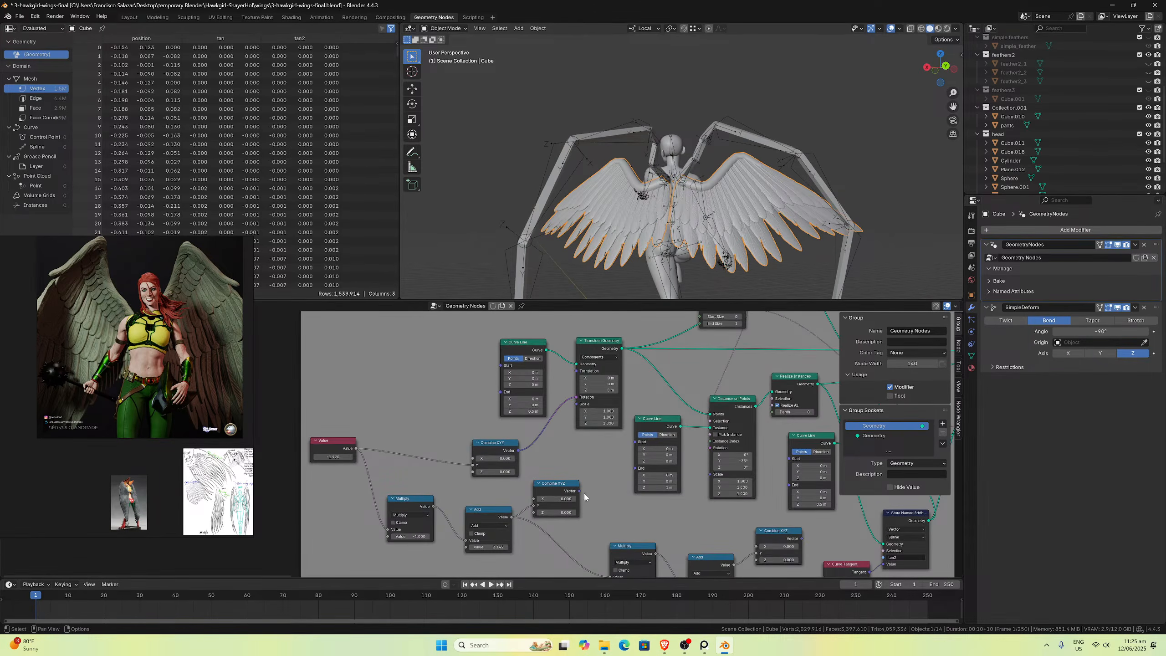
Step: Link the second and third Combine XYZ vectors to the Rotation inputs of the two following segments' Instance on Points nodes
mouse_move(579, 494)
drag(579, 489, 708, 451)
middle_drag(751, 529, 564, 482)
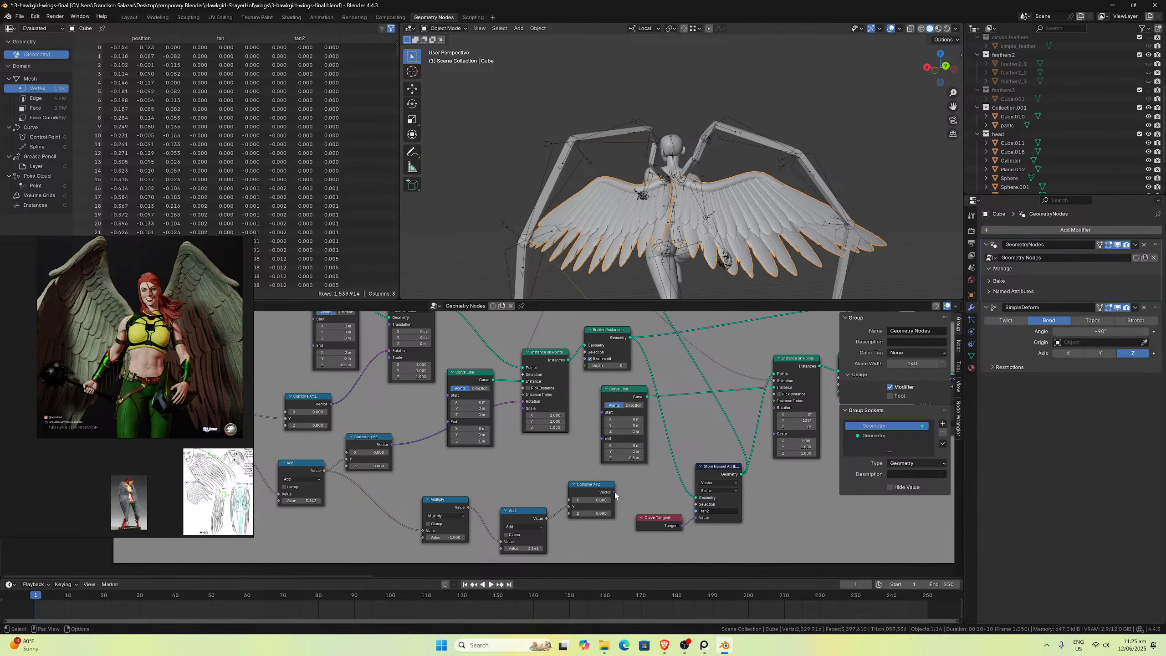
drag(615, 492, 774, 407)
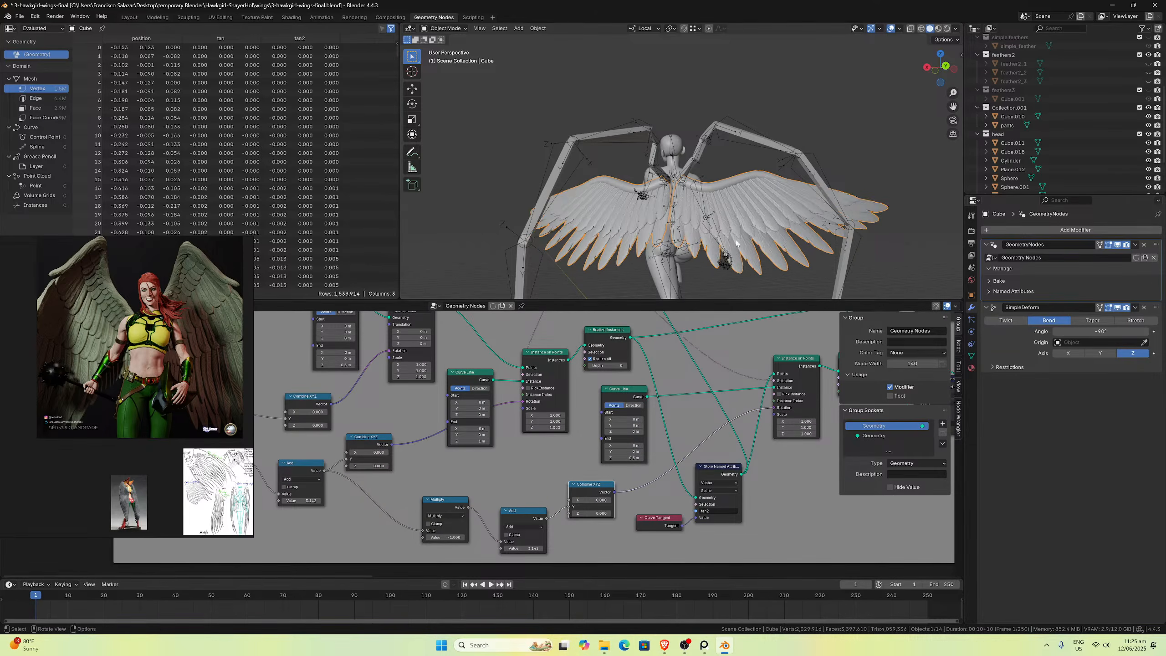
middle_drag(736, 243, 760, 183)
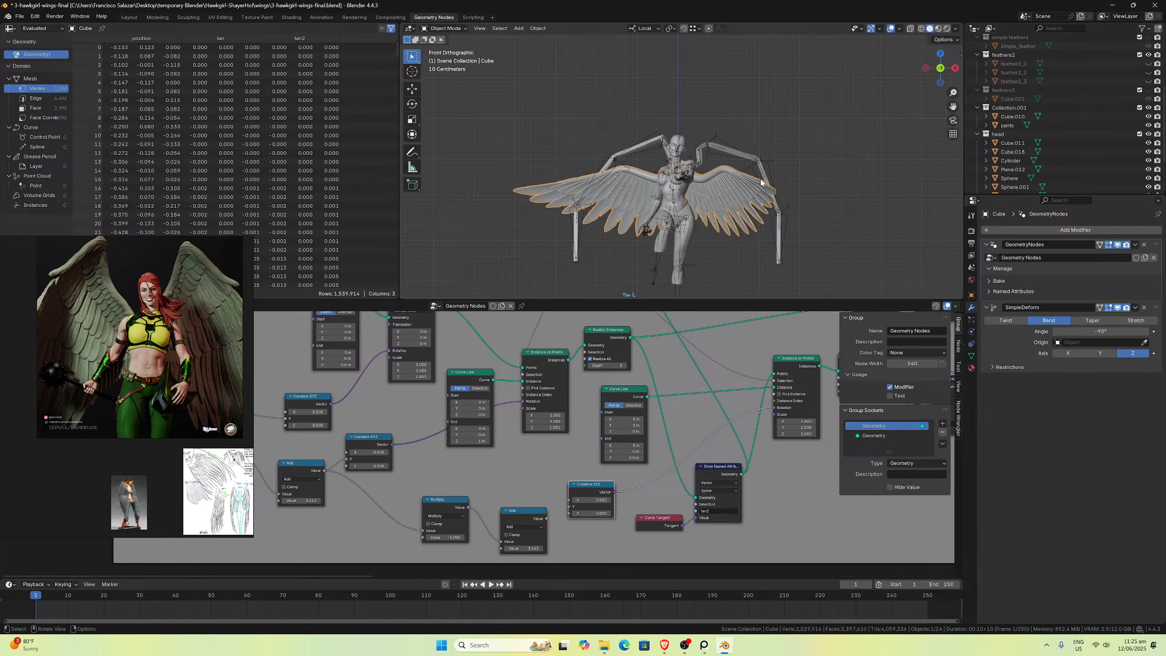
Step: Cut both links of the mirroring Transform Geometry node before Join Geometry so that only one wing is output
scroll(494, 438, down, 8)
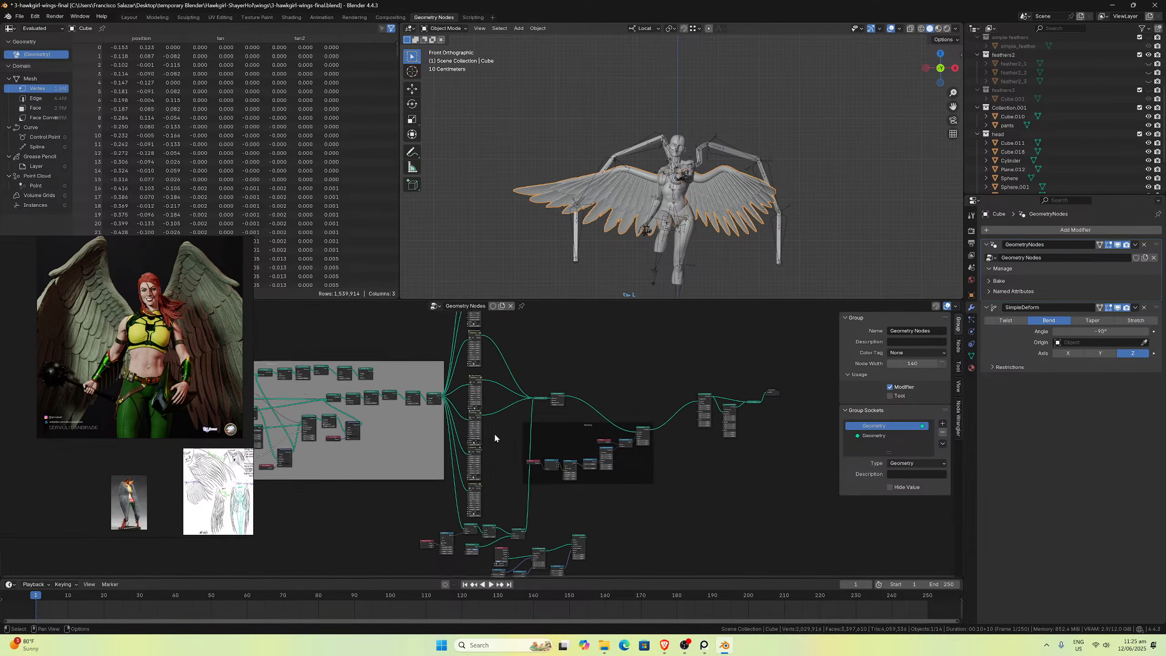
middle_drag(495, 438, 426, 462)
scroll(475, 422, up, 8)
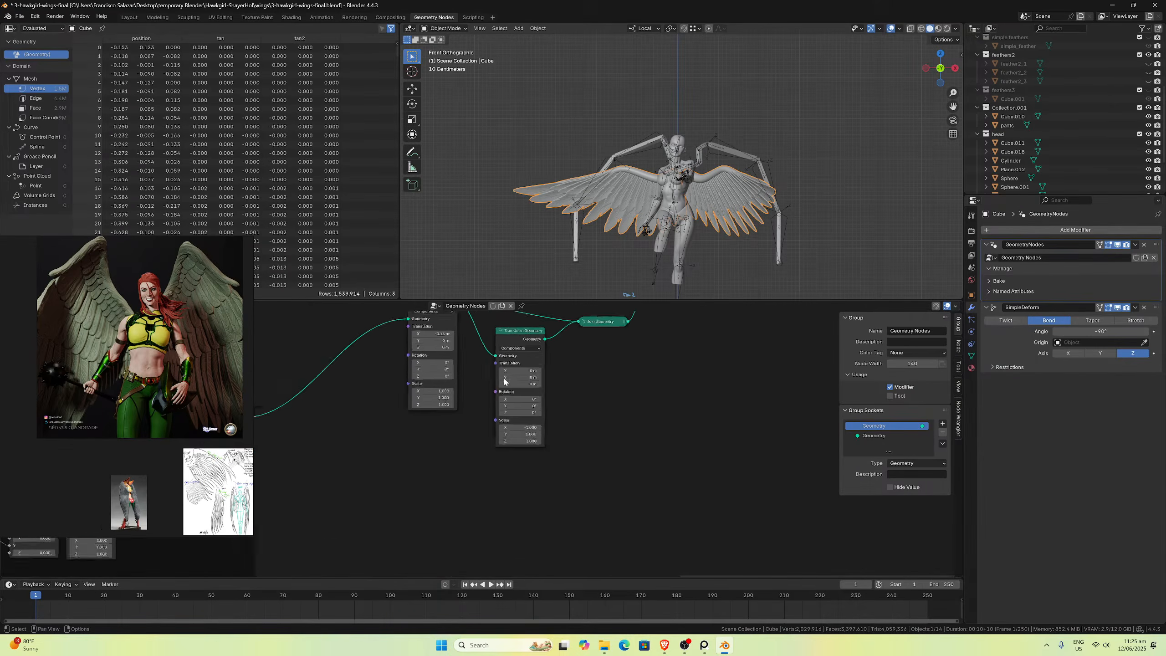
scroll(558, 464, up, 2)
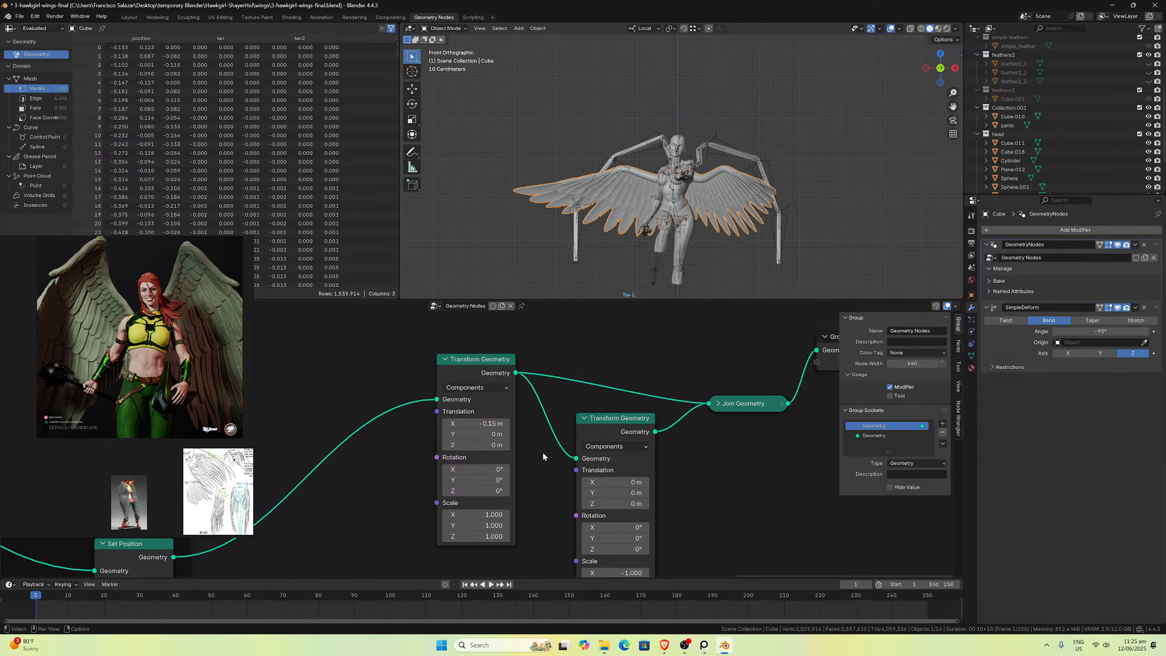
ctrl+right_drag(542, 450, 570, 411)
ctrl+right_drag(707, 426, 725, 451)
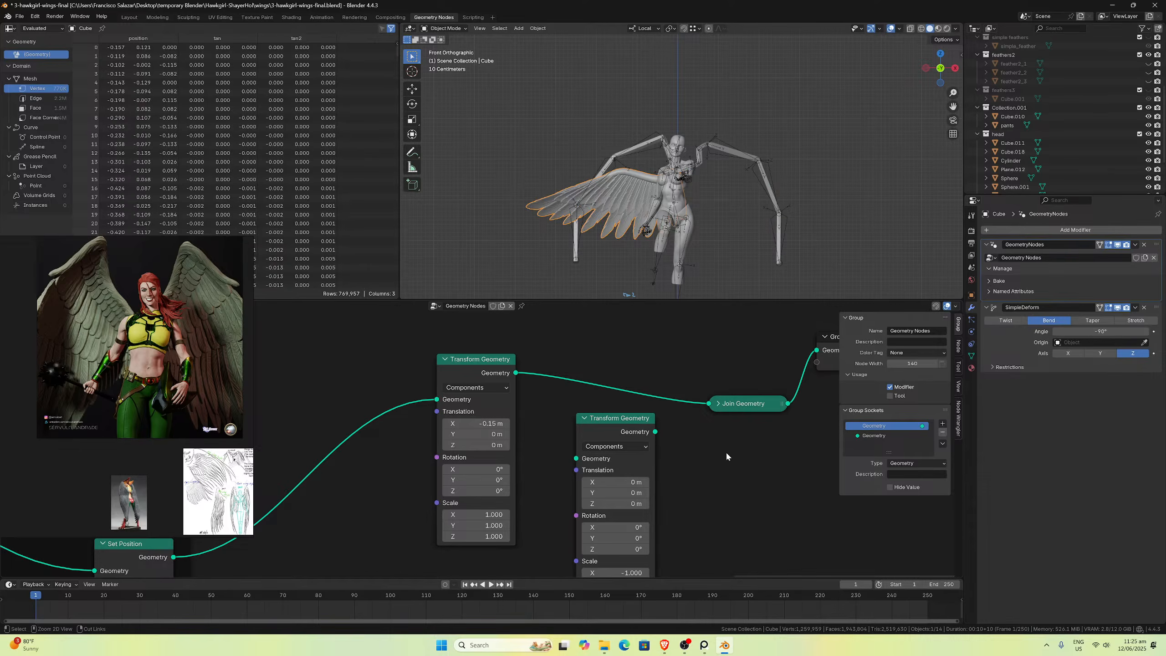
Step: Set the Z rotation of the Transform Geometry node feeding Join Geometry to 53.9°
scroll(641, 170, up, 5)
middle_drag(644, 181, 706, 171)
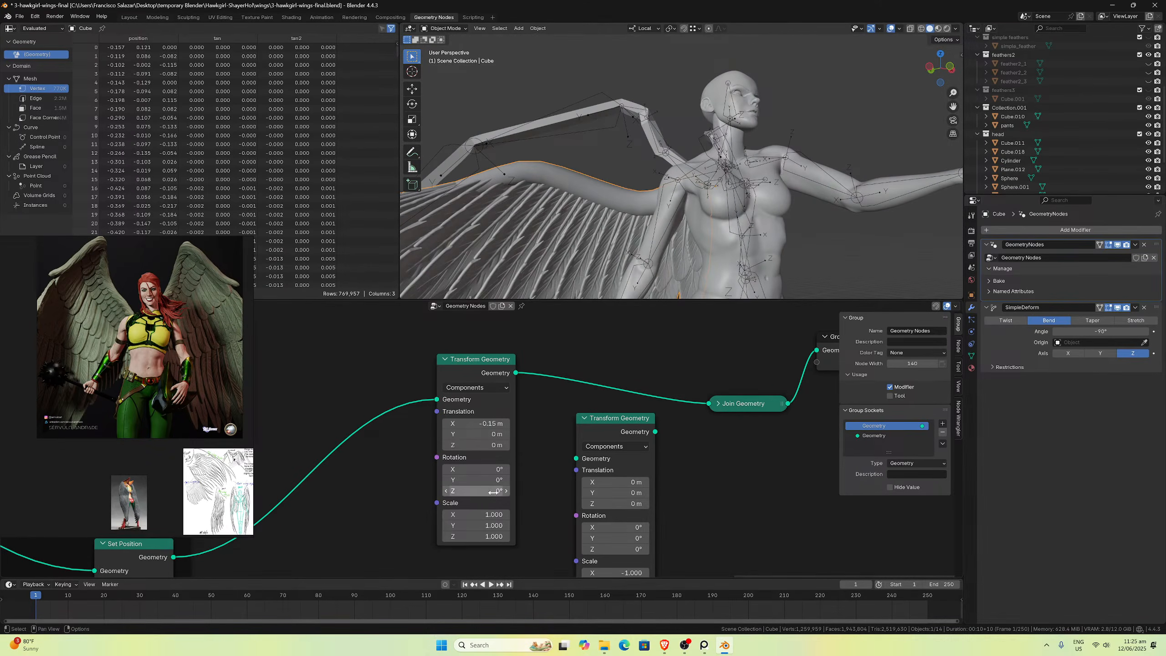
drag(479, 491, 578, 490)
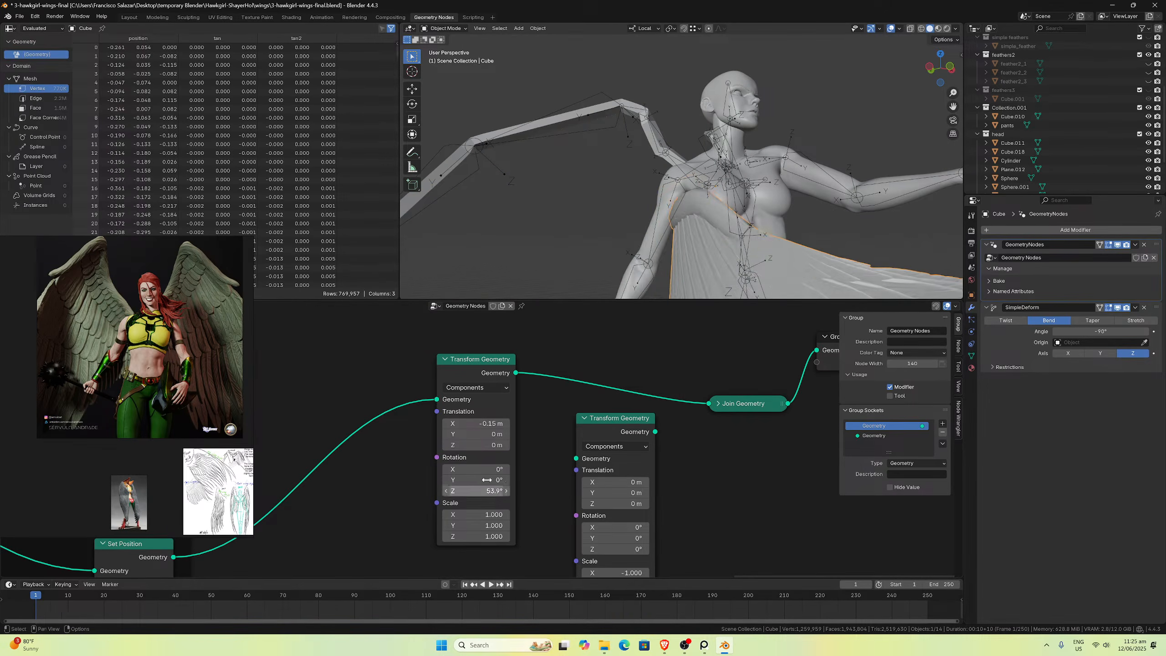
Step: View the rotated wing from the front and turn off the SimpleDeform modifier's viewport display
middle_drag(620, 183, 549, 217)
scroll(549, 223, up, 2)
scroll(551, 225, down, 2)
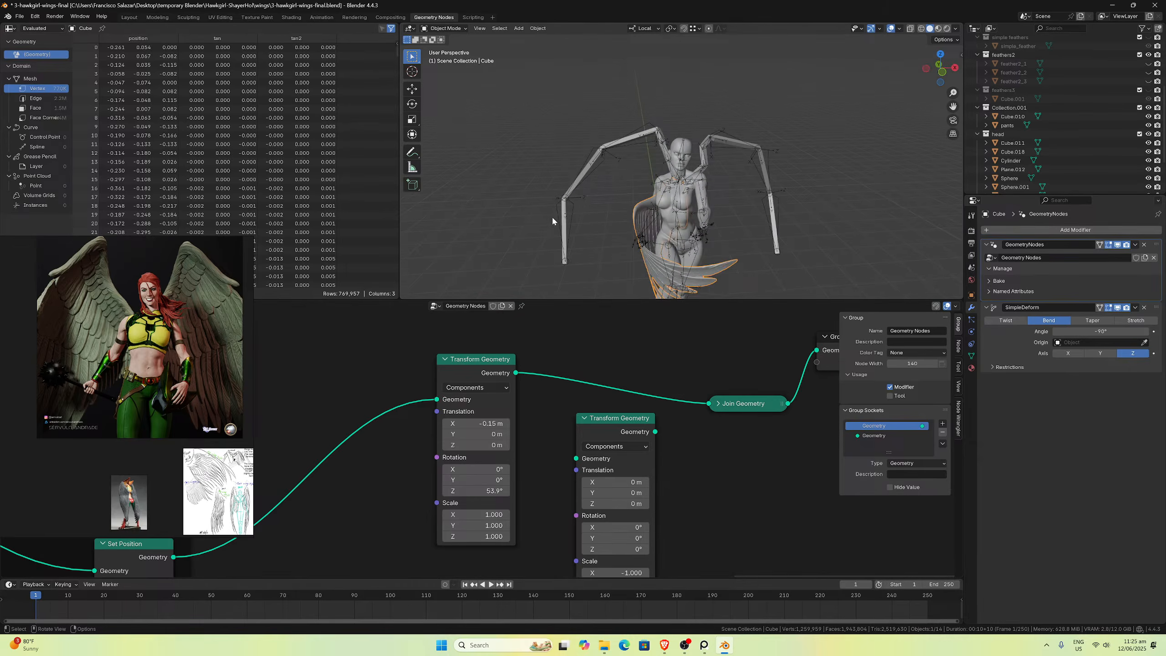
click(1117, 307)
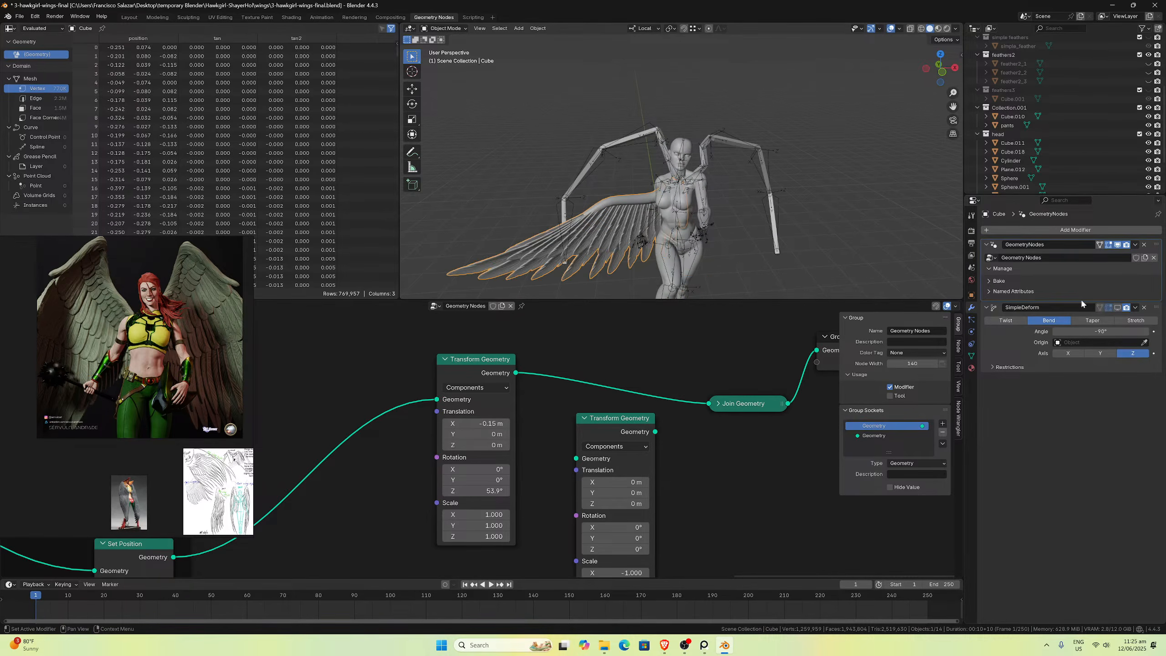
Step: Undo the SimpleDeform display change and the Z rotation of the Transform Geometry node feeding Join Geometry
middle_drag(675, 239, 751, 212)
scroll(732, 219, up, 3)
key(ctrl+z)
key(ctrl+z)
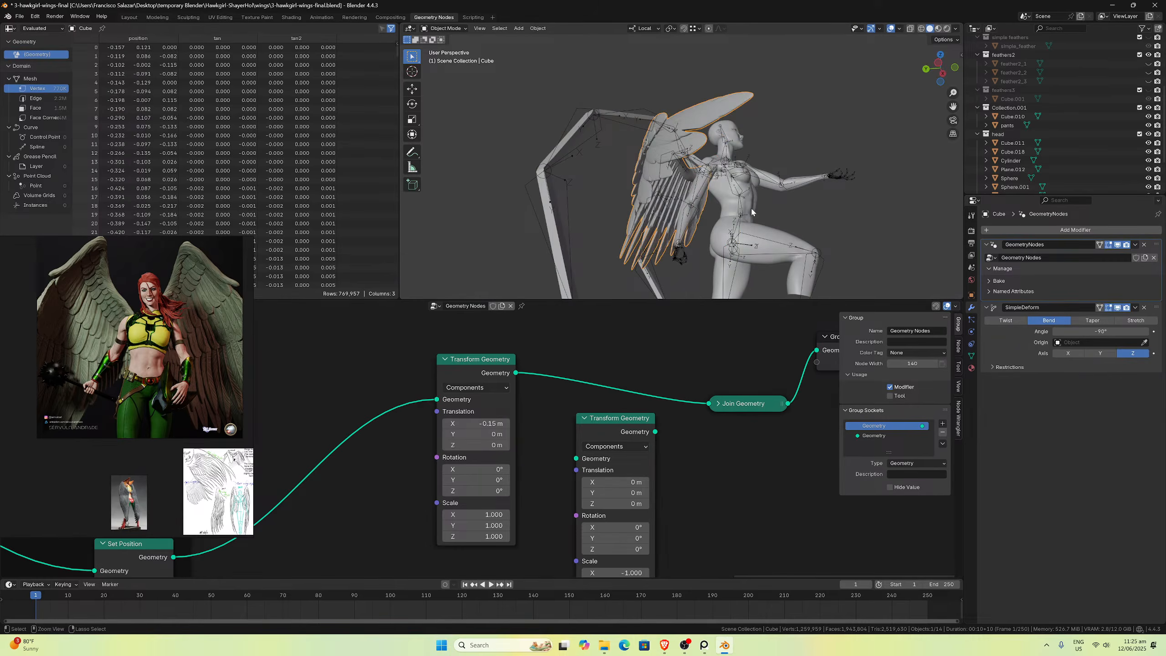
key(ctrl+z)
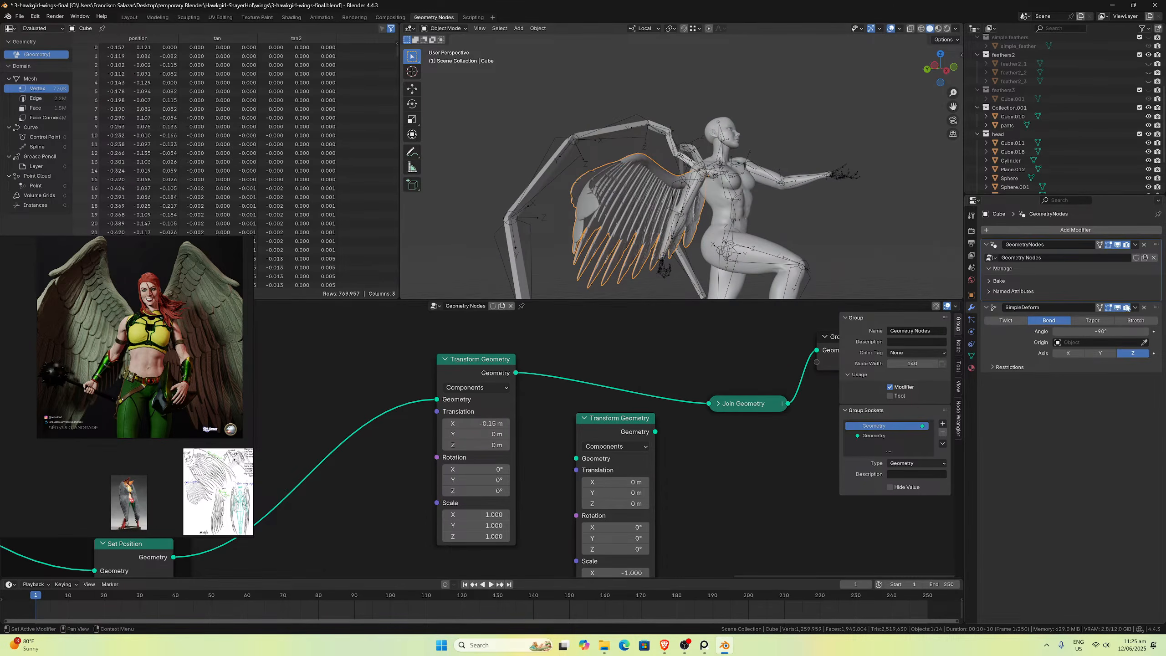
Step: Turn off the SimpleDeform modifier's viewport display and view the single wing from the front and from directly behind
click(1118, 308)
middle_drag(684, 201, 593, 209)
key(KP_1)
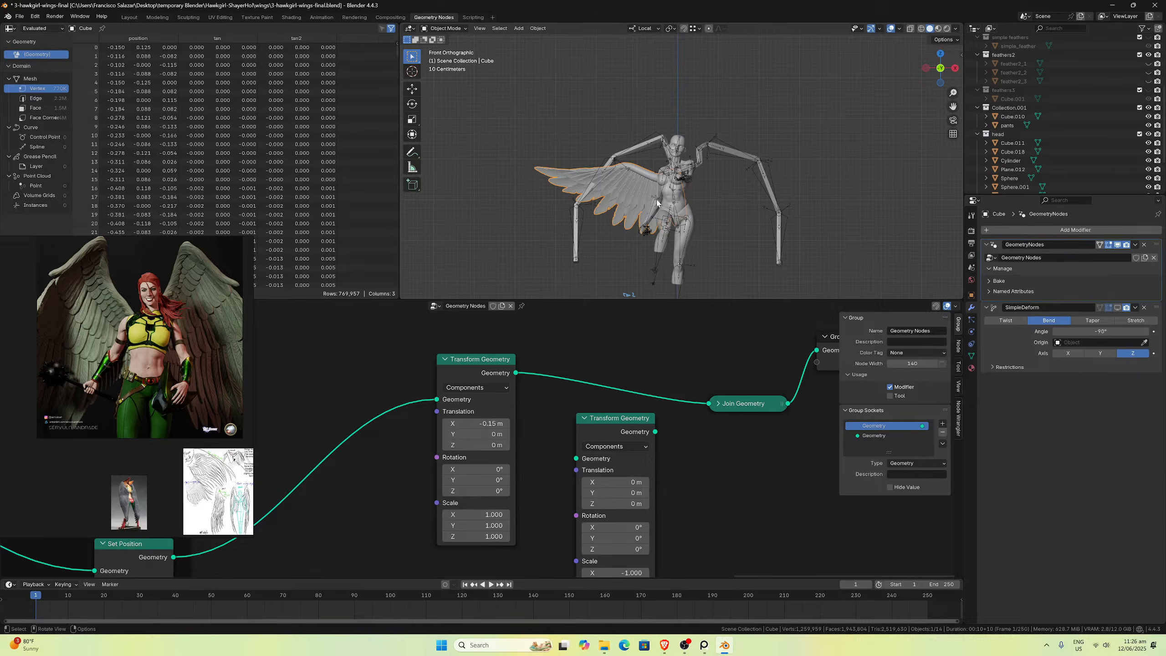
scroll(623, 204, up, 4)
scroll(603, 222, down, 3)
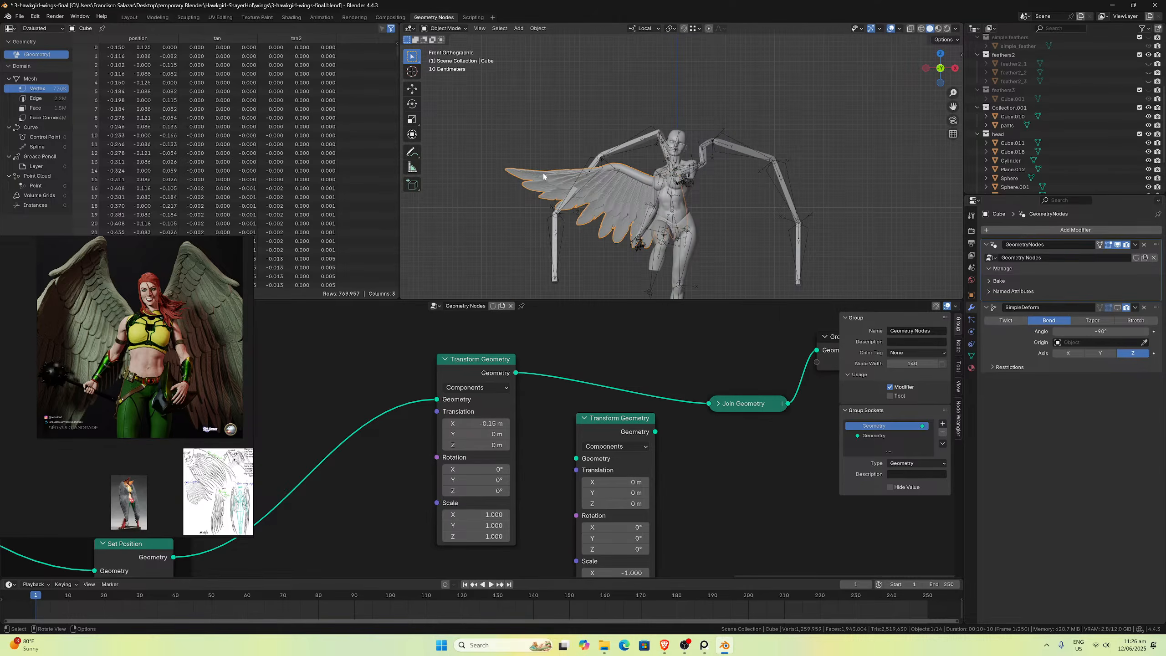
scroll(548, 511, down, 3)
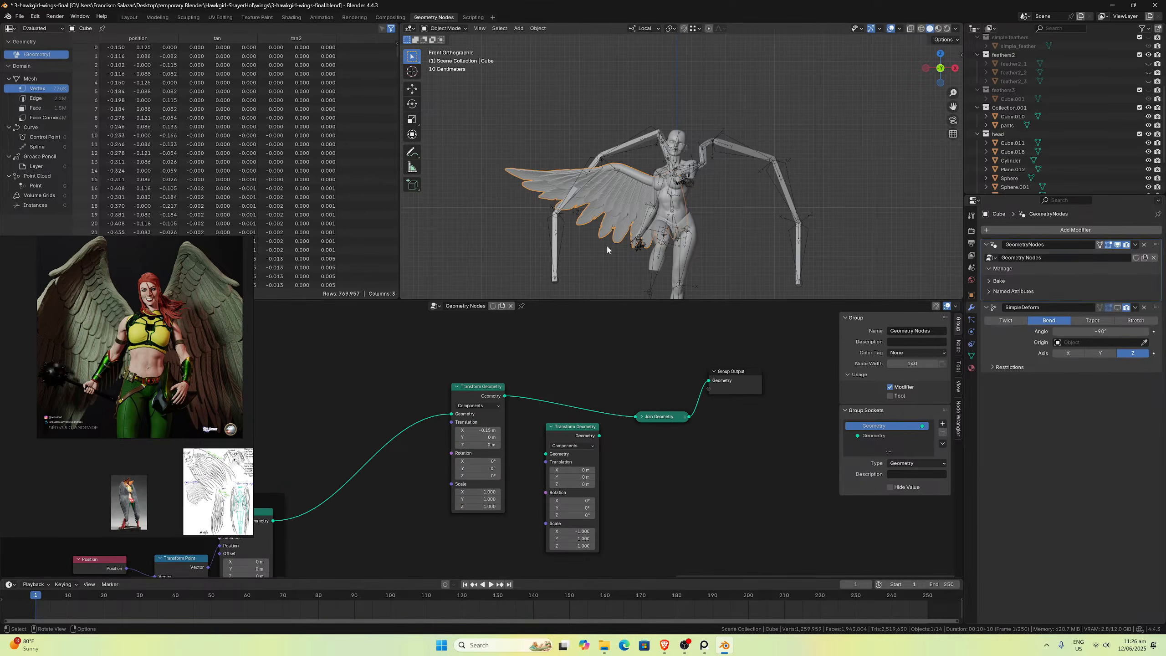
middle_drag(574, 177, 490, 175)
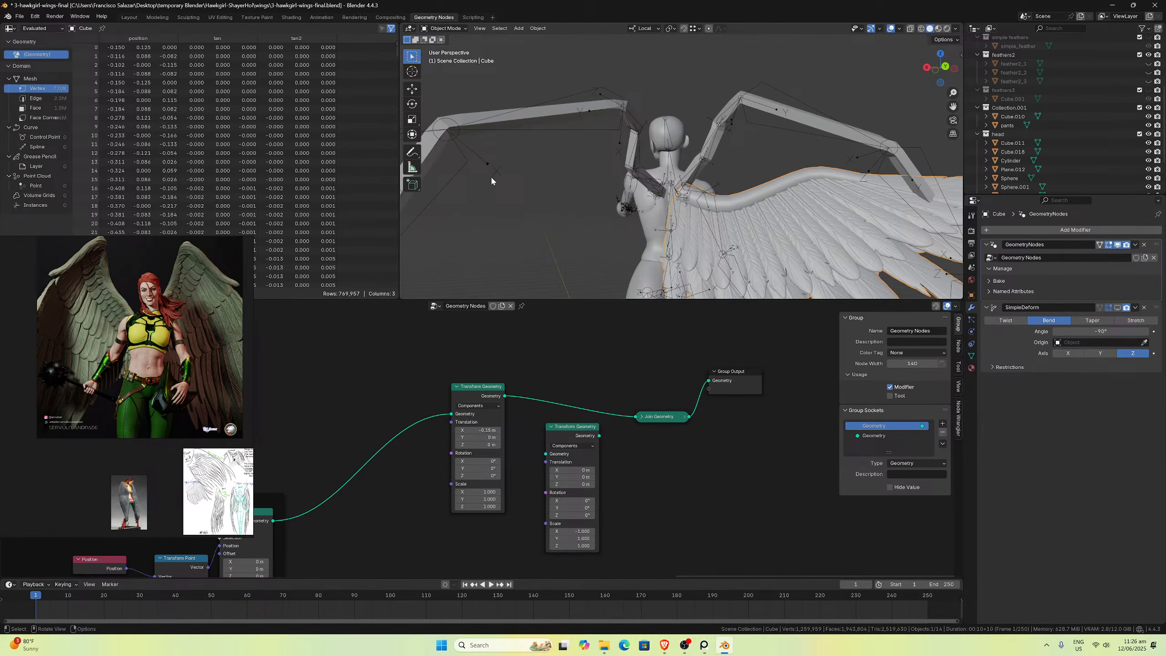
key(KP_1)
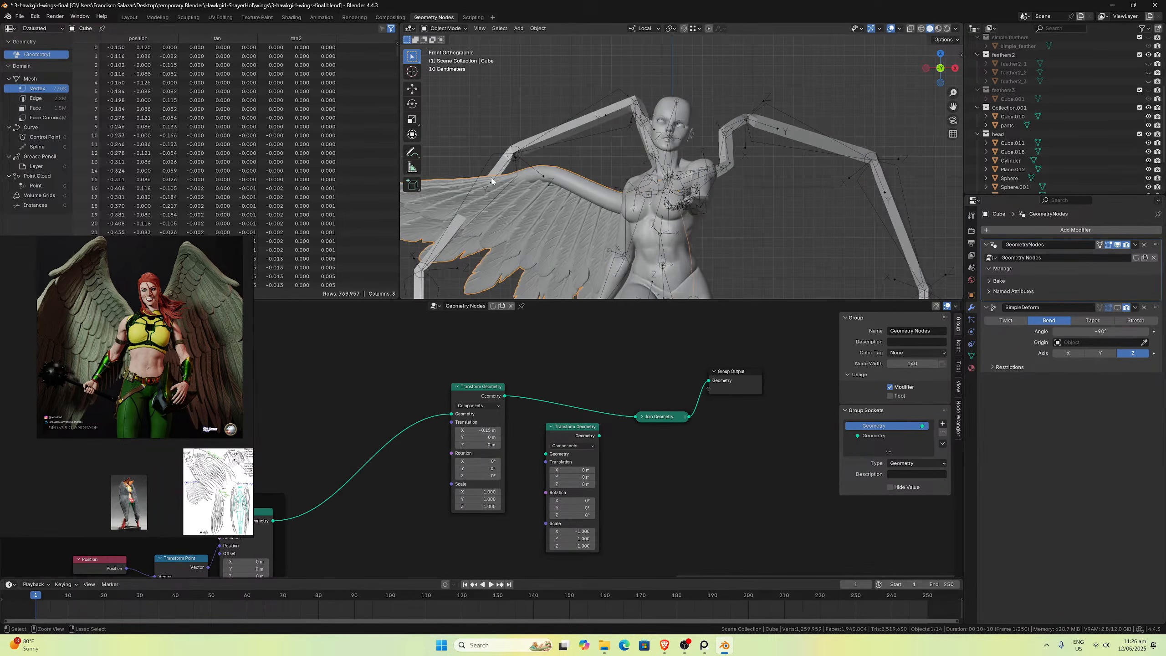
key(ctrl+KP_1)
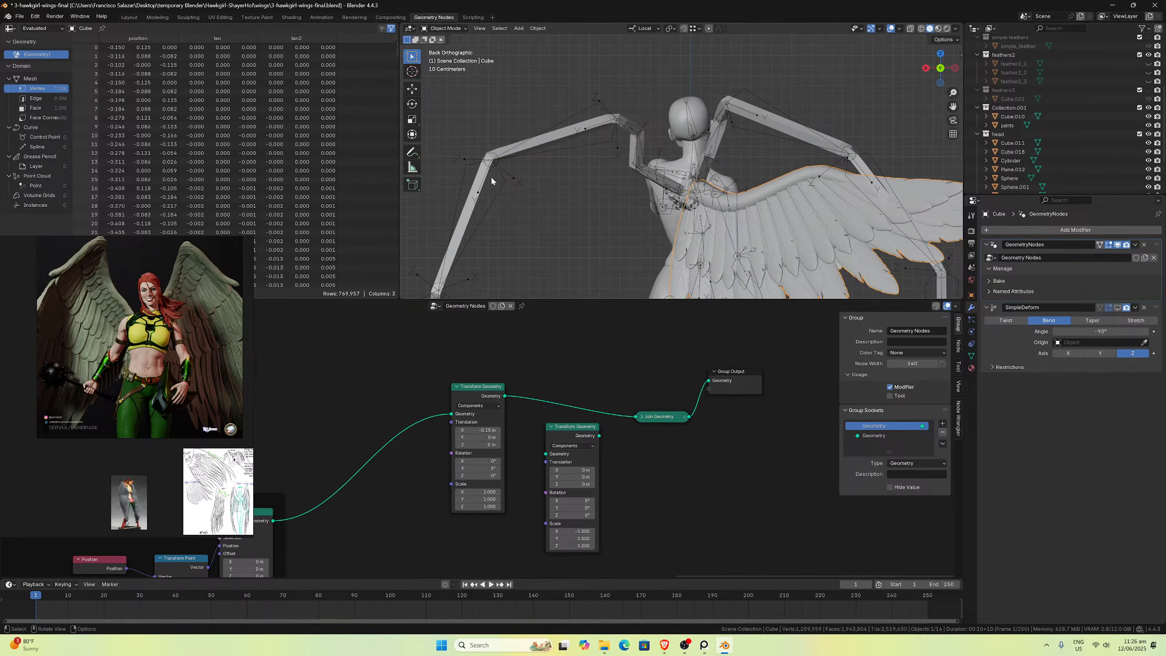
scroll(706, 253, down, 1)
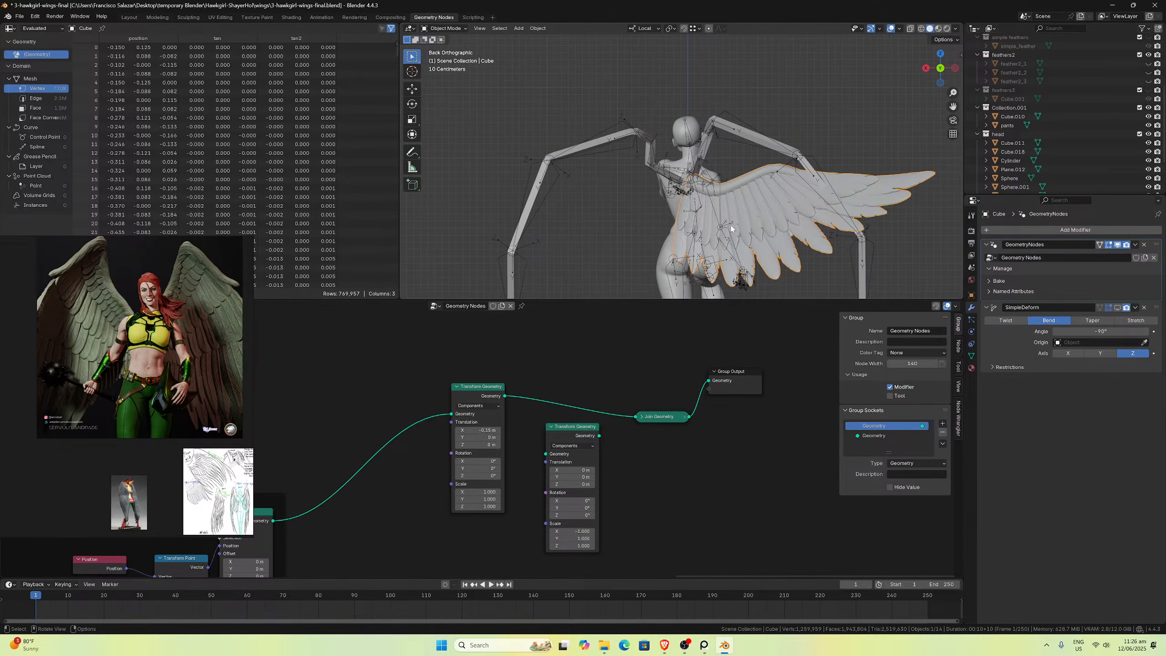
key(r)
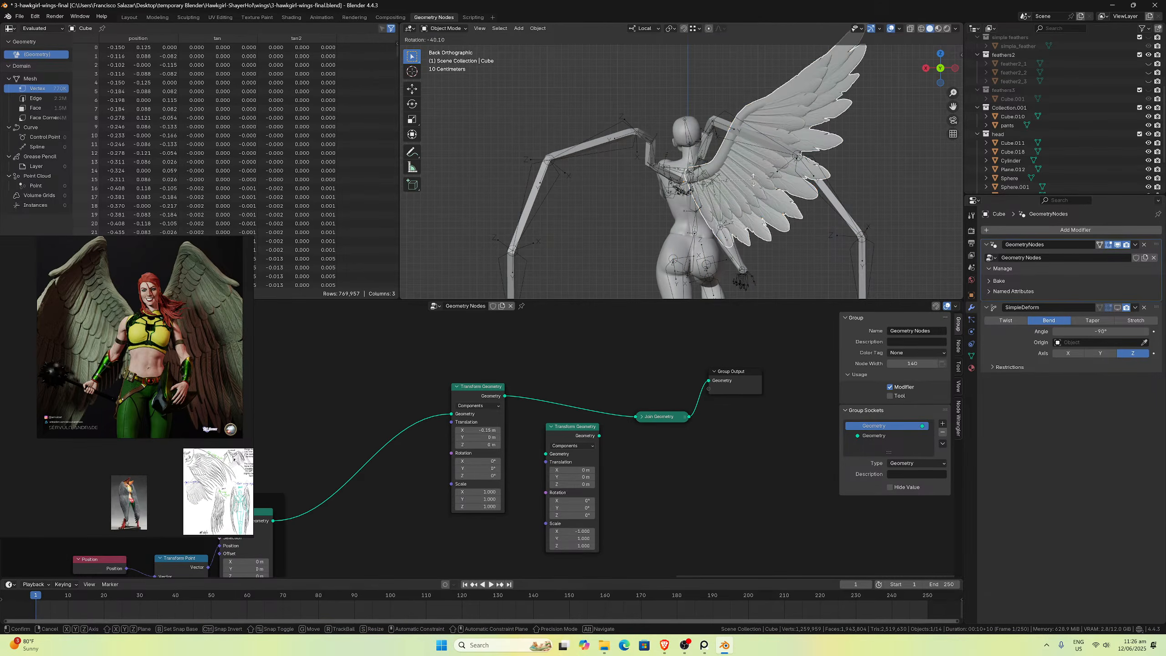
right_click(752, 180)
scroll(758, 198, up, 3)
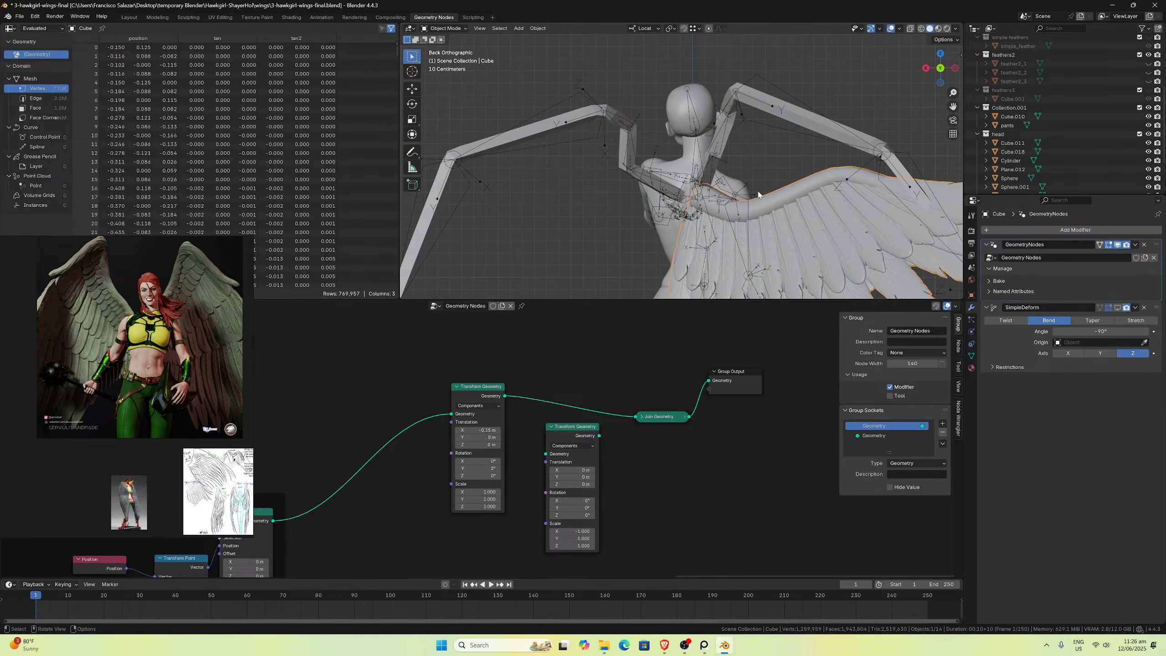
scroll(763, 222, down, 2)
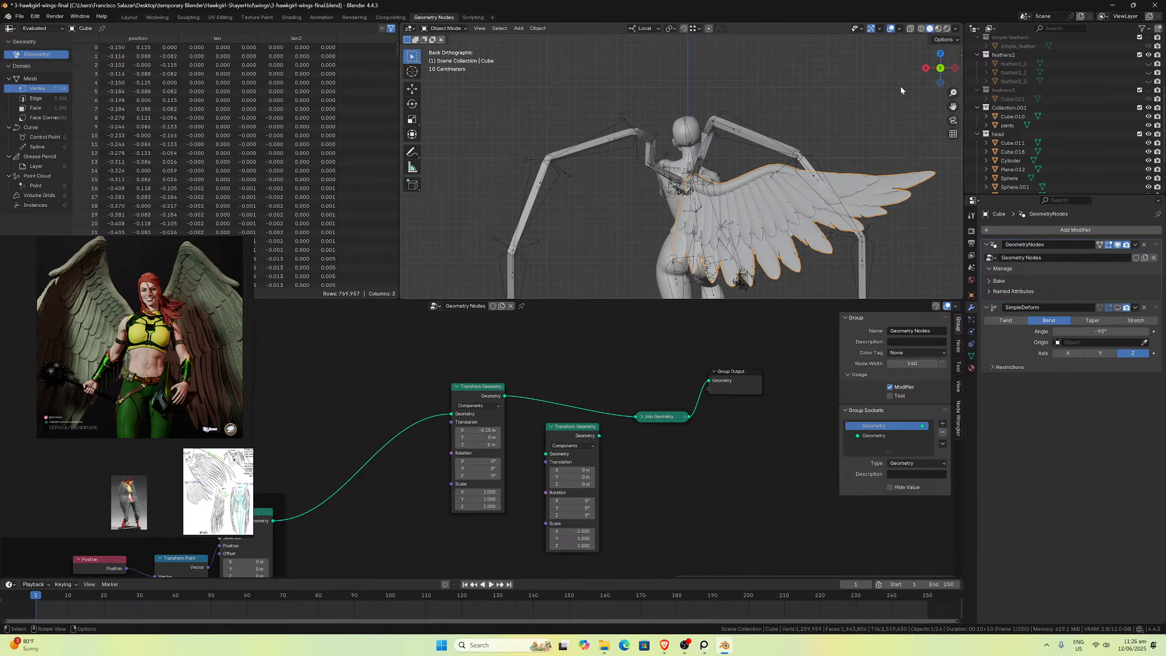
Step: Show the wing object's transform values and try rotating it about its local X axis
key(n)
click(958, 57)
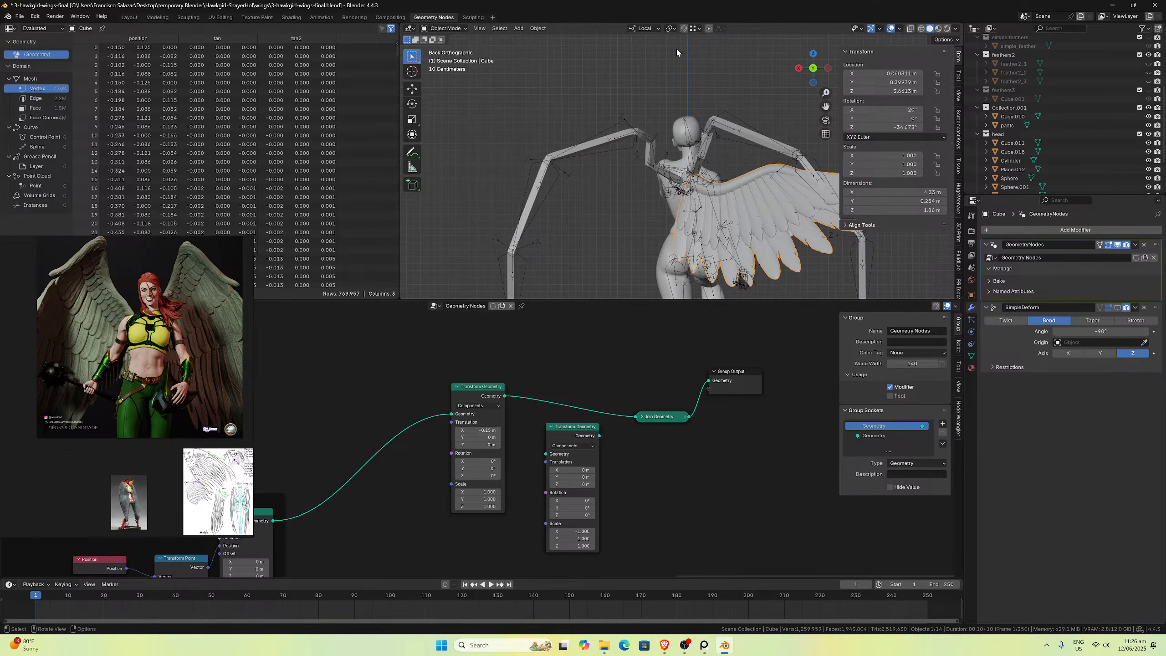
key(r)
key(x)
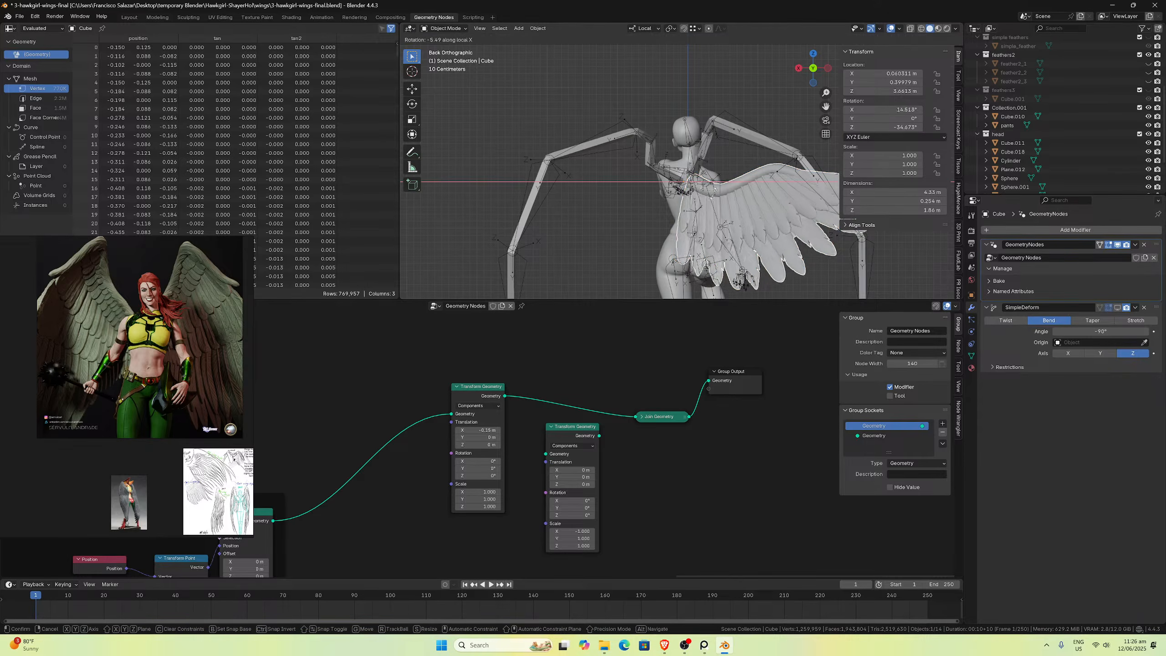
click(720, 188)
Step: Rotate the wing object by about 50° around its local Y axis so that it points upward
key(r)
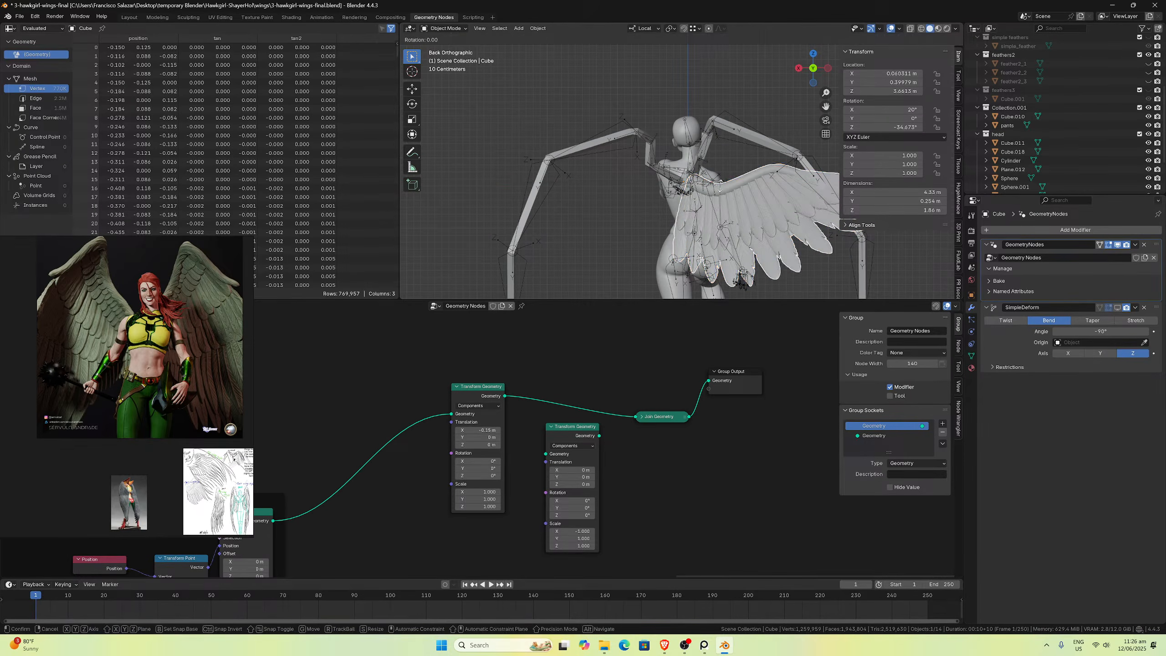
key(y)
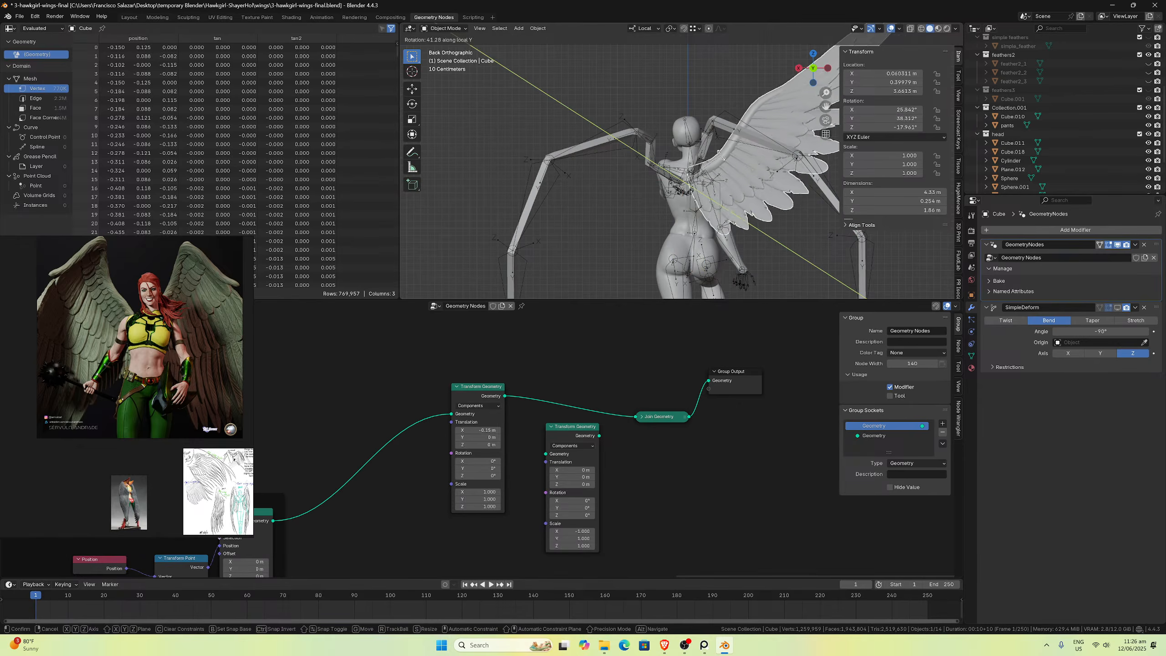
click(722, 151)
Step: Move the wing's base onto the figure's upper back, about -0.02 m in X and -0.11 m in Z
scroll(721, 150, up, 5)
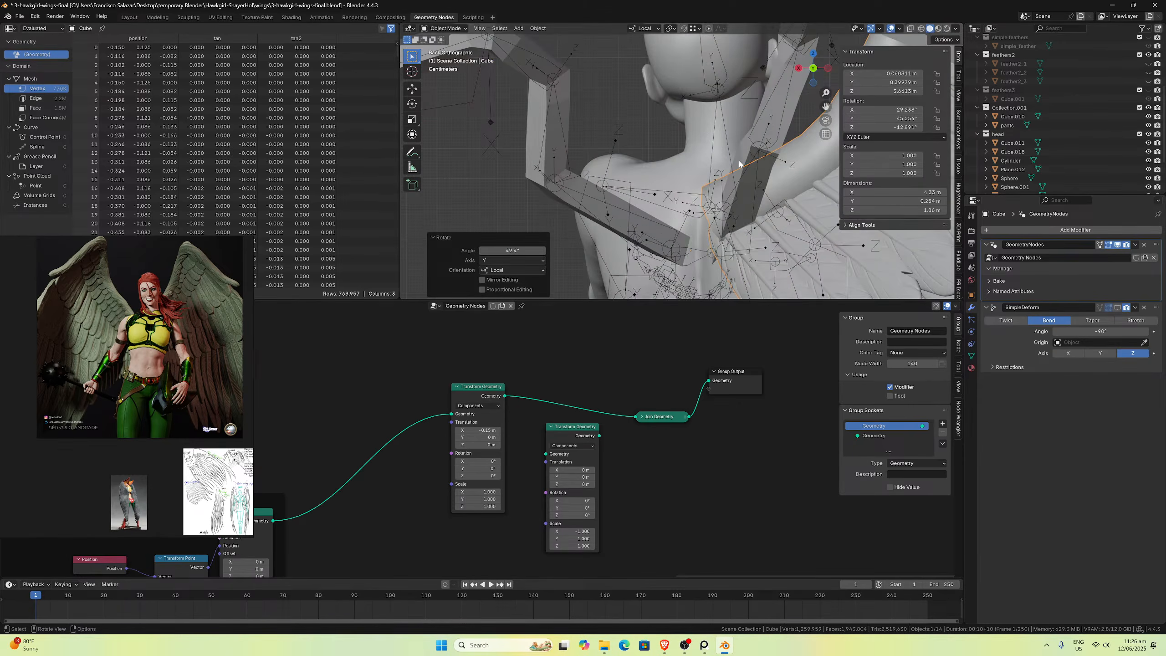
key(g)
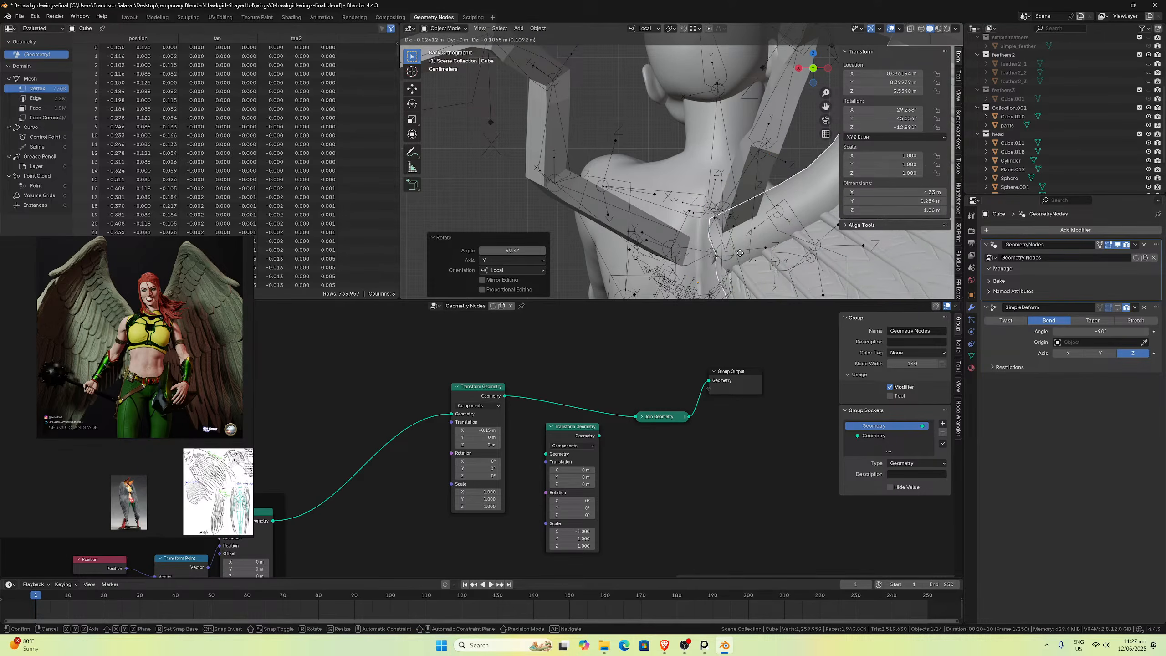
click(740, 253)
middle_drag(740, 253, 713, 203)
Step: Examine the raised wing from directly behind and undo its move and its local Y rotation
key(ctrl+KP_1)
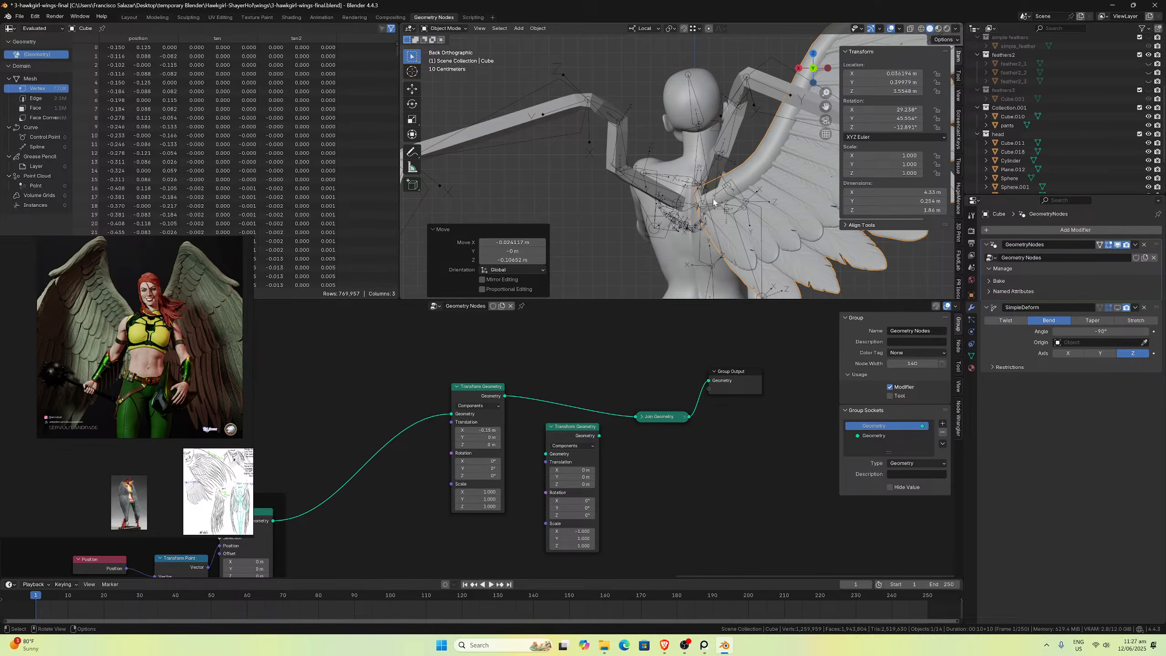
scroll(714, 202, down, 2)
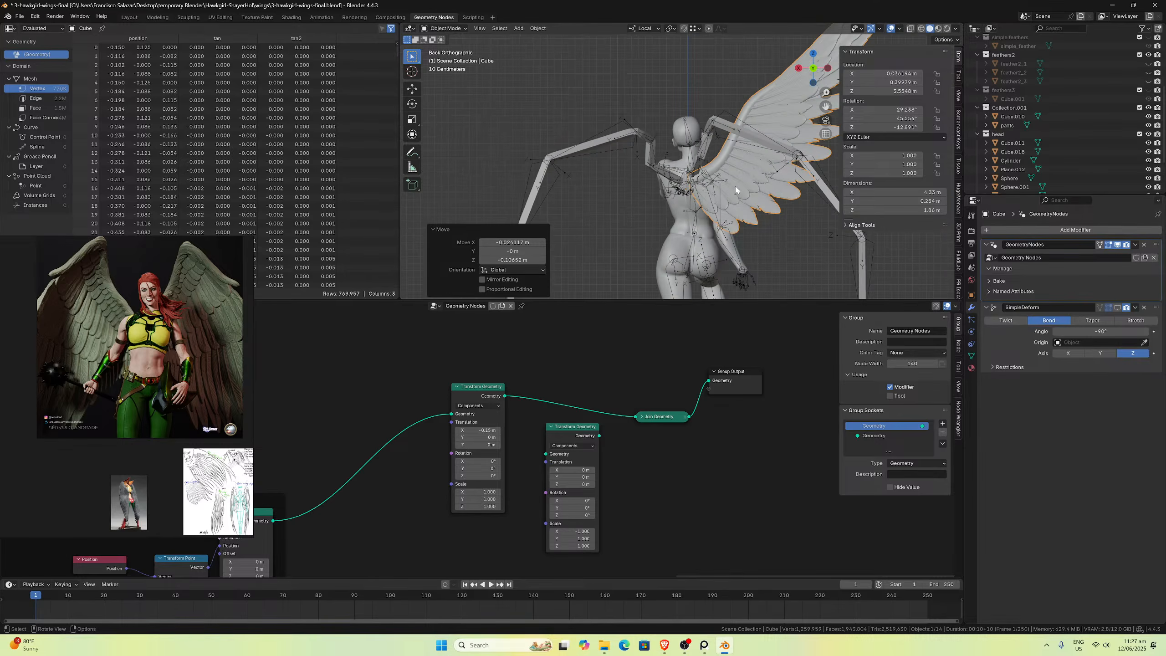
scroll(736, 190, up, 3)
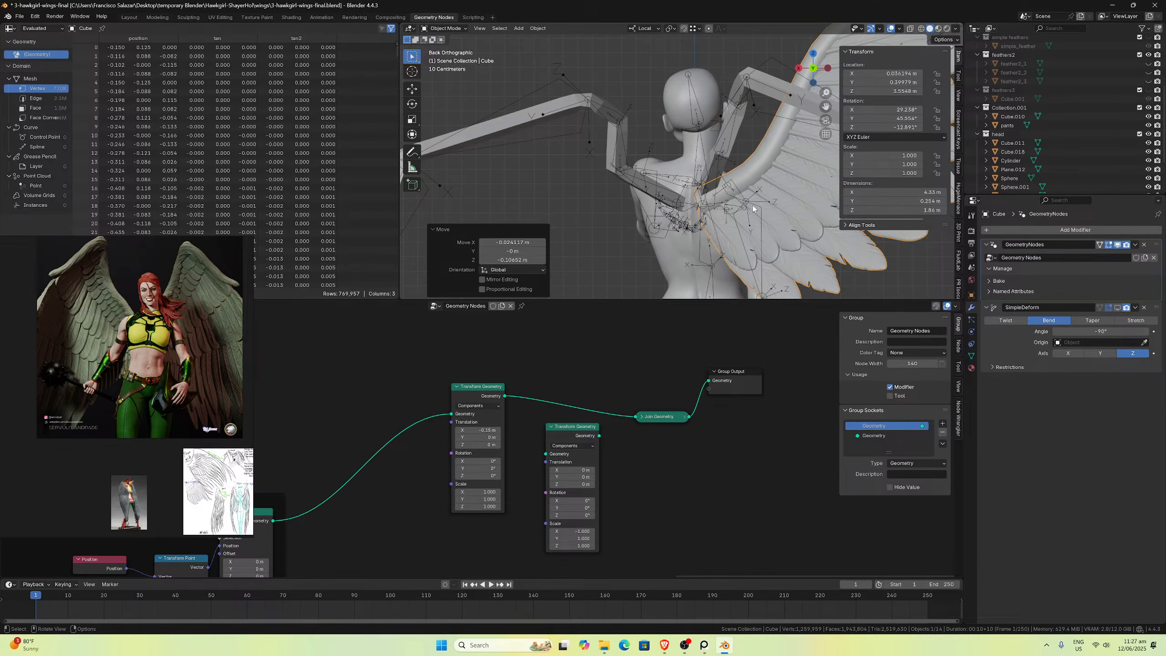
scroll(755, 193, down, 3)
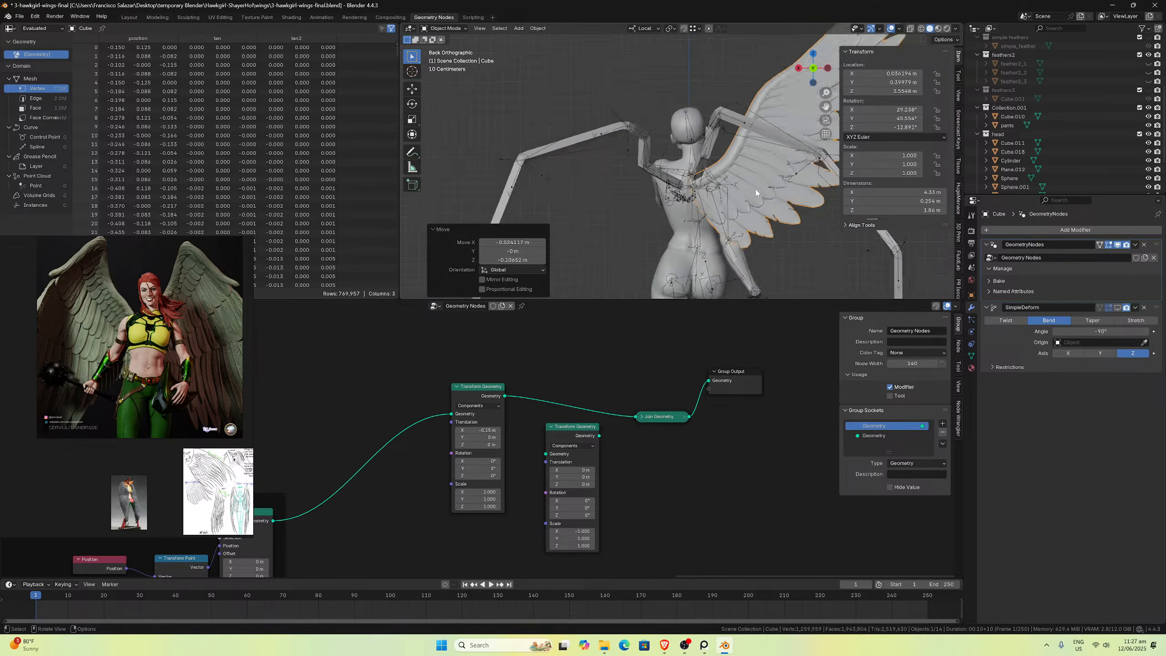
scroll(756, 192, up, 1)
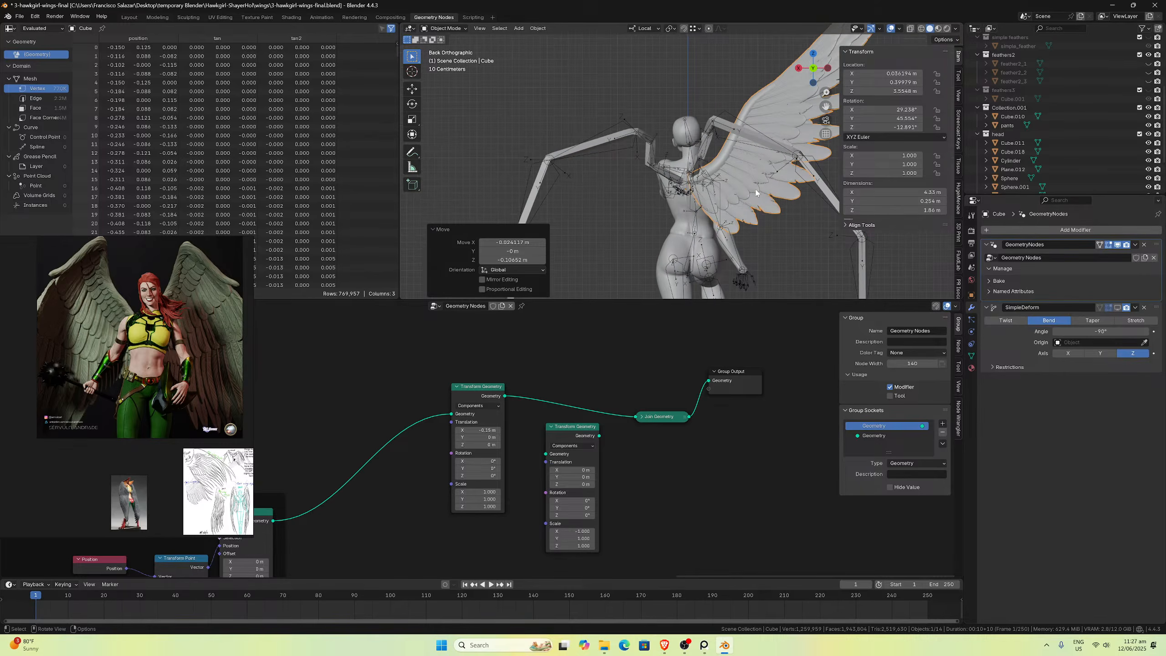
scroll(756, 193, up, 1)
key(ctrl+z)
key(ctrl+z)
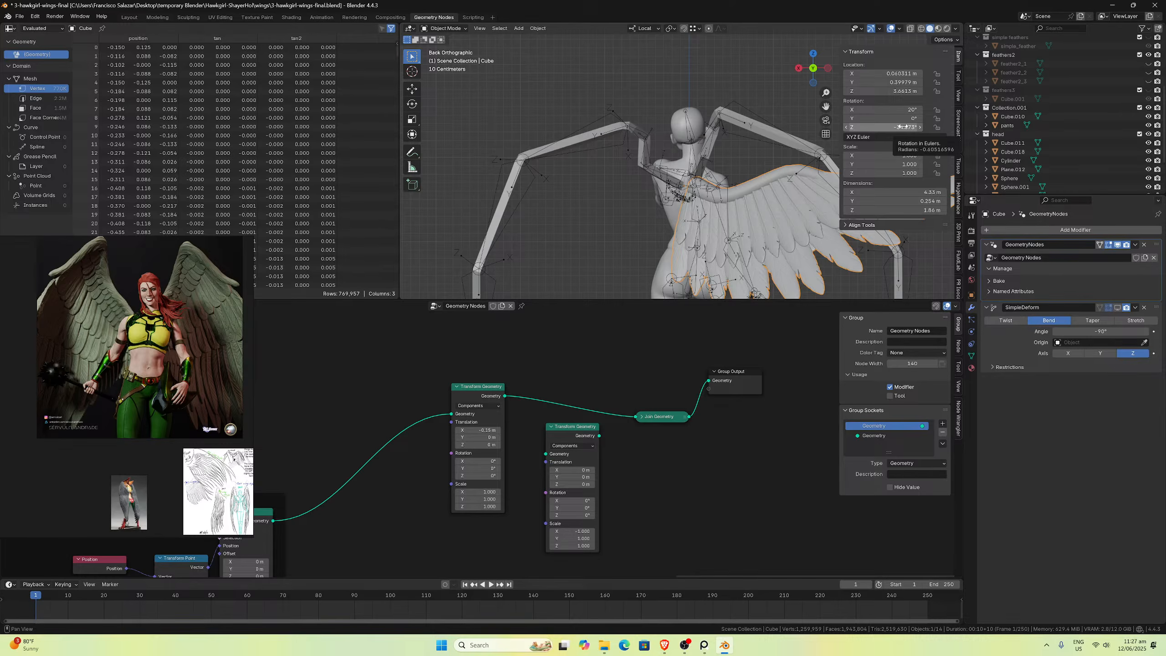
Step: Rotate the wing object upward in the back view by about -23° around the view axis
key(r)
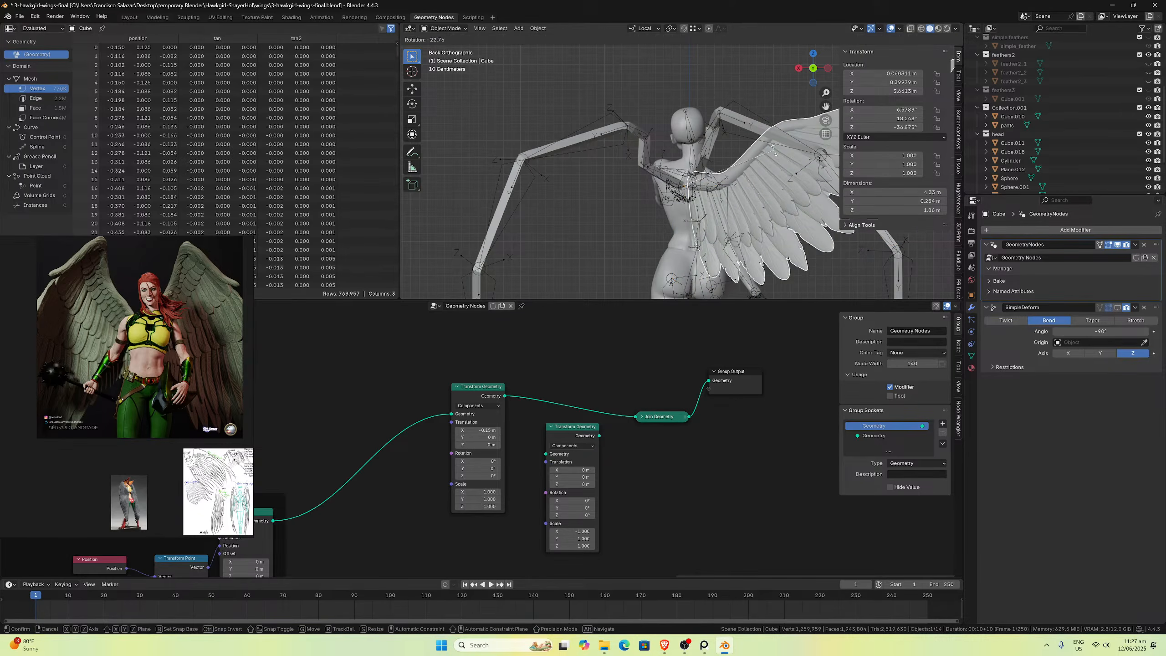
click(774, 150)
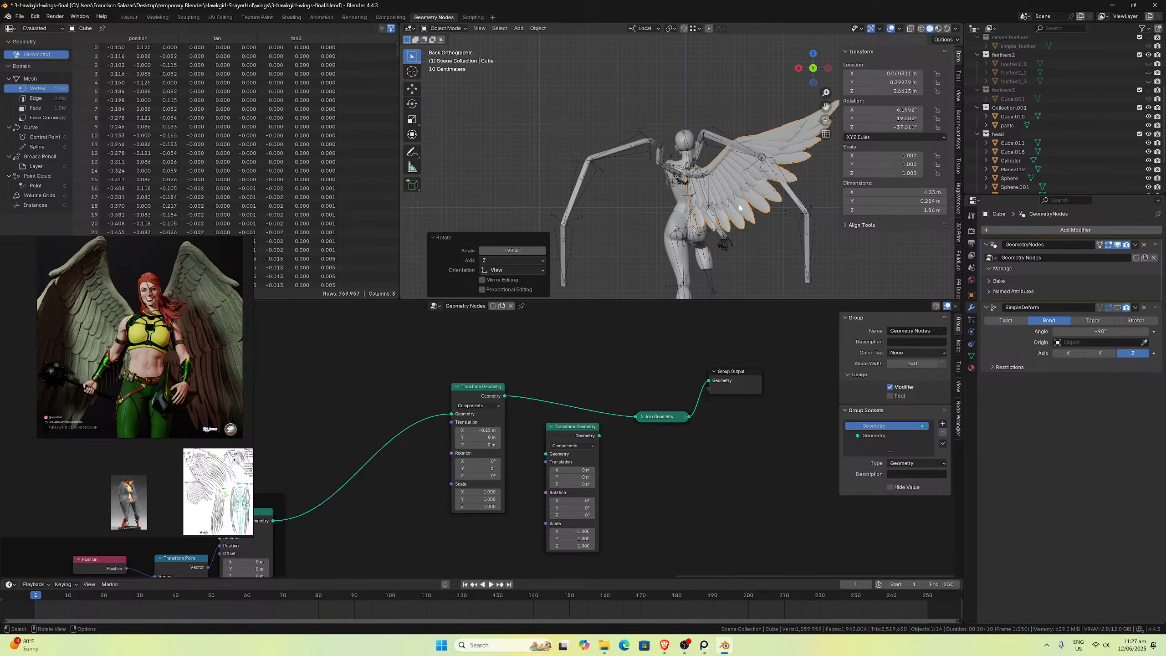
scroll(456, 506, down, 2)
middle_drag(456, 505, 798, 446)
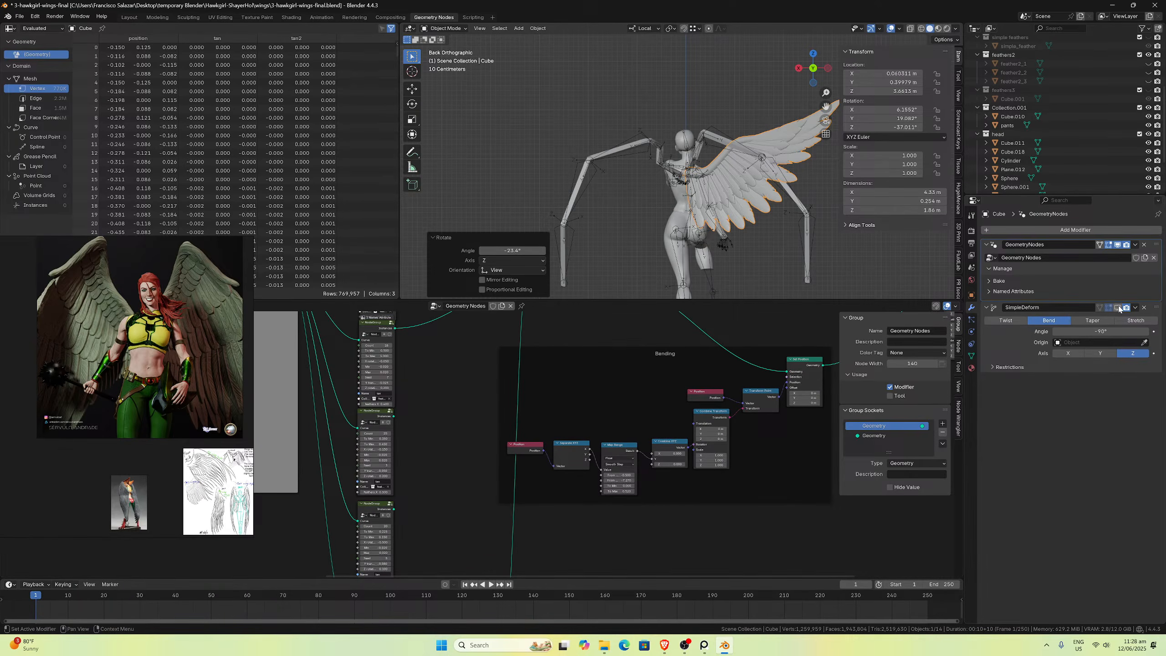
Step: Lower the Value node feeding the wing's Combine XYZ and Multiply nodes to fold the feathered wing in closer to the body
scroll(751, 207, up, 2)
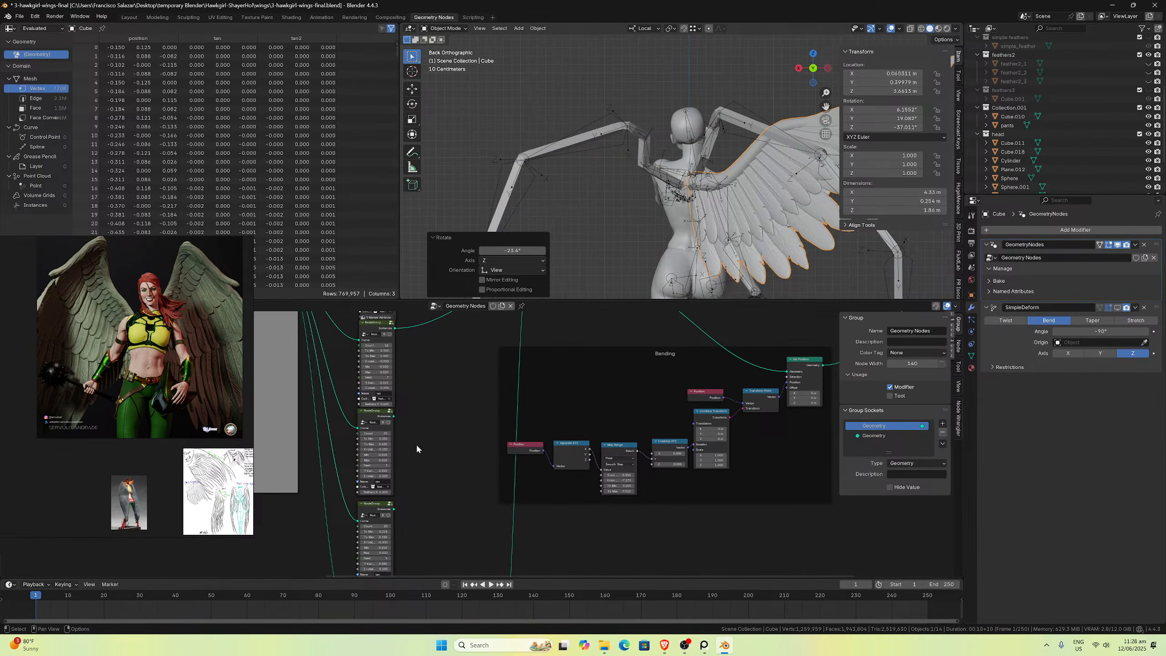
scroll(459, 439, down, 4)
middle_drag(722, 219, 822, 209)
scroll(193, 484, down, 5)
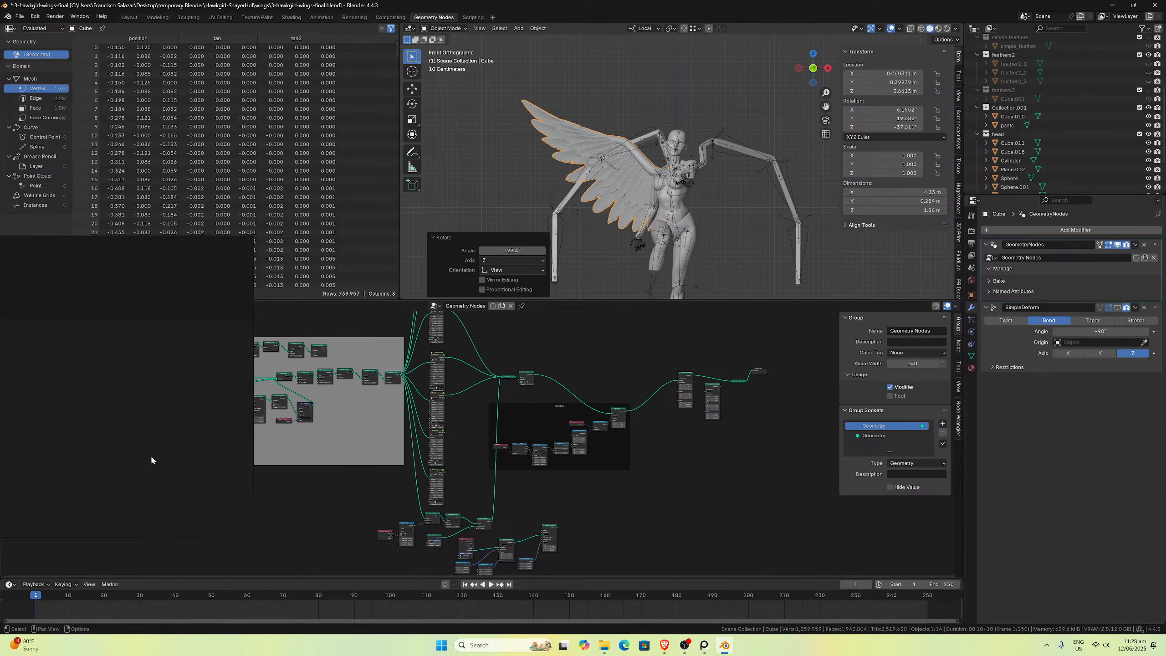
scroll(210, 472, up, 8)
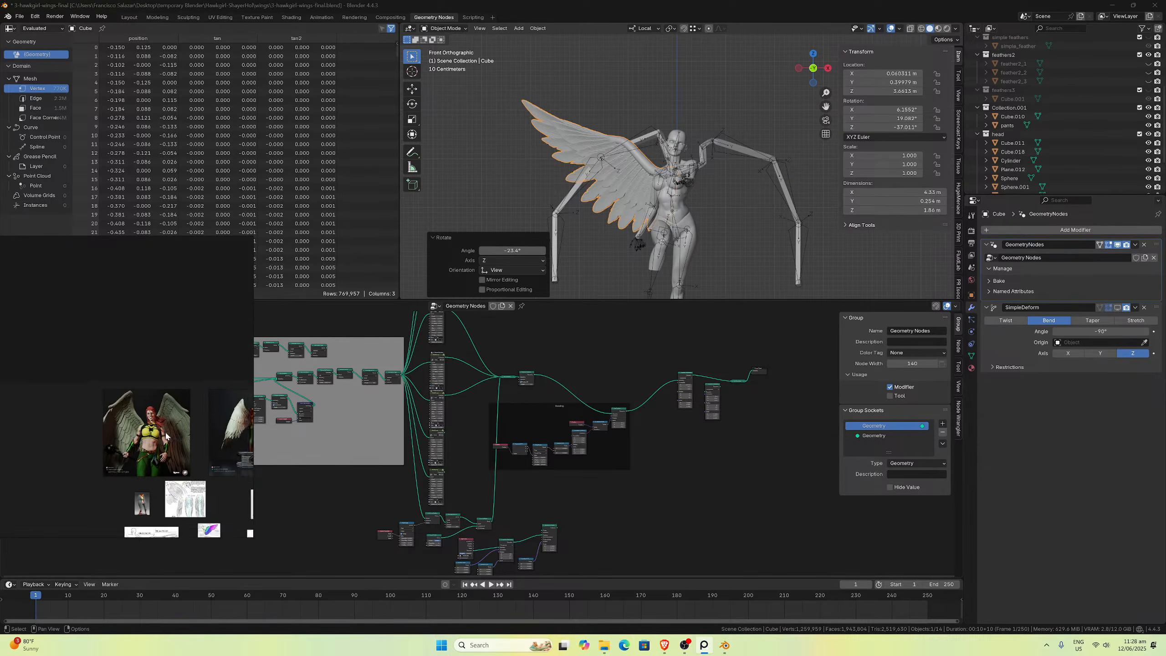
middle_drag(458, 476, 768, 476)
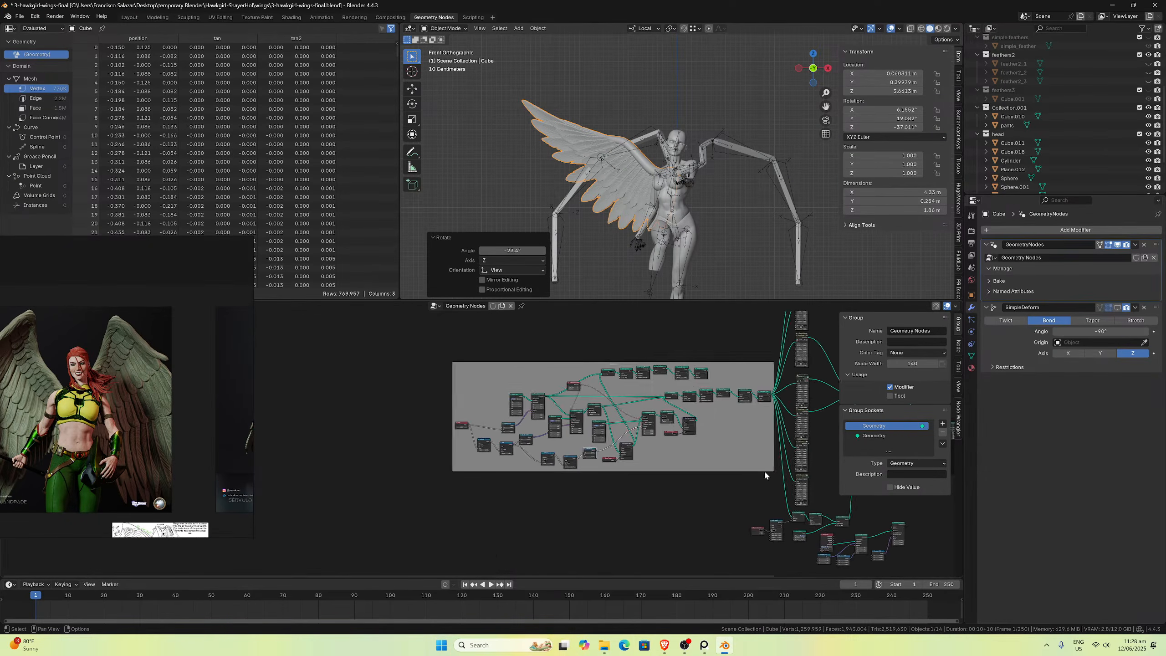
scroll(639, 454, up, 6)
middle_drag(639, 454, 443, 477)
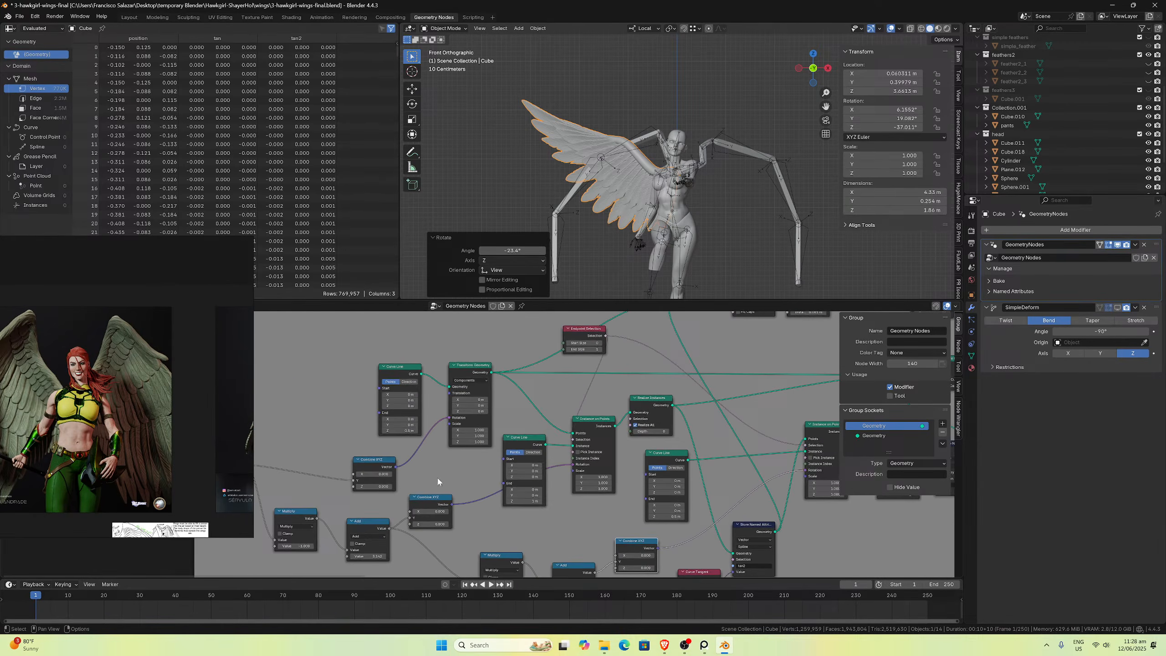
scroll(443, 477, up, 3)
drag(416, 486, 339, 485)
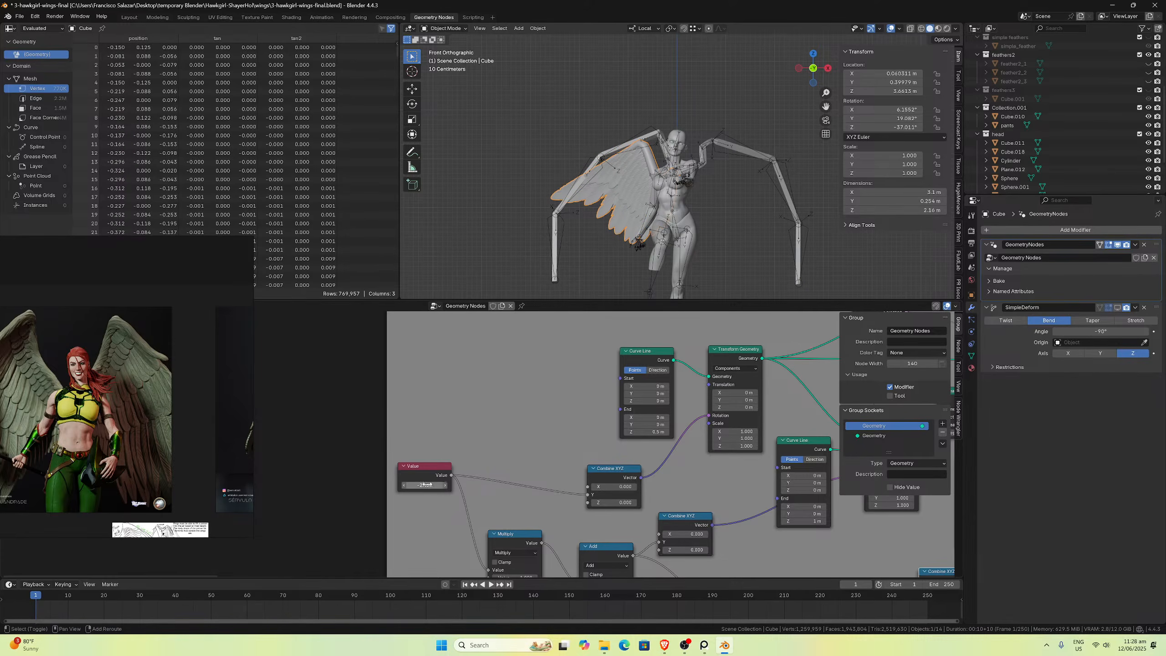
Step: Compare the folded wing in back view with the Hawkgirl statue, wing and character images on the reference board
scroll(612, 457, down, 7)
scroll(612, 458, up, 5)
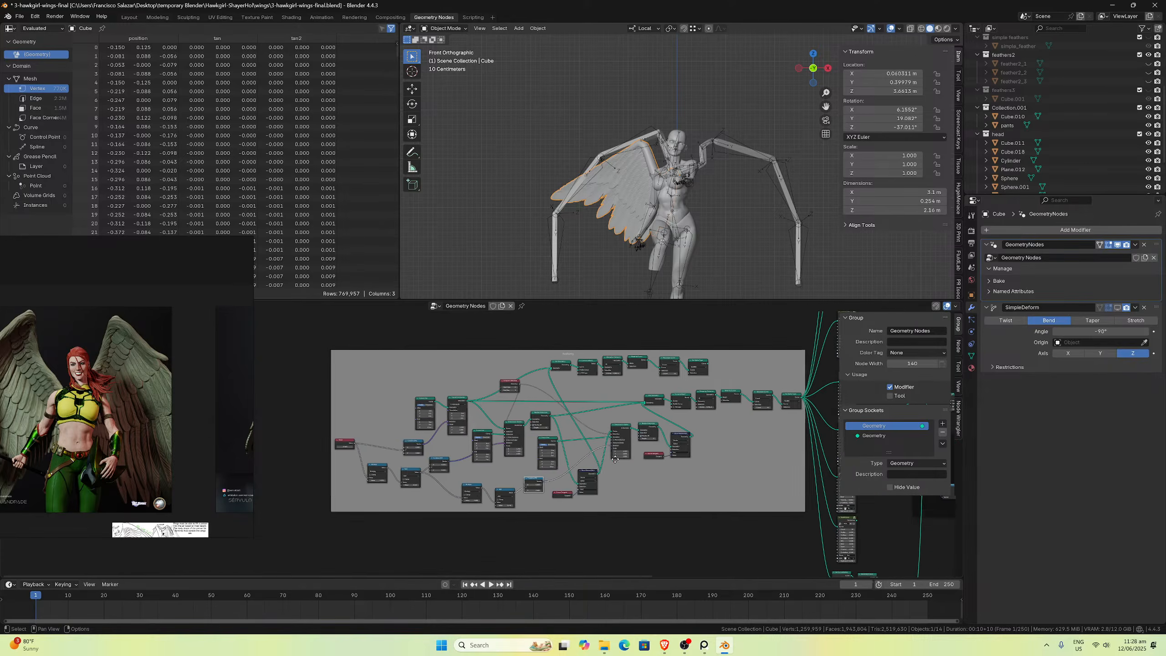
middle_drag(597, 202, 500, 204)
key(ctrl+KP_1)
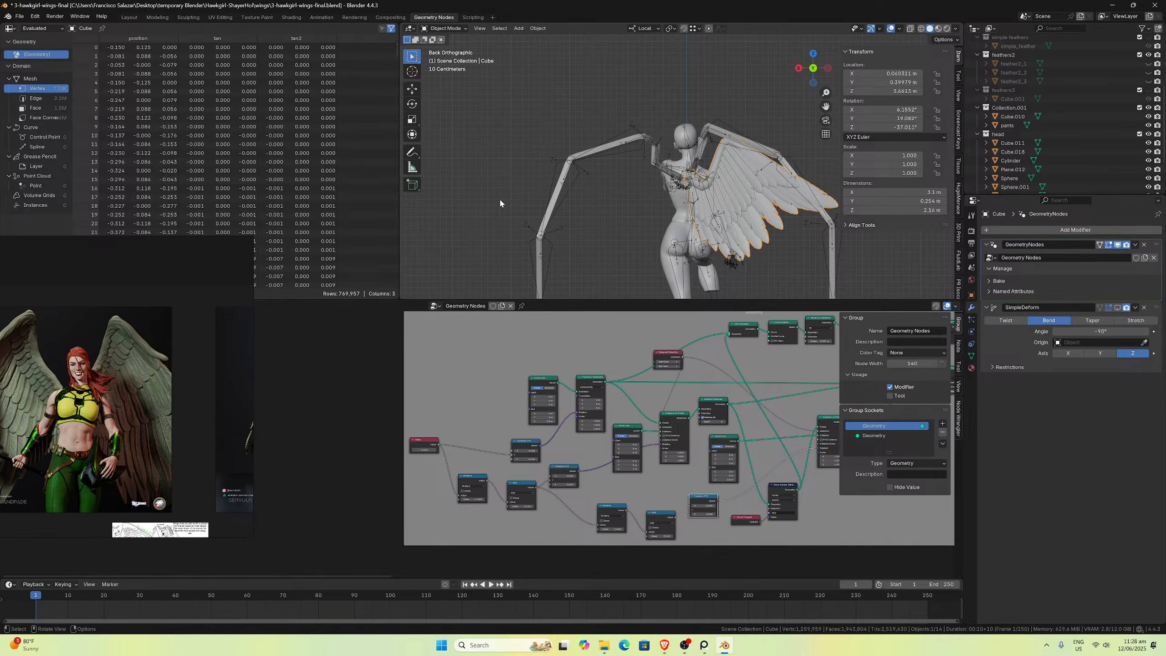
scroll(138, 409, down, 6)
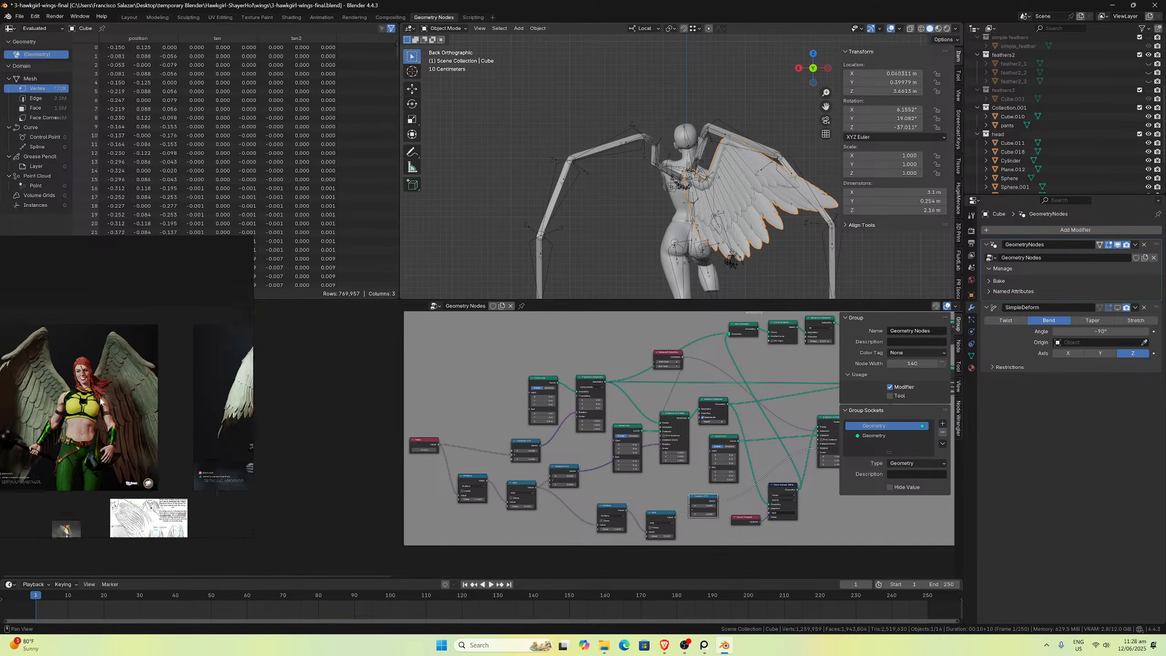
scroll(145, 411, up, 6)
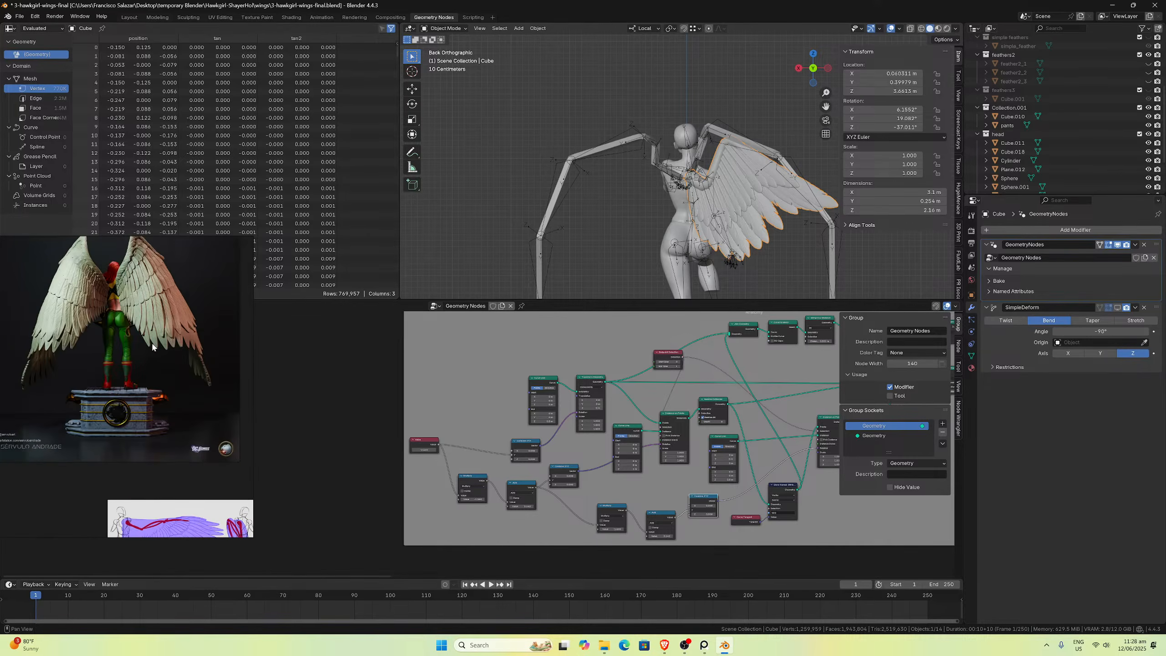
scroll(156, 347, down, 5)
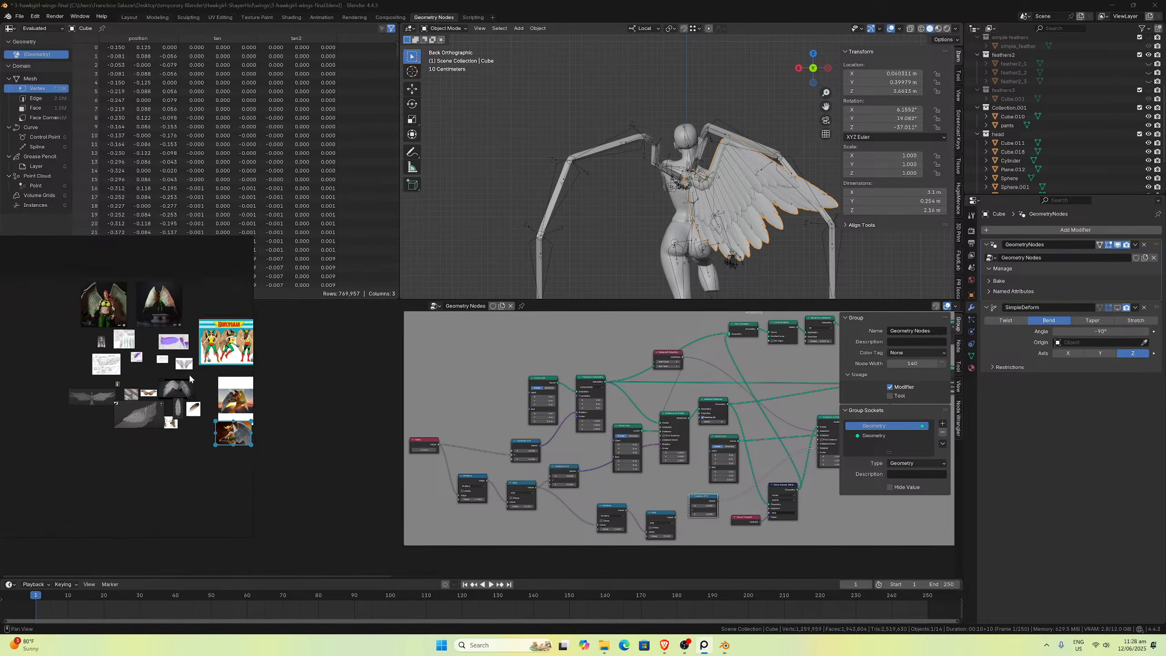
middle_drag(188, 374, 119, 372)
scroll(171, 416, up, 5)
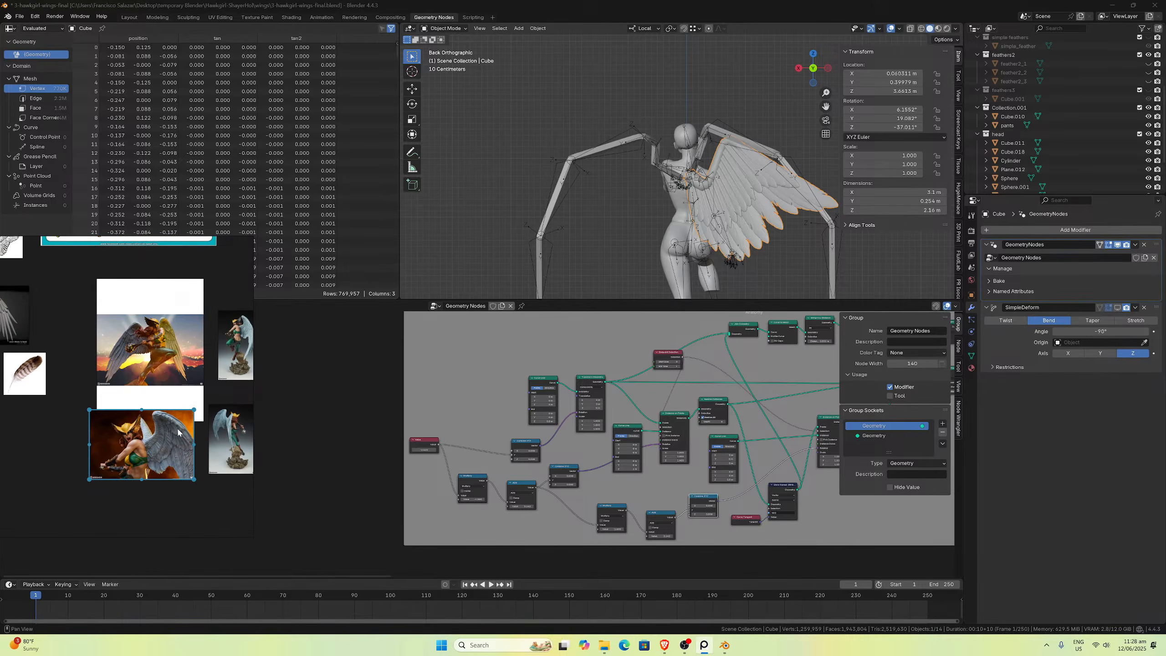
scroll(179, 431, down, 2)
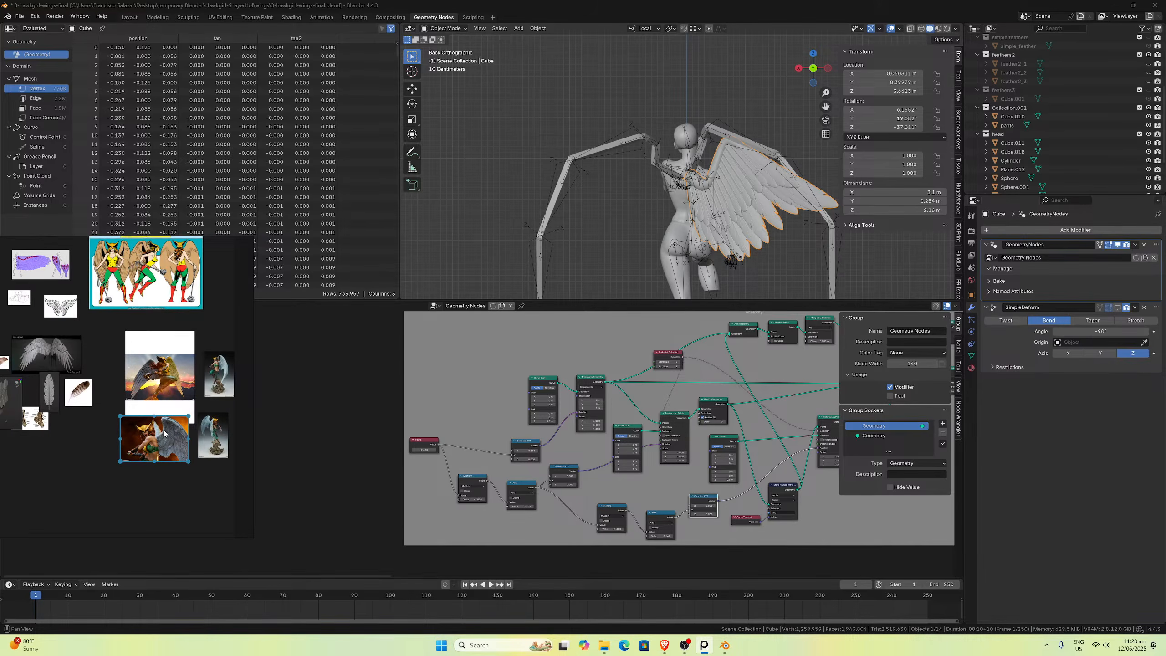
scroll(167, 432, down, 5)
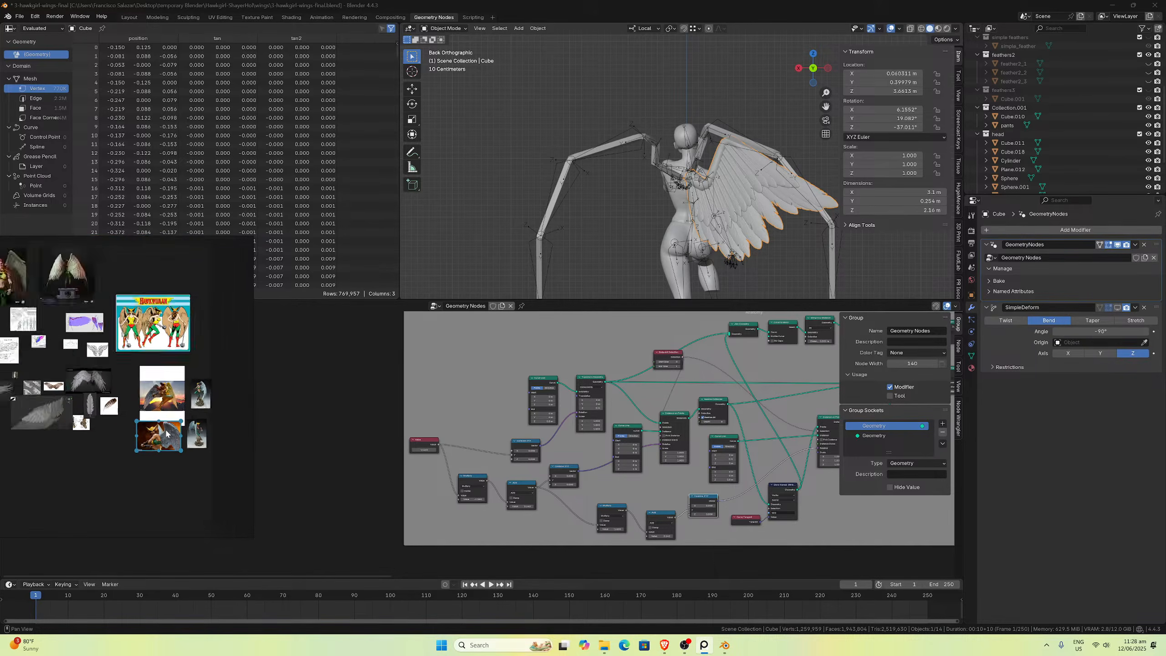
scroll(130, 378, up, 5)
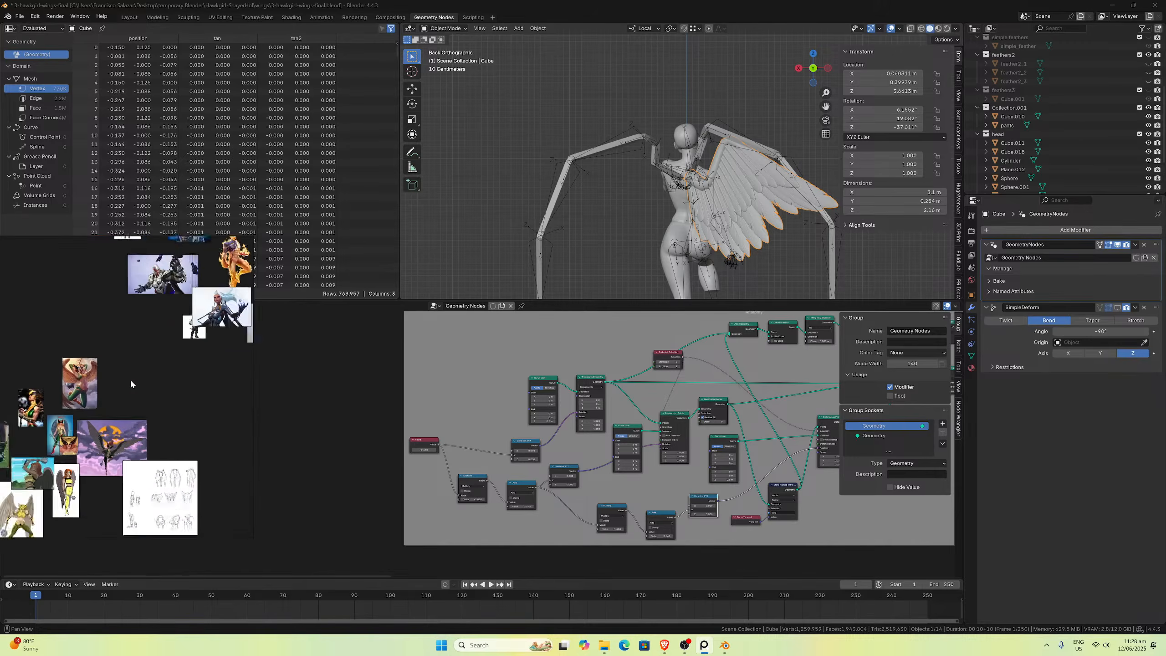
middle_drag(166, 434, 242, 422)
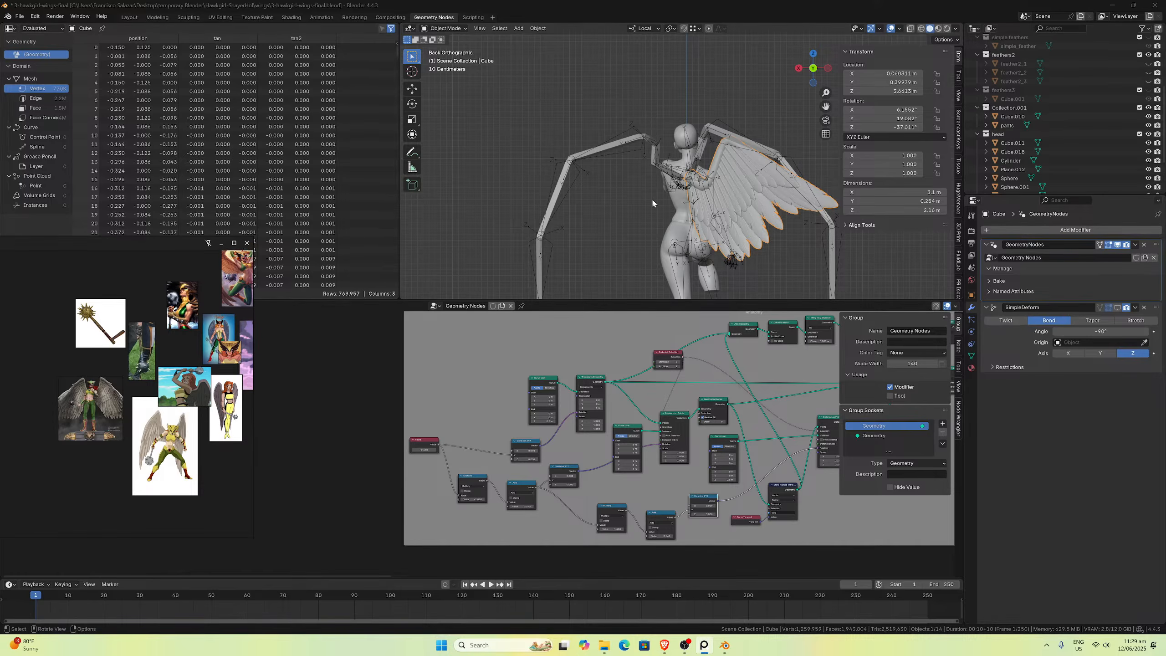
Step: Examine the folded wing's feather layers and silhouette from the back and from angled views, close up and as a whole
scroll(721, 179, up, 3)
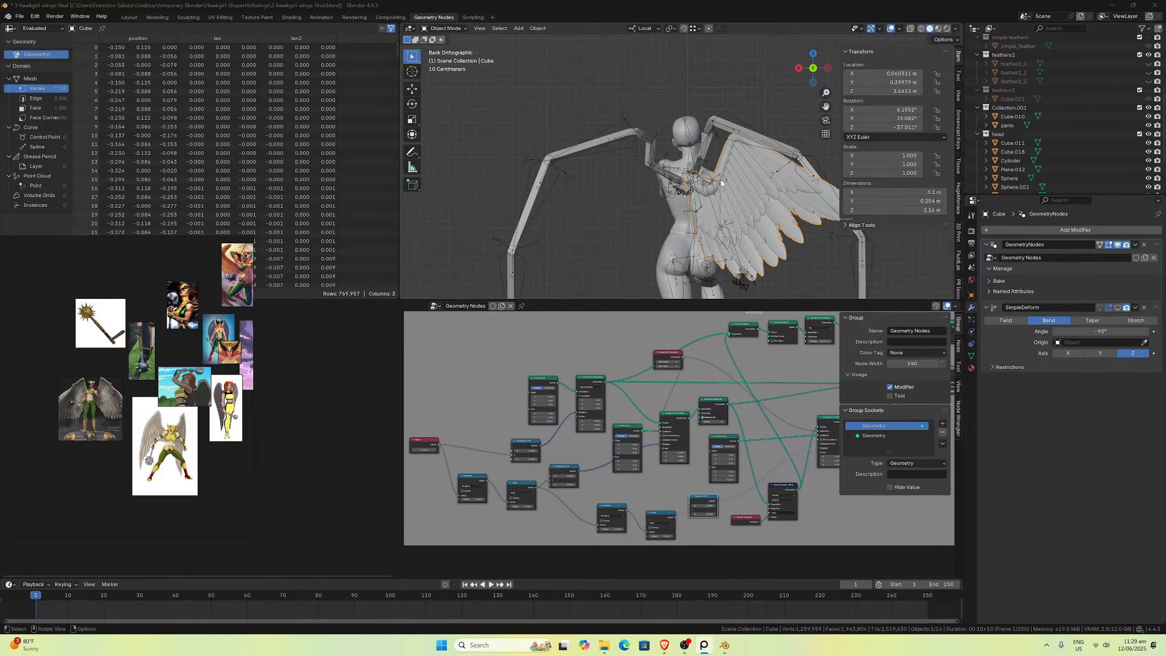
scroll(720, 179, down, 4)
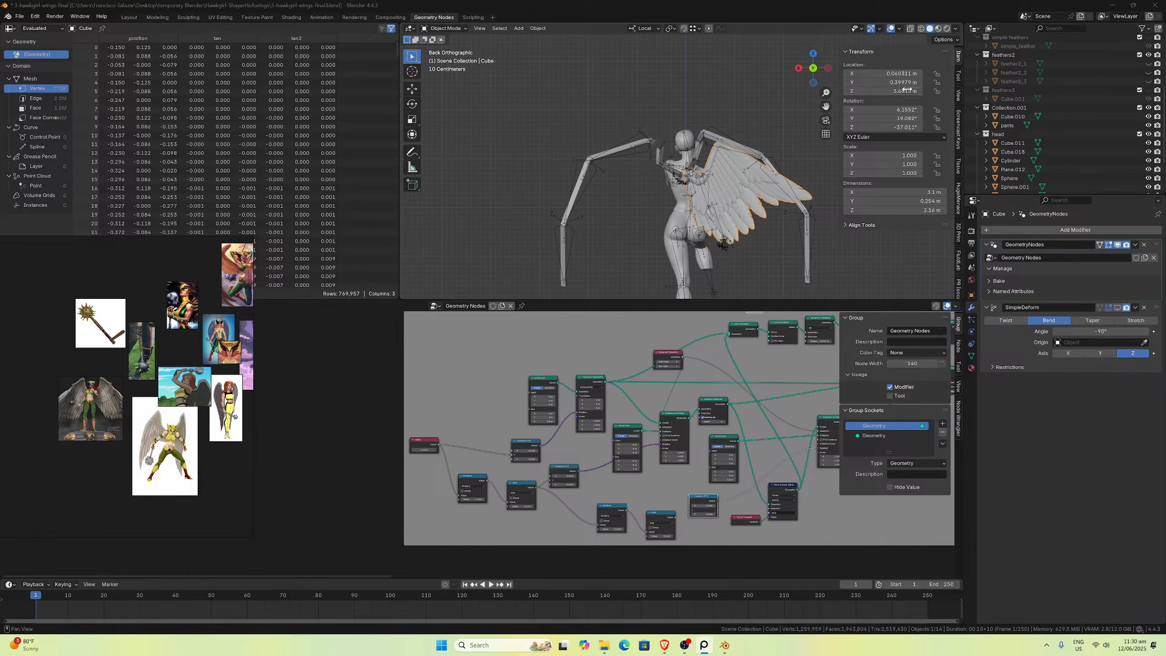
drag(825, 106, 735, 74)
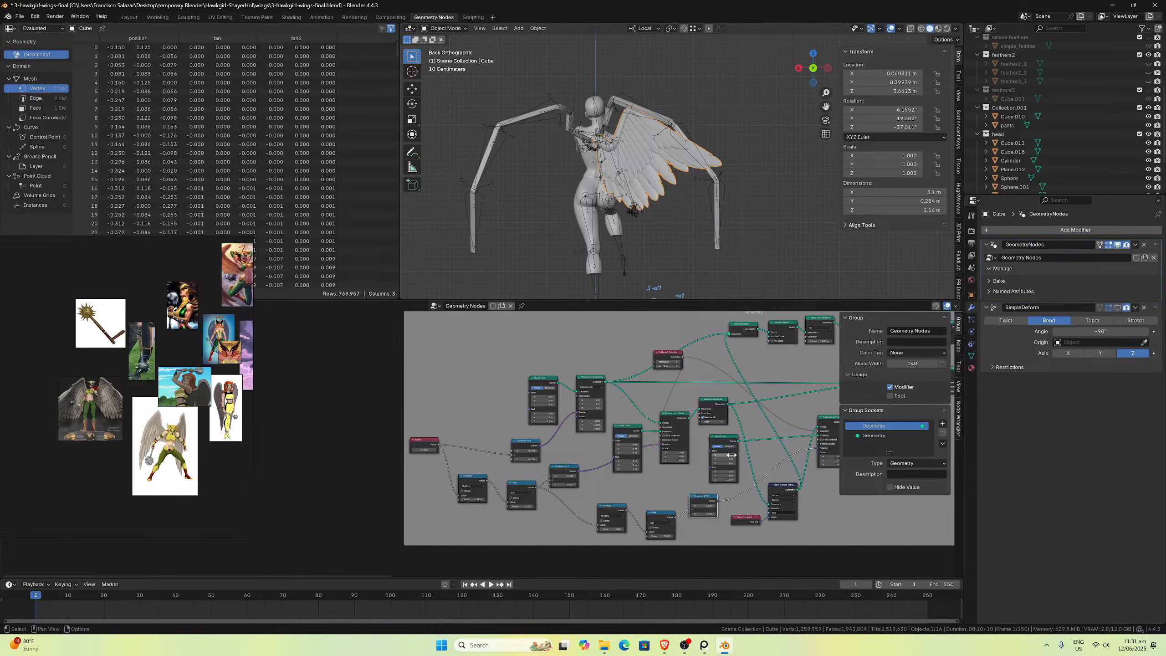
scroll(629, 488, down, 1)
ctrl+scroll(630, 488, right, 5)
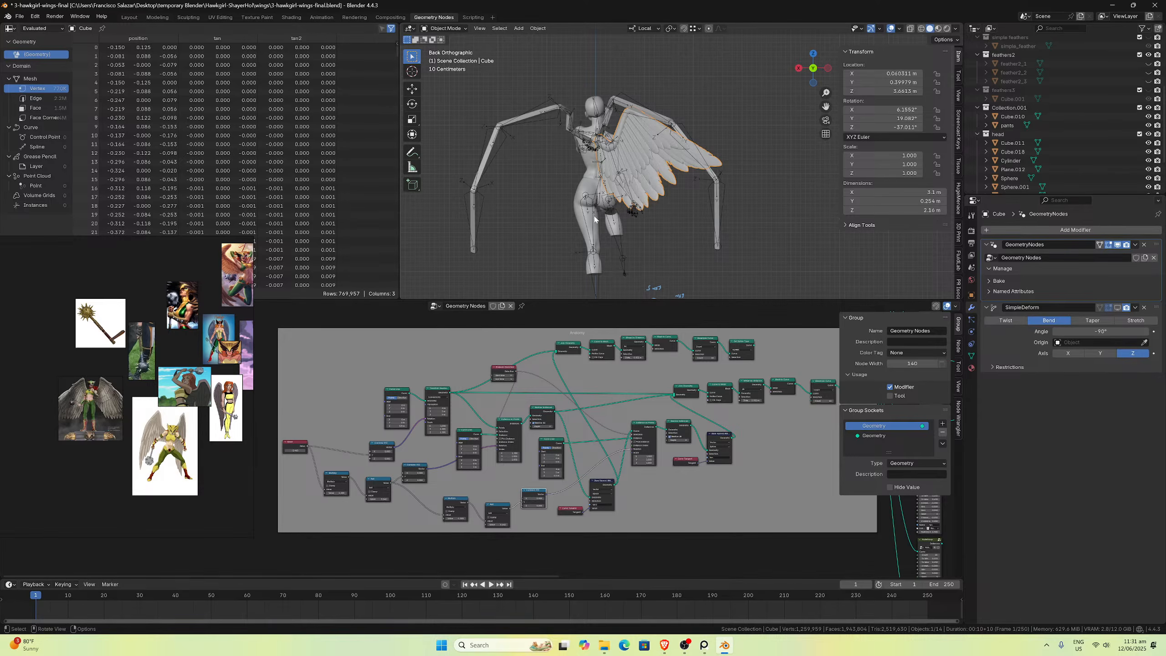
scroll(643, 208, up, 2)
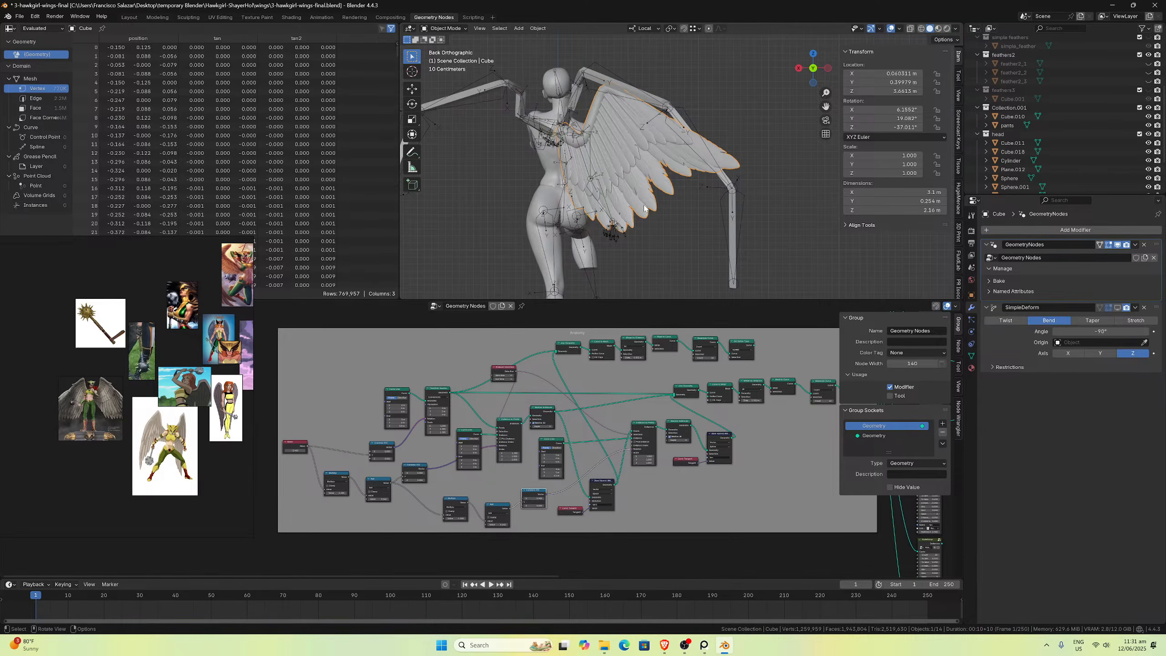
middle_drag(648, 203, 633, 154)
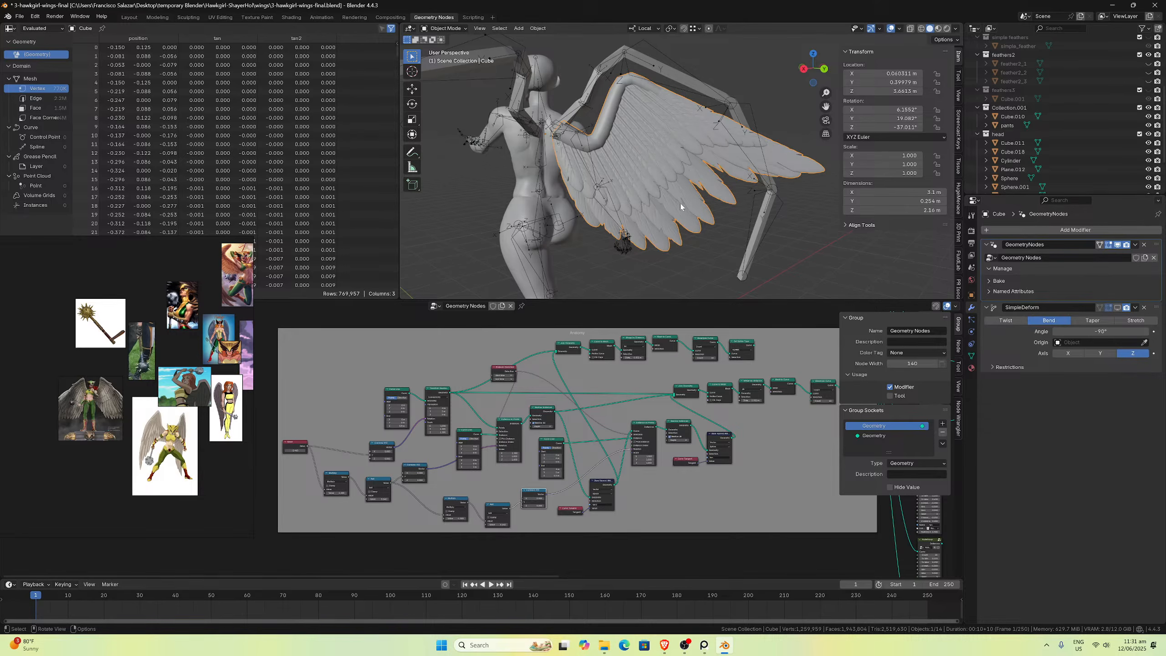
middle_drag(656, 190, 665, 199)
scroll(664, 207, up, 5)
scroll(545, 160, down, 6)
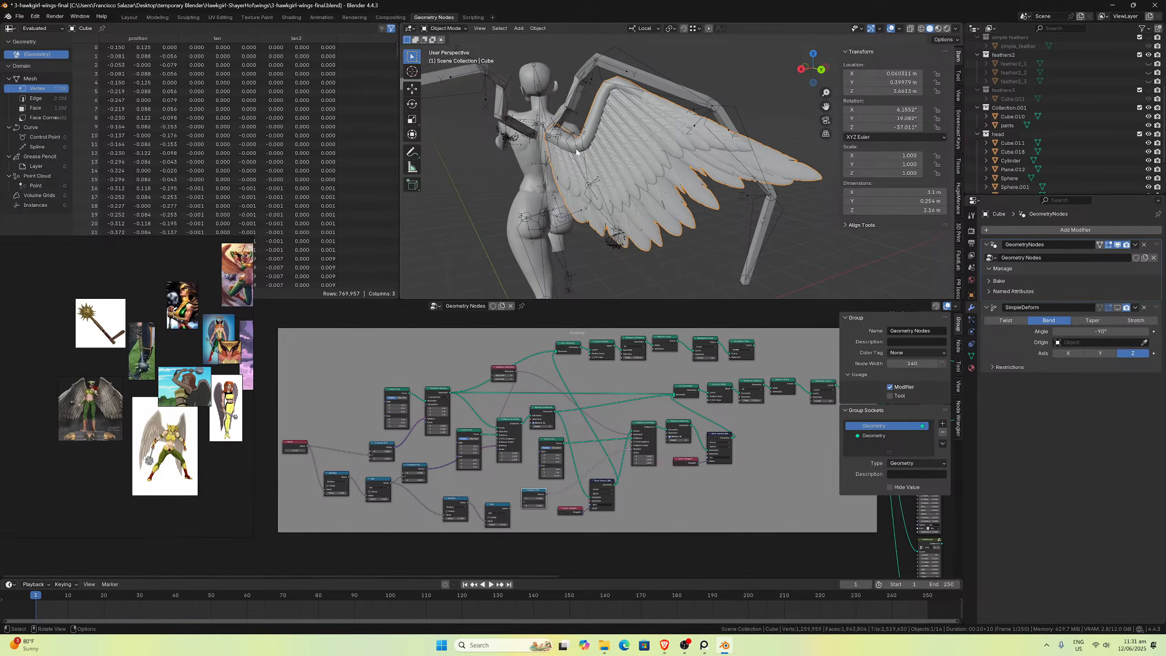
scroll(667, 147, up, 4)
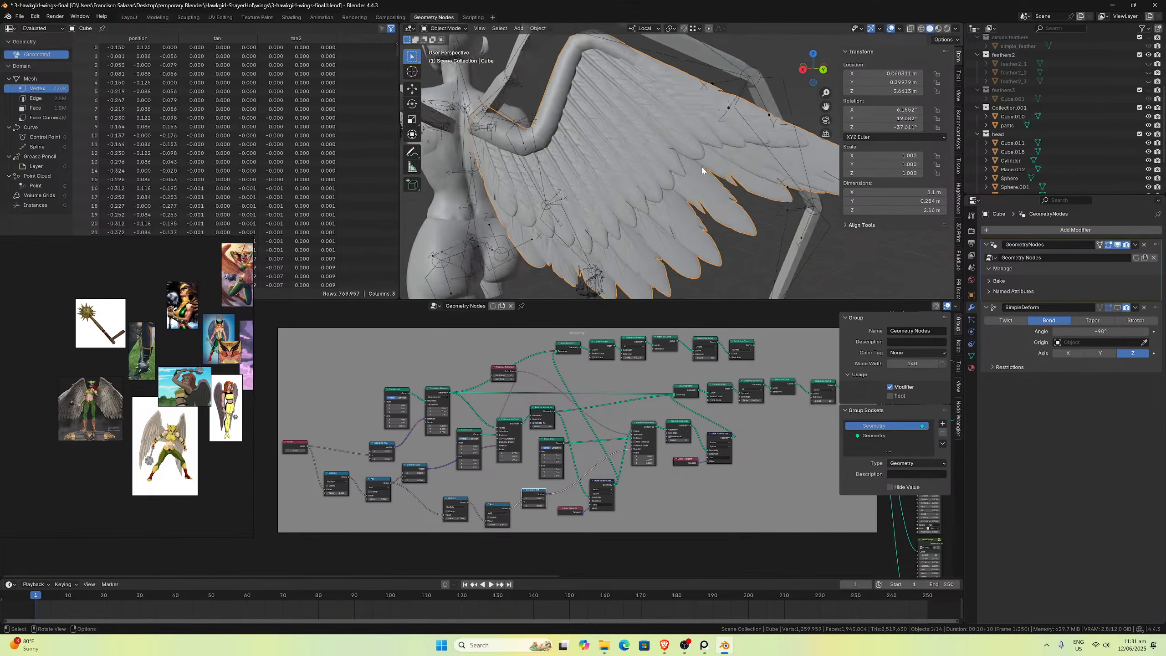
middle_drag(673, 146, 698, 109)
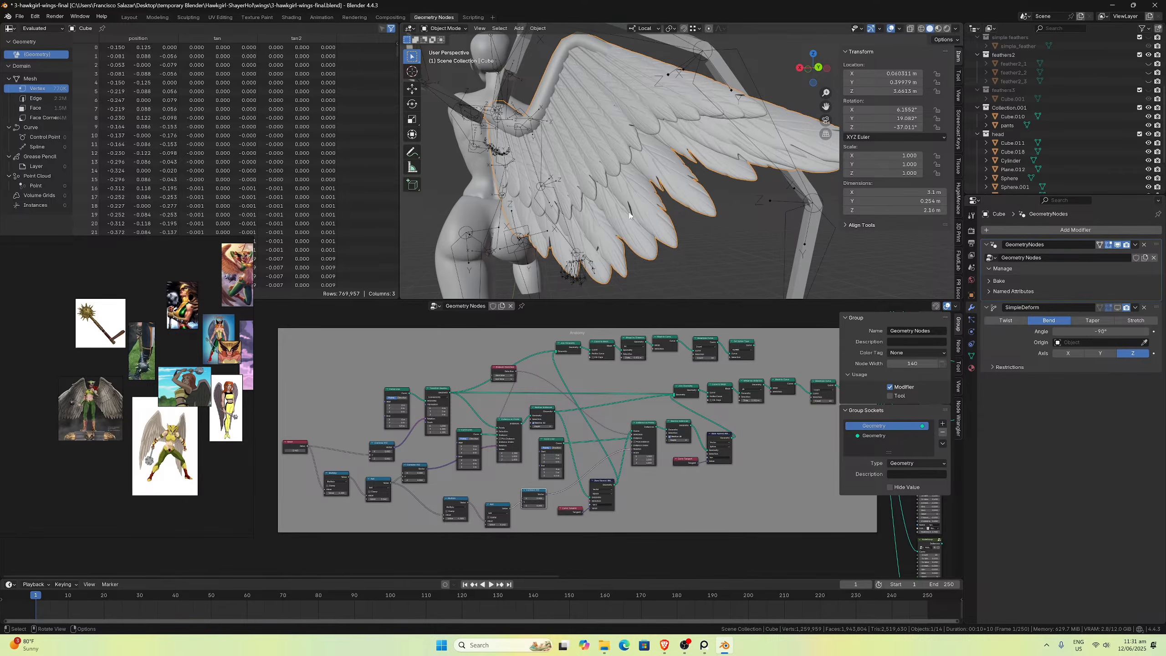
middle_drag(613, 211, 645, 193)
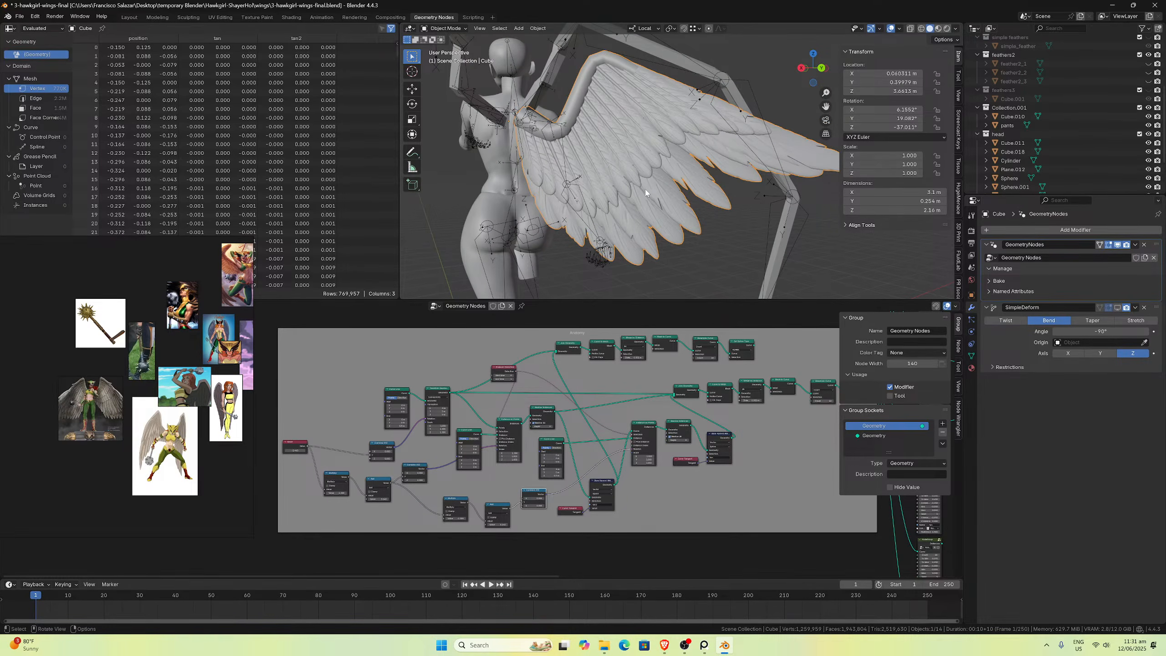
Step: Examine the folded wing in front view against the character's body and the wing-bone guides, both close up and at full figure
key(KP_1)
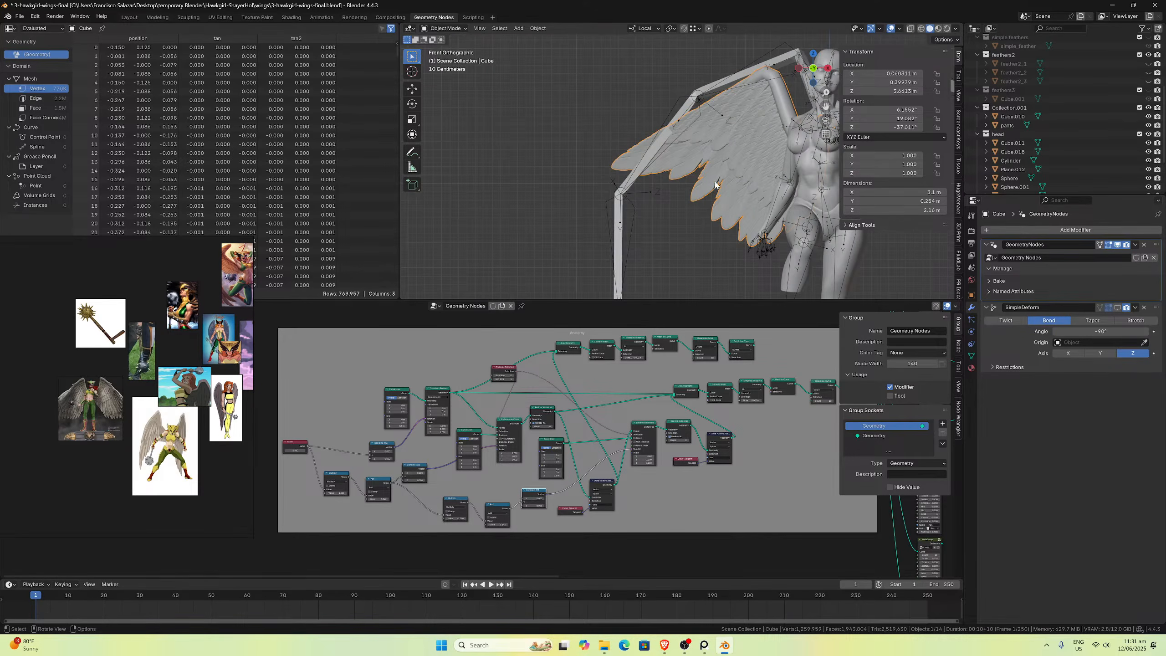
scroll(718, 154, down, 3)
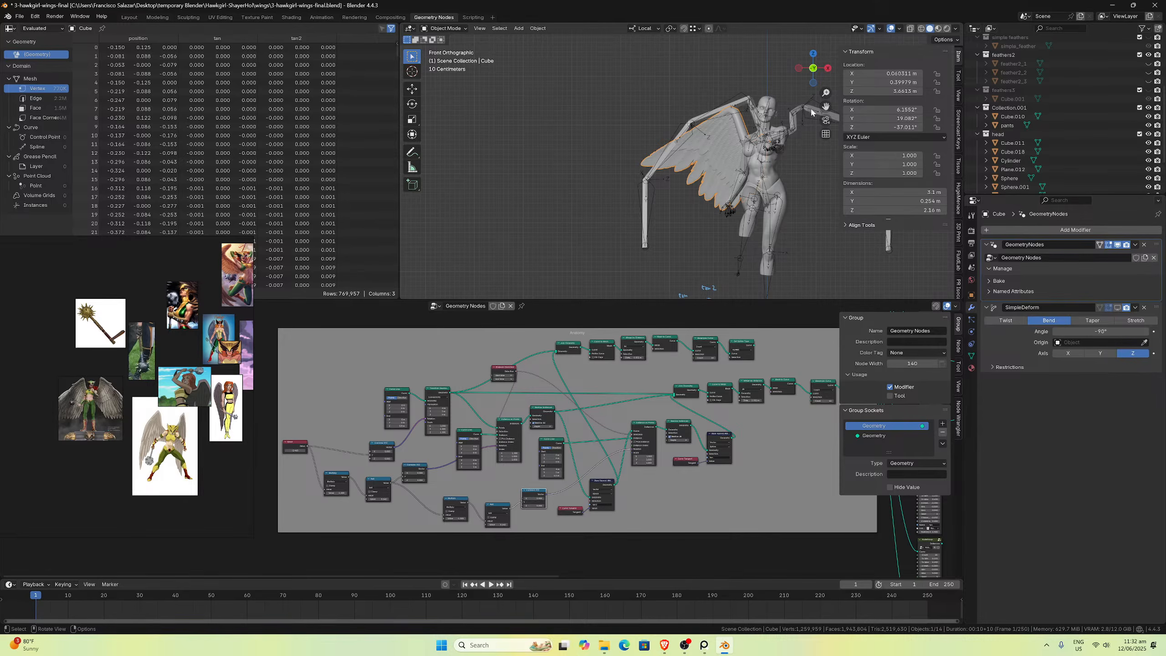
drag(824, 106, 740, 140)
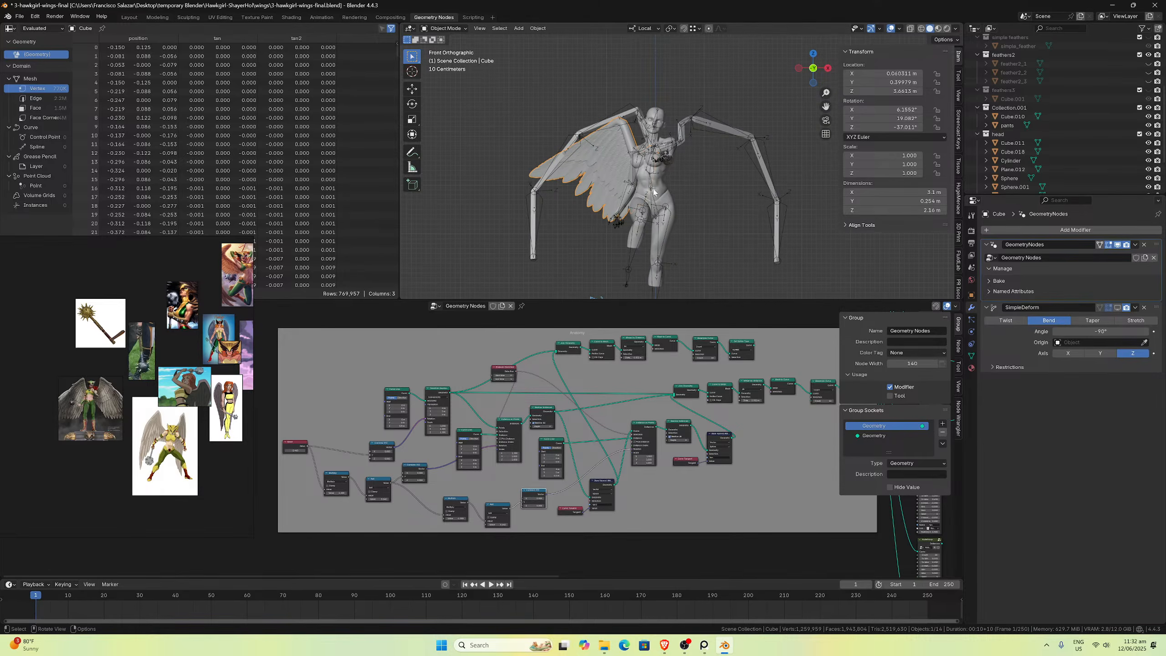
scroll(652, 185, up, 3)
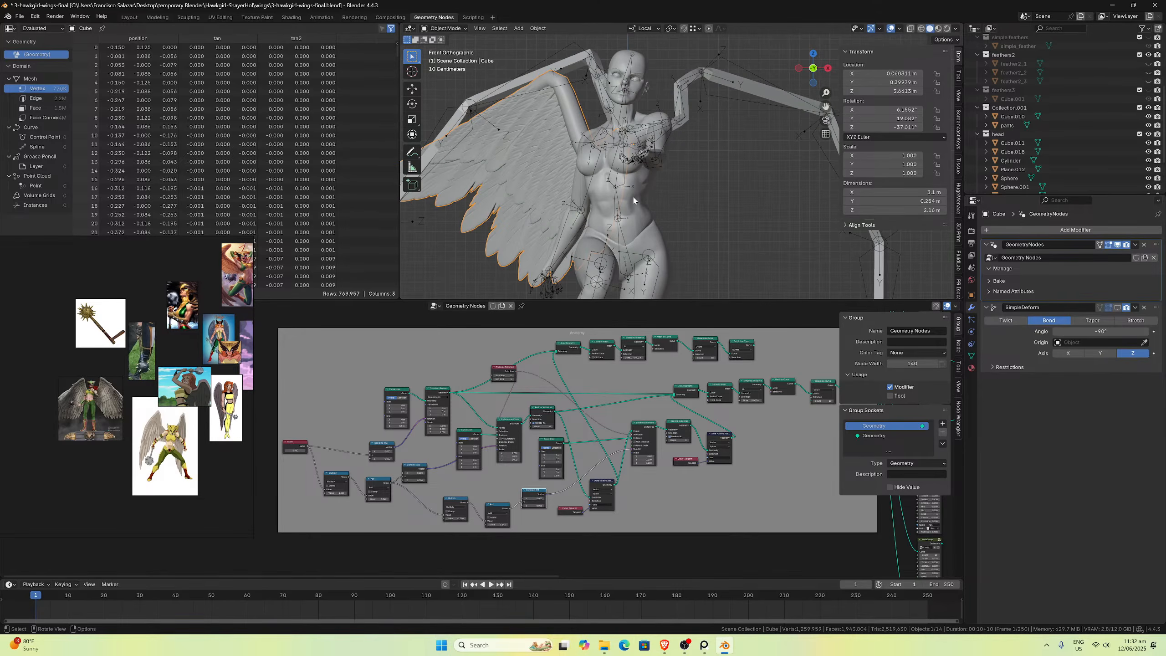
scroll(634, 200, down, 3)
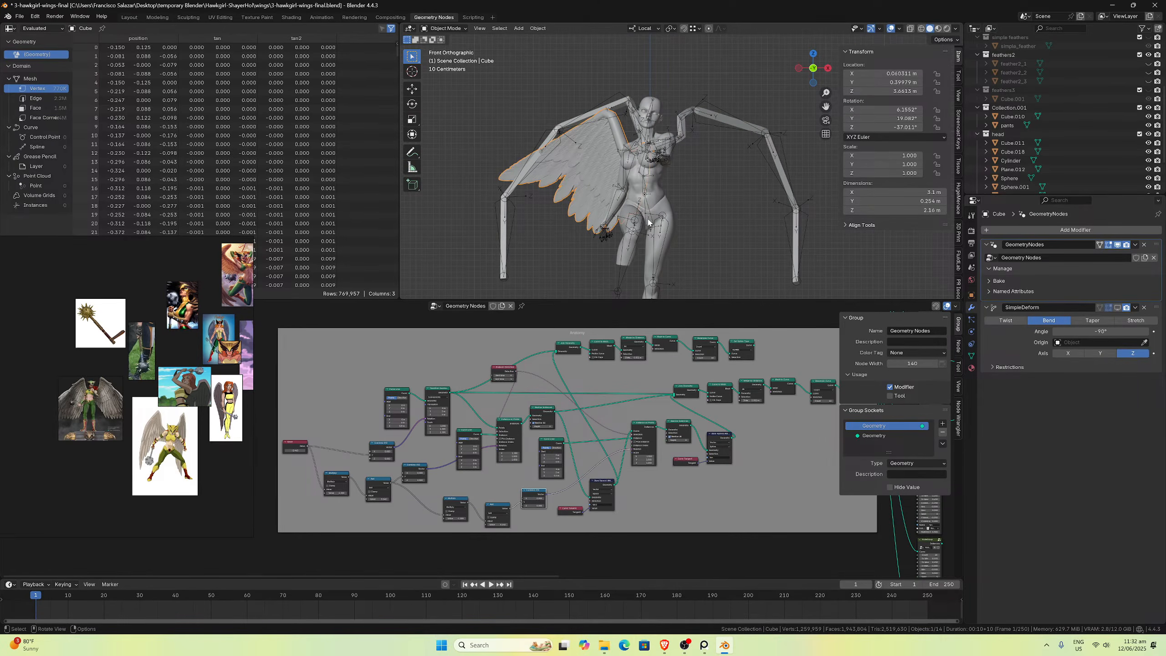
scroll(649, 220, down, 2)
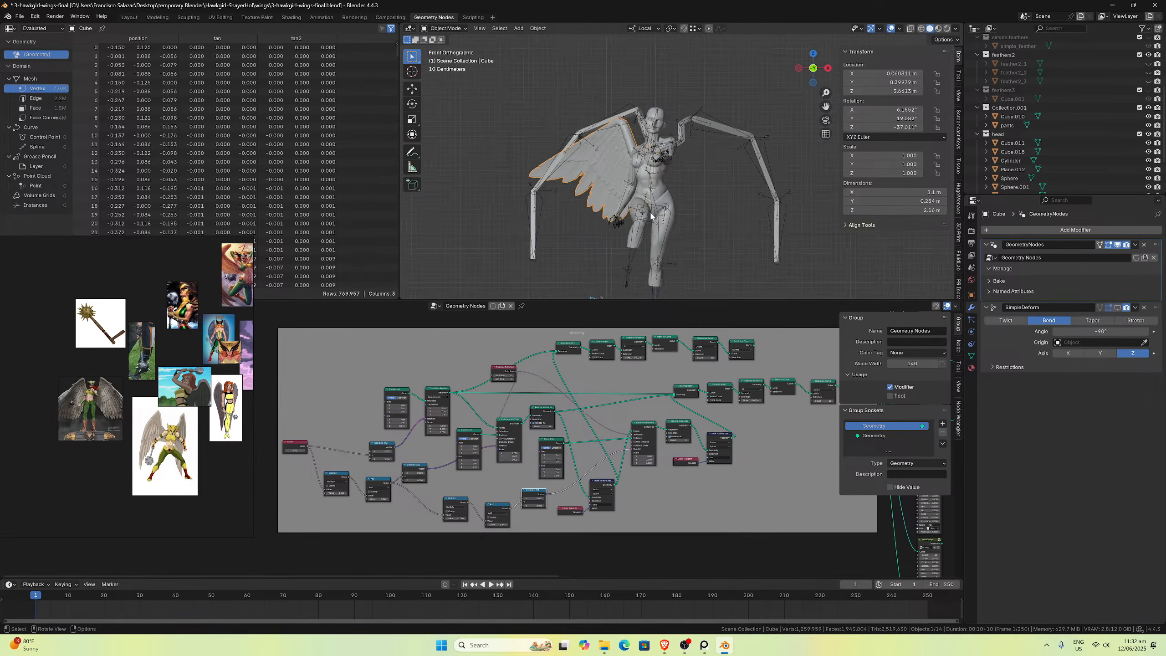
scroll(652, 216, up, 5)
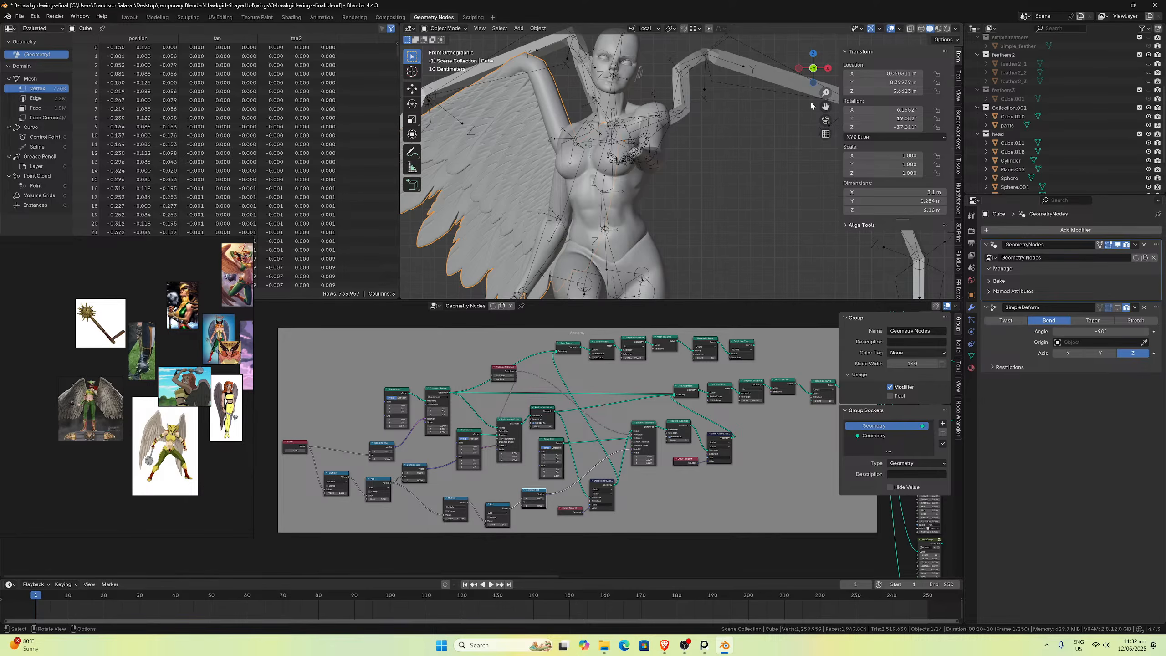
drag(826, 107, 834, 131)
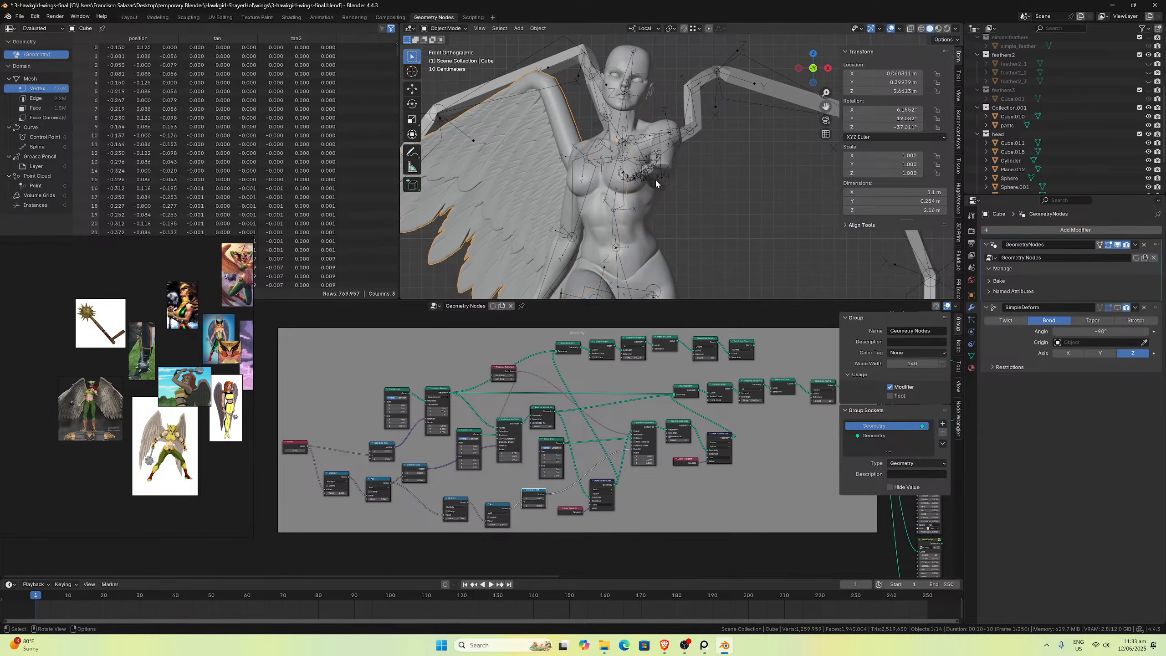
scroll(656, 179, down, 2)
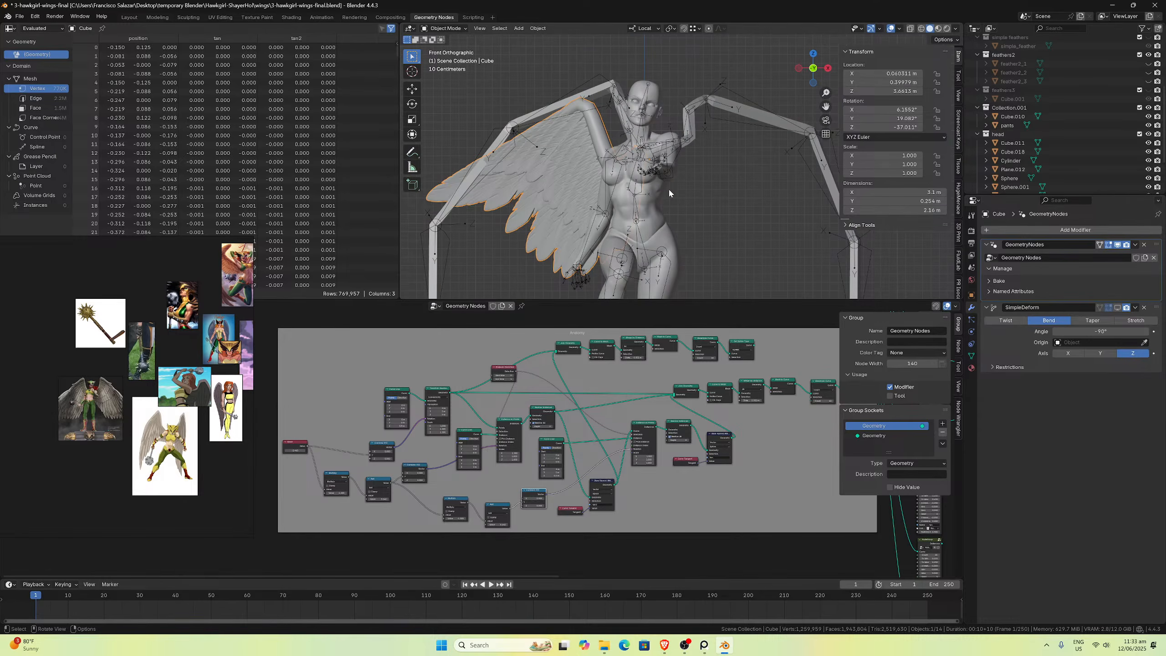
Step: Scale the feathered wing up uniformly in two passes to a scale of about 1.136 on all axes
scroll(669, 192, down, 2)
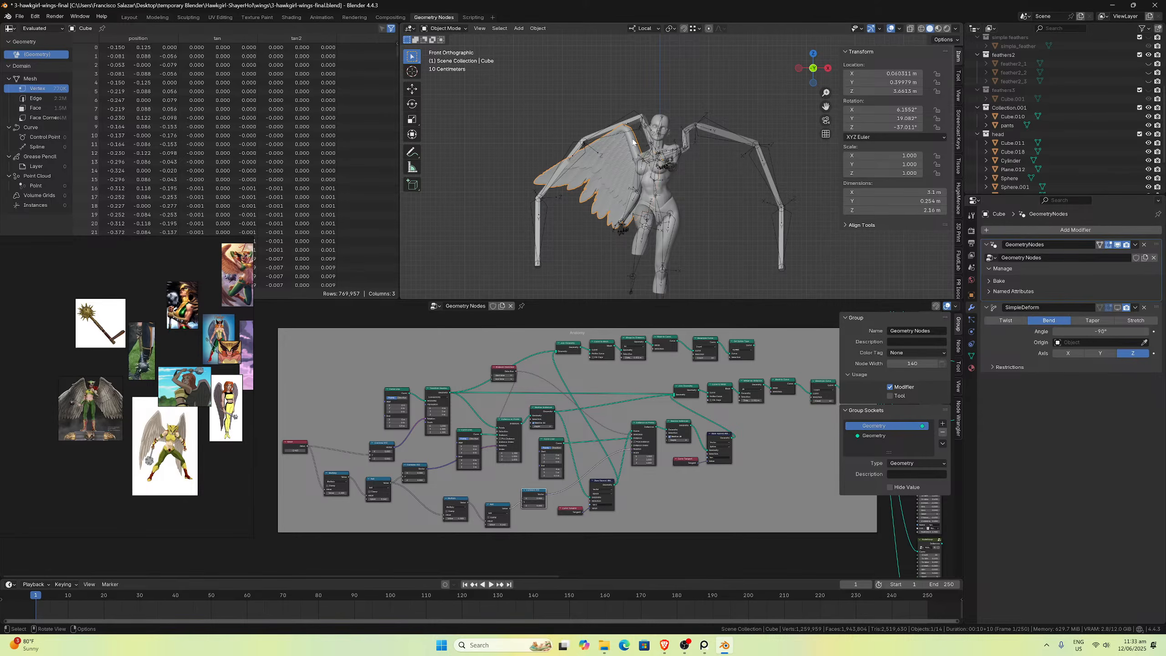
scroll(633, 142, up, 4)
mouse_move(643, 143)
middle_down()
mouse_move(677, 145)
mouse_move(680, 159)
mouse_move(673, 146)
mouse_move(637, 155)
mouse_move(638, 139)
middle_up()
key(s)
click(648, 133)
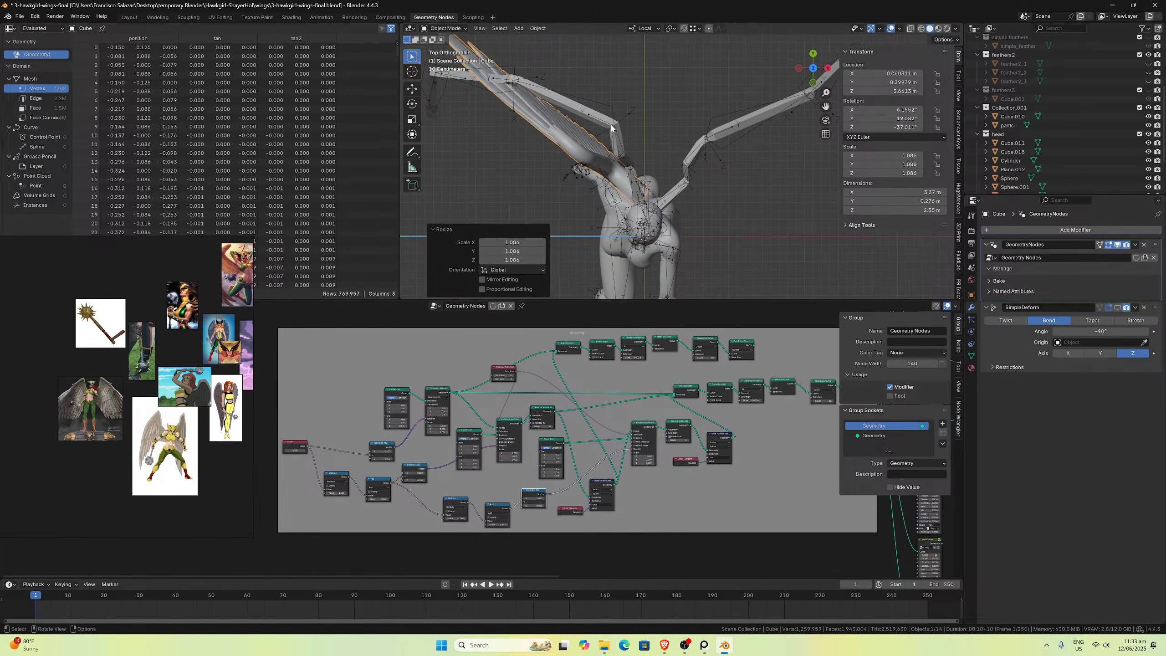
key(s)
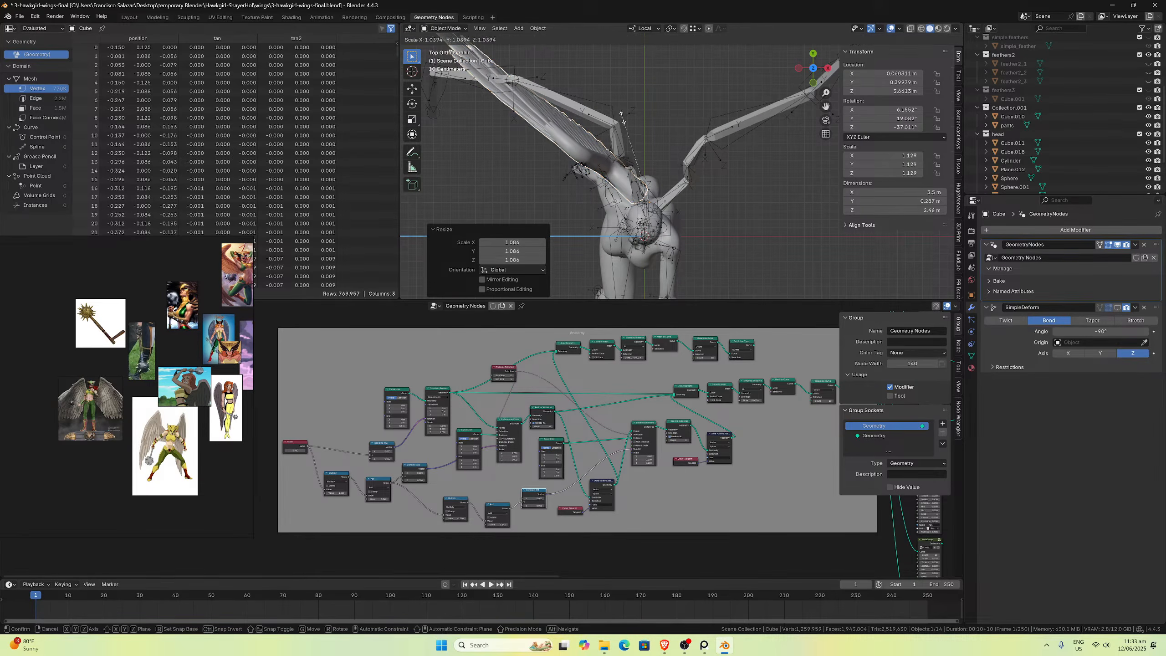
click(630, 109)
Step: Examine the enlarged wing's size against the body and the wing-bone guides from an angle and in front view
middle_drag(630, 109, 734, 169)
scroll(618, 146, down, 2)
scroll(672, 154, up, 2)
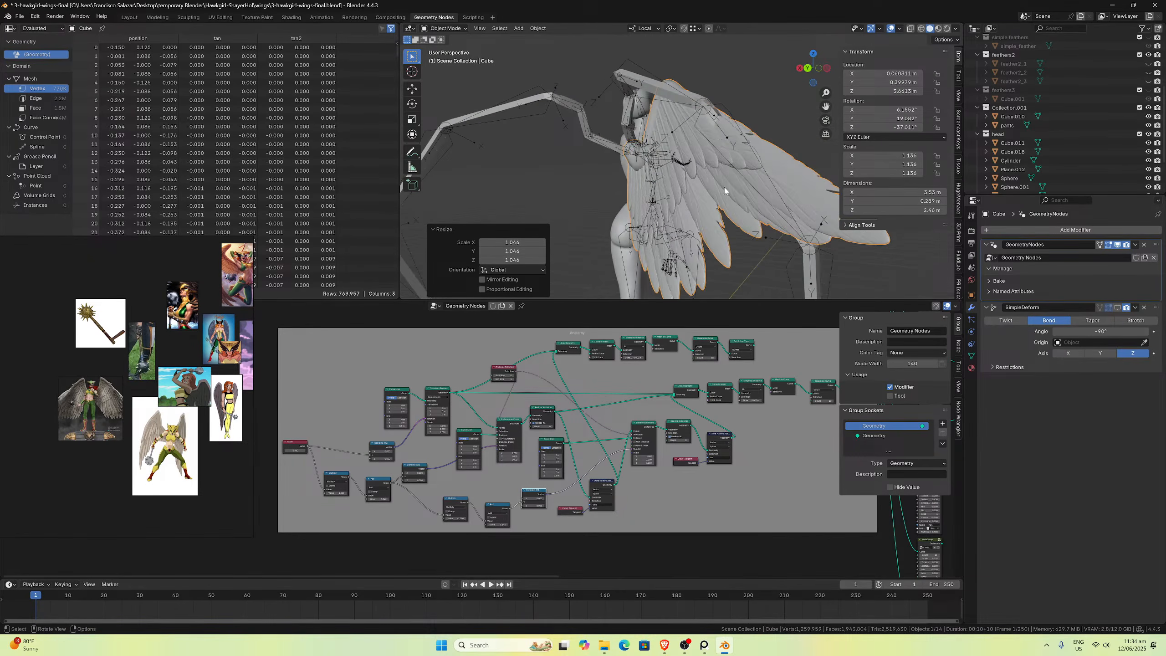
key(KP_1)
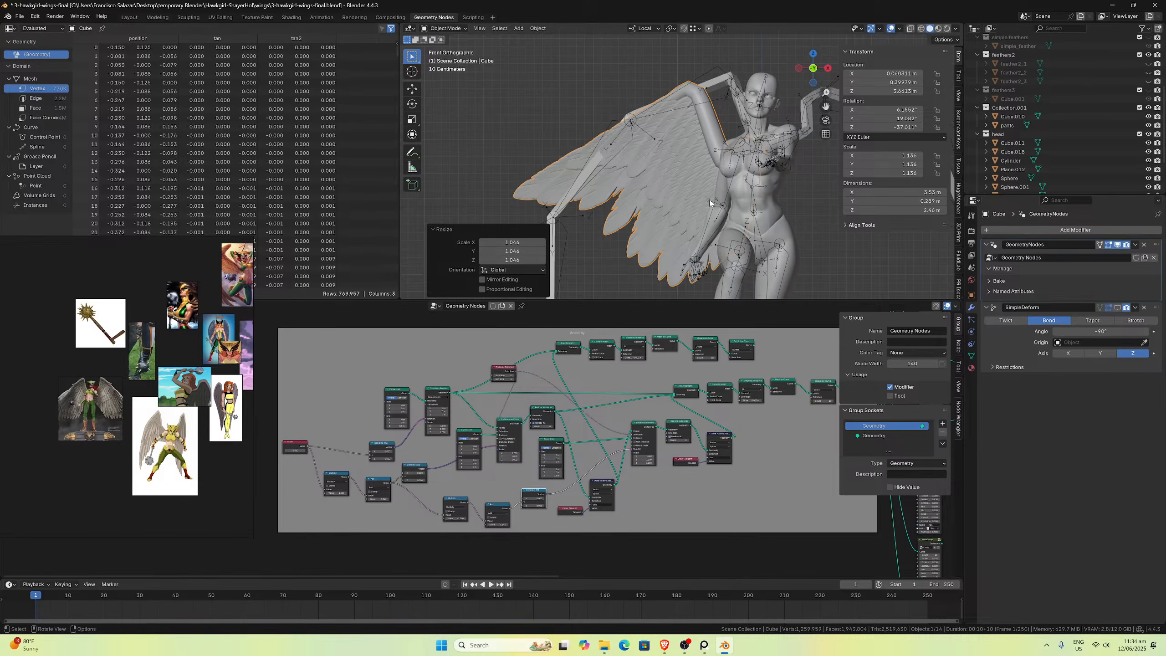
scroll(711, 199, down, 3)
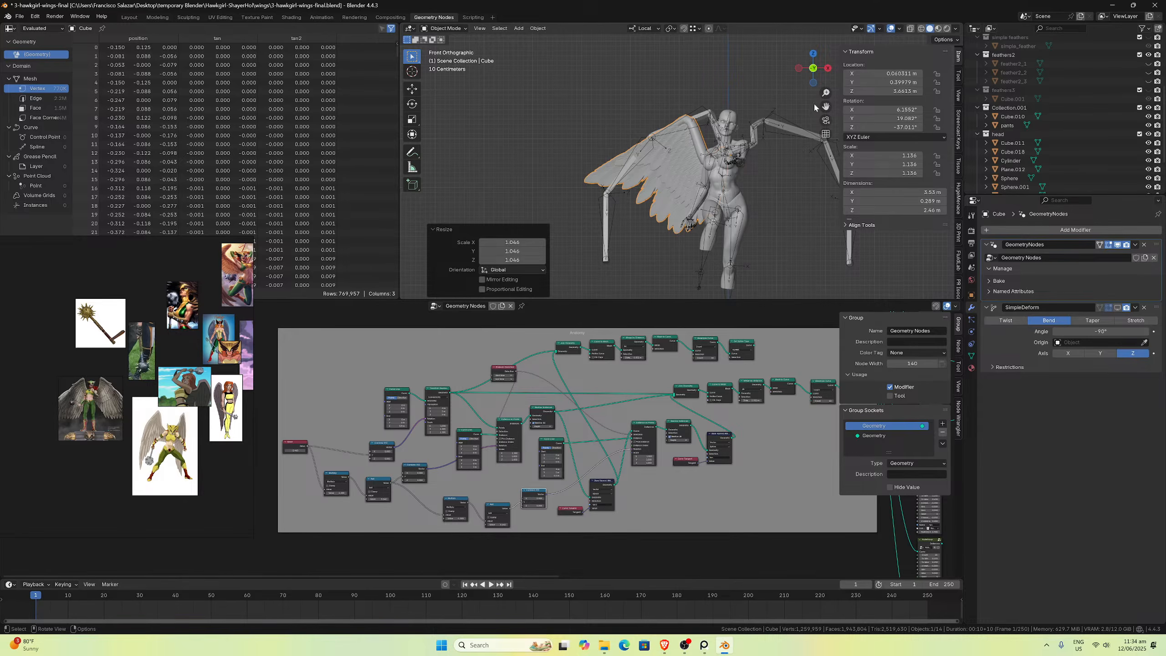
drag(826, 107, 825, 107)
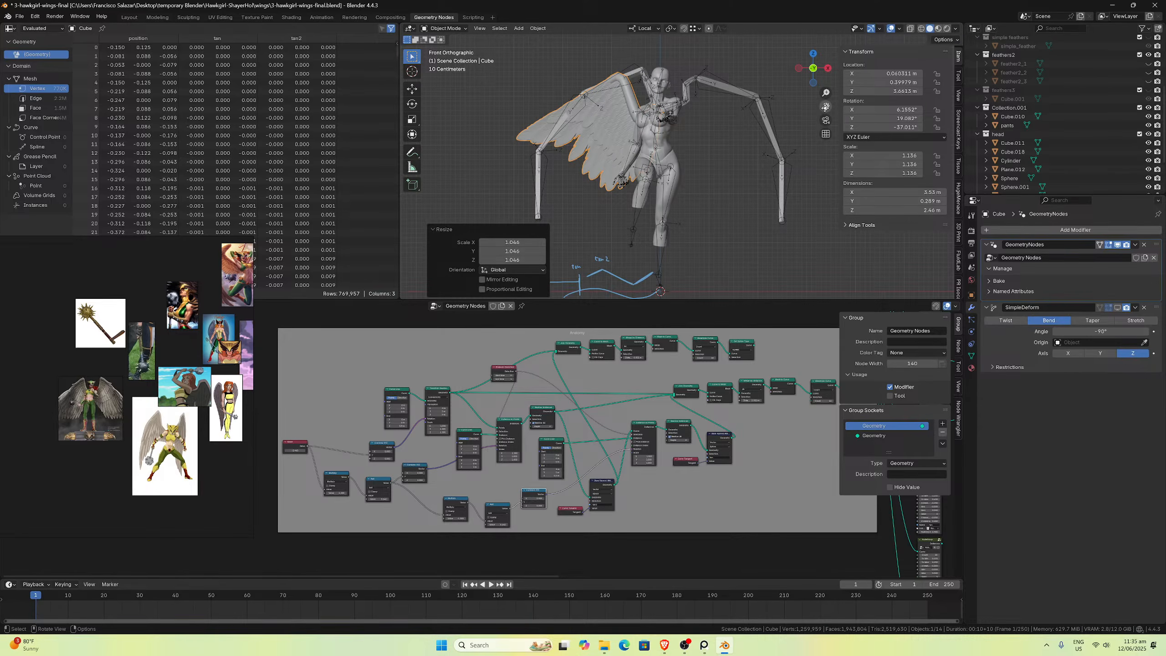
drag(826, 106, 826, 107)
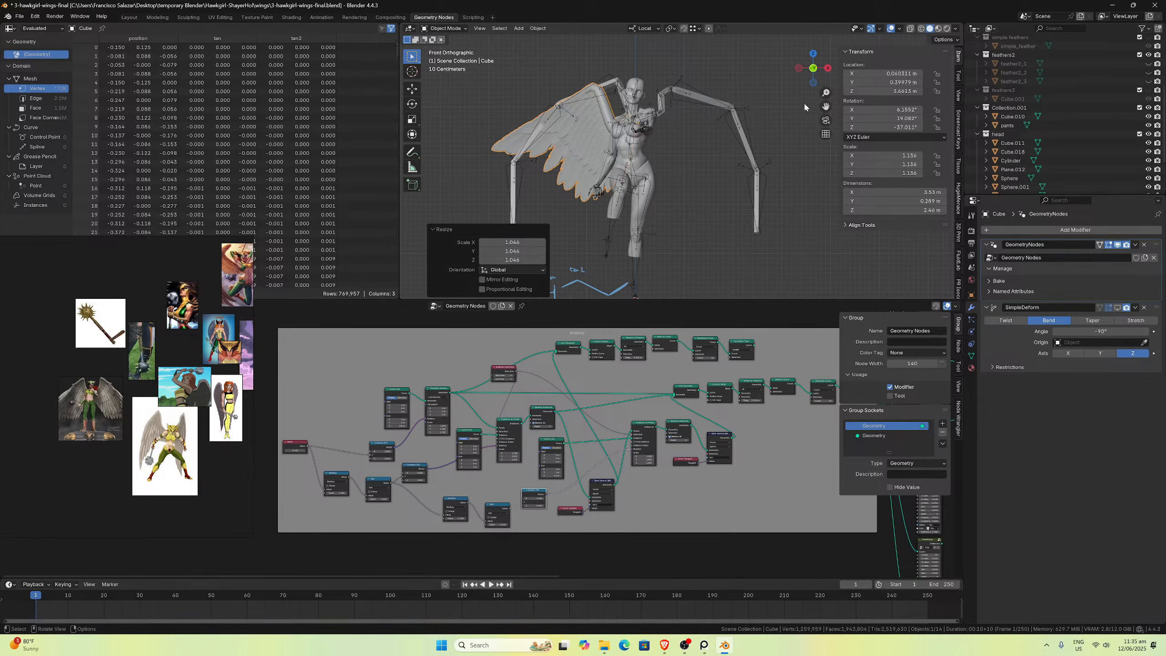
drag(826, 107, 815, 109)
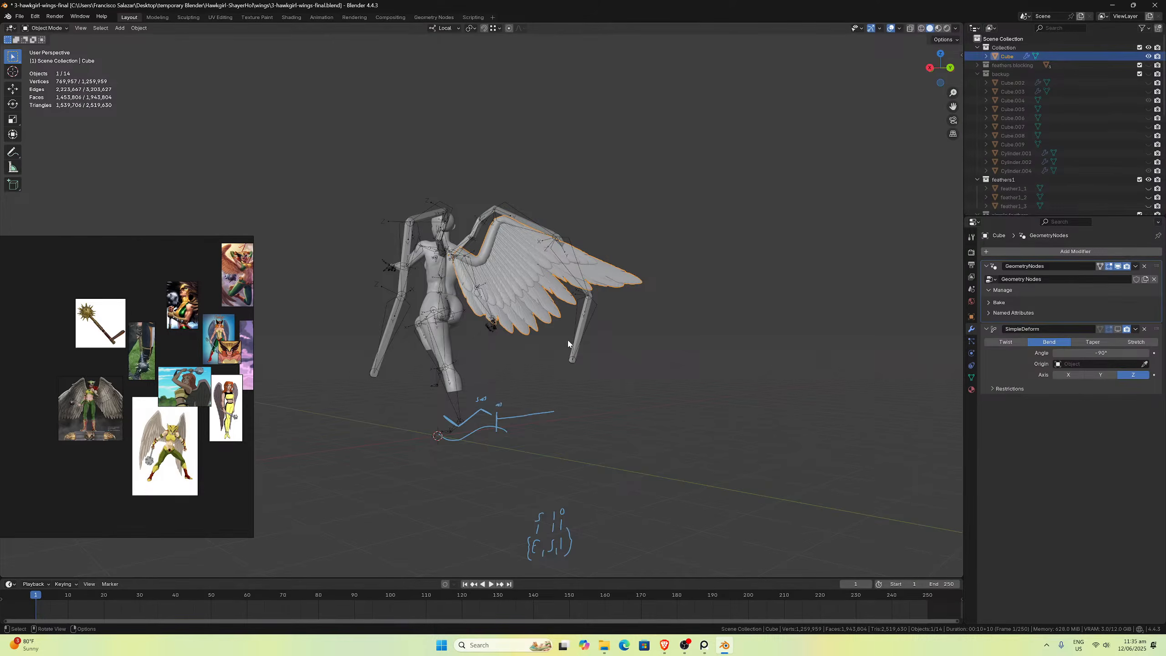
Step: Examine the enlarged wing on the full figure in the Layout workspace, in front view and from the unfeathered wing guide's side
key(KP_1)
scroll(560, 293, up, 4)
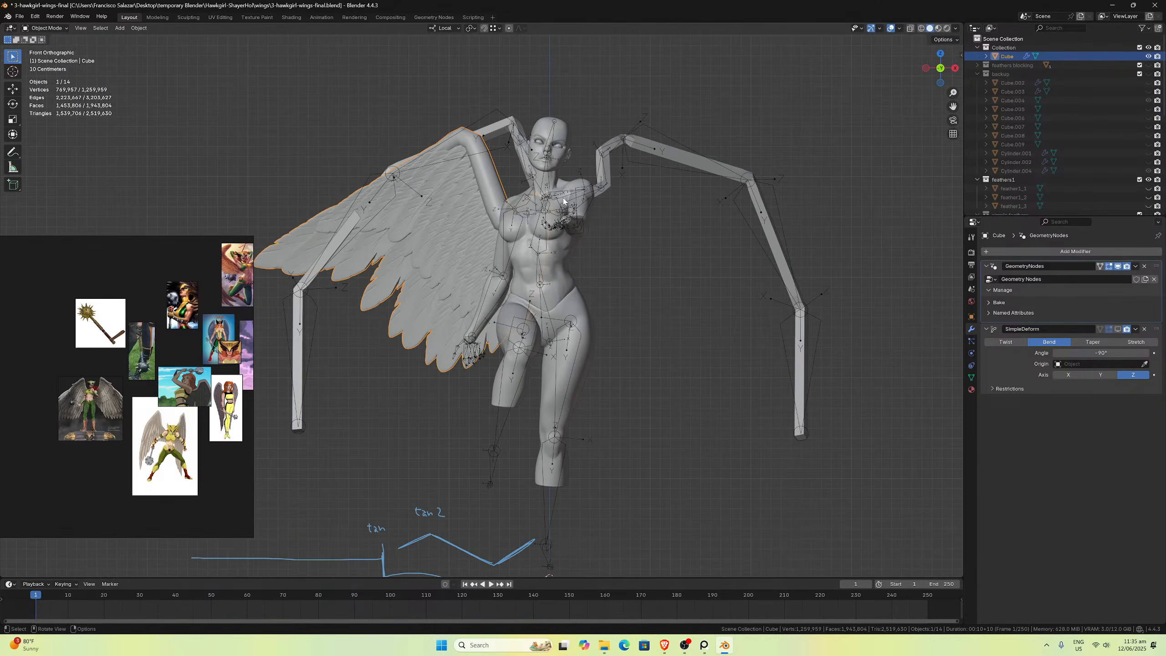
scroll(565, 198, down, 2)
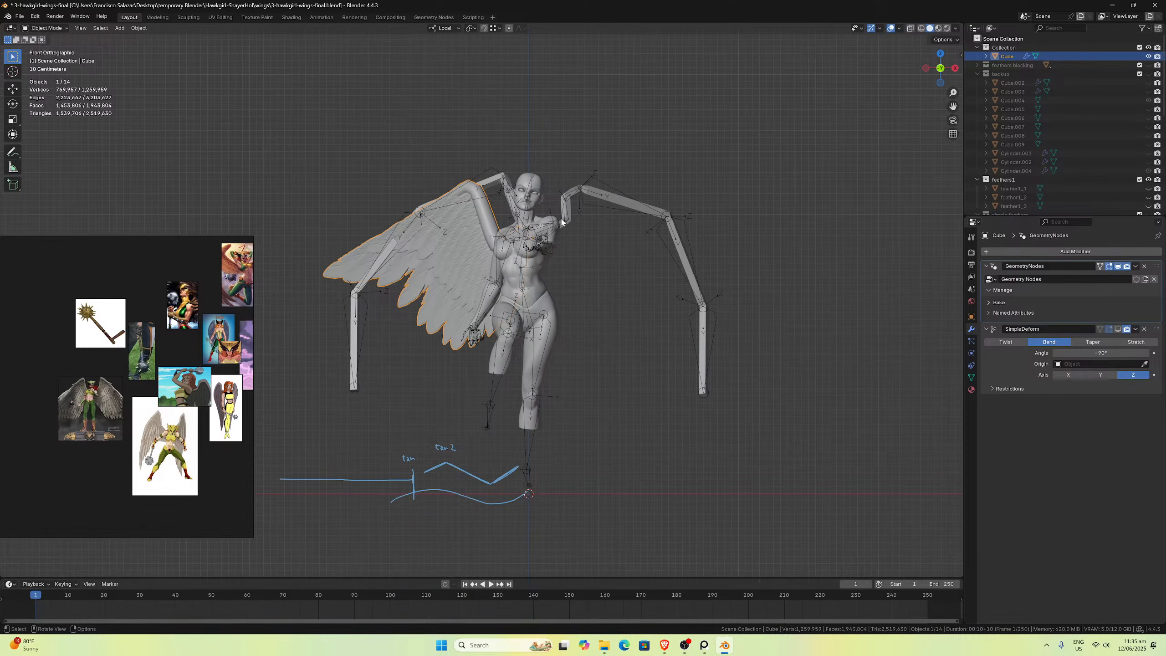
middle_drag(564, 230, 593, 227)
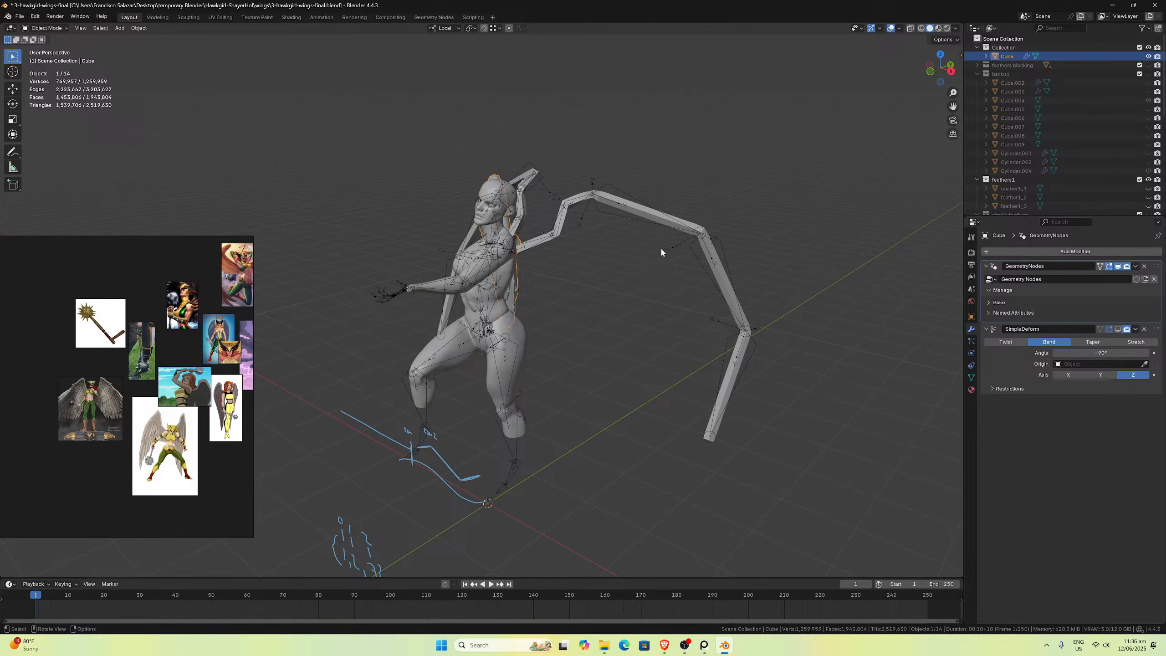
middle_drag(661, 249, 616, 256)
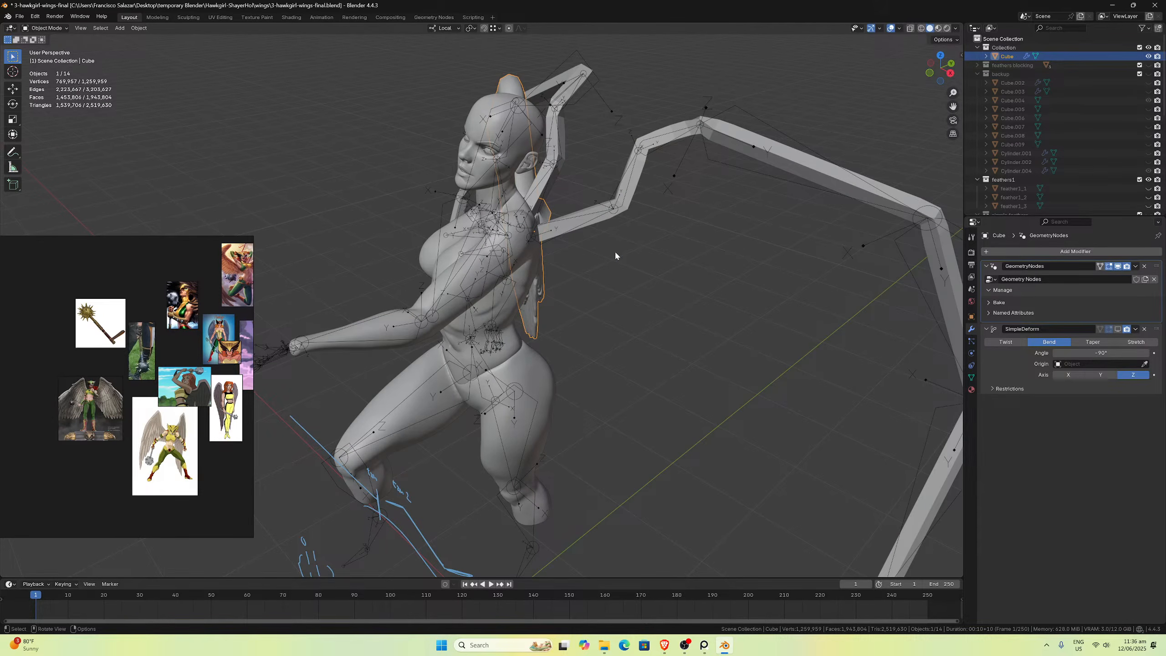
key(KP_1)
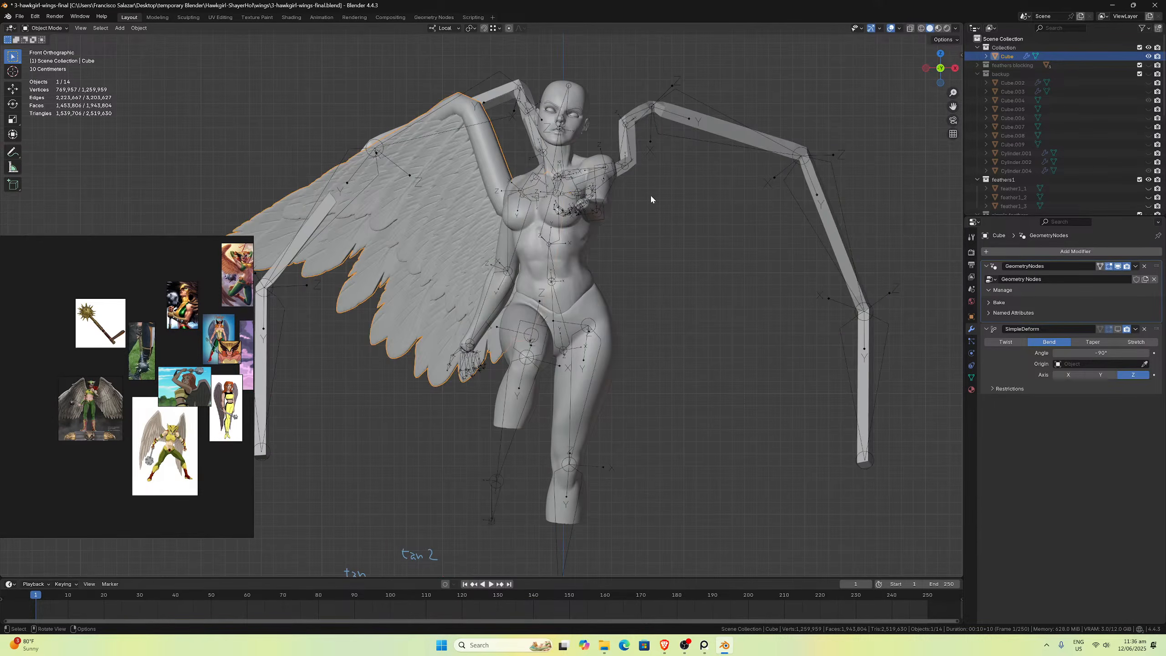
scroll(651, 193, down, 6)
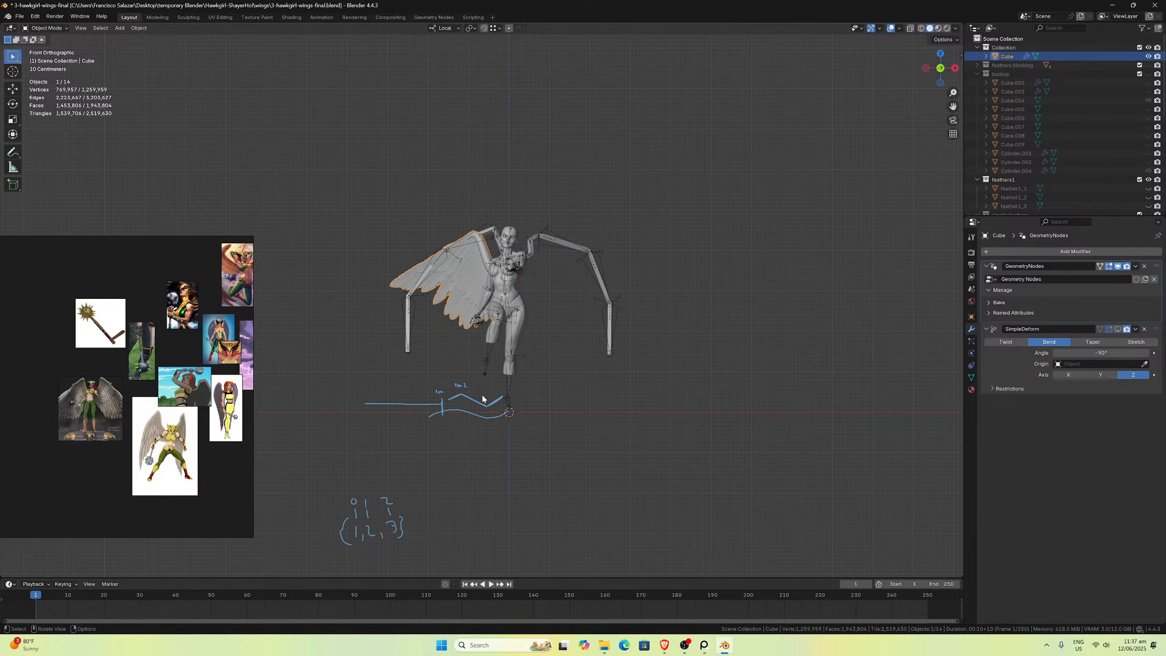
scroll(432, 295, up, 4)
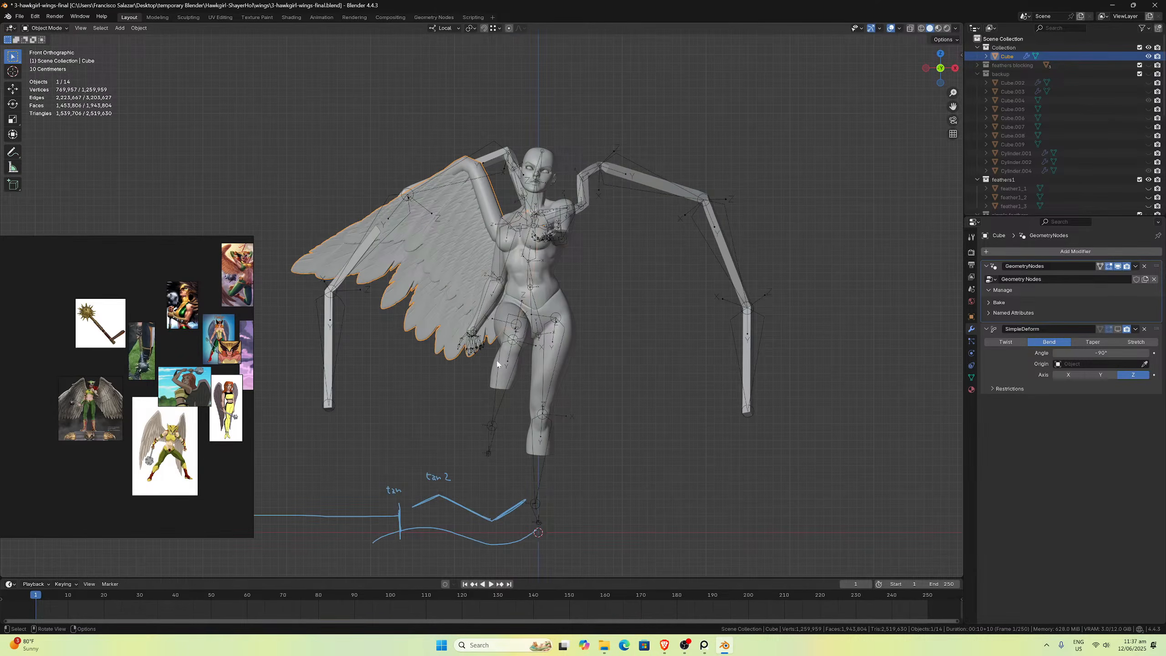
scroll(496, 314, down, 4)
scroll(497, 313, up, 3)
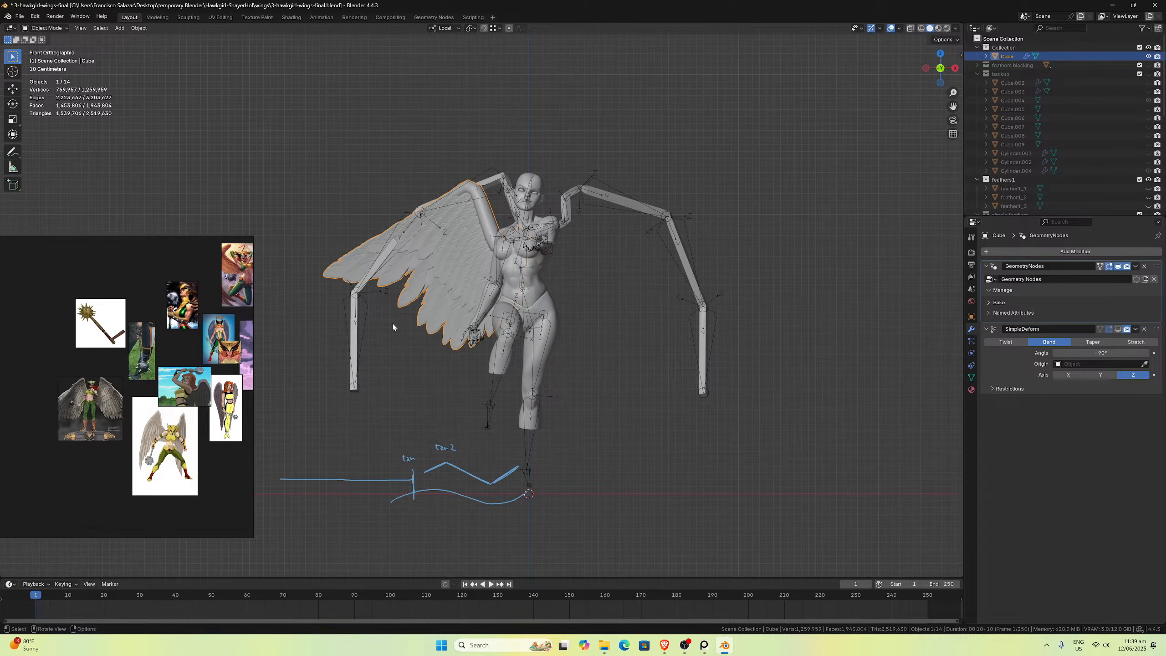
Step: Examine the wing's feather layers, thickness and attachment to the back while circling the character
middle_drag(393, 327, 477, 328)
middle_drag(384, 277, 342, 290)
key(KP_1)
middle_drag(476, 270, 565, 305)
scroll(388, 305, up, 4)
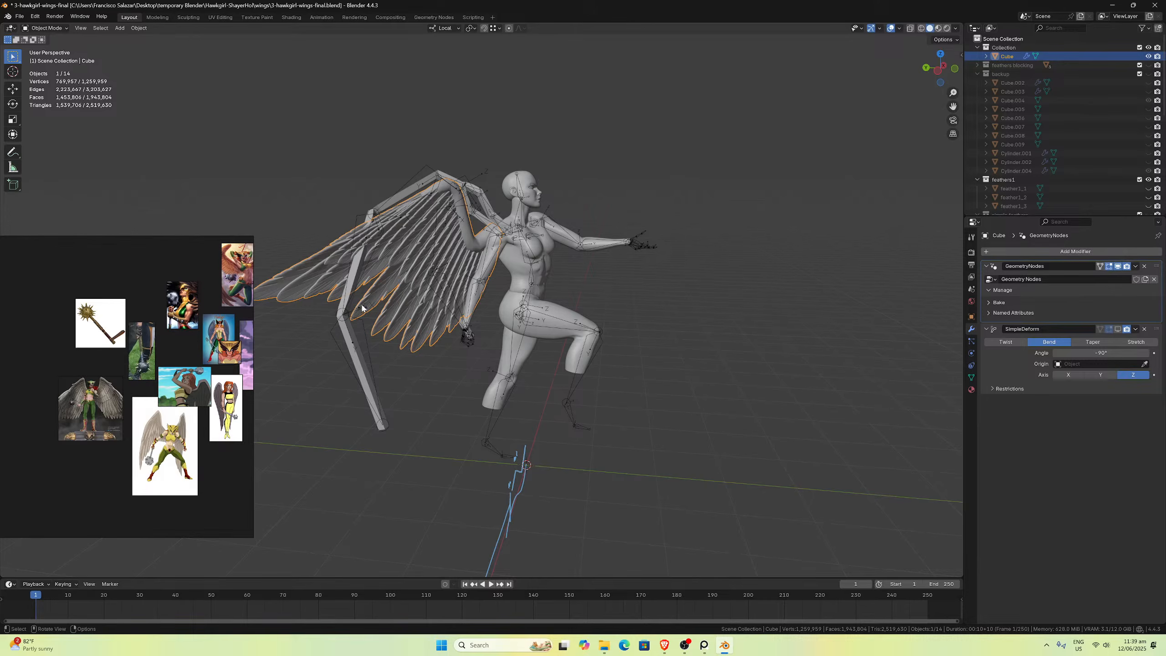
scroll(363, 308, down, 1)
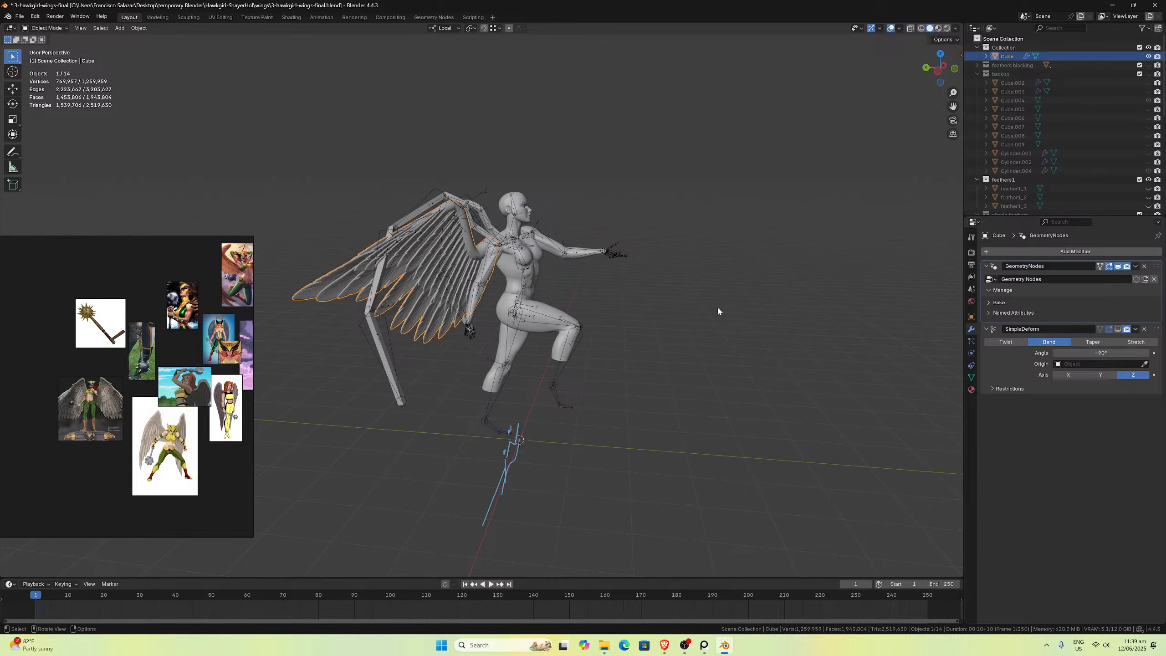
middle_drag(407, 244, 461, 236)
scroll(461, 236, up, 2)
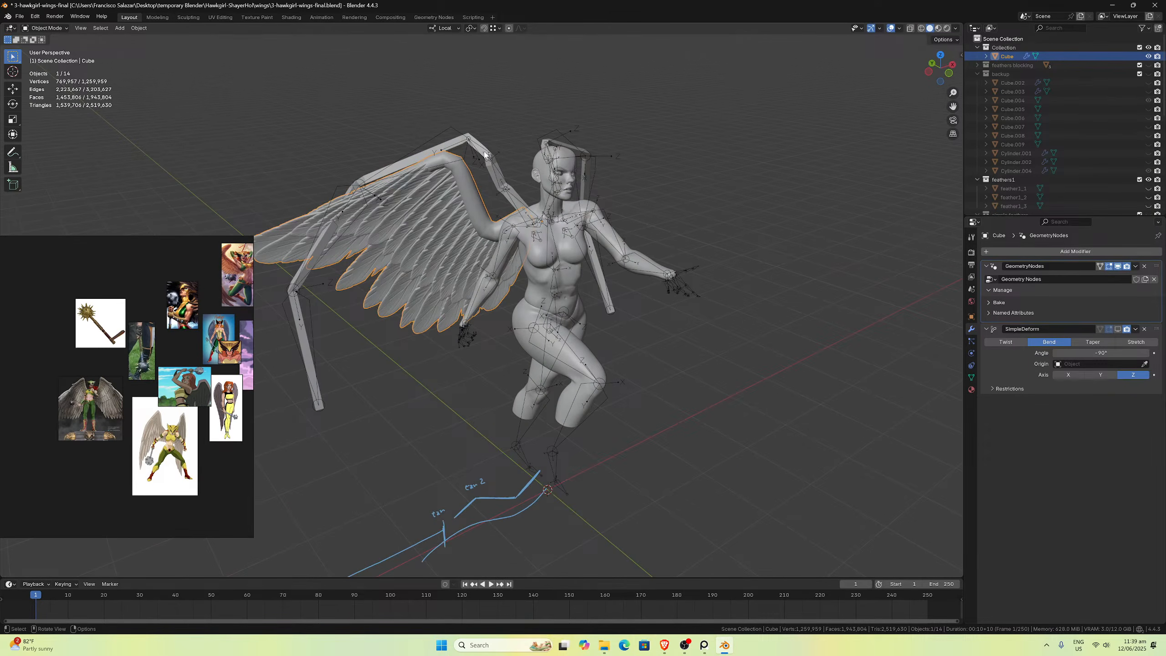
middle_drag(479, 147, 400, 166)
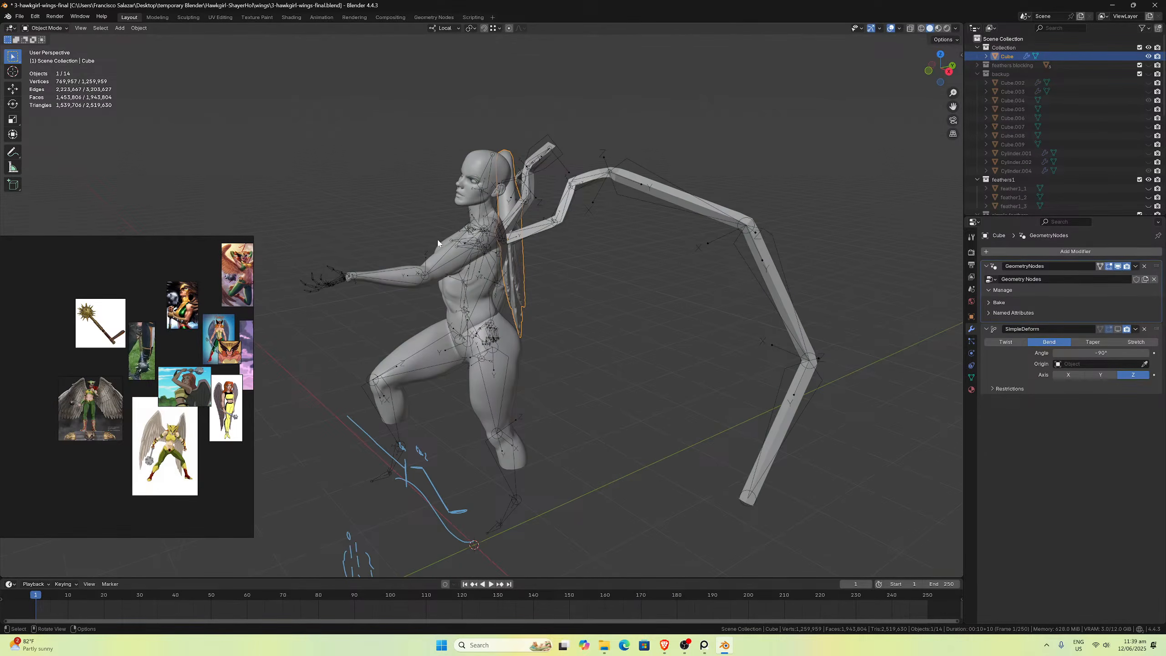
Step: Browse the reference board in PureRef for the wing anatomy sketch showing joints, coverts, secondaries and primaries, and enlarge it
scroll(105, 425, down, 5)
scroll(113, 356, down, 2)
scroll(151, 378, up, 2)
scroll(166, 405, down, 2)
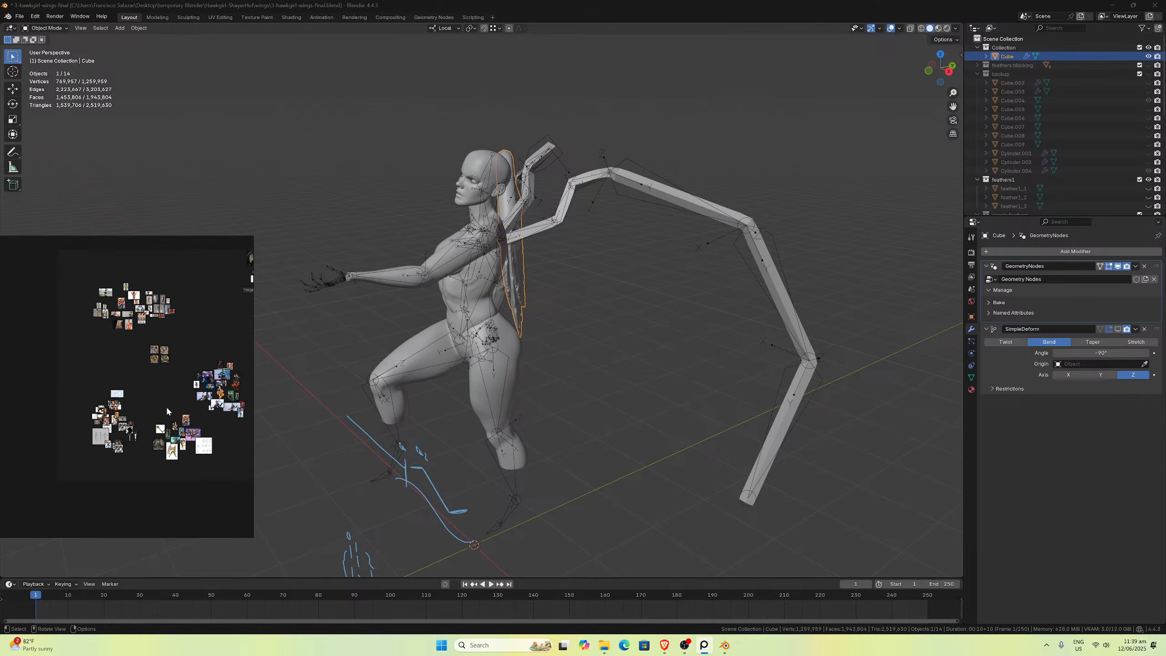
scroll(121, 404, up, 4)
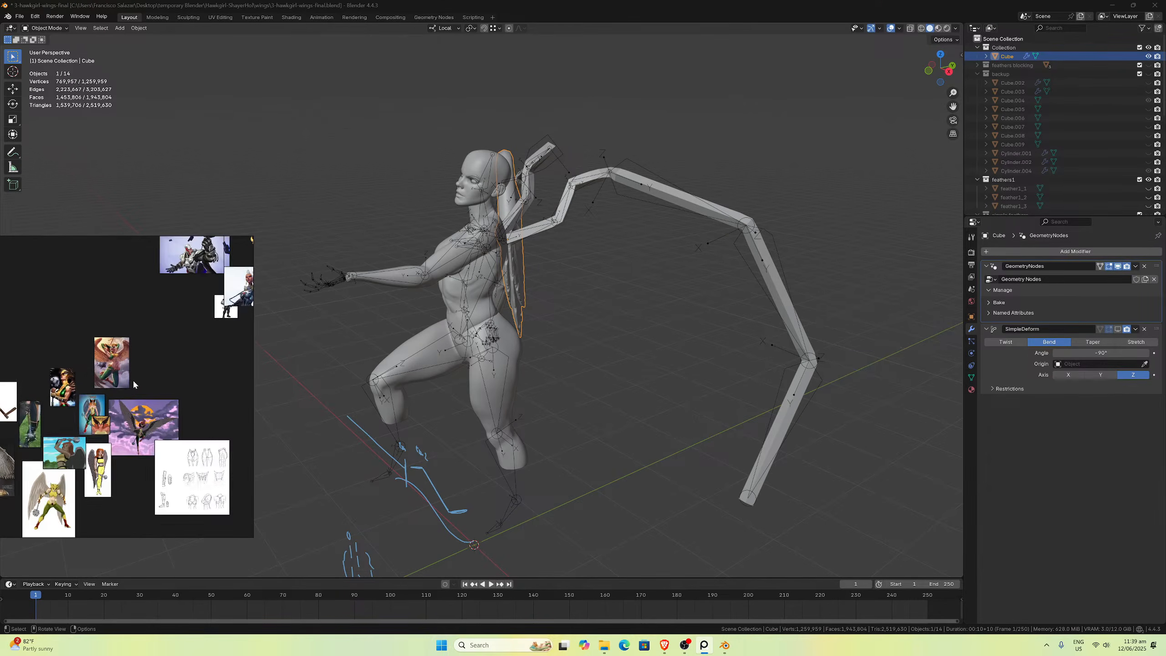
scroll(135, 381, down, 5)
scroll(147, 404, up, 5)
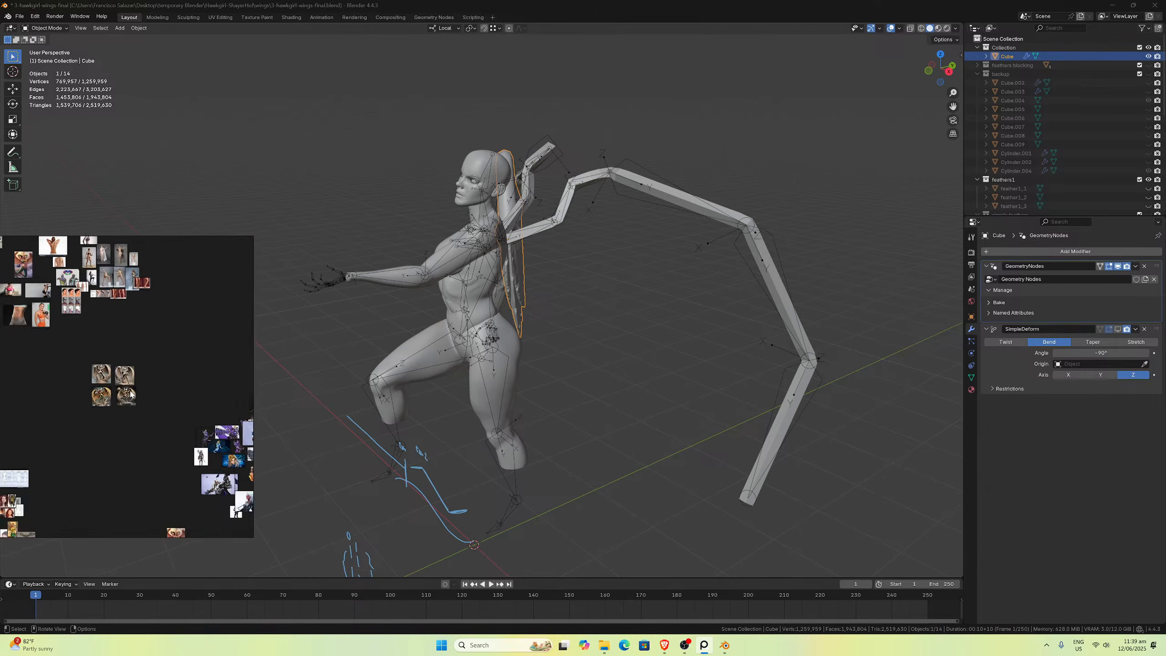
scroll(156, 433, down, 4)
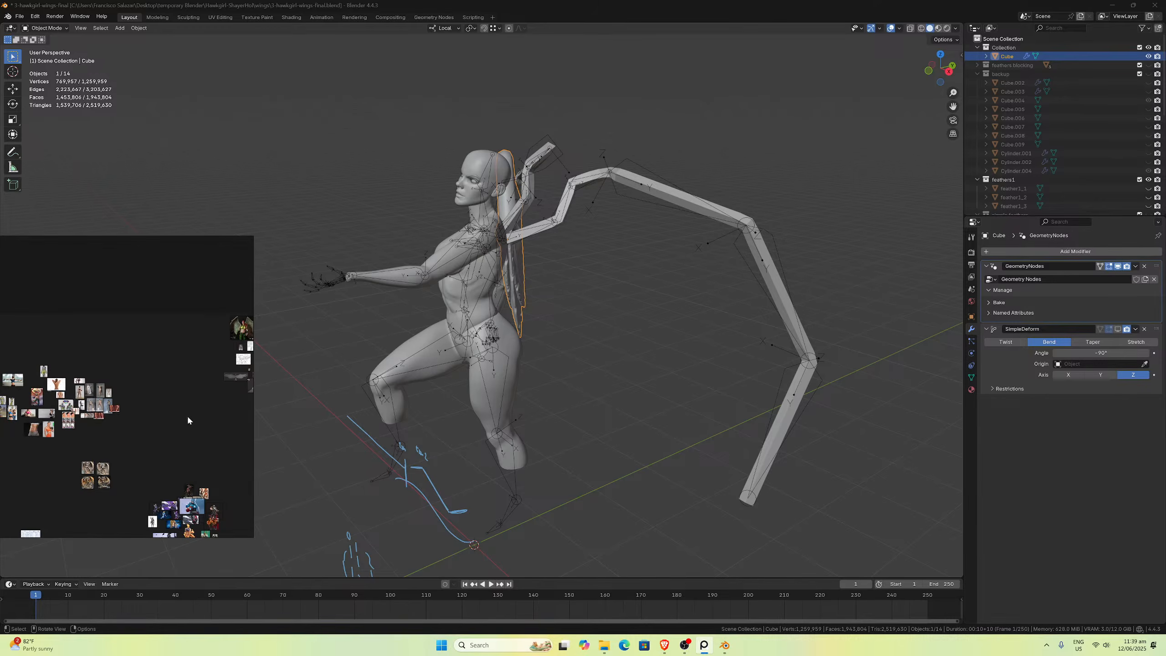
middle_drag(187, 415, 113, 434)
scroll(188, 371, up, 6)
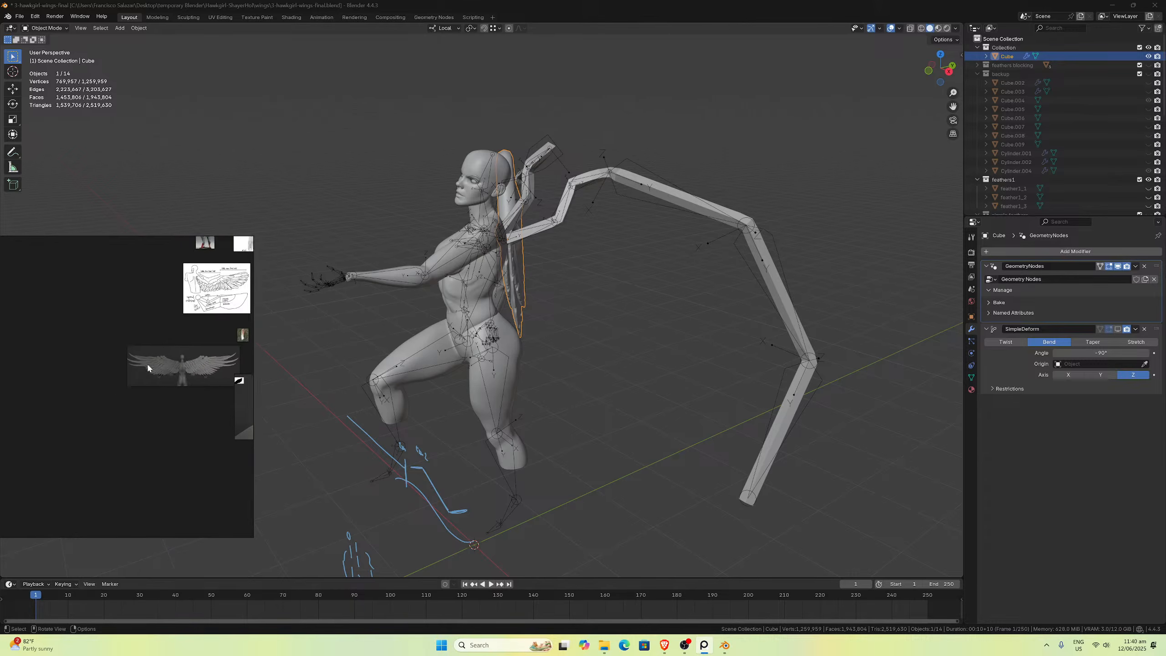
scroll(108, 430, up, 6)
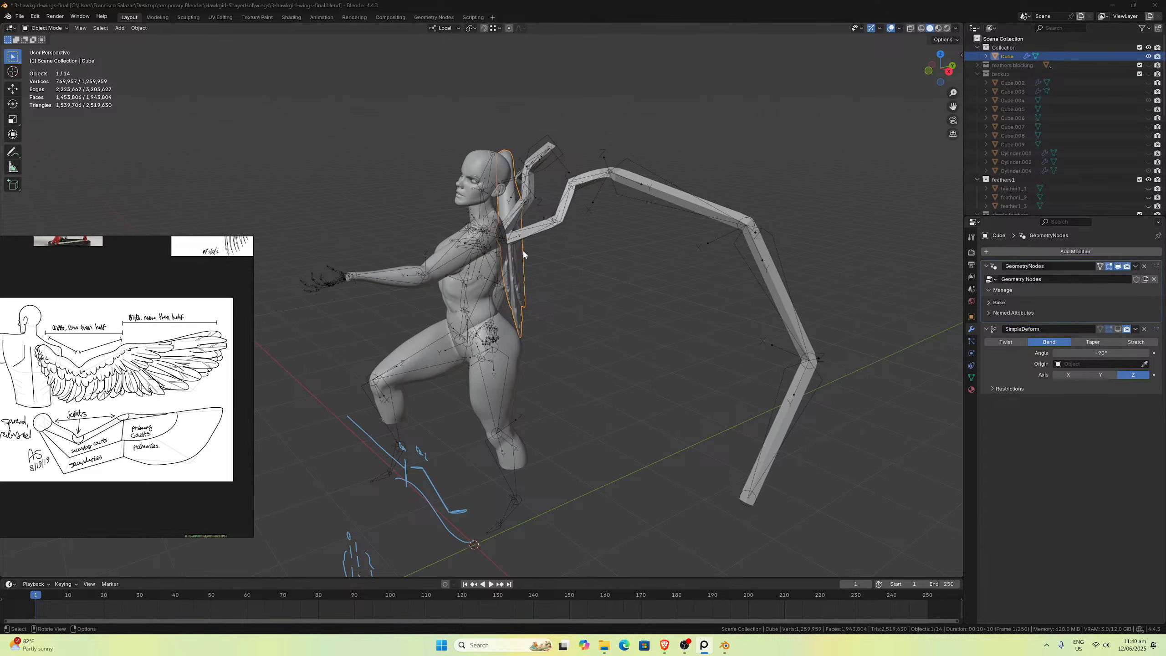
Step: Compare the wing's joints and feather groups with the anatomy sketch in Blender from behind, above and the side, and reopen the Geometry Nodes workspace
middle_drag(524, 253, 445, 230)
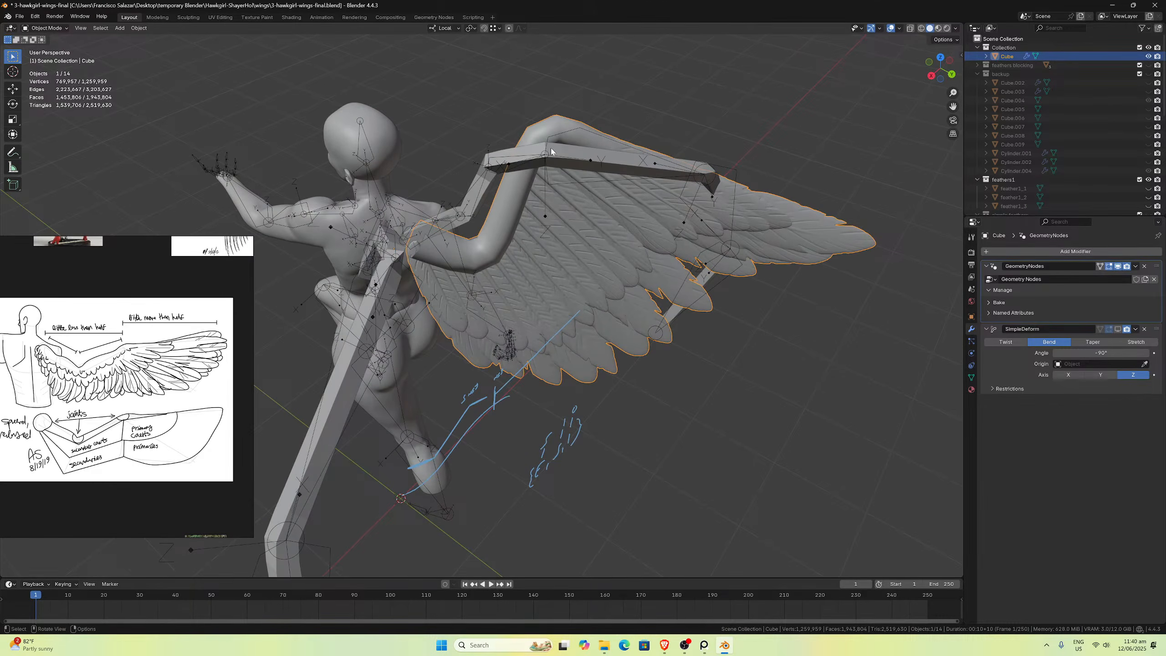
middle_drag(546, 159, 632, 120)
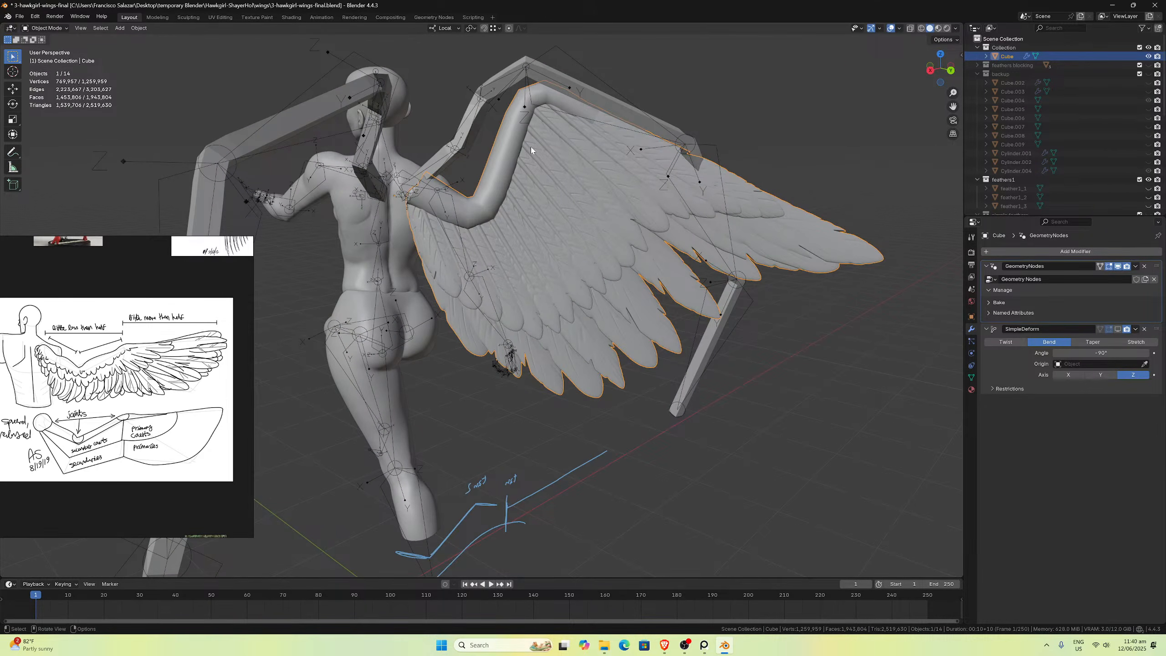
middle_drag(531, 150, 497, 108)
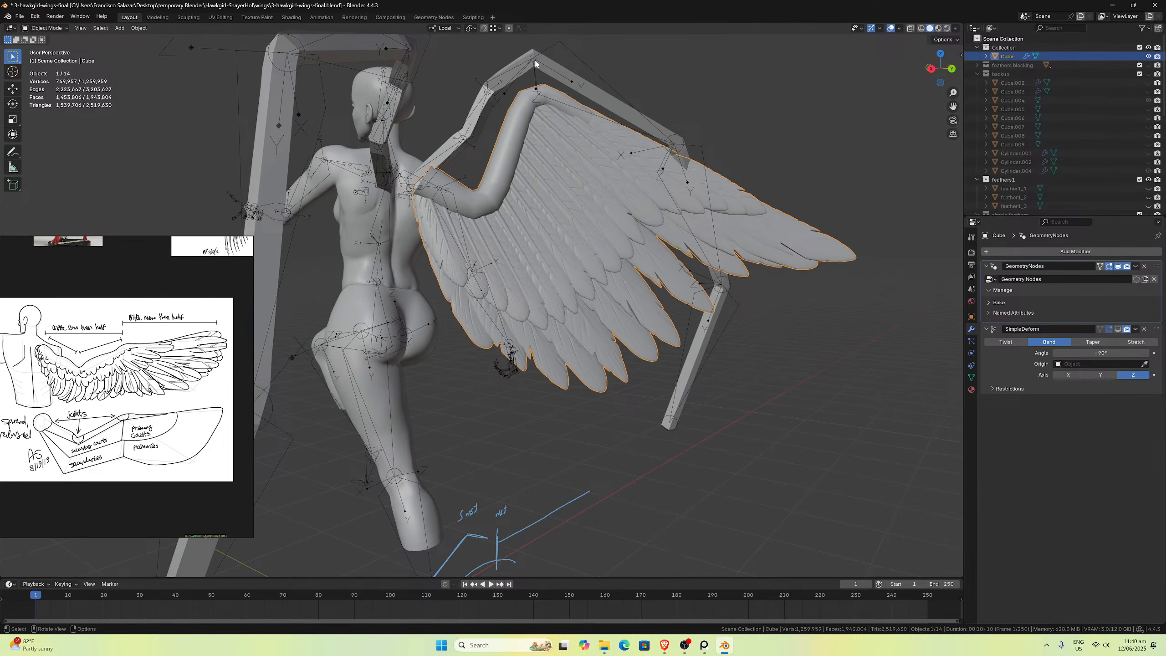
middle_drag(534, 122, 525, 100)
middle_drag(542, 160, 521, 181)
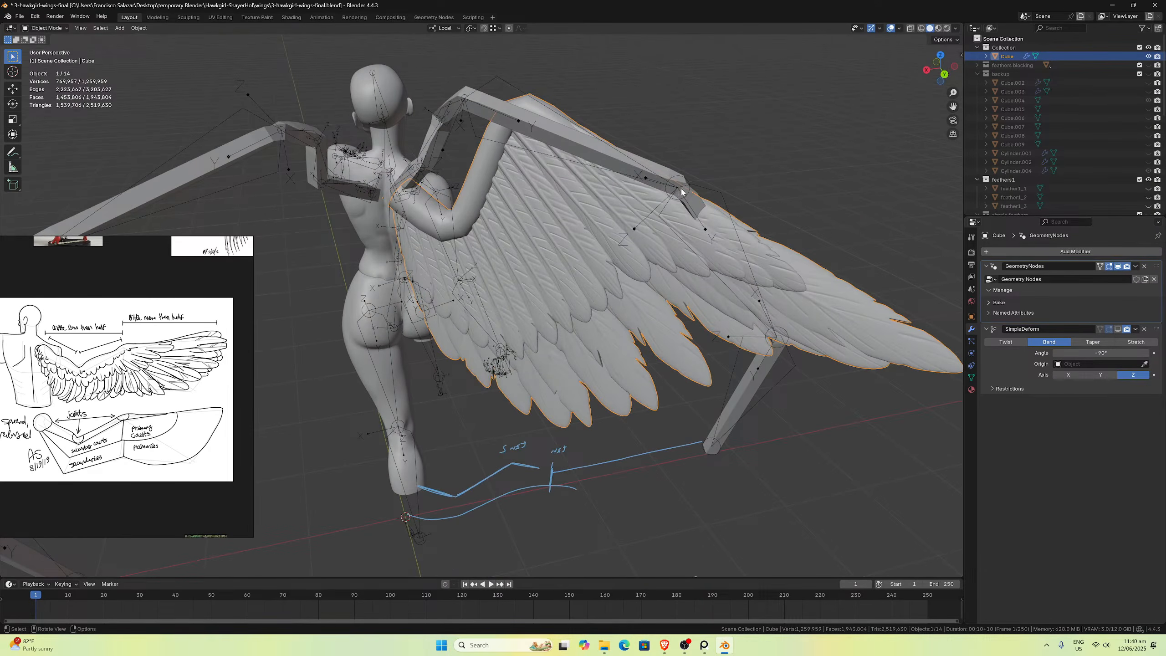
middle_drag(684, 186, 635, 199)
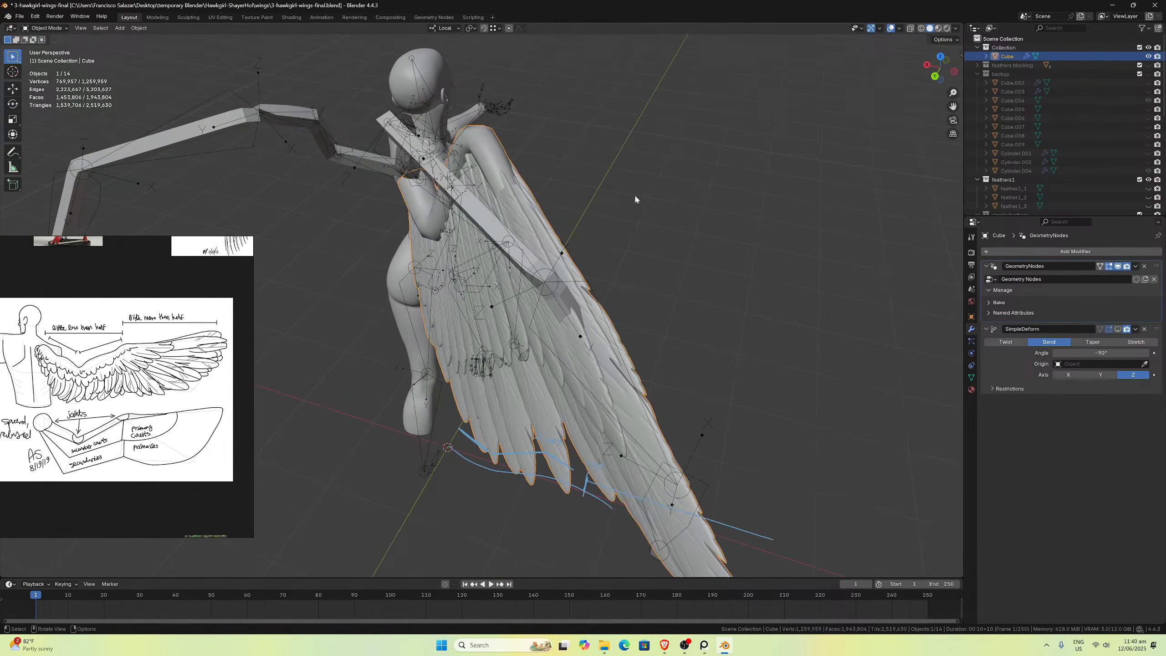
middle_drag(557, 247, 411, 234)
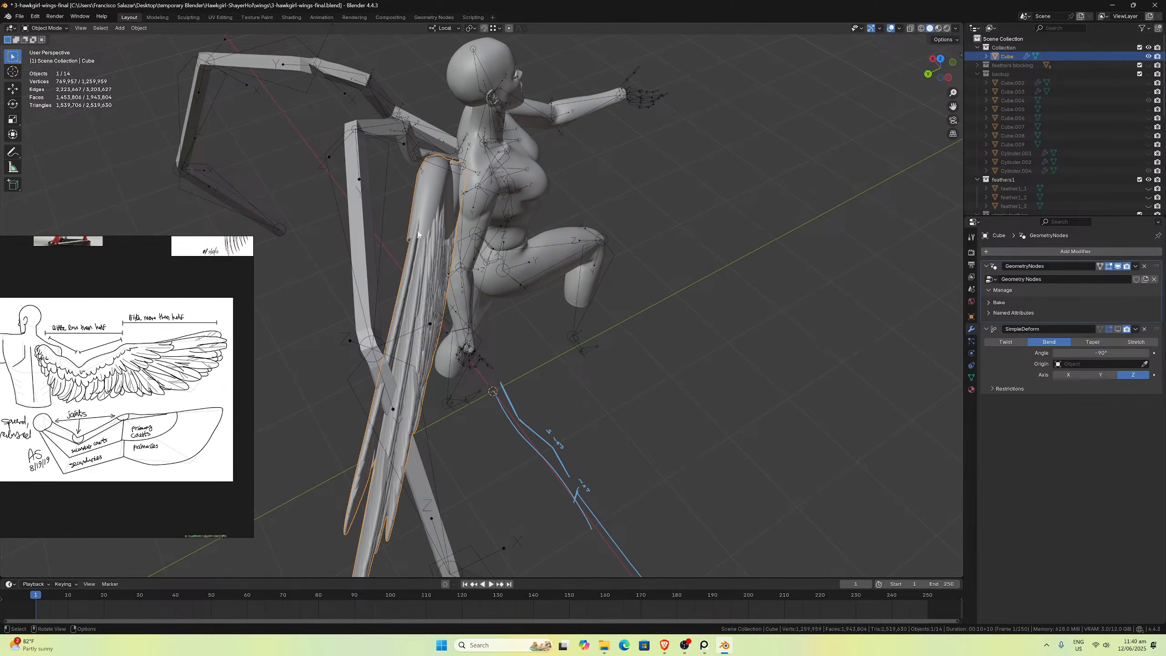
middle_drag(421, 238, 416, 218)
scroll(416, 218, up, 2)
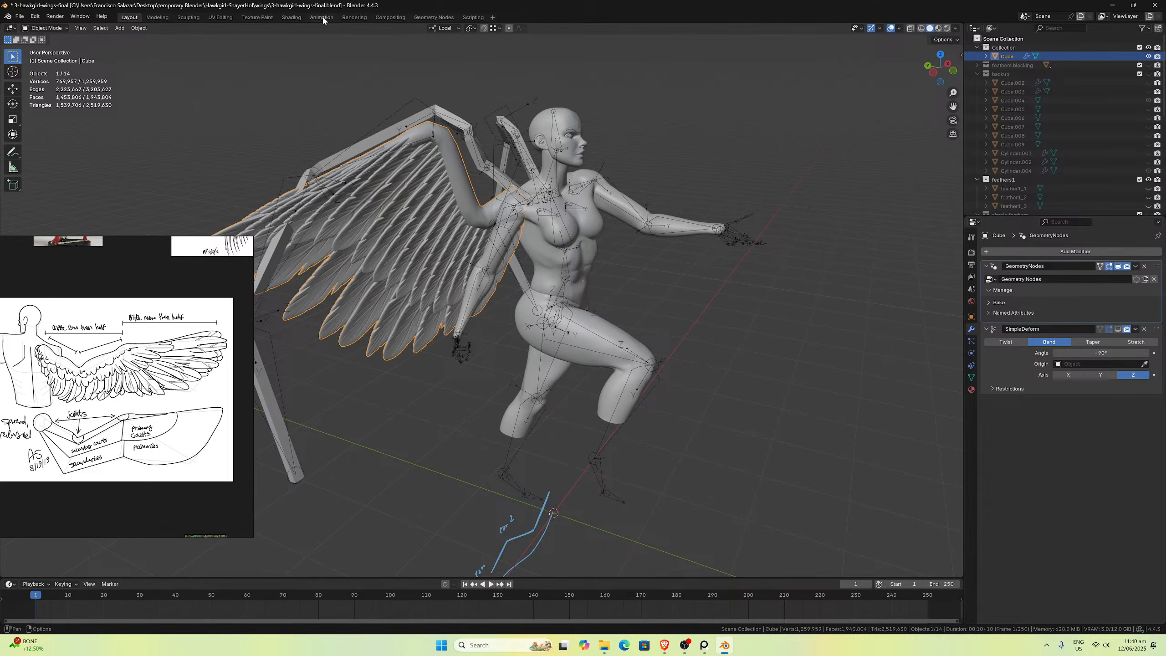
click(434, 17)
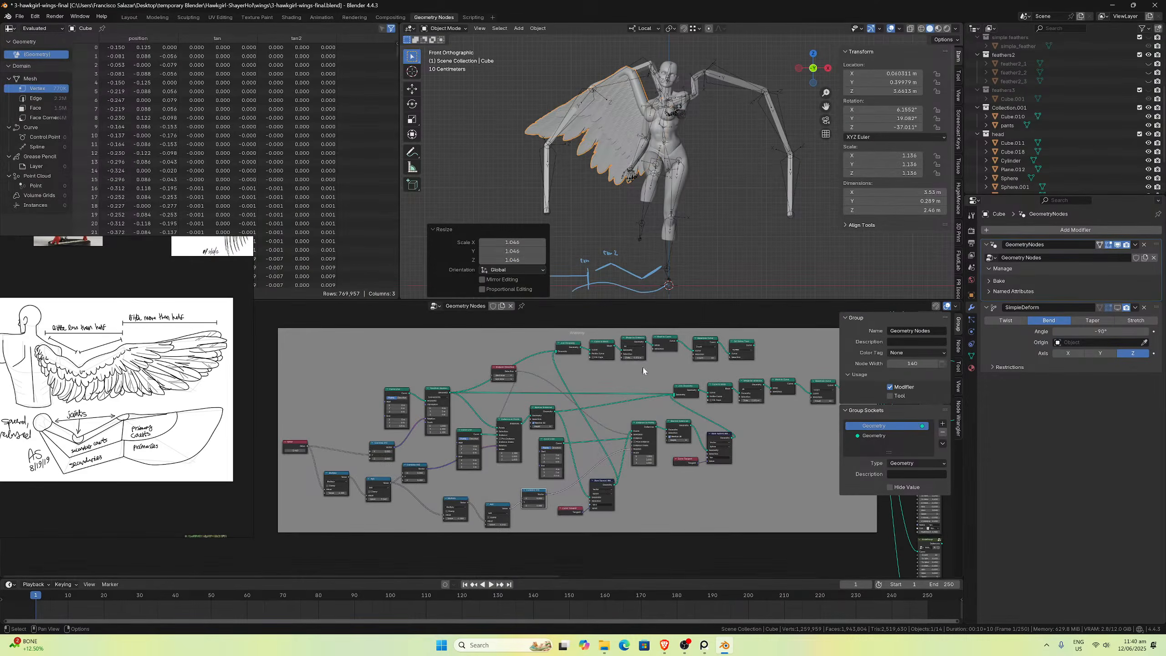
Step: Examine the wing's geometry node layout and the feathered wing's joint from the front and side
middle_drag(724, 441, 530, 438)
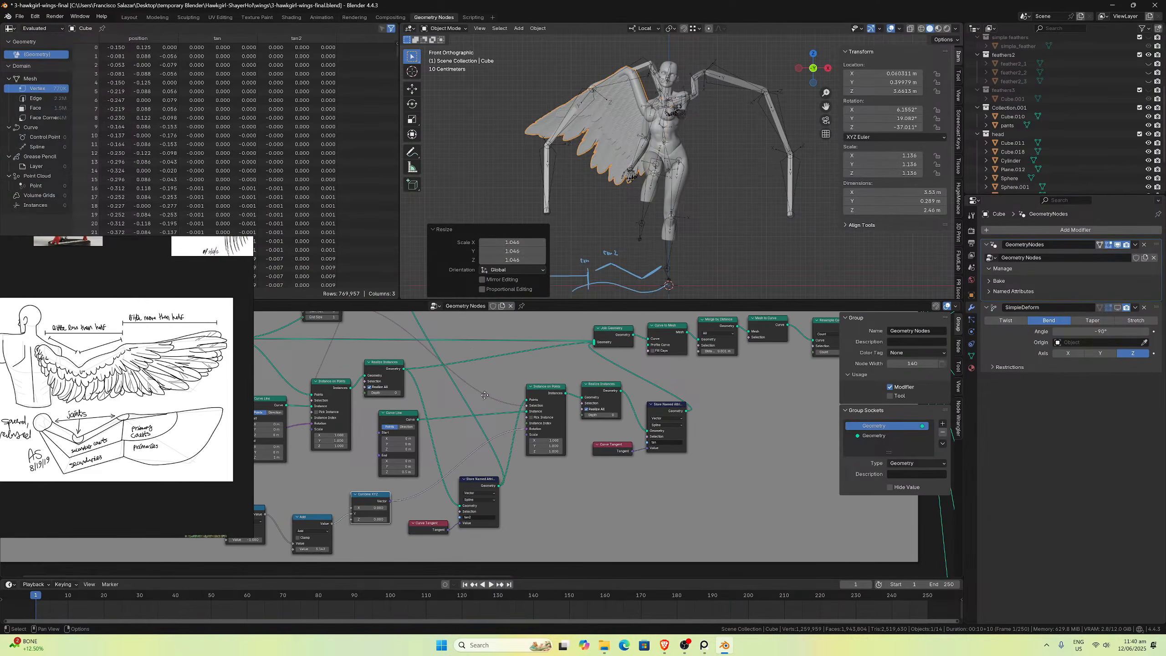
middle_drag(485, 395, 652, 413)
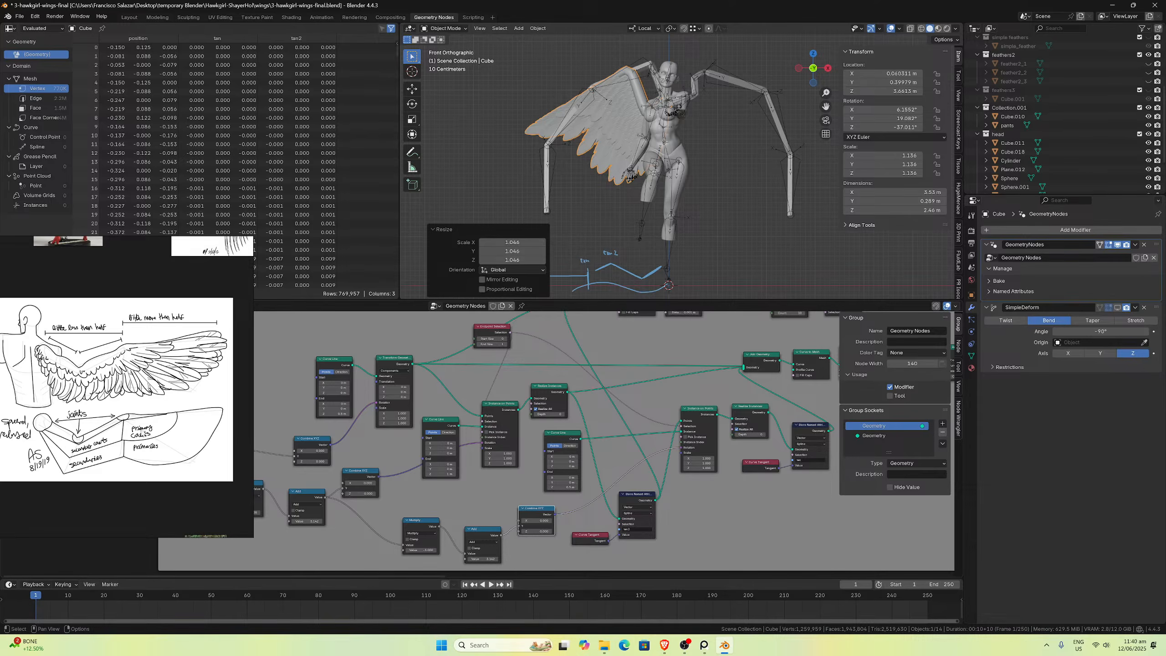
scroll(694, 111, up, 6)
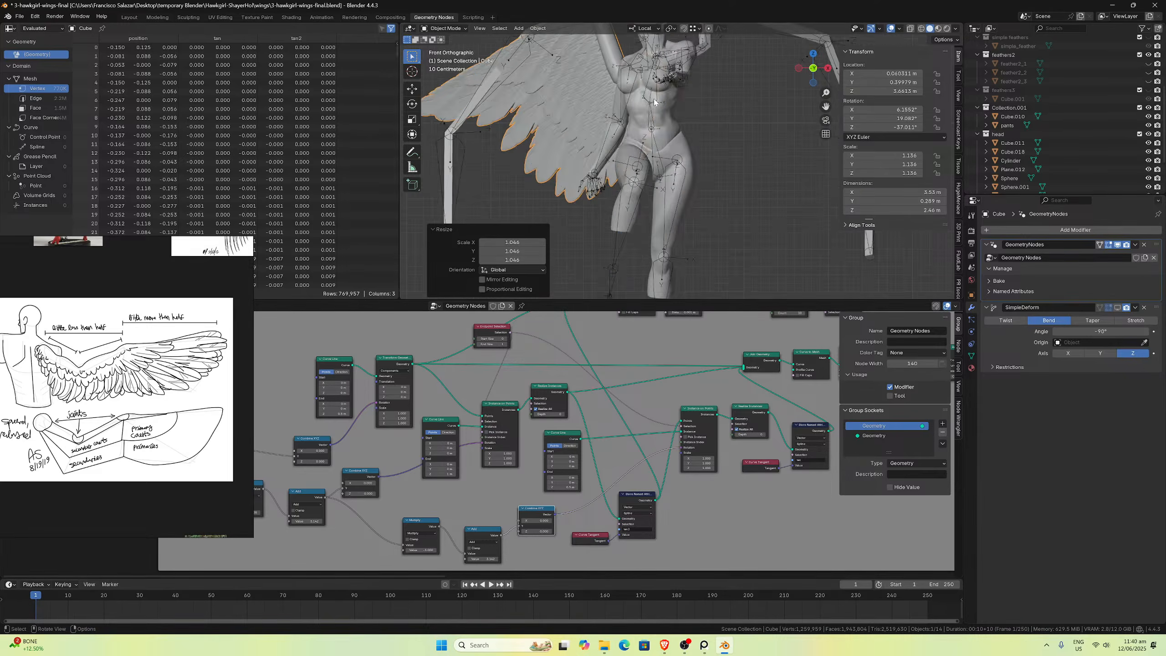
middle_drag(694, 112, 547, 152)
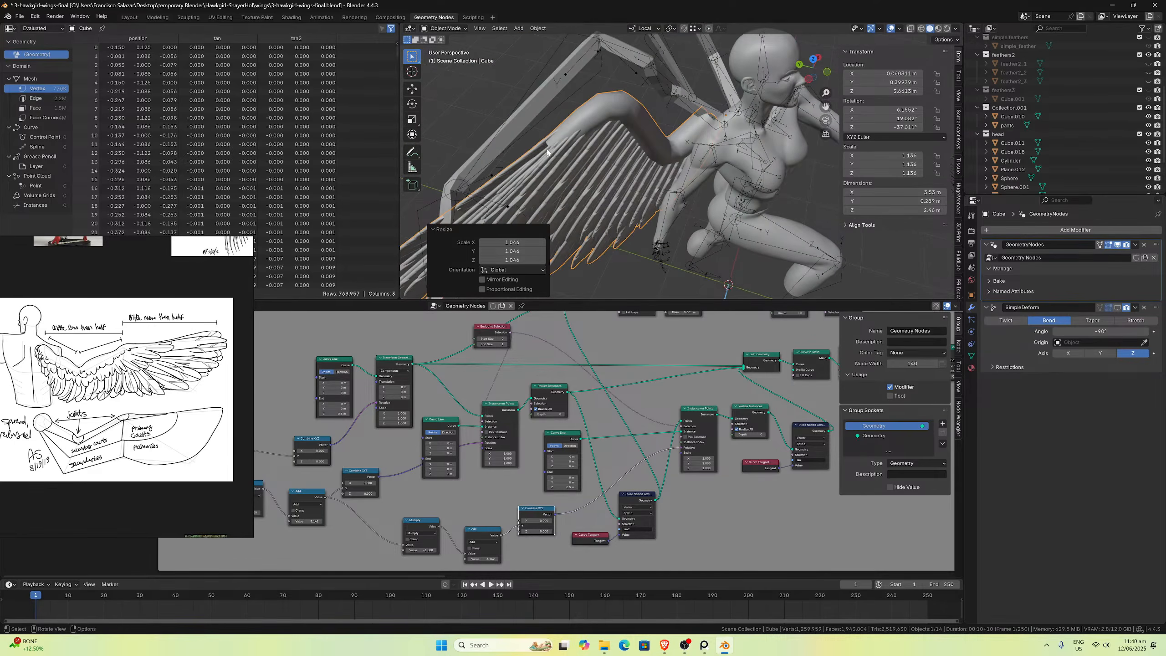
Step: Switch to the PureRef board and survey its wing sculpts, anatomy sketches and Hawkman artwork
scroll(152, 402, down, 5)
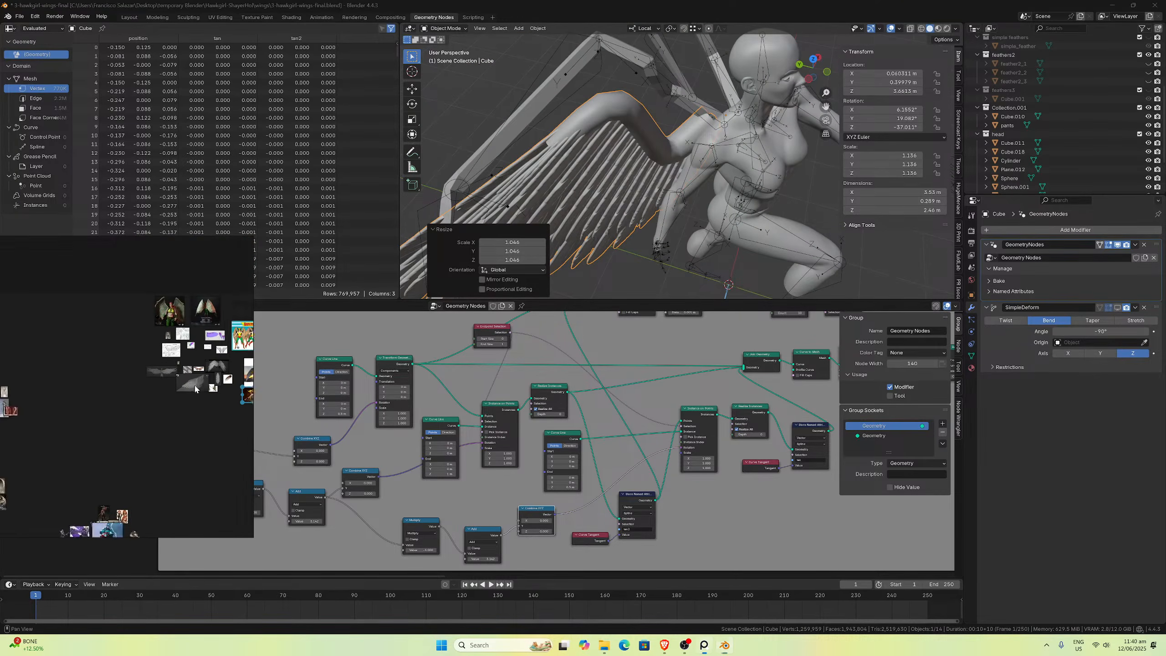
scroll(151, 401, up, 2)
scroll(152, 402, up, 6)
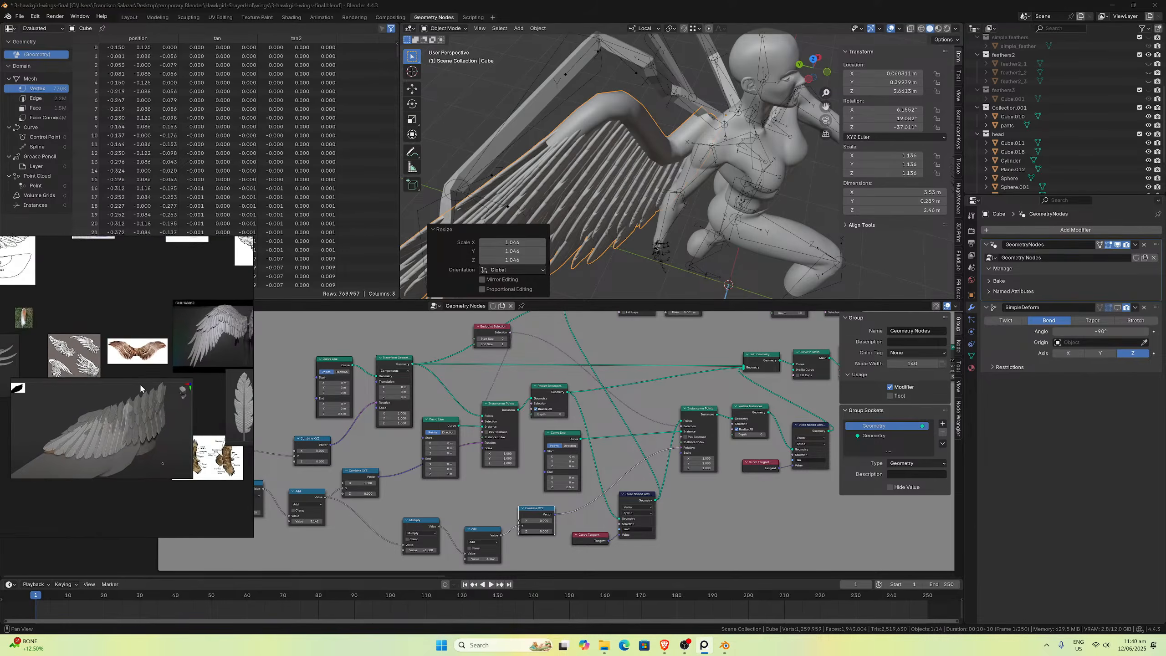
scroll(161, 395, down, 4)
click(161, 409)
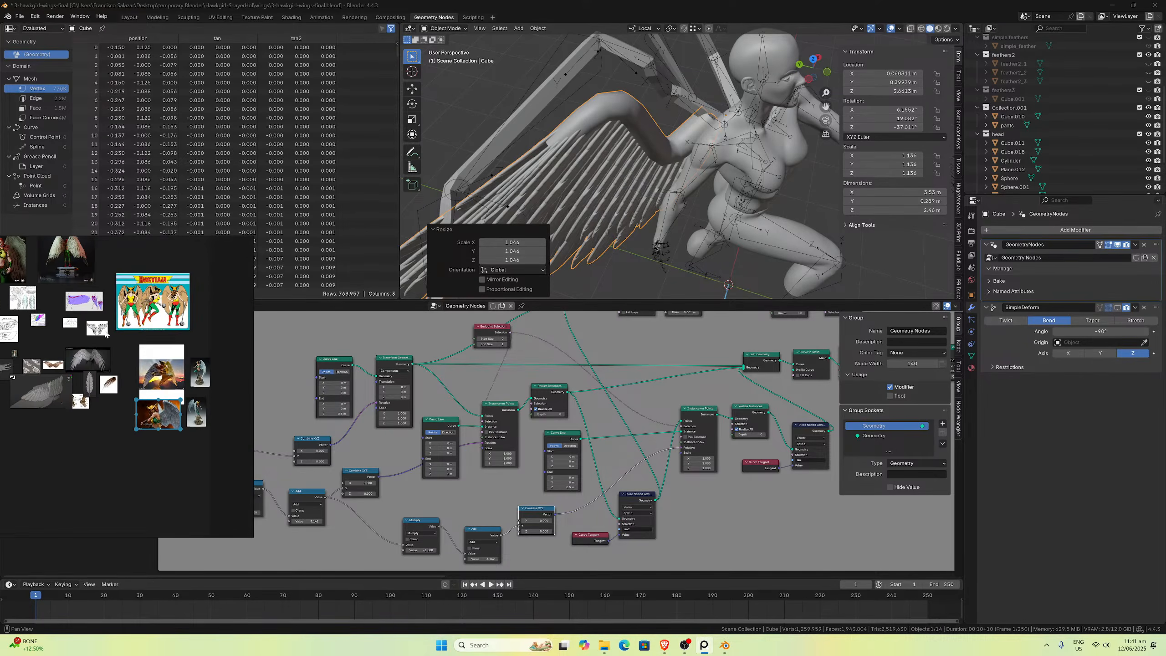
scroll(105, 334, up, 2)
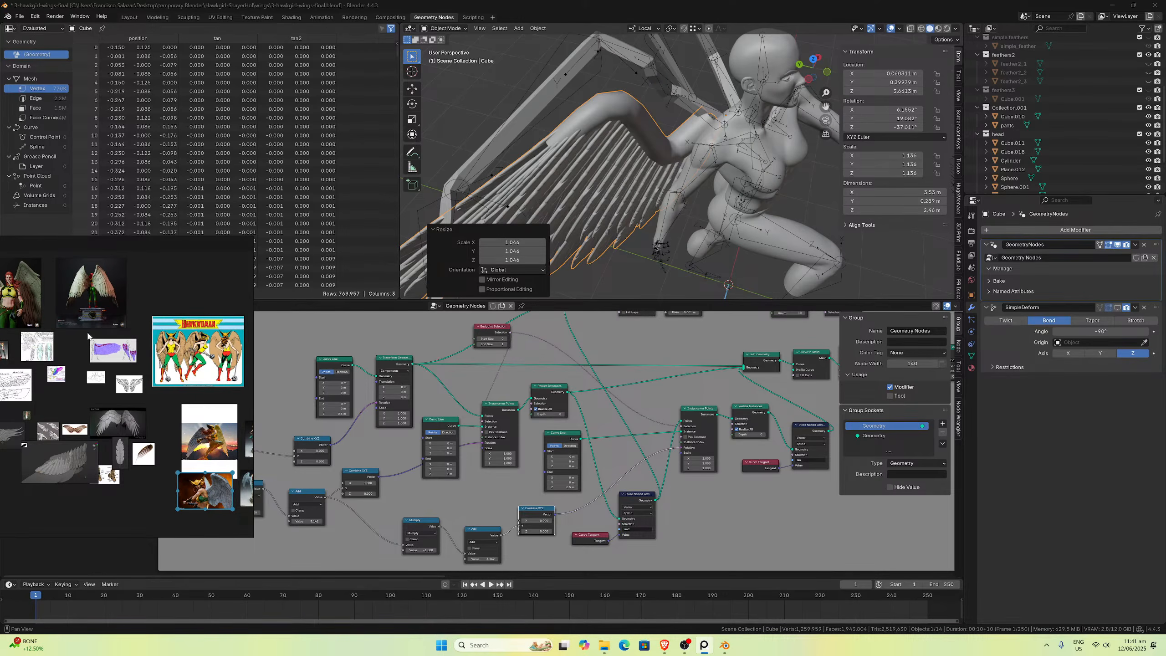
scroll(115, 372, down, 5)
scroll(112, 328, up, 3)
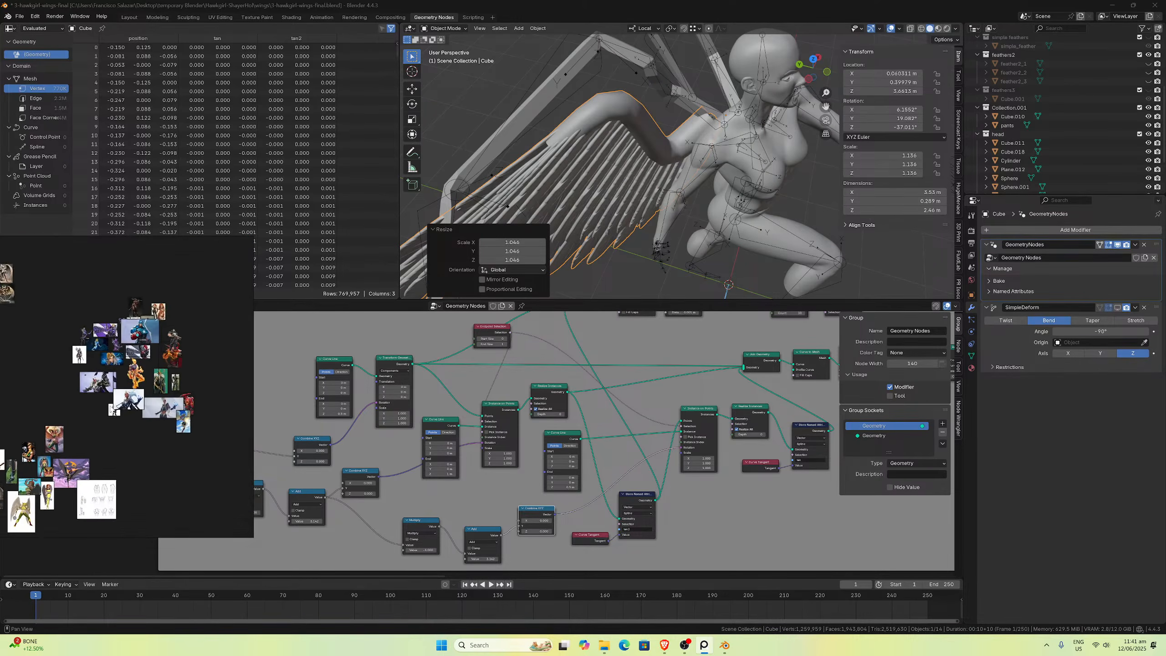
middle_drag(126, 370, 60, 469)
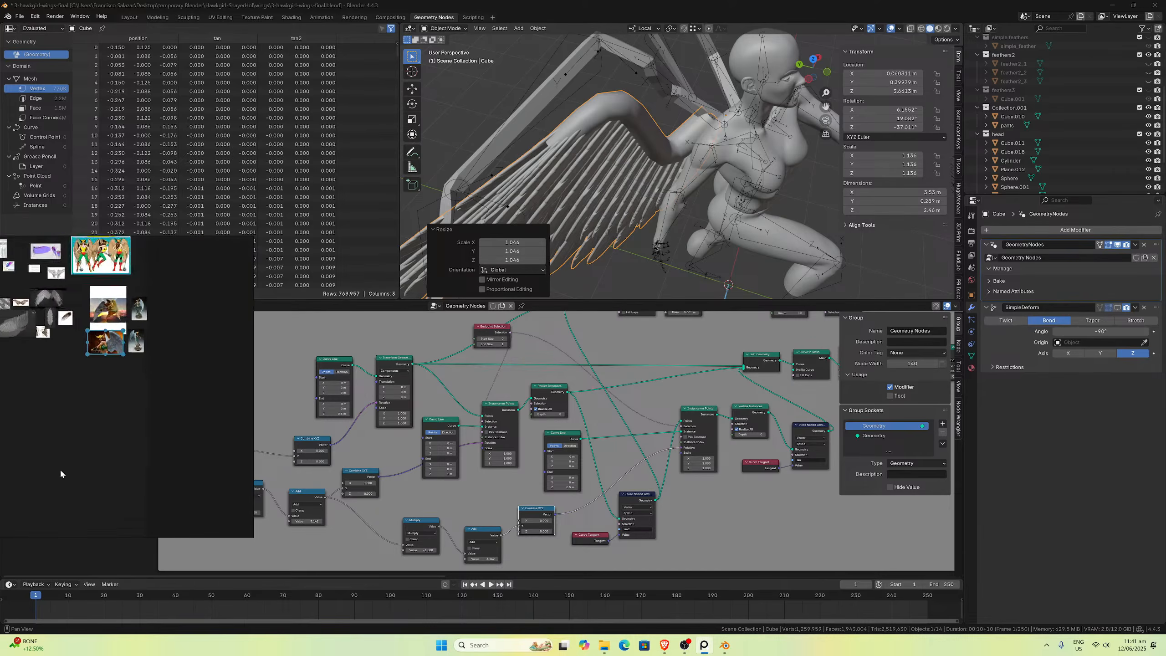
Step: Examine the Guild Wars 2 feathered wings and the neighbouring grey wing sculpt on the reference board
scroll(69, 322, up, 5)
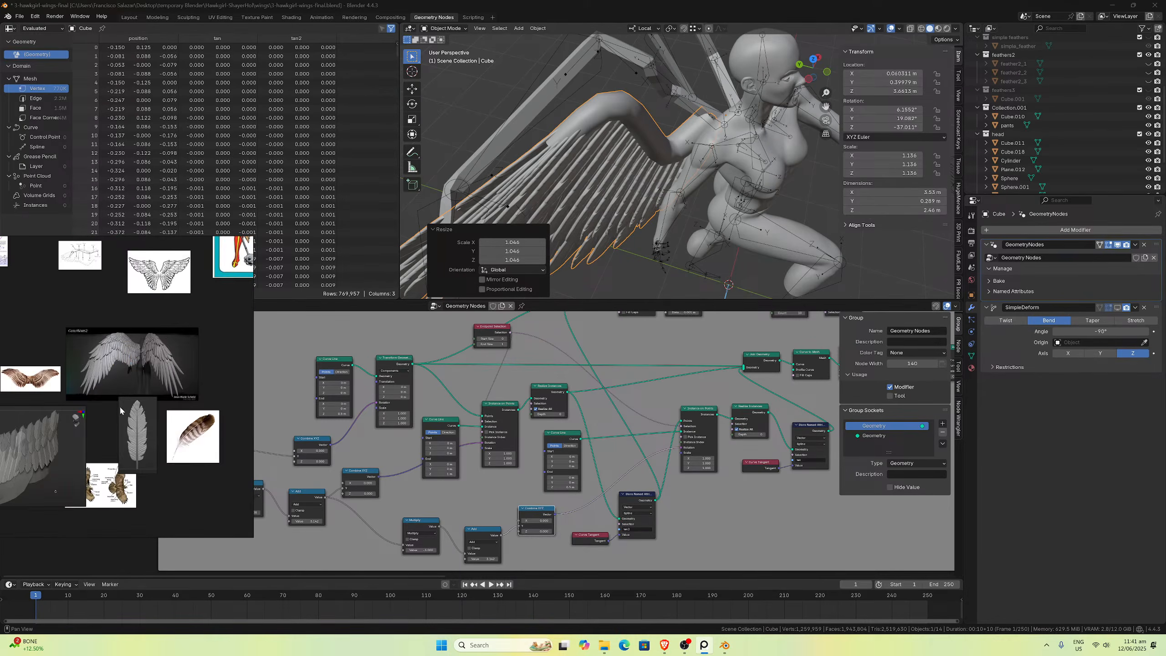
scroll(215, 414, up, 5)
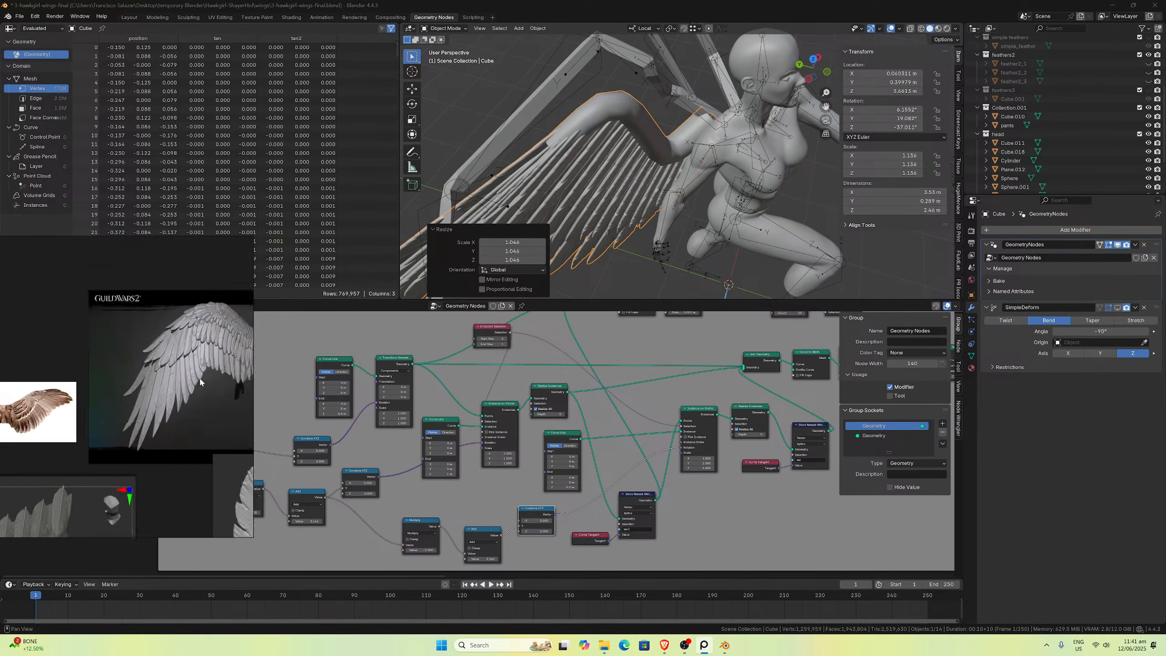
scroll(200, 382, up, 2)
scroll(134, 381, down, 5)
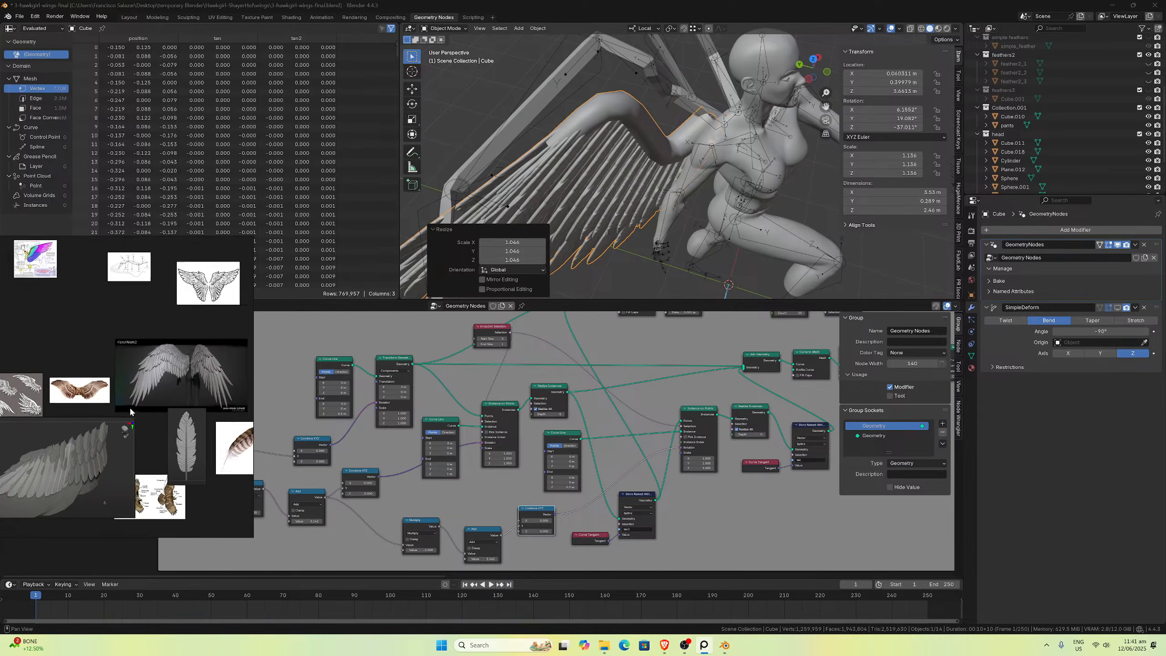
scroll(187, 350, up, 2)
middle_drag(188, 350, 207, 354)
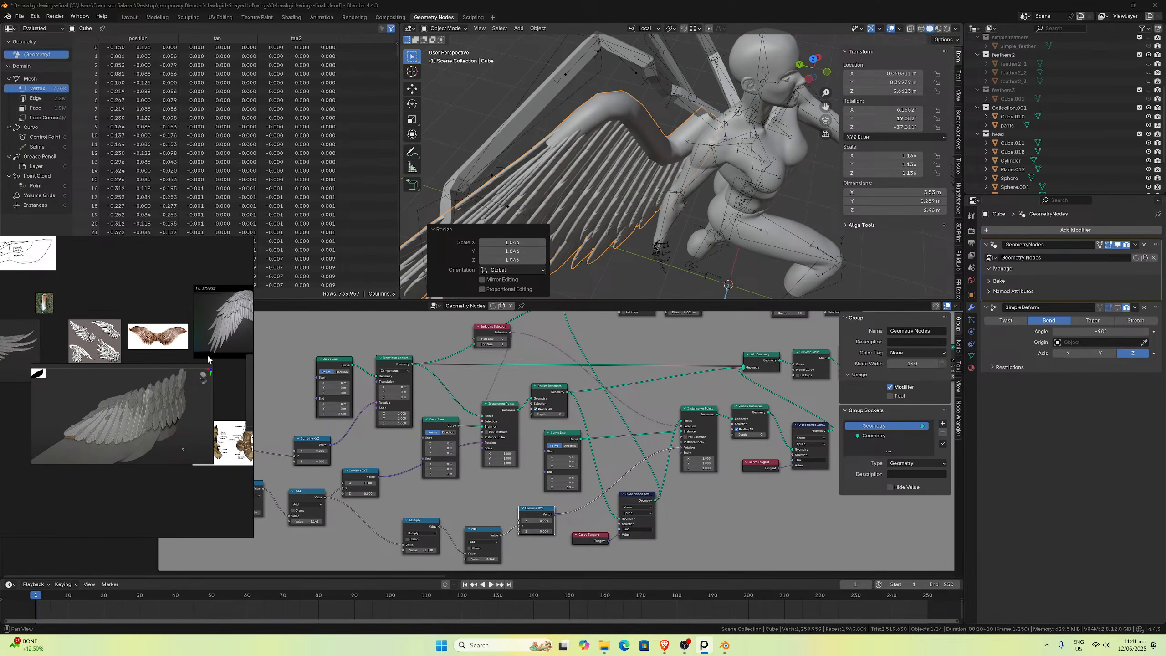
scroll(177, 362, down, 3)
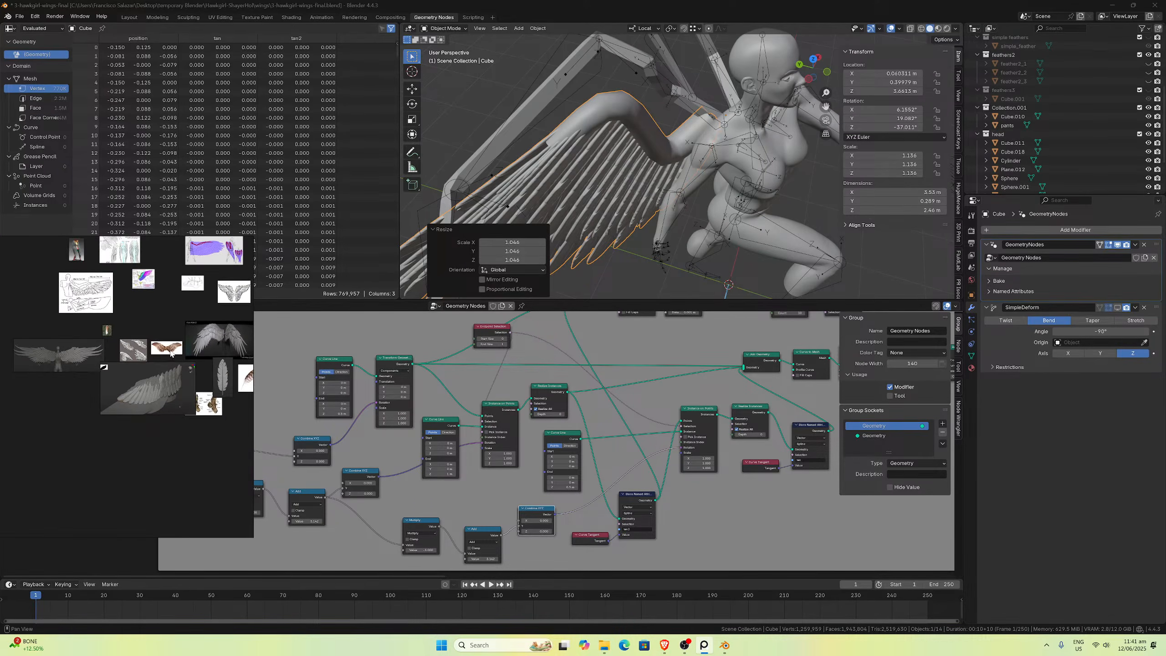
Step: Examine the brown bird wing photo and the labelled raptor diagram showing the carpal, underwing coverts and patagium
scroll(170, 352, up, 8)
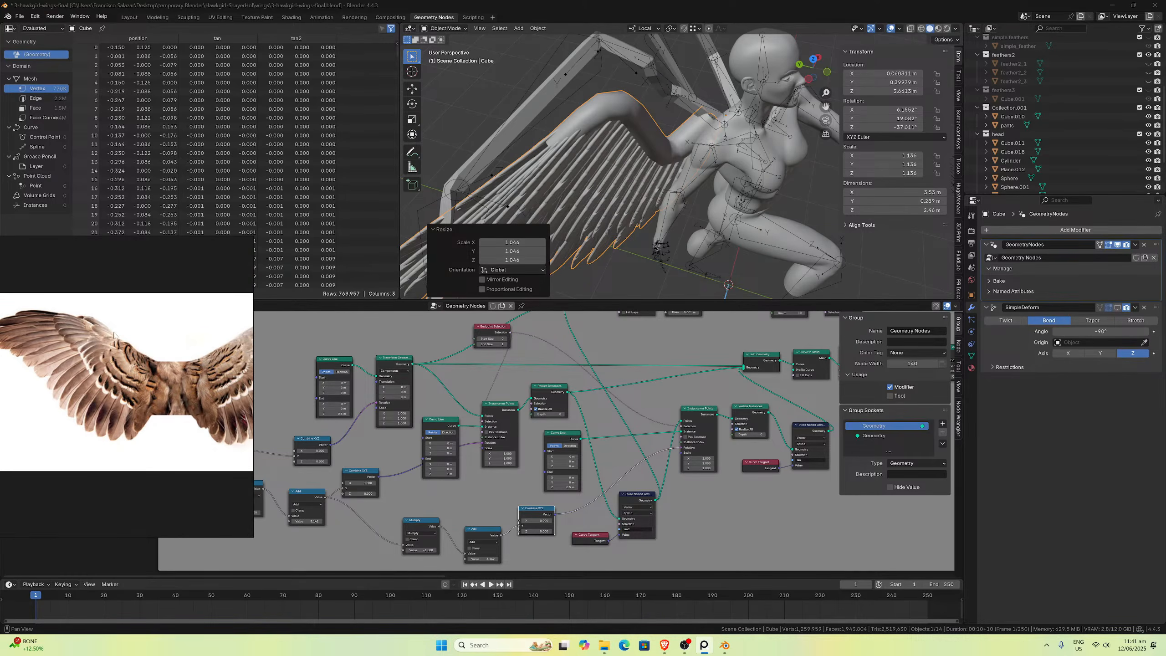
scroll(111, 333, down, 4)
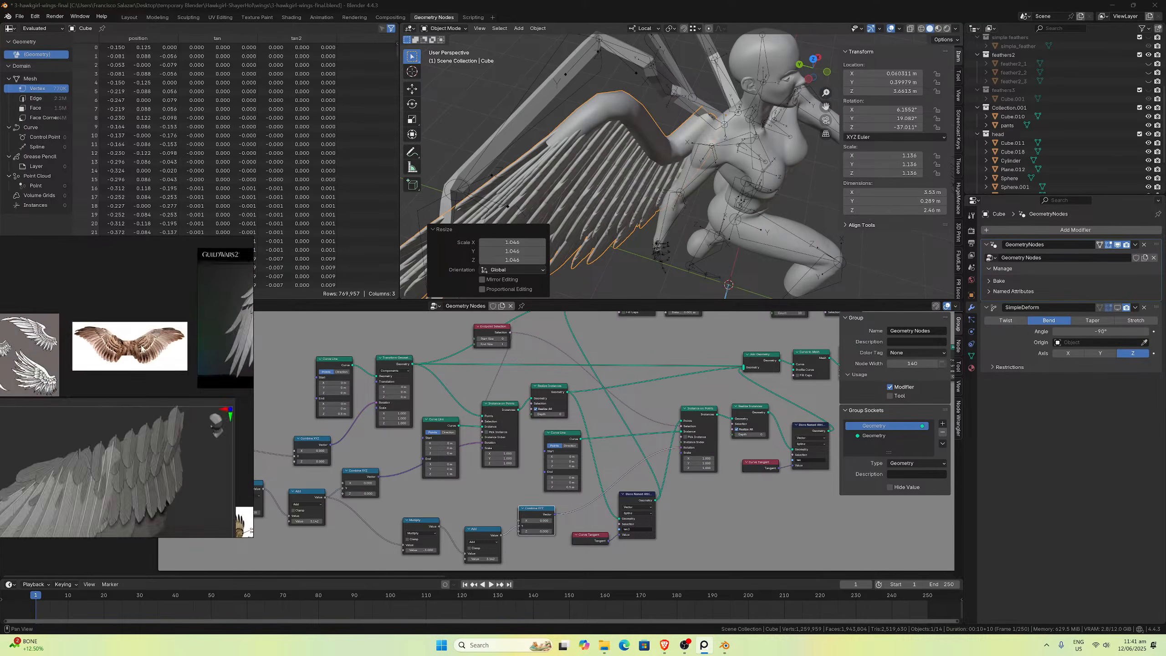
scroll(170, 397, up, 5)
scroll(142, 372, up, 6)
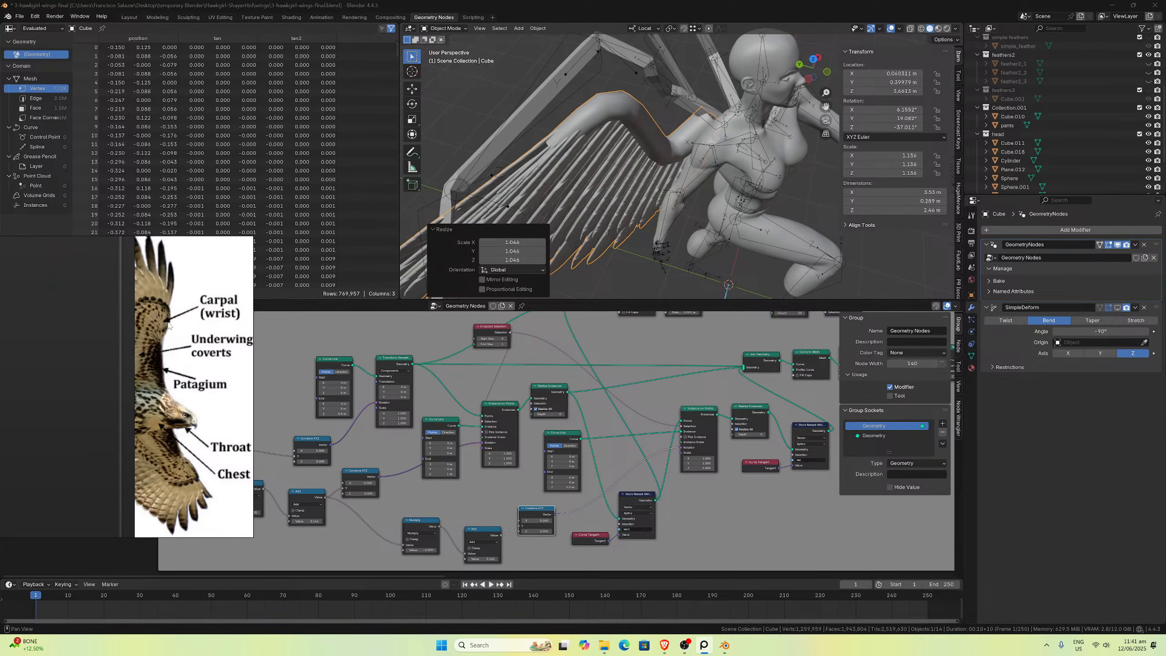
Step: Enlarge the wing skeleton sketch labelling the carpal joint, radius, humerus and elbow for study
scroll(165, 334, down, 6)
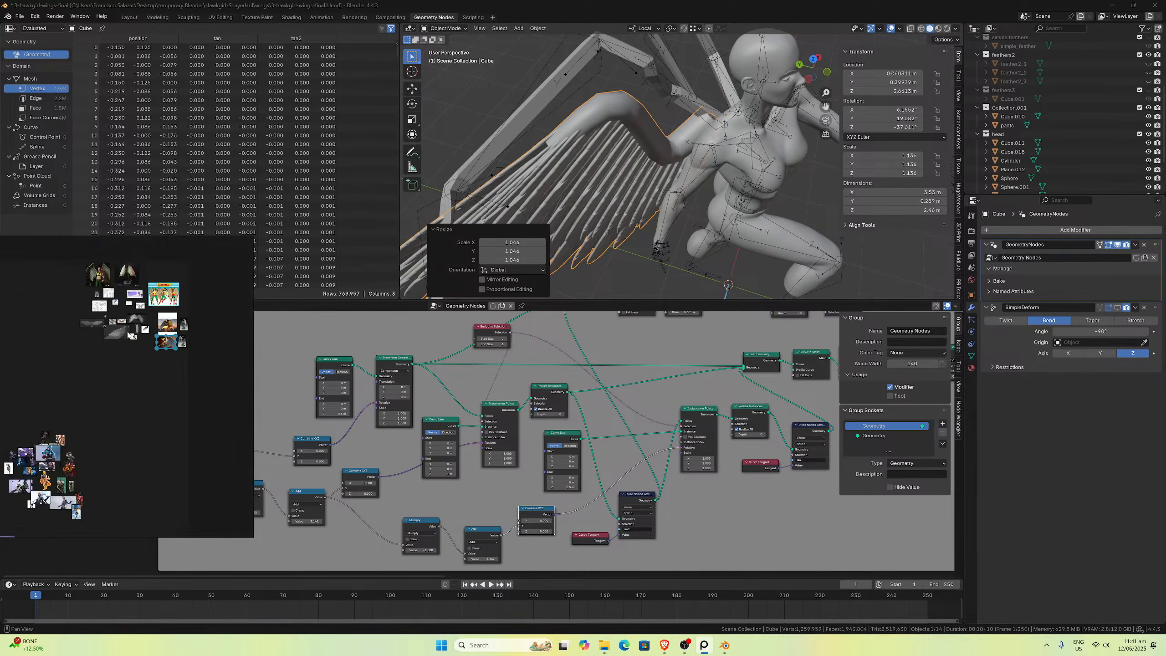
scroll(150, 370, up, 4)
scroll(142, 373, up, 5)
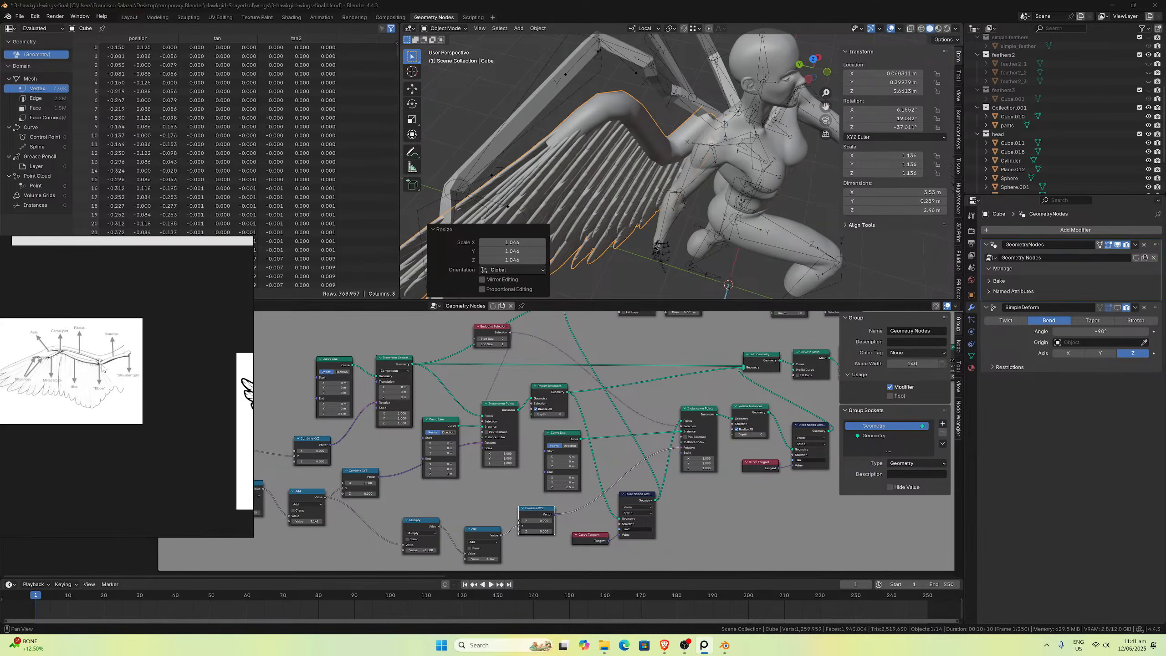
scroll(139, 375, up, 1)
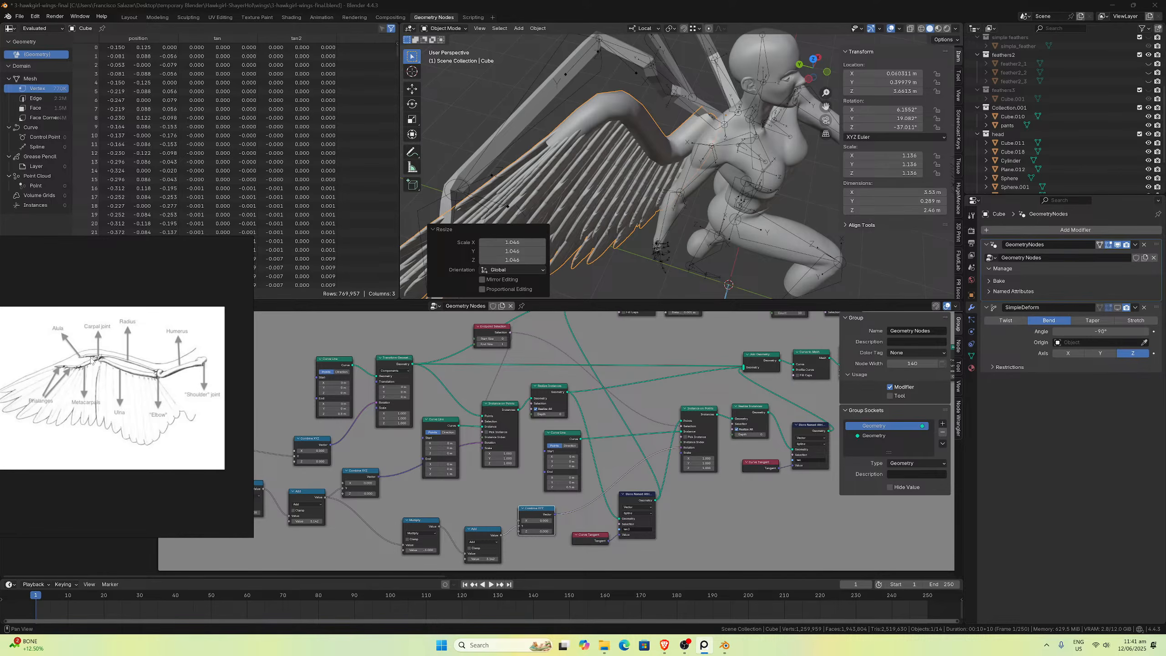
scroll(105, 372, down, 5)
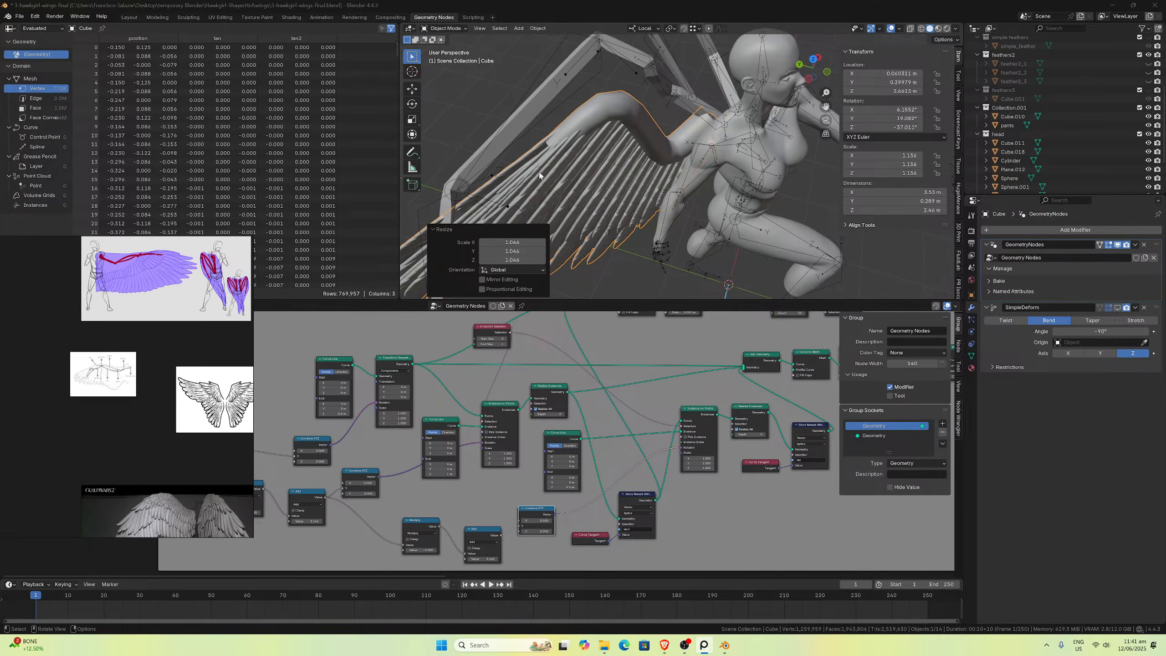
Step: Compare the Blender wing's pose with the purple spread-wing drawing that marks the arm bones in red
scroll(549, 172, down, 3)
middle_drag(550, 171, 527, 147)
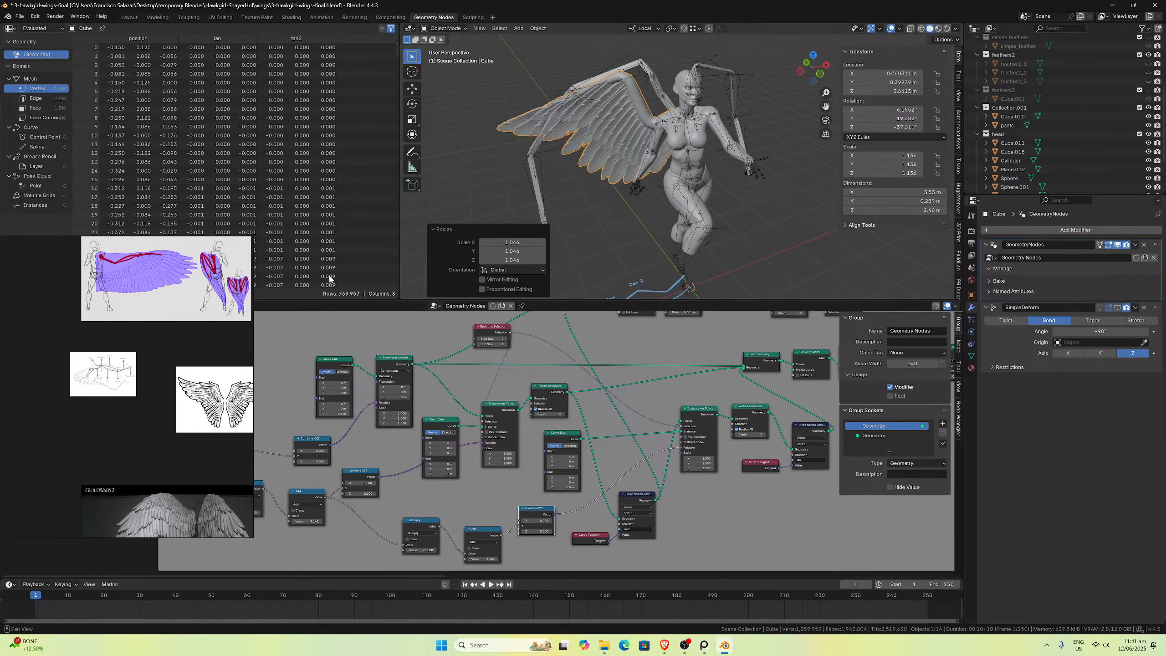
scroll(182, 298, up, 6)
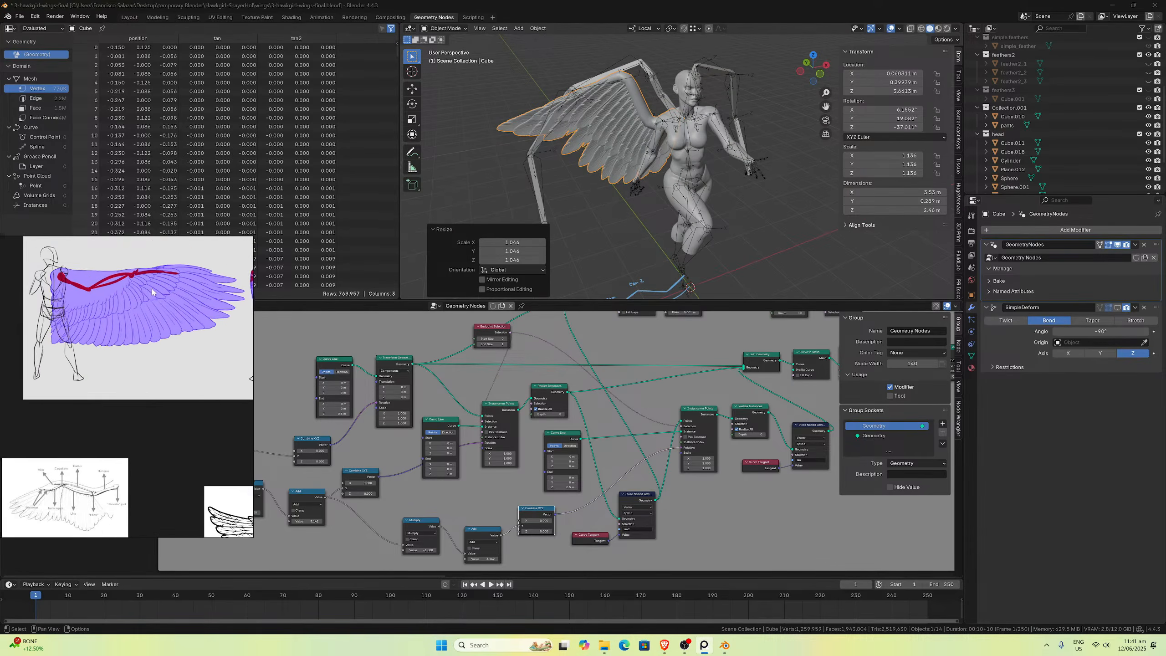
scroll(64, 321, down, 3)
scroll(155, 339, up, 5)
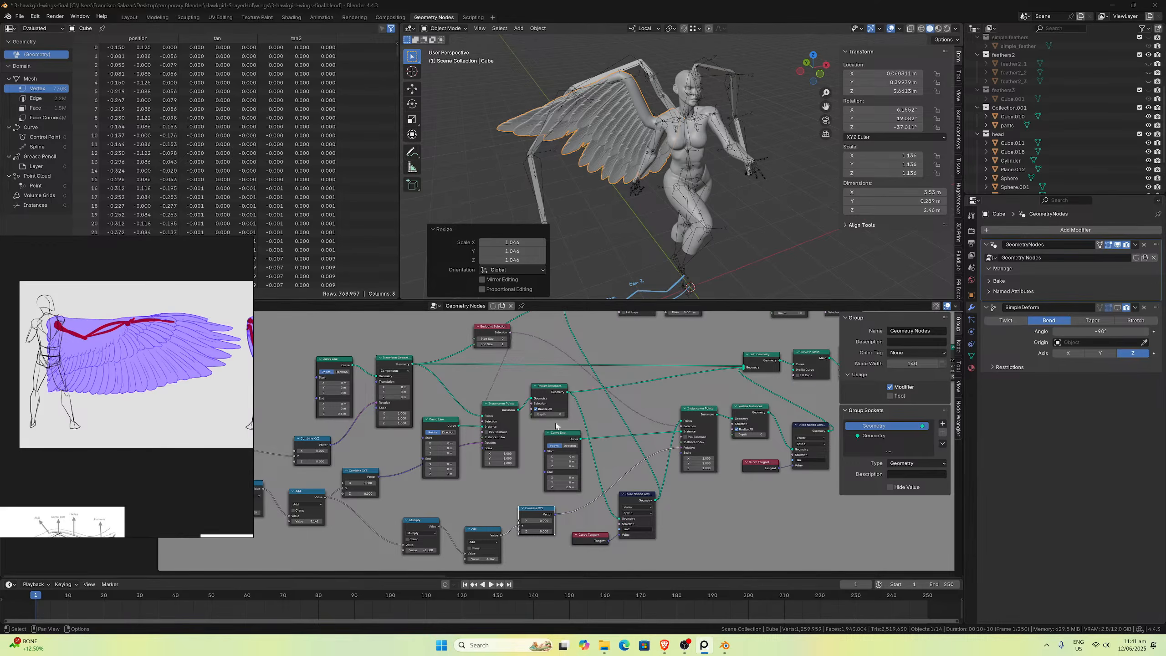
middle_drag(640, 193, 613, 65)
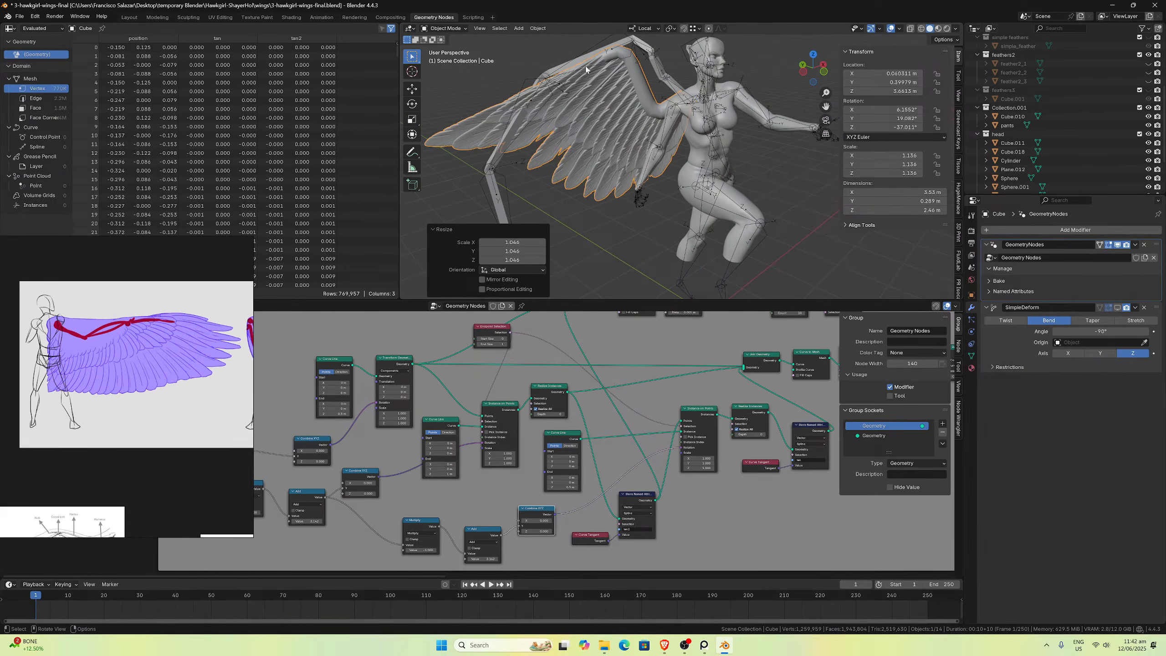
Step: Try a larger End Z on the Curve Line node feeding the last Instance on Points to lengthen the outer wing
mouse_move(676, 446)
middle_down()
mouse_move(632, 437)
mouse_move(561, 376)
mouse_move(557, 427)
mouse_move(697, 453)
middle_up()
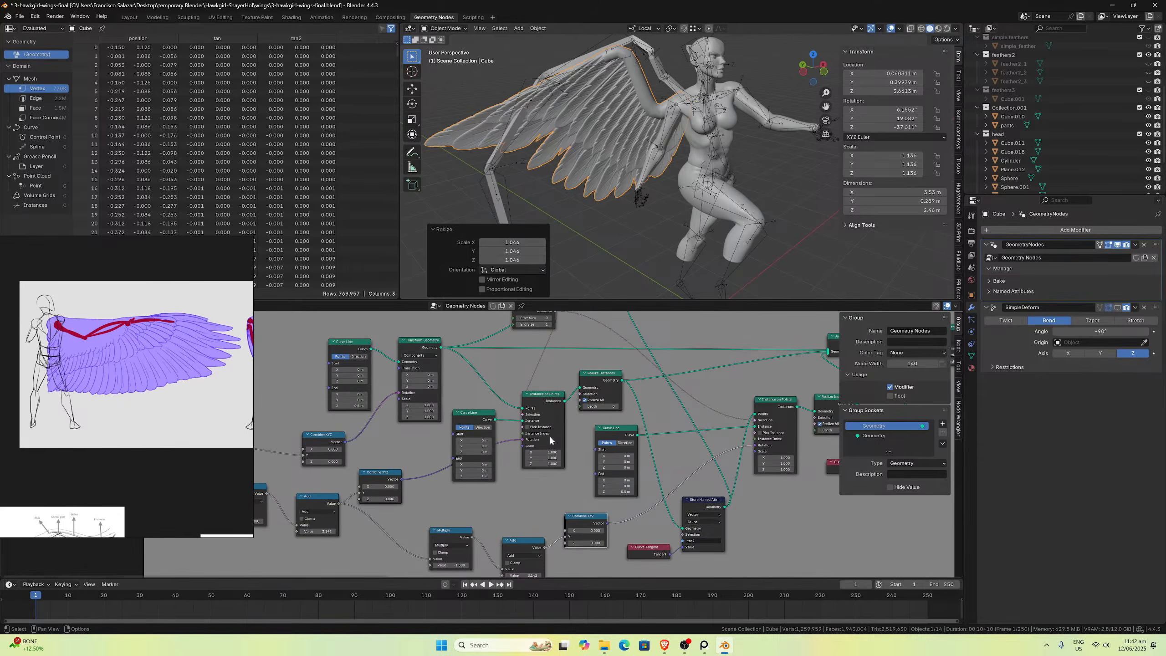
click(615, 491)
click(603, 492)
text(7)
key(Return)
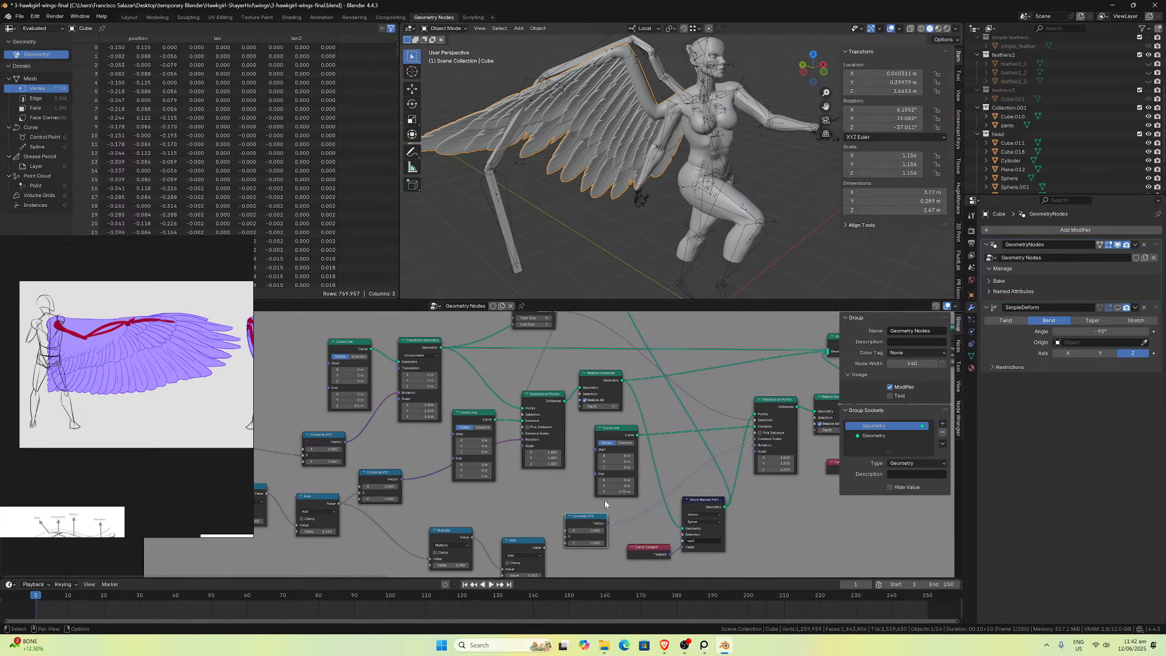
Step: Compare the wing with and without the Curve Line length change by repeatedly undoing and redoing it
middle_drag(638, 258, 783, 125)
mouse_move(715, 147)
middle_down()
mouse_move(702, 150)
mouse_move(714, 147)
middle_up()
key(ctrl+z)
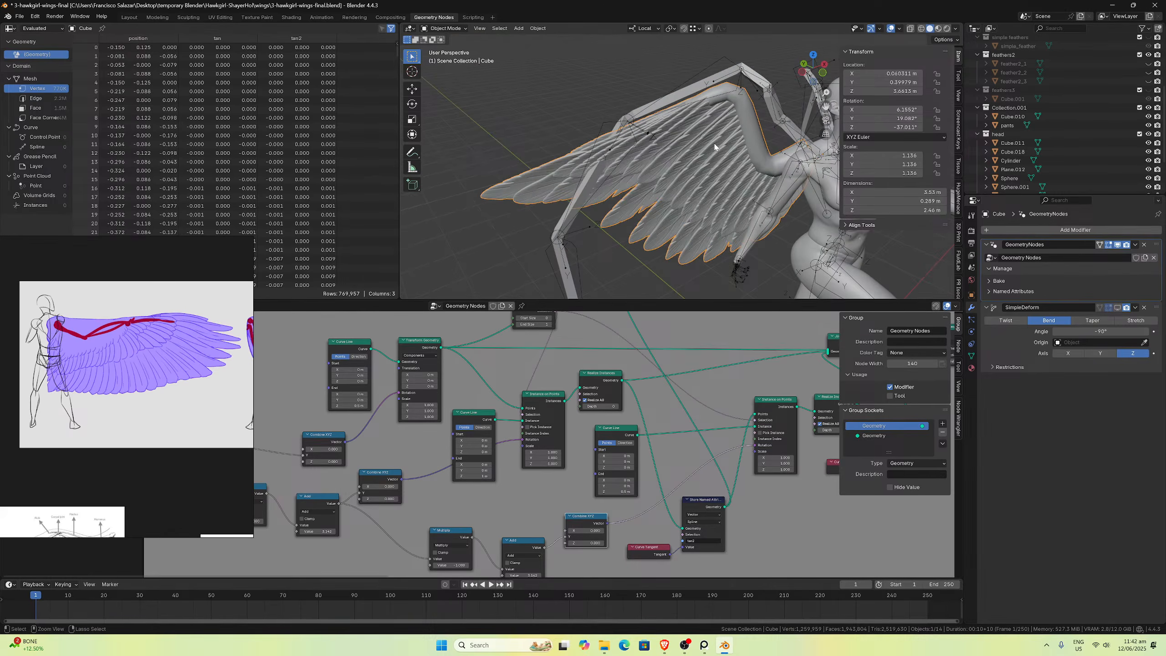
key(ctrl+shift+z)
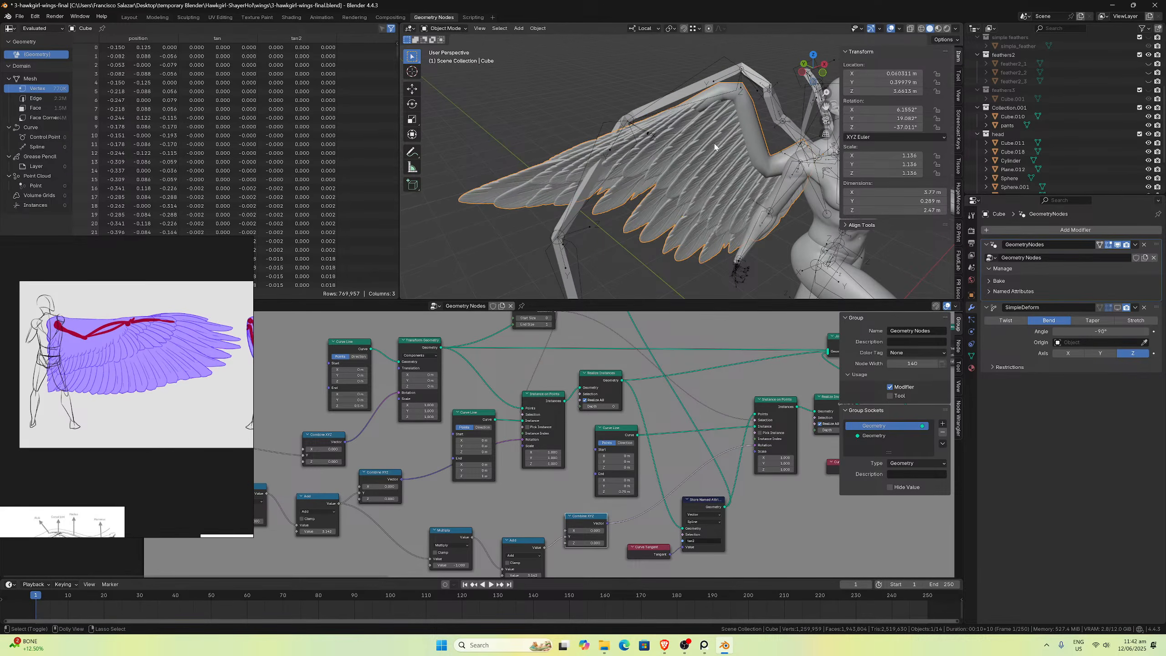
key(ctrl+z)
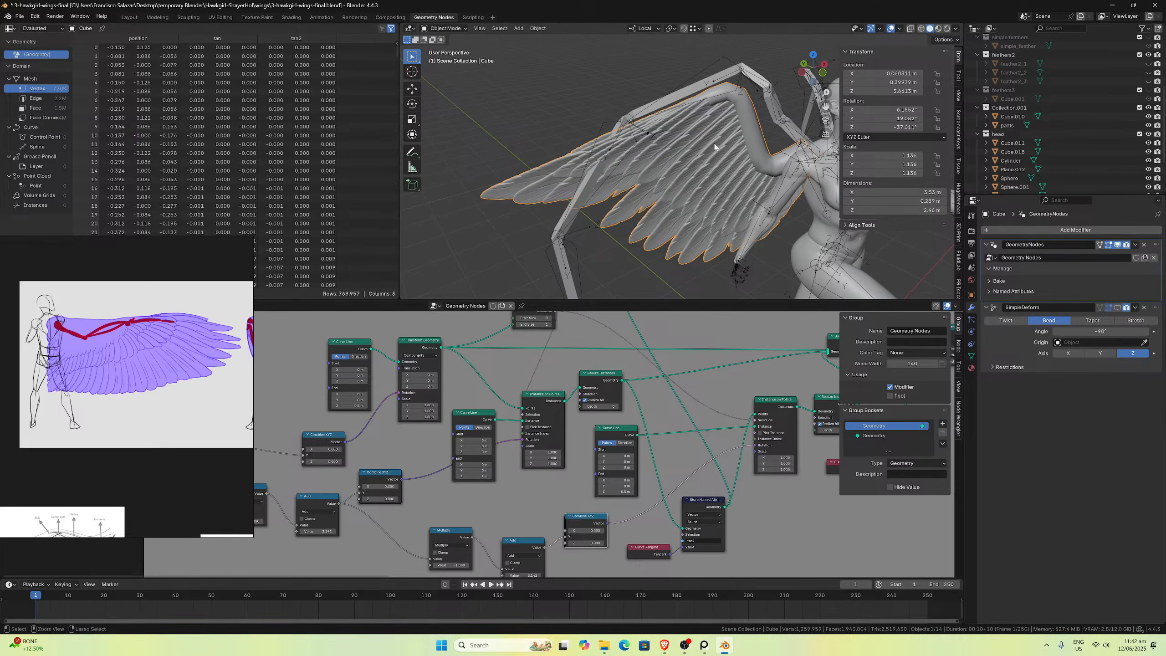
key(ctrl+shift+z)
Step: Review the lengthened wing's proportions on the full figure and the overall wing node tree
scroll(664, 225, down, 5)
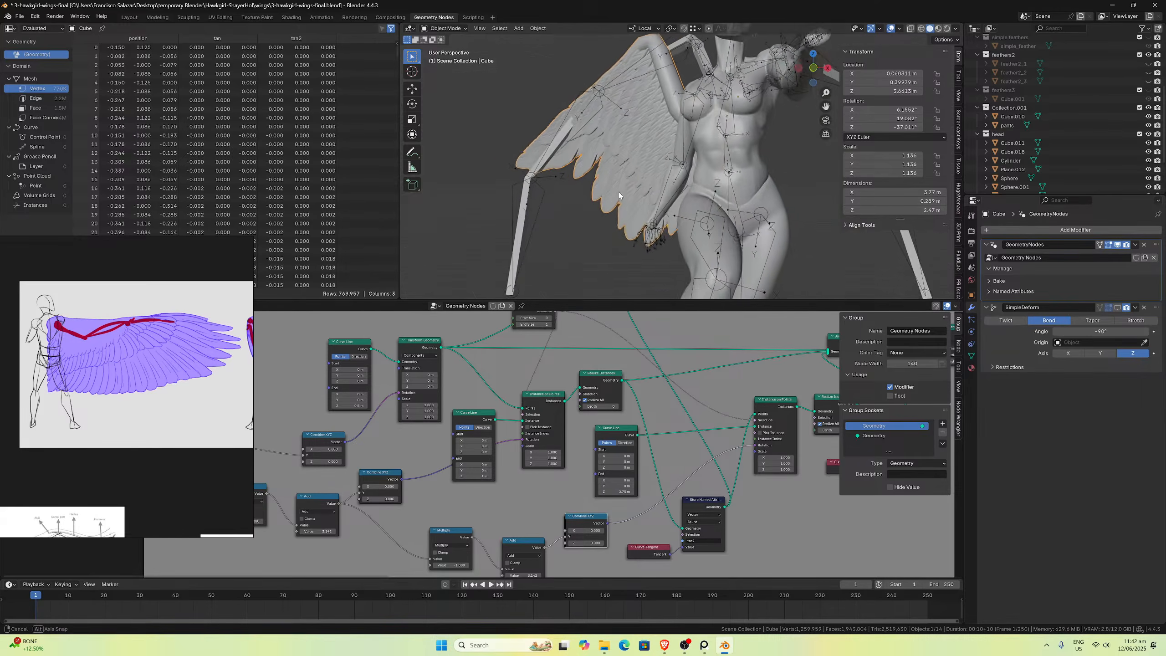
middle_drag(643, 196, 706, 197)
scroll(693, 198, down, 3)
scroll(679, 317, down, 3)
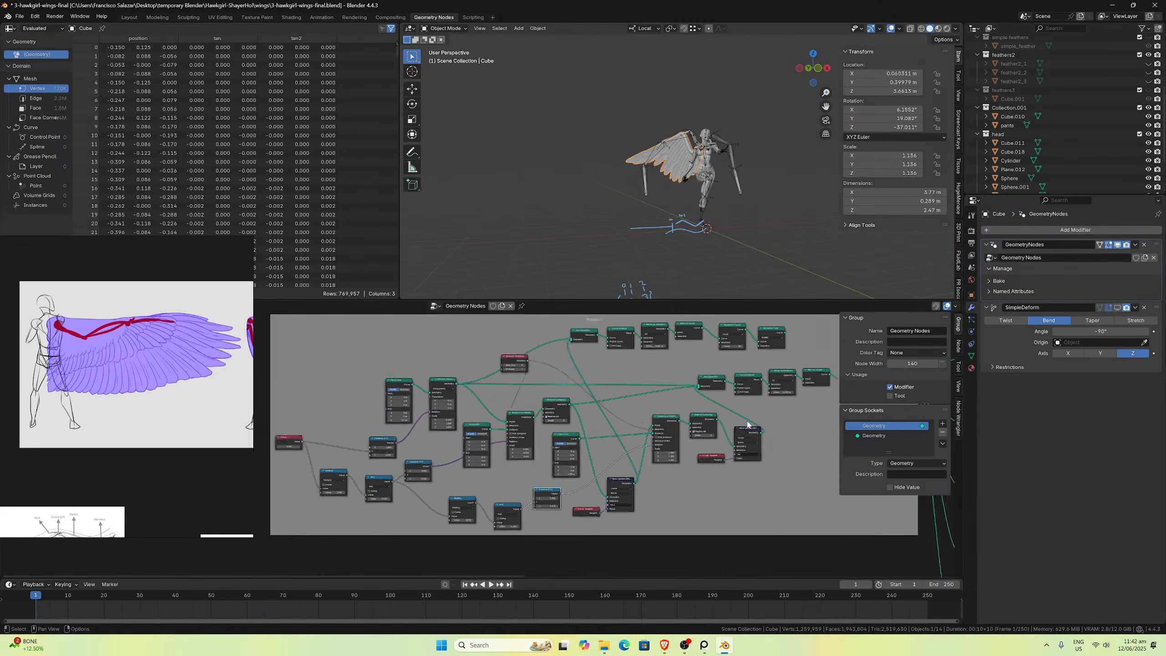
Step: Undo the Curve Line length change and locate the Bending frame in the wing's node tree
middle_drag(737, 375, 639, 408)
scroll(640, 205, up, 5)
middle_drag(639, 164, 657, 174)
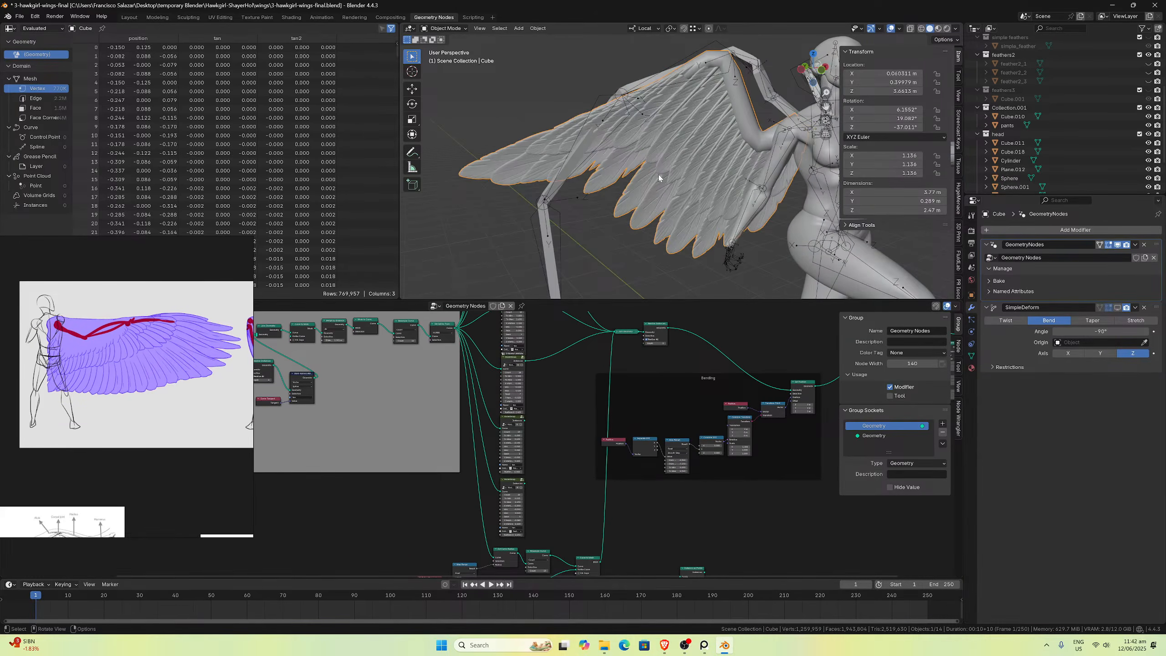
scroll(662, 338, up, 2)
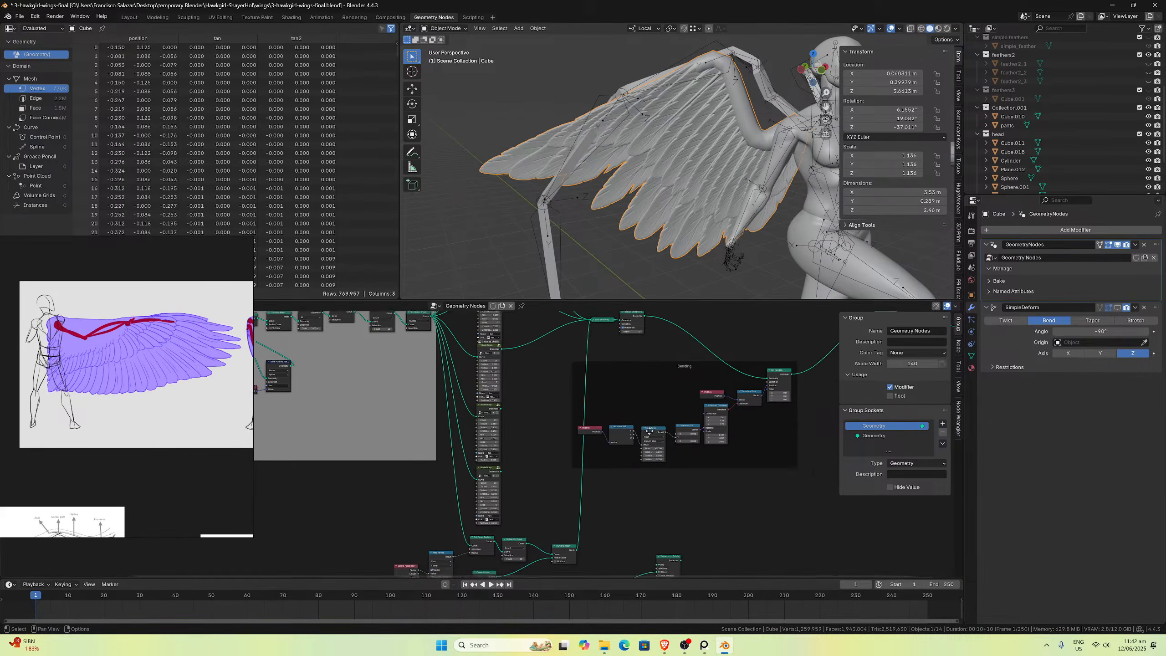
Step: Try a To Max value of 2 on the 12-count feather NodeGroup and check the wing from the front
scroll(617, 467, up, 3)
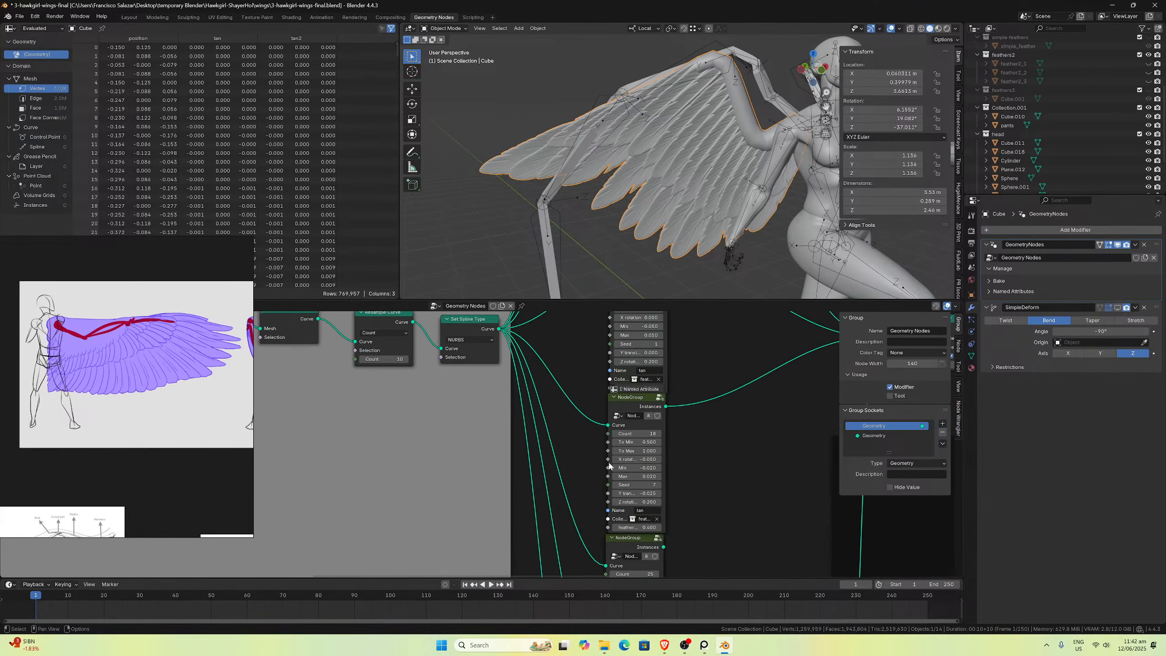
middle_drag(629, 479, 566, 442)
scroll(567, 442, up, 1)
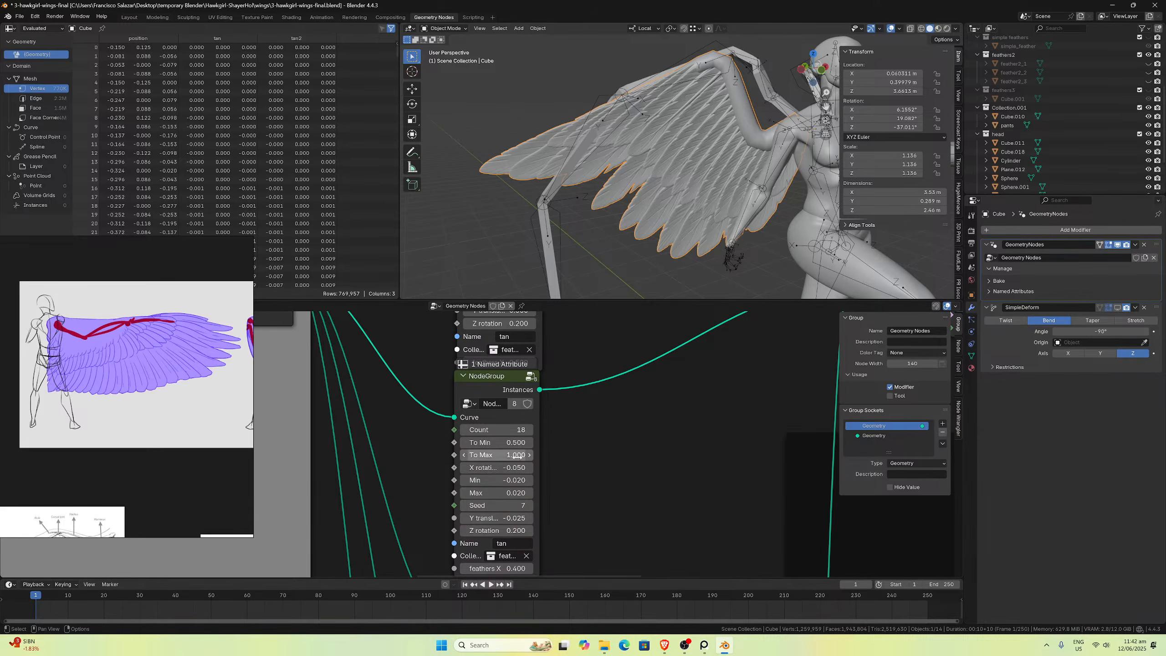
scroll(544, 442, down, 1)
middle_drag(588, 357, 590, 530)
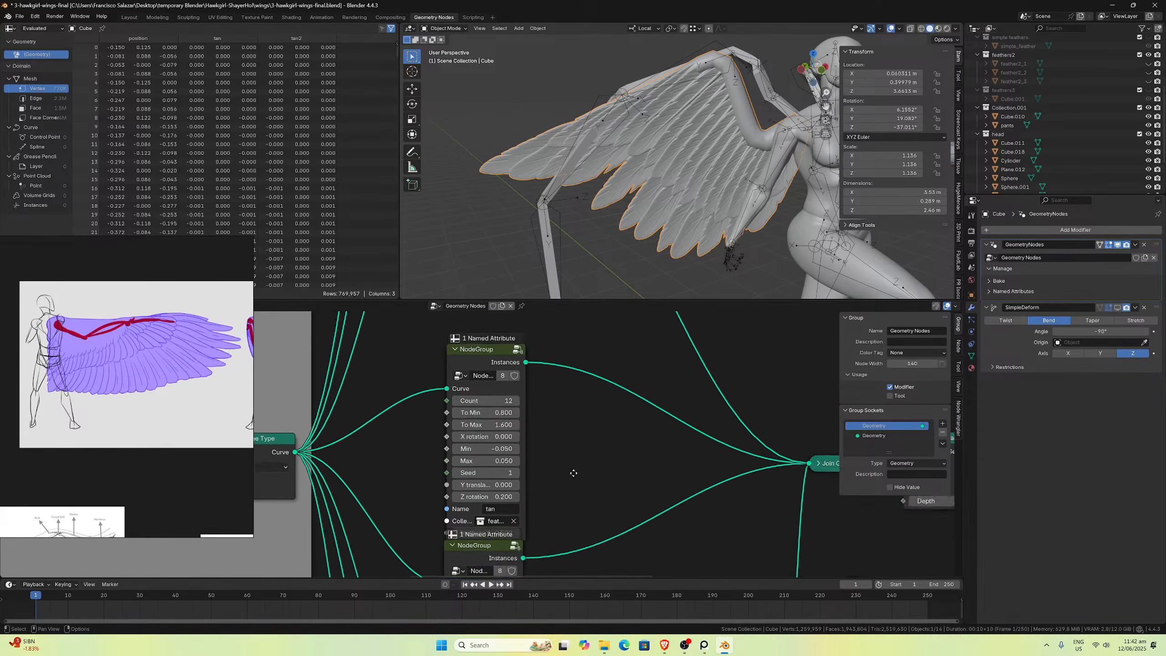
scroll(548, 466, up, 1)
middle_drag(548, 440, 552, 479)
click(490, 468)
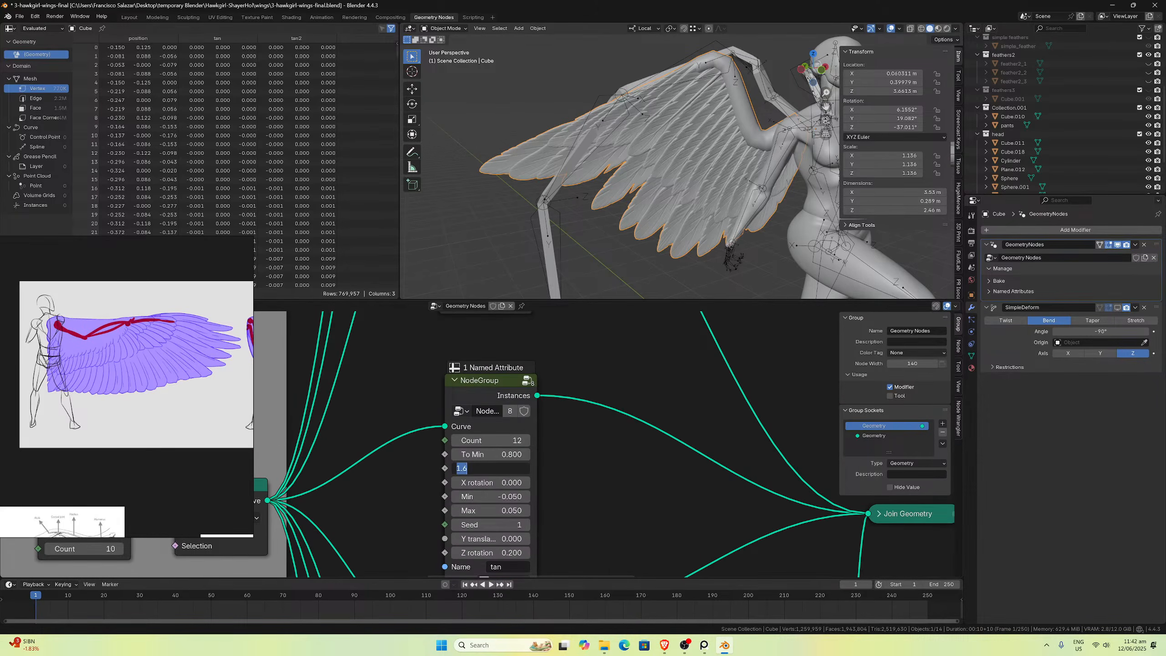
text(2)
key(Return)
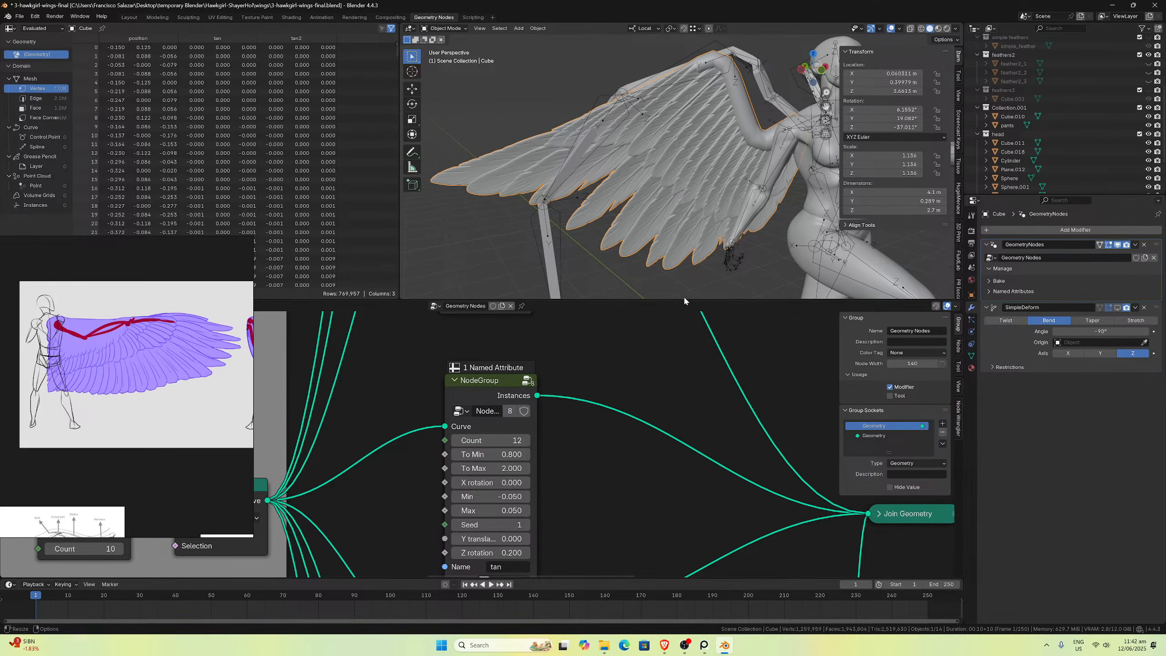
middle_drag(639, 220, 603, 214)
key(KP_1)
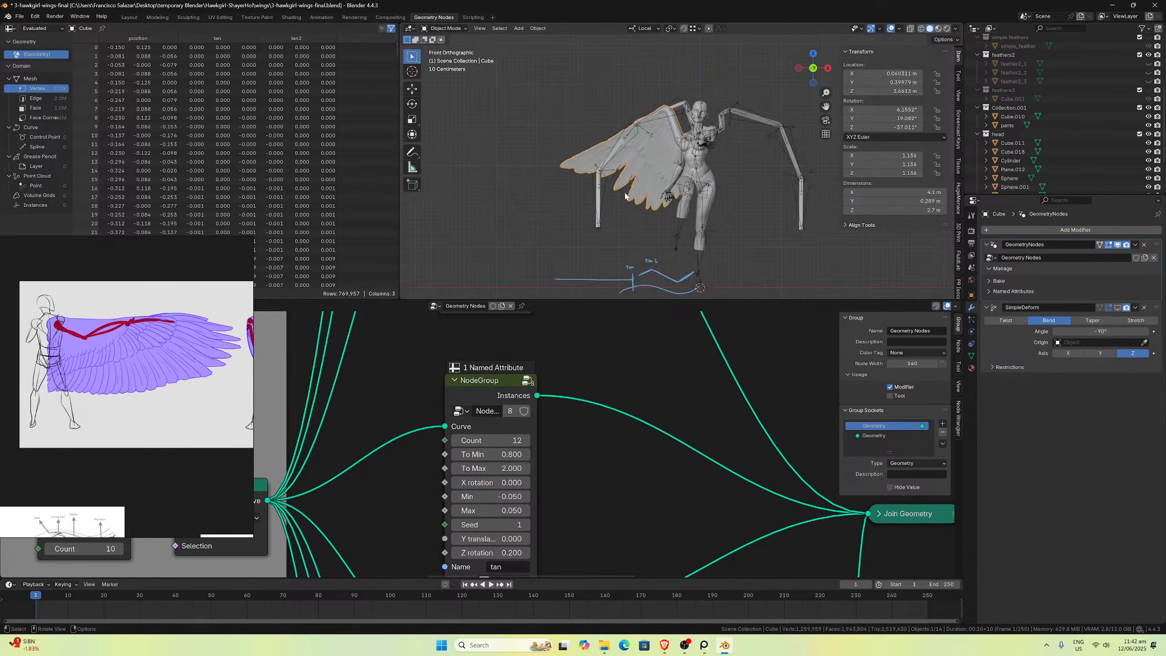
scroll(648, 154, up, 4)
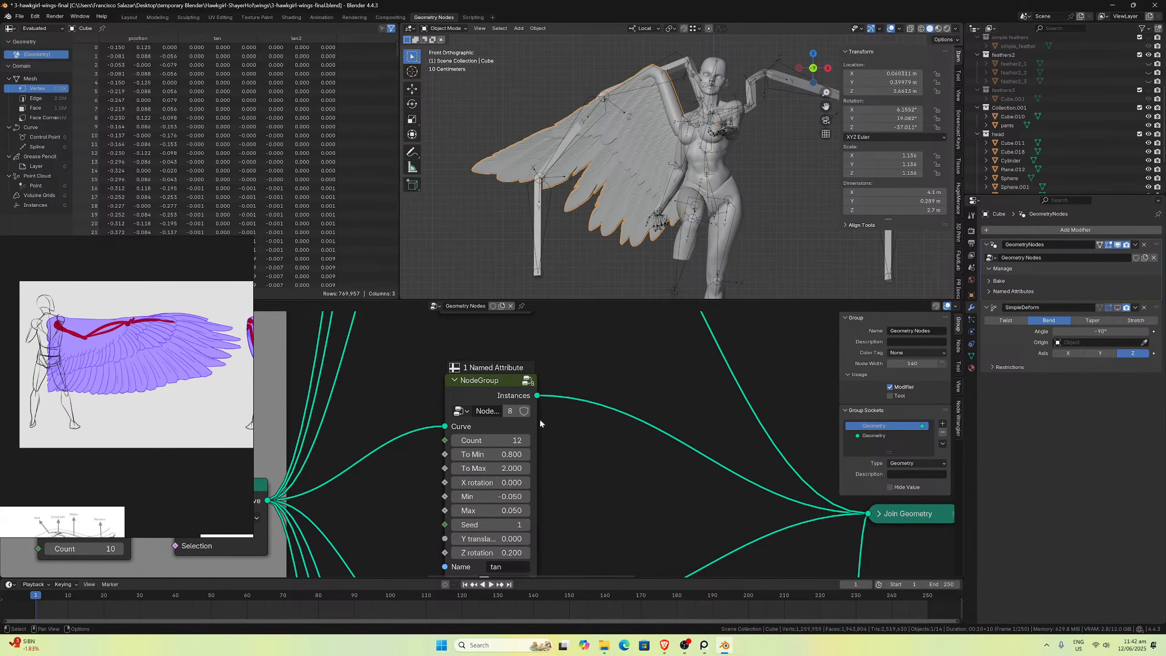
Step: Set the 12-count feather NodeGroup's To Max to 2.5 and check the wing from the front
click(491, 468)
text(2.0)
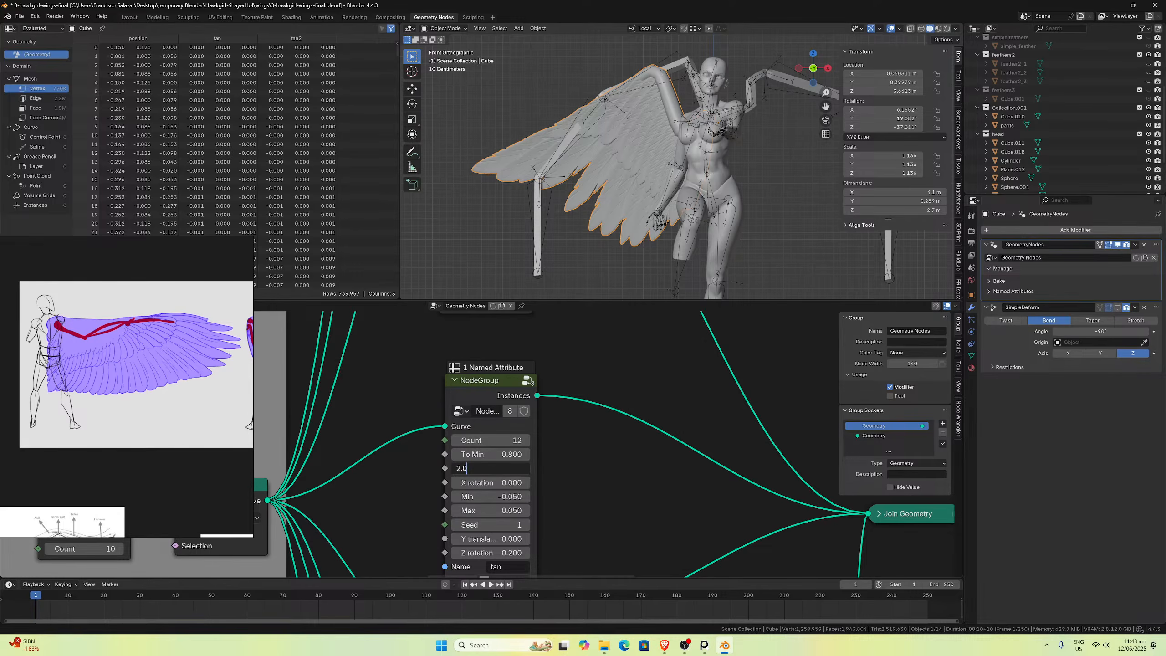
key(Return)
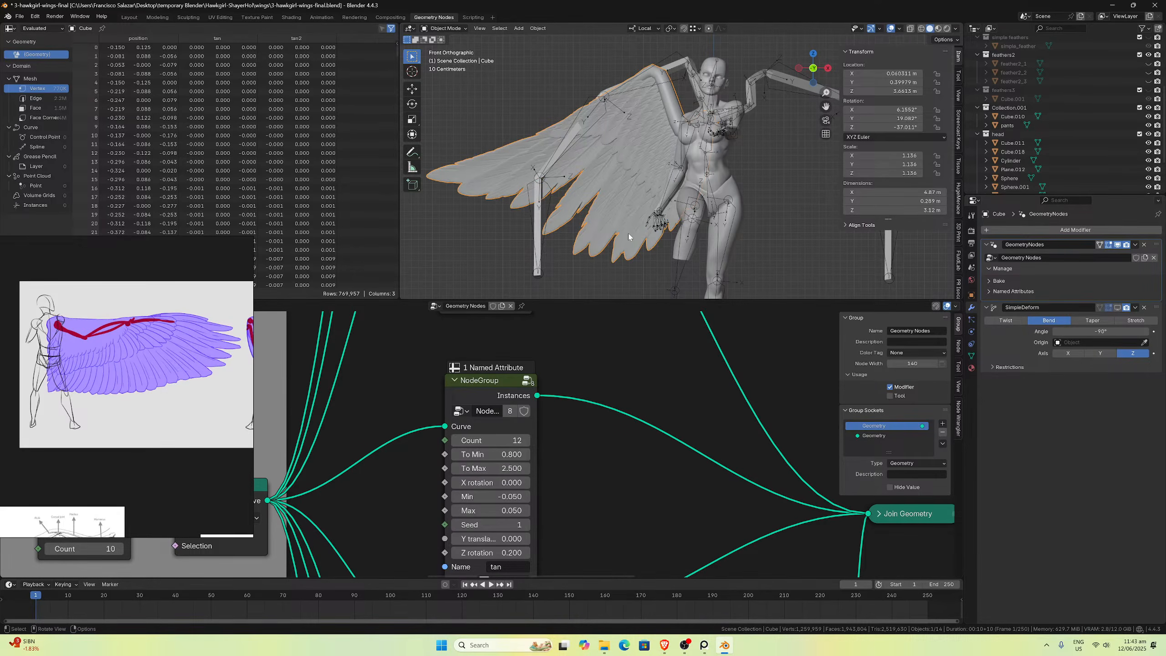
middle_drag(628, 233, 650, 258)
key(KP_1)
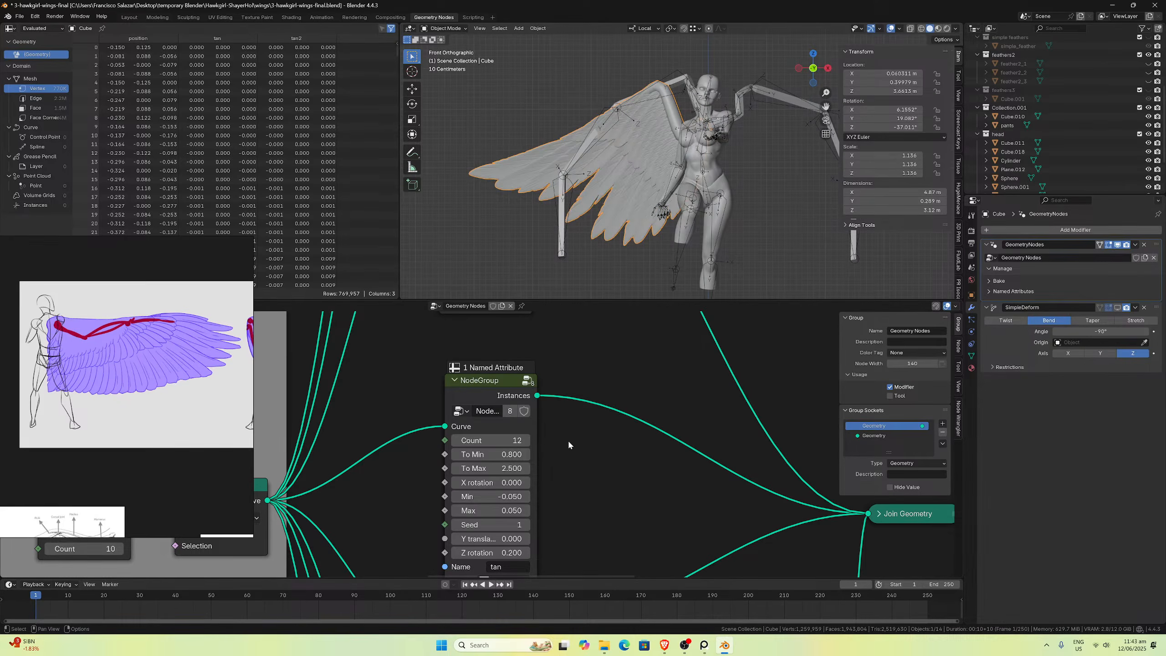
Step: Set To Max to 1.5 on the 18-count feather NodeGroup that has the negative X rotation
middle_drag(592, 514, 605, 391)
scroll(592, 432, up, 1)
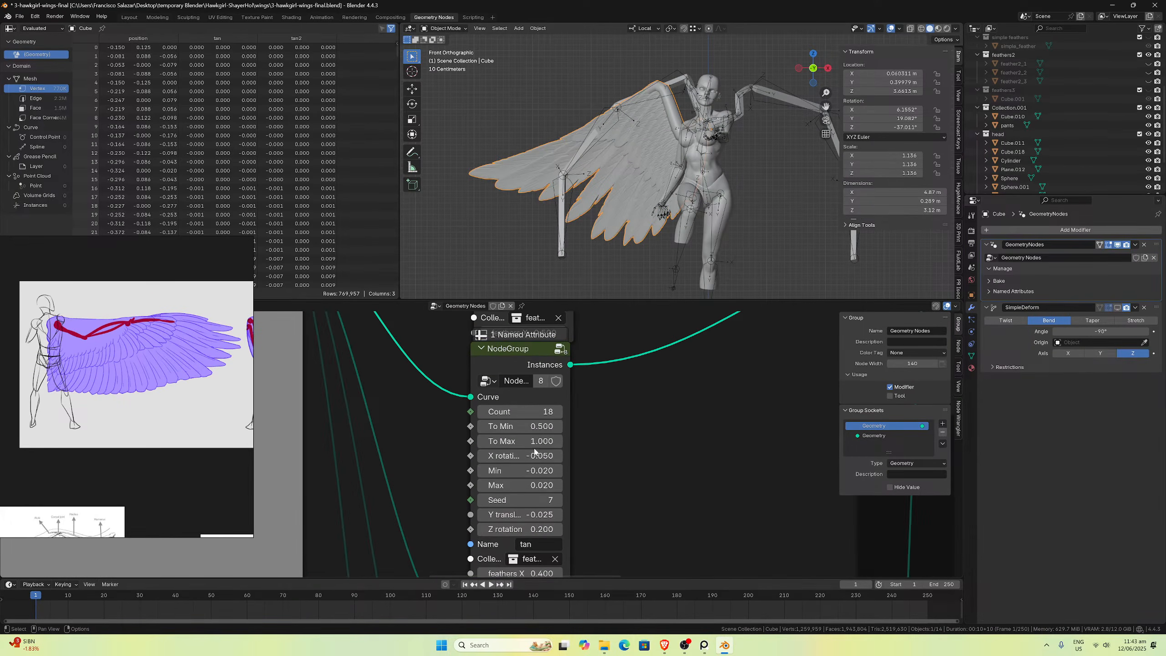
double_click(519, 441)
key(End)
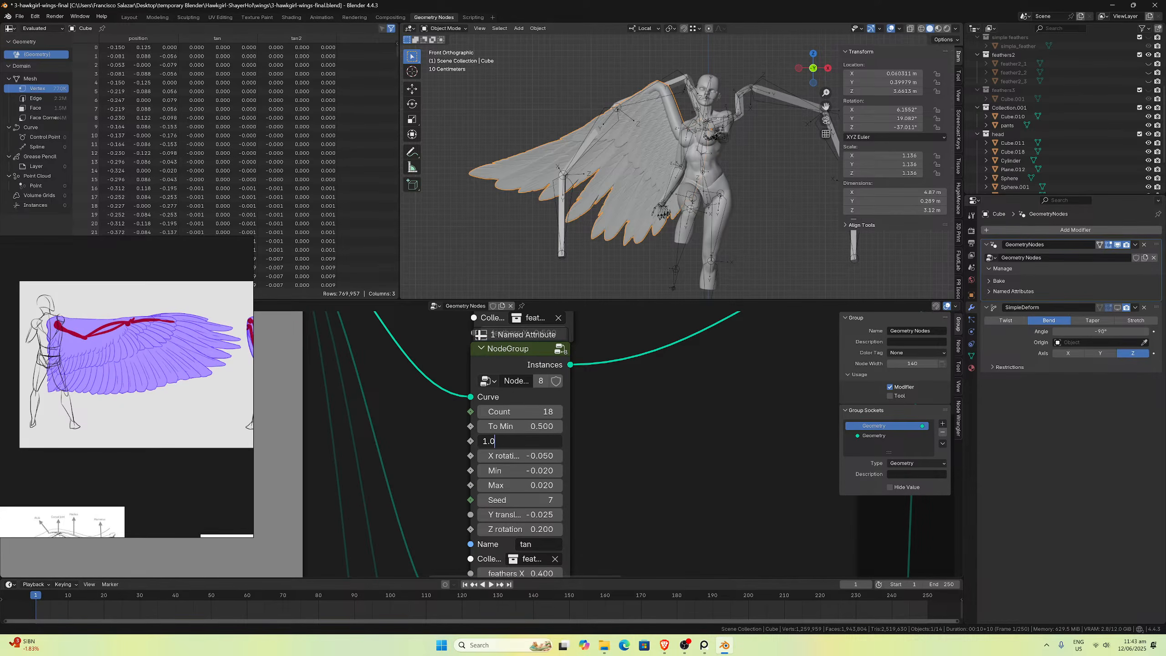
key(BackSpace)
text(5)
key(Return)
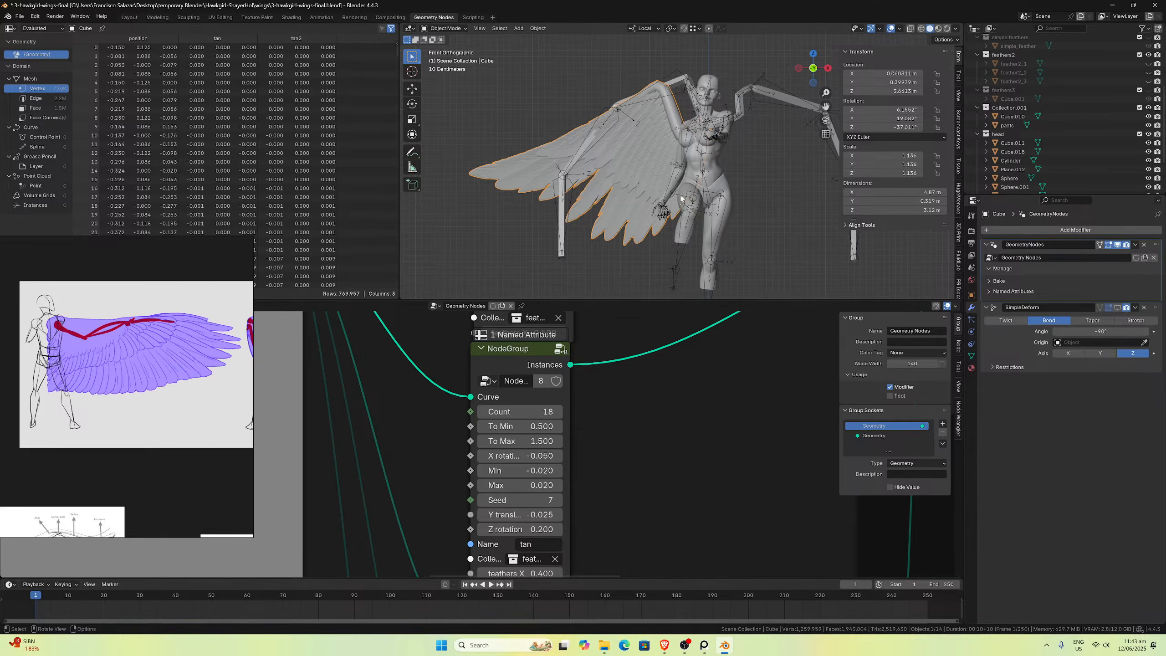
middle_drag(679, 195, 734, 184)
Step: Set To Max to 1.5 on the other 18-count feather NodeGroup, the one with the positive X rotation
scroll(634, 398, down, 4)
middle_drag(610, 395, 610, 479)
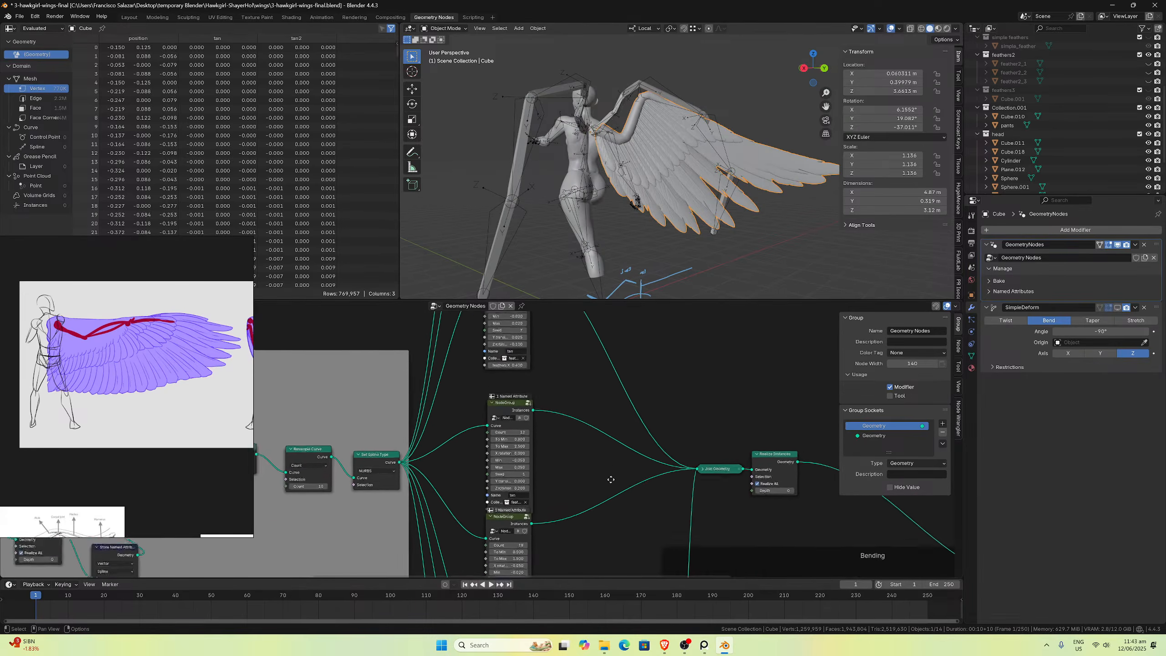
scroll(571, 436, up, 6)
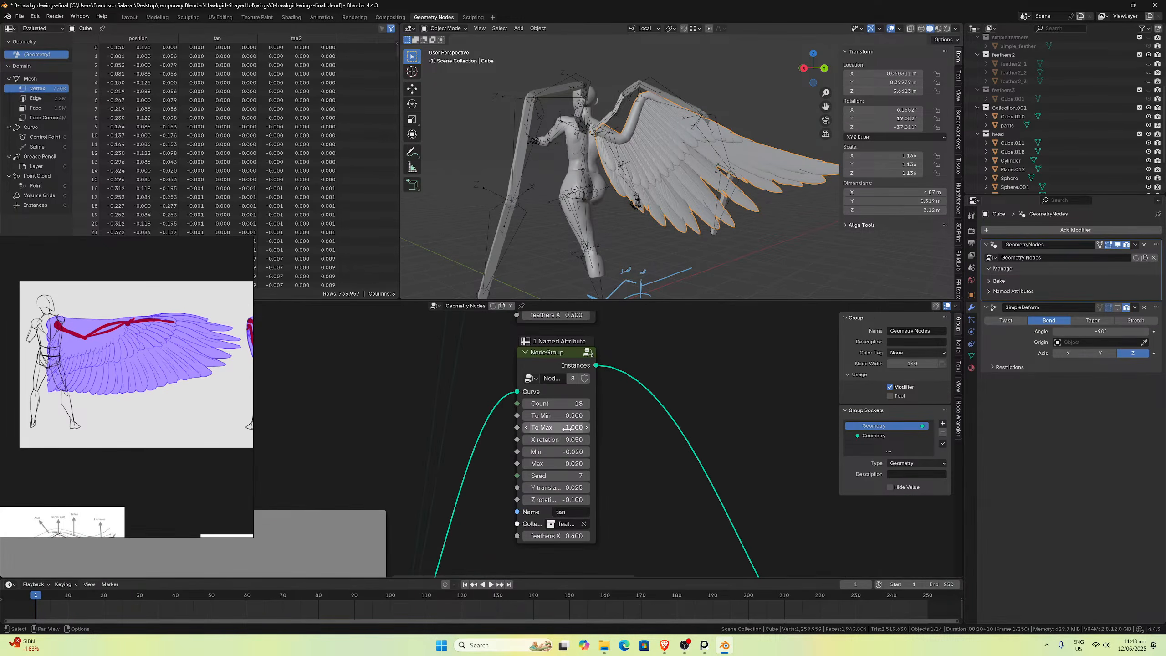
click(567, 429)
text(1.0)
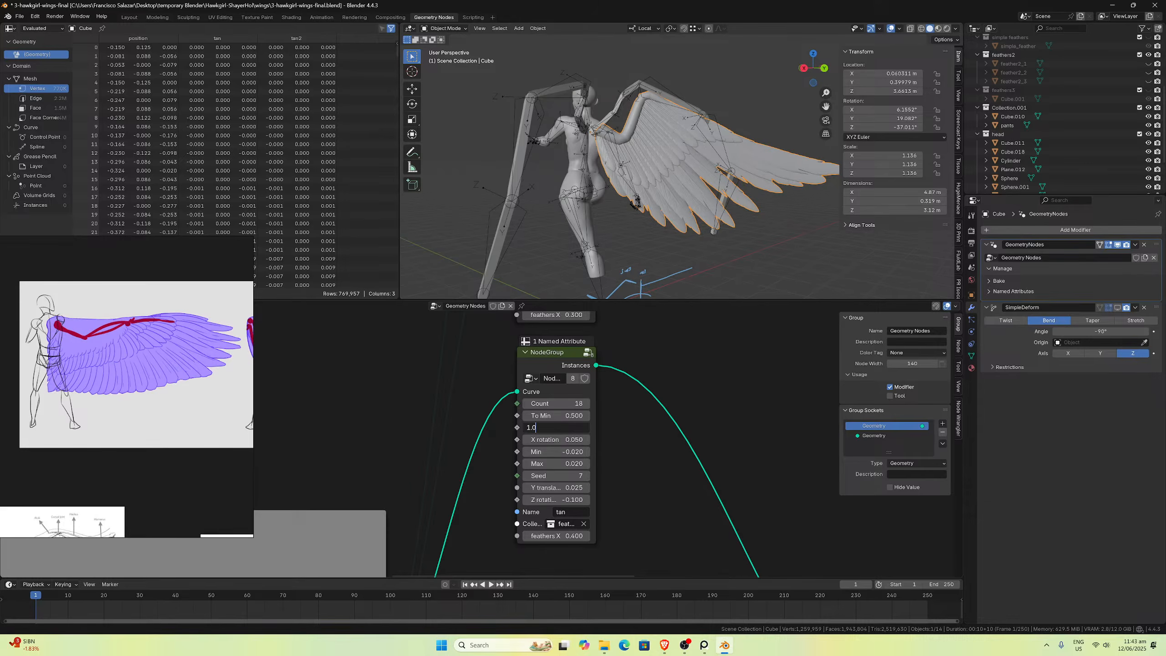
key(BackSpace)
text(5)
key(Return)
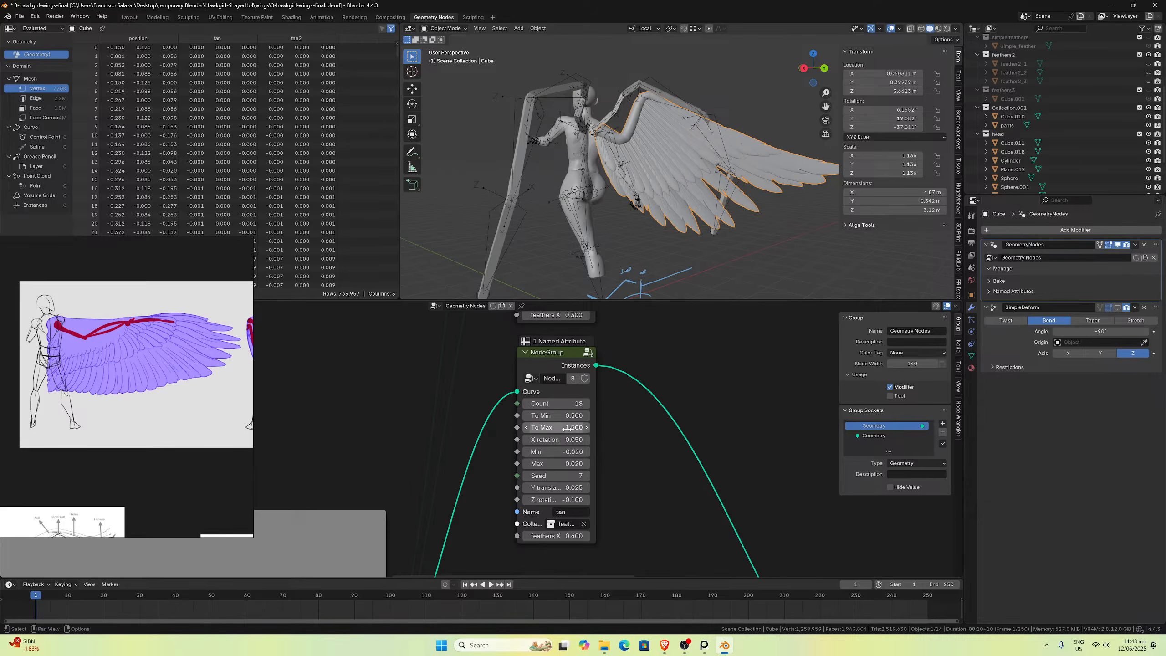
Step: Examine the enlarged wing's proportions against the full figure from the front and from behind
mouse_move(682, 199)
middle_down()
mouse_move(707, 200)
mouse_move(675, 200)
middle_up()
key(KP_1)
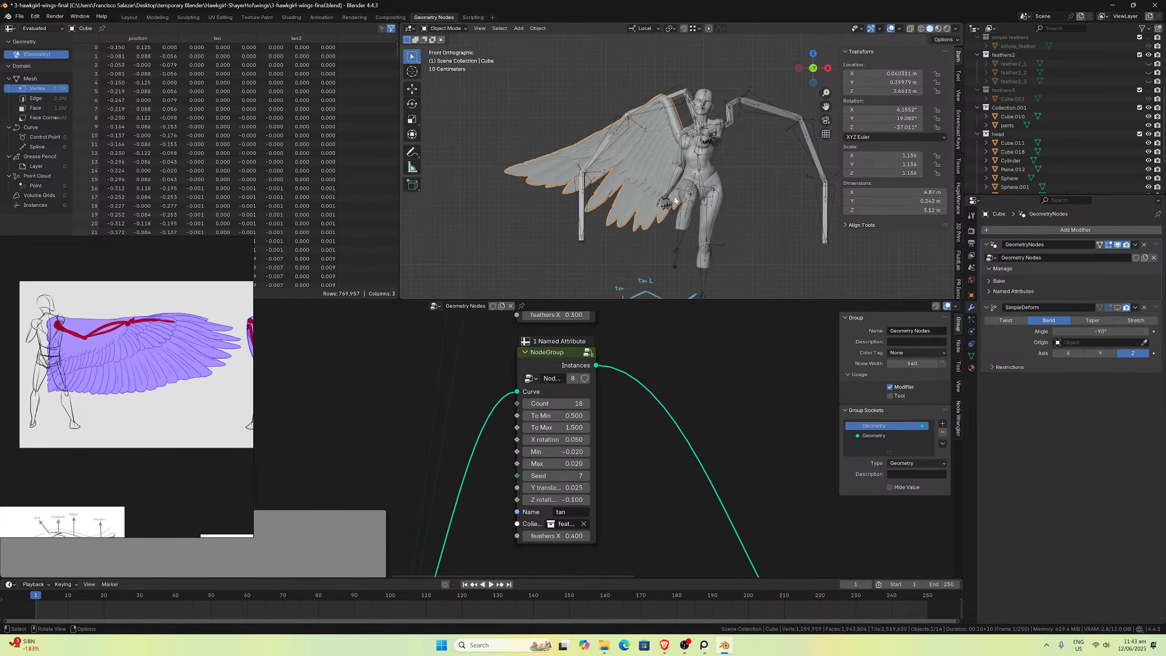
scroll(677, 184, up, 4)
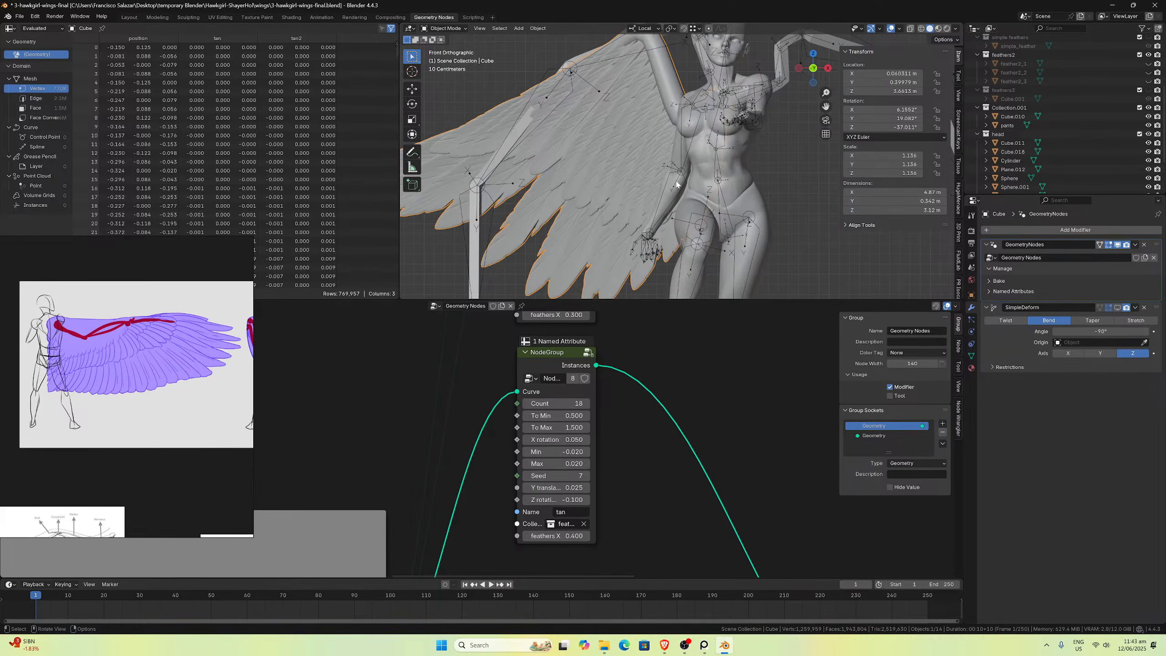
scroll(677, 183, down, 4)
scroll(677, 184, up, 3)
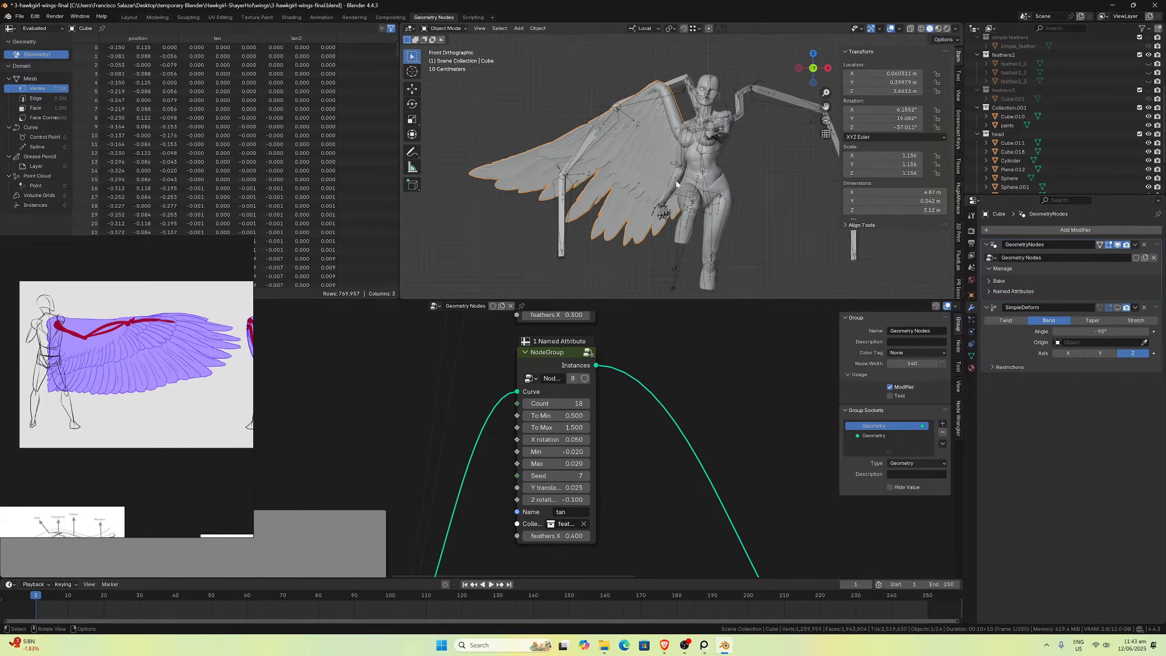
scroll(625, 196, down, 2)
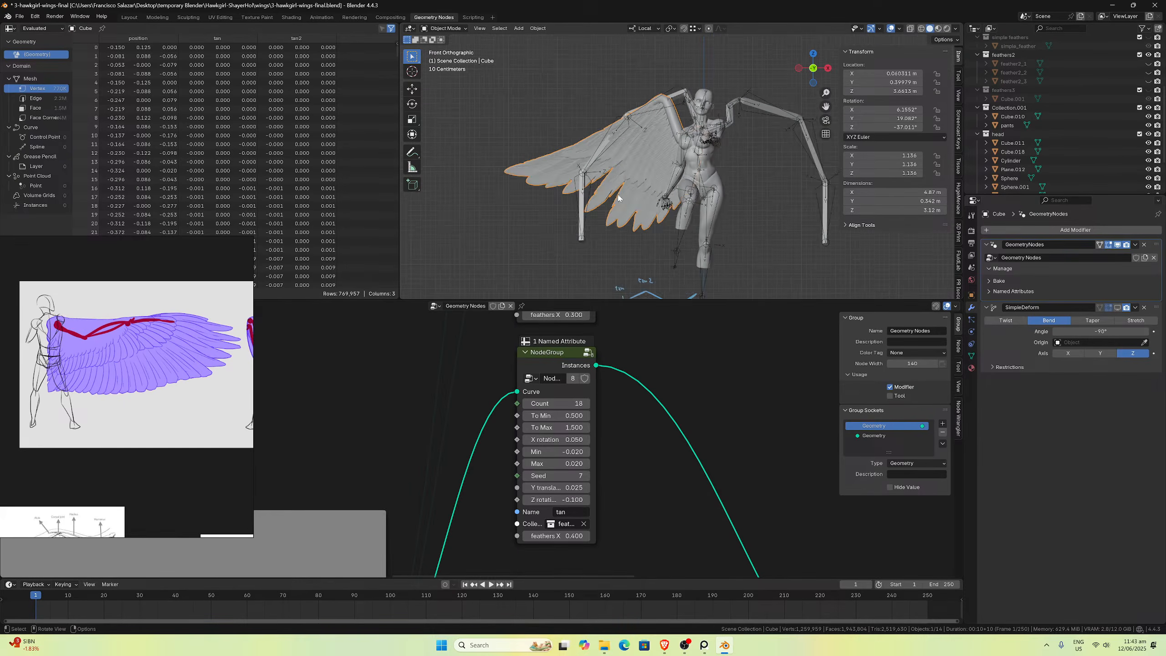
scroll(625, 196, down, 1)
scroll(635, 179, up, 5)
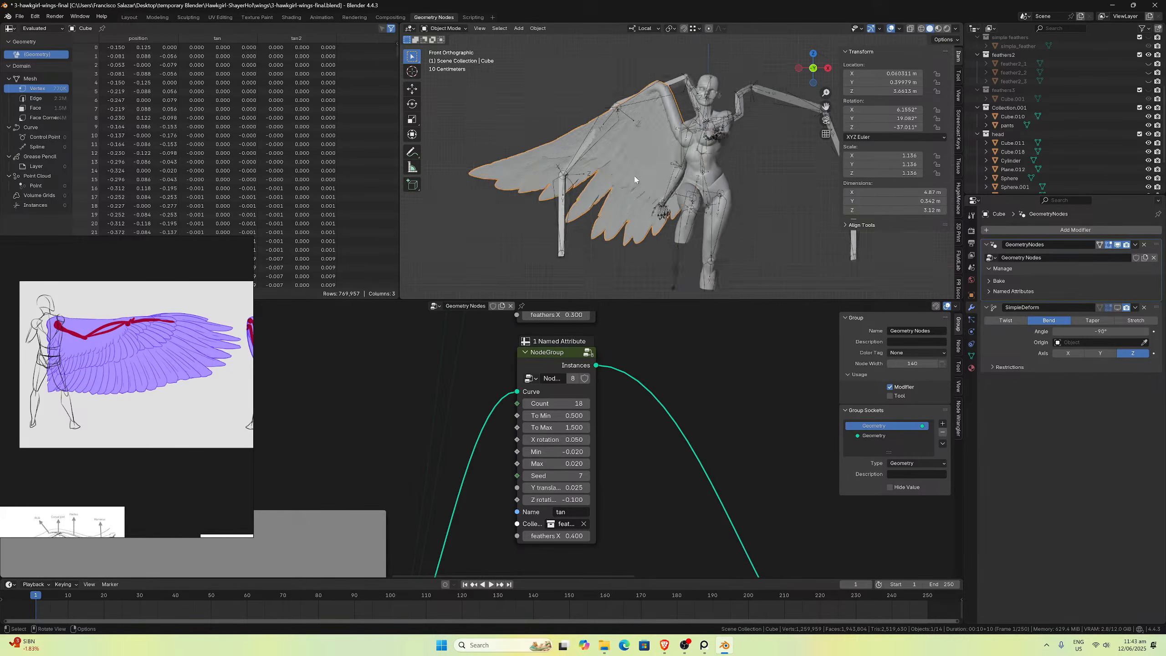
middle_drag(670, 182, 549, 179)
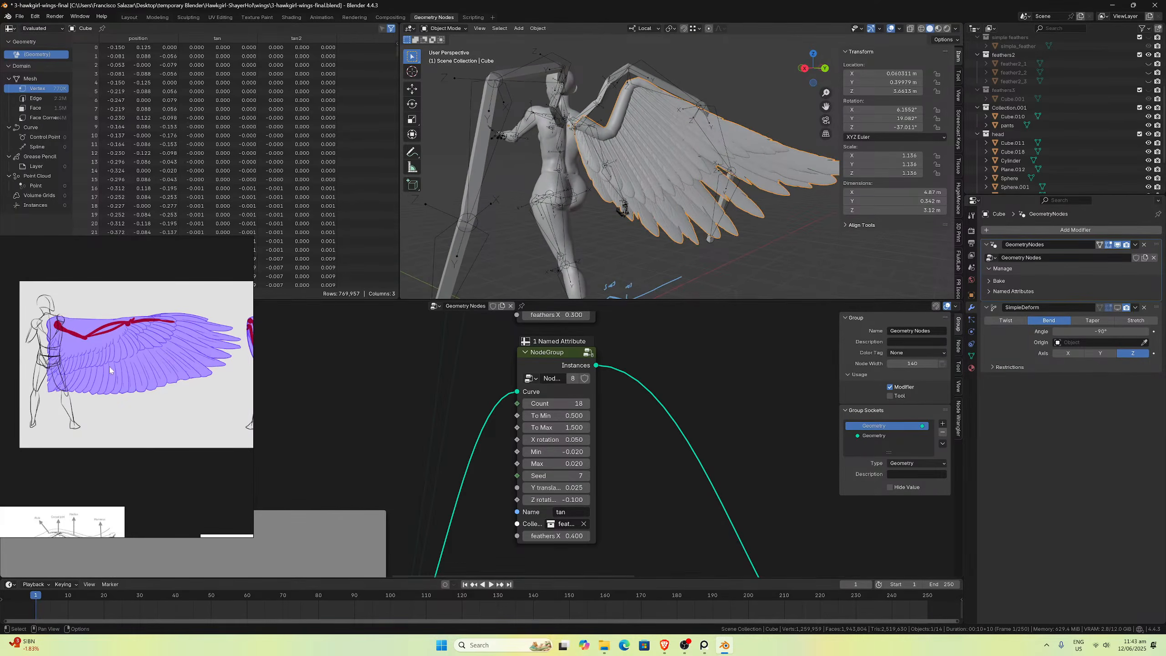
Step: Compare the wing in back view with the rear-view Hawkgirl figure on the PureRef reference board
scroll(110, 370, down, 5)
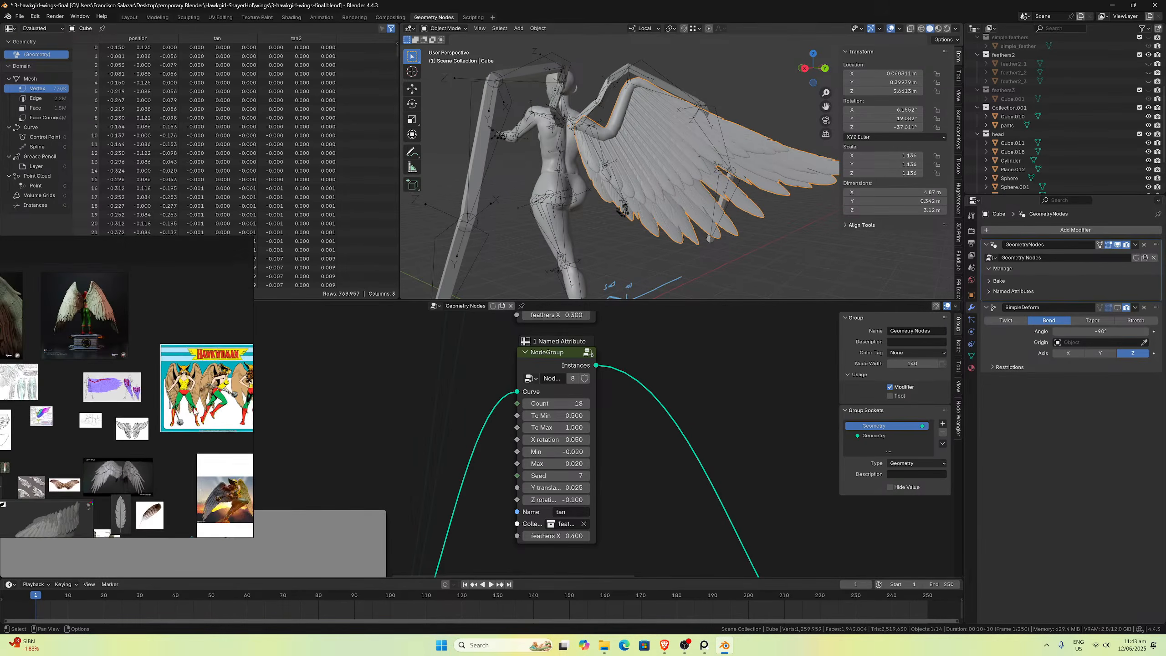
scroll(120, 413, up, 3)
mouse_move(191, 409)
middle_down()
mouse_move(120, 412)
mouse_move(154, 434)
mouse_move(157, 387)
mouse_move(188, 429)
middle_up()
scroll(133, 412, down, 5)
scroll(195, 408, up, 2)
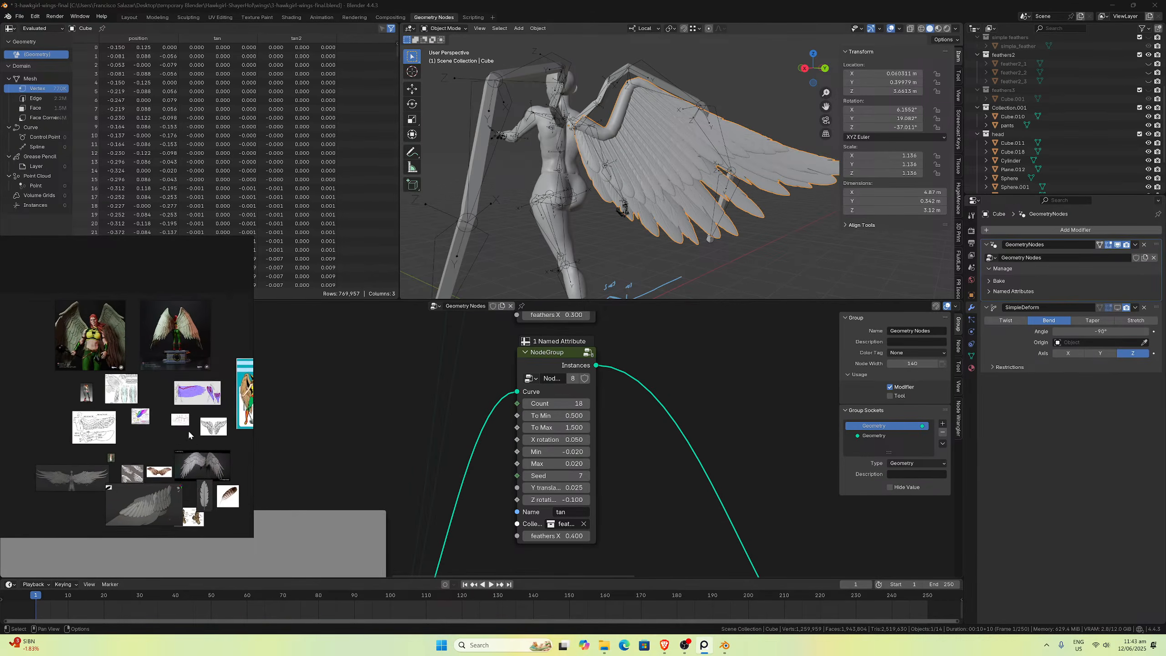
scroll(188, 394, up, 3)
scroll(188, 394, up, 6)
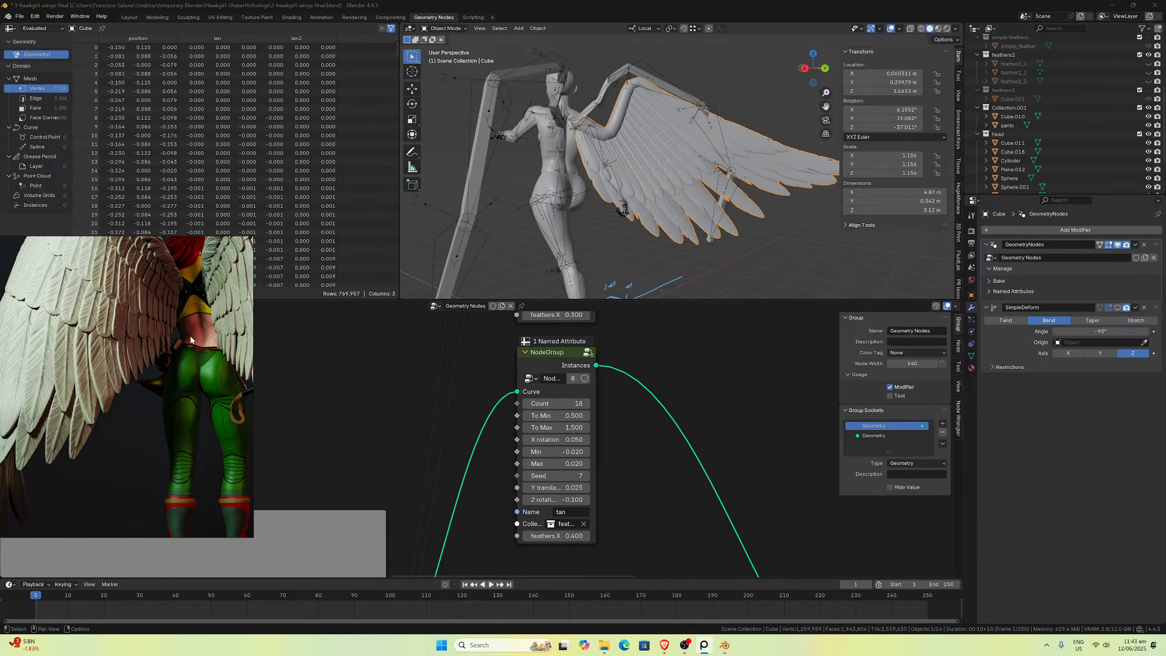
middle_drag(503, 207, 531, 166)
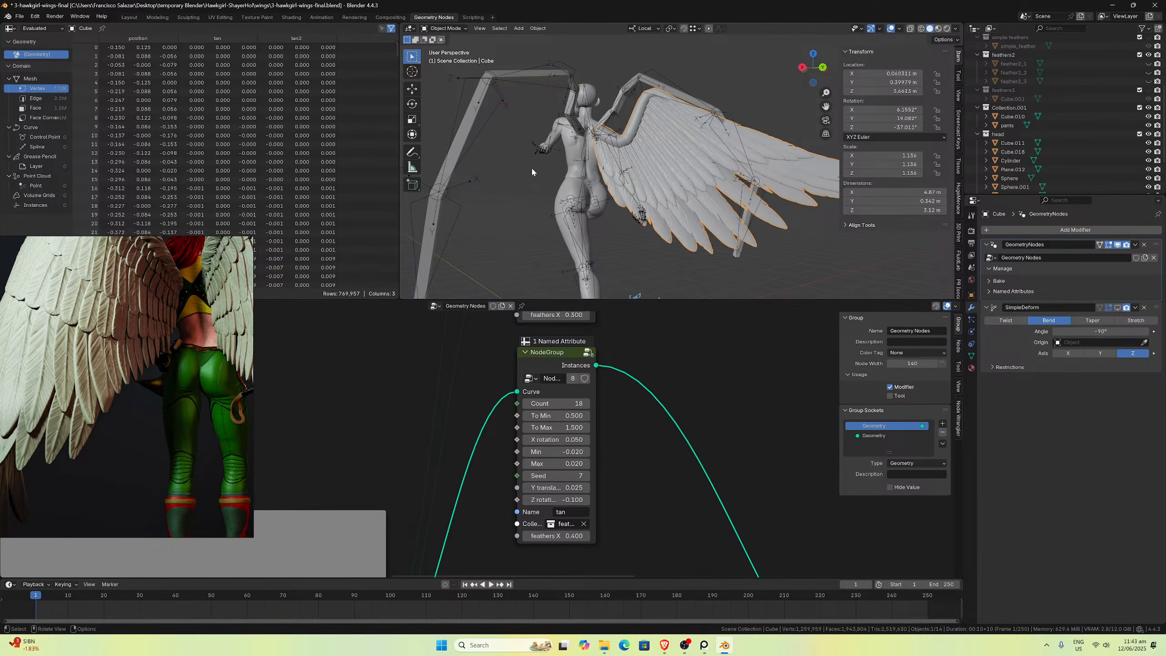
key(ctrl+KP_1)
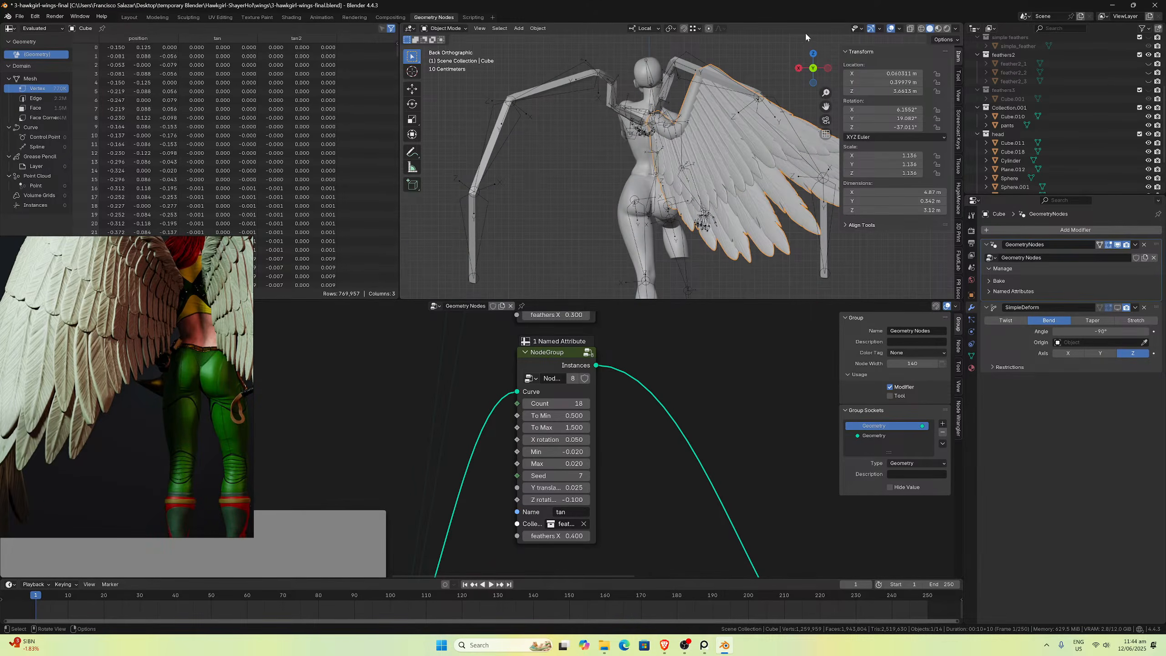
Step: Set To Min to 0.3 on the 18-count feather NodeGroup with the positive X rotation
scroll(574, 413, up, 2)
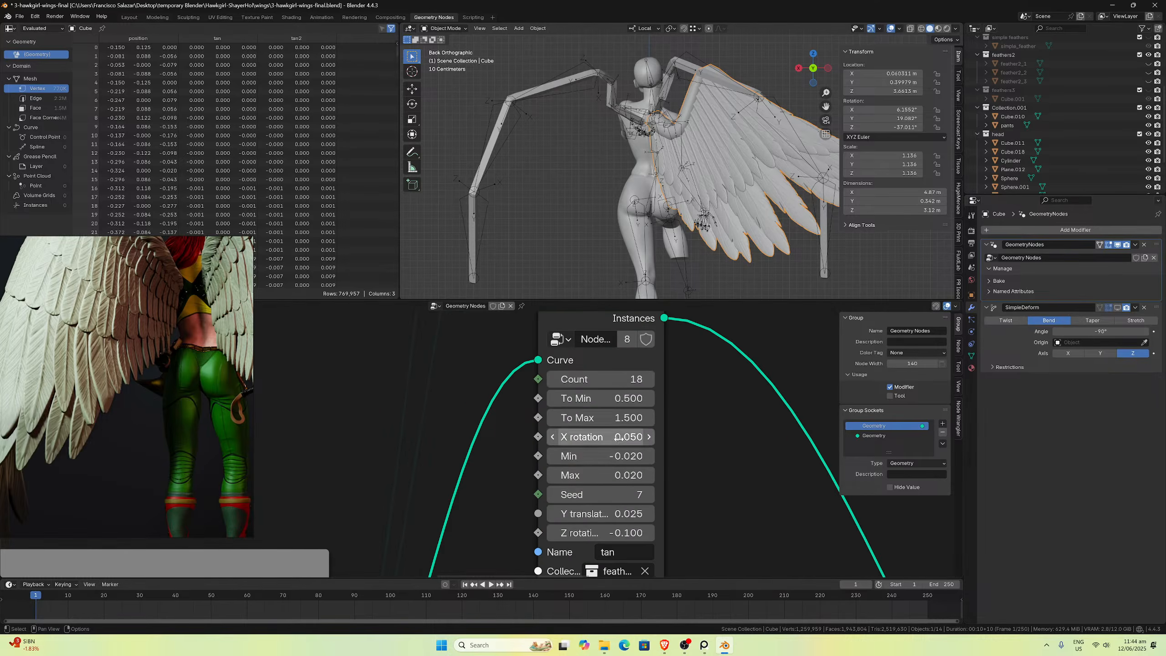
double_click(570, 398)
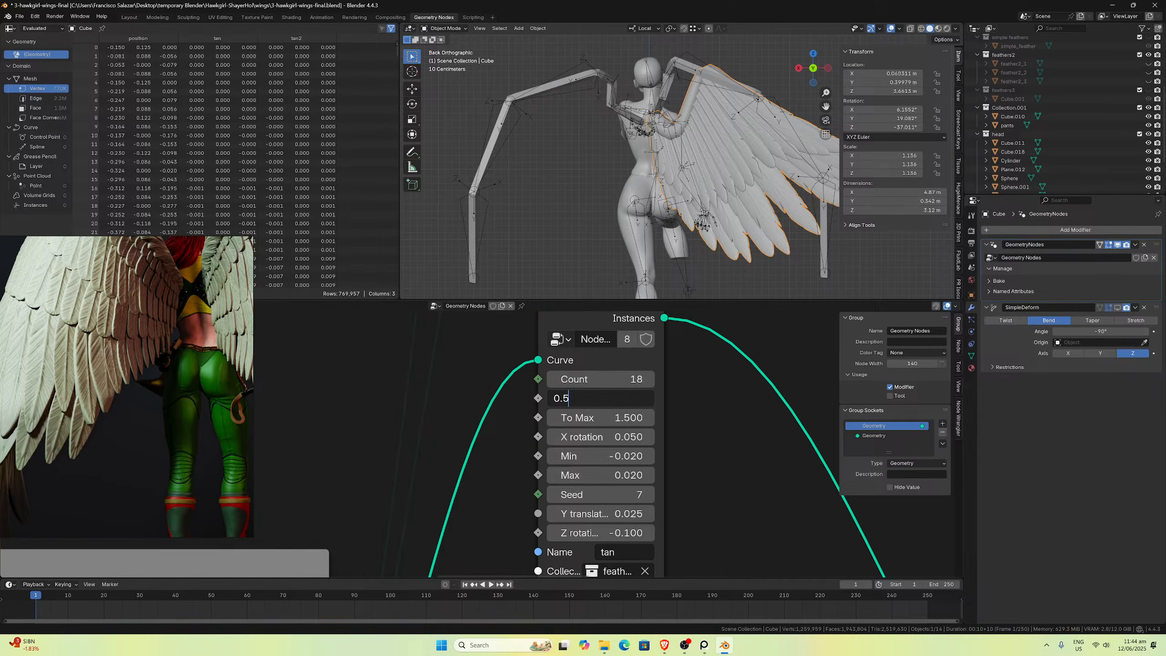
key(Return)
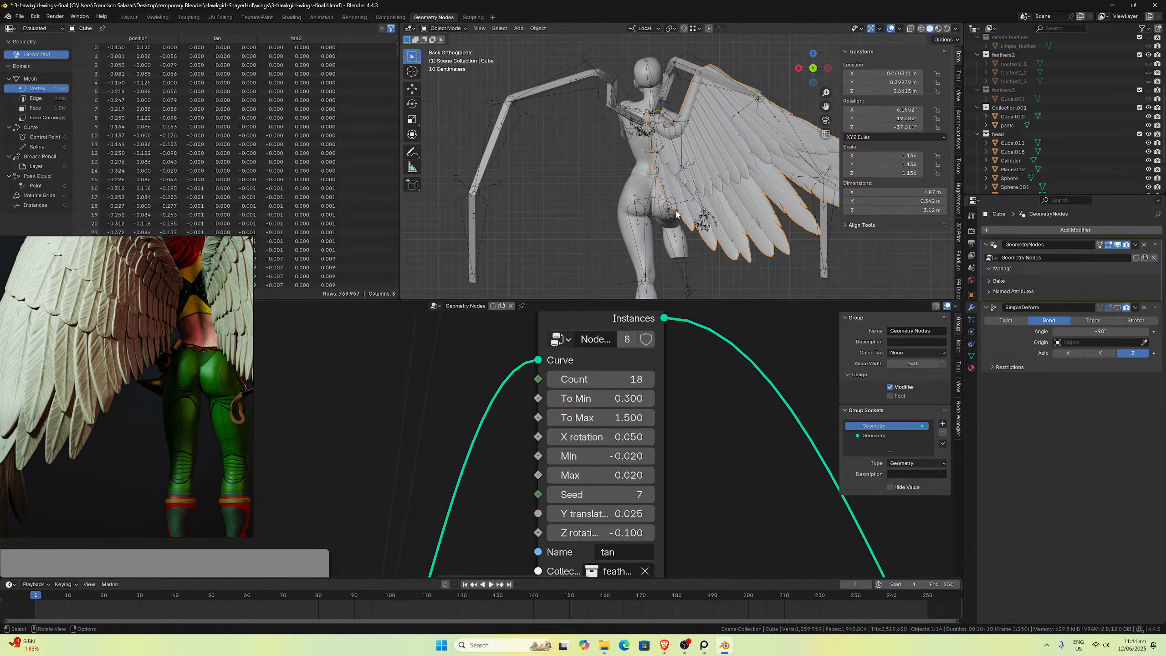
Step: Set To Min to 0.5 on the 12-count feather NodeGroup and inspect the reshaped feathers in perspective
scroll(656, 471, down, 4)
scroll(579, 509, up, 2)
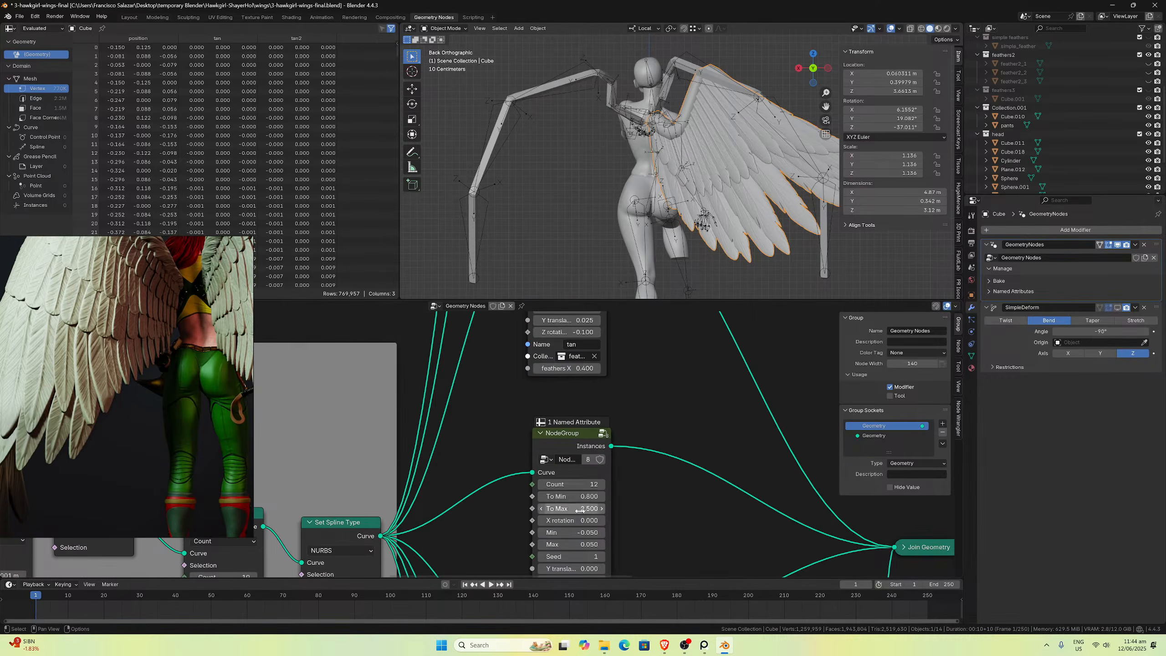
double_click(570, 496)
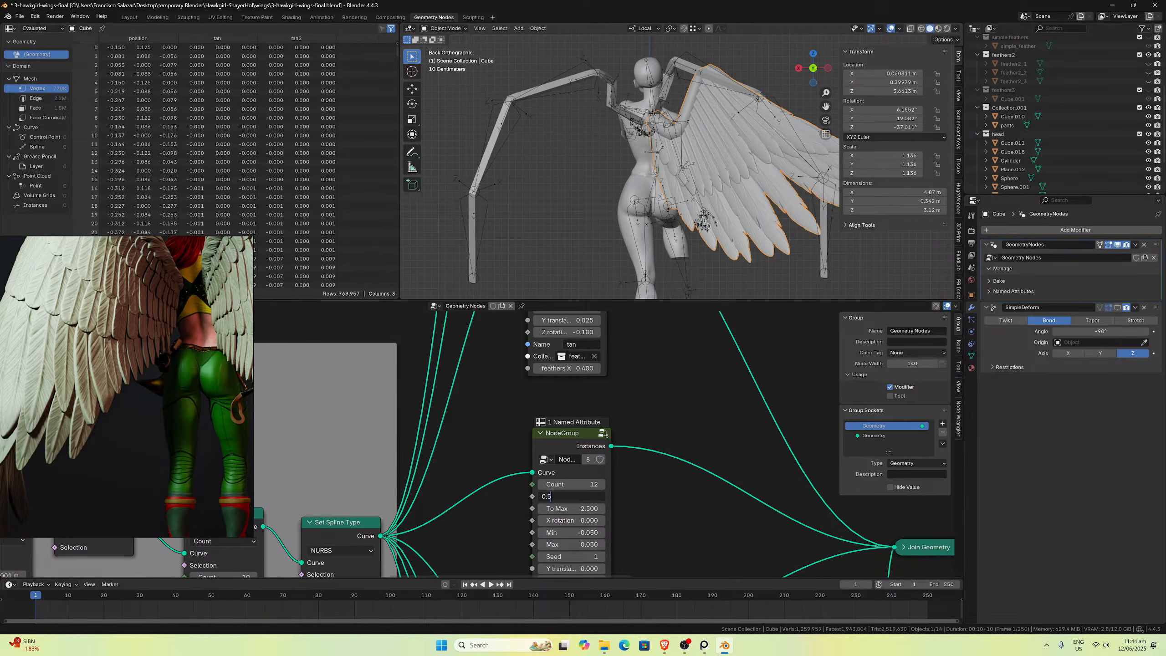
key(BackSpace)
text(5)
key(Return)
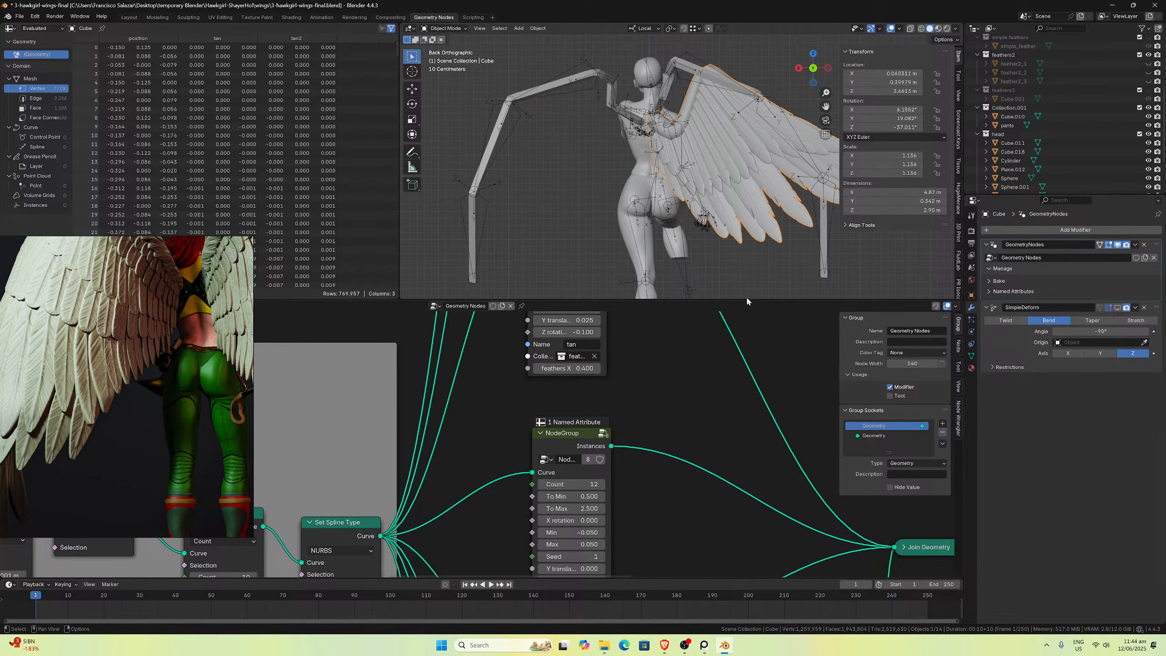
middle_drag(670, 166, 700, 200)
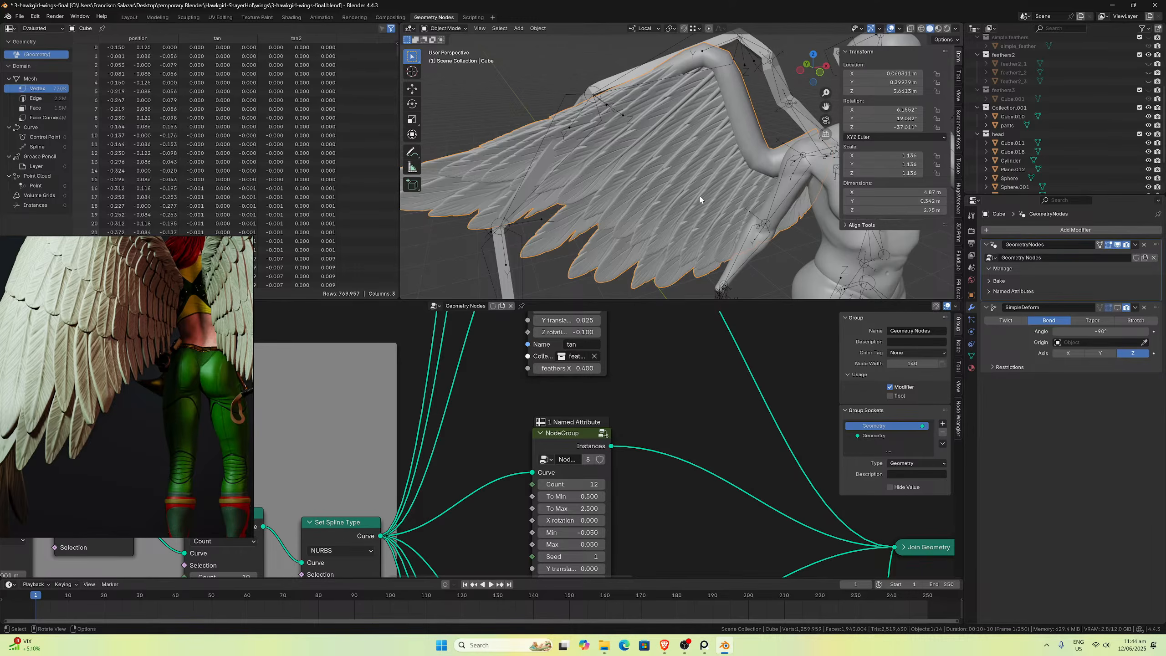
Step: Examine the wing's proportions against the full figure in front view
scroll(679, 183, down, 6)
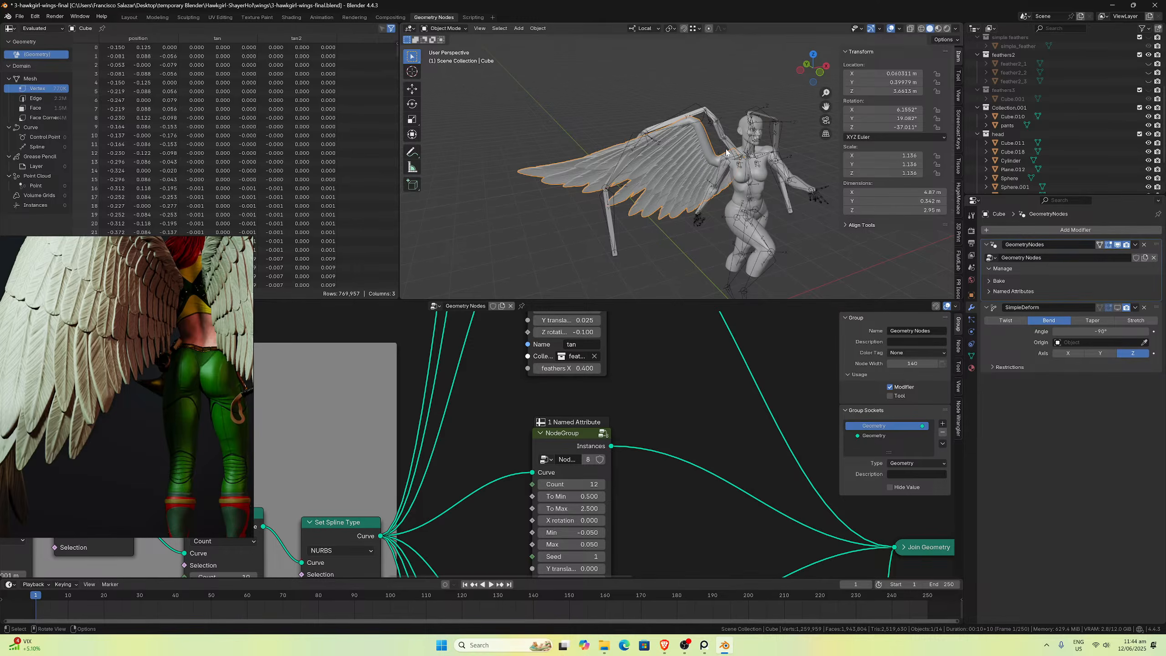
key(KP_1)
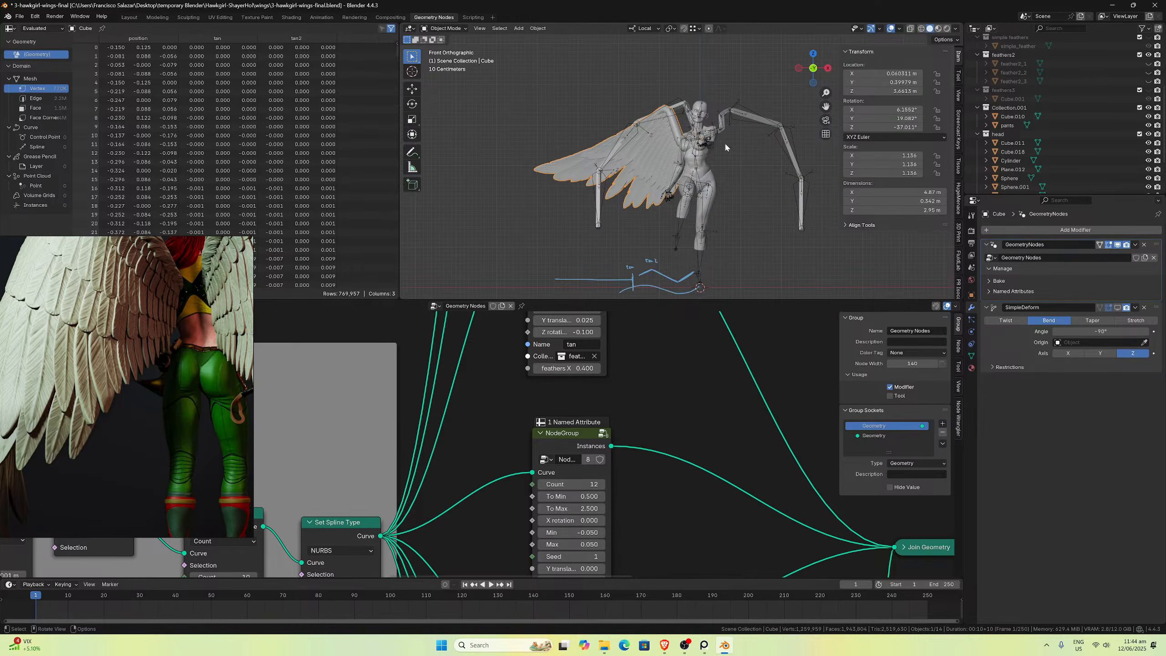
scroll(708, 147, up, 4)
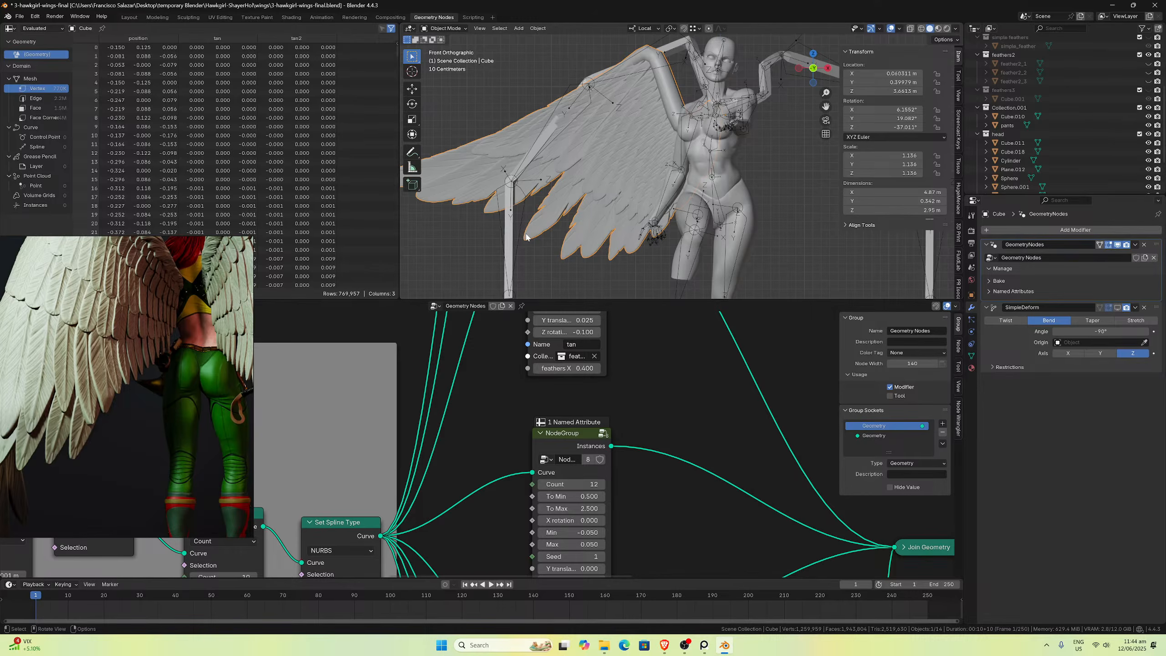
scroll(568, 158, down, 3)
scroll(568, 158, up, 3)
scroll(631, 507, down, 1)
scroll(631, 507, down, 1)
Step: Move the NodeGroup above the 12-count feather NodeGroup slightly closer to it
middle_drag(631, 506, 676, 463)
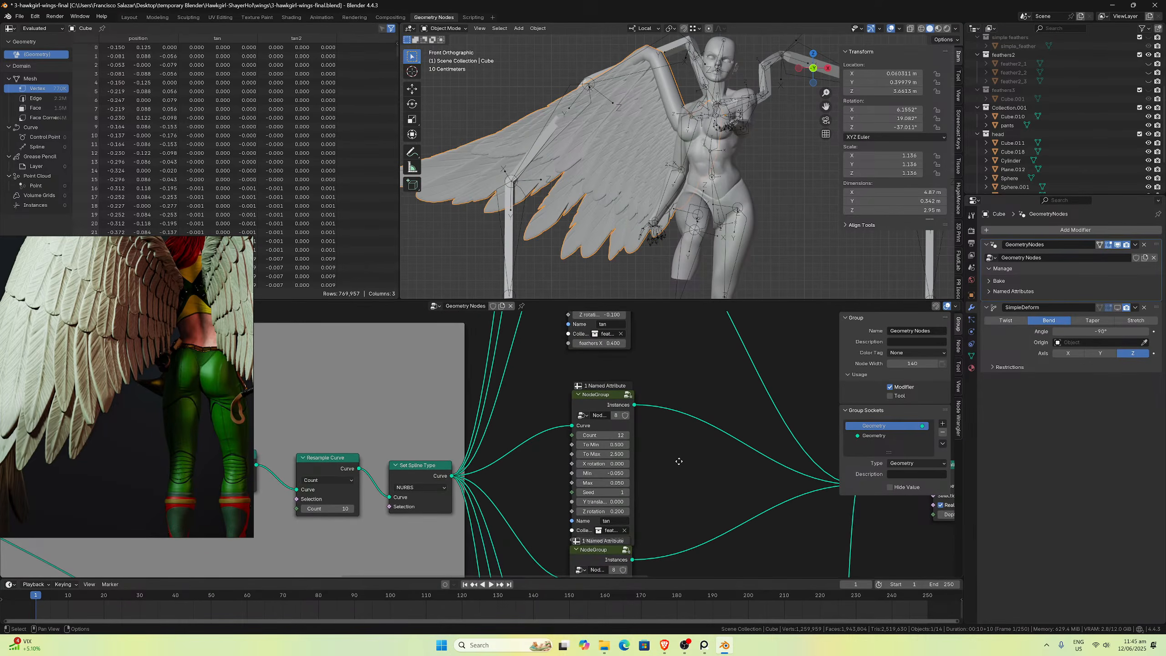
scroll(636, 383, down, 1)
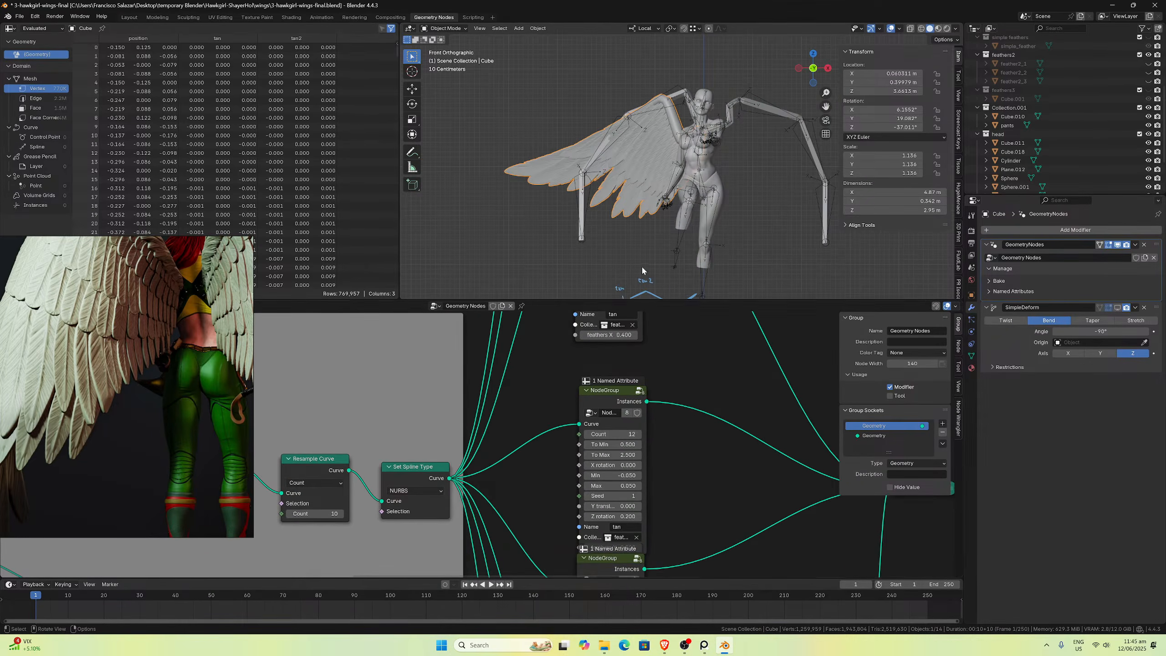
scroll(657, 397, down, 1)
middle_drag(657, 397, 654, 487)
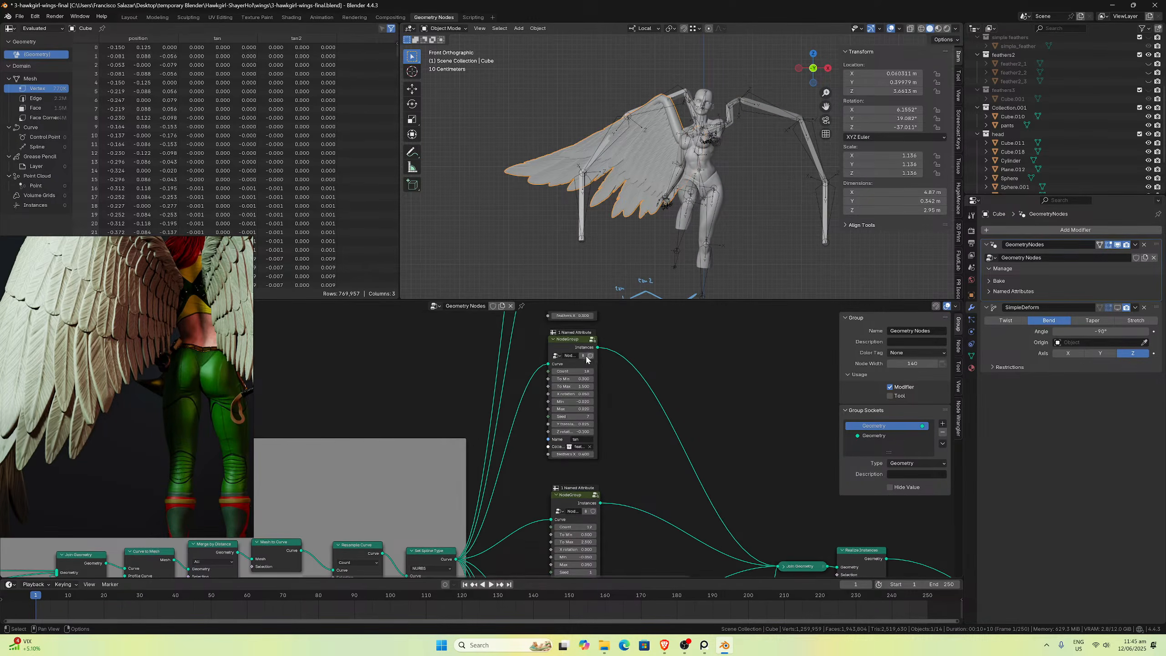
drag(575, 341, 583, 358)
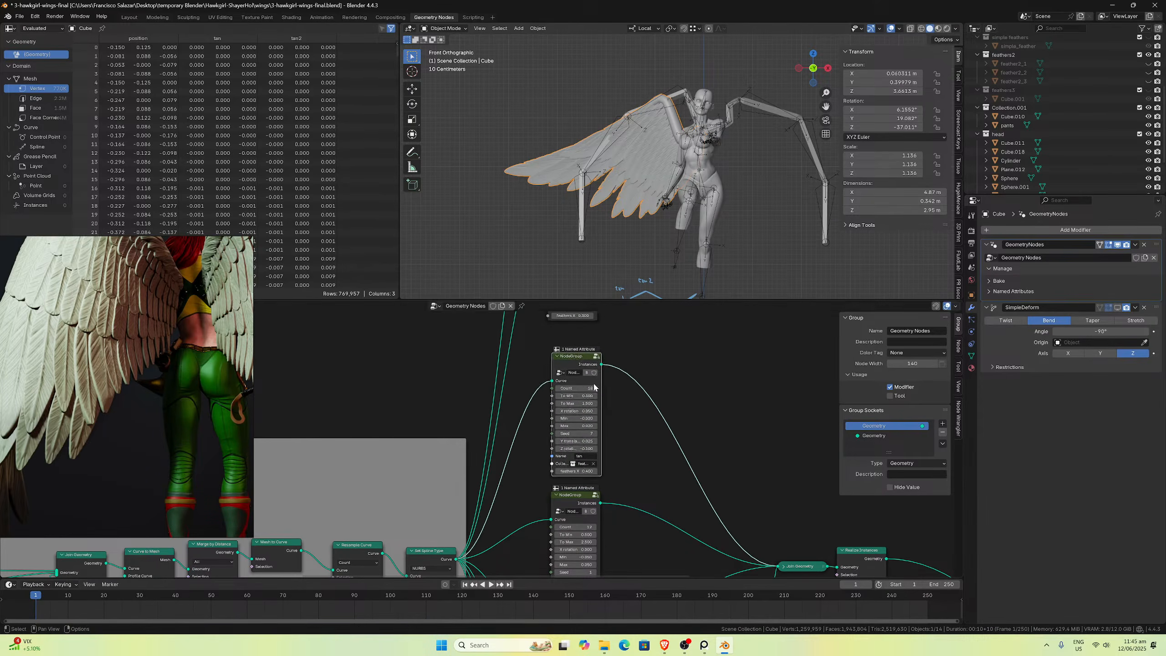
Step: Trace the wing skeleton's Curve Line, Combine XYZ and Instance on Points chain up to the node storing the tan attribute
scroll(635, 523, down, 2)
middle_drag(635, 523, 660, 440)
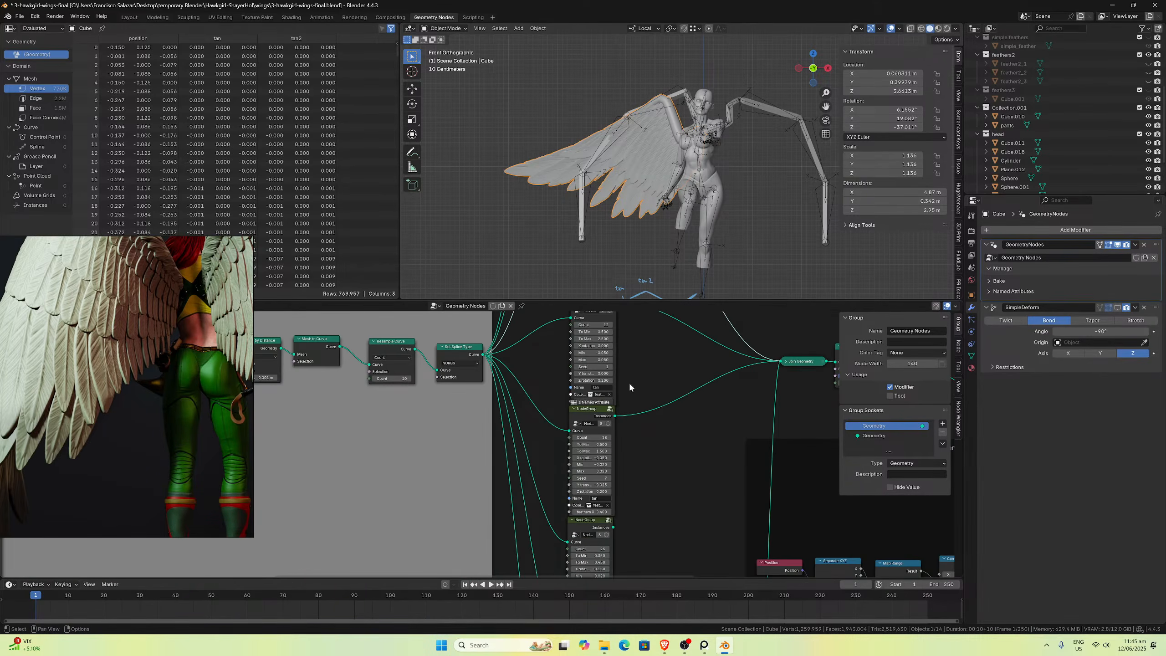
scroll(381, 459, down, 2)
middle_drag(381, 459, 505, 447)
scroll(508, 447, up, 1)
scroll(508, 447, up, 3)
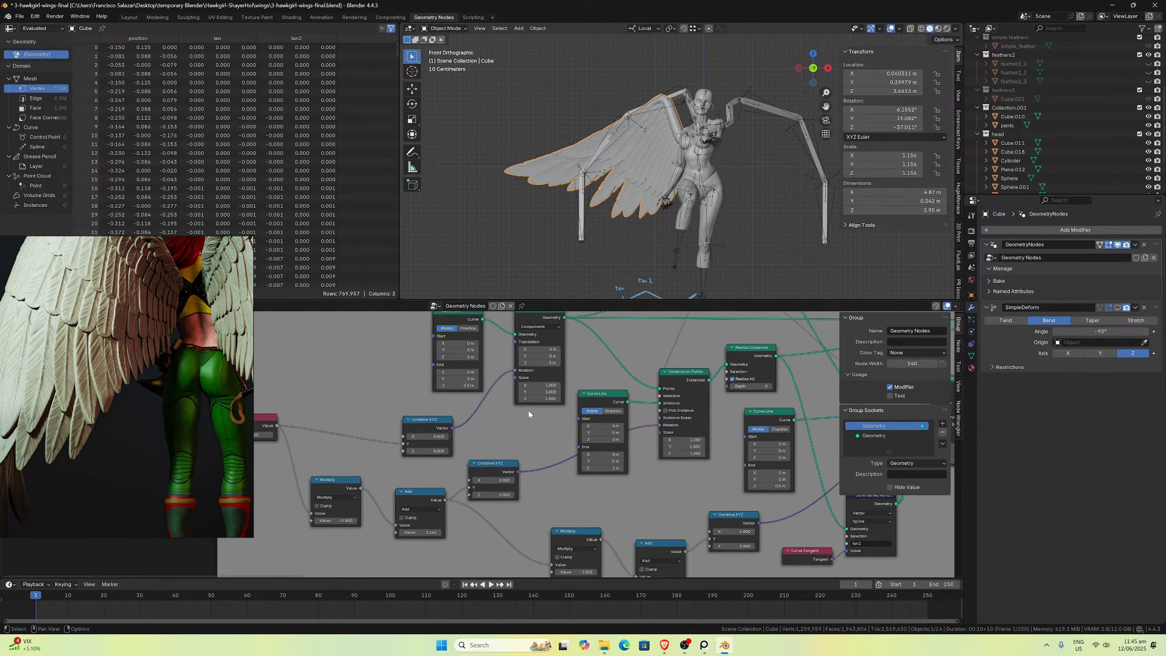
middle_drag(509, 404, 552, 458)
scroll(609, 545, down, 1)
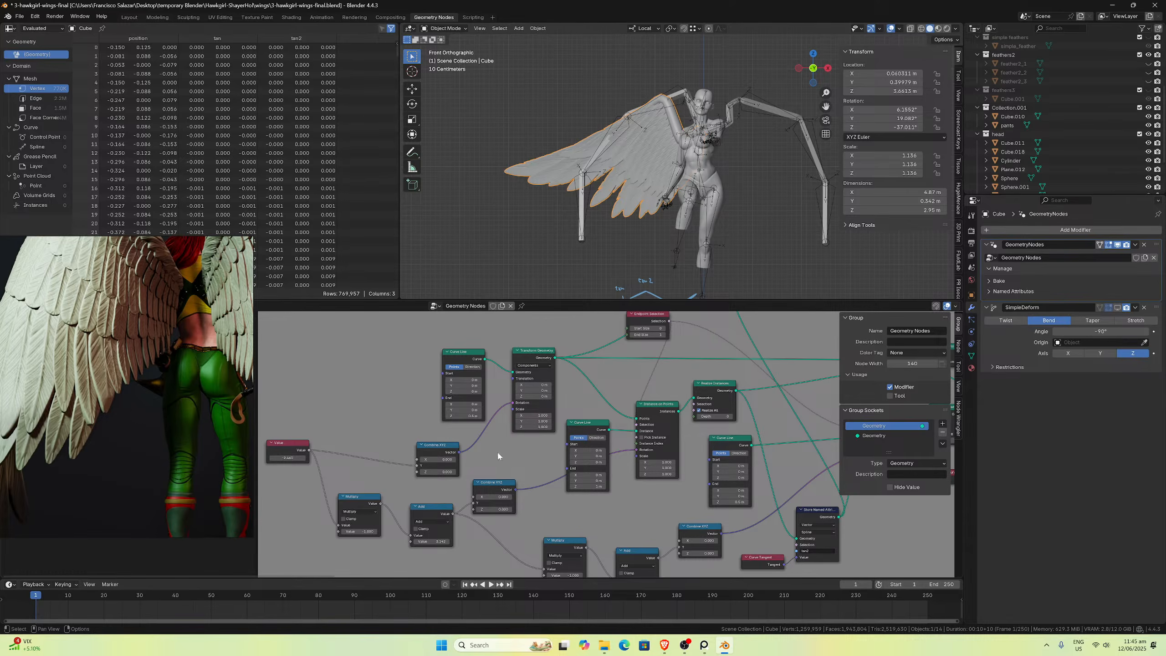
middle_drag(563, 496, 455, 451)
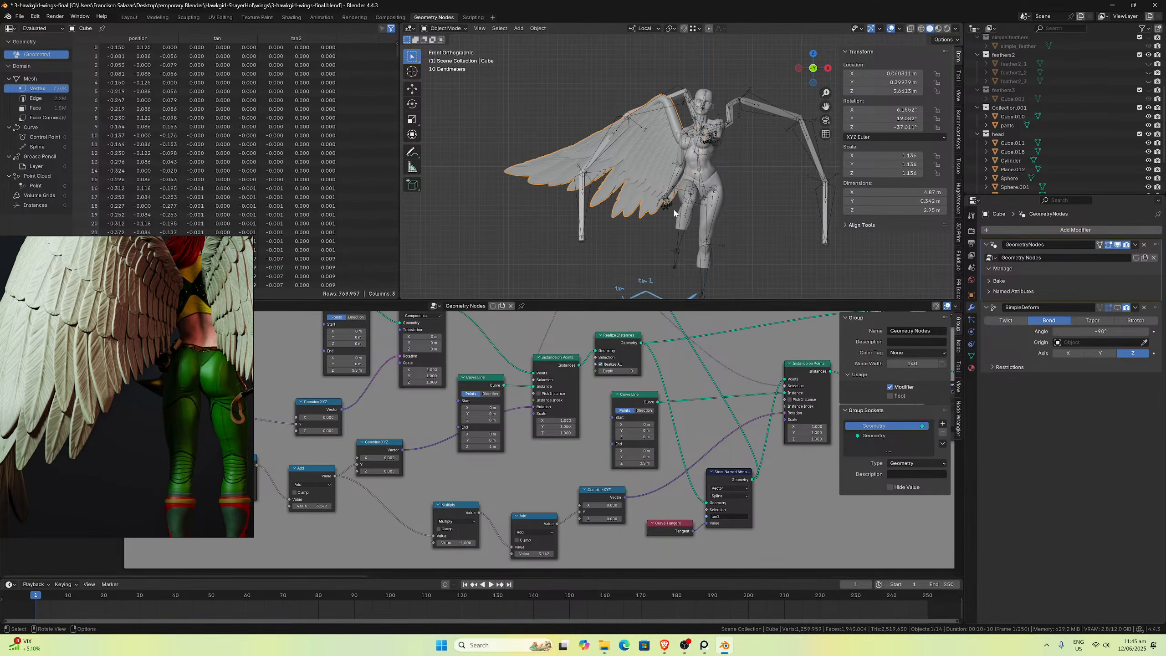
middle_drag(760, 395, 578, 404)
scroll(596, 239, up, 5)
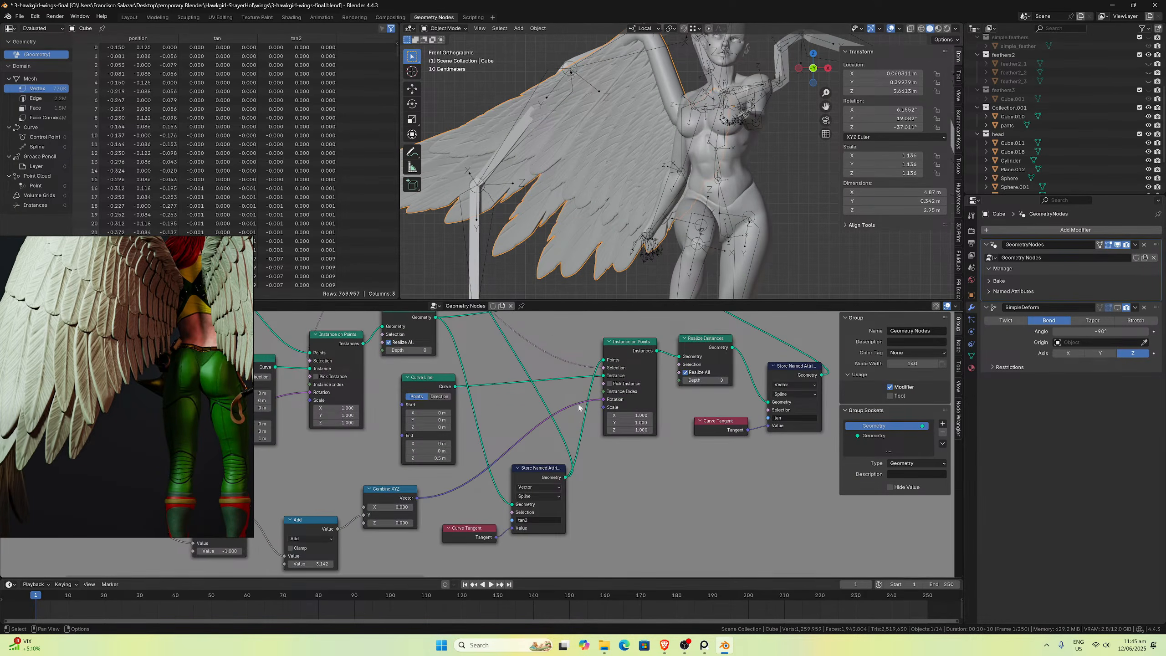
Step: Try cutting the Combine XYZ link into the final Instance on Points rotation, restore it, and annotate the wing rig's middle joint
ctrl+right_drag(571, 399, 575, 416)
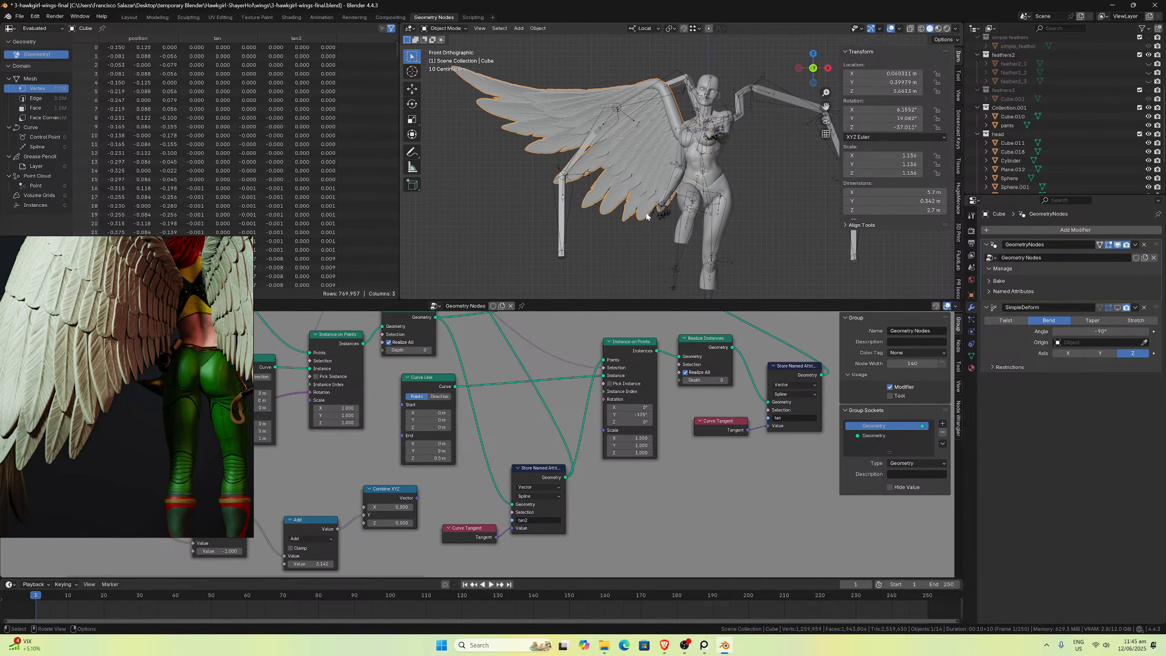
key(ctrl+z)
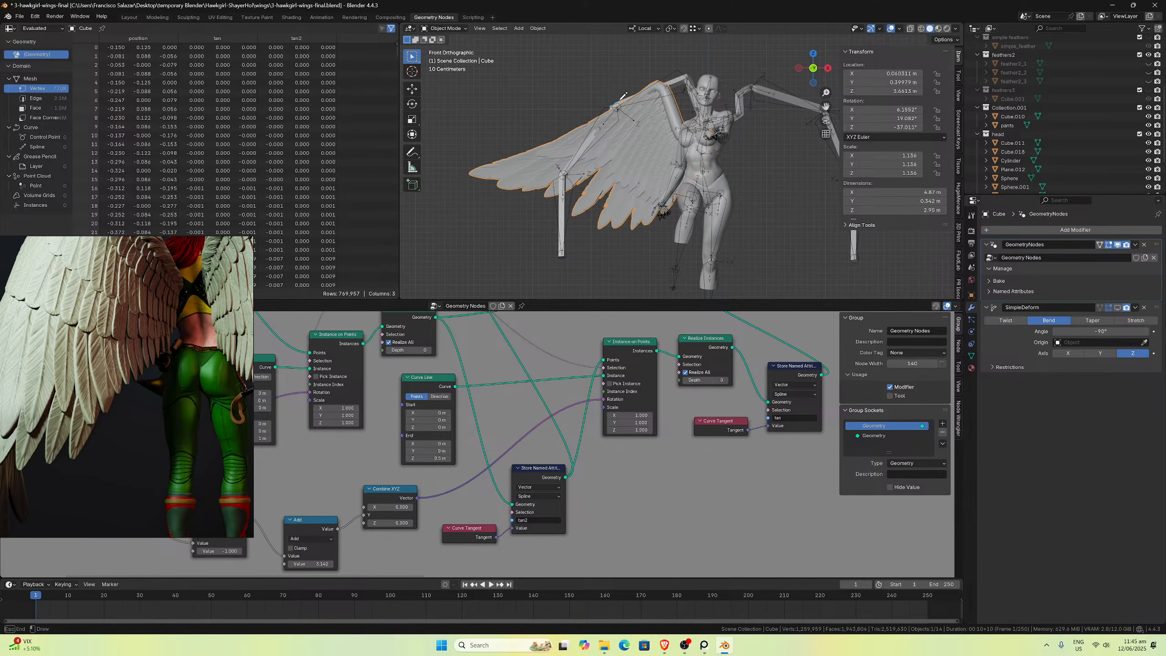
drag(620, 102, 606, 109)
Step: Try several Y rotations on the final Instance on Points with its Rotation input unlinked, and reconnect Combine XYZ to it
drag(604, 400, 568, 398)
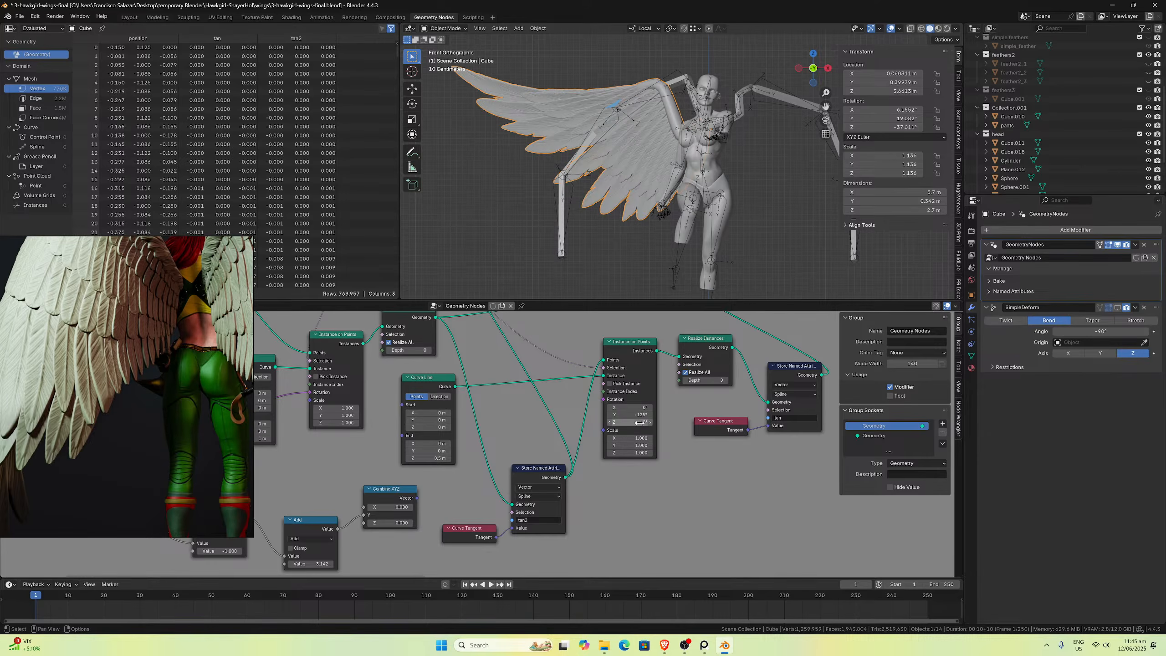
drag(633, 415, 613, 415)
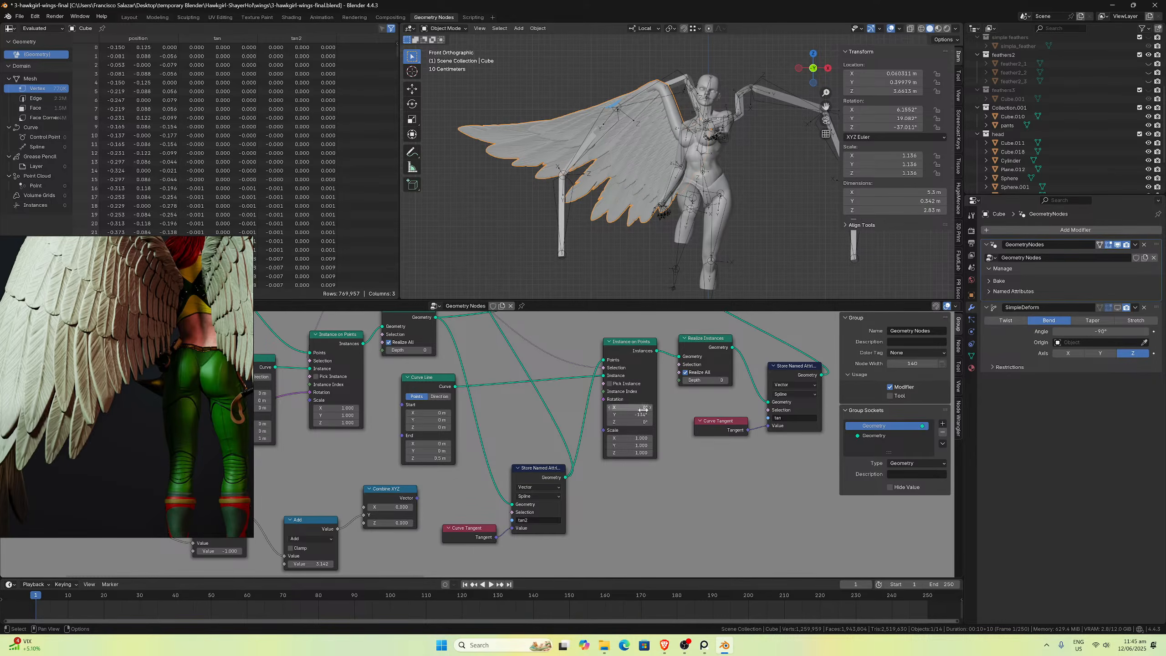
drag(632, 415, 605, 415)
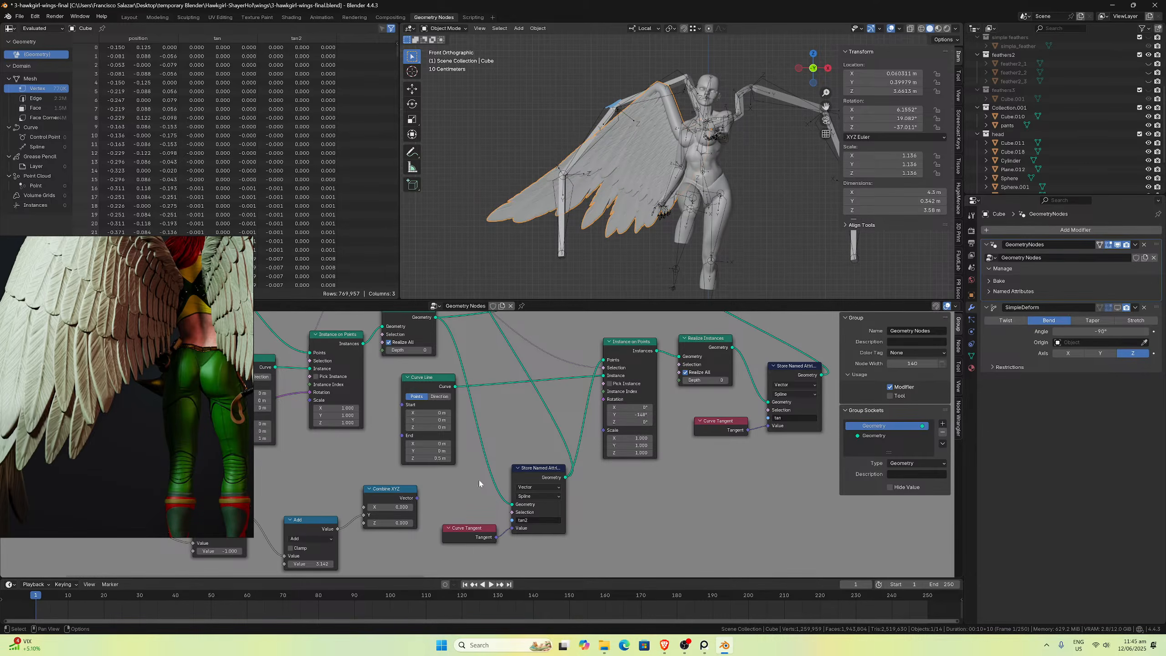
drag(417, 498, 603, 399)
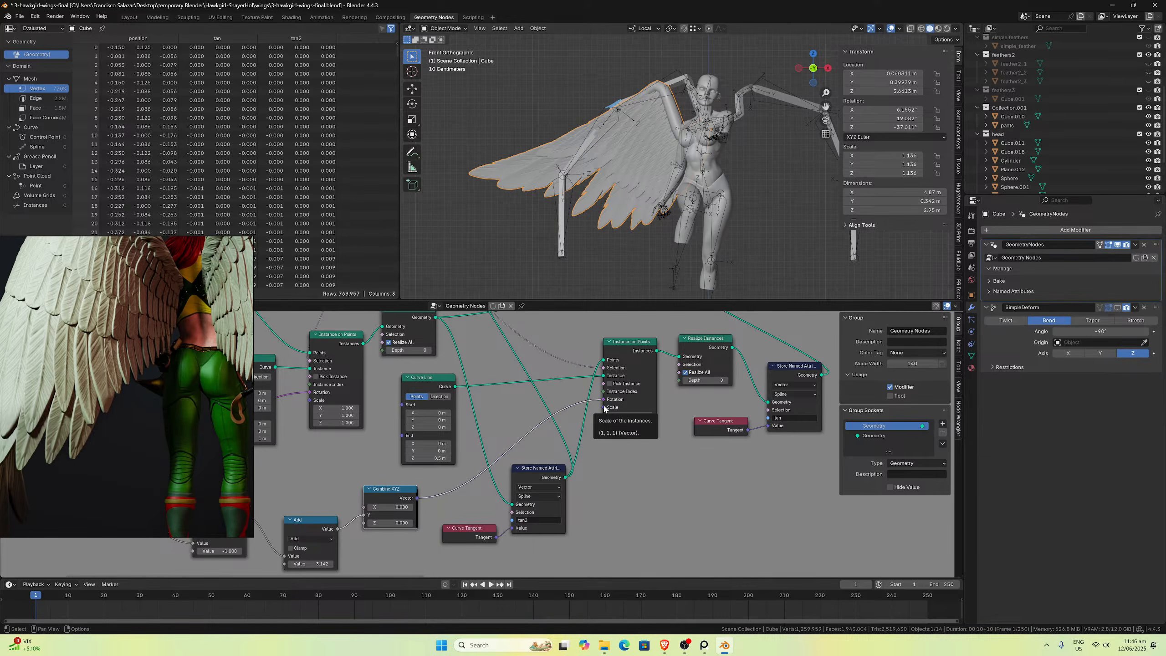
Step: Set the Value node that drives the wing skeleton's rotations to -1.95
scroll(684, 168, up, 6)
middle_drag(684, 167, 685, 169)
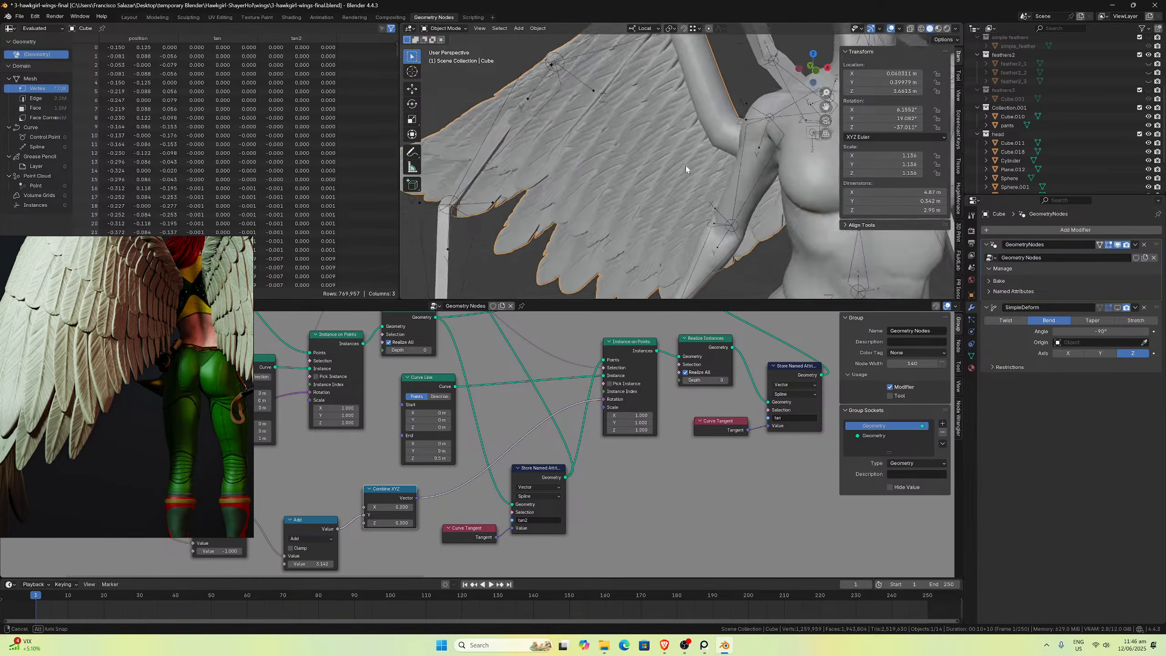
scroll(686, 167, down, 6)
key(KP_1)
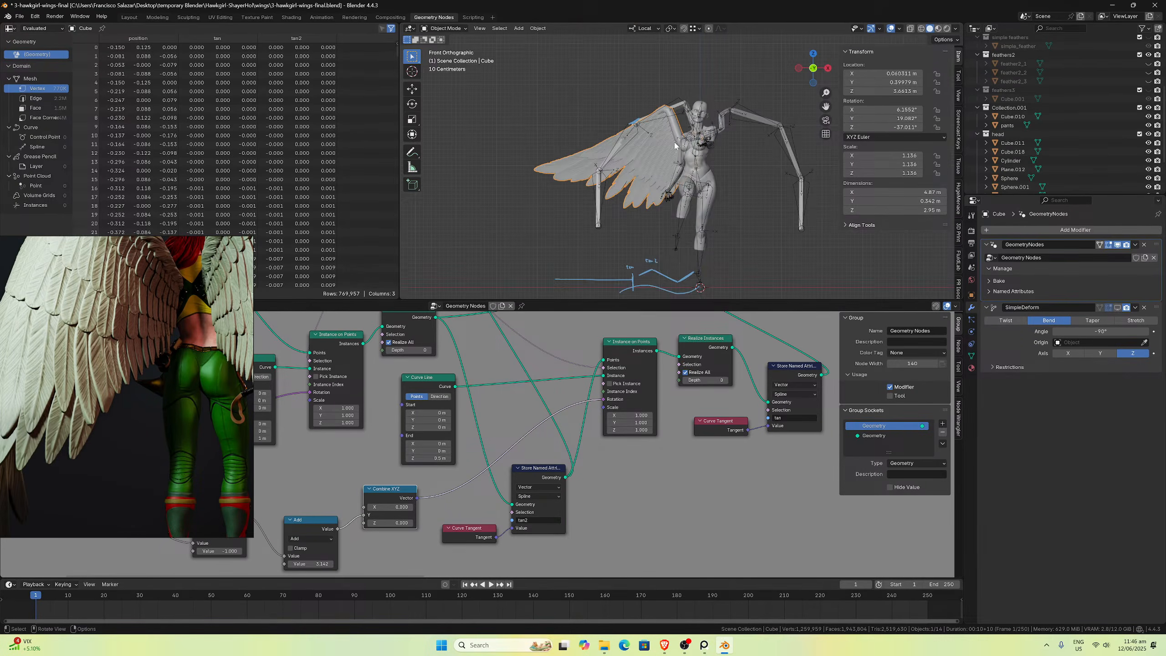
key(Home)
middle_drag(322, 457, 498, 440)
scroll(498, 440, up, 5)
click(497, 422)
text(-)
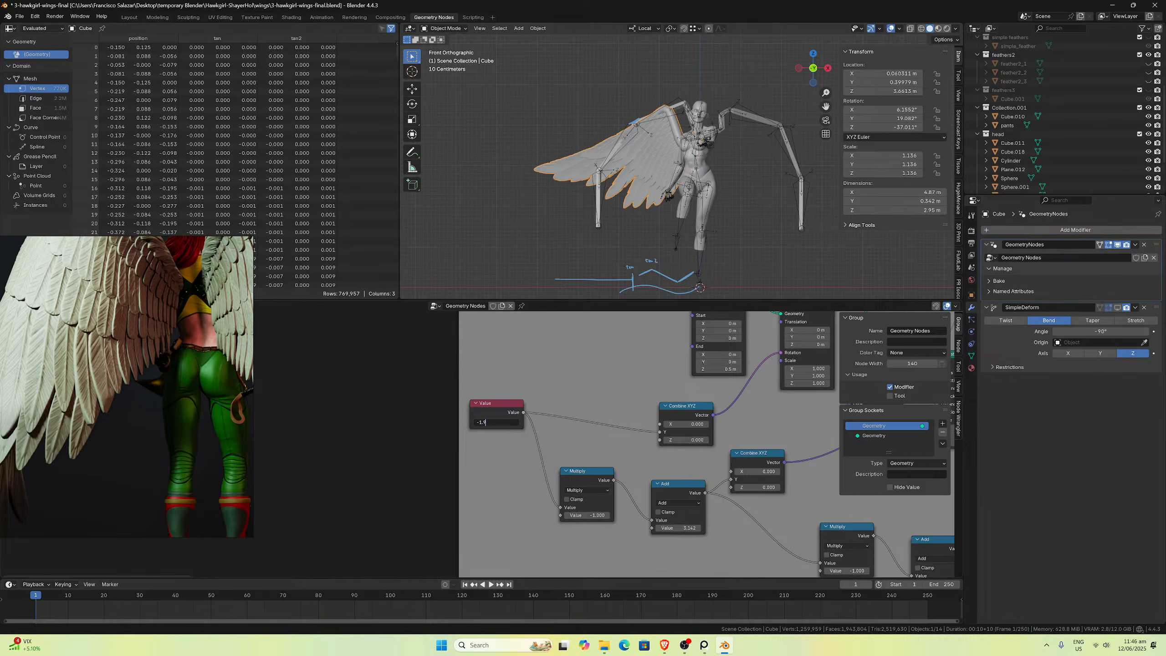
text(1.95)
key(Return)
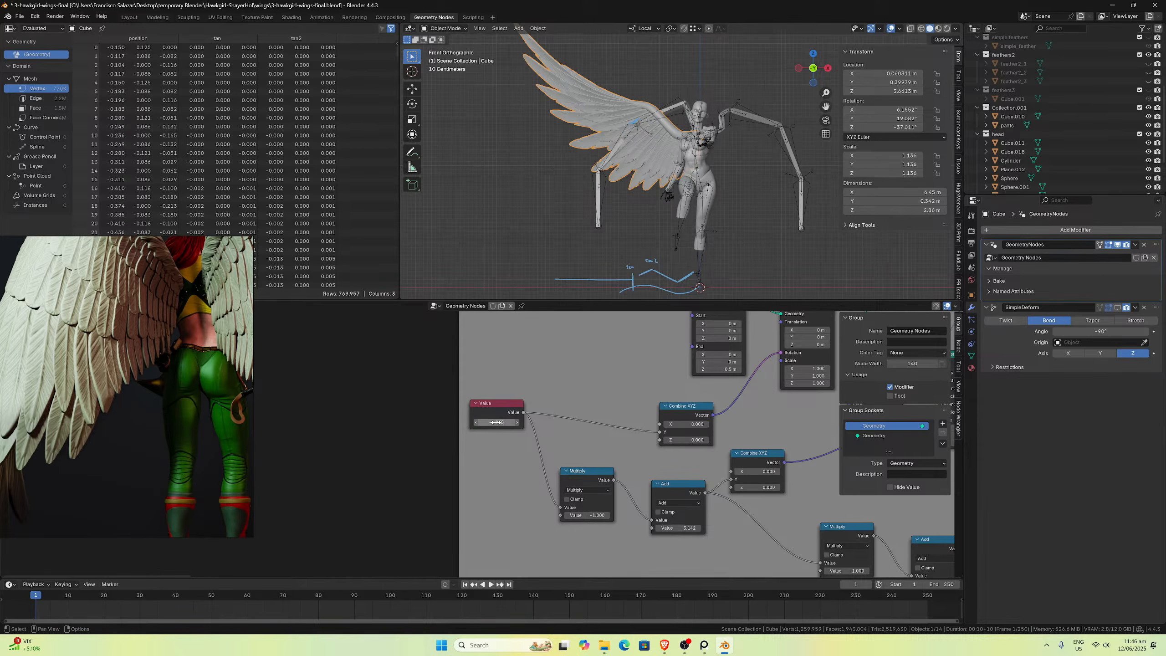
Step: Clear the wing object's rotation and location to return it to the world origin
scroll(582, 193, down, 2)
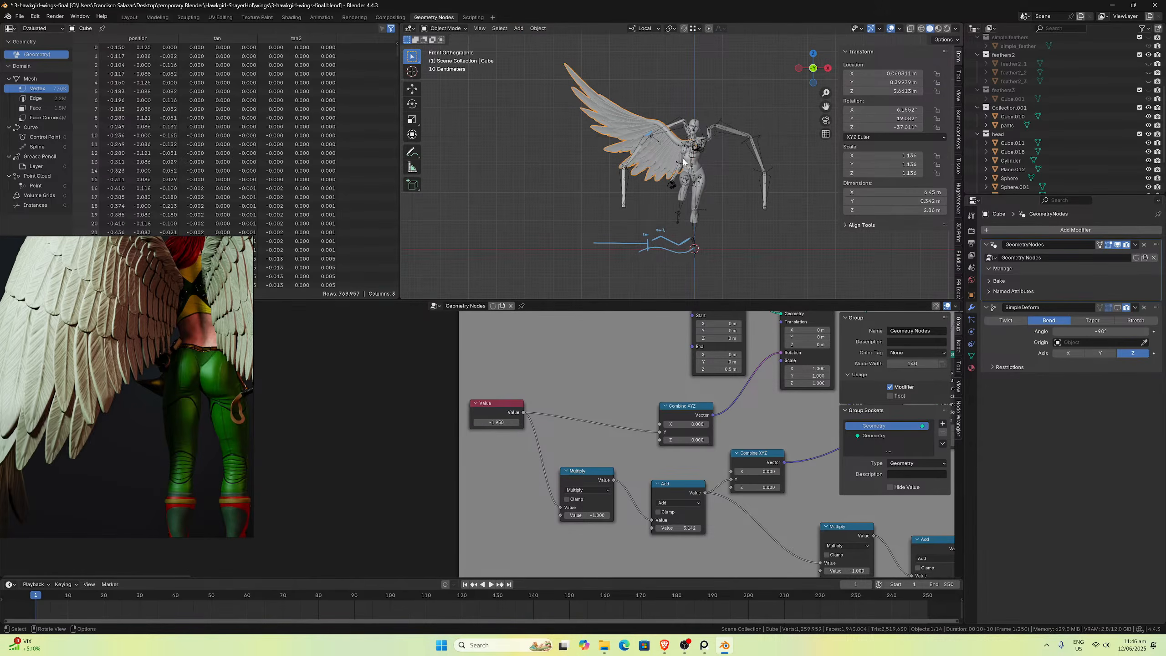
scroll(683, 162, up, 4)
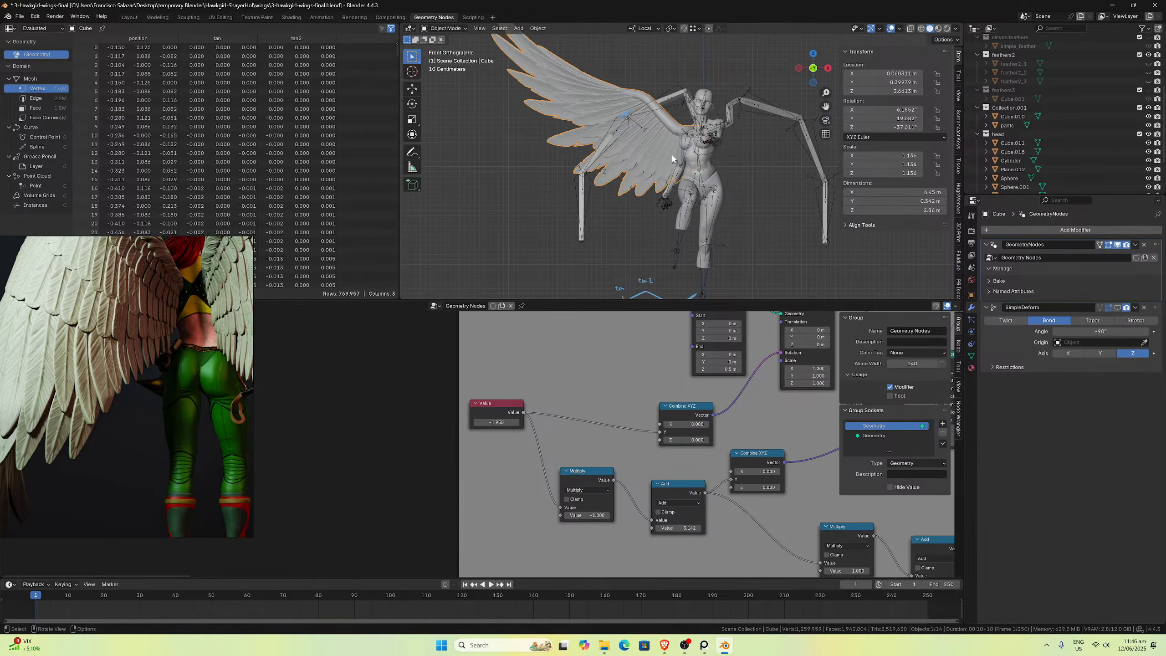
scroll(669, 158, down, 2)
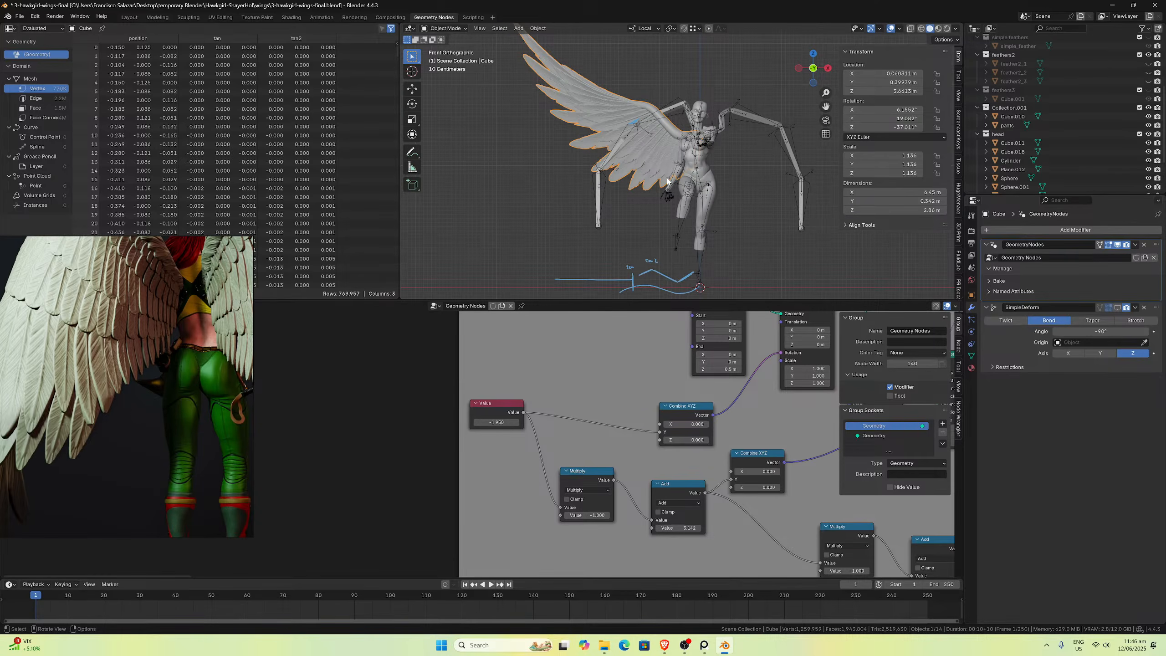
key(alt)
key(alt+r)
key(alt+g)
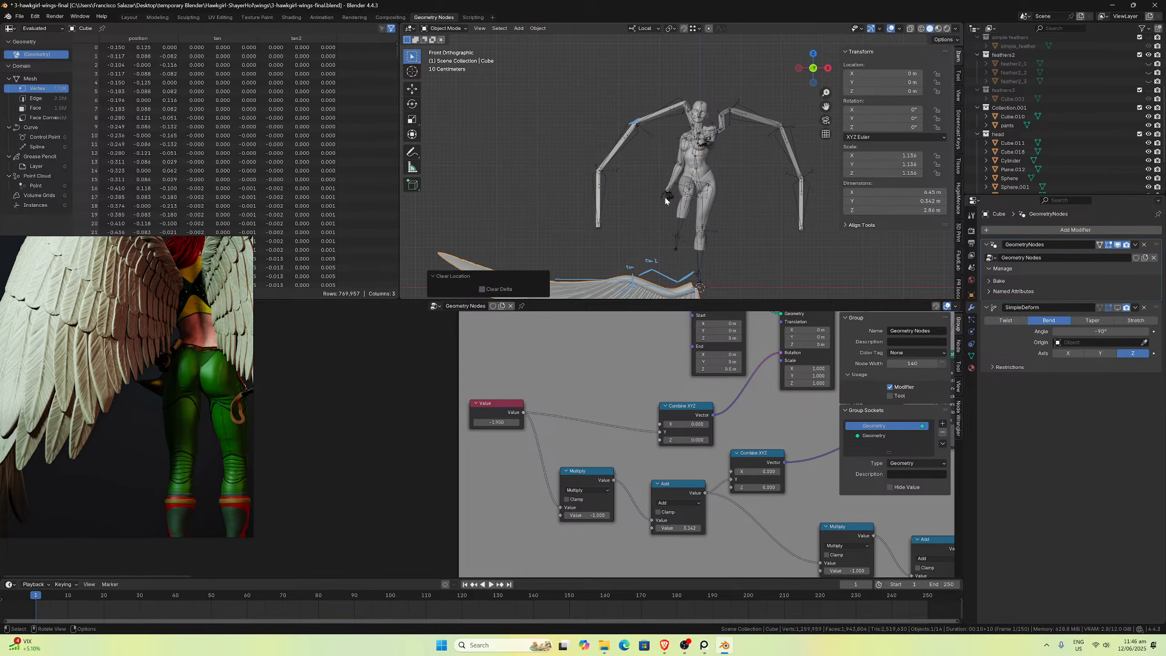
Step: Examine the reset wing's root and upper edge near the origin against the tan and tan2 annotations, and review the skeleton node frame
scroll(665, 201, down, 3)
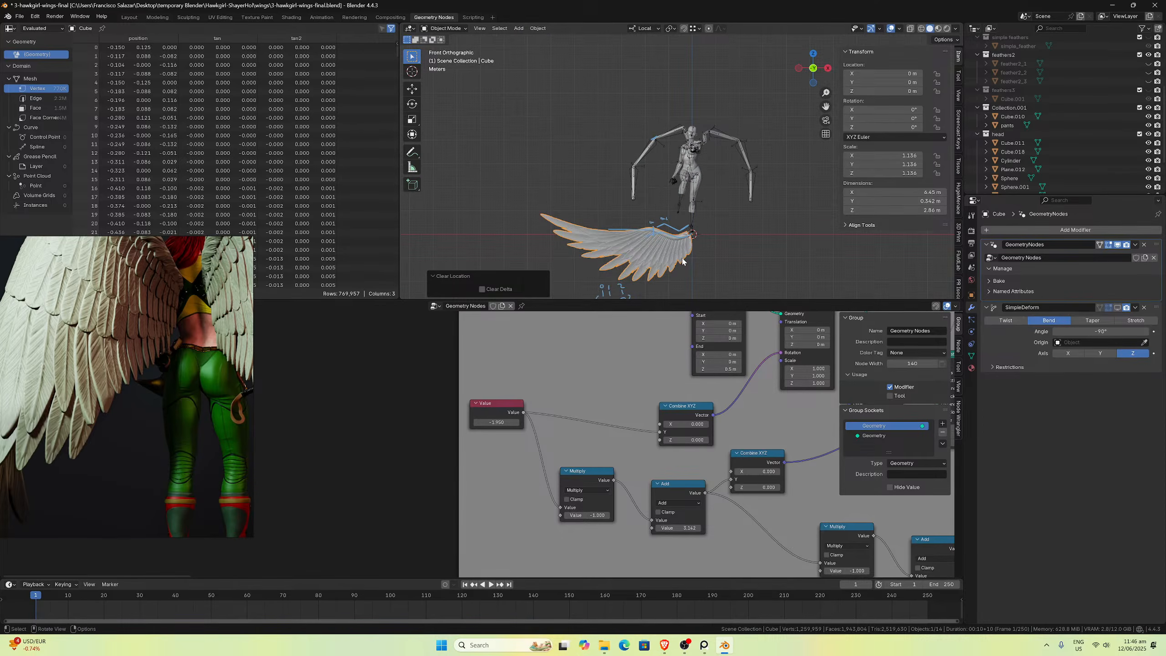
scroll(682, 262, up, 2)
scroll(682, 263, down, 2)
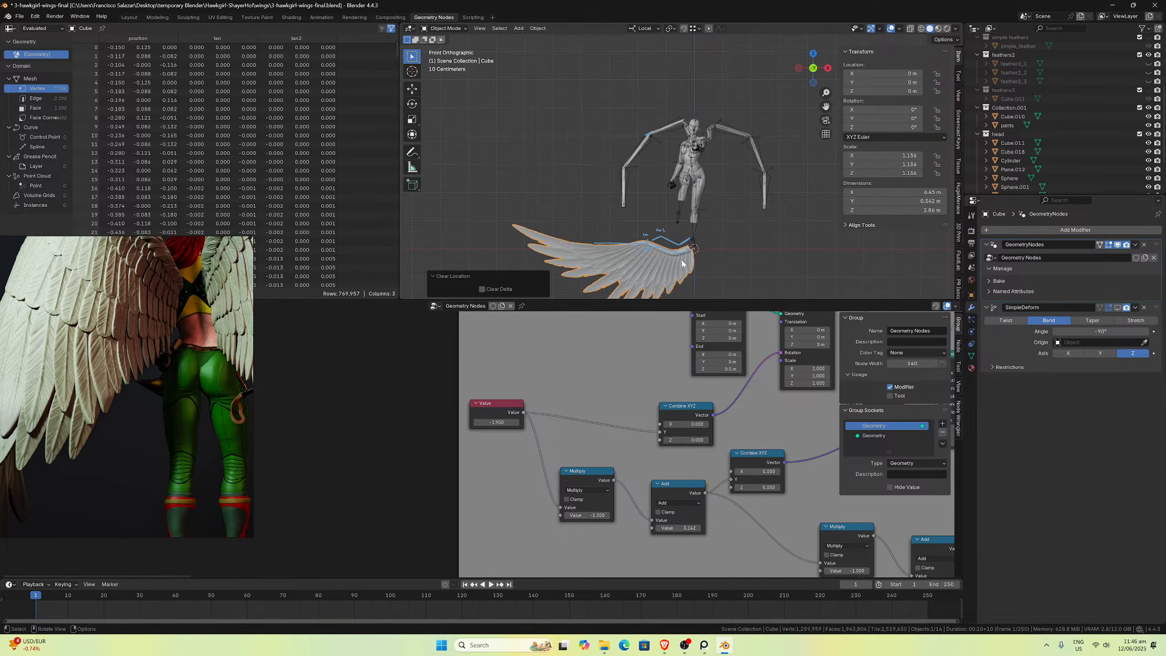
middle_drag(682, 262, 690, 255)
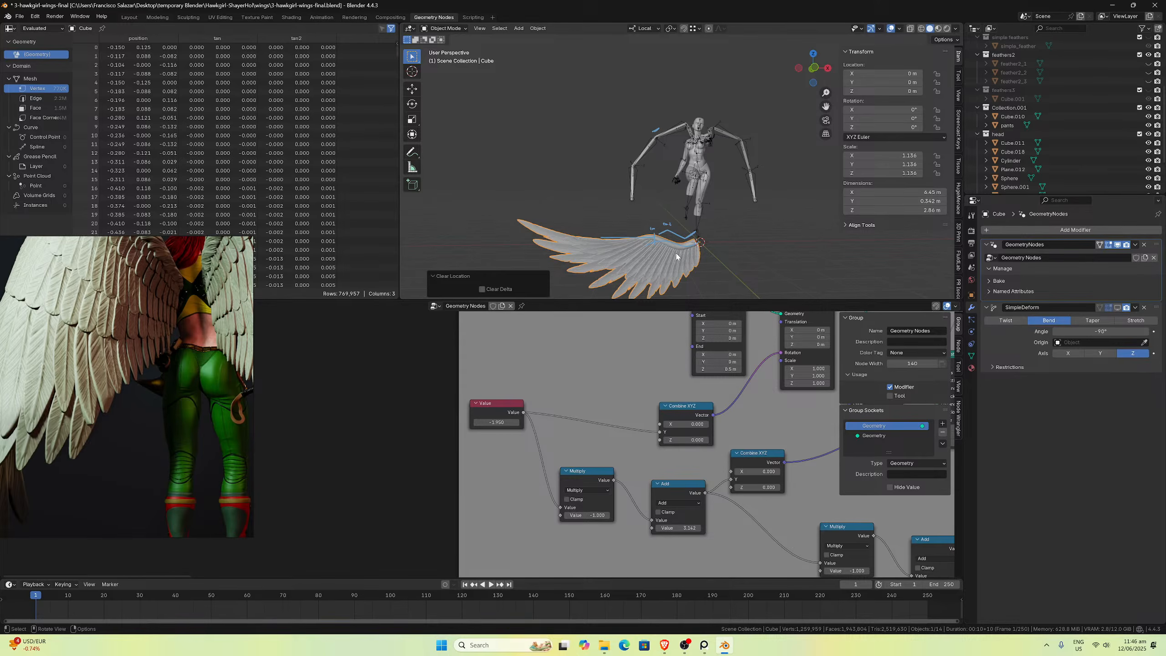
key(KP_1)
scroll(711, 89, up, 6)
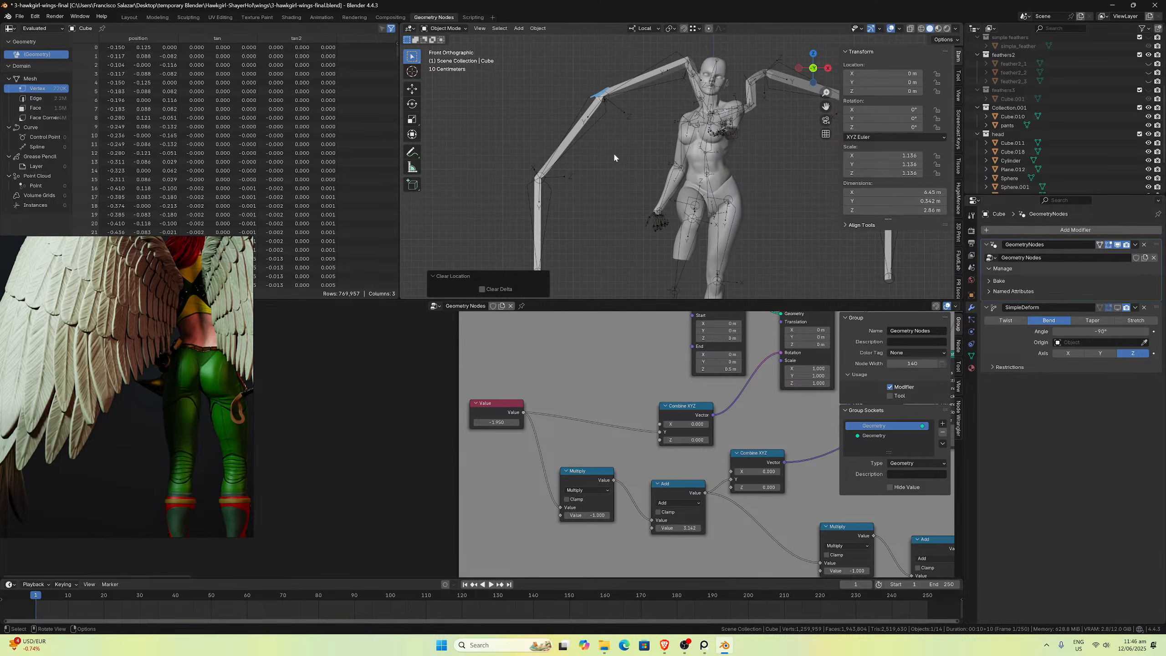
scroll(633, 219, down, 6)
scroll(684, 253, up, 4)
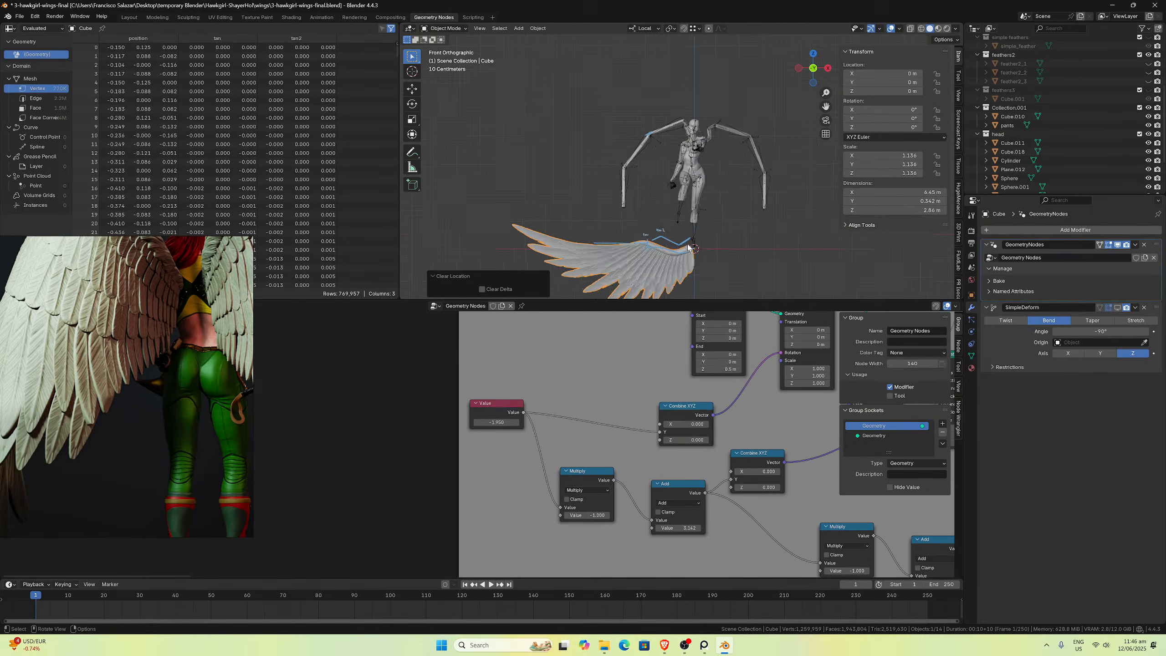
scroll(716, 253, down, 3)
scroll(752, 252, up, 4)
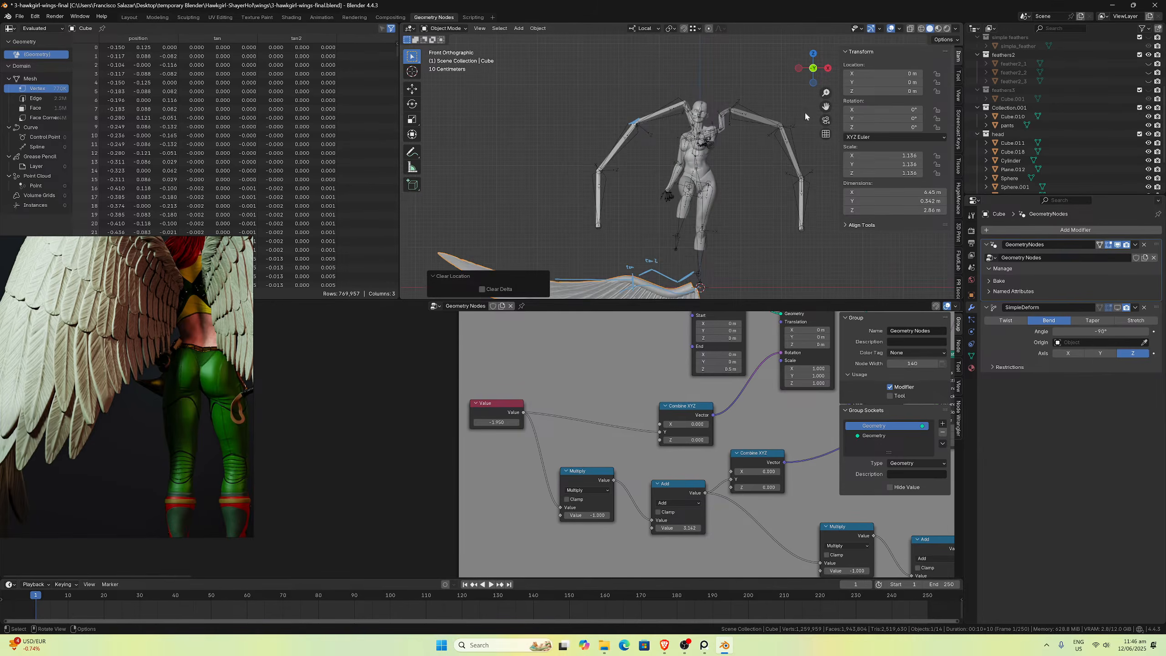
drag(826, 106, 706, 200)
scroll(706, 200, up, 2)
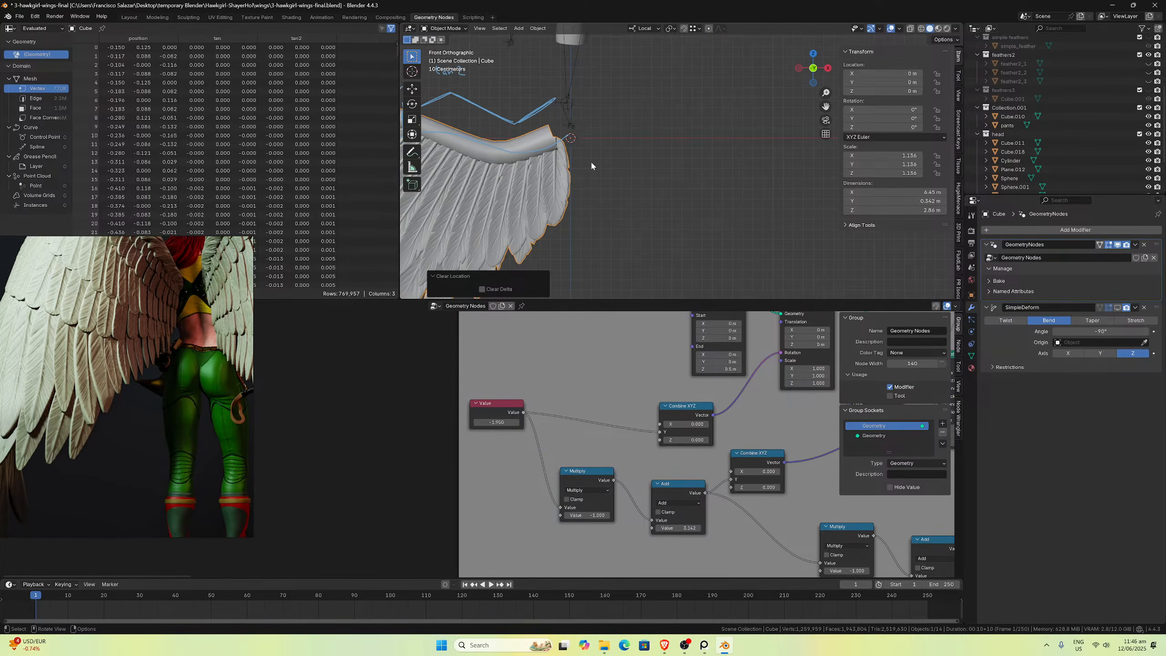
middle_drag(569, 173, 554, 195)
key(KP_1)
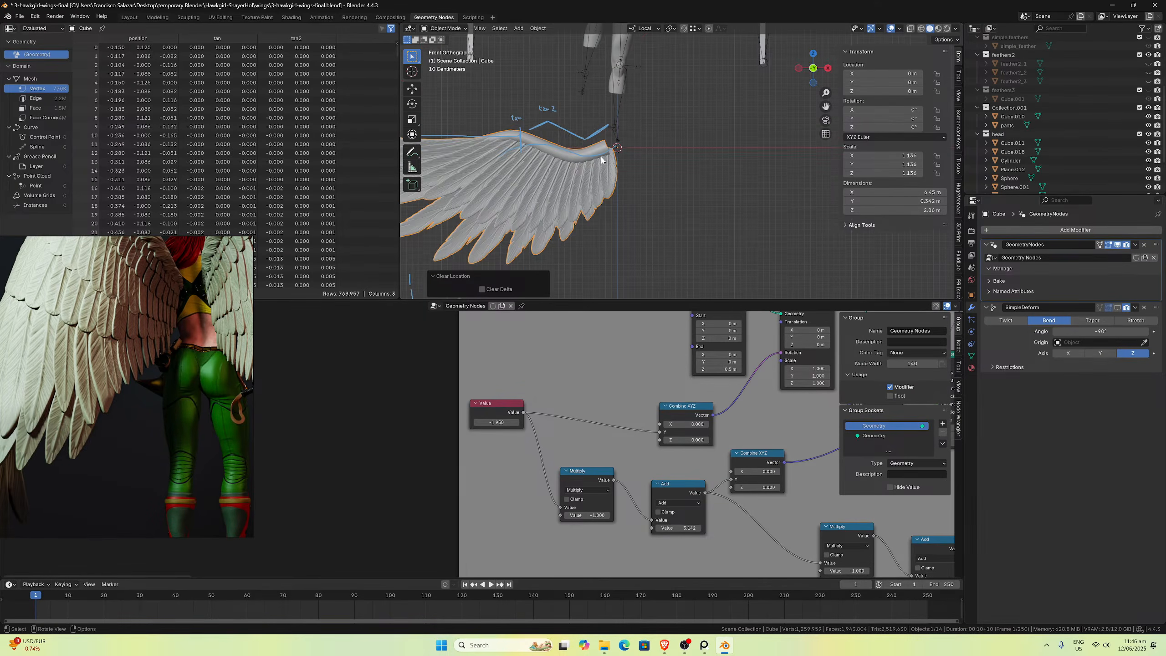
key(Home)
scroll(693, 404, up, 6)
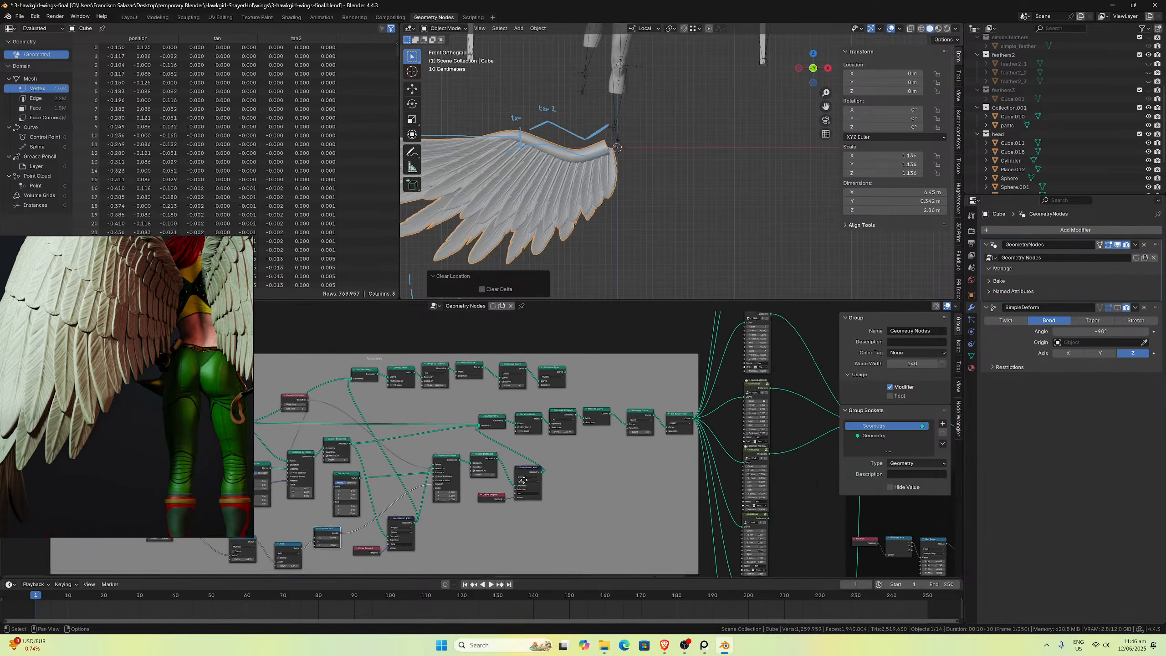
Step: Set To Min to 0.3 on the feather node group that has Count 18 and To Max 1.5
scroll(595, 470, up, 5)
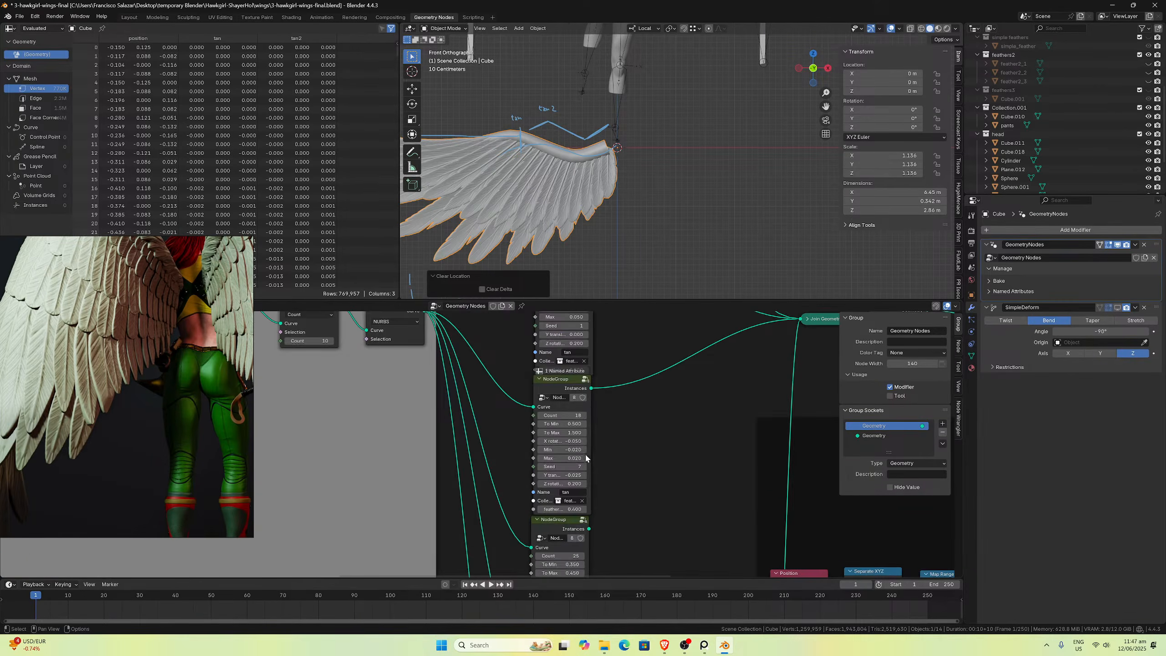
middle_drag(665, 443, 616, 517)
click(558, 495)
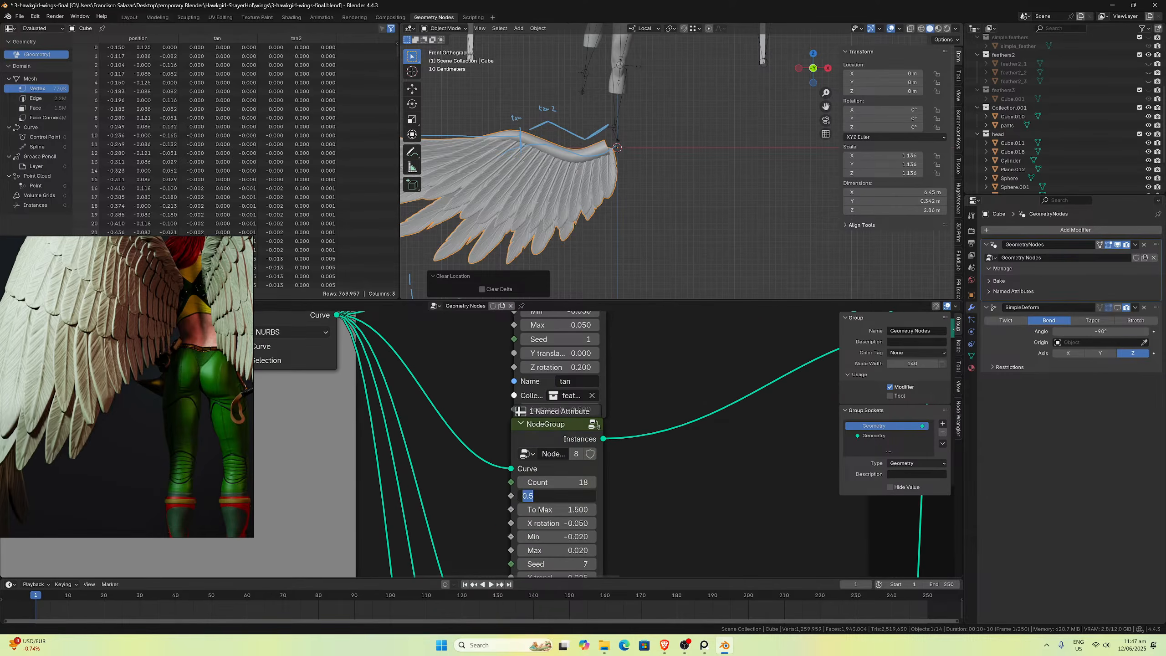
text(0.5)
key(Return)
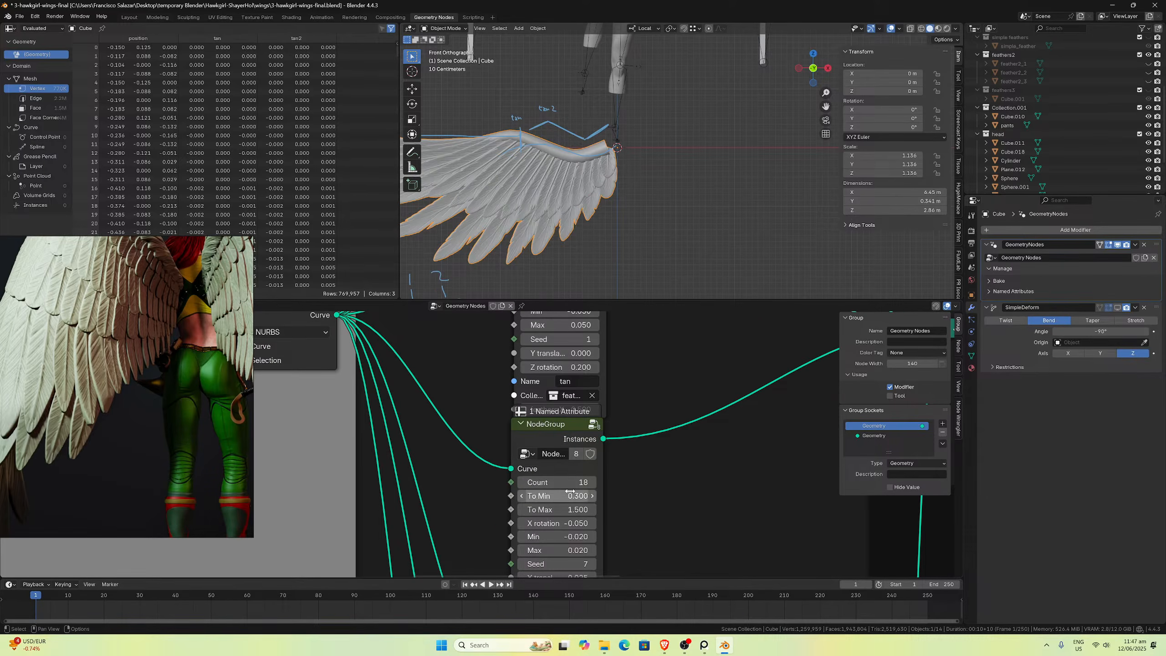
Step: Check the whole wing's silhouette beneath the figure in front view and save the file
scroll(605, 219, down, 3)
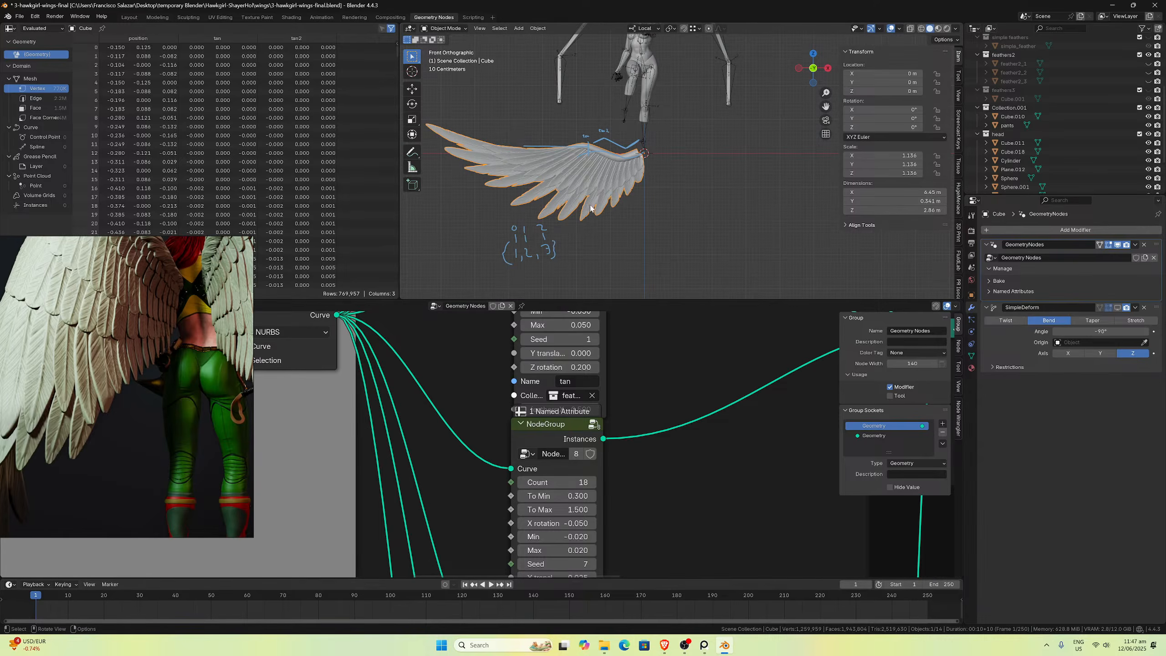
scroll(604, 211, down, 5)
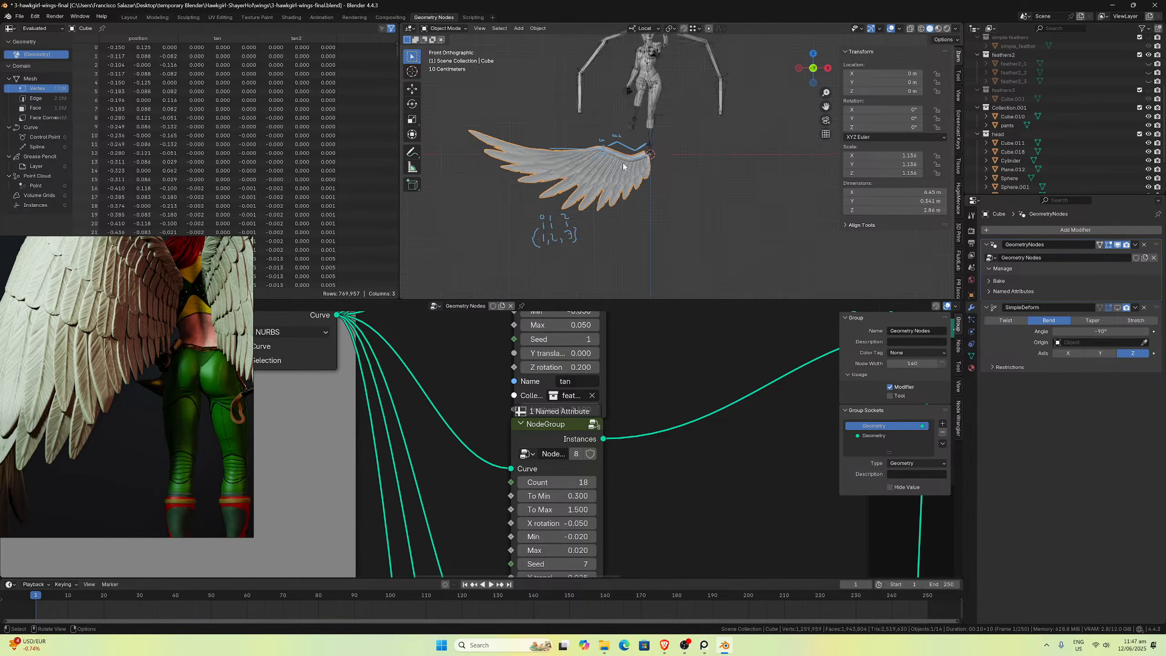
scroll(650, 163, up, 4)
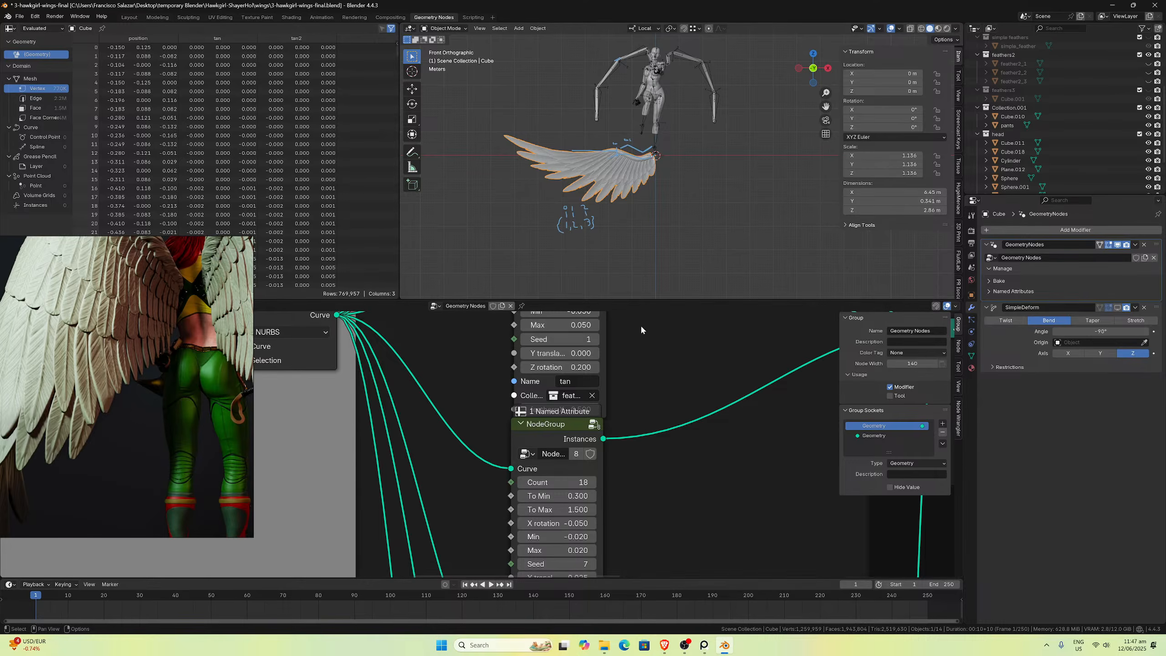
scroll(689, 383, down, 4)
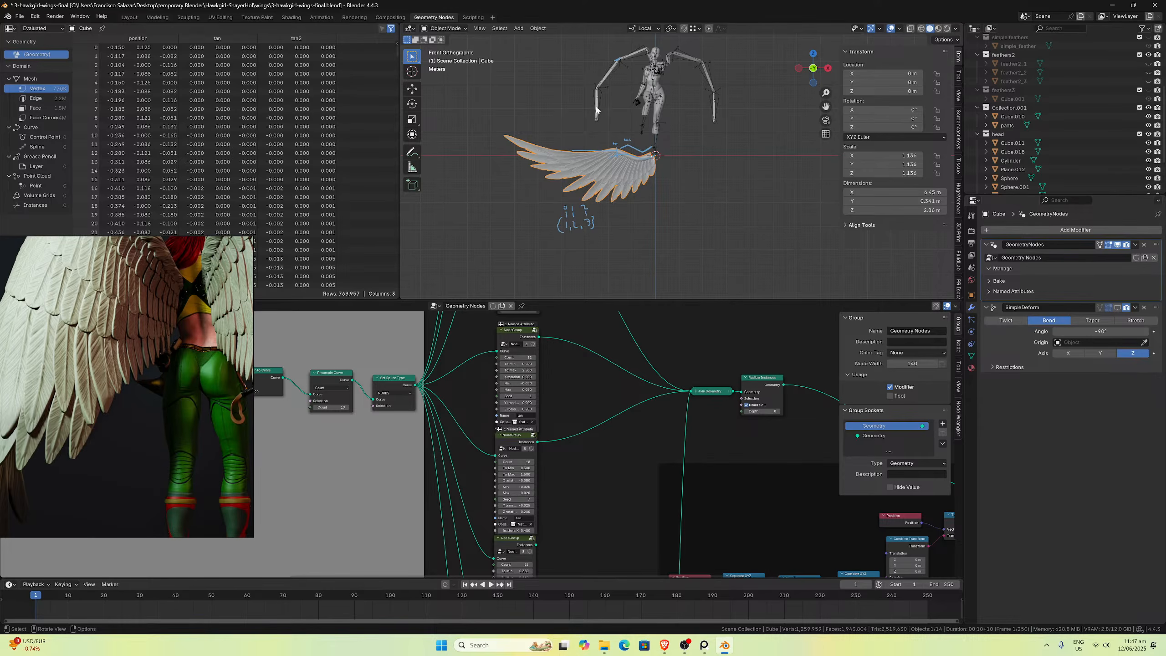
key(ctrl+s)
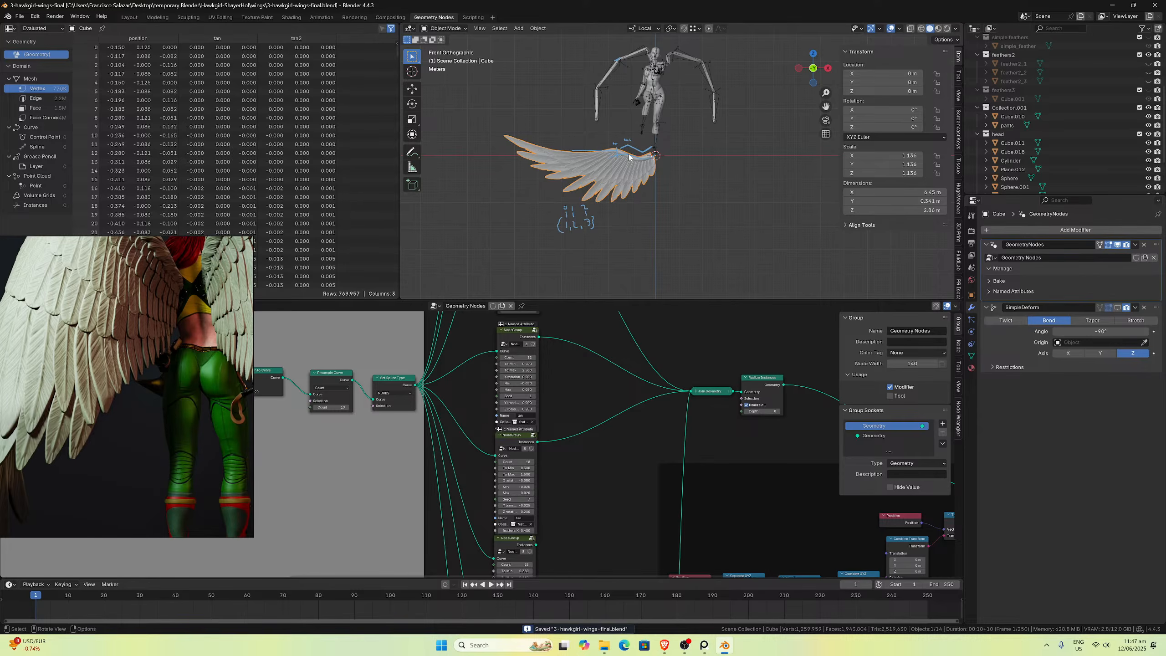
Step: Switch to YouTube in the browser to play the Chill & Synthwave - Nostalgia video, and return to Blender to save the wing file
click(664, 645)
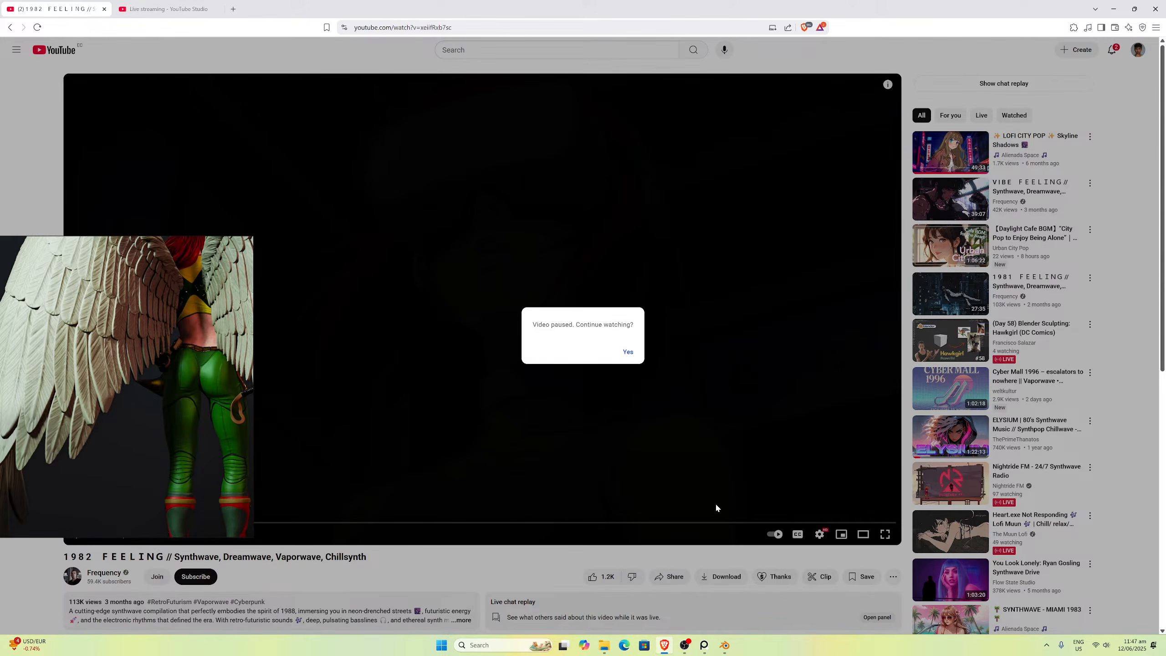
scroll(720, 505, down, 3)
scroll(725, 500, down, 3)
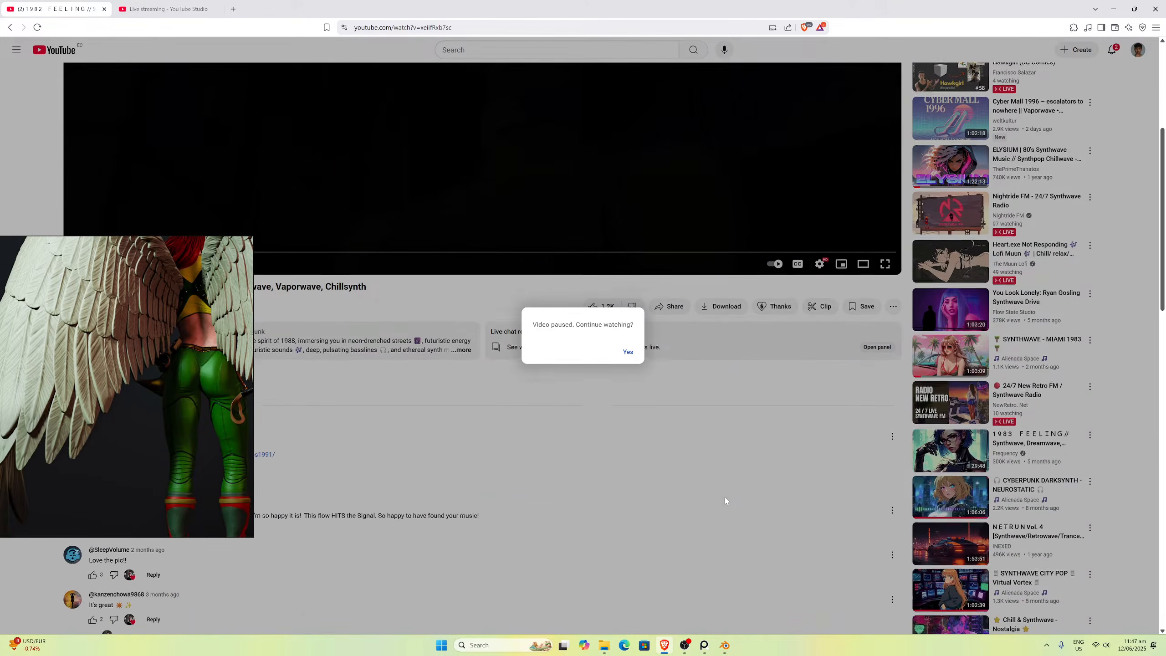
scroll(895, 510, down, 2)
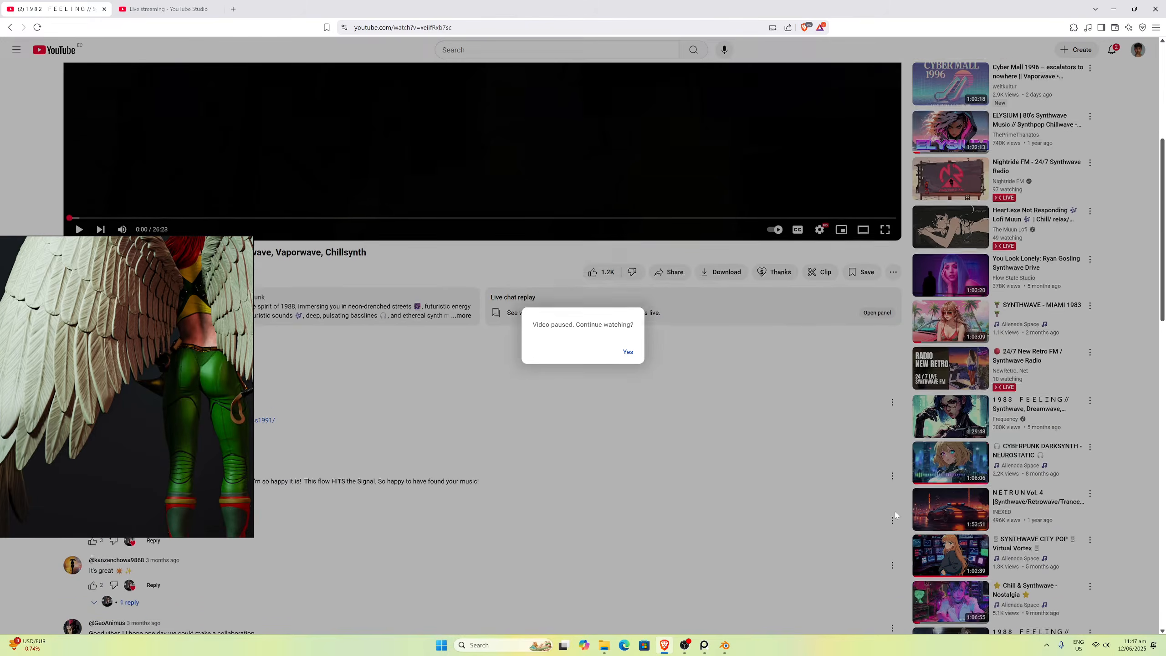
click(935, 543)
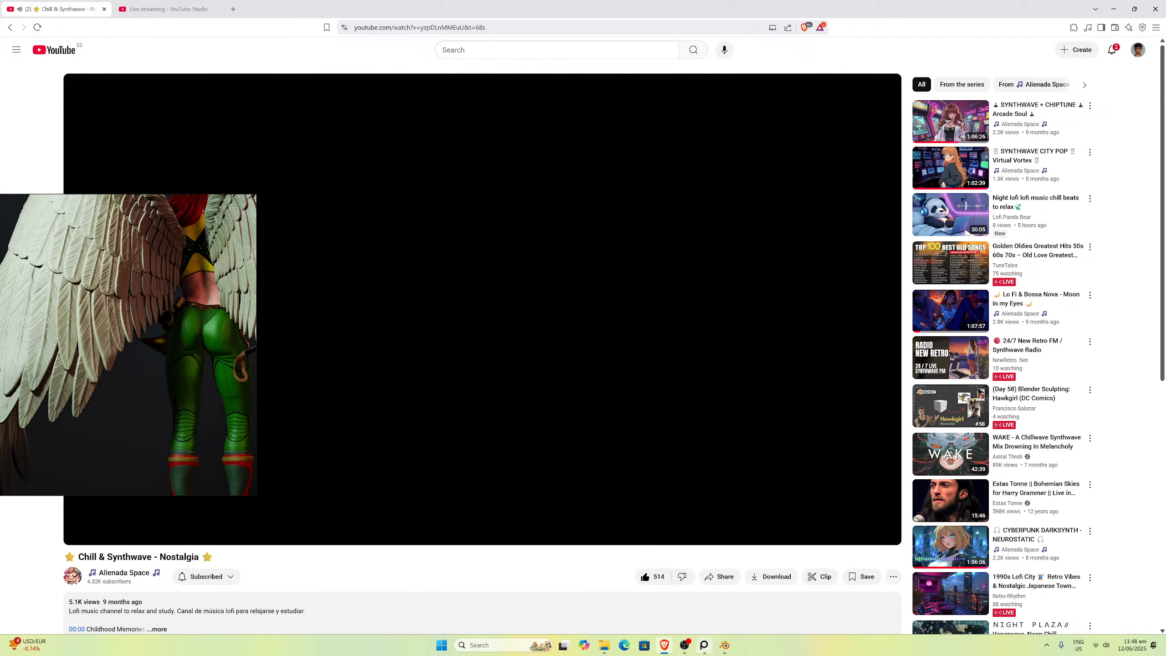
click(724, 645)
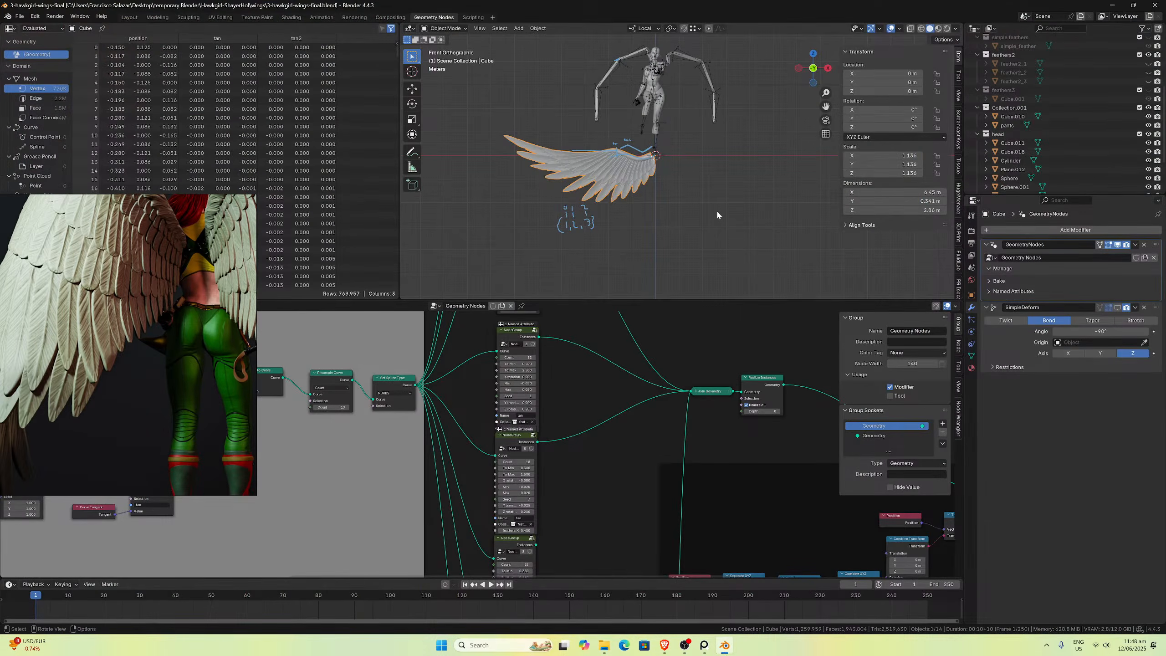
key(ctrl+s)
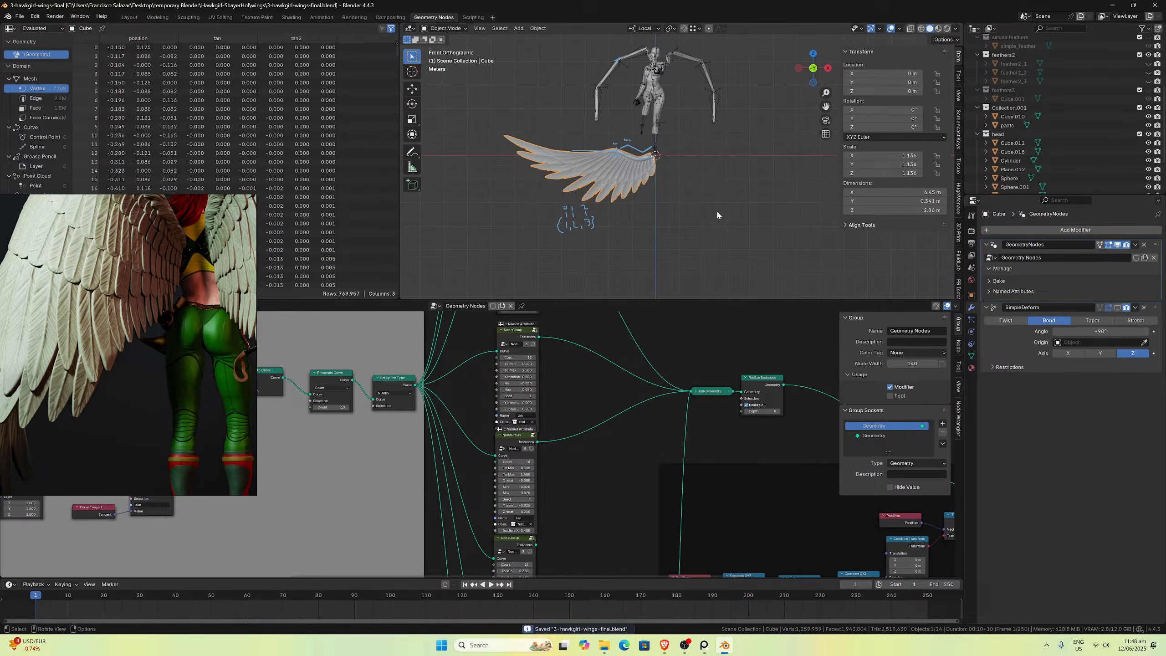
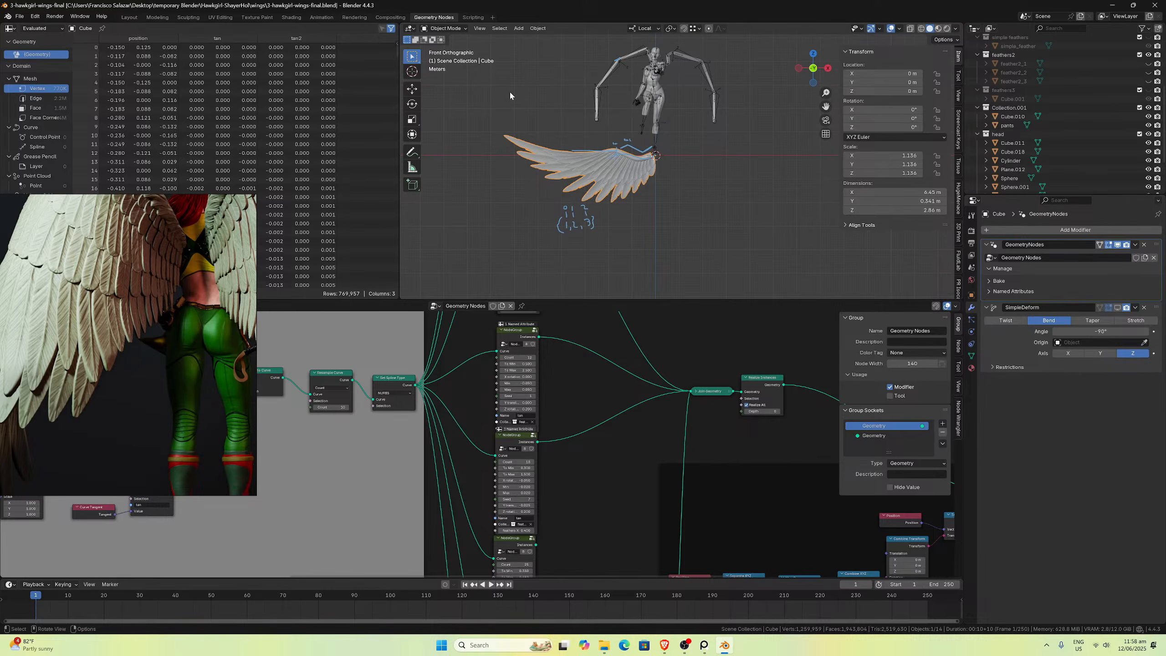
Step: Examine the wing's overall shape and its root at the origin against the figure and skeleton, from the front and from a raised angle
scroll(510, 90, up, 1)
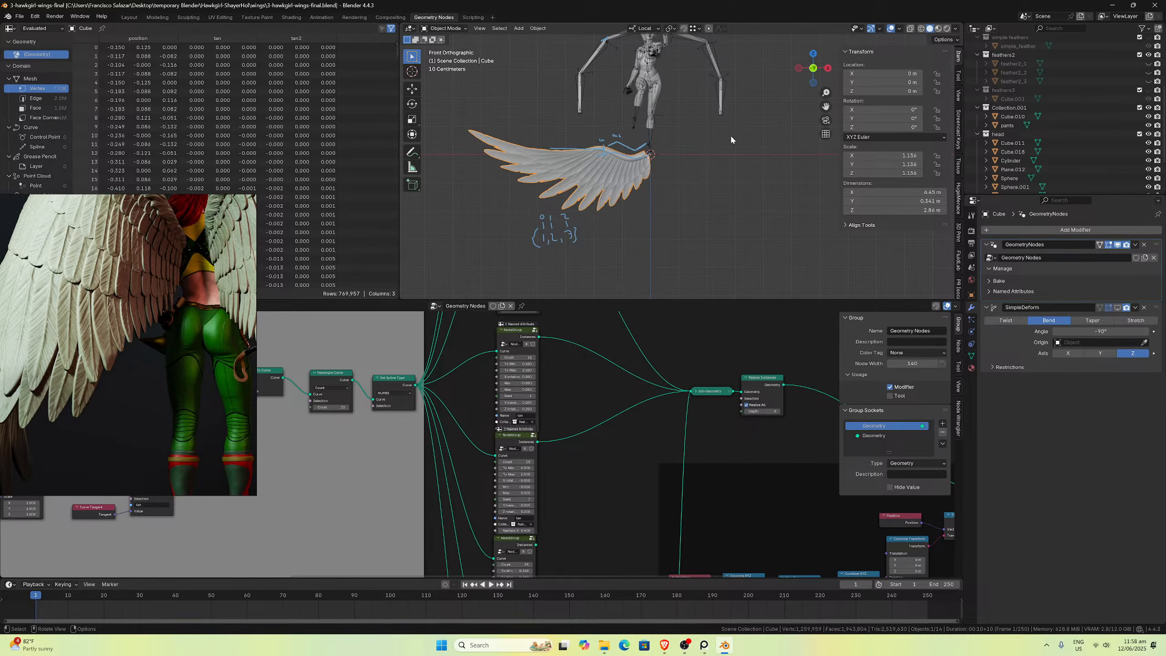
drag(826, 106, 844, 128)
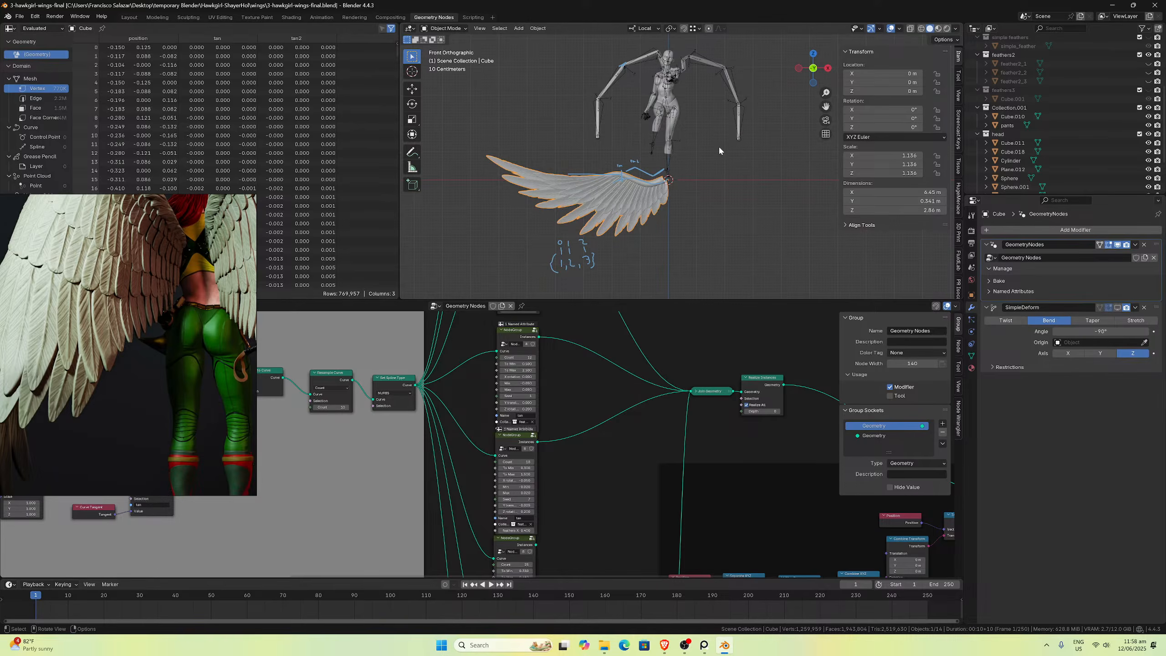
scroll(719, 148, up, 2)
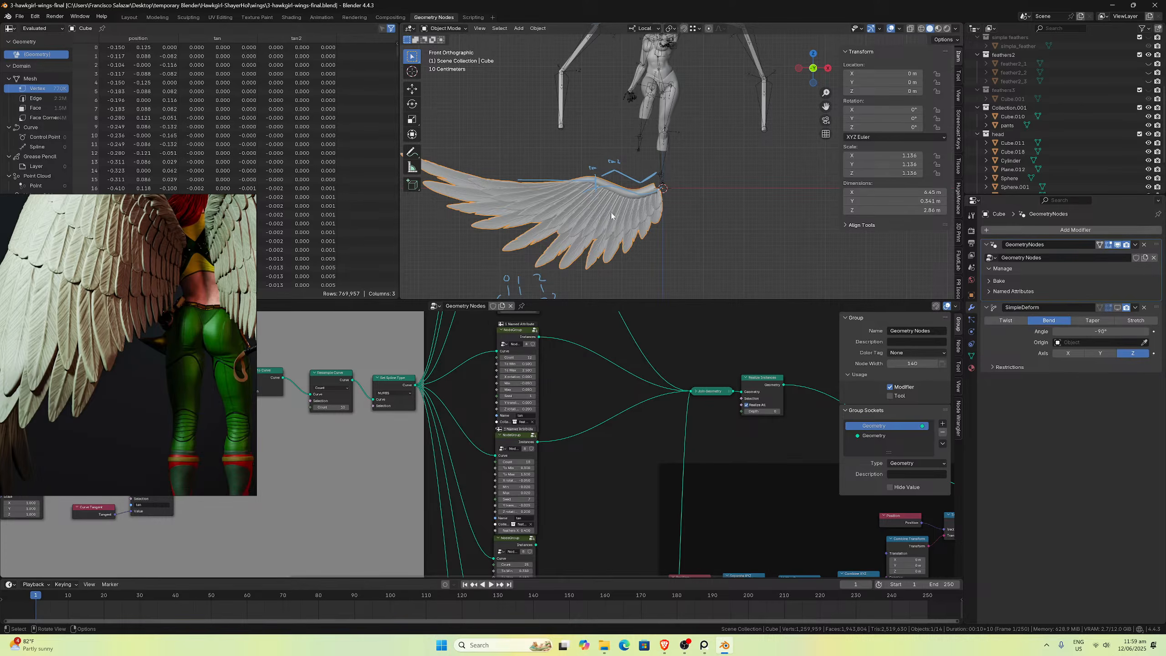
scroll(611, 216, down, 3)
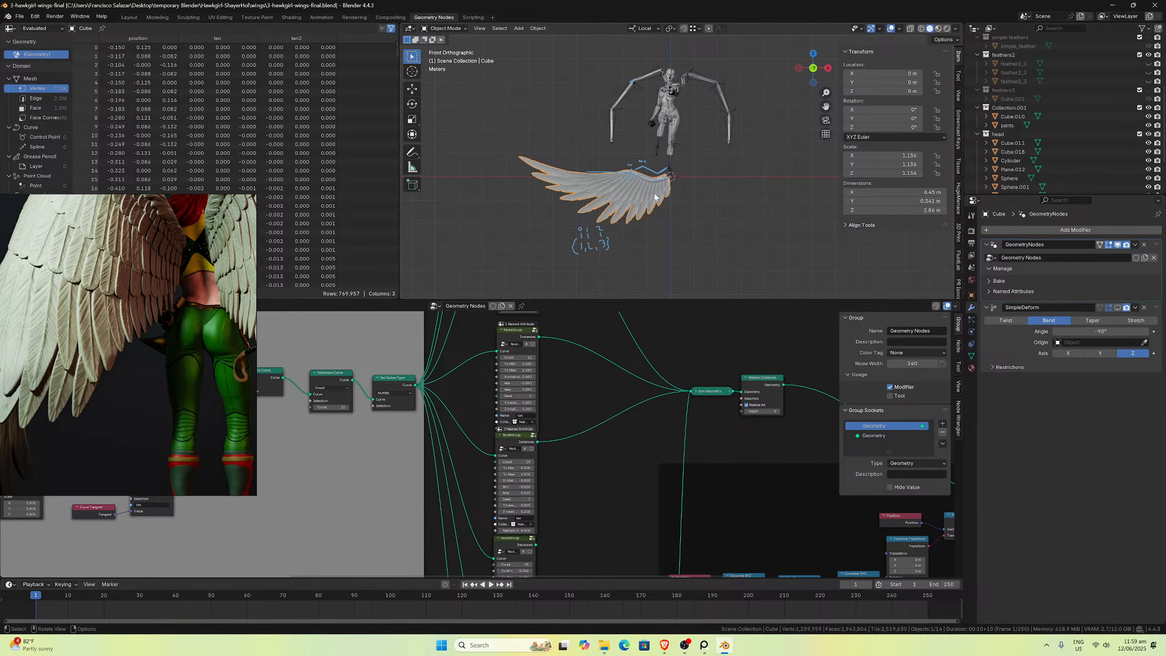
scroll(663, 183, up, 2)
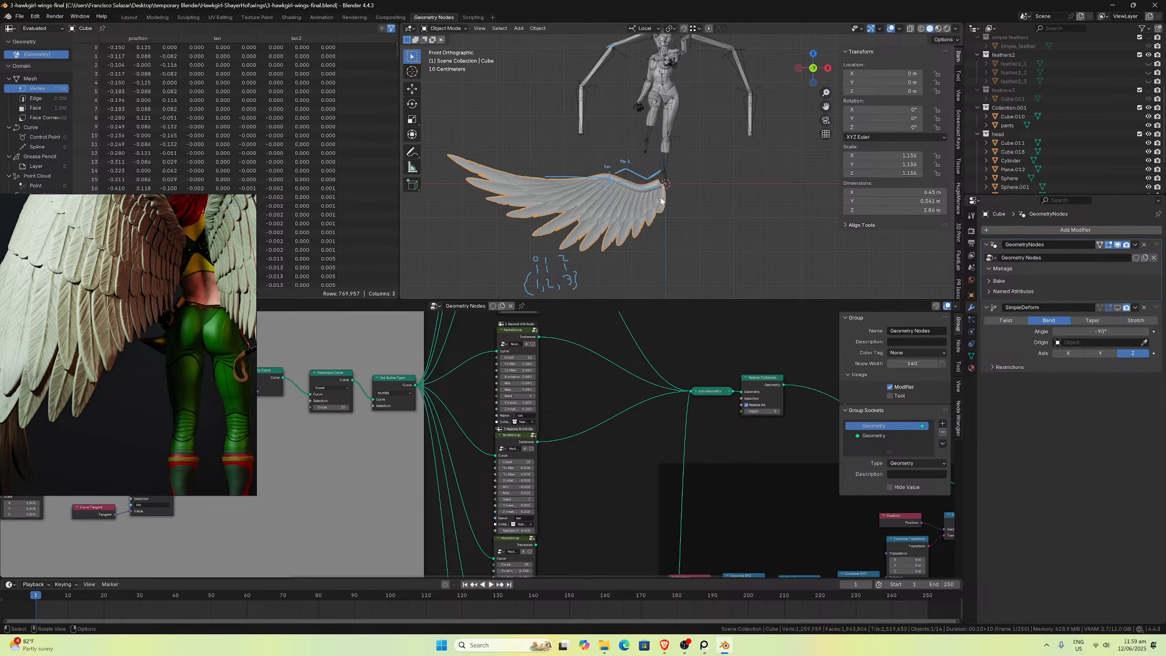
scroll(654, 199, up, 3)
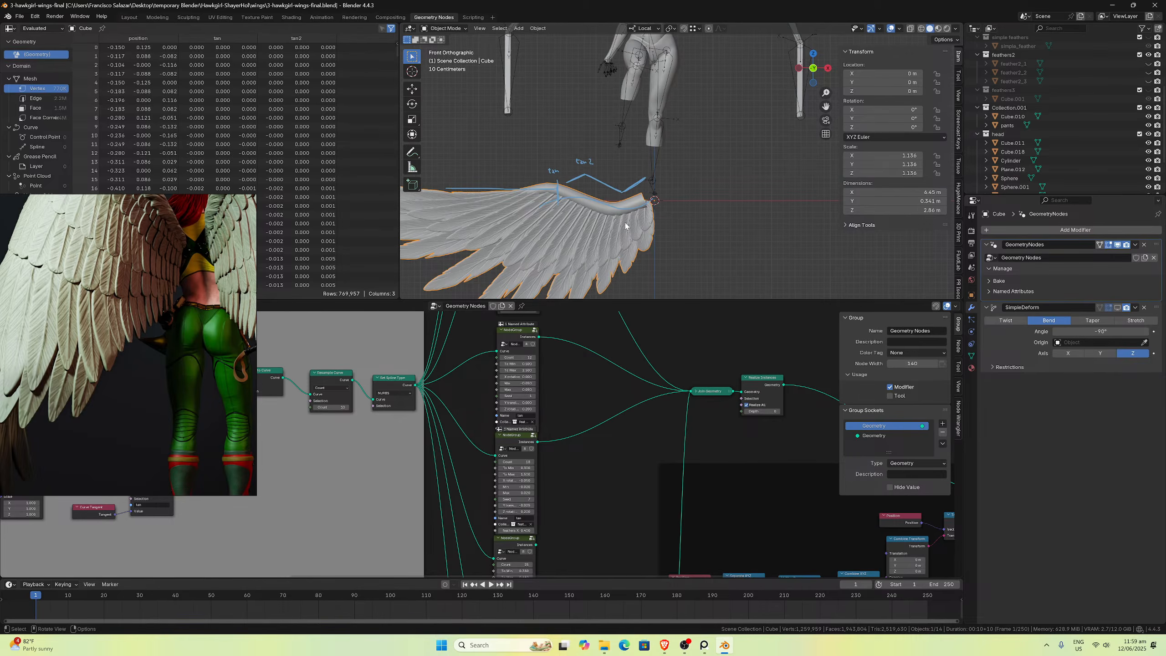
scroll(588, 210, down, 3)
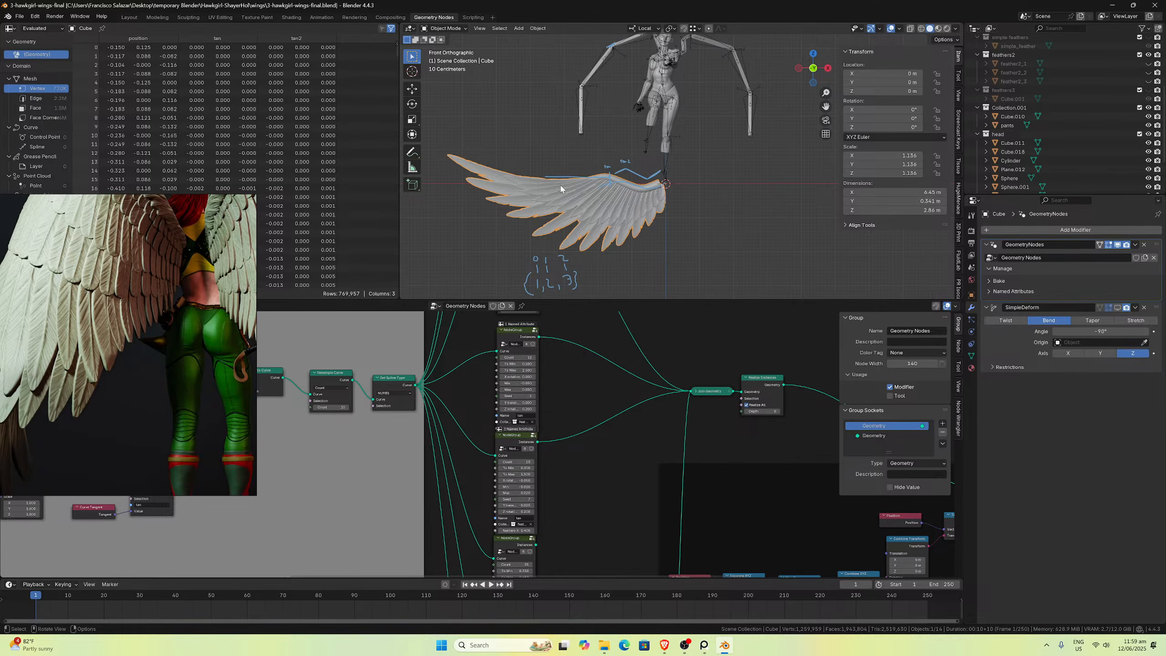
scroll(620, 184, down, 1)
scroll(658, 185, up, 2)
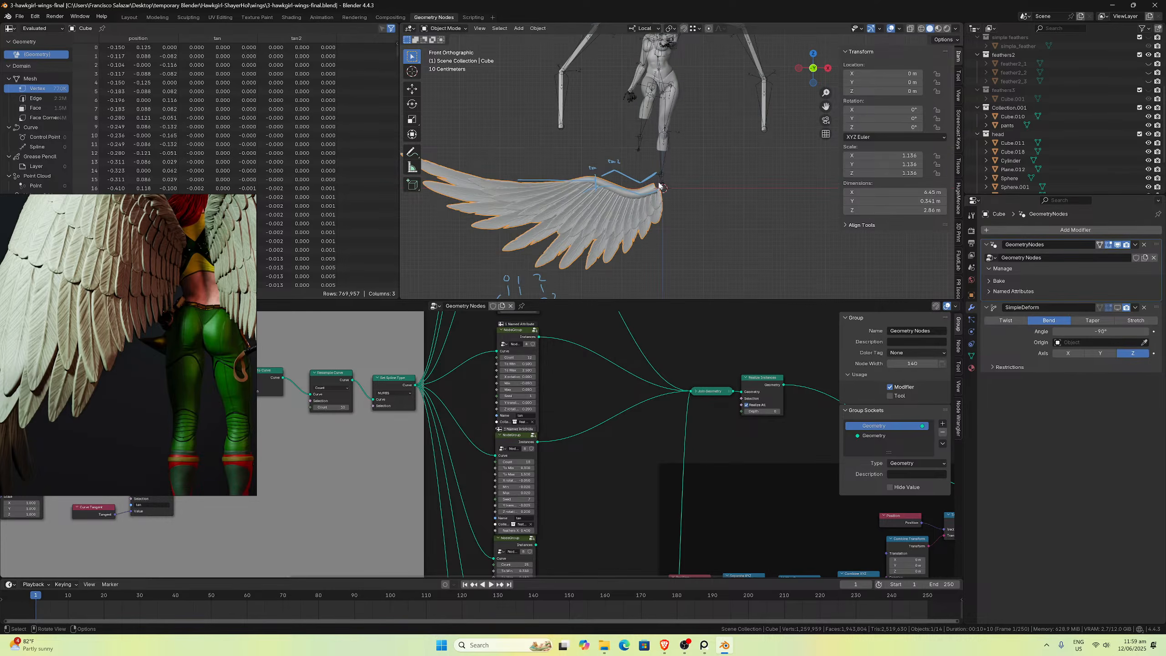
middle_drag(645, 200, 641, 94)
scroll(676, 82, down, 2)
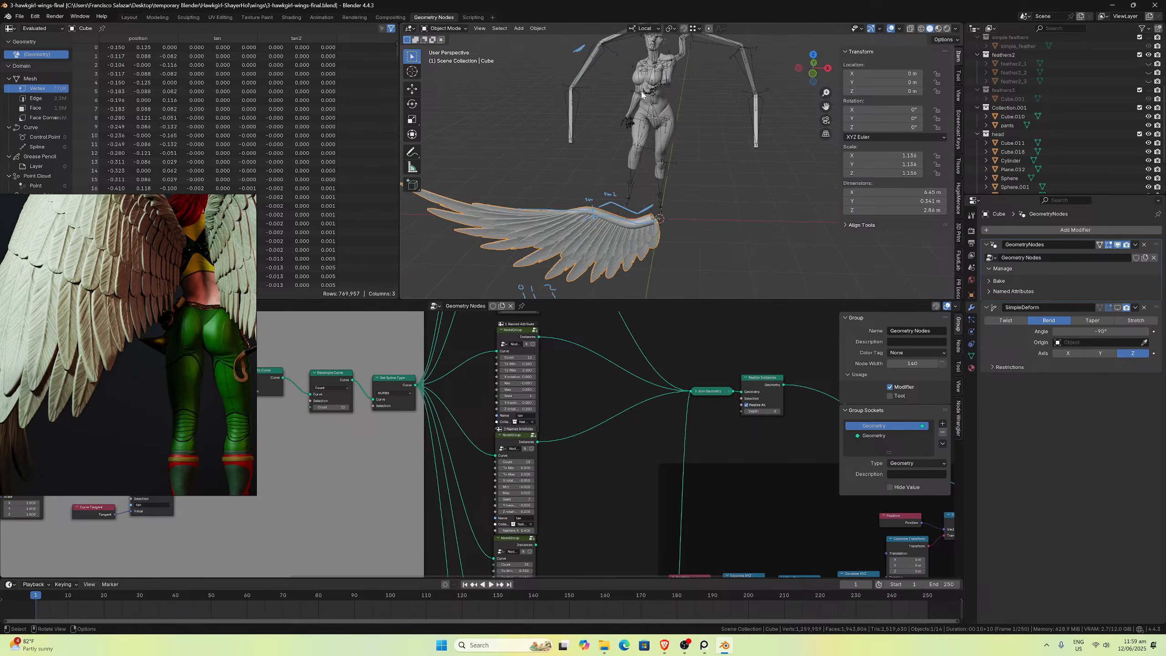
key(KP_1)
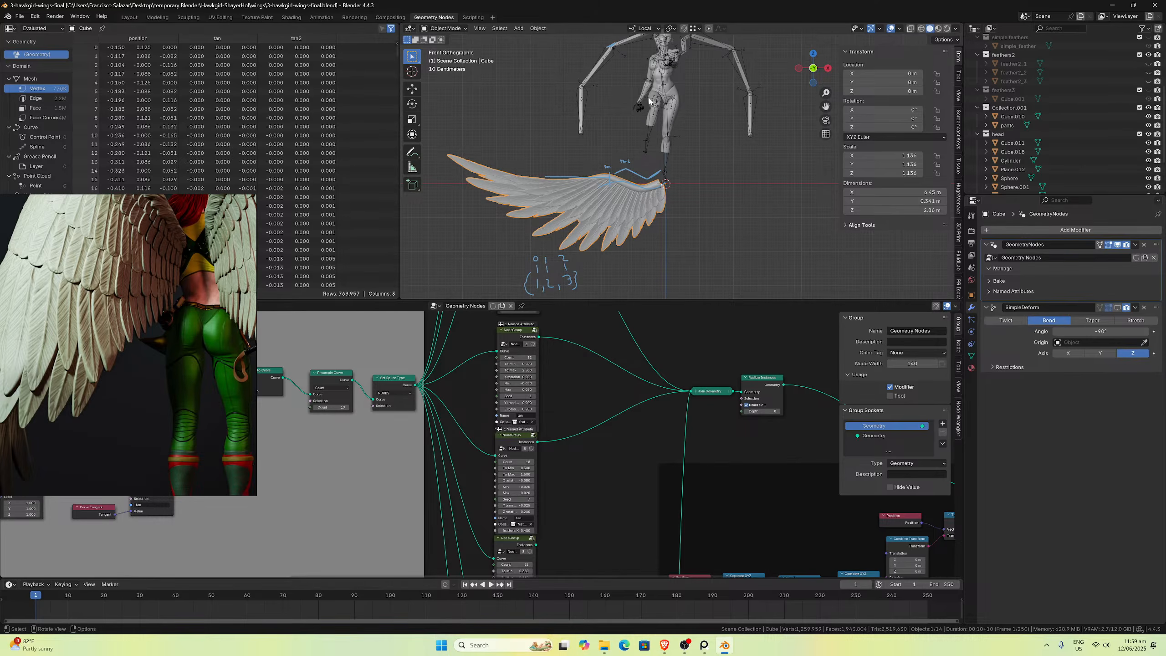
Step: Inspect the feathers and upper edge along the tan and tan2 annotations, close up and from oblique angles, ending in front view
scroll(656, 133, down, 2)
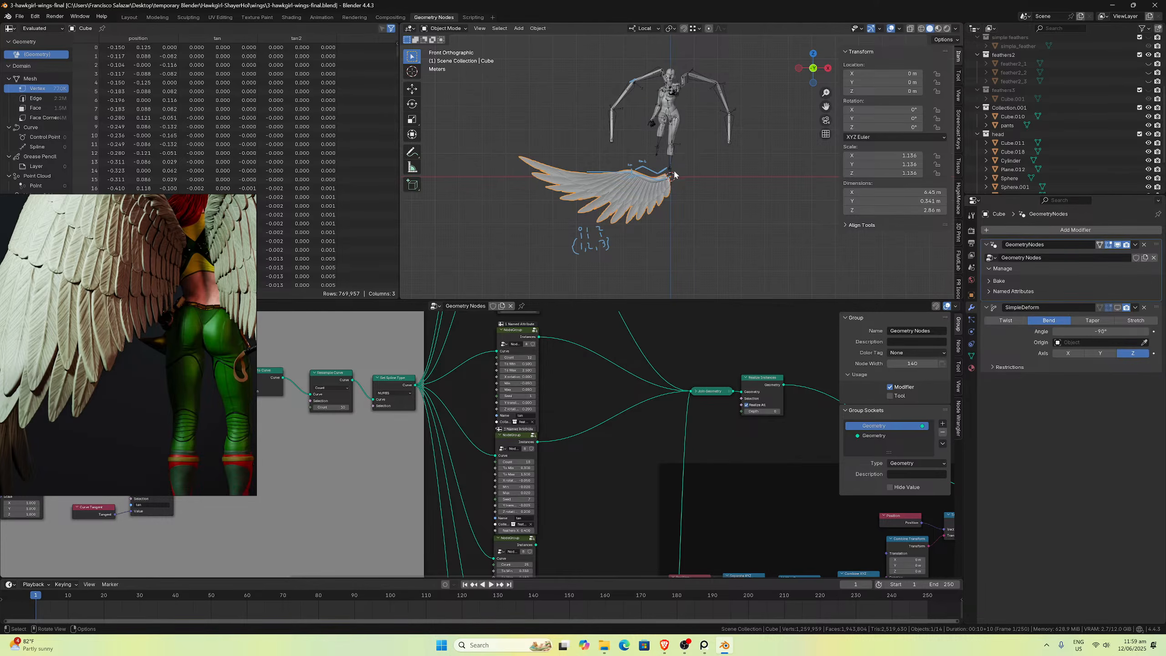
scroll(674, 174, up, 3)
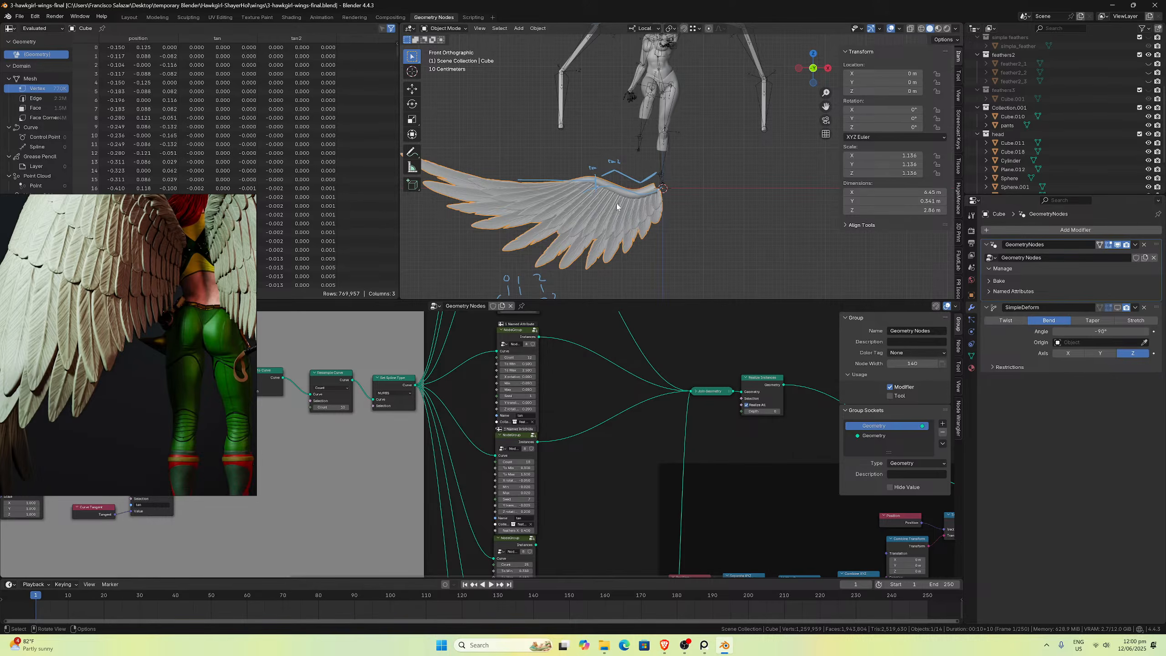
scroll(648, 210, down, 2)
scroll(635, 191, up, 3)
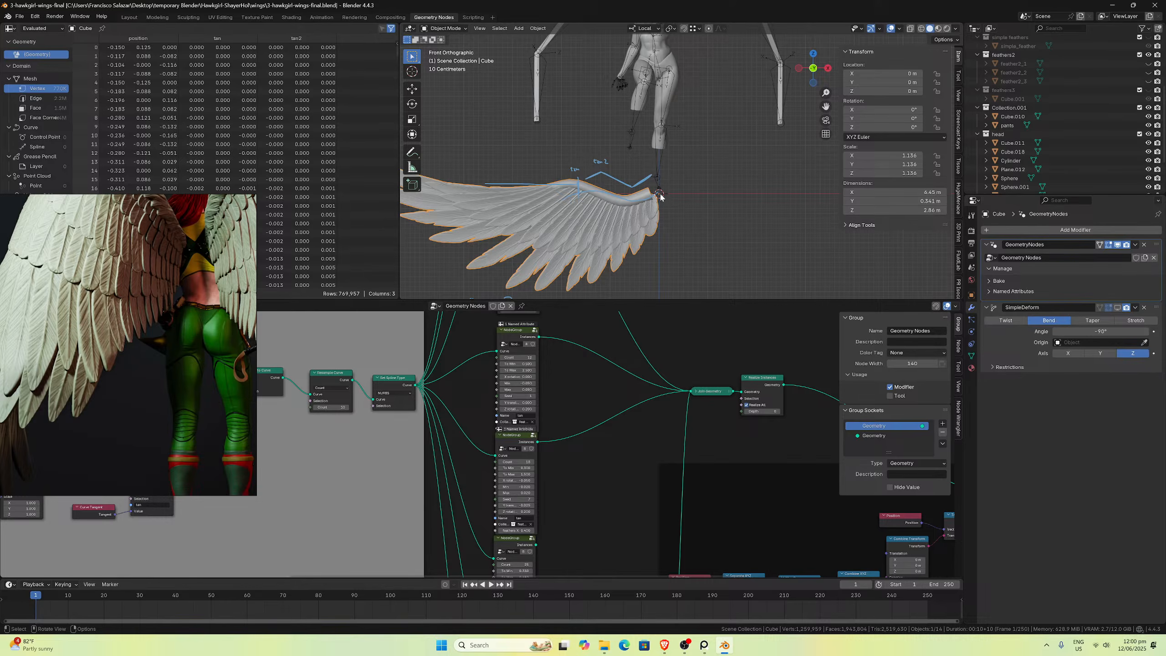
scroll(664, 197, down, 2)
scroll(680, 152, up, 3)
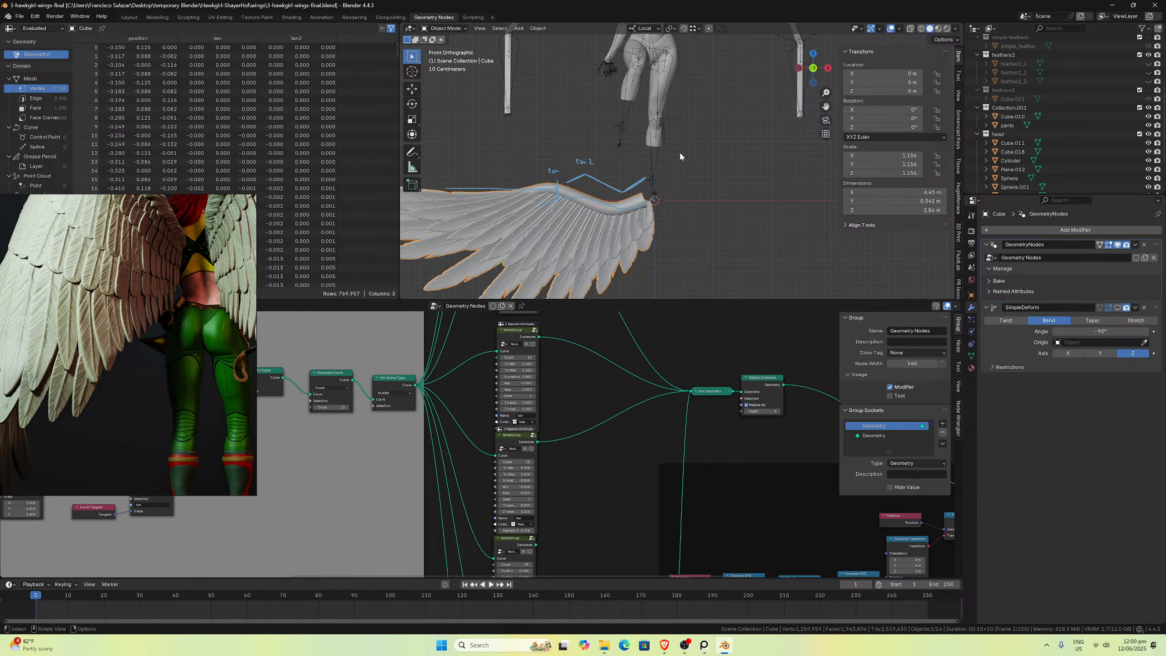
scroll(676, 156, down, 2)
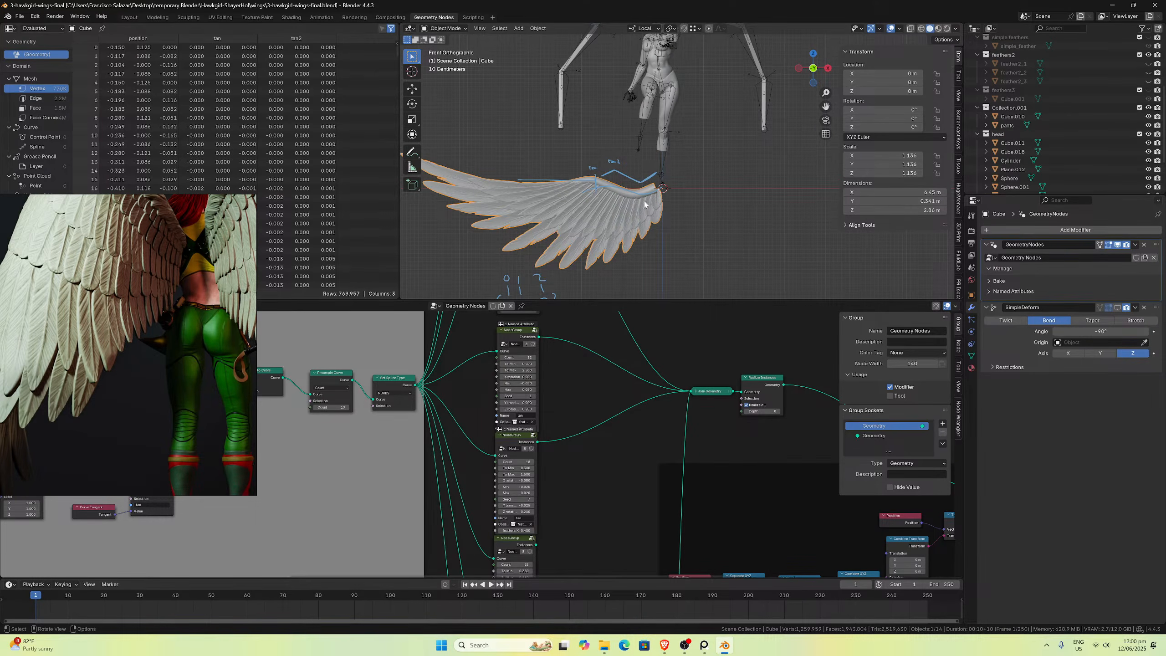
scroll(644, 204, up, 1)
scroll(642, 204, down, 2)
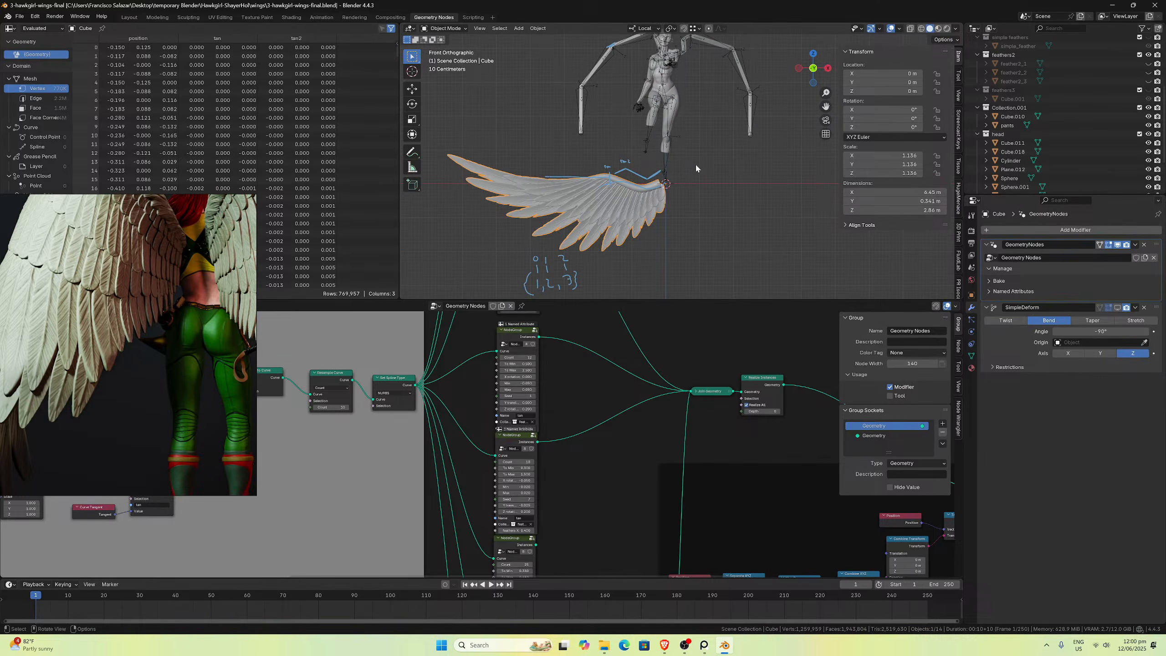
drag(826, 106, 625, 289)
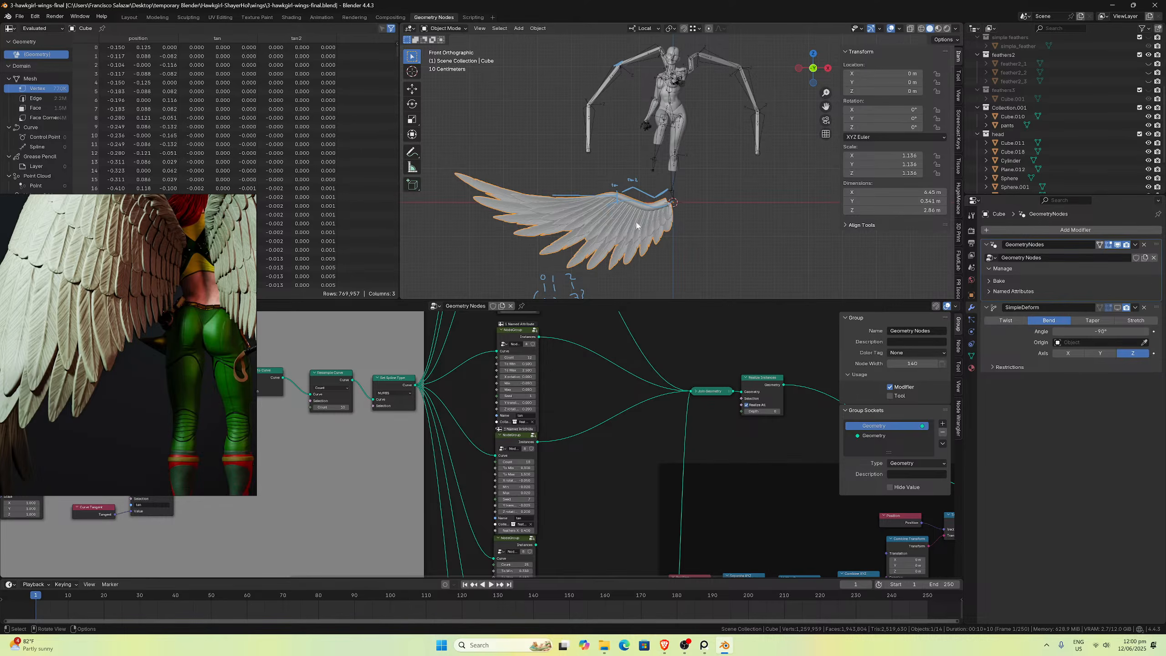
middle_drag(629, 214, 633, 239)
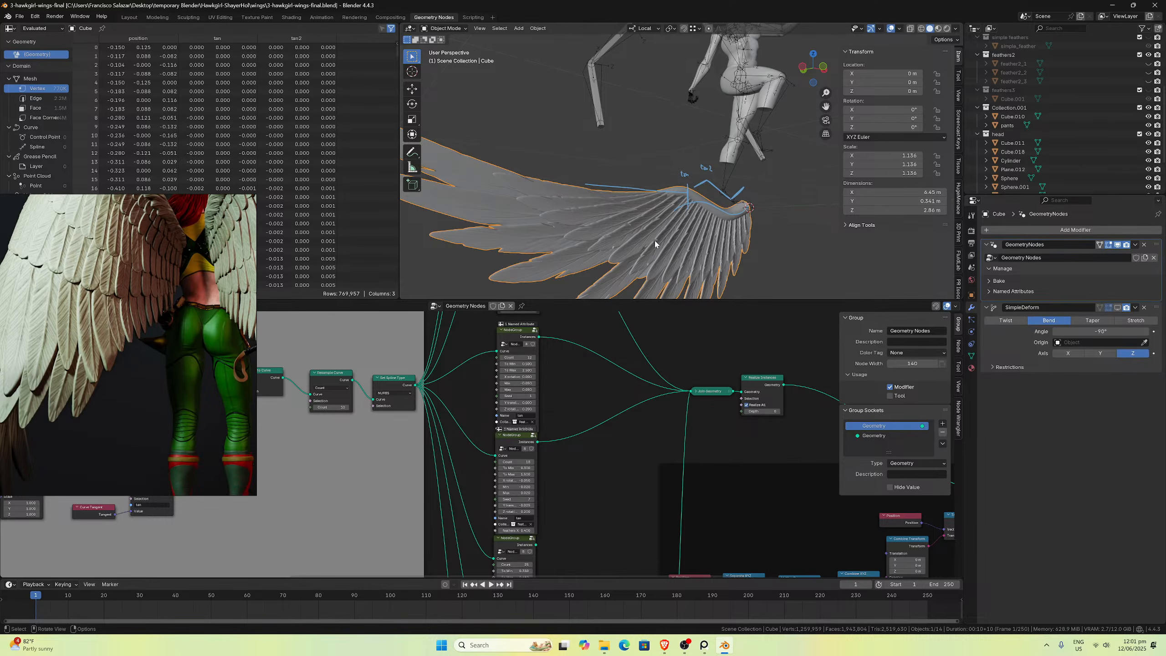
middle_drag(640, 265, 628, 259)
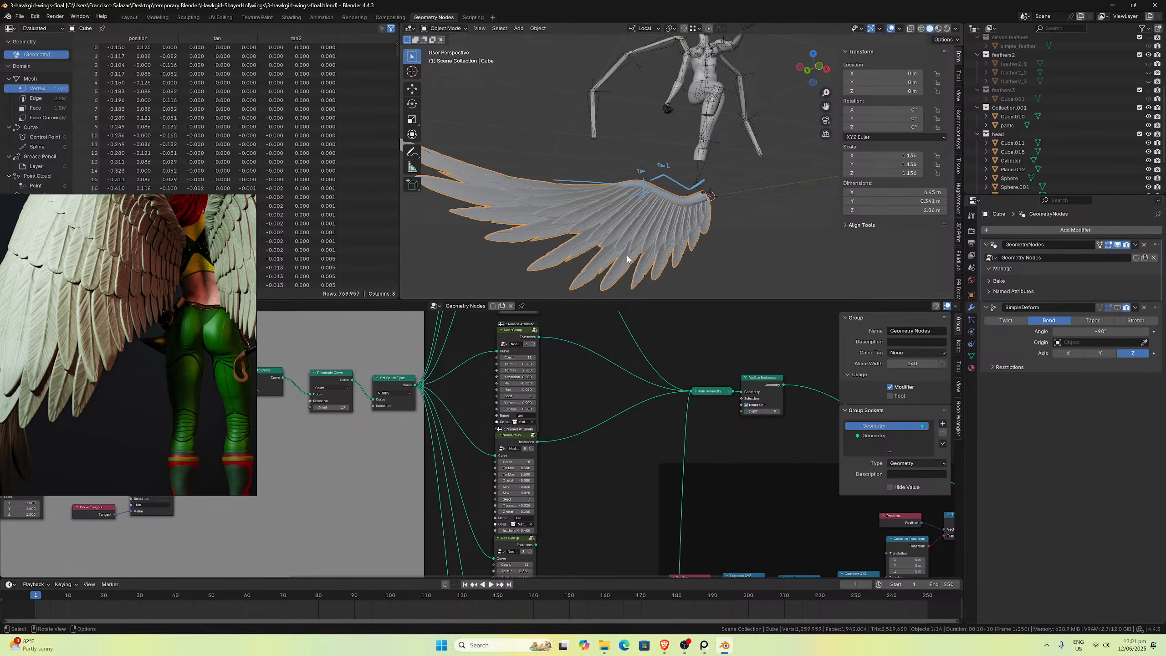
key(KP_1)
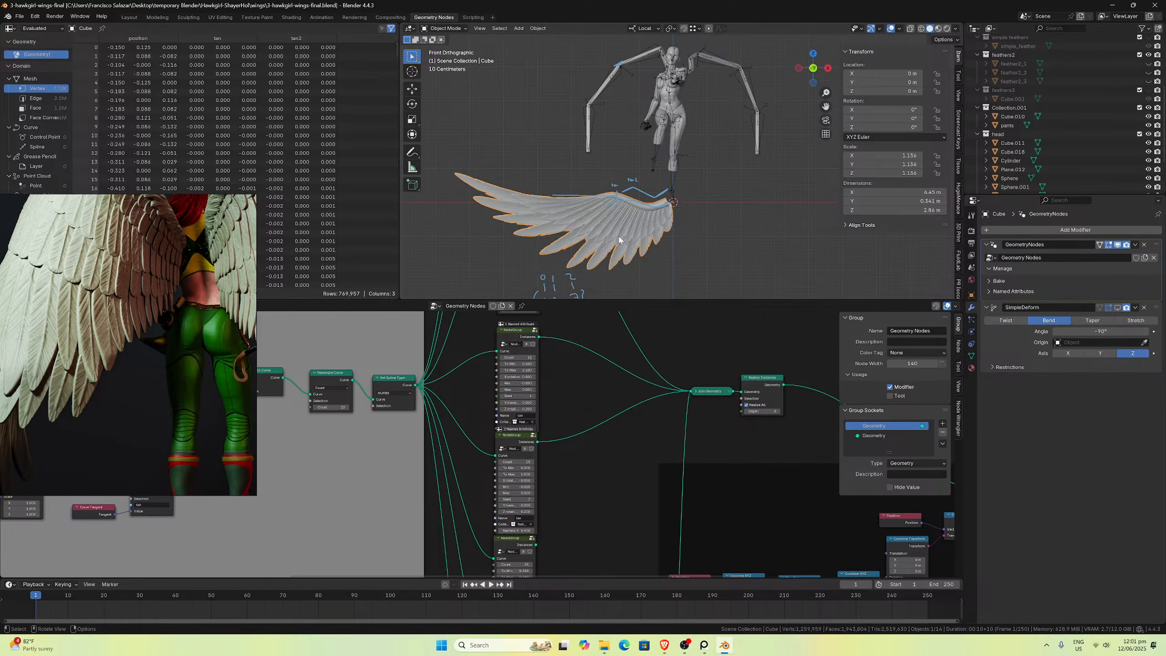
Step: Move the Hawkgirl reference photo up over the spreadsheet and compare it with the whole wing and its upper edge near the tan annotations
scroll(629, 209, down, 1)
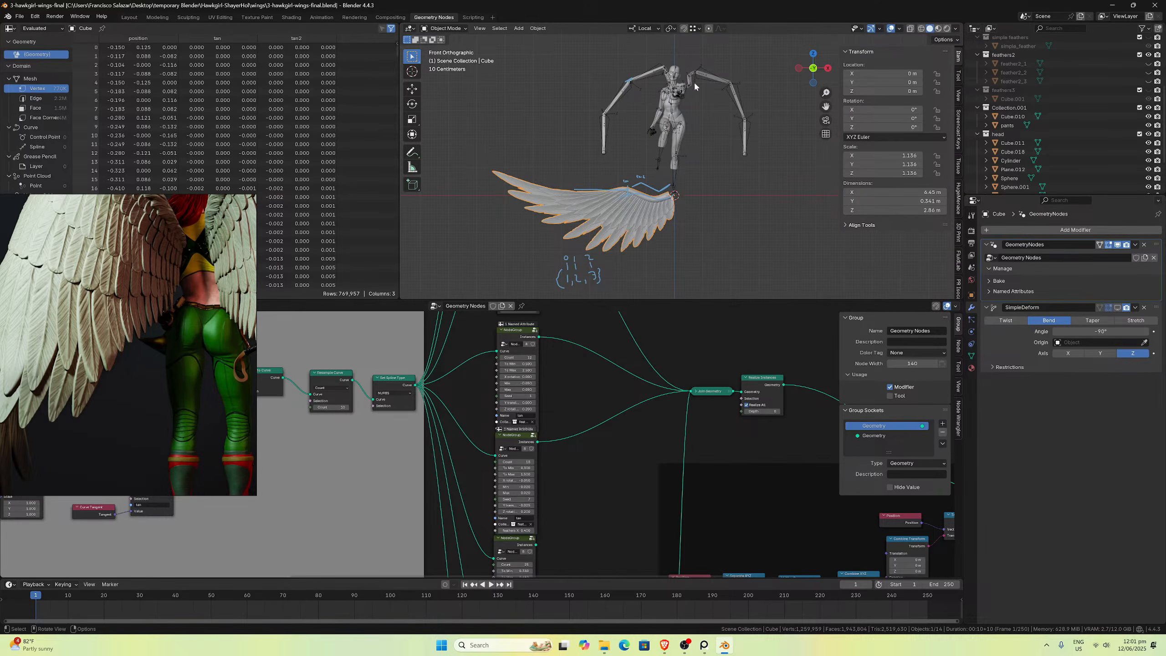
scroll(733, 145, up, 3)
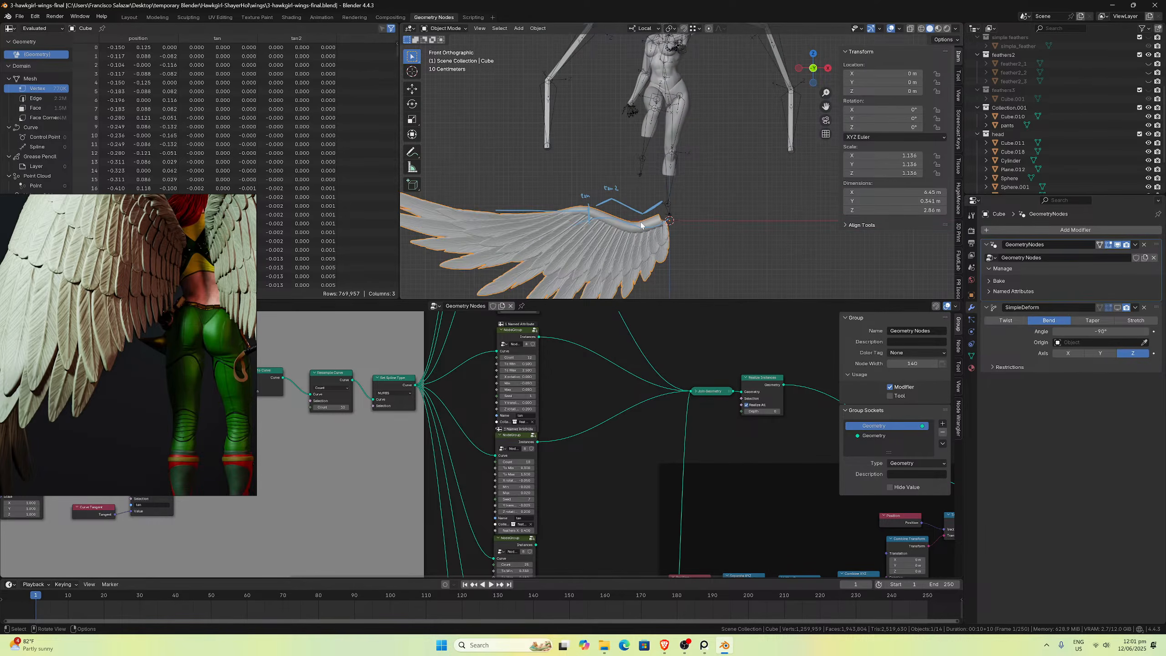
scroll(619, 240, down, 3)
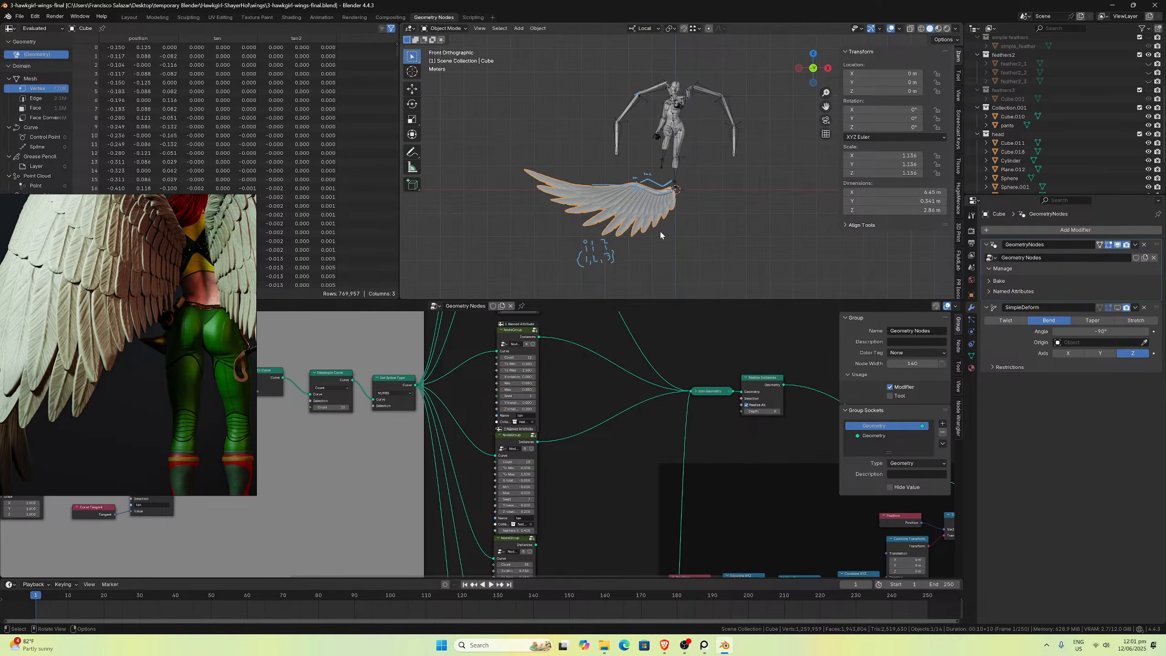
scroll(657, 233, up, 2)
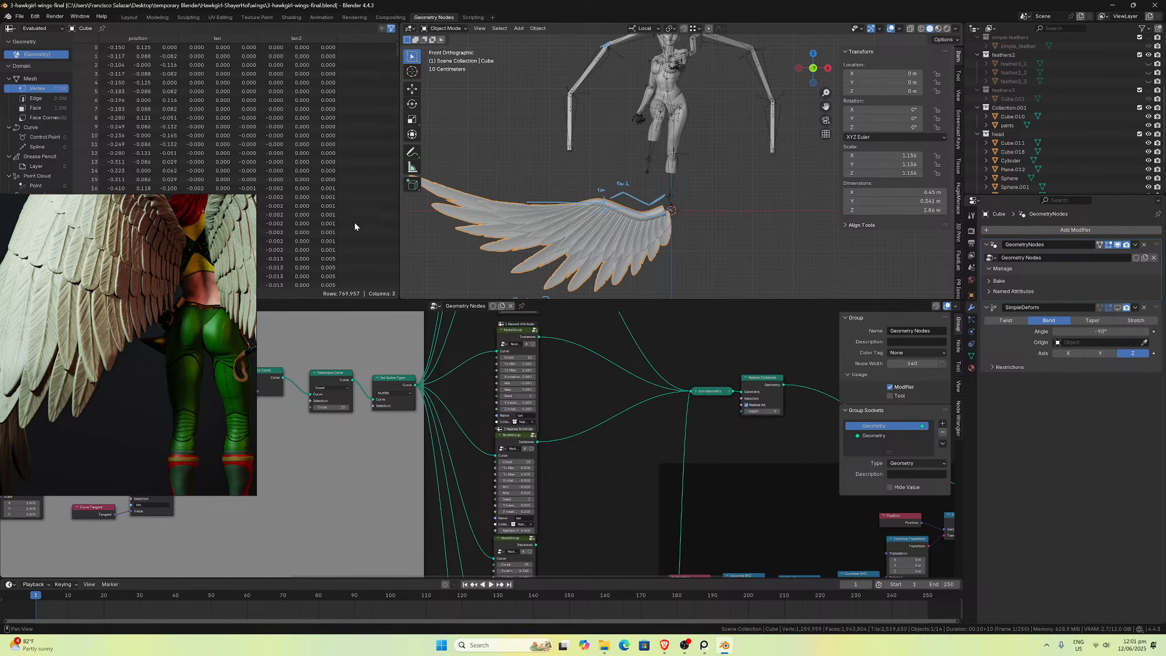
scroll(621, 224, down, 2)
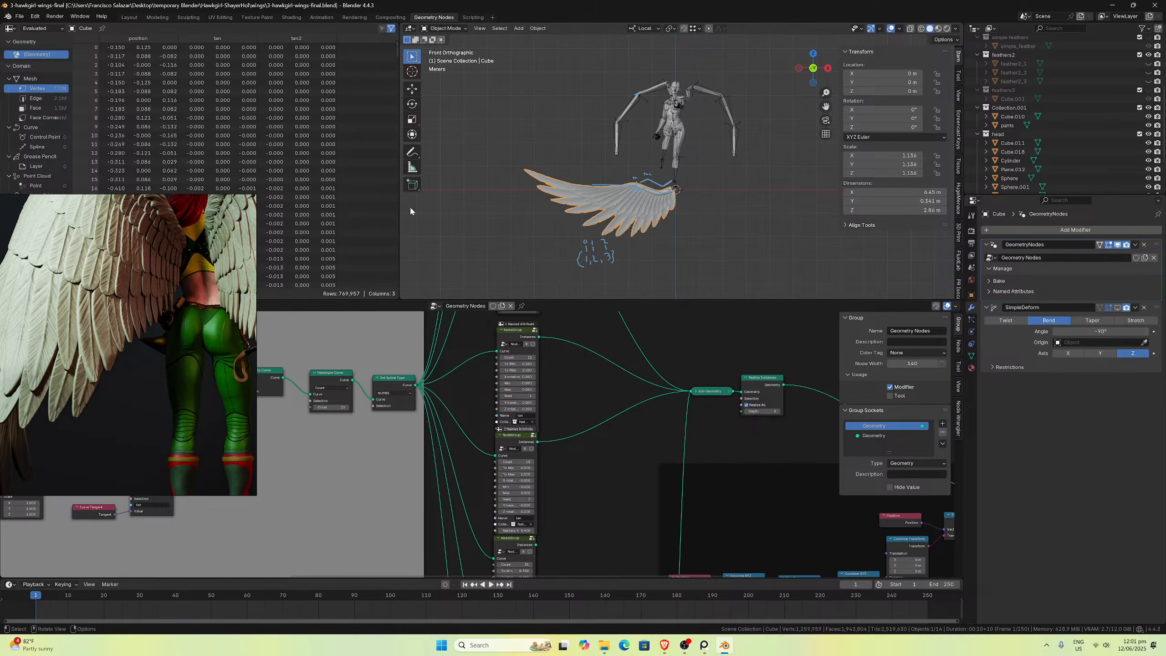
drag(187, 183, 260, 72)
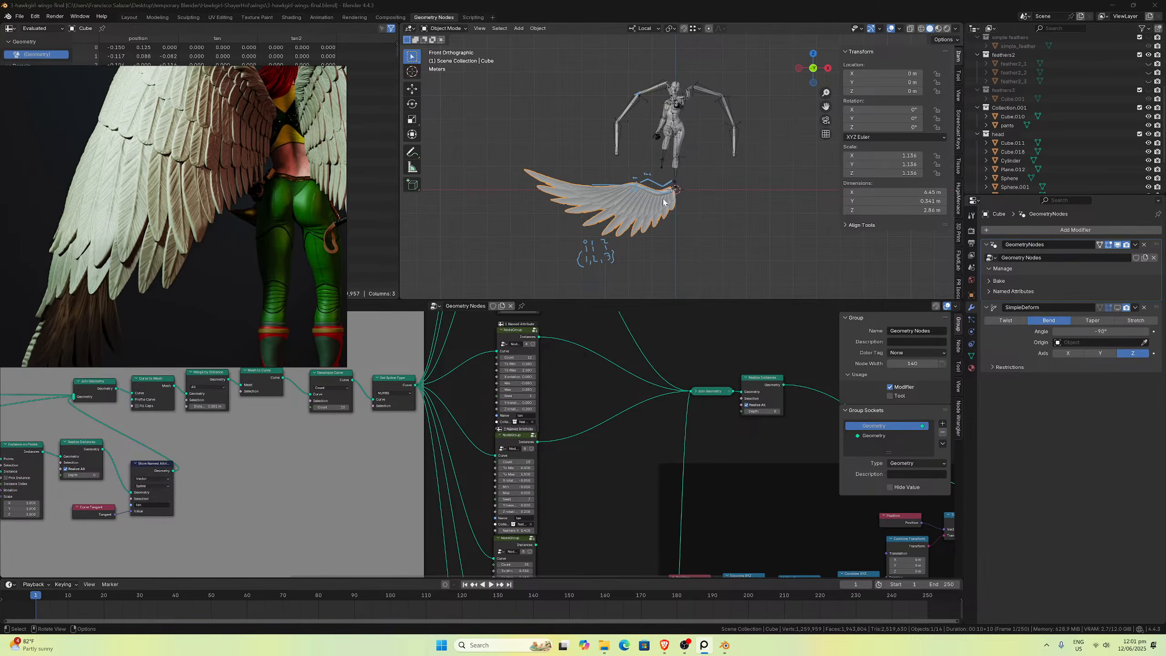
scroll(664, 203, up, 2)
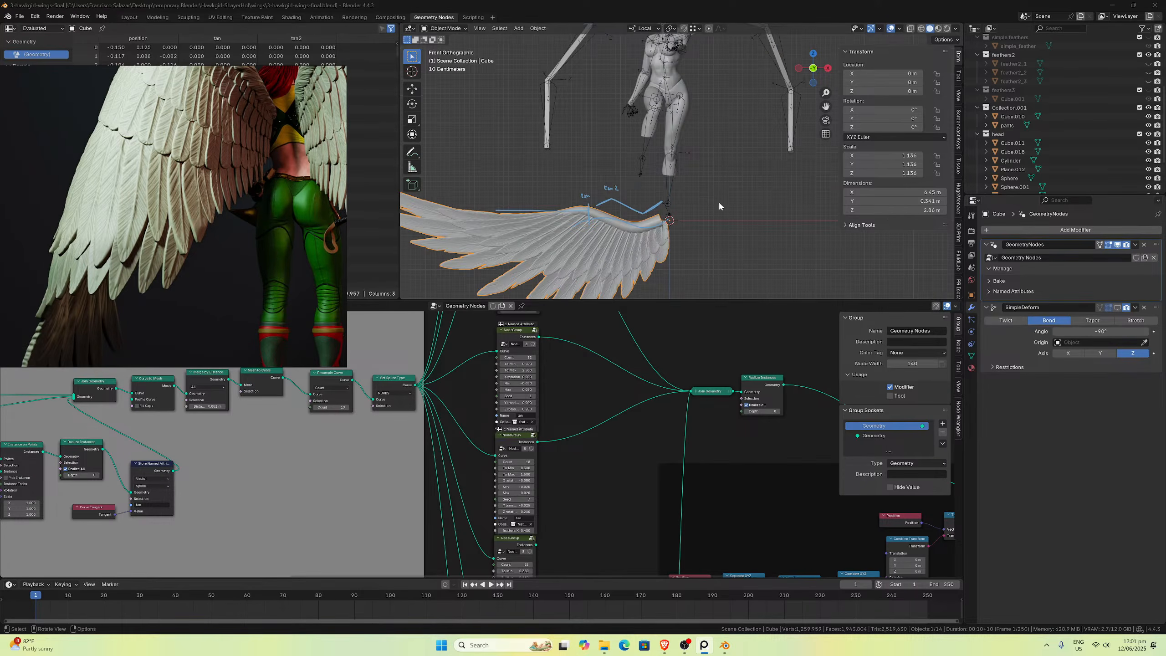
drag(827, 106, 901, 88)
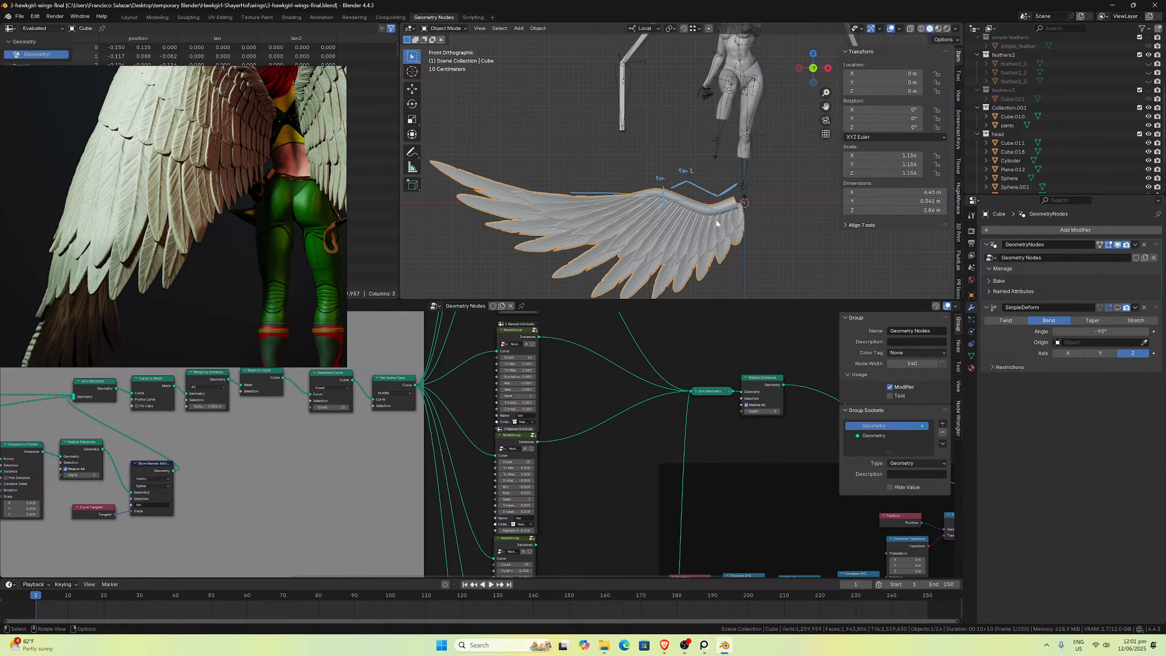
scroll(717, 223, up, 3)
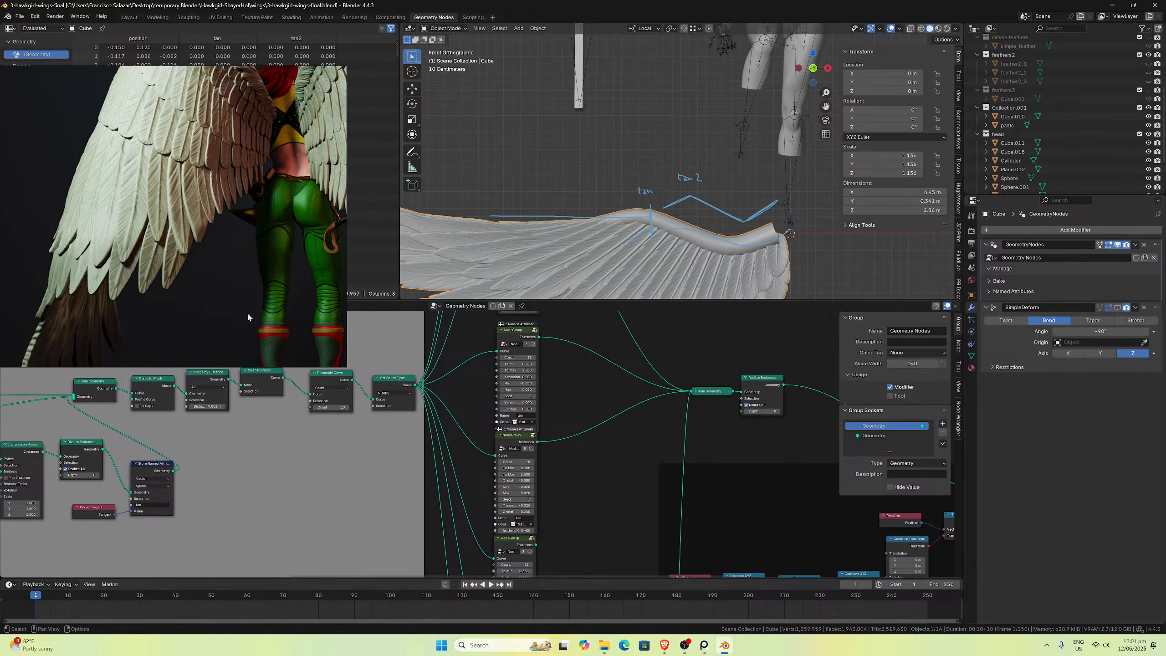
Step: Set the Value node that drives the wing skeleton's joint rotations to -1.895
scroll(247, 496, down, 2)
middle_drag(132, 501, 403, 490)
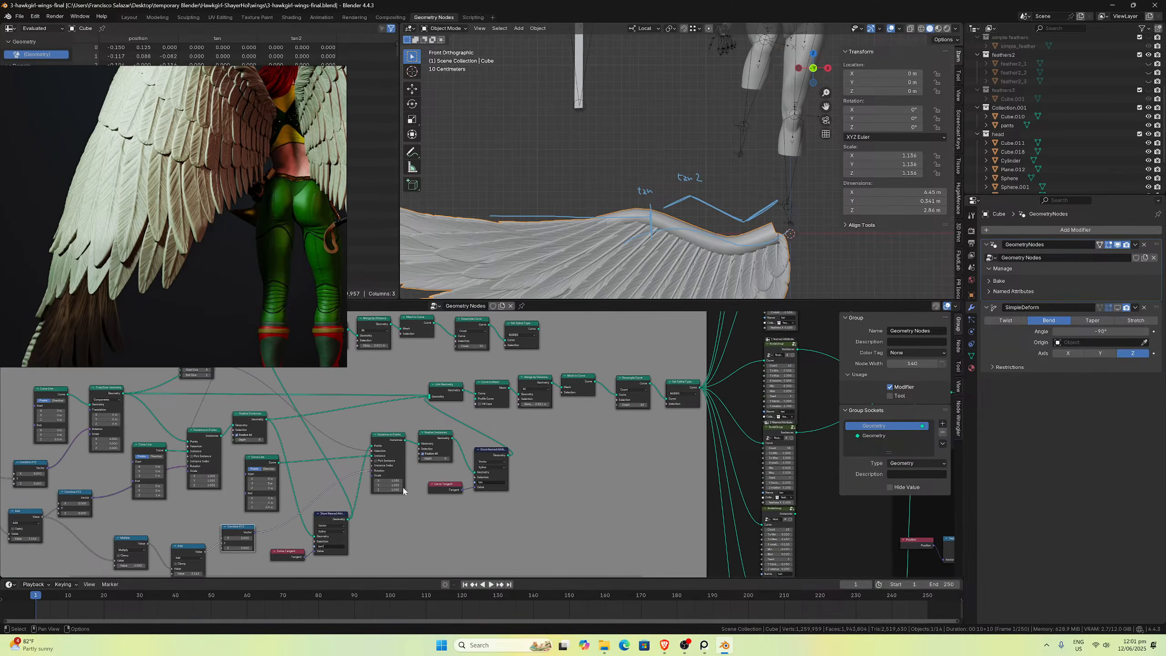
middle_drag(323, 476, 381, 474)
scroll(422, 473, up, 2)
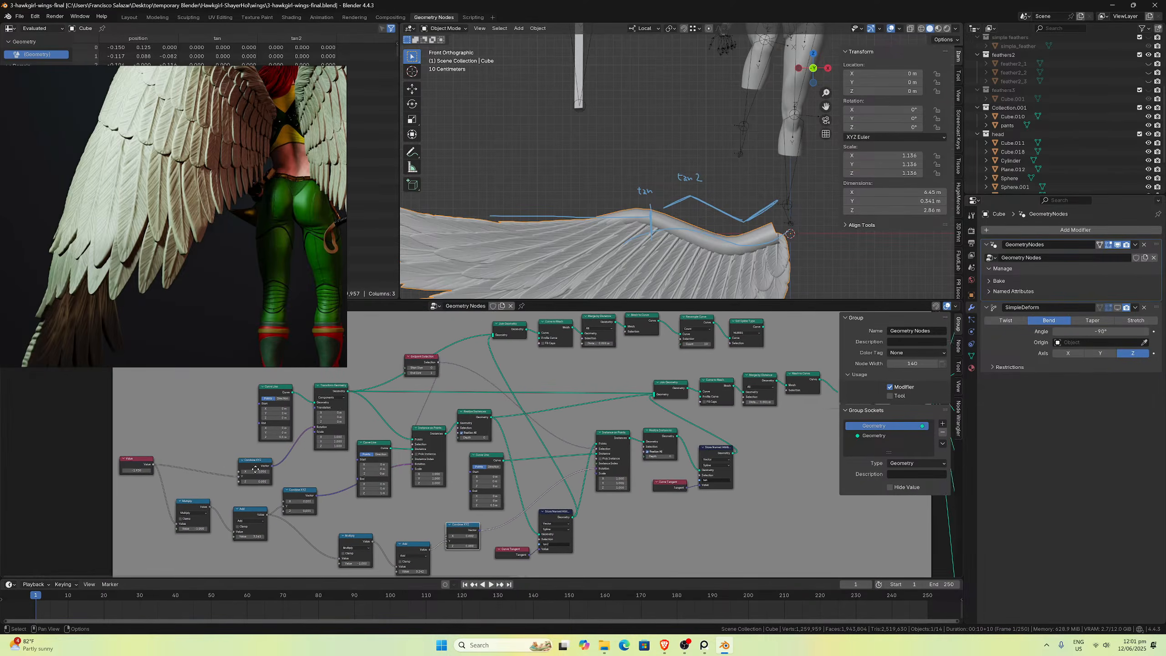
middle_drag(137, 477, 373, 477)
scroll(373, 476, up, 2)
middle_drag(252, 481, 443, 453)
scroll(439, 454, up, 7)
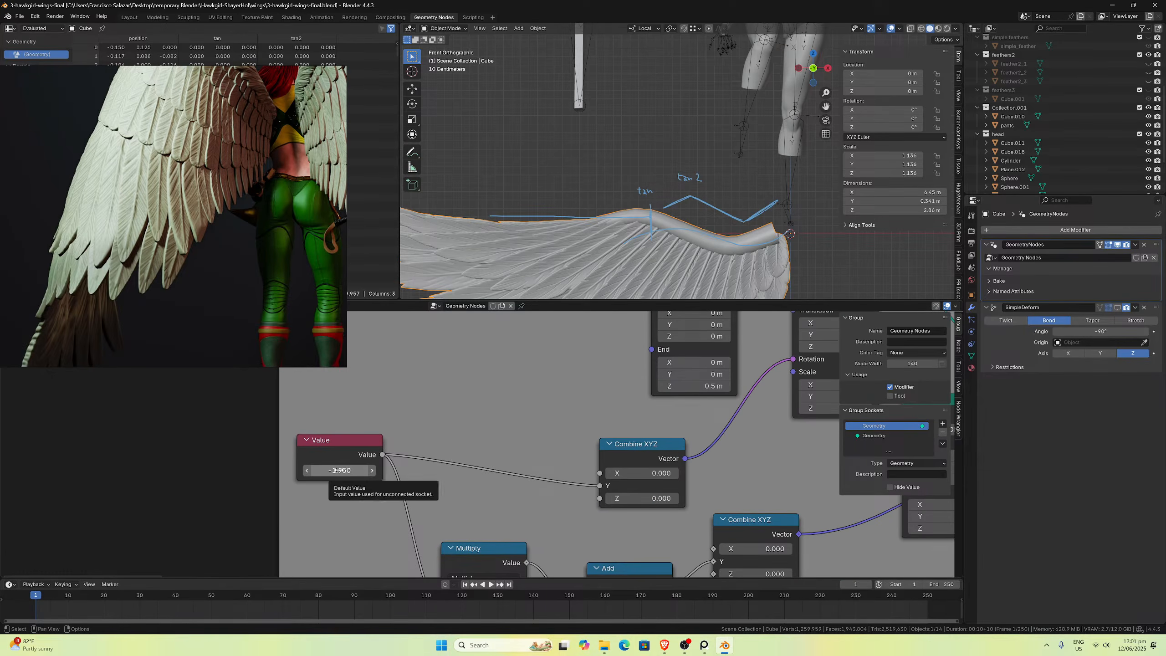
click(338, 470)
click(322, 470)
key(BackSpace)
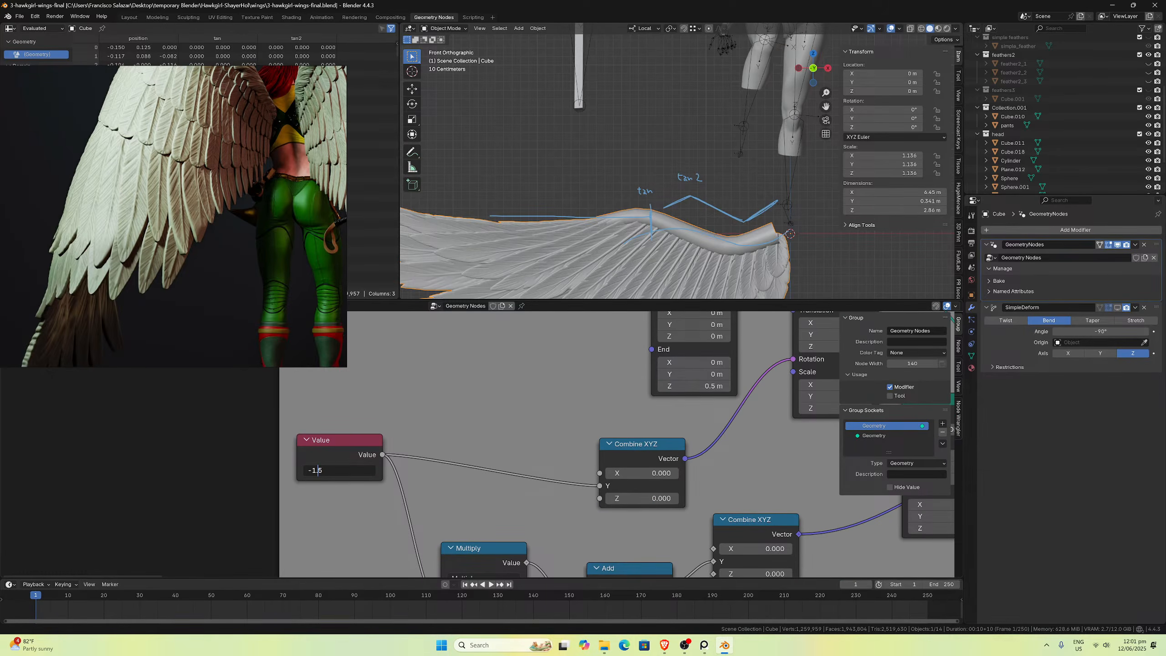
text(8)
key(Right)
key(Left)
text(9)
key(Return)
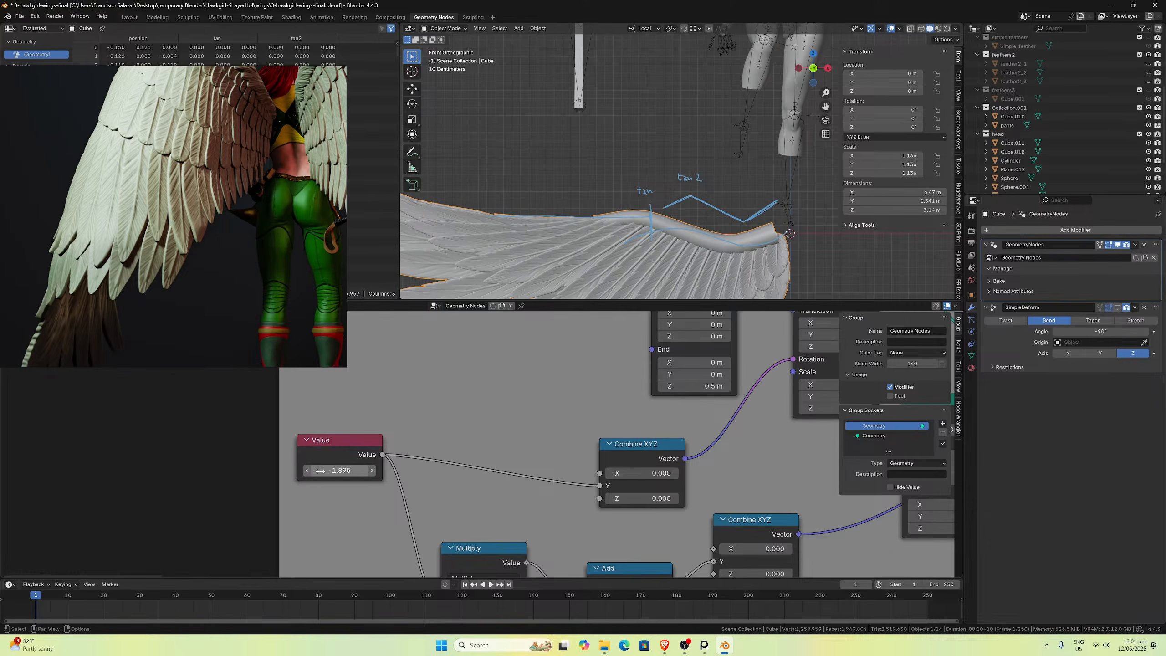
Step: Lengthen the second wing bone by raising the End Z of its Curve Line node slightly above 1 m
scroll(420, 459, down, 5)
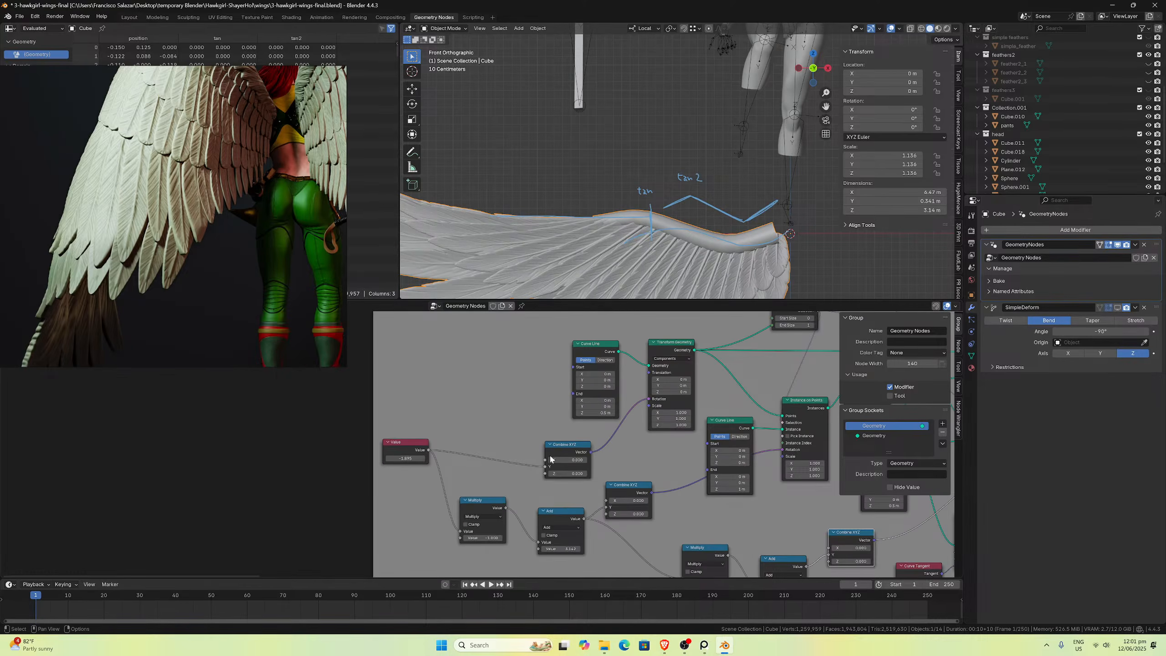
scroll(666, 229, down, 5)
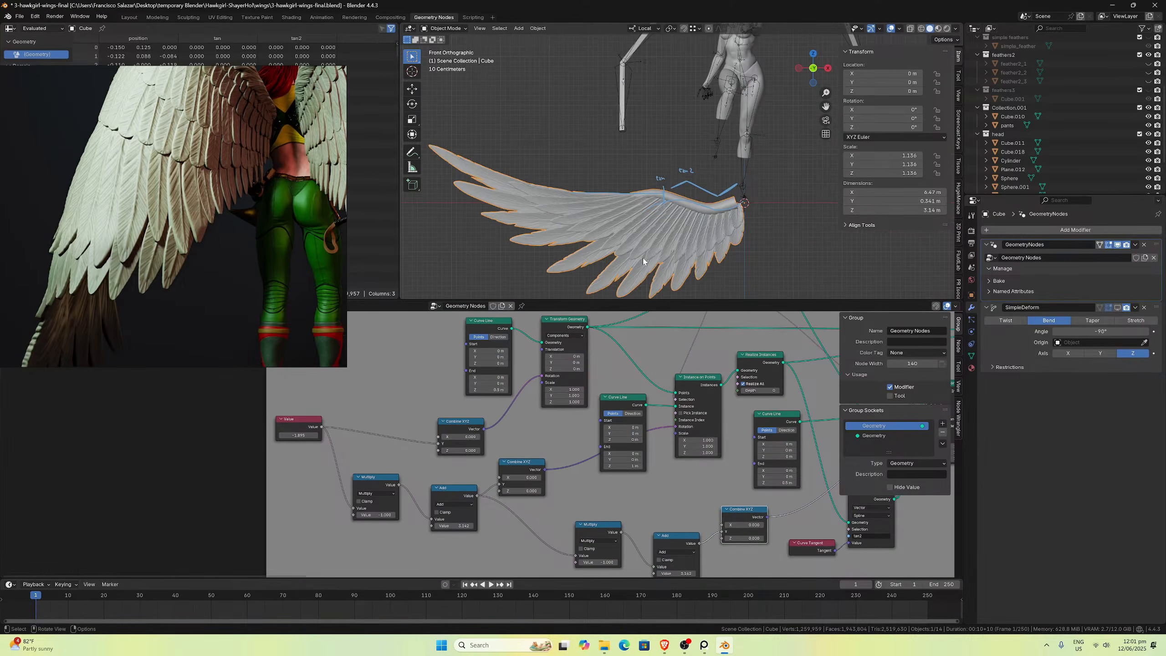
scroll(744, 182, up, 2)
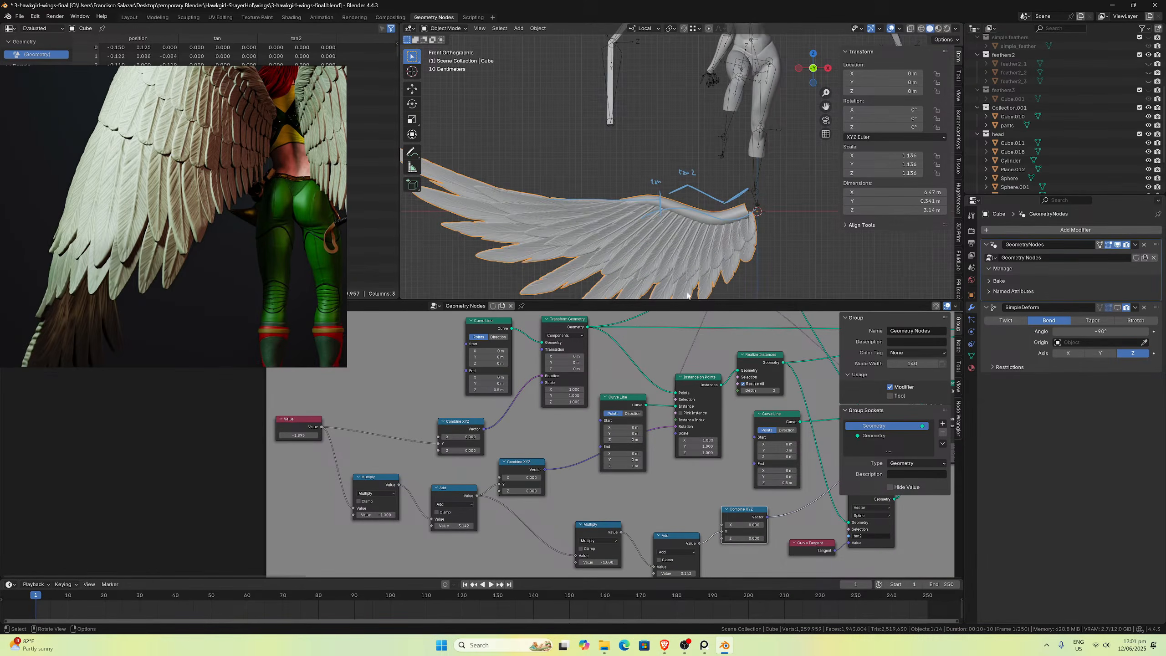
click(623, 466)
text(1)
key(Return)
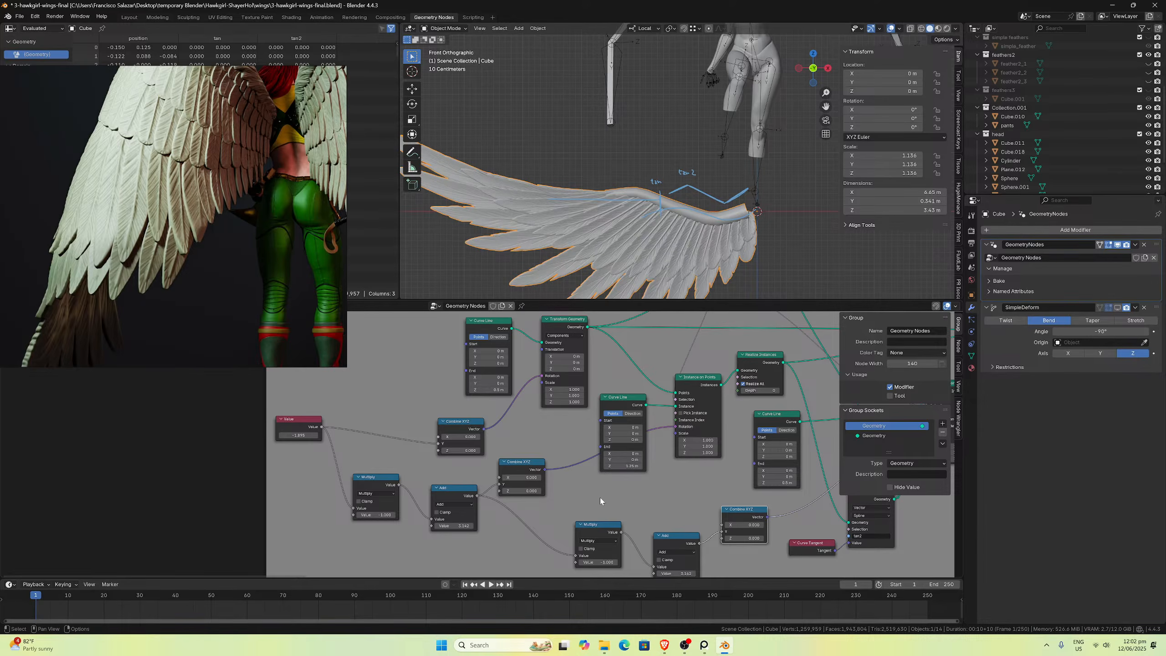
Step: Raise the wing about 3.85 m along Z to bring its root up to the figure's upper body
scroll(695, 211, down, 4)
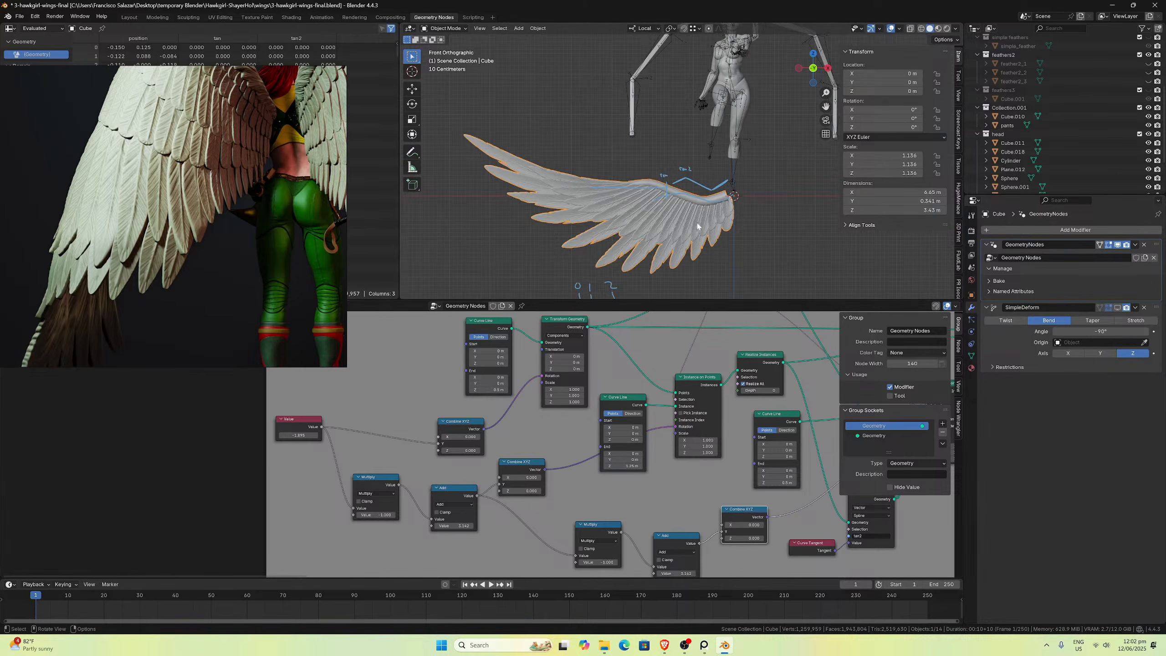
scroll(695, 211, up, 3)
mouse_move(694, 212)
middle_down()
mouse_move(722, 208)
mouse_move(719, 190)
middle_up()
scroll(722, 208, up, 2)
key(KP_1)
scroll(726, 218, down, 2)
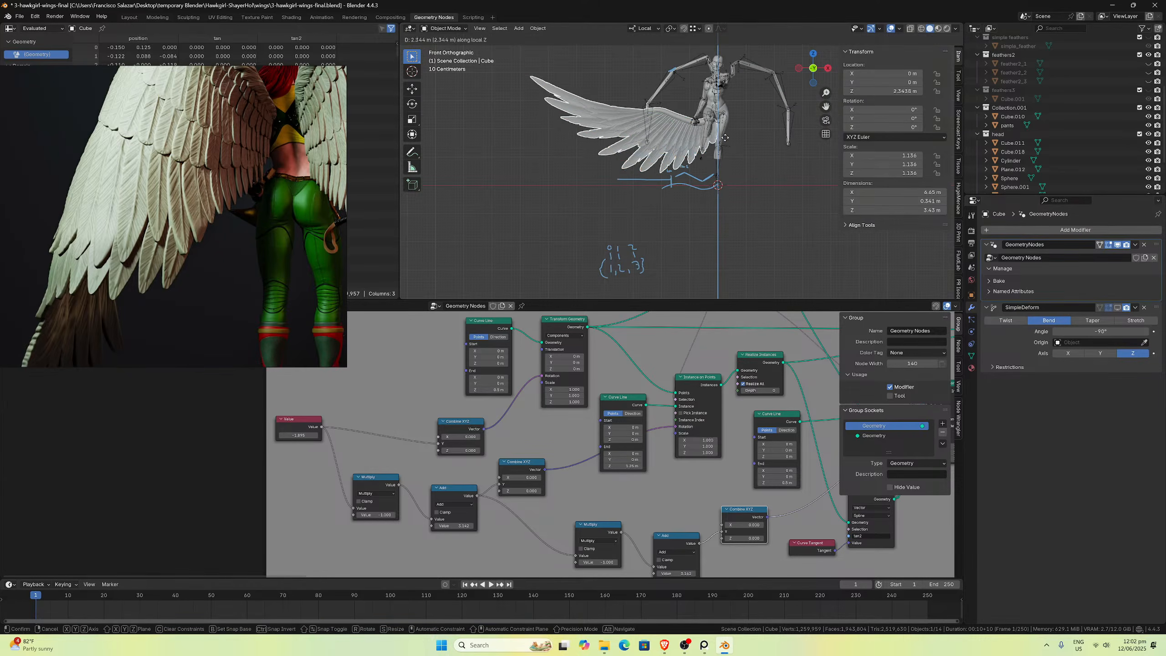
click(729, 104)
scroll(775, 82, up, 3)
scroll(742, 160, down, 4)
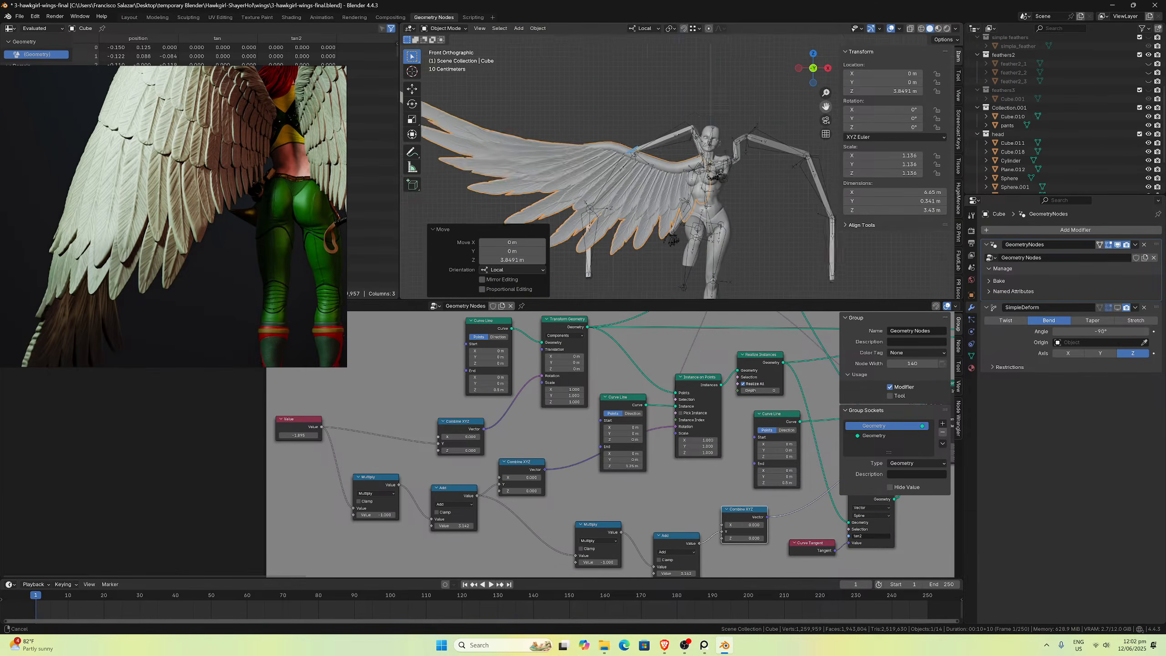
Step: Rotate the wing about 62° in front view and shift its root about 0.16 m in X and -0.42 m in Z onto the chest
scroll(742, 161, up, 5)
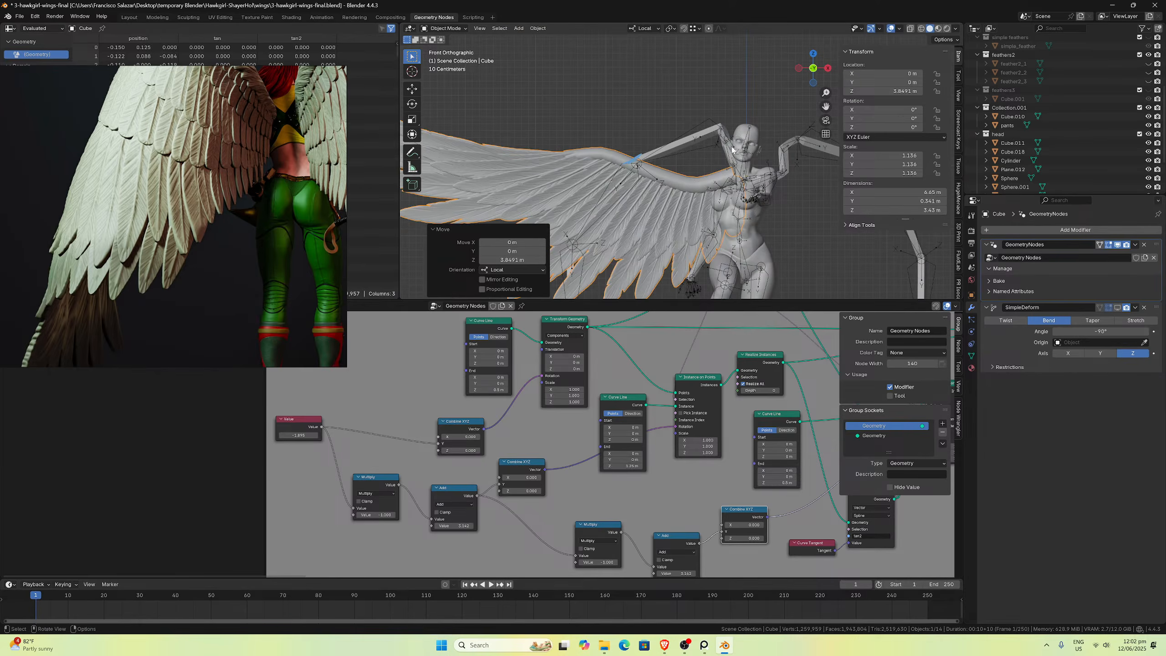
key(r)
click(788, 121)
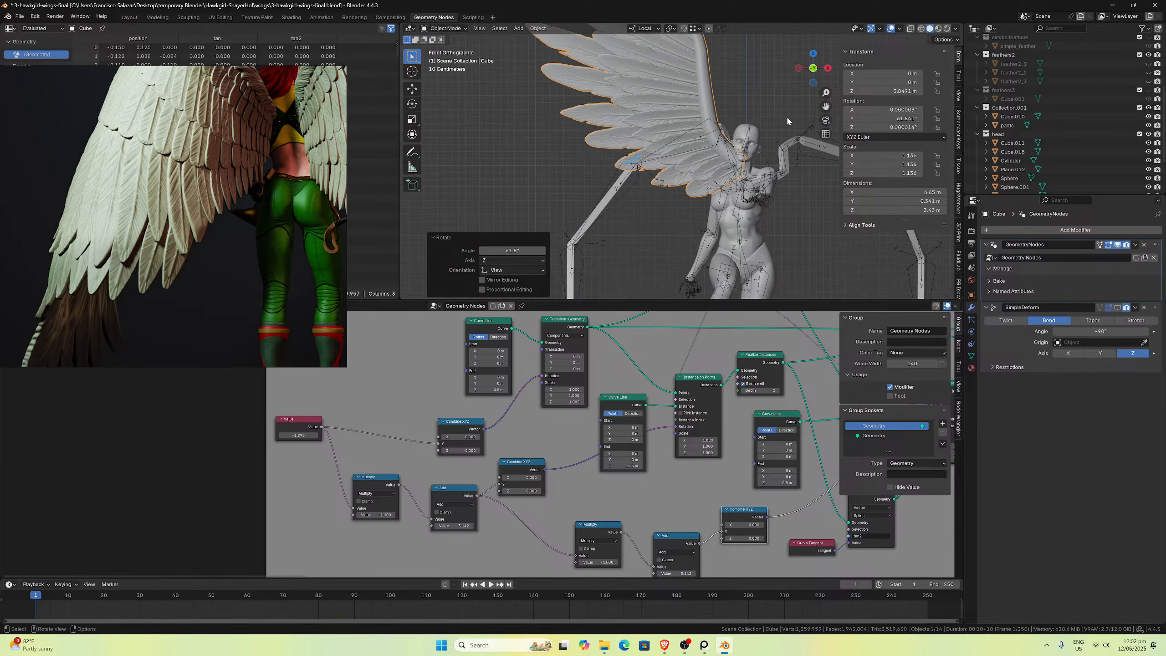
key(g)
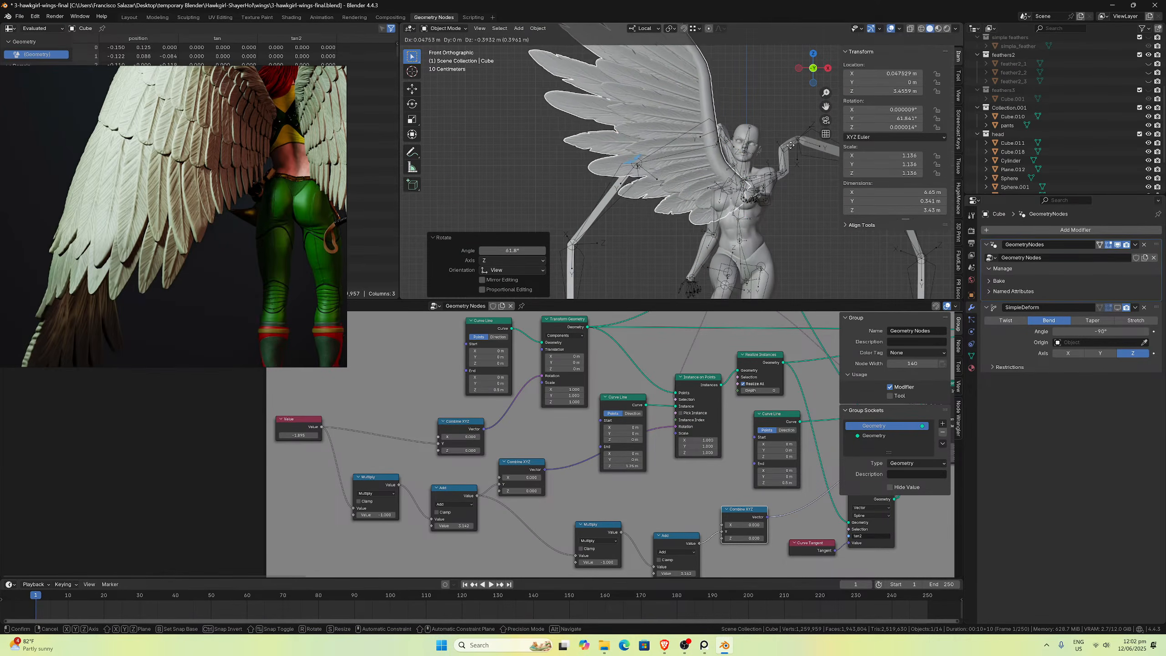
click(798, 150)
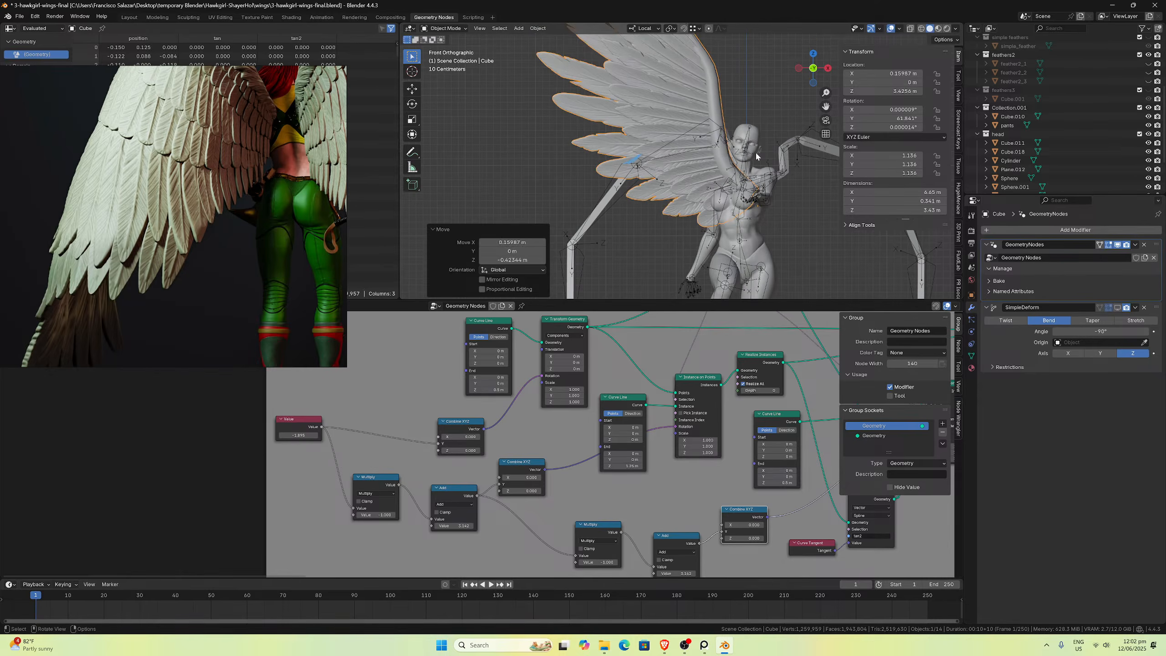
Step: Rotate the wing 57° in top view and shift its root about -0.12 m in X and 0.29 m in Y behind the figure
key(KP_7)
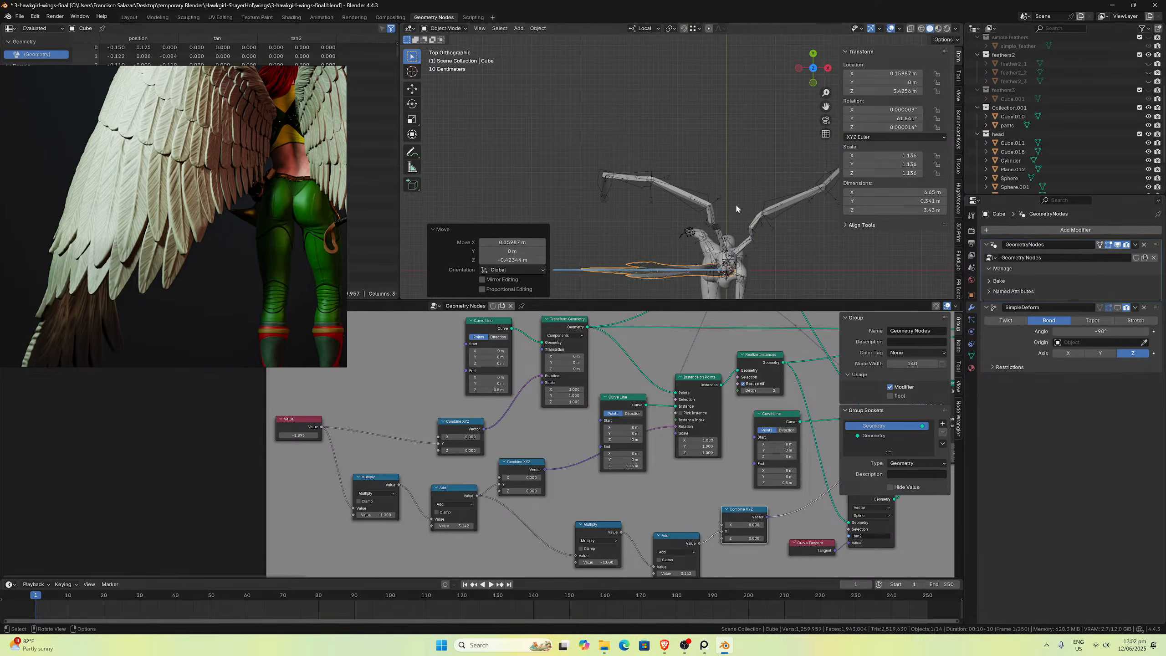
key(r)
click(816, 166)
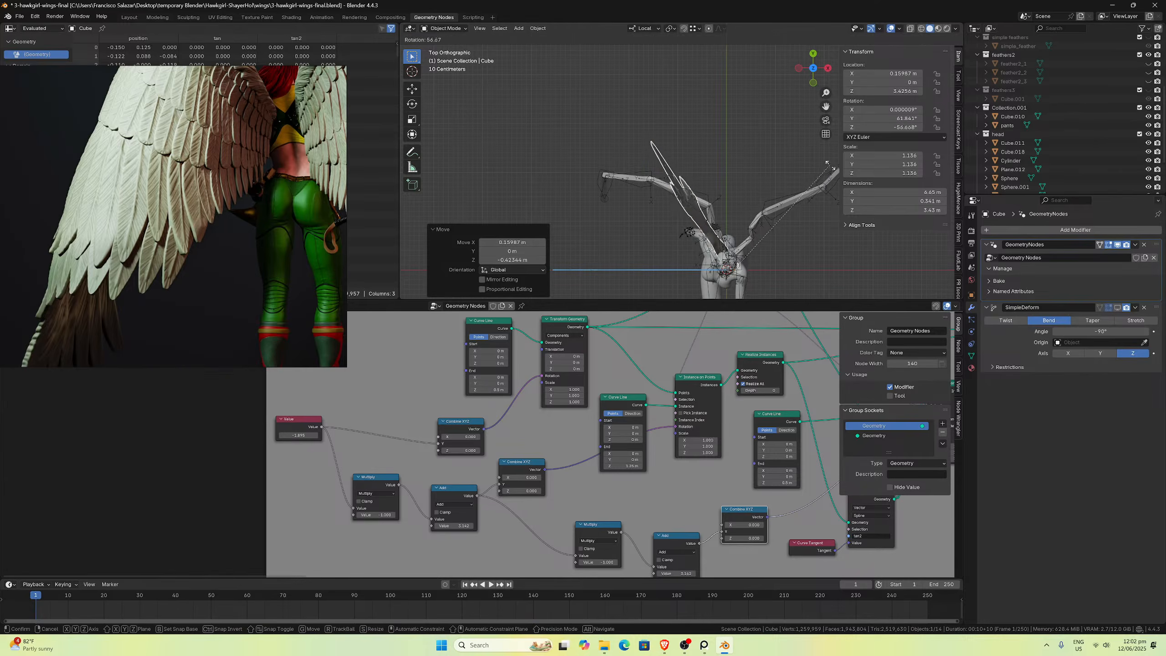
scroll(824, 111, up, 4)
shift+middle_drag(790, 360, 744, 234)
key(g)
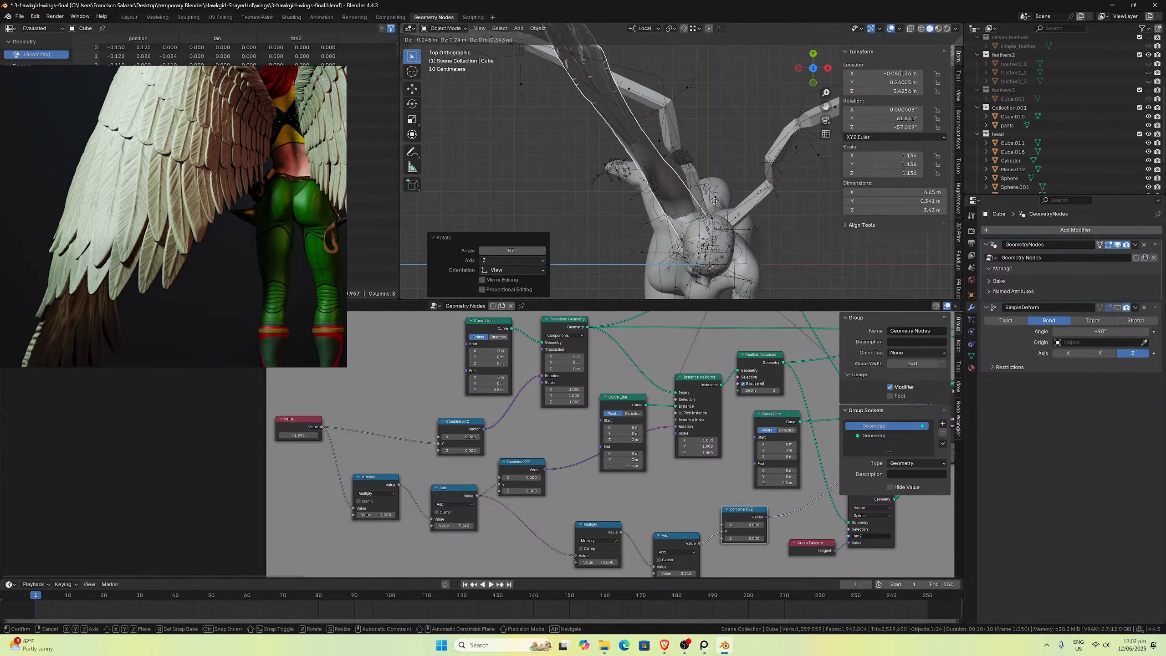
click(728, 199)
mouse_move(728, 198)
middle_down()
mouse_move(571, 93)
mouse_move(603, 87)
mouse_move(591, 67)
mouse_move(626, 60)
mouse_move(626, 70)
mouse_move(592, 66)
mouse_move(743, 102)
mouse_move(706, 199)
middle_up()
scroll(704, 199, down, 3)
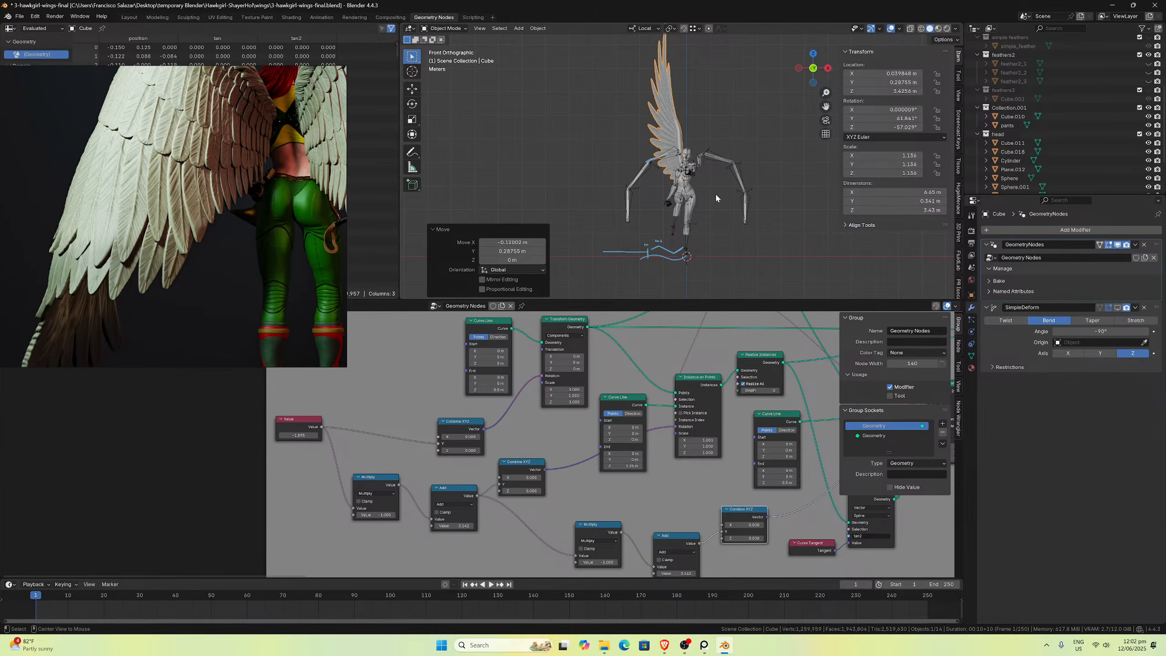
Step: Clear the wing's rotation and location to return it to the origin, and frame it beneath the figure
key(alt+r)
key(alt+g)
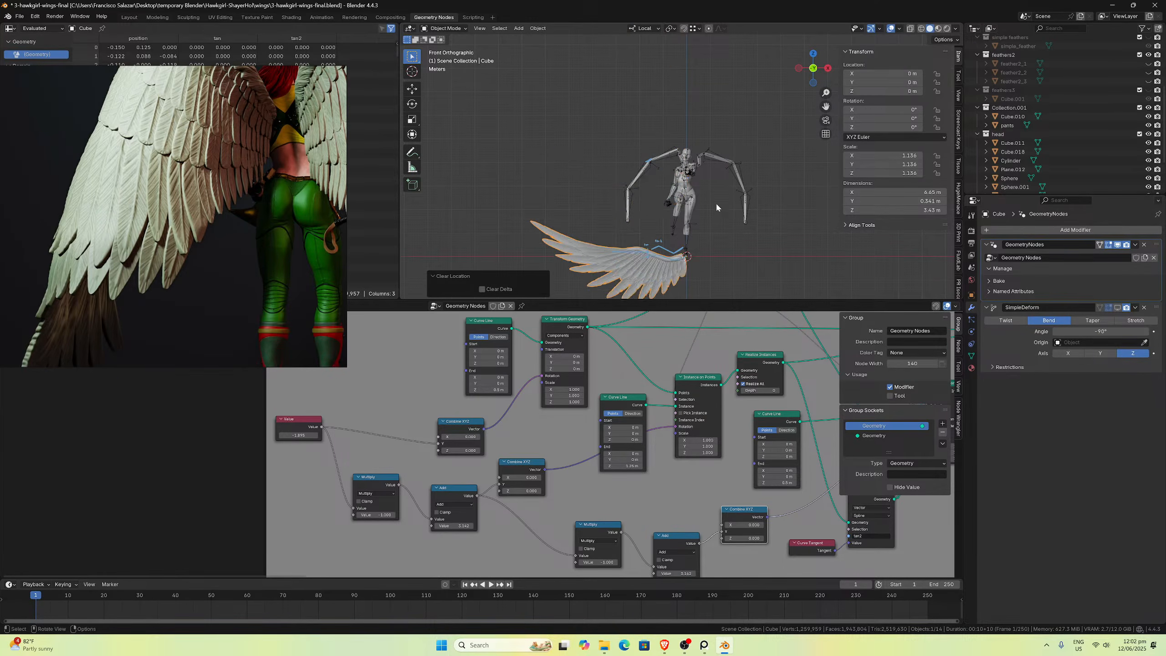
scroll(759, 214, up, 3)
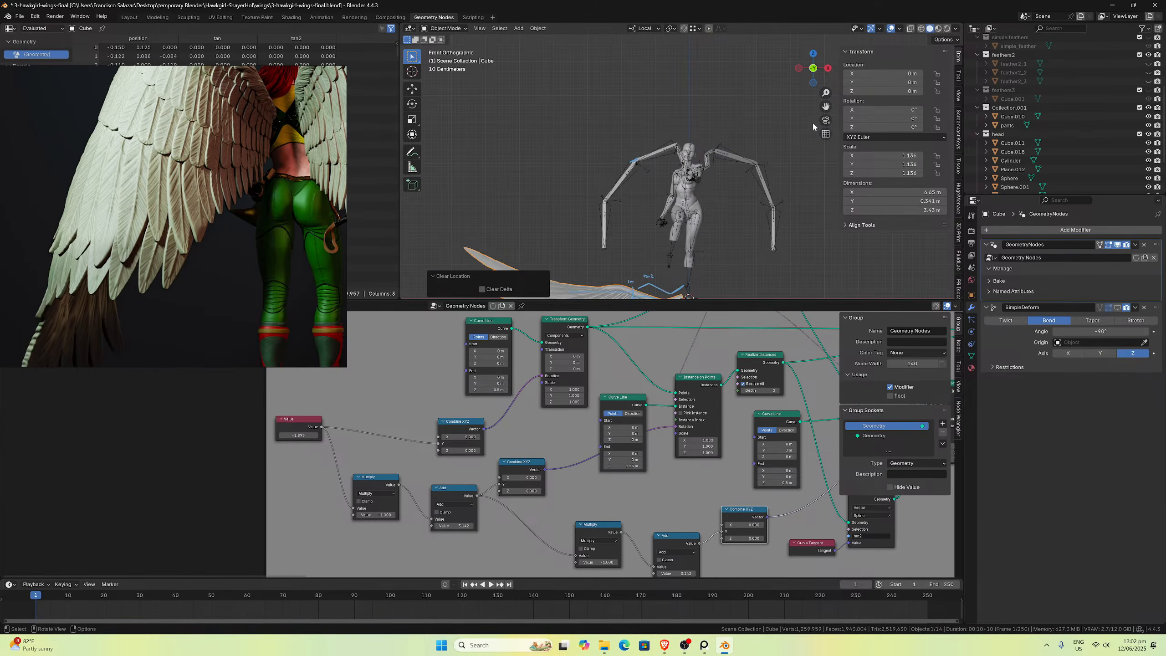
shift+middle_drag(813, 121, 838, 18)
mouse_move(712, 197)
shift+middle_down()
mouse_move(709, 174)
mouse_move(727, 175)
mouse_move(746, 195)
mouse_move(722, 210)
shift+middle_up()
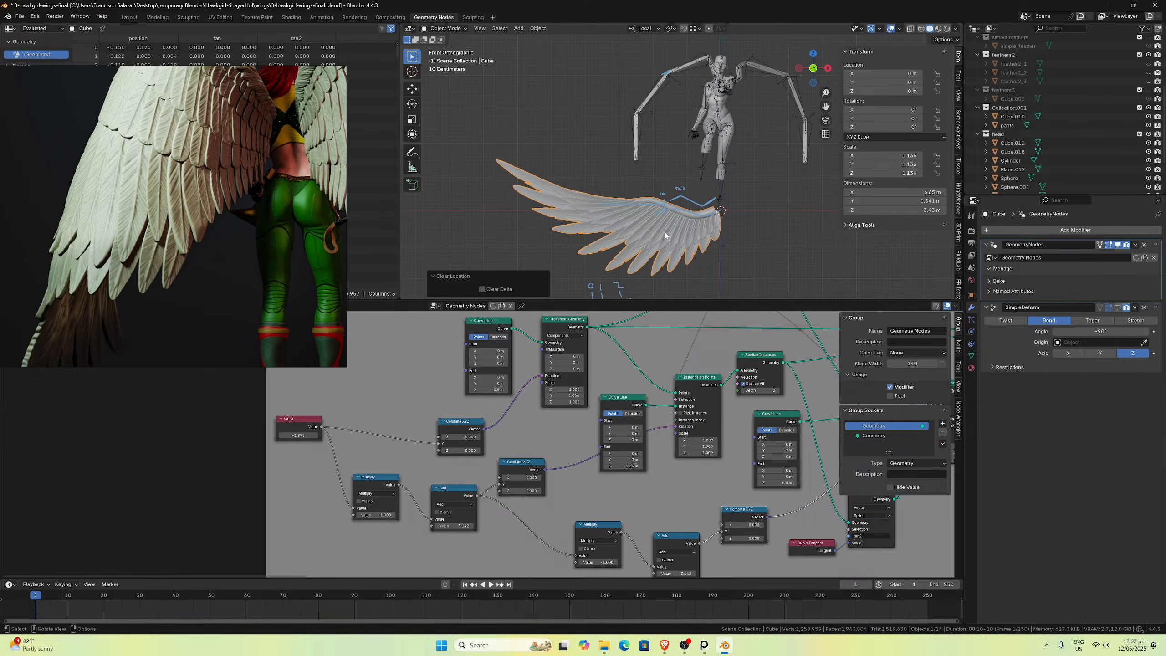
Step: Cancel a trial rotation of the wing object and fold the wing downward by changing the Value node to about -0.795
key(r)
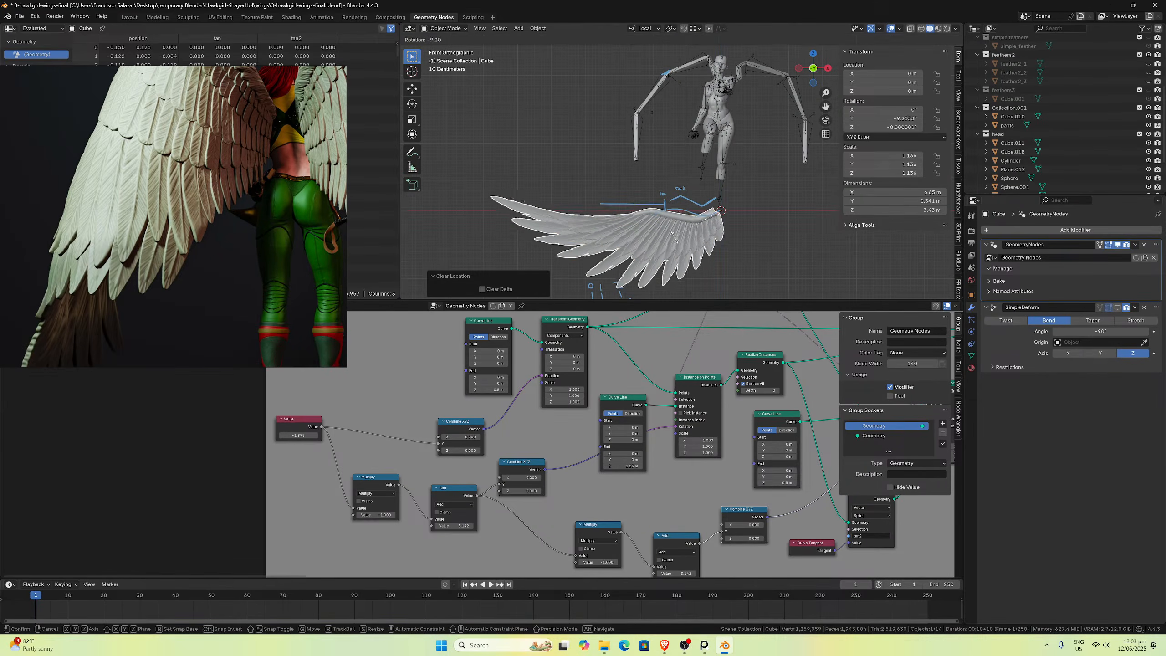
right_click(675, 237)
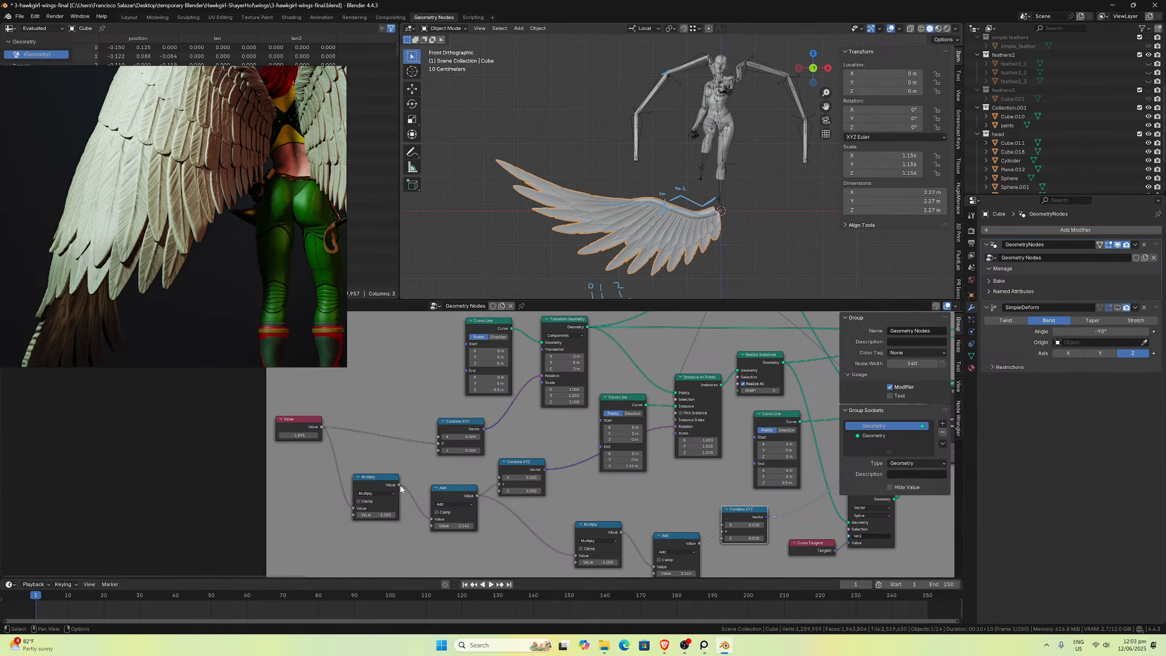
drag(297, 435, 268, 435)
scroll(714, 190, down, 2)
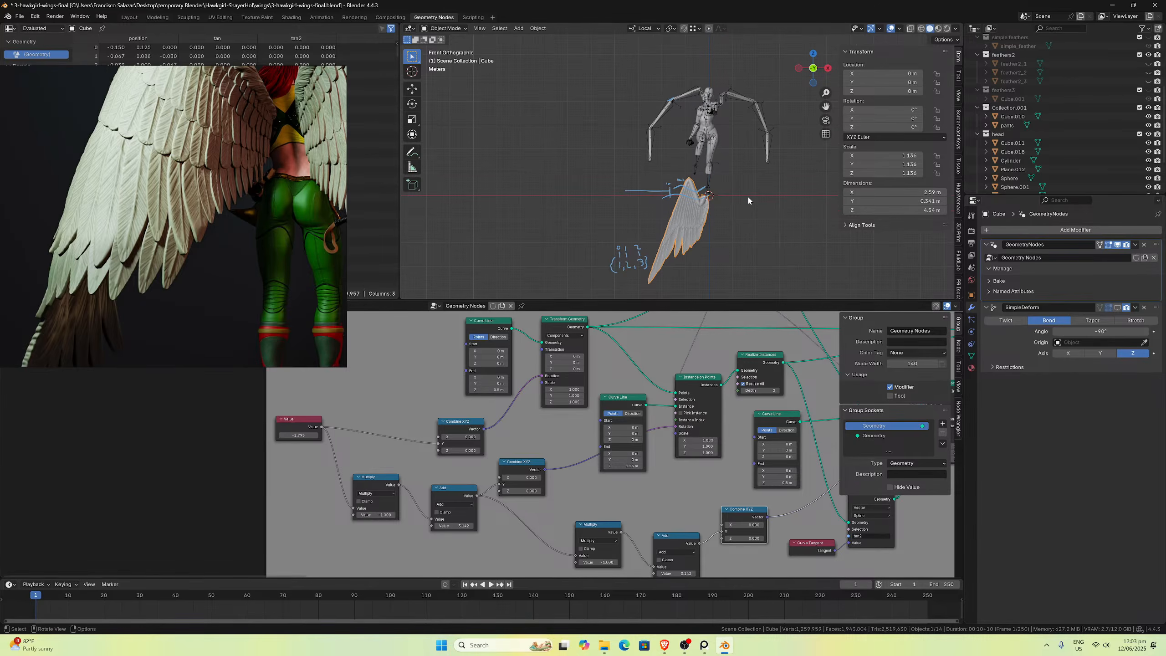
Step: Move the wing about 3.587 m up along Z to shoulder height on the figure
key(g)
key(z)
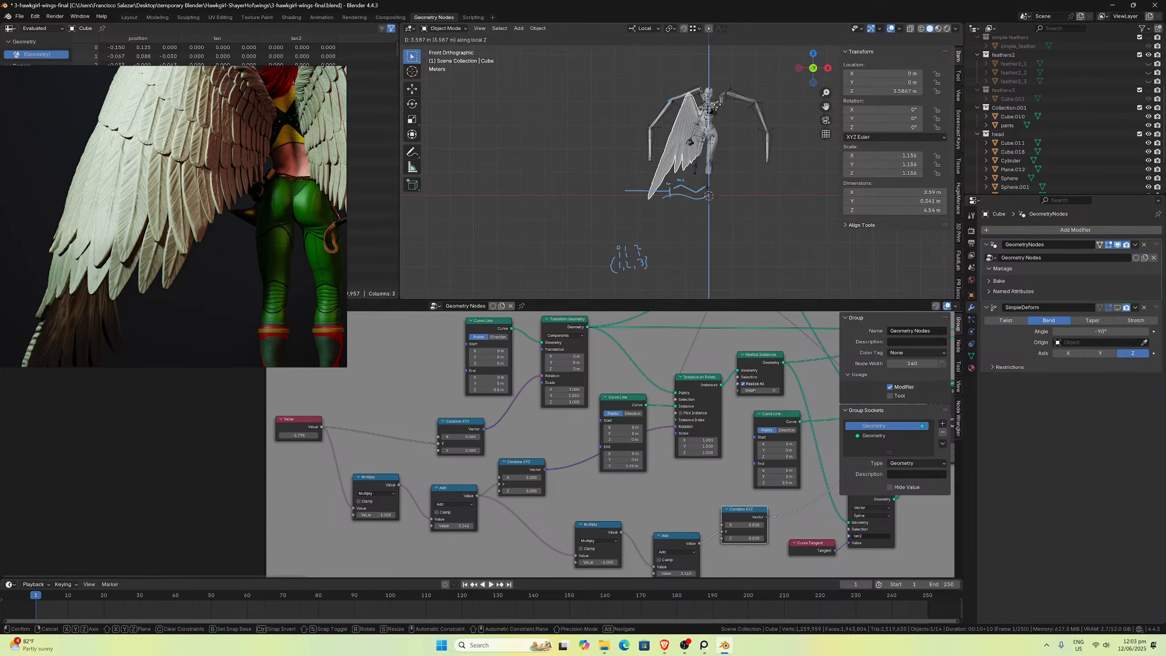
click(716, 105)
scroll(779, 107, up, 5)
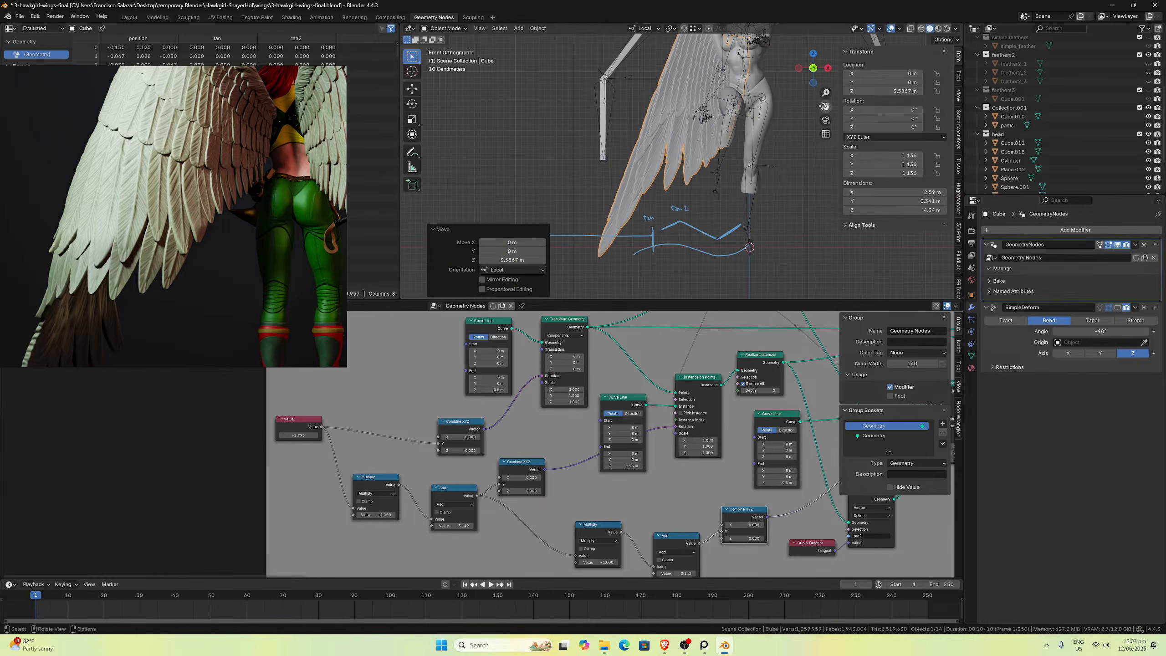
Step: Shift the wing in back view by about 0.06 m in X and 0.28 m in Z to align it with the shoulder
drag(825, 106, 756, 146)
middle_drag(745, 155, 704, 106)
key(ctrl+KP_1)
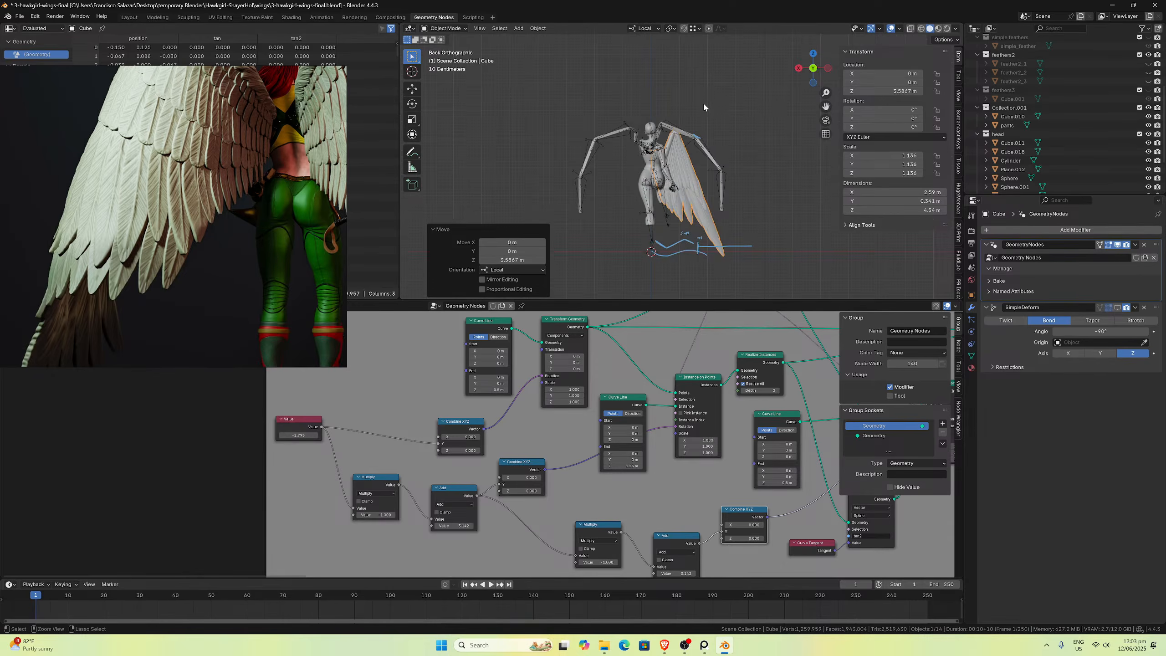
scroll(674, 143, up, 3)
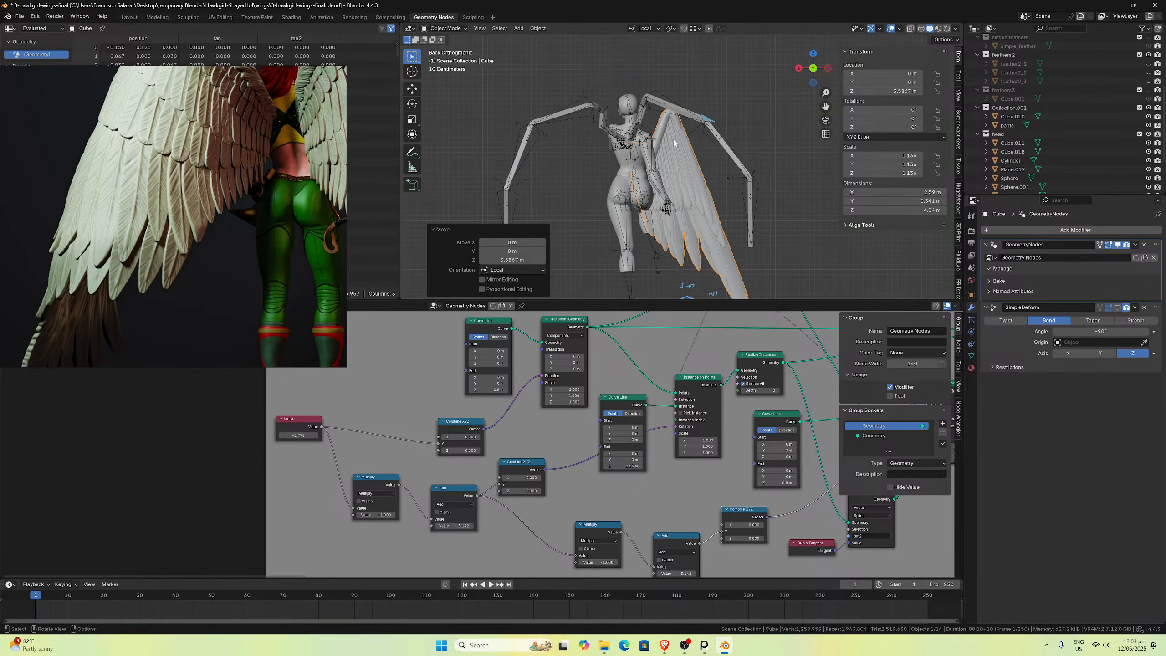
scroll(648, 154, up, 2)
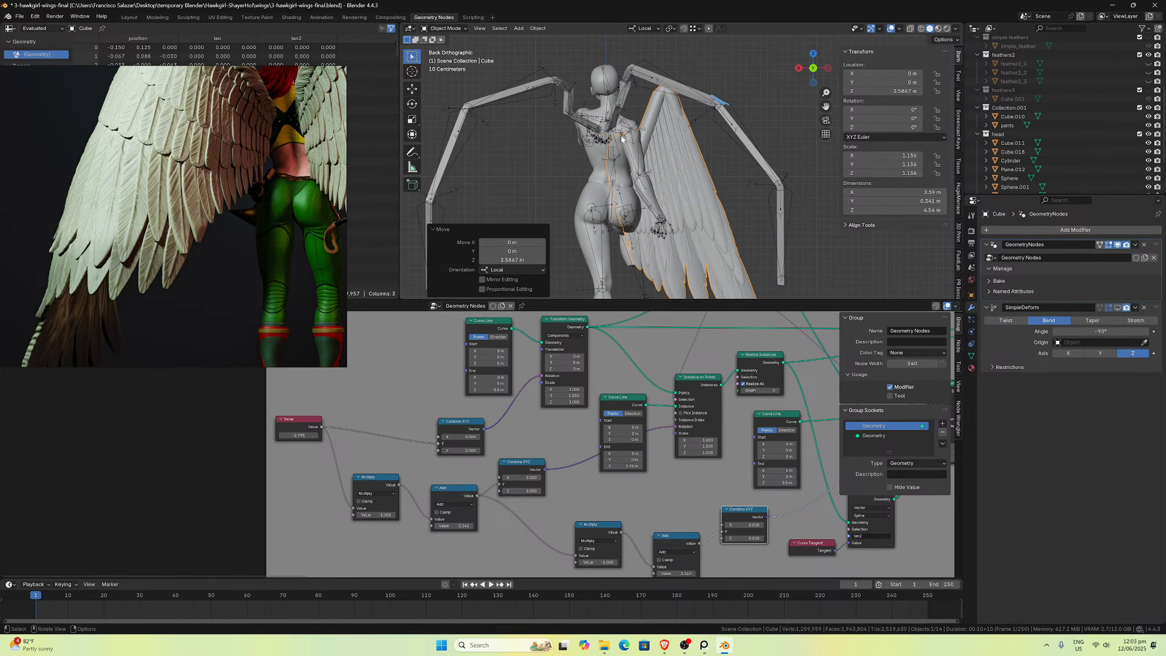
key(g)
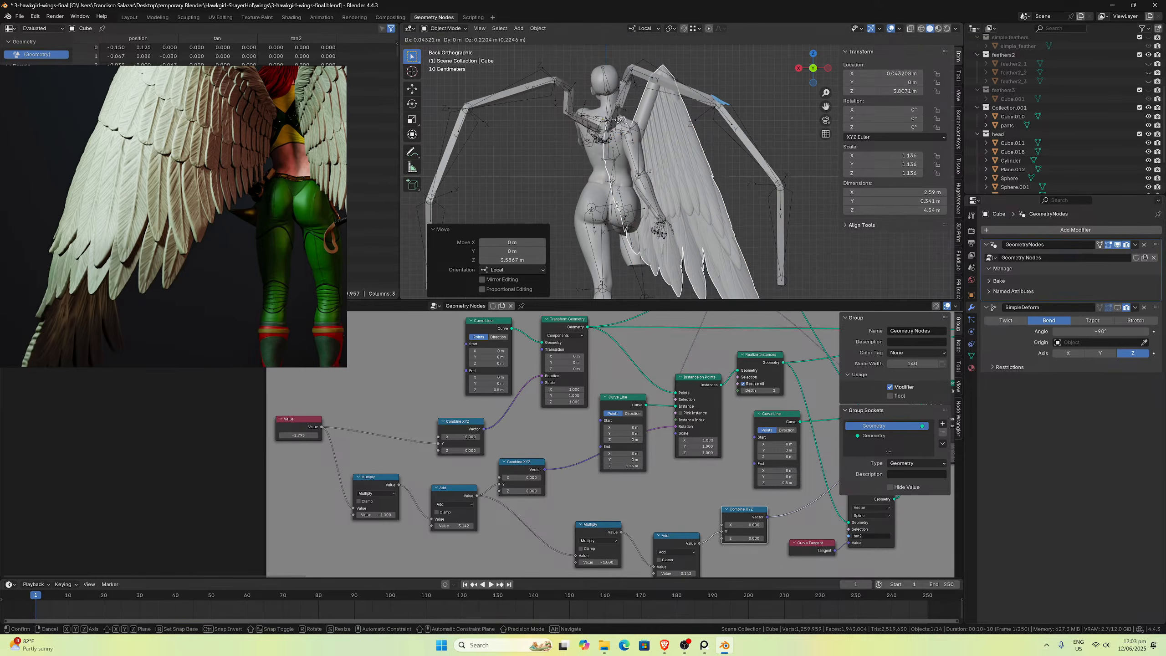
click(619, 115)
middle_drag(619, 115, 778, 124)
key(KP_1)
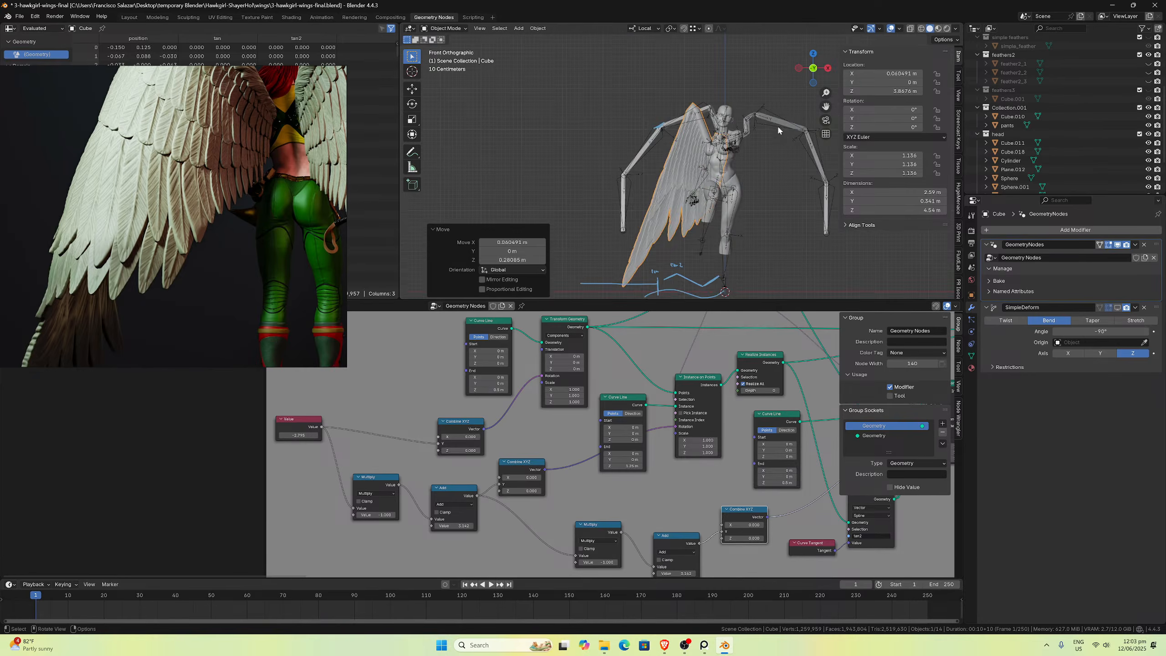
Step: Shorten the wing's second bone by setting its Curve Line end Z to 1 m, and save the file
click(623, 466)
text(1)
key(Return)
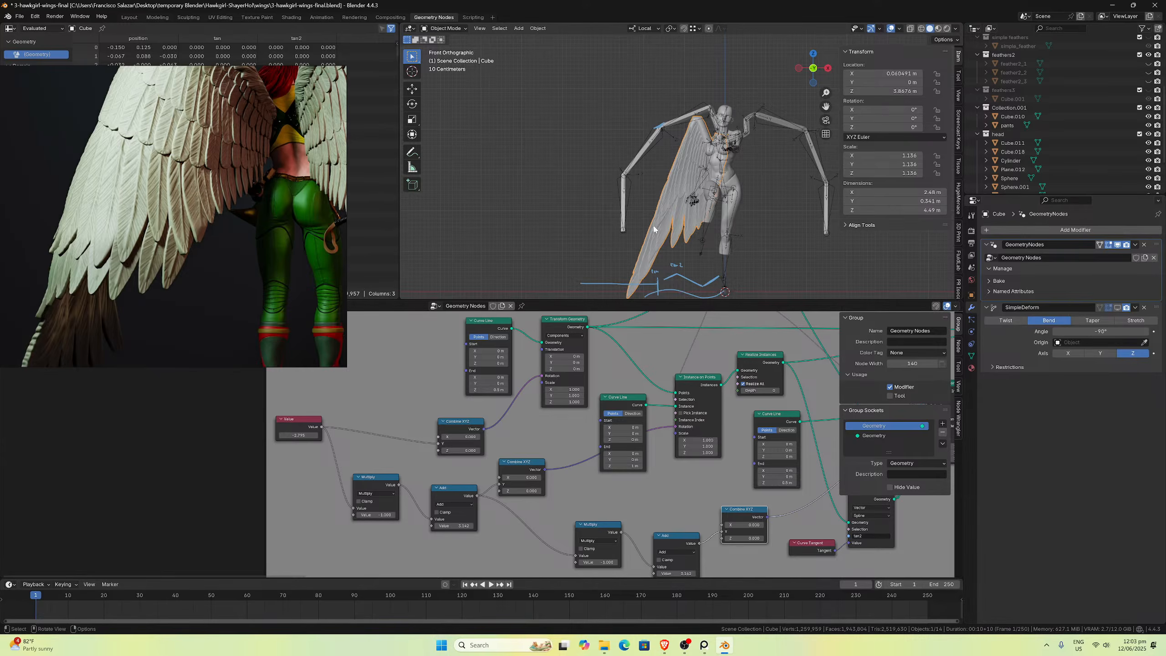
scroll(715, 169, up, 4)
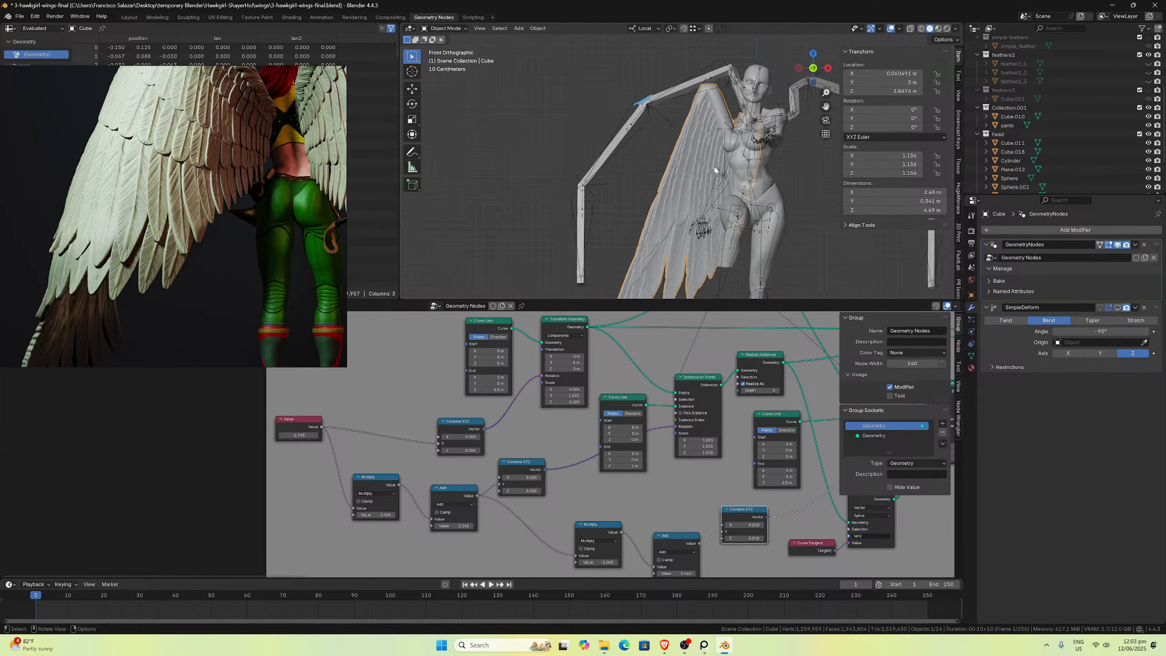
scroll(702, 115, down, 4)
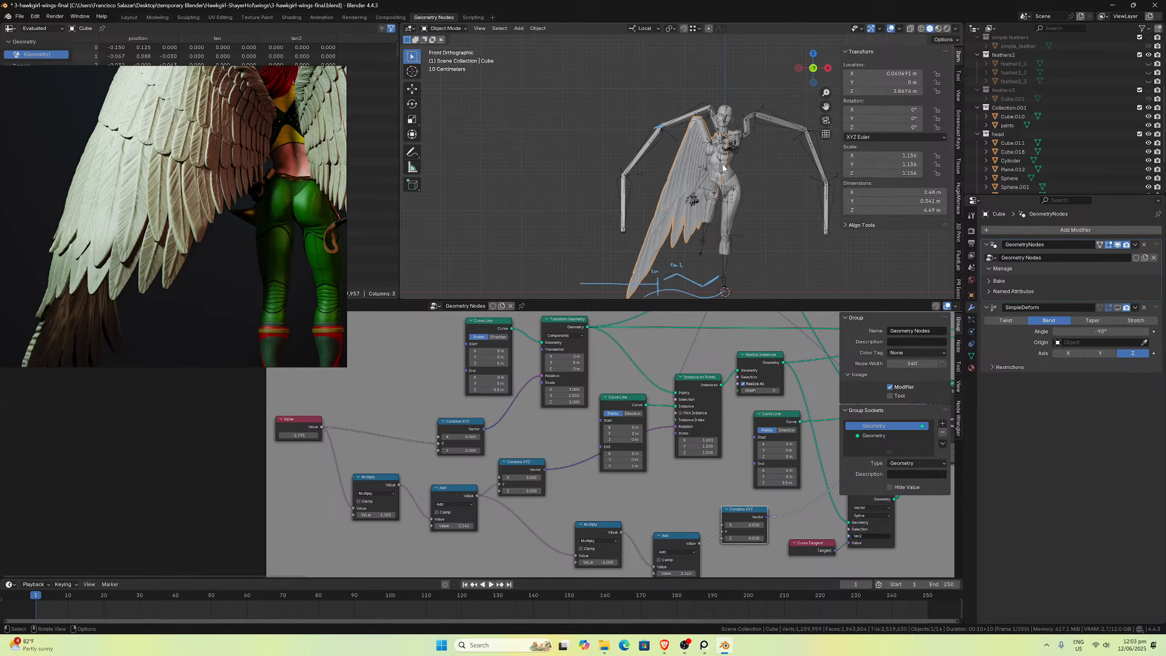
key(ctrl+s)
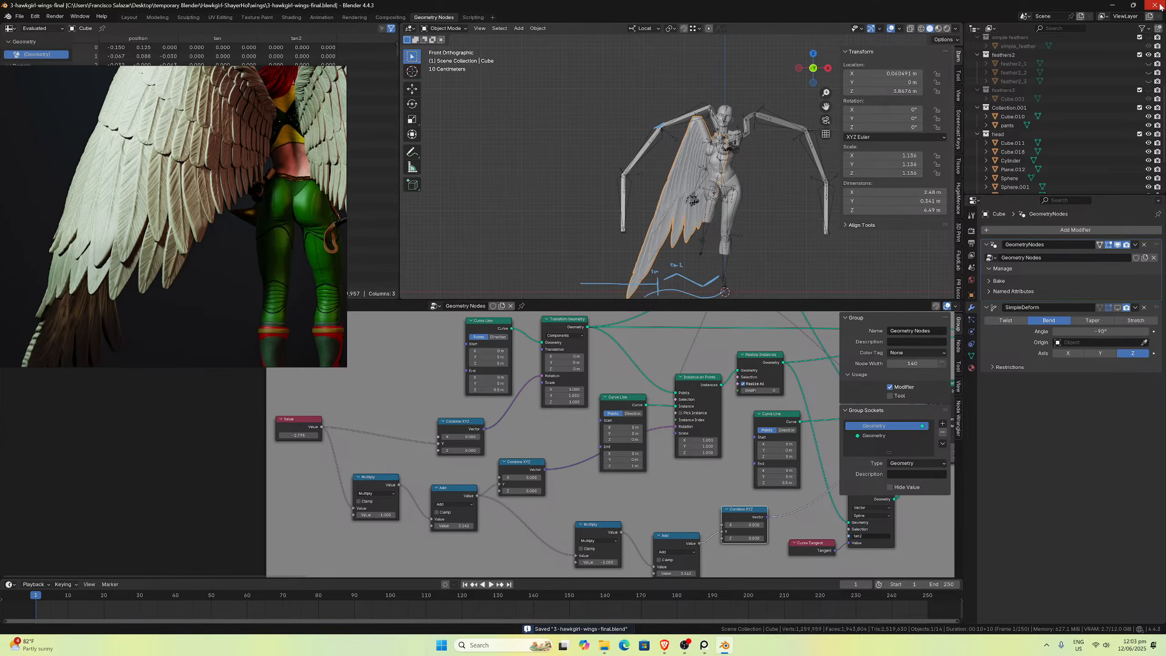
Step: Switch to File Explorer and look through the Pictures Screenshots folder for an earlier image of the wings
click(604, 645)
scroll(725, 514, up, 5)
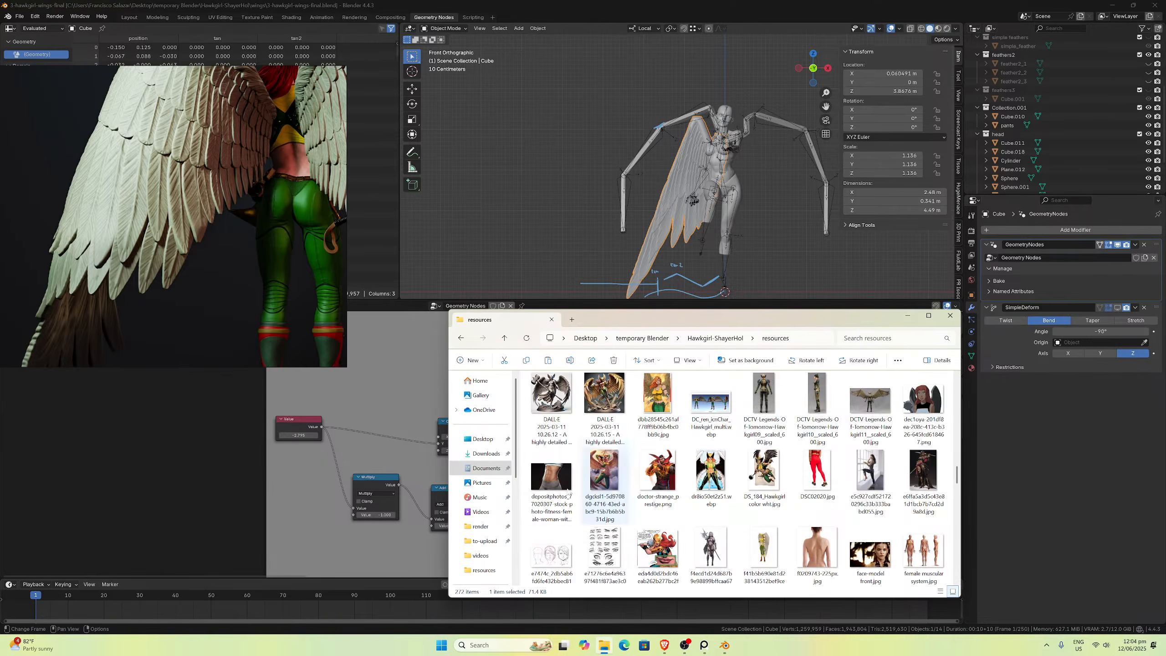
click(482, 484)
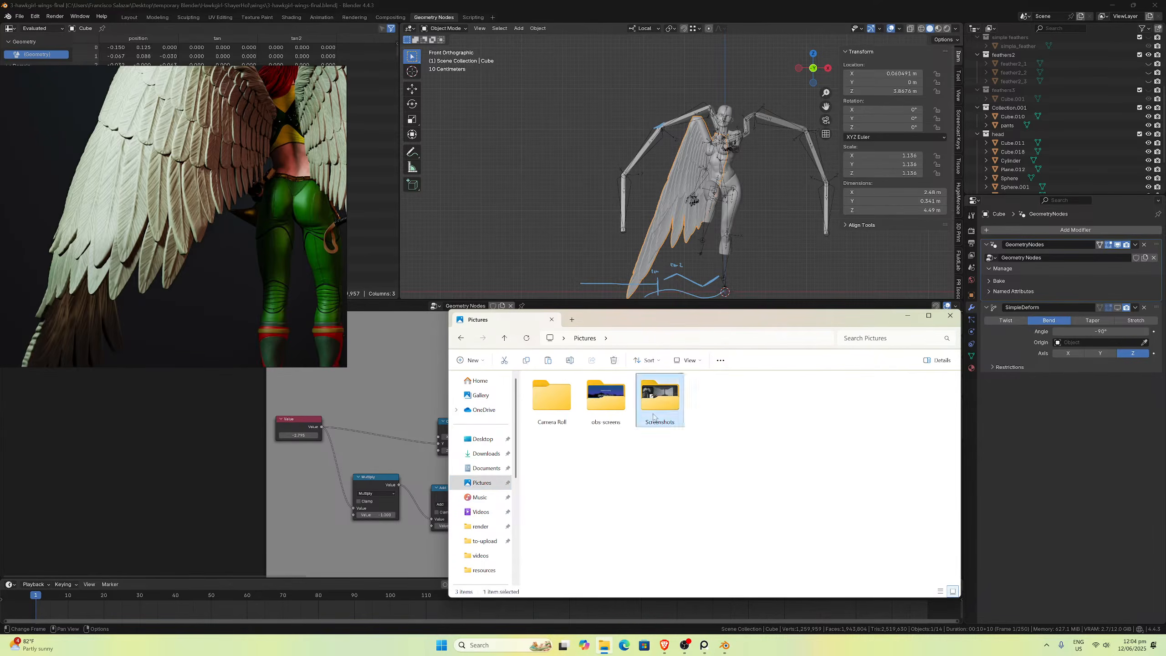
double_click(659, 396)
scroll(780, 510, down, 6)
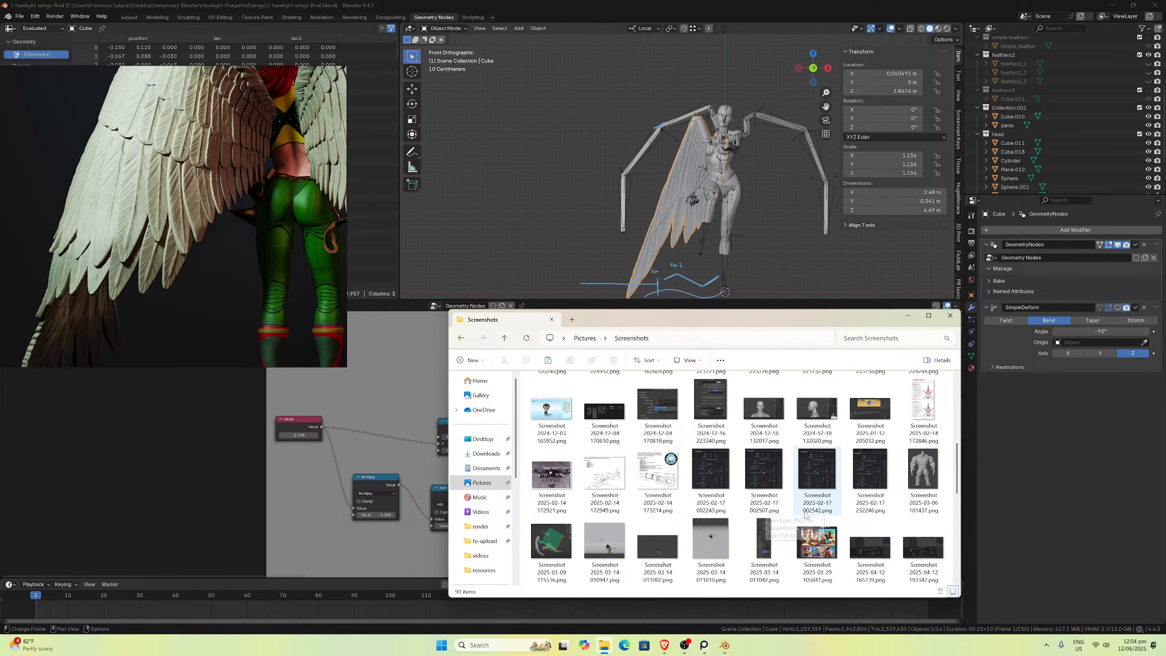
scroll(809, 513, down, 3)
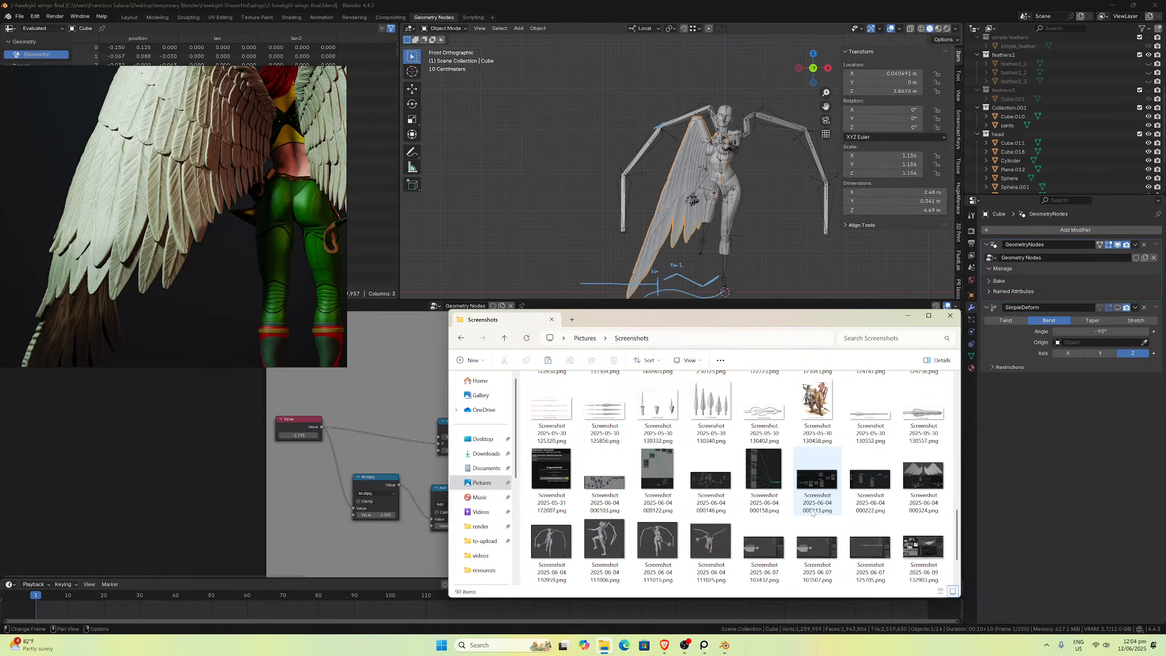
scroll(718, 517, down, 2)
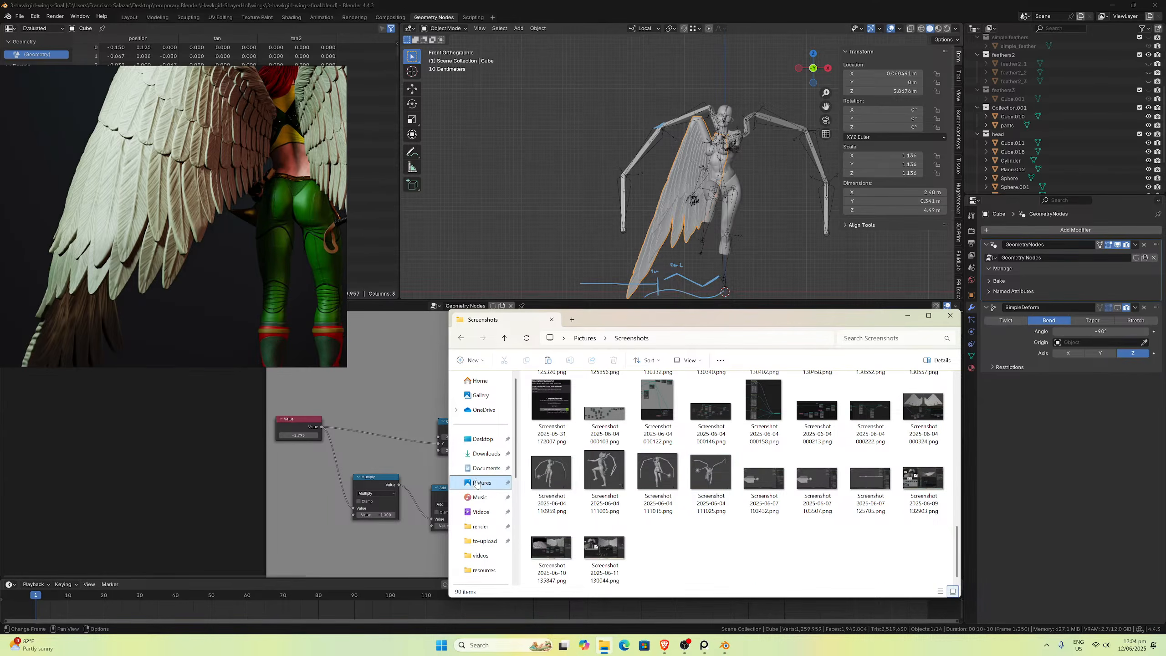
scroll(480, 512, down, 3)
Step: Browse to the hawkgirl-shayeraHol livestream folder on drive D and check the images in its day9 folder
click(482, 538)
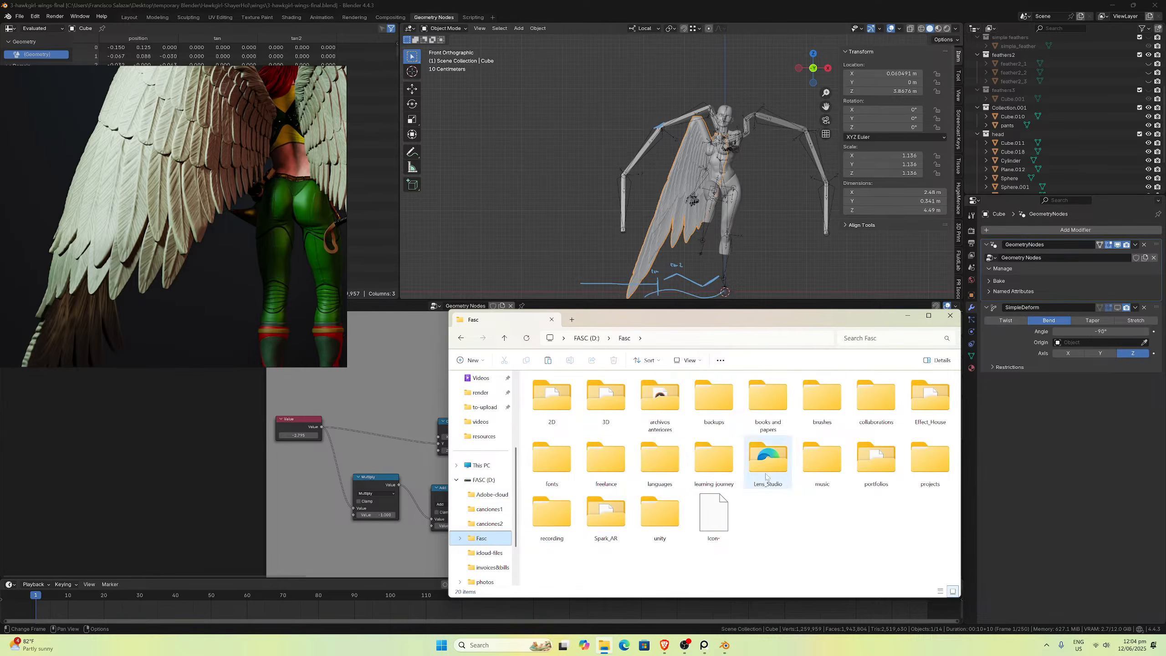
double_click(564, 524)
double_click(553, 419)
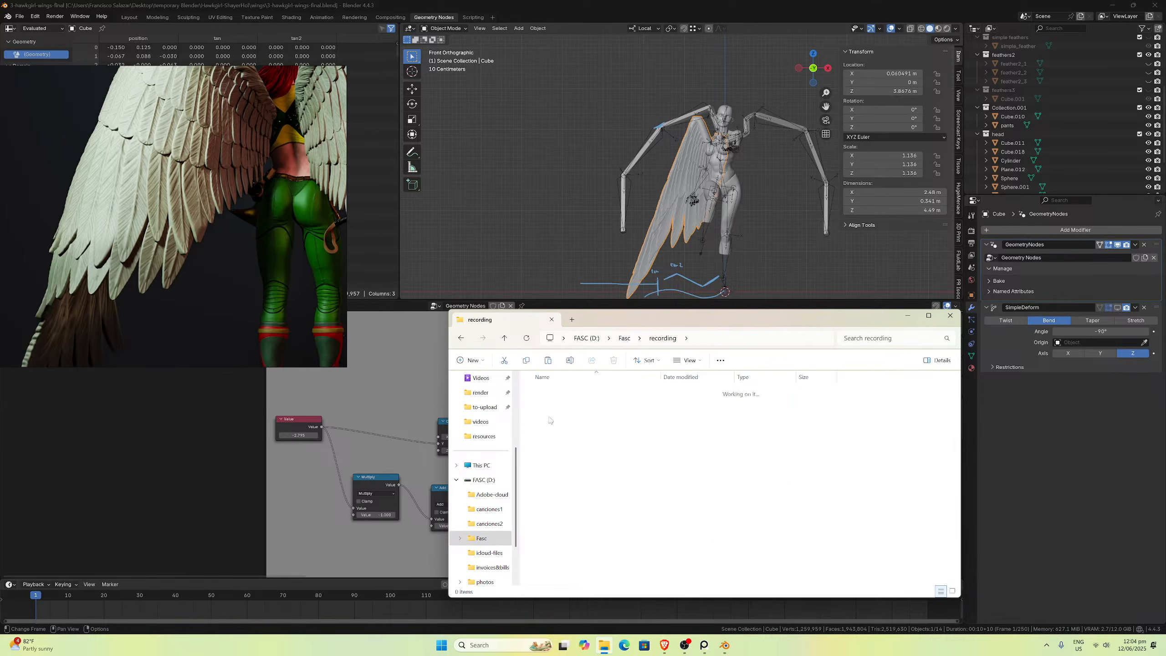
double_click(550, 393)
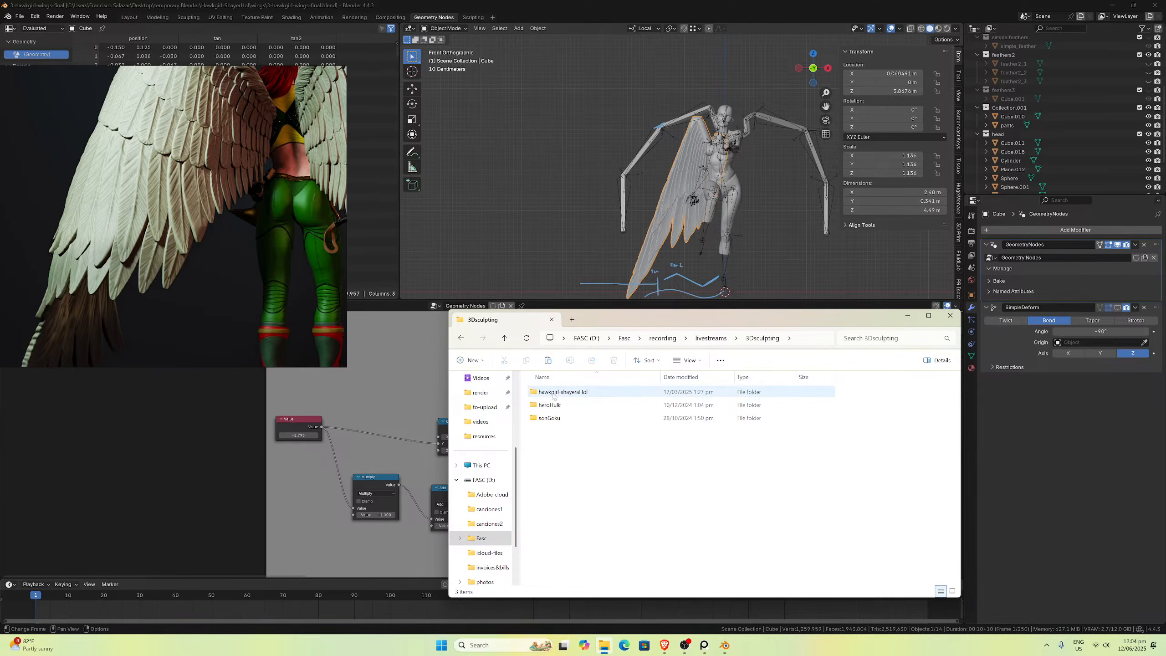
double_click(552, 391)
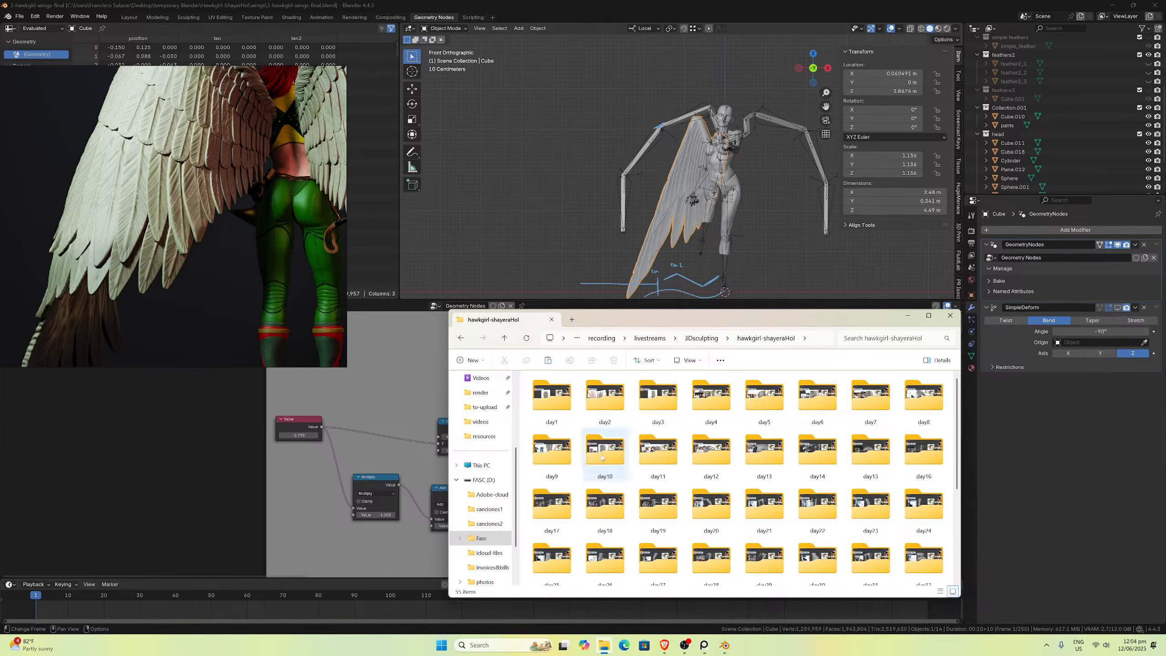
double_click(566, 453)
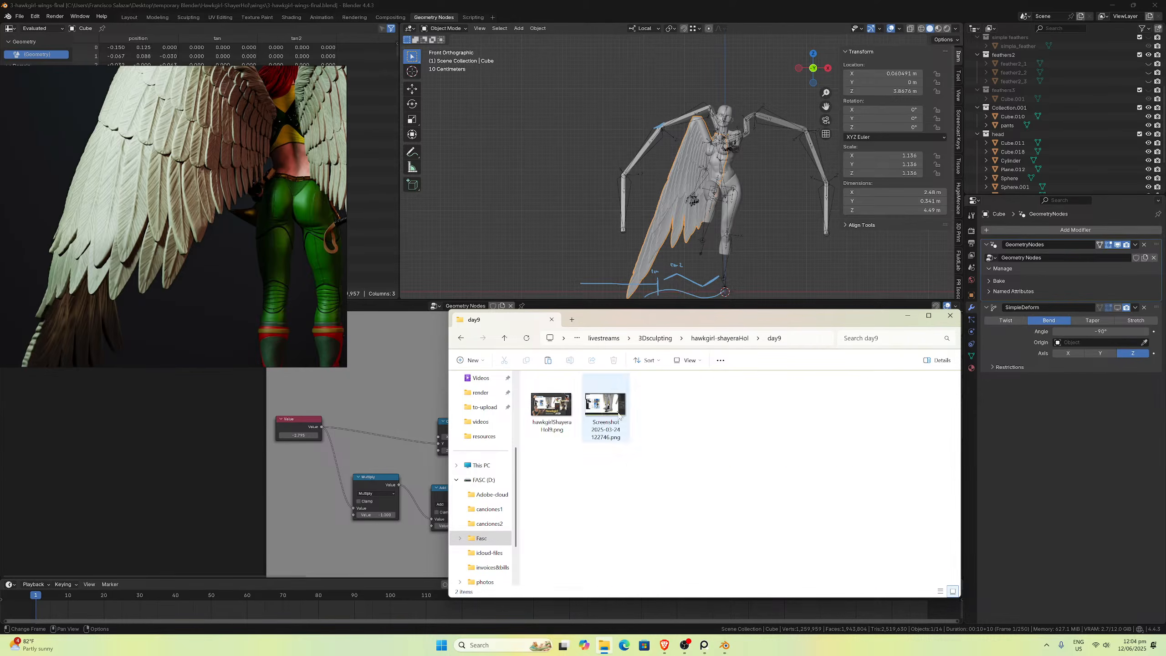
click(505, 338)
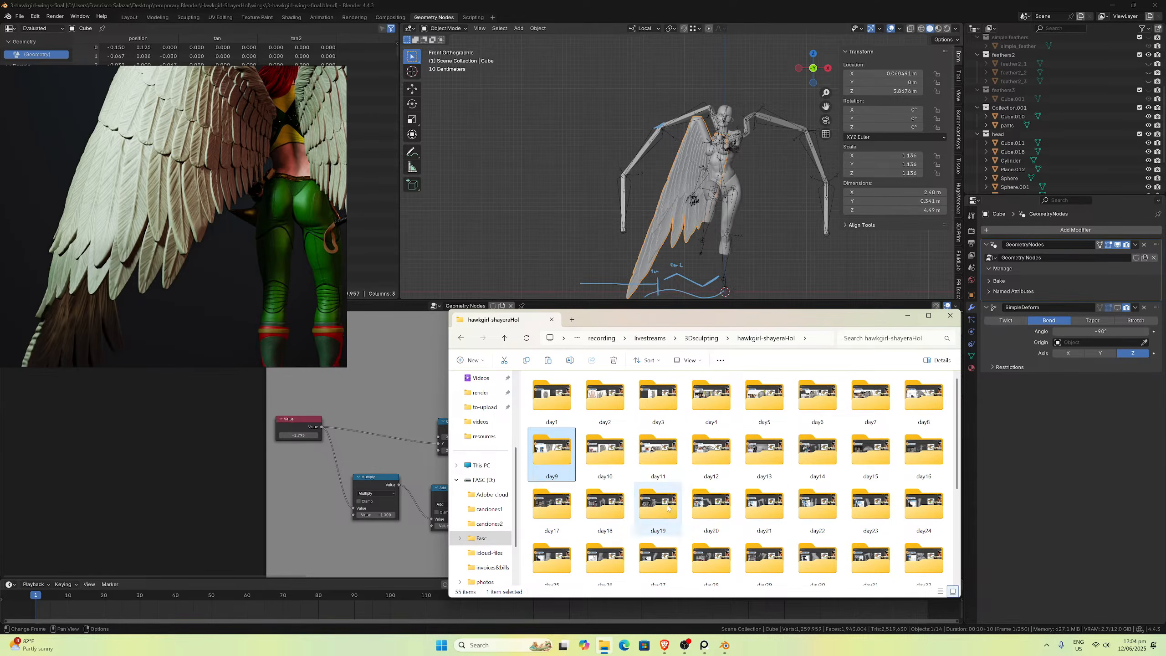
Step: View Screenshot 2025-04-02 130410.png from the day15 folder to examine the earlier wing design, and close the image
double_click(872, 458)
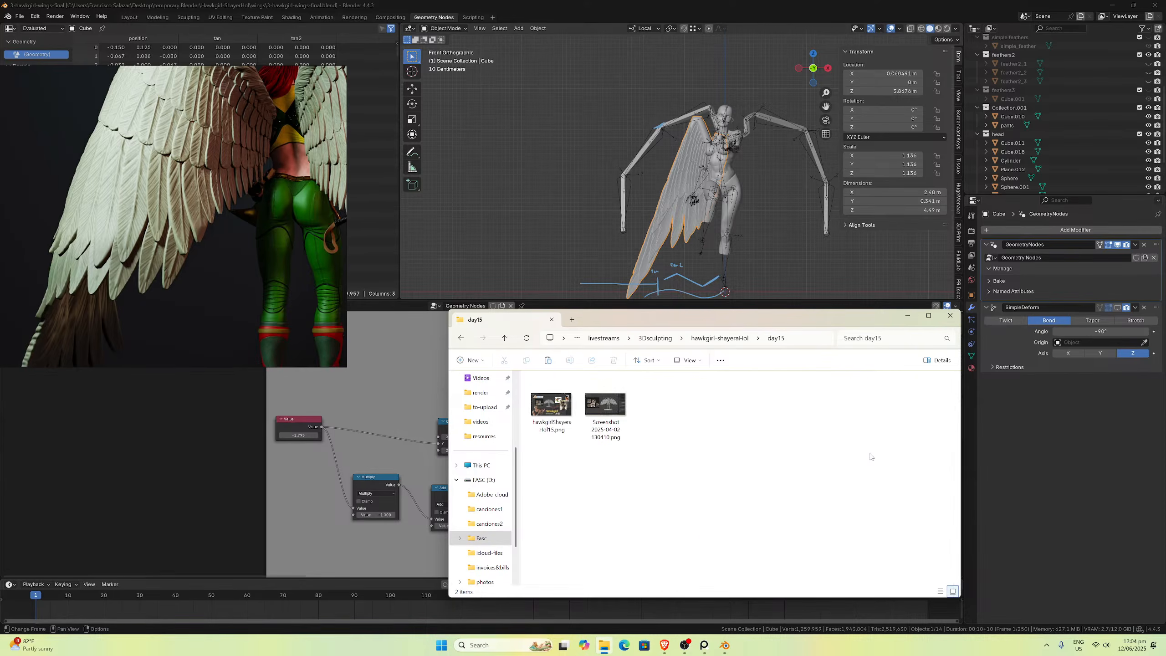
click(603, 410)
double_click(602, 410)
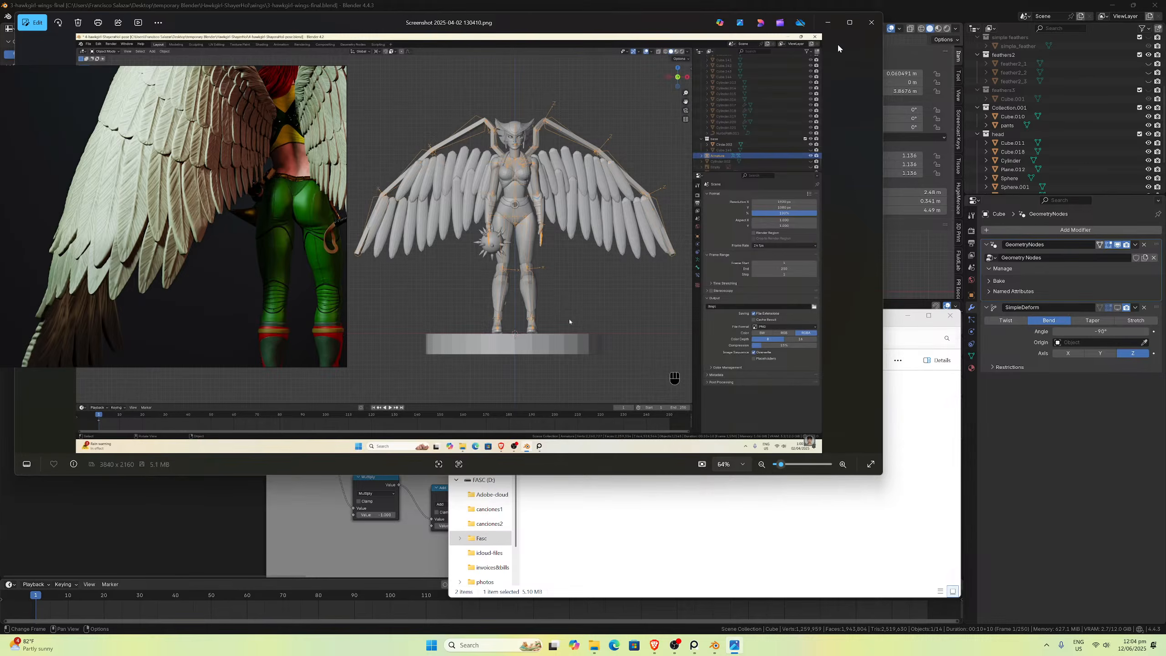
click(871, 22)
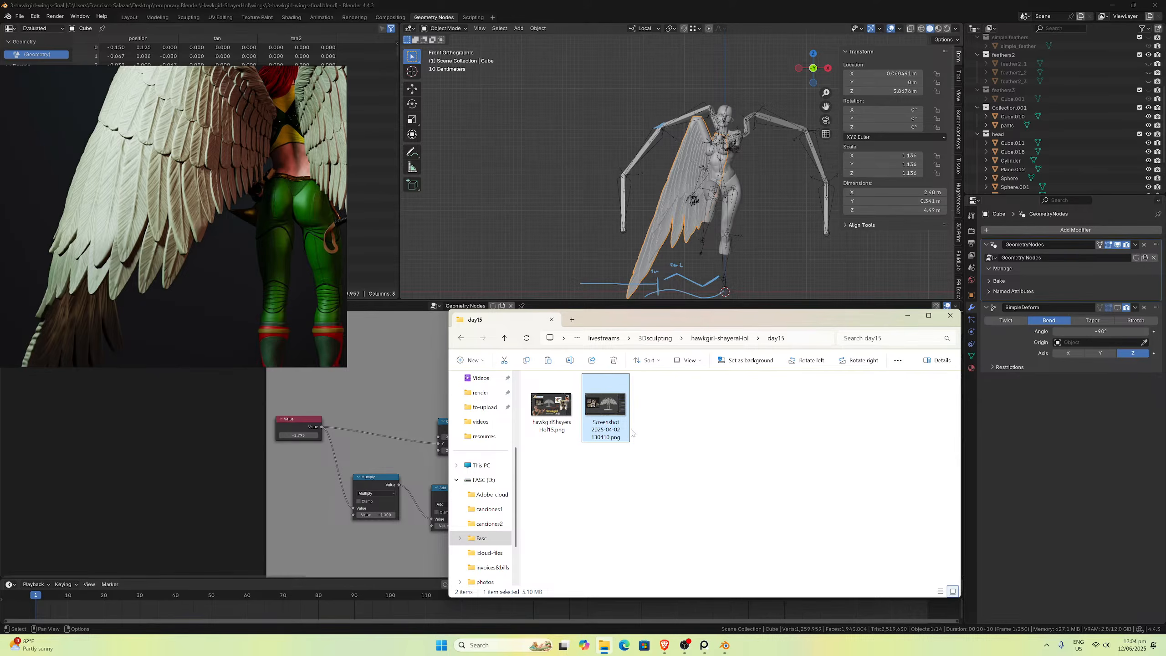
Step: Copy the day15 wing screenshot into the resources folder of Hawkgirl-ShayerHol under Desktop > temporary Blender
click(479, 465)
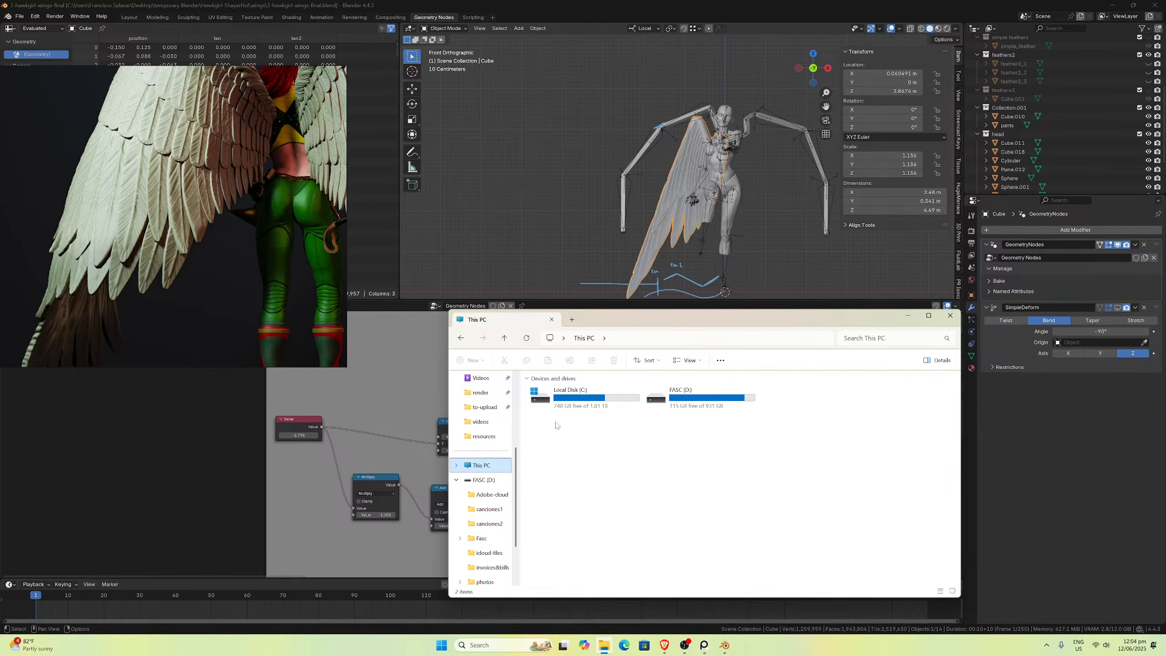
scroll(479, 464, up, 3)
click(479, 438)
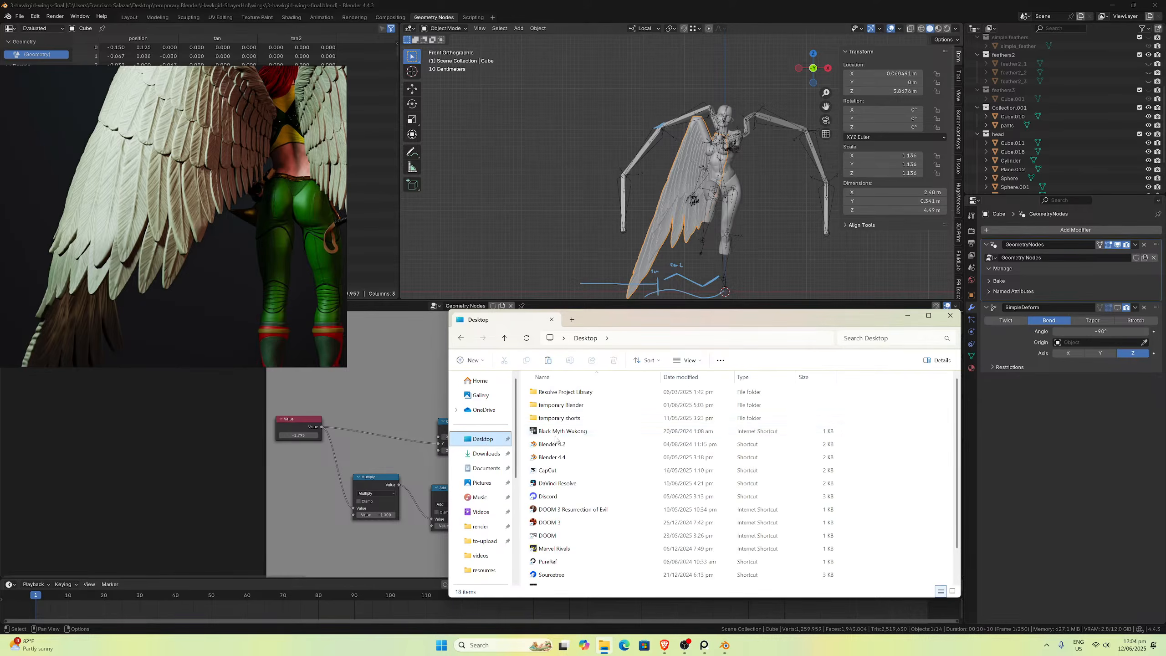
double_click(571, 404)
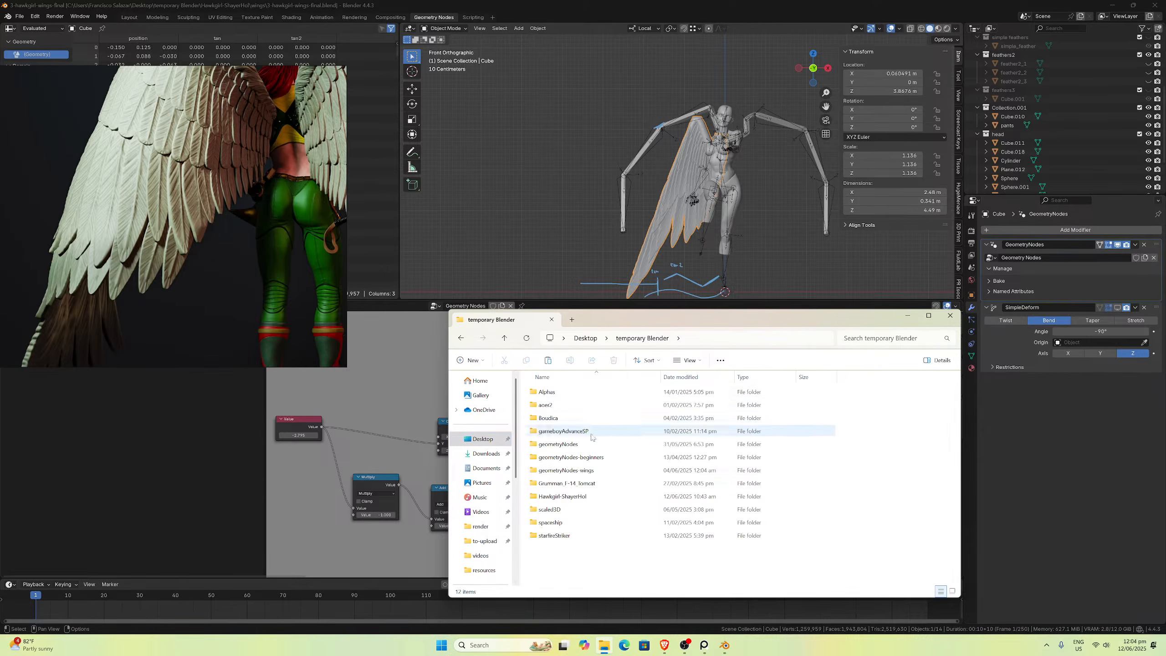
double_click(564, 496)
double_click(558, 405)
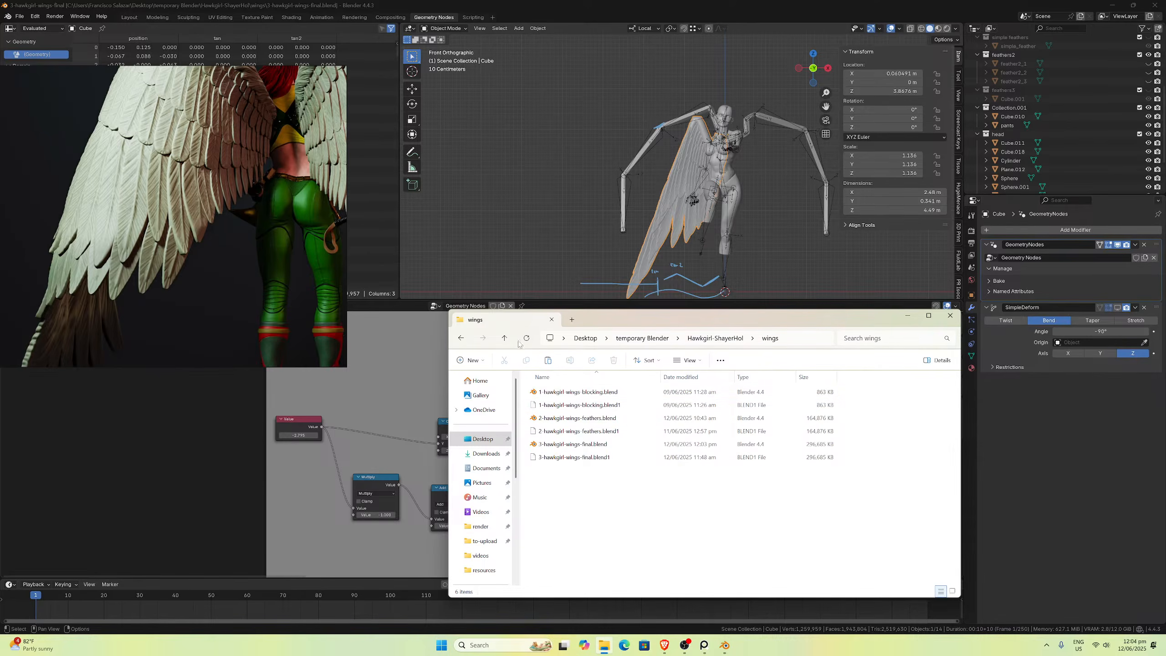
click(504, 338)
double_click(551, 387)
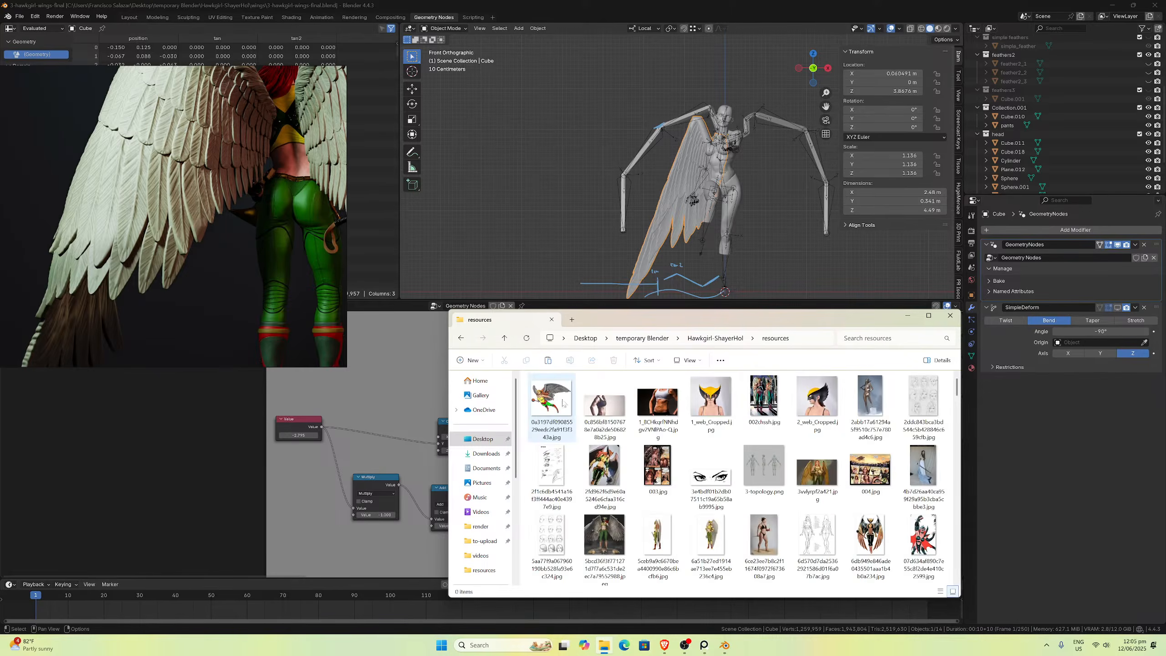
scroll(693, 497, down, 10)
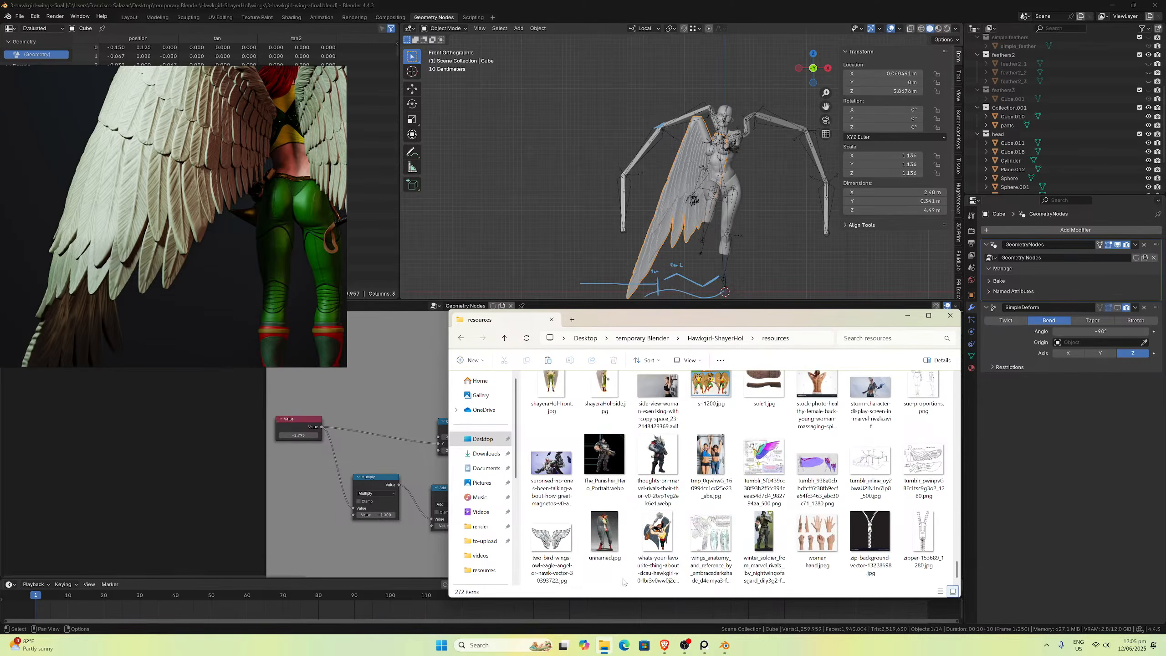
key(ctrl+v)
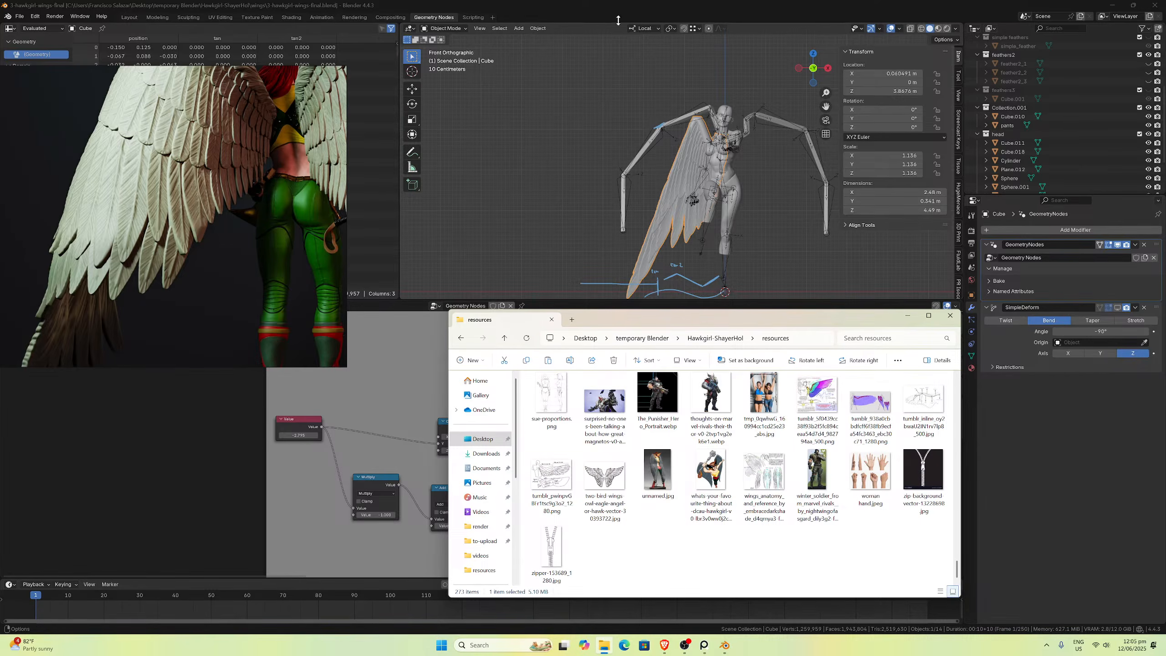
Step: Return to Blender, switch to the Layout workspace and centre the figure and wing in front view
click(645, 28)
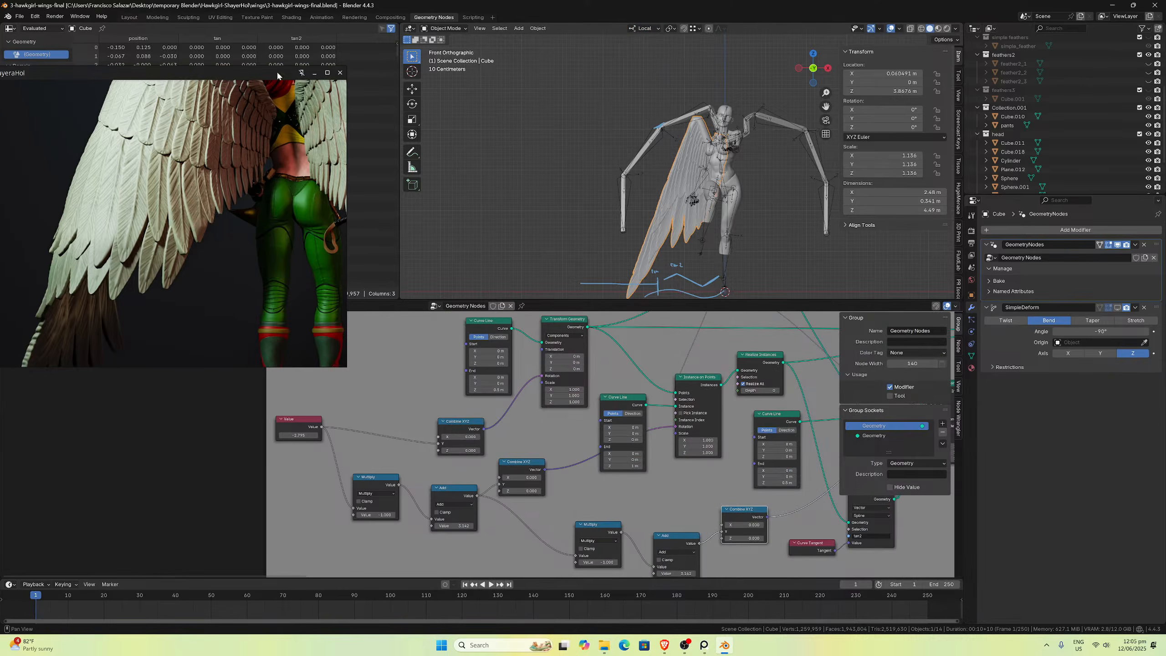
click(128, 17)
key(KP_1)
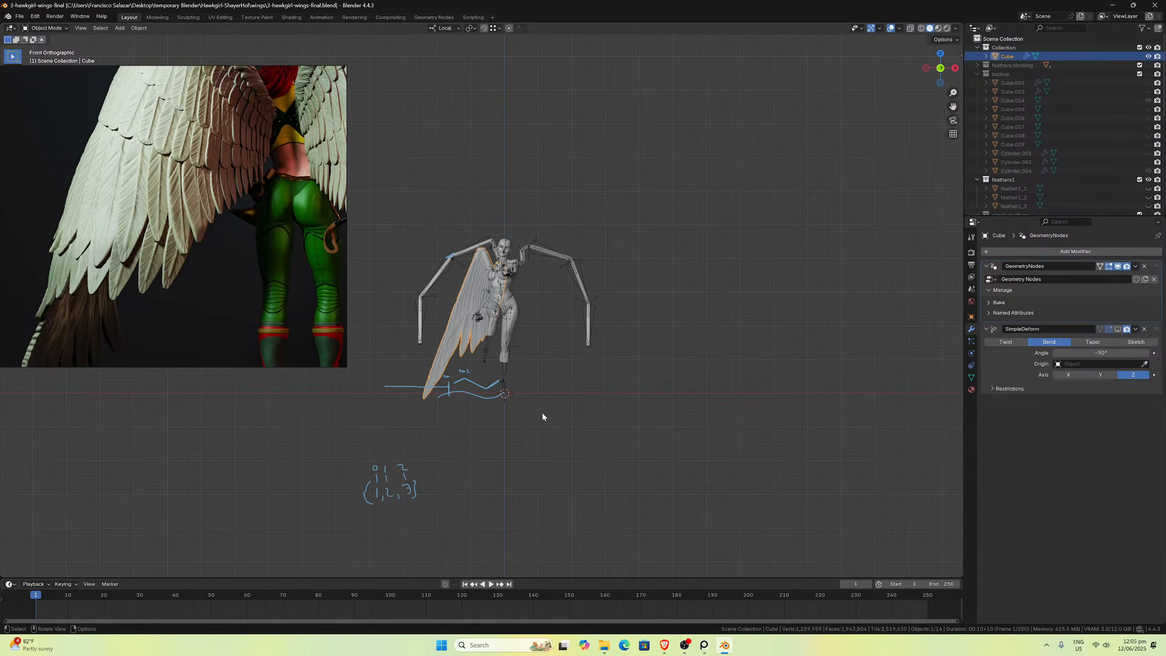
mouse_move(953, 106)
mouse_down()
mouse_move(983, 108)
mouse_move(259, 435)
mouse_up()
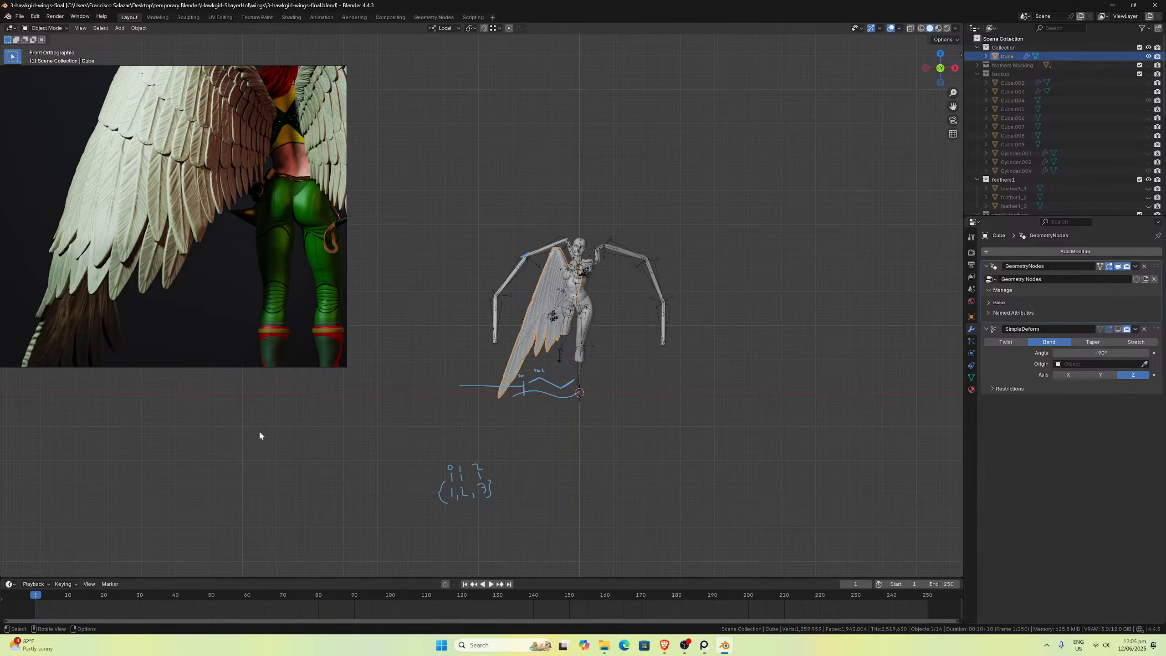
Step: Switch to File Explorer and look through the reference images in the resources folder of Hawkgirl-ShayerHol
scroll(589, 393, up, 1)
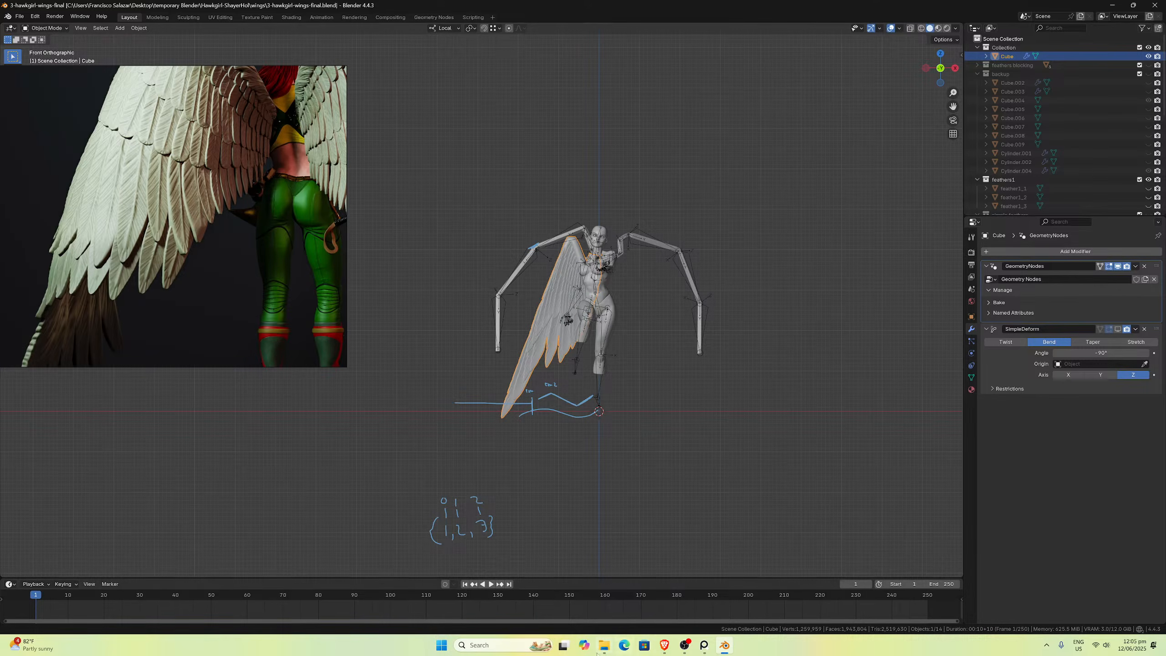
key(alt+Tab)
scroll(703, 529, up, 10)
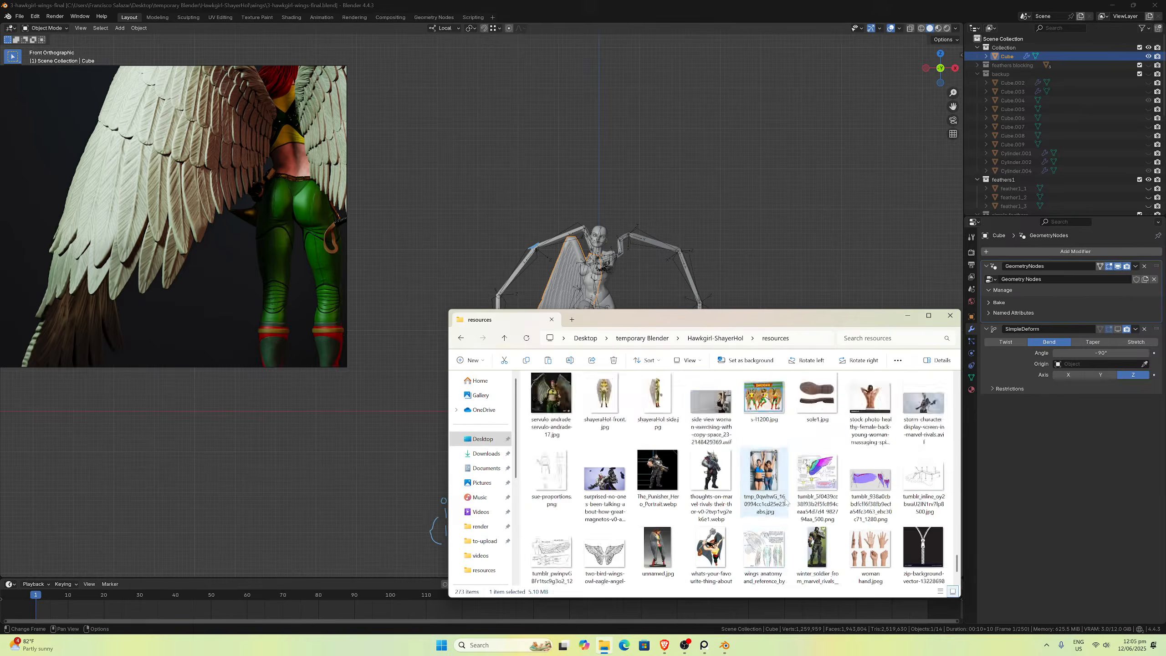
scroll(785, 502, up, 10)
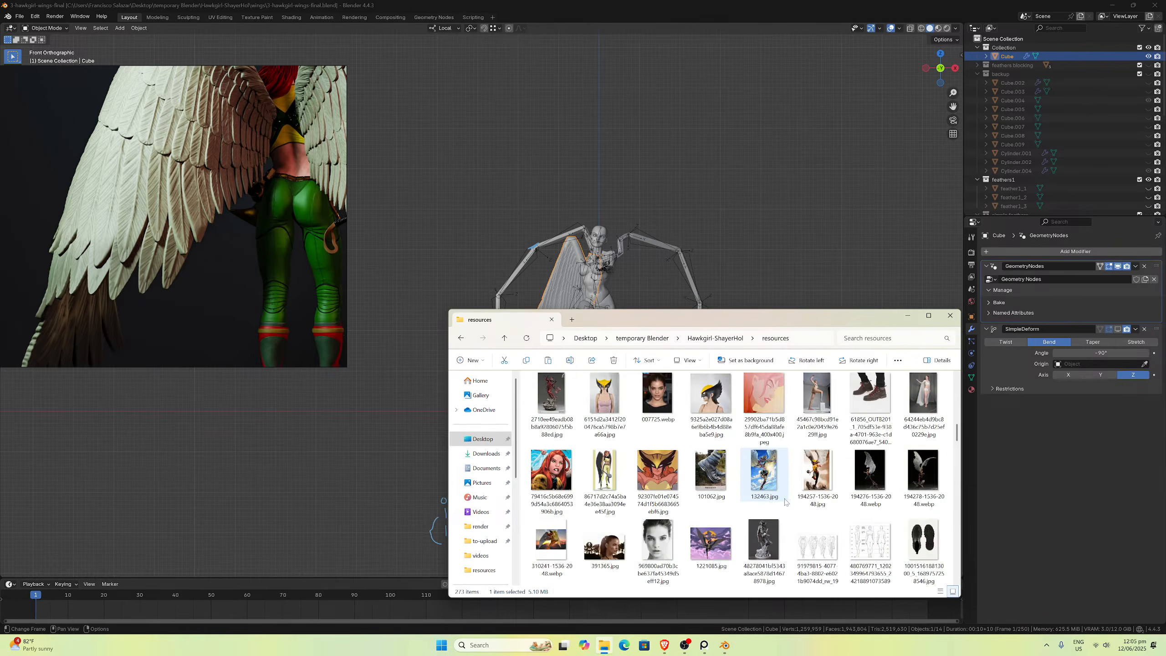
scroll(785, 502, down, 10)
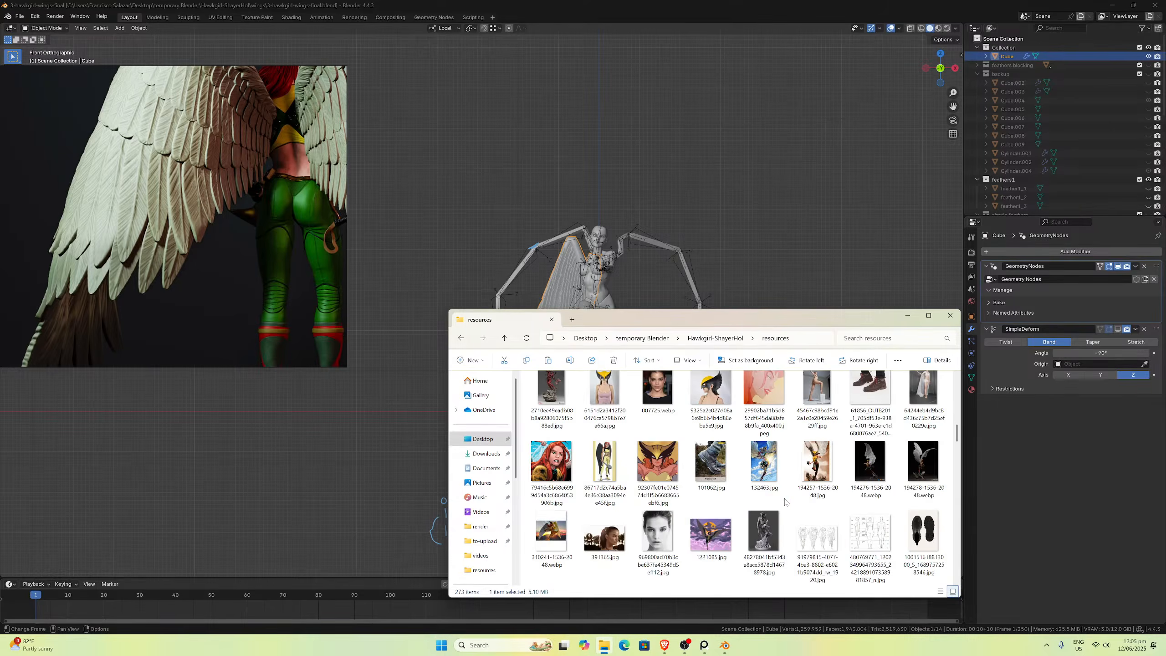
scroll(785, 502, down, 10)
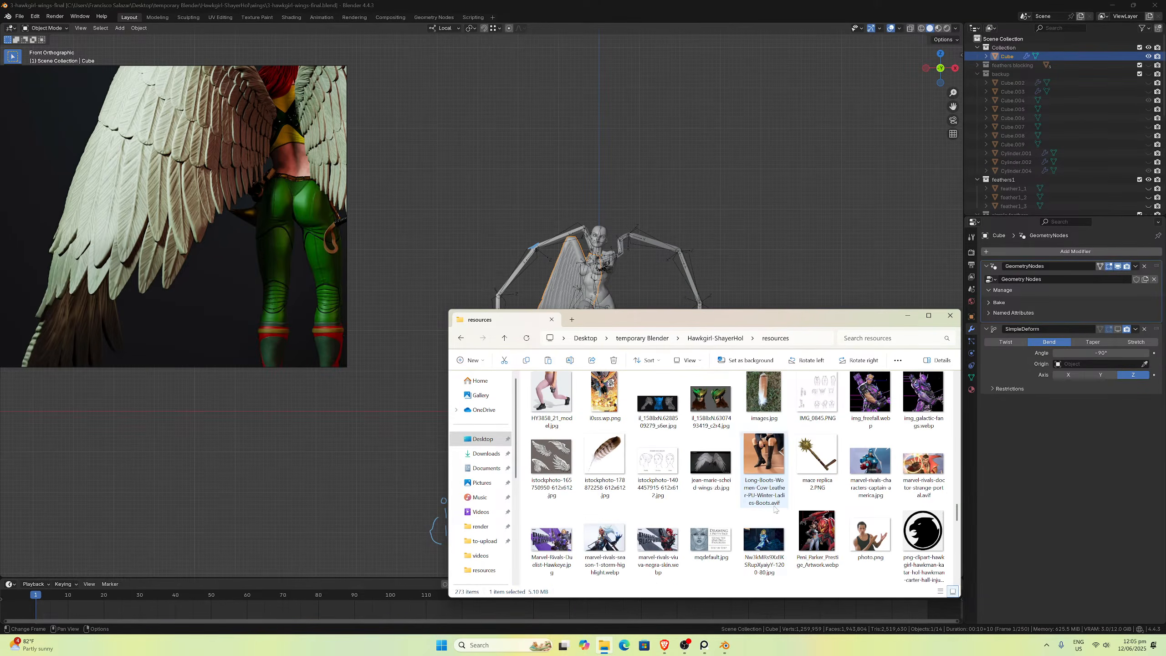
scroll(776, 512, down, 5)
scroll(775, 509, down, 6)
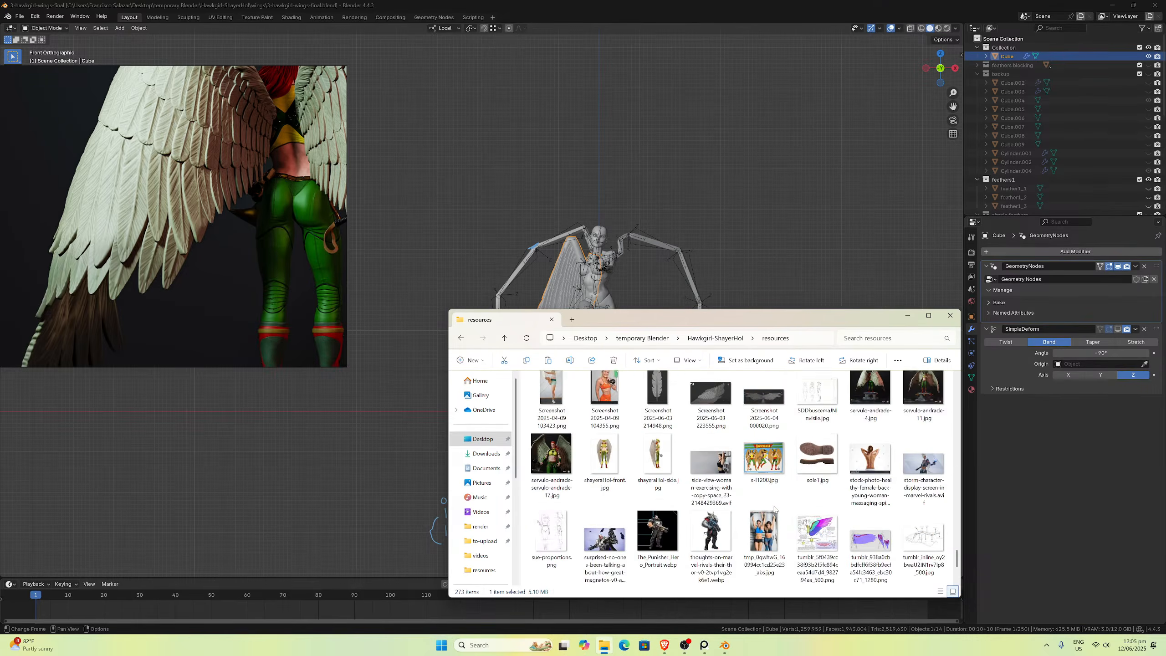
click(461, 338)
click(482, 338)
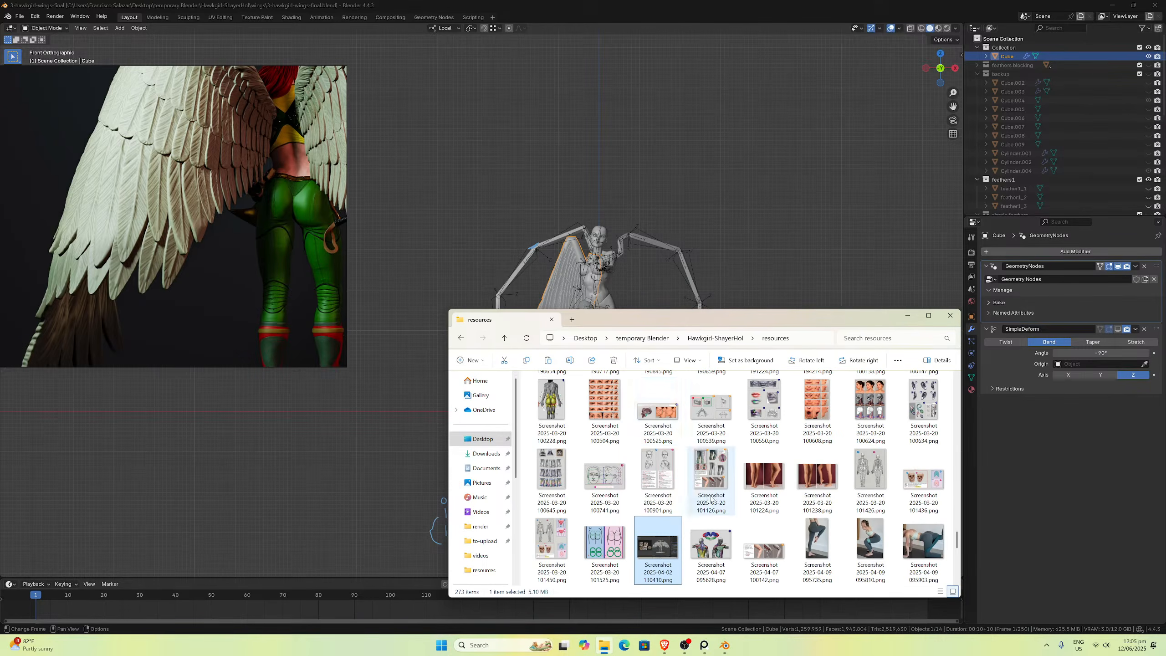
scroll(699, 501, up, 8)
scroll(711, 500, up, 10)
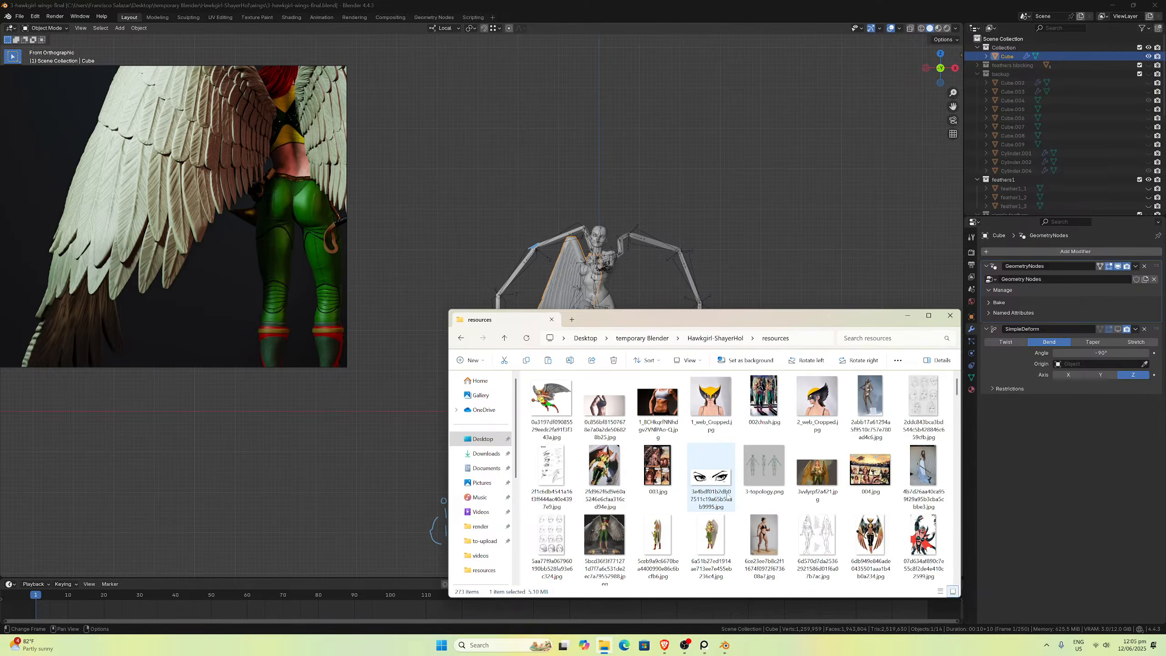
scroll(728, 497, down, 5)
scroll(728, 497, down, 5)
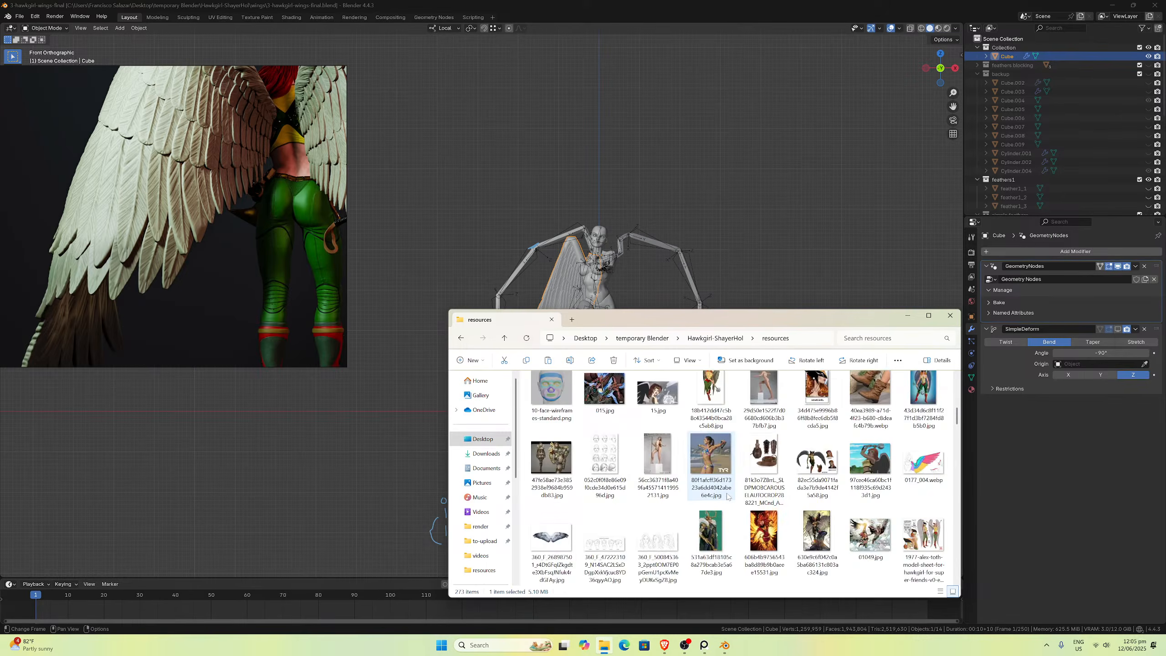
scroll(727, 497, down, 3)
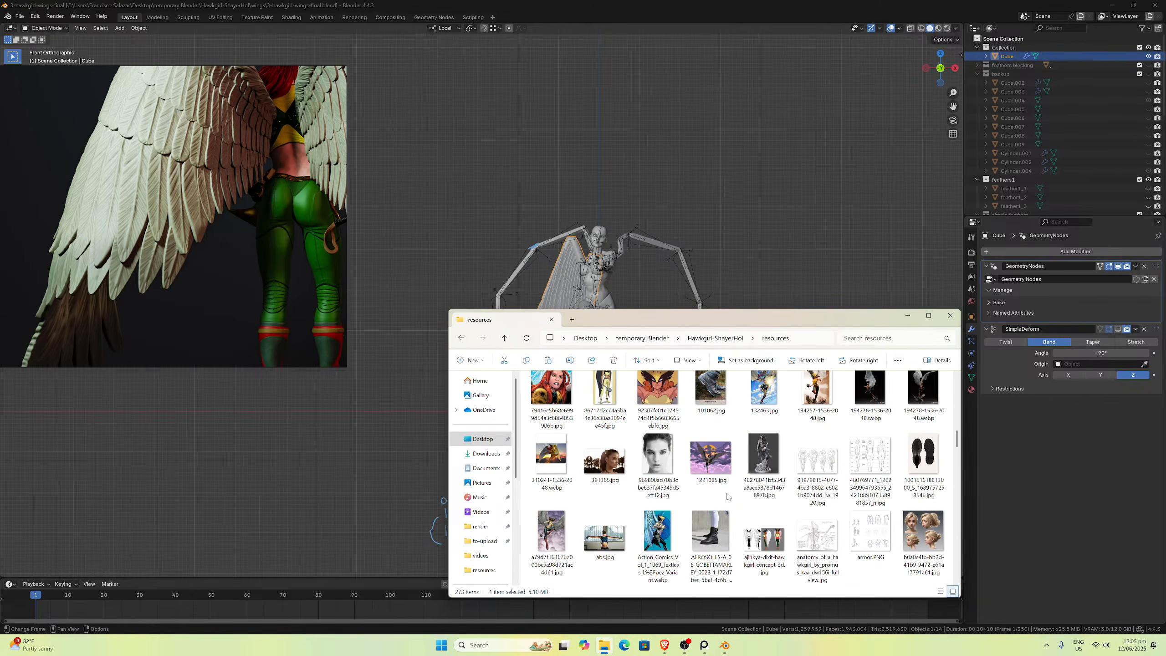
scroll(727, 497, down, 5)
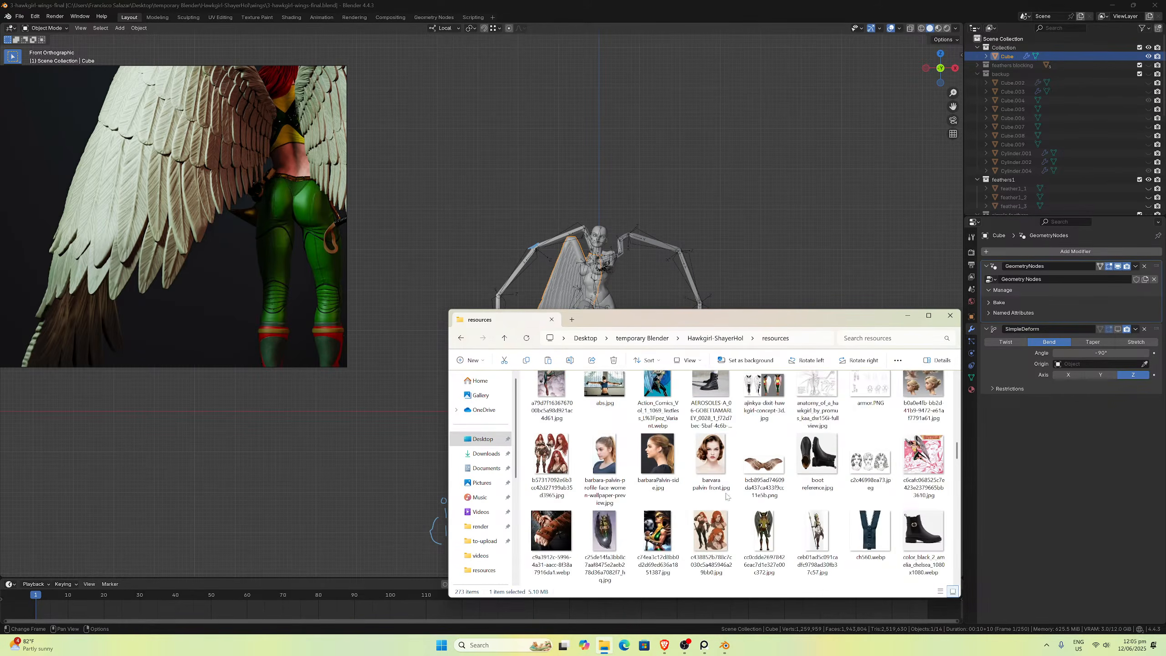
scroll(725, 497, down, 8)
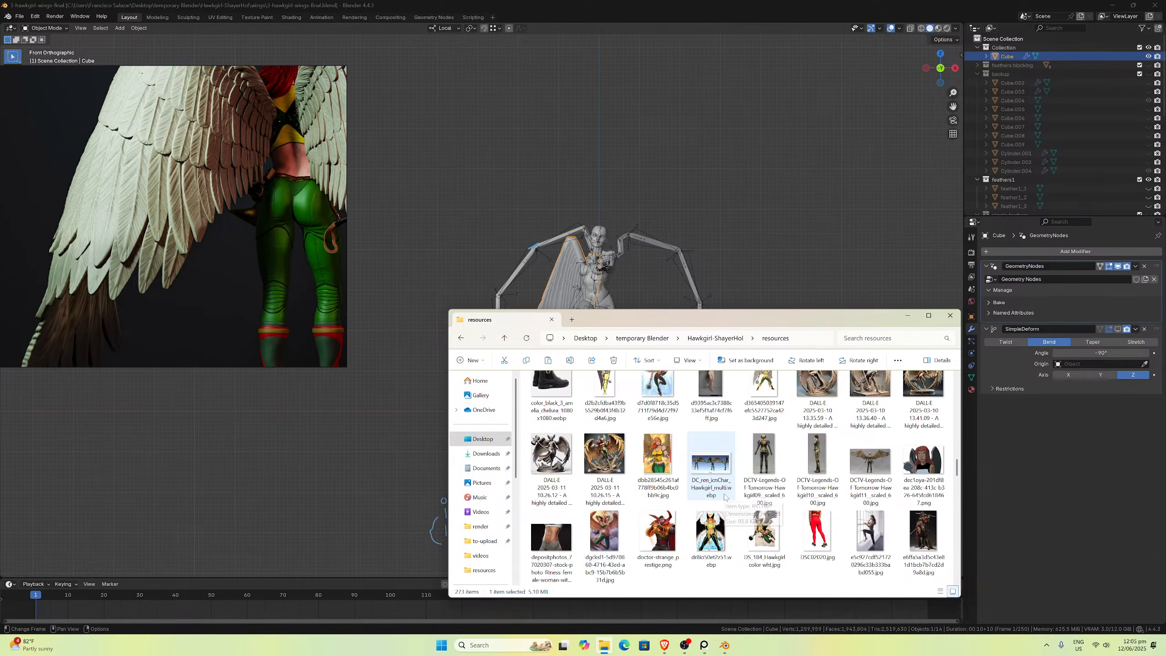
scroll(725, 497, down, 3)
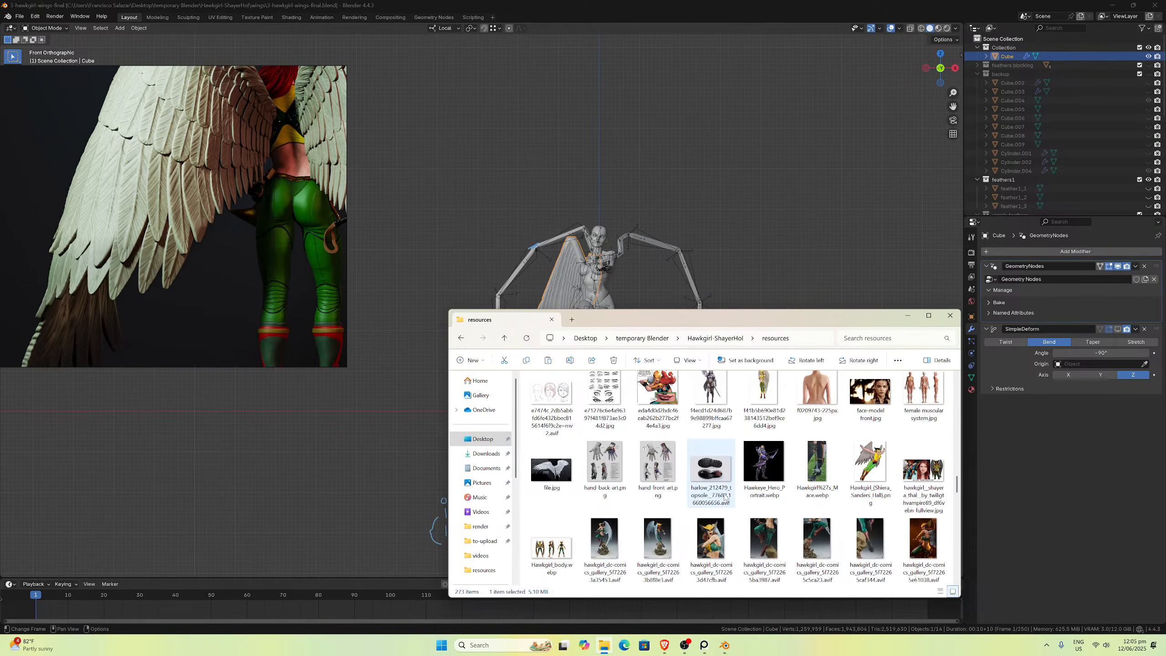
scroll(725, 497, down, 2)
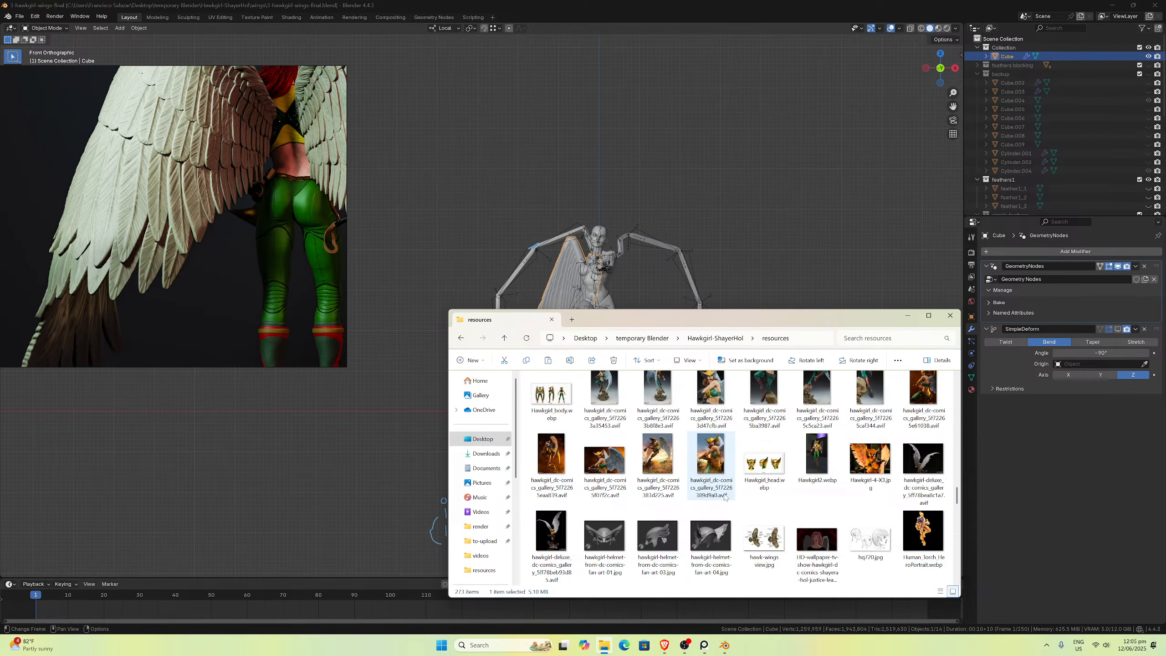
scroll(725, 497, down, 8)
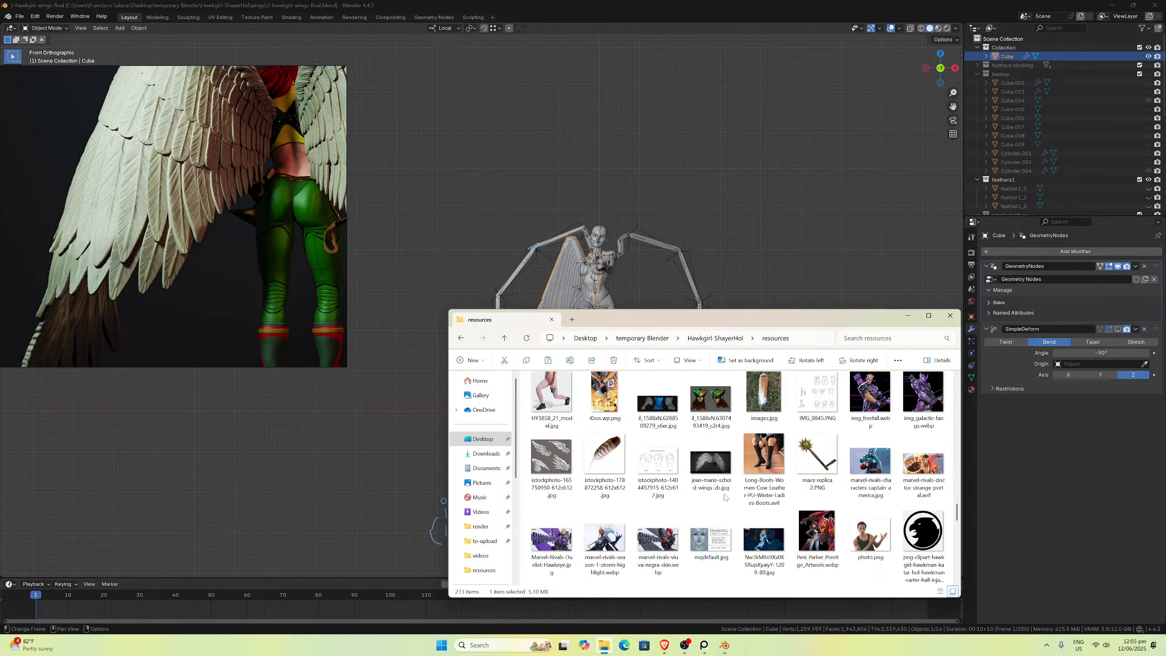
scroll(725, 497, down, 10)
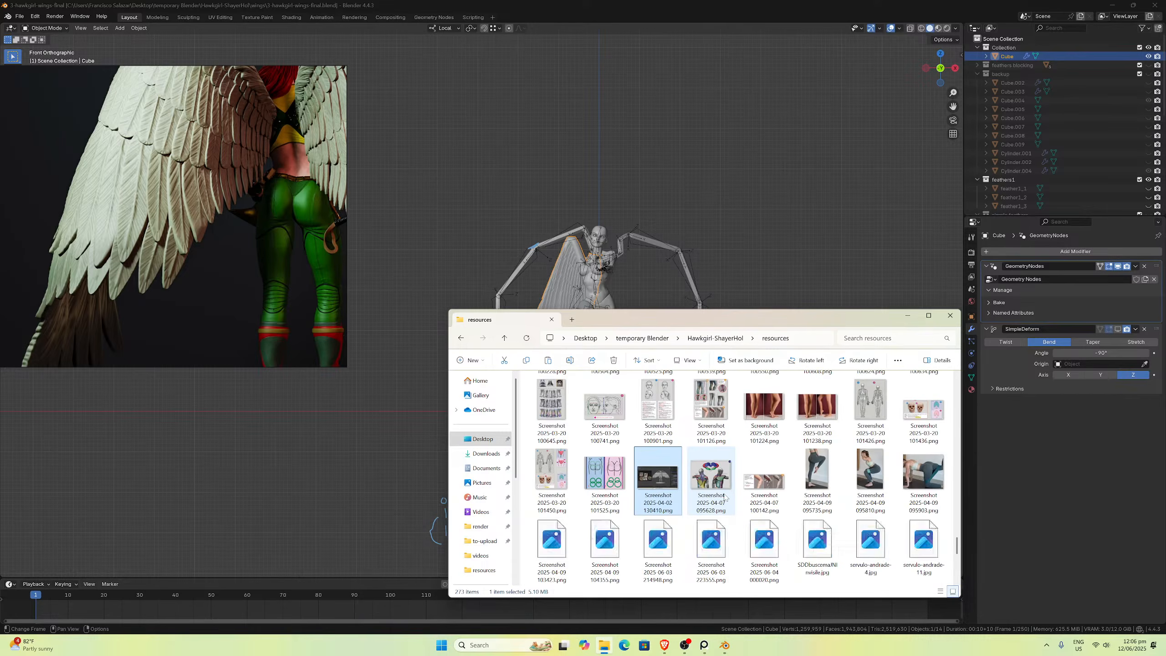
scroll(725, 496, down, 5)
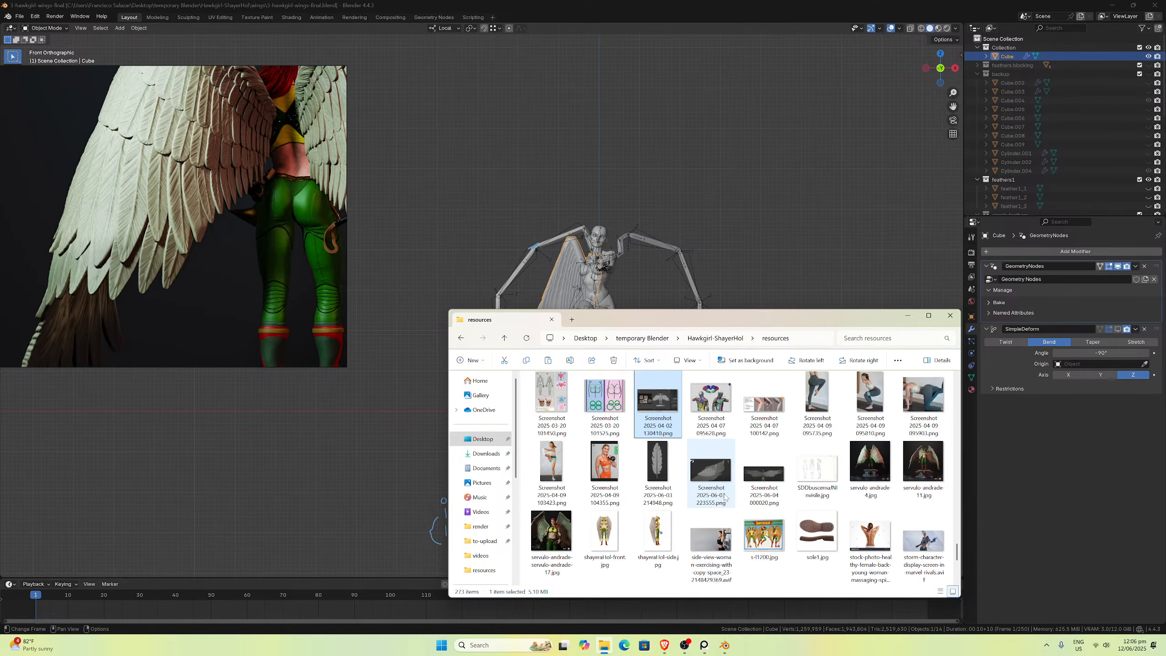
scroll(725, 497, down, 1)
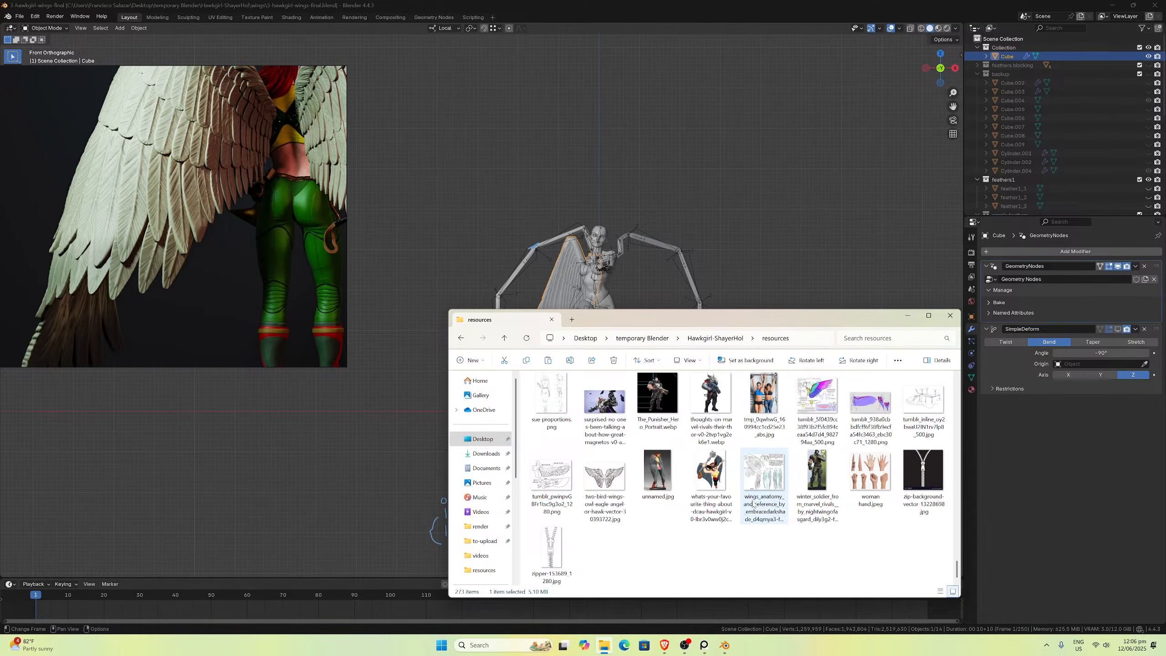
scroll(752, 502, up, 1)
scroll(752, 502, up, 15)
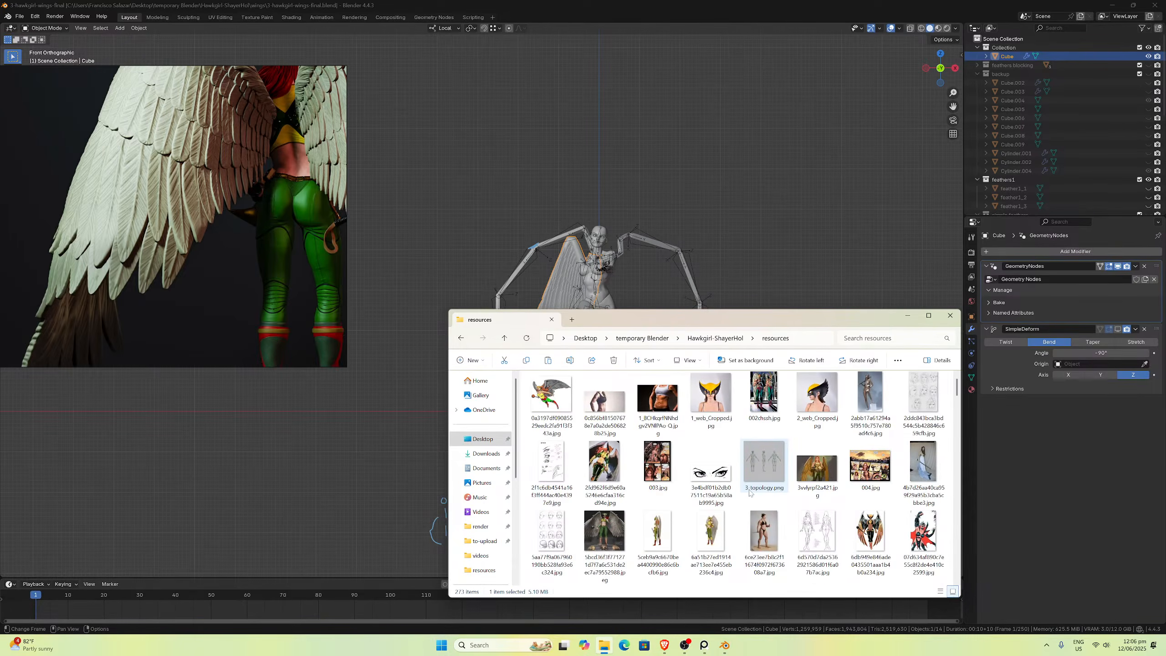
scroll(749, 493, down, 3)
scroll(749, 494, down, 1)
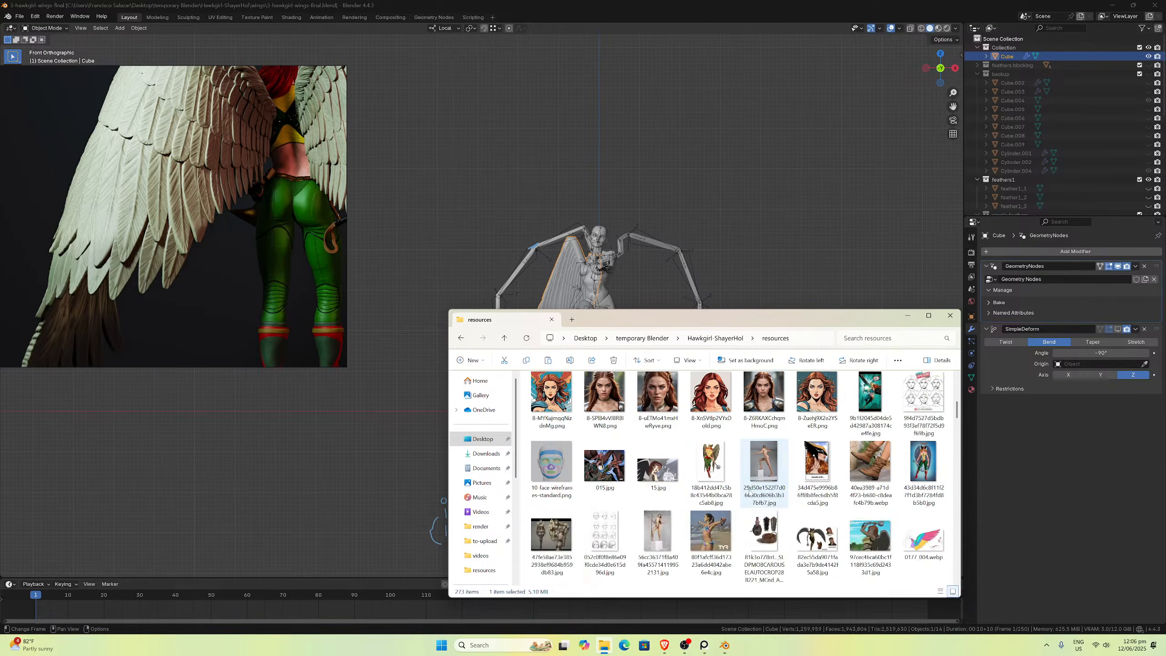
scroll(749, 493, down, 2)
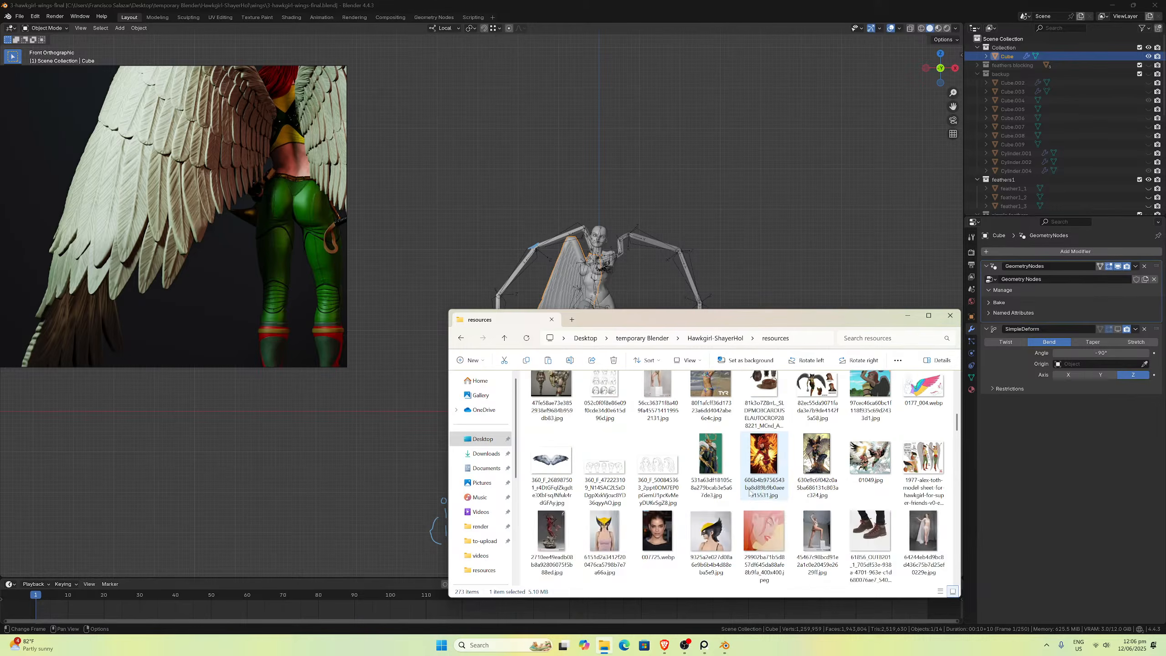
scroll(750, 493, down, 2)
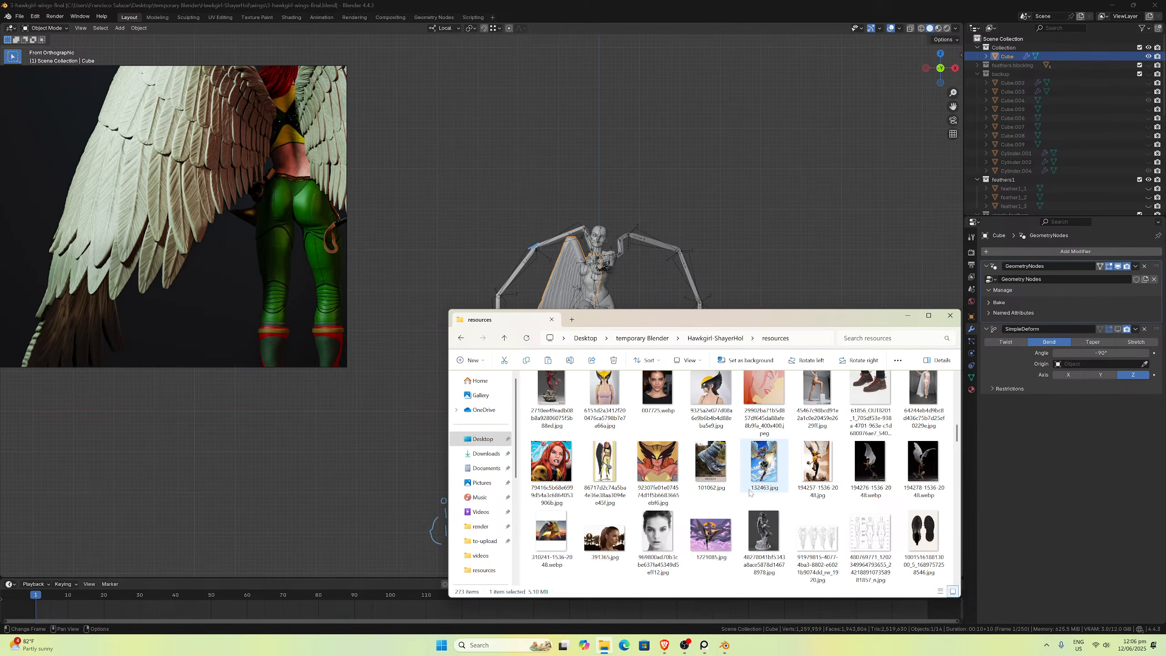
scroll(750, 493, down, 5)
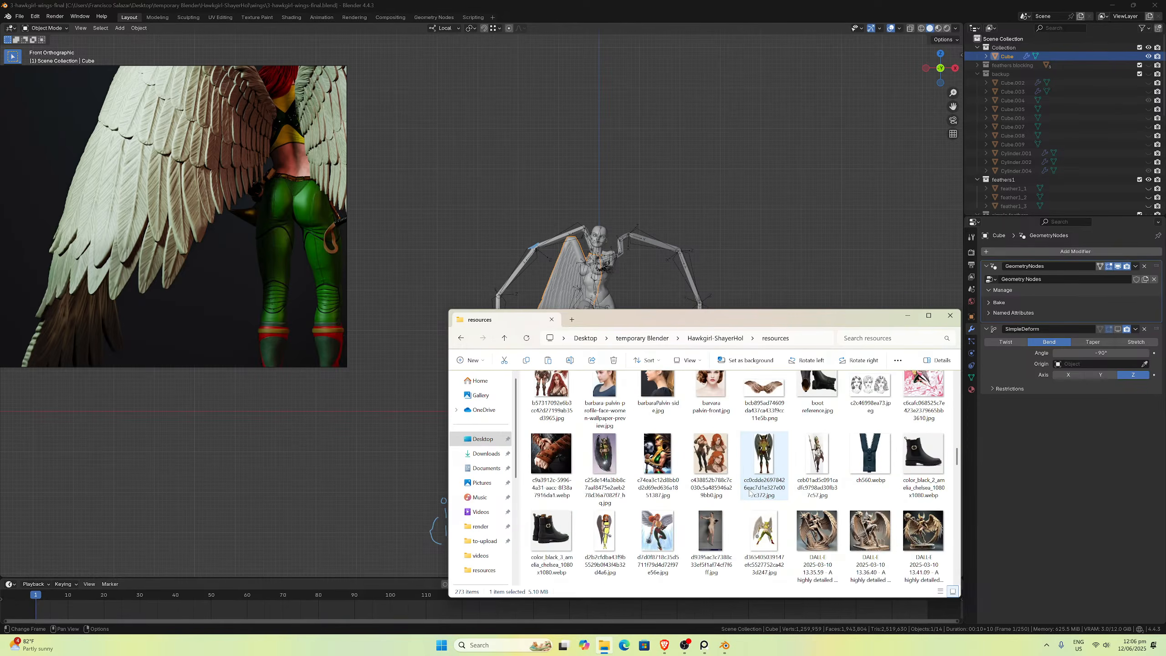
scroll(749, 493, down, 4)
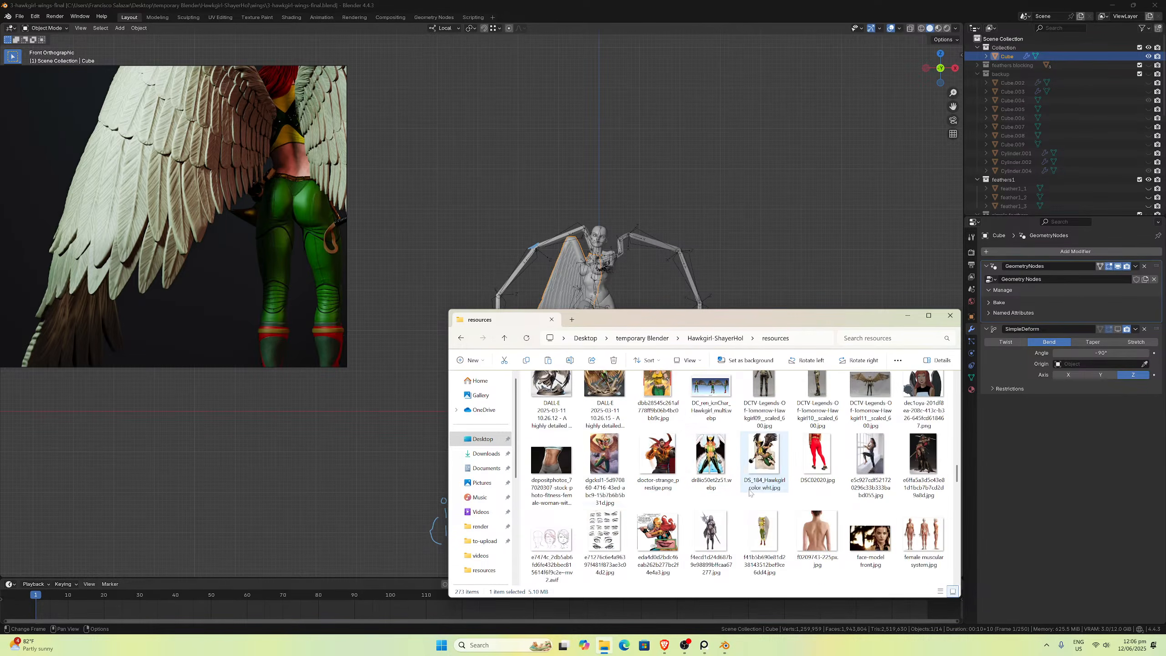
Step: Check the images in the Screenshots folder under Pictures and return to the resources folder
click(480, 482)
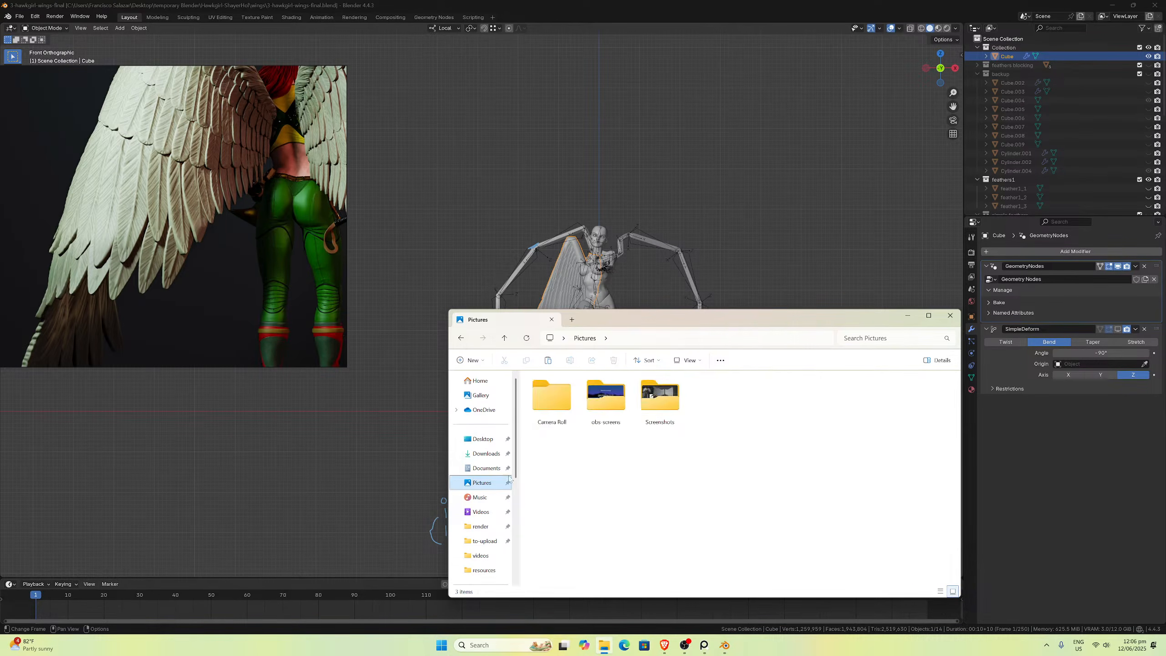
double_click(660, 397)
scroll(741, 480, down, 10)
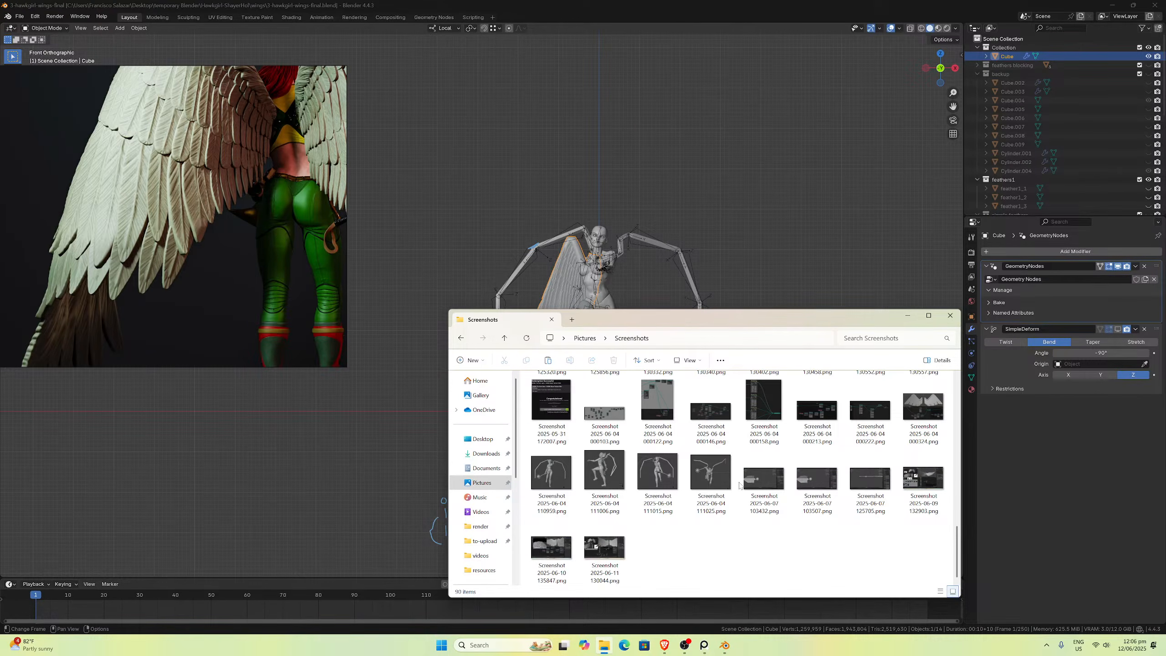
click(461, 338)
click(460, 338)
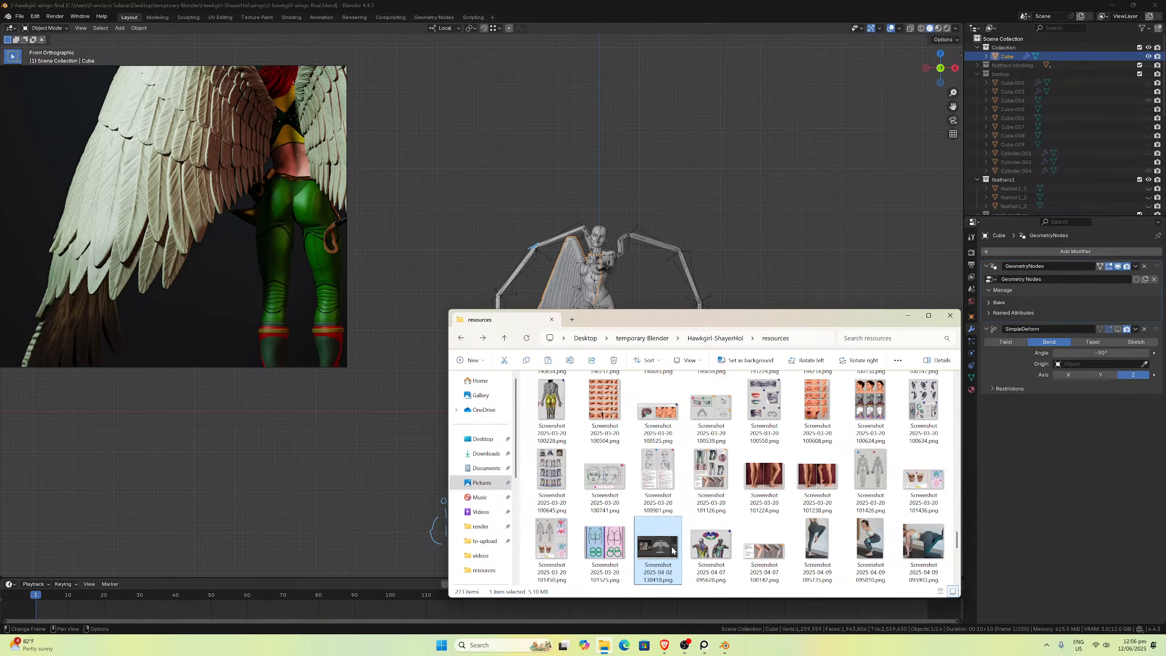
Step: Rename Screenshot 2025-04-02 130410.png in the resources folder as blocking.png
right_click(667, 580)
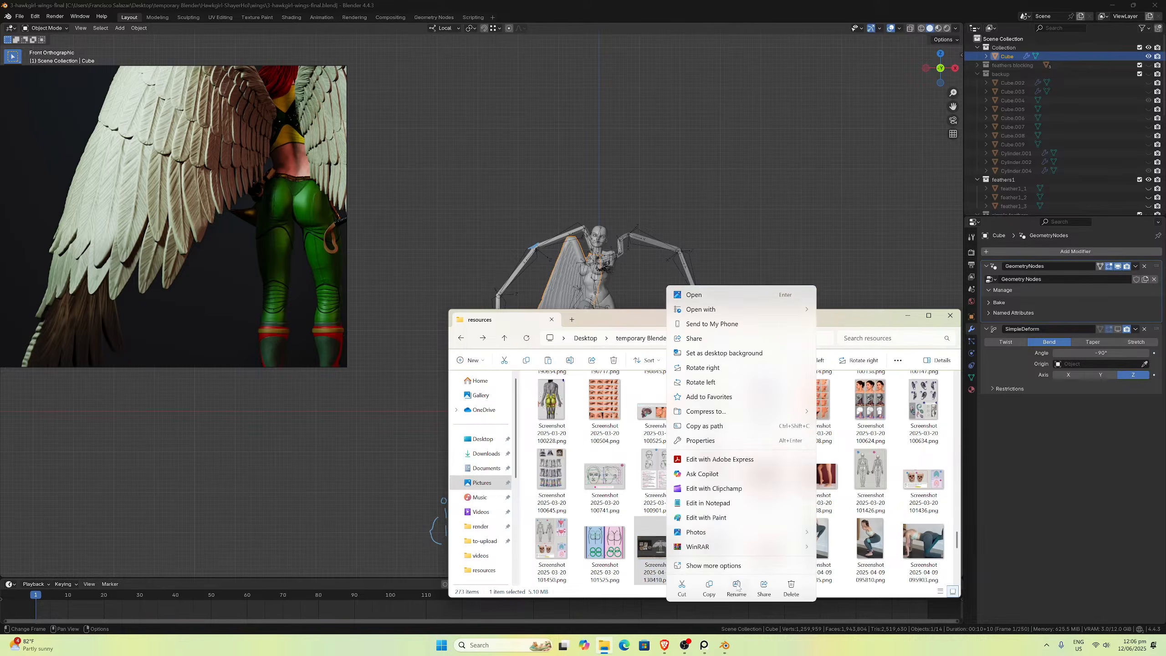
click(737, 588)
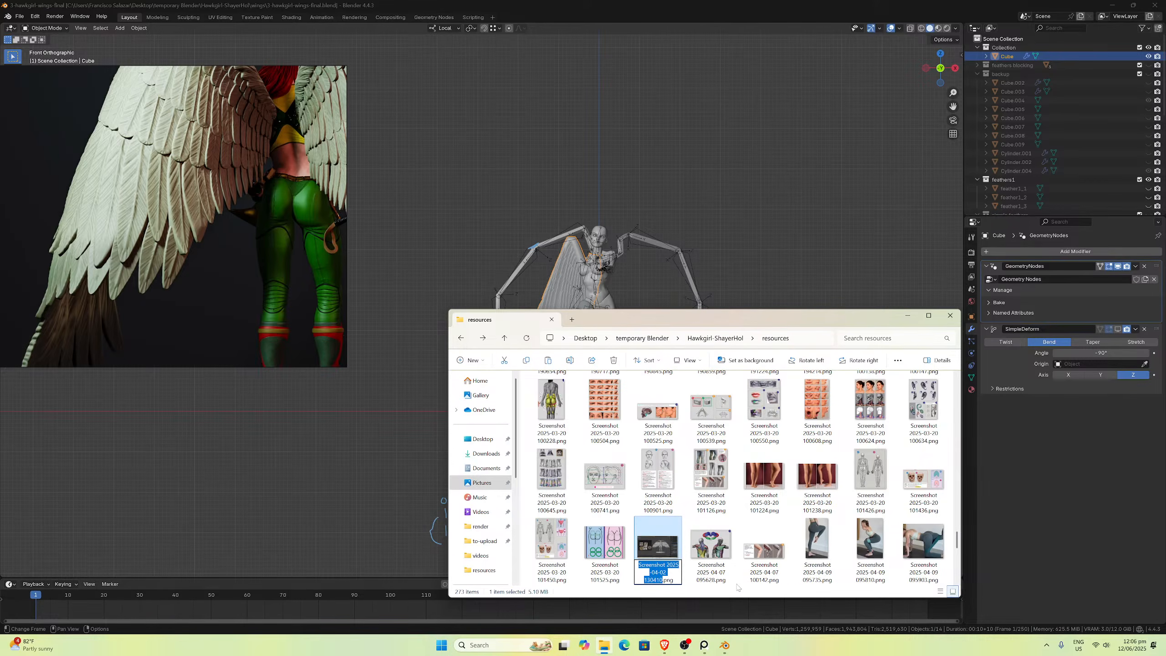
text(blocking)
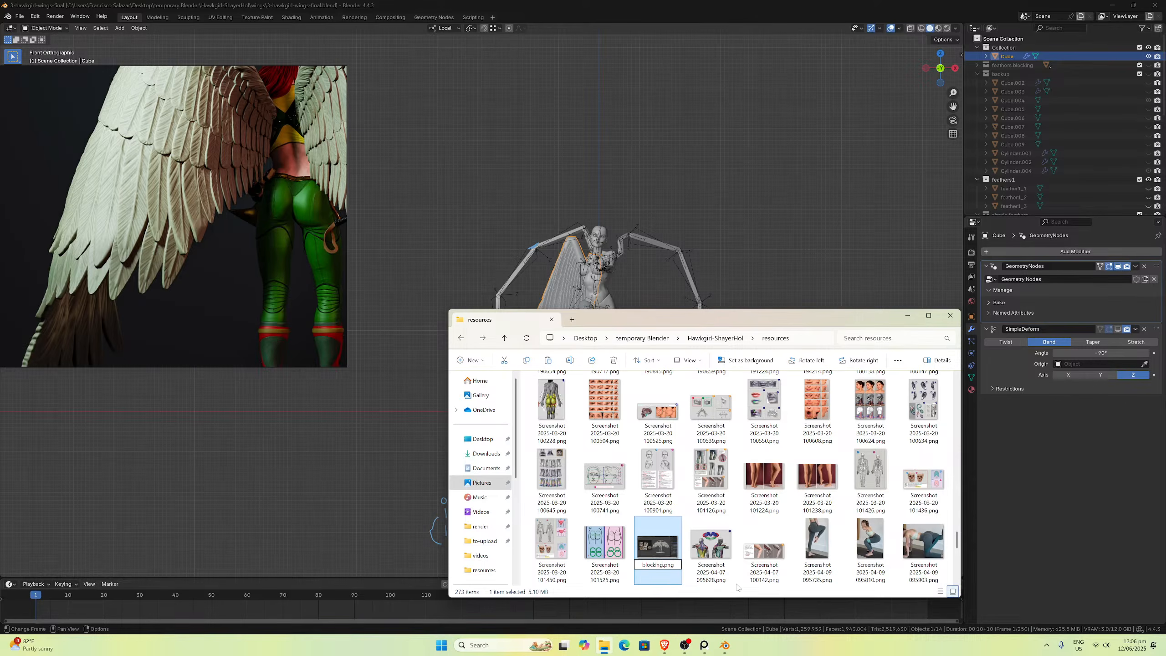
key(Return)
scroll(726, 529, down, 15)
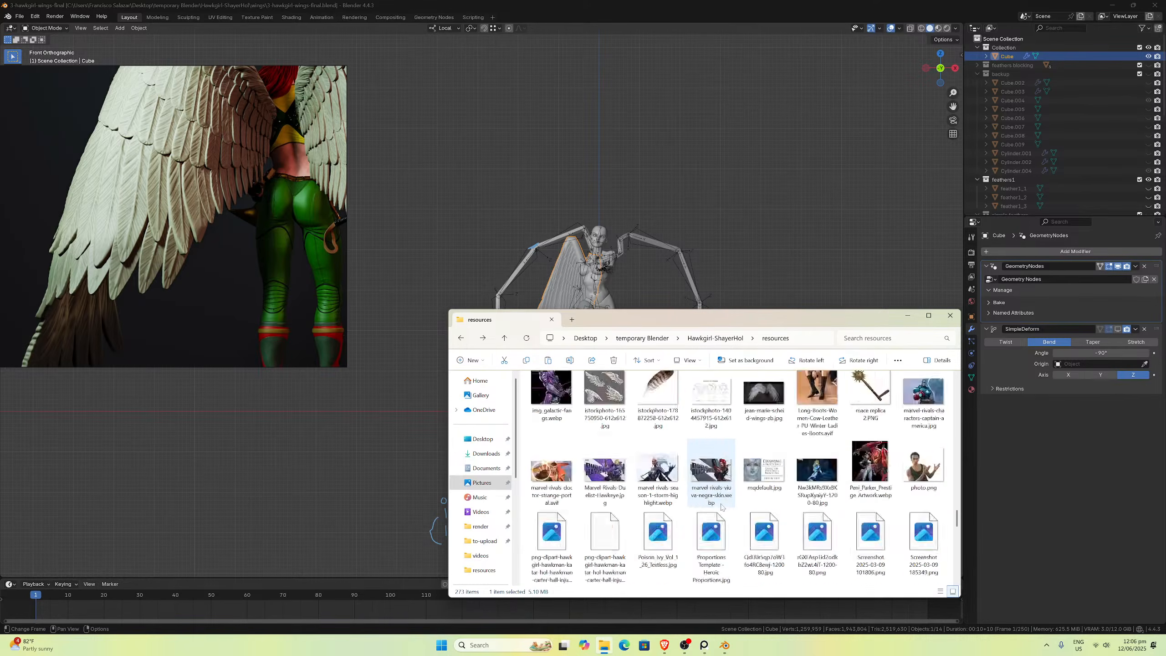
scroll(717, 514, up, 15)
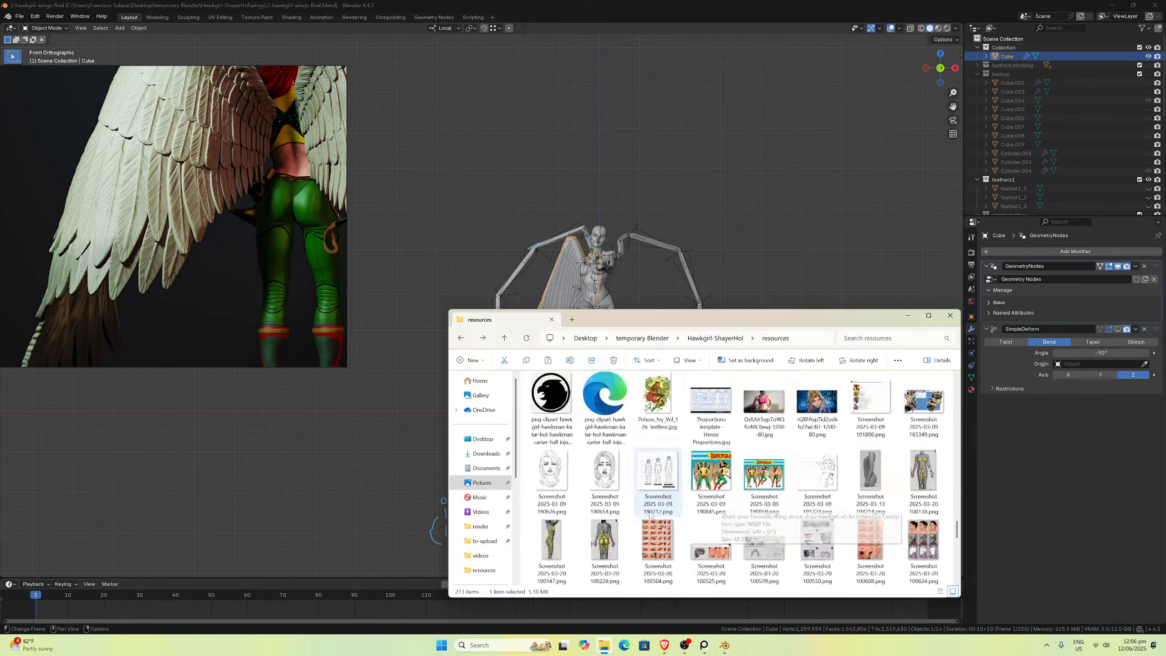
Step: Return to Blender and add blocking.png from the resources folder as a reference image in front view
click(682, 179)
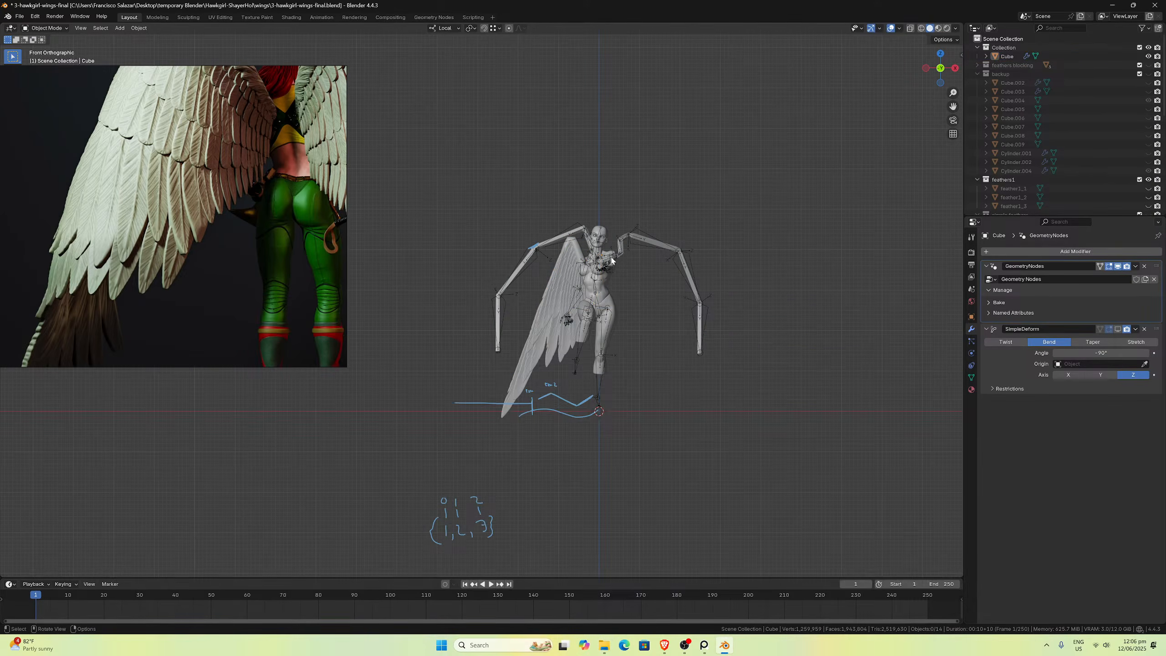
key(shift+a)
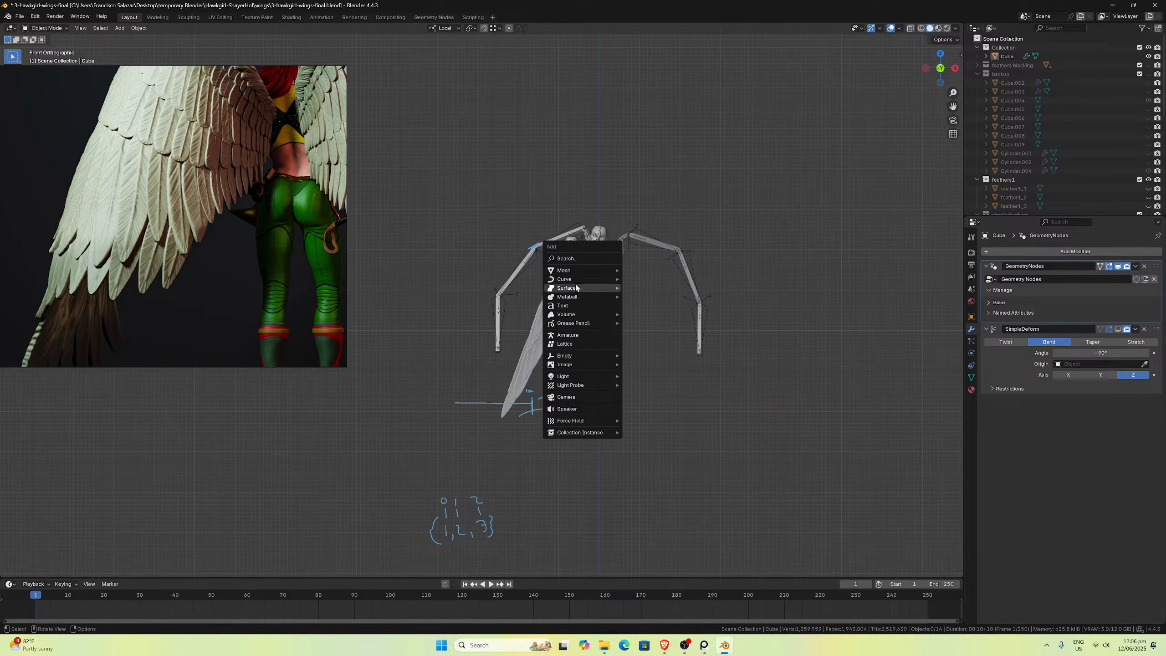
mouse_move(577, 289)
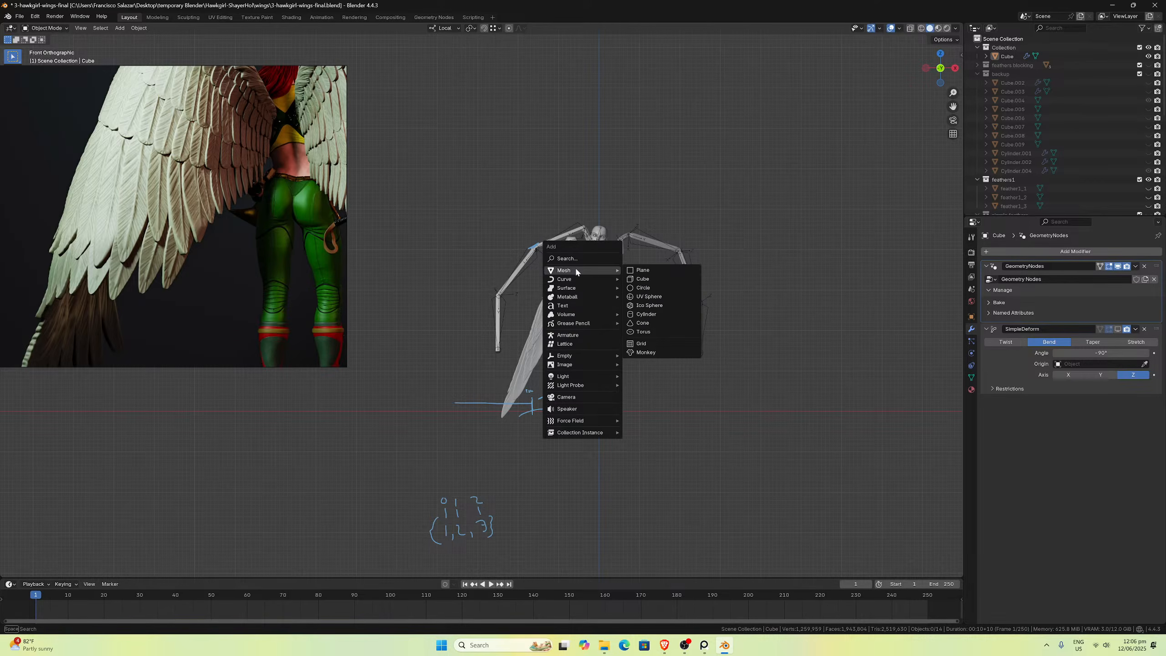
mouse_move(576, 363)
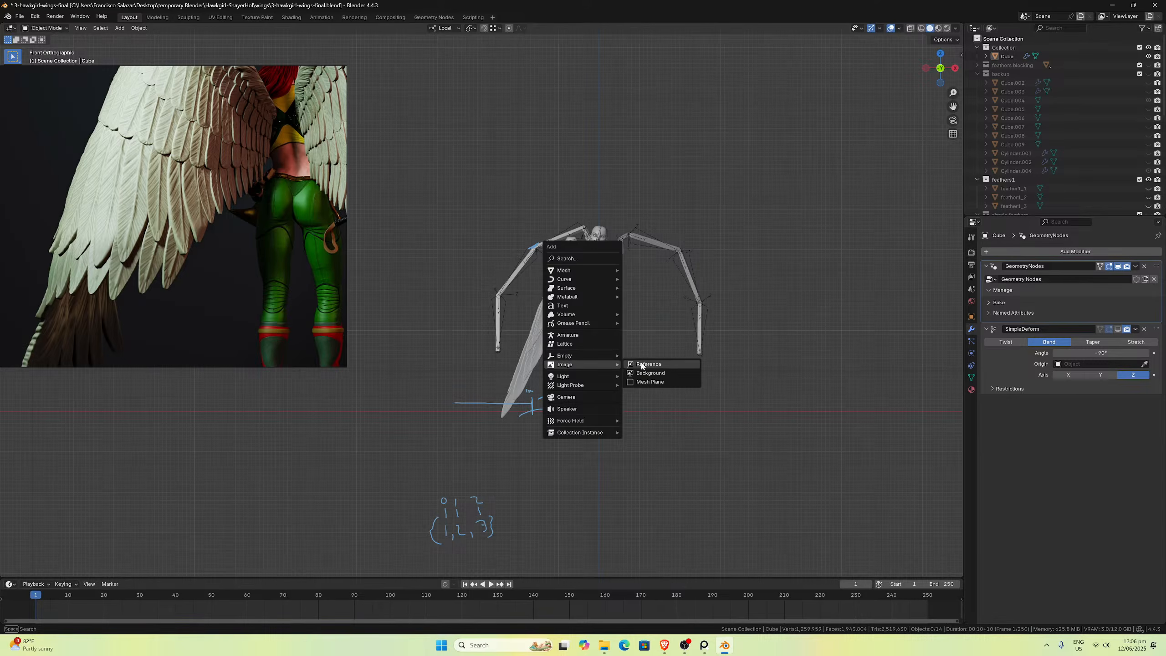
click(646, 363)
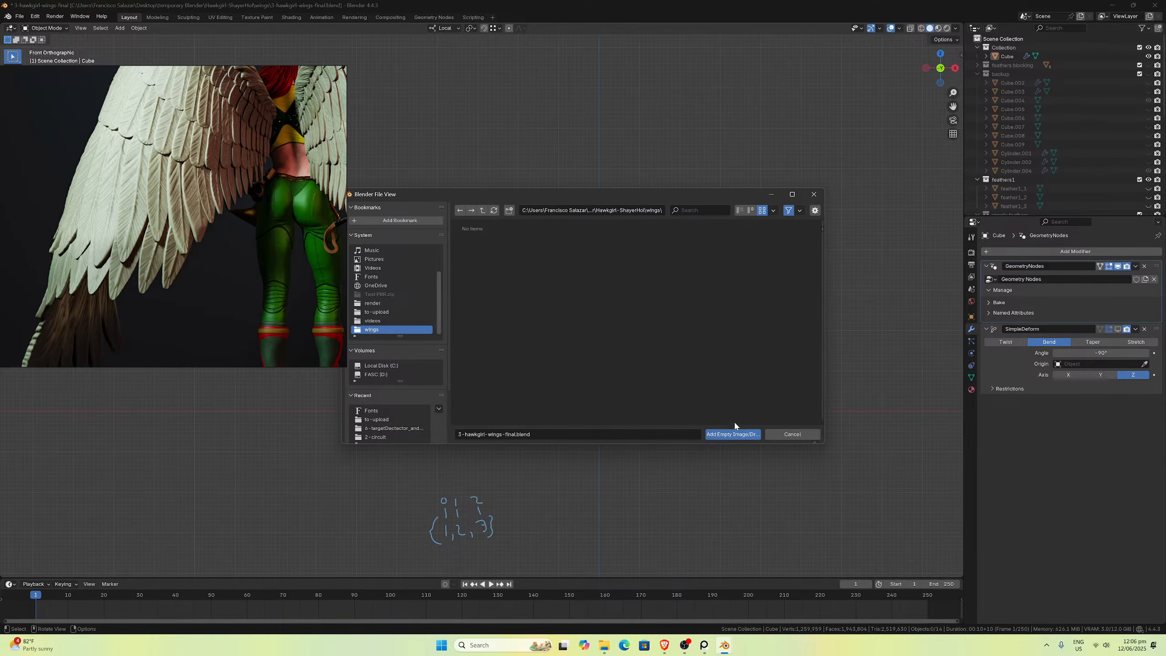
click(483, 209)
double_click(490, 251)
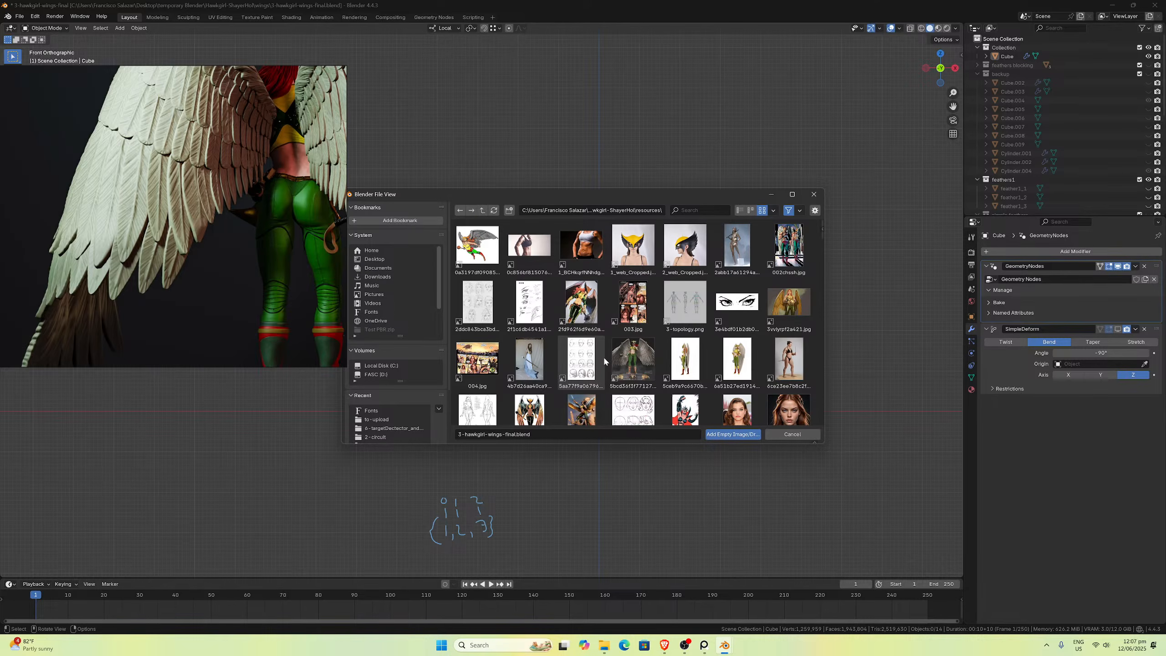
scroll(603, 358, down, 3)
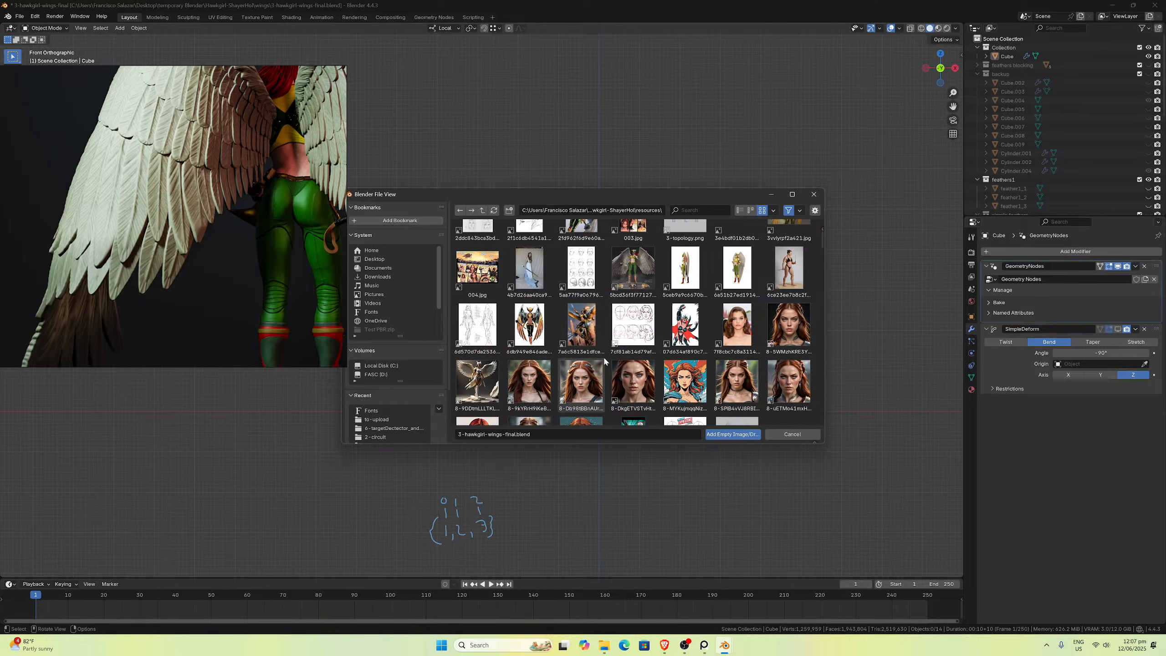
scroll(603, 361, up, 3)
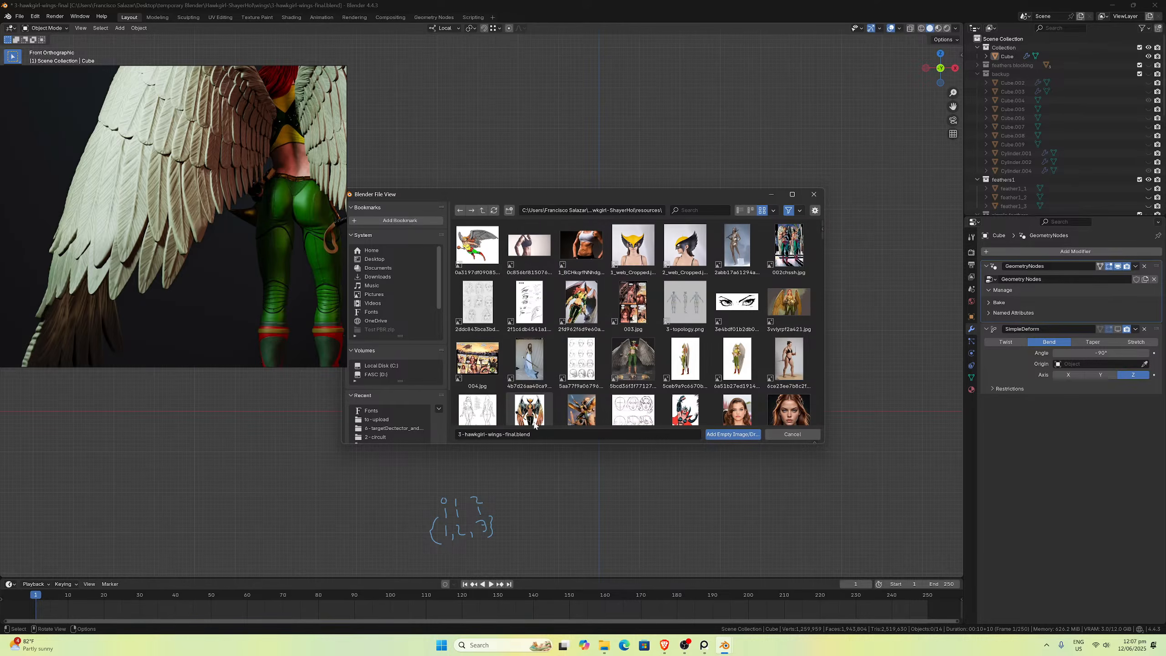
click(698, 210)
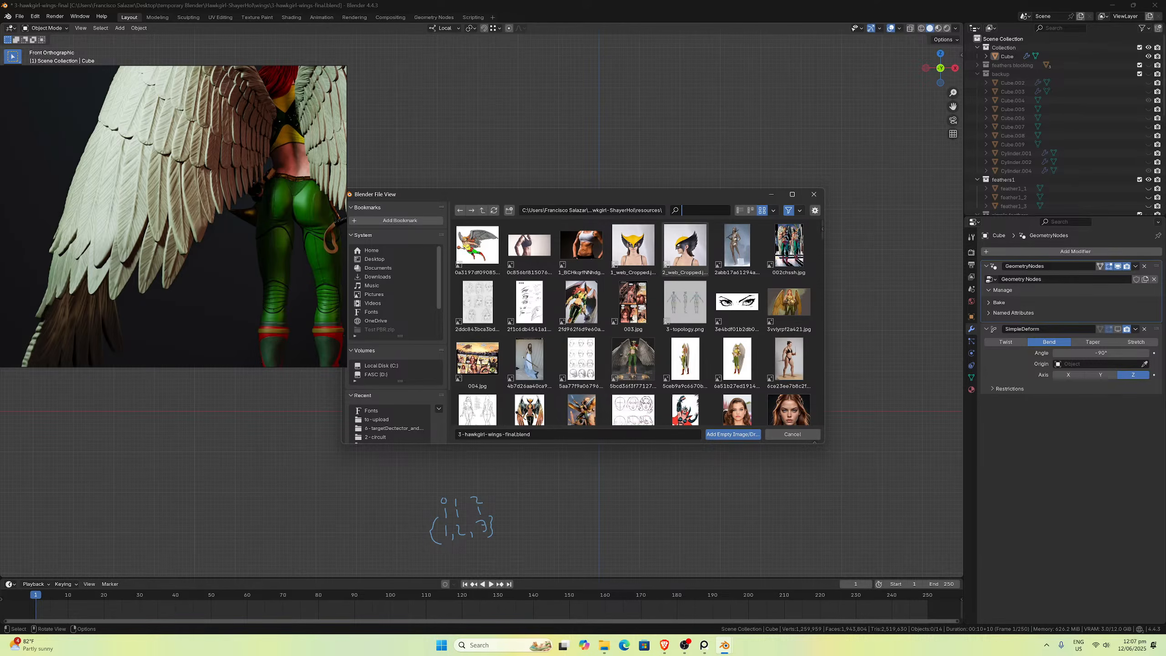
text(blo)
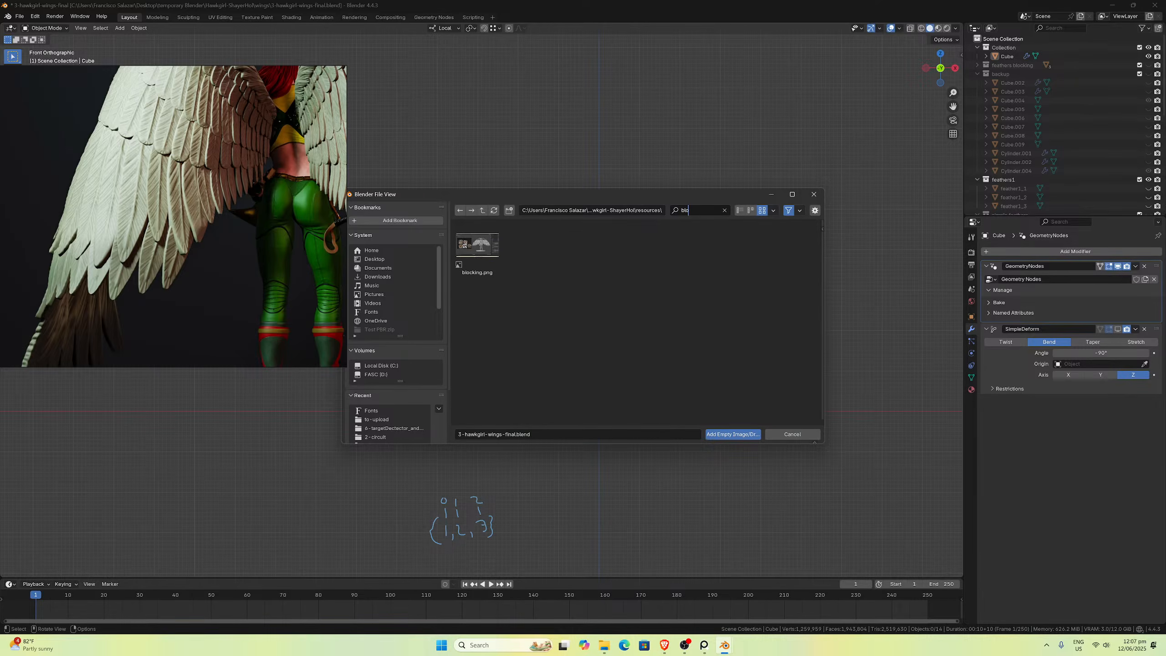
double_click(479, 246)
Step: Scale the blocking reference image up by about 2.57
scroll(627, 405, up, 1)
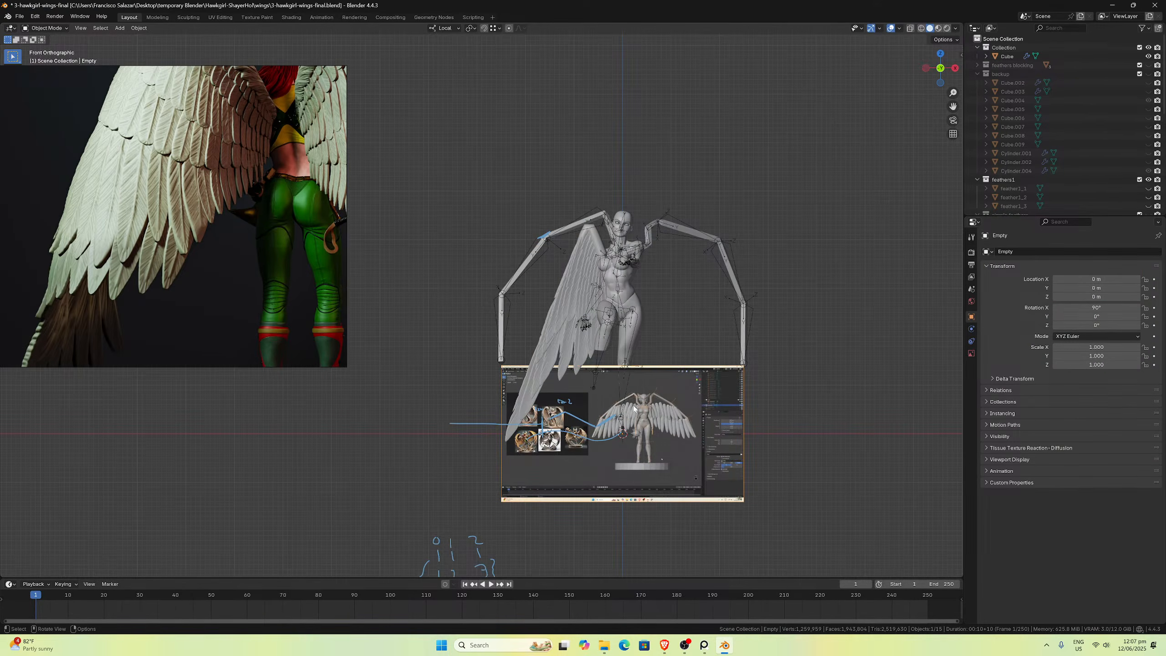
key(s)
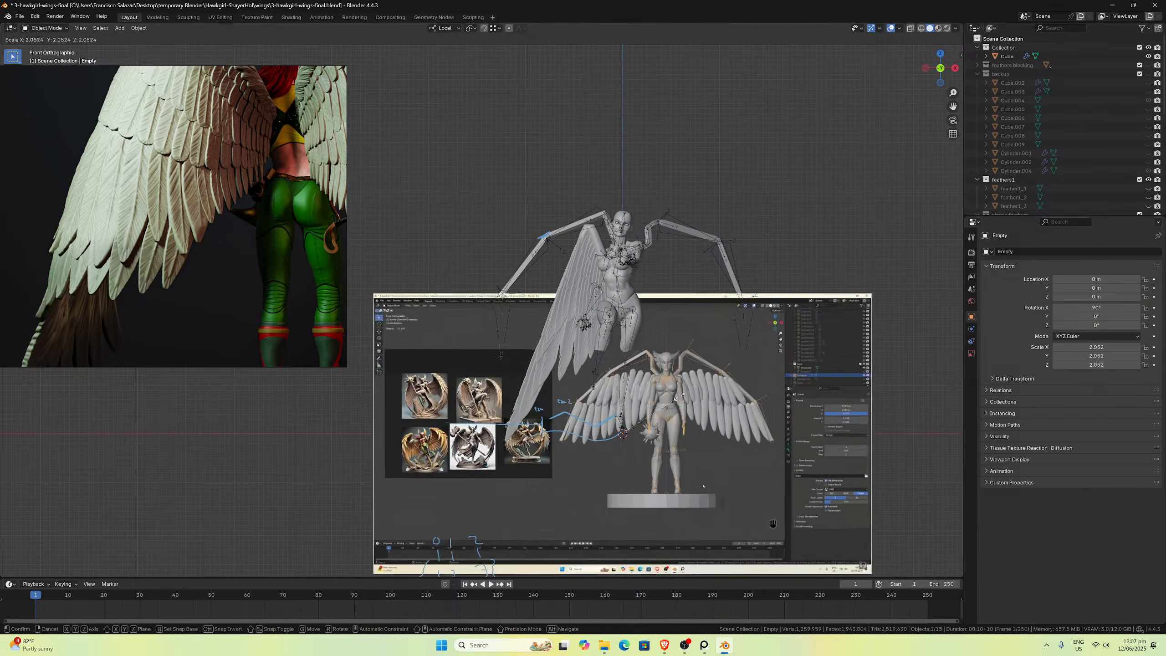
click(694, 371)
Step: Enable opacity on the blocking reference image at about 0.66 and set its depth to Back
click(971, 352)
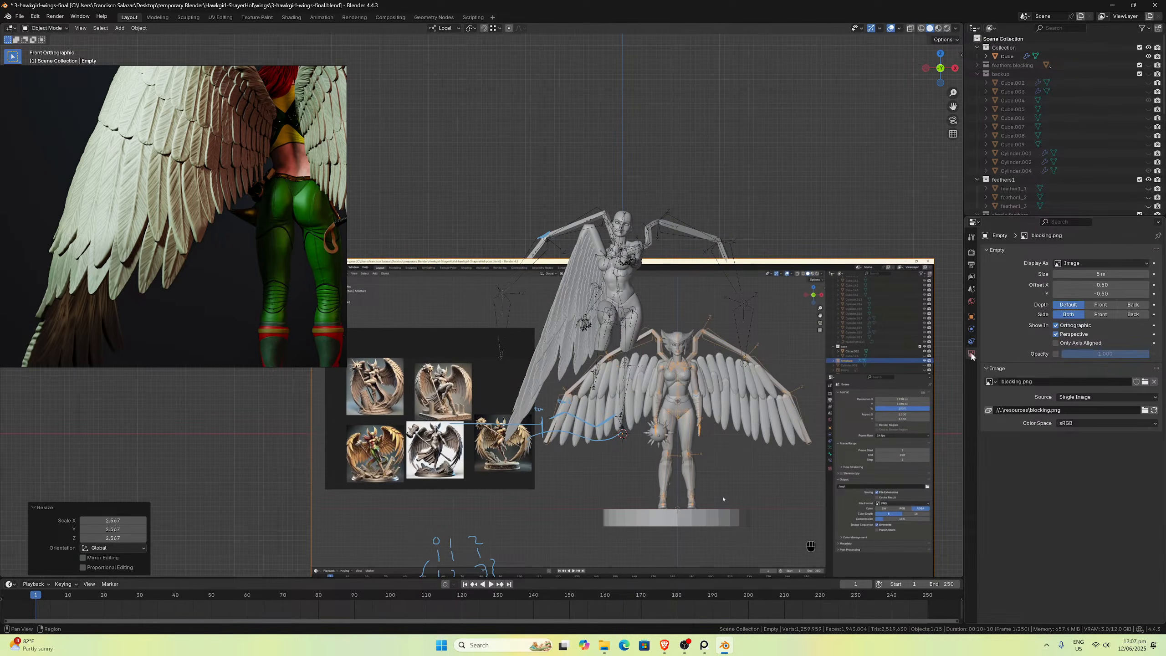
click(1056, 353)
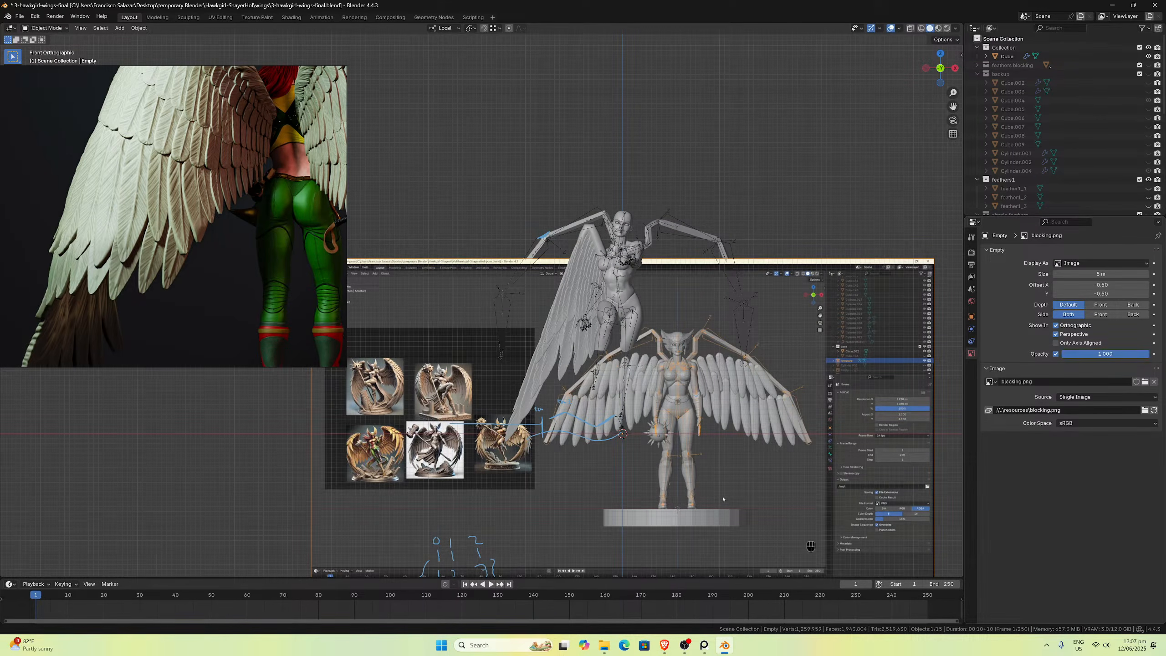
drag(1148, 353, 1119, 353)
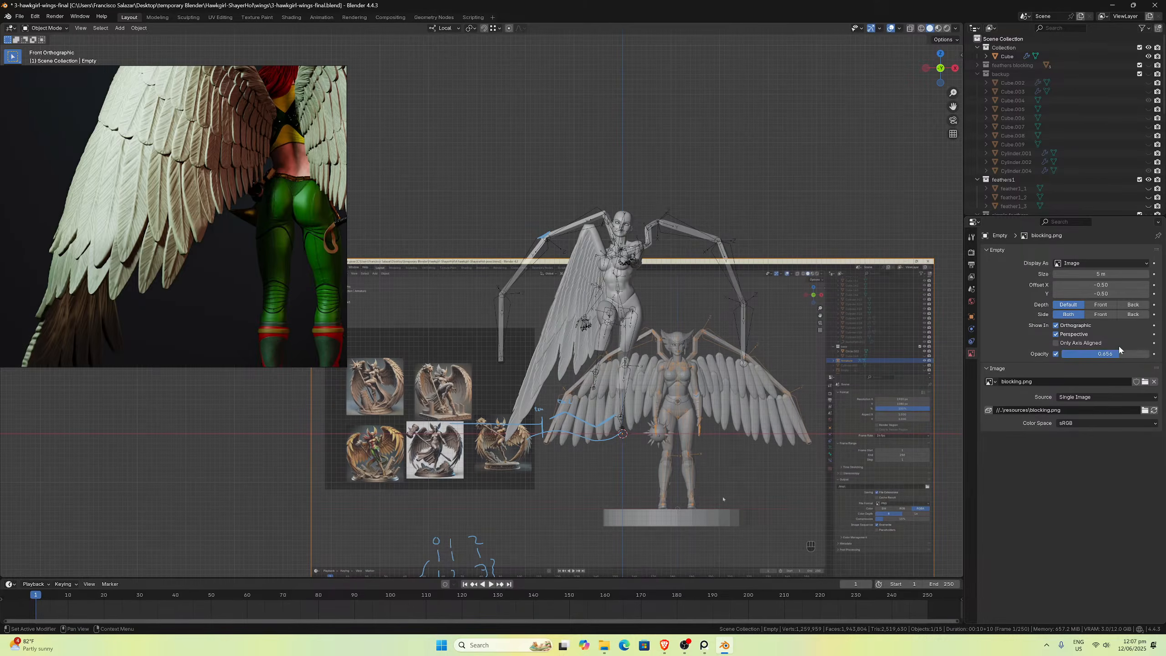
click(1133, 304)
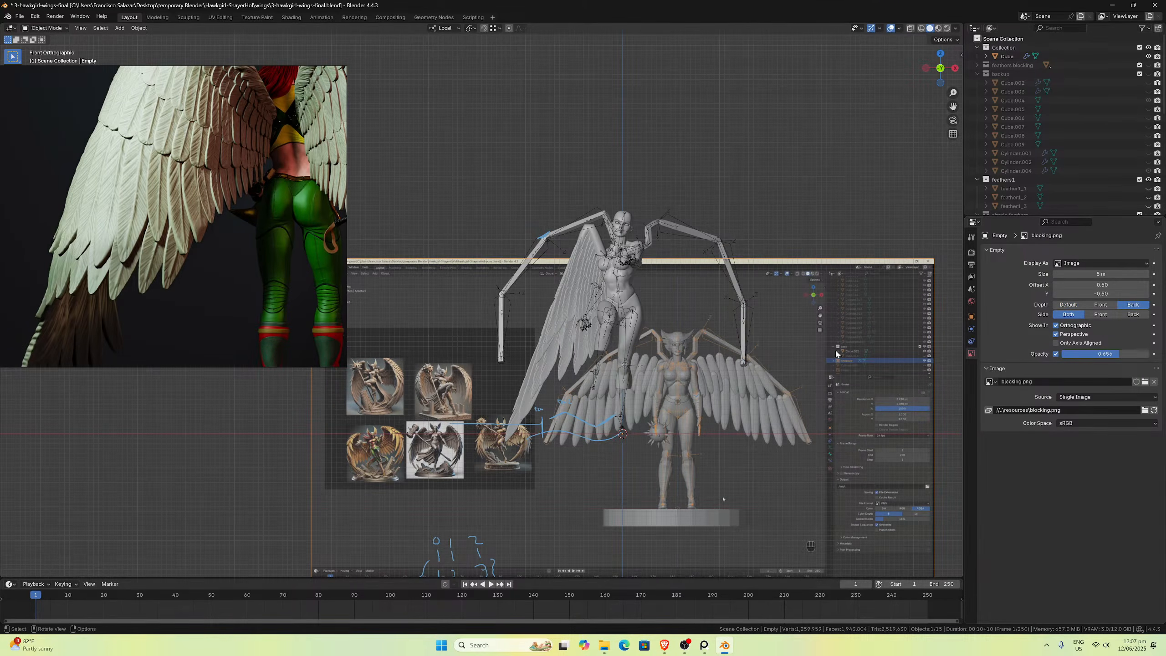
Step: Enlarge the blocking reference image by about 1.32 and place it beneath the figure, with its winged character near the vertical axis
click(879, 342)
key(g)
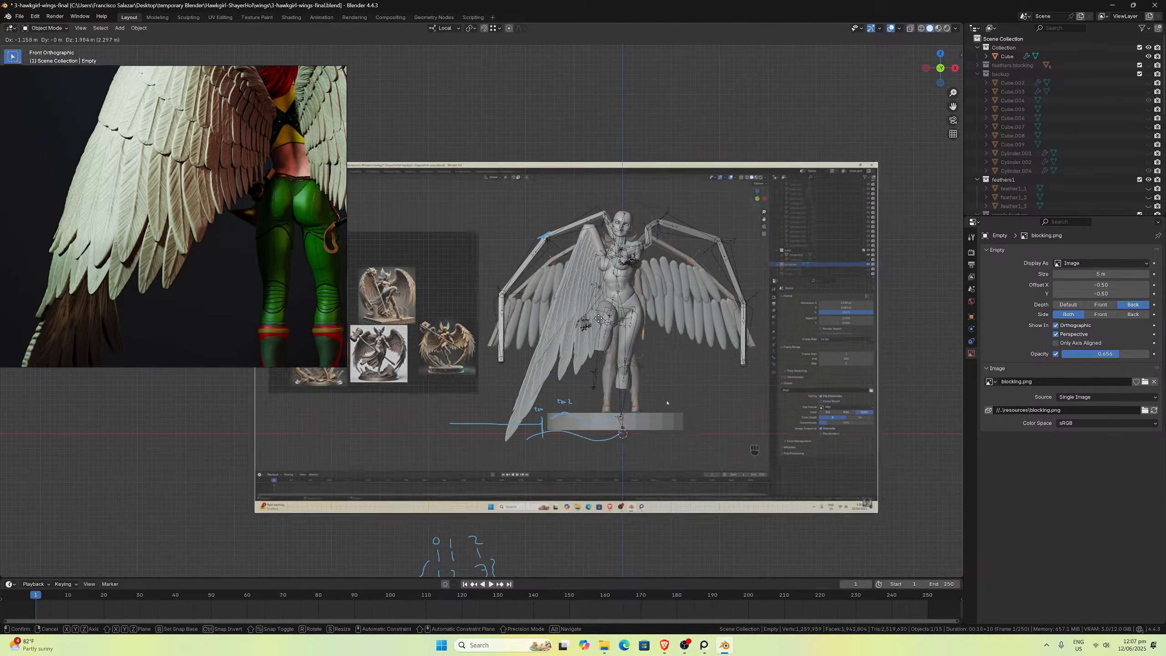
click(595, 337)
scroll(596, 339, down, 1)
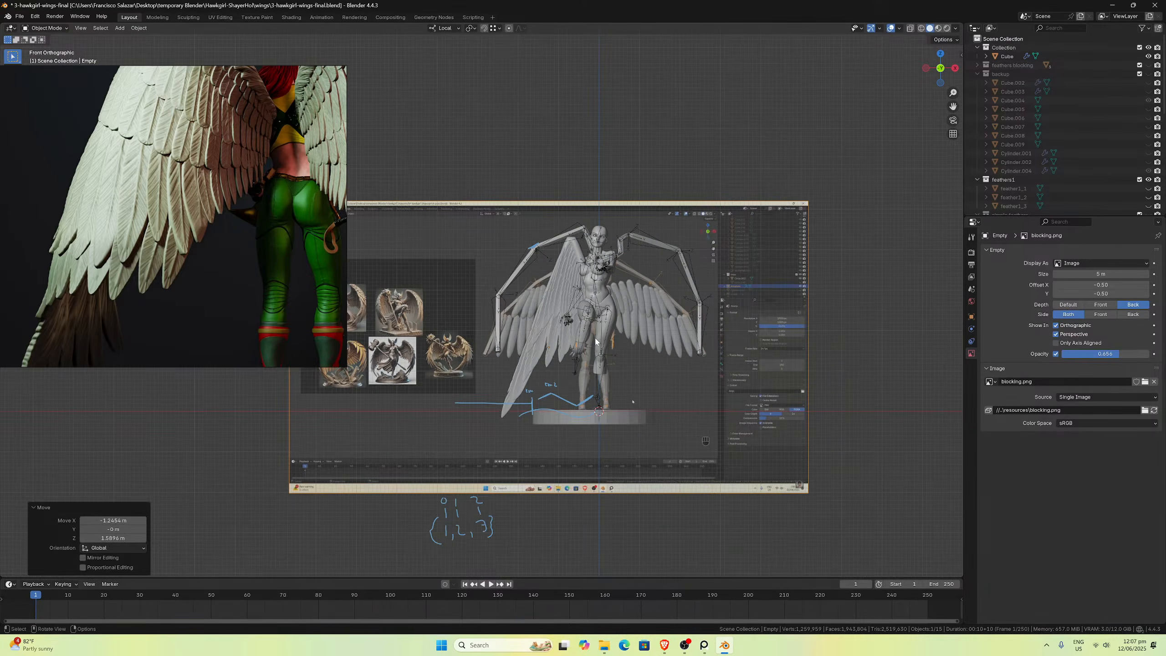
key(s)
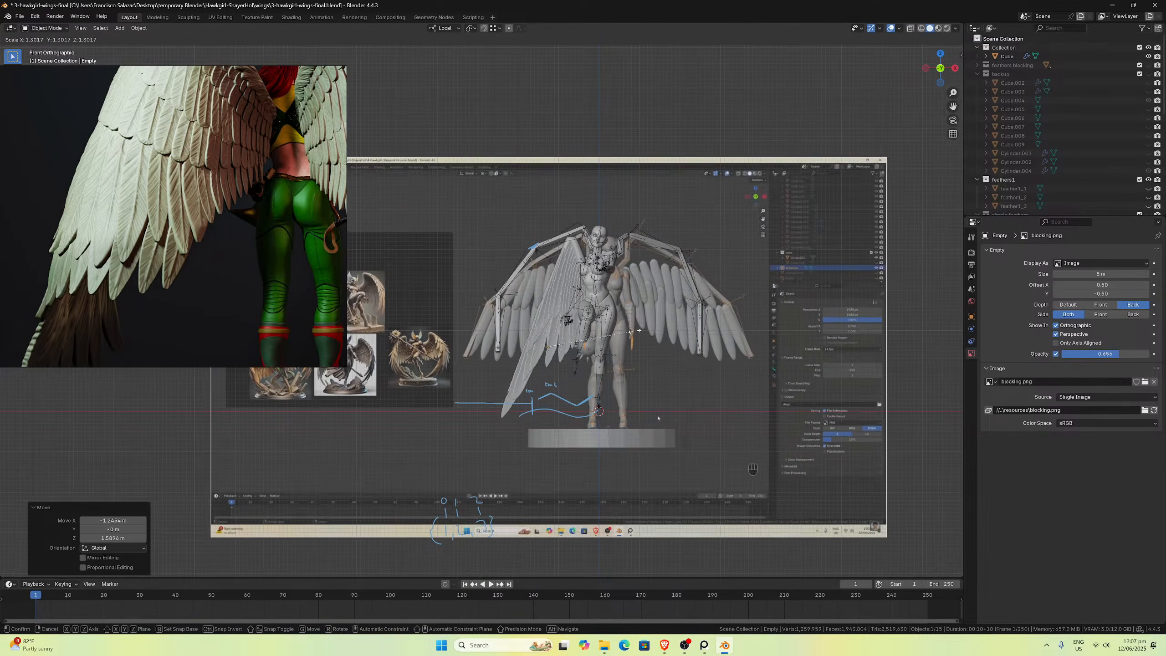
click(636, 331)
key(g)
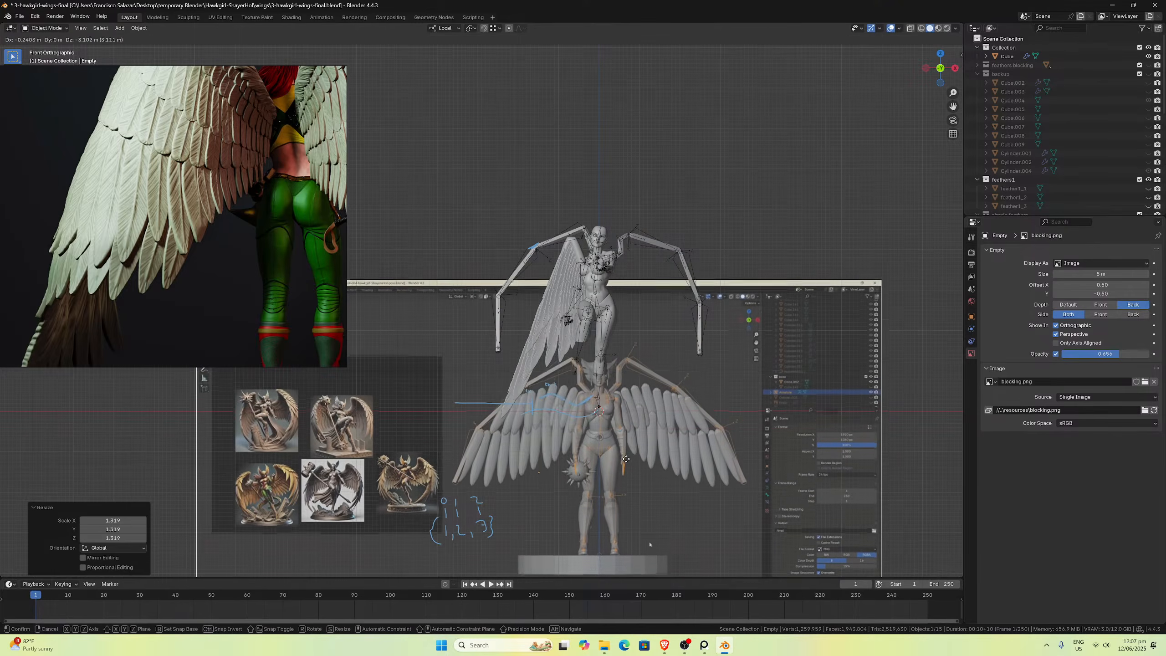
click(626, 474)
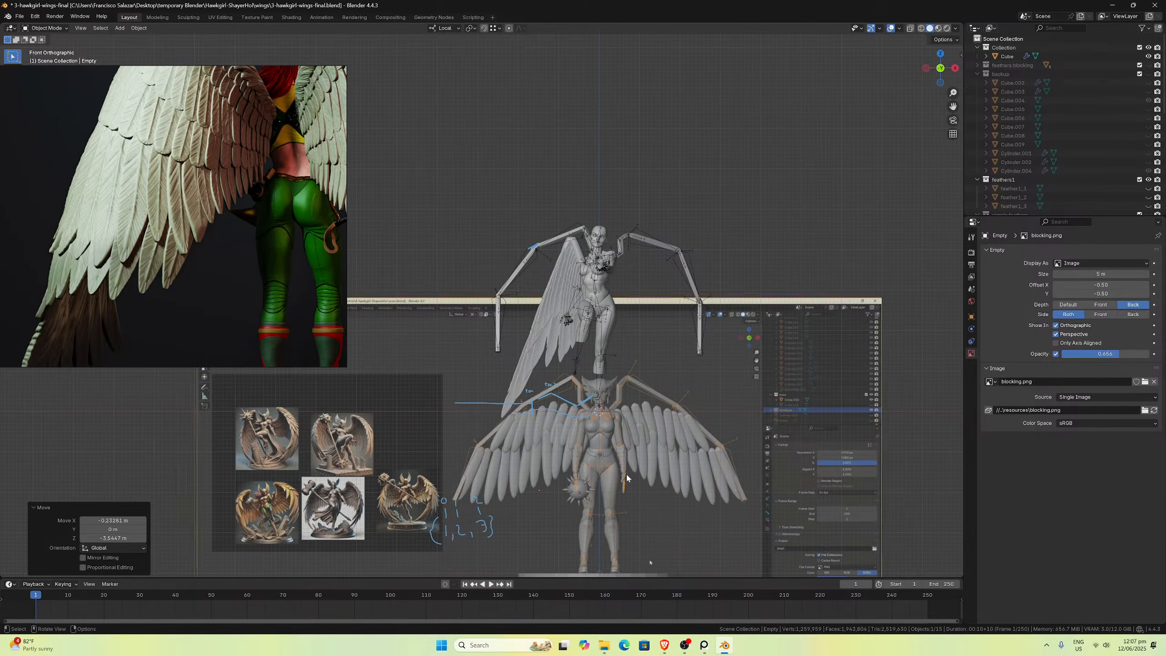
Step: Clear the wing object's location and scale so it sits at the world origin at scale 1
click(577, 251)
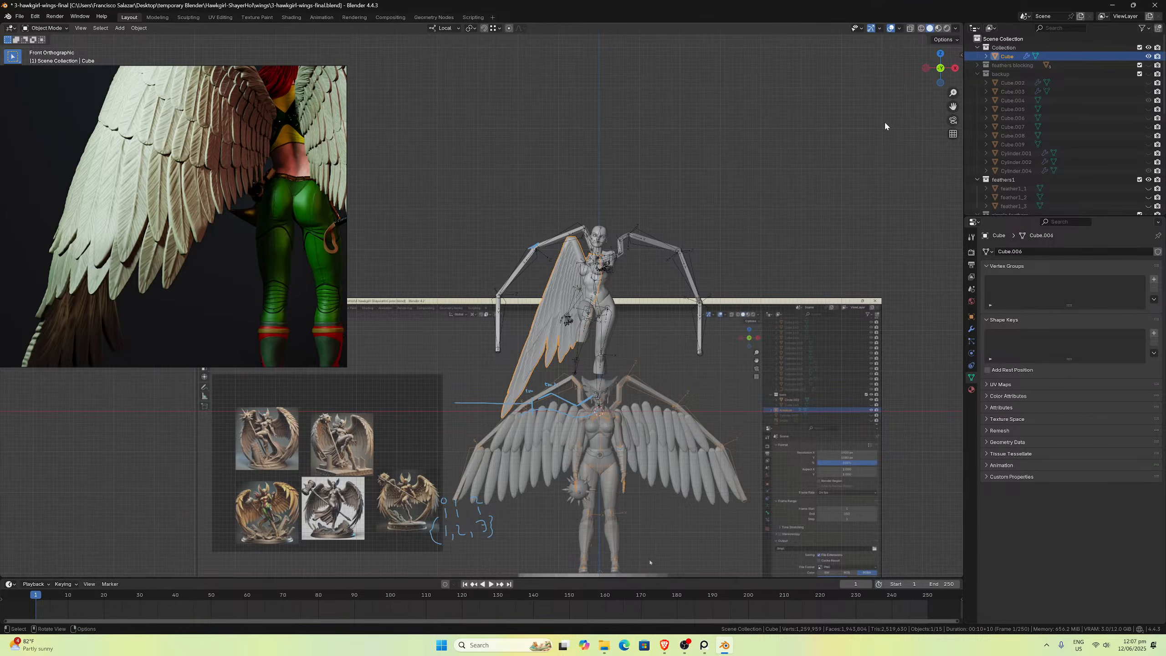
key(n)
click(959, 57)
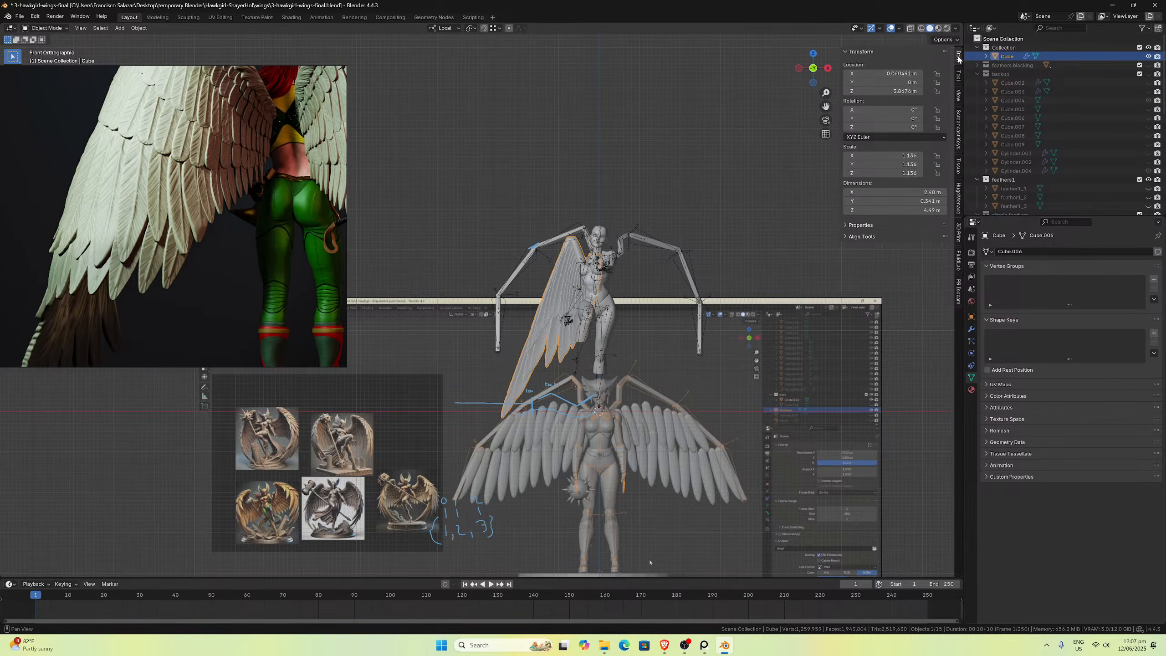
right_click(665, 267)
key(alt+g)
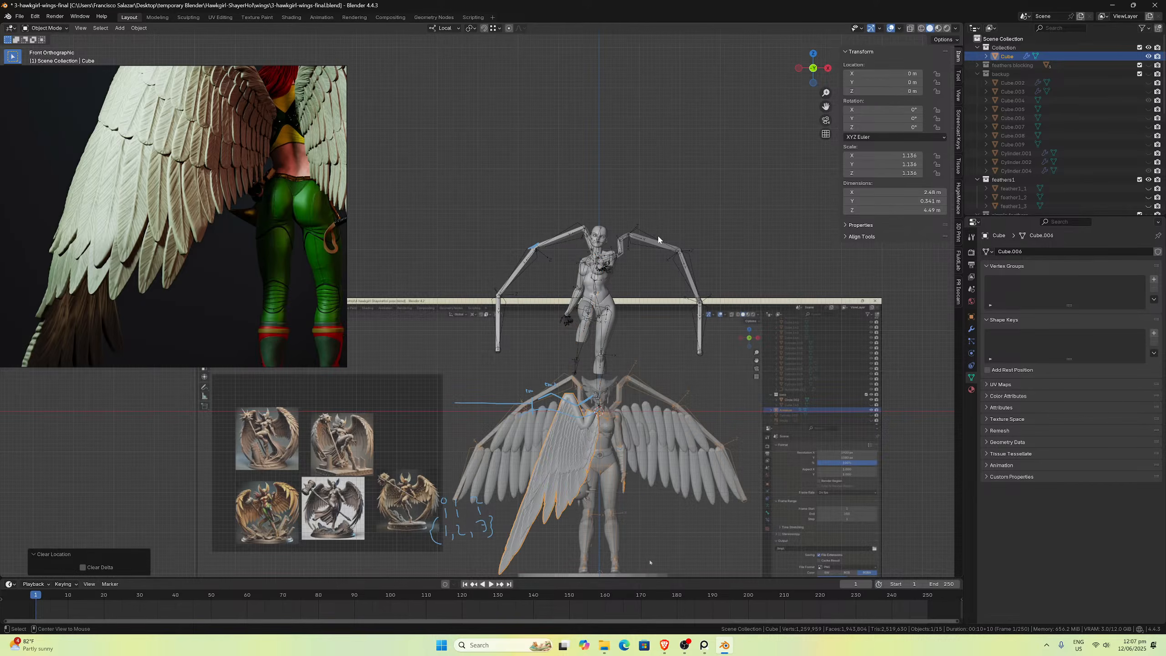
key(ctrl+alt+s)
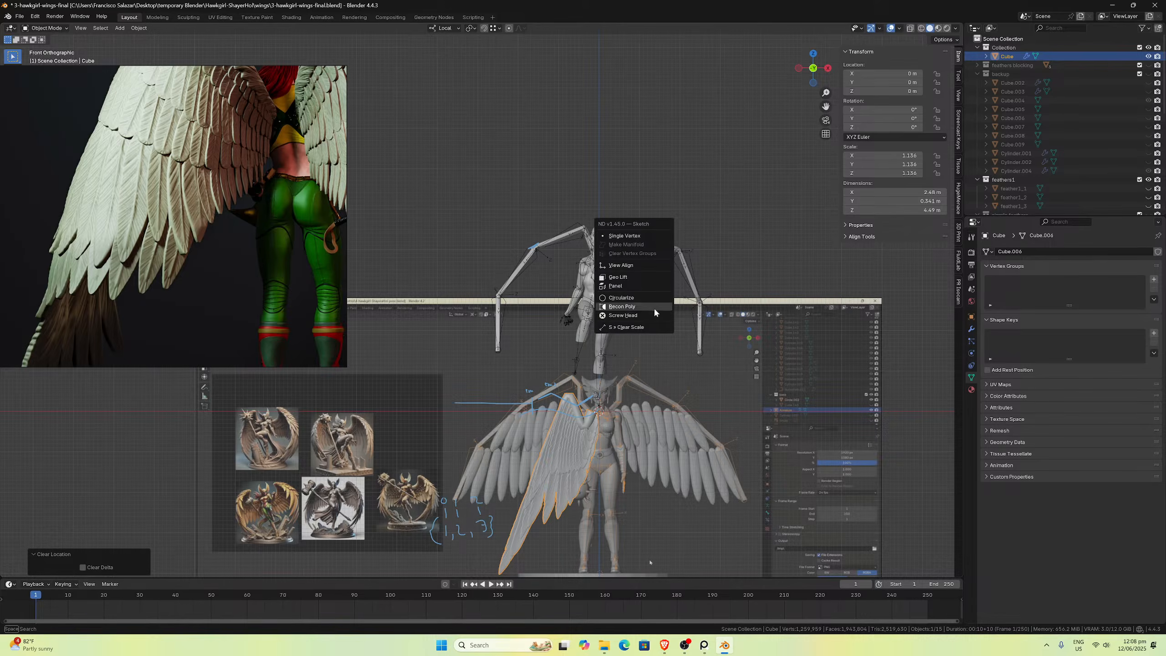
click(646, 325)
scroll(629, 348, up, 2)
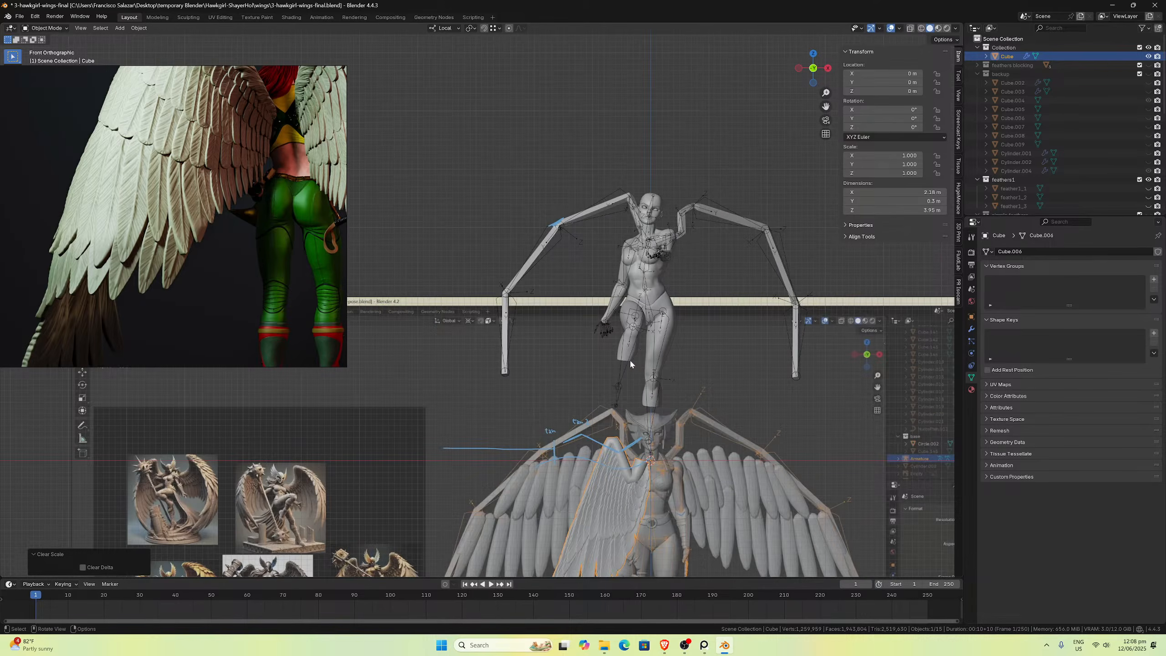
scroll(686, 357, down, 2)
Step: Shift the blocking reference image about -0.014 m along local X to centre its character on the vertical axis
click(682, 381)
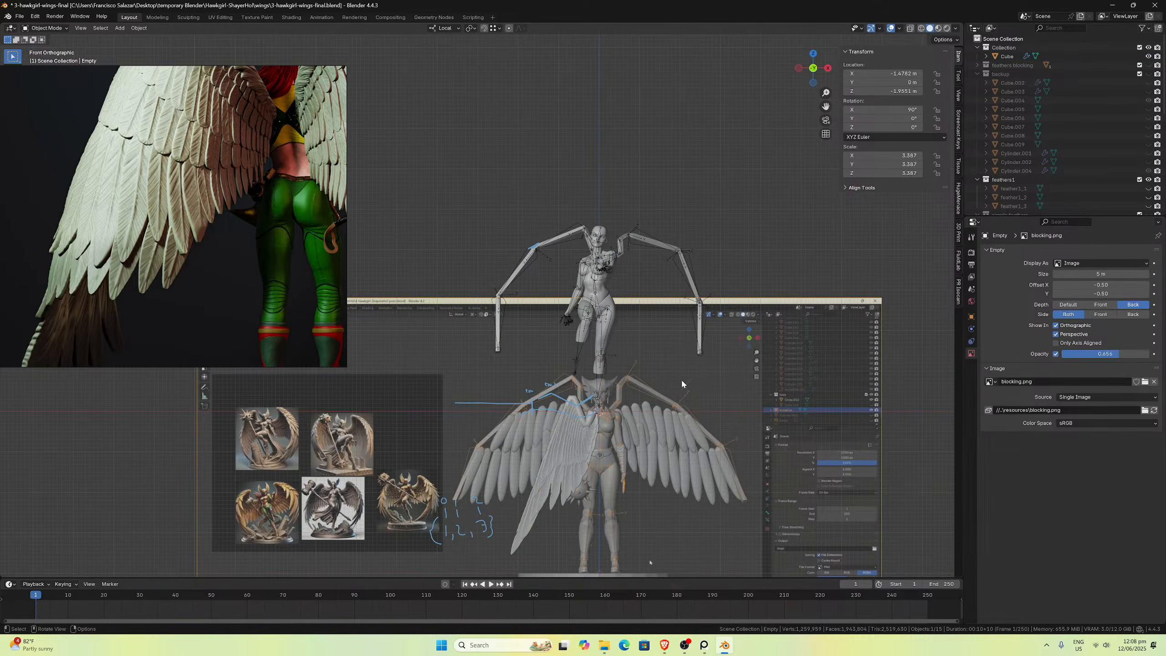
scroll(451, 338, up, 3)
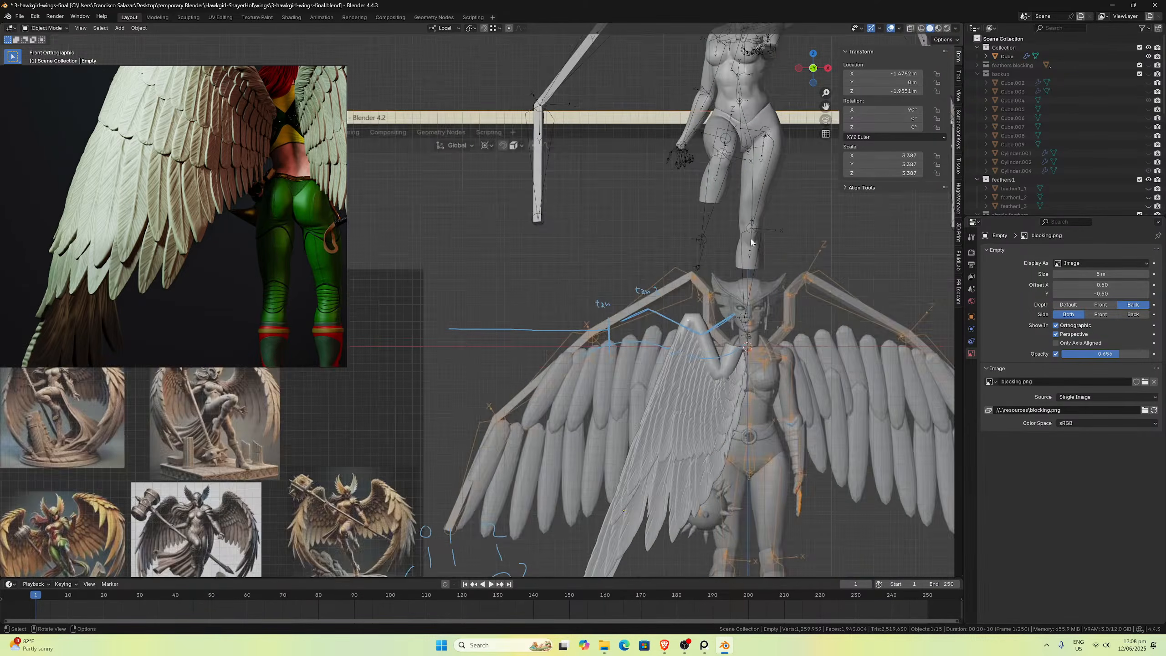
scroll(431, 337, down, 3)
scroll(569, 333, up, 2)
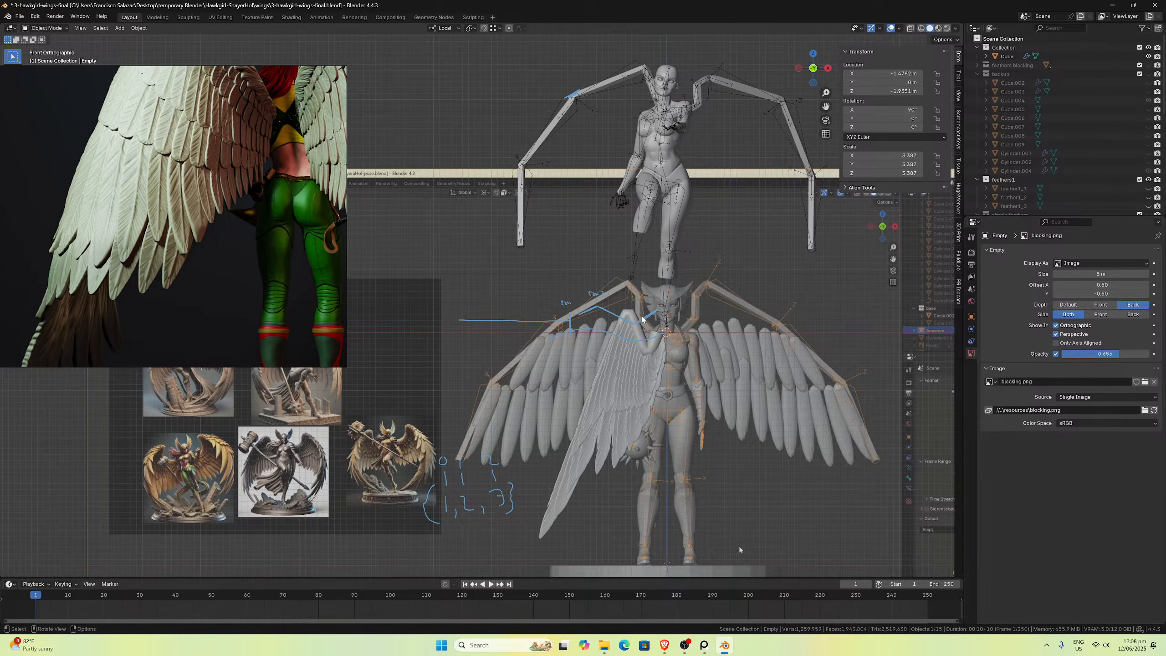
click(655, 347)
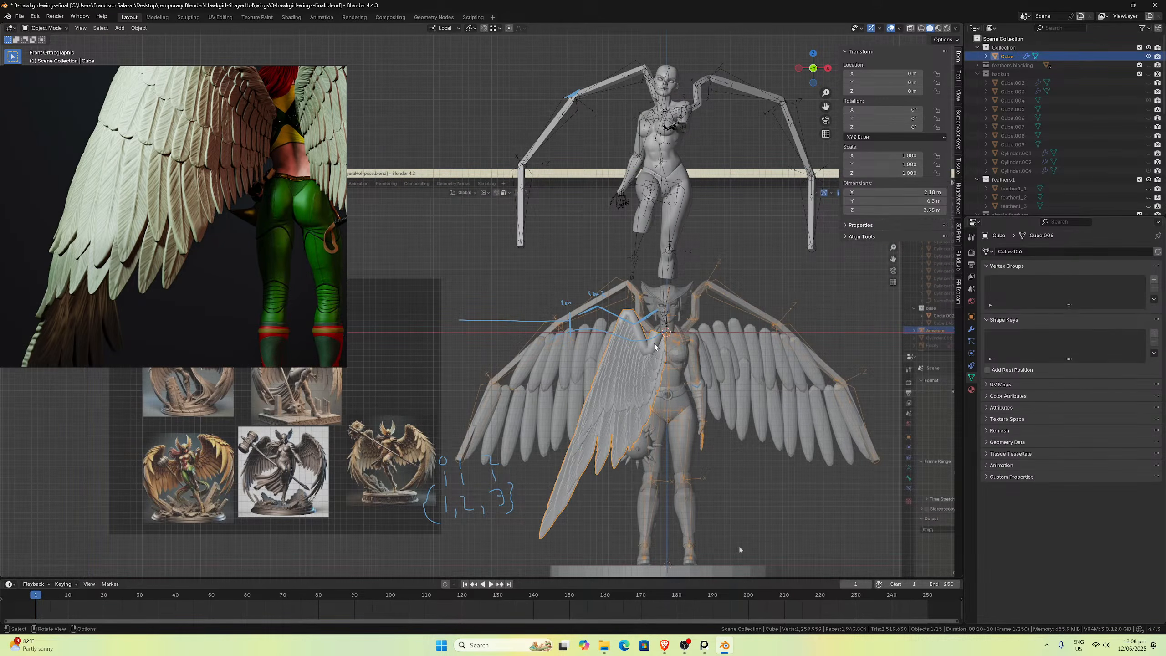
scroll(675, 343, up, 2)
click(781, 385)
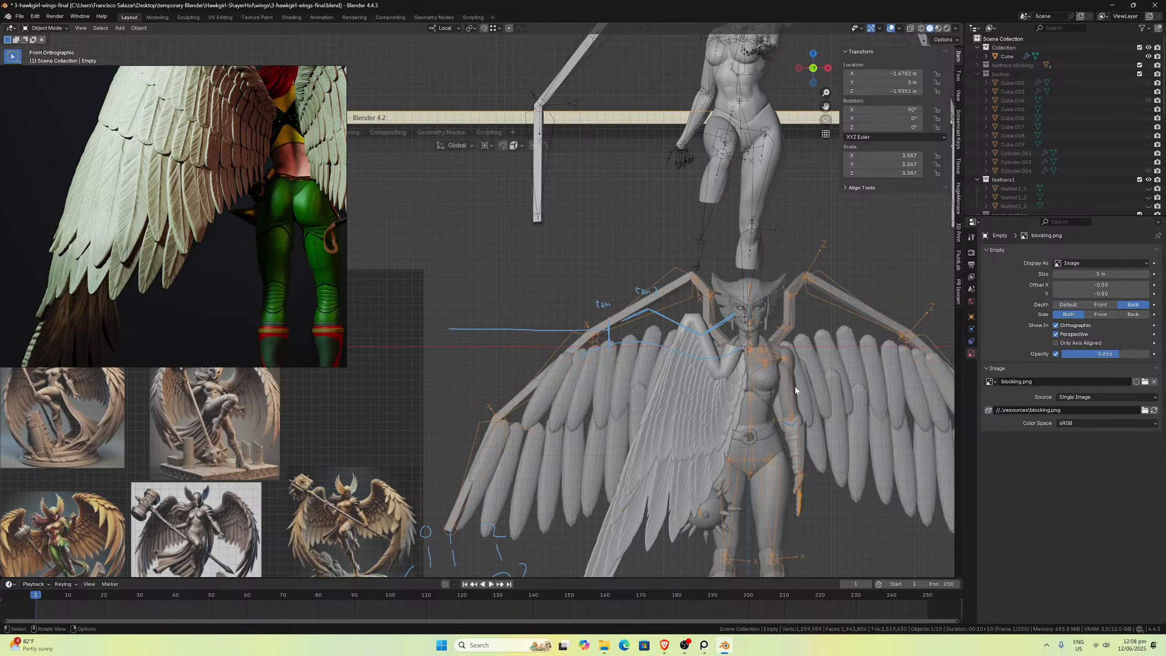
key(g)
key(x)
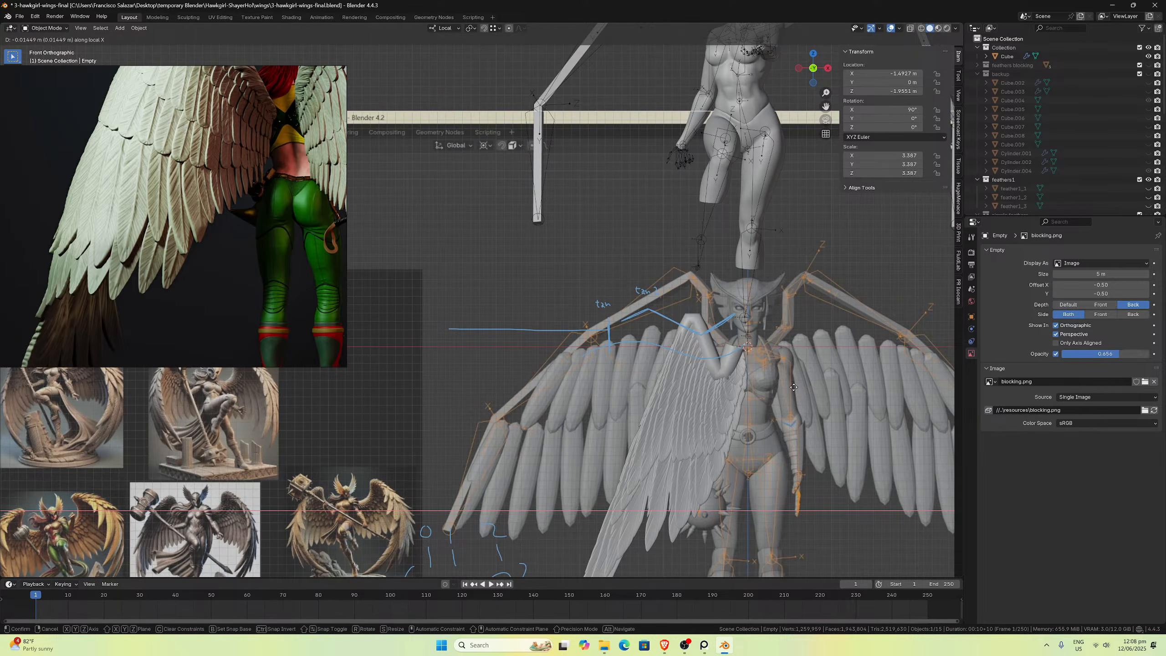
click(794, 387)
scroll(781, 358, down, 5)
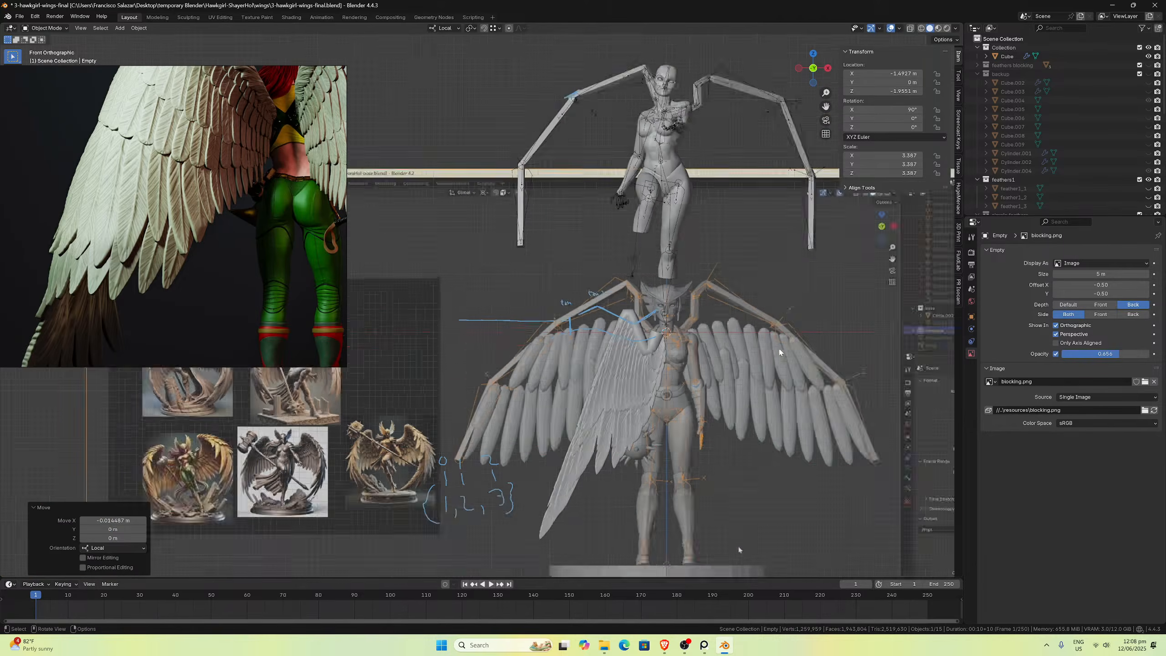
scroll(770, 328, up, 3)
Step: Select the wing object and switch to the Geometry Nodes workspace with the wing and blocking reference in view
click(738, 549)
click(434, 17)
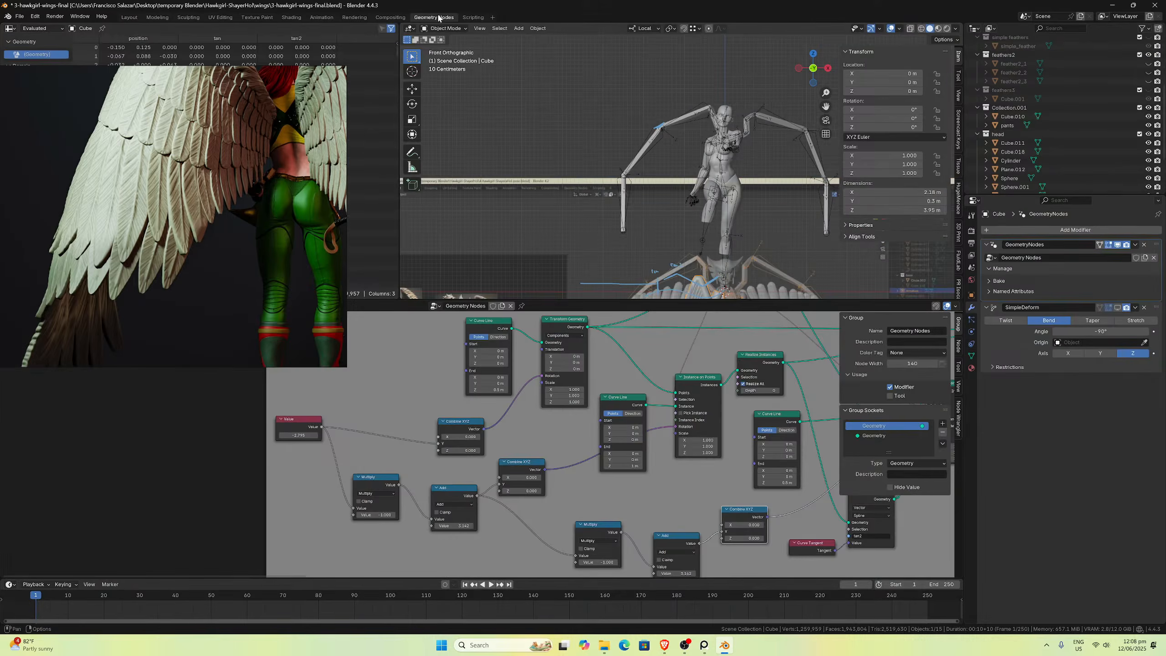
scroll(696, 224, down, 3)
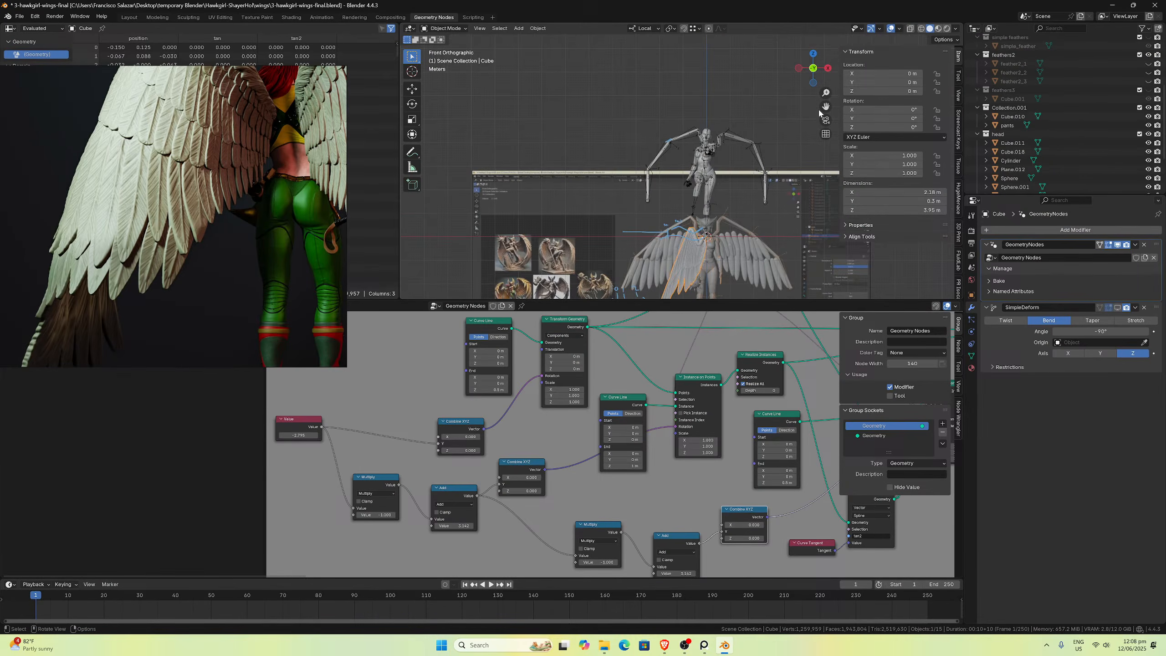
Step: Set the Value node that drives the wing's fold to about -2.095, comparing the wing with the blocking reference
scroll(780, 138, up, 2)
shift+middle_drag(780, 138, 718, 163)
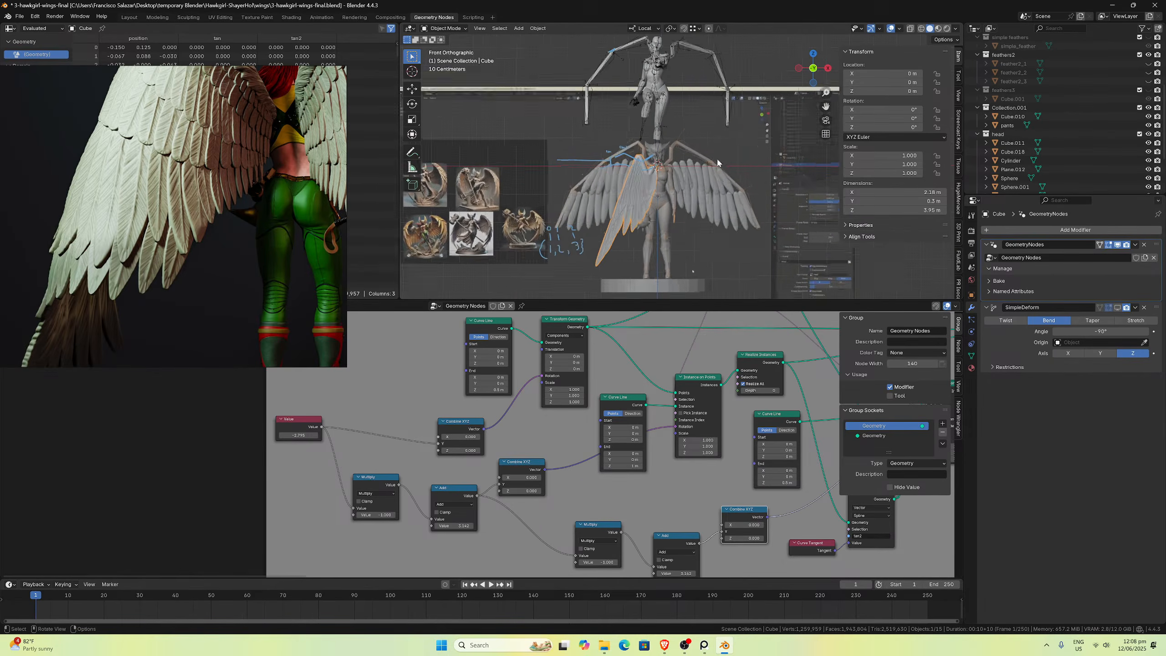
scroll(719, 163, up, 2)
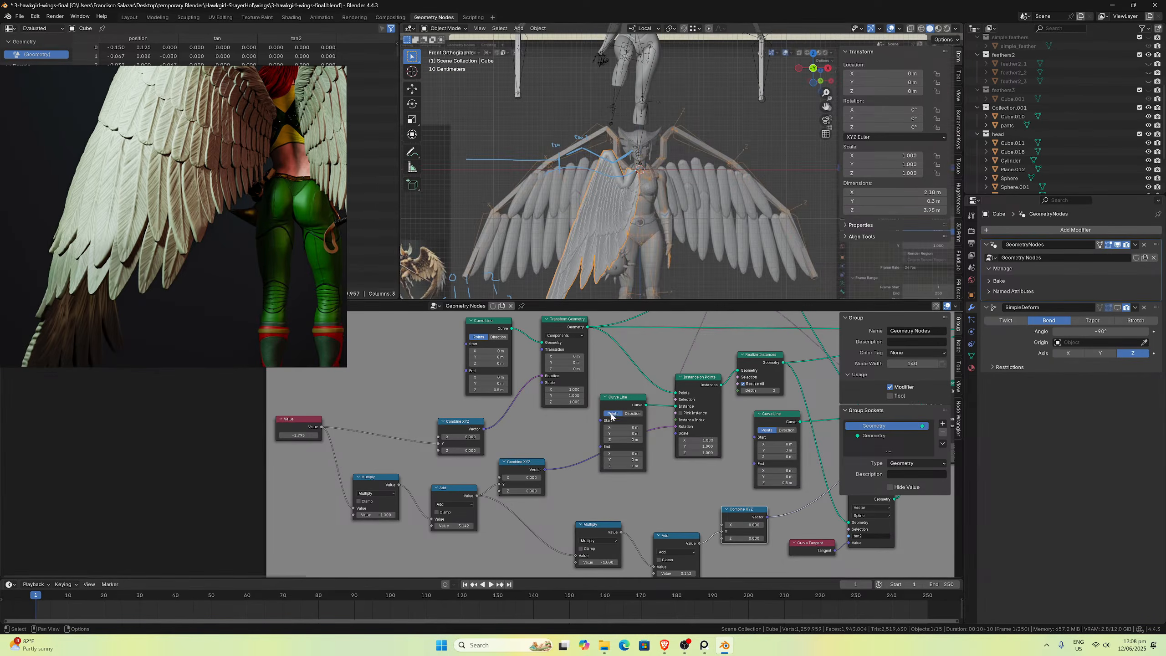
scroll(590, 432, down, 2)
scroll(589, 432, up, 2)
middle_drag(319, 418, 590, 431)
scroll(589, 431, up, 1)
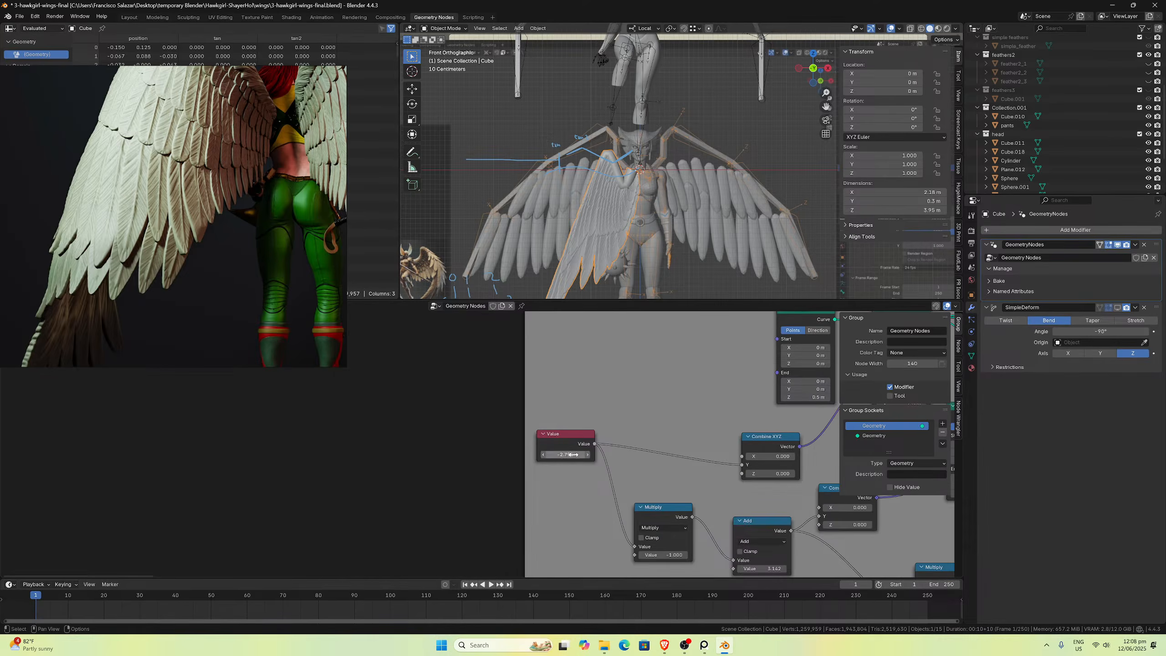
drag(566, 454, 583, 454)
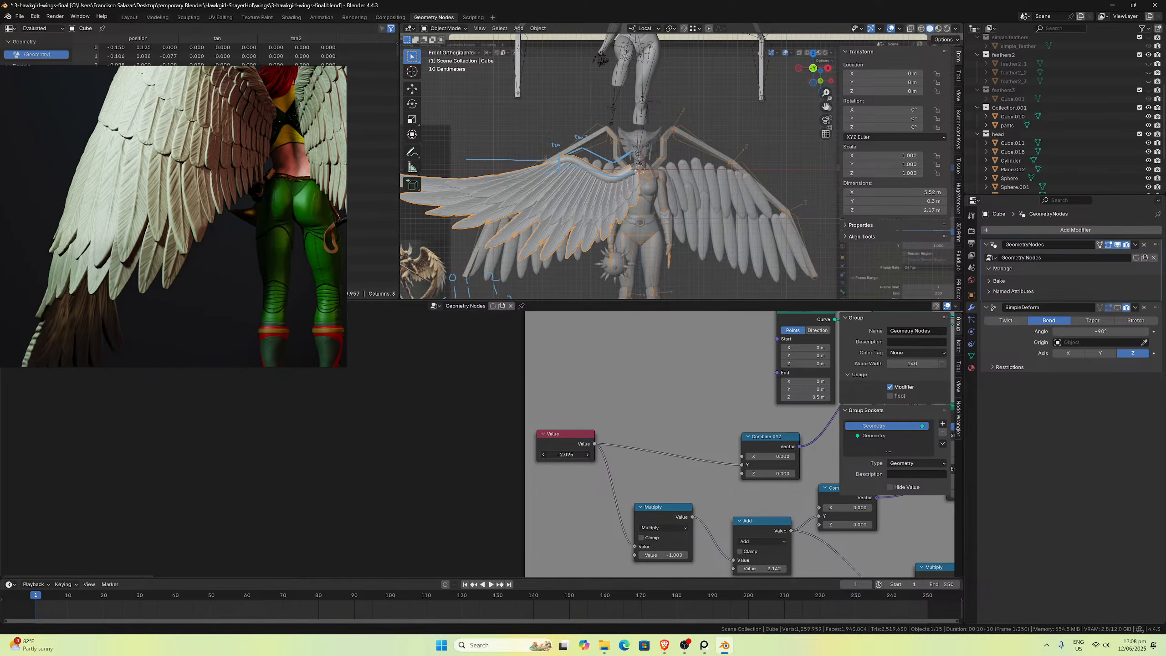
Step: Raise the wing about 3.87 m along Z from the blocking reference to the figure's upper back
scroll(615, 239, up, 3)
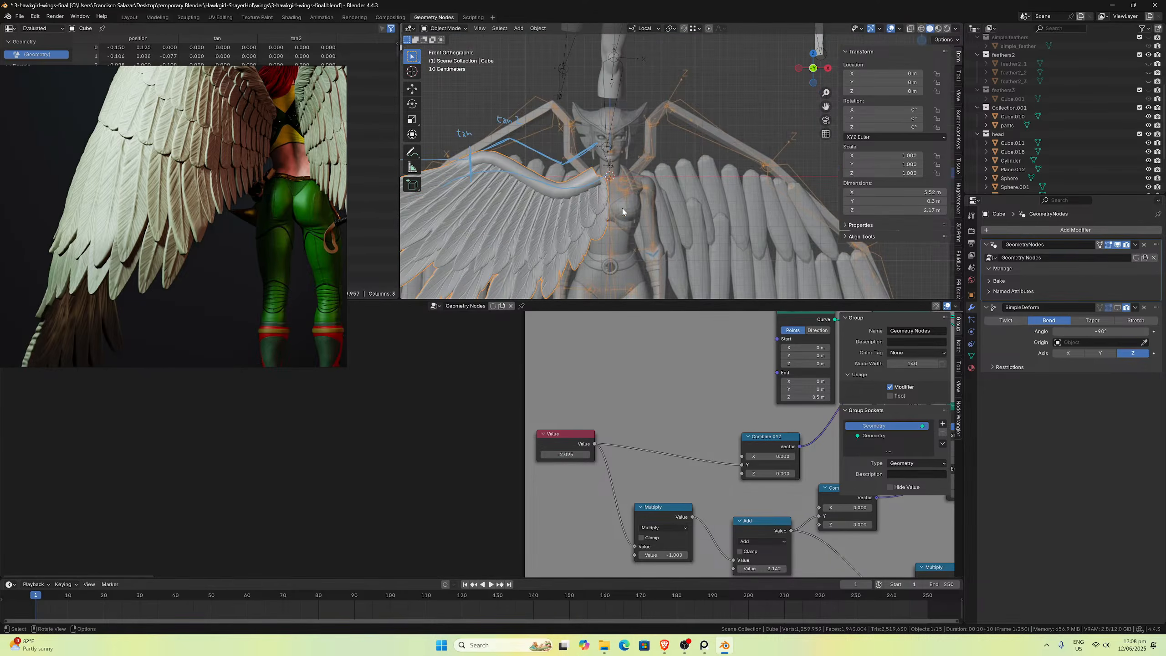
shift+middle_drag(699, 199, 924, 37)
scroll(665, 198, down, 1)
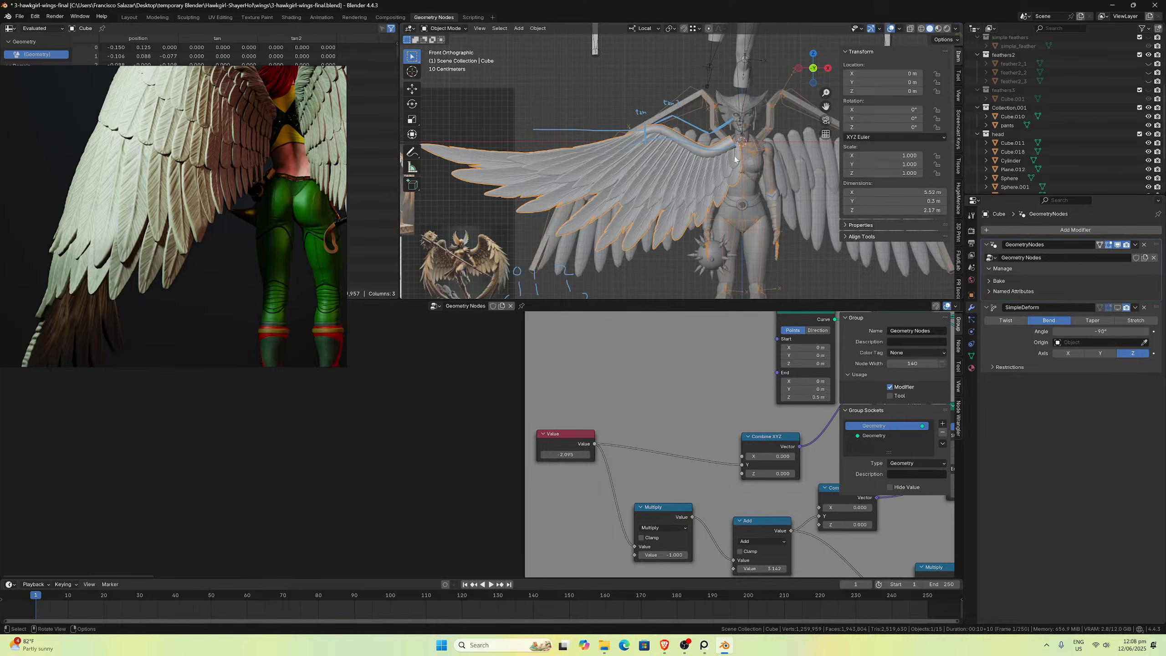
shift+middle_drag(688, 161, 640, 201)
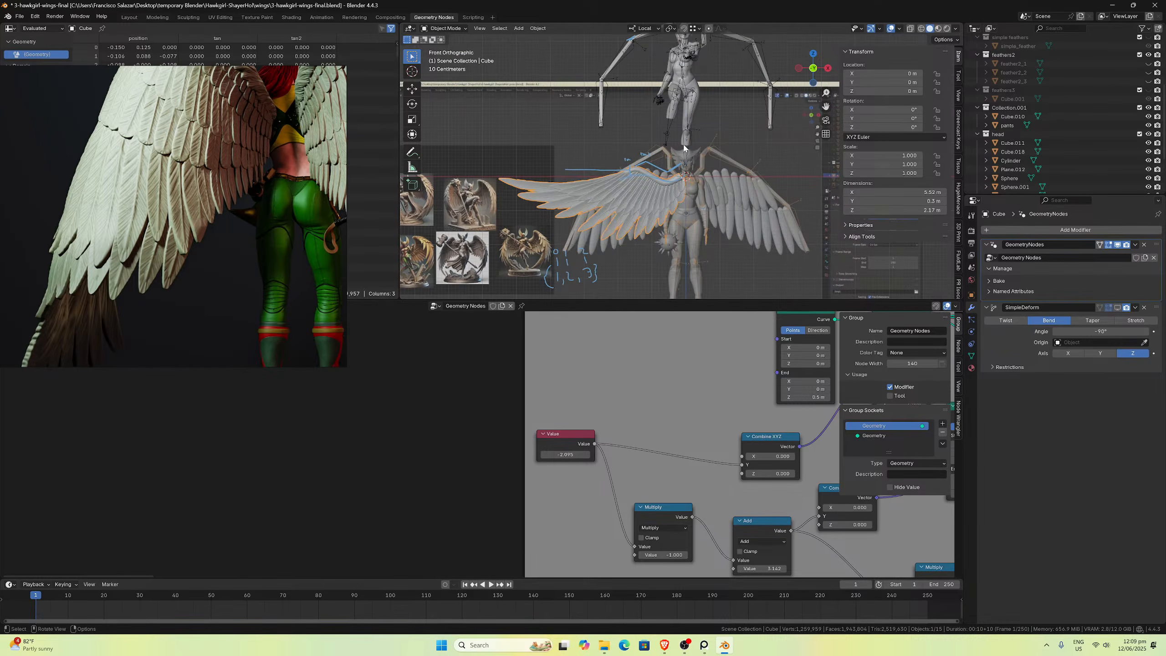
key(g)
key(z)
click(704, 91)
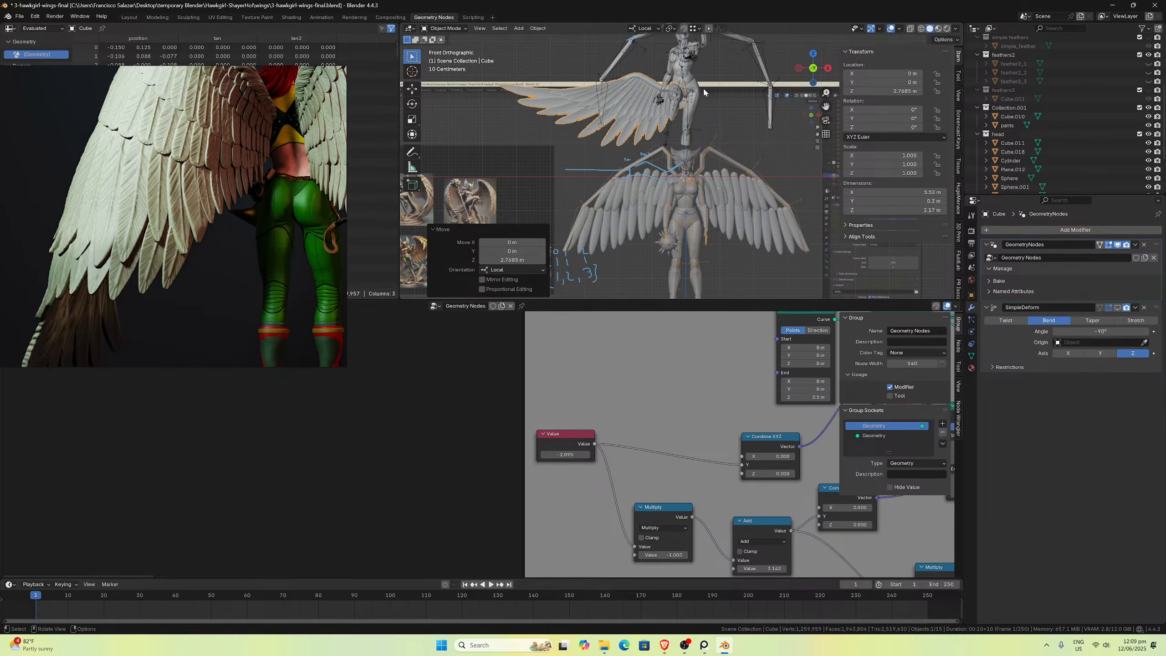
scroll(818, 104, up, 3)
scroll(797, 122, down, 2)
key(g)
key(z)
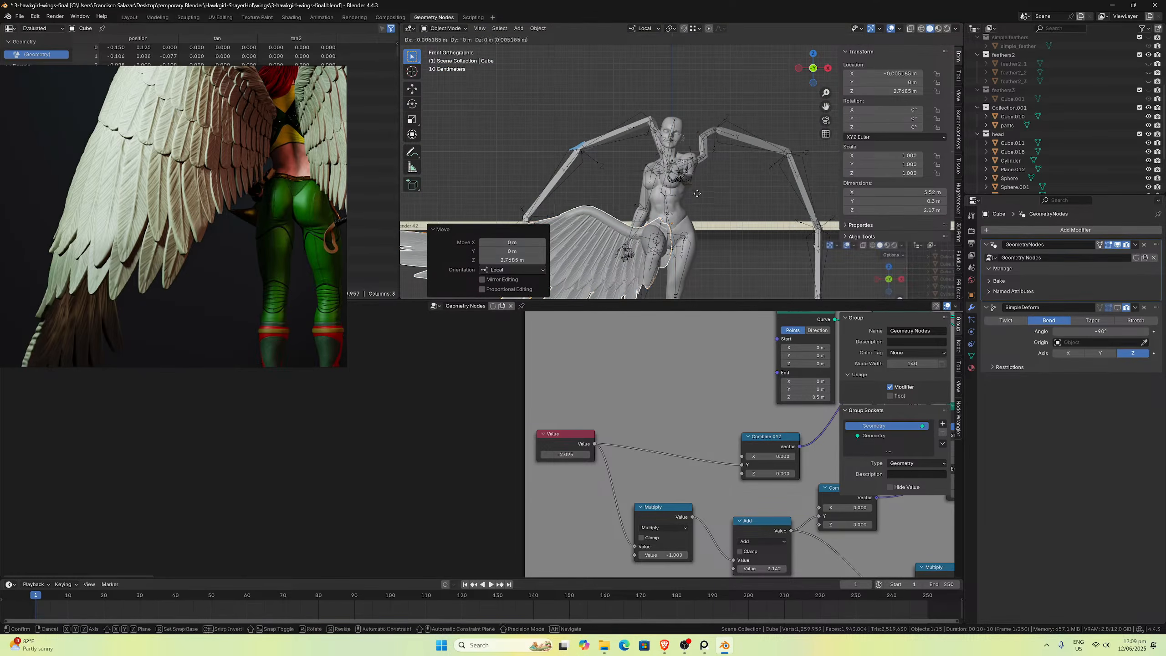
click(702, 130)
Step: From the top view, move the wing about 0.4 m along Y and rotate it to about -64.75° around Z
key(KP_7)
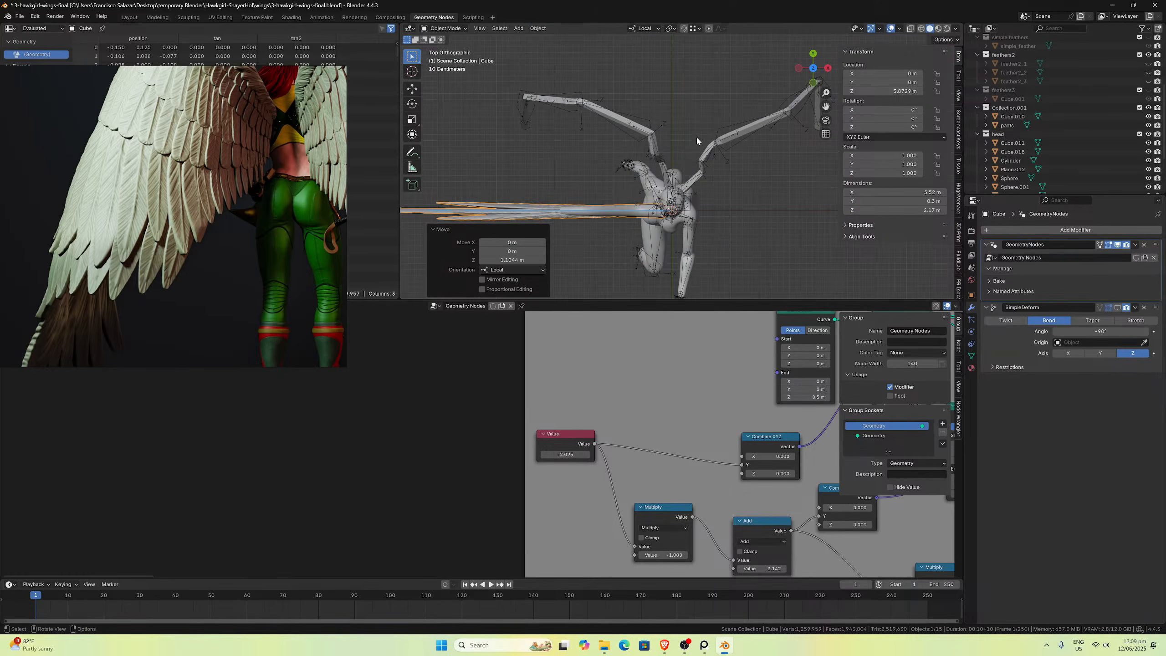
key(g)
key(y)
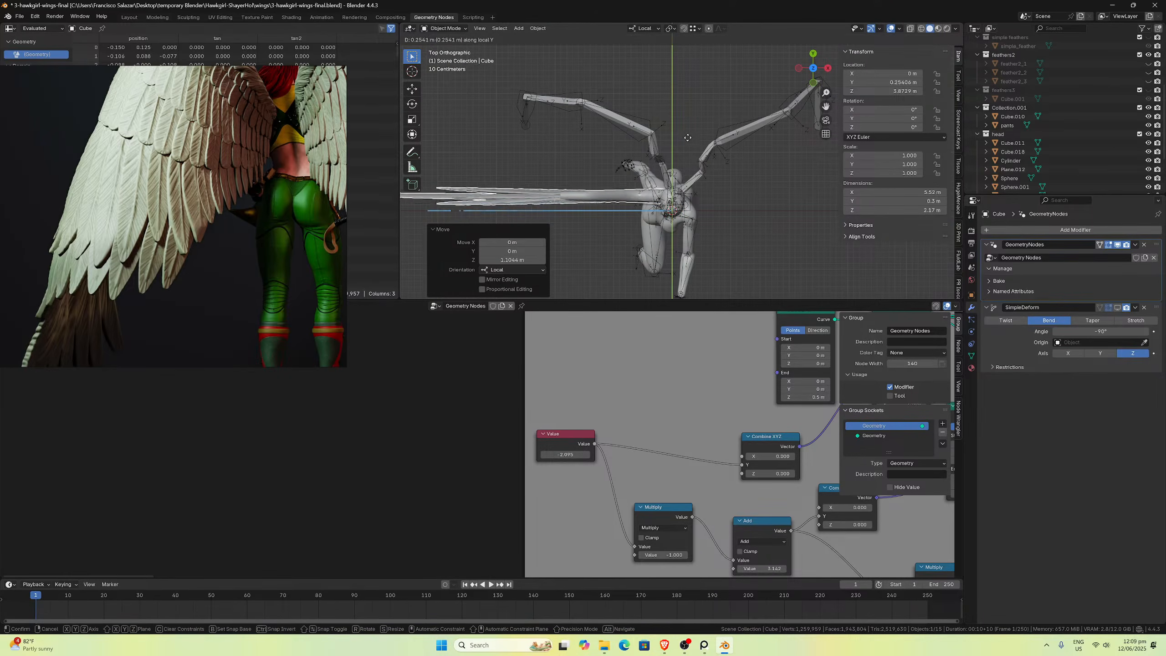
click(692, 133)
key(r)
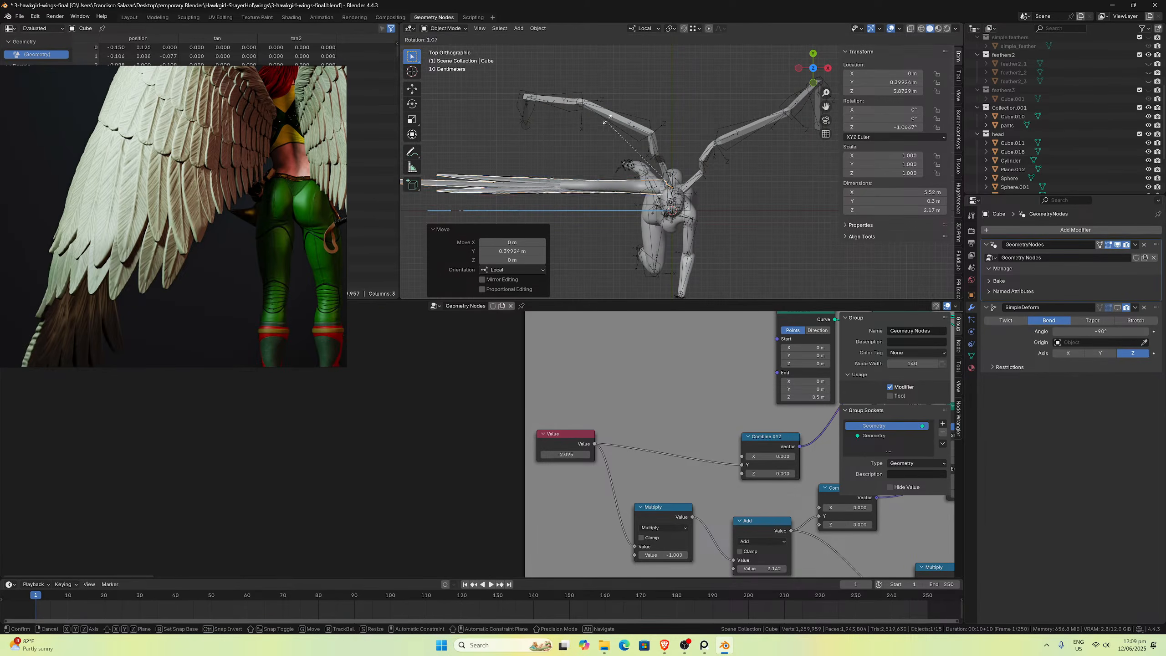
click(706, 94)
Step: Move the wing about 0.096 m along its local X and lower it about 0.156 m to the base of the blocked-out wing bones
middle_drag(705, 96, 656, 258)
scroll(659, 337, up, 1)
mouse_move(692, 148)
middle_down()
mouse_move(674, 169)
mouse_move(717, 157)
mouse_move(720, 178)
mouse_move(698, 133)
middle_up()
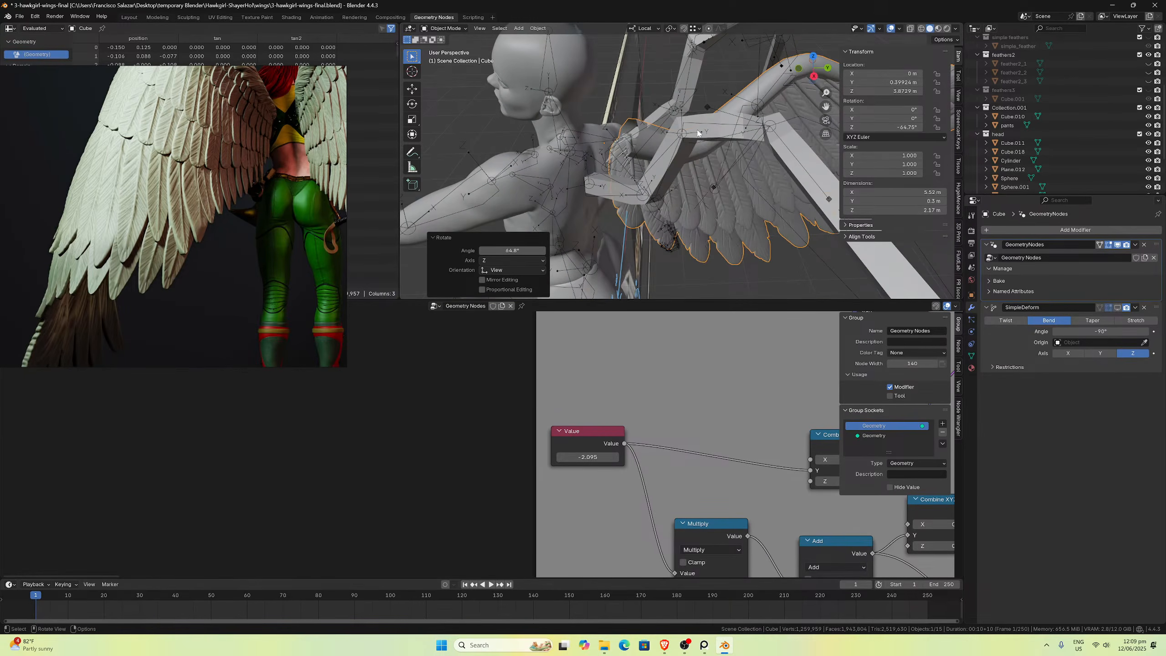
key(g)
key(x)
key(x)
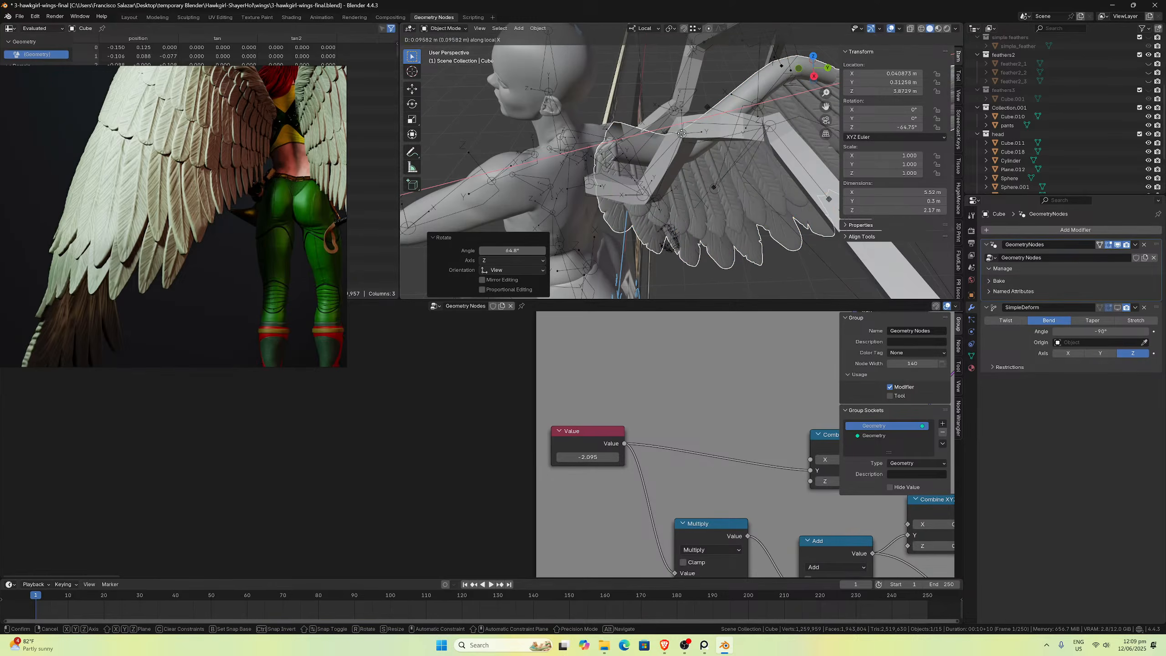
click(681, 136)
key(g)
key(z)
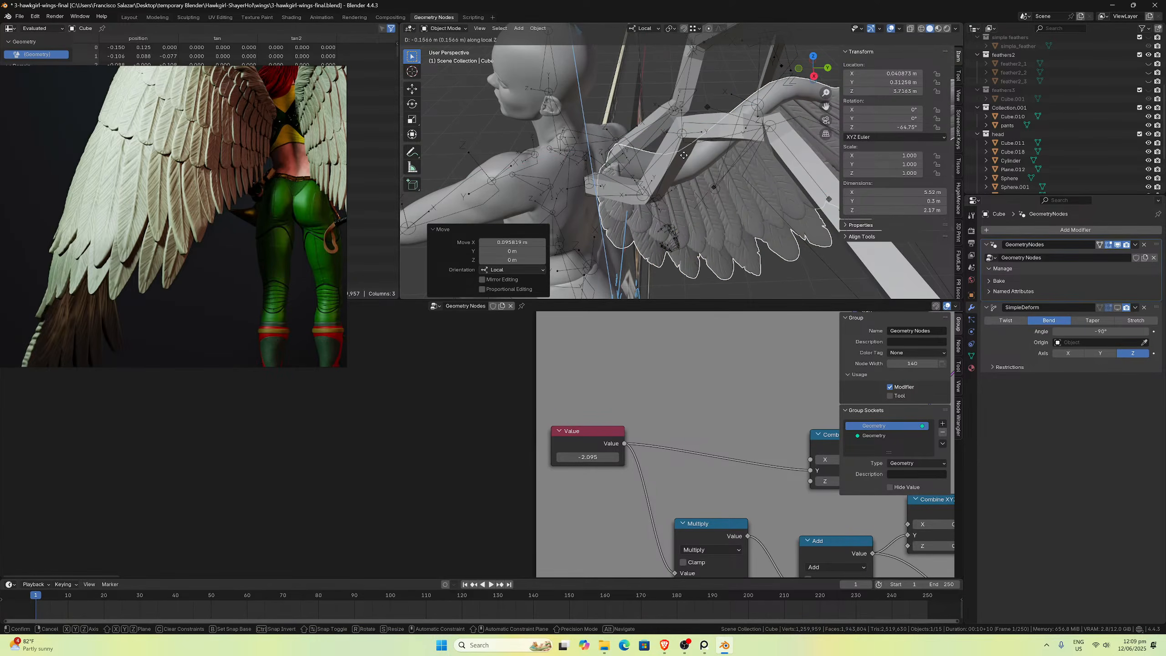
click(684, 159)
Step: Fine-tune the wing's root by about 0.003 m along local X and -0.019 m along local Y
key(g)
key(x)
key(x)
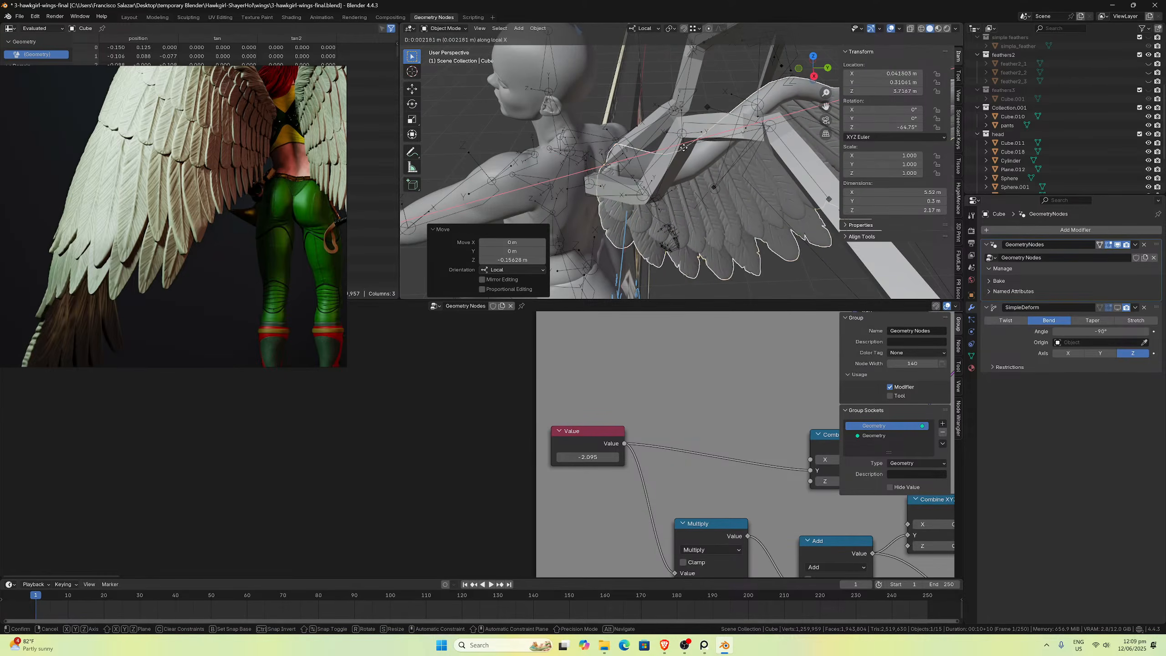
click(680, 151)
mouse_move(680, 151)
middle_down()
mouse_move(715, 181)
mouse_move(662, 157)
middle_up()
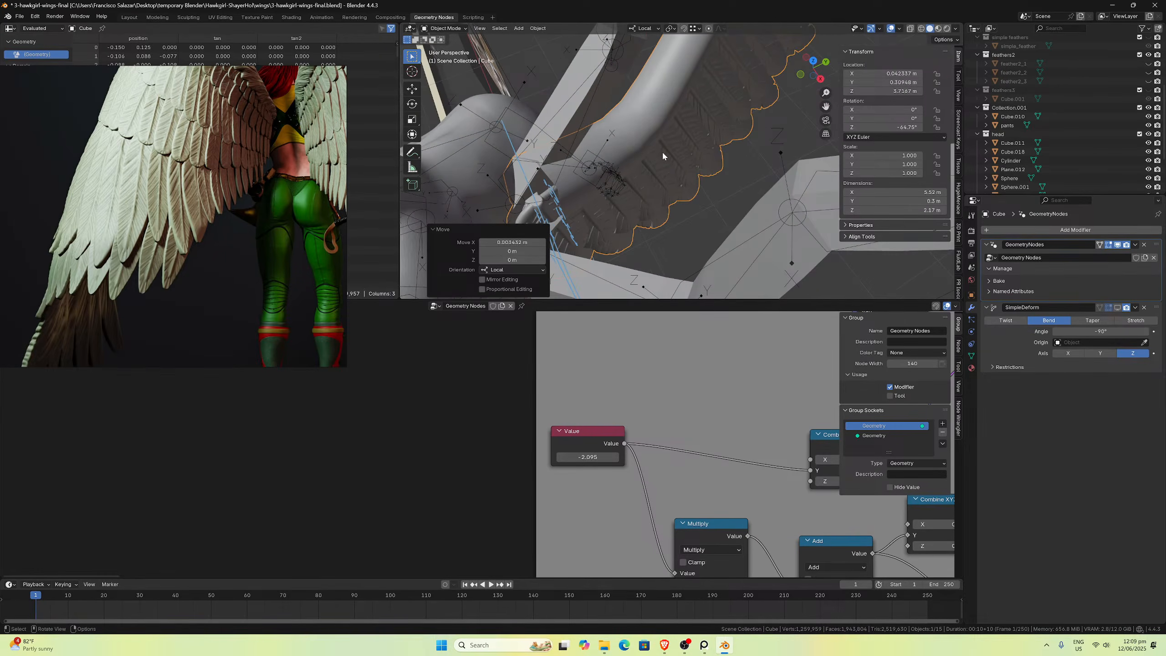
key(g)
key(y)
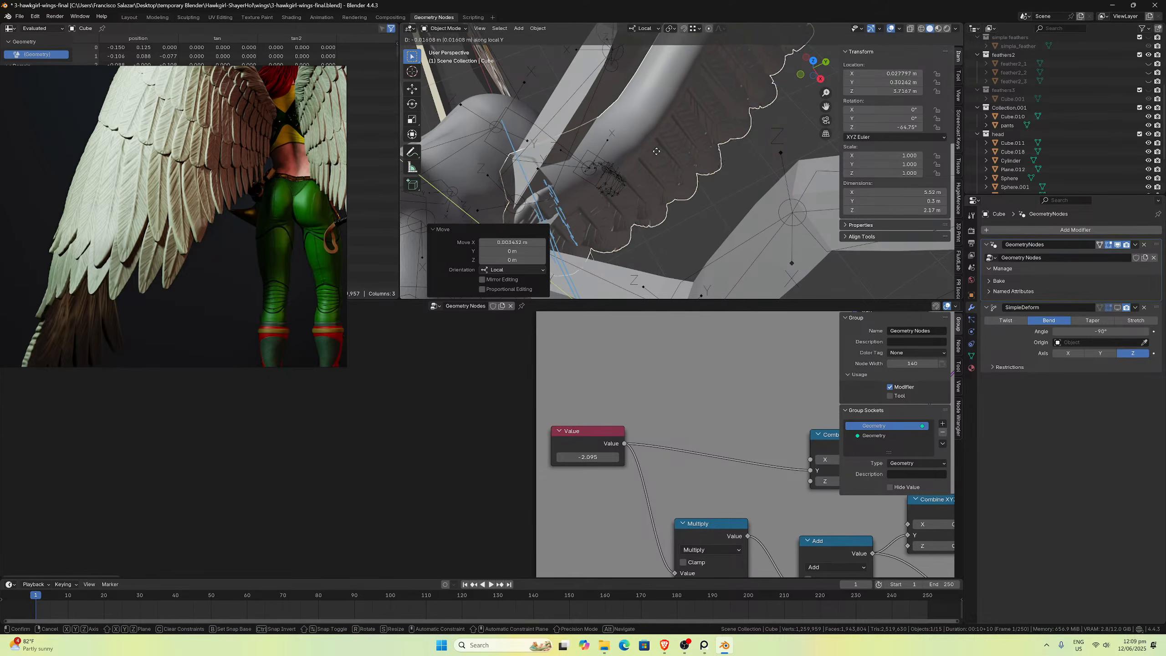
click(656, 155)
Step: Rotate the wing about 26° around its local Y axis to tilt it along the blocked-out wing bones
scroll(656, 155, down, 4)
mouse_move(655, 149)
middle_down()
mouse_move(590, 98)
mouse_move(667, 155)
middle_up()
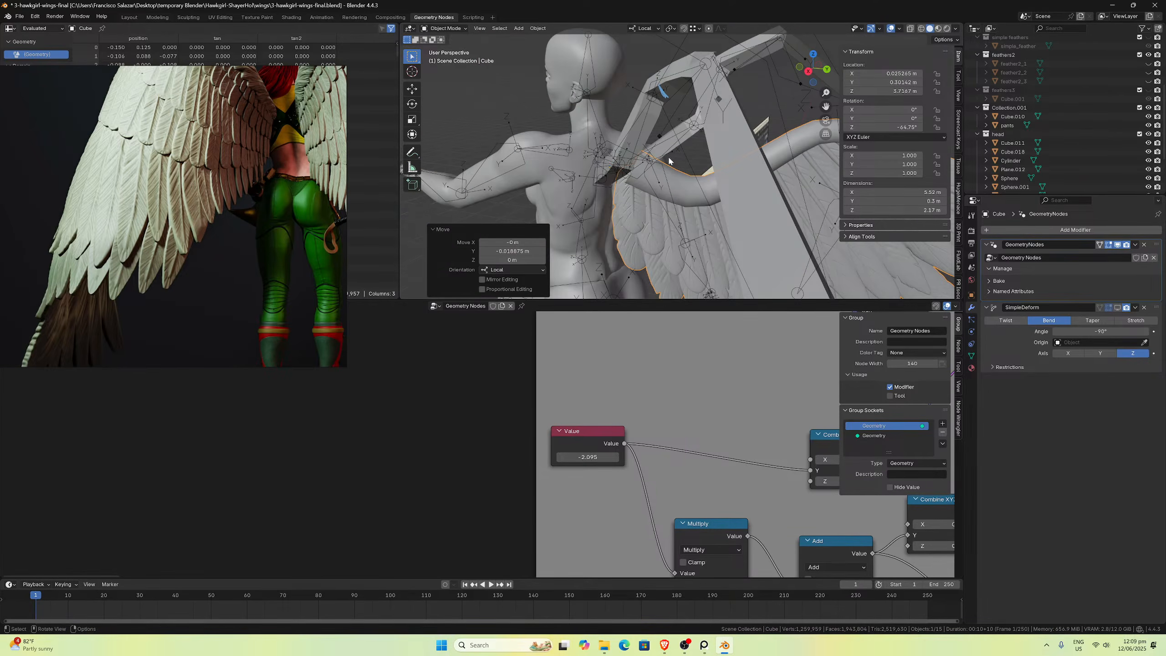
key(r)
key(x)
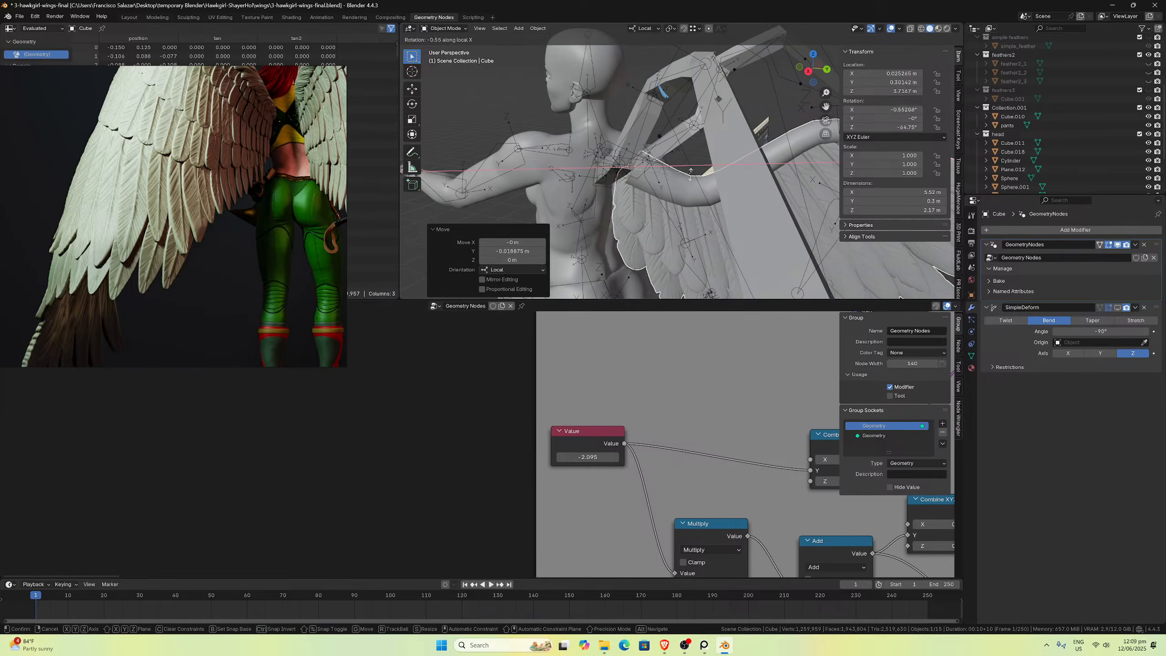
key(x)
key(x)
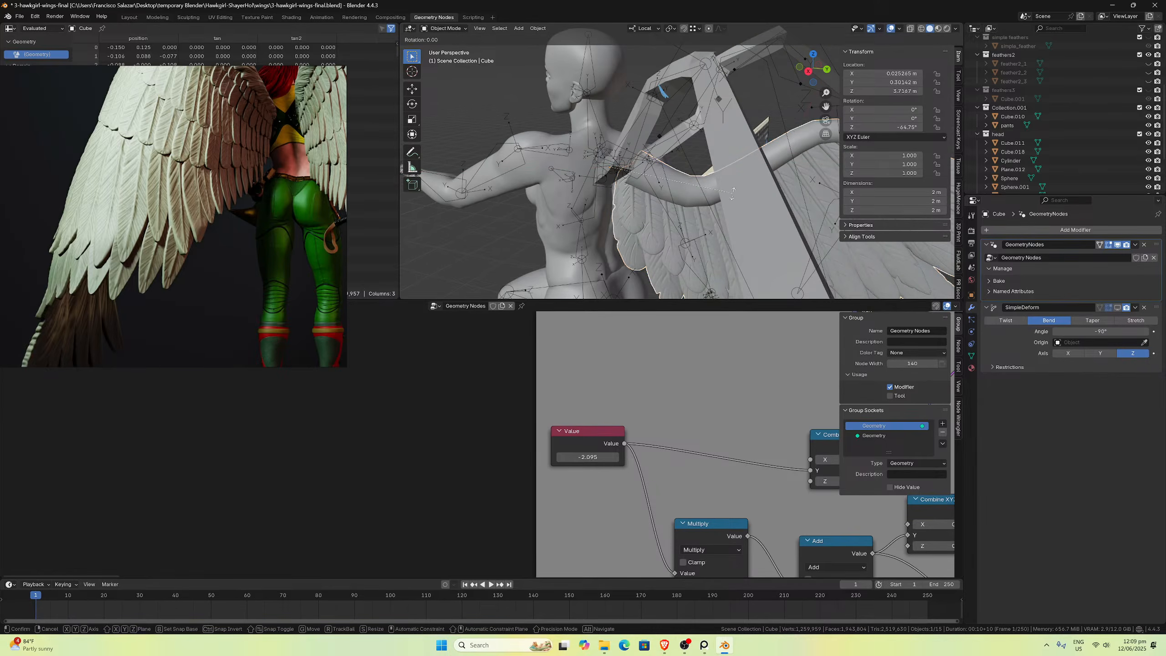
key(y)
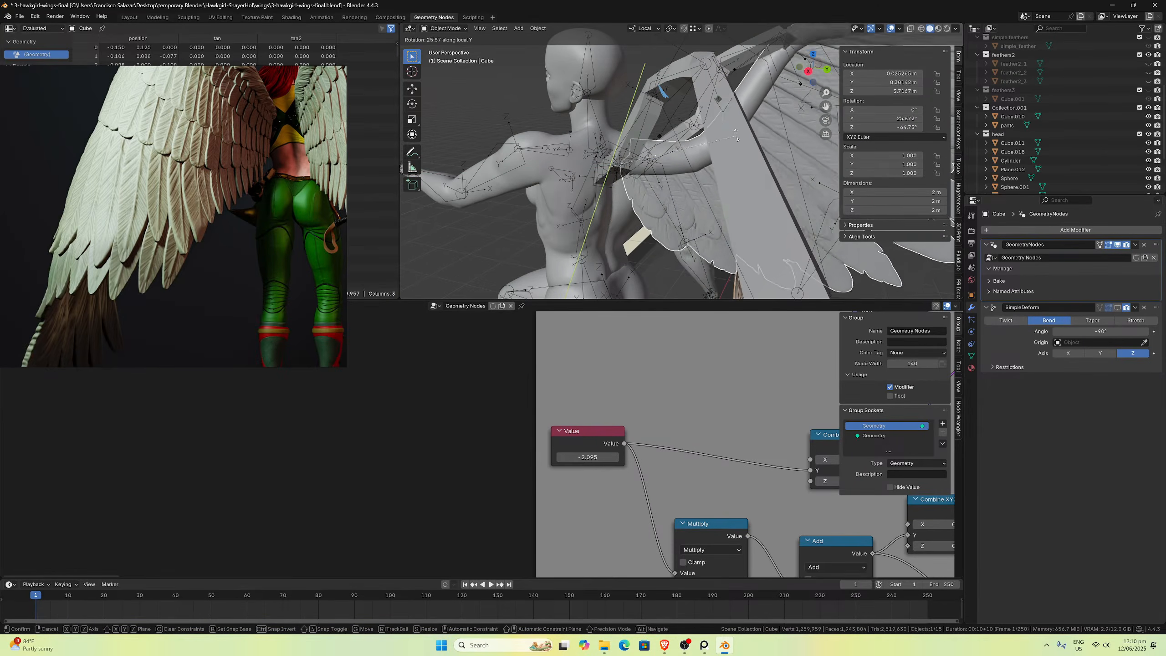
Step: Rotate the feathered wing about 41.7° around its local Y axis
click(739, 120)
middle_drag(739, 121, 665, 119)
scroll(679, 69, down, 5)
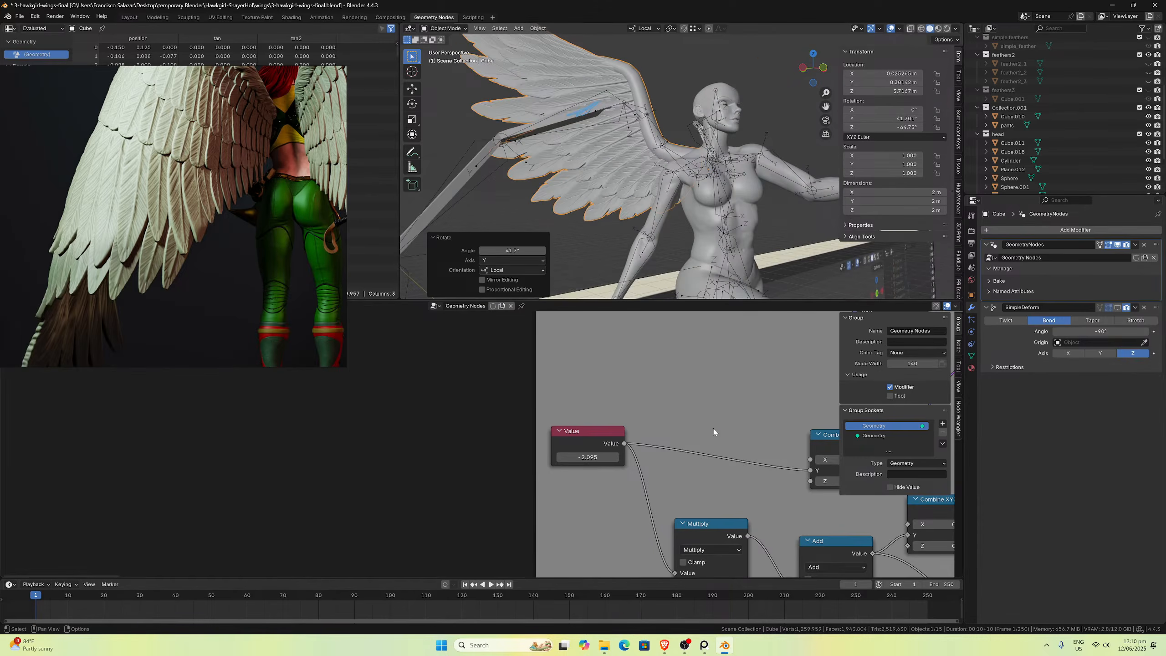
Step: Lower the Value node that drives the wing's fold and check the folded wing against the figure's arm bones
scroll(713, 441, down, 4)
scroll(564, 453, up, 2)
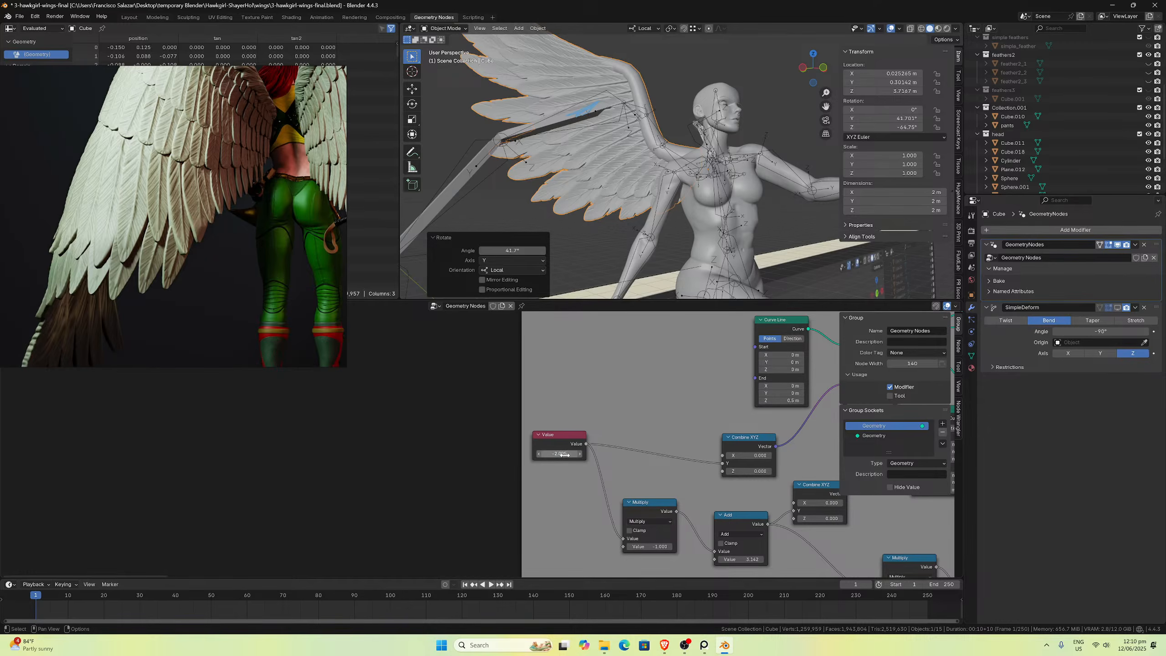
key(Return)
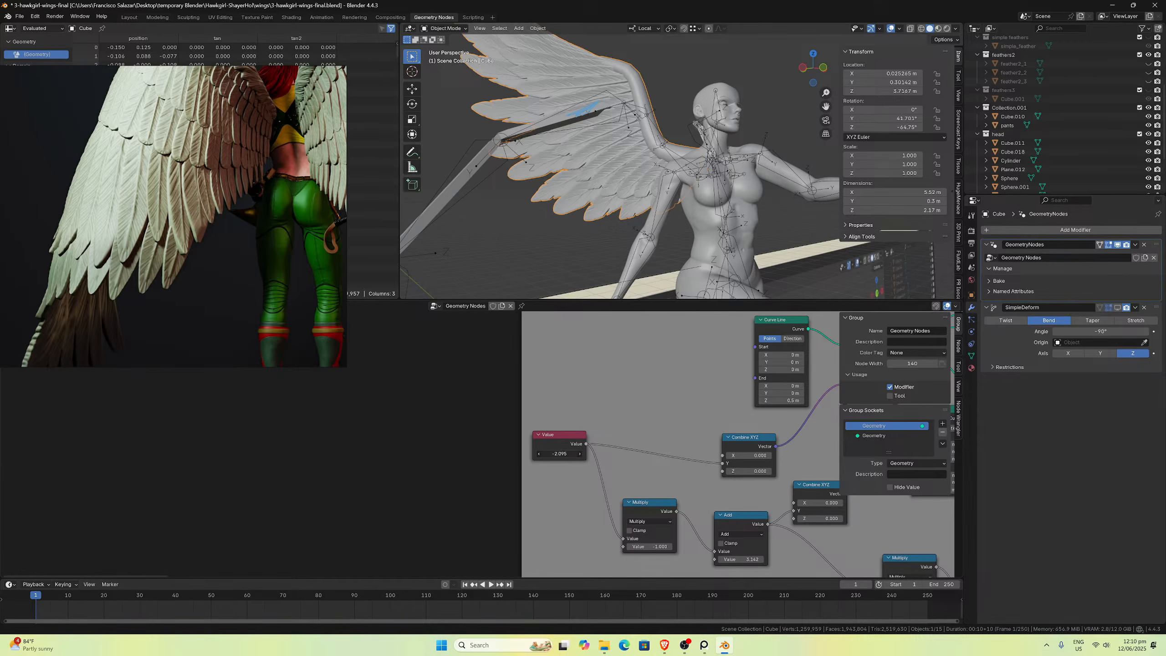
mouse_move(559, 453)
mouse_down()
mouse_move(526, 454)
mouse_move(567, 453)
mouse_up()
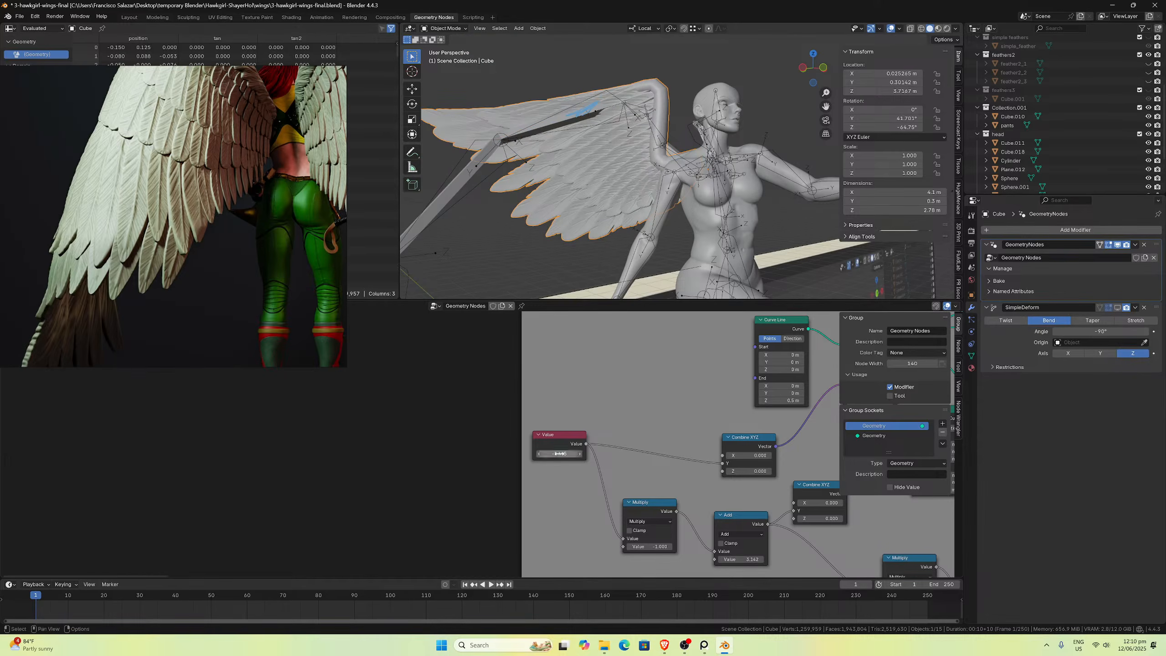
middle_drag(708, 173, 557, 178)
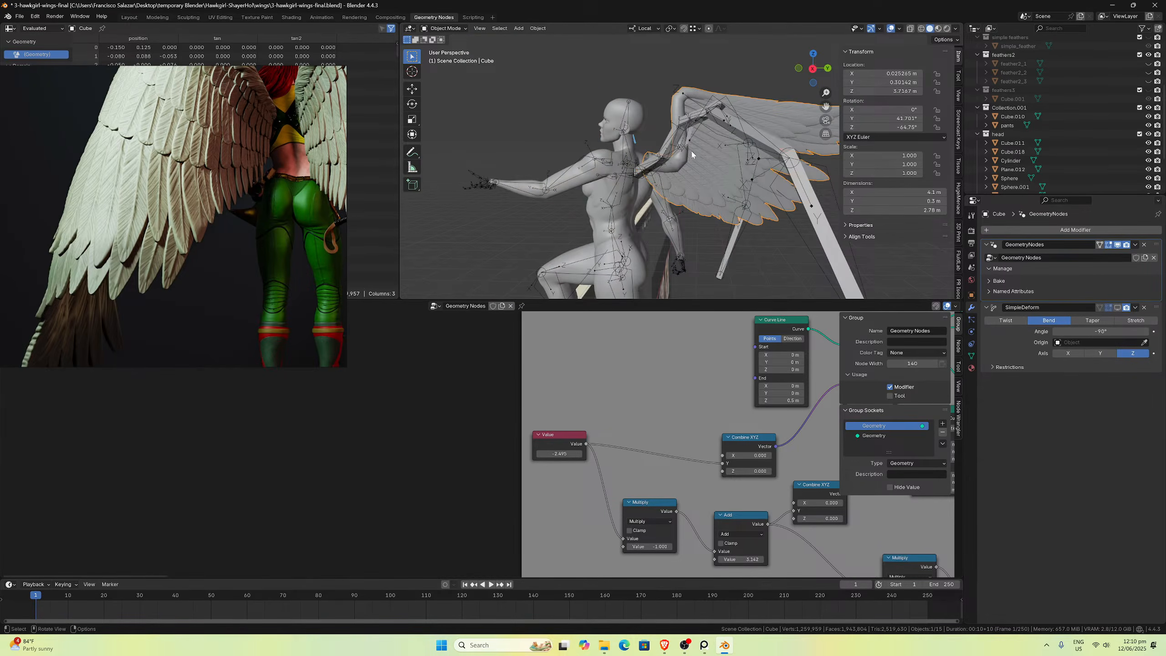
scroll(692, 151, up, 2)
scroll(645, 222, down, 3)
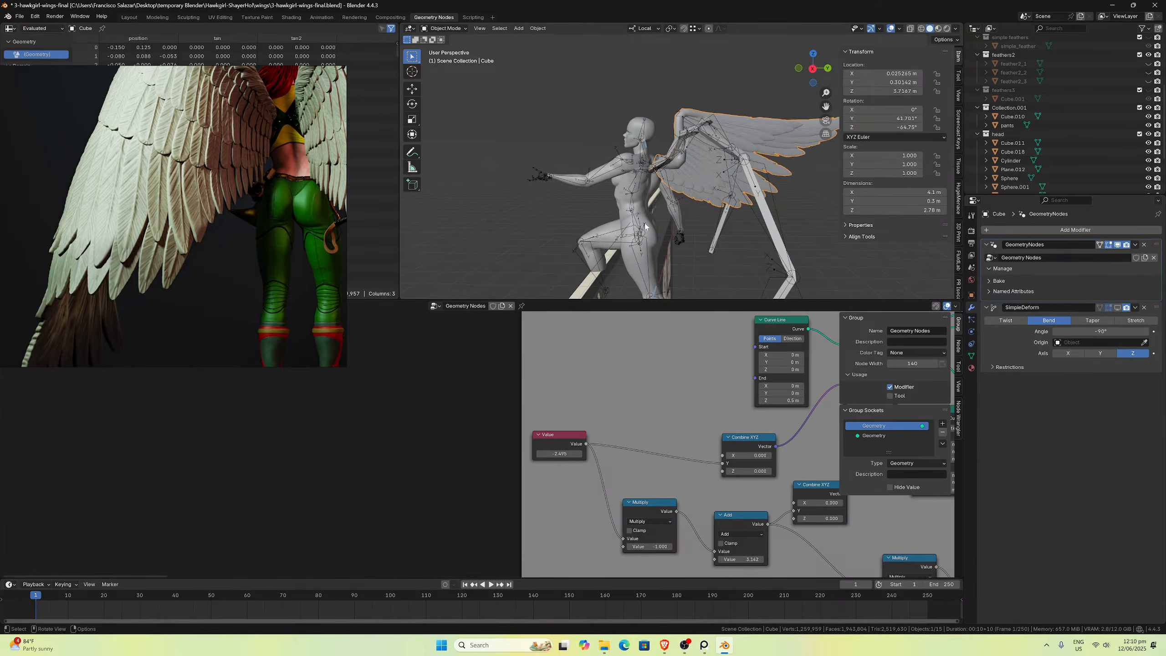
middle_drag(645, 223, 684, 213)
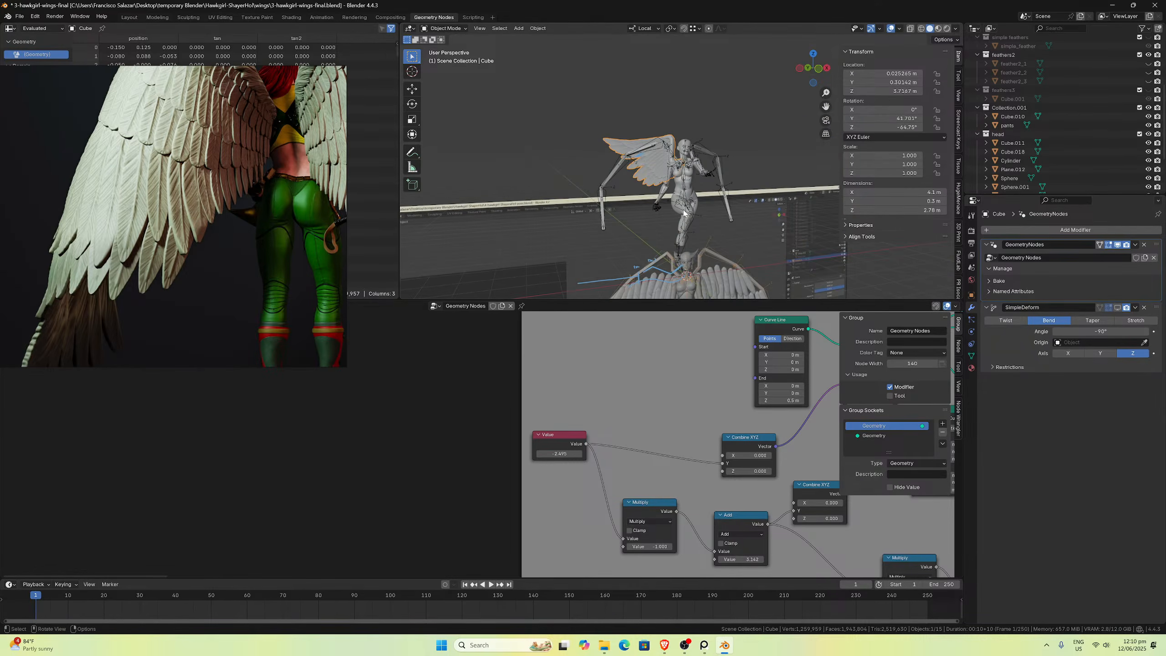
Step: Try rotating the wing in the front view and undo the last change to the Value node
key(KP_1)
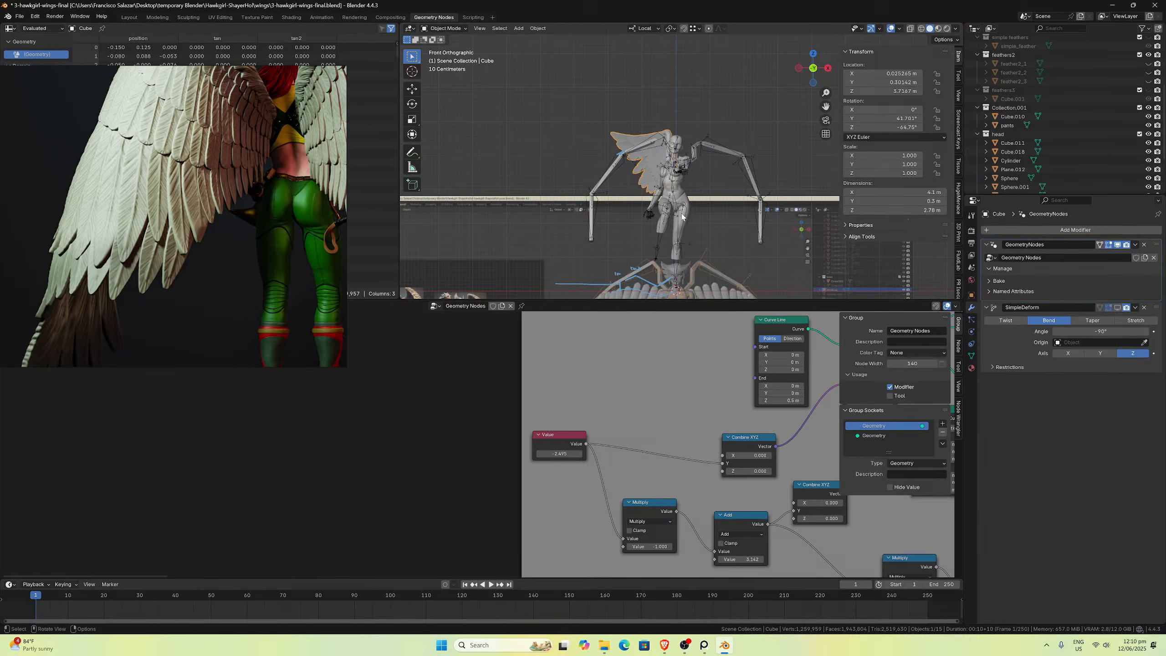
key(r)
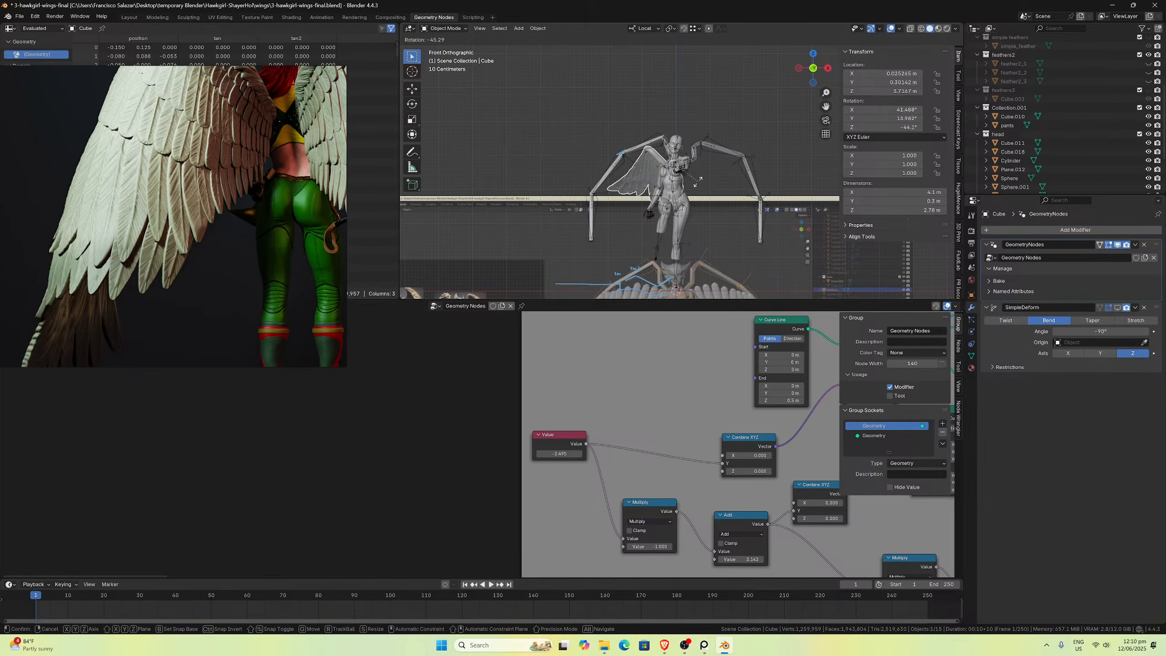
right_click(697, 180)
mouse_move(698, 179)
middle_down()
mouse_move(590, 153)
mouse_move(540, 157)
mouse_move(732, 147)
mouse_move(684, 164)
mouse_move(604, 164)
mouse_move(670, 194)
mouse_move(723, 122)
mouse_move(777, 113)
mouse_move(743, 120)
mouse_move(776, 133)
mouse_move(588, 195)
mouse_move(629, 187)
mouse_move(621, 180)
mouse_move(603, 181)
mouse_move(649, 205)
mouse_move(701, 176)
mouse_move(643, 181)
mouse_move(697, 157)
mouse_move(764, 182)
mouse_move(770, 202)
mouse_move(773, 170)
mouse_move(741, 123)
mouse_move(751, 172)
mouse_move(583, 157)
mouse_move(694, 183)
middle_up()
key(ctrl+z)
key(KP_1)
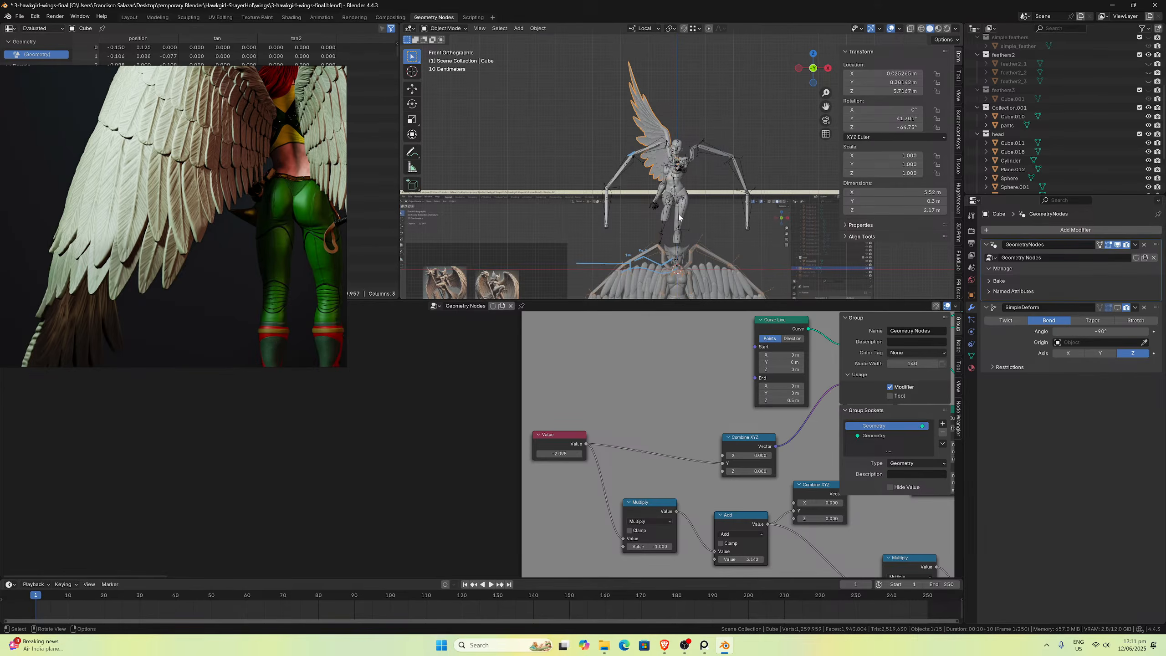
Step: Clear the rotation, location and scale of the wing object so that it returns to the world origin
key(alt+r)
key(alt+g)
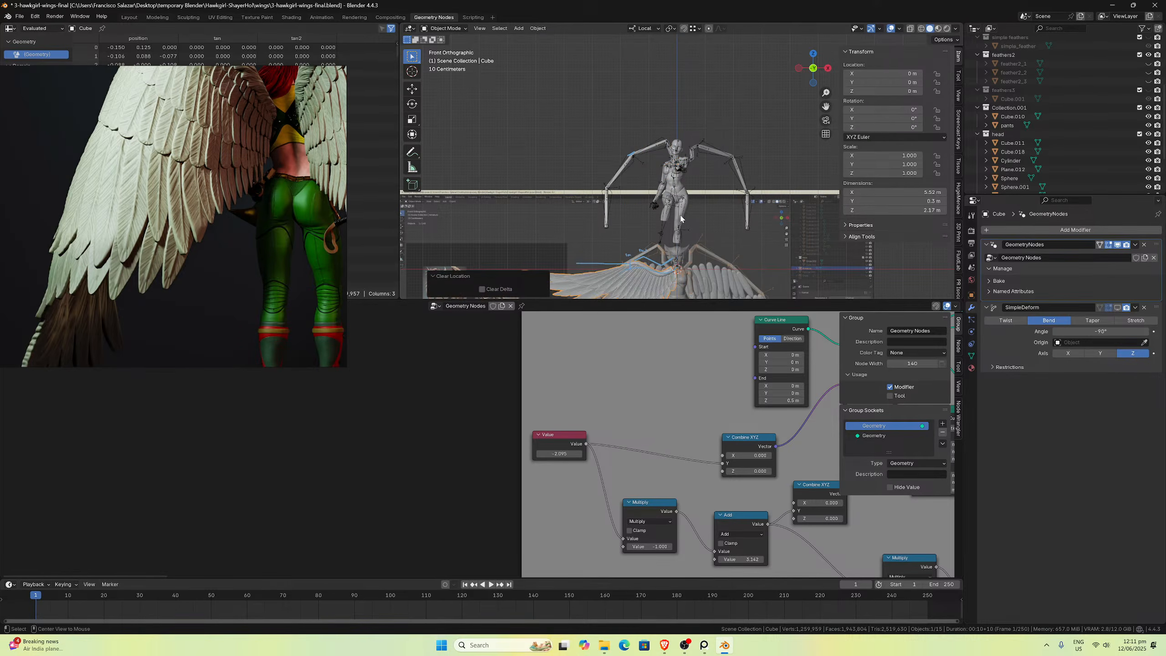
key(ctrl+a)
key(Escape)
key(alt+s)
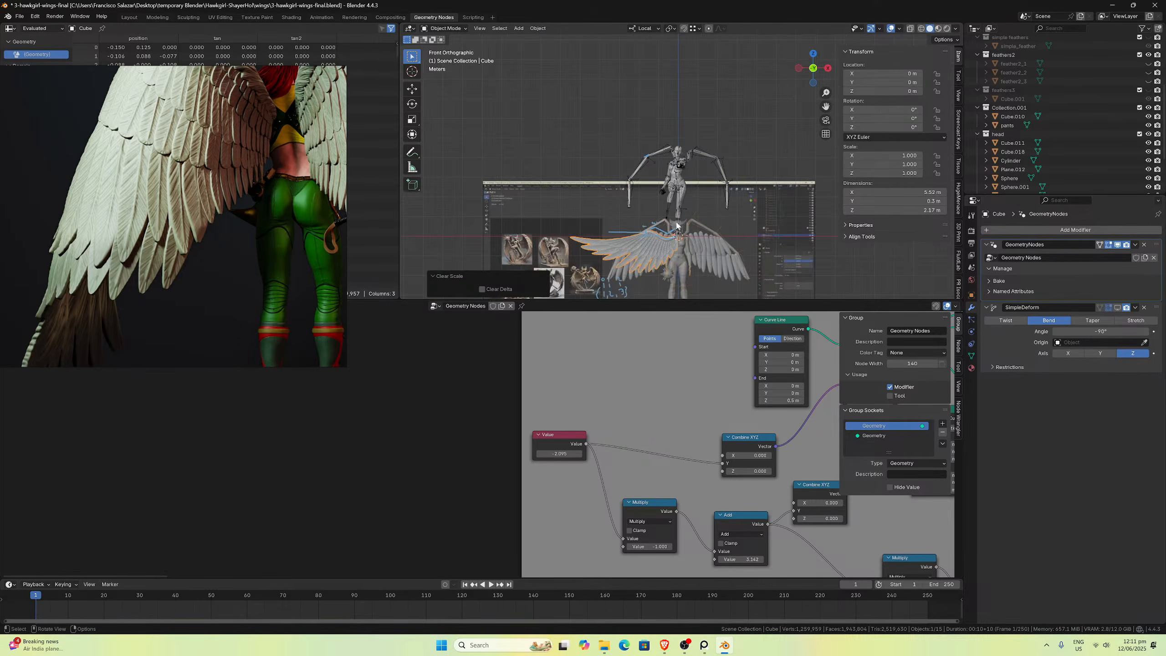
Step: Set To Max to 2.25 on the 12-count feather node group to shorten the wing's longest feathers
scroll(736, 176, down, 2)
middle_drag(702, 197, 753, 120)
key(KP_1)
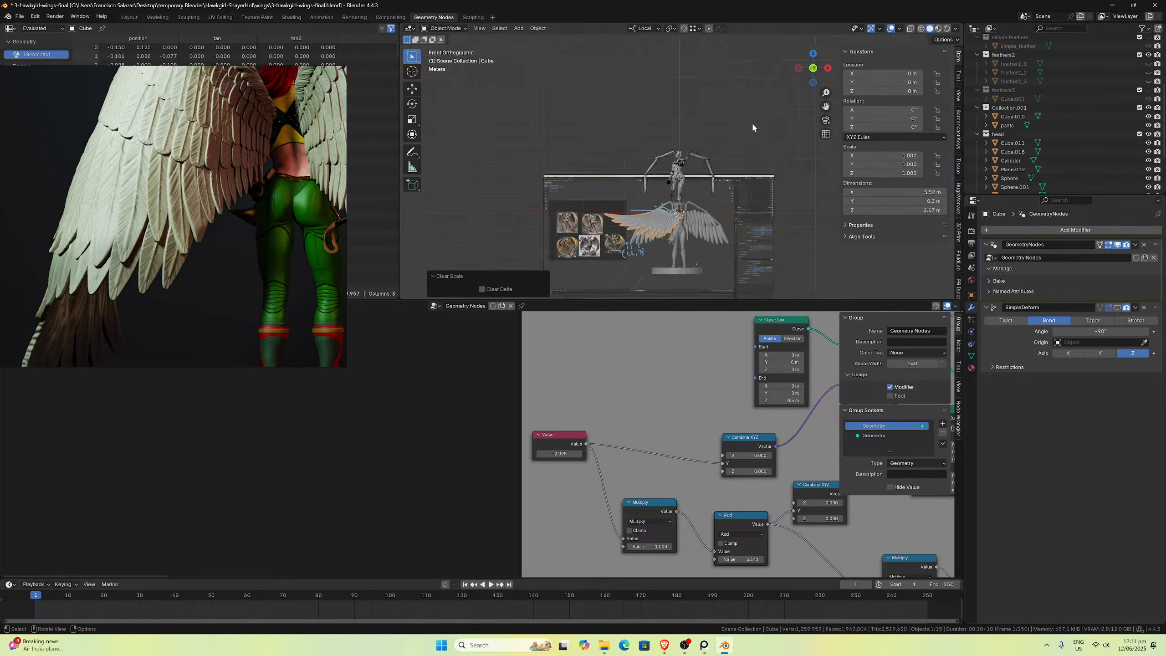
scroll(751, 126, up, 5)
drag(825, 106, 824, 28)
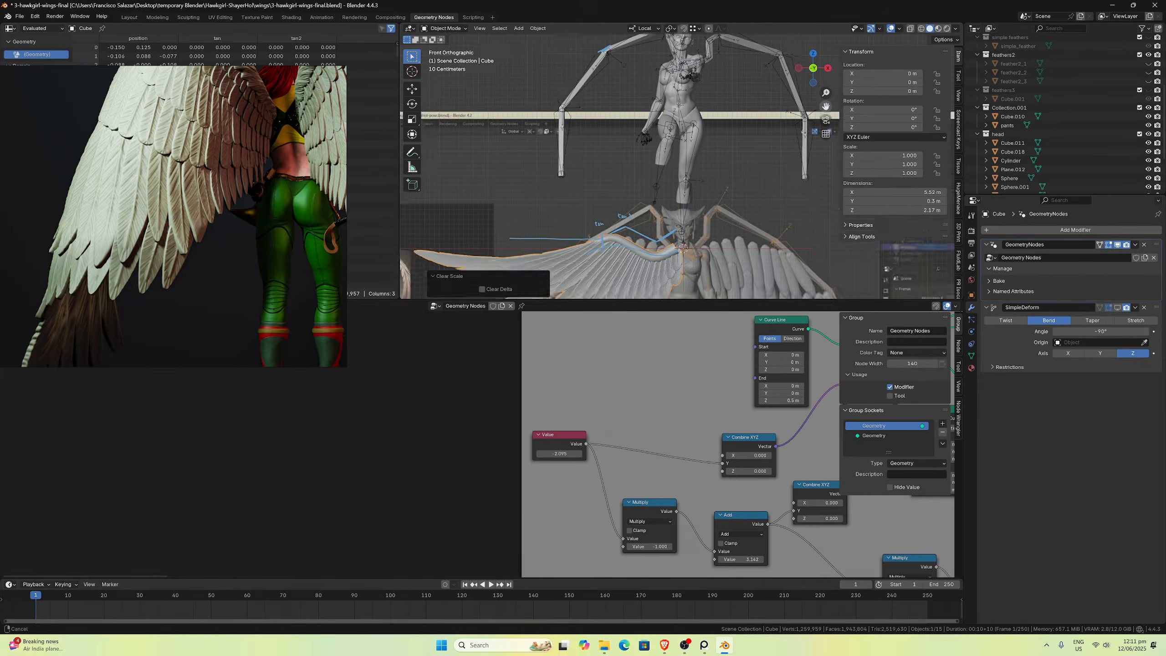
drag(824, 294, 824, 202)
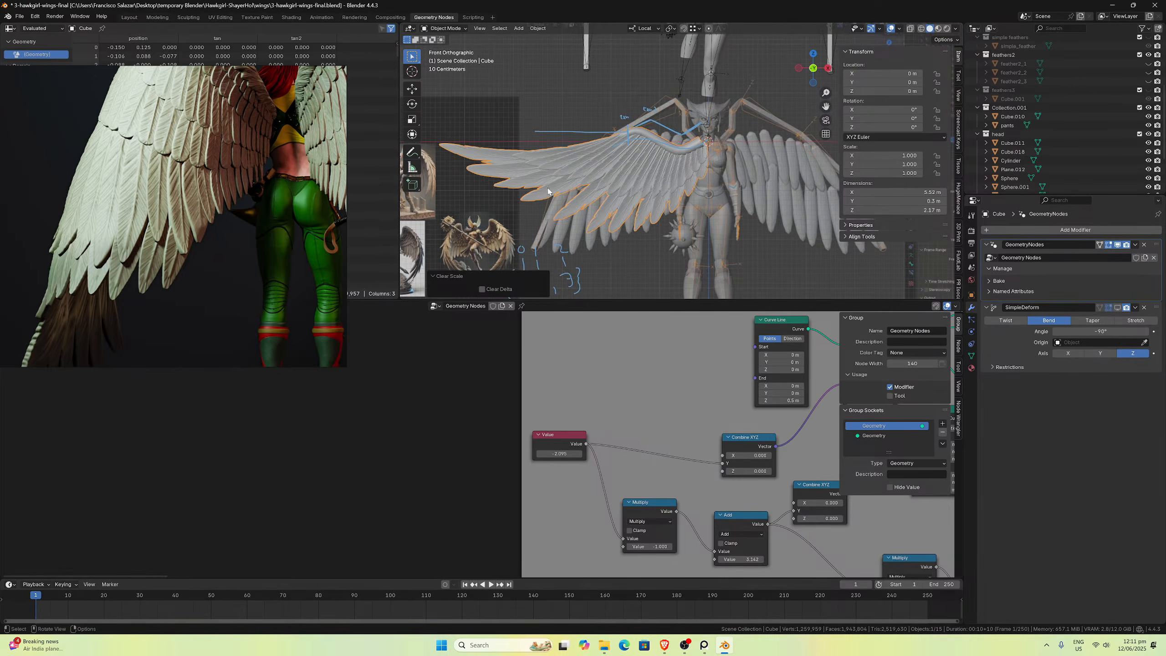
scroll(694, 384, down, 6)
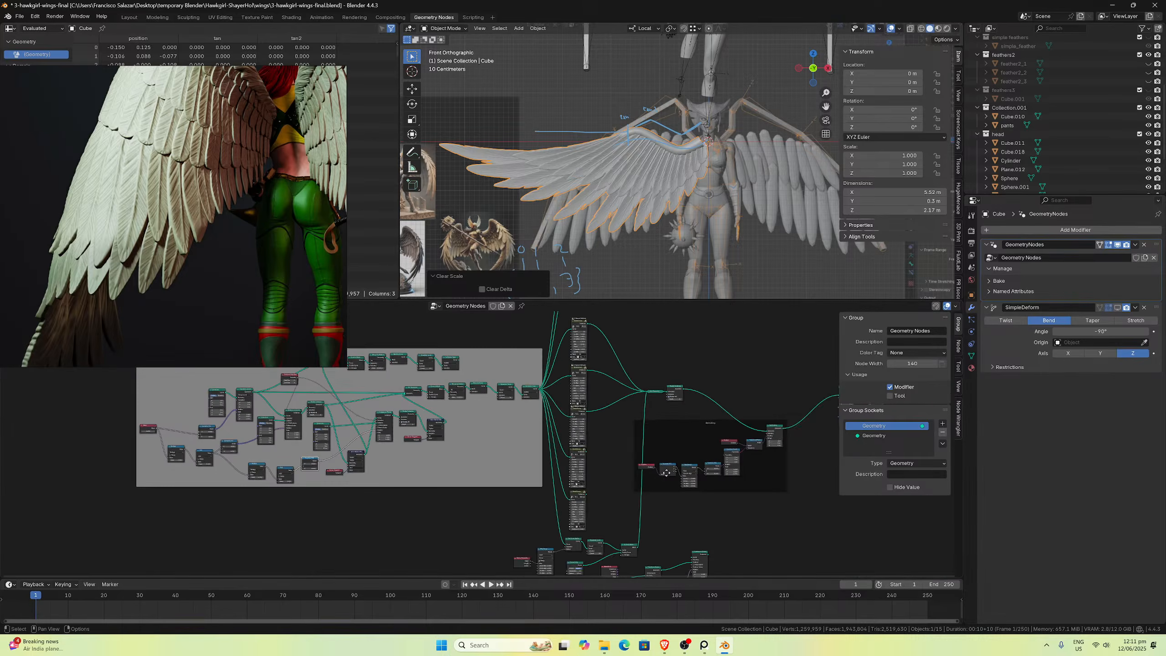
scroll(646, 466, up, 5)
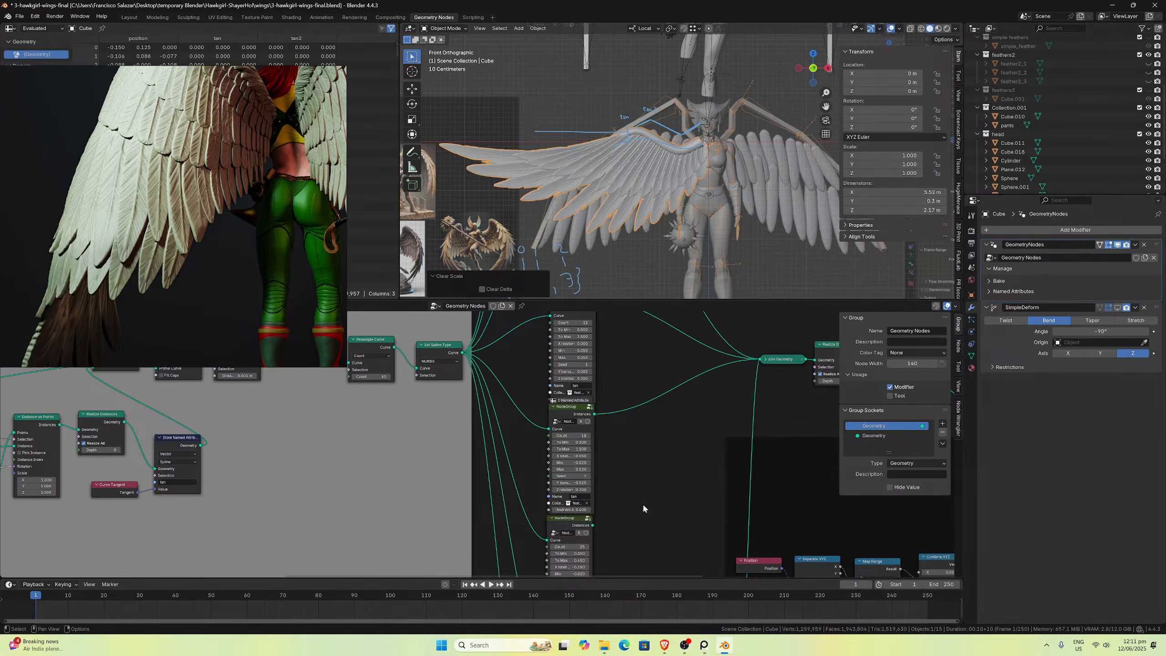
scroll(613, 451, up, 5)
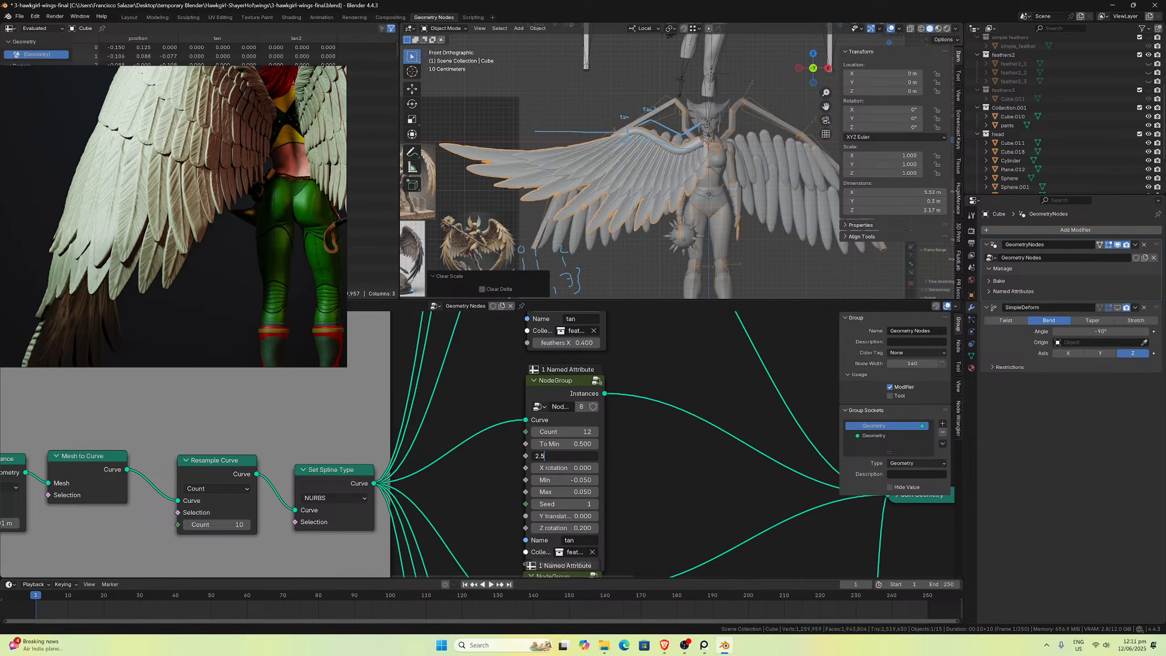
key(Return)
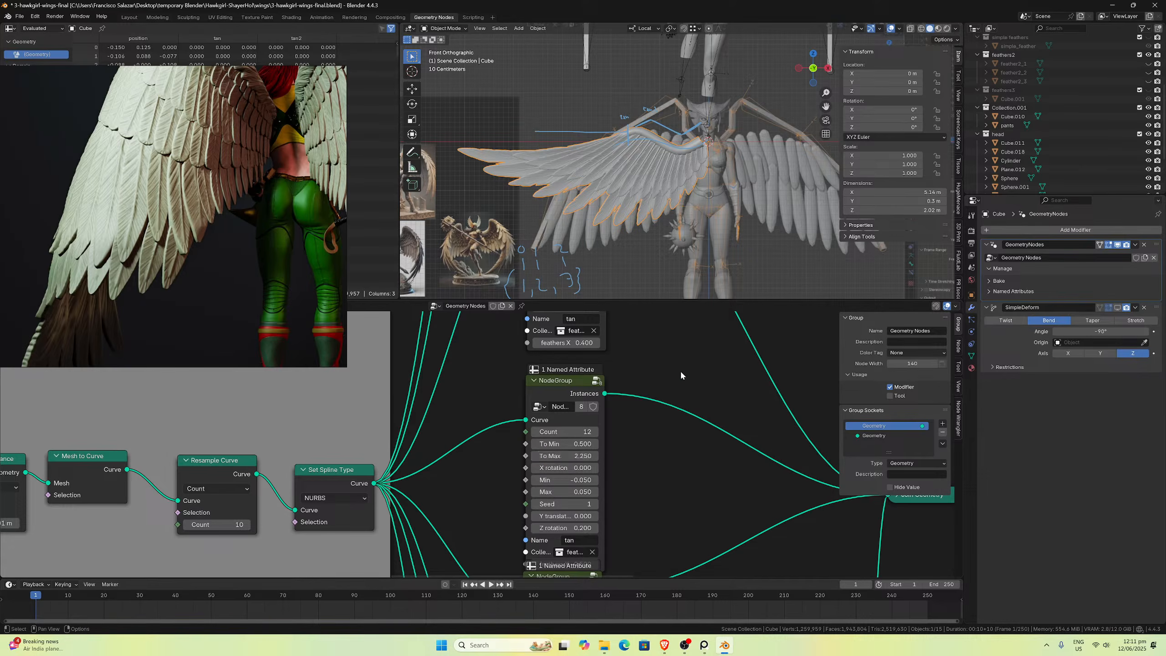
Step: Set To Max to 1.25 on the two 18-count feather node groups
shift+scroll(681, 376, up, 6)
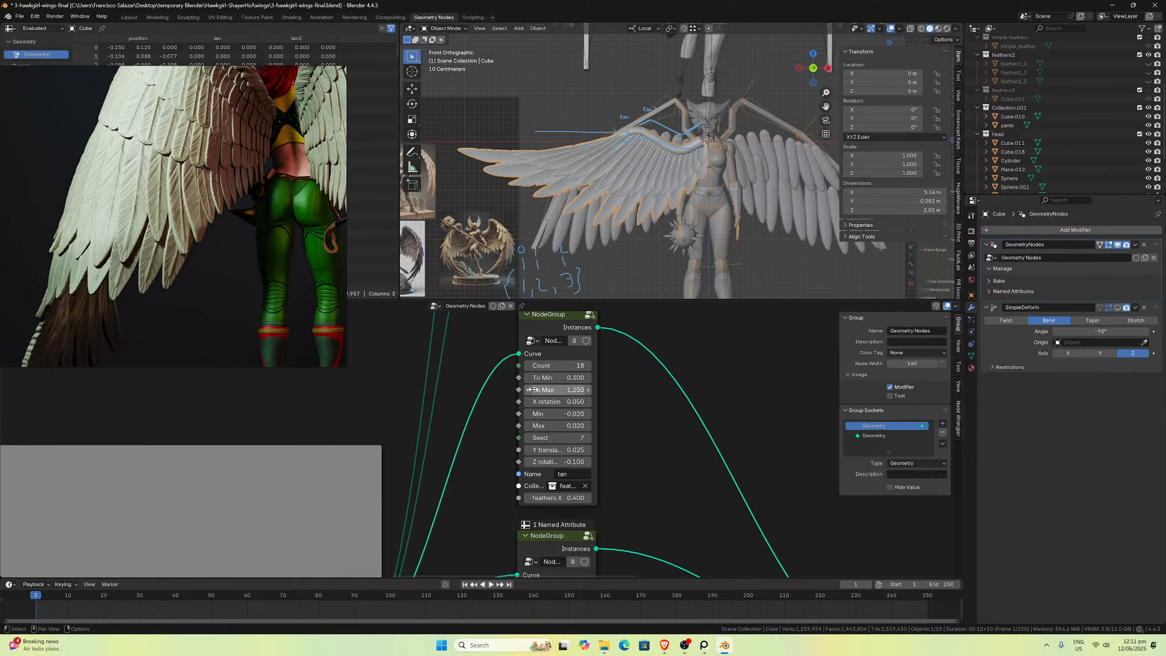
scroll(616, 455, down, 8)
middle_drag(563, 567, 586, 425)
scroll(588, 424, up, 4)
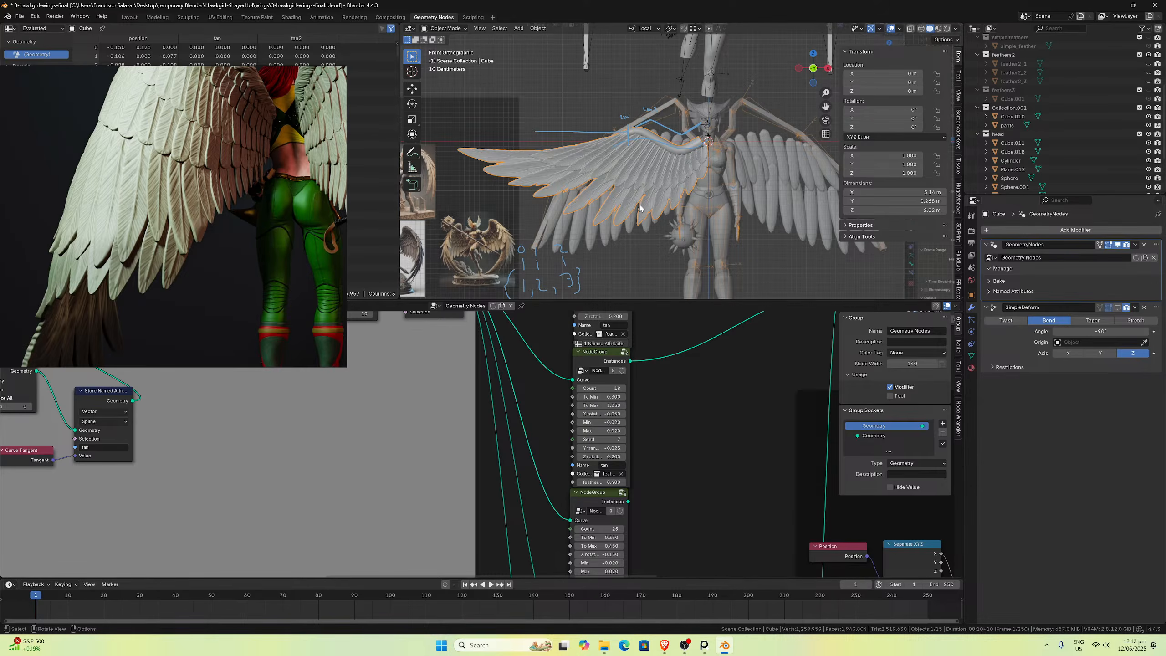
Step: Examine the feather layers with the wing seen edge-on and locate the lower 18-count feather node group
middle_drag(579, 153, 594, 182)
scroll(605, 502, down, 3)
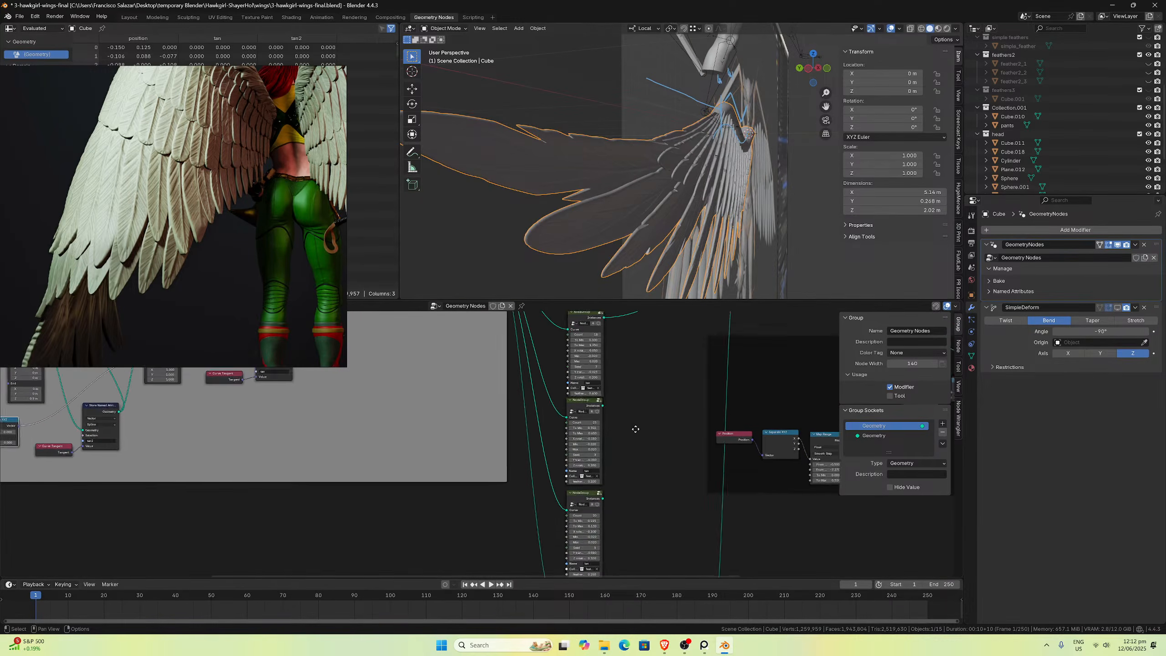
scroll(652, 414, up, 3)
middle_drag(652, 414, 617, 506)
scroll(628, 456, up, 2)
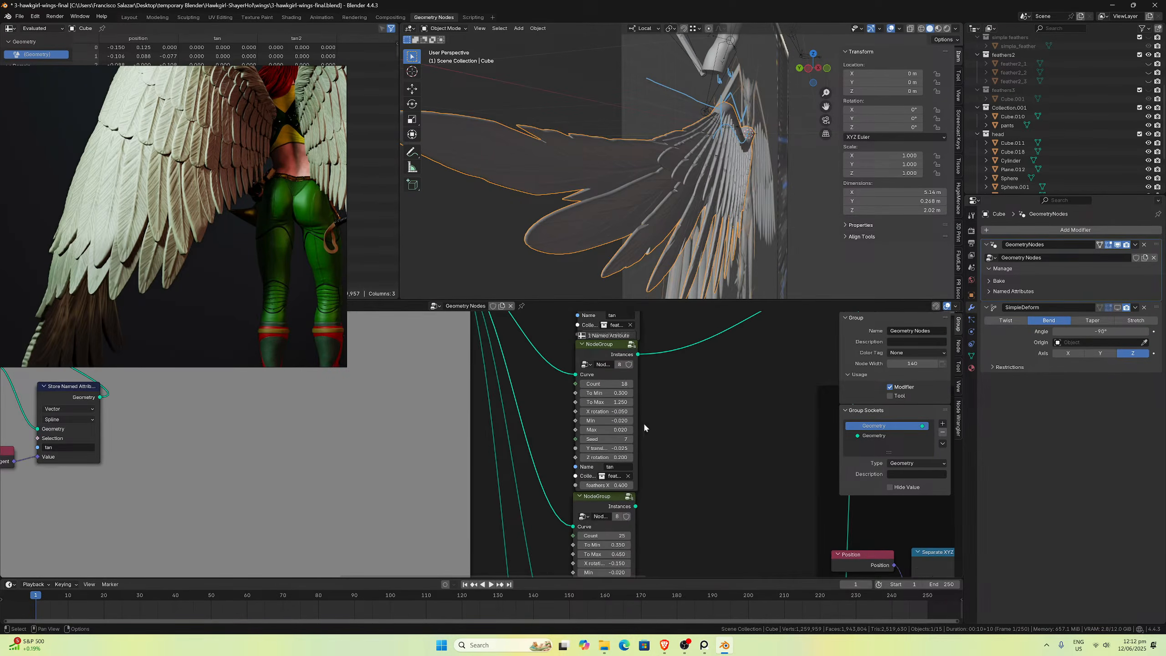
Step: Examine the nodes inside the lower 18-count feather group, including its Group Input connections, and return to the parent node tree
click(591, 379)
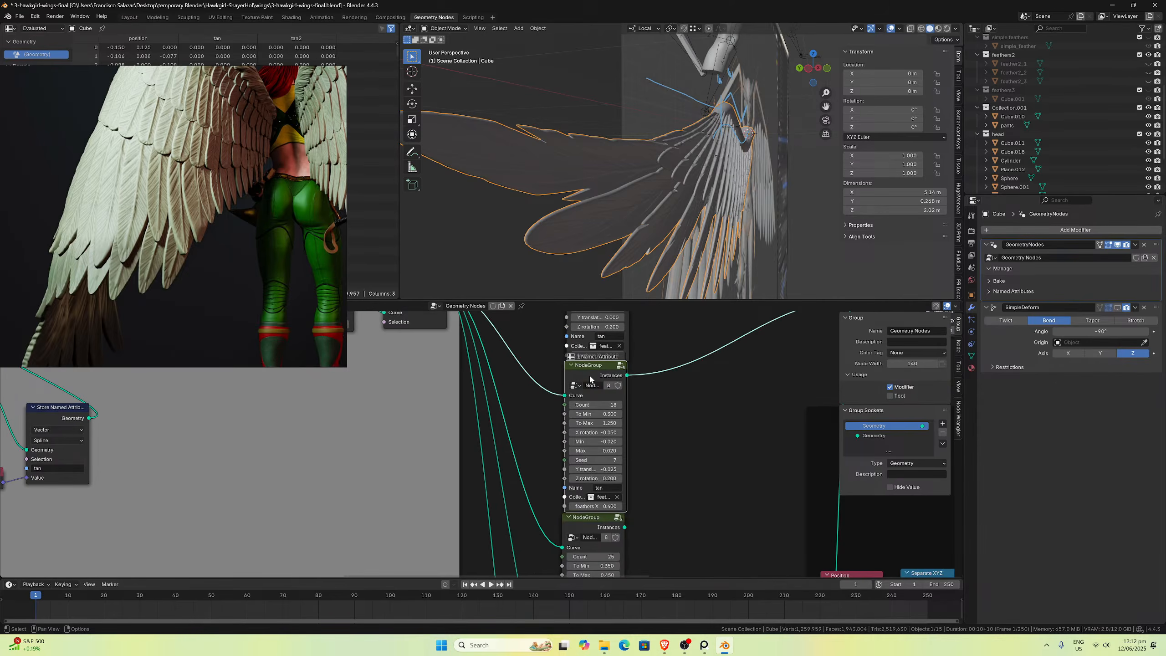
key(Tab)
scroll(620, 433, down, 7)
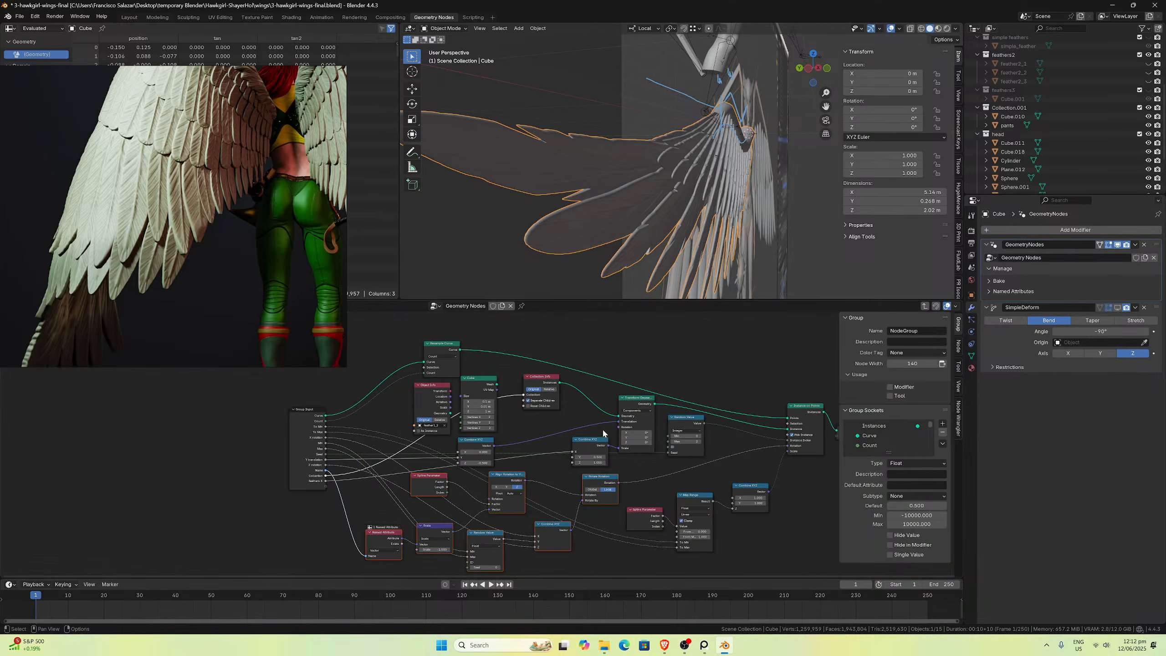
scroll(592, 429, up, 4)
middle_drag(556, 420, 529, 442)
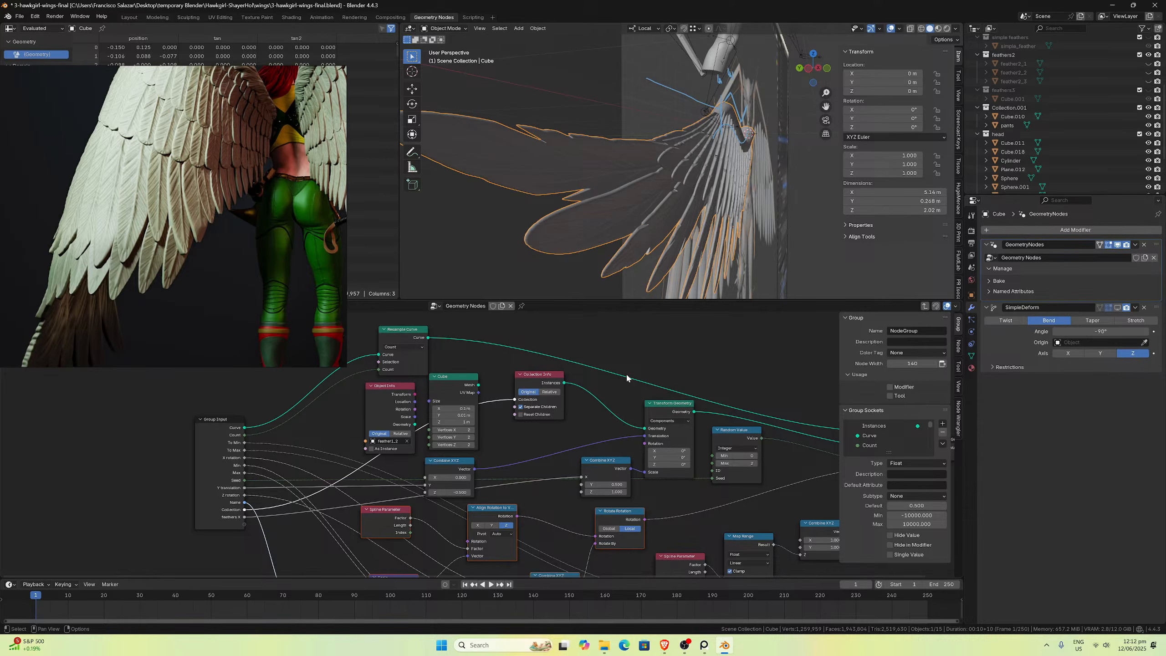
middle_drag(665, 239, 608, 227)
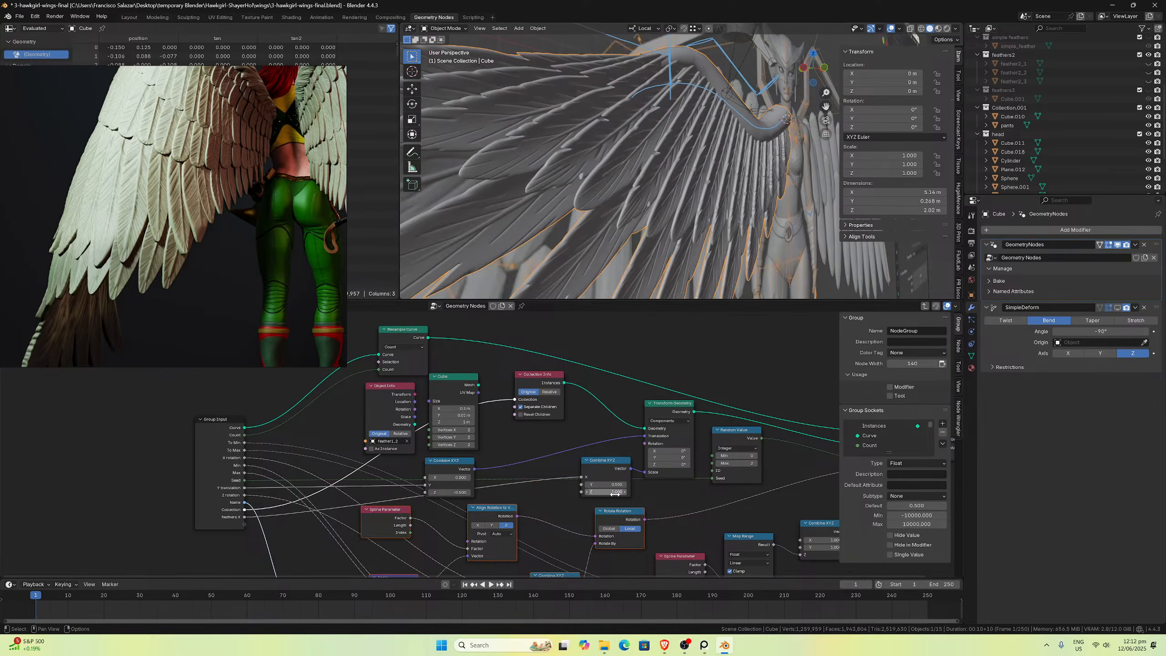
click(213, 446)
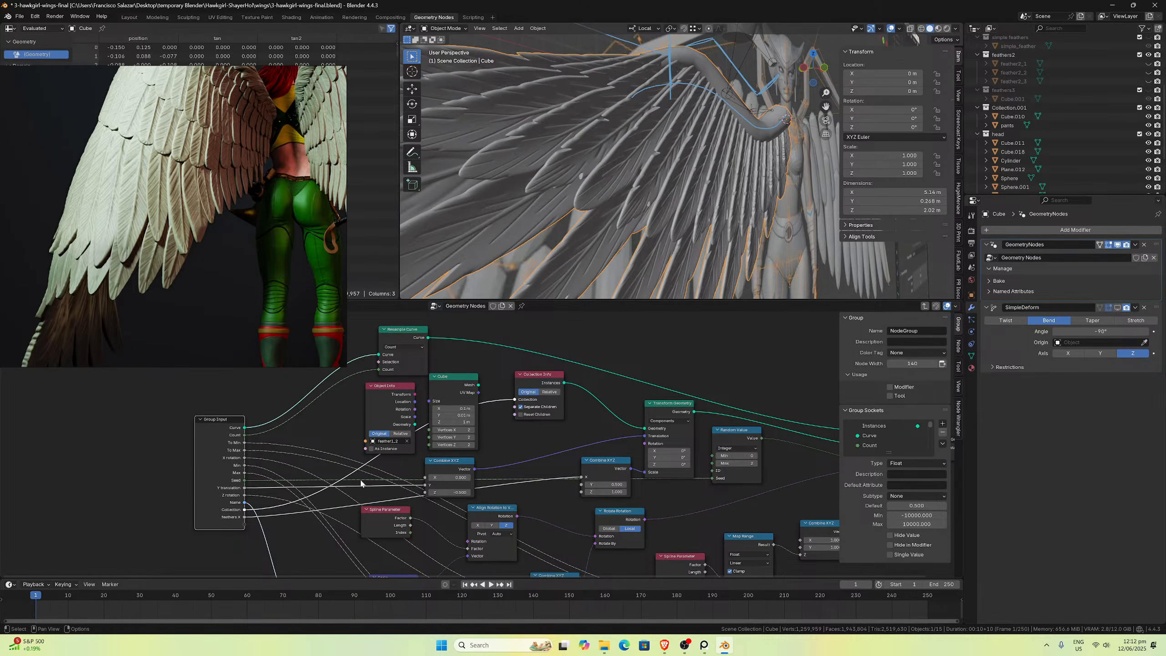
key(Tab)
scroll(587, 419, down, 2)
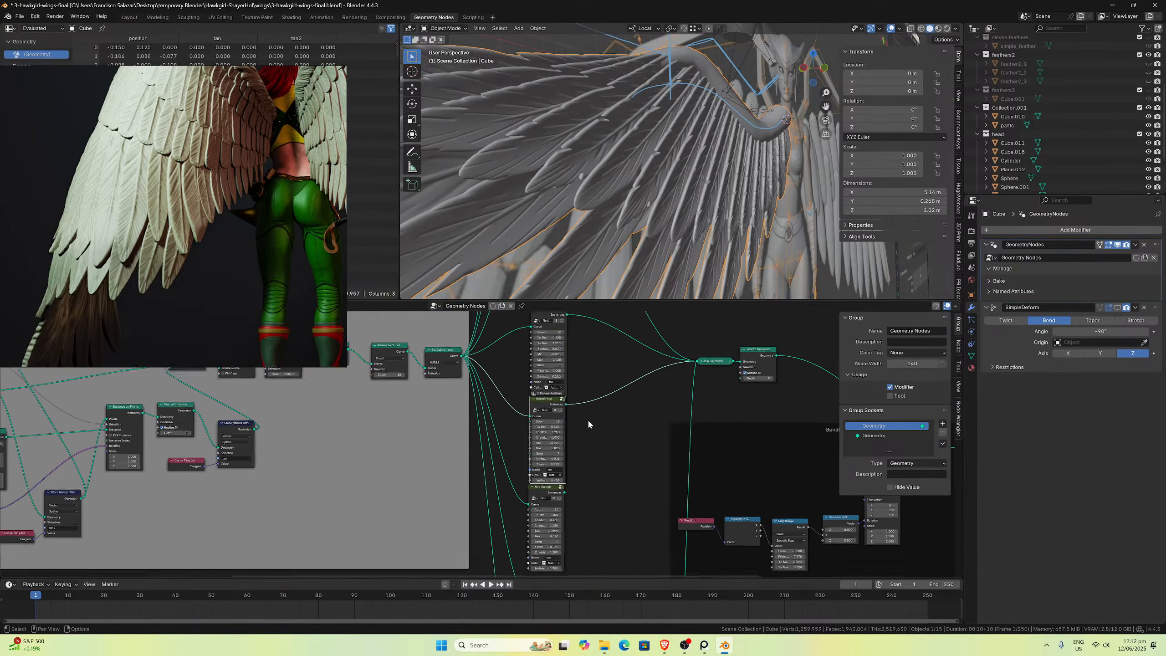
Step: Try adjusting feathers X on the 12-count feather node group while checking the wing edge-on
middle_drag(597, 378, 632, 454)
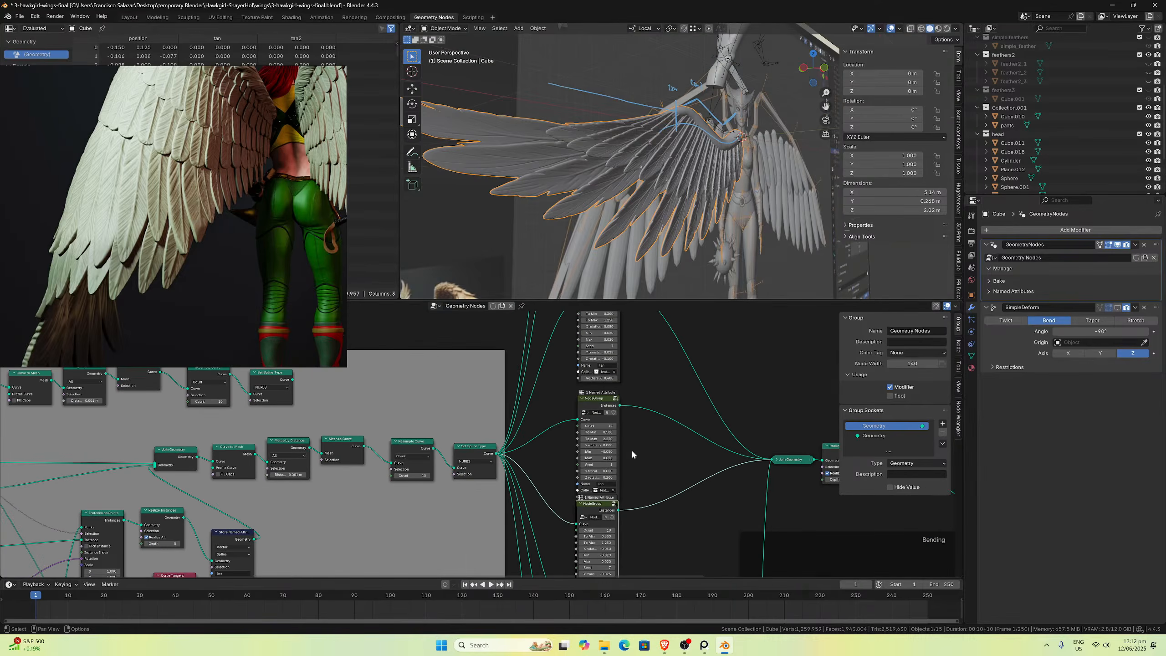
click(604, 401)
middle_drag(643, 271, 678, 217)
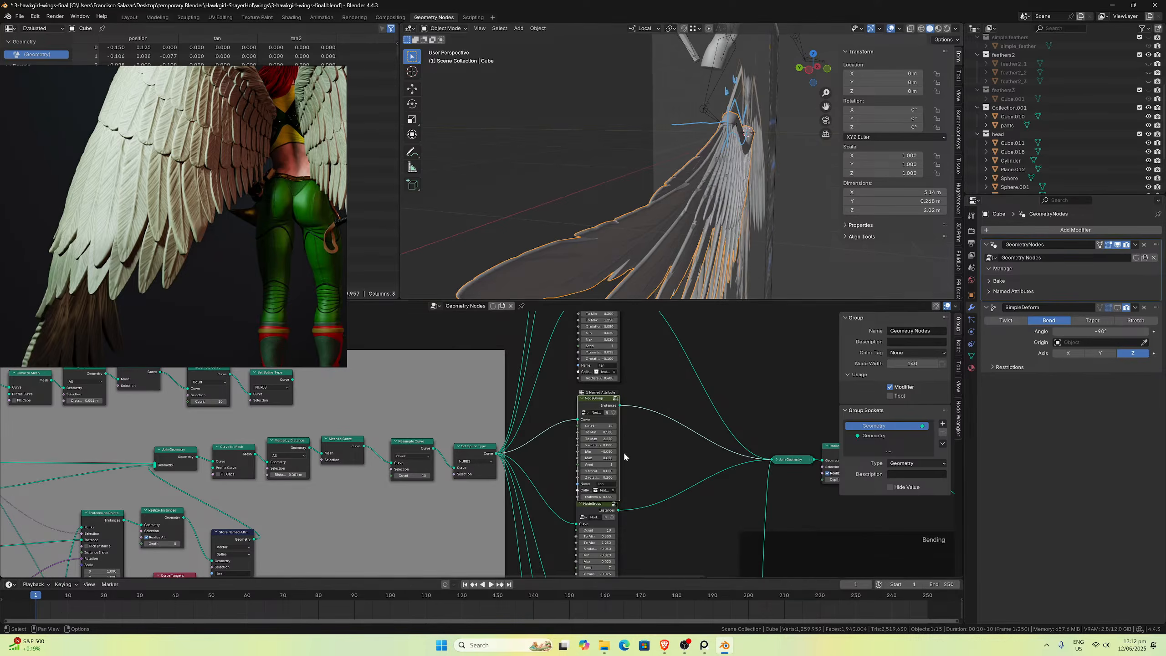
scroll(623, 451, up, 3)
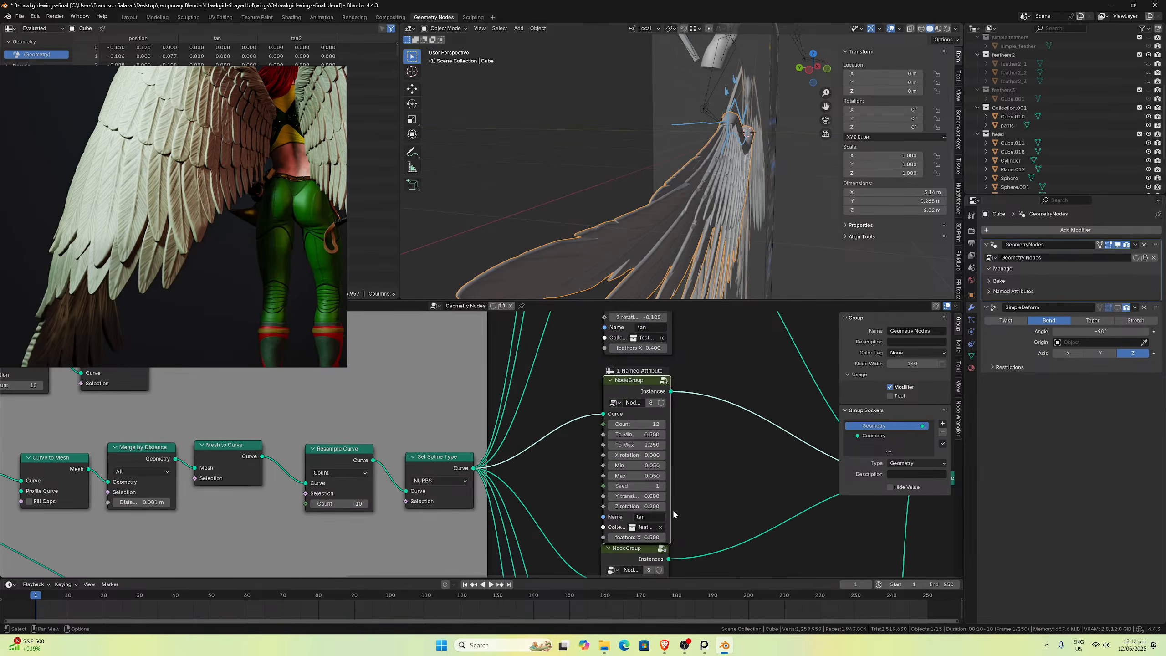
middle_drag(679, 486, 679, 487)
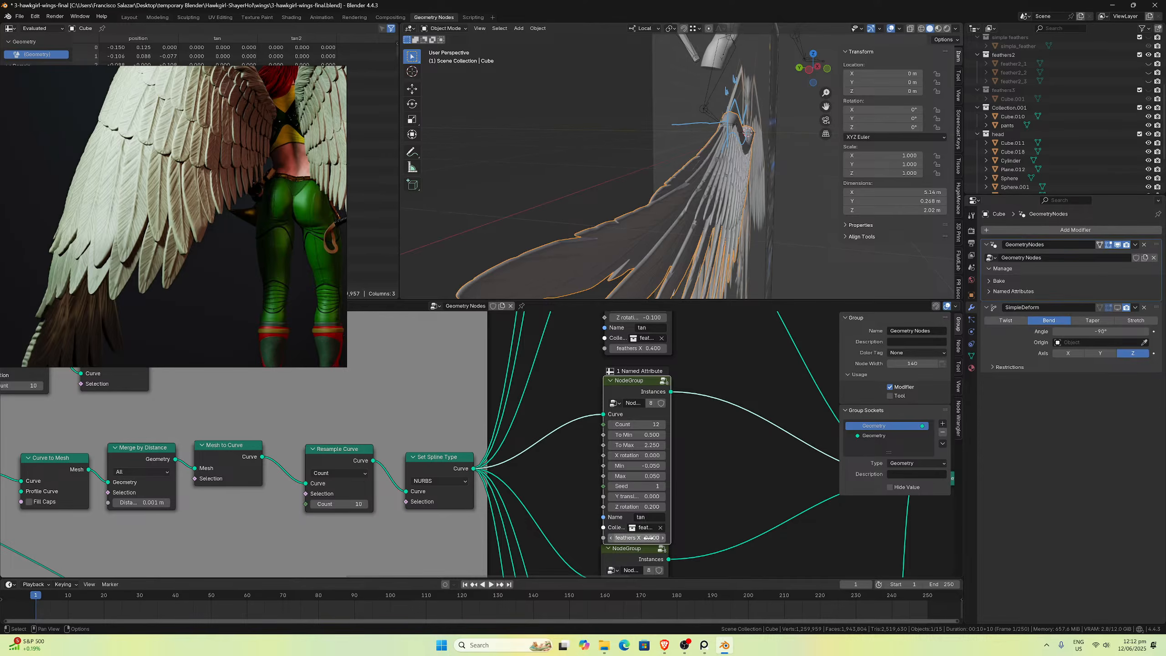
mouse_move(649, 537)
mouse_down()
mouse_move(680, 537)
mouse_move(654, 537)
mouse_up()
middle_drag(622, 236, 558, 220)
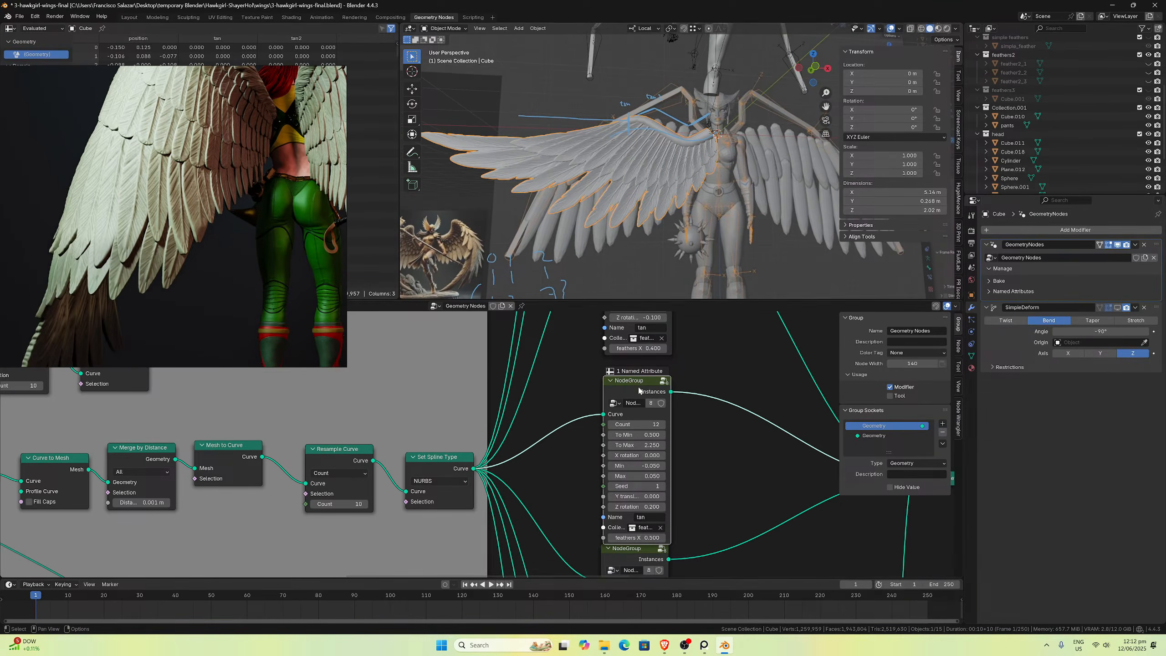
Step: Enter the 12-count feather node group to edit its internal nodes
key(Tab)
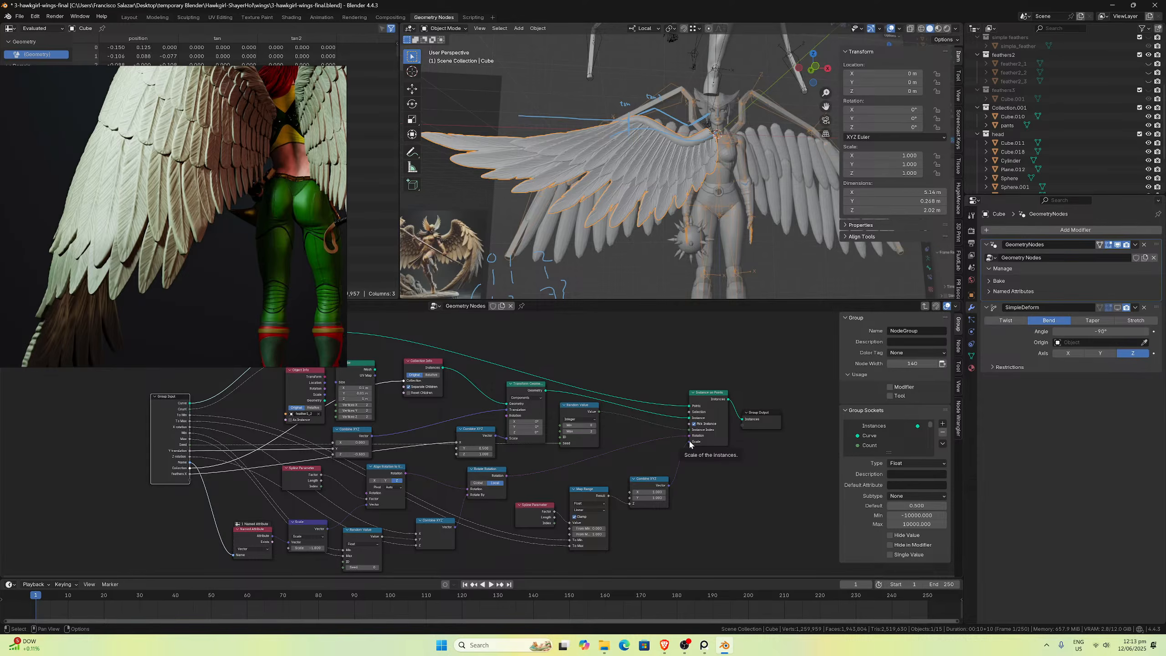
Step: Try X 0.5 on the Combine XYZ node feeding the instance scale and reroute its vector to Transform Geometry's Scale, then undo the rerouting
click(650, 492)
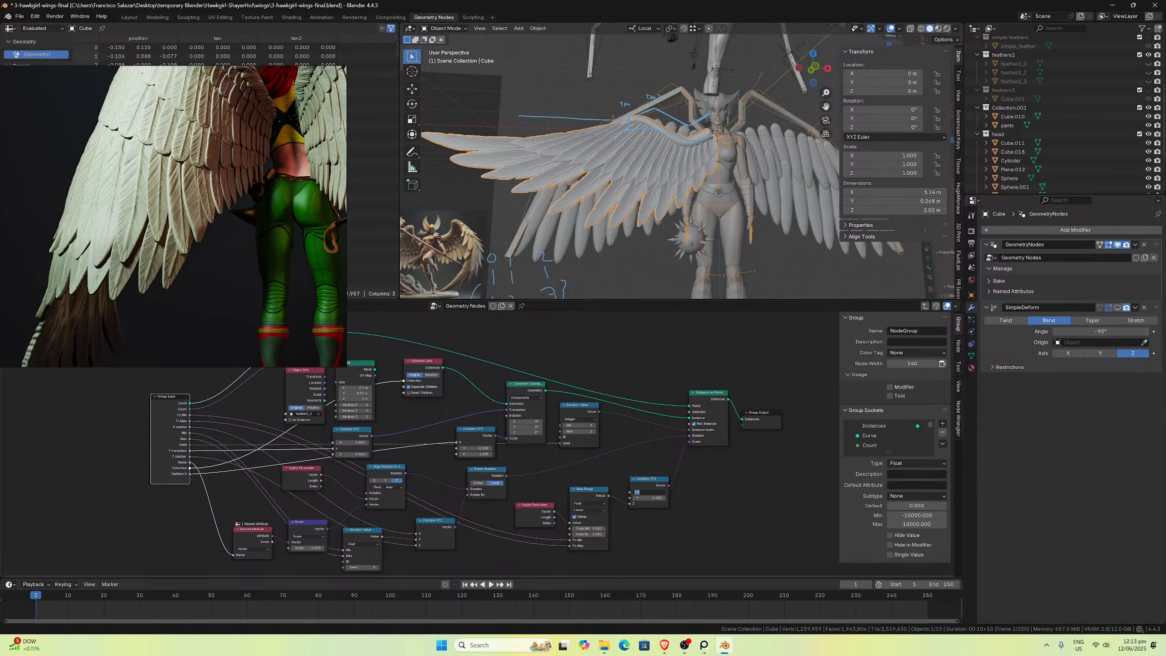
key(Return)
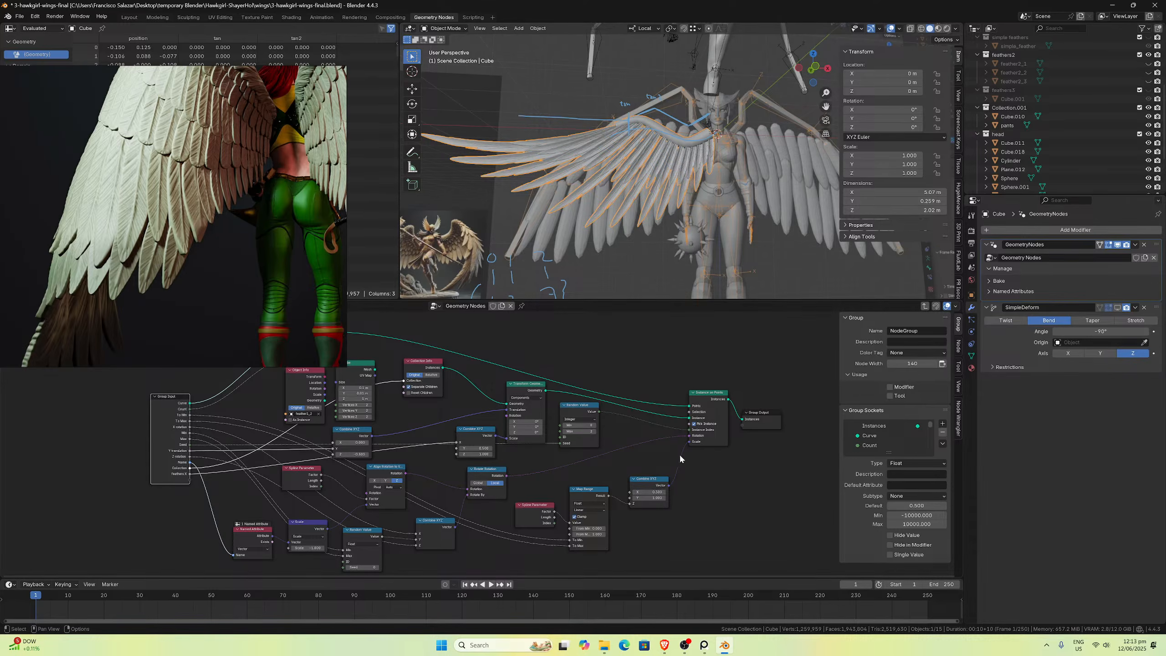
drag(690, 441, 513, 441)
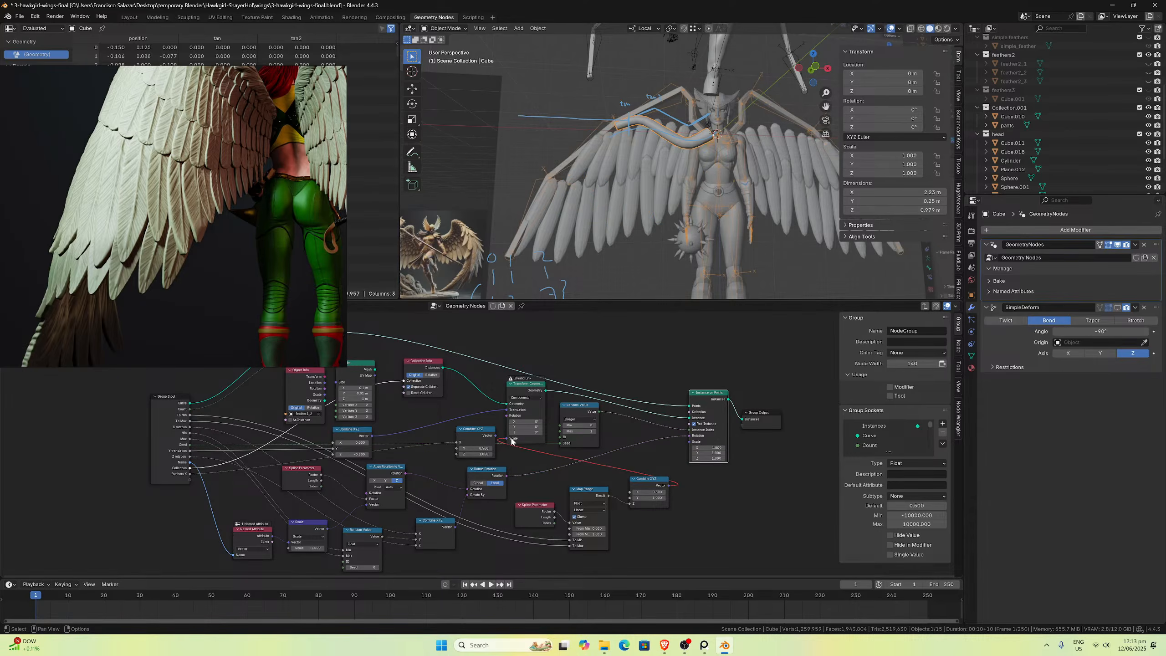
click(647, 483)
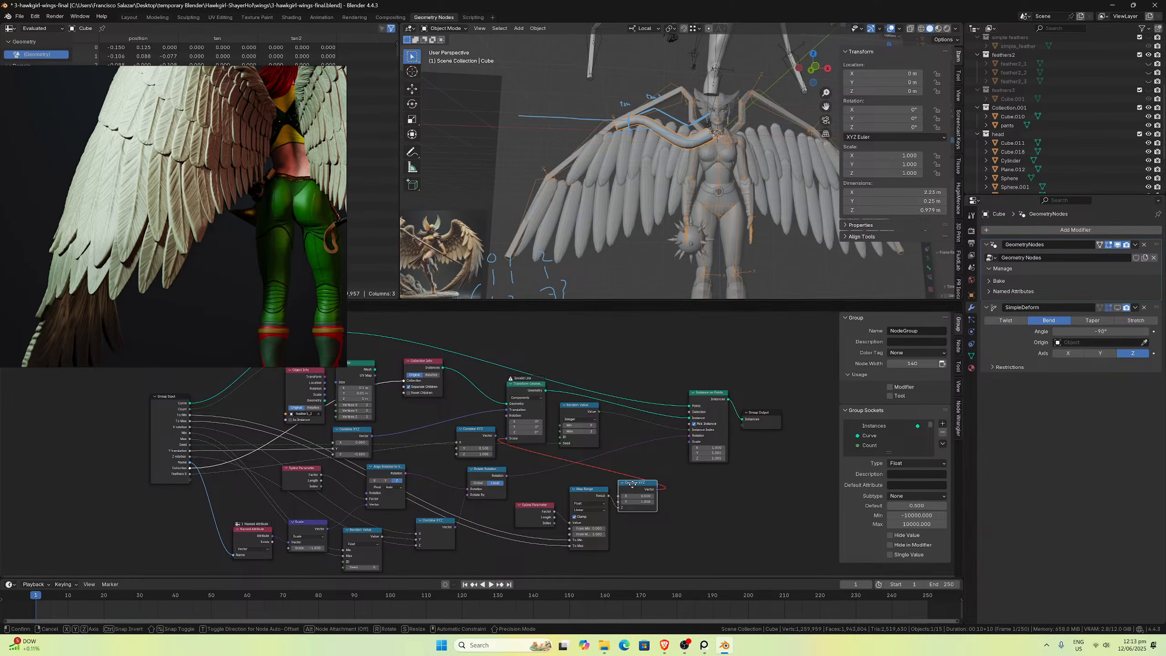
key(ctrl+z)
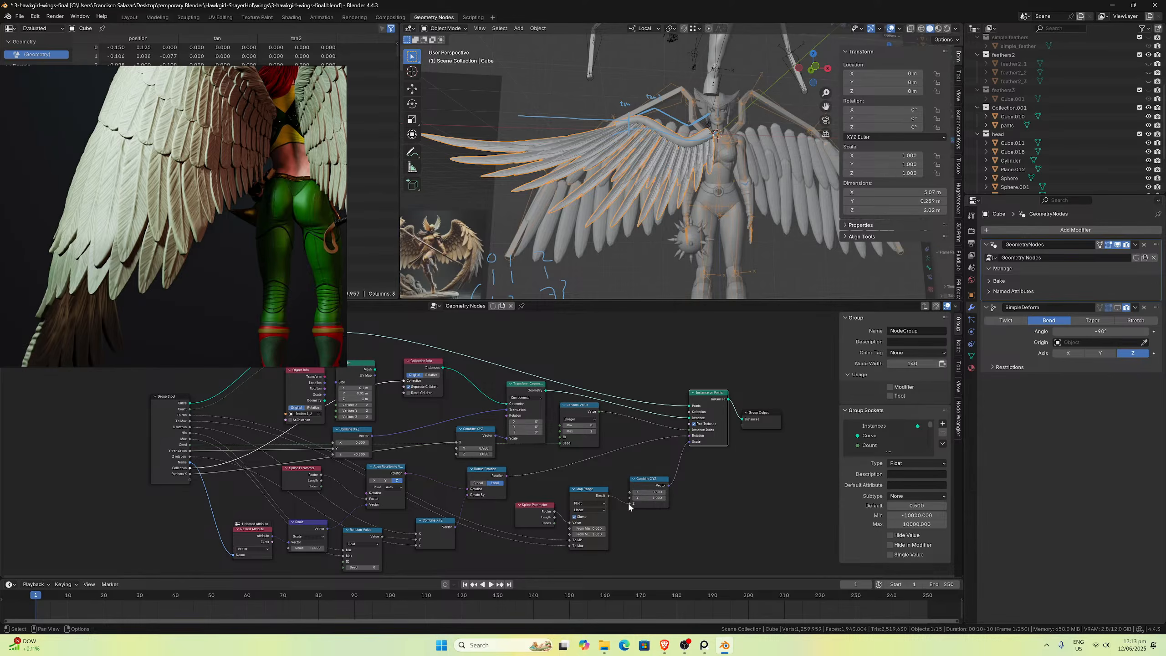
Step: Try rerouting the Map Range result to the Combine XYZ node feeding Transform Geometry, then undo the scale experiments
drag(629, 504, 632, 503)
drag(630, 504, 456, 455)
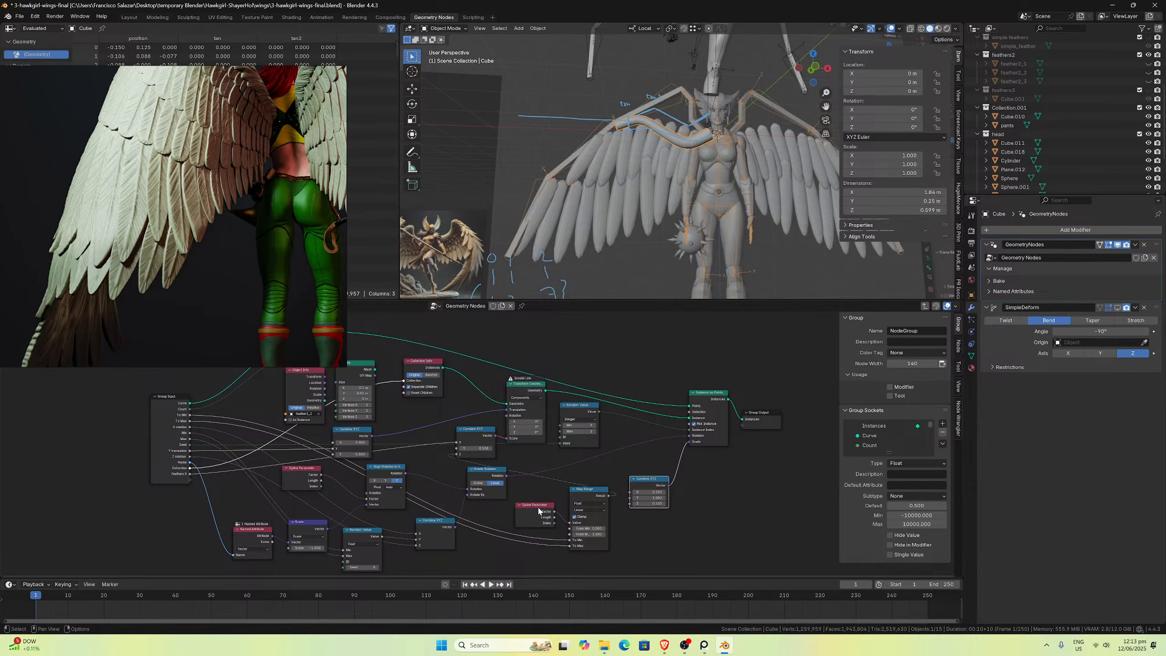
key(ctrl+z)
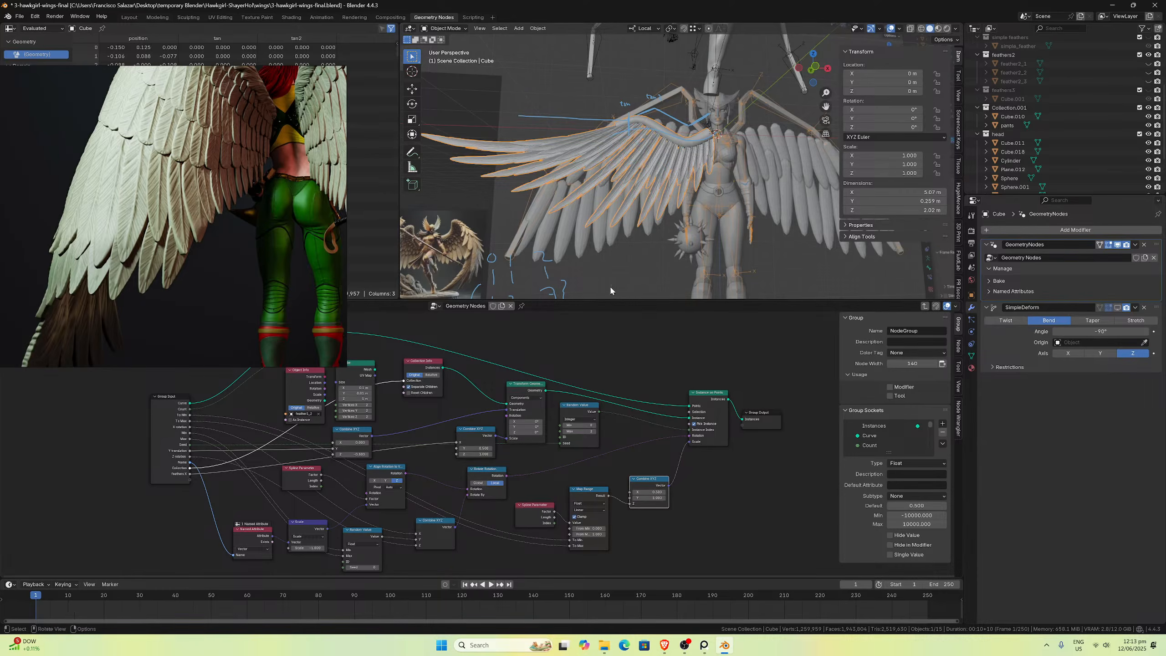
ctrl+click(626, 445)
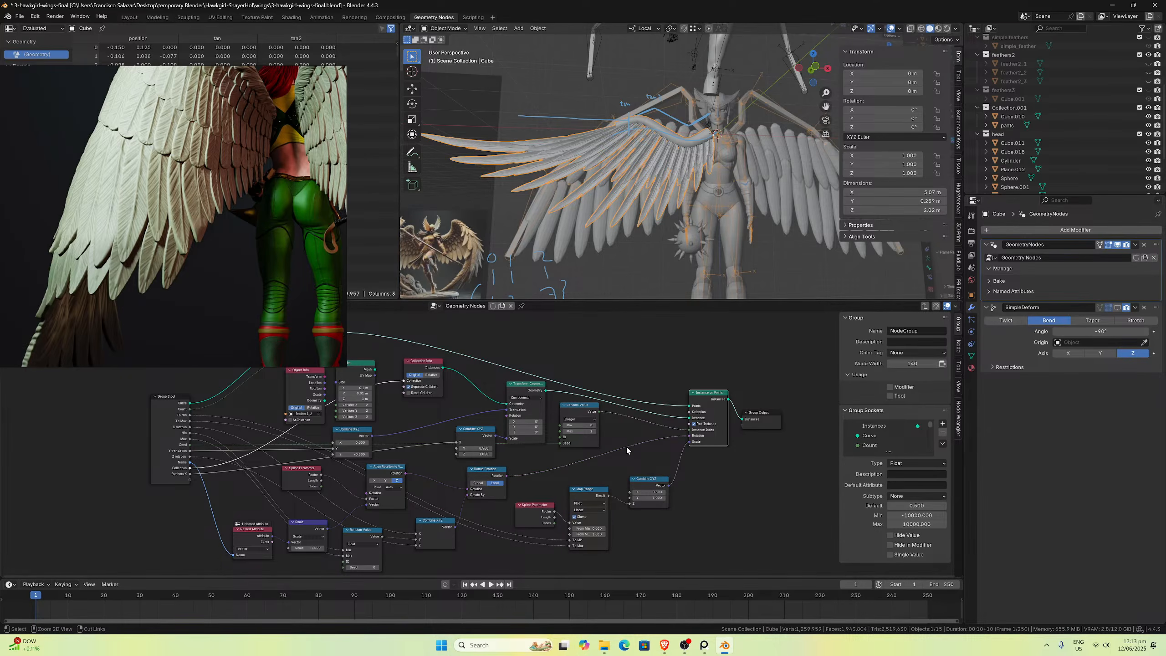
ctrl+click(626, 444)
key(ctrl+z)
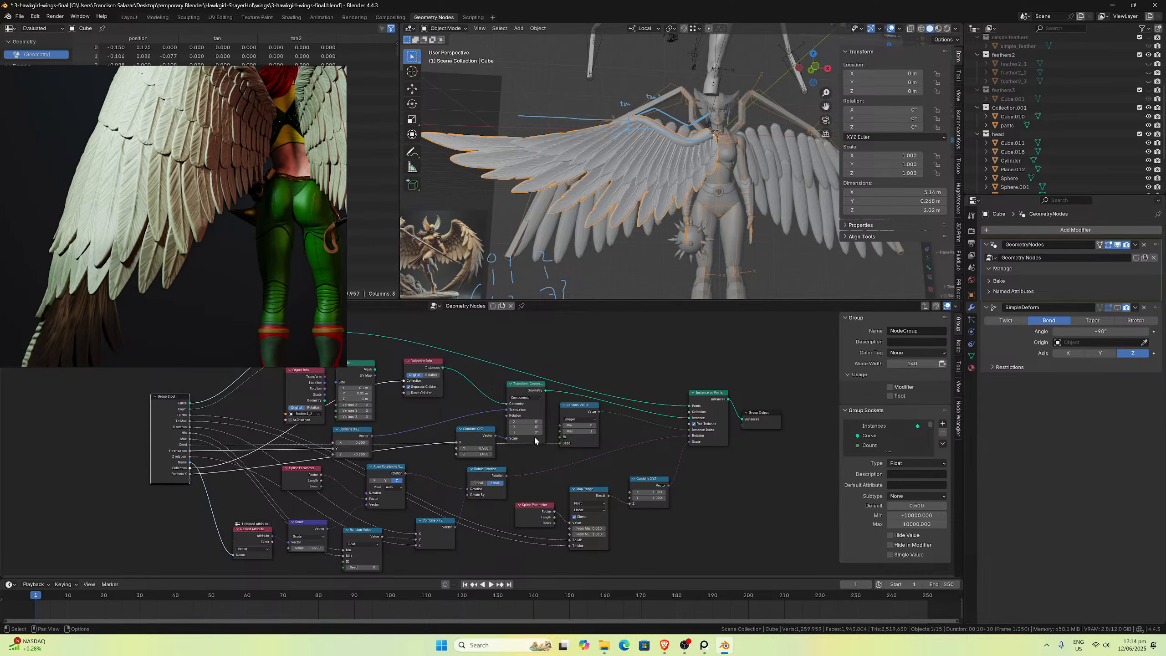
Step: Expose the Y value of the Combine XYZ node feeding Transform Geometry's Scale as a new Group Input socket
scroll(654, 189, up, 2)
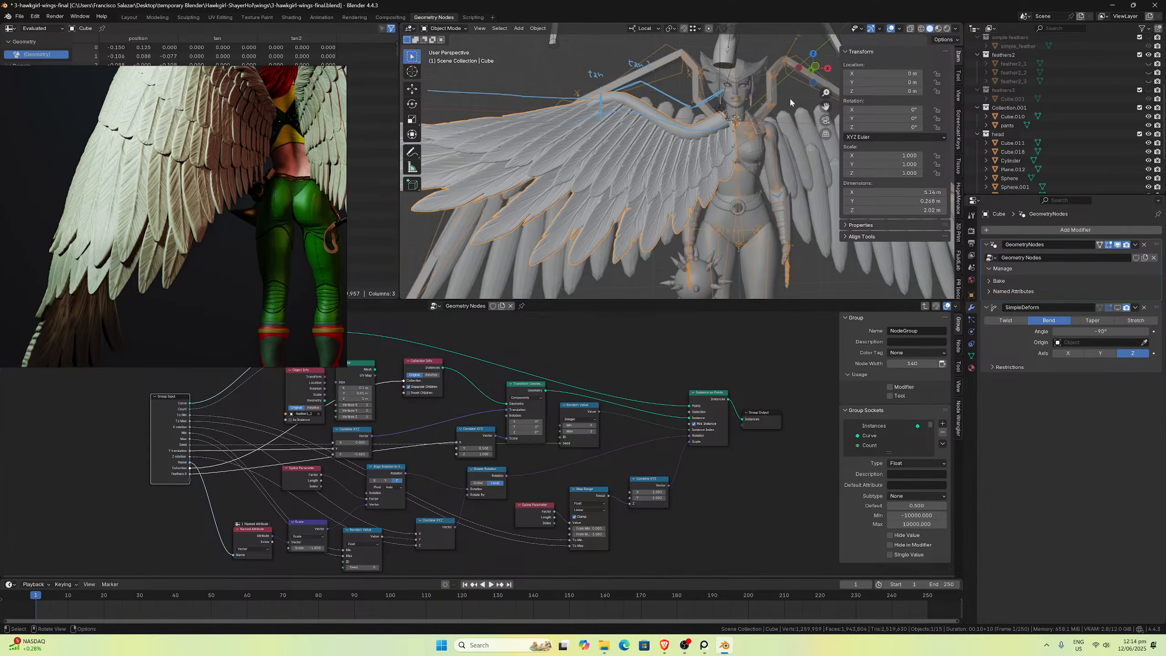
drag(826, 107, 961, 76)
middle_drag(494, 358, 638, 339)
middle_drag(664, 257, 709, 275)
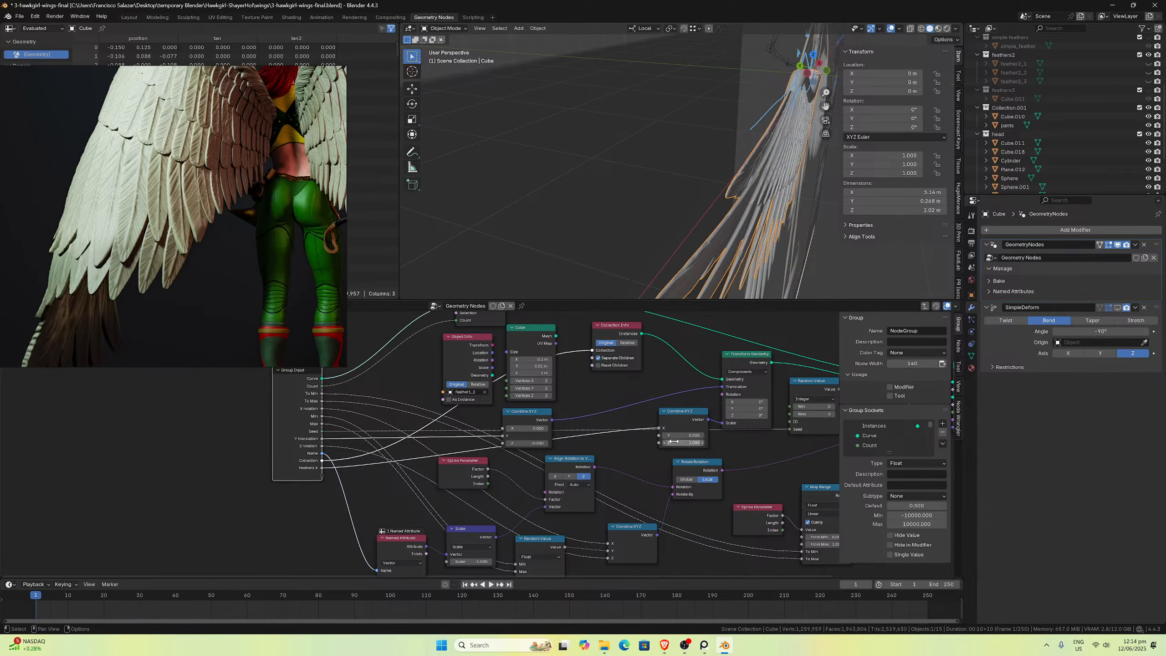
drag(659, 442, 323, 474)
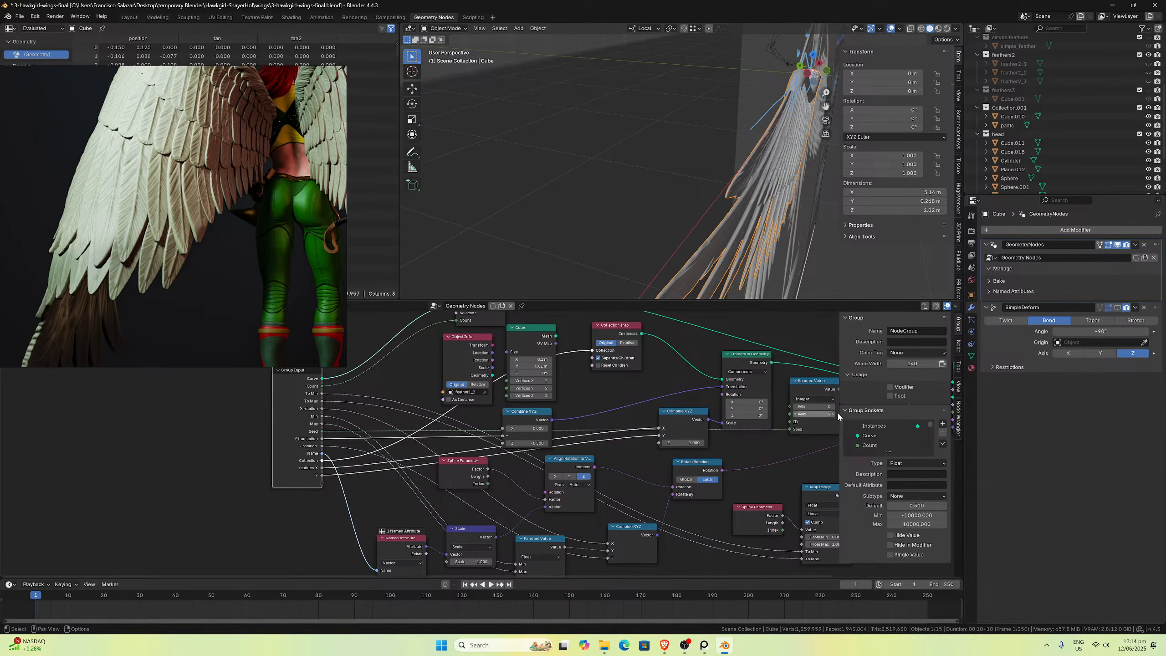
Step: Rename the new Y group socket to feathers Y
scroll(876, 423, down, 10)
click(876, 434)
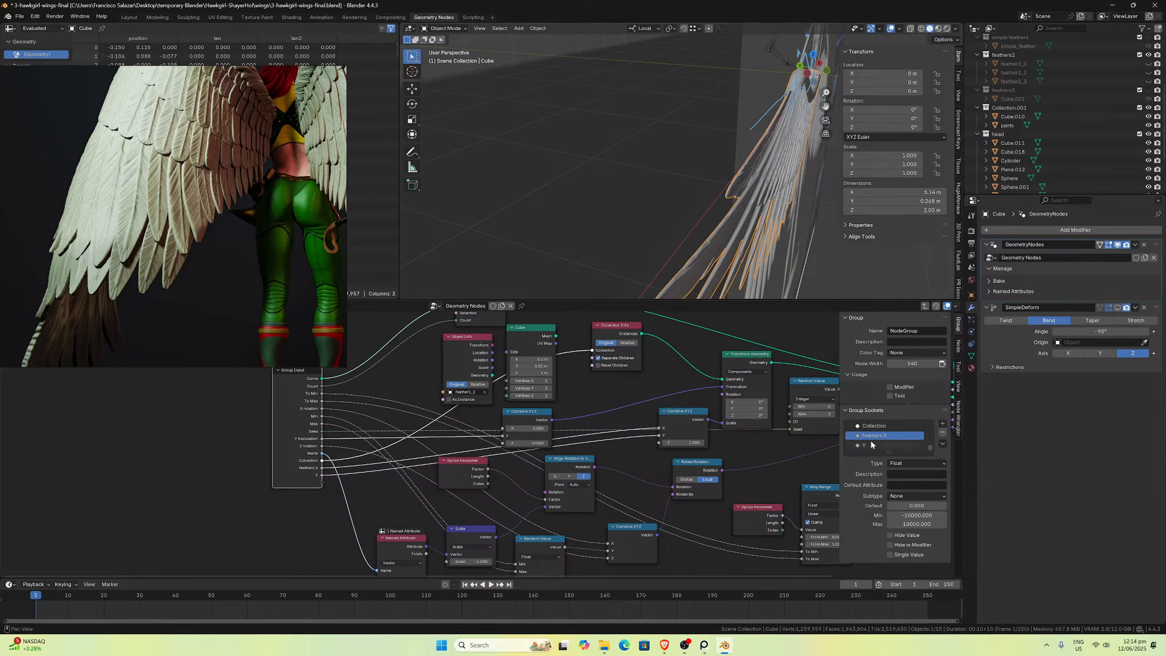
double_click(871, 444)
key(Home)
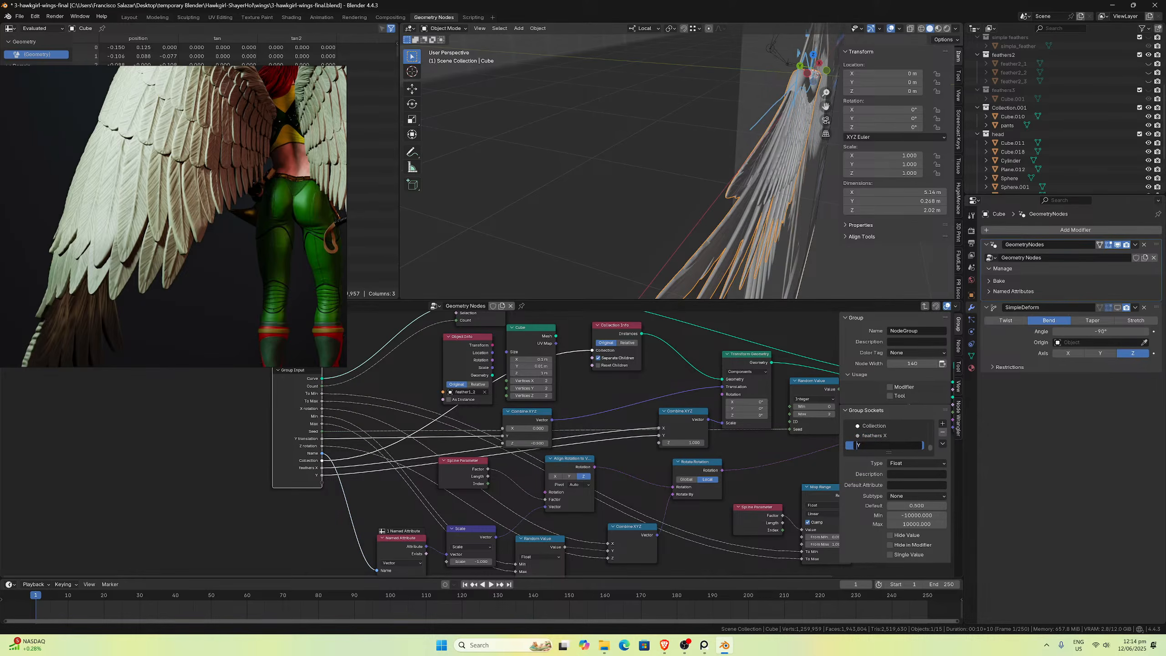
text(feathers)
key(Return)
Step: Check the wing from several angles and return to the parent node tree
scroll(811, 203, down, 4)
middle_drag(808, 198, 702, 157)
scroll(635, 162, down, 1)
scroll(635, 163, up, 3)
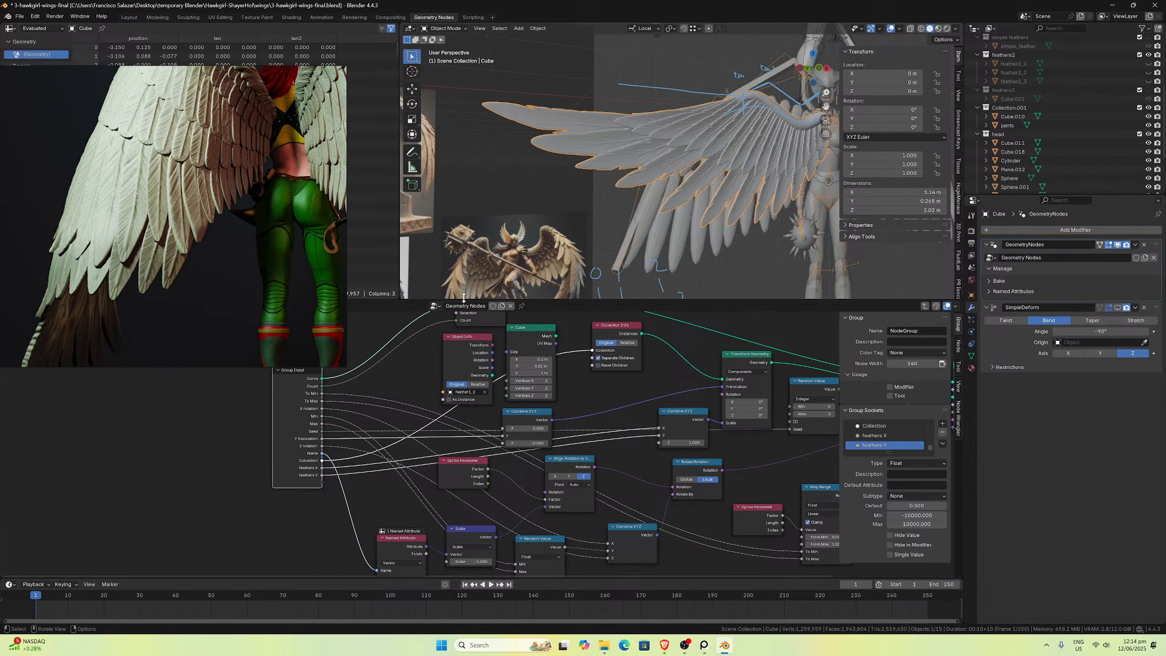
middle_drag(221, 389, 392, 386)
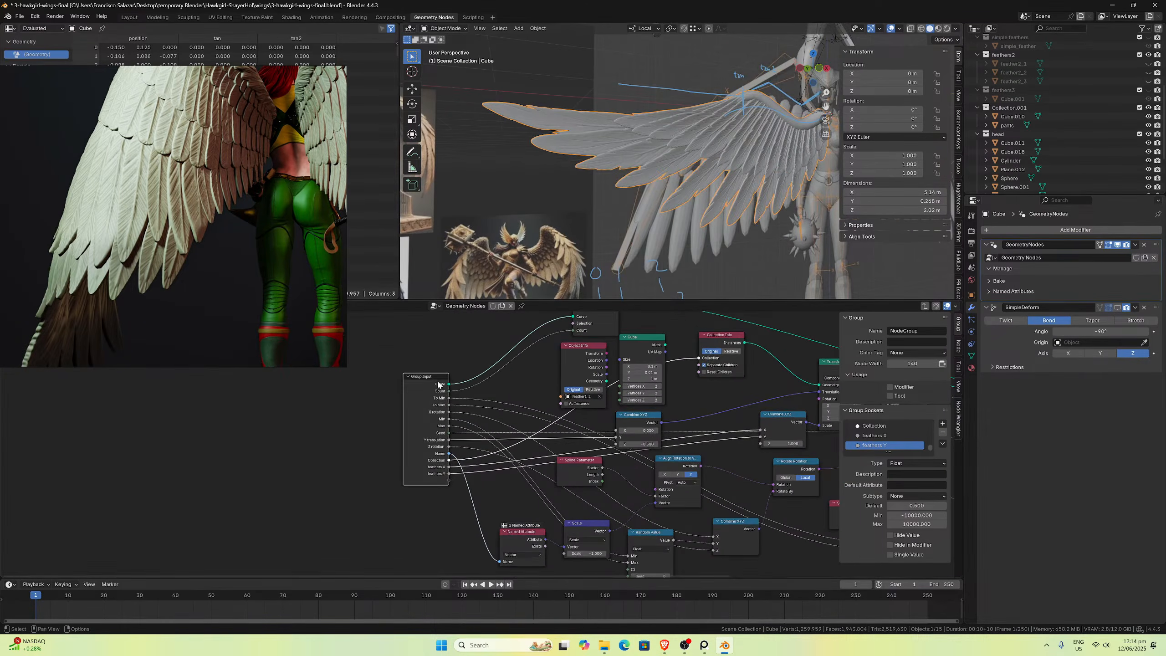
middle_drag(787, 186, 715, 187)
key(Tab)
key(Tab)
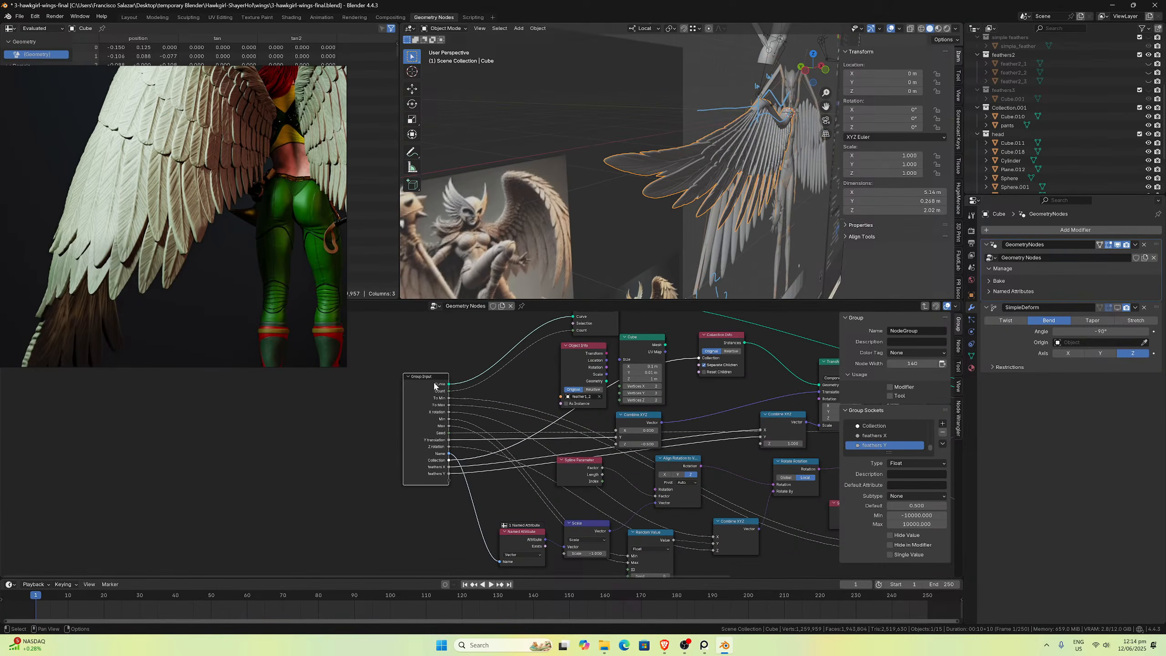
key(Tab)
Step: Set feathers Y to 0.75 on the 12-count feather node group with the wing seen edge-on
scroll(615, 391, up, 4)
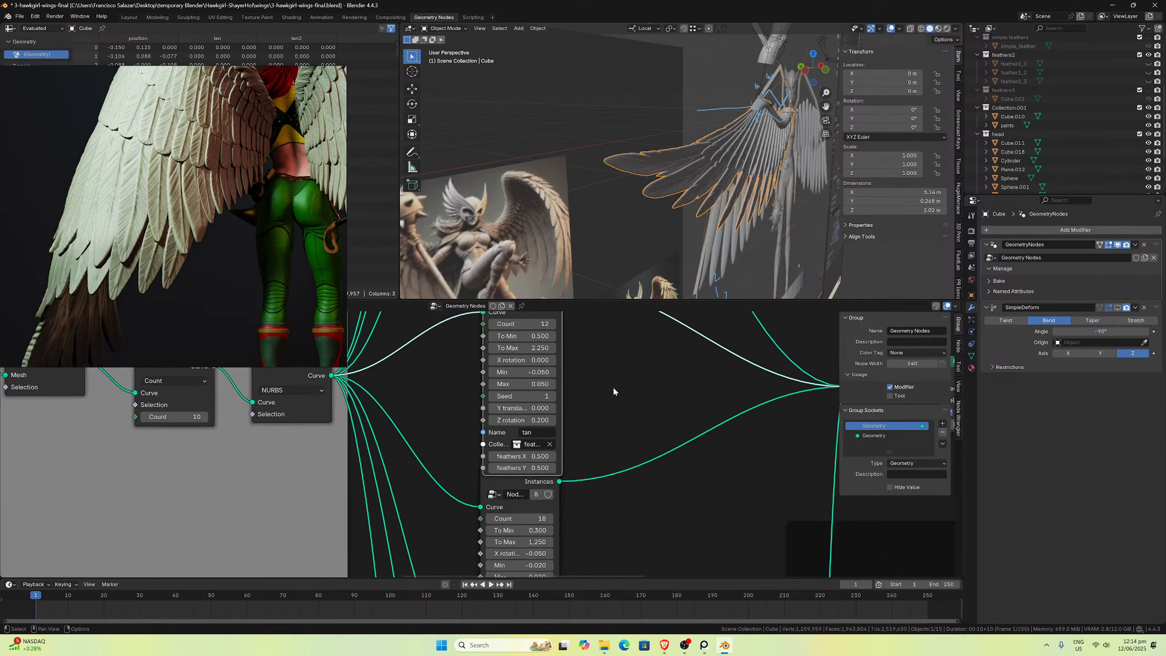
scroll(614, 391, up, 1)
scroll(699, 212, up, 8)
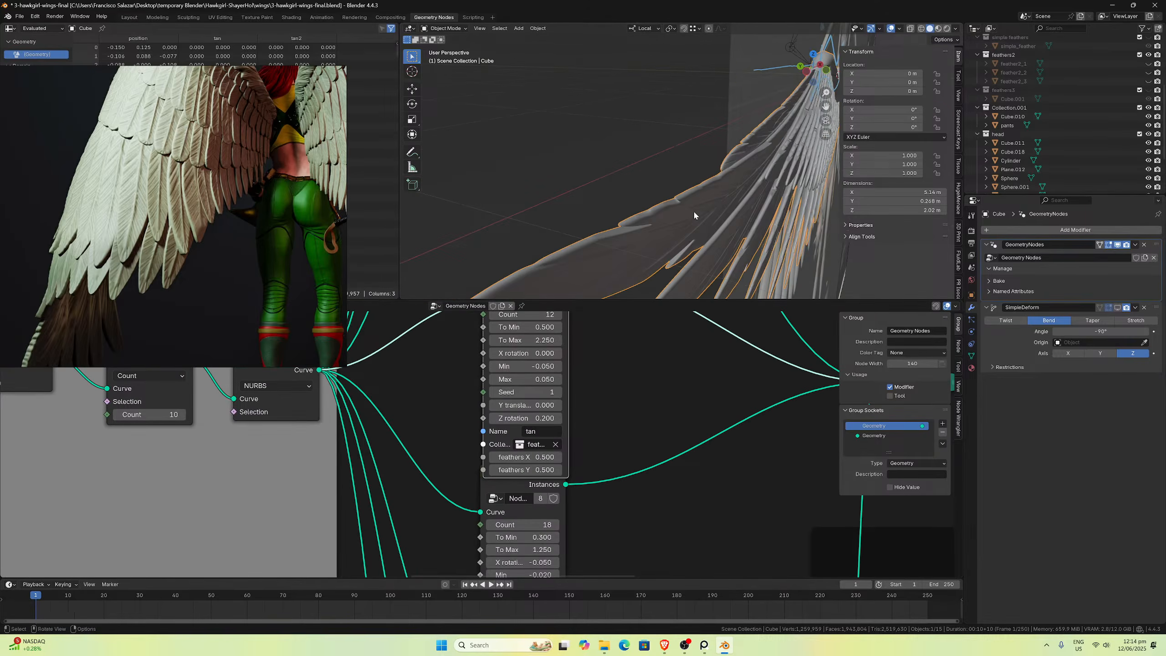
click(523, 470)
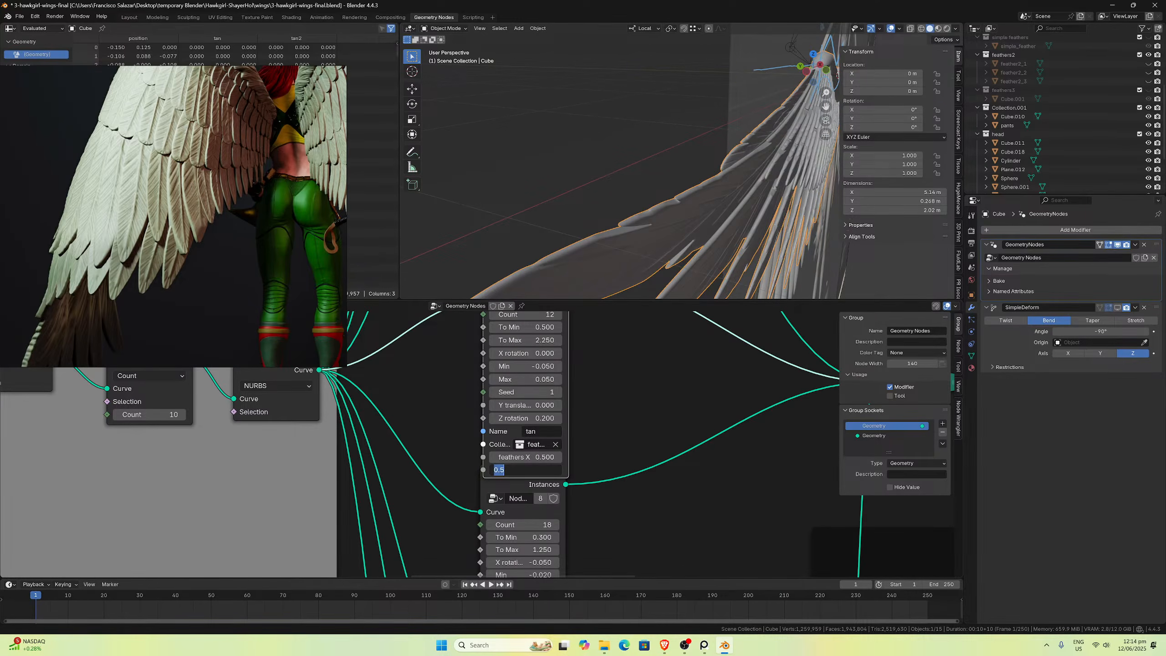
click(500, 469)
text(7)
key(Return)
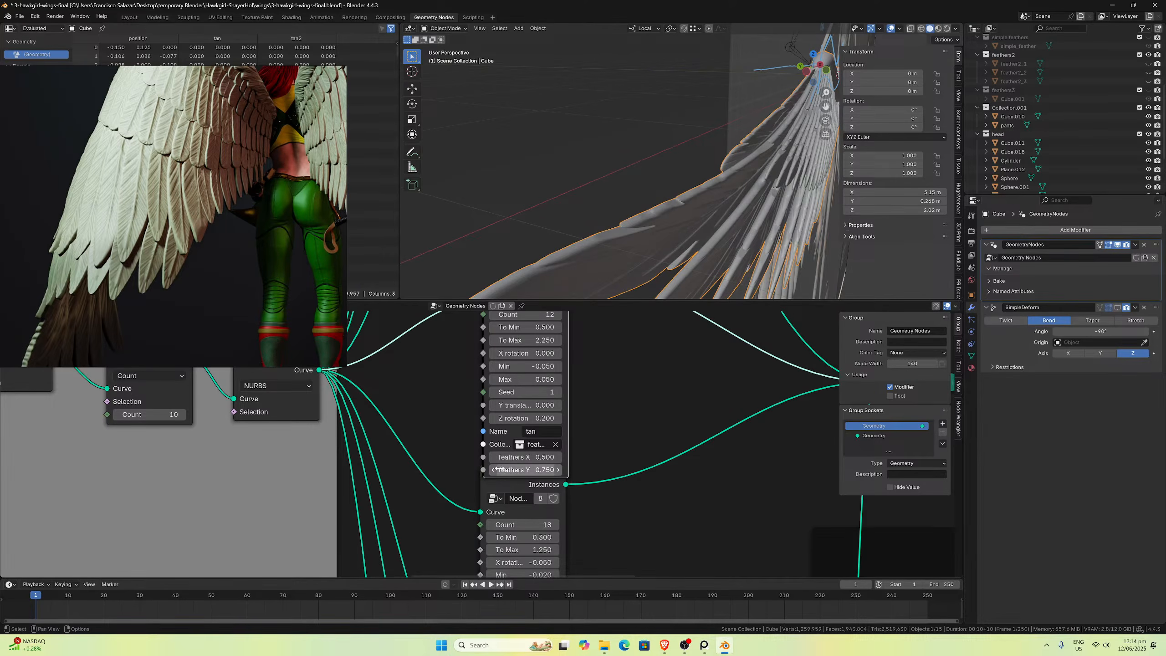
Step: Examine the feather thickness edge-on and then the whole wing from the front
mouse_move(634, 165)
middle_down()
mouse_move(645, 163)
mouse_move(619, 177)
mouse_move(540, 151)
mouse_move(660, 158)
mouse_move(645, 153)
mouse_move(651, 180)
mouse_move(703, 133)
mouse_move(649, 168)
mouse_move(748, 151)
mouse_move(634, 170)
middle_up()
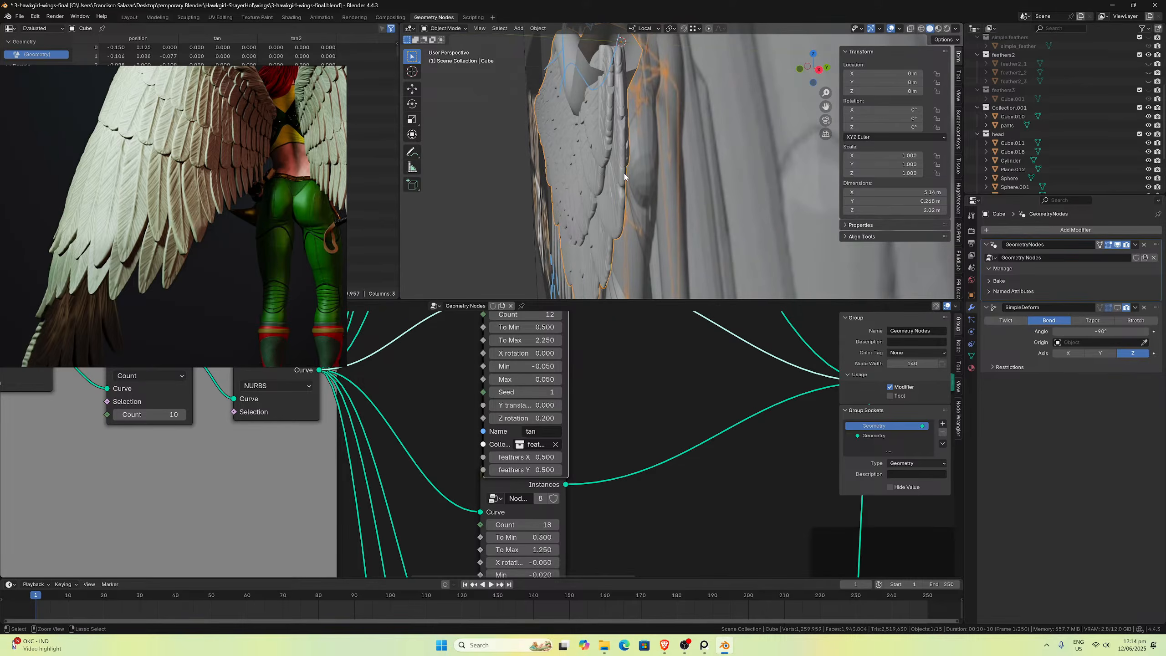
middle_drag(566, 198, 621, 197)
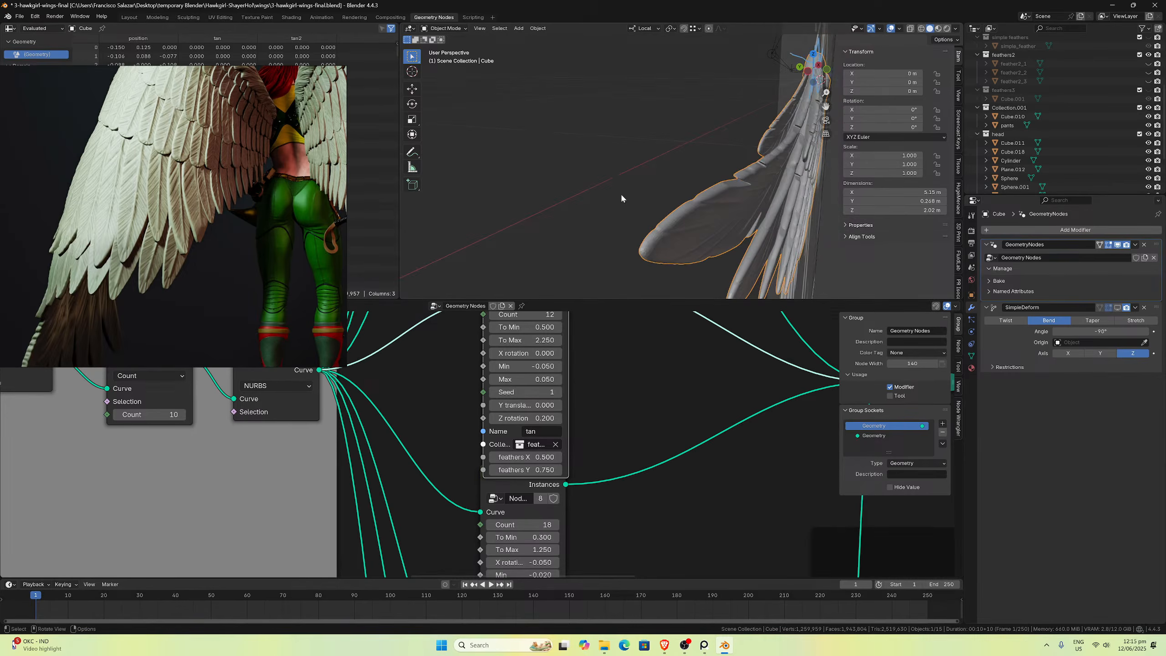
mouse_move(703, 223)
middle_down()
mouse_move(691, 180)
mouse_move(735, 208)
mouse_move(707, 180)
middle_up()
key(KP_1)
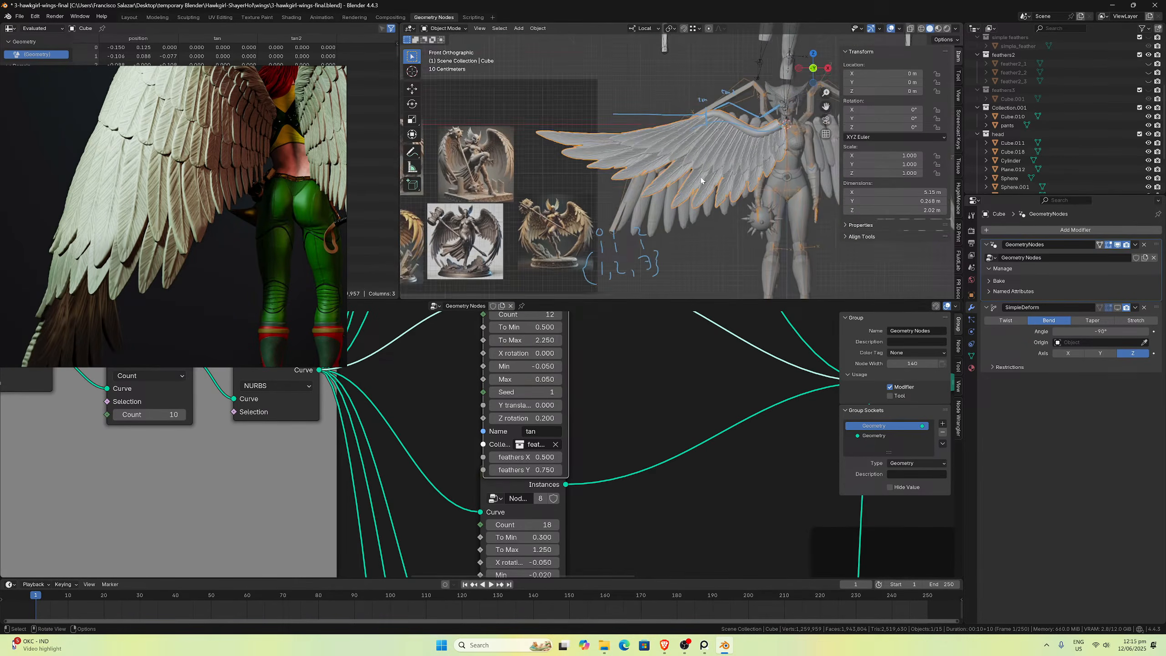
scroll(705, 175, up, 5)
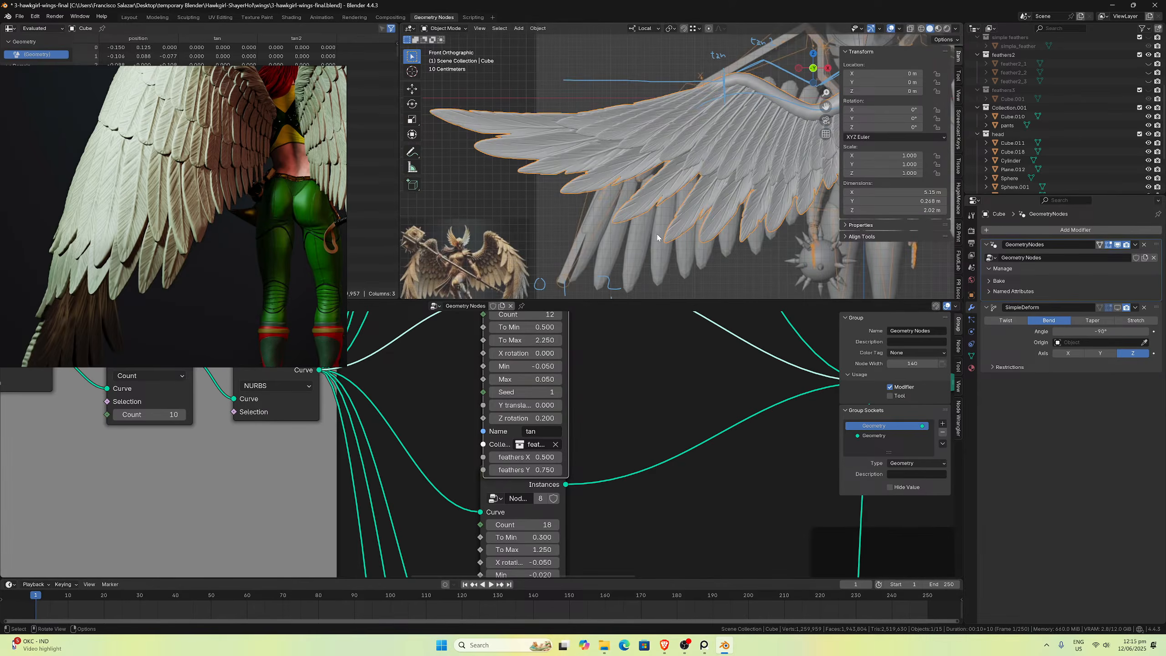
Step: Set To Max to 1.2 on the Map Range node inside the Bending frame
scroll(406, 383, down, 1)
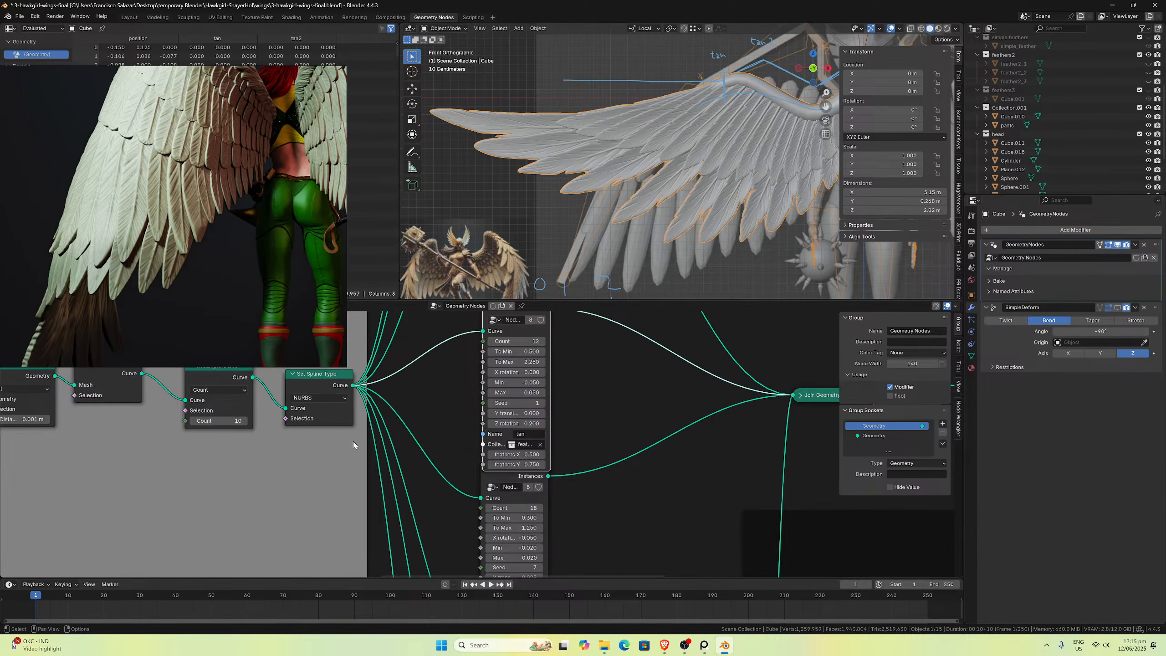
scroll(288, 459, down, 6)
scroll(578, 440, down, 8)
middle_drag(721, 501, 679, 394)
scroll(625, 444, up, 4)
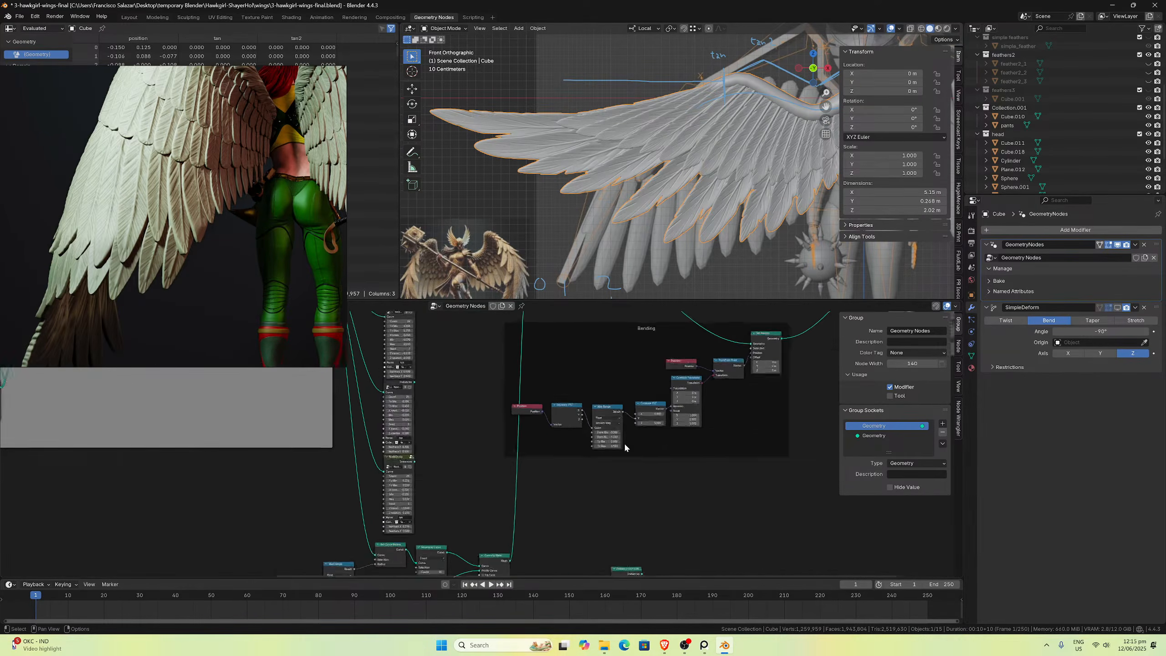
scroll(626, 448, up, 6)
middle_drag(488, 468, 581, 512)
scroll(580, 512, down, 5)
scroll(581, 512, up, 3)
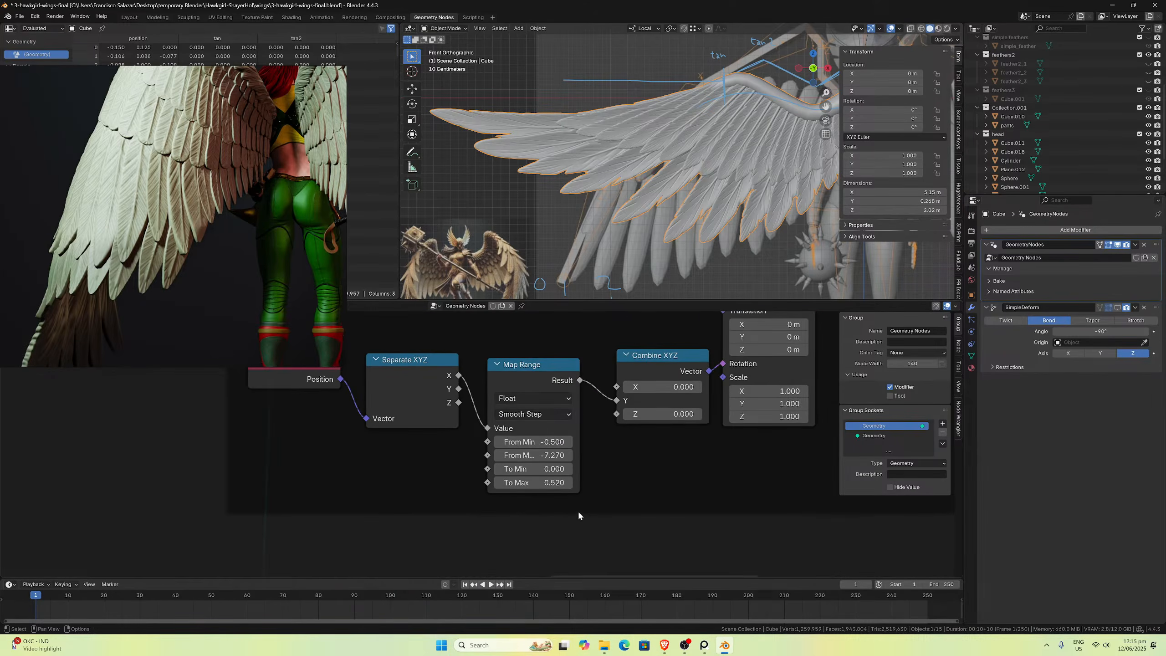
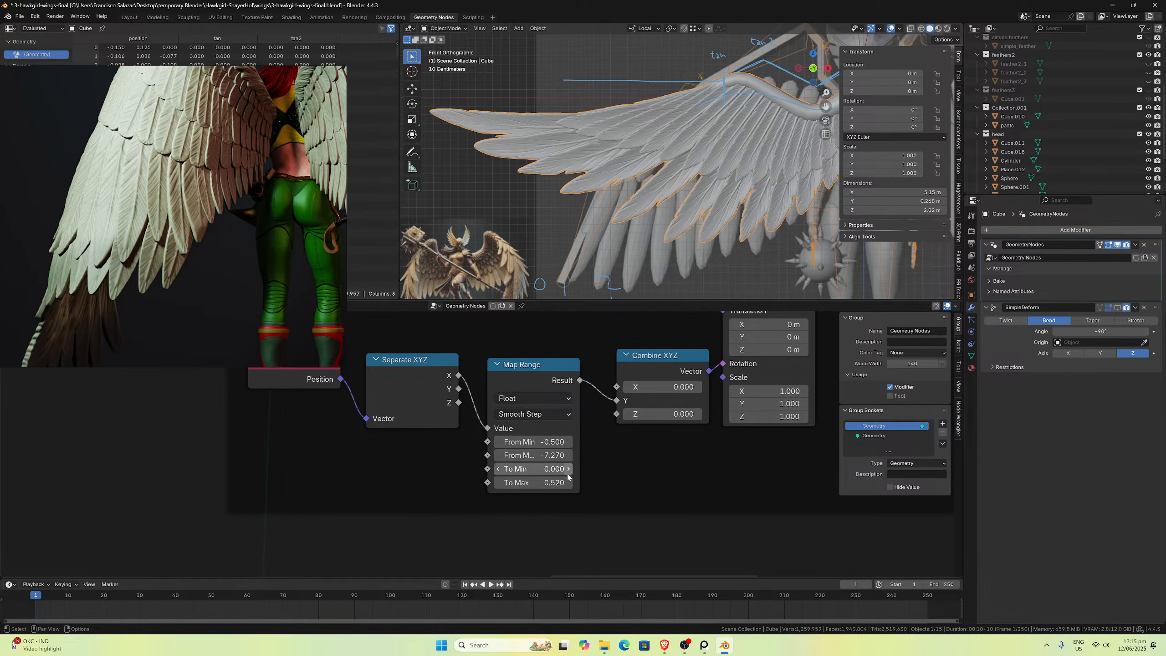
scroll(574, 473, down, 2)
scroll(606, 483, up, 3)
double_click(541, 496)
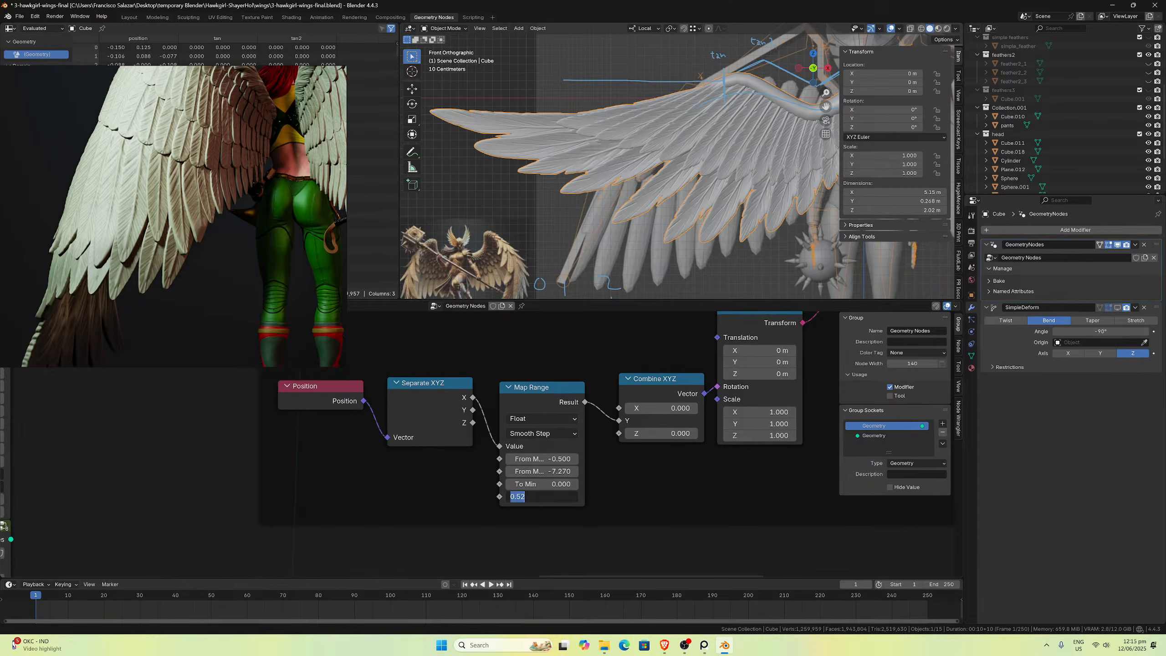
text(1.2)
key(Return)
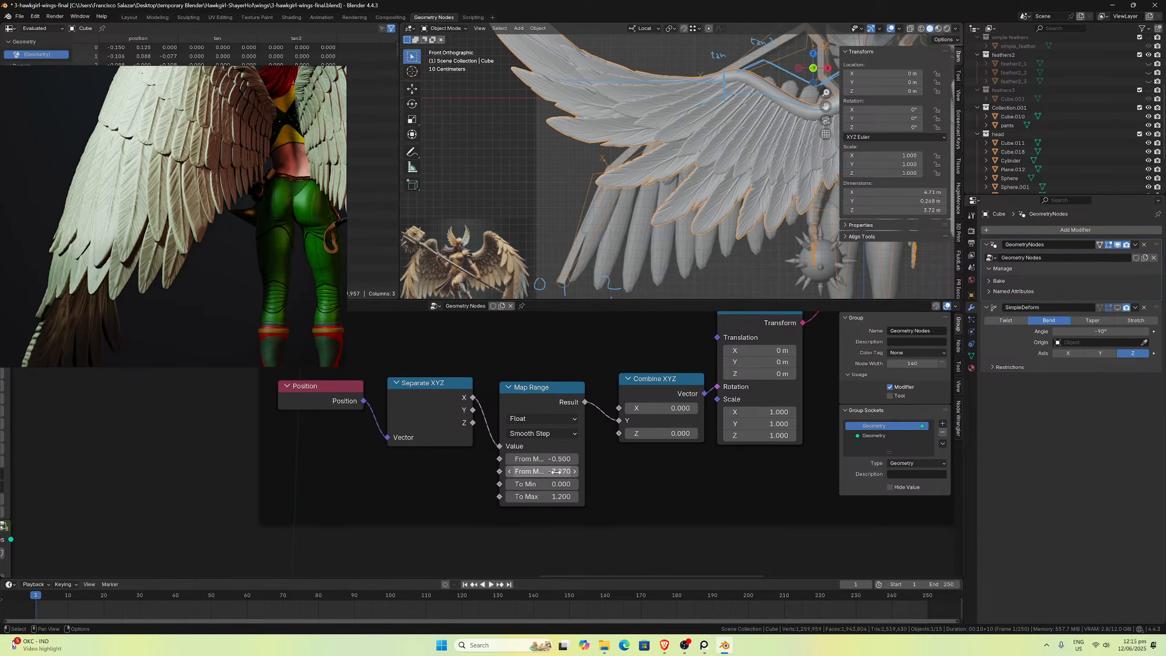
Step: Set From Max to -7.5 and From Min to -1.16 on the Map Range node inside the Bending frame
double_click(556, 471)
text(-)
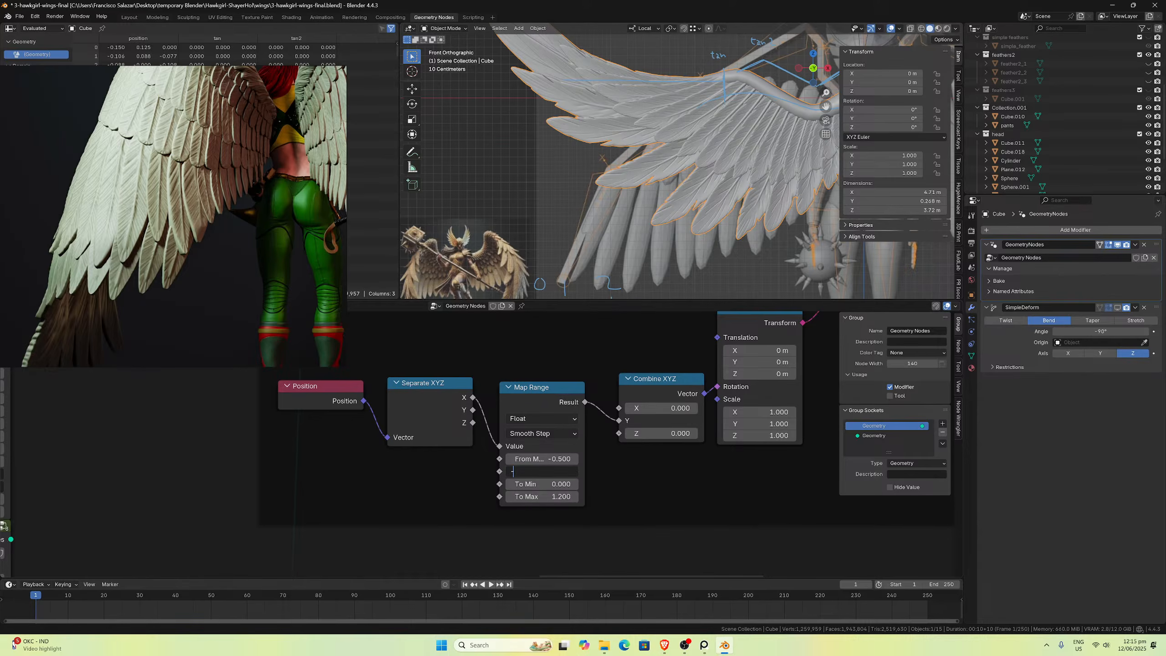
text(7.5)
key(Return)
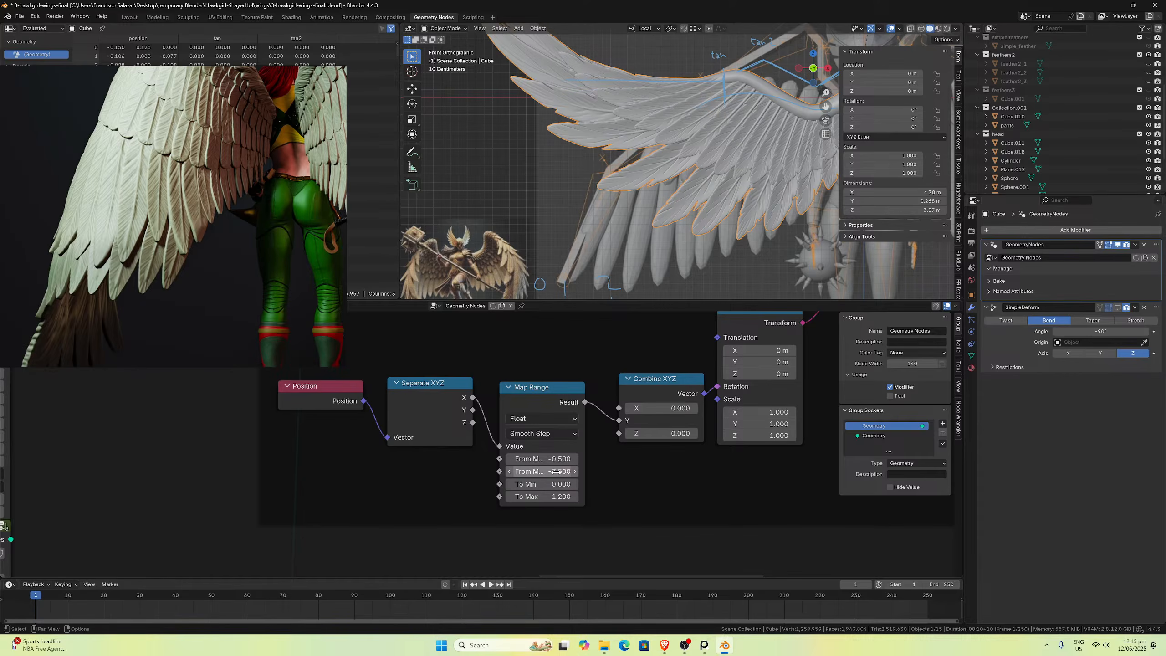
click(541, 459)
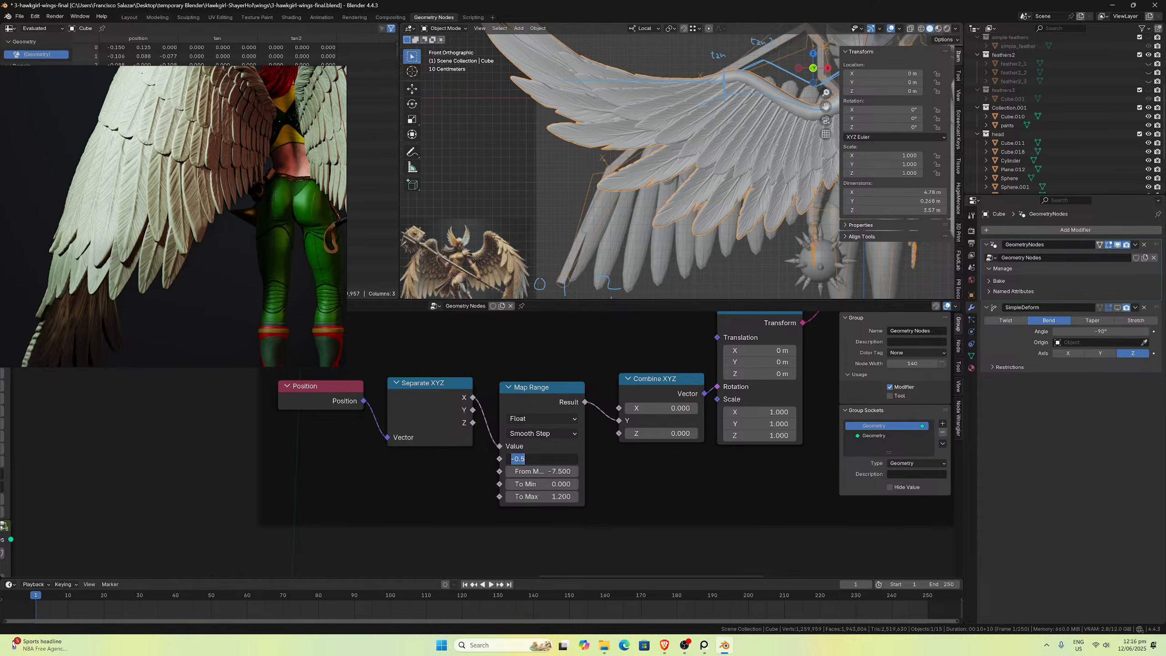
text(-1.16)
key(Return)
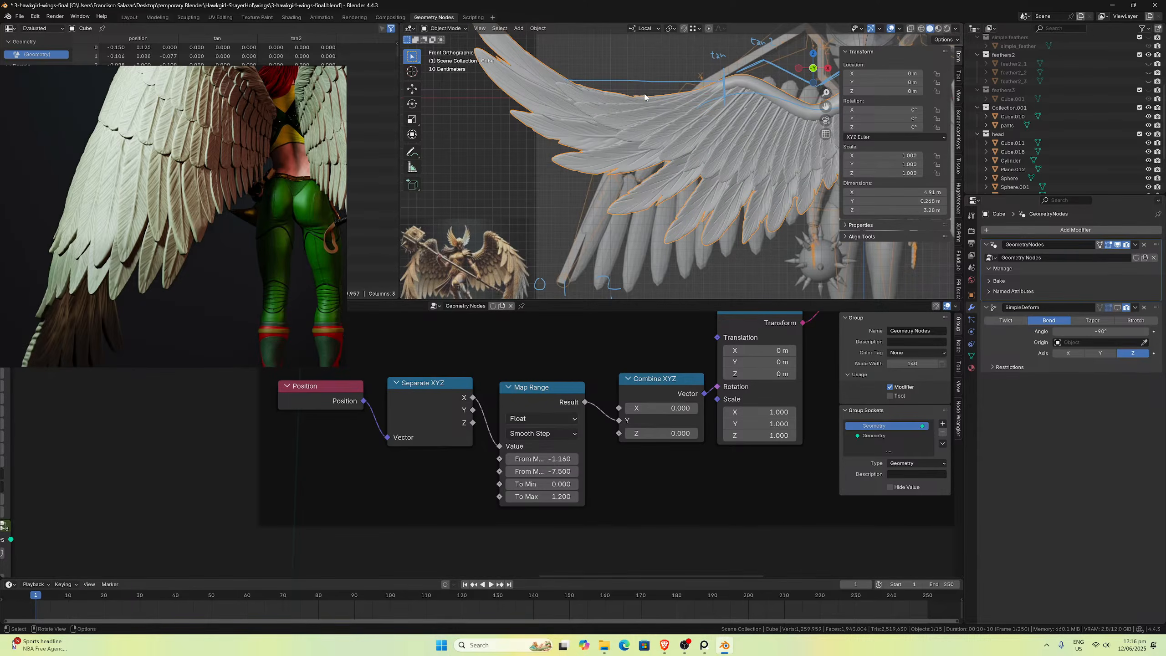
Step: Try 1.895 on the Value node that feeds the wing segment rotations
scroll(645, 96, down, 1)
scroll(665, 106, down, 2)
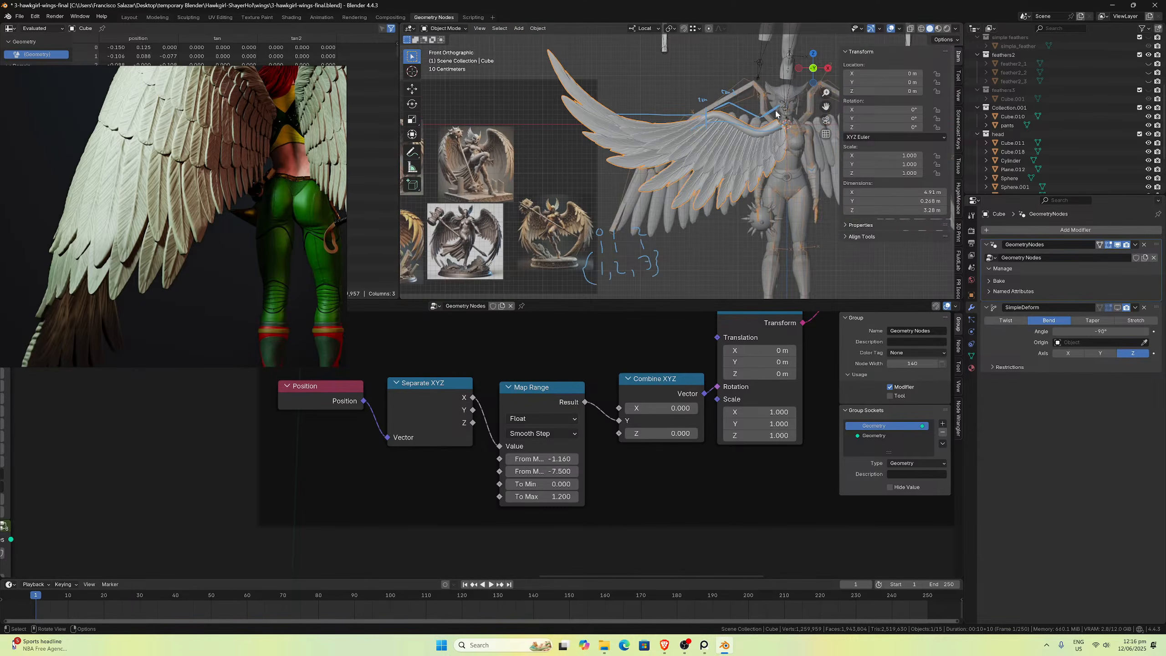
drag(825, 106, 824, 160)
scroll(560, 156, up, 1)
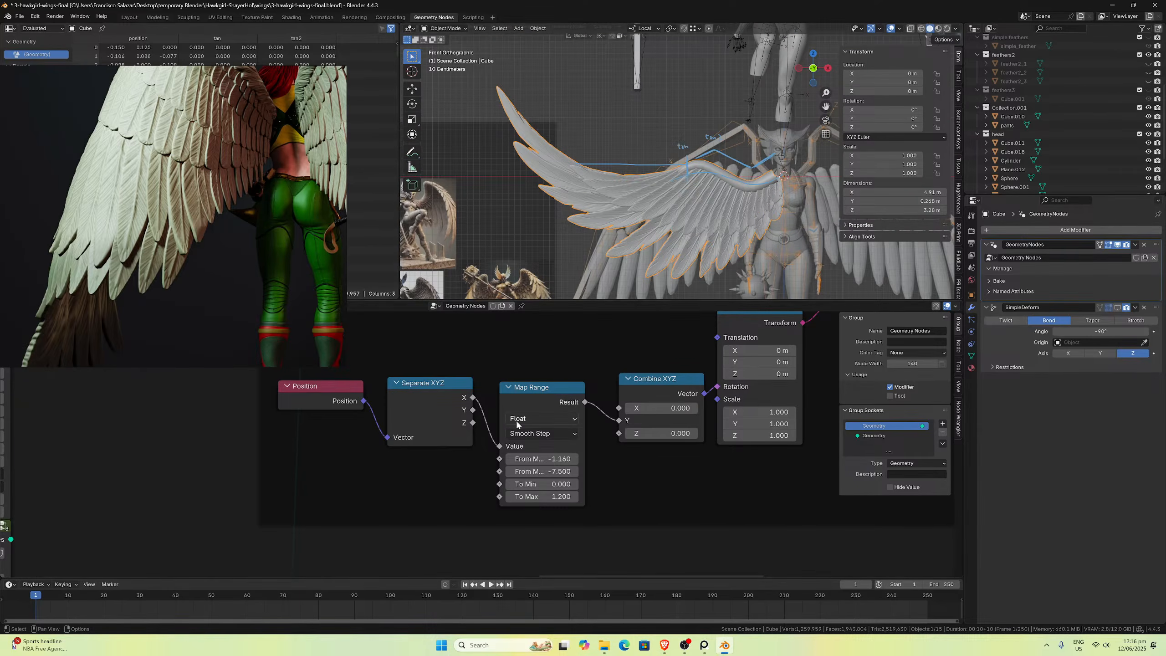
scroll(477, 474, down, 5)
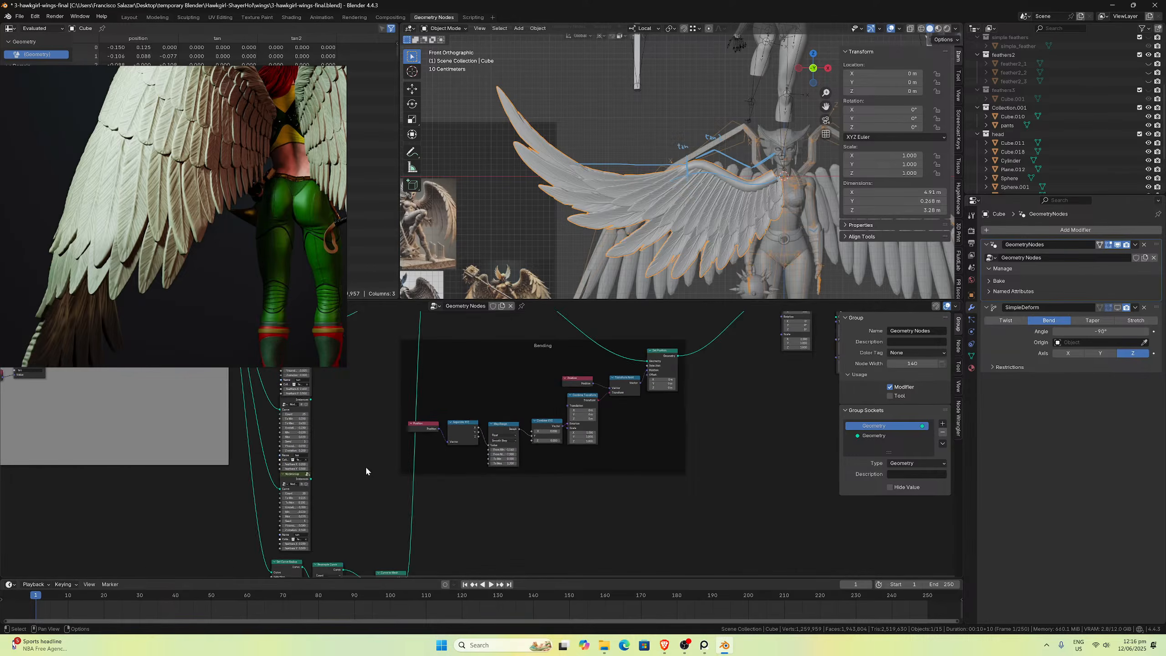
middle_drag(365, 469, 487, 460)
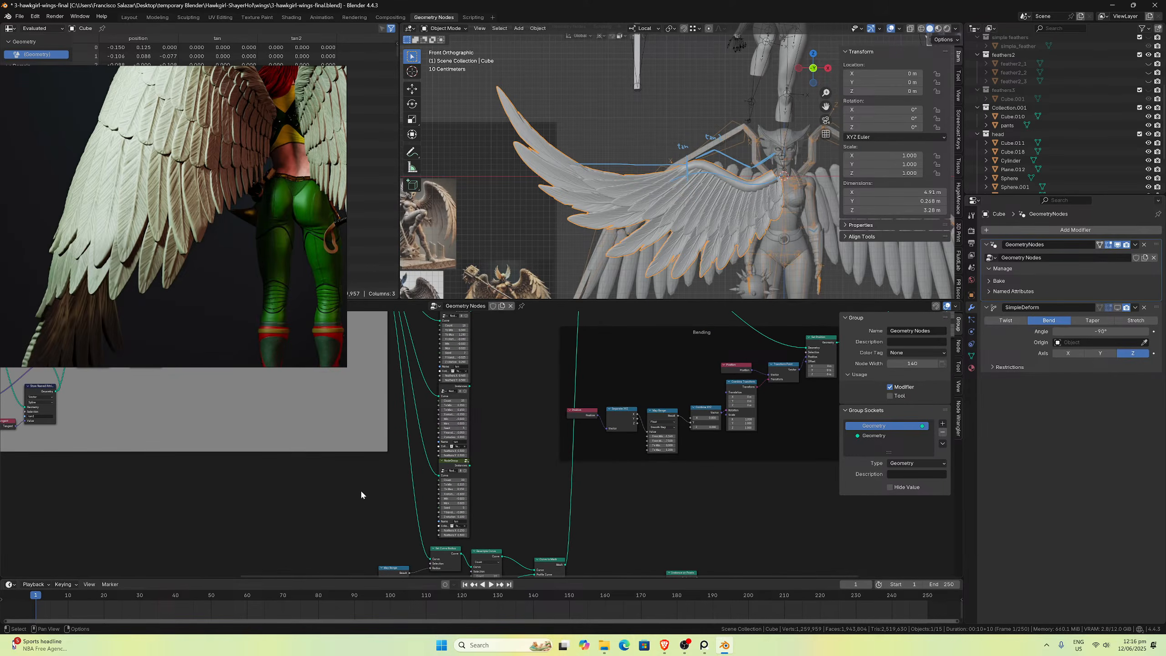
middle_drag(361, 494, 509, 452)
scroll(615, 464, up, 4)
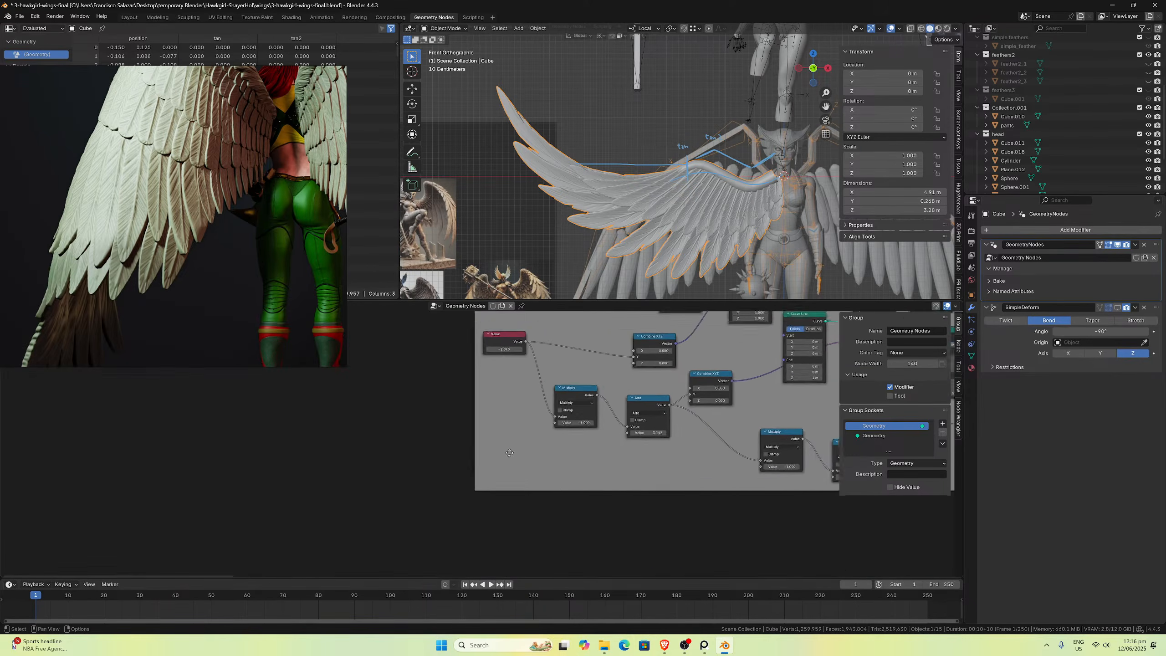
scroll(509, 453, up, 3)
middle_drag(507, 257, 471, 452)
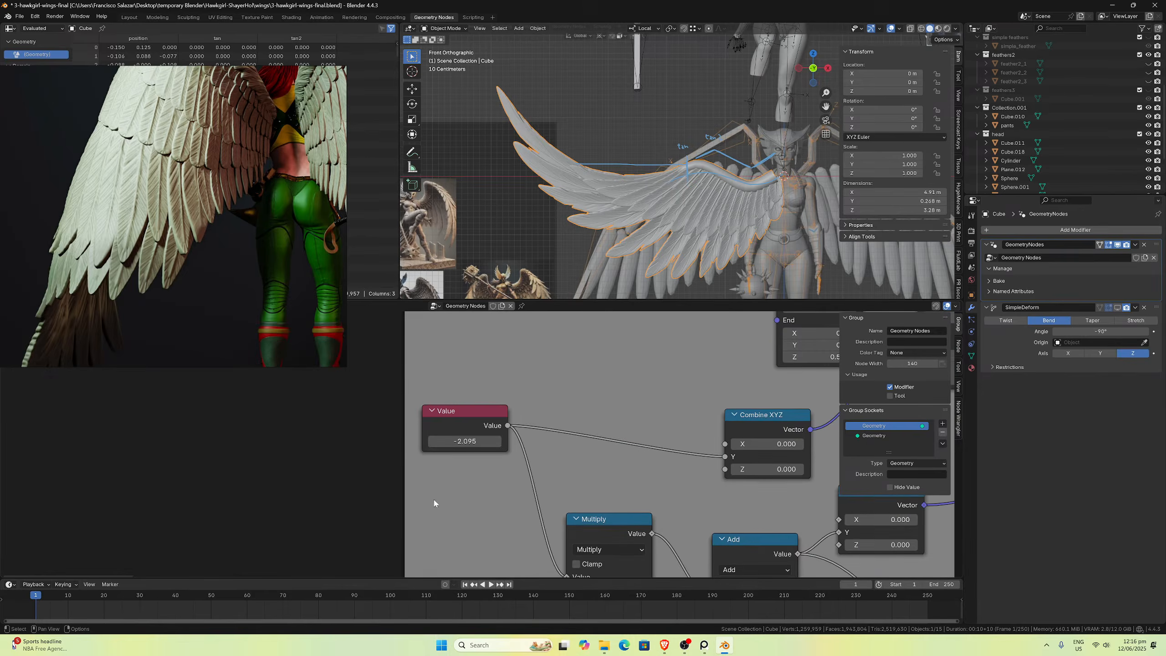
click(468, 441)
text(1)
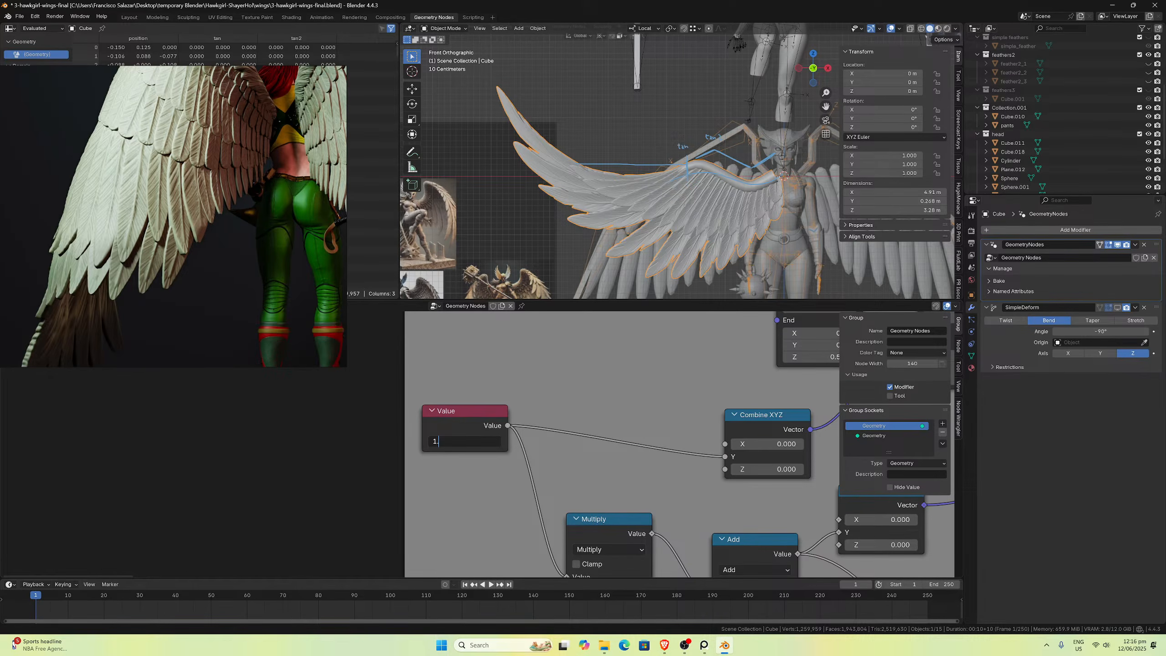
text(.855)
key(Return)
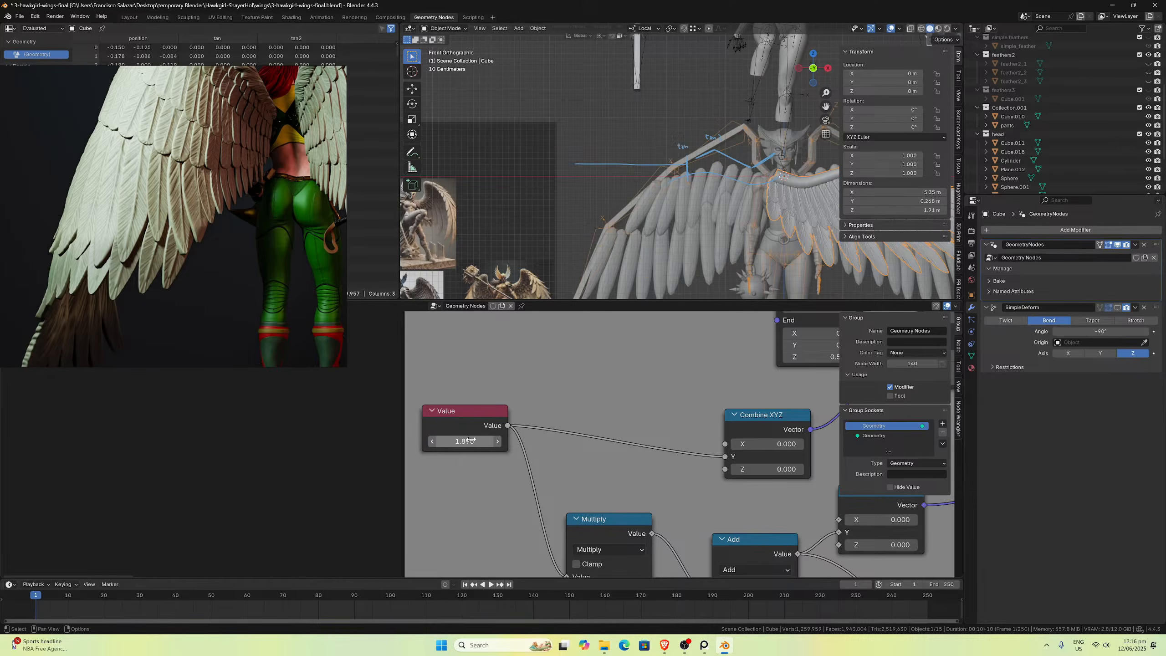
Step: Make the Value node's number negative so it reads -1.895
click(468, 440)
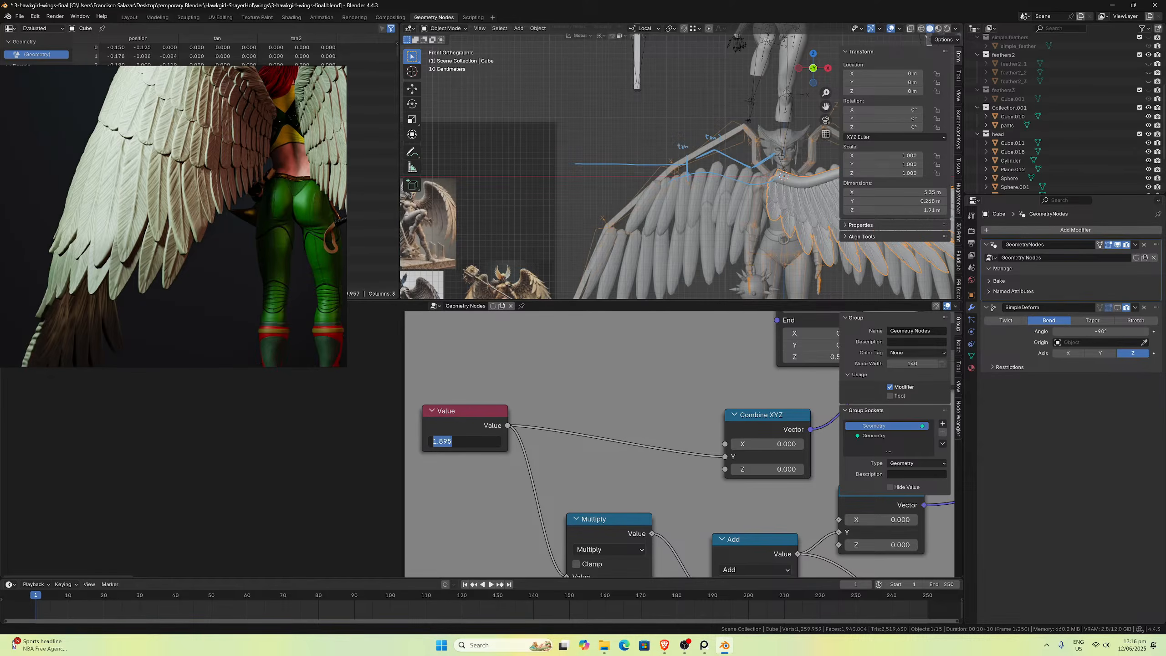
key(Home)
text(-)
key(Return)
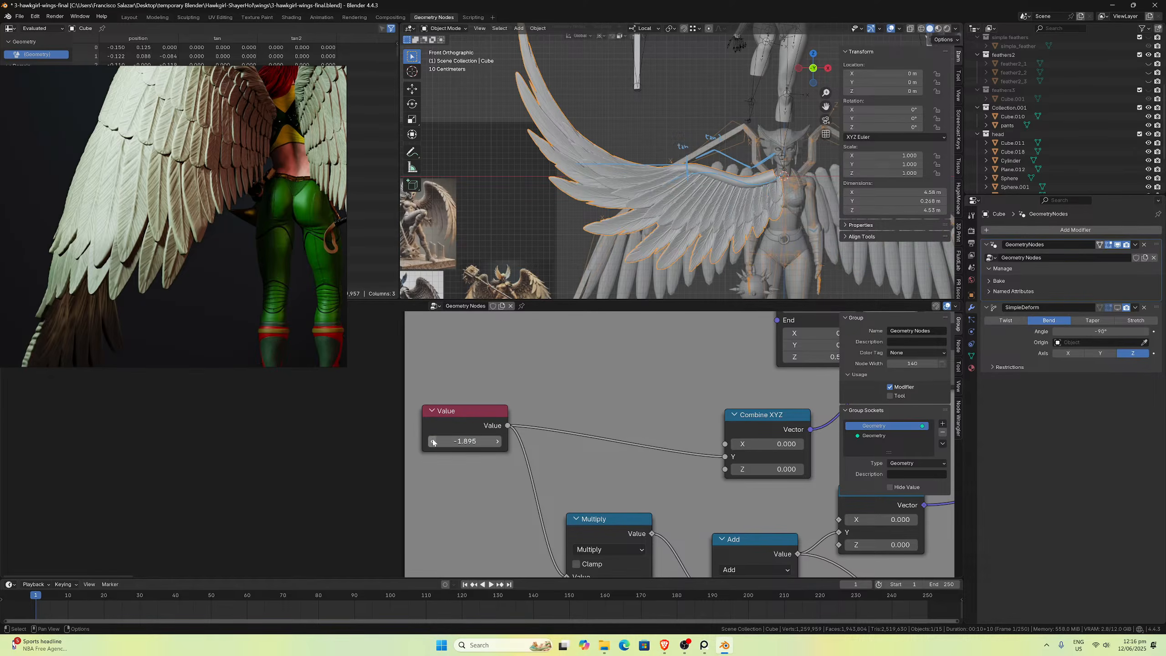
Step: Undo the Value node change and reduce the wing-tip bend through the Map Range node in the Bending frame
key(Home)
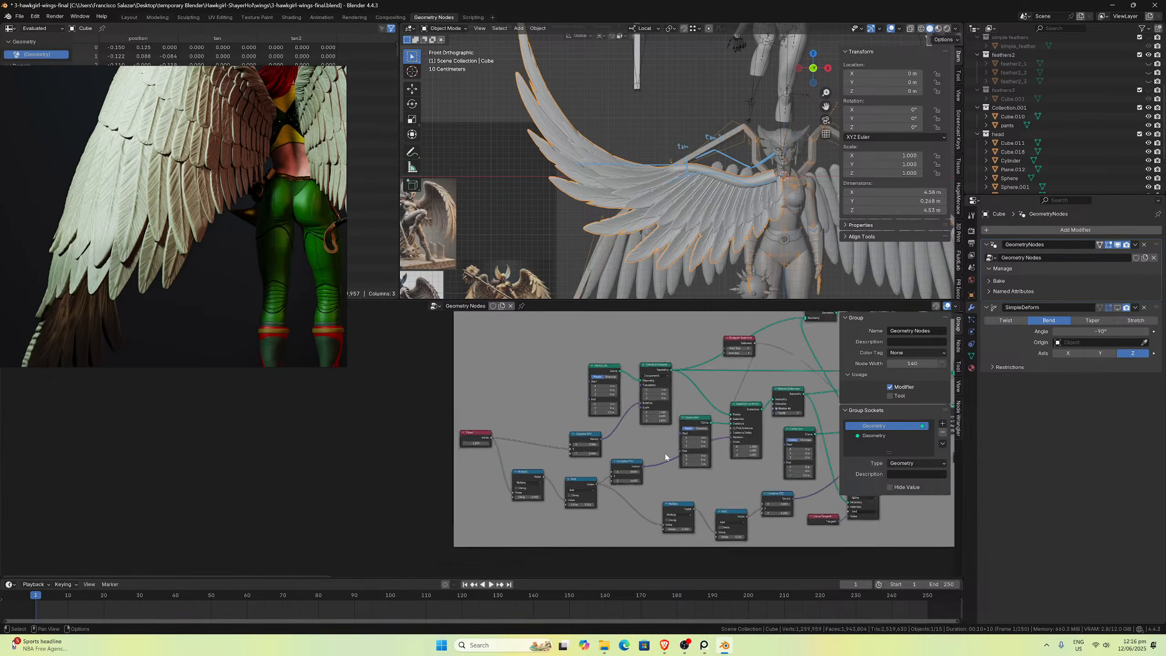
ctrl+scroll(665, 457, right, 20)
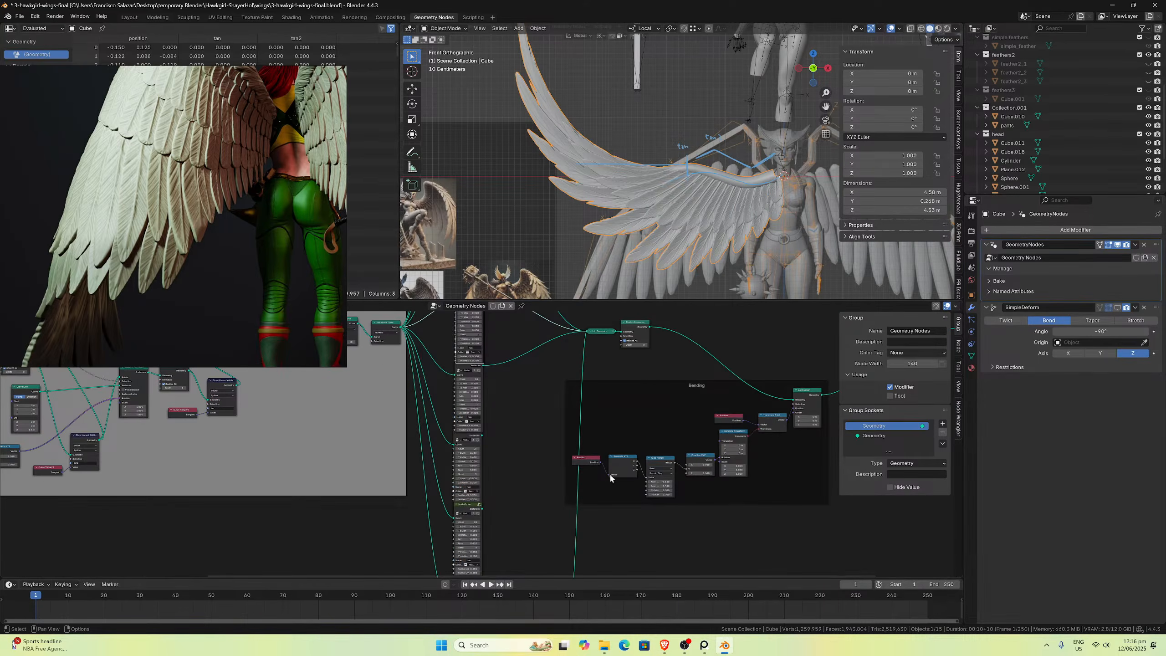
ctrl+scroll(665, 482, up, 2)
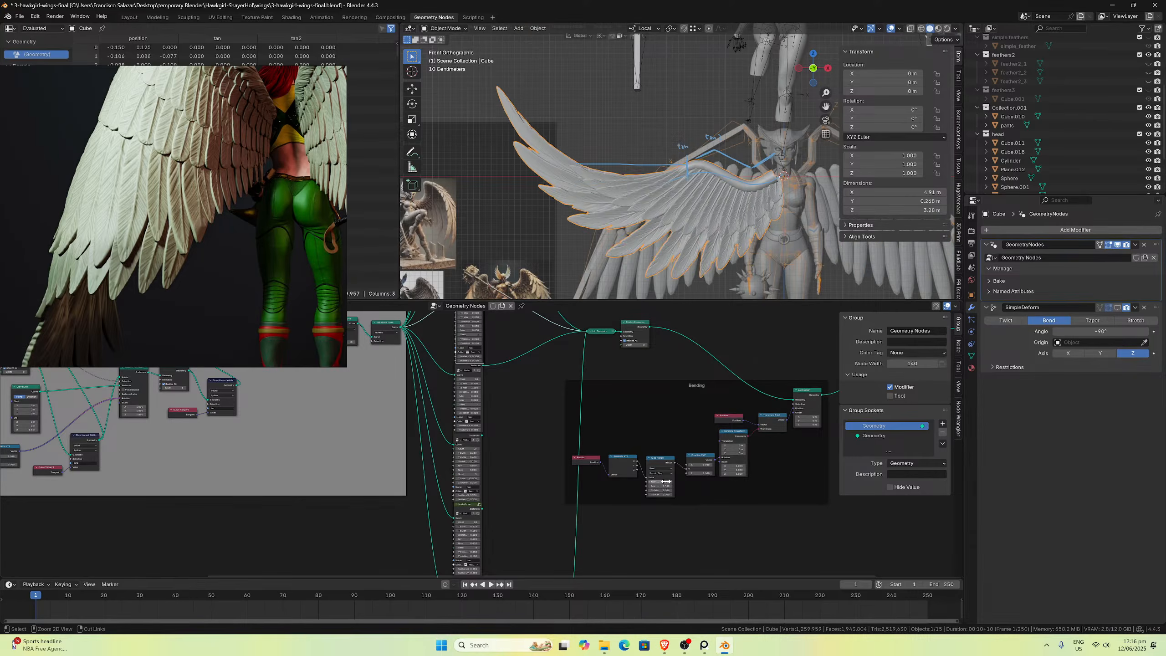
ctrl+scroll(666, 482, down, 3)
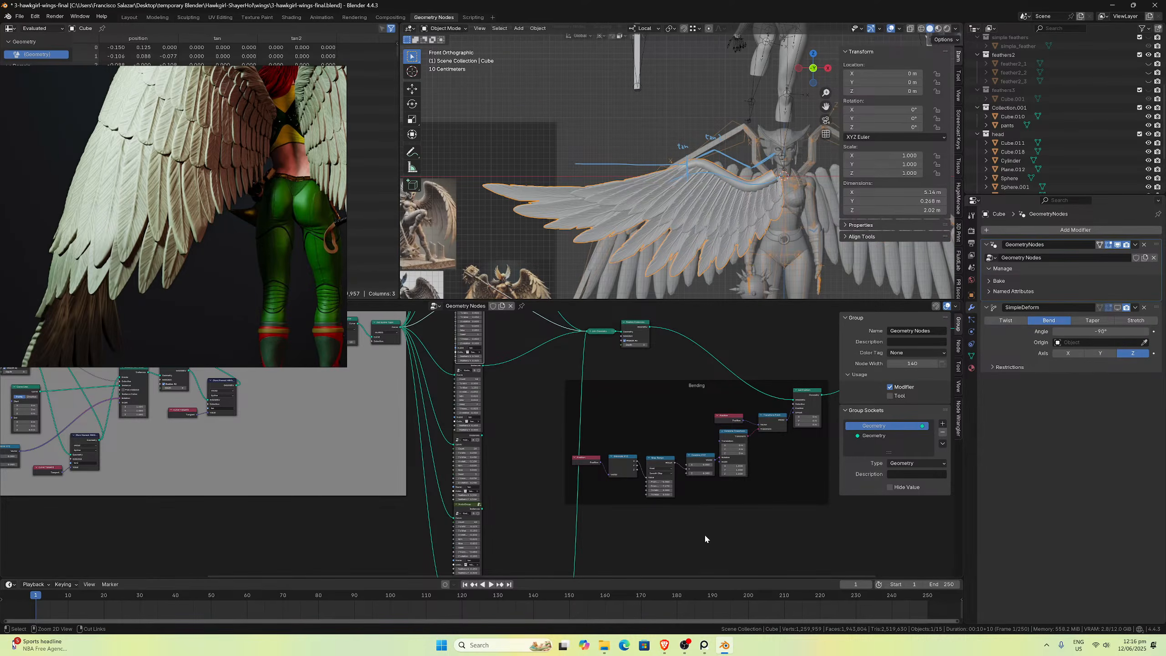
key(Tab)
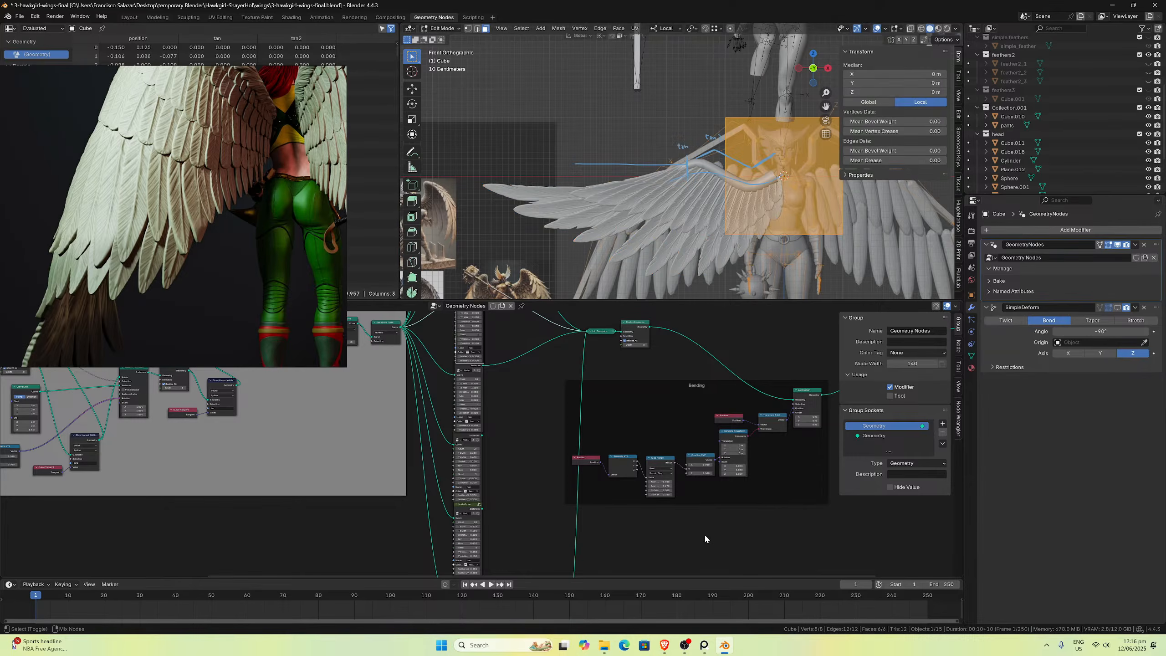
key(Tab)
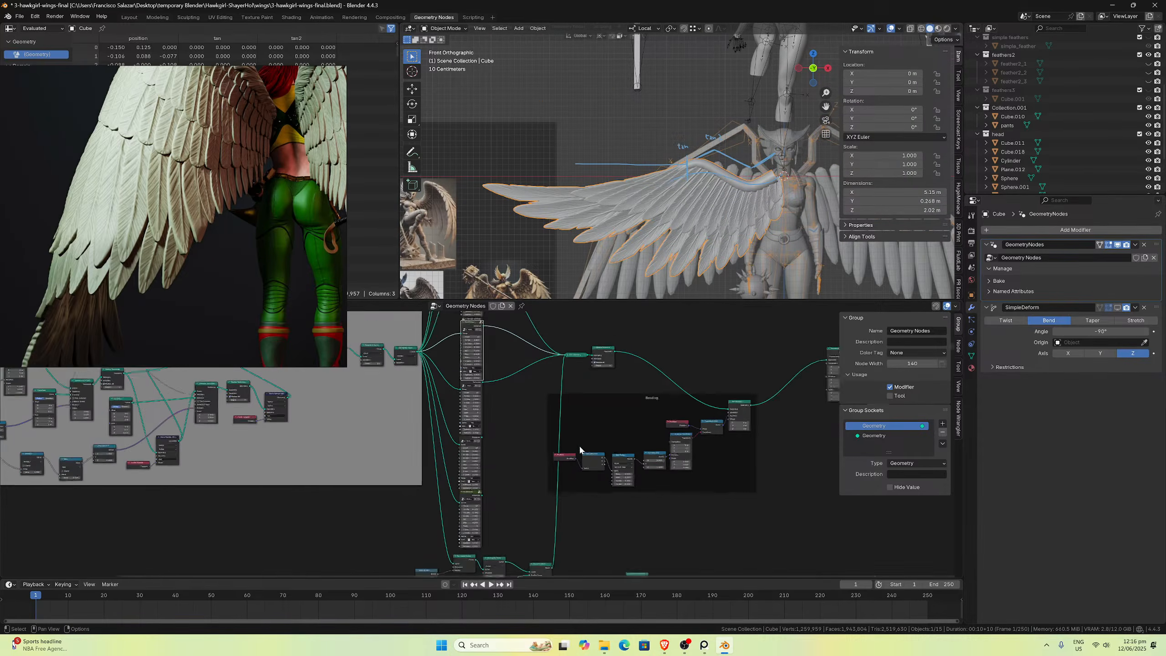
Step: Try -1.895 on the Value node again with the reduced bend, and undo it
middle_drag(175, 528, 625, 485)
scroll(625, 485, up, 7)
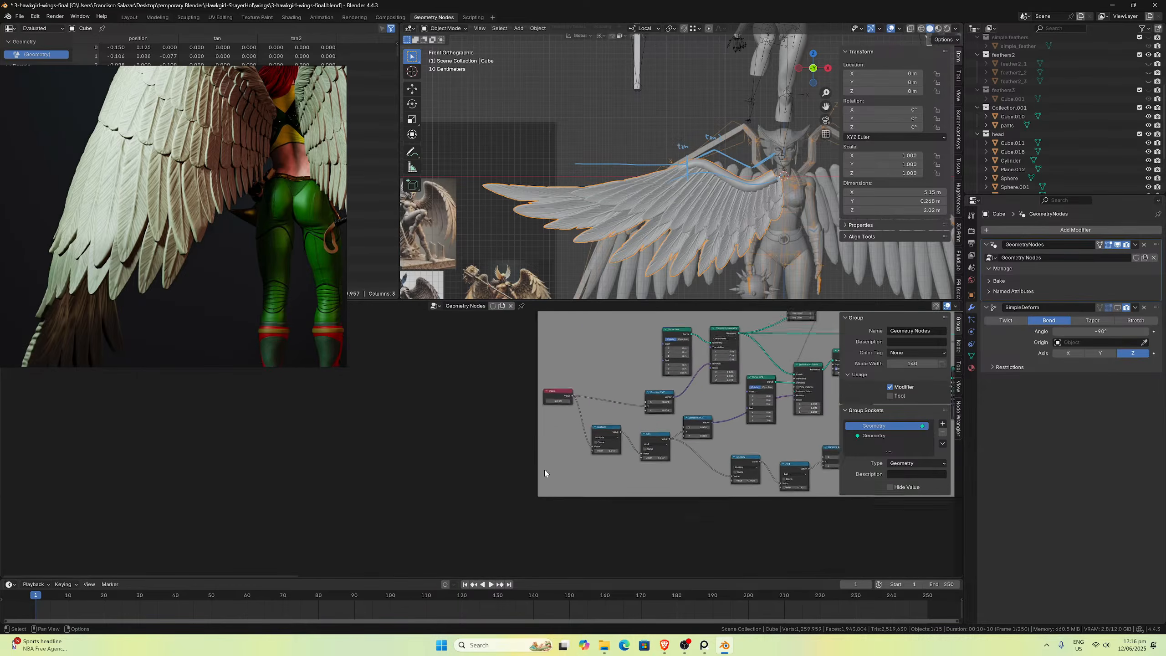
double_click(561, 400)
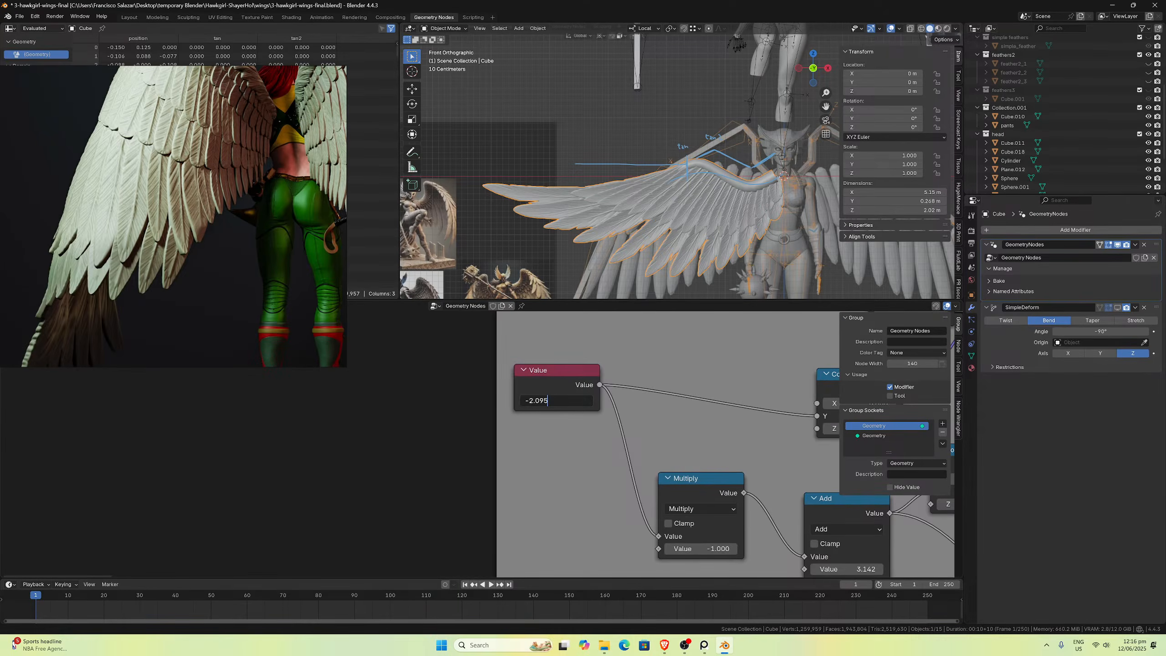
key(BackSpace)
key(BackSpace)
key(BackSpace)
key(BackSpace)
key(BackSpace)
text(1.895)
key(Return)
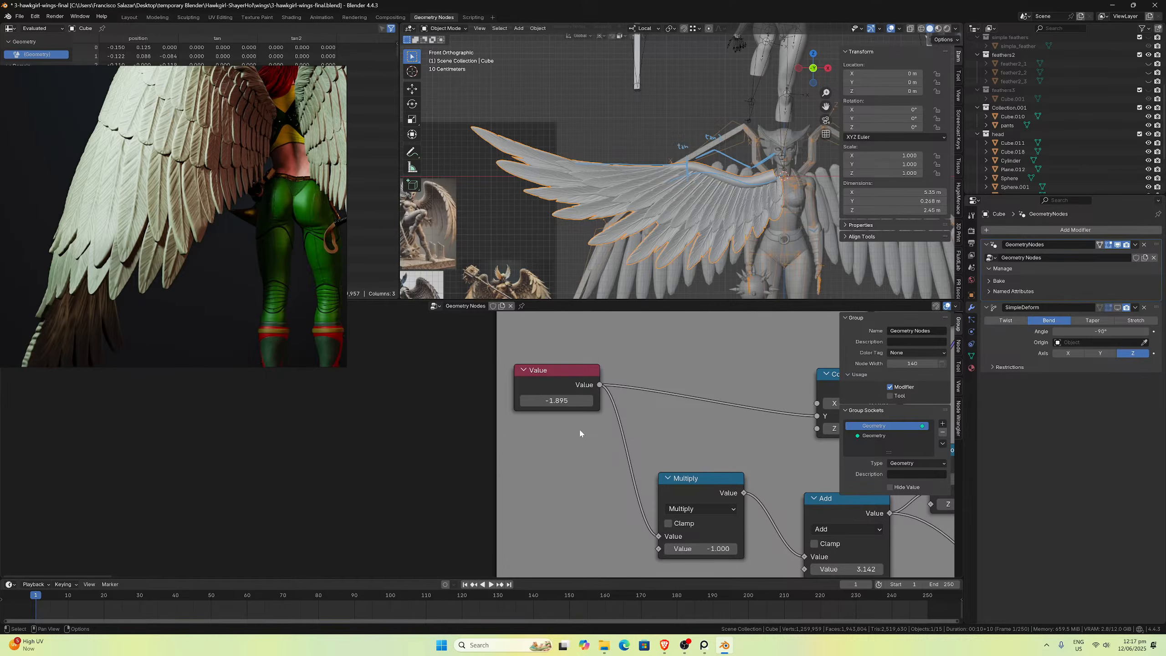
key(ctrl+z)
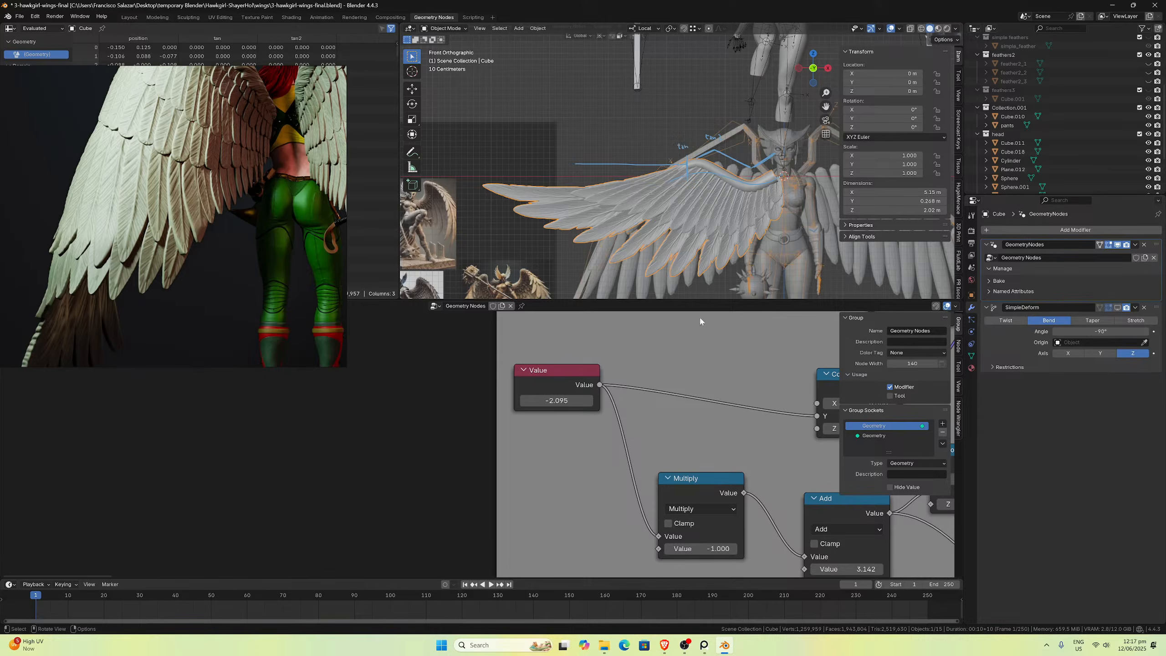
Step: Shorten the last wing segment by changing the End Z value of its Curve Line node
scroll(700, 436, down, 4)
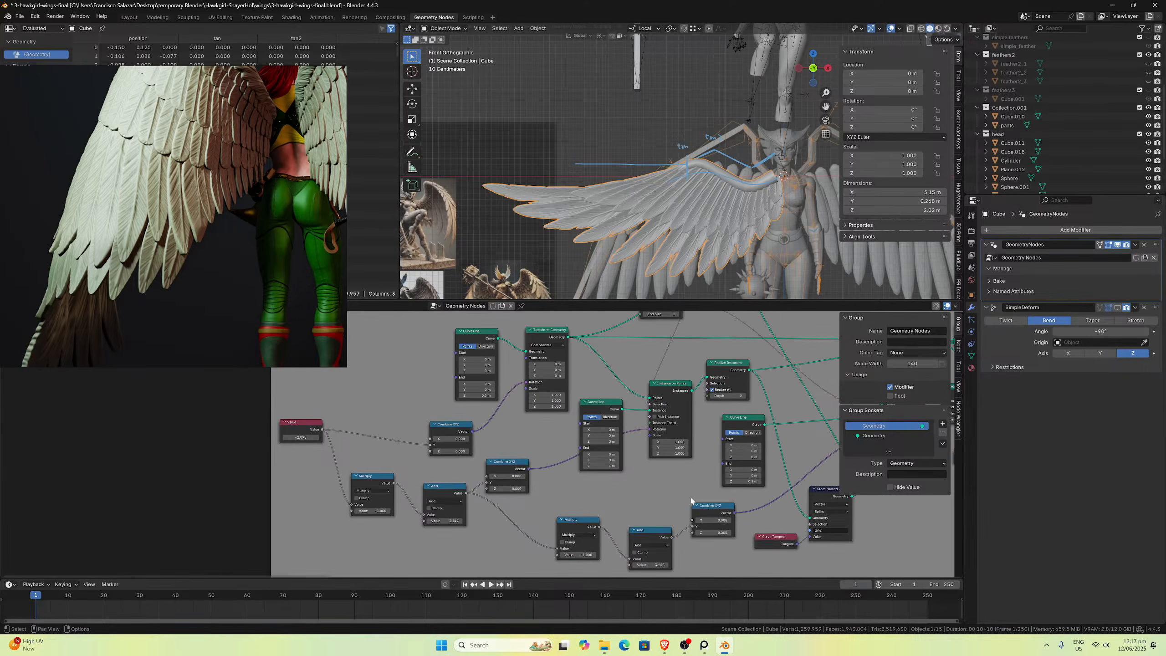
middle_drag(693, 501, 594, 463)
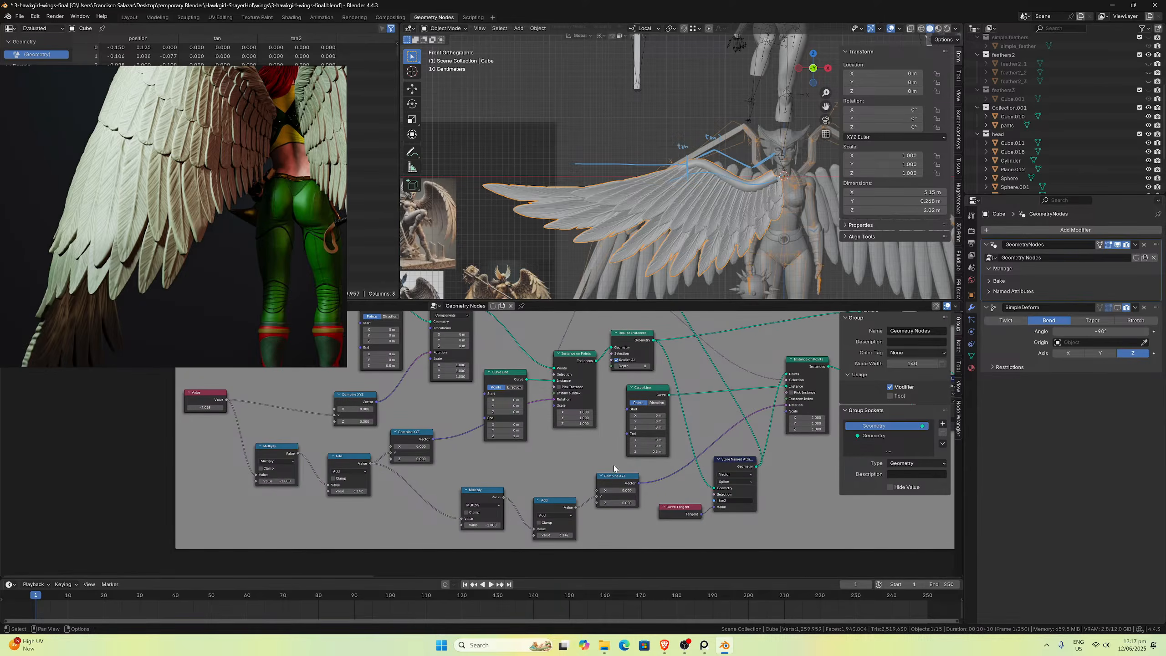
click(647, 451)
click(637, 452)
text(4)
key(Return)
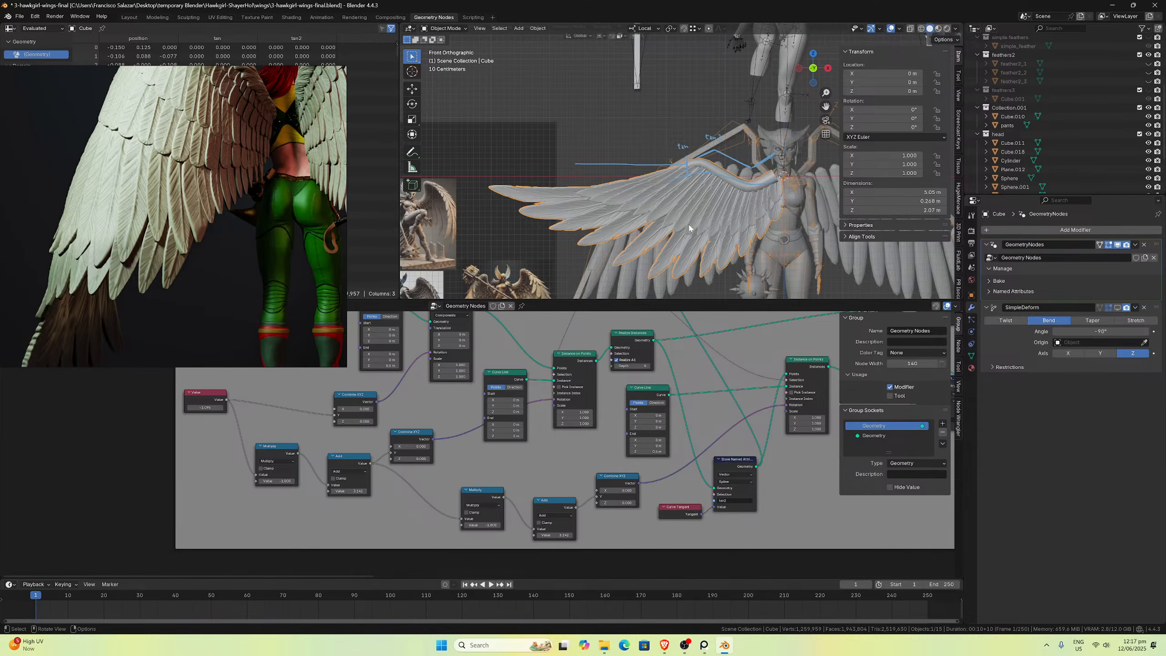
Step: Compare the wing with and without the shortened last segment, from the front and edge-on
key(ctrl+z)
key(ctrl+shift+z)
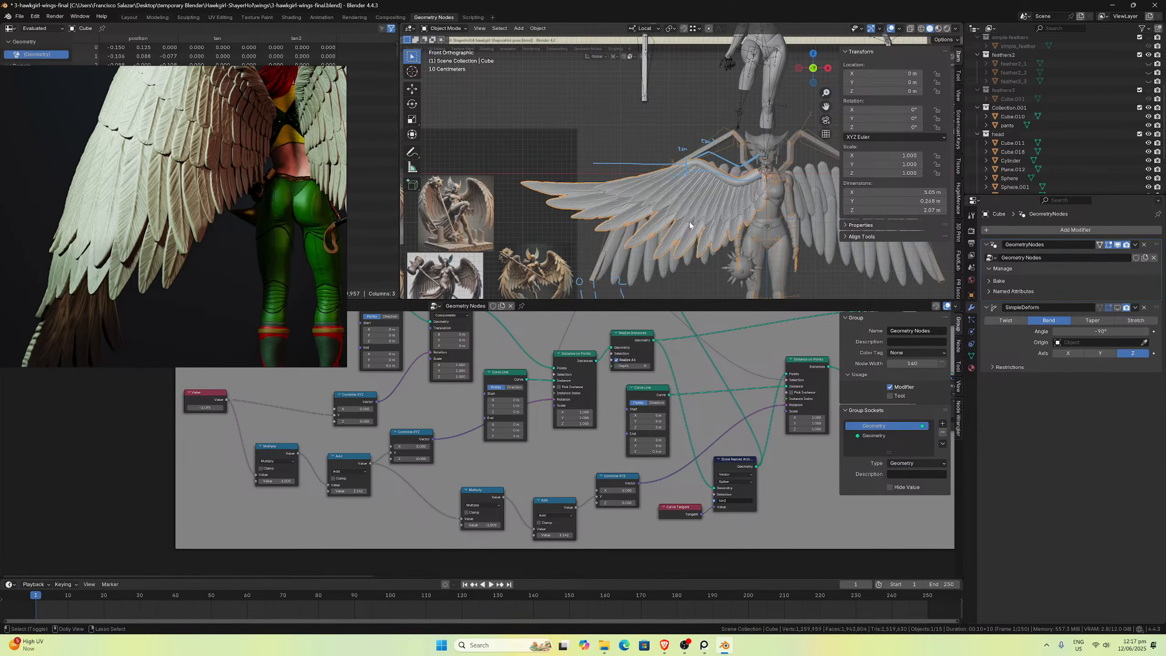
scroll(694, 193, up, 5)
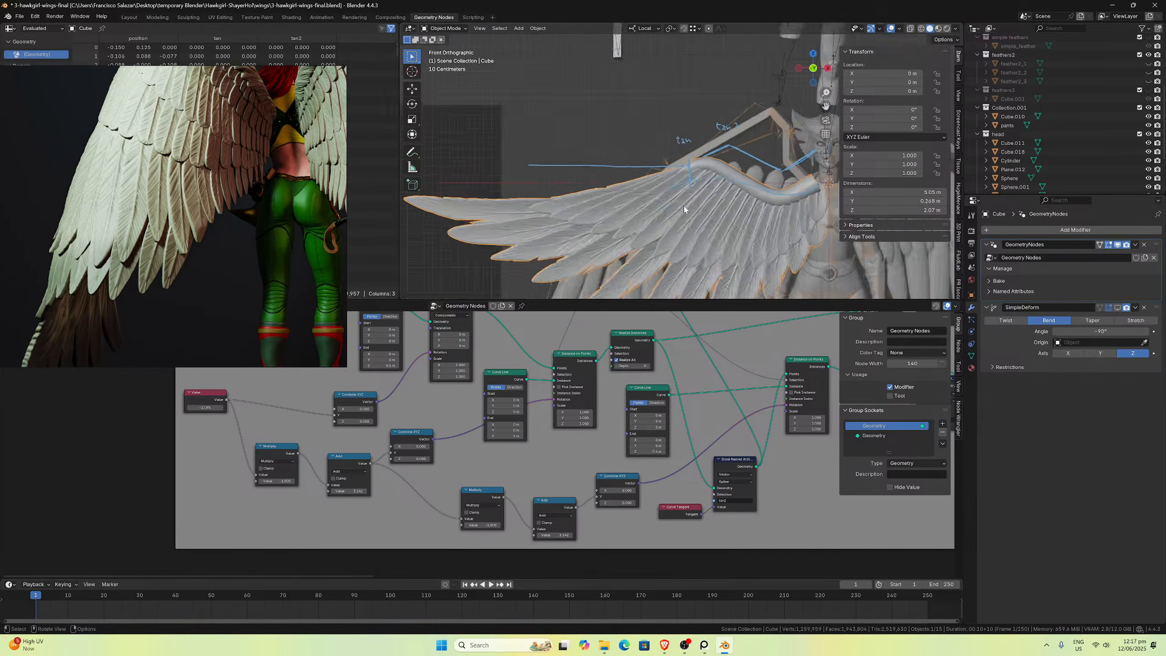
scroll(694, 193, down, 5)
mouse_move(694, 193)
middle_down()
mouse_move(691, 223)
mouse_move(716, 228)
middle_up()
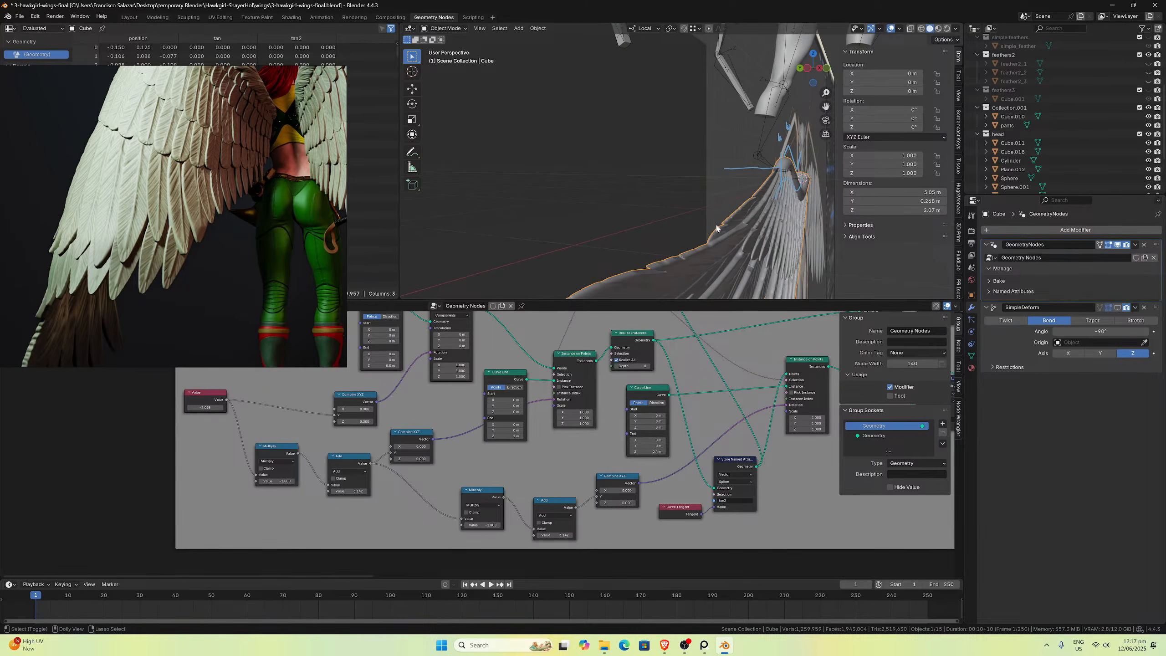
middle_drag(725, 227, 665, 211)
key(KP_1)
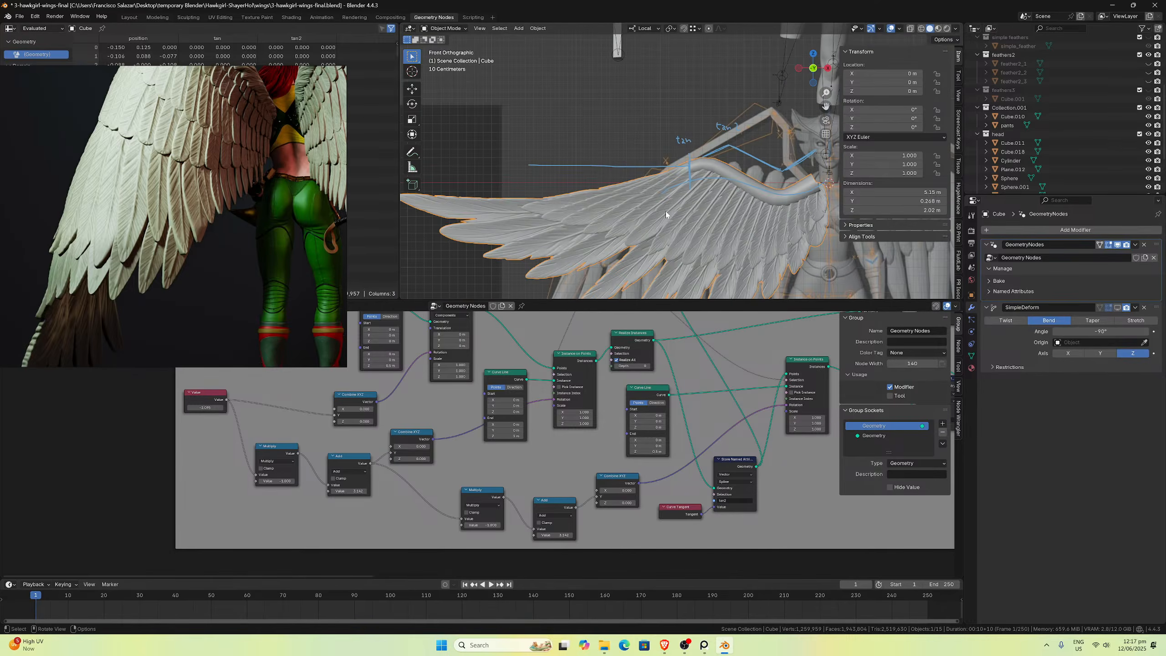
scroll(665, 211, down, 3)
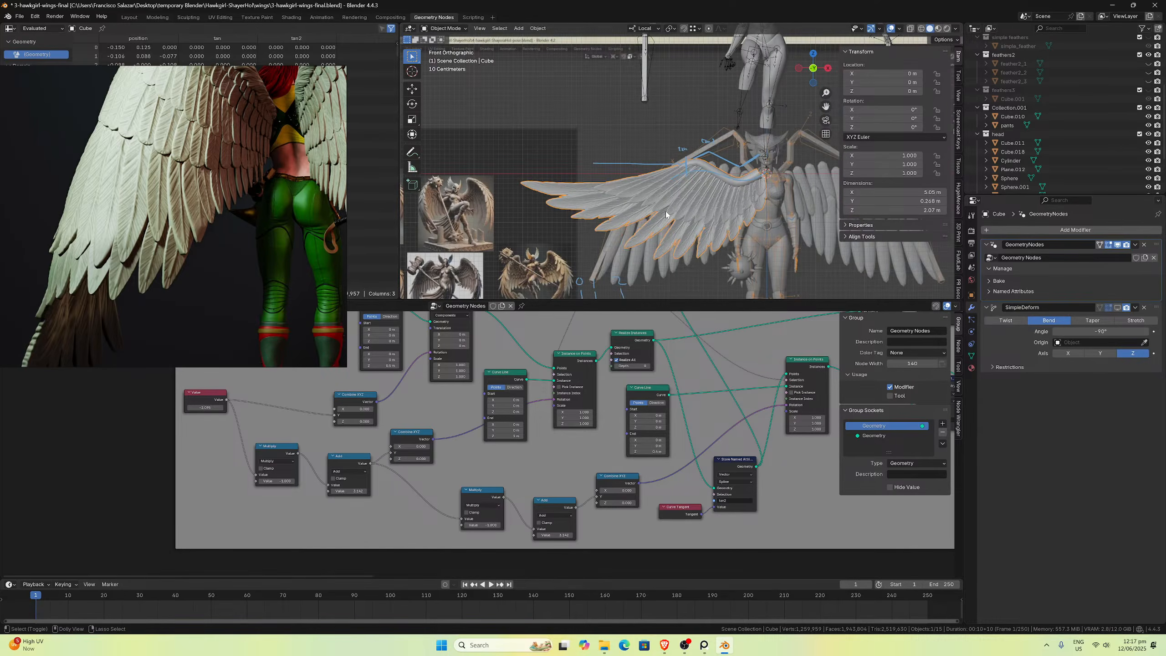
key(ctrl+z)
key(ctrl+shift+z)
Step: Examine the wing anatomy and proportion sketches on the reference board
scroll(366, 203, down, 3)
scroll(271, 244, down, 4)
scroll(264, 252, up, 3)
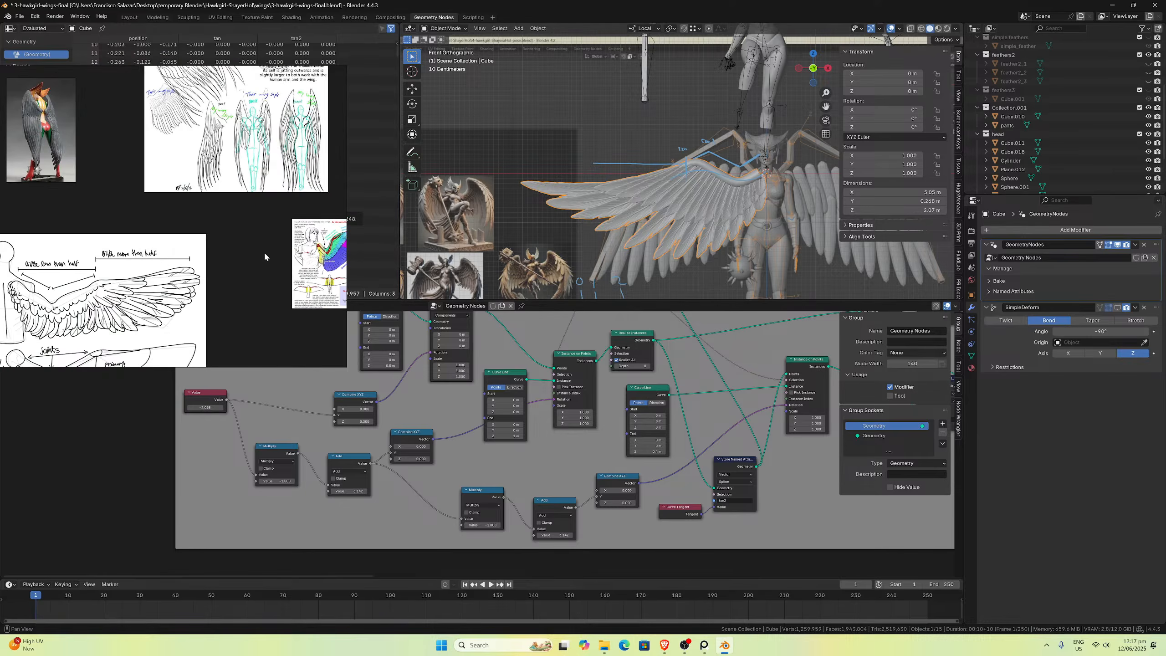
scroll(129, 322, down, 3)
scroll(114, 344, up, 4)
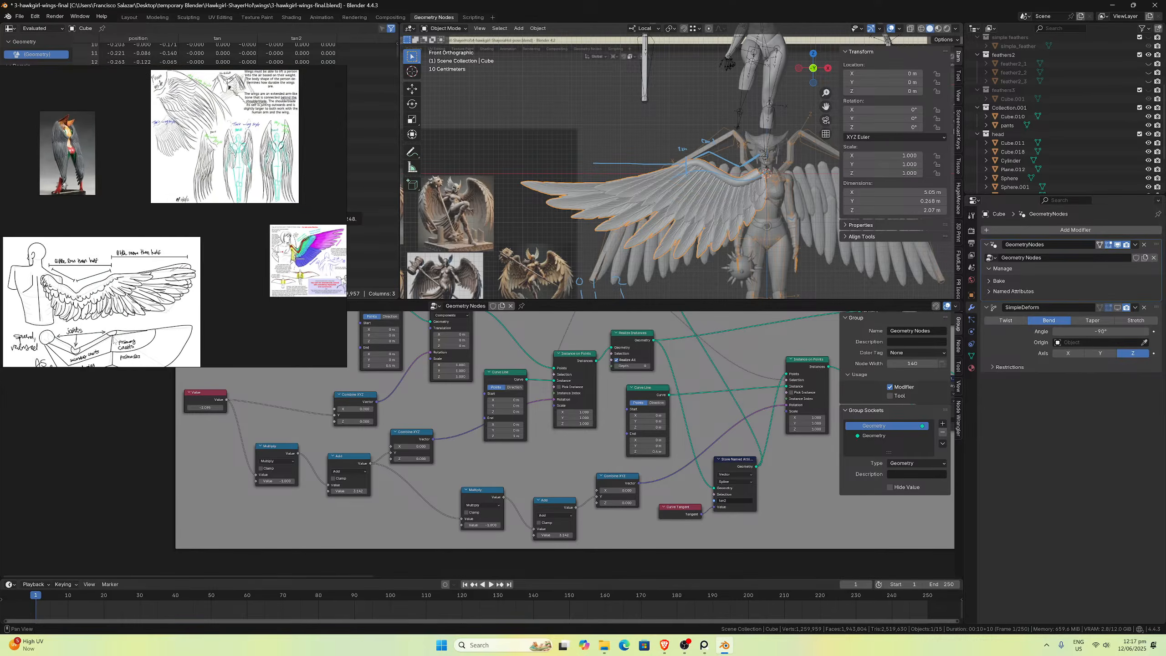
scroll(98, 332, up, 2)
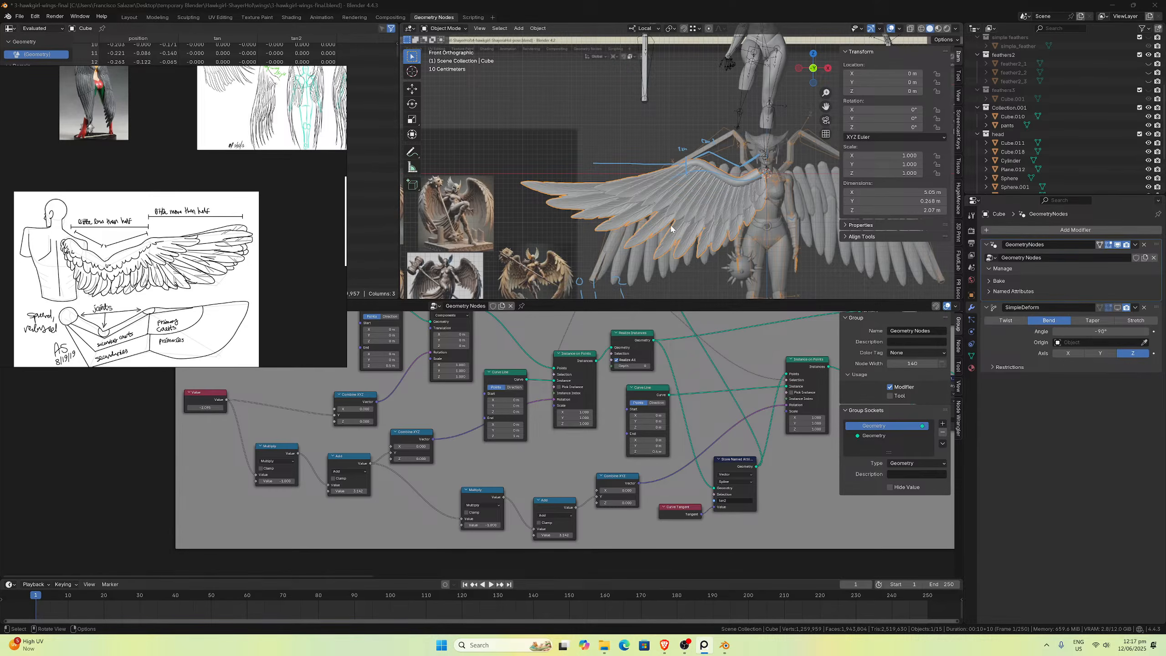
Step: Compare the front view of the wing with and without the last wing edit, and leave that edit undone
key(ctrl+z)
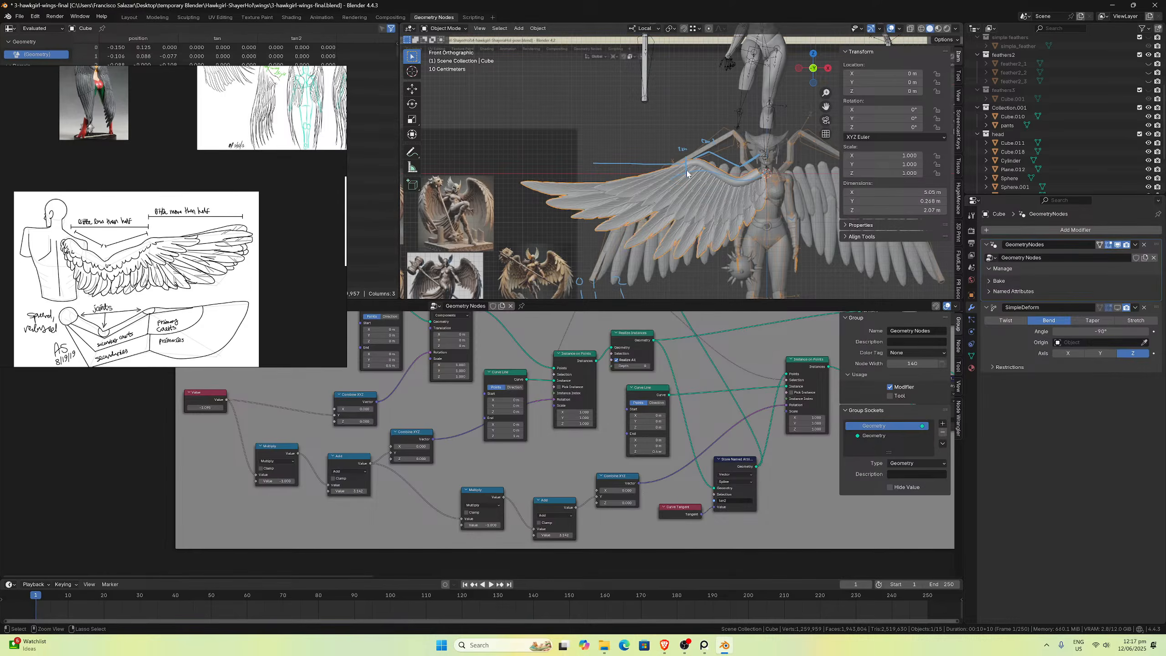
key(ctrl+shift+z)
key(ctrl+z)
key(ctrl+shift+z)
key(ctrl+z)
key(ctrl+shift+z)
key(ctrl+z)
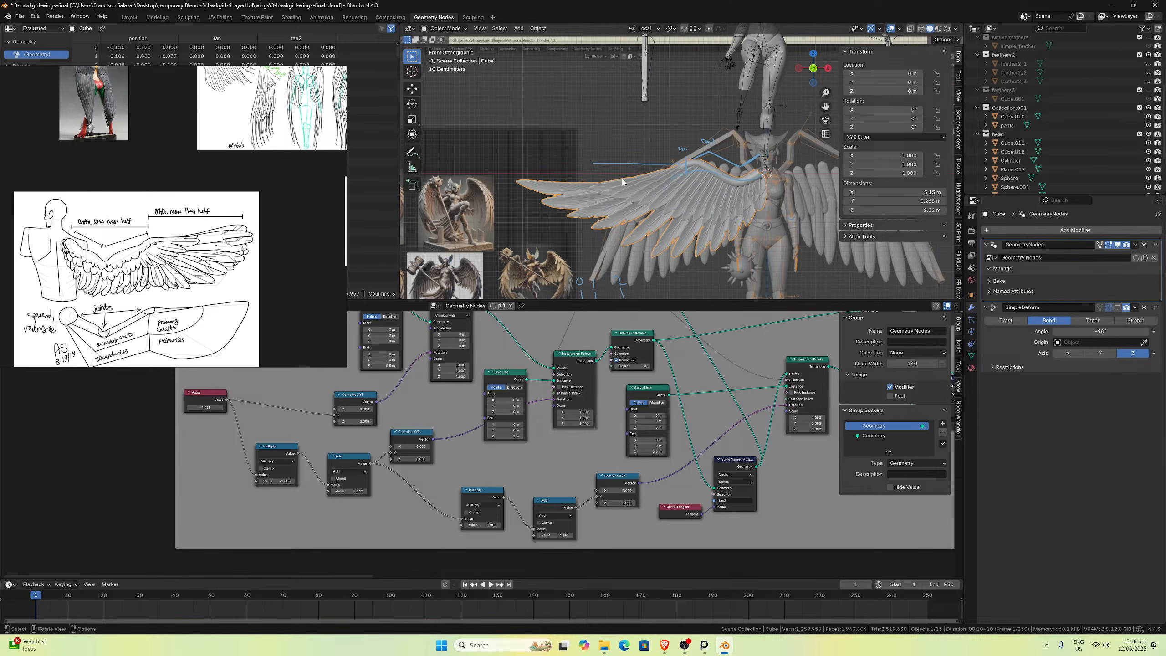
scroll(689, 191, up, 1)
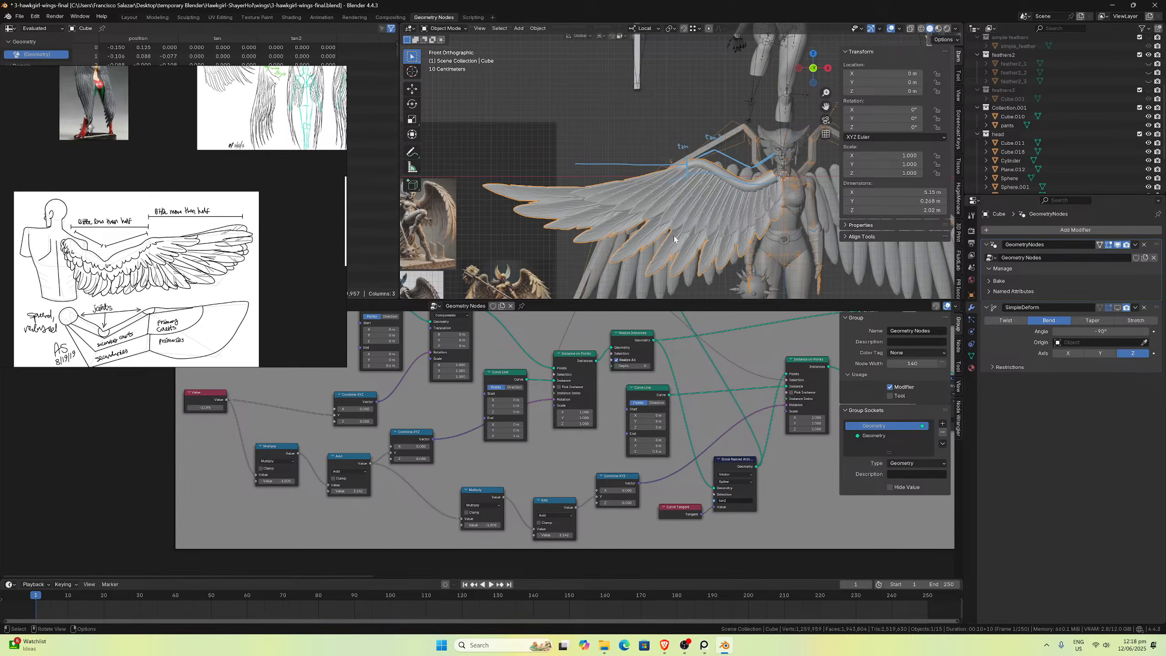
Step: Set feathers Y to 0.5 on the feather node group with a Count of 12
scroll(488, 440, down, 3)
ctrl+scroll(487, 439, down, 5)
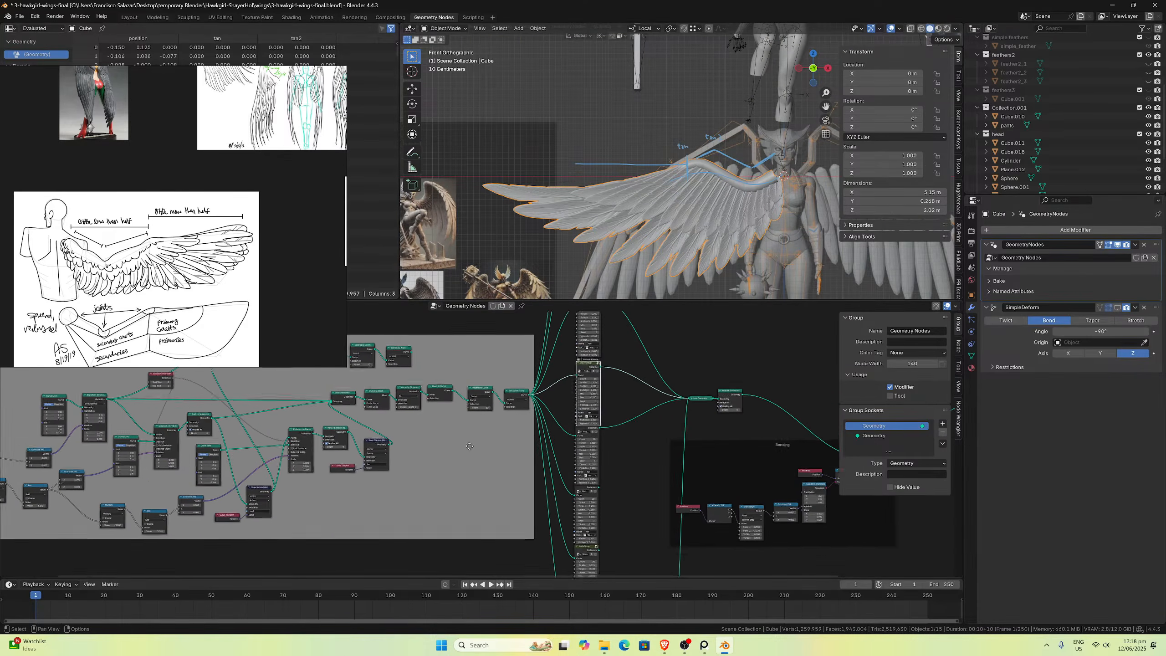
scroll(695, 234, up, 5)
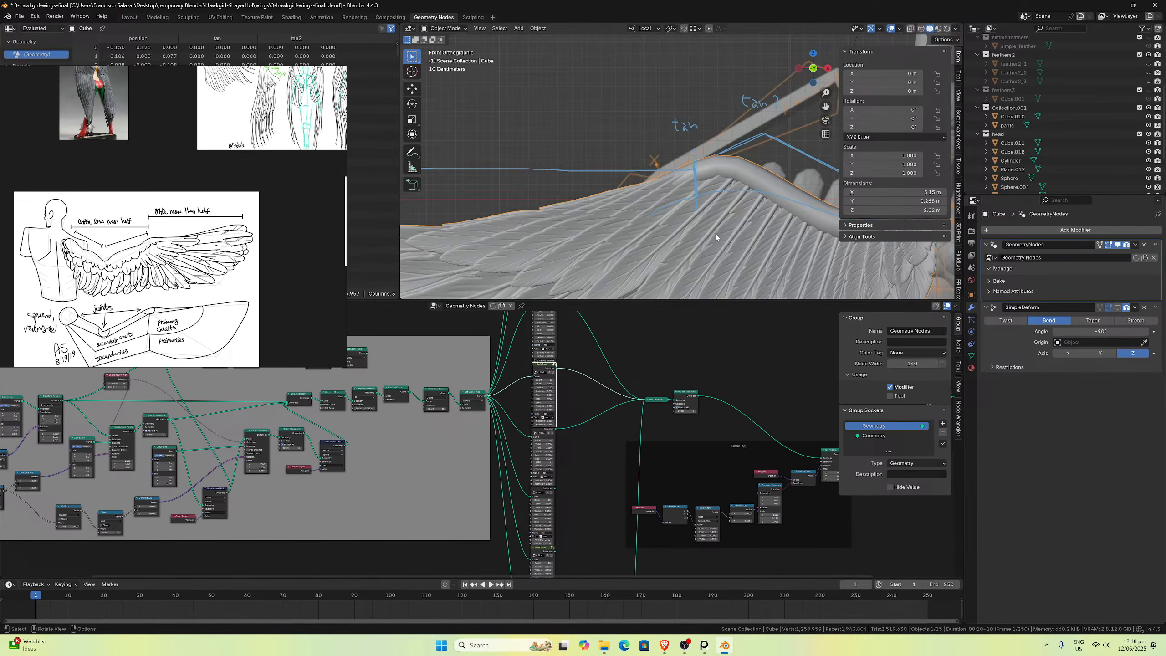
middle_drag(735, 211, 663, 207)
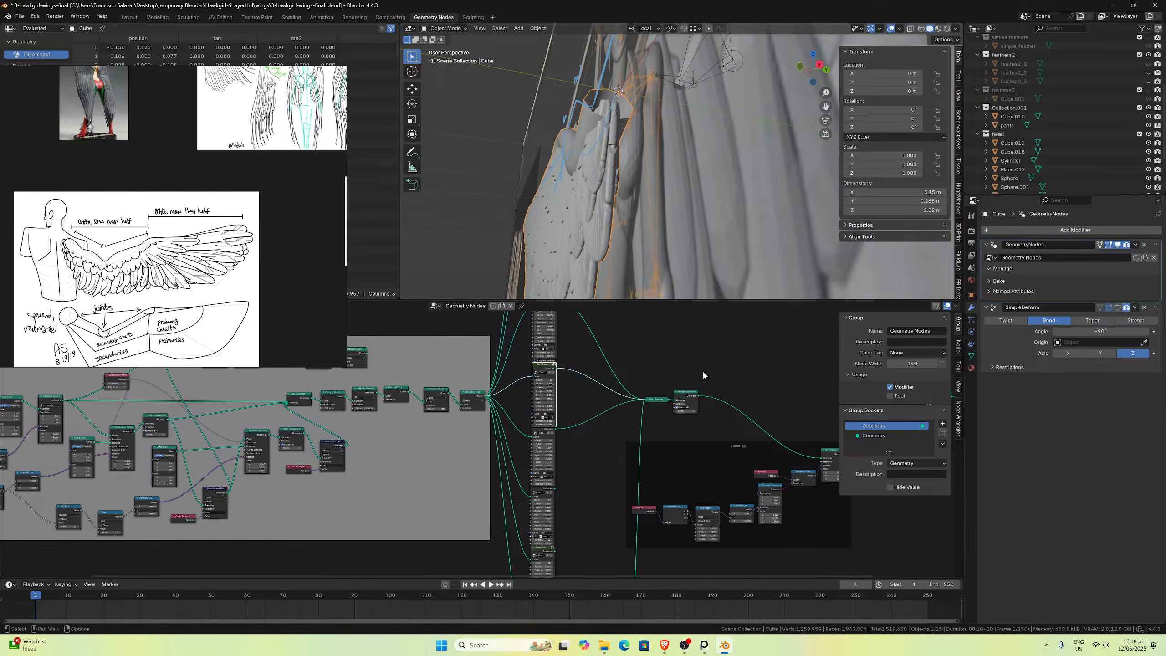
scroll(606, 444, up, 8)
middle_drag(681, 392, 601, 468)
double_click(615, 450)
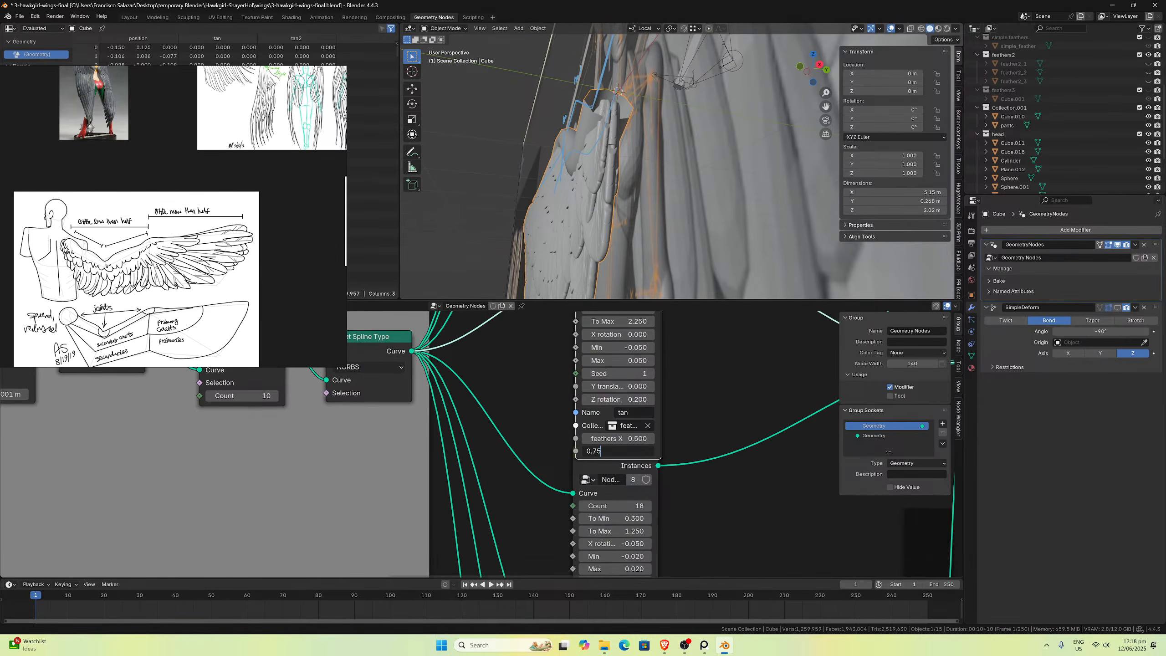
key(BackSpace)
key(Return)
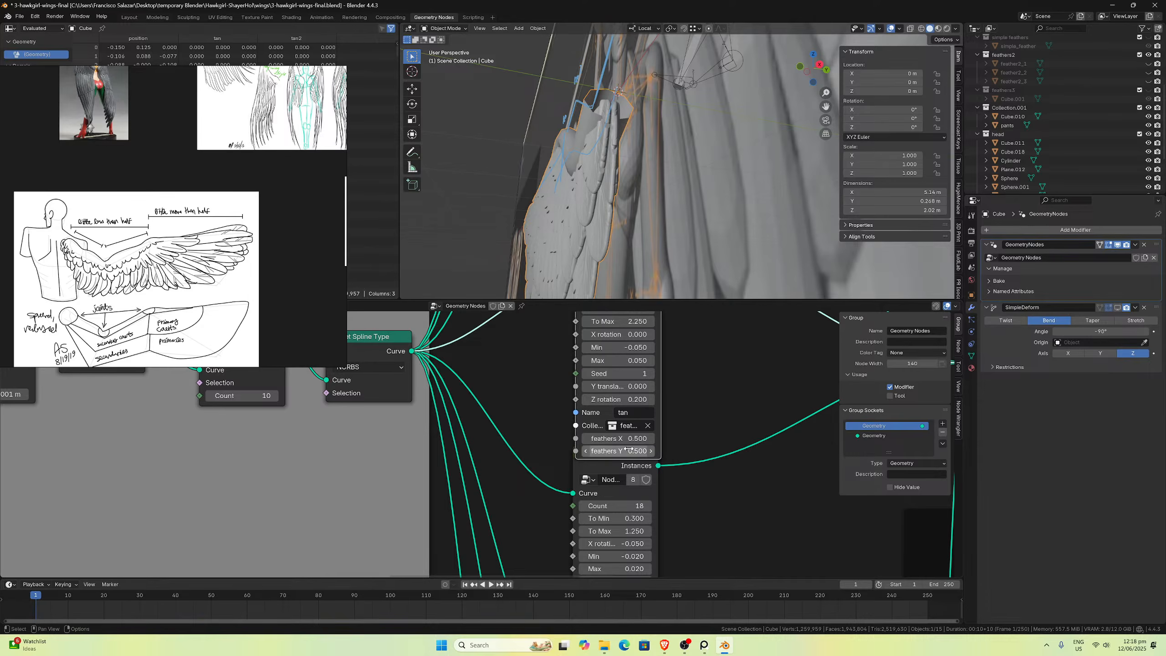
Step: Try a different feathers Y value on the 12-count feather node group, check the wing edge-on, and undo it
middle_drag(623, 193, 559, 207)
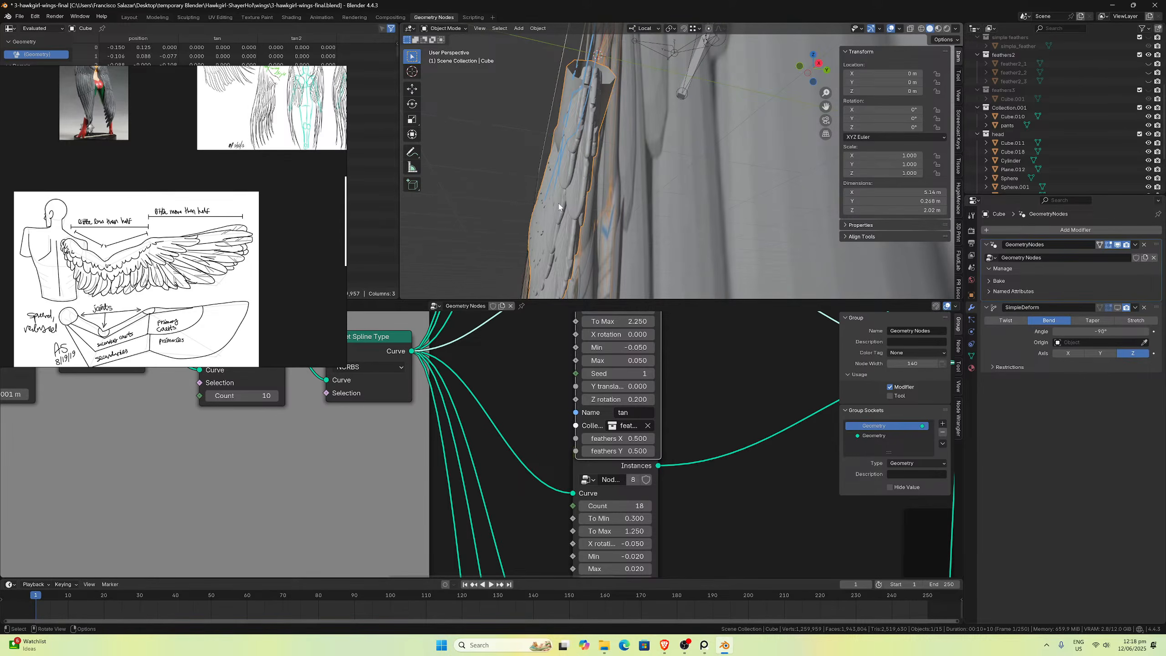
drag(618, 450, 636, 451)
middle_drag(569, 205, 638, 203)
key(ctrl+z)
middle_drag(637, 201, 568, 220)
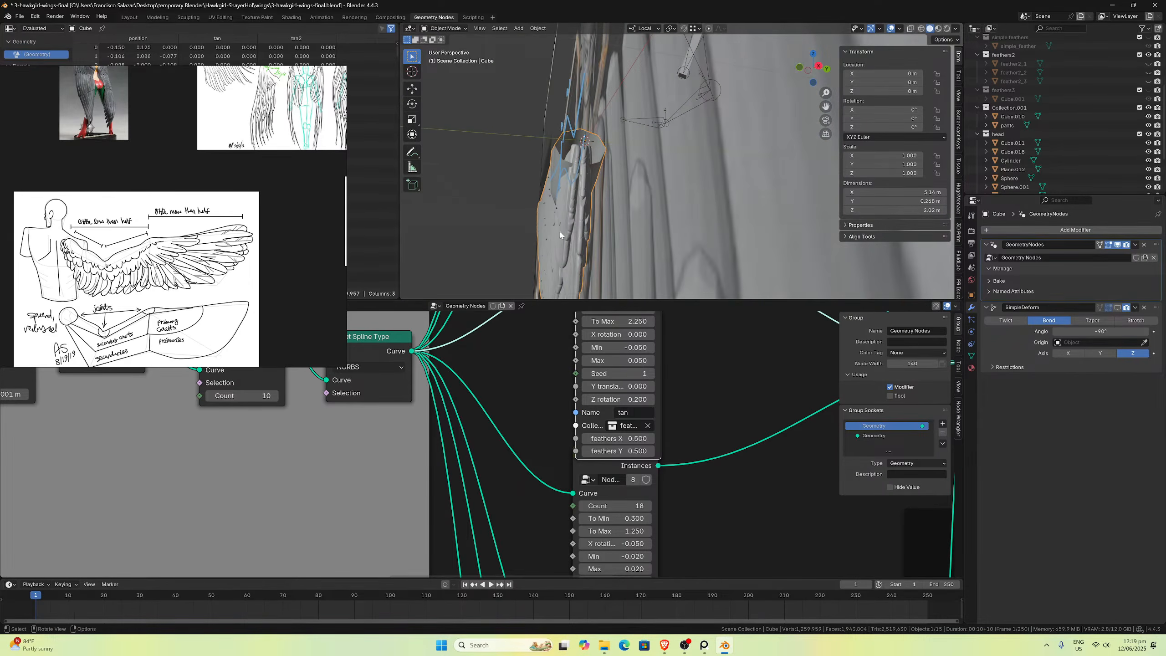
Step: Examine how the small feathers overlap on the wing surface and check the settings of the 12-count and 18-count node groups
scroll(690, 393, up, 2)
middle_drag(643, 258, 601, 205)
middle_drag(675, 397, 620, 461)
scroll(619, 461, up, 1)
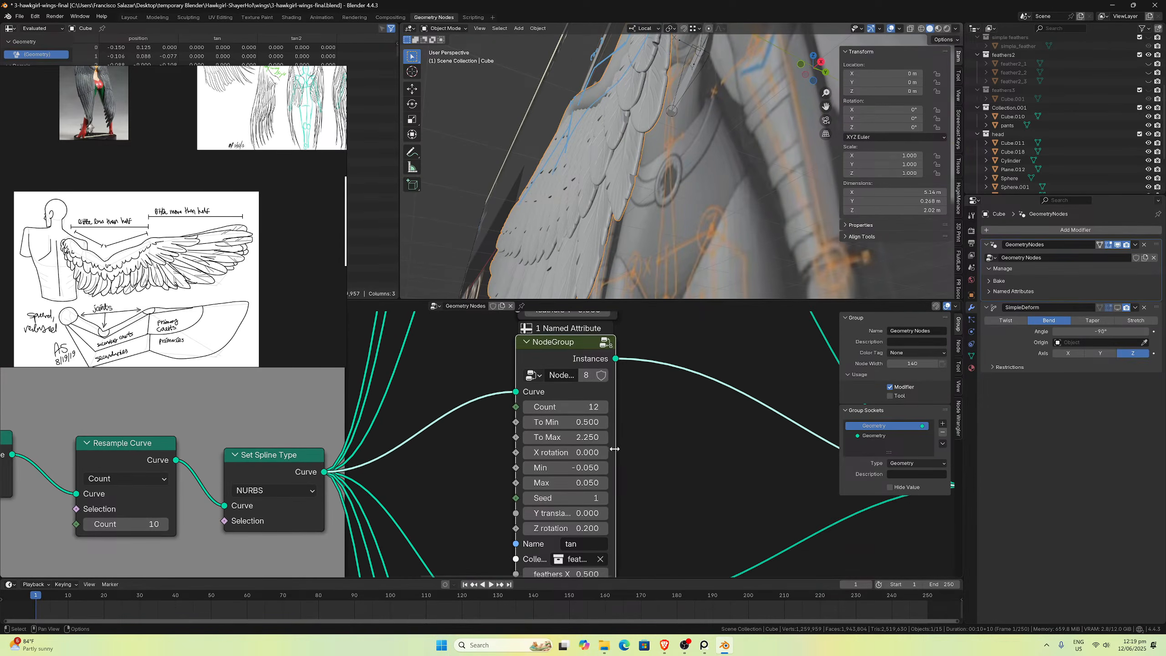
scroll(639, 447, down, 5)
middle_drag(603, 513, 598, 399)
scroll(599, 398, up, 6)
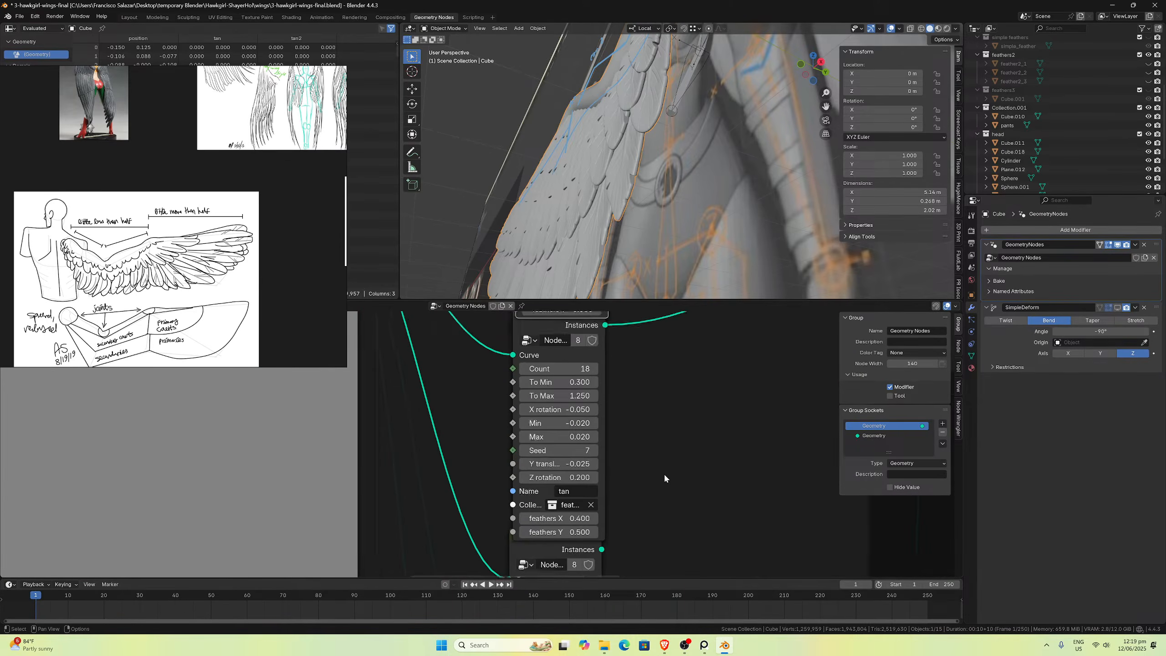
scroll(657, 415, up, 1)
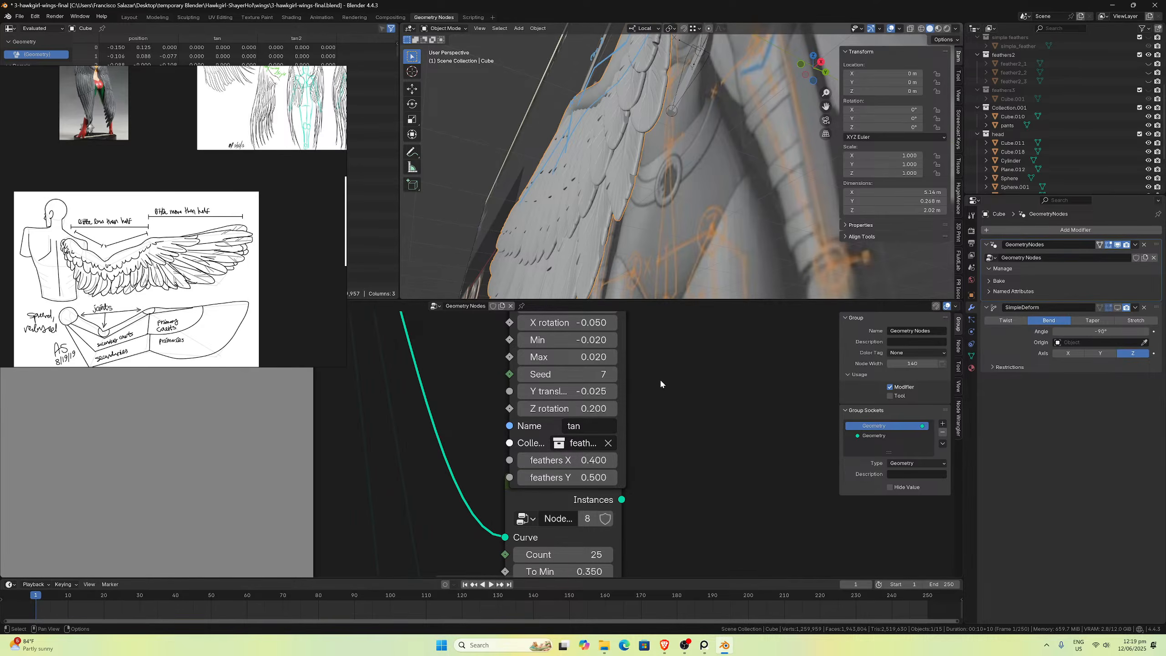
scroll(629, 231, up, 2)
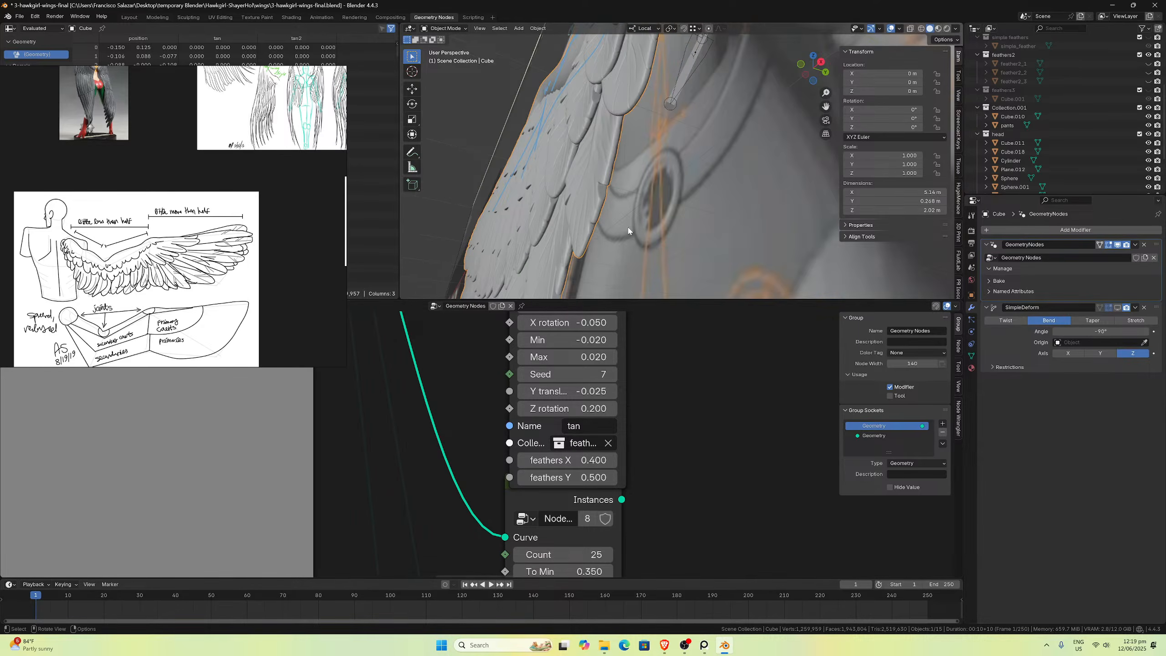
middle_drag(629, 231, 650, 234)
drag(830, 107, 827, 105)
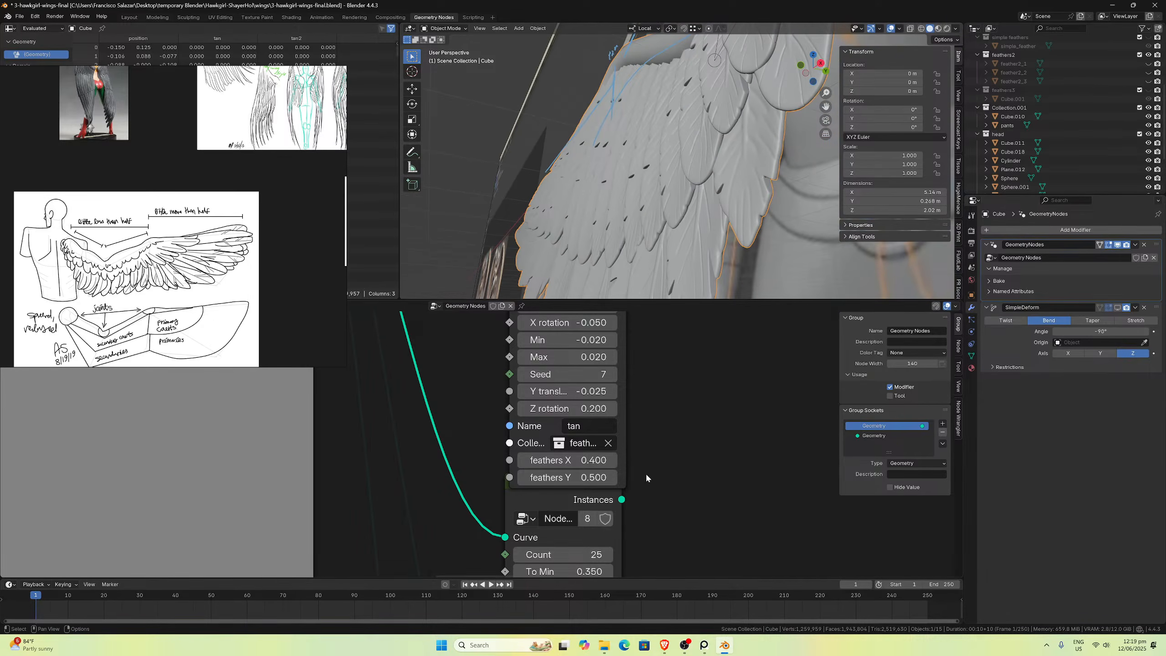
Step: Set X rotation to -0.06 on the 18-count feather node group directly below the 12-count group
middle_drag(653, 473, 617, 440)
scroll(643, 432, down, 5)
scroll(632, 452, up, 6)
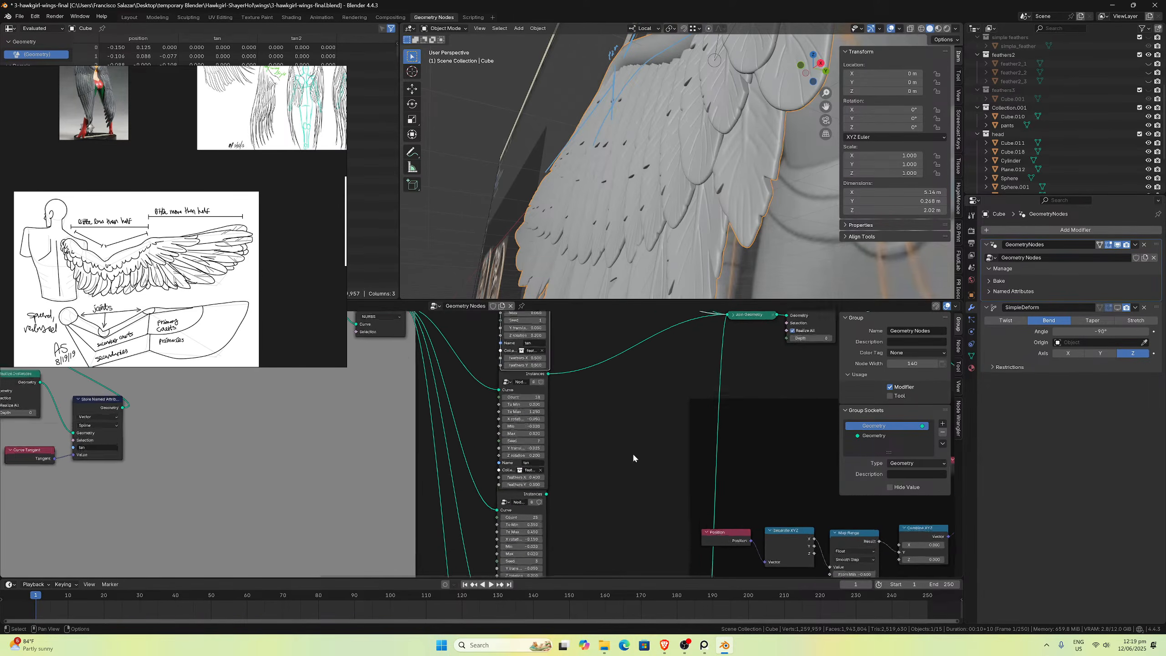
scroll(632, 461, up, 2)
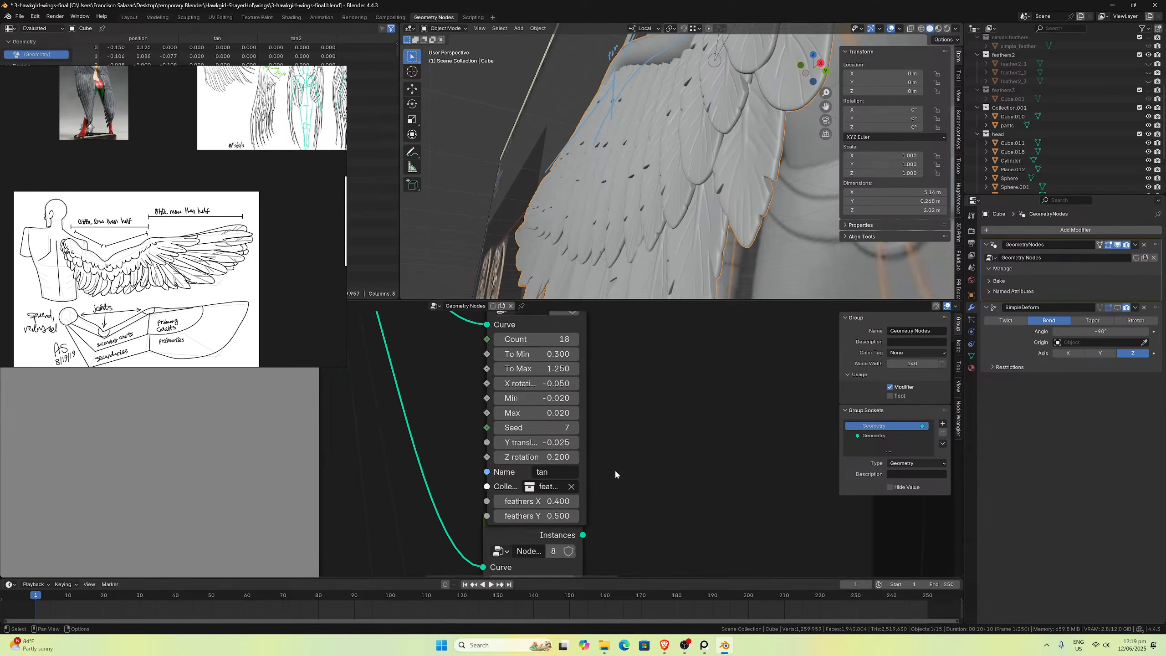
shift+scroll(629, 435, up, 5)
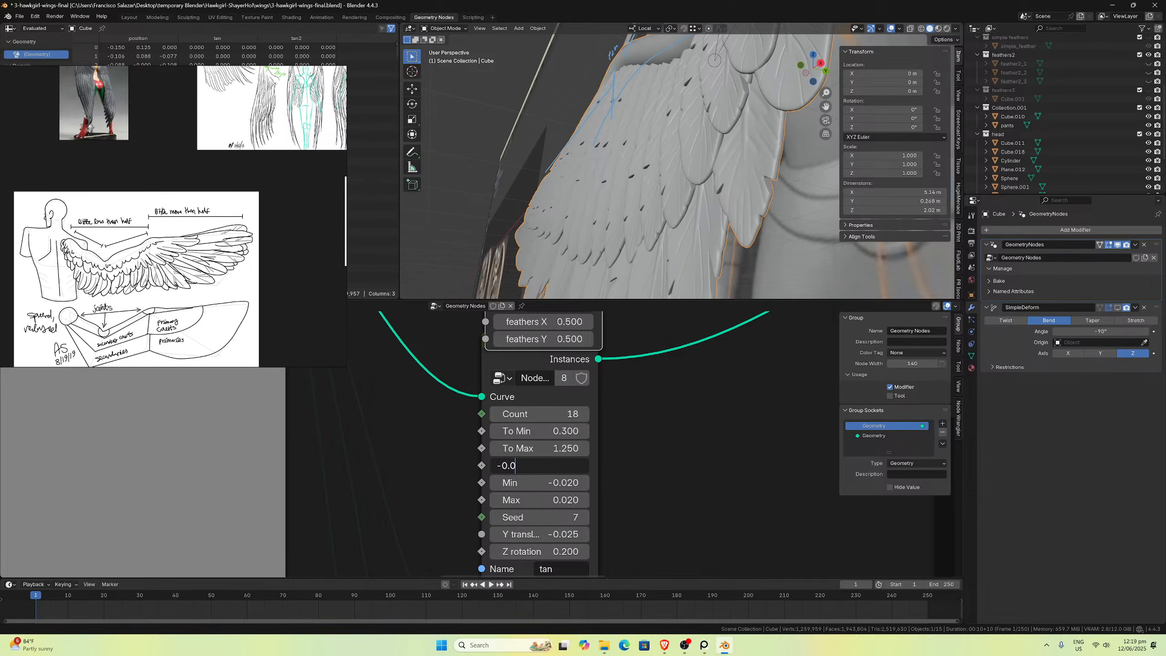
key(Return)
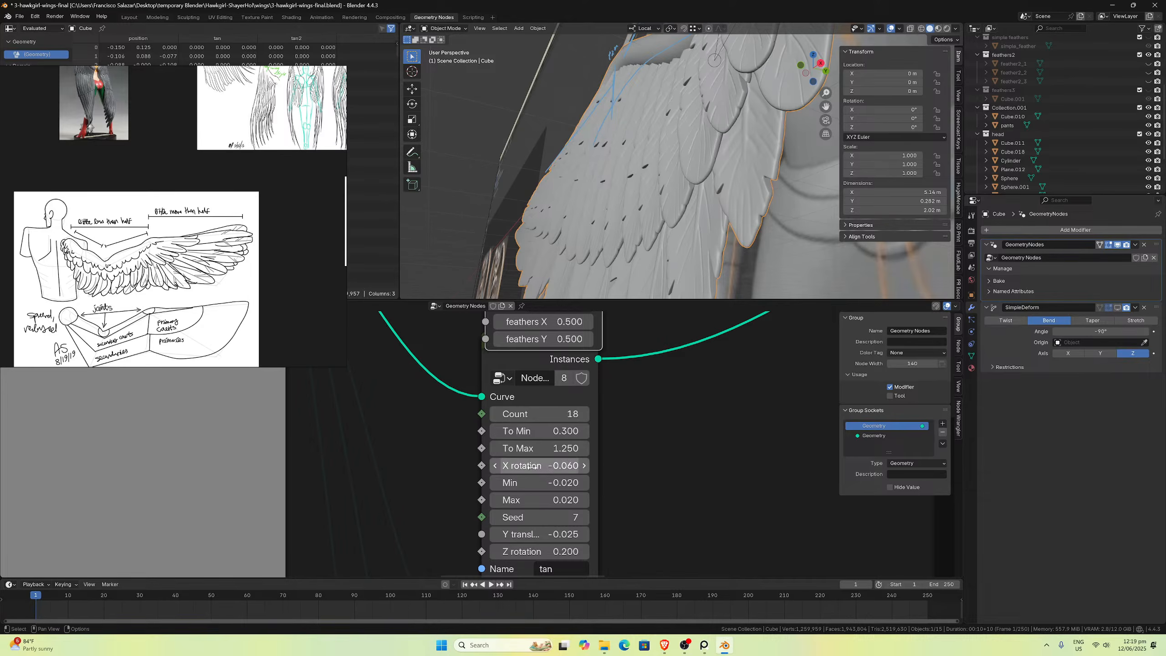
Step: Inspect the feathers on the wing's opposite side and set X rotation to 0.04 on the 18-count node group above the 12-count group
middle_drag(584, 236, 580, 271)
middle_drag(651, 201, 645, 174)
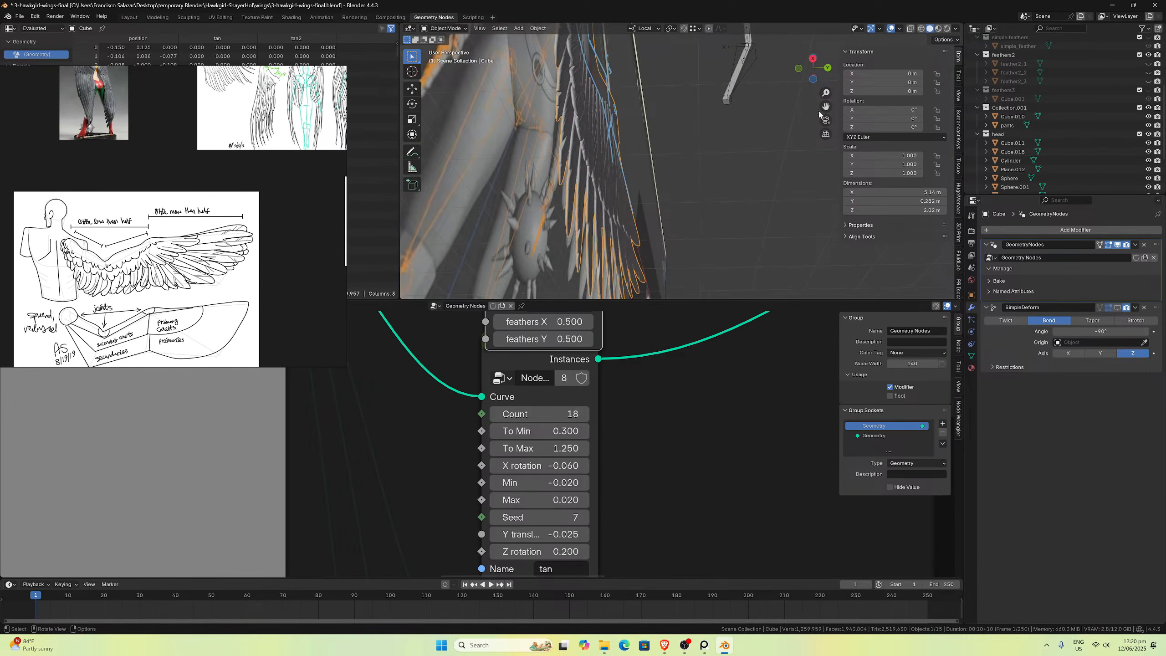
middle_drag(820, 114, 700, 171)
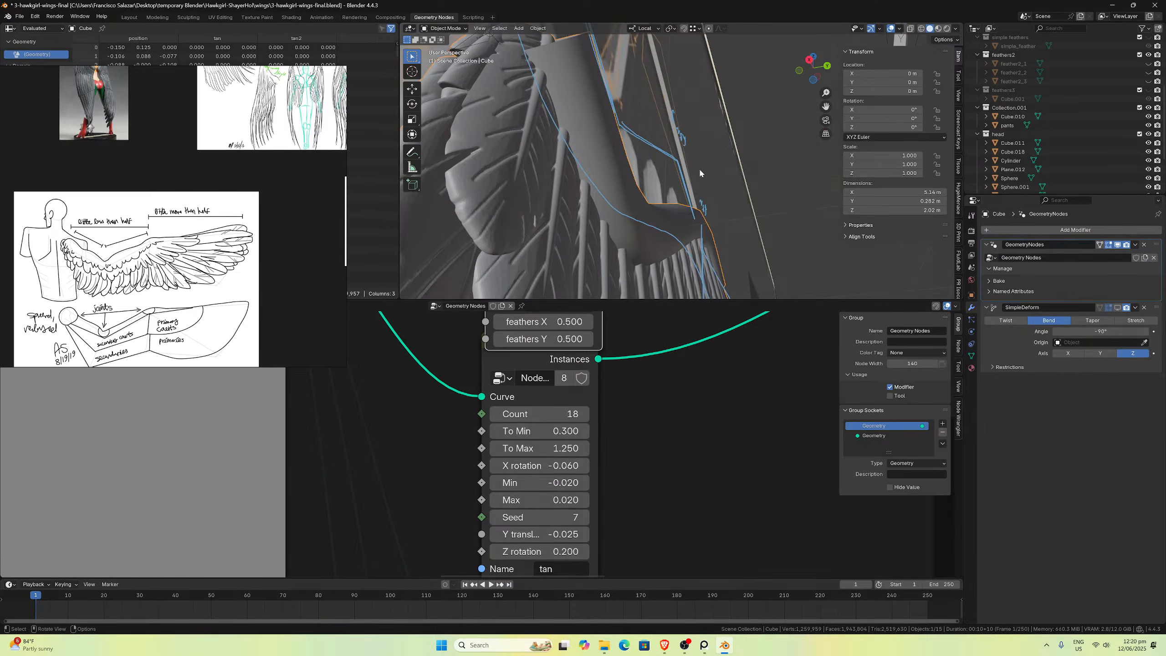
middle_drag(601, 184, 628, 171)
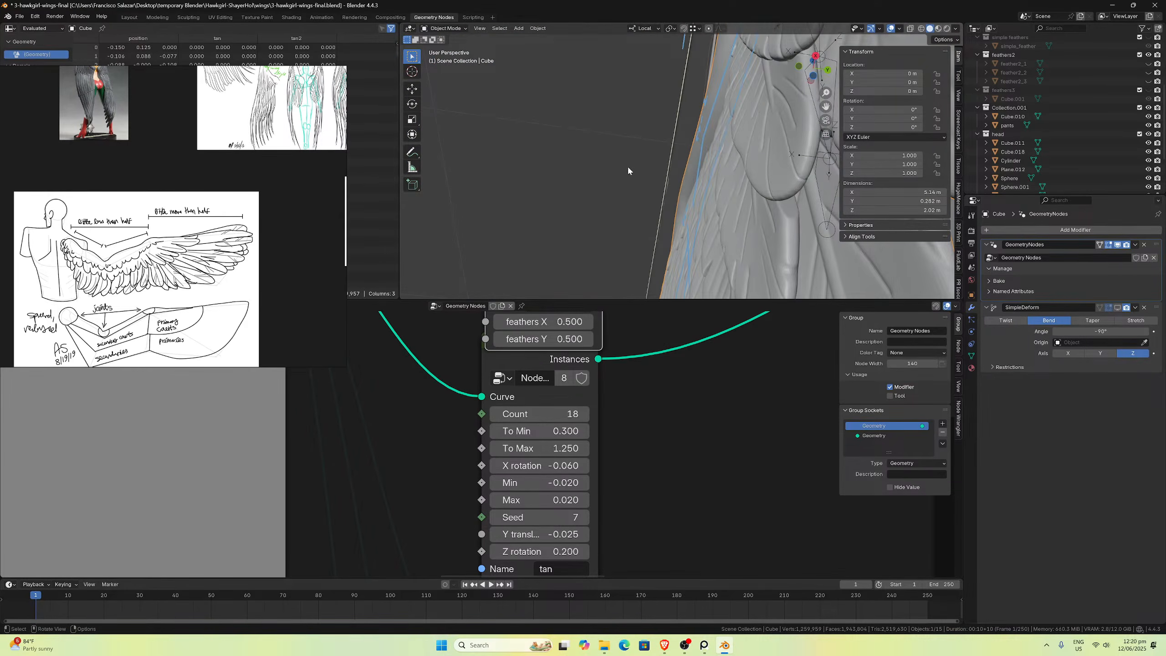
scroll(577, 397, down, 6)
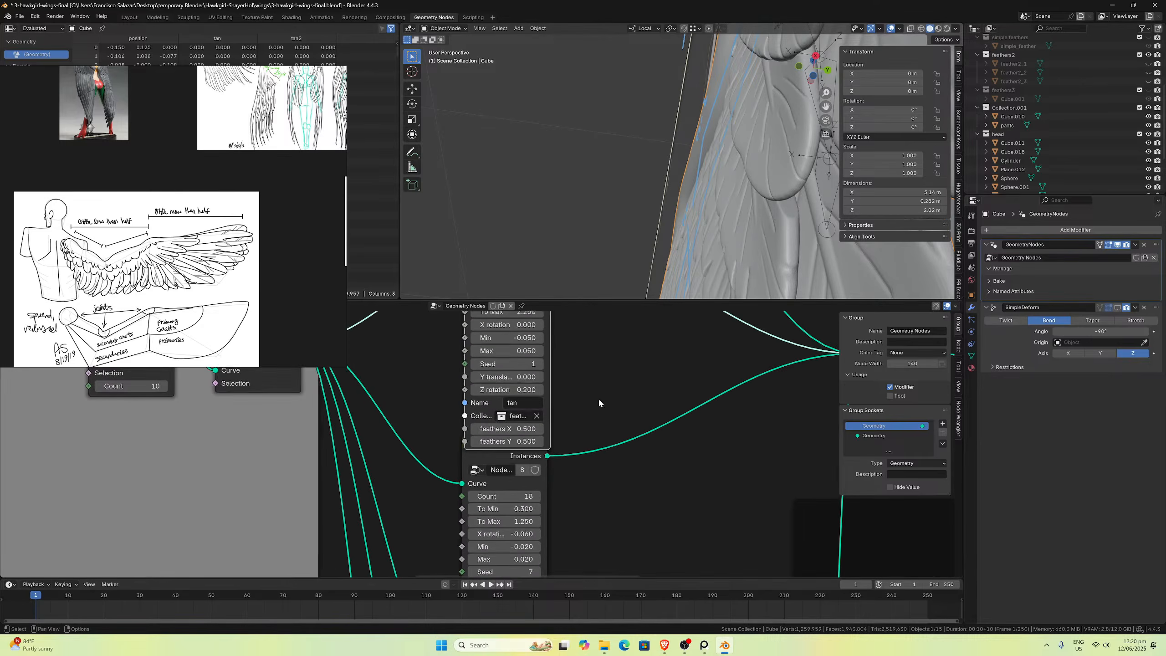
shift+scroll(575, 478, up, 5)
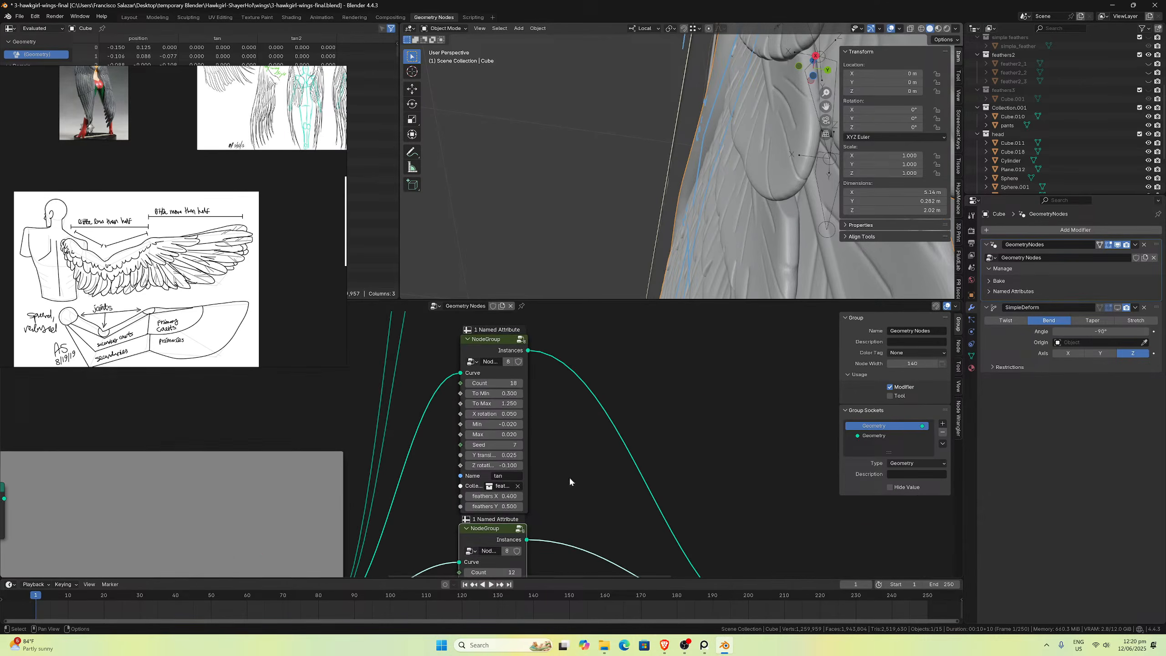
middle_drag(709, 206, 662, 218)
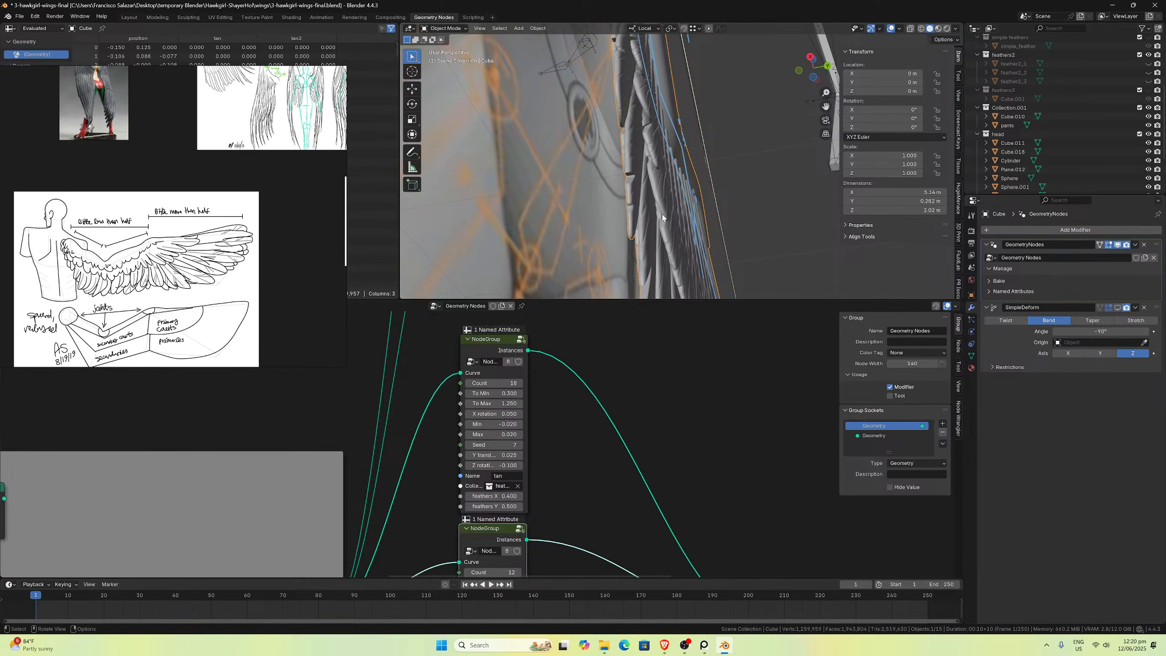
scroll(540, 403, up, 2)
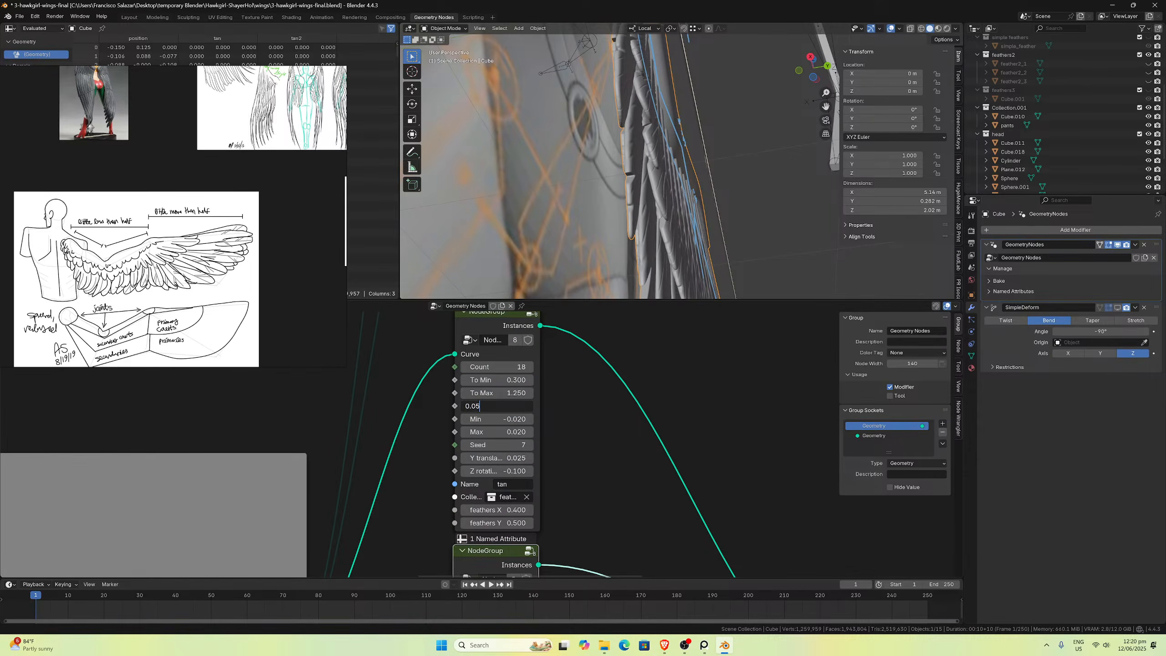
key(Return)
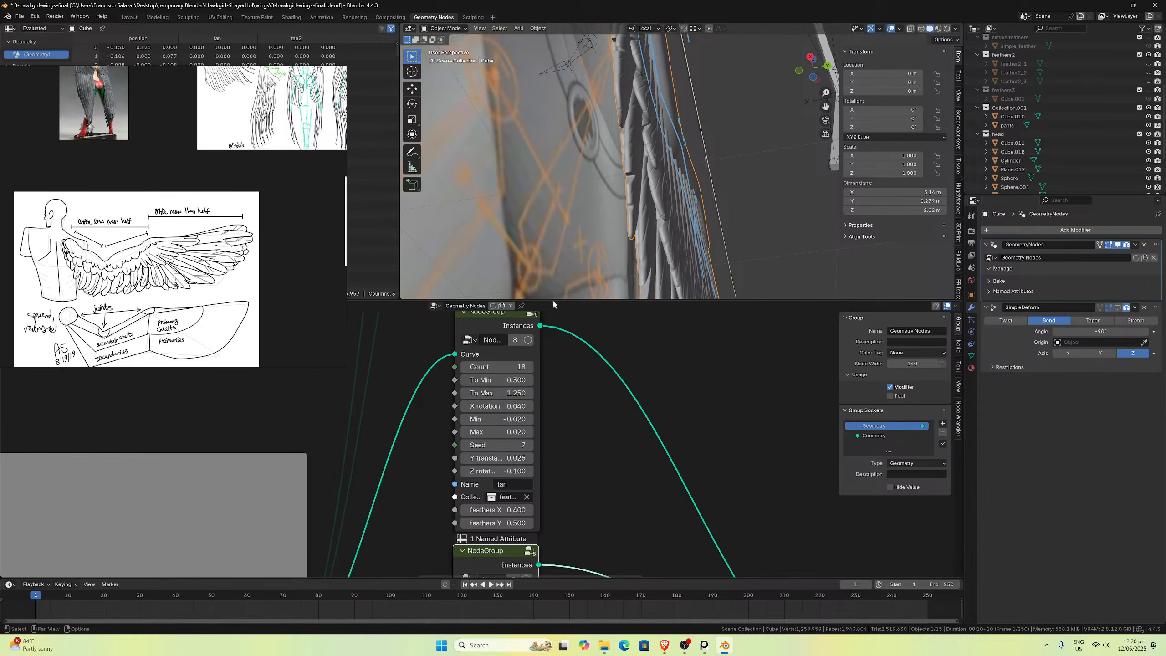
Step: Examine the feather layers at the wing's open end and along its edge, along with the 12-count node group's settings
middle_drag(558, 289, 614, 198)
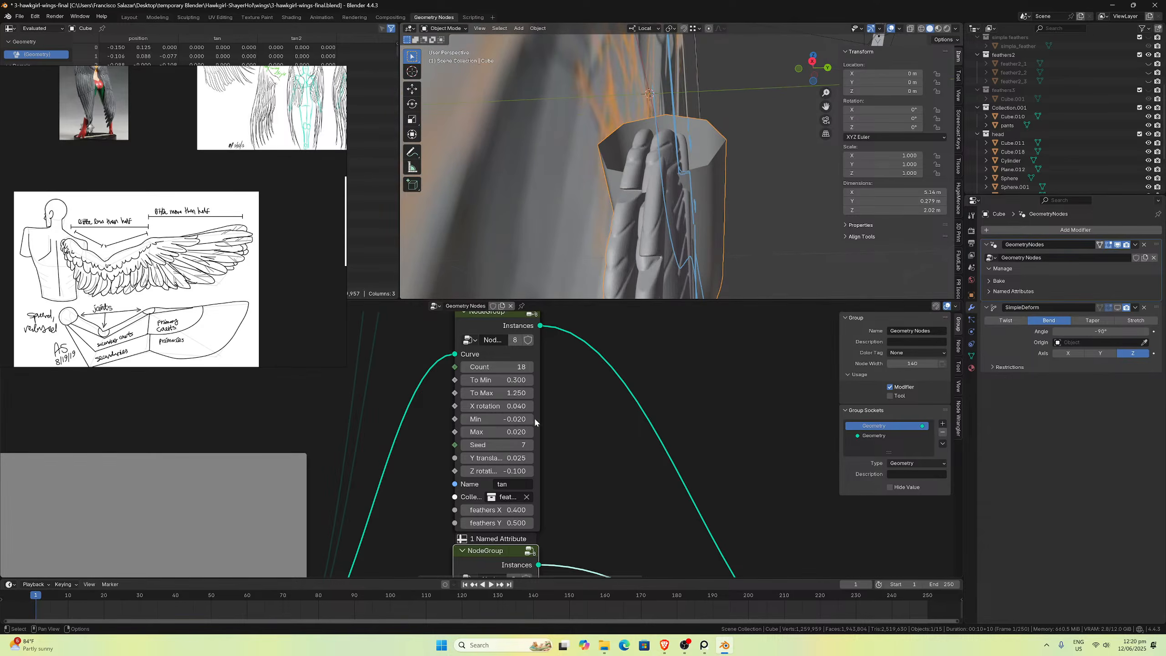
scroll(569, 498, down, 1)
middle_drag(572, 504, 606, 501)
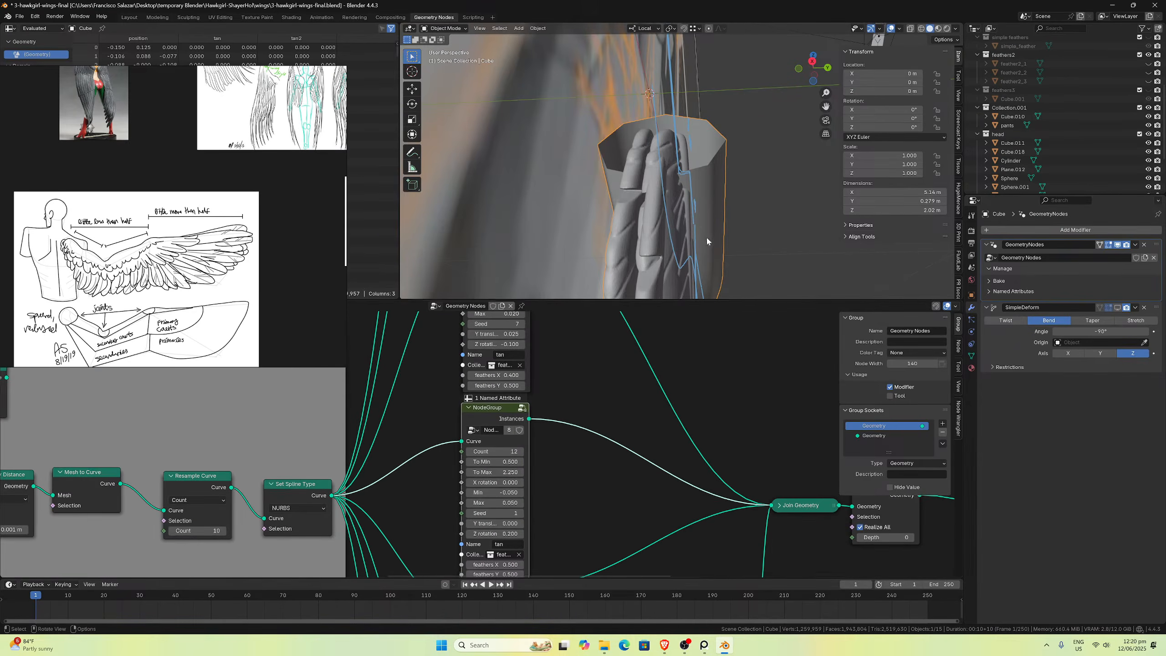
middle_drag(652, 257, 627, 212)
scroll(561, 399, up, 2)
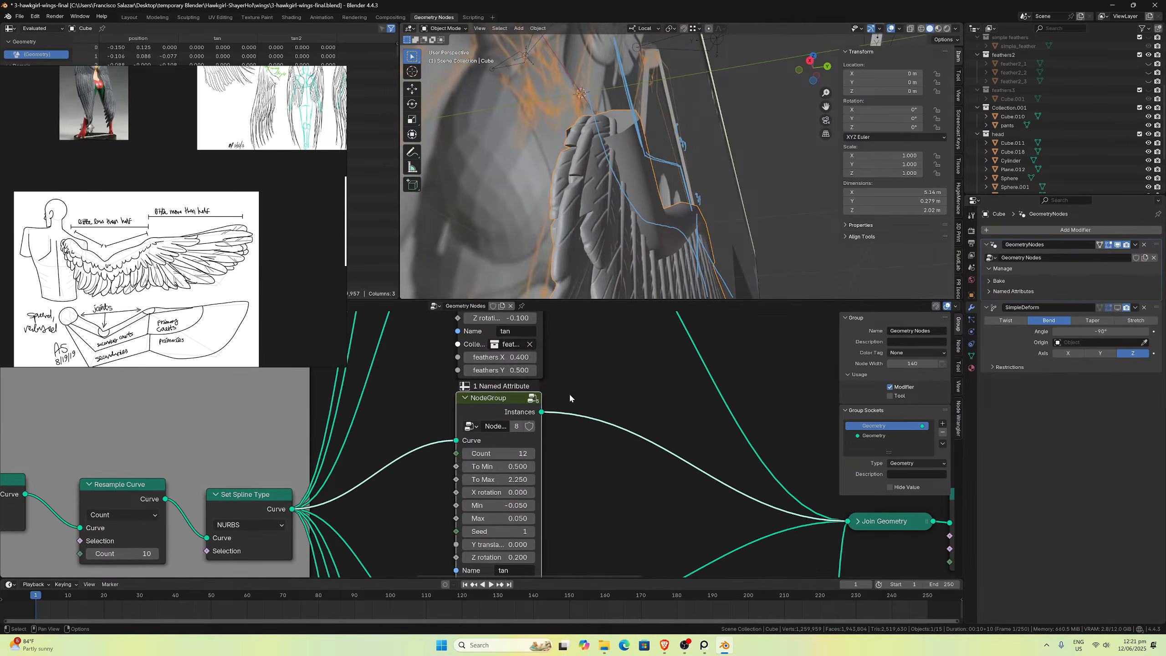
mouse_move(653, 177)
middle_down()
mouse_move(667, 180)
mouse_move(652, 174)
middle_up()
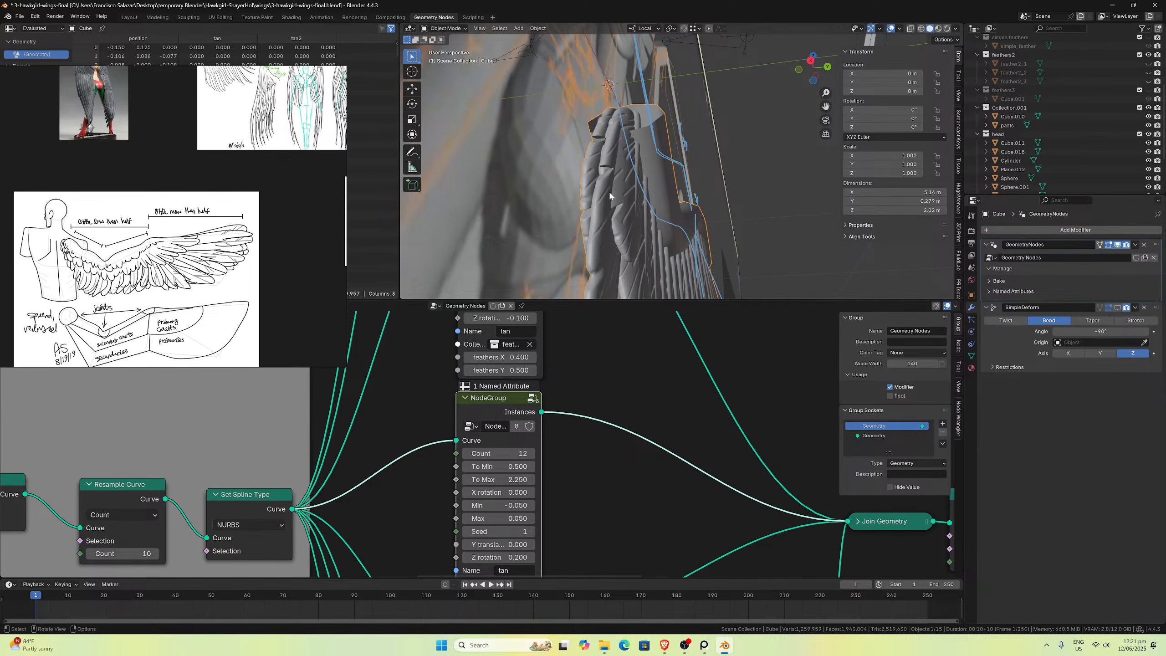
middle_drag(597, 199, 626, 170)
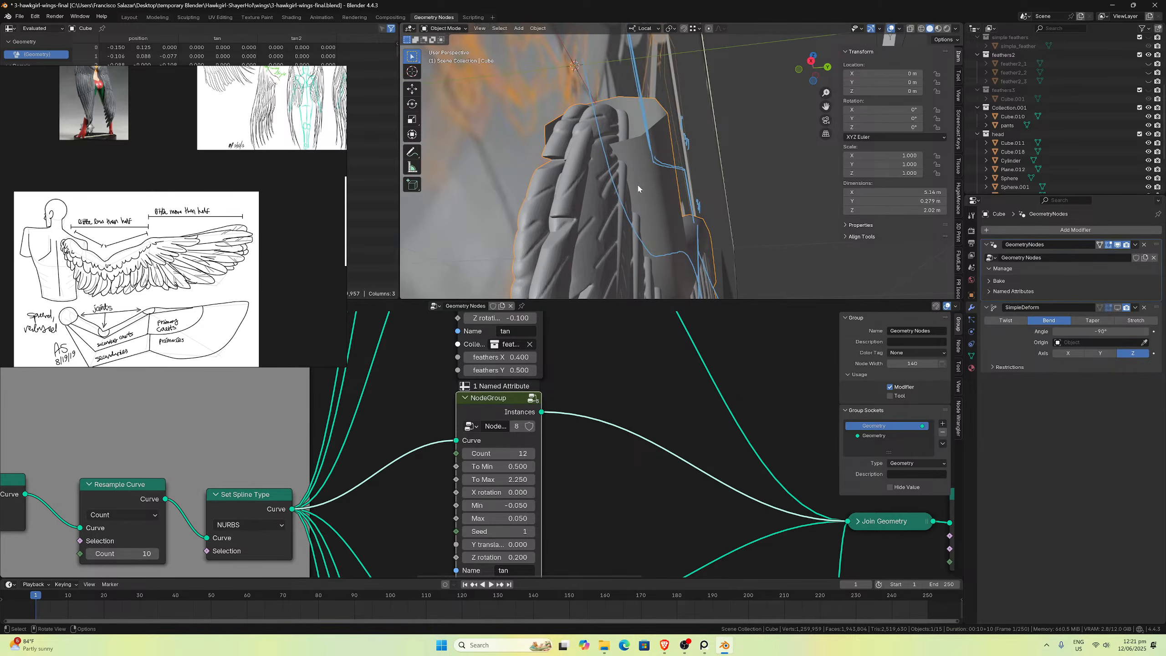
scroll(634, 165, up, 5)
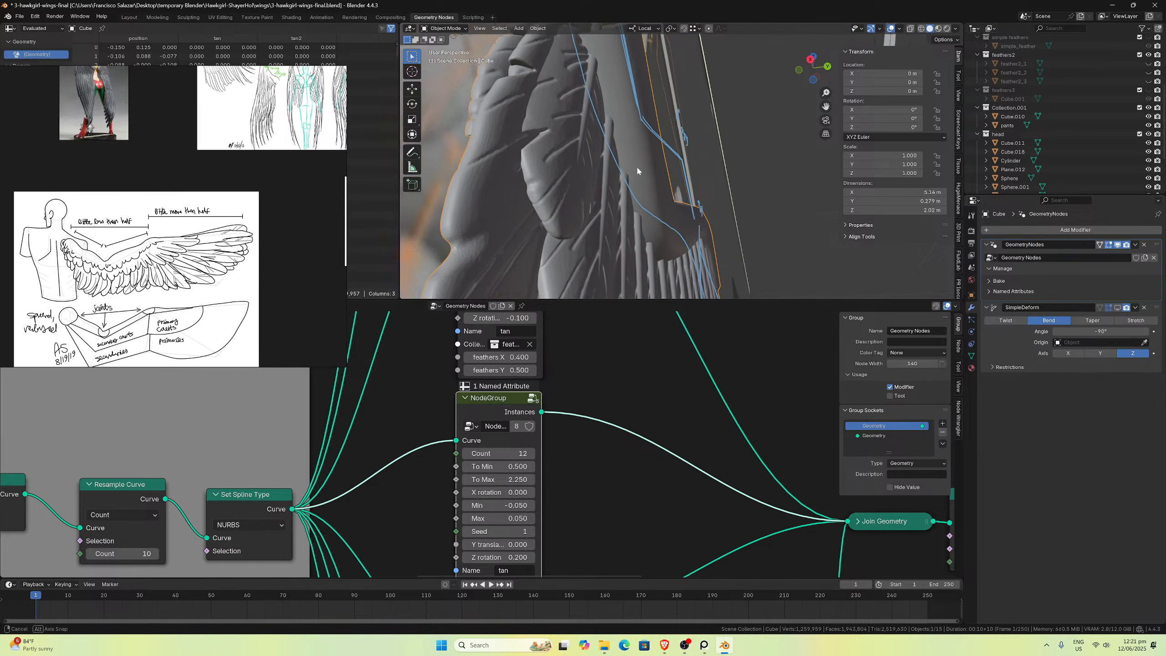
shift+scroll(587, 365, up, 3)
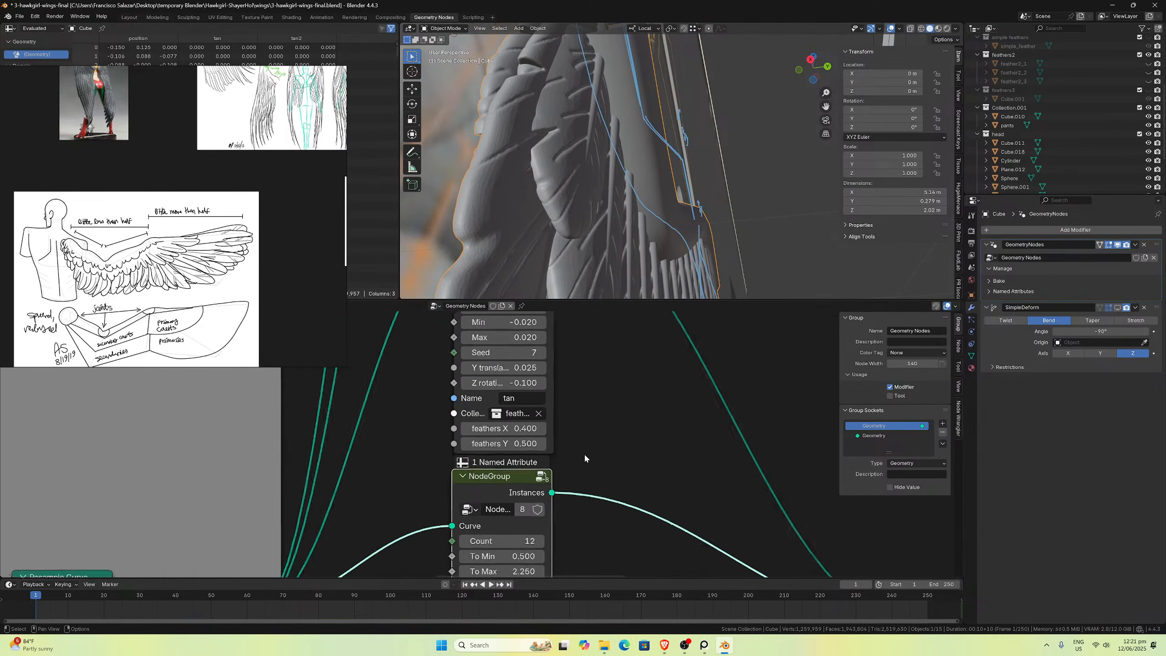
shift+scroll(584, 453, down, 5)
scroll(576, 440, up, 2)
scroll(576, 441, down, 2)
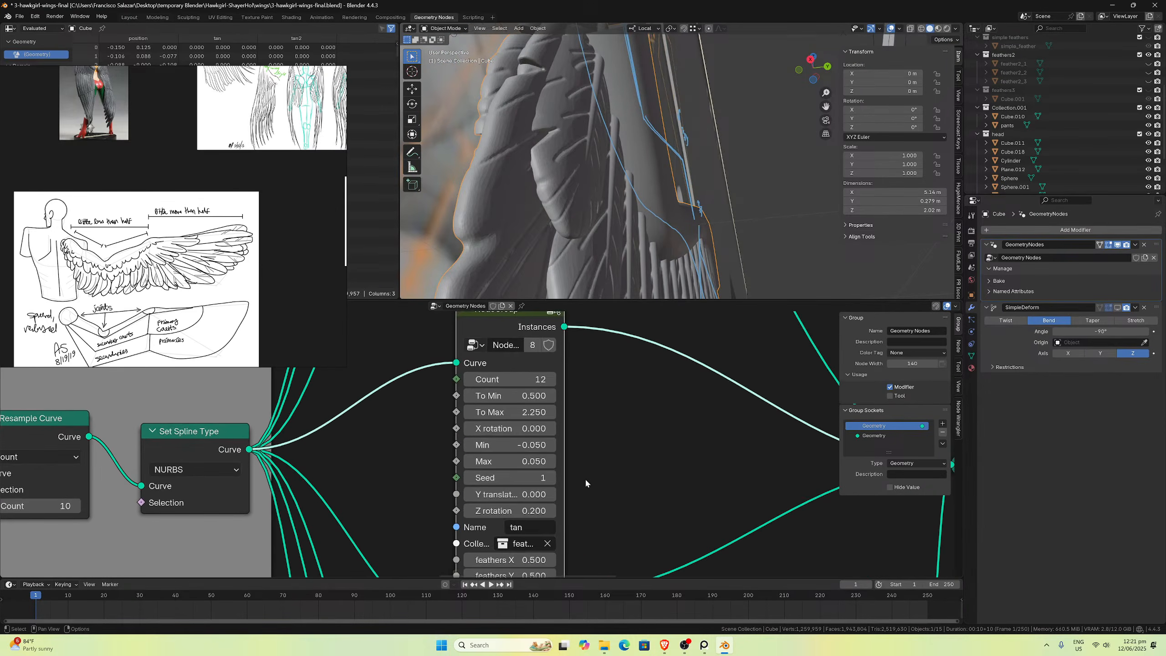
Step: Save the file and try a Z rotation of -0.15 on the 18-count feather node group above the 12-count group
scroll(586, 482, down, 1)
shift+scroll(573, 507, up, 3)
shift+scroll(566, 501, up, 1)
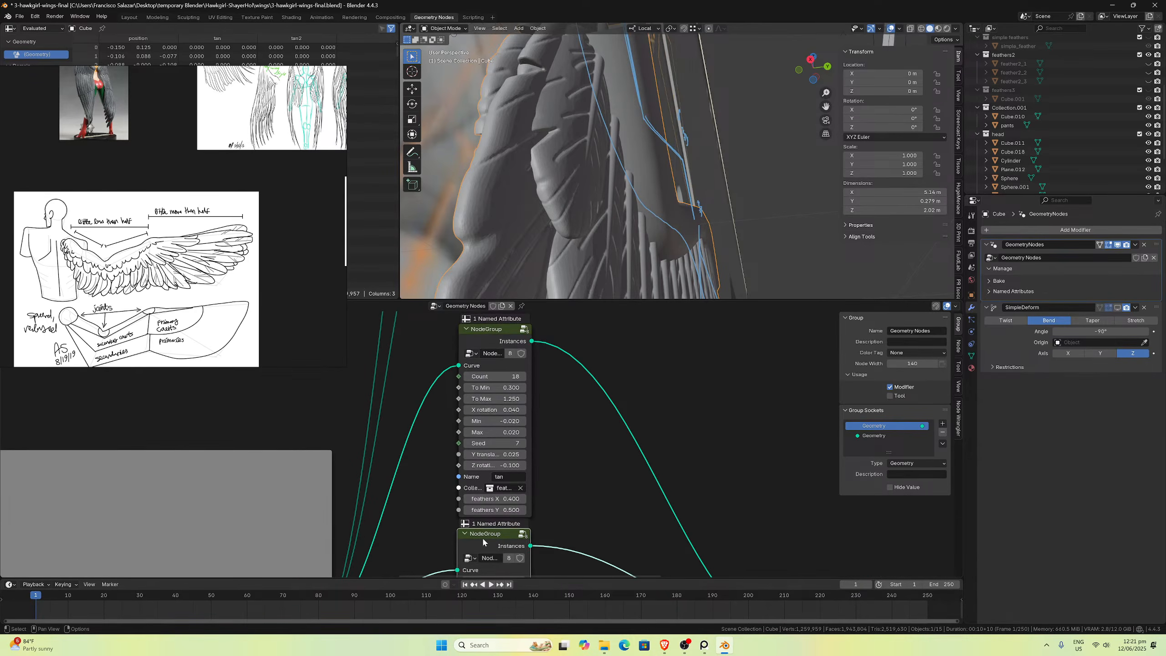
shift+scroll(576, 469, down, 2)
scroll(579, 476, up, 2)
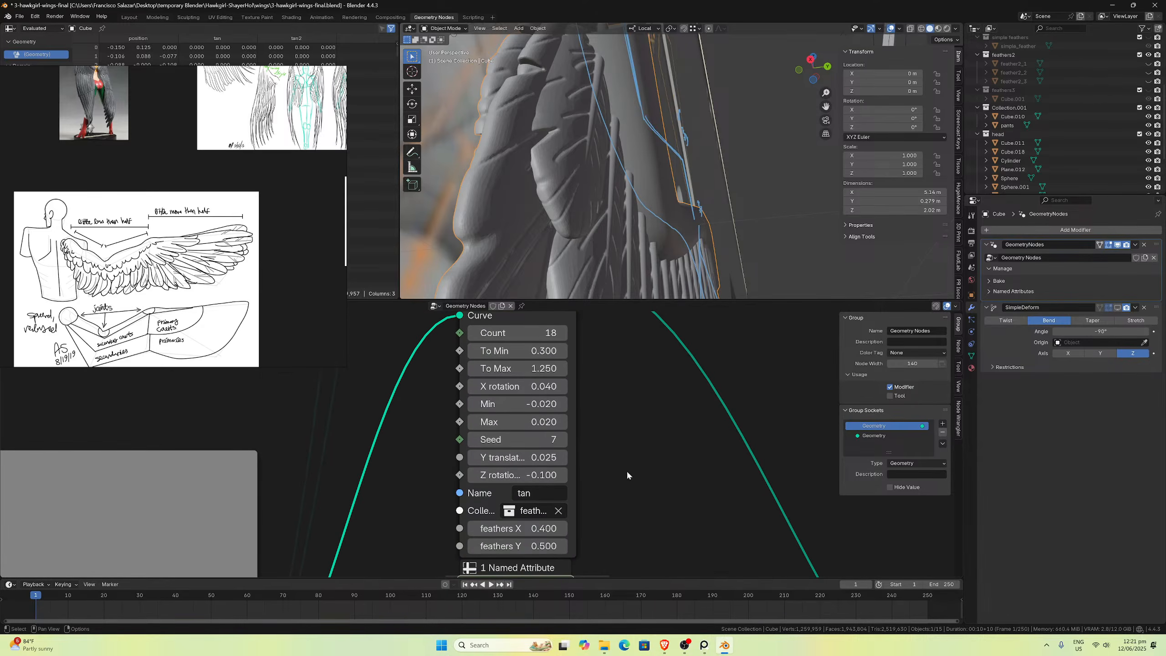
shift+scroll(620, 478, down, 1)
key(ctrl+s)
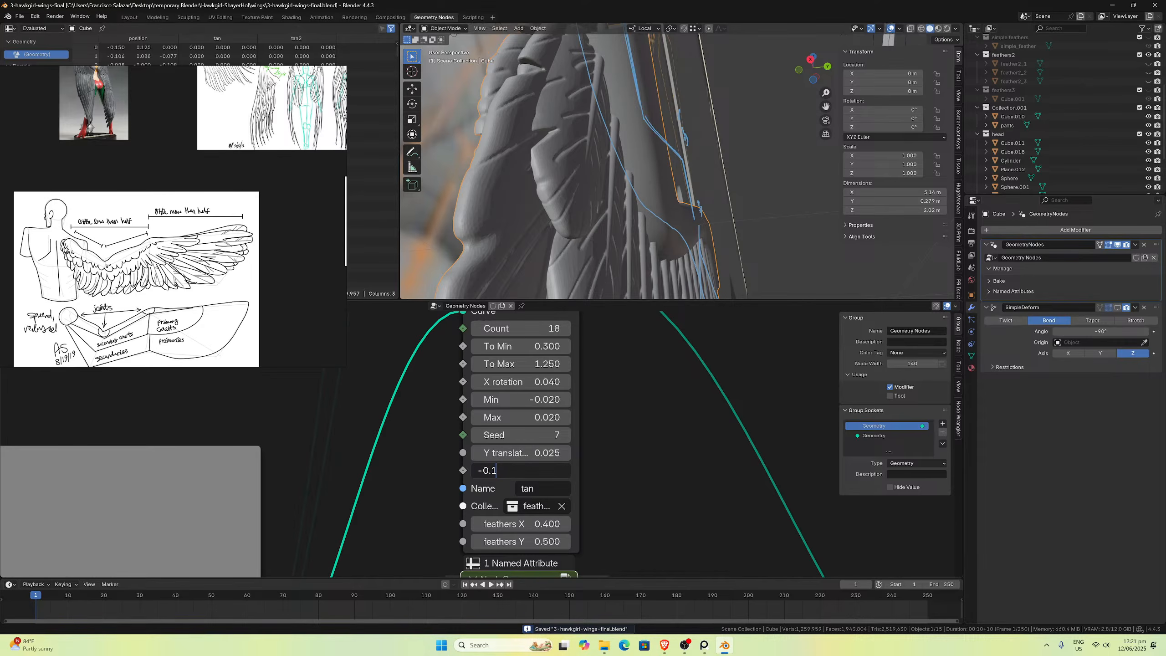
key(Return)
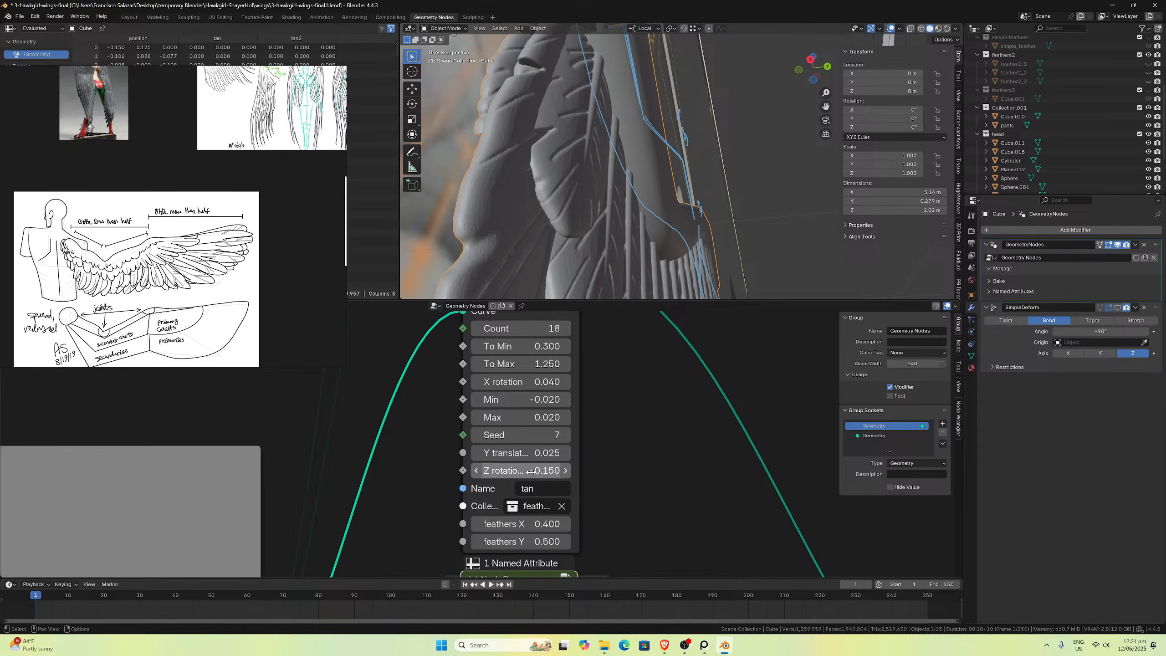
ctrl+scroll(531, 472, up, 1)
Step: Set Y translation to 0.04 and X rotation to 0.03 on the 18-count feather node group above the 12-count group
click(528, 453)
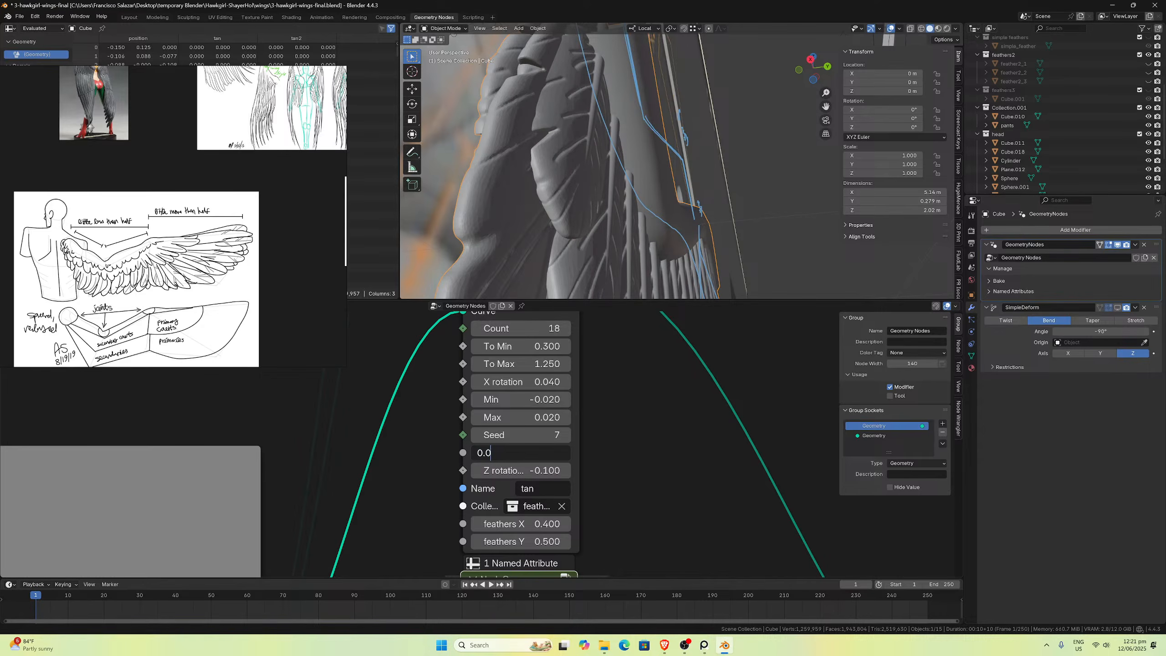
key(Return)
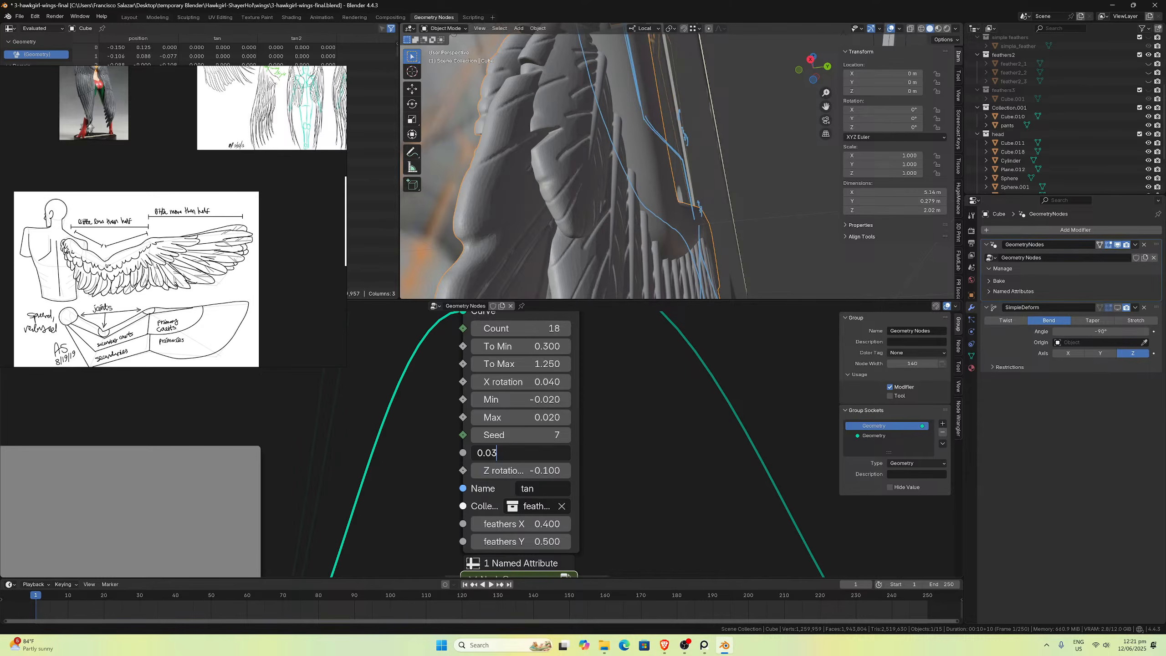
key(Return)
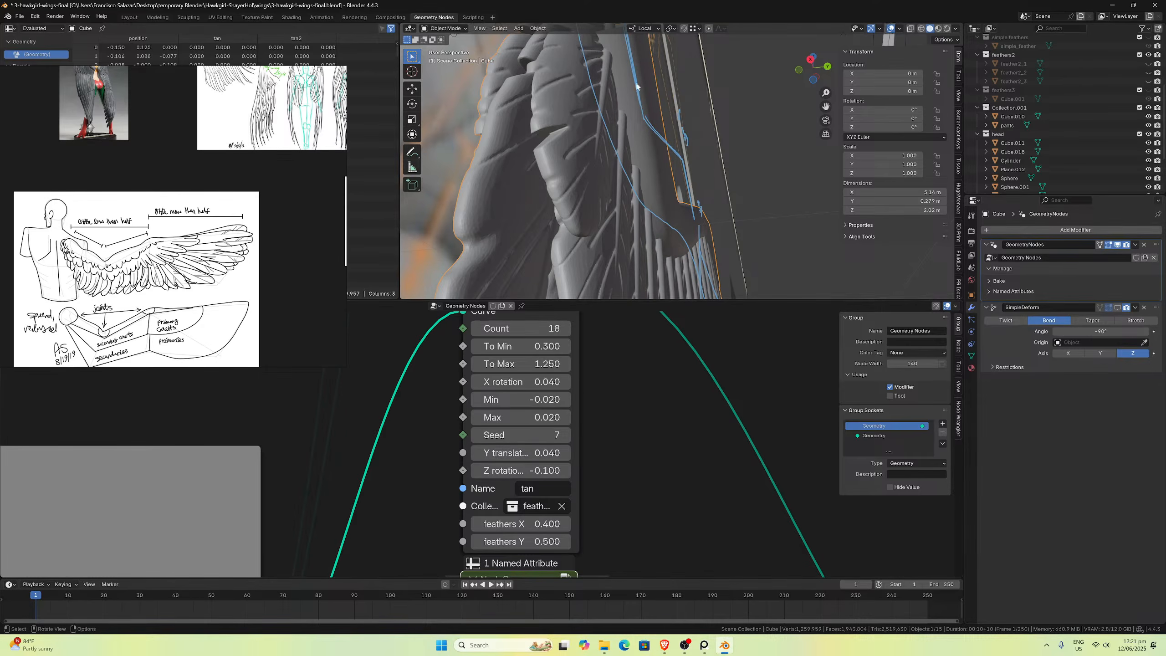
middle_drag(637, 87, 599, 137)
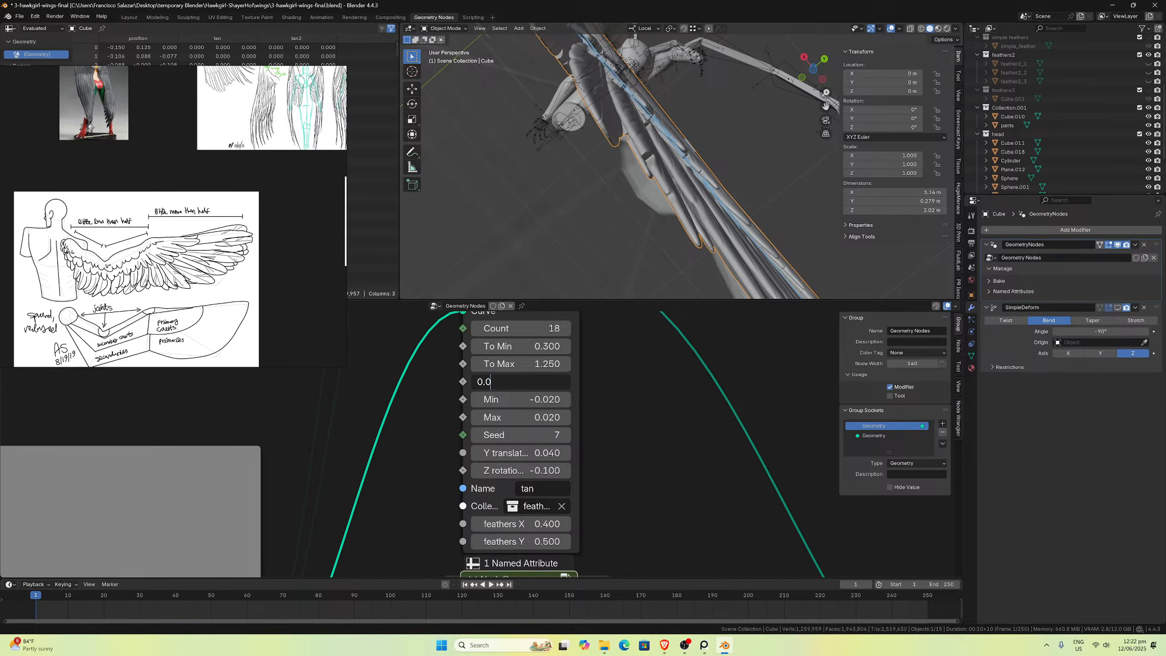
key(Return)
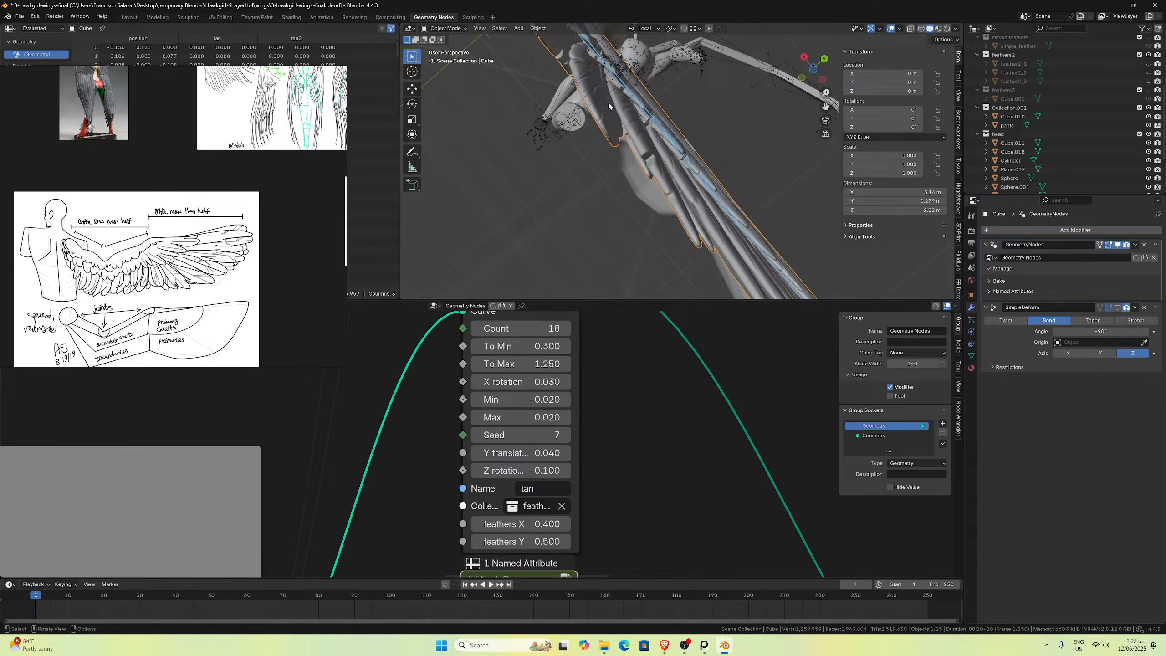
Step: Inspect the feather layers from the wing's edge and set feathers Y to 0.6 on the same 18-count node group
middle_drag(609, 104, 638, 158)
middle_drag(642, 166, 755, 222)
scroll(683, 190, up, 4)
middle_drag(683, 189, 656, 253)
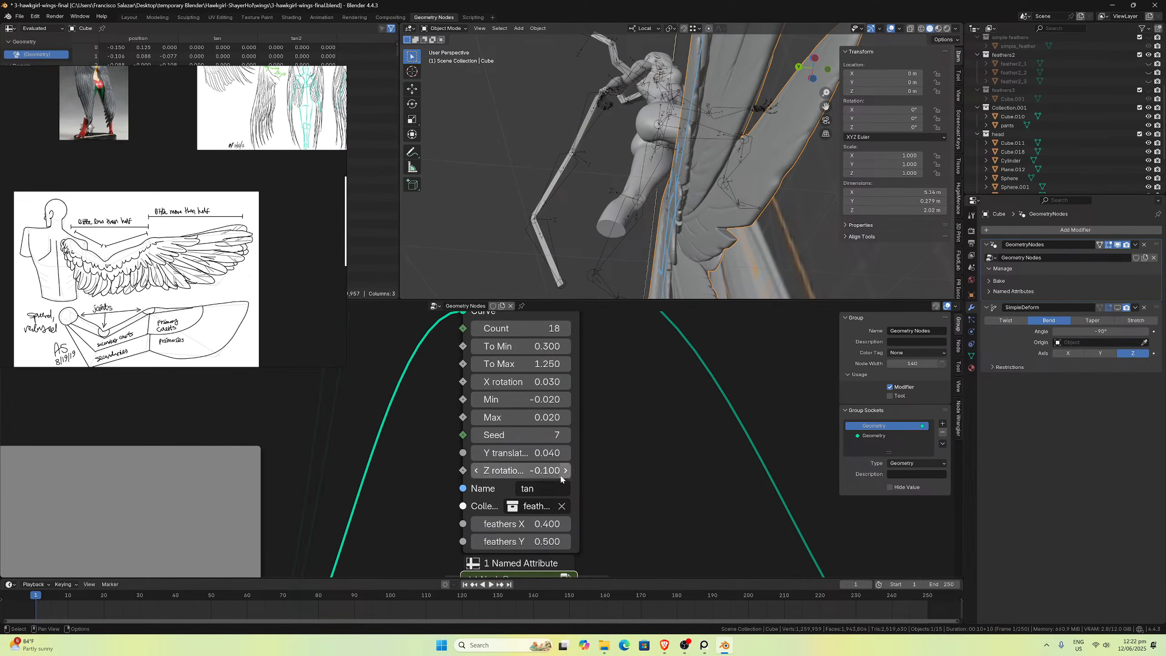
double_click(521, 541)
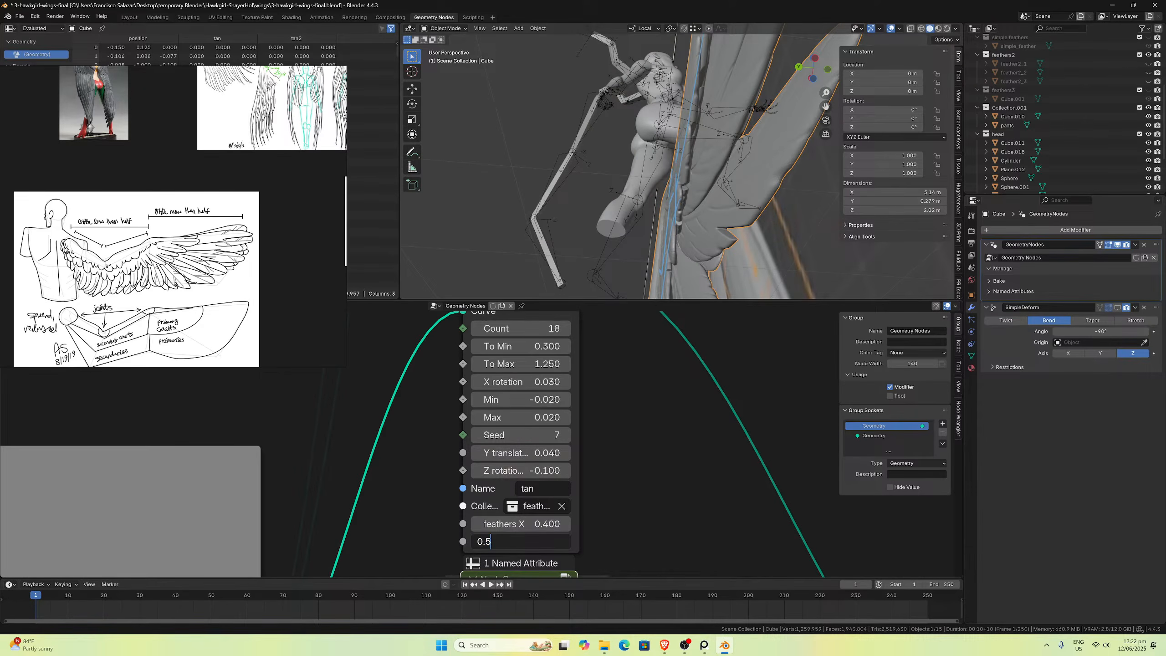
key(Return)
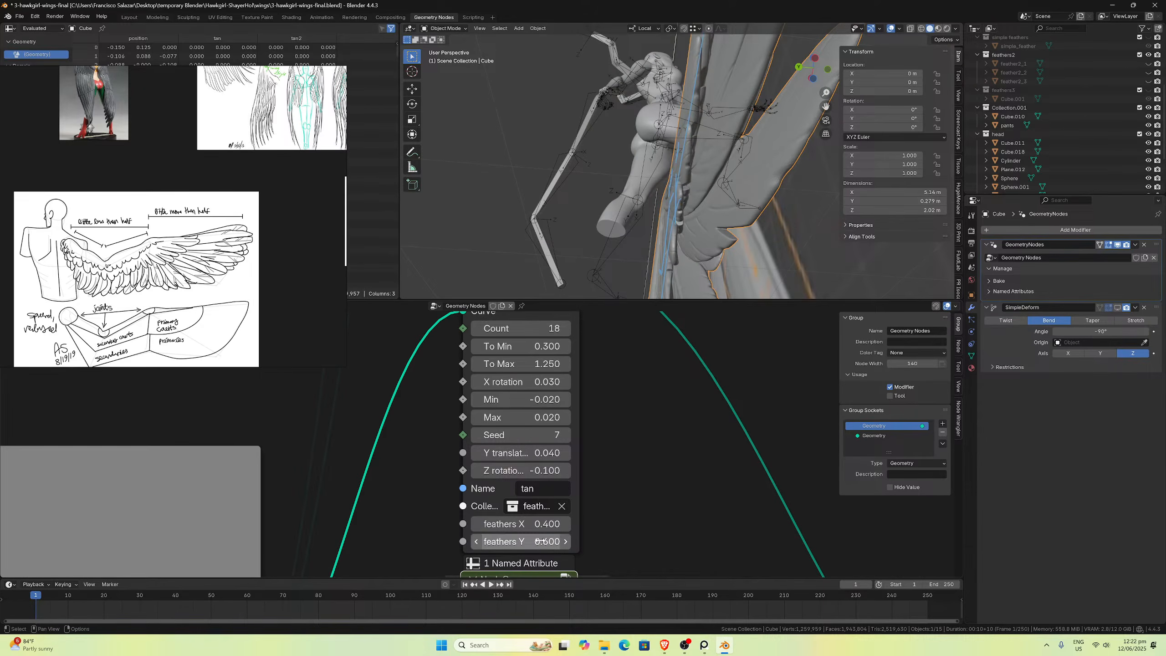
Step: Set Z rotation to -0.15 on the 18-count node group and compare the feathers with and without the change
middle_drag(661, 229, 552, 178)
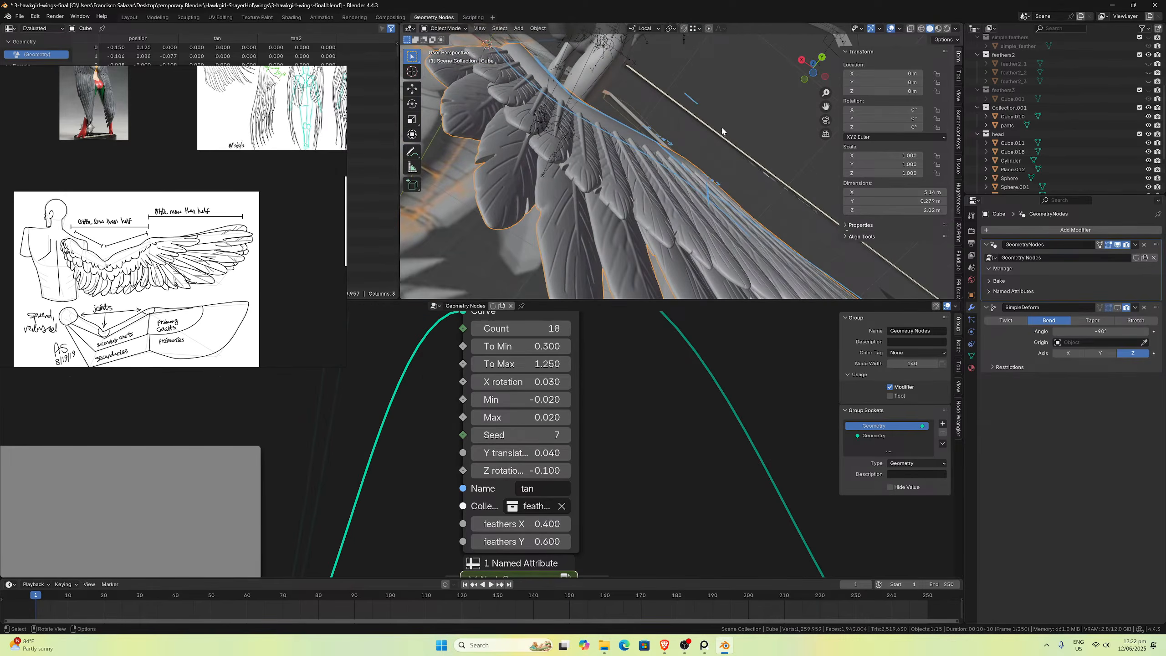
middle_drag(826, 107, 753, 152)
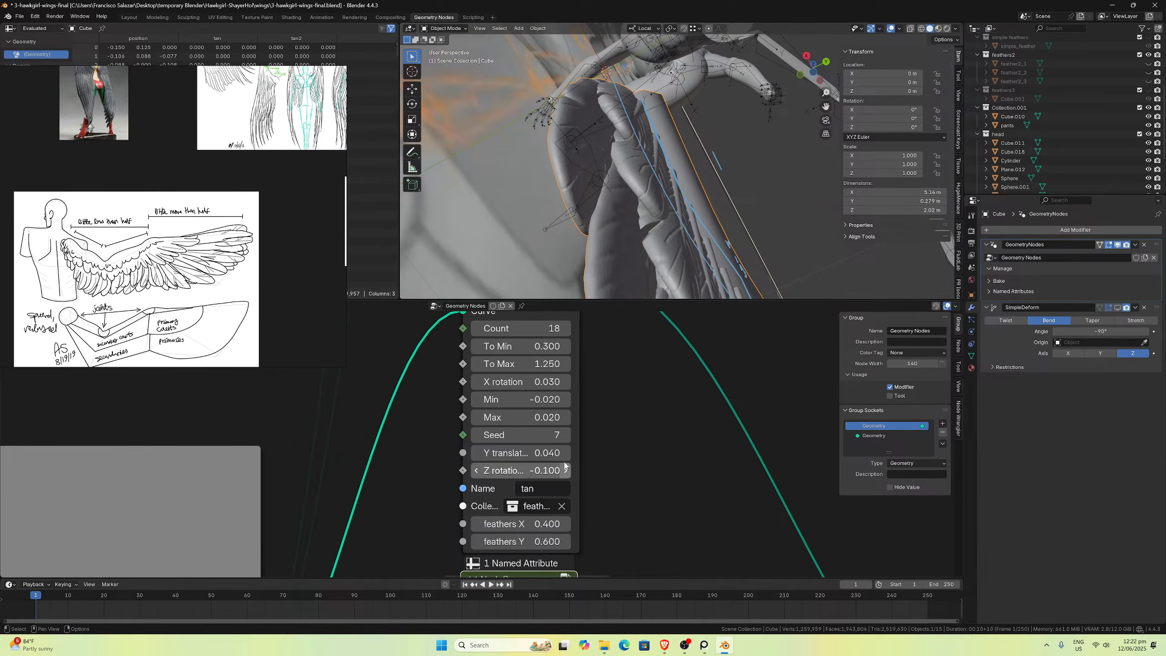
click(551, 469)
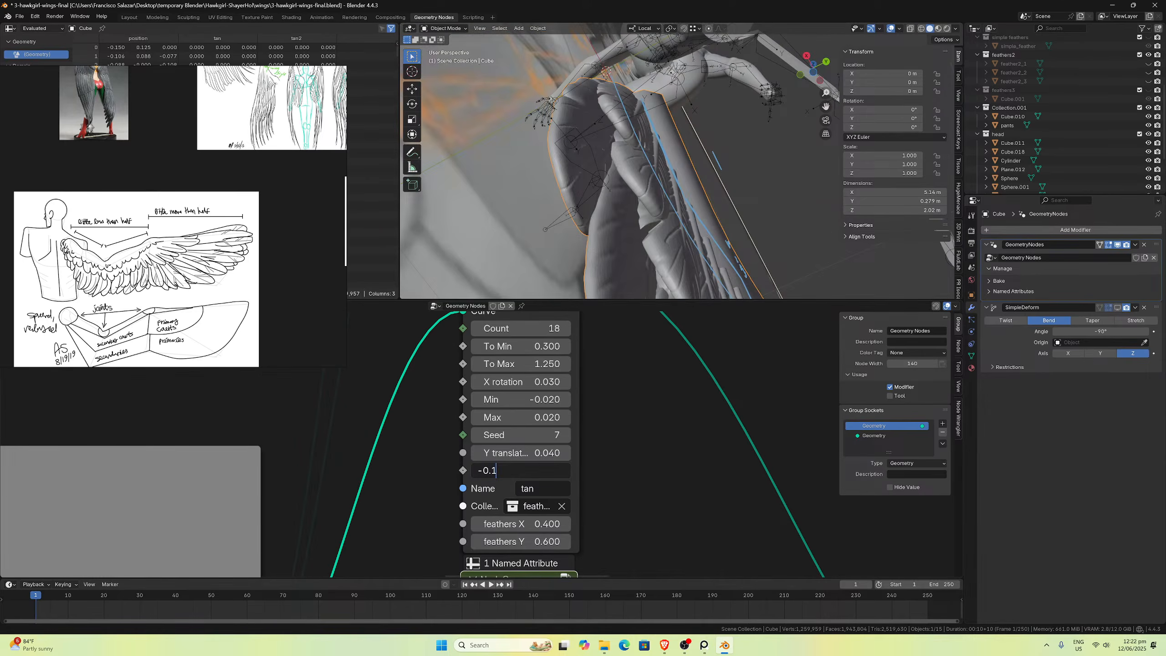
text(-0.15)
key(Return)
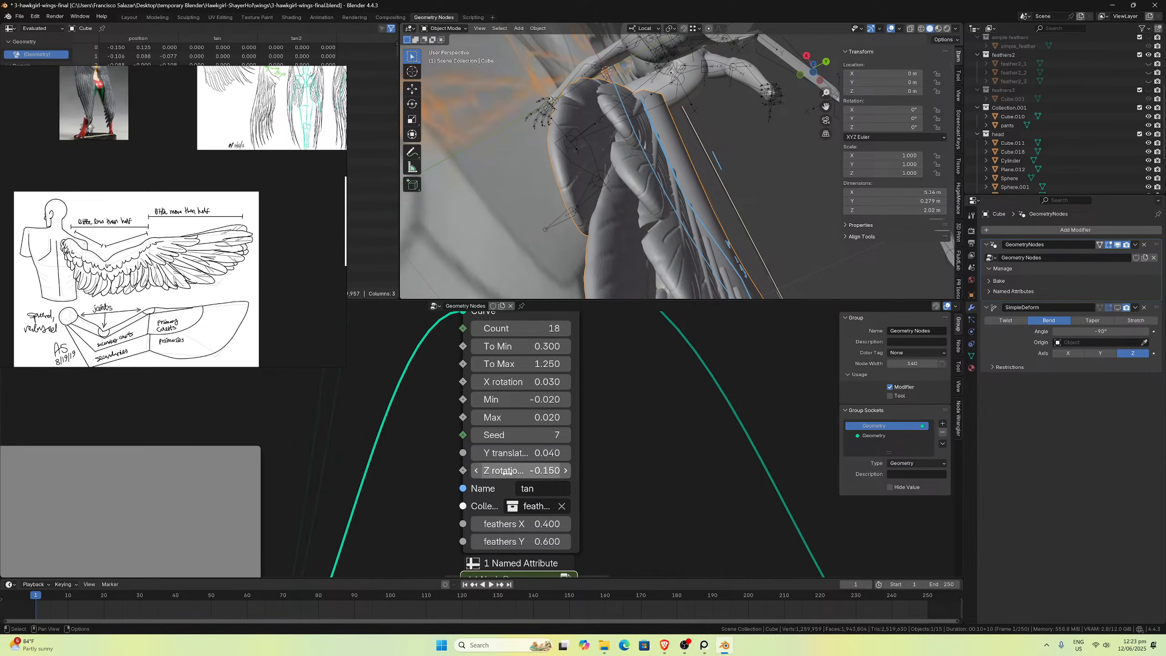
middle_drag(659, 219, 692, 240)
key(ctrl+z)
key(ctrl+shift)
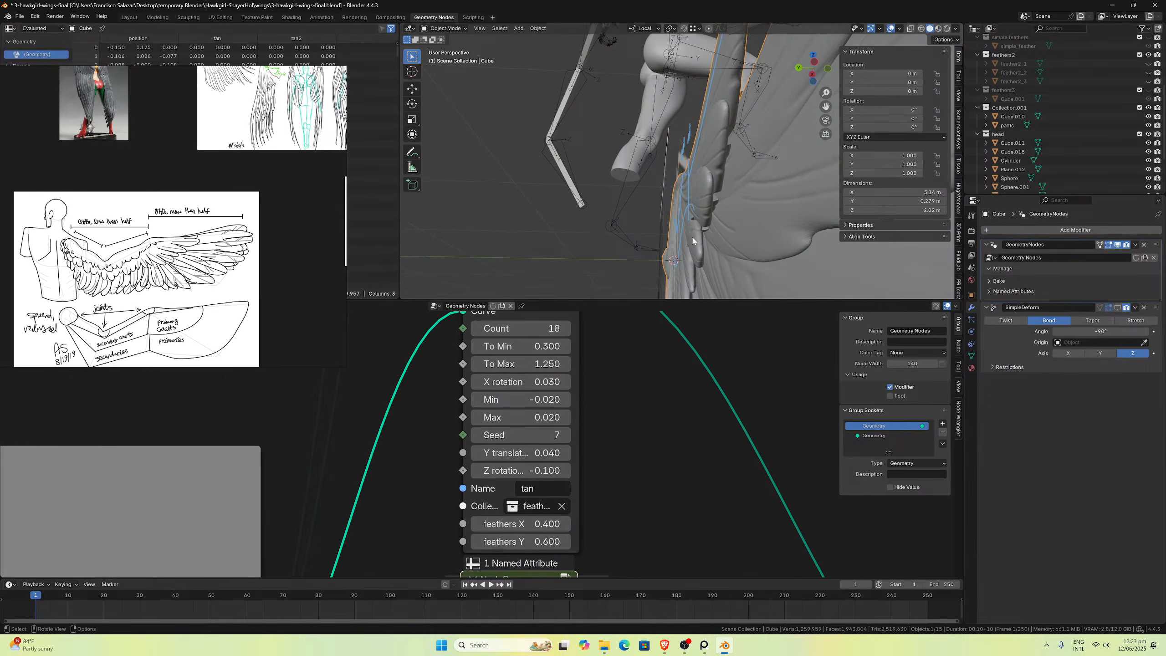
key(ctrl+z)
middle_drag(718, 210, 695, 269)
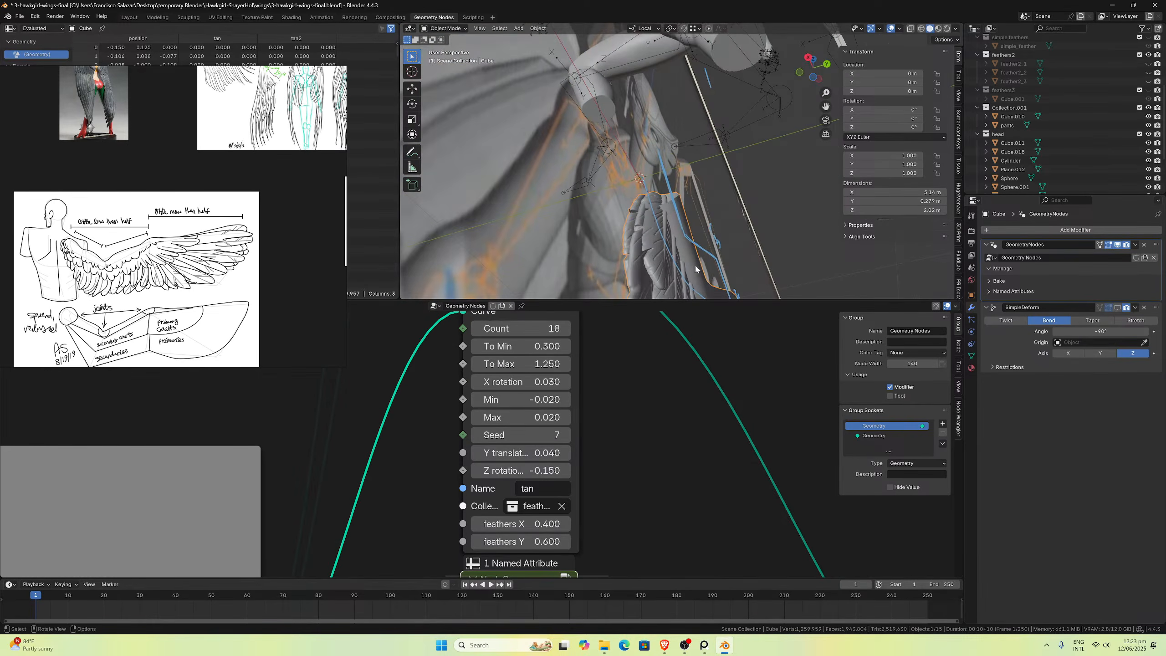
Step: Set Y translation to 0.05 on the 18-count node group and compare the feather offset with and without the change
mouse_move(650, 228)
middle_down()
mouse_move(692, 197)
mouse_move(683, 224)
mouse_move(642, 215)
mouse_move(643, 231)
middle_up()
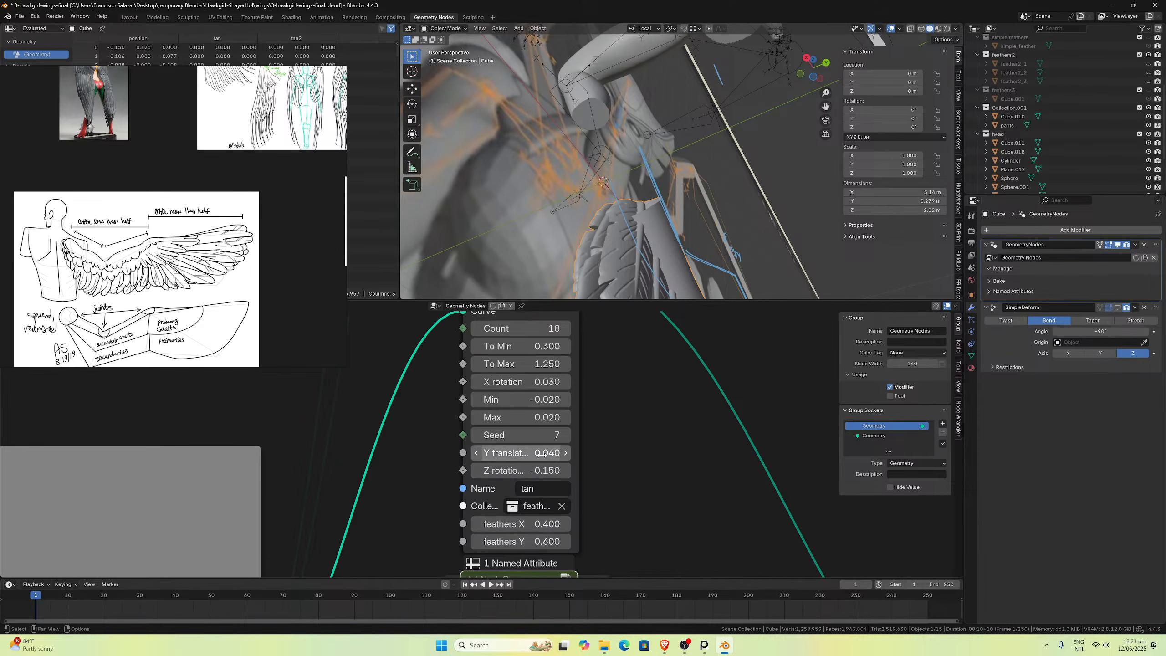
click(541, 454)
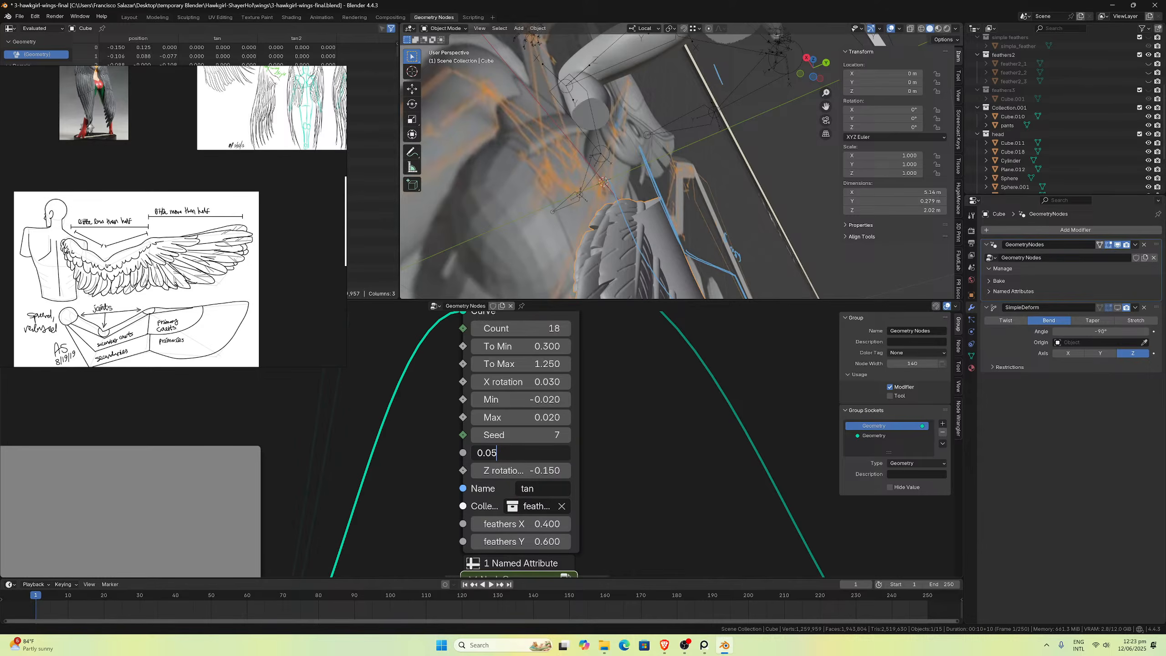
key(Return)
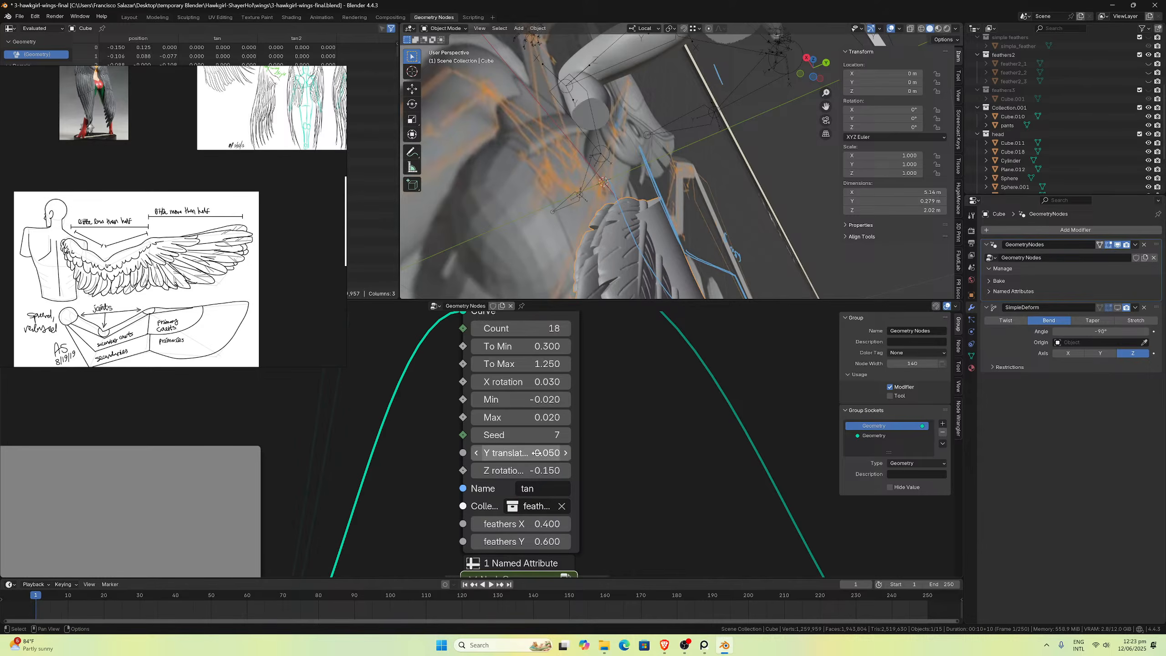
middle_drag(574, 230, 604, 283)
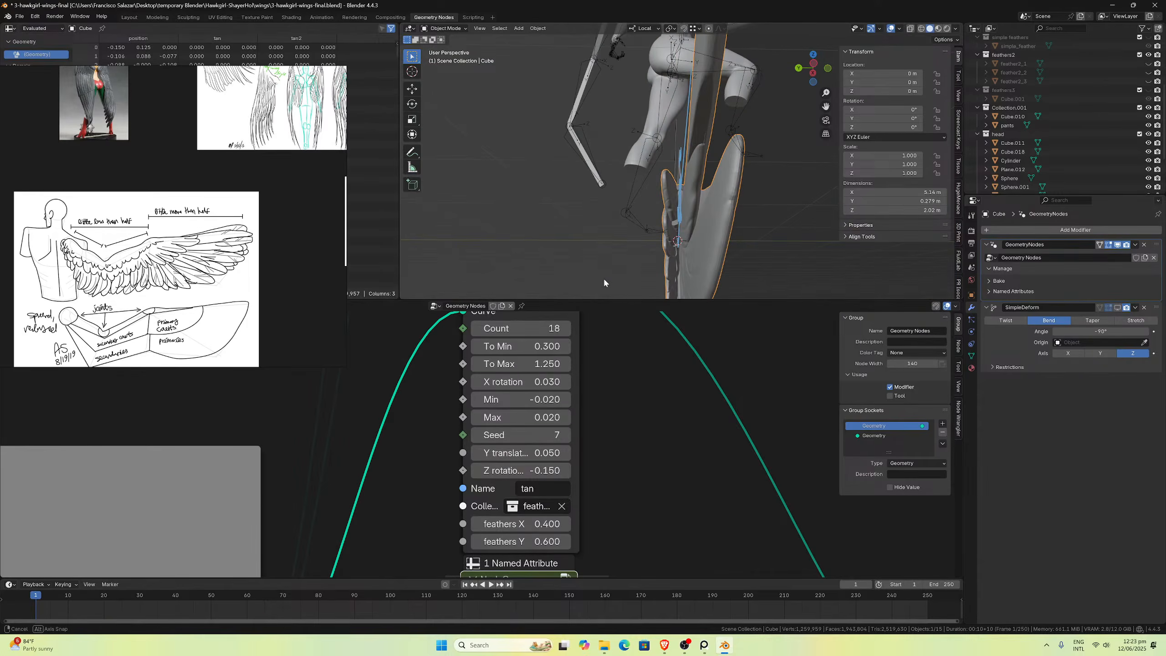
key(ctrl+z)
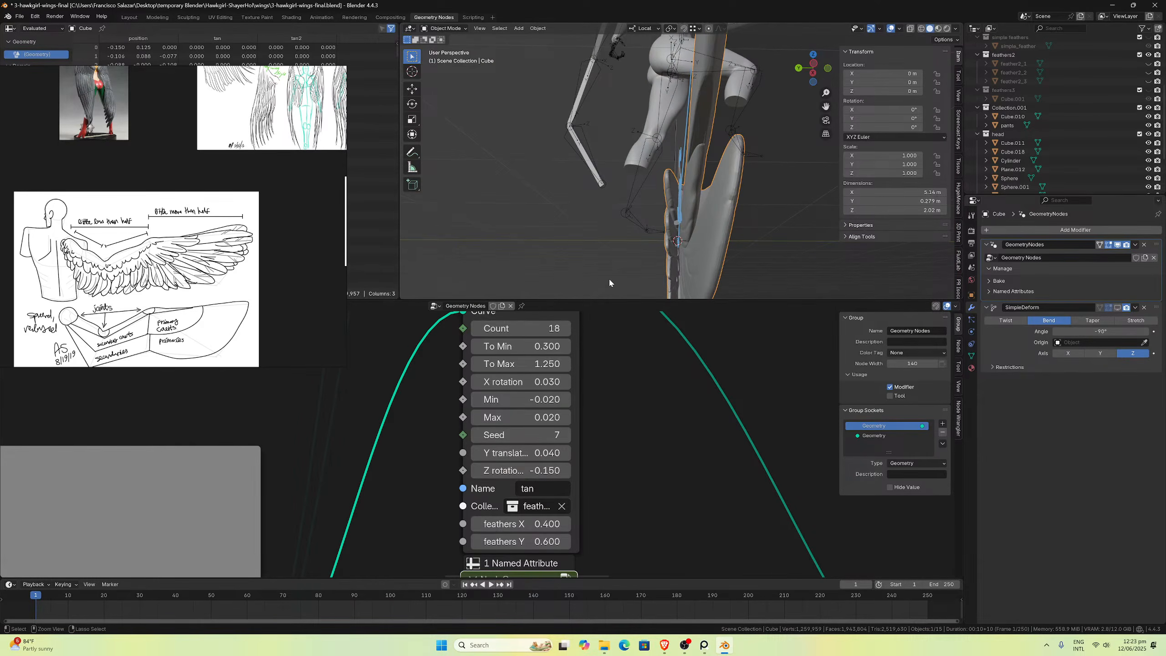
key(ctrl+shift+z)
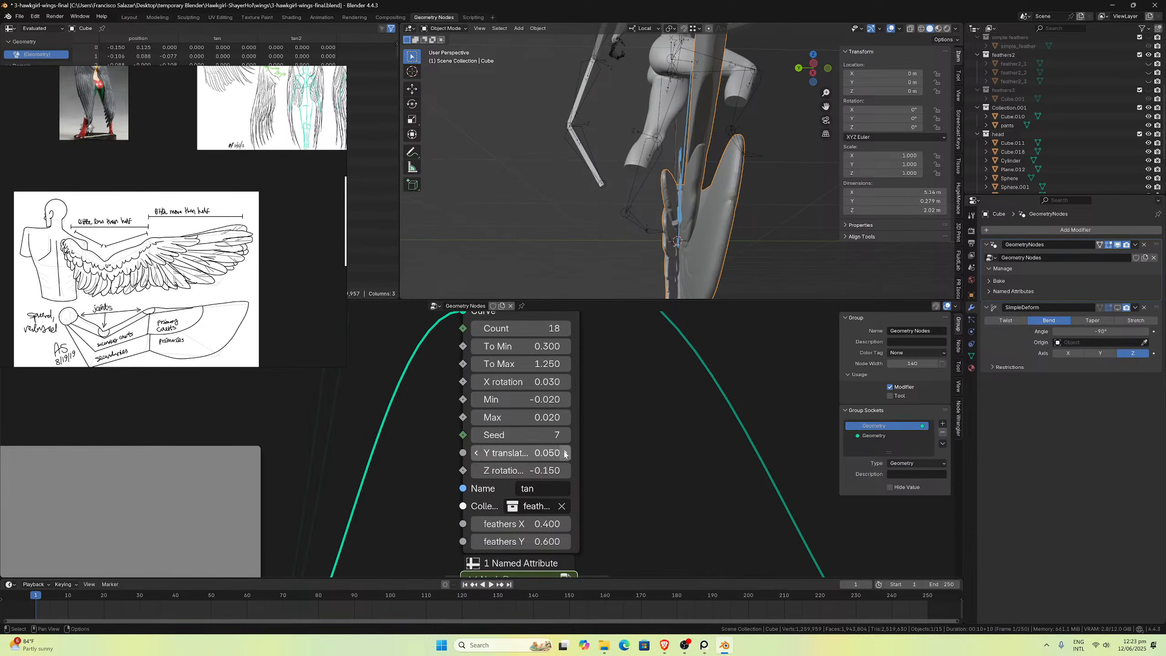
Step: Set X rotation to 0.02 on the 18-count feather node group above the 12-count group
double_click(496, 382)
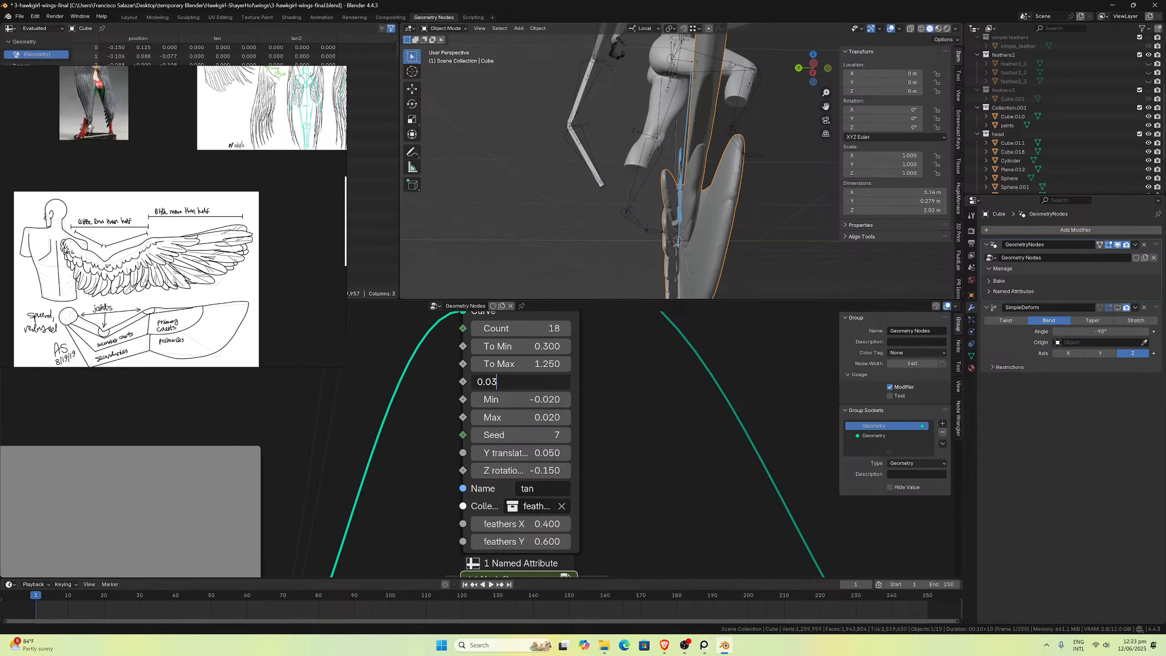
key(Return)
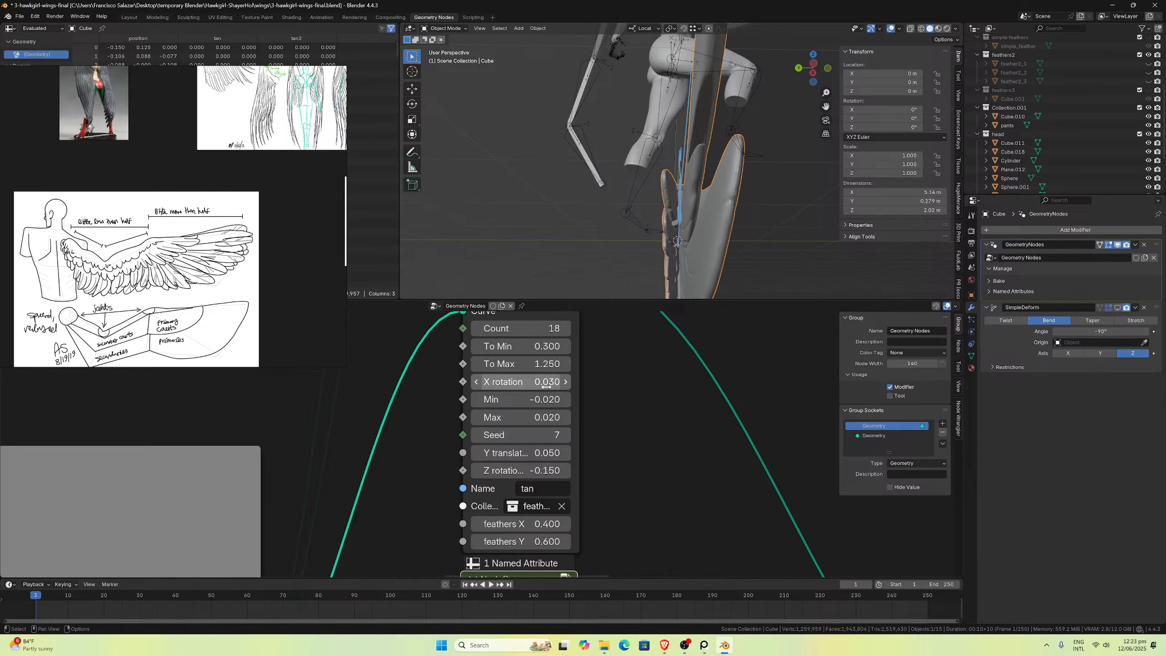
double_click(546, 387)
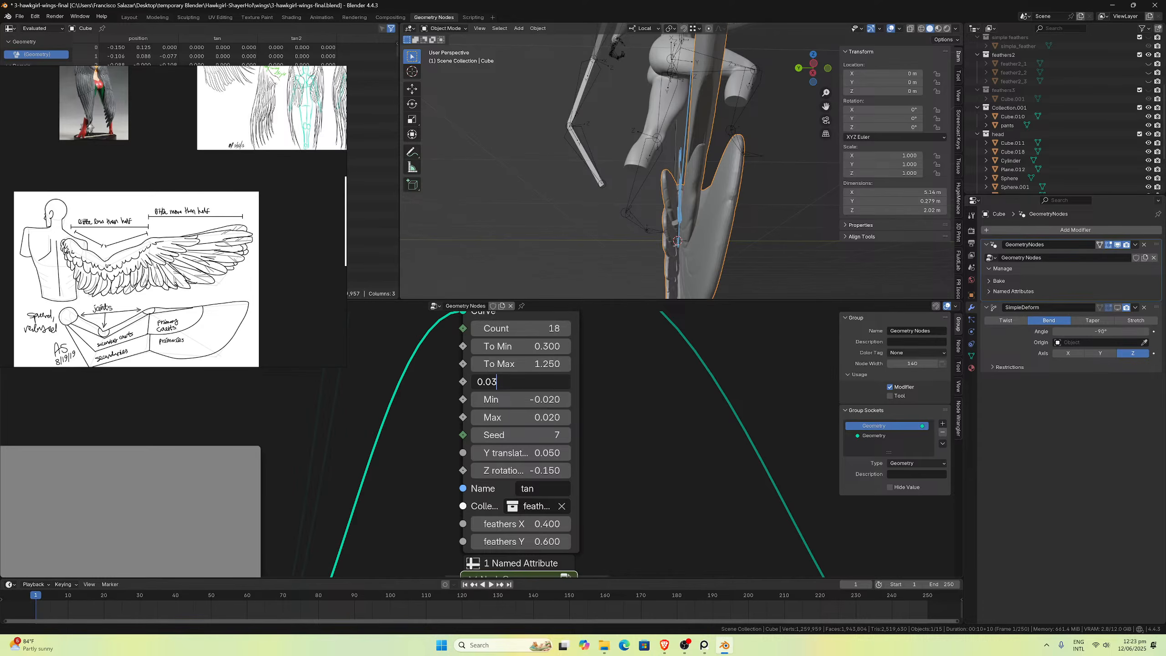
text(2)
key(Return)
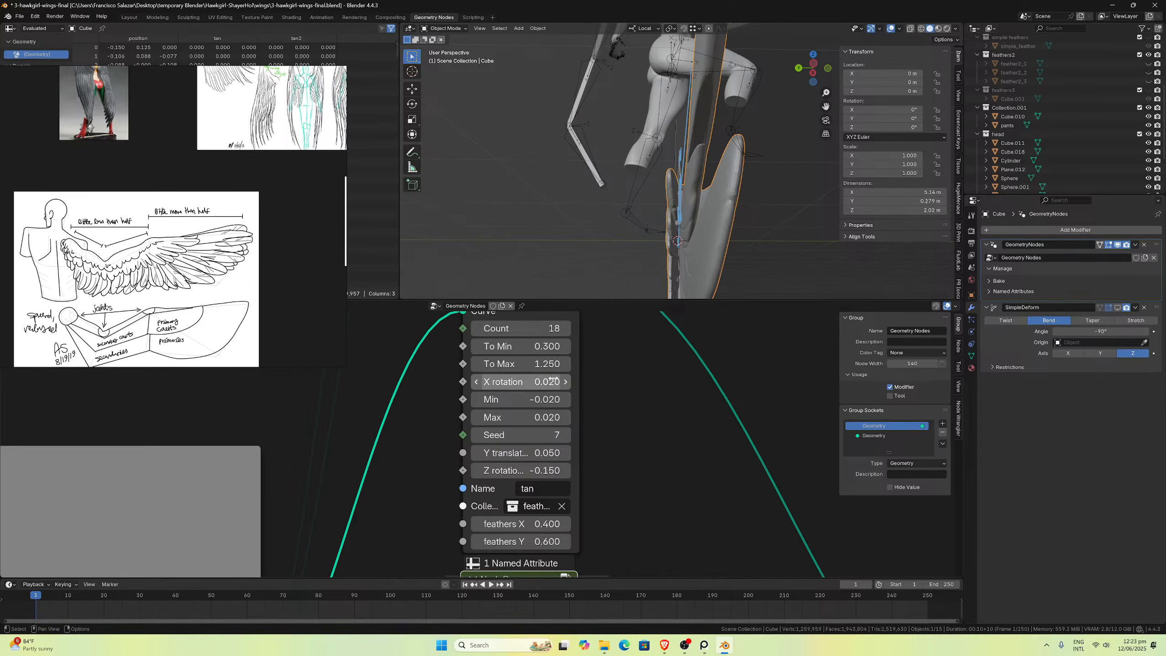
Step: Inspect the wing's feathers up close and in the front view, and save the file
middle_drag(648, 214, 707, 230)
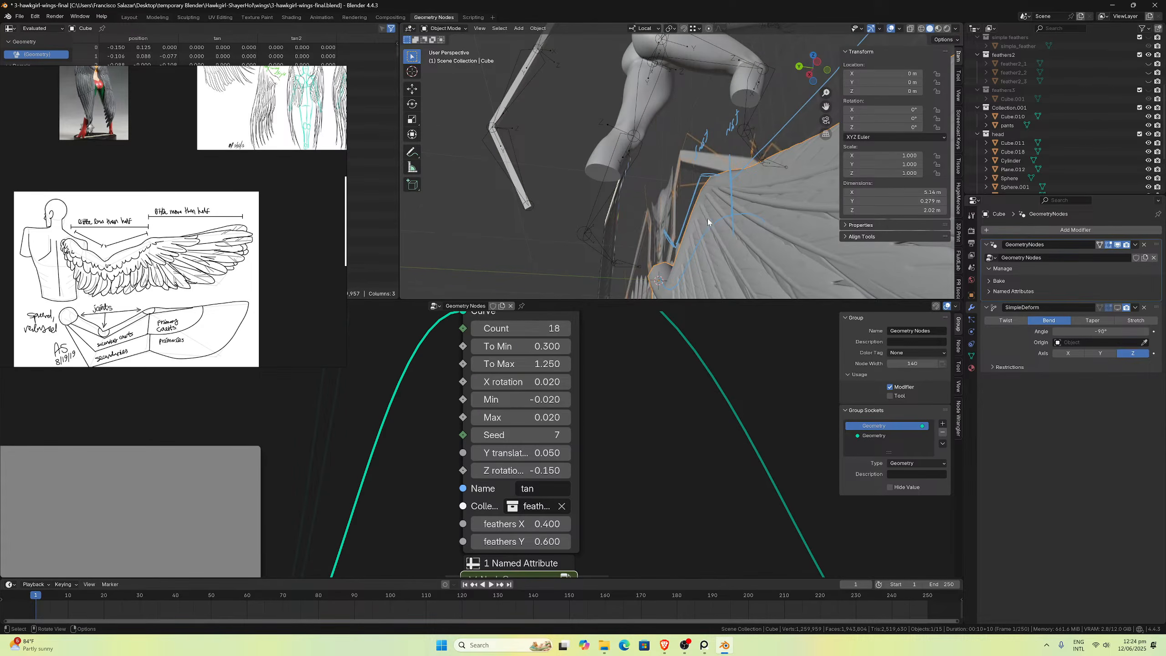
middle_drag(729, 197, 771, 212)
scroll(768, 210, up, 4)
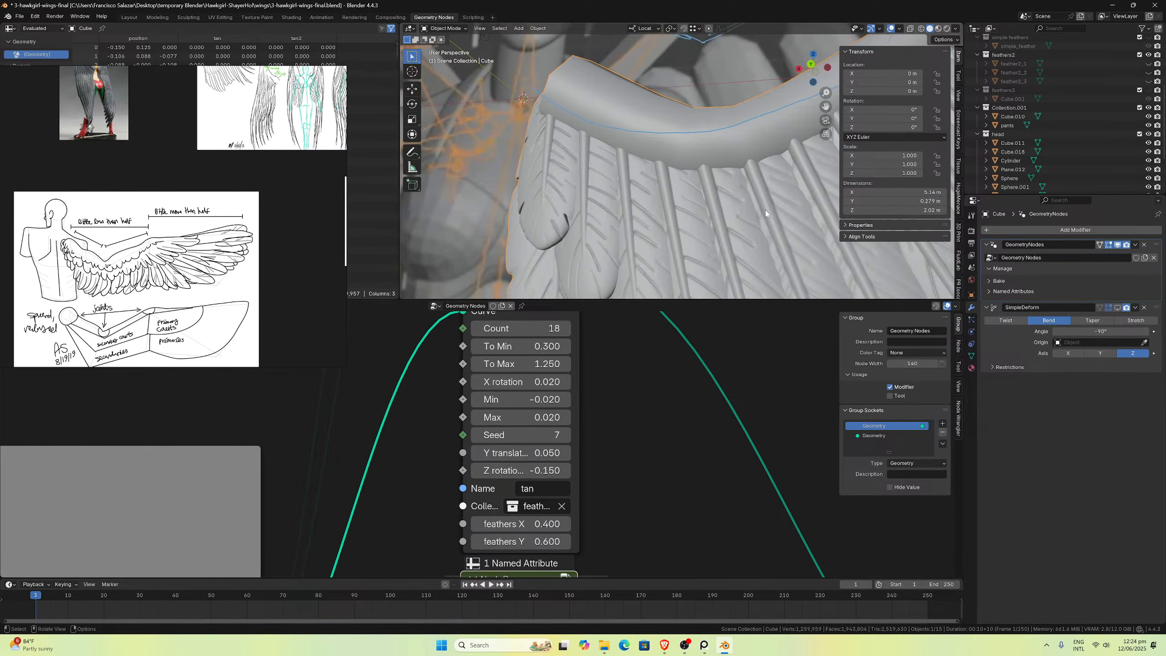
middle_drag(590, 194, 520, 223)
scroll(674, 230, down, 3)
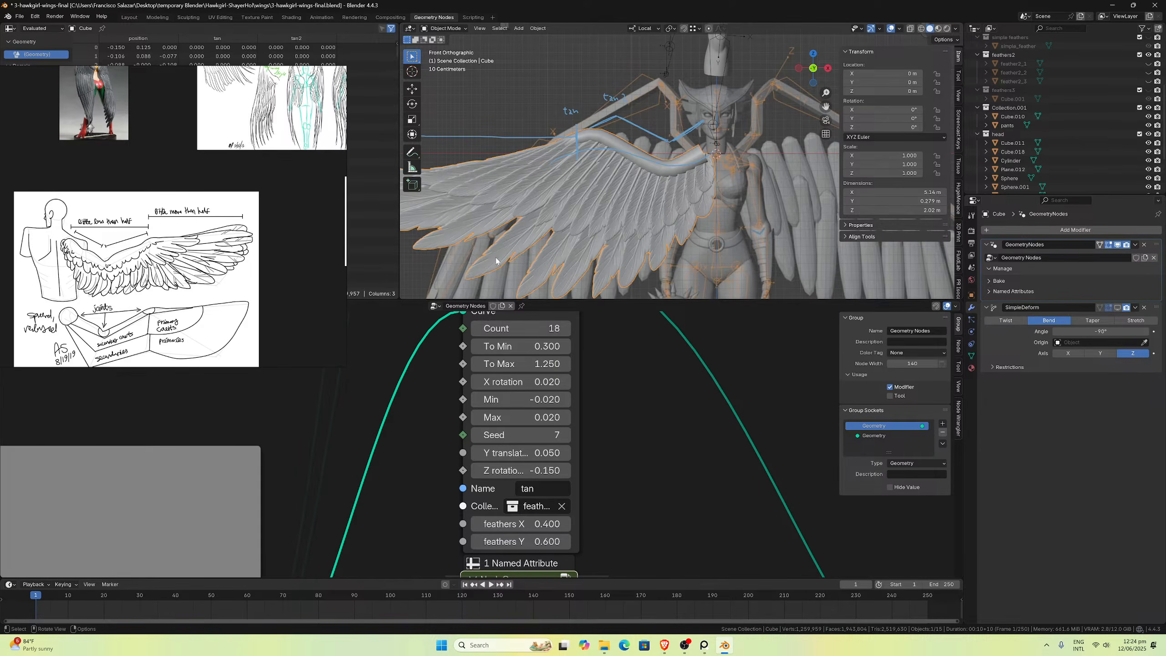
scroll(540, 213, down, 2)
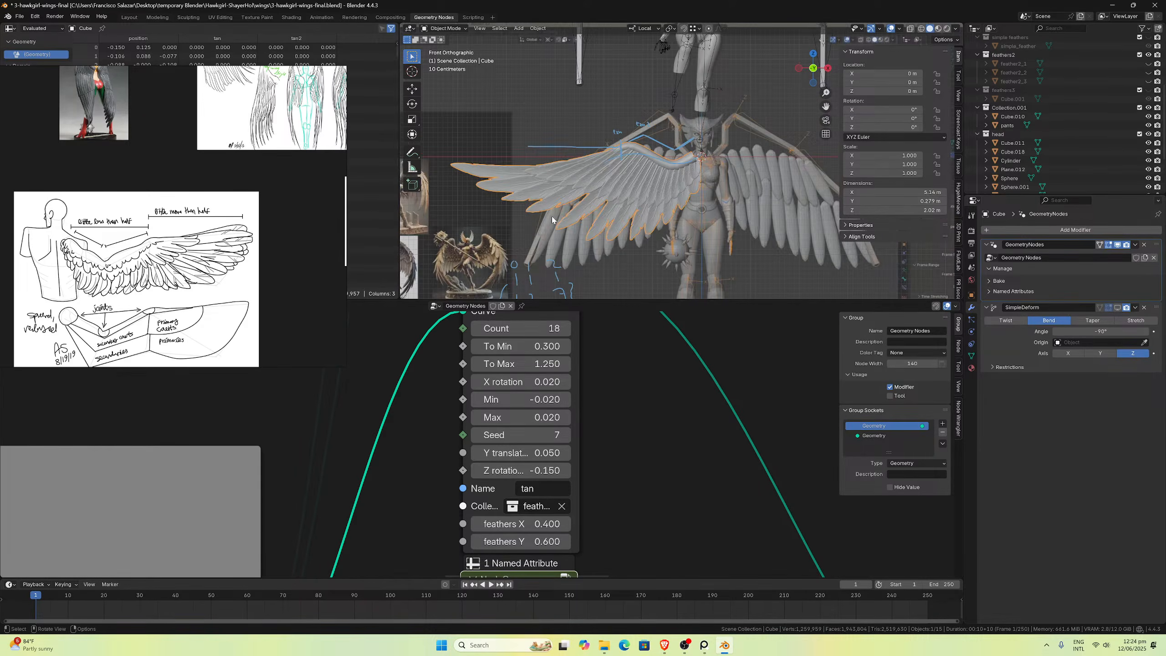
key(ctrl+s)
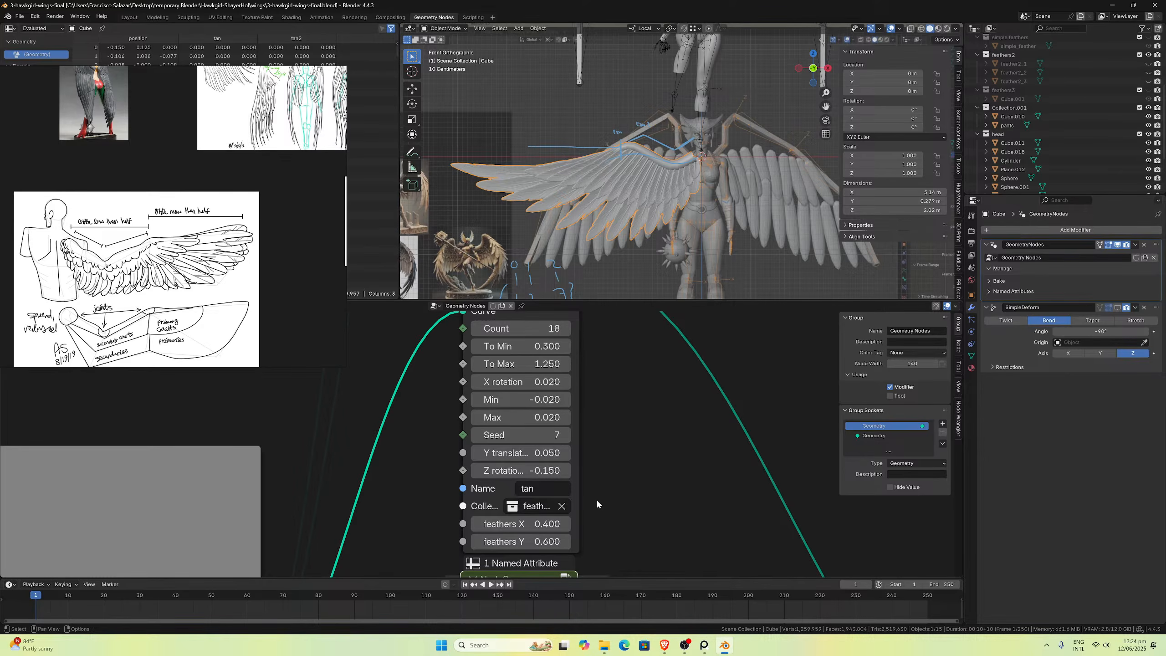
Step: Connect the first Transform Geometry node's output to the second Transform Geometry node and that node into Join Geometry to bring in the opposite wing
scroll(717, 478, down, 6)
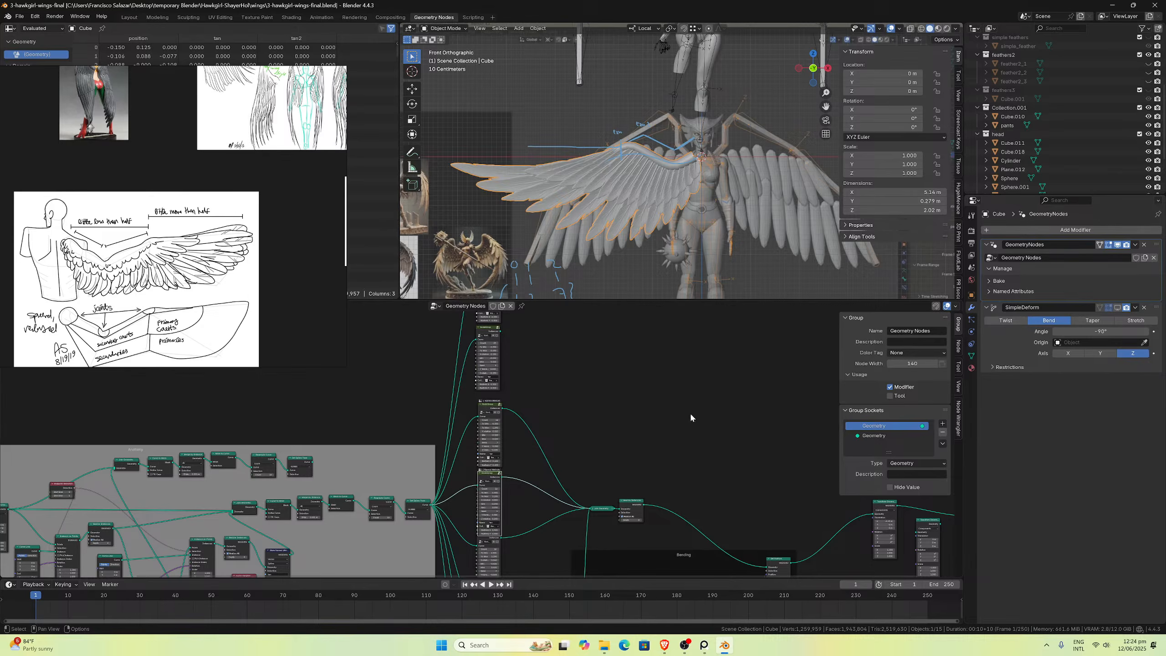
scroll(691, 416, down, 3)
middle_drag(692, 417, 388, 346)
scroll(481, 449, up, 10)
middle_drag(572, 397, 445, 492)
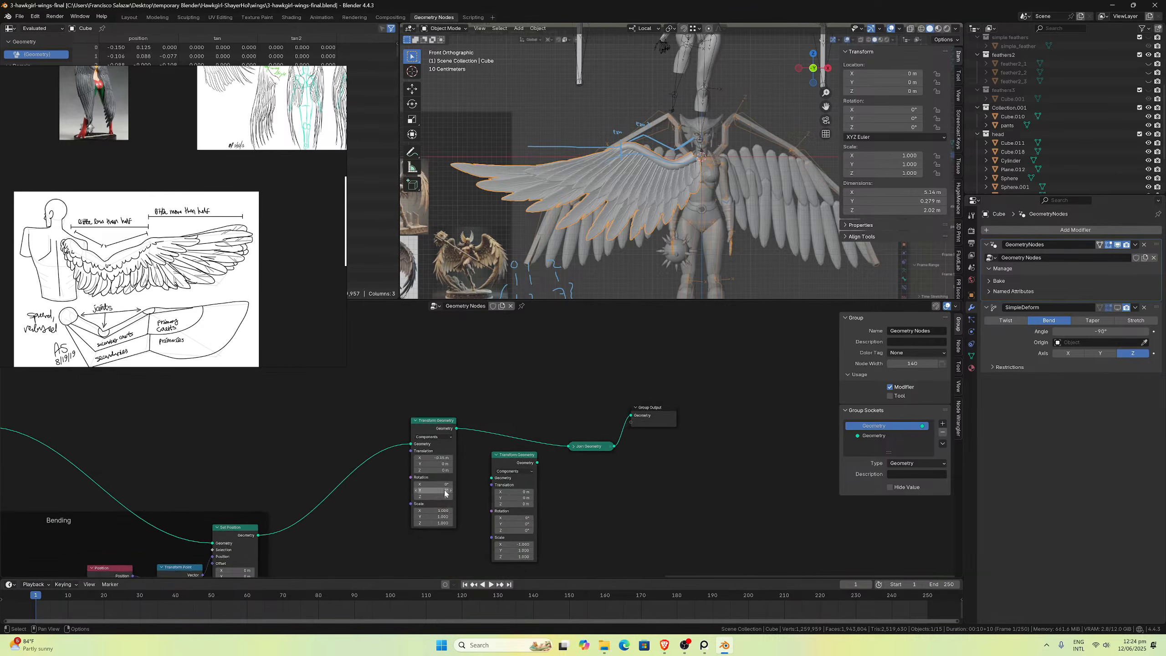
scroll(487, 439, up, 3)
drag(441, 419, 498, 497)
drag(571, 473, 621, 447)
scroll(682, 241, up, 5)
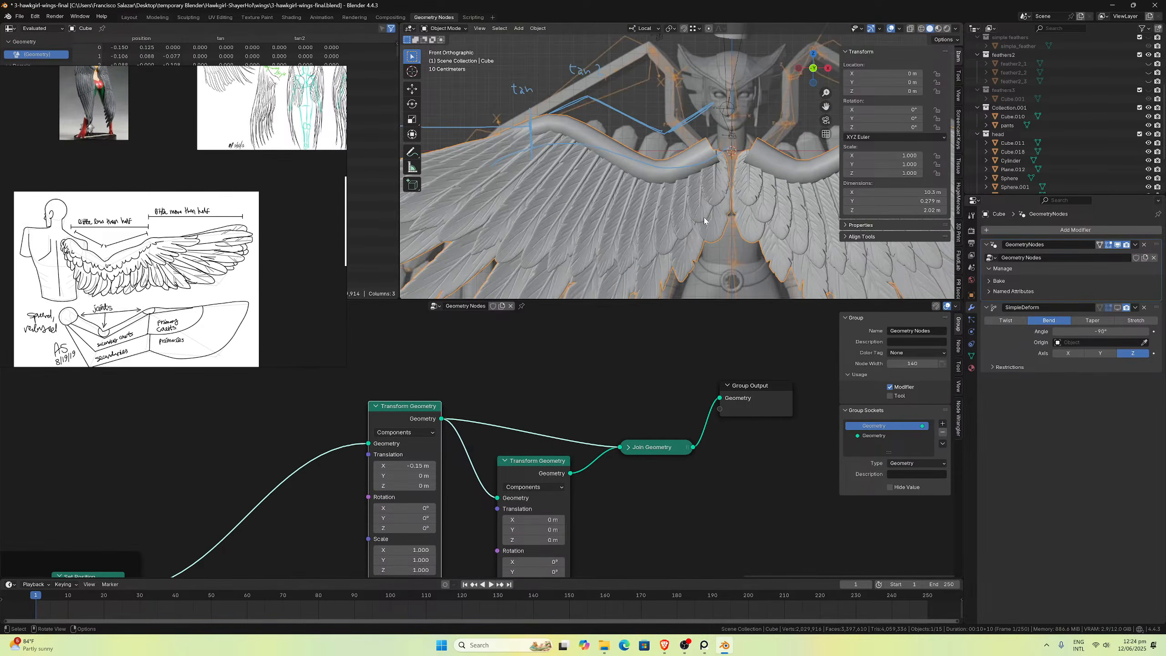
Step: Set the first Transform Geometry node's X translation to -0.25 m, check both wings in the front view, and save the file
click(427, 466)
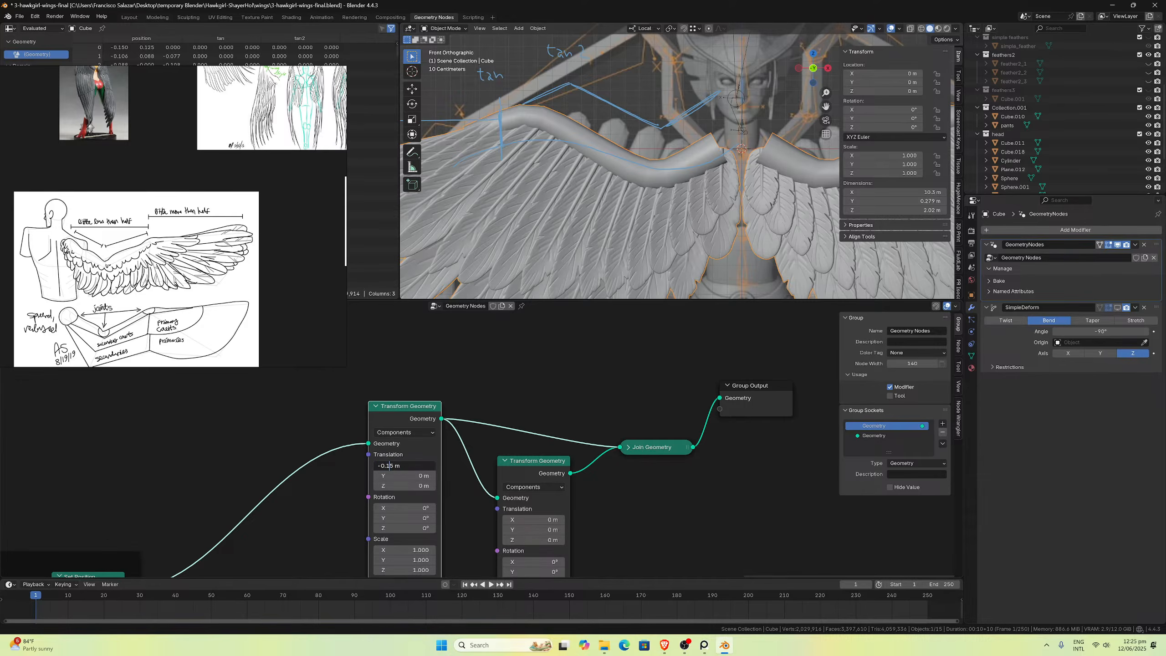
text(2)
key(Return)
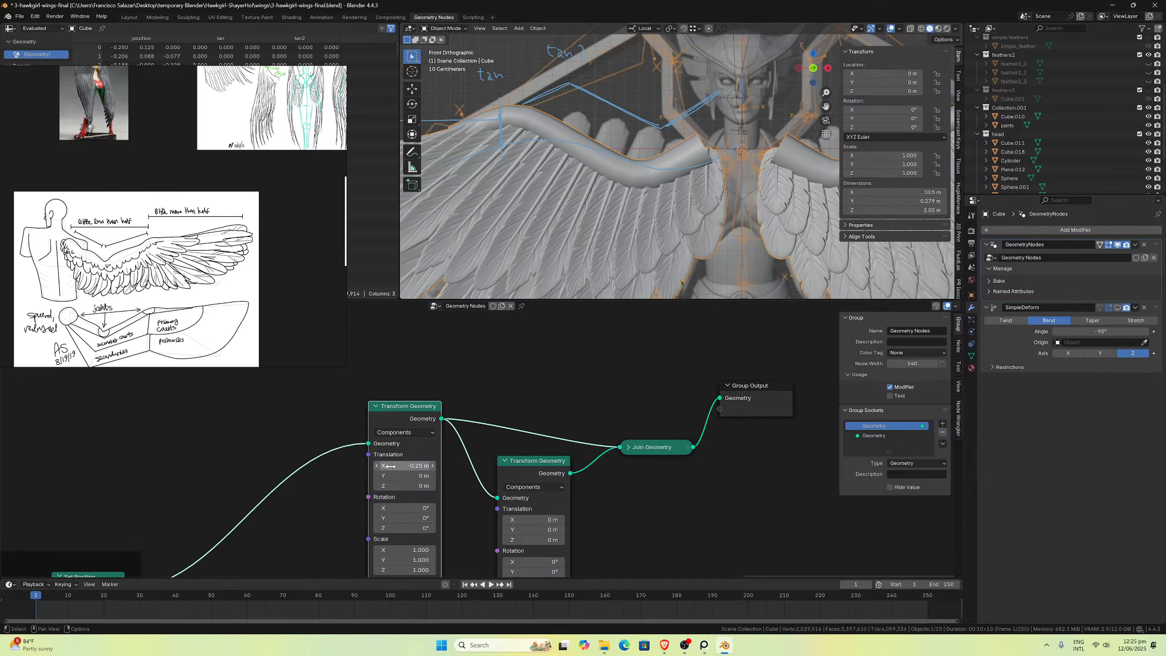
scroll(577, 191, down, 5)
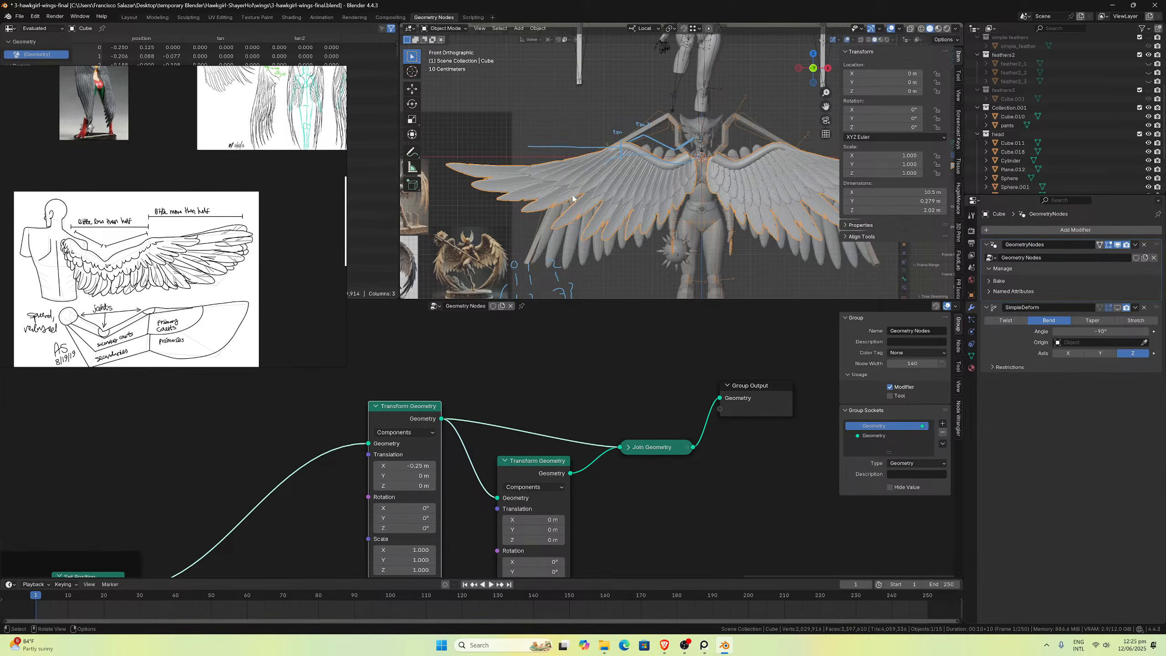
scroll(667, 176, up, 4)
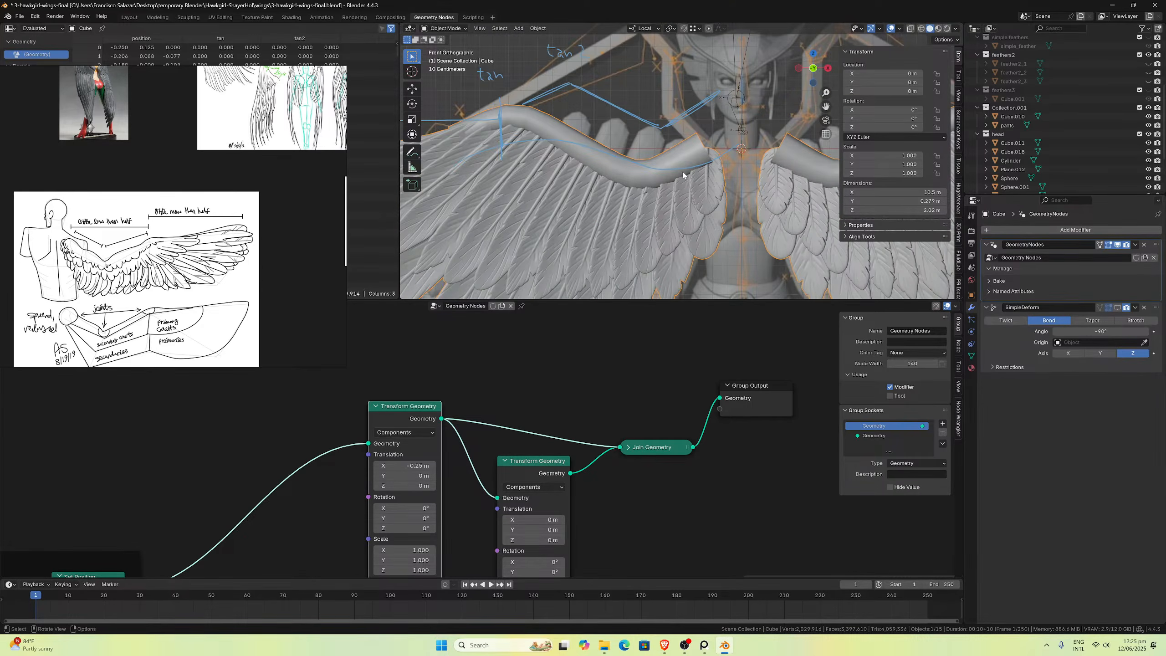
scroll(525, 380, down, 3)
scroll(587, 217, down, 3)
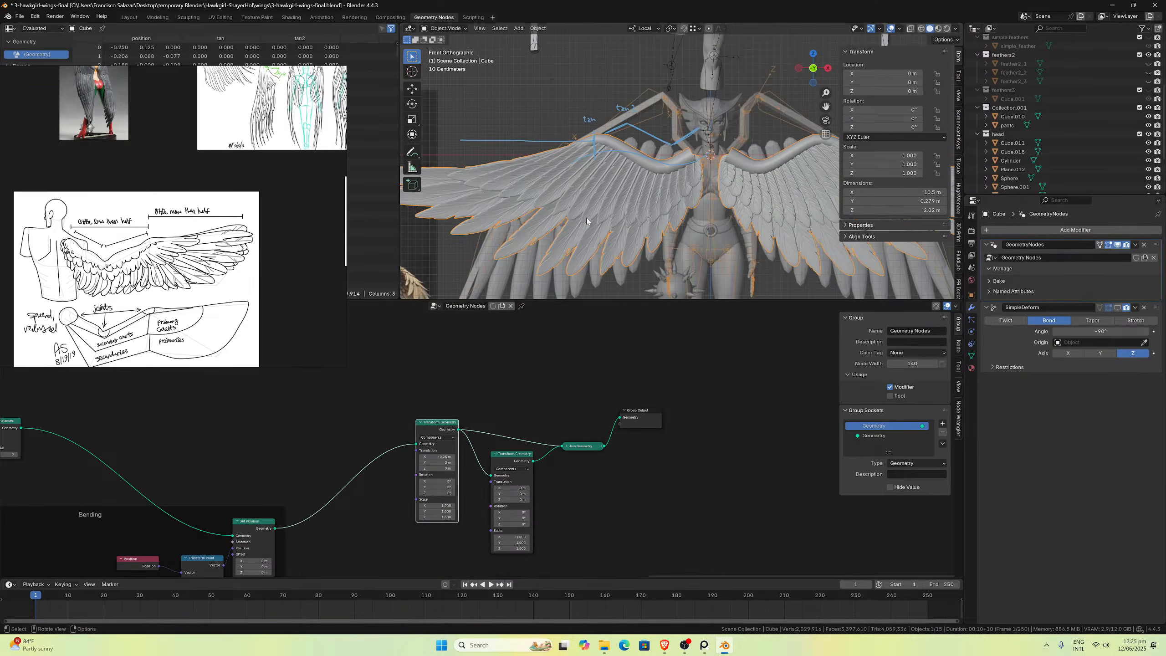
key(ctrl+s)
scroll(579, 220, down, 1)
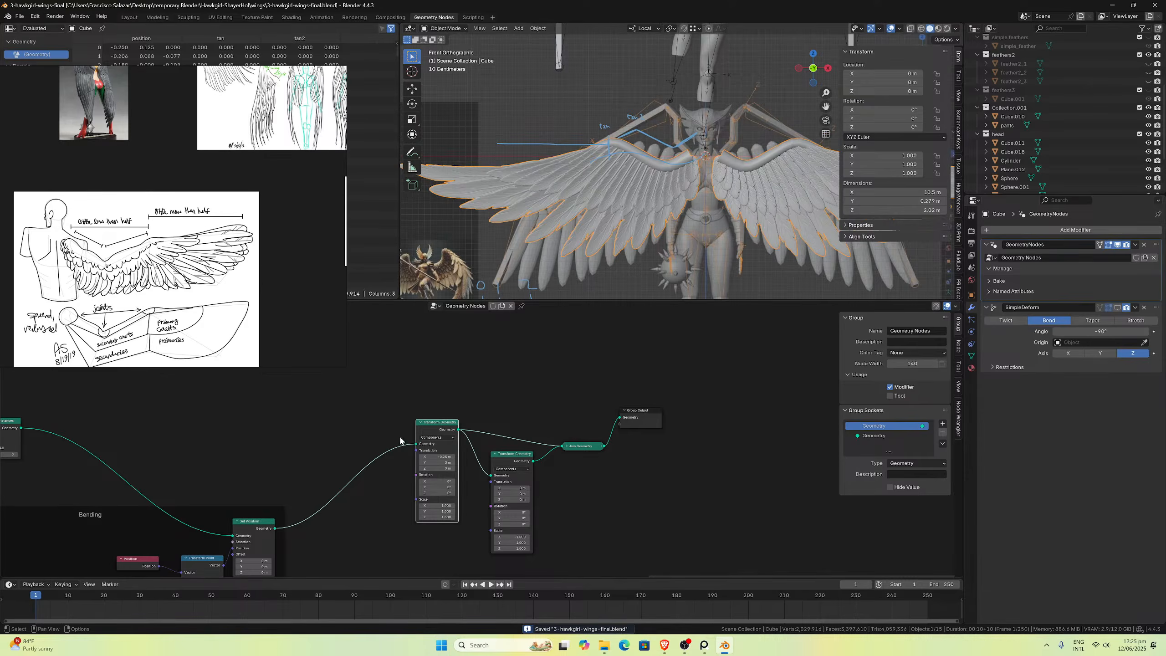
Step: Connect the instances output of the feather node group below the 18-count group to Join Geometry and inspect the added layer
ctrl+scroll(400, 440, left, 15)
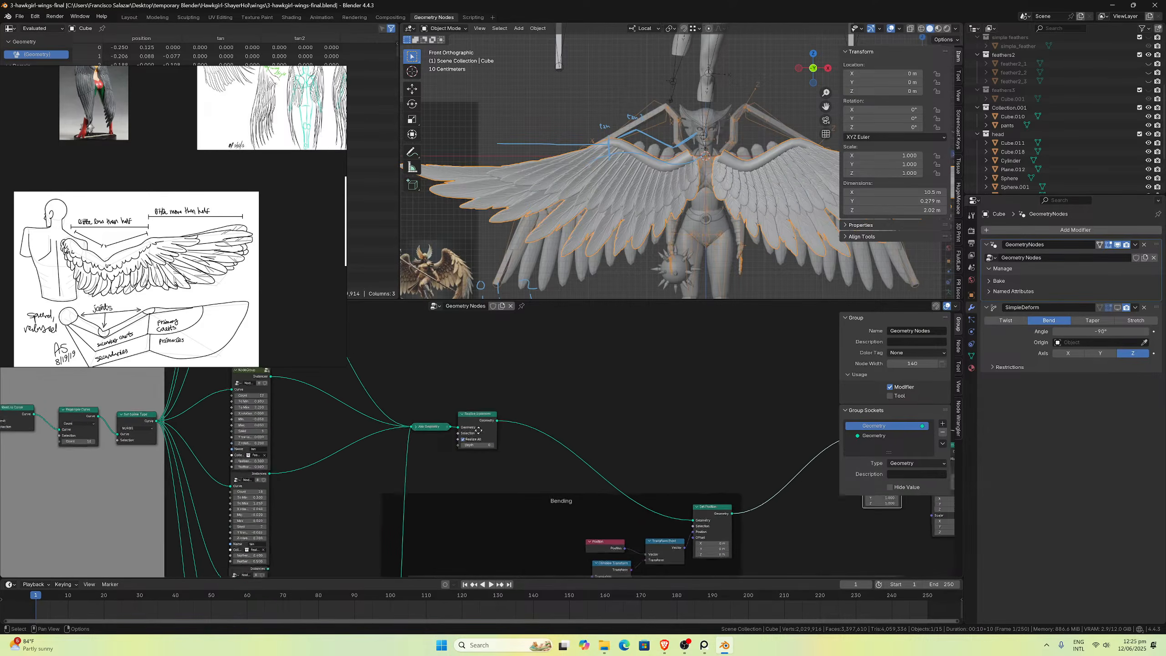
ctrl+scroll(478, 430, left, 5)
middle_drag(641, 252, 734, 210)
scroll(455, 497, up, 2)
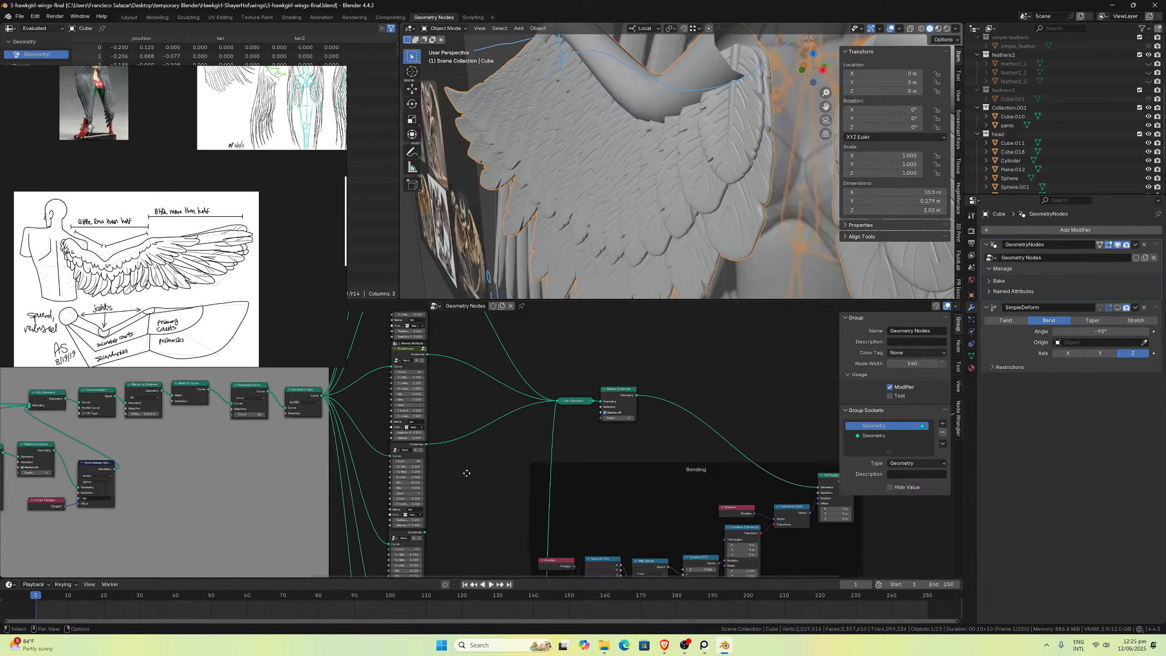
middle_drag(455, 498, 486, 436)
drag(439, 504, 607, 336)
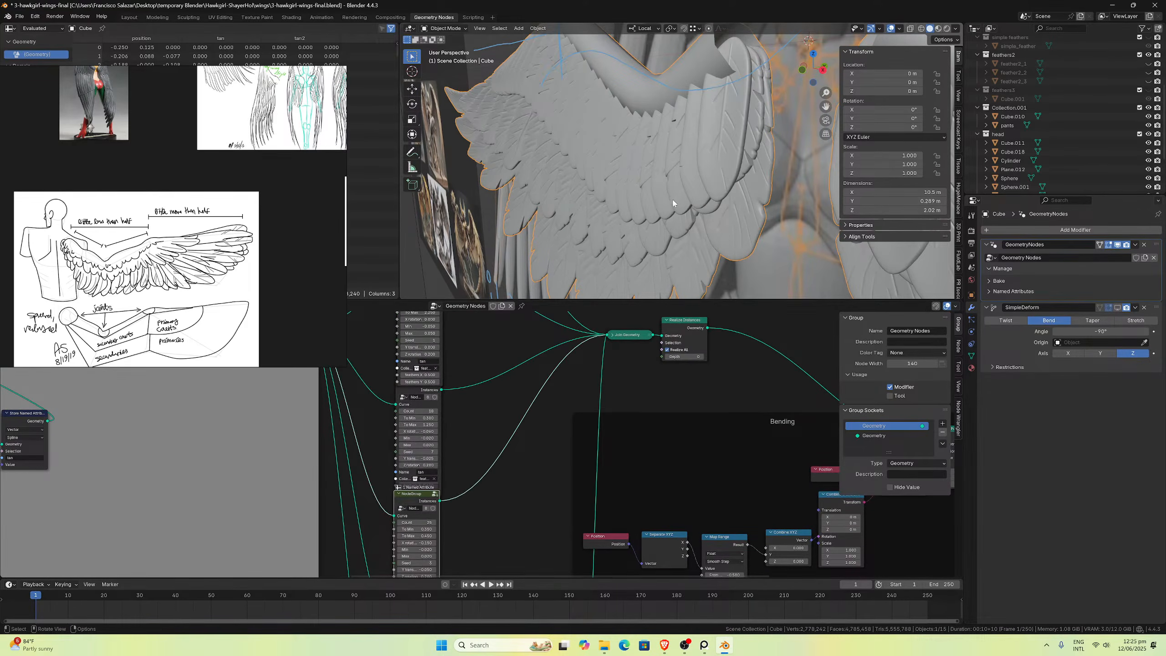
middle_drag(645, 253, 733, 151)
scroll(714, 157, down, 3)
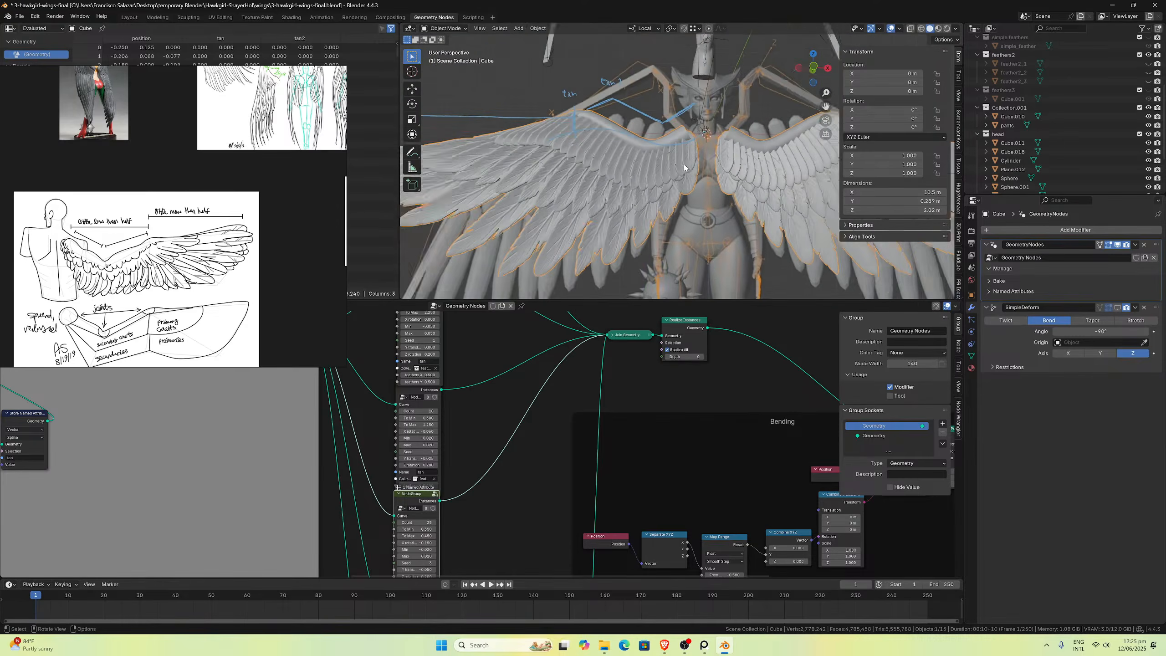
middle_drag(714, 157, 664, 176)
Step: Try a count of 20 on the newly joined feather node group, undo it, and compare the layer with the Guild Wars 2 wing reference
click(428, 522)
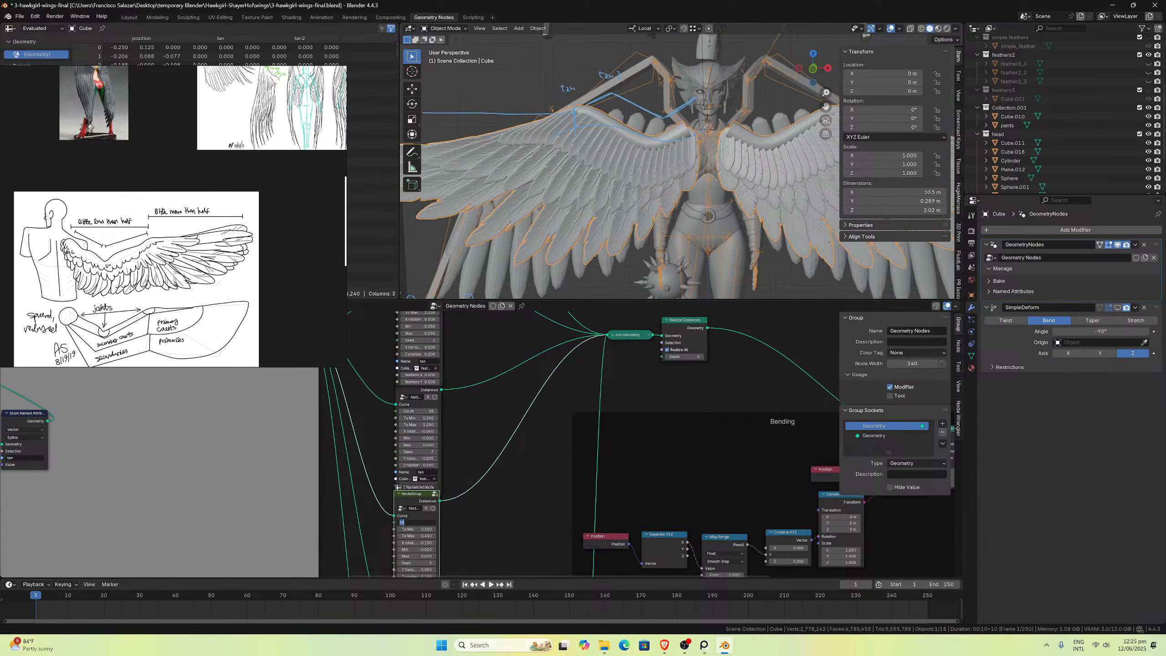
text(20)
key(Return)
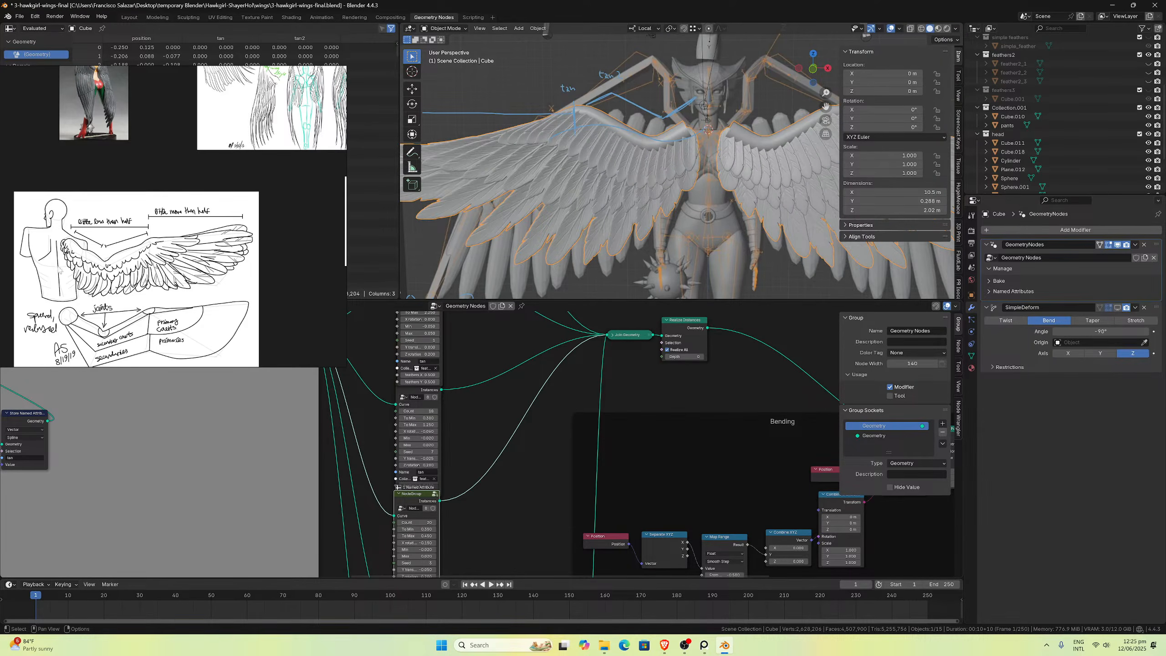
scroll(177, 250, down, 5)
scroll(177, 251, up, 10)
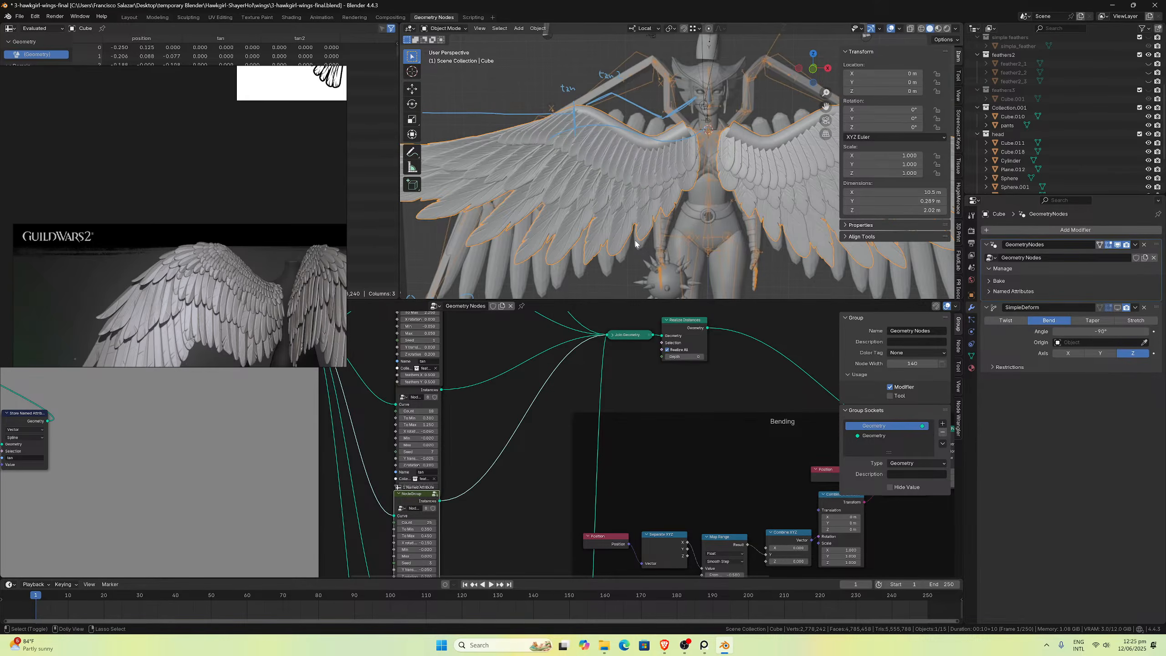
key(ctrl+z)
scroll(665, 154, up, 4)
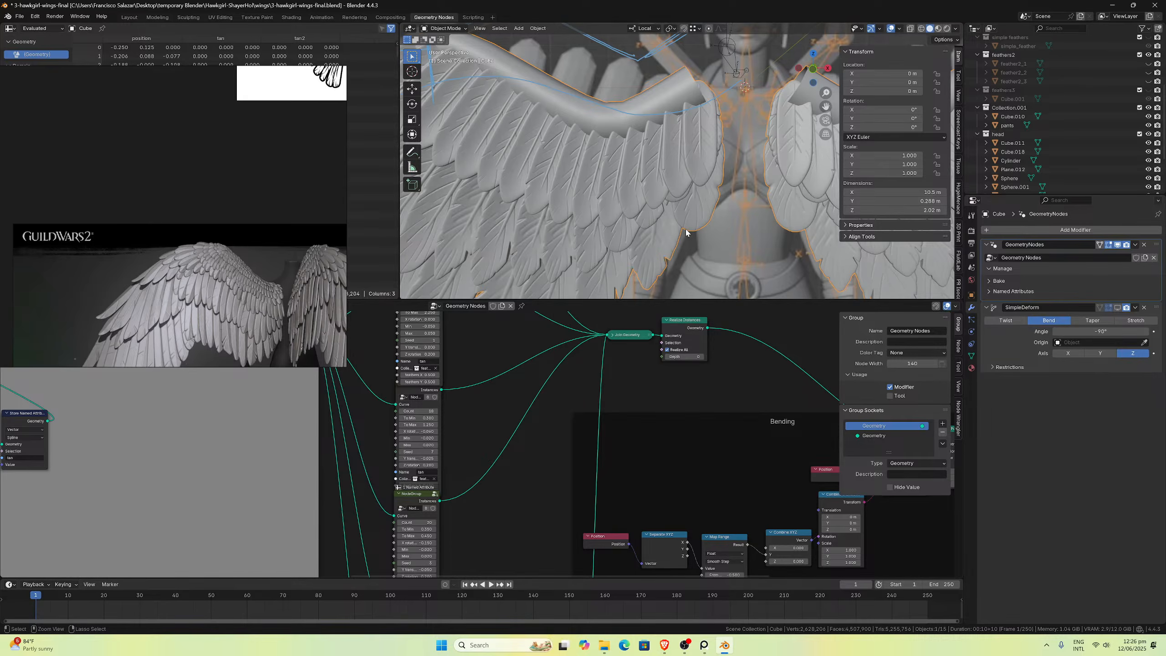
key(ctrl+z)
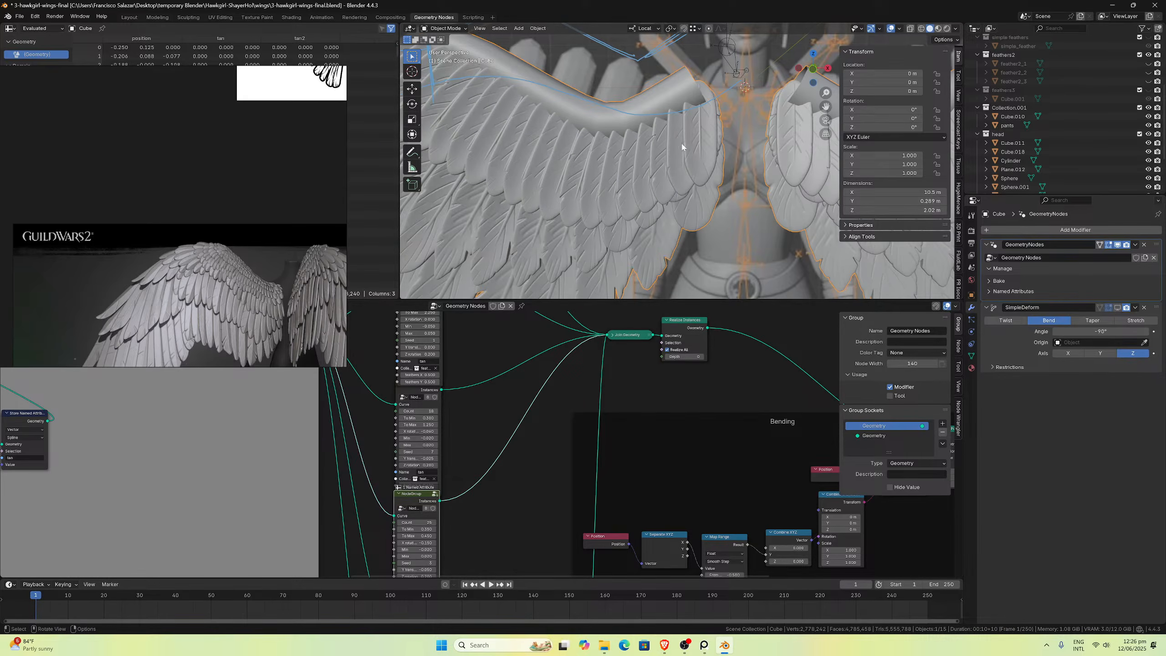
scroll(690, 123, up, 3)
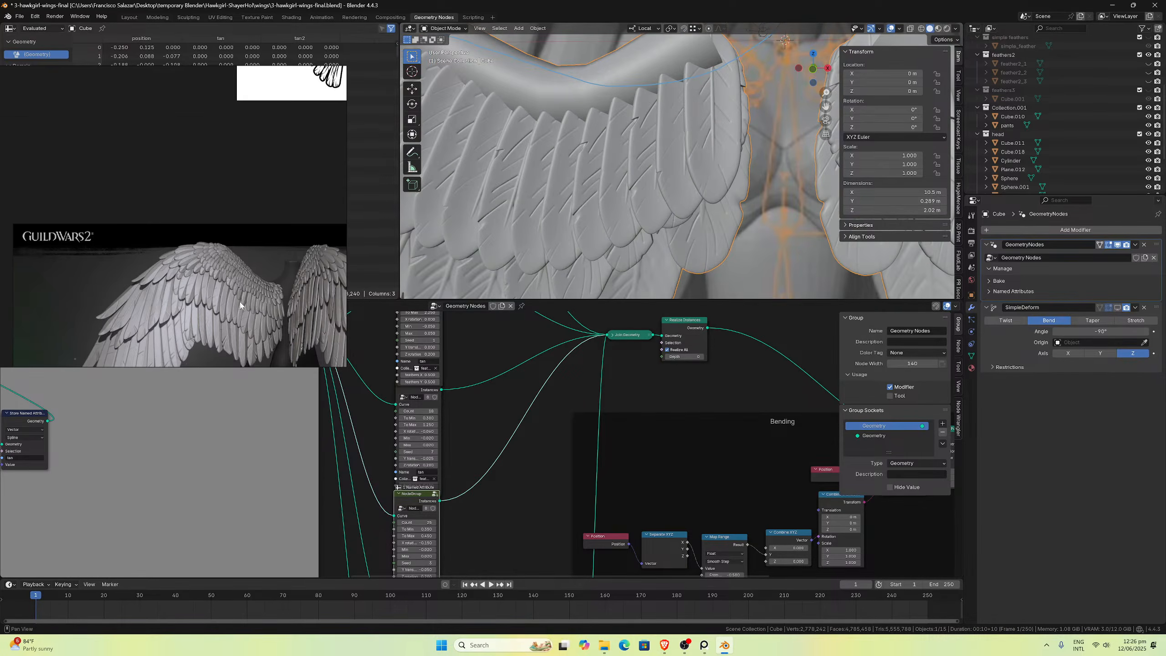
scroll(238, 307, up, 3)
scroll(230, 299, up, 2)
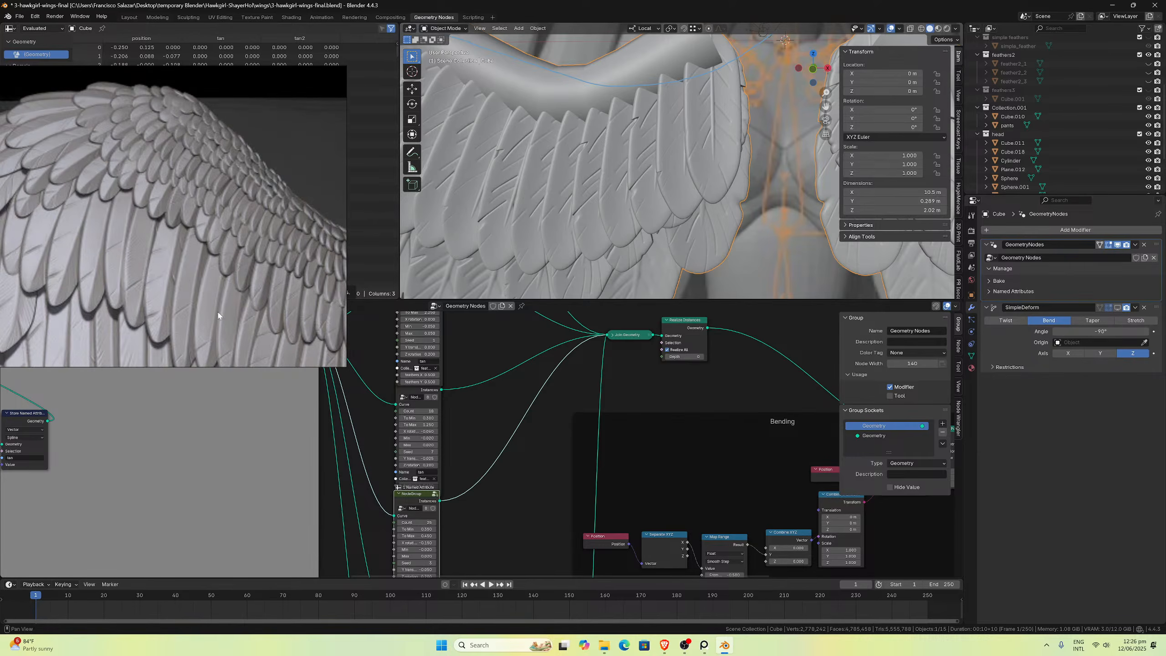
scroll(547, 177, down, 5)
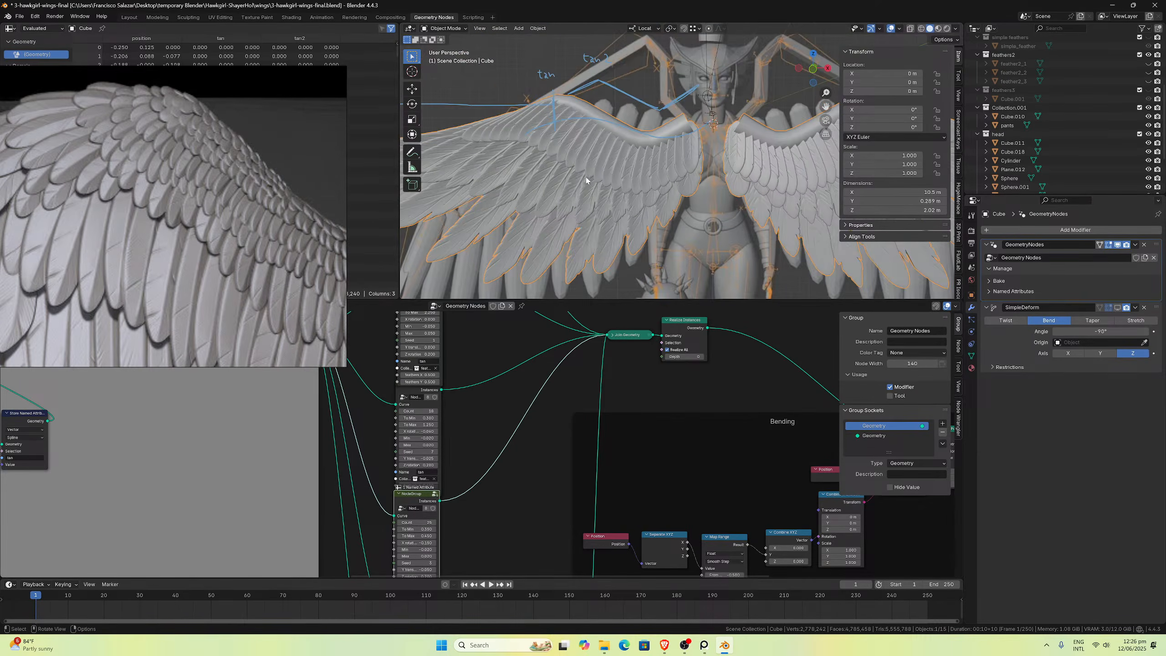
Step: Set the count to 20 on the feather node group directly above the newly joined one and check the feather density up close
middle_drag(519, 470, 663, 378)
scroll(619, 412, up, 3)
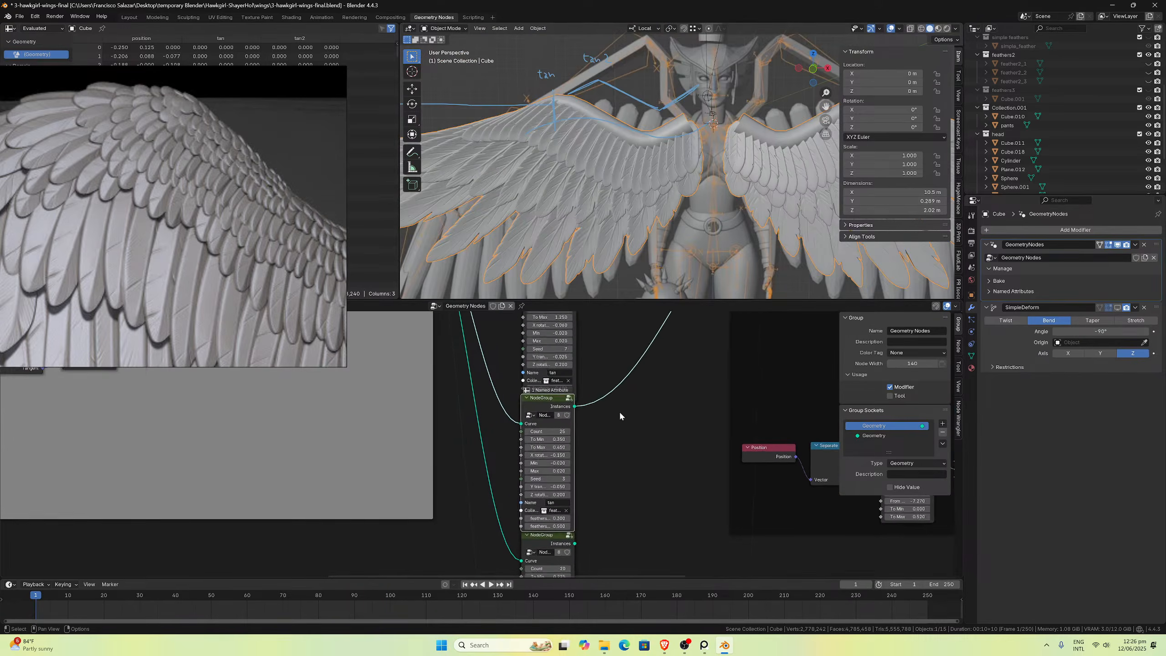
middle_drag(624, 444, 587, 373)
middle_drag(579, 448, 531, 455)
scroll(531, 455, up, 1)
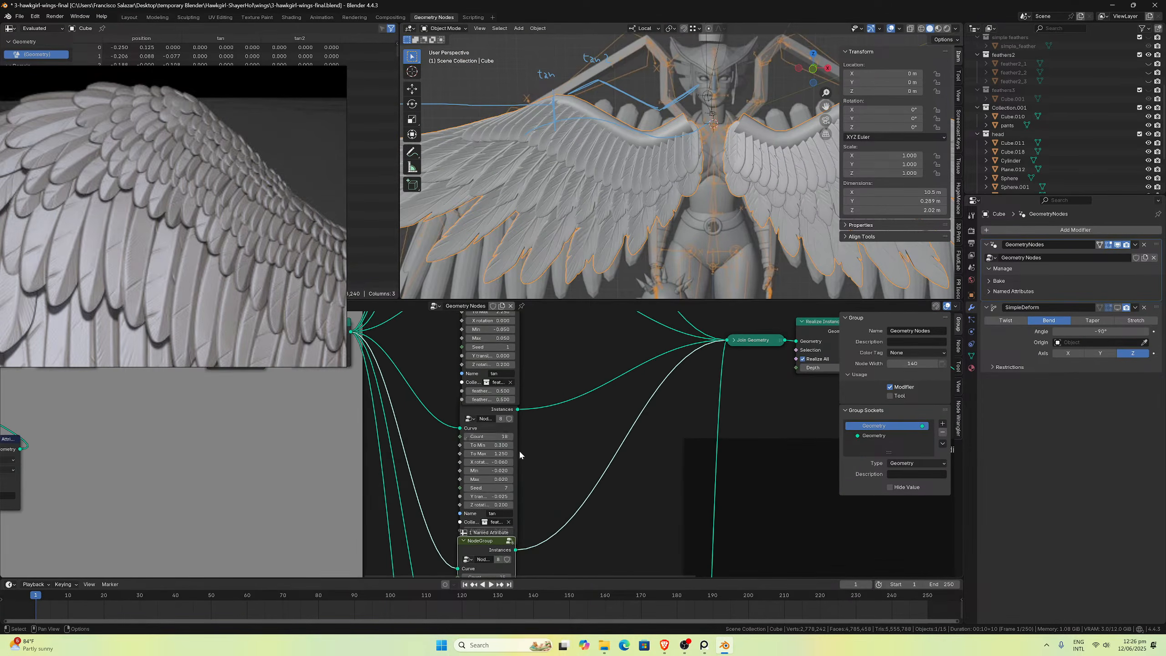
click(488, 436)
text(20)
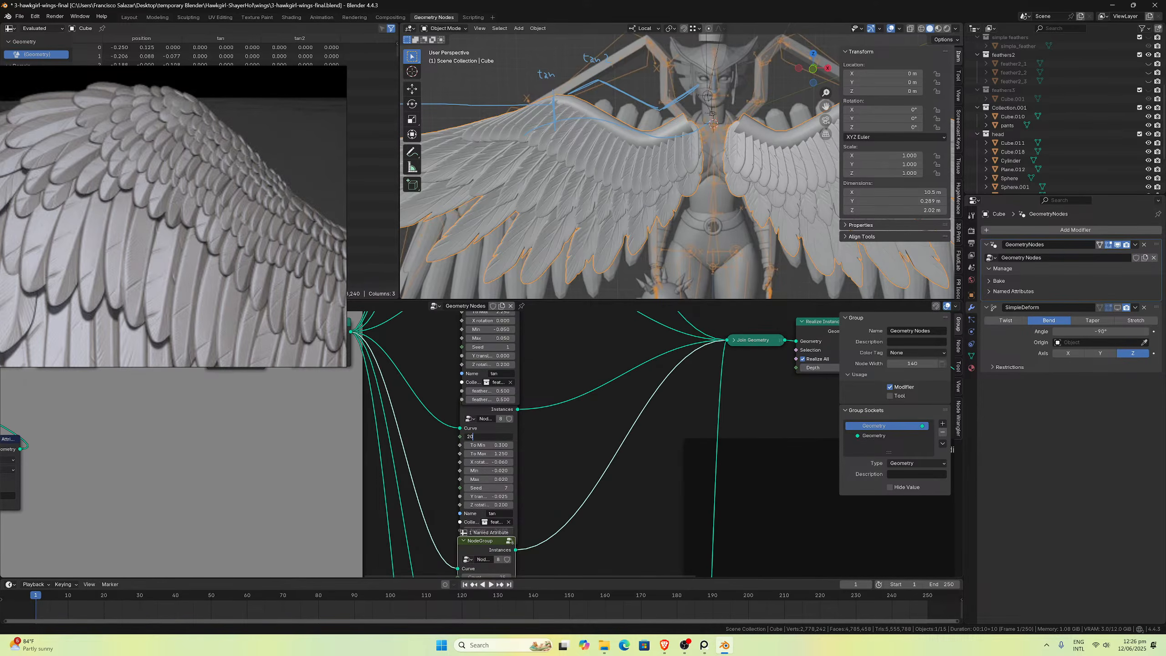
key(Return)
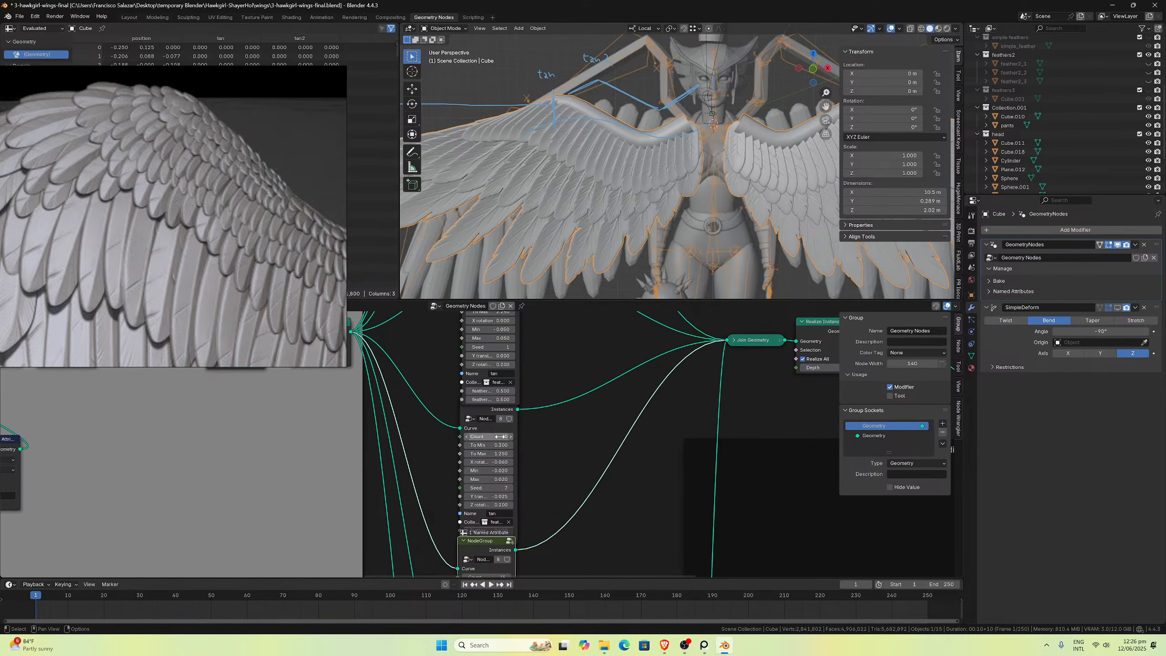
scroll(655, 220, up, 4)
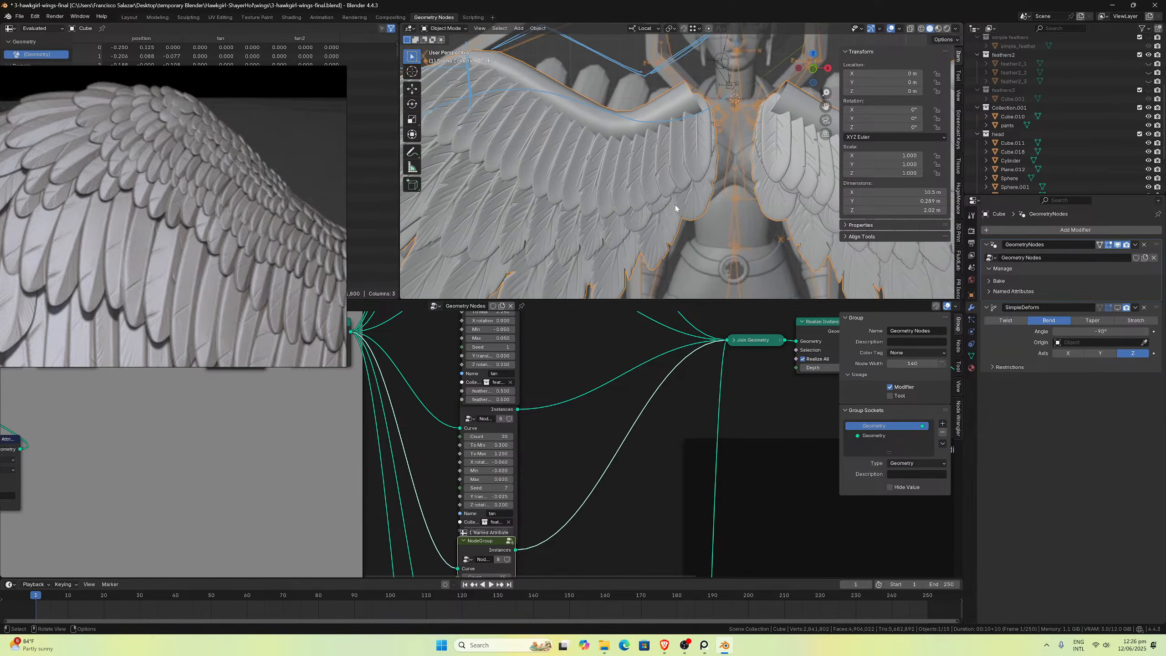
scroll(703, 188, up, 5)
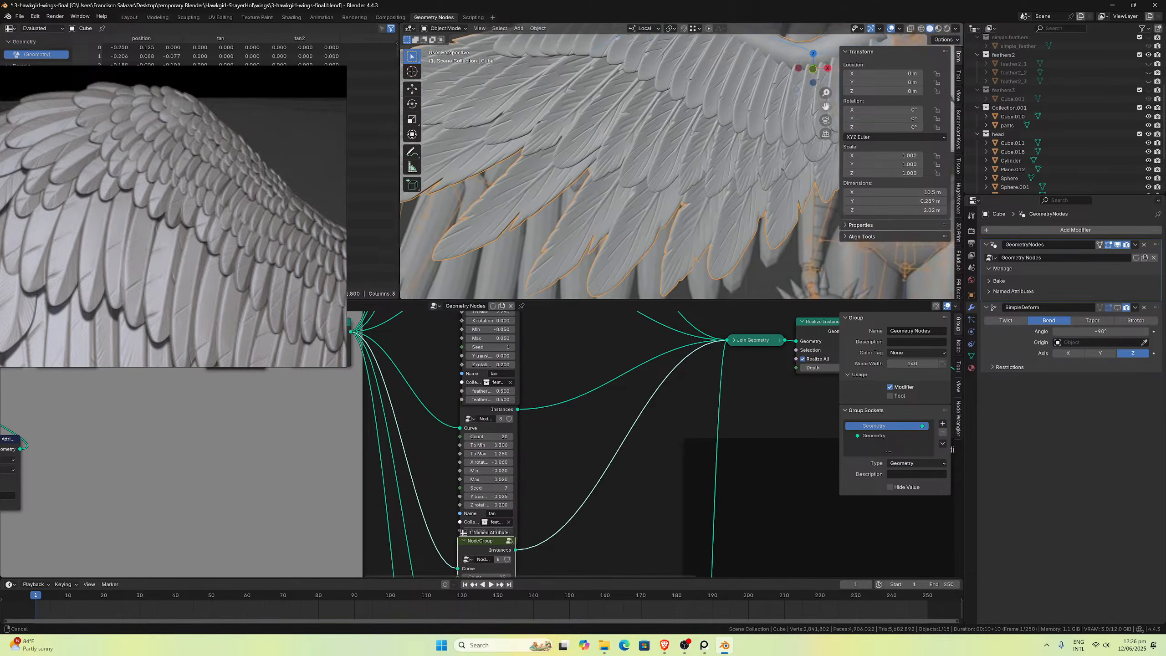
Step: Set the count to 15 on the 12-count feather node group and check the longer feathers
middle_drag(588, 417, 643, 254)
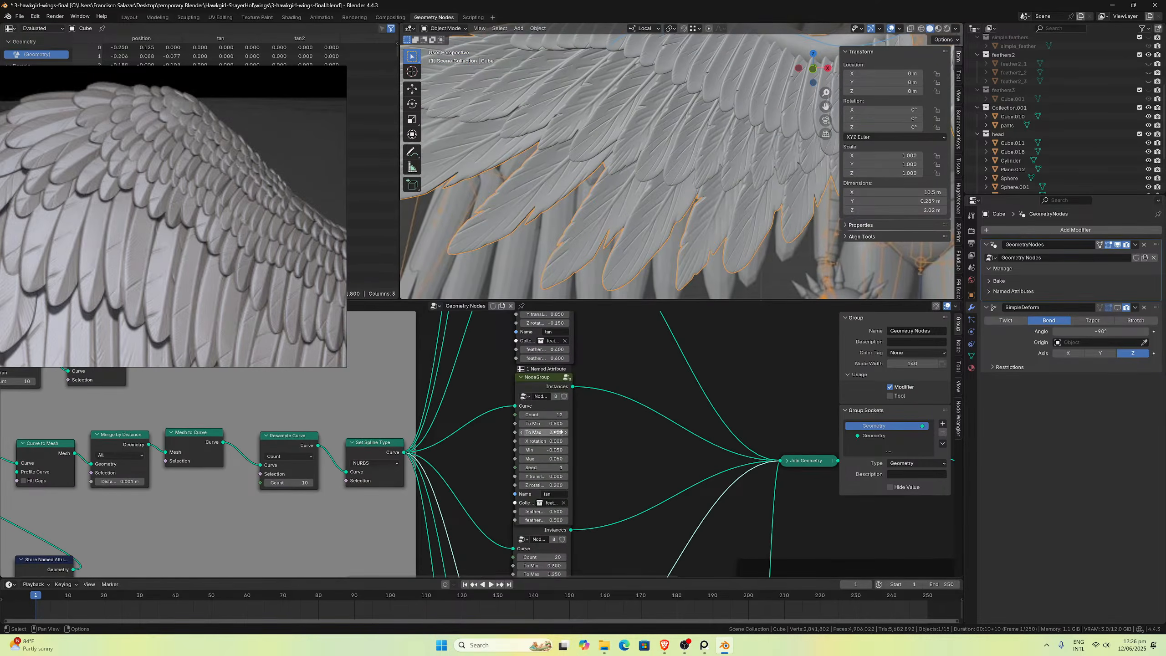
double_click(542, 414)
text(15)
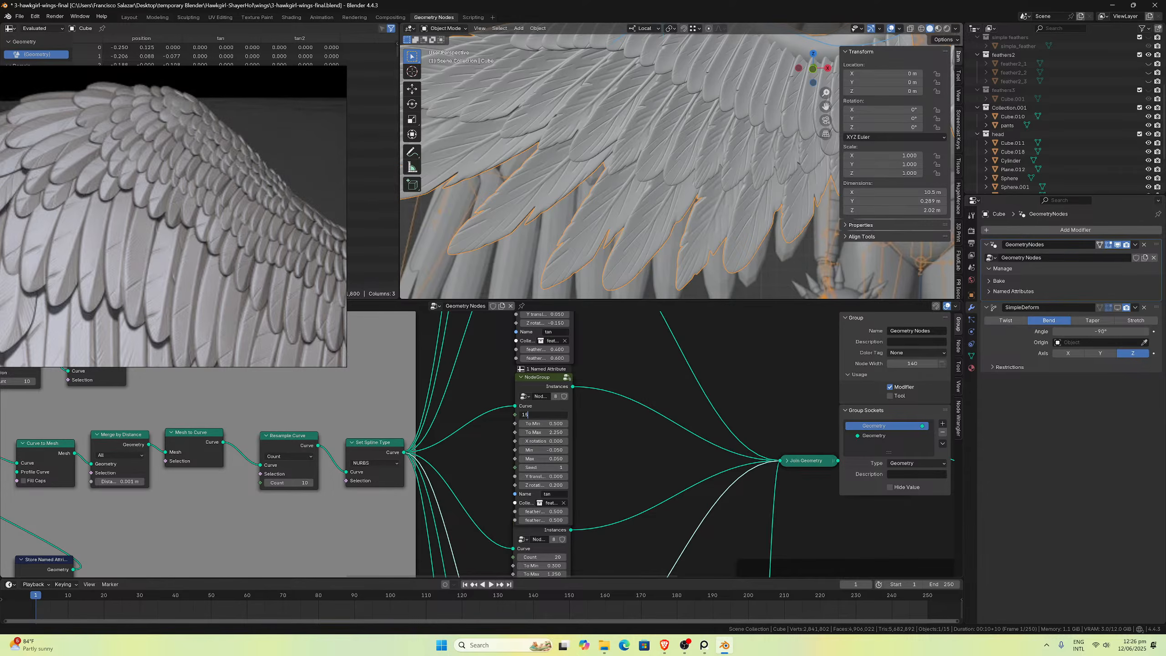
key(Return)
scroll(623, 214, down, 6)
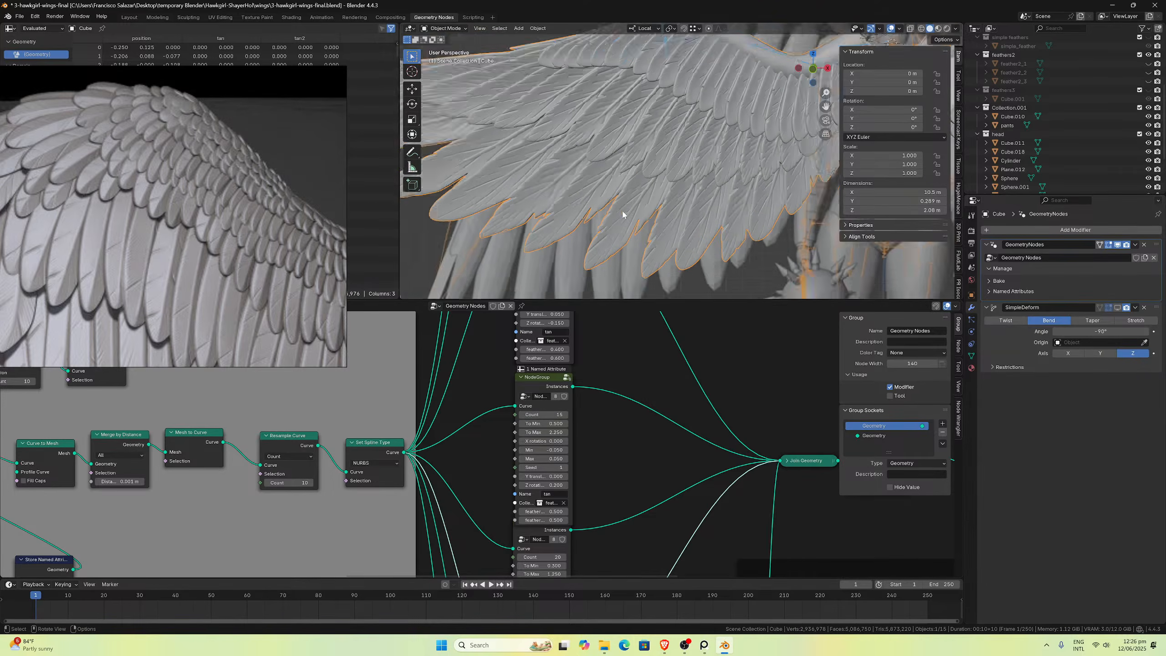
scroll(623, 215, up, 2)
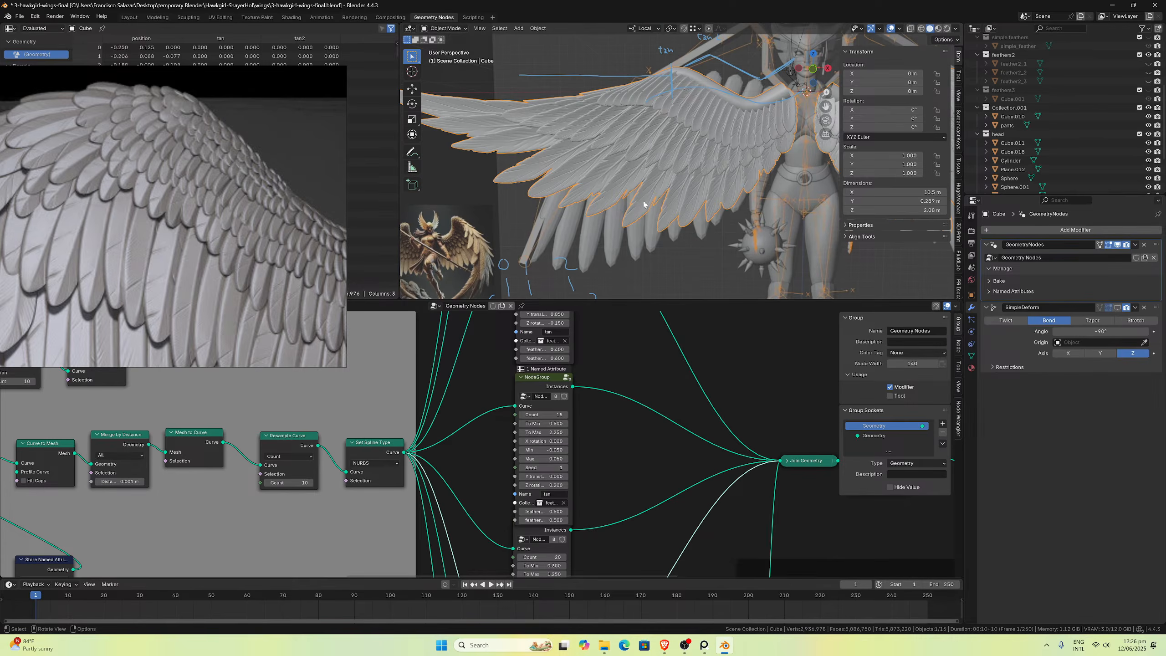
Step: Set the count to 20 on the feather node group above the 15-count group and check the wing in the front view
middle_drag(604, 421, 602, 537)
double_click(542, 369)
text(2)
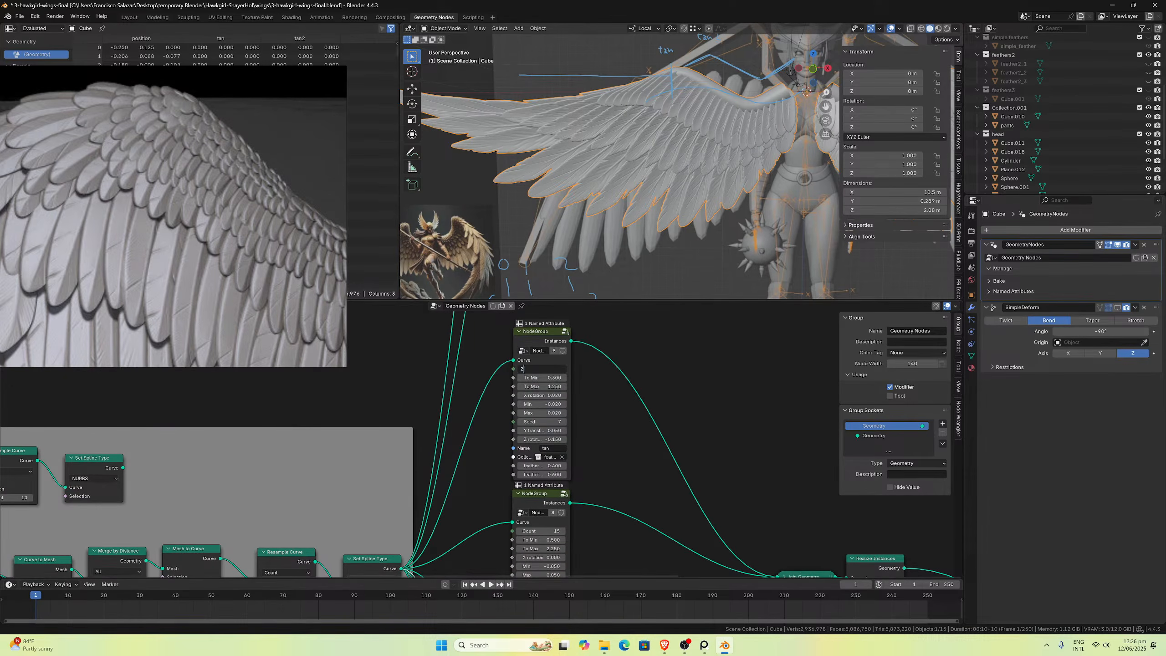
text(0)
key(Return)
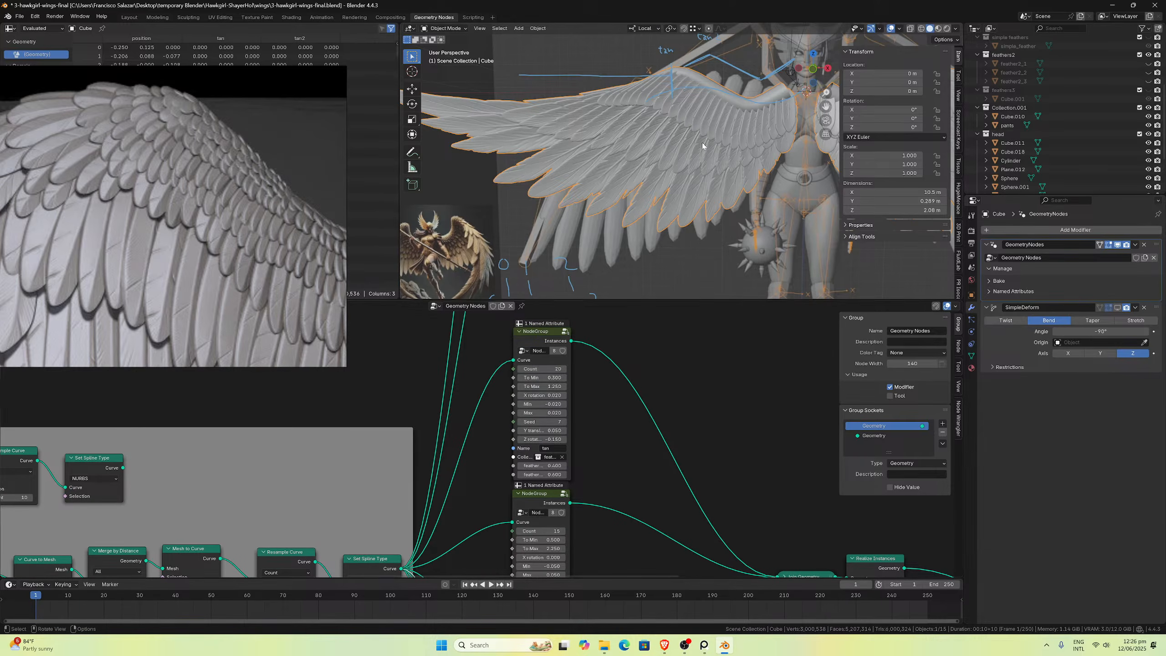
scroll(705, 138, up, 3)
middle_drag(709, 131, 700, 182)
key(KP_1)
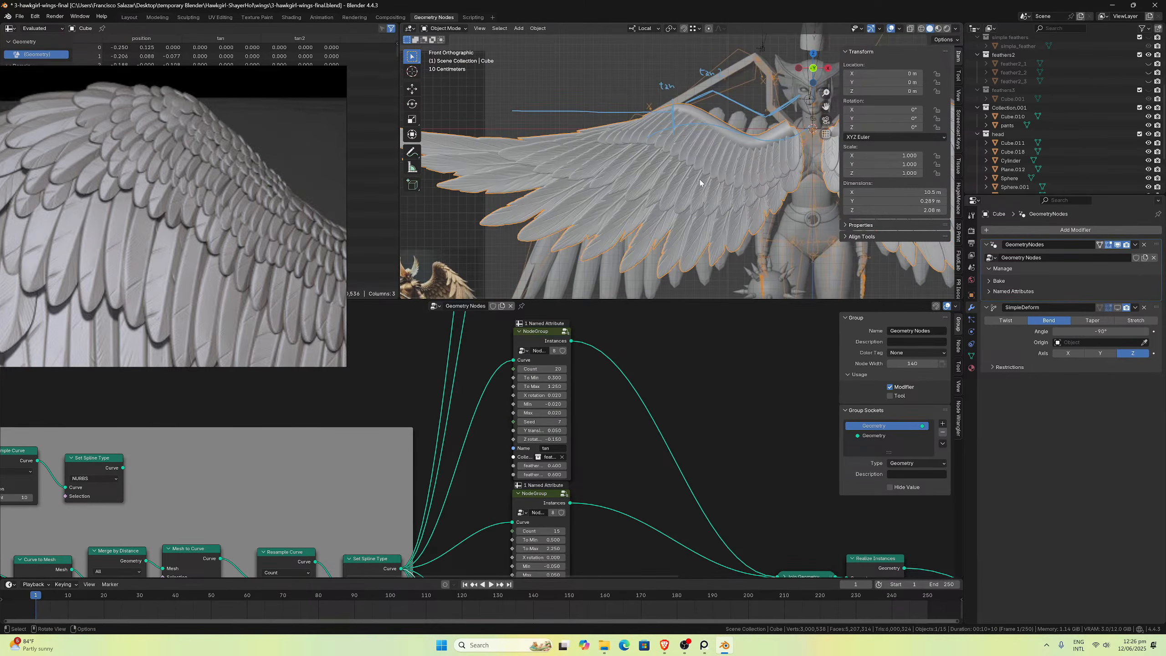
scroll(671, 191, up, 3)
scroll(672, 190, down, 3)
scroll(643, 386, down, 5)
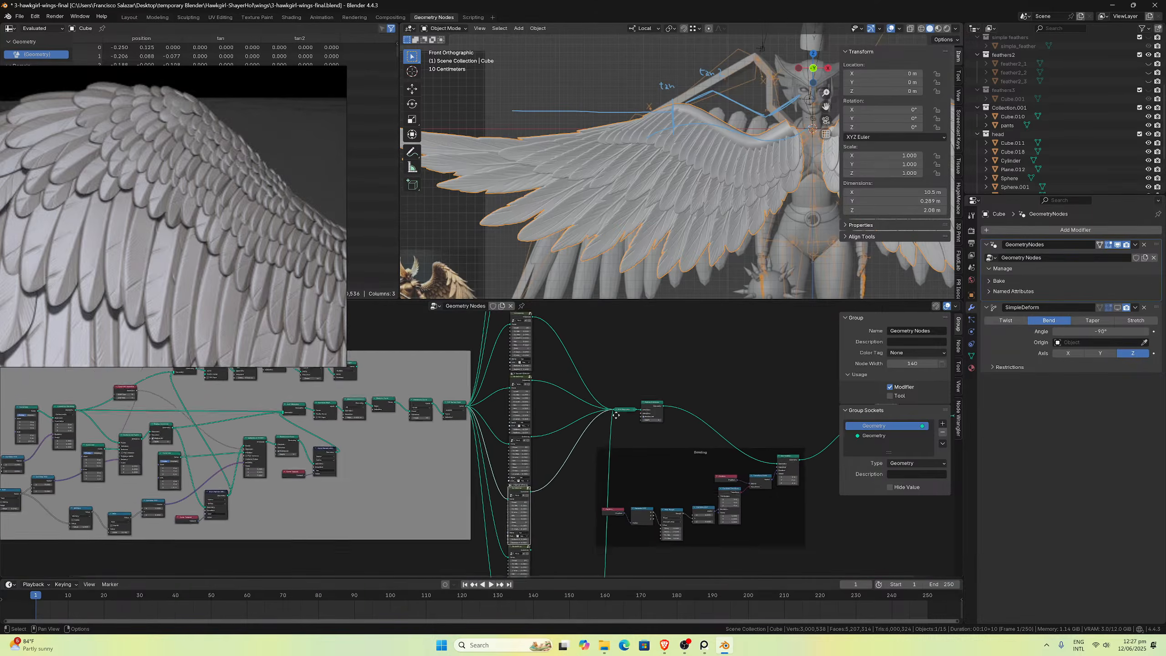
Step: Save the file and check the feather layers along the wing's upper edge from an angled view
scroll(616, 415, up, 4)
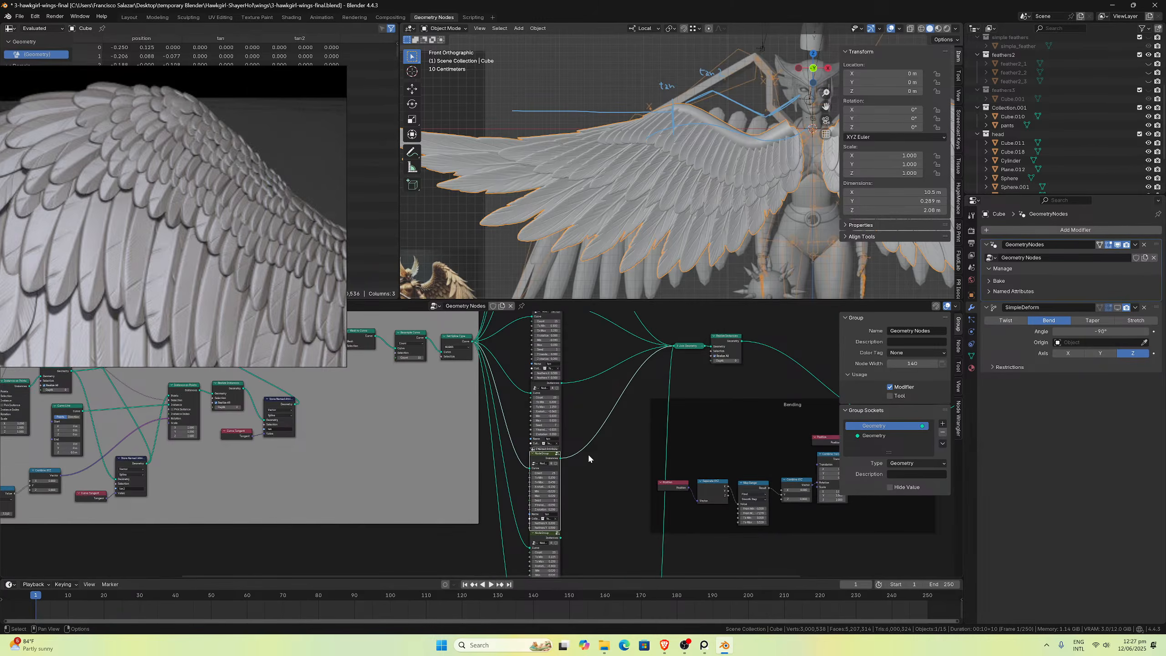
middle_drag(581, 486, 584, 497)
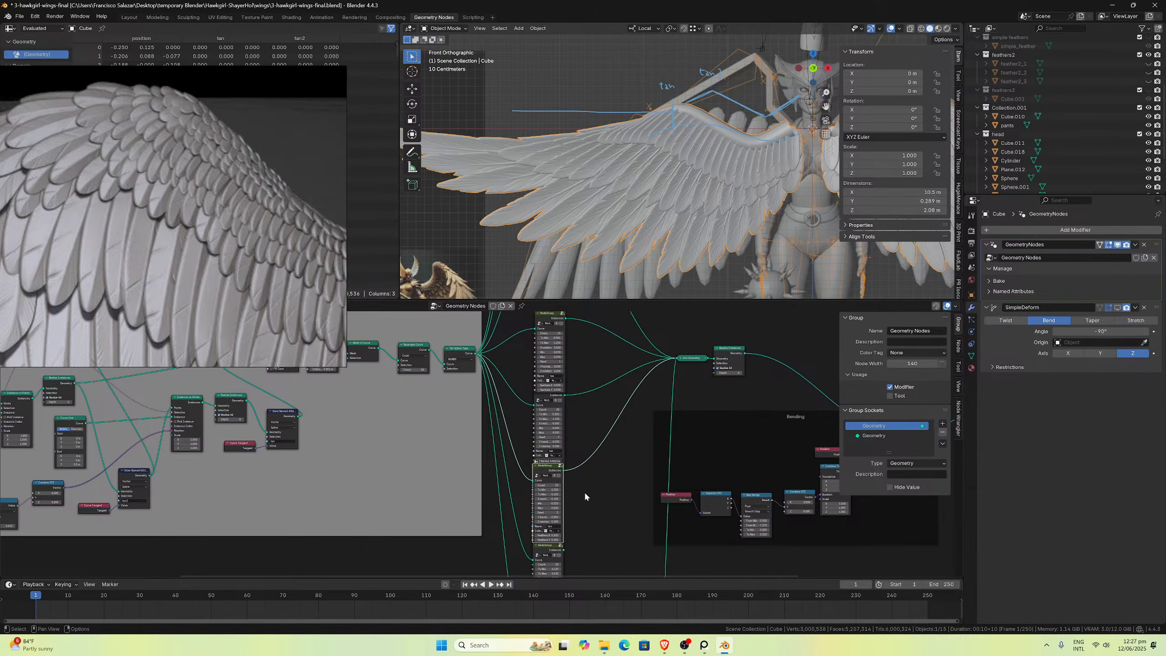
key(ctrl+s)
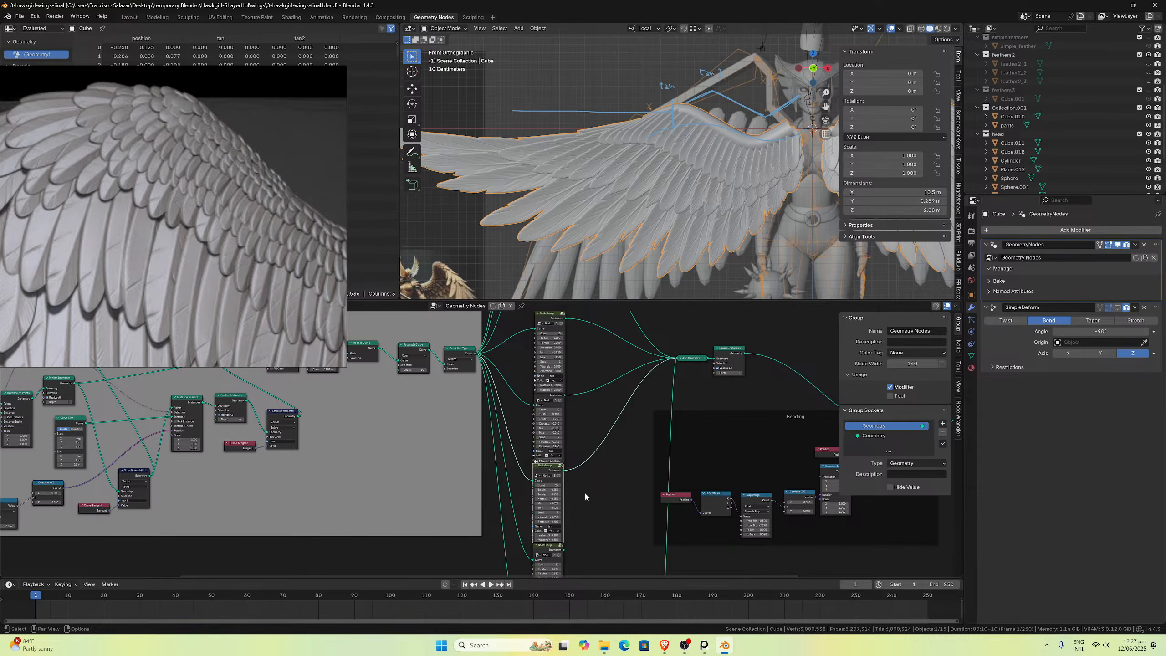
key(ctrl+s)
scroll(742, 174, up, 2)
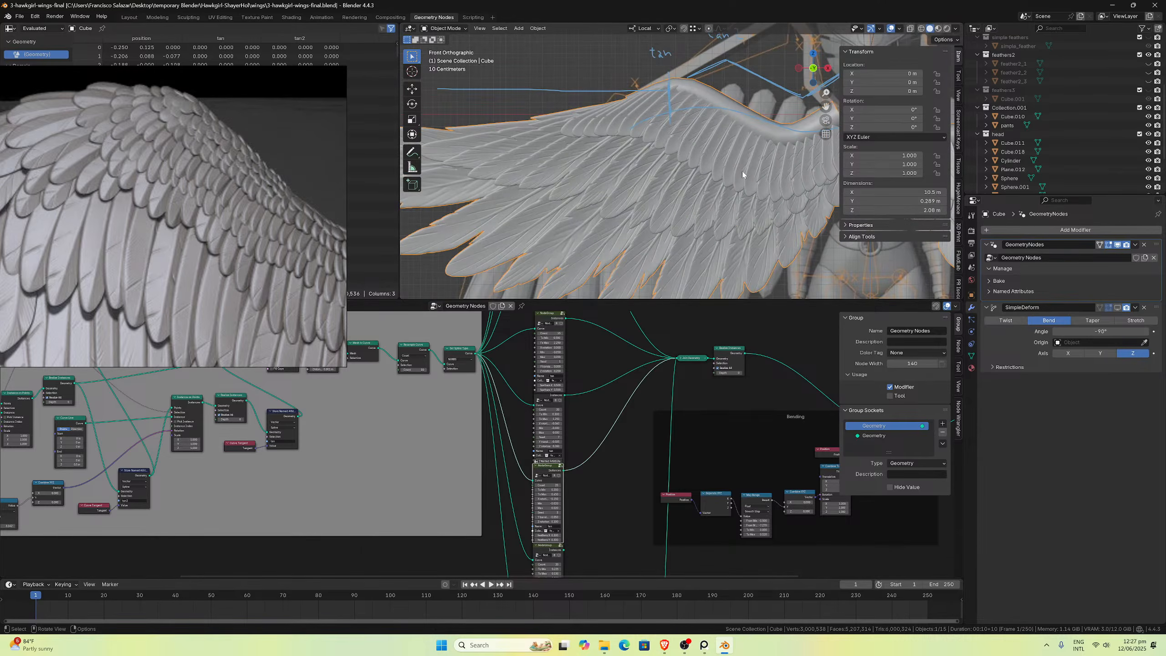
middle_drag(748, 150, 674, 151)
key(ctrl+s)
scroll(673, 151, up, 1)
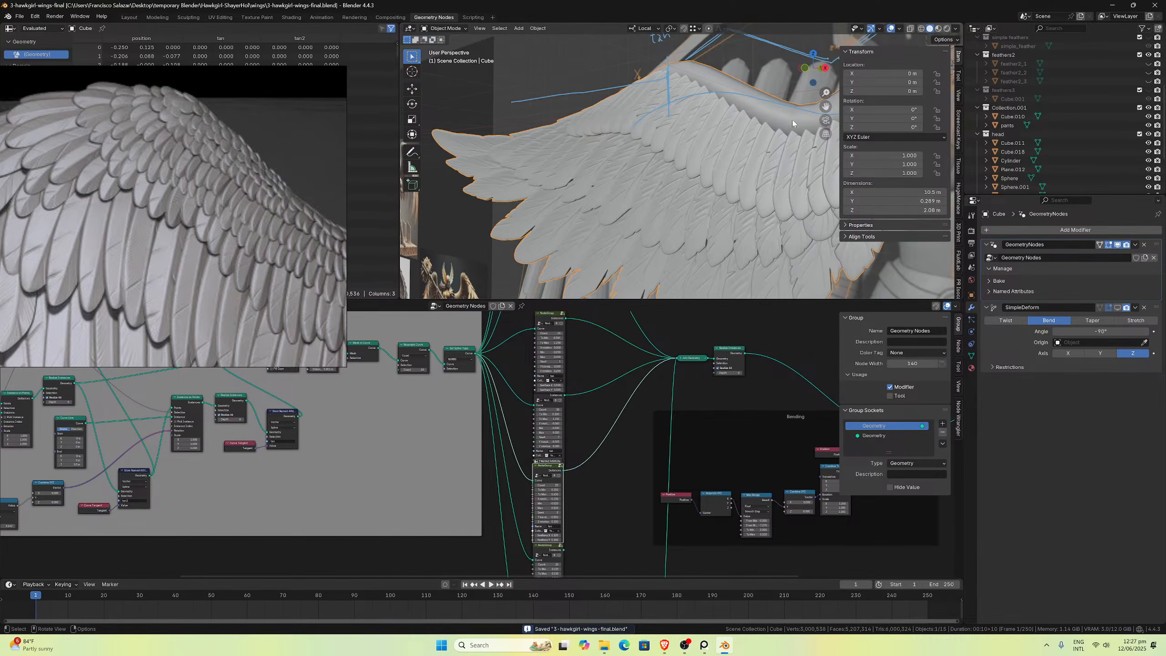
middle_drag(793, 123, 668, 208)
scroll(753, 167, up, 3)
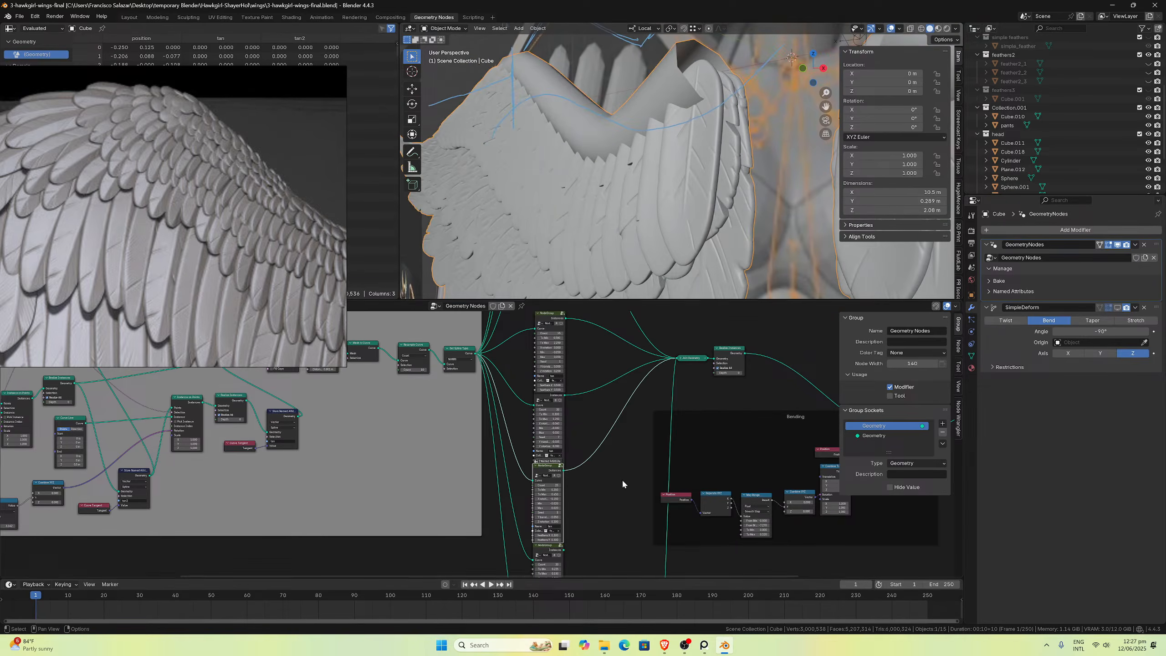
Step: Connect the lowest feather node group's Instances output to the Join Geometry node and check the added feather row
scroll(623, 482, down, 2)
middle_drag(638, 481, 620, 407)
scroll(579, 460, up, 1)
middle_drag(580, 460, 560, 512)
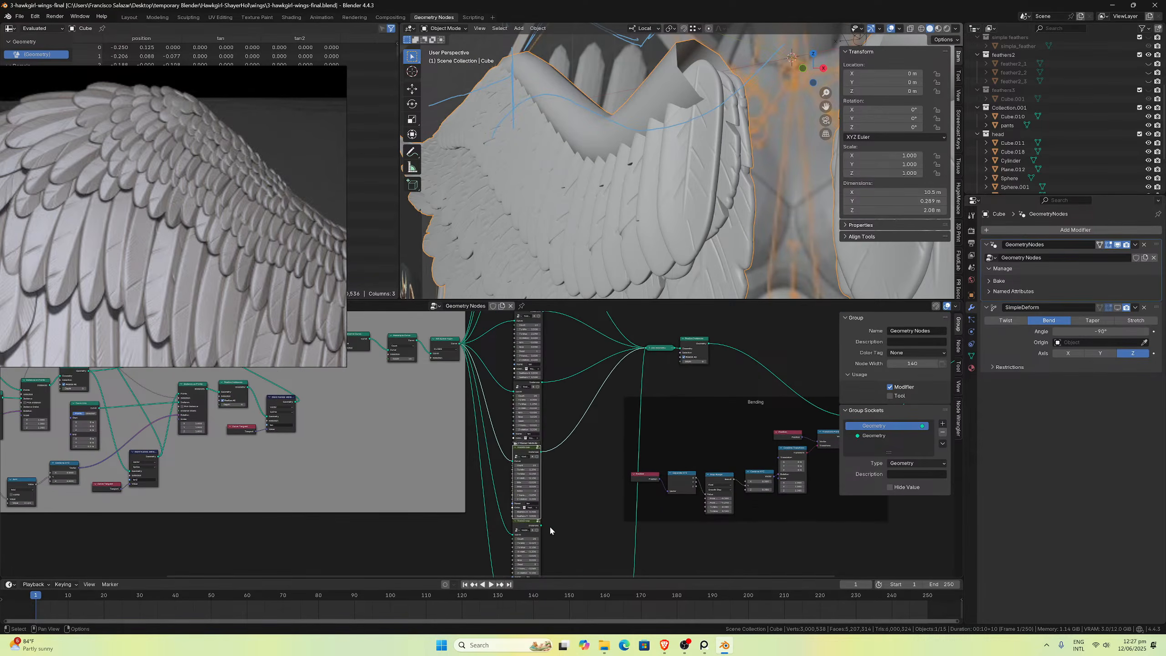
drag(539, 521, 645, 351)
middle_drag(675, 202, 520, 106)
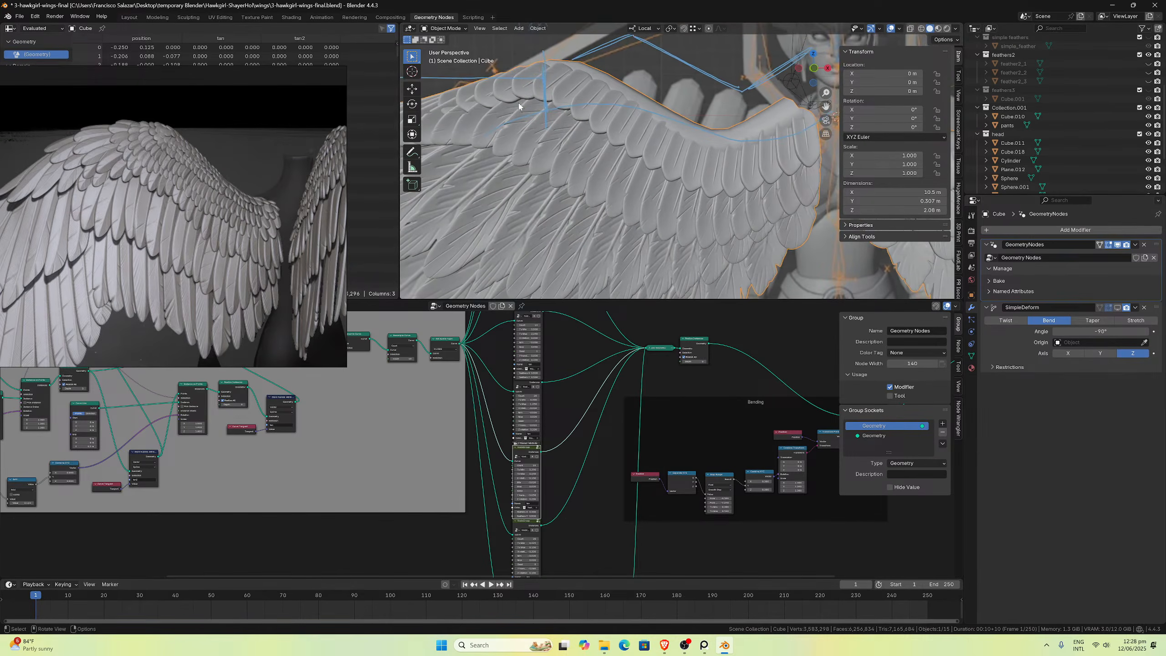
middle_drag(670, 146, 629, 141)
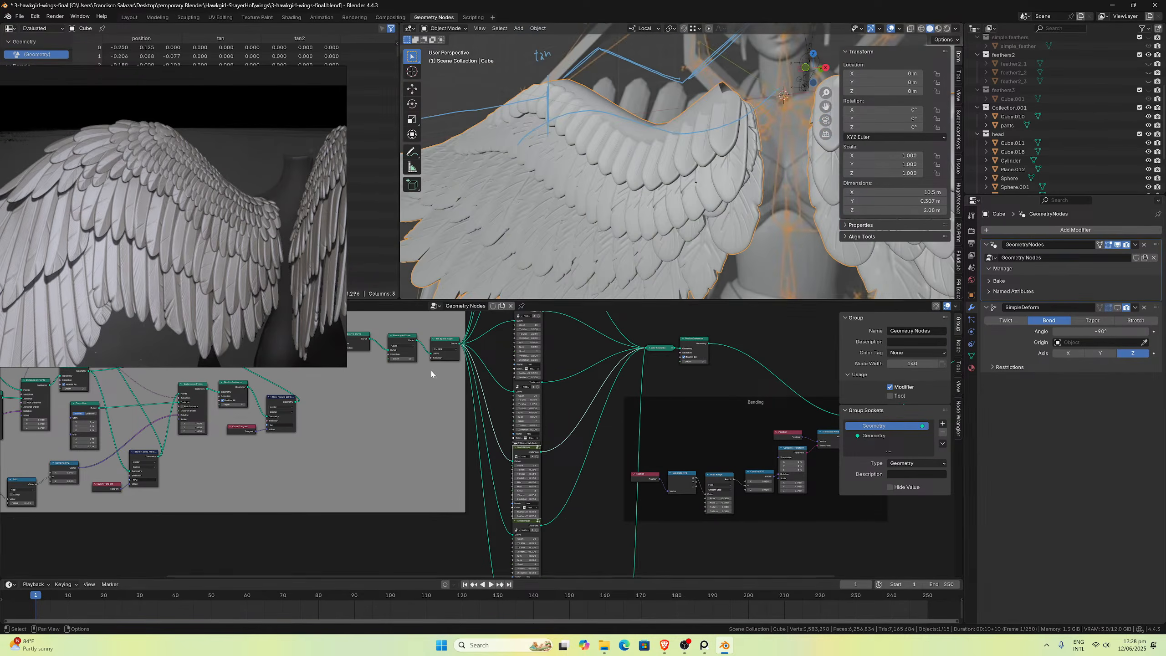
Step: Examine the reference board, from the Guild Wars 2 wings to the labelled hawk wing anatomy diagram
scroll(416, 430, down, 3)
scroll(417, 430, down, 2)
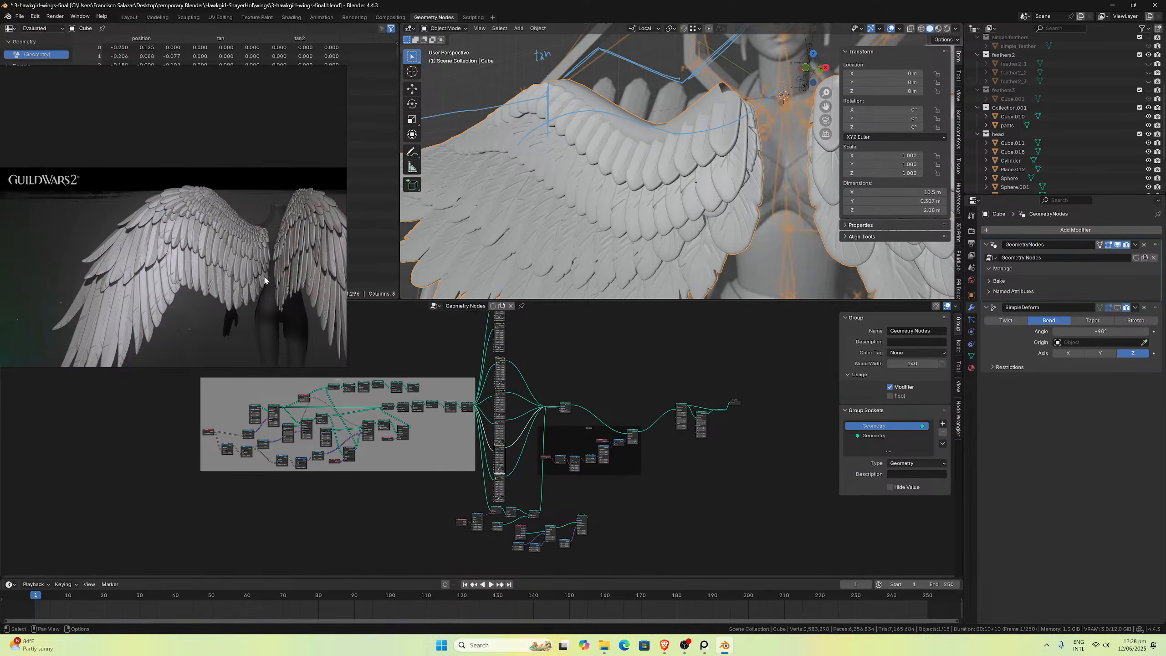
scroll(392, 491, down, 1)
scroll(393, 495, down, 1)
scroll(295, 270, down, 5)
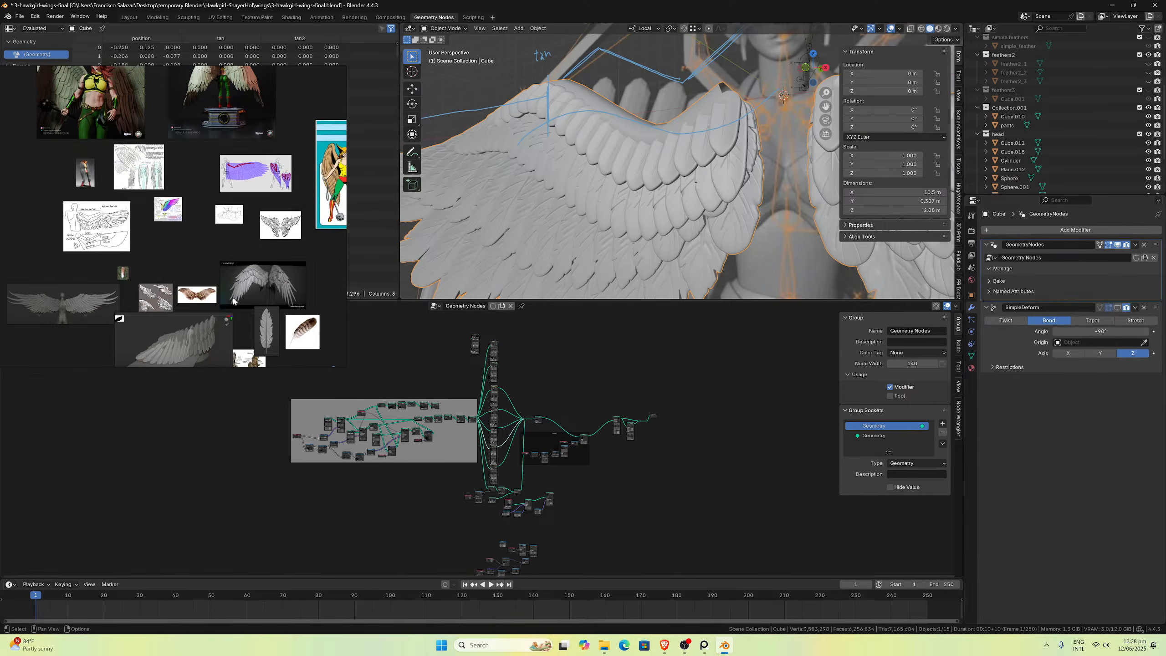
scroll(228, 288, up, 6)
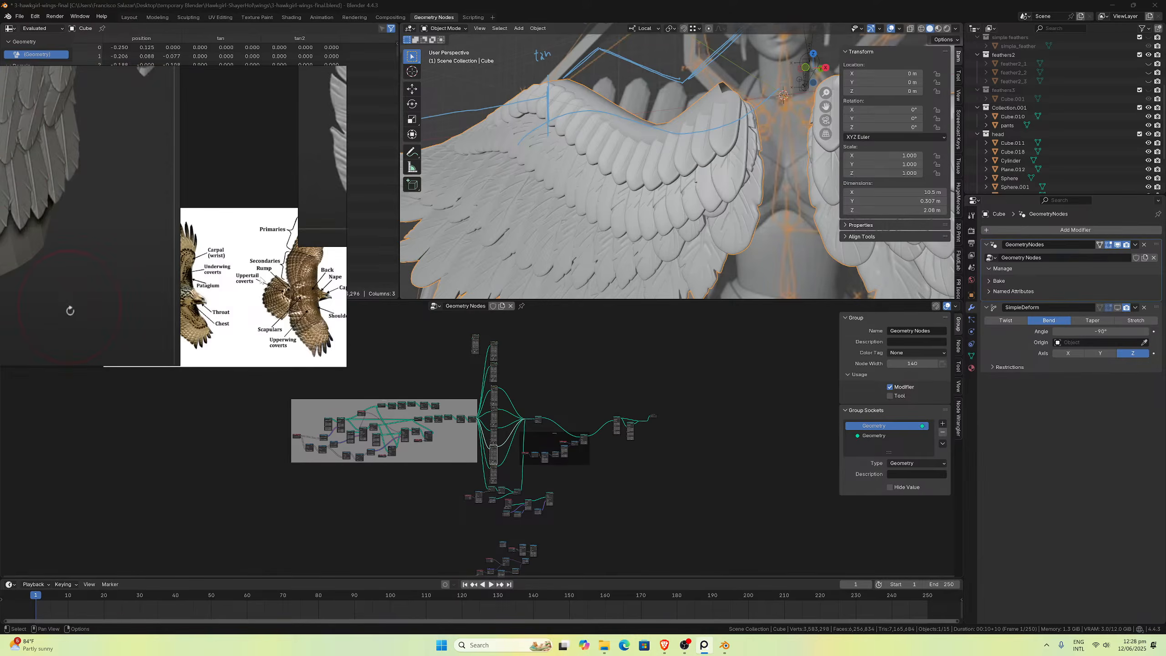
scroll(239, 286, up, 2)
scroll(291, 272, up, 4)
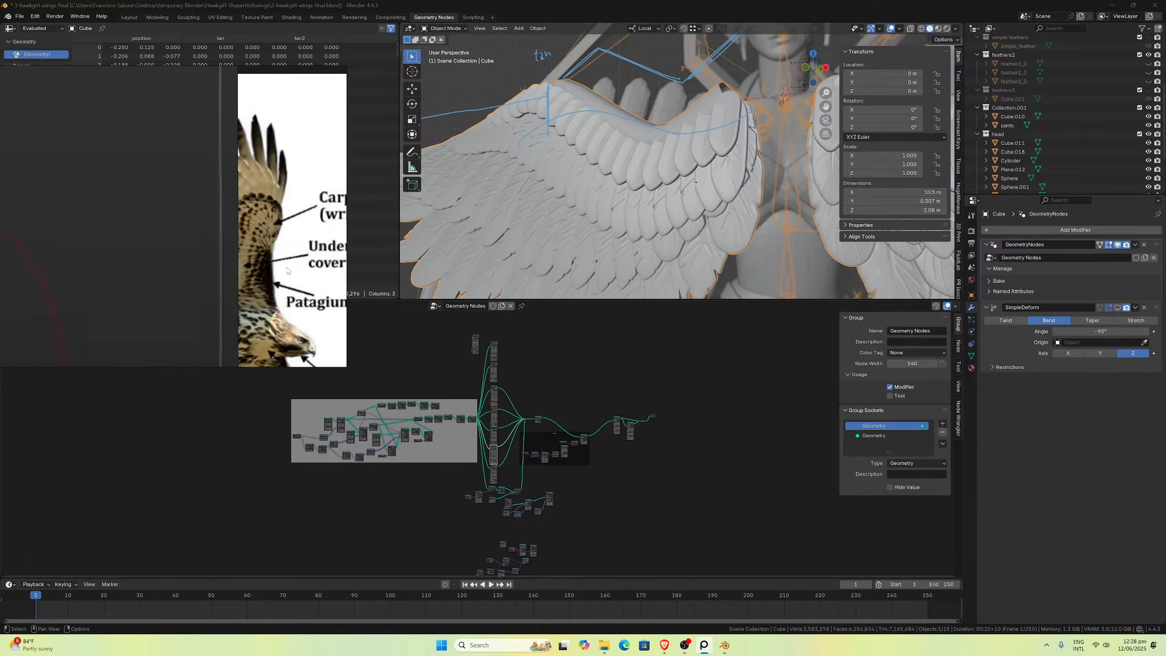
Step: Set the Name attribute of the lowest feather node group to tan2 and check the top feather row in front view
middle_drag(534, 152, 565, 146)
key(KP_1)
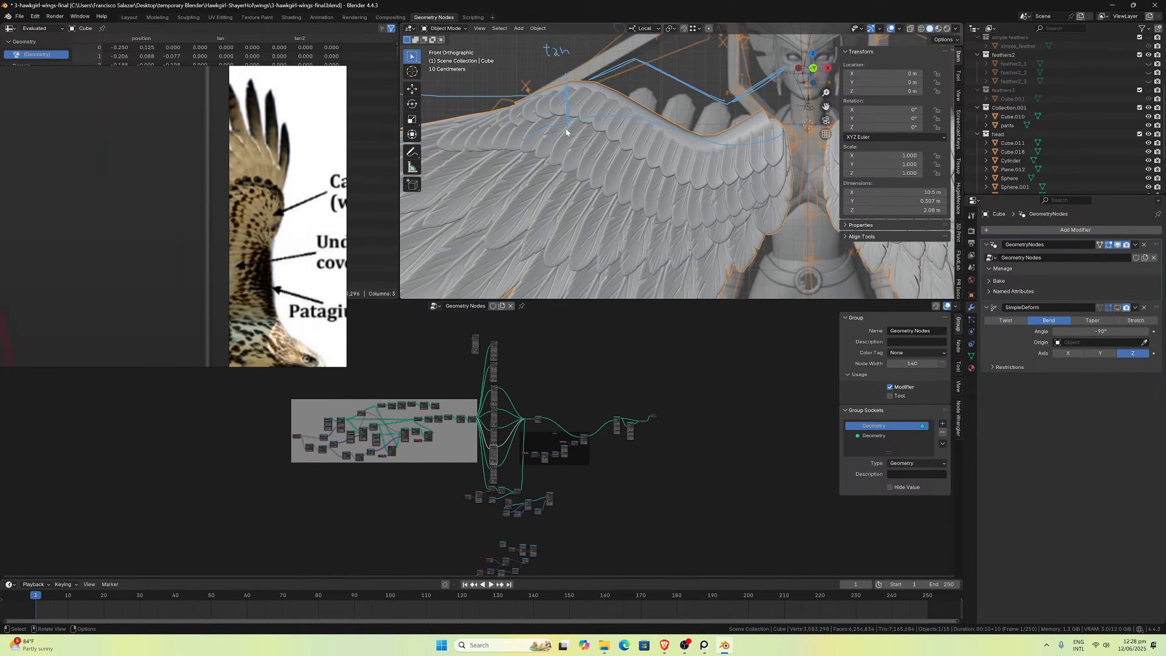
scroll(561, 502, up, 5)
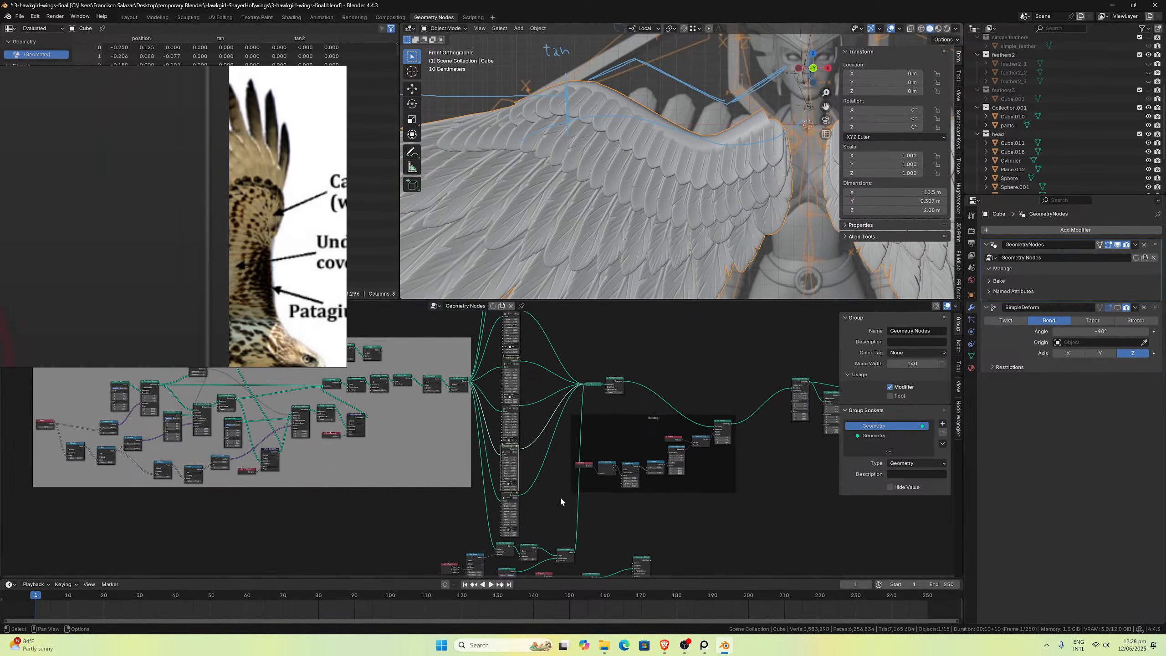
scroll(569, 419, up, 6)
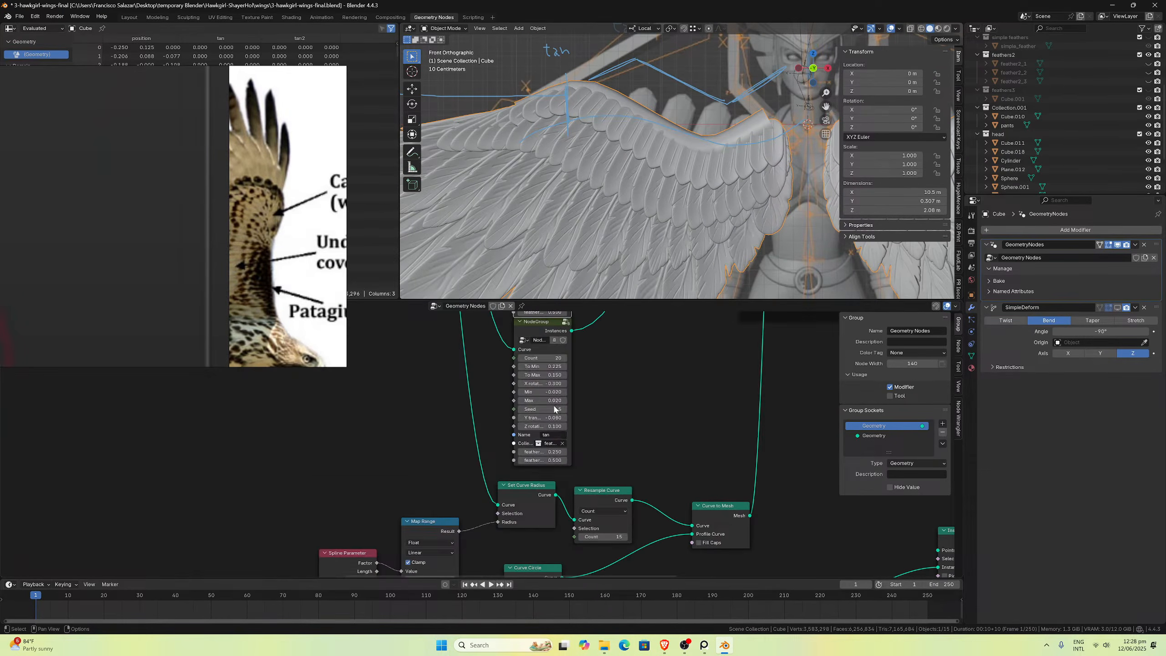
click(559, 437)
key(End)
text(2)
key(Return)
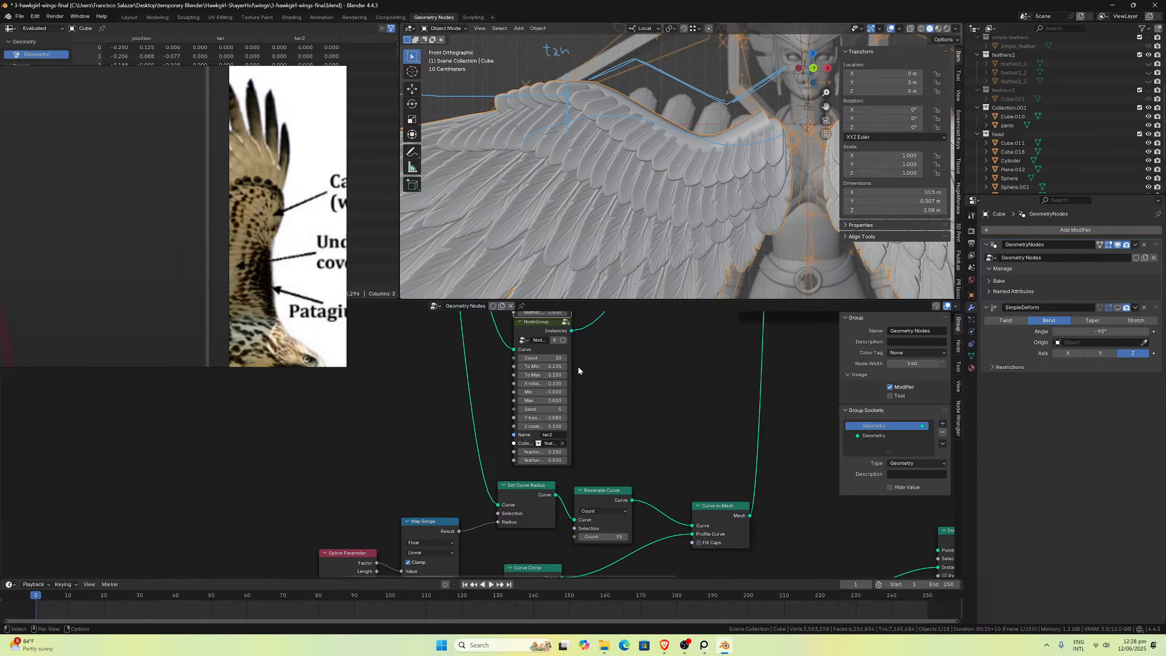
scroll(604, 150, up, 1)
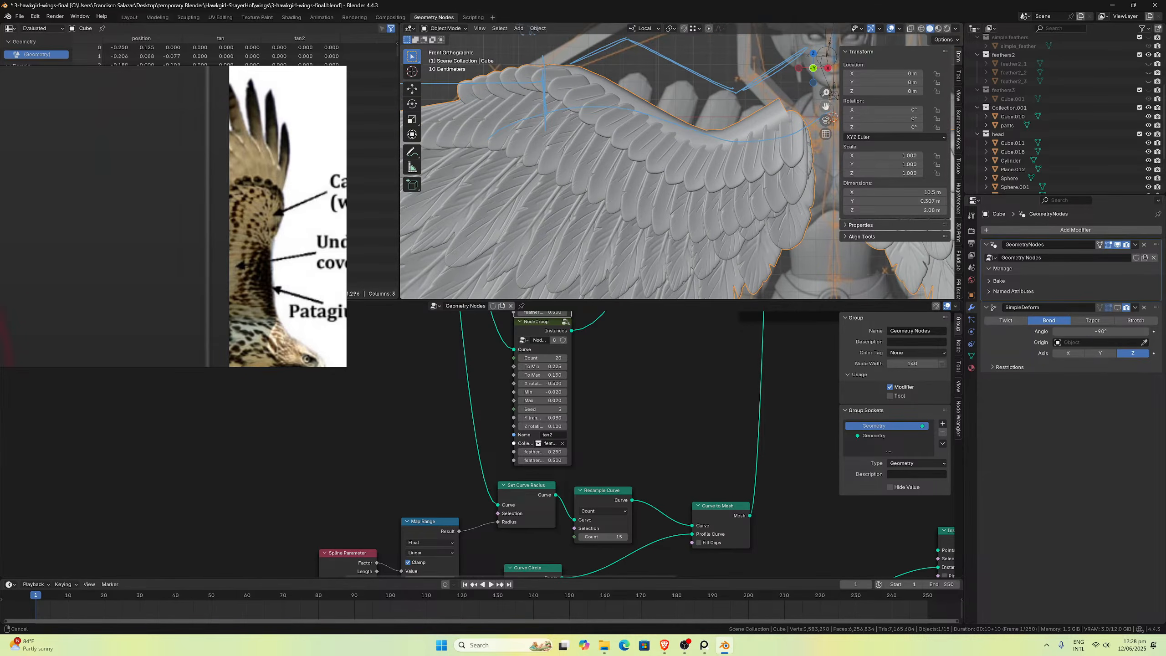
drag(828, 111, 894, 186)
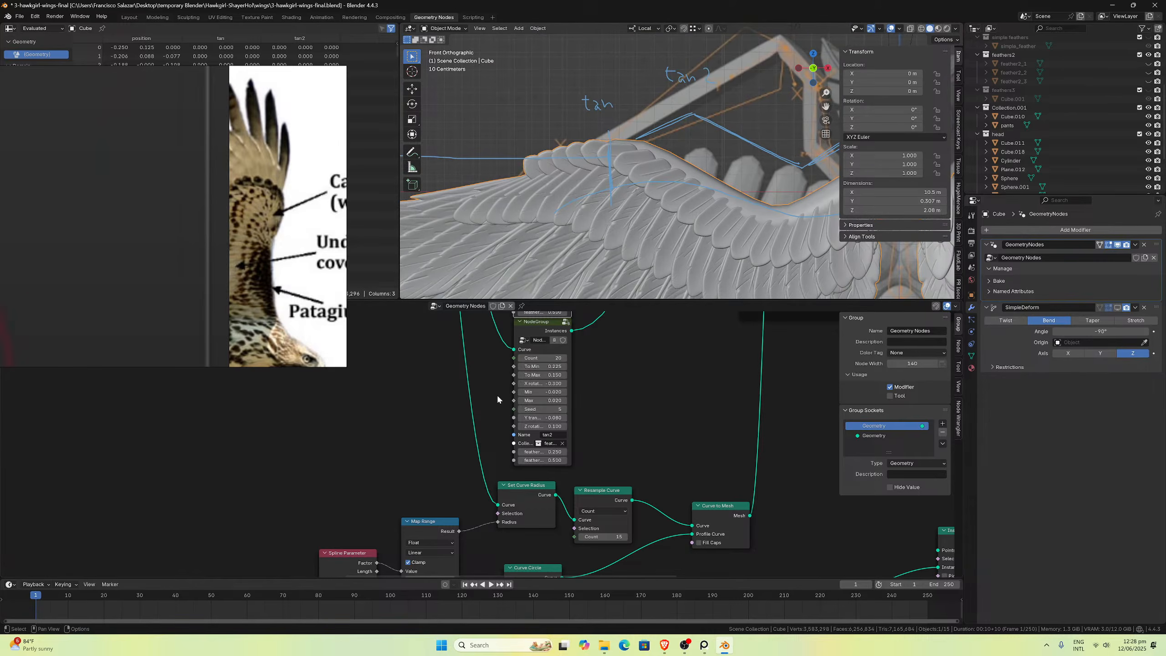
Step: Connect the separate upper curve chain's end node in the grey frame to the tan2 feather node group's Curve input
scroll(497, 398, down, 8)
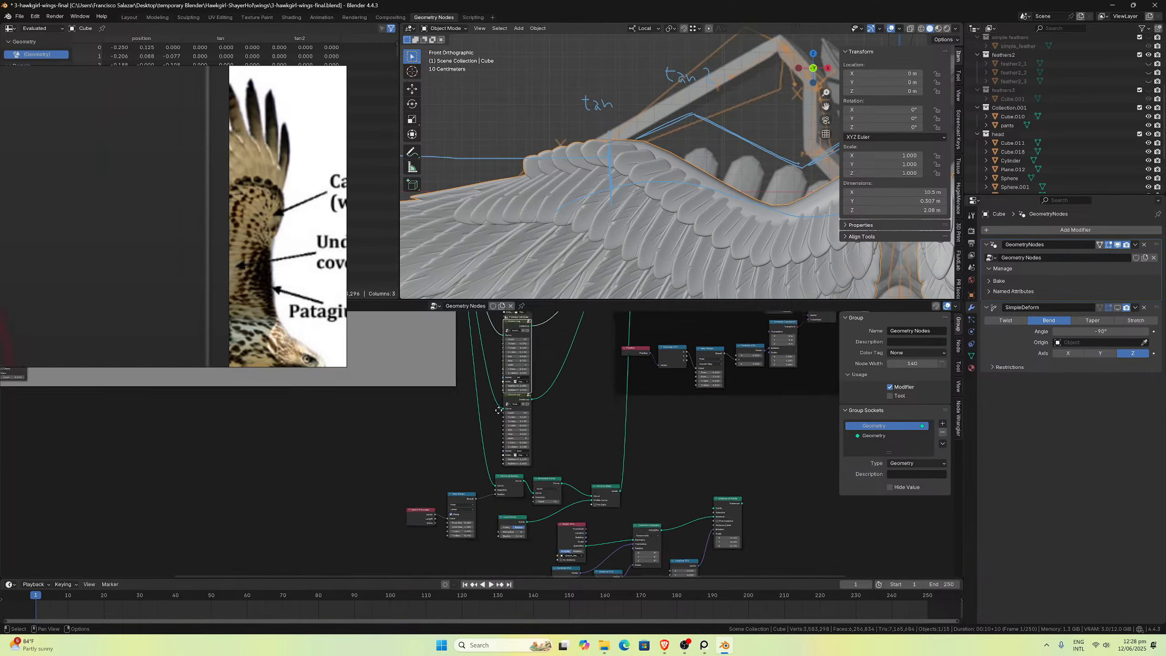
middle_drag(534, 453, 482, 410)
scroll(505, 400, up, 1)
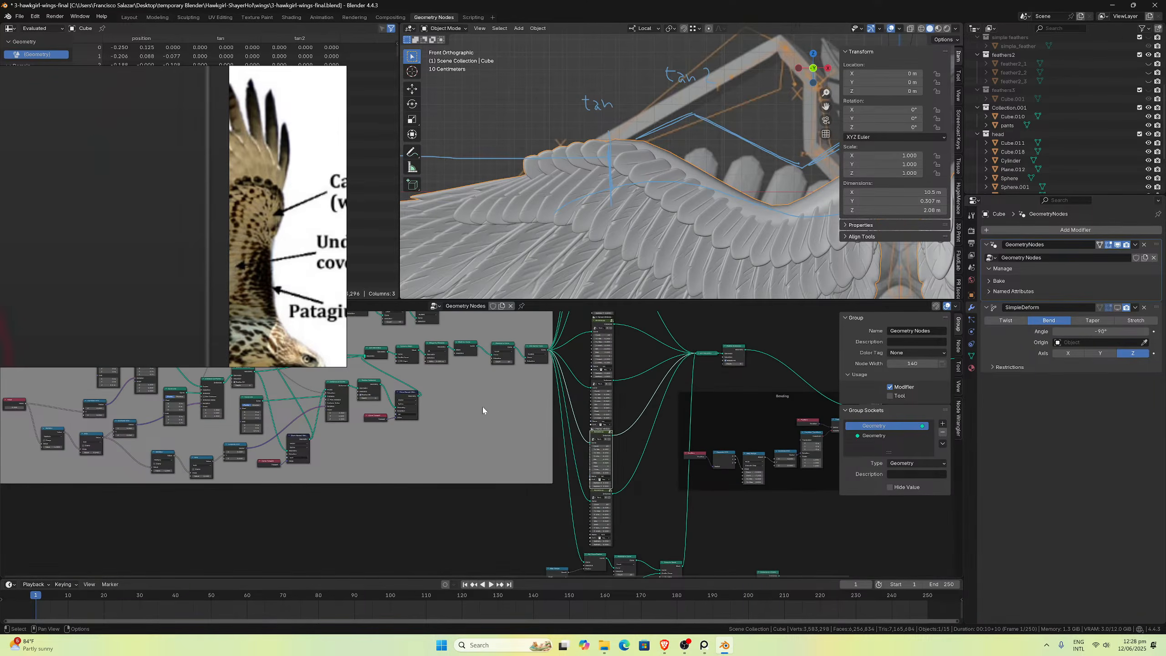
shift+scroll(447, 342, up, 2)
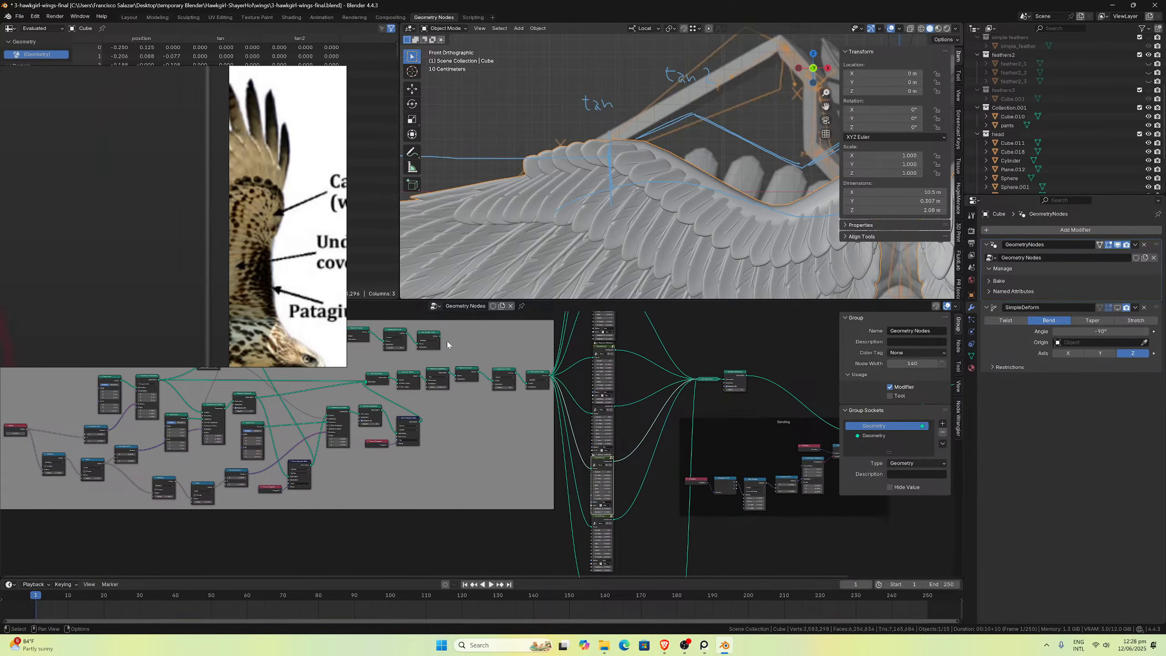
shift+scroll(445, 338, down, 1)
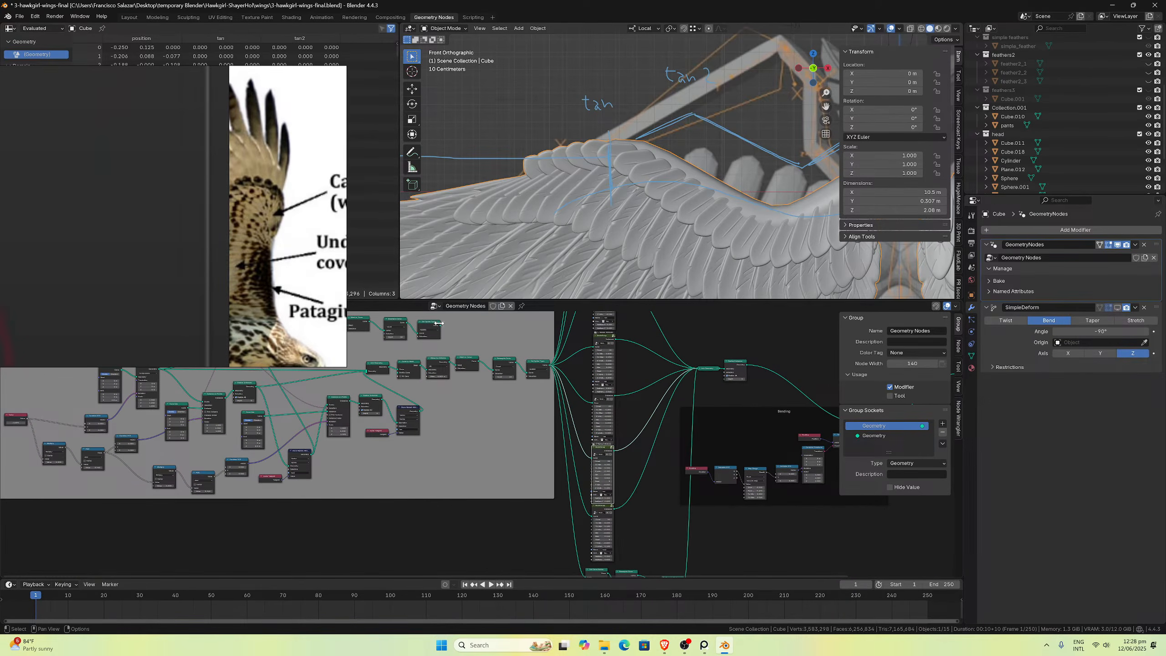
drag(441, 329, 593, 518)
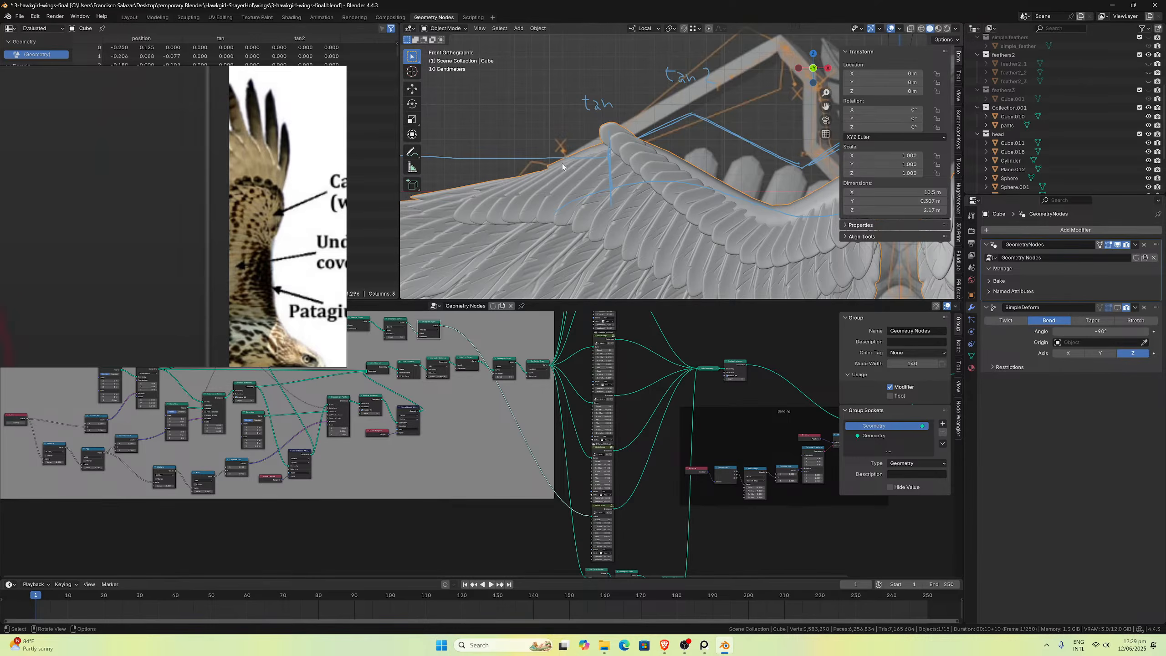
Step: Examine the top feather row from the front and at an angle, comparing it with the sculpted wing reference
scroll(688, 441, up, 4)
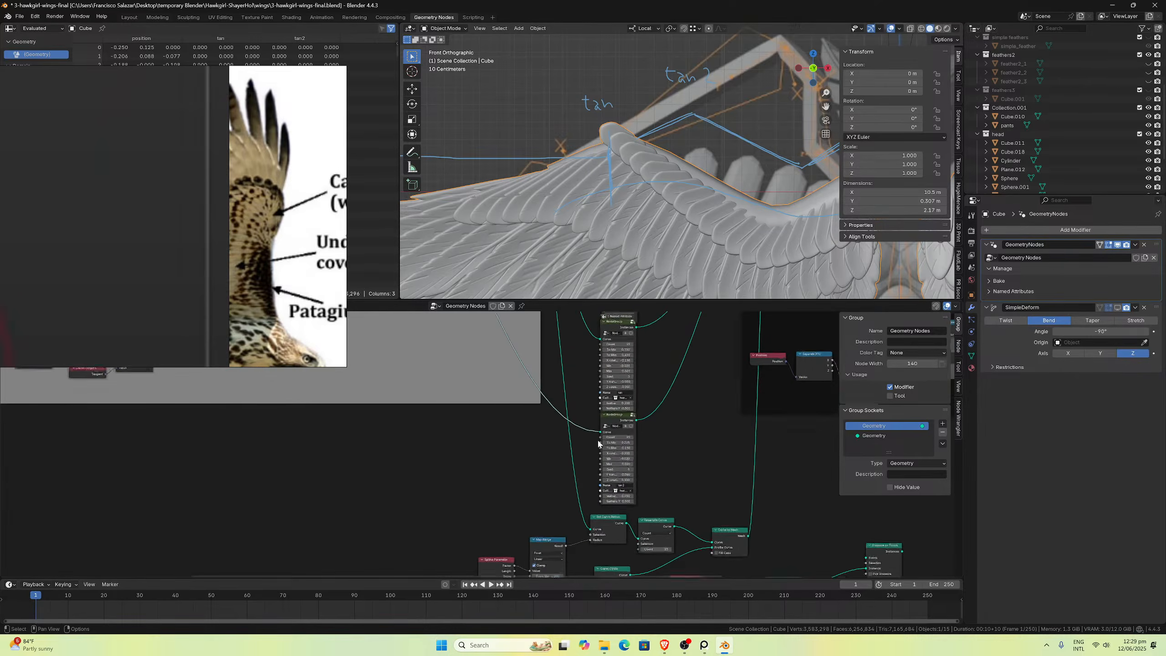
scroll(748, 235, down, 1)
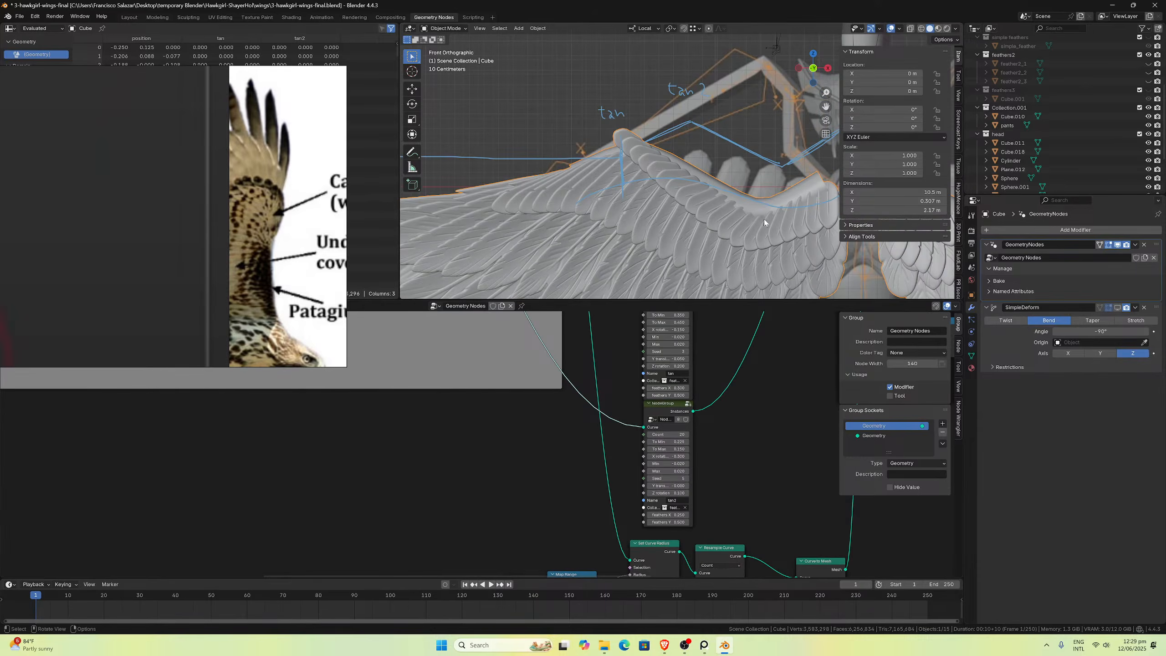
scroll(743, 441, up, 1)
middle_drag(744, 441, 265, 273)
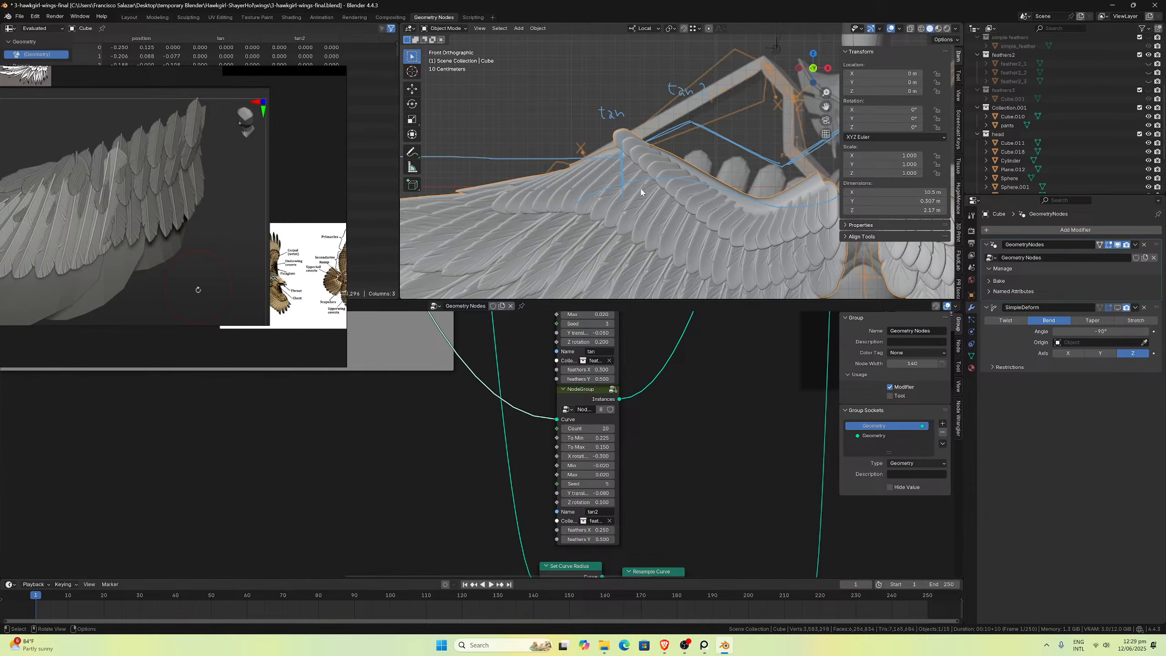
scroll(651, 388, down, 1)
middle_drag(642, 385, 645, 426)
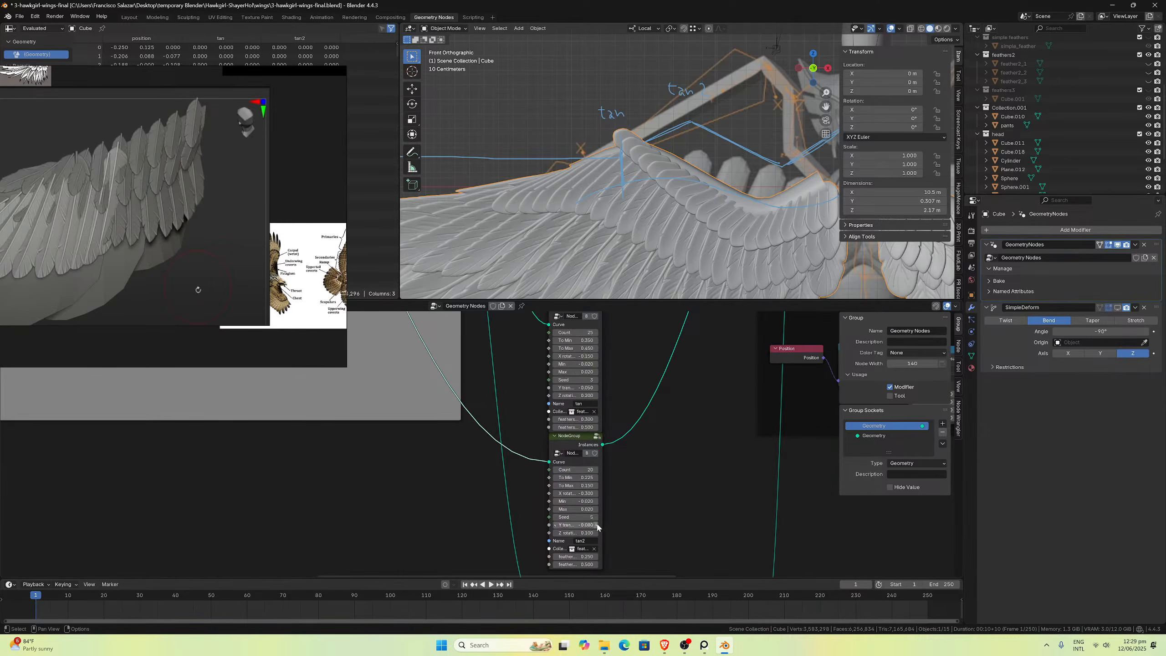
middle_drag(652, 209, 624, 142)
scroll(661, 180, up, 3)
scroll(605, 456, down, 4)
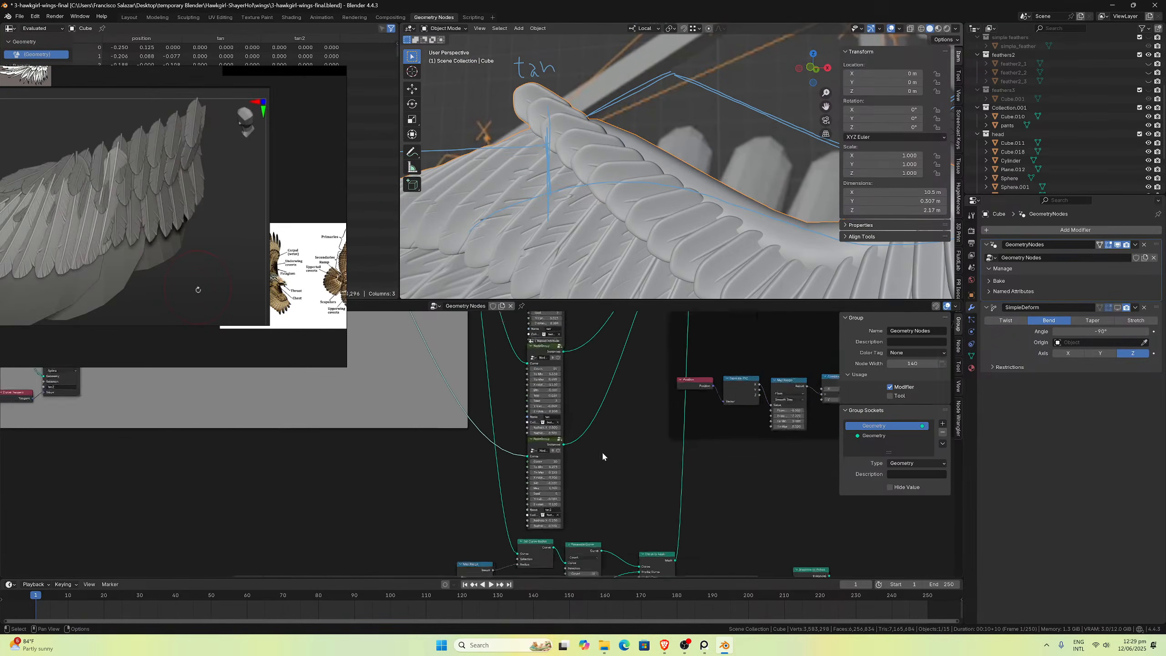
scroll(681, 231, down, 4)
middle_drag(681, 231, 634, 202)
Step: Try an X rotation of -0.2 on the tan2 feather node group
scroll(573, 404, up, 6)
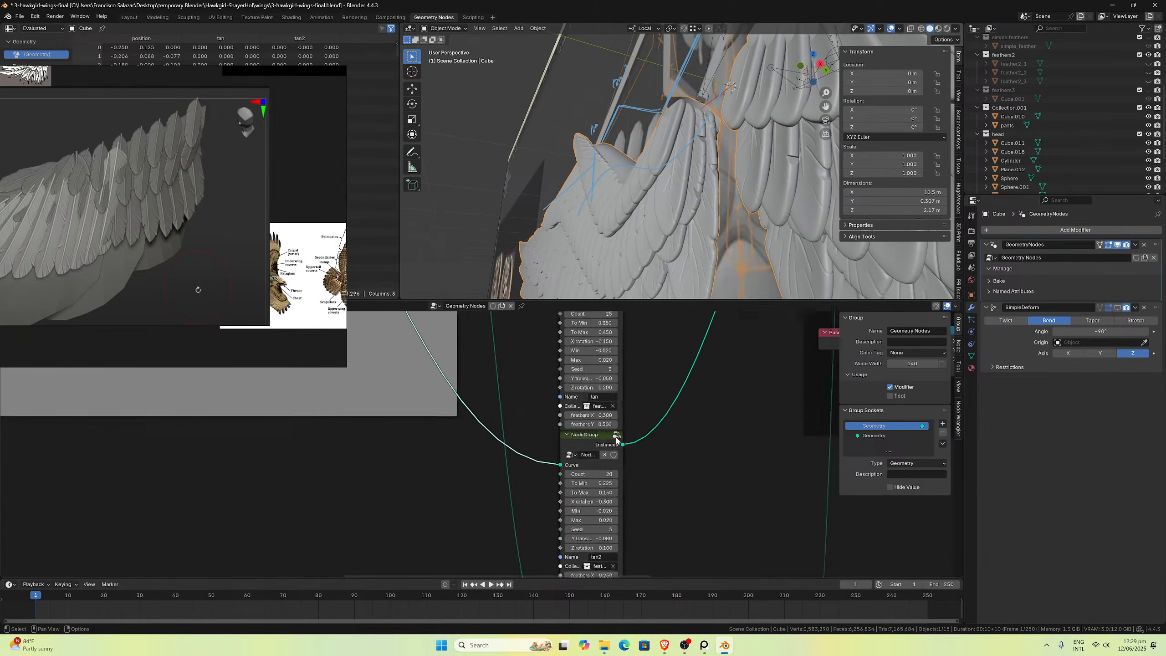
scroll(573, 407, up, 2)
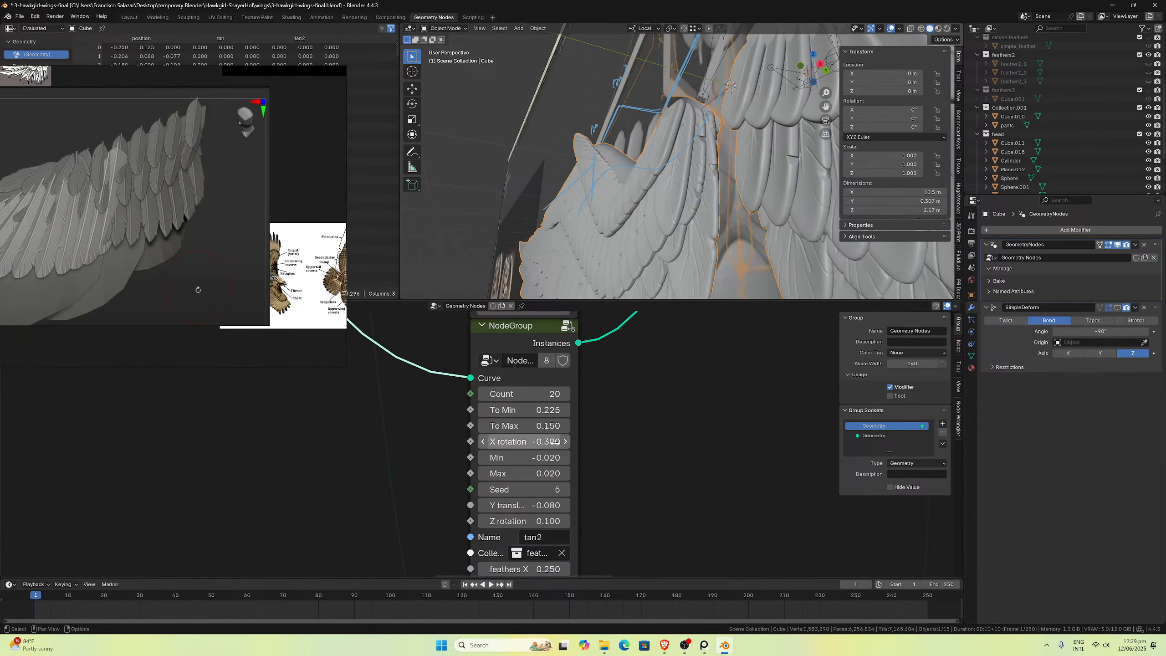
click(524, 441)
key(End)
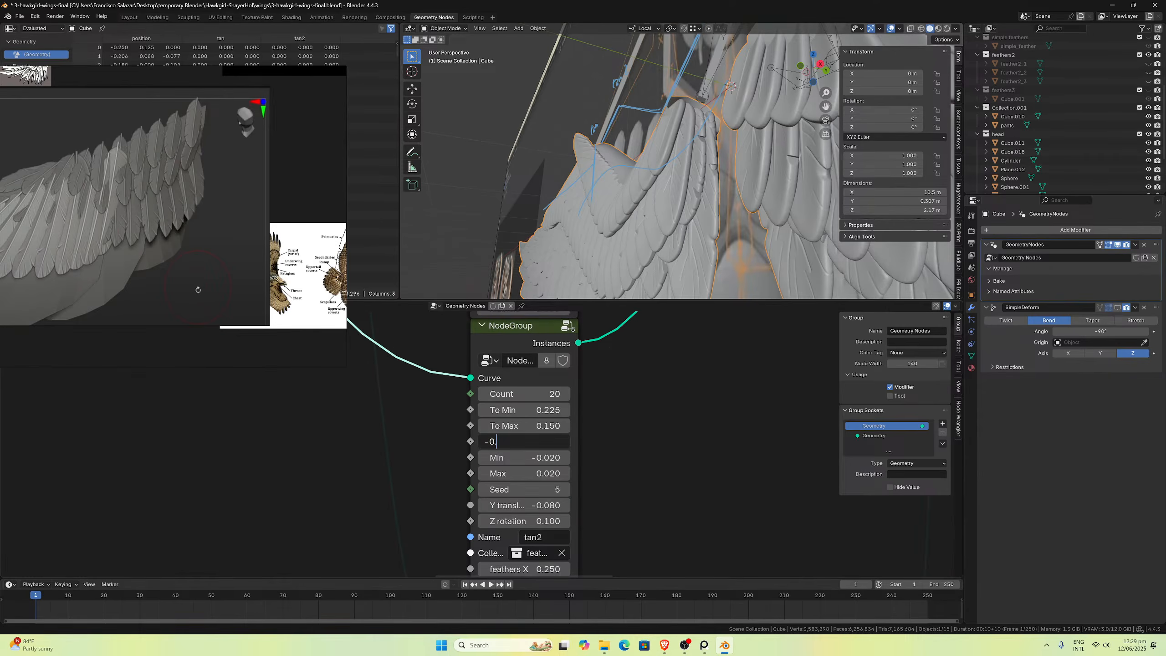
text(2)
key(Return)
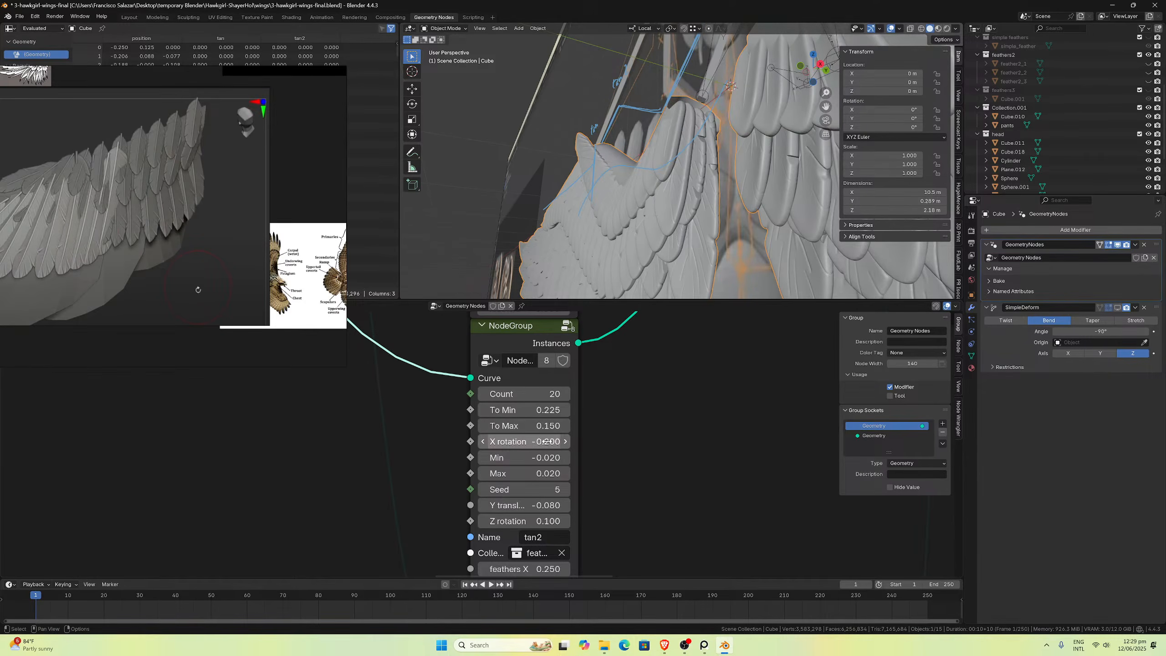
Step: Set the X rotation of the tan2 feather node group to -0.25
click(546, 441)
key(End)
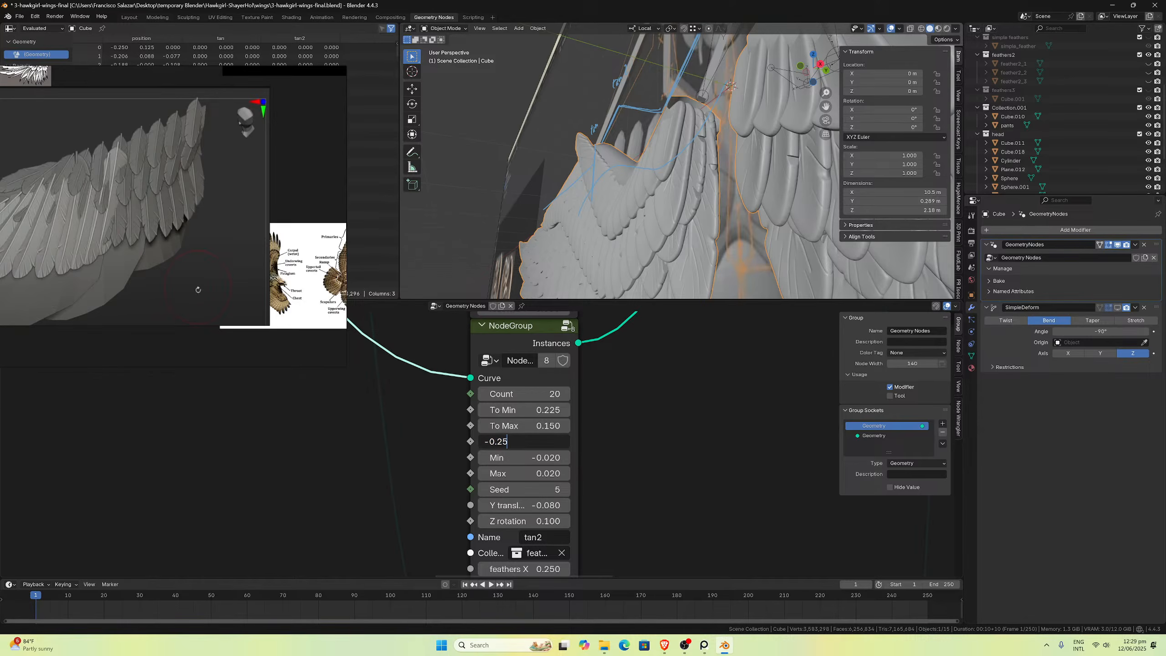
text(5)
key(Return)
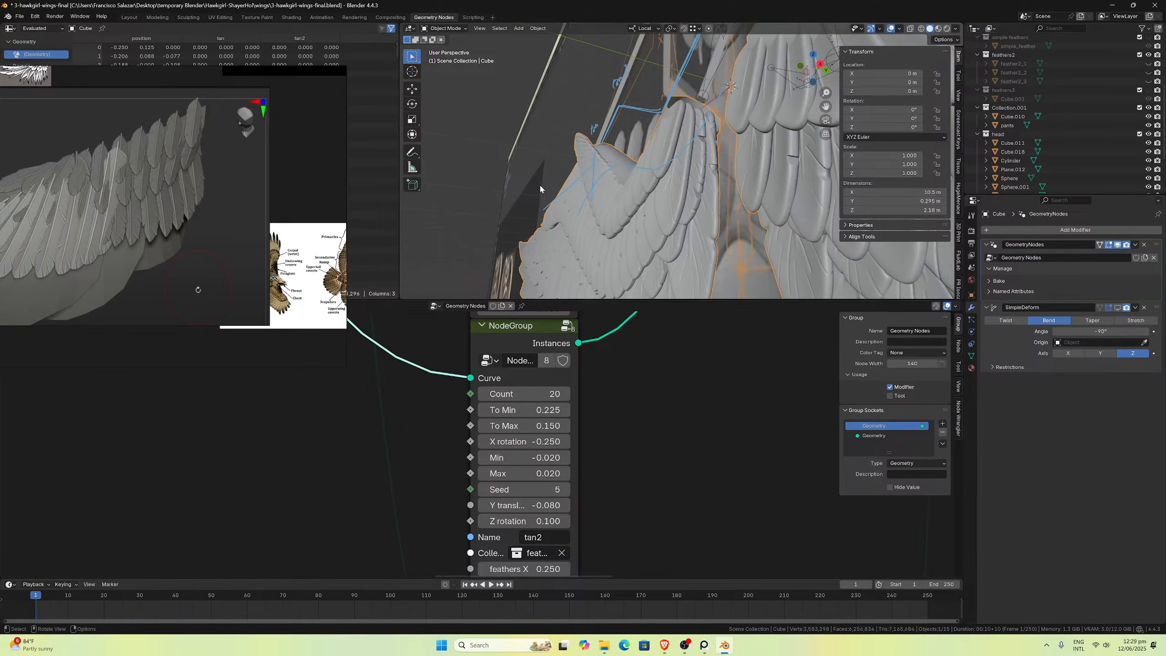
Step: Save the file and inspect the top feather row up close and from the front
middle_drag(540, 184, 619, 151)
key(ctrl+s)
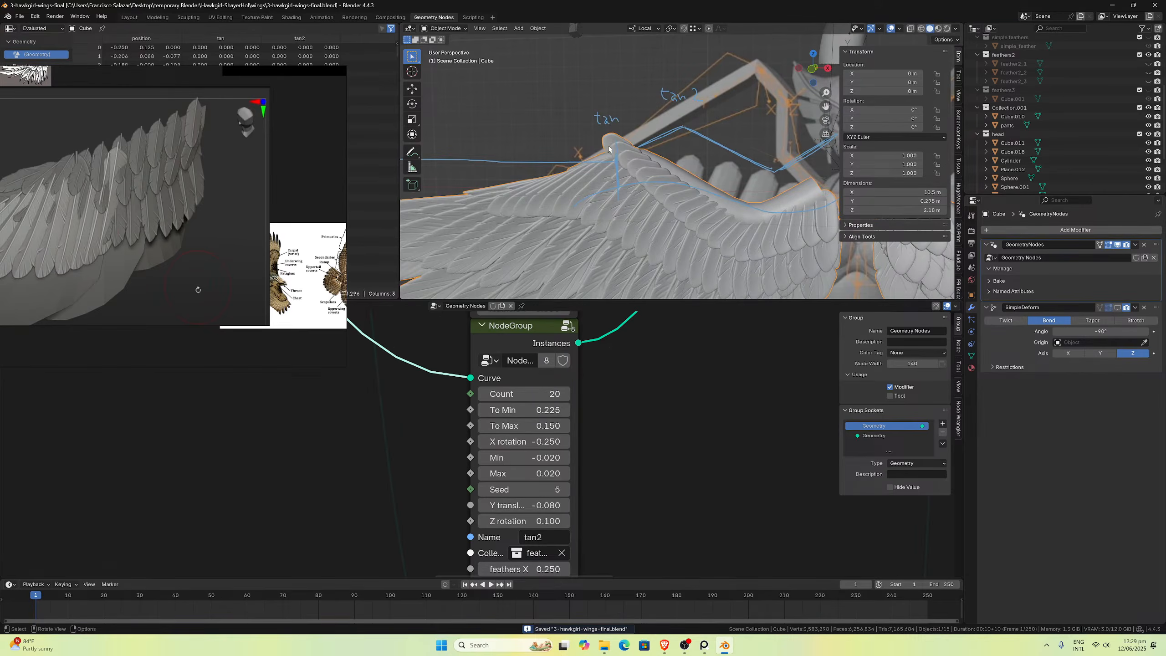
middle_drag(614, 195, 624, 171)
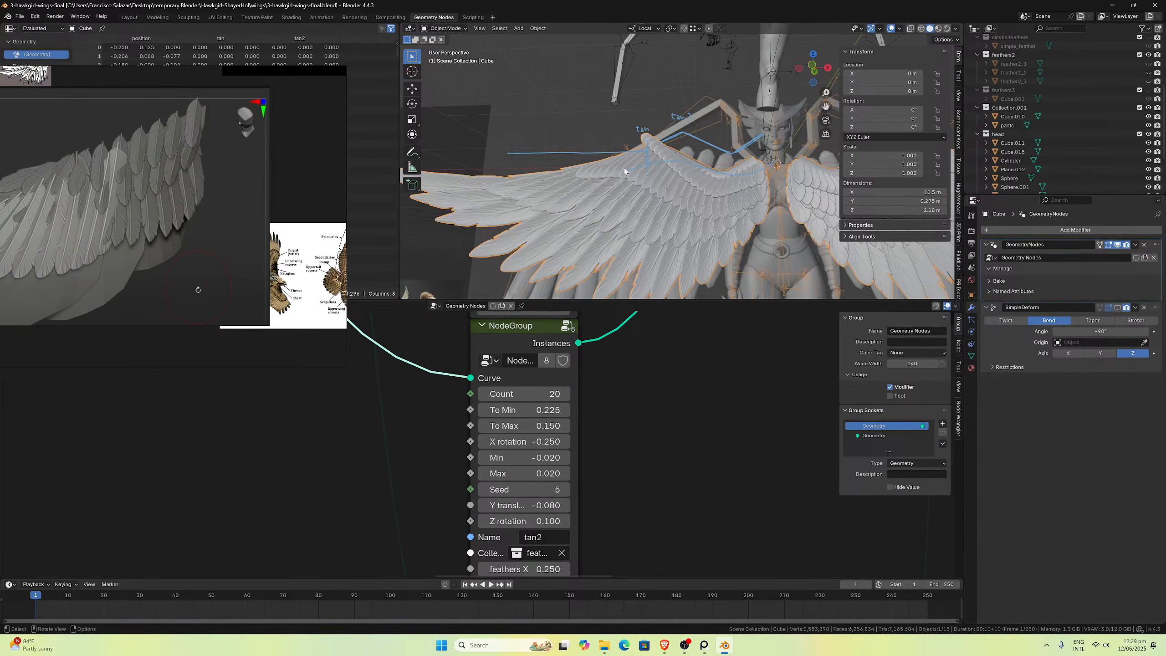
key(KP_1)
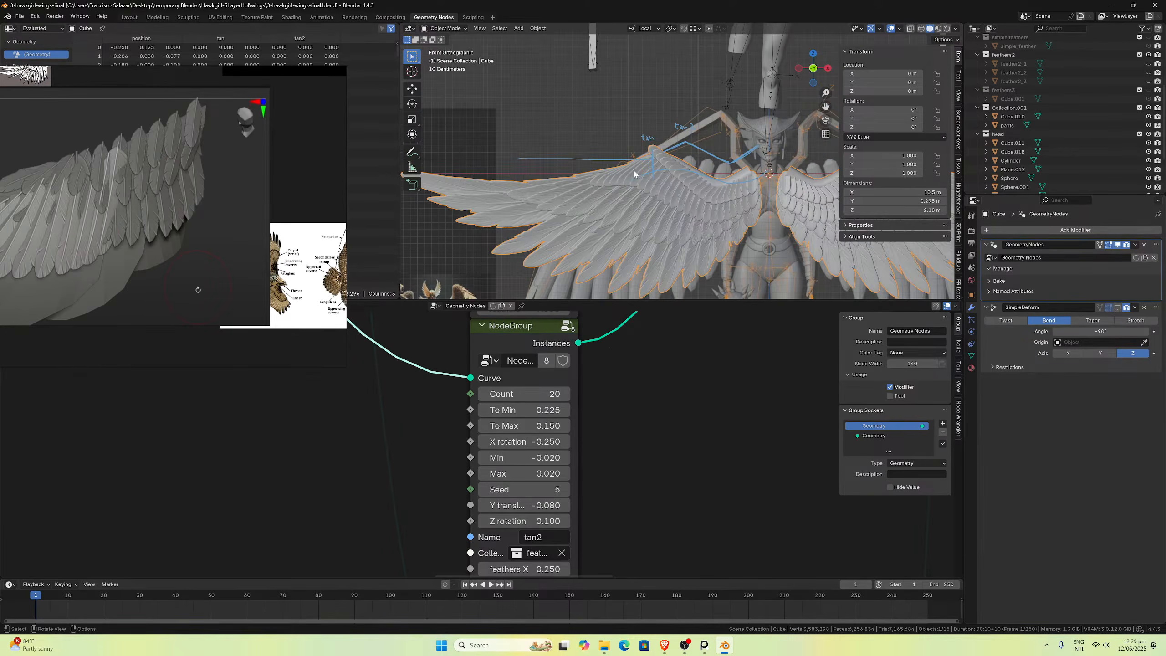
scroll(634, 171, up, 5)
scroll(659, 164, up, 2)
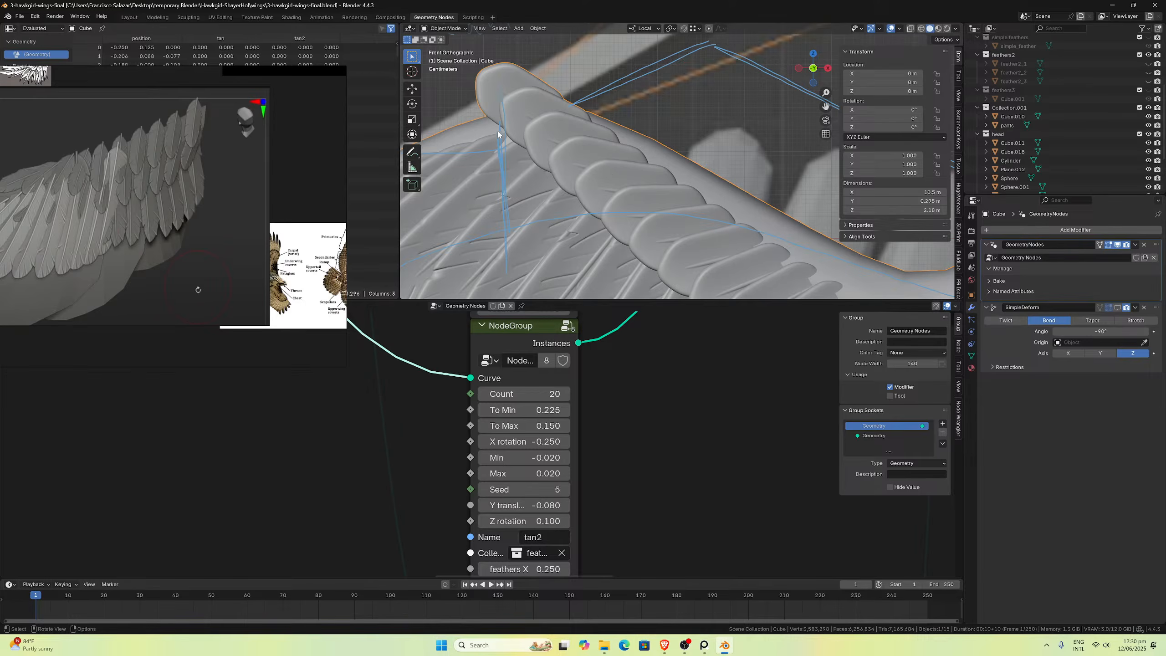
scroll(546, 168, down, 4)
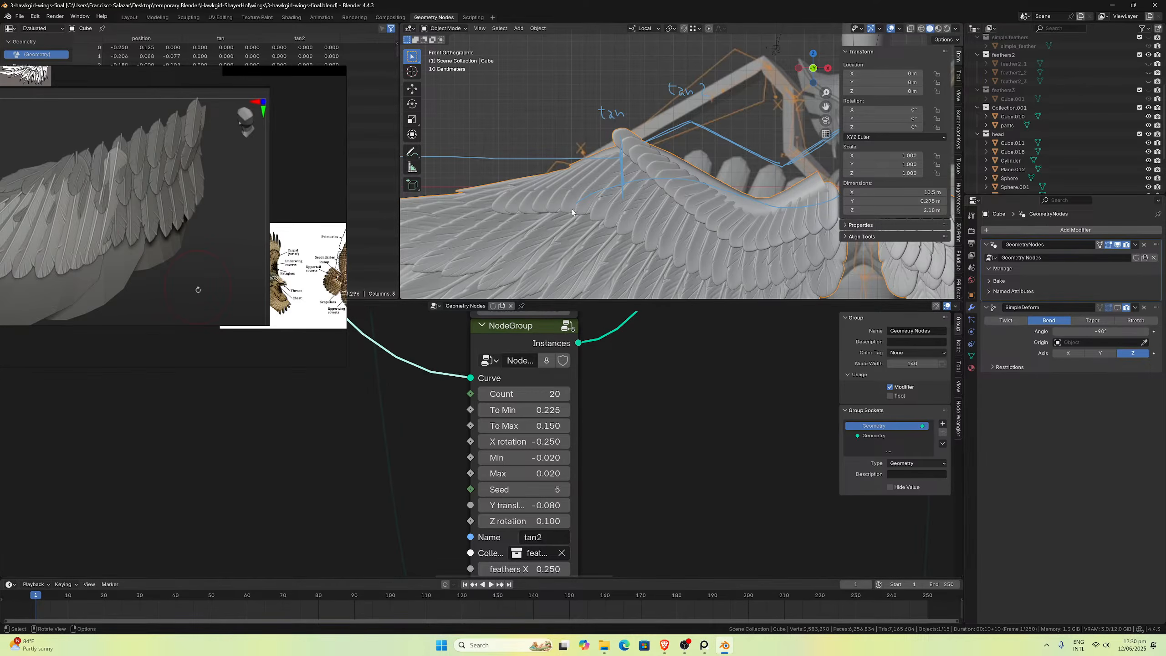
Step: Browse the reference board and enlarge the painted grey wing artwork for comparison with the modelled wing
scroll(193, 244, down, 5)
scroll(180, 244, up, 6)
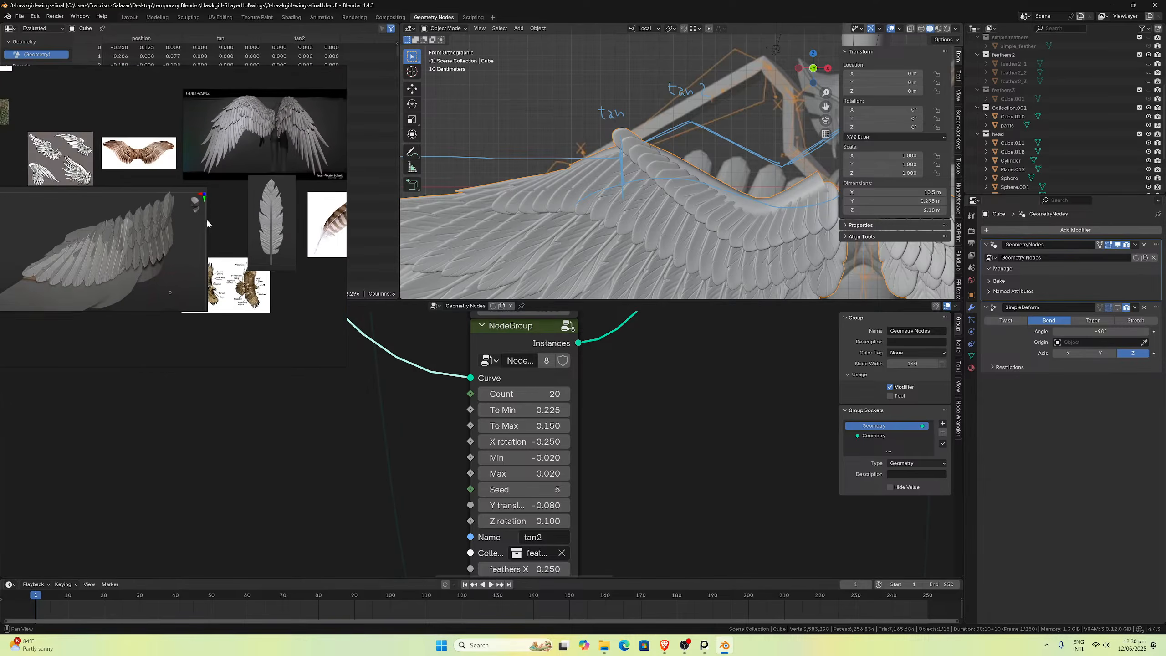
scroll(163, 208, down, 3)
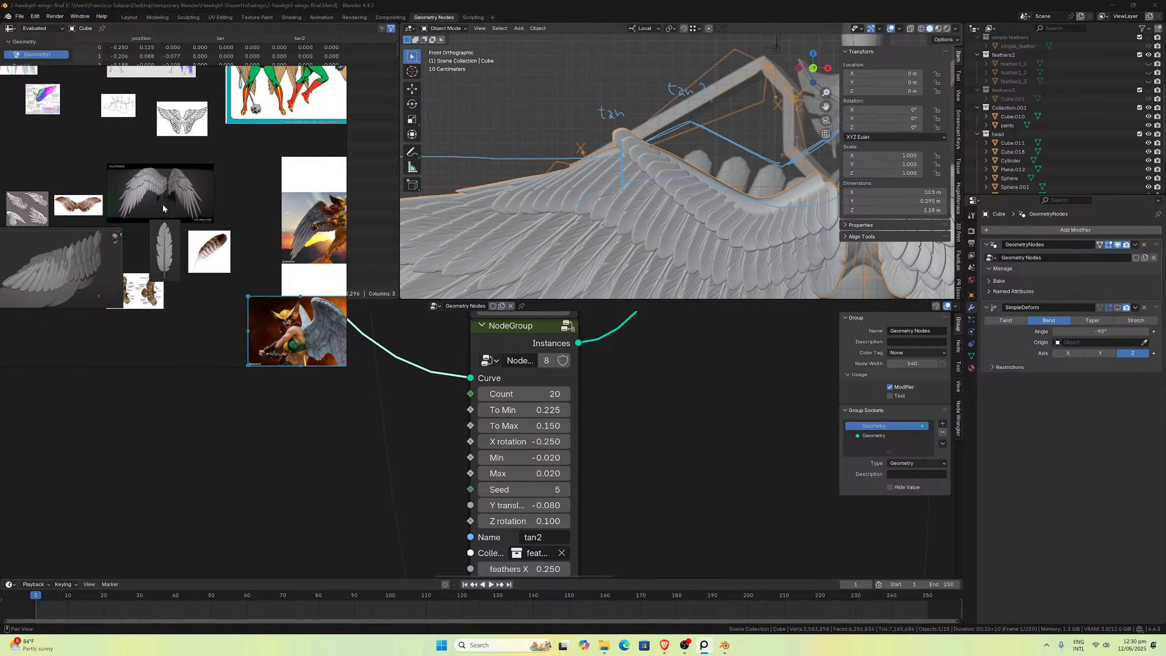
middle_drag(301, 332, 275, 324)
scroll(292, 243, up, 8)
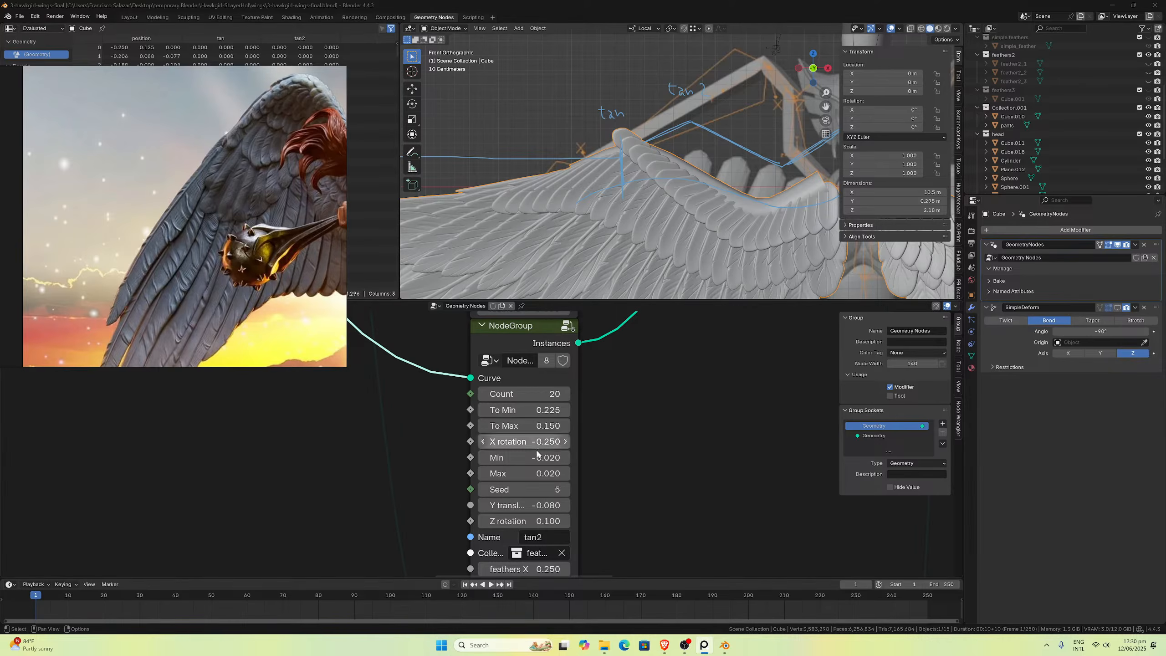
Step: Set the top-row feather node group's Name to tan and connect its Curve input to the shared end node feeding the other feather groups
click(547, 537)
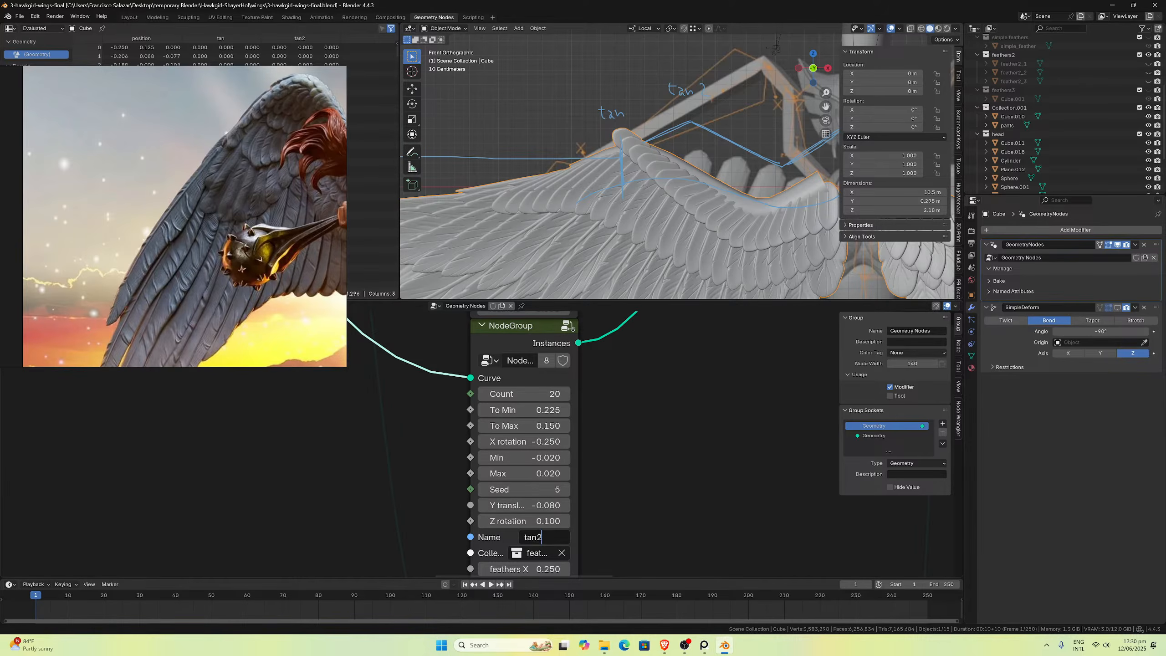
key(Return)
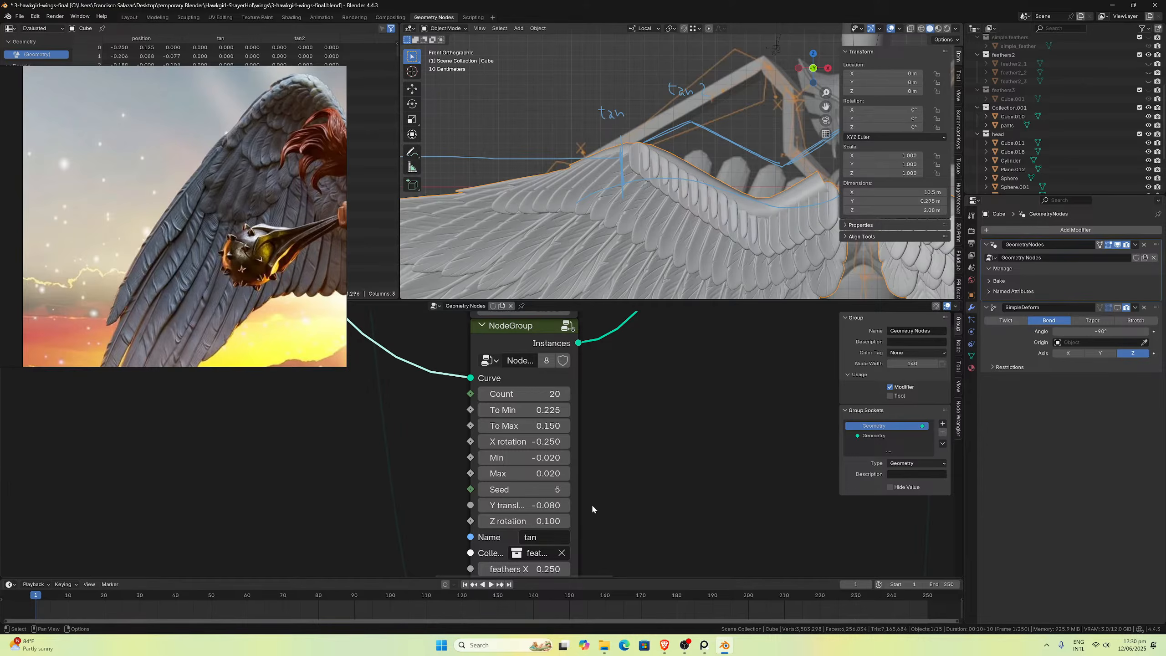
scroll(460, 440, down, 7)
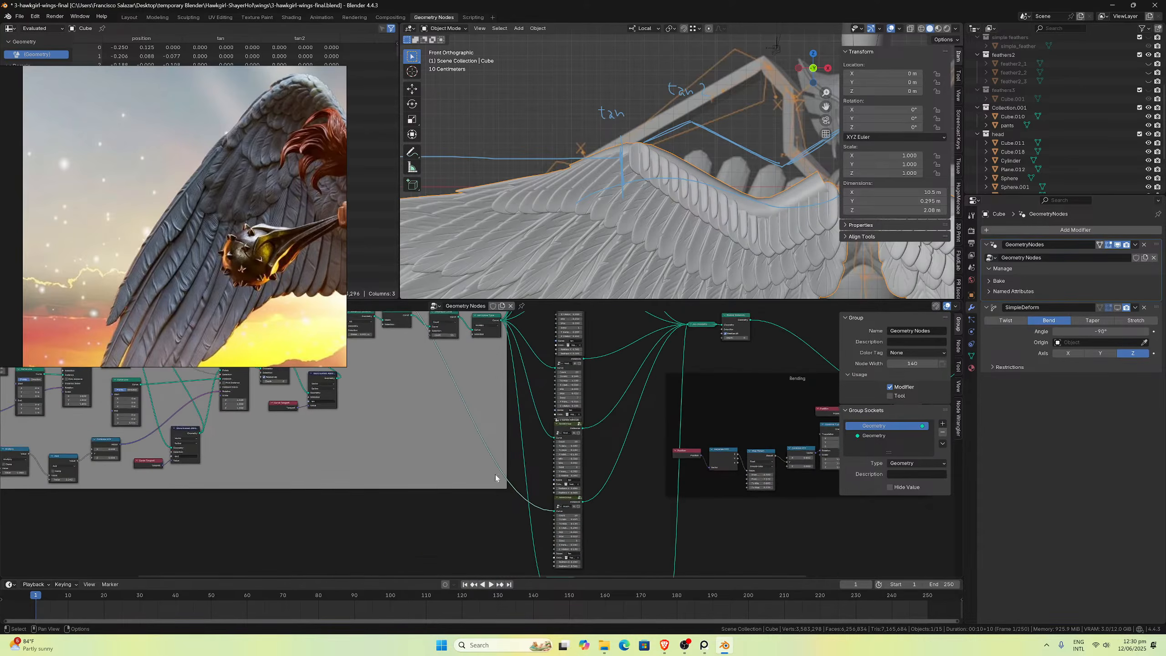
drag(500, 330, 552, 509)
drag(611, 354, 615, 346)
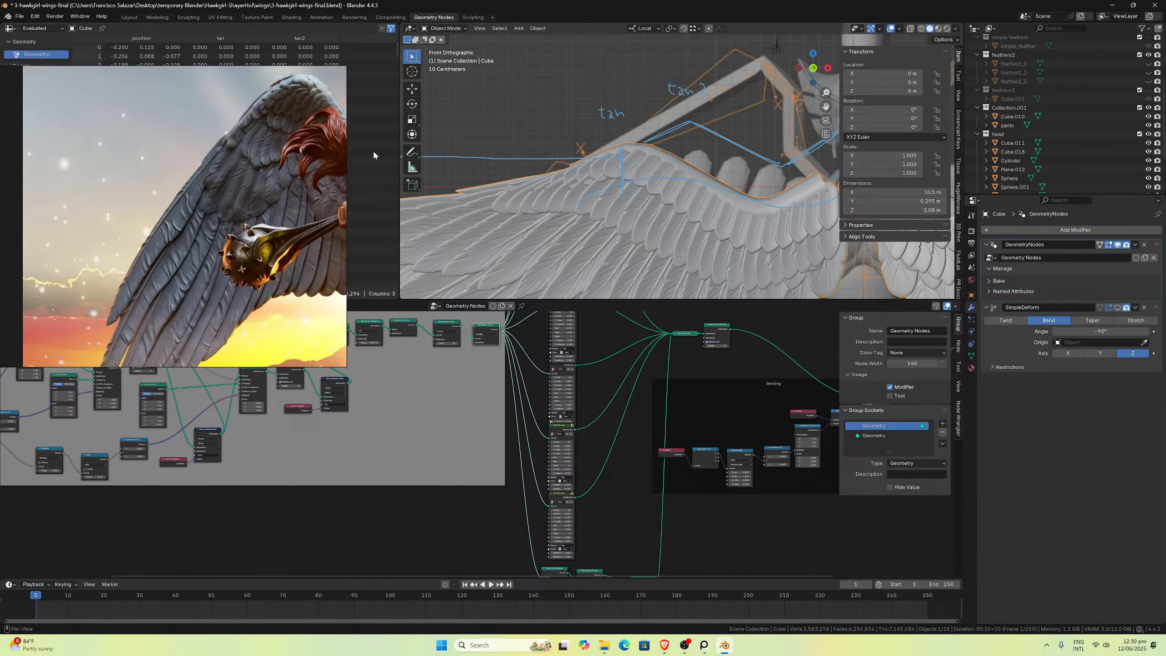
Step: Examine the tan-driven top feather row at an angle and from the front against the painted wing reference
scroll(623, 162, up, 2)
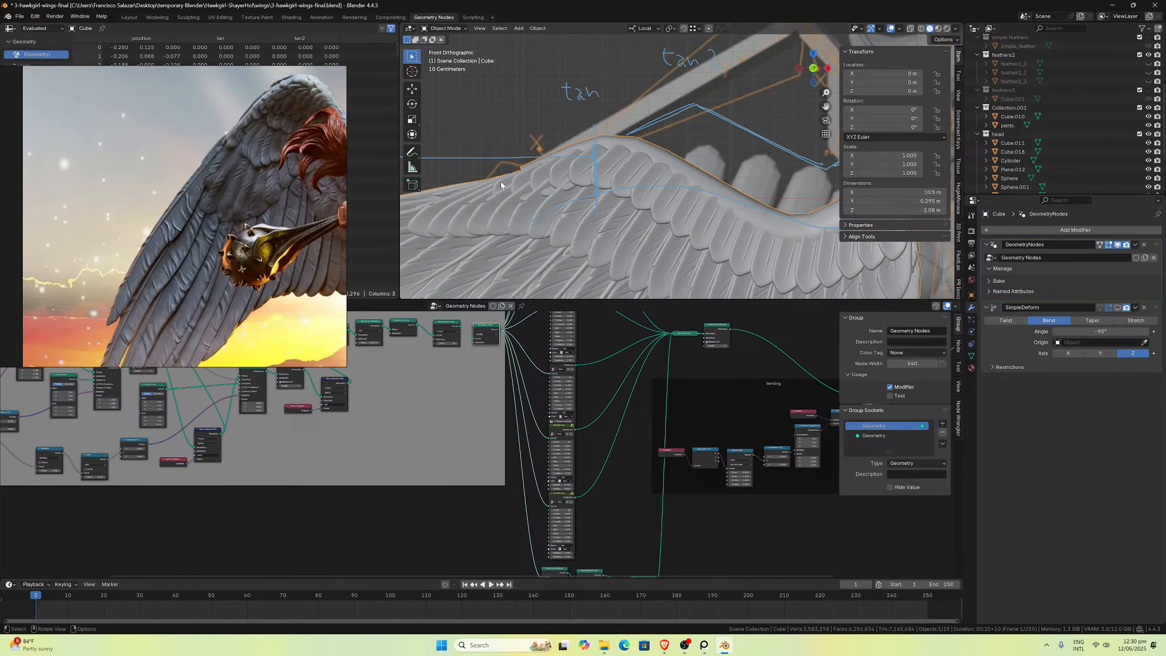
middle_drag(605, 199, 631, 187)
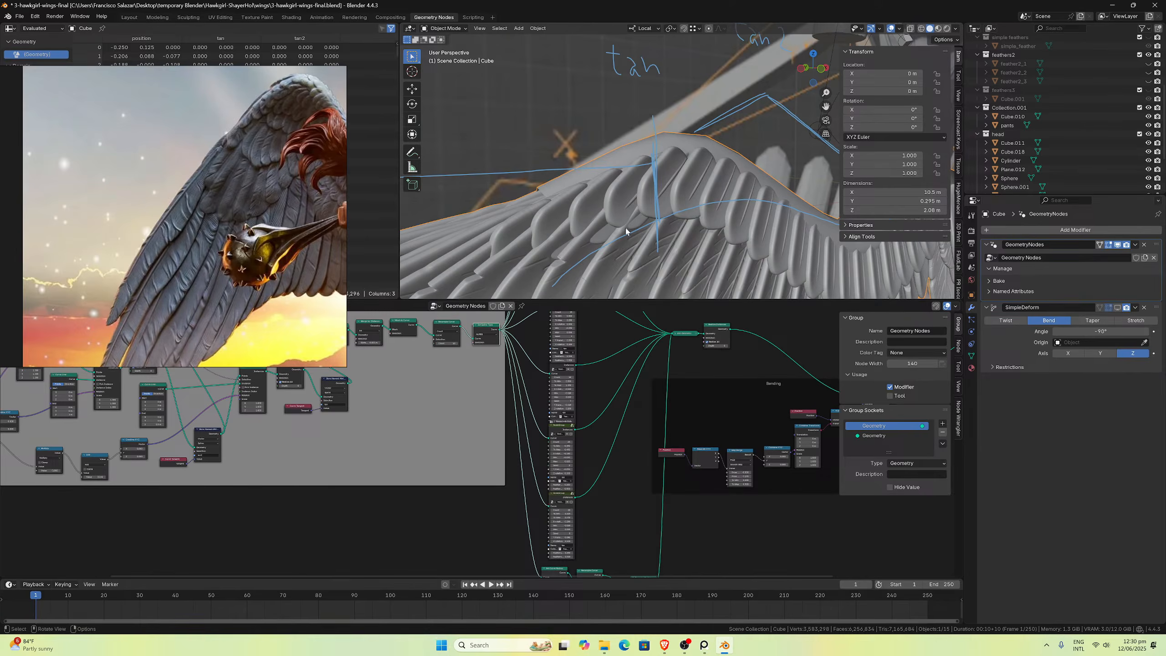
mouse_move(625, 228)
middle_down()
mouse_move(625, 195)
mouse_move(592, 198)
middle_up()
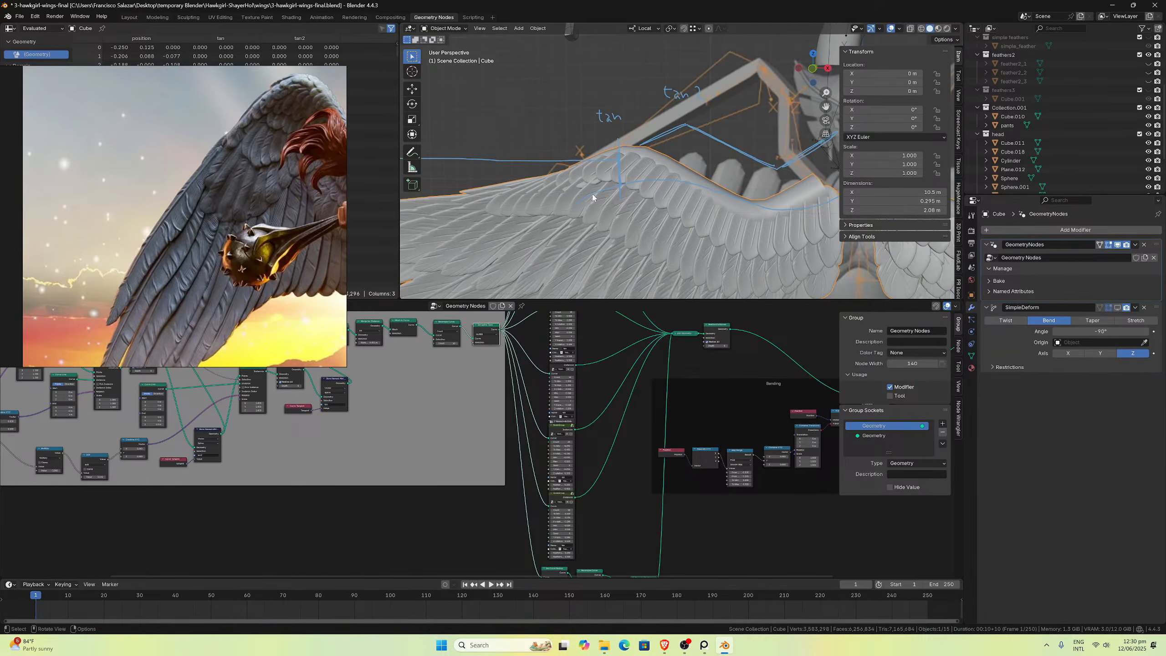
key(KP_1)
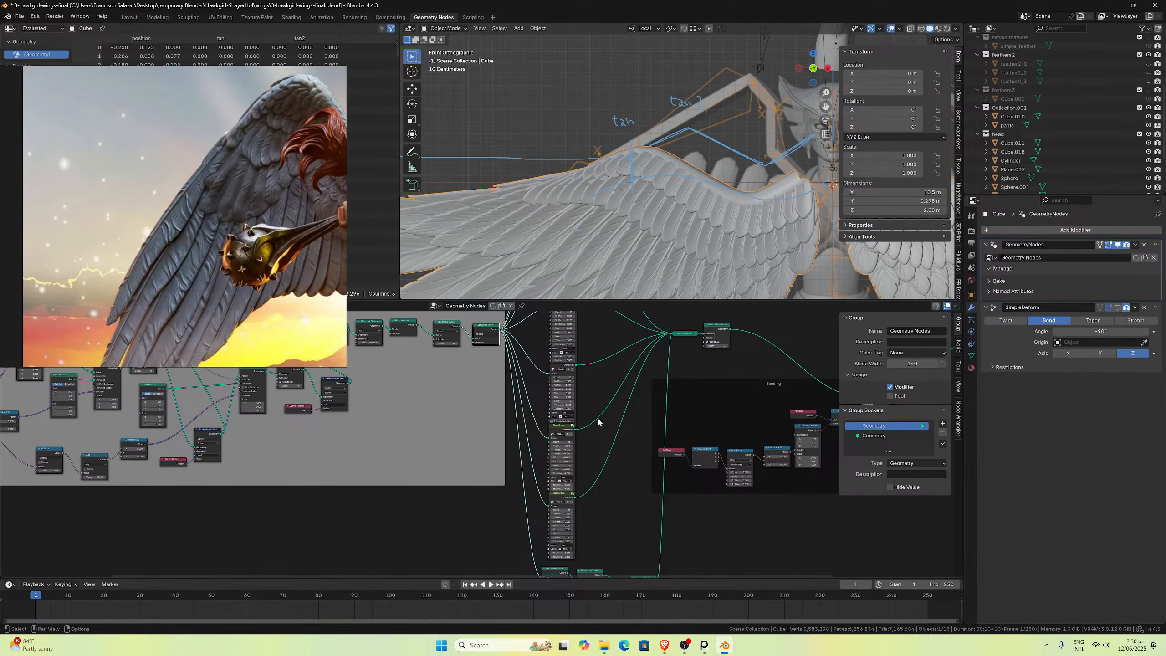
Step: Look through the full stack of feather node groups and their links to the Join Geometry node
scroll(603, 461, up, 1)
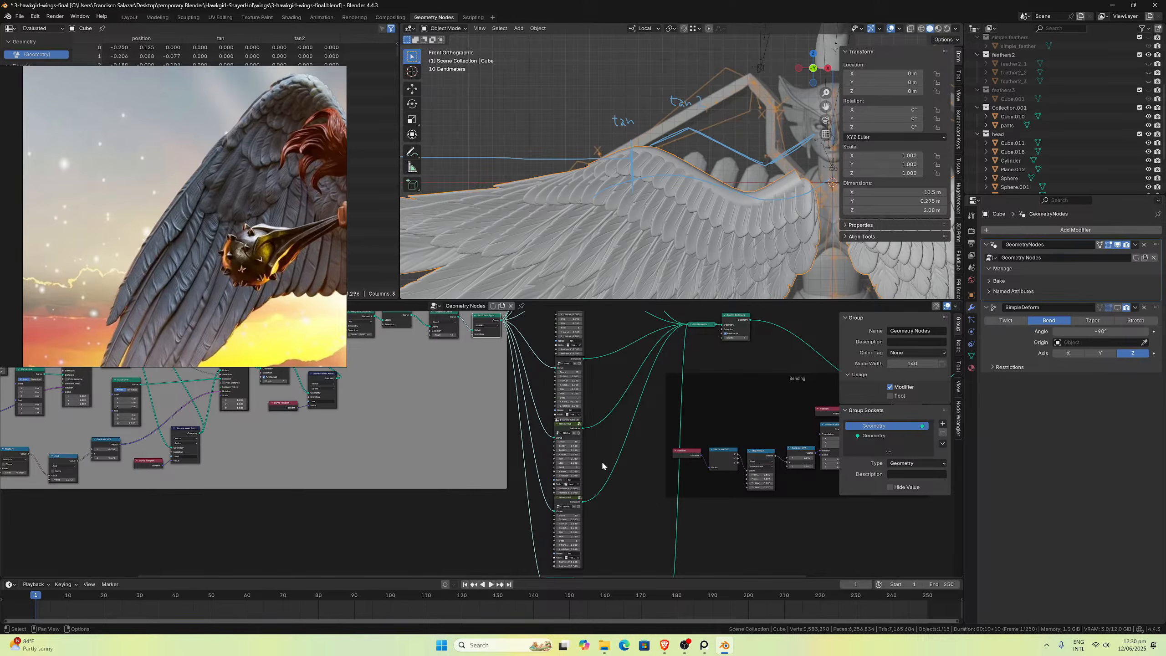
scroll(601, 460, down, 2)
middle_drag(577, 403, 603, 467)
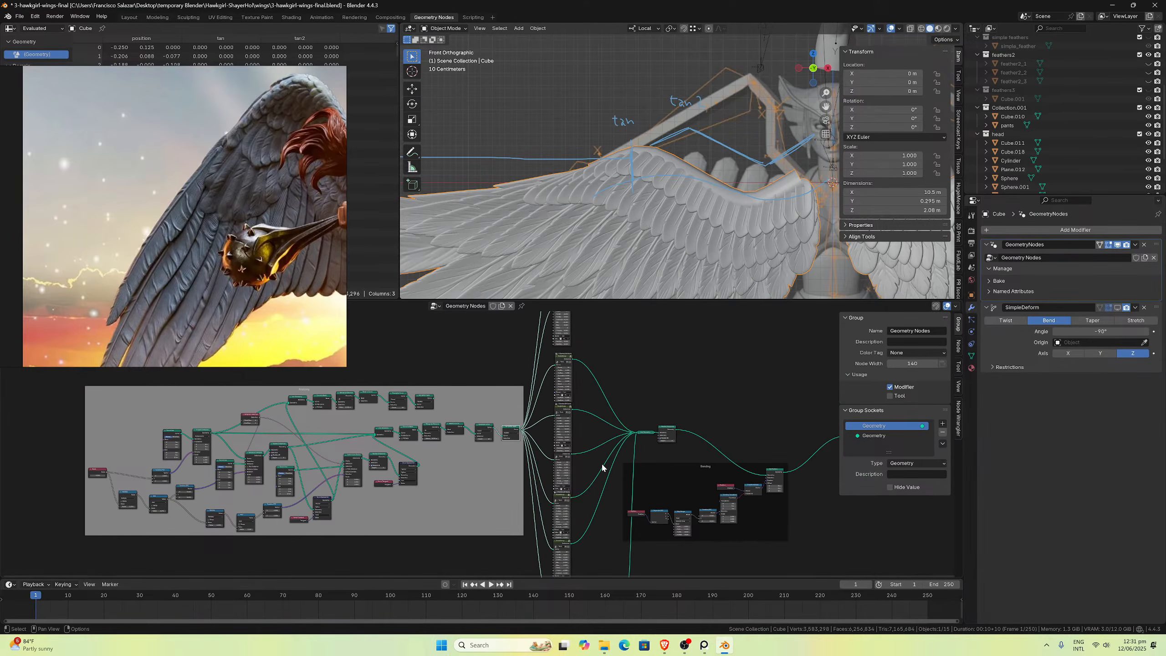
scroll(602, 450, up, 1)
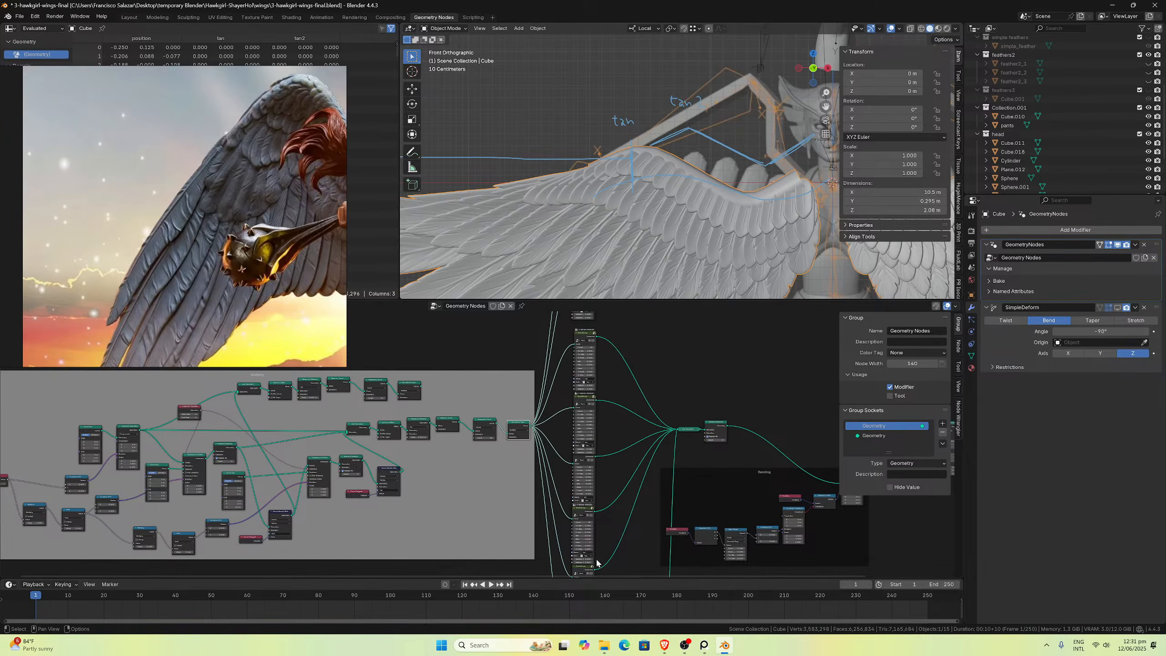
middle_drag(661, 547, 668, 446)
scroll(668, 446, up, 2)
scroll(669, 445, down, 5)
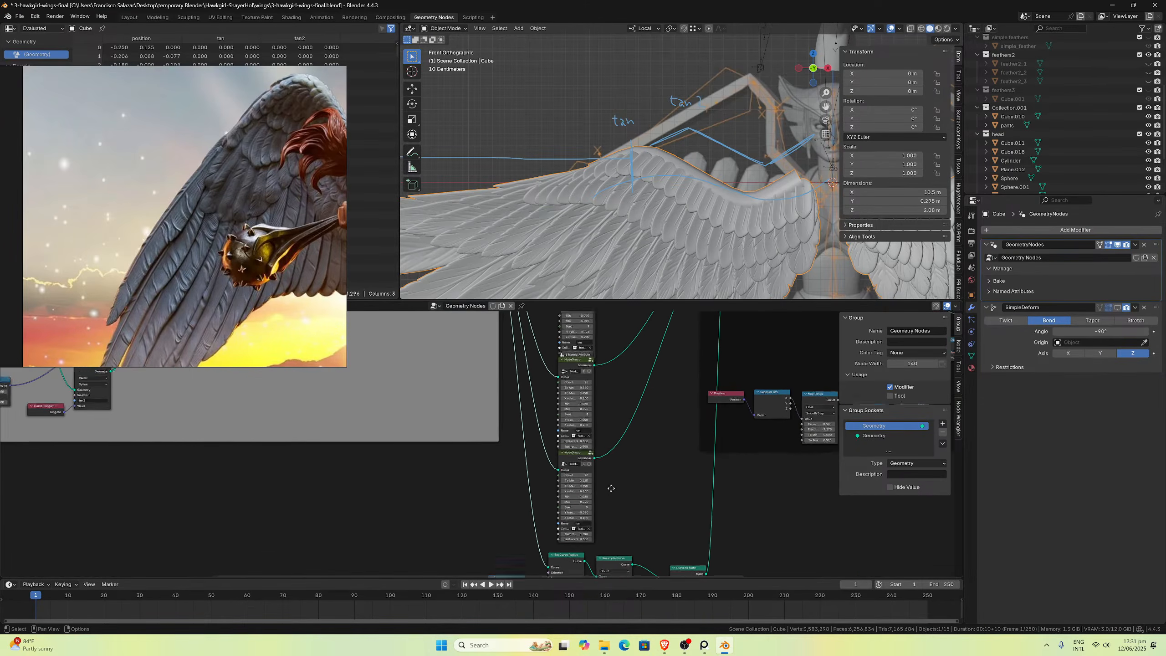
scroll(552, 394, up, 5)
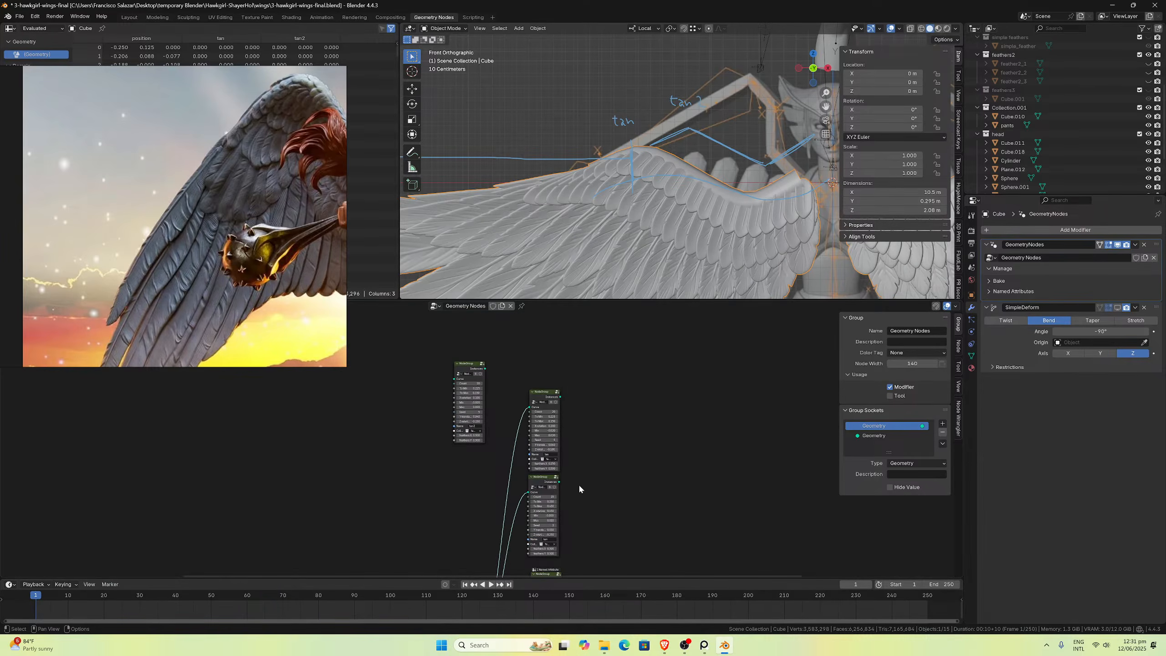
middle_drag(580, 533, 562, 407)
scroll(573, 466, down, 3)
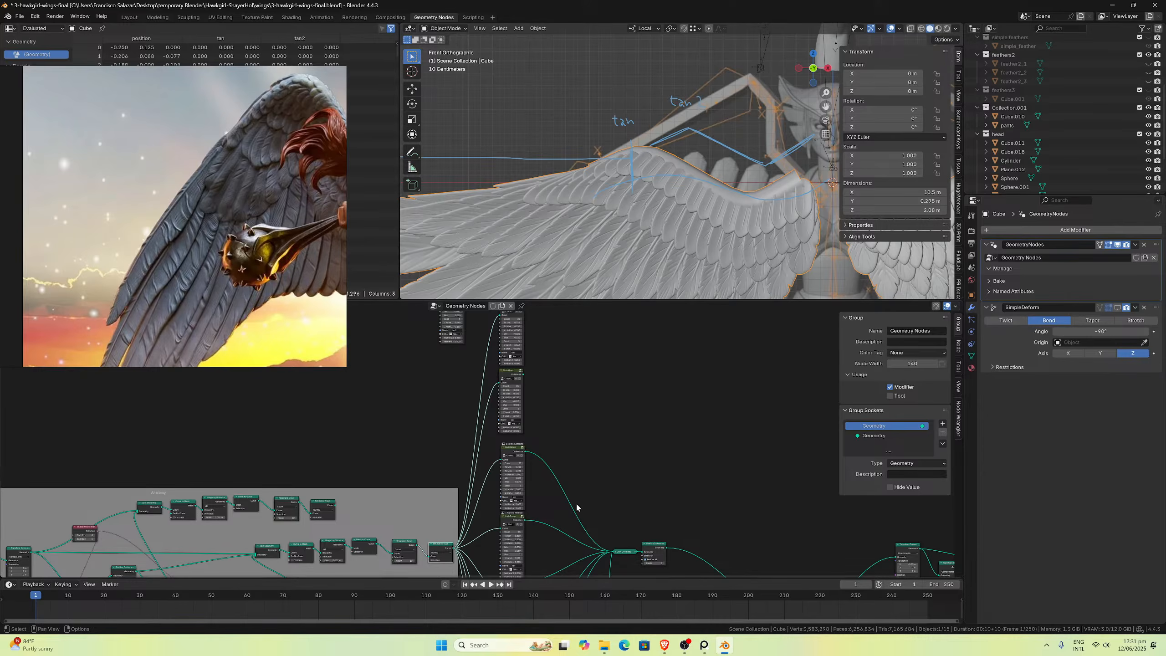
scroll(575, 503, down, 2)
middle_drag(575, 498, 606, 443)
scroll(606, 441, up, 2)
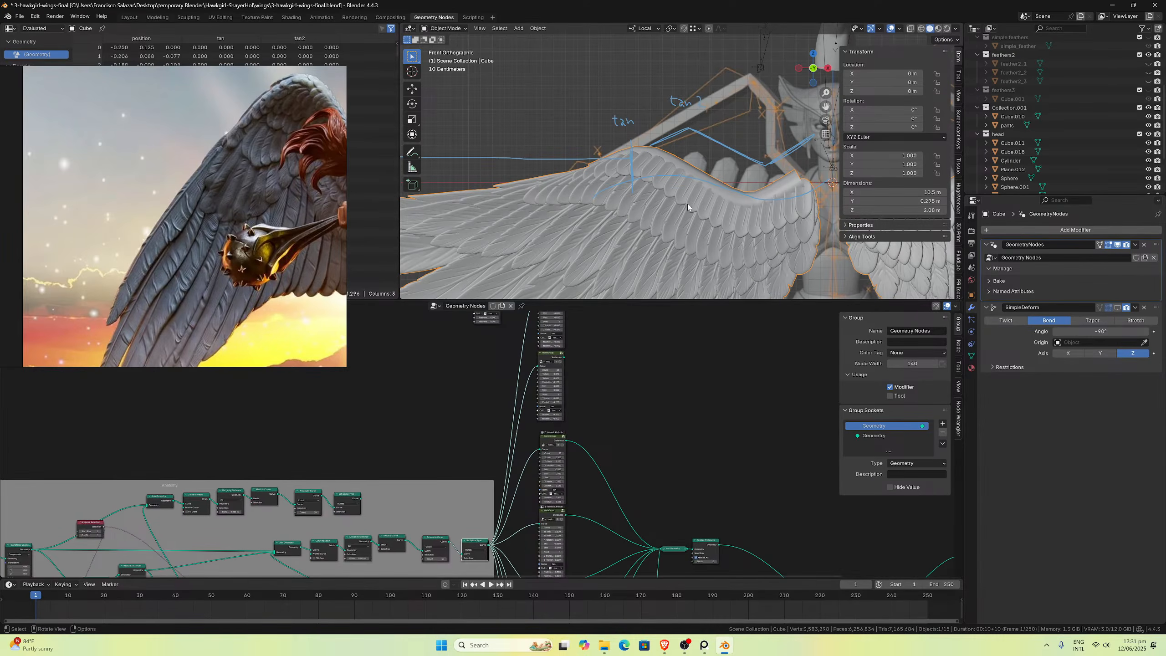
Step: Connect the Instances output of the unlinked feather node group just above the joined groups to Join Geometry, saving the file
key(ctrl+s)
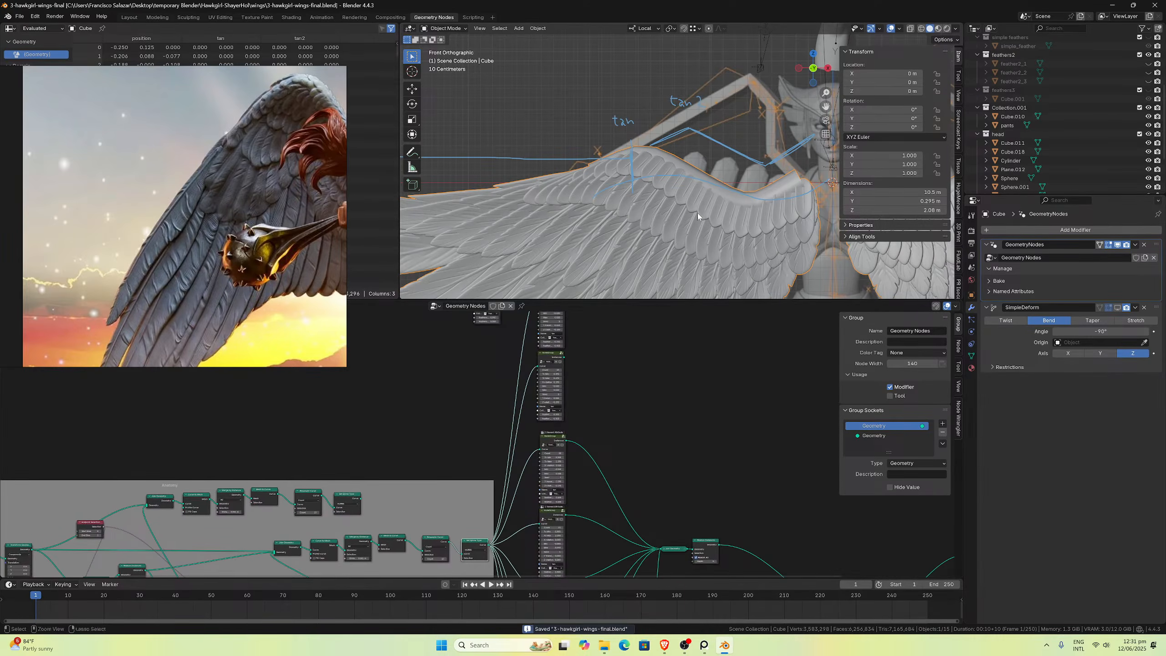
middle_drag(696, 216, 597, 202)
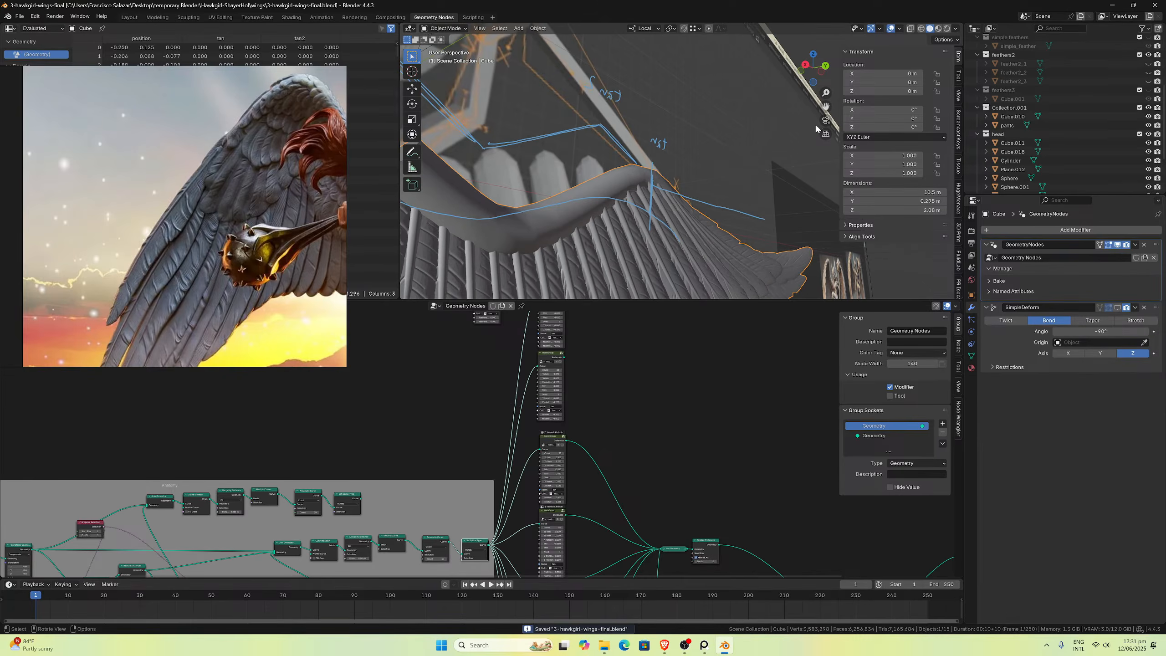
drag(826, 106, 850, 86)
scroll(603, 368, up, 2)
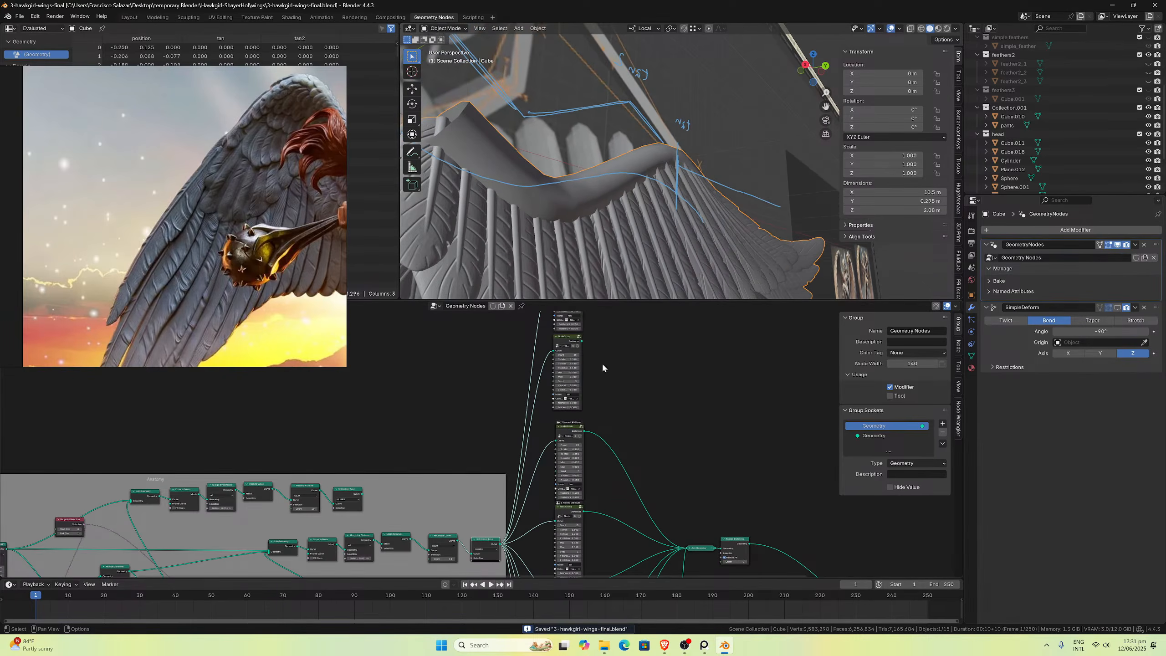
drag(581, 342, 686, 548)
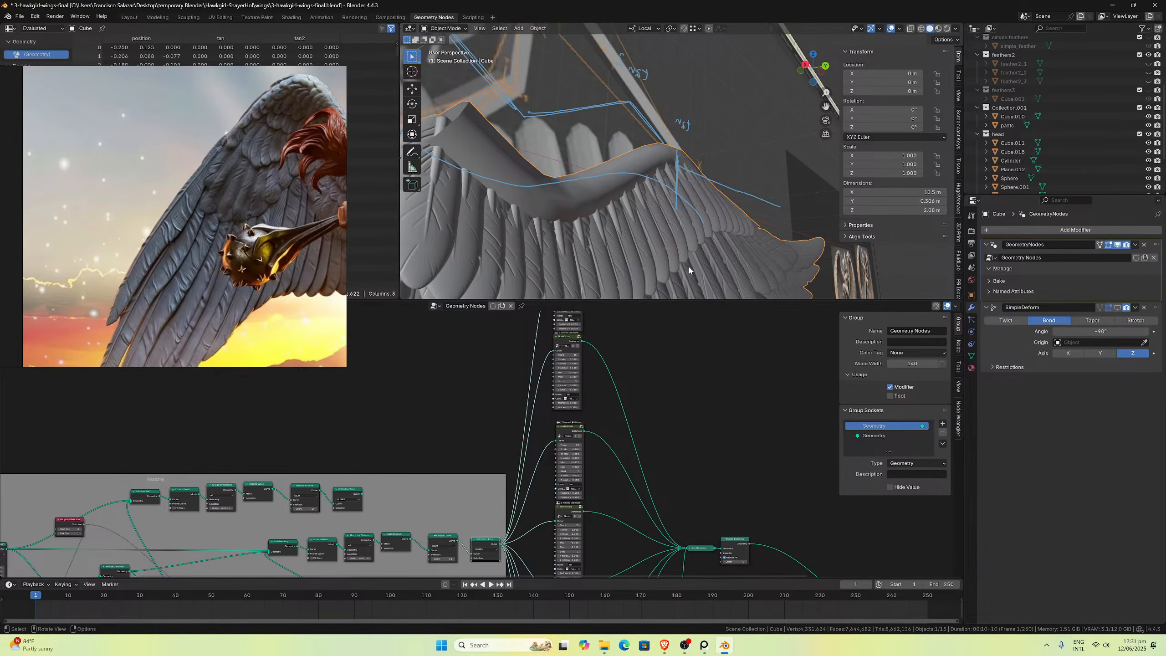
key(ctrl+s)
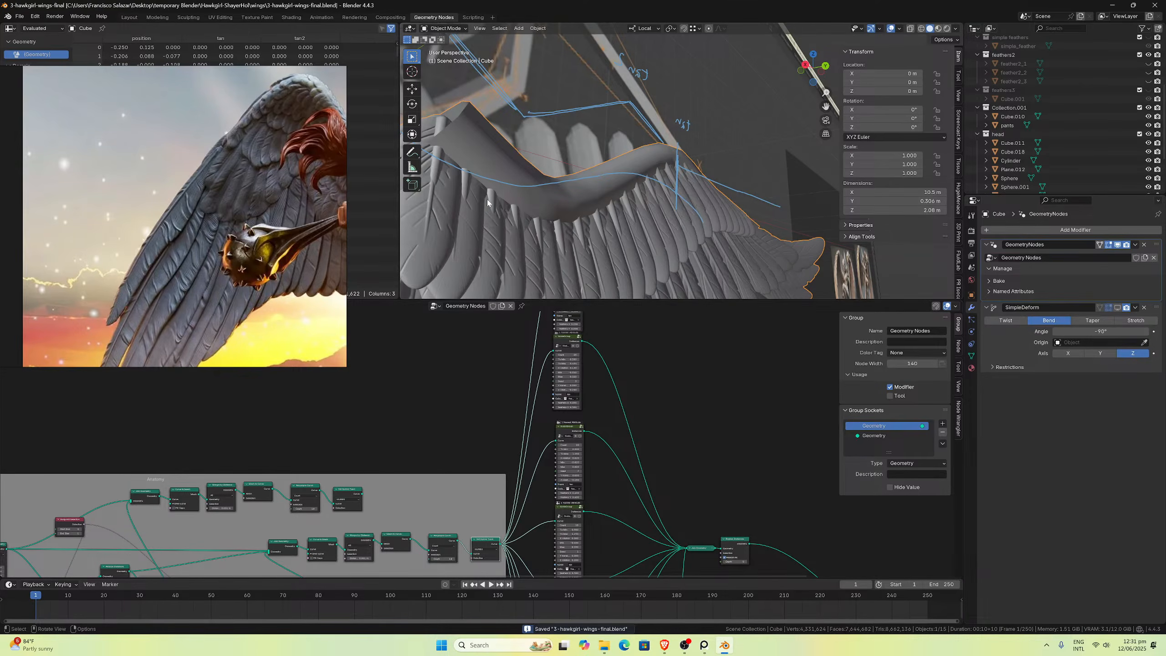
Step: Examine the added feather layer on the back of the wing and check its node group's settings
scroll(487, 200, up, 1)
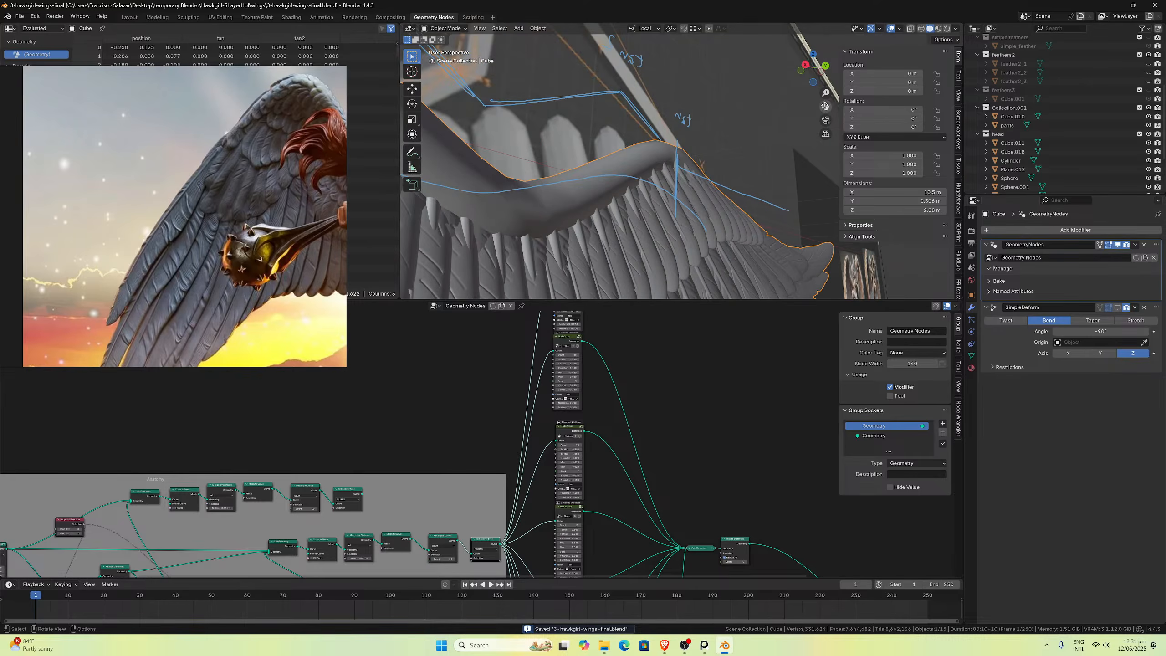
drag(826, 106, 876, 72)
middle_drag(652, 174, 644, 211)
scroll(602, 459, up, 1)
scroll(603, 465, up, 5)
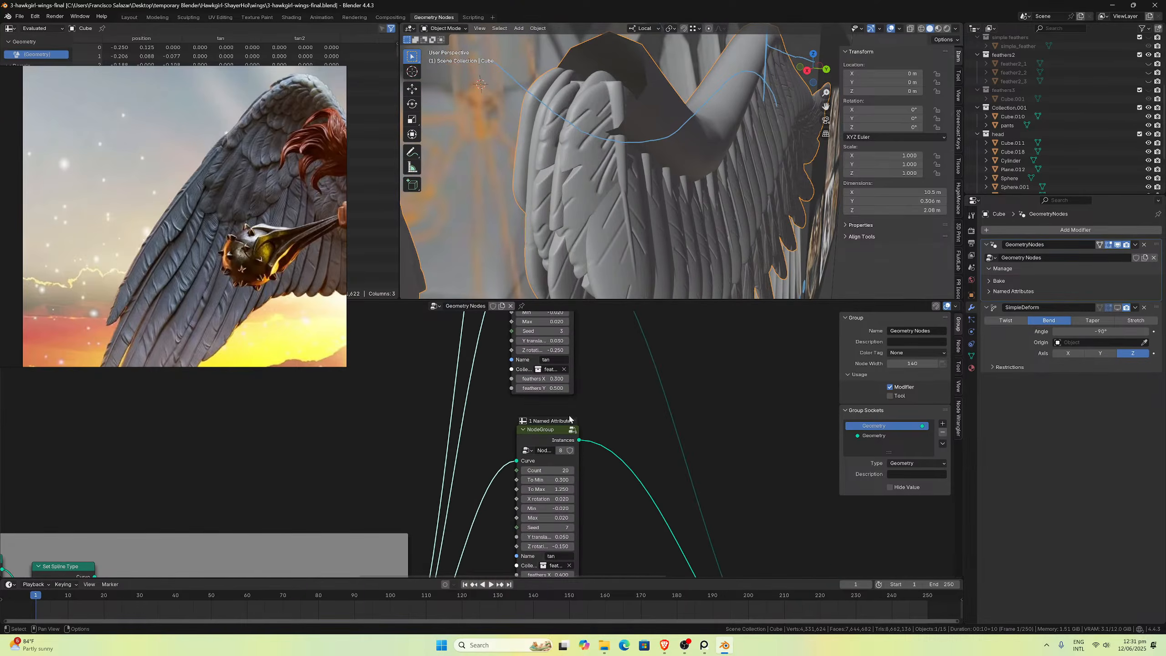
scroll(594, 501, down, 5)
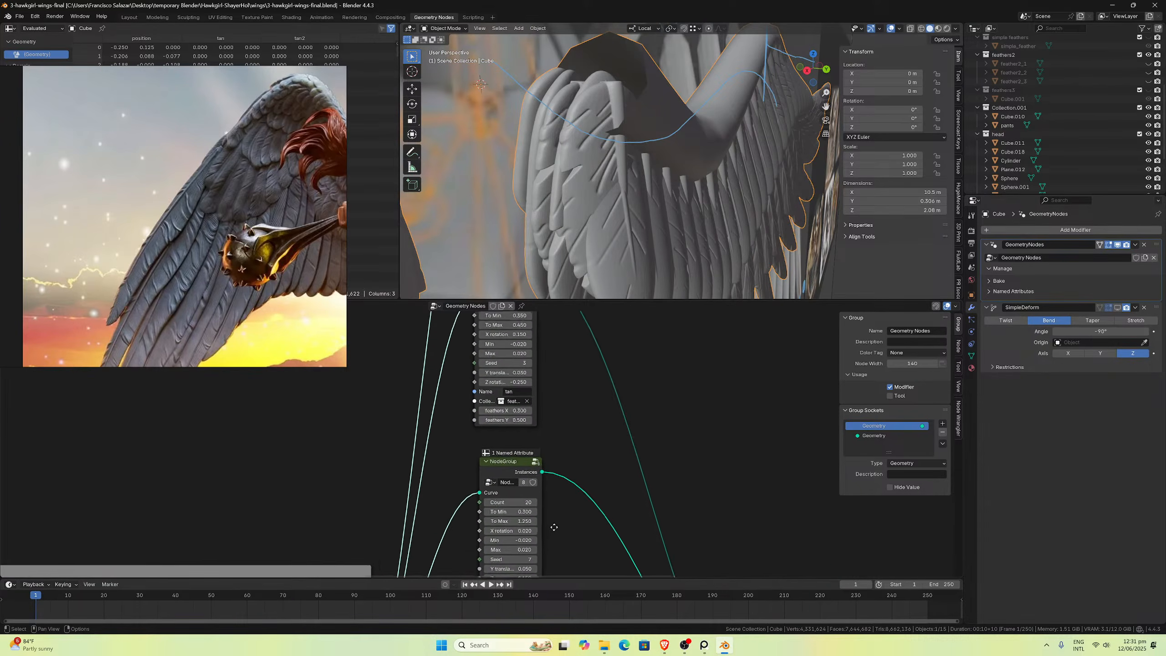
scroll(519, 421, up, 6)
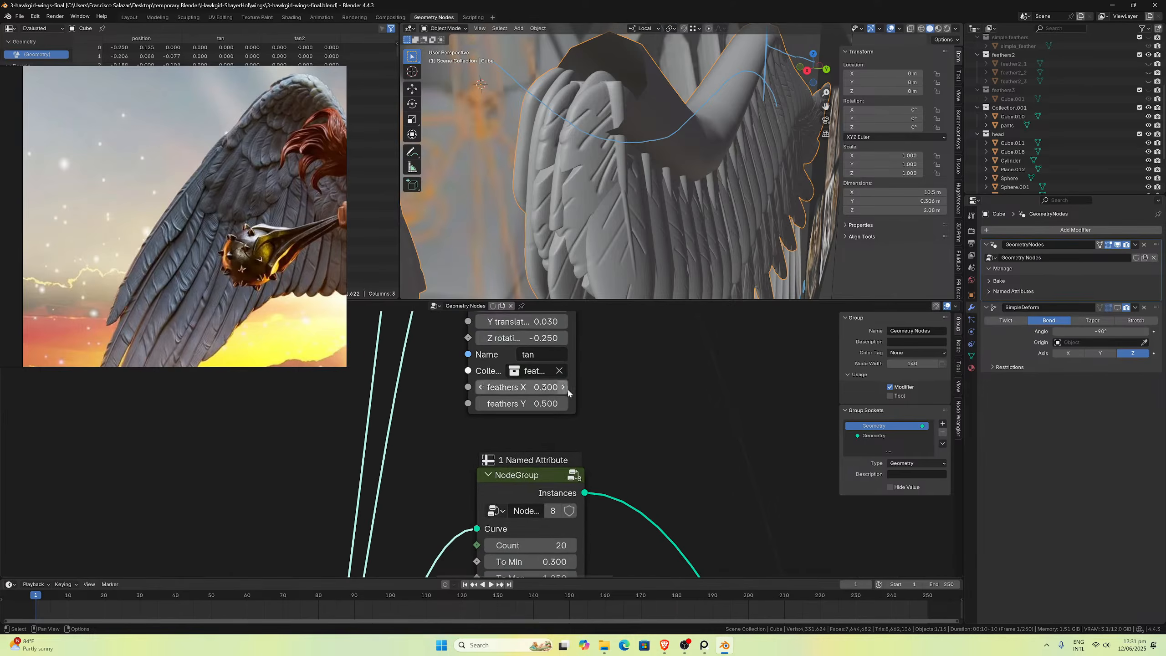
shift+scroll(602, 431, up, 3)
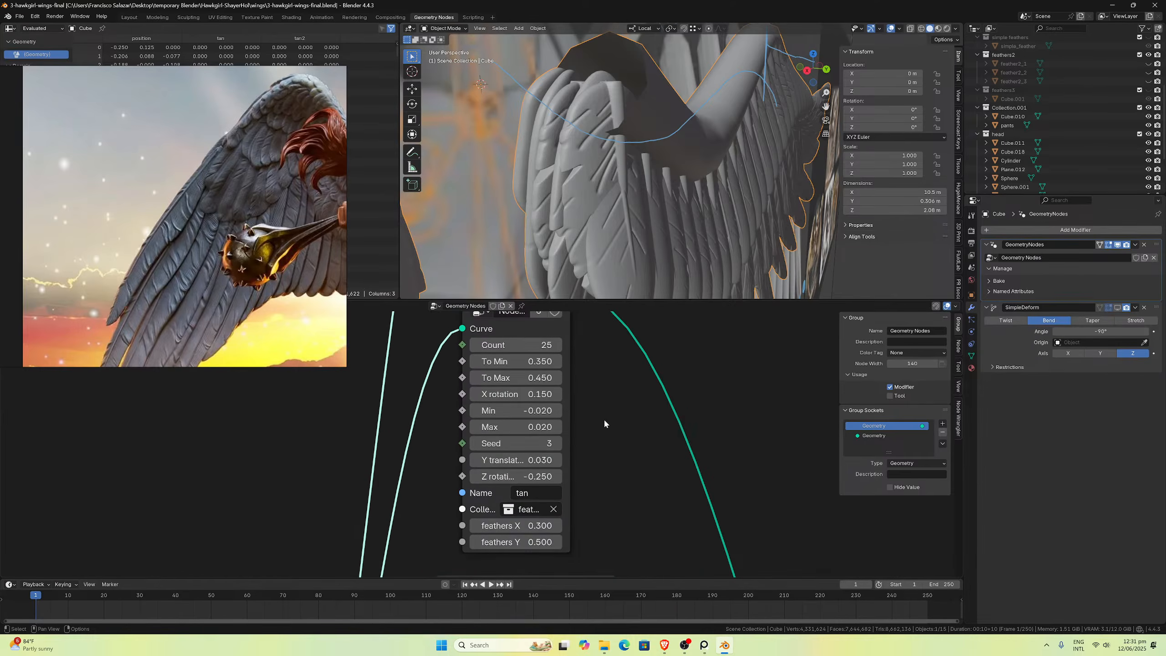
middle_drag(601, 422, 597, 467)
scroll(620, 244, up, 2)
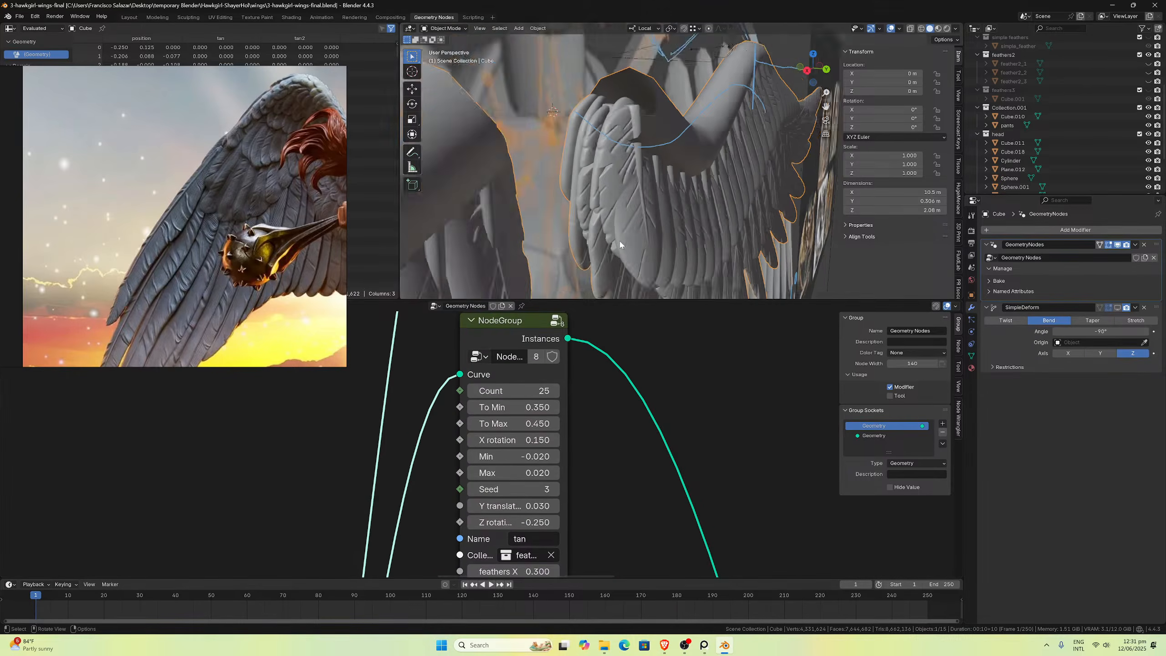
Step: Examine the whole wing with the added feather layer from the side and the front
middle_drag(620, 244, 799, 189)
middle_drag(607, 131, 650, 164)
middle_drag(738, 208, 732, 277)
scroll(573, 482, down, 8)
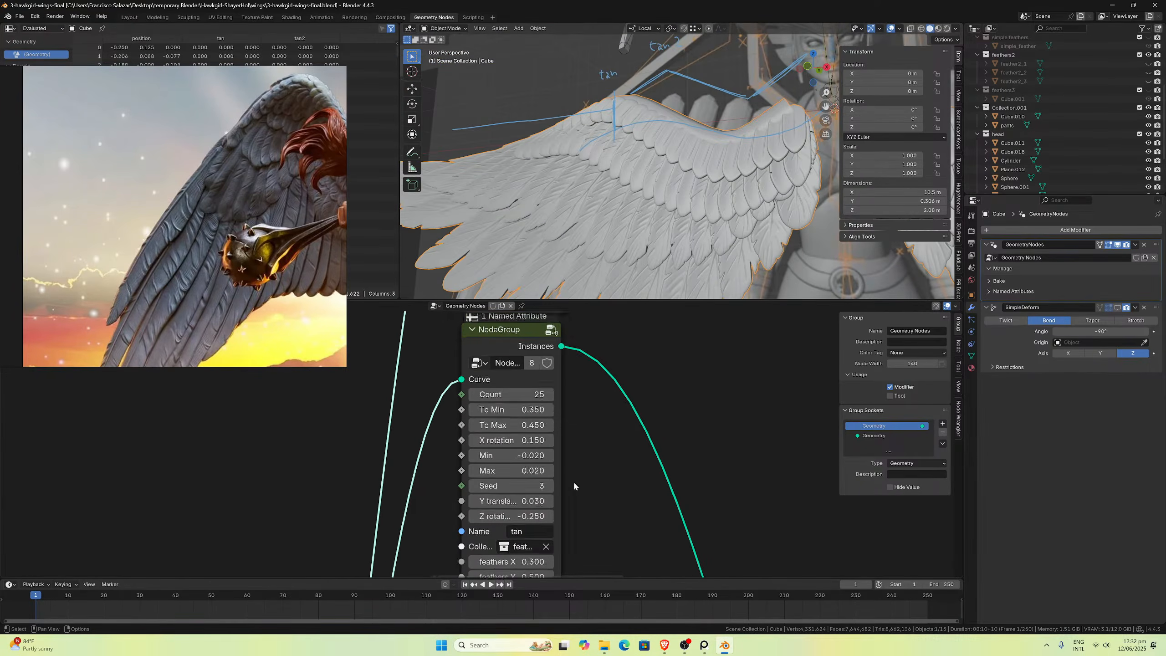
Step: Look through the reference board for wing images and examine the grey spread-wing render's feather layering
scroll(557, 461, down, 8)
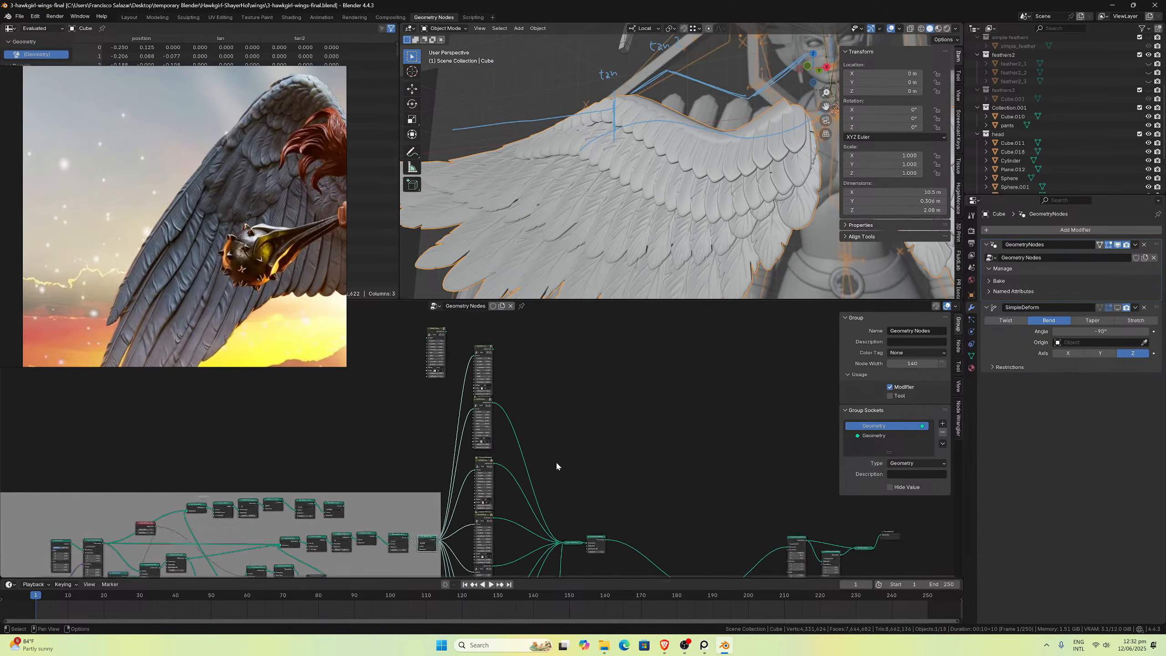
scroll(542, 473, up, 6)
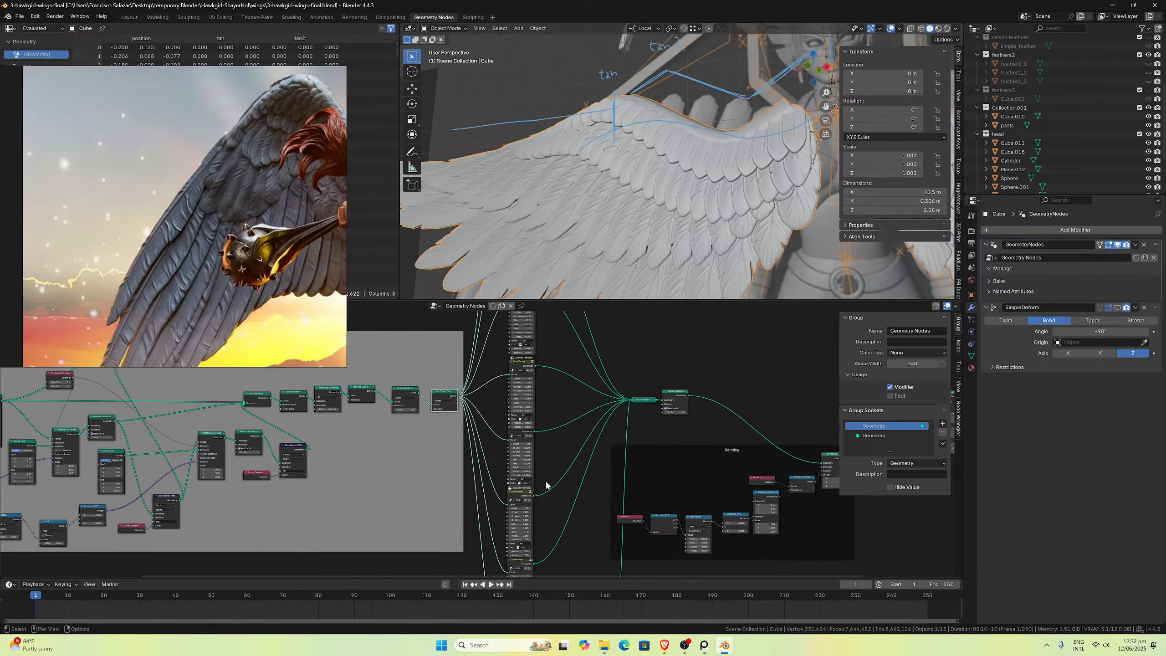
scroll(279, 248, down, 8)
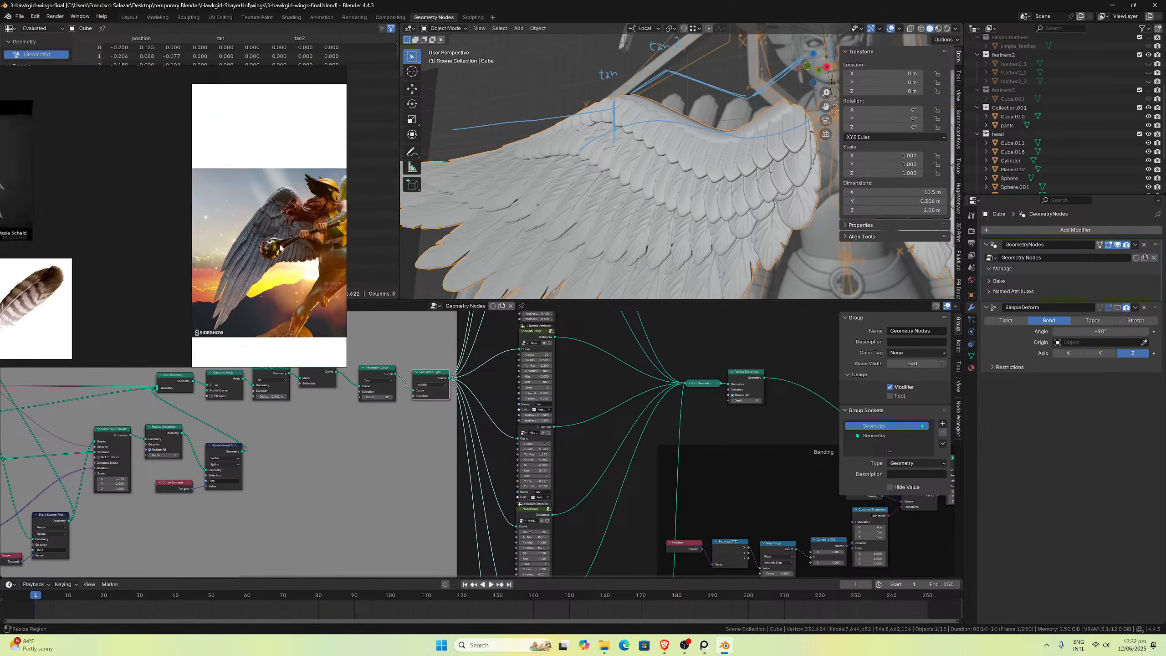
scroll(161, 251, down, 1)
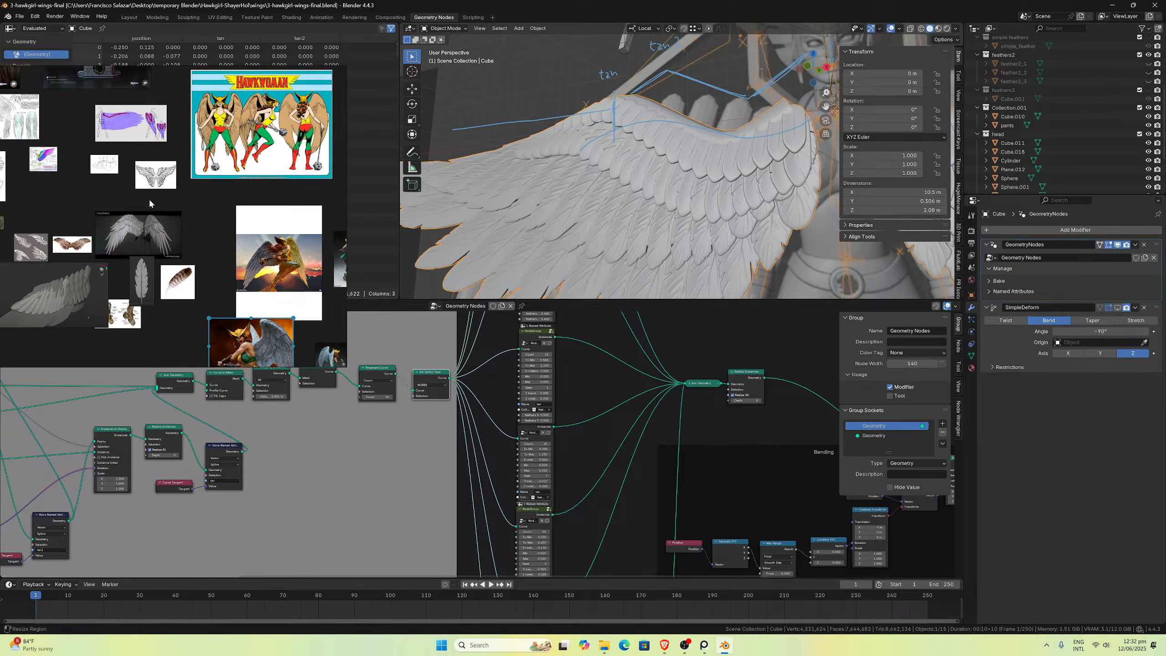
scroll(148, 197, up, 6)
scroll(149, 250, down, 4)
scroll(148, 252, down, 4)
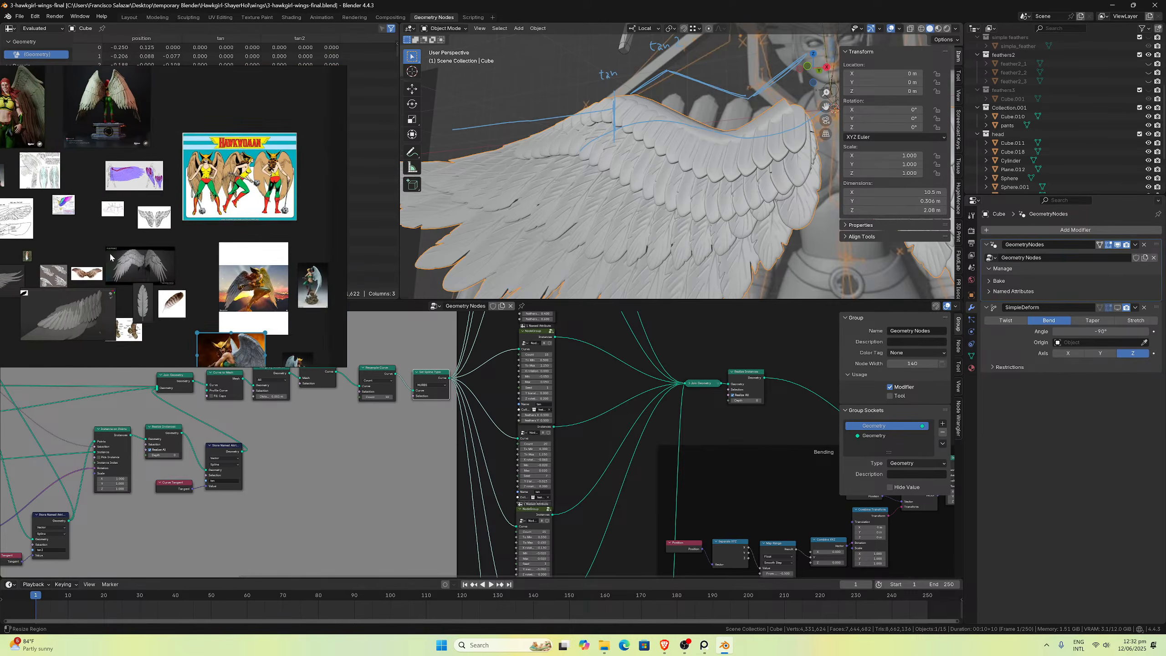
middle_drag(148, 252, 303, 235)
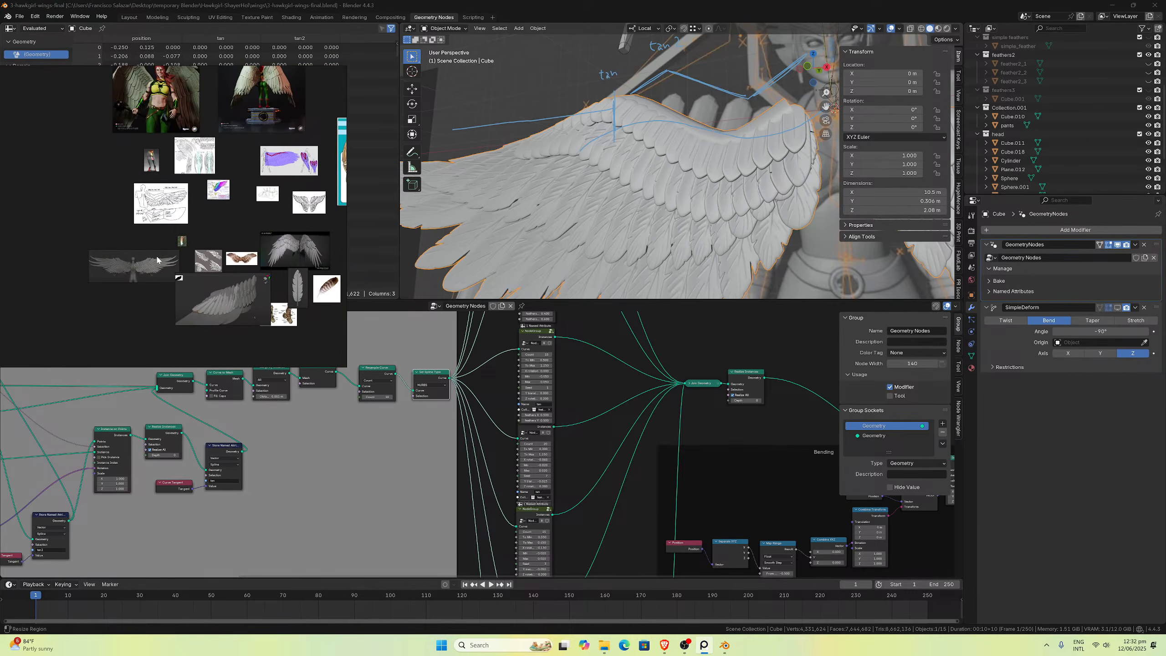
scroll(157, 260, up, 10)
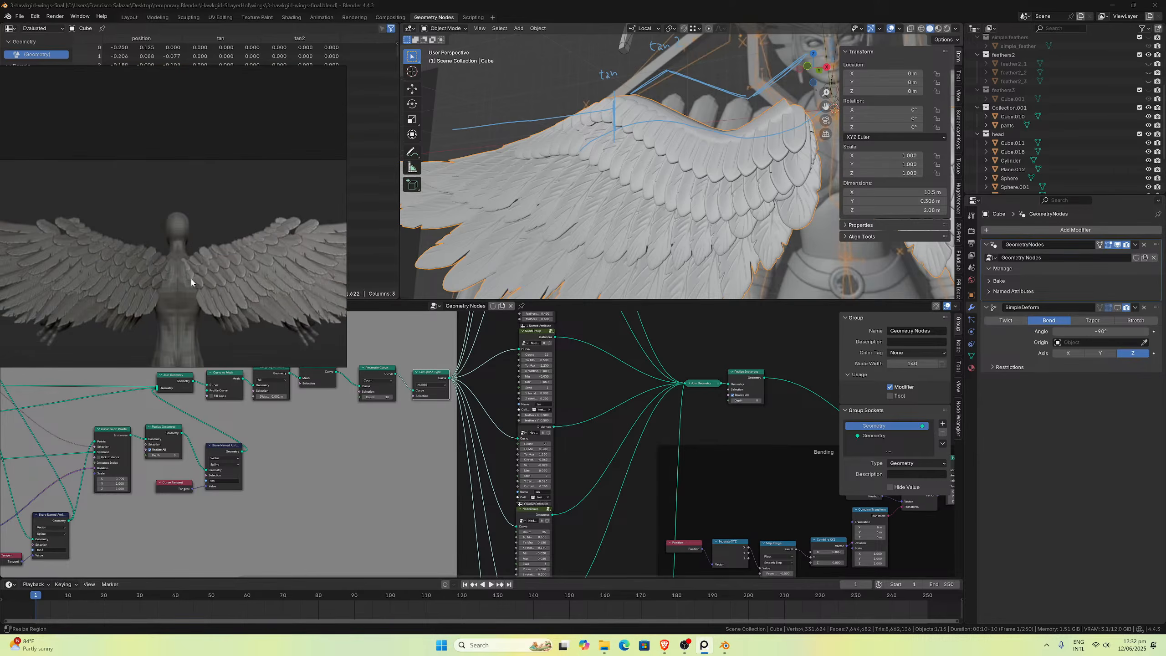
scroll(588, 434, up, 3)
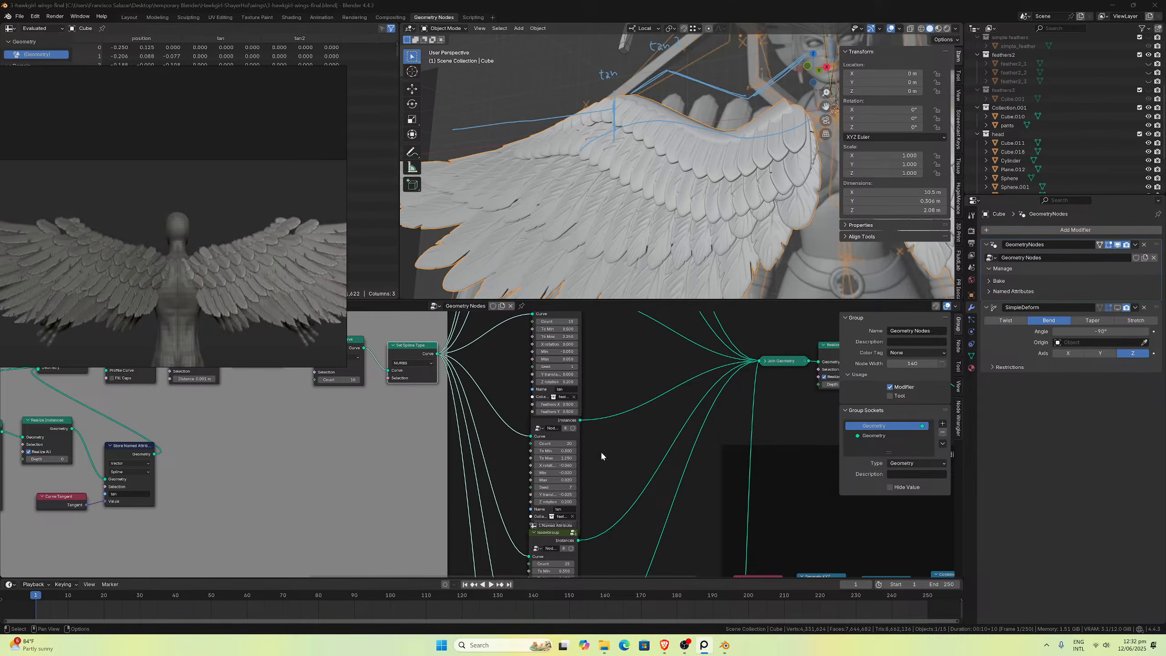
Step: Examine the painted statue's wing references up close, focusing on the feather rows seen from behind
scroll(601, 450, down, 4)
scroll(197, 156, down, 8)
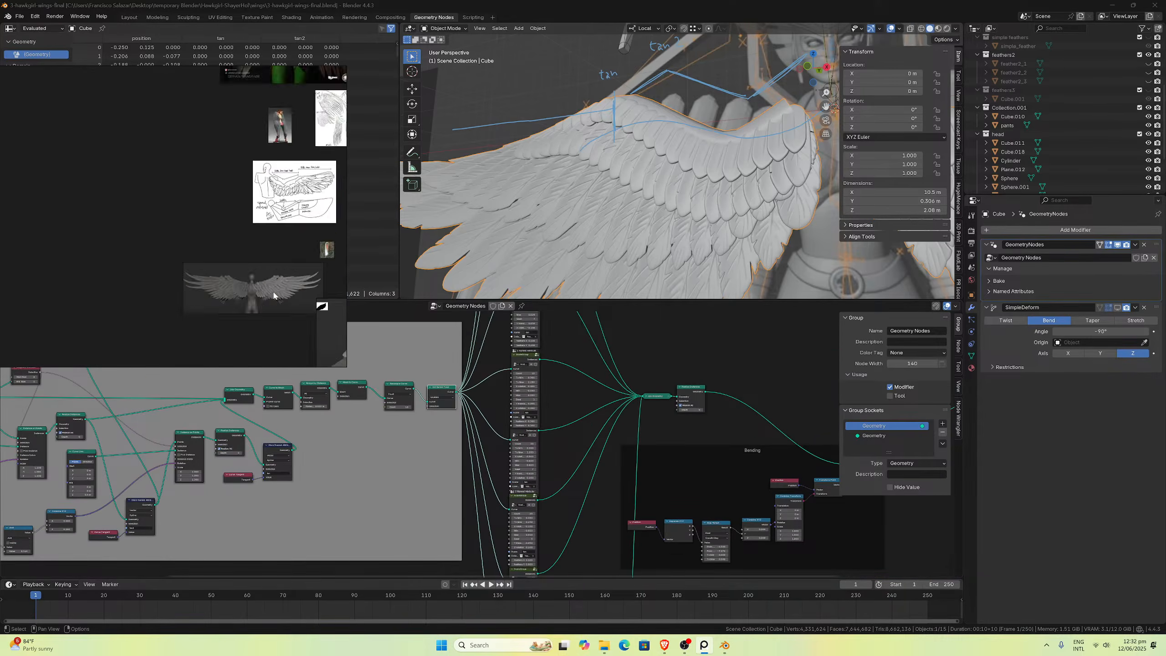
scroll(197, 156, up, 8)
scroll(232, 272, down, 3)
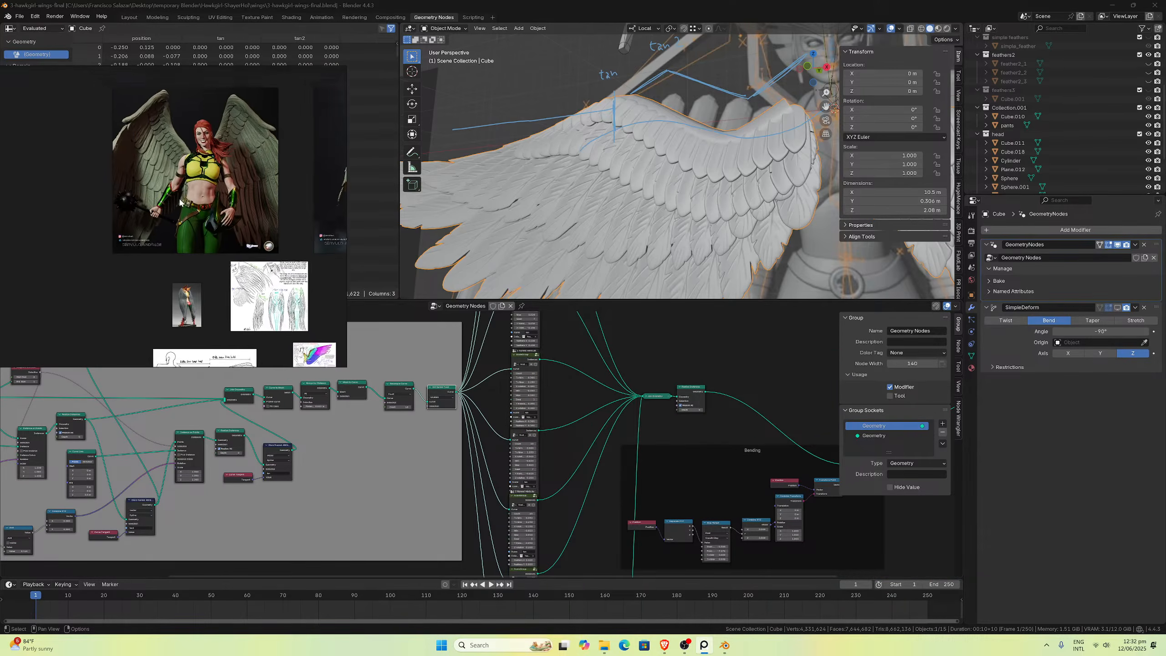
scroll(130, 278, up, 6)
scroll(130, 281, up, 5)
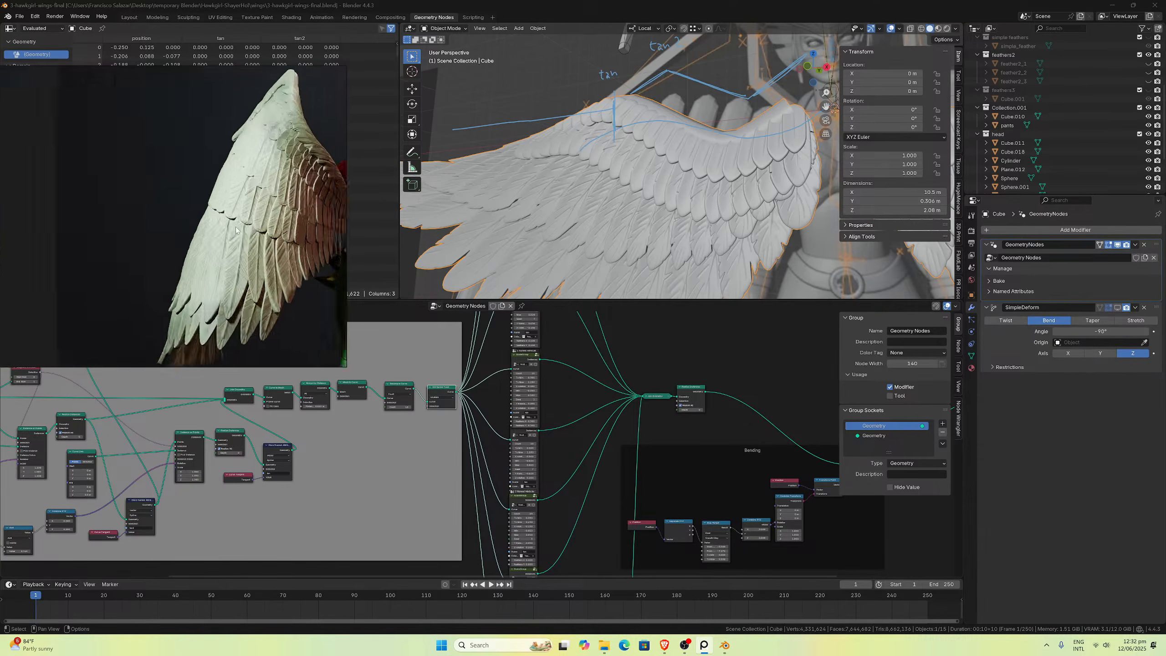
scroll(197, 261, up, 3)
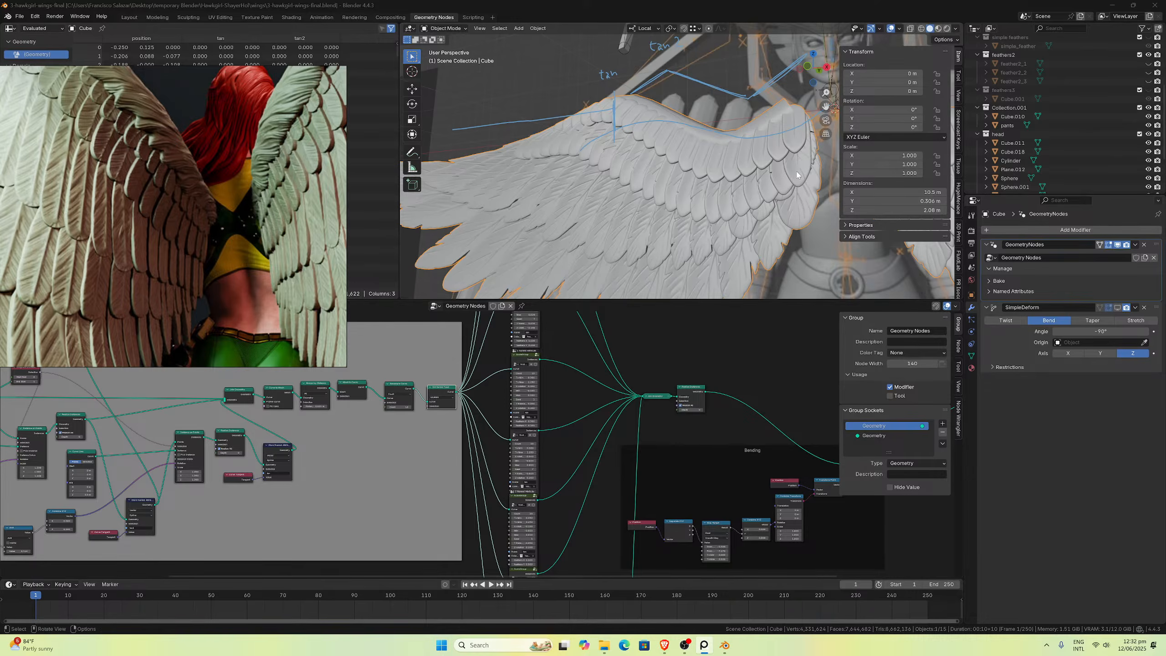
Step: Try a To Max of 0.400 in the 25-count feather node group with X rotation -0.150, then undo it
middle_drag(561, 491, 546, 417)
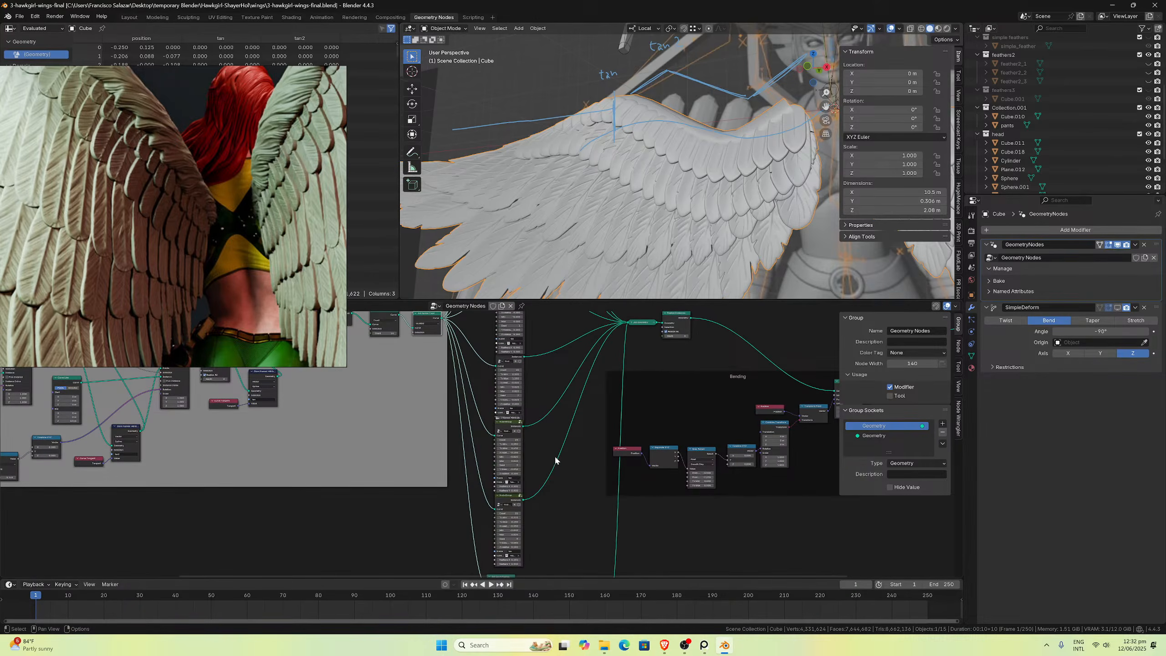
scroll(543, 478, up, 6)
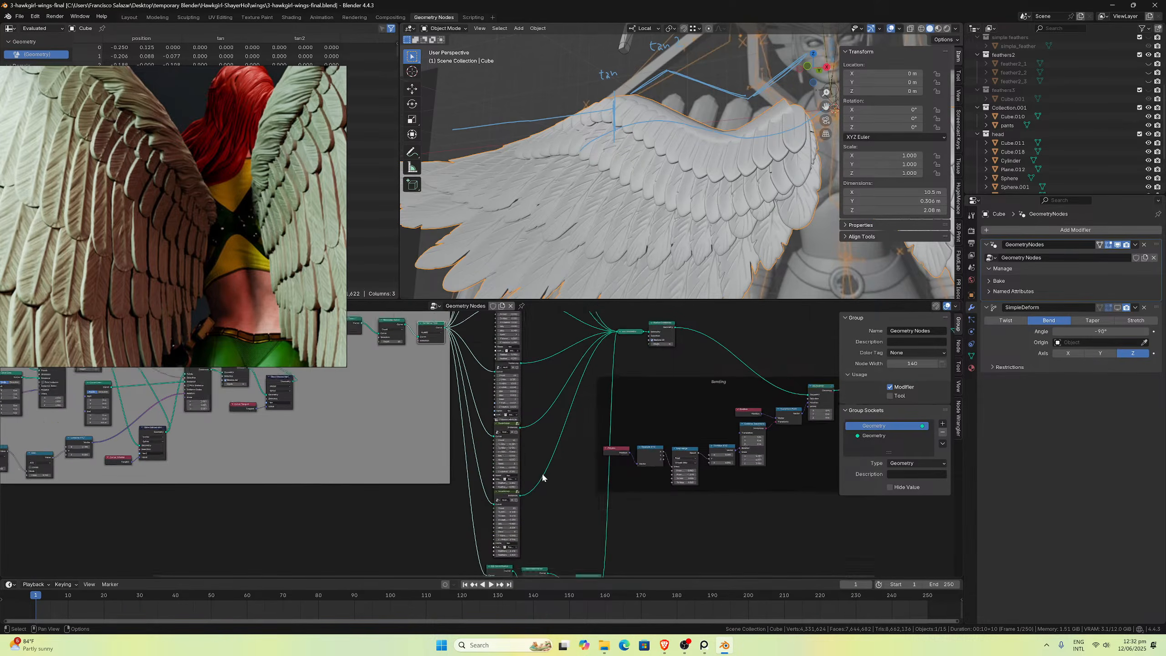
scroll(566, 432, up, 3)
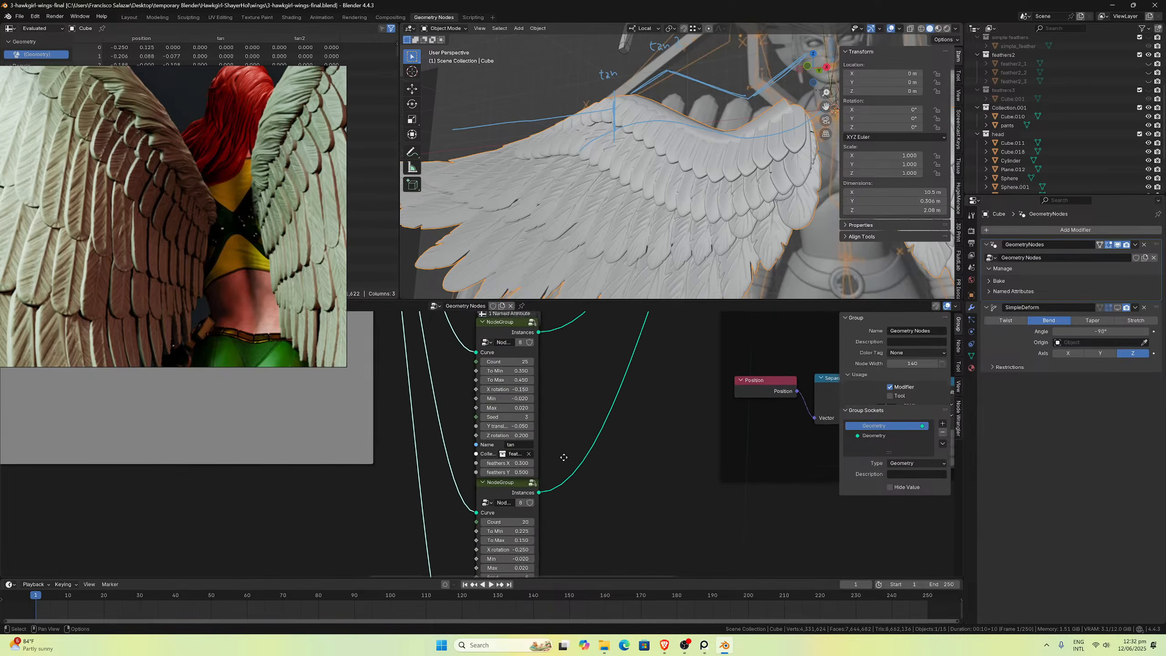
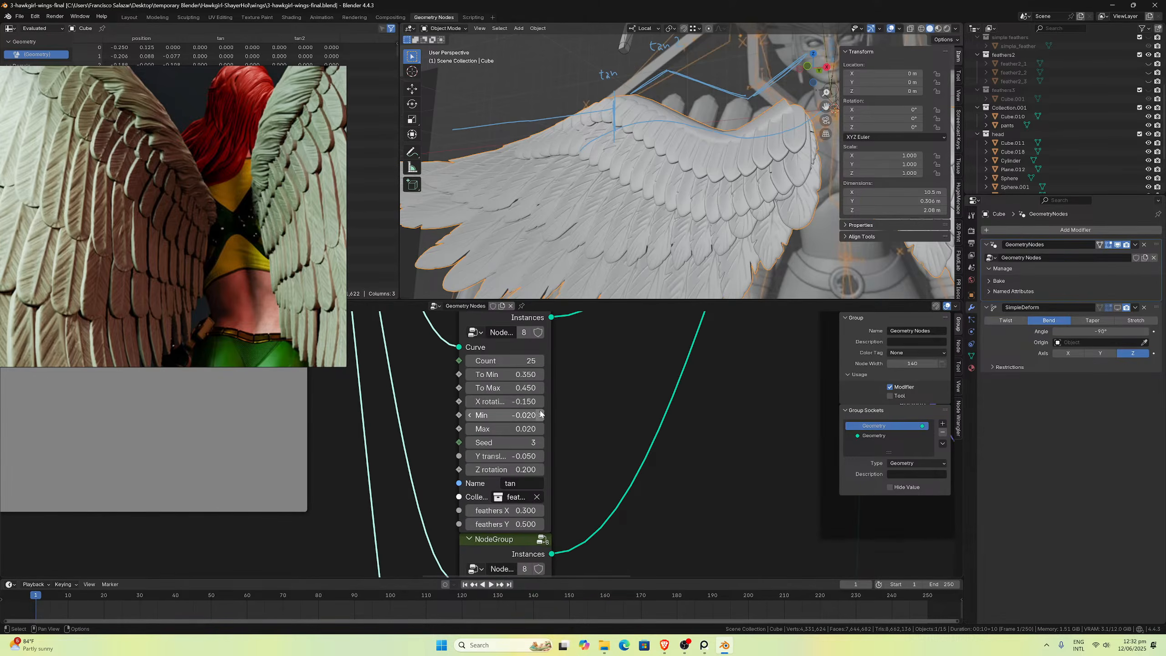
click(522, 388)
key(End)
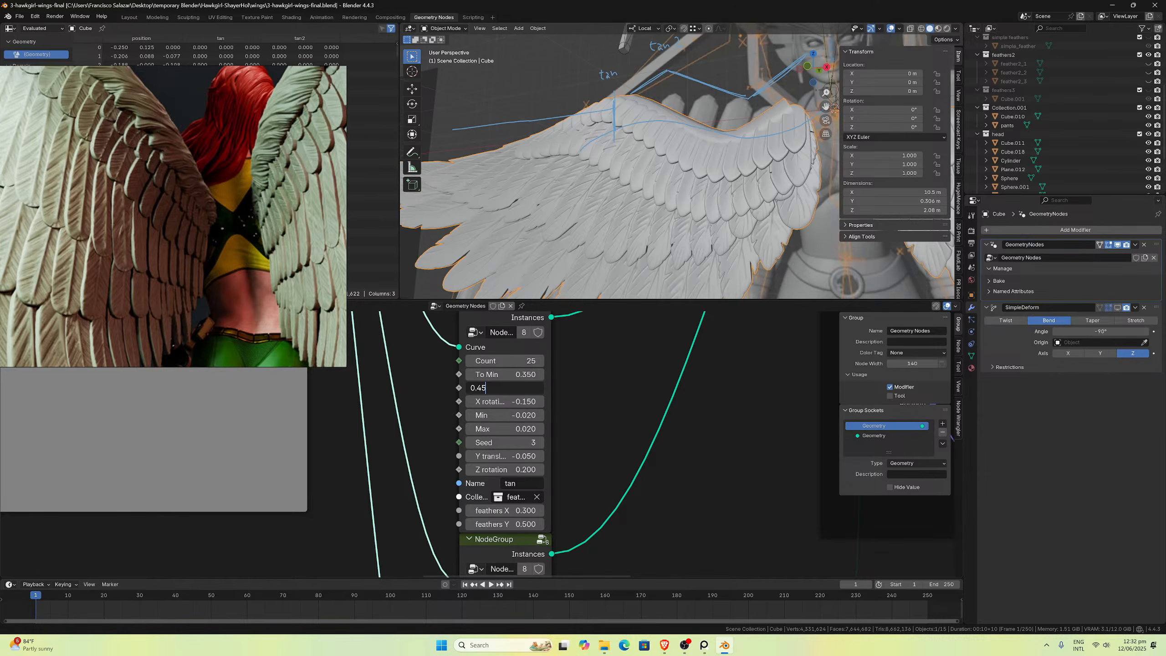
key(BackSpace)
key(Return)
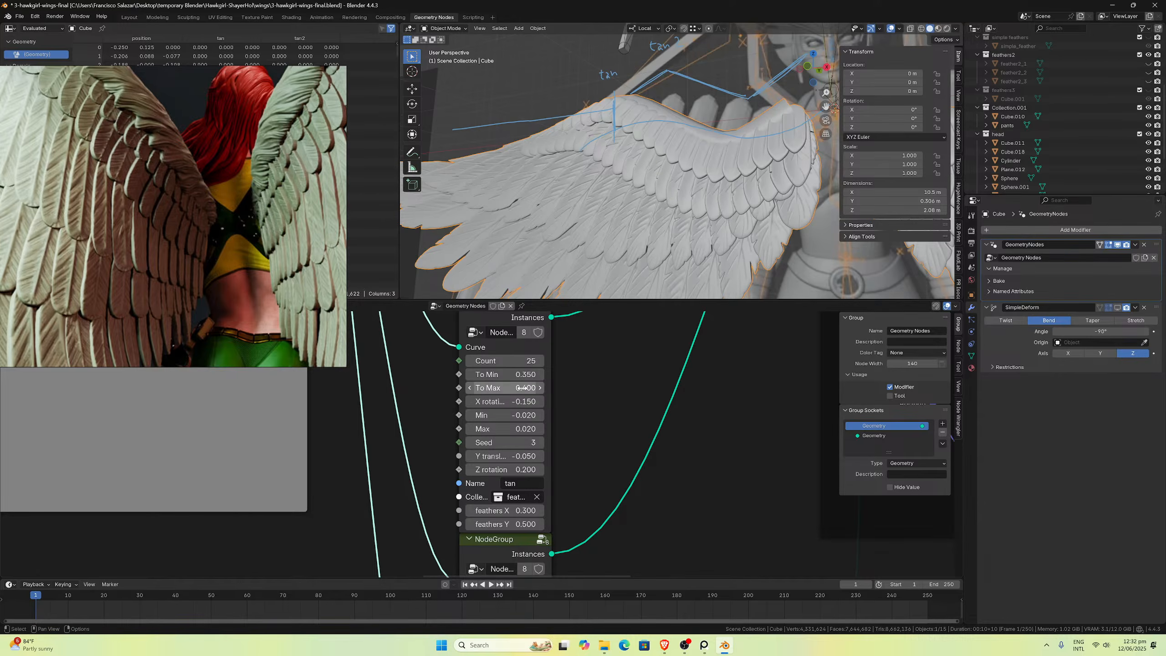
key(ctrl)
ctrl+scroll(524, 388, up, 1)
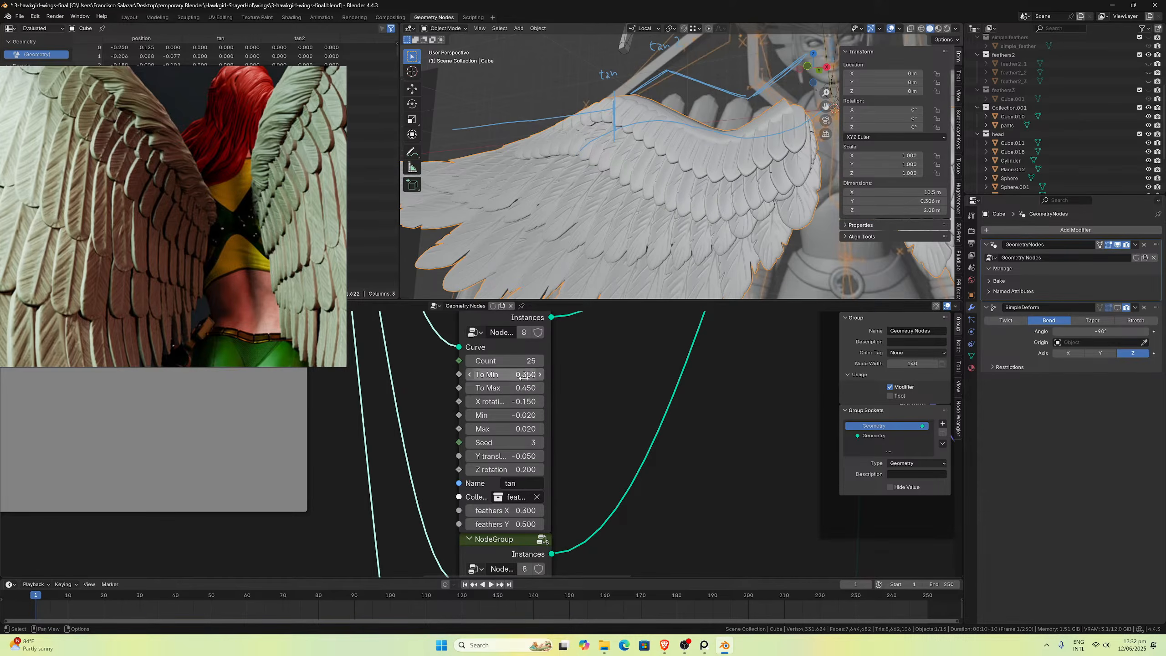
Step: Set To Min to 0.250 in both 25-count feather node groups, with X rotation -0.150 and 0.150
click(505, 374)
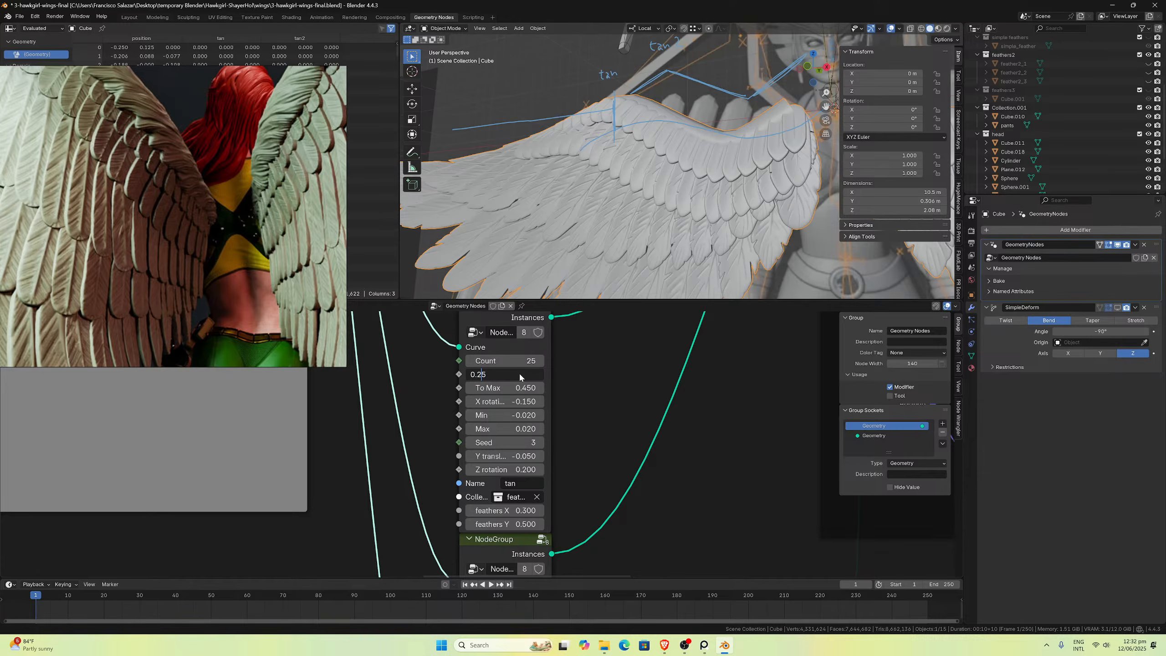
key(Return)
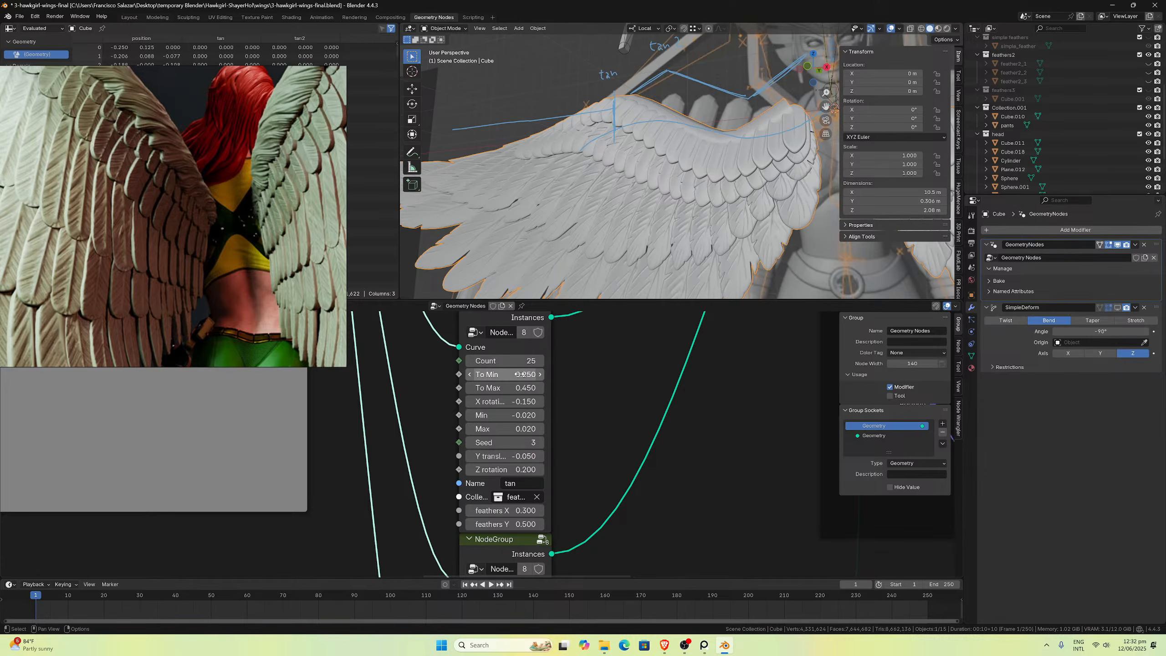
scroll(570, 394, down, 3)
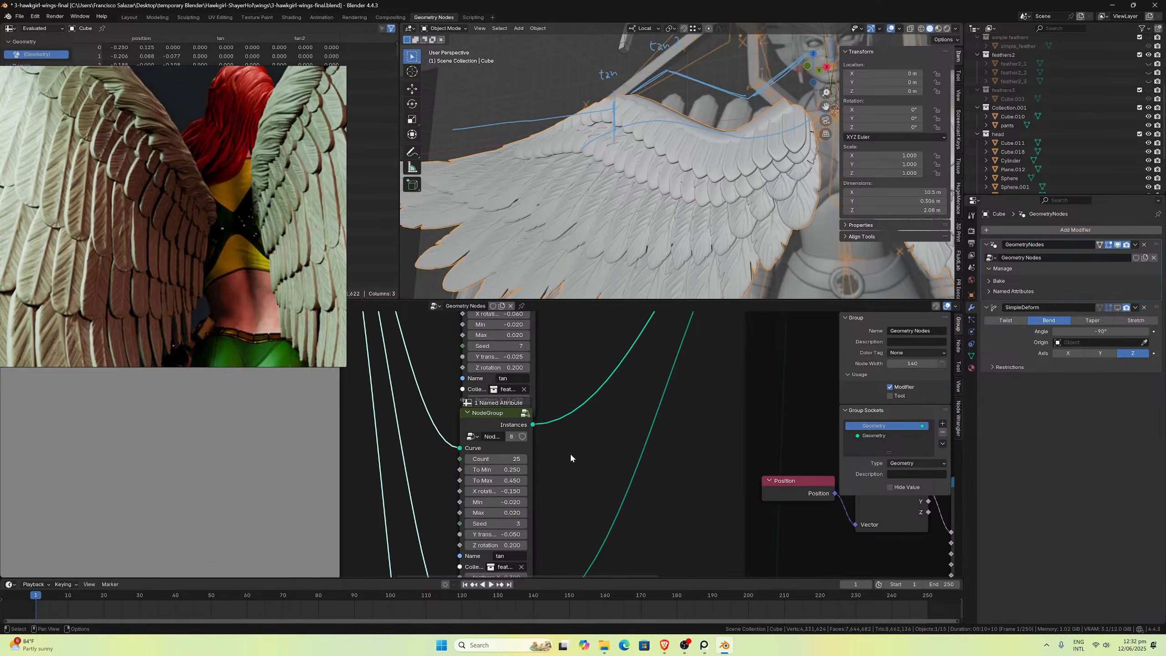
scroll(569, 411, down, 2)
ctrl+scroll(573, 433, up, 2)
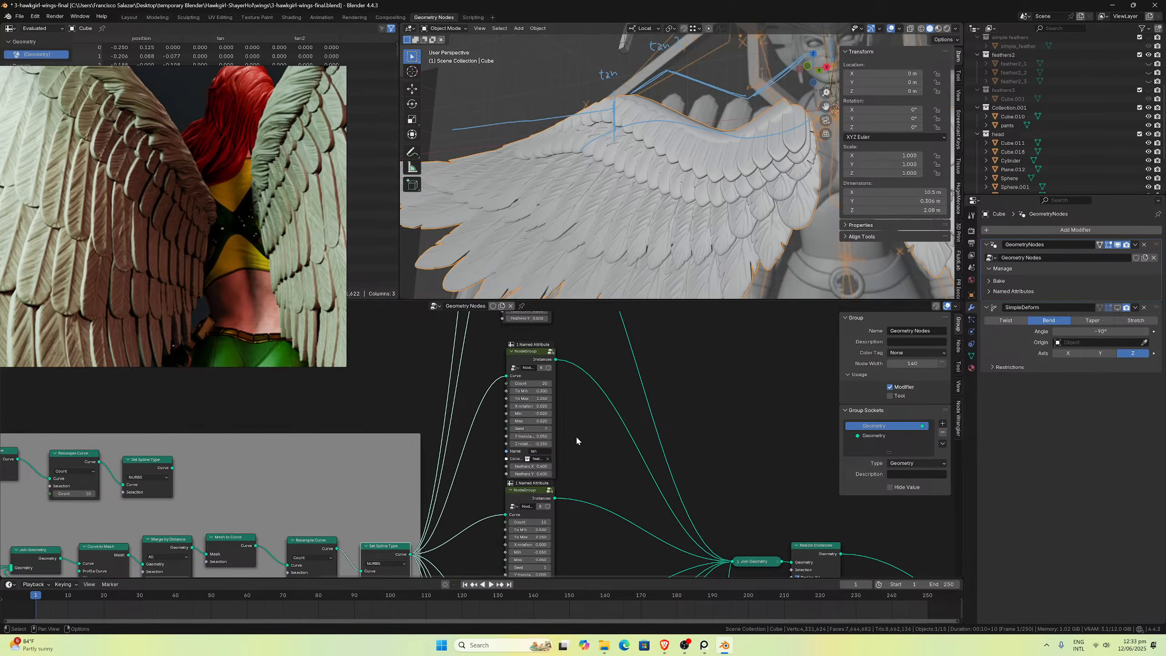
scroll(575, 436, up, 4)
scroll(569, 511, up, 3)
mouse_move(586, 459)
middle_down()
mouse_move(587, 416)
mouse_move(587, 536)
mouse_move(582, 460)
middle_up()
click(532, 473)
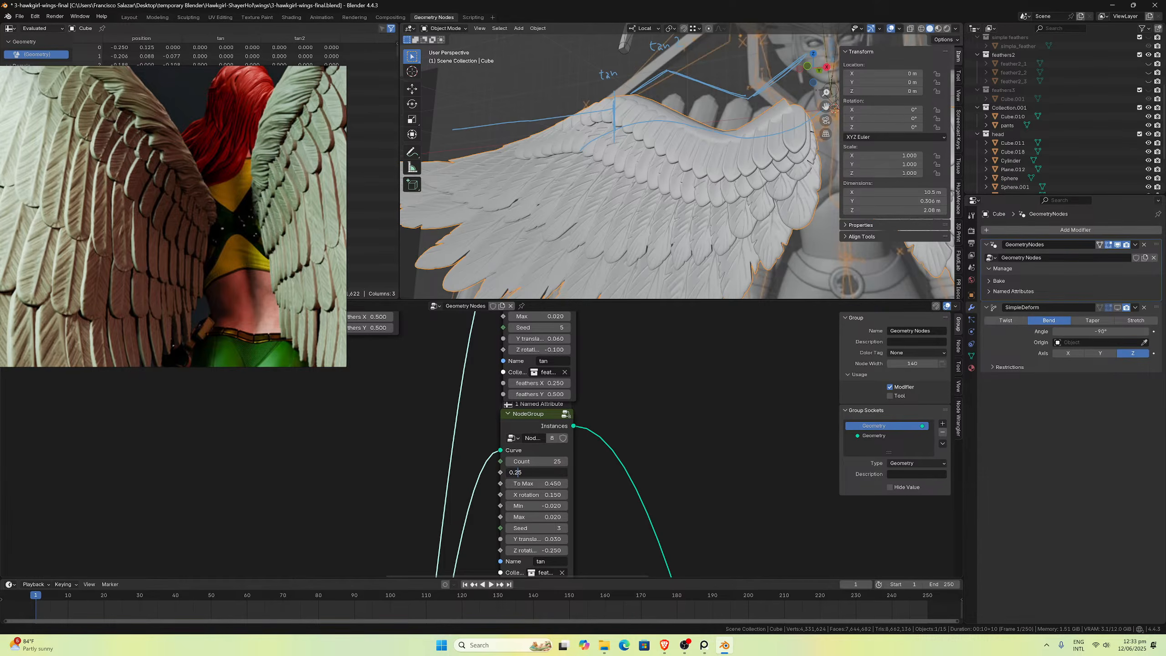
text(0.25)
key(Return)
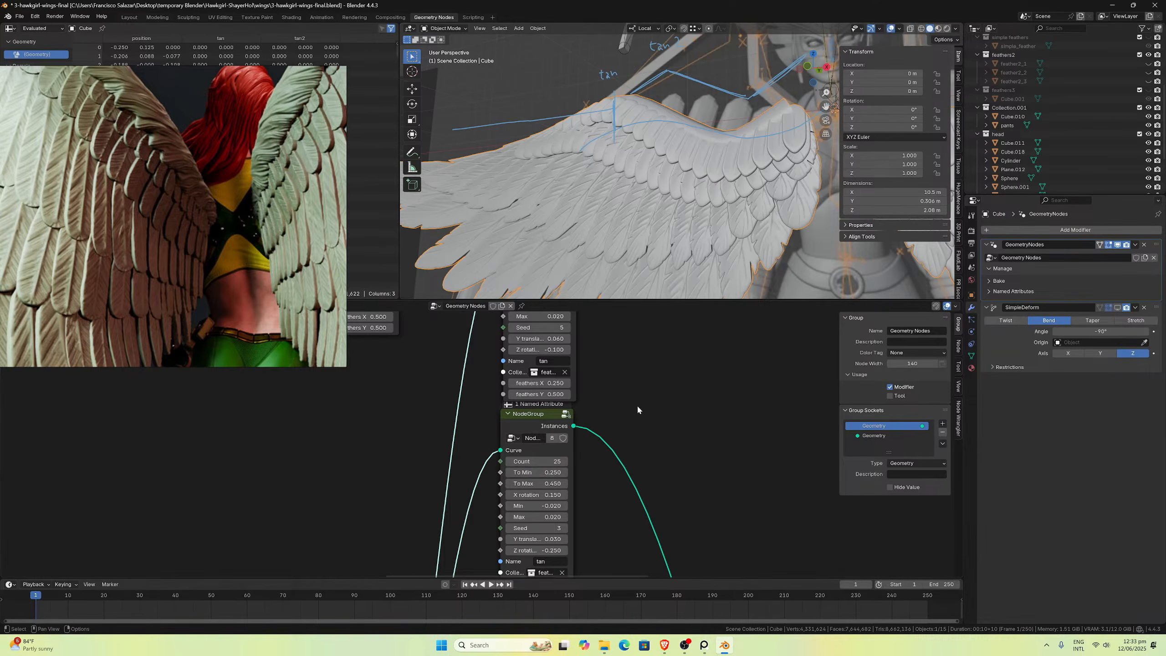
Step: Set To Min to 0.200 in the 20-count feather node group with X rotation -0.250
ctrl+middle_drag(637, 409, 570, 390)
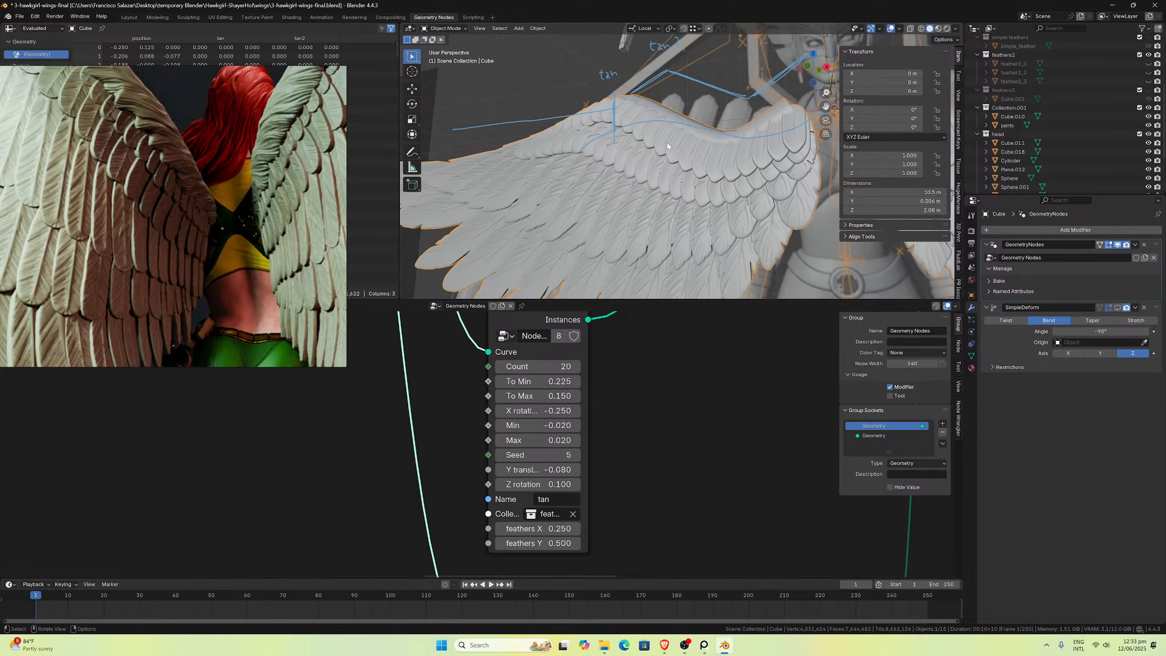
middle_drag(710, 201, 496, 145)
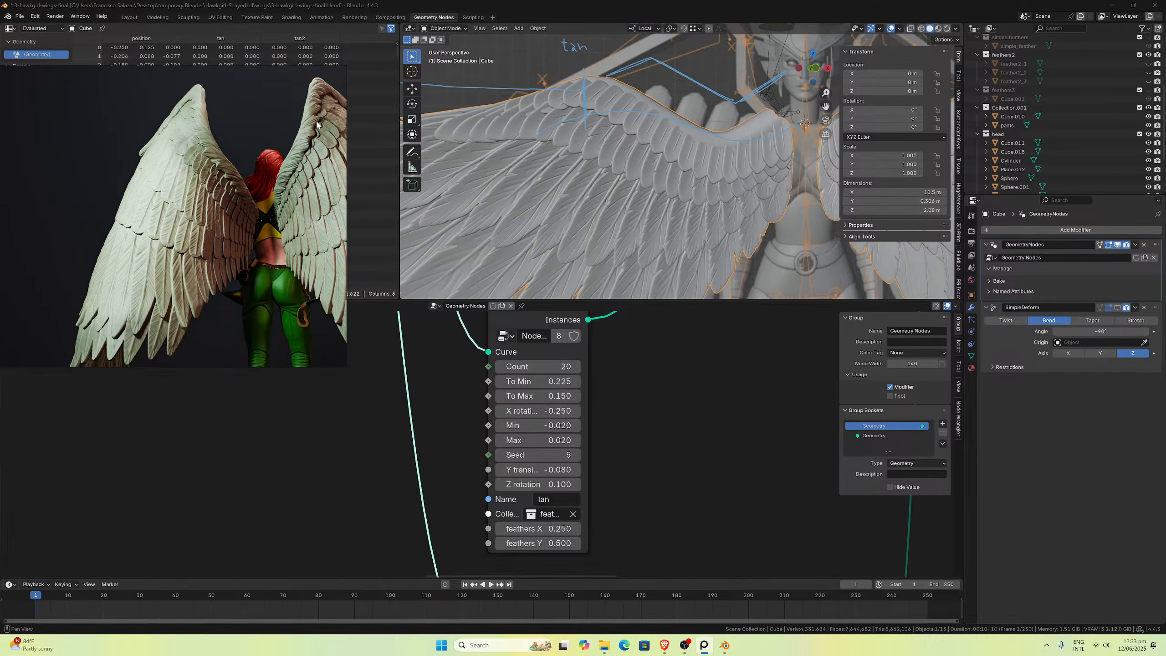
scroll(610, 388, up, 2)
middle_drag(691, 395, 631, 497)
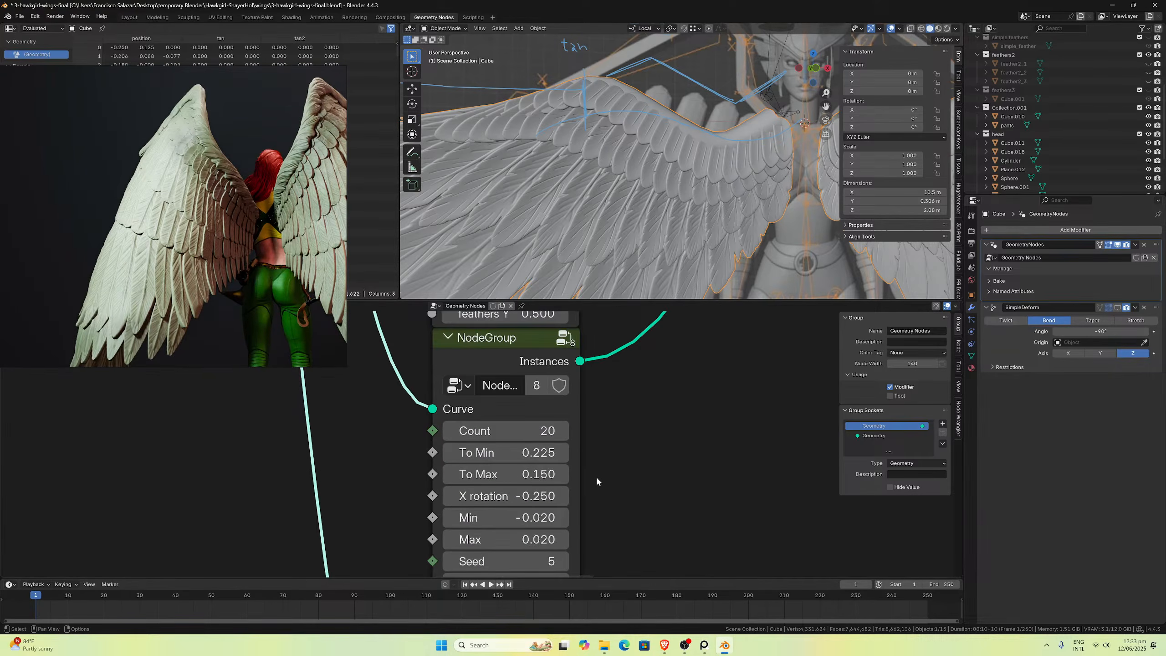
click(540, 454)
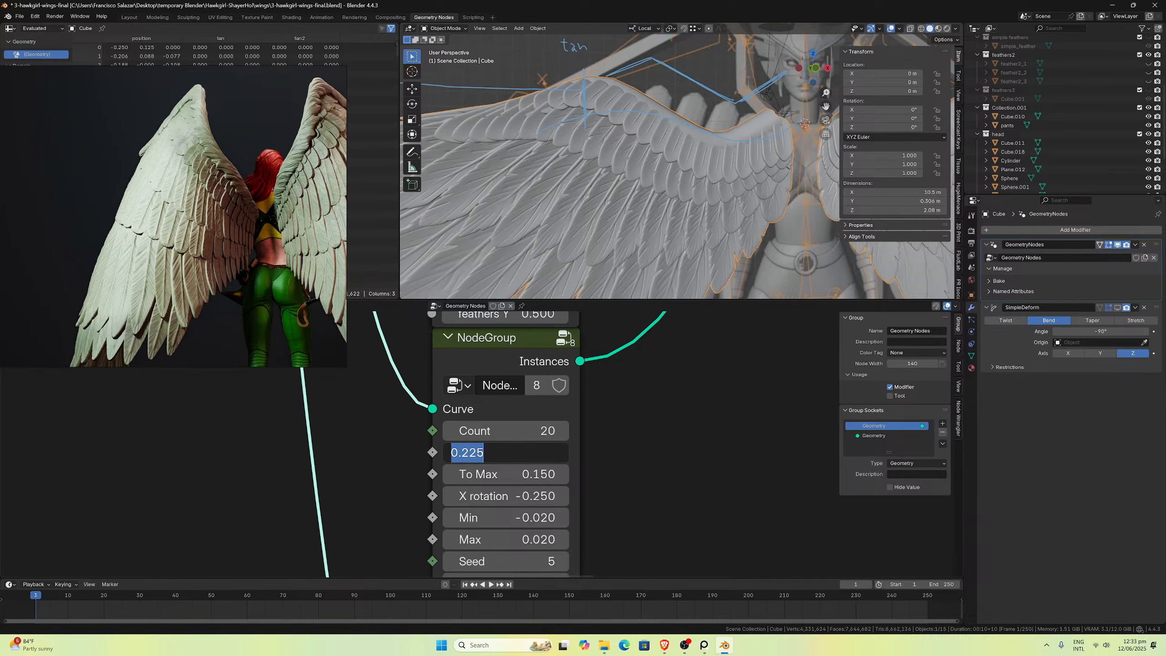
key(End)
key(shift+Left)
key(shift+Left)
key(BackSpace)
key(Return)
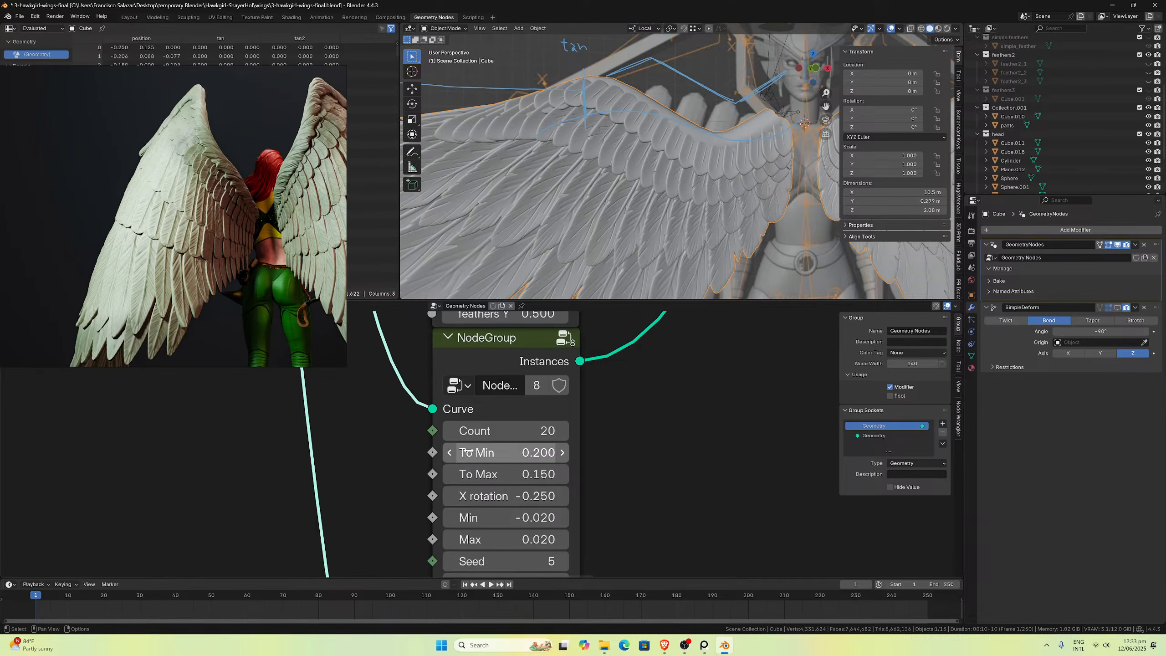
Step: Set To Min to 0.180 in the 20-count feather node group with X rotation -0.250 and save the file
click(466, 453)
click(467, 453)
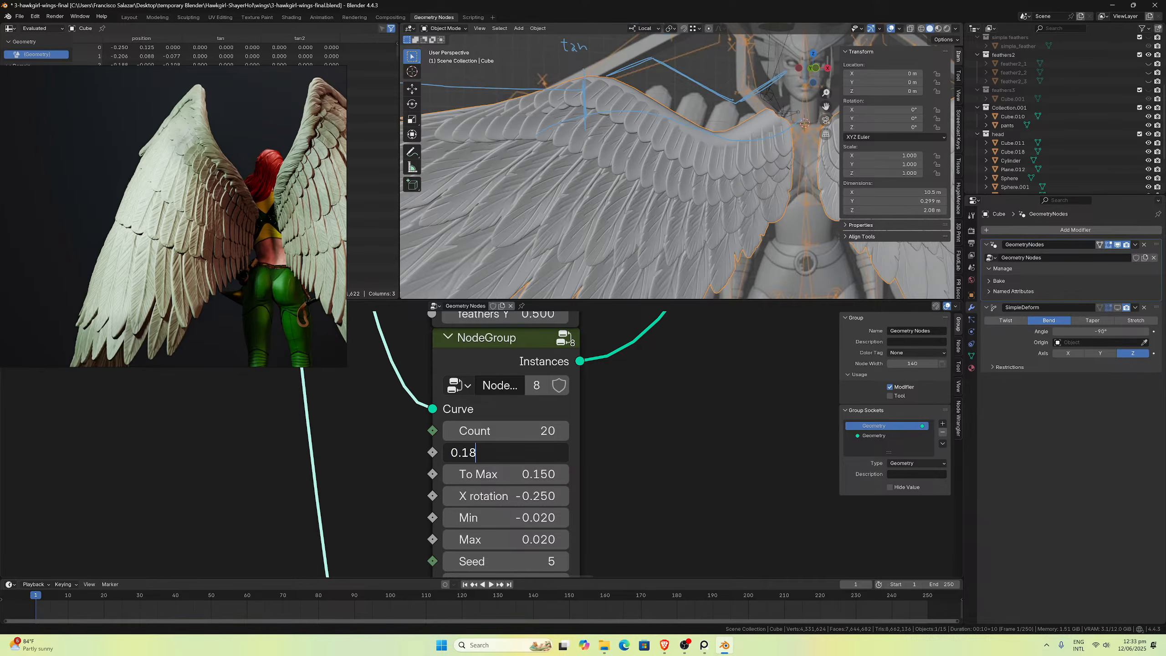
text(18)
key(Return)
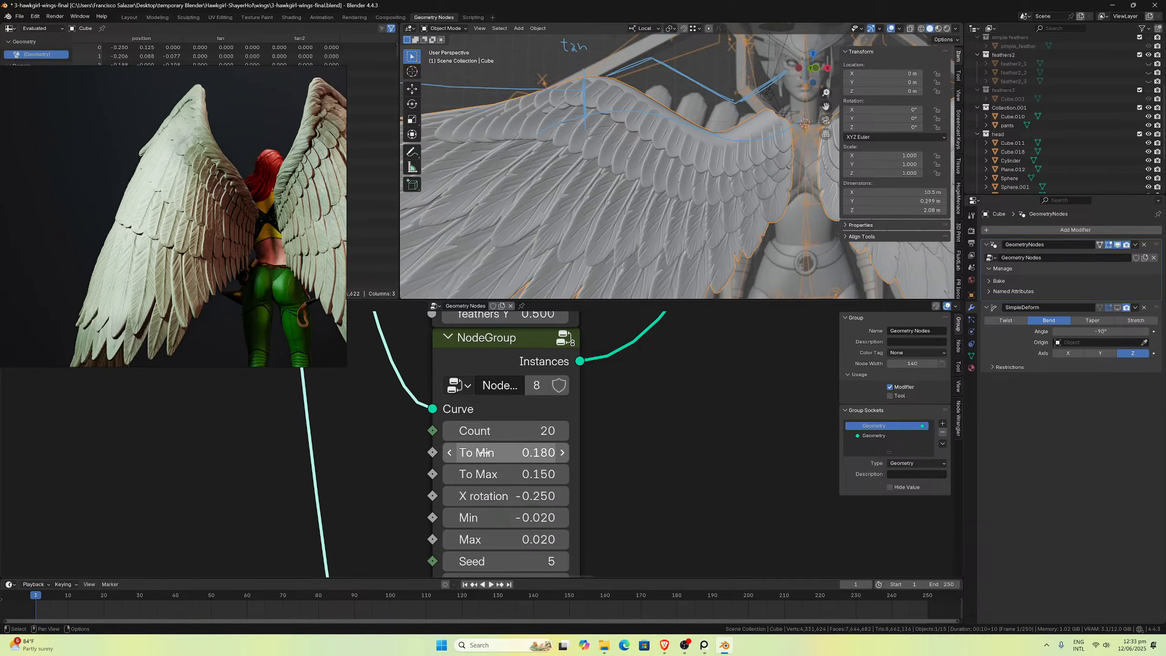
scroll(657, 257, down, 2)
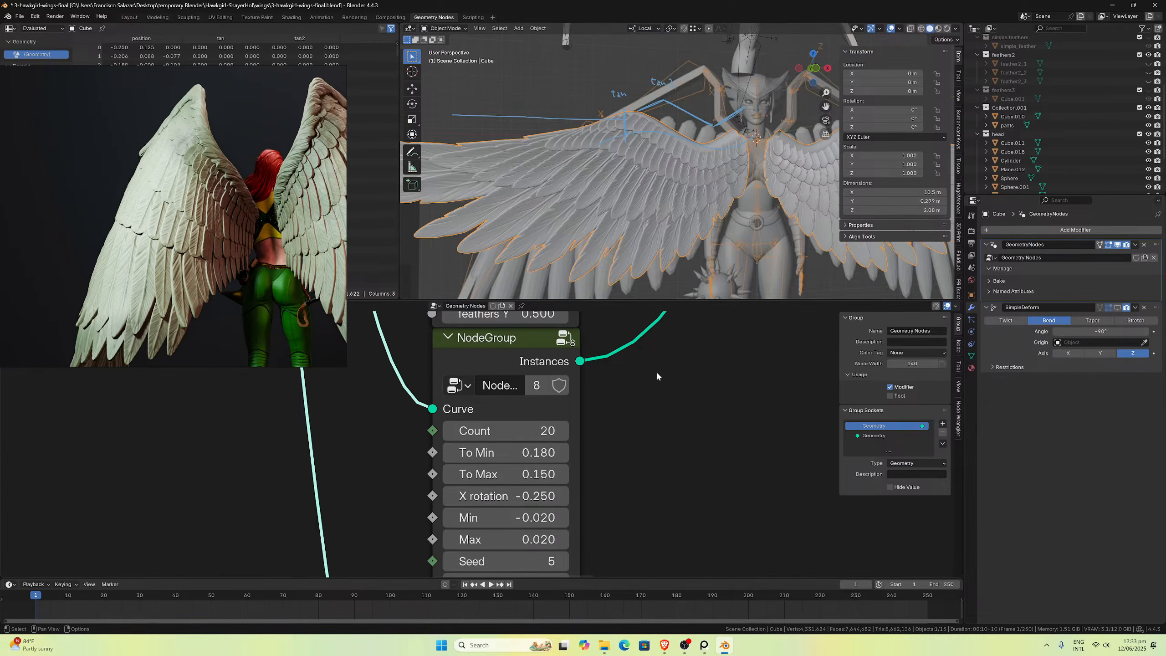
scroll(592, 448, down, 2)
scroll(592, 448, down, 3)
key(ctrl+s)
Step: Set To Max to 0.150 and To Min to 0.180 in the 20-count feather node group with X rotation 0.200, and save the file
middle_drag(586, 440, 524, 445)
scroll(530, 477, up, 6)
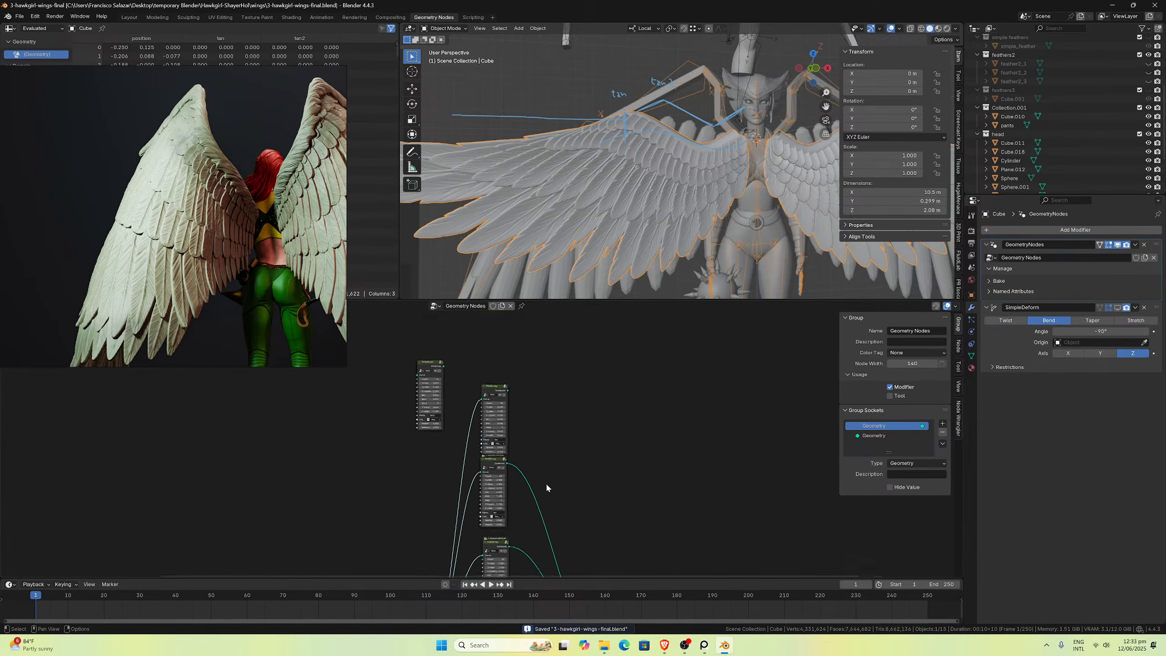
scroll(562, 436, up, 4)
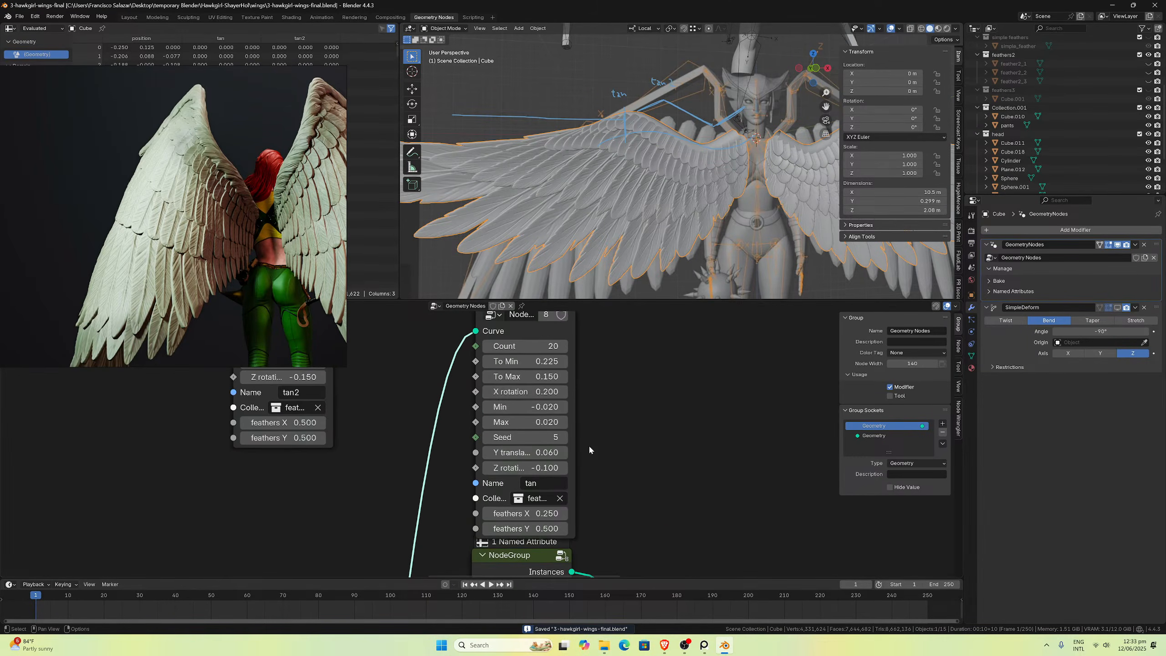
double_click(543, 376)
text(0.15)
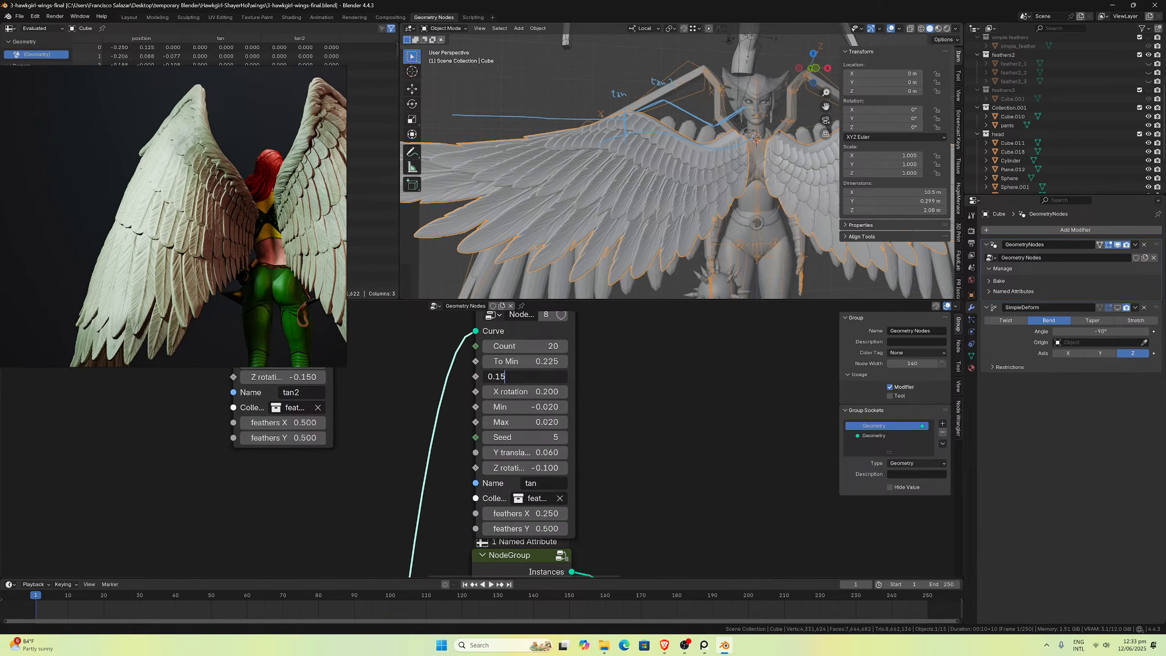
key(shift+Tab)
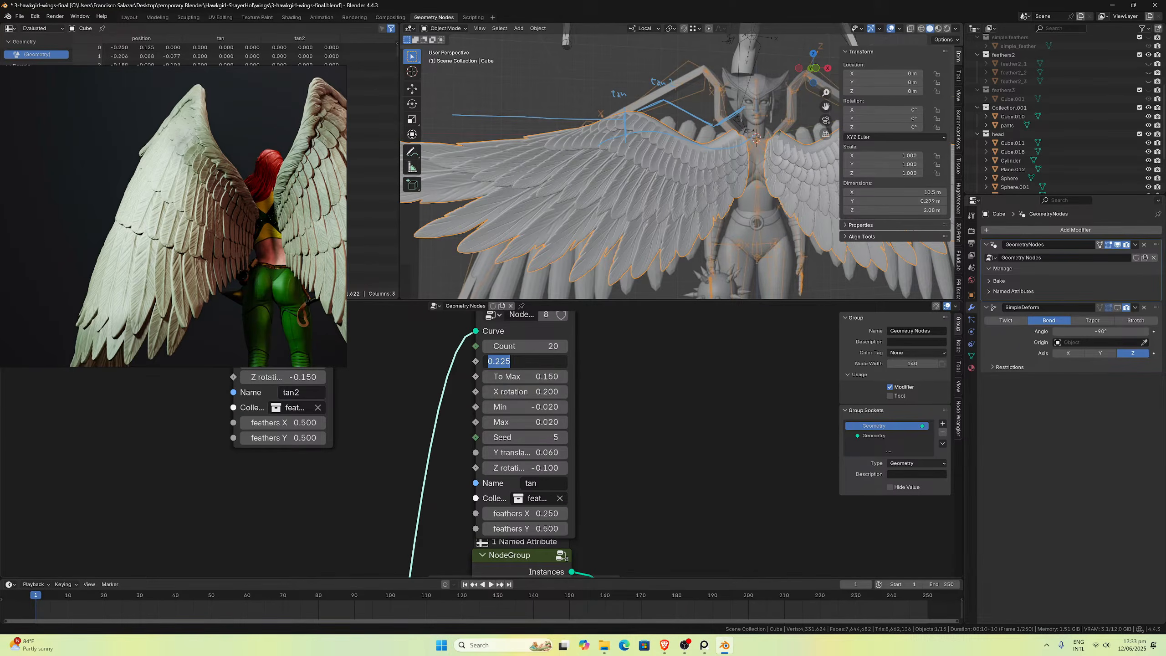
click(493, 362)
key(Return)
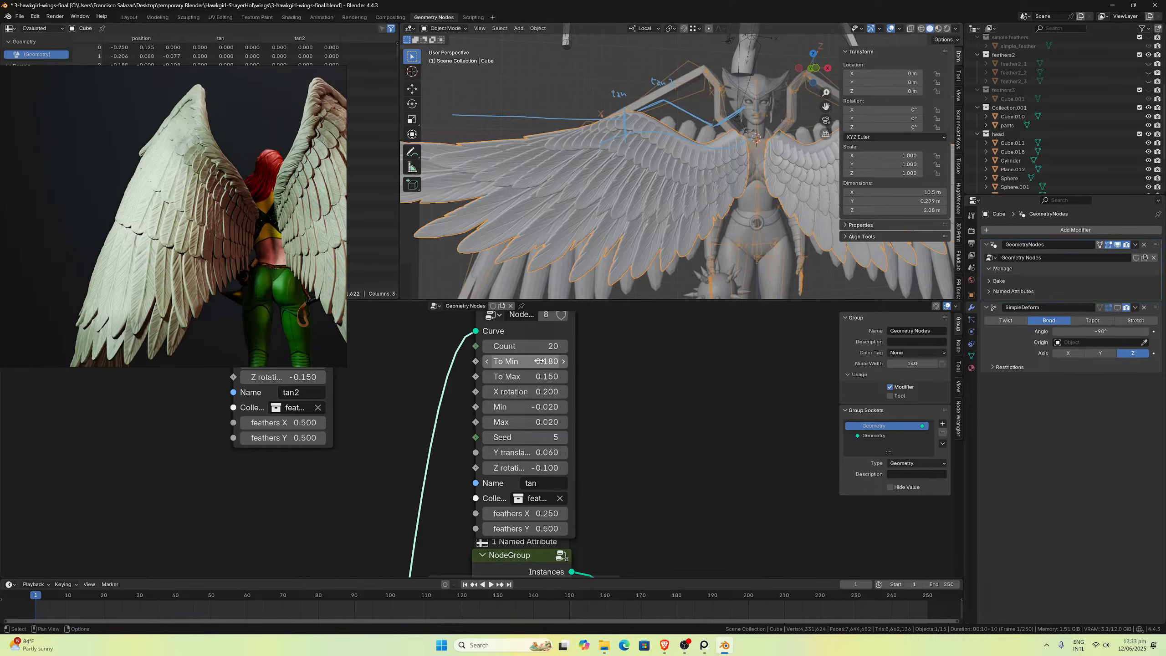
key(ctrl+s)
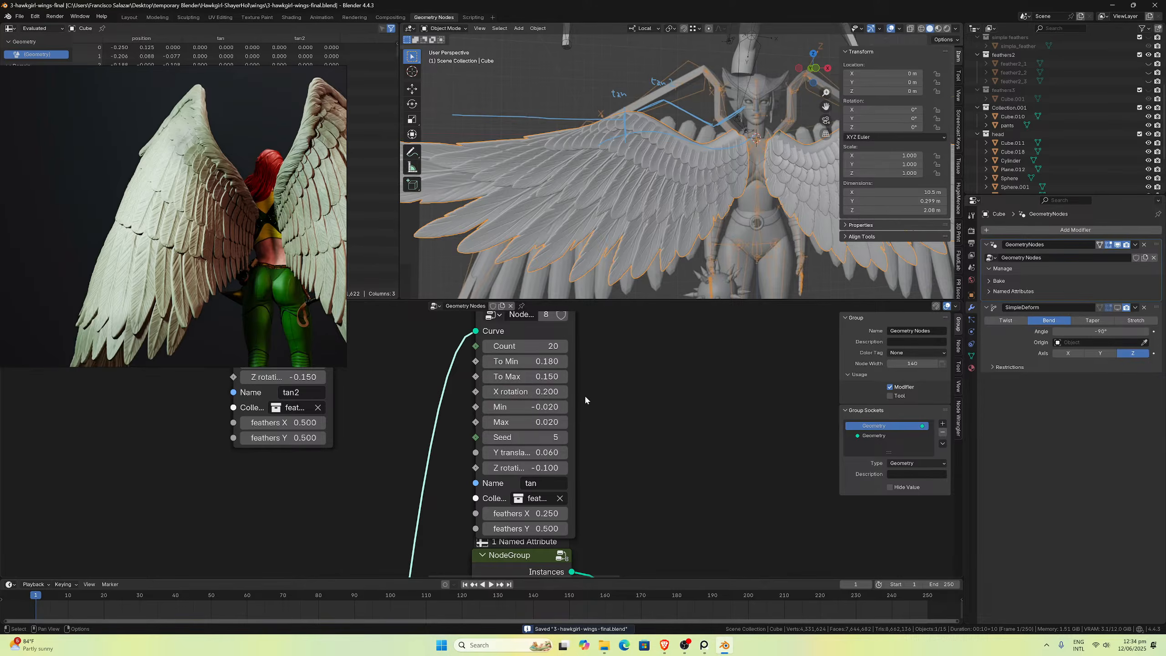
Step: Examine the overlapping feather layers up close and review the 25-count node group with X rotation 0.150, saving the file
scroll(585, 395, down, 2)
scroll(623, 226, down, 2)
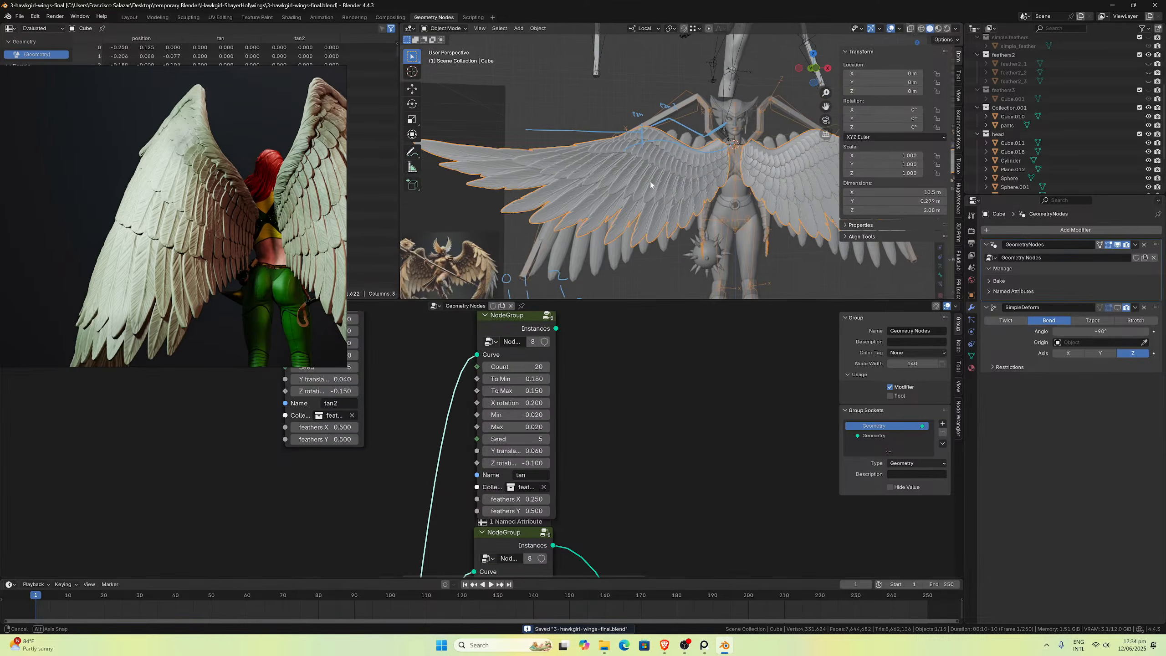
middle_drag(650, 181, 623, 156)
scroll(519, 177, up, 3)
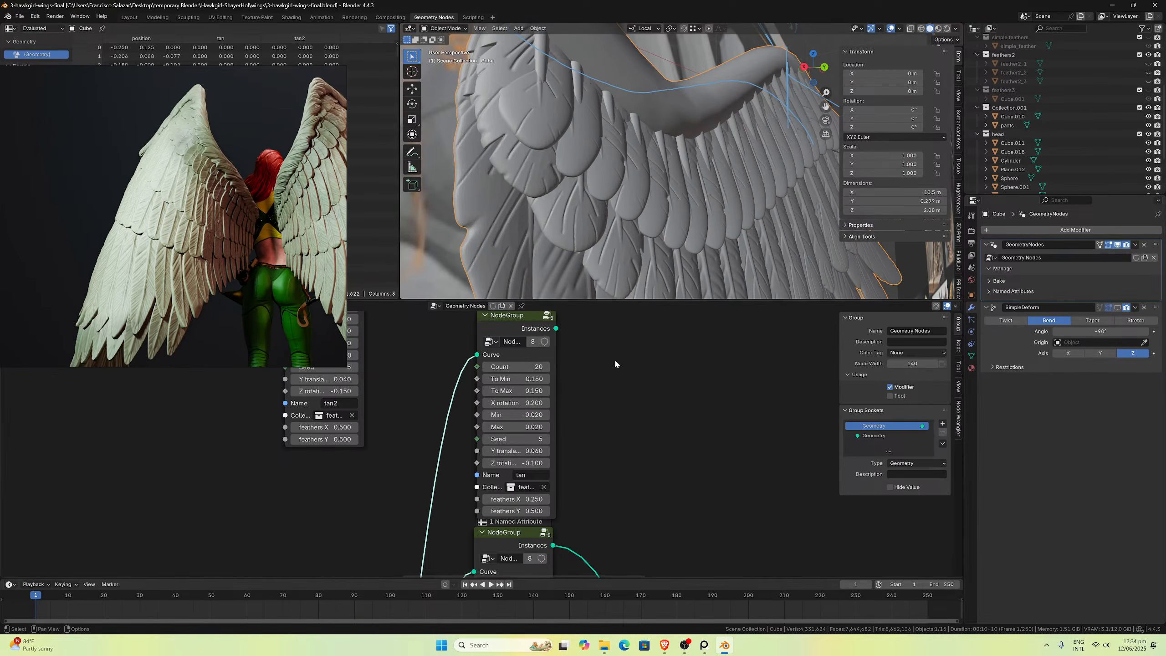
scroll(606, 381, down, 3)
scroll(622, 424, up, 3)
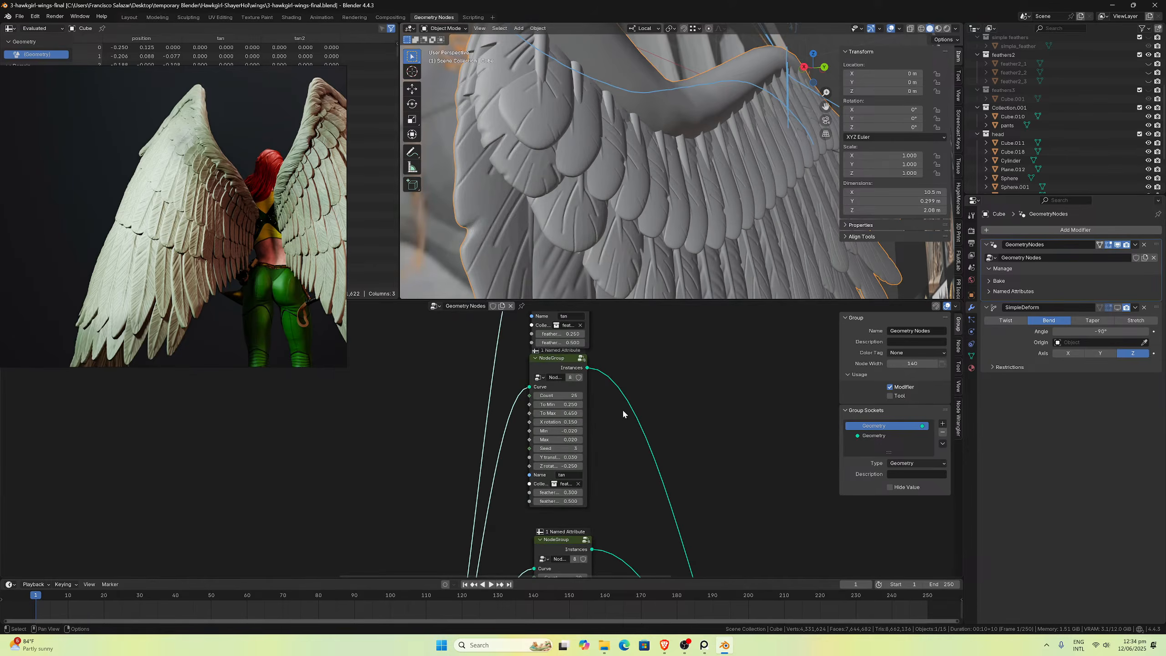
middle_drag(643, 406, 583, 401)
scroll(581, 405, up, 2)
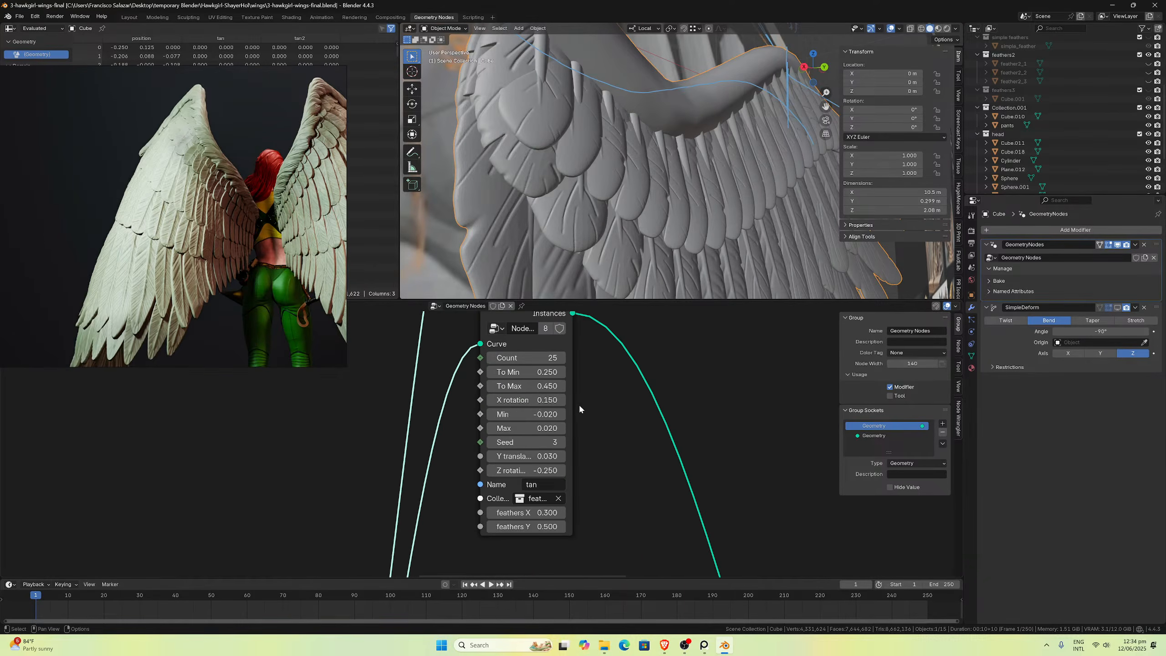
scroll(579, 409, up, 2)
scroll(626, 432, up, 1)
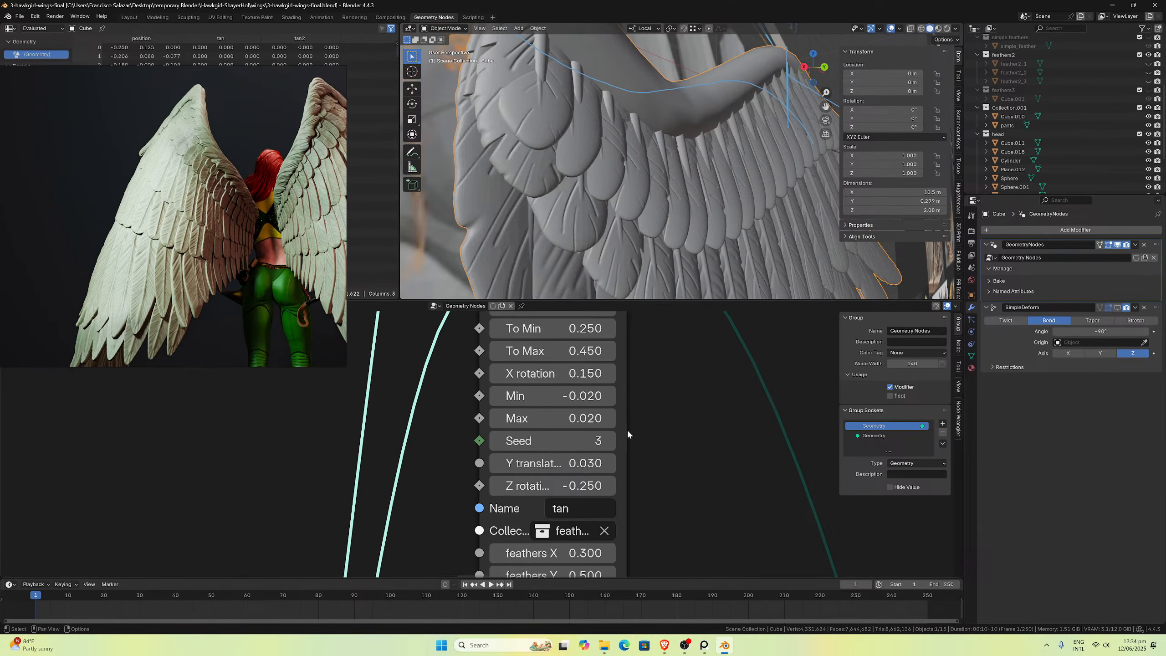
key(ctrl+s)
scroll(636, 427, down, 3)
middle_drag(637, 423, 583, 389)
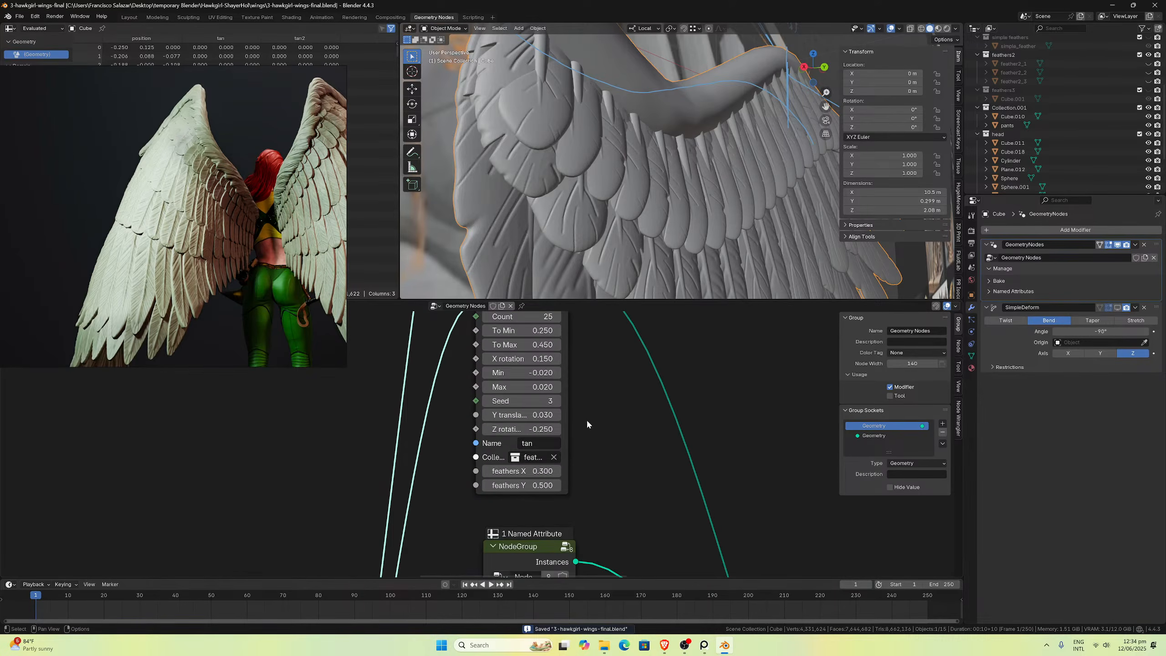
Step: Try a Y translation of 0.050 in the 25-count feather node group with X rotation 0.150
scroll(560, 376, down, 5)
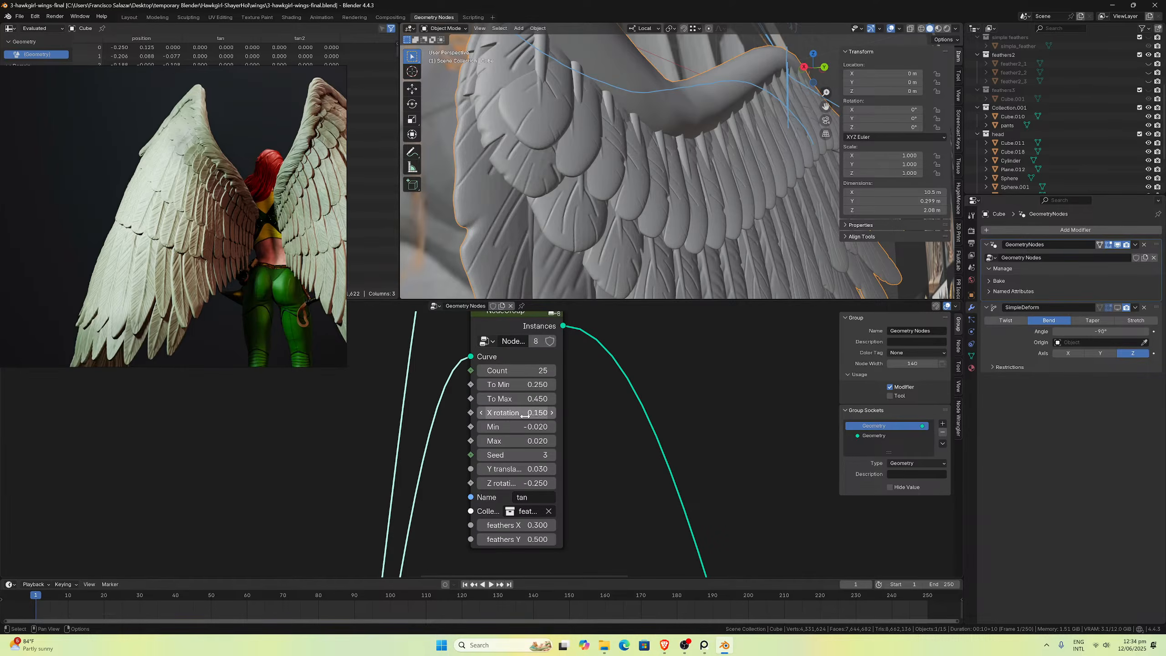
middle_drag(629, 216, 660, 217)
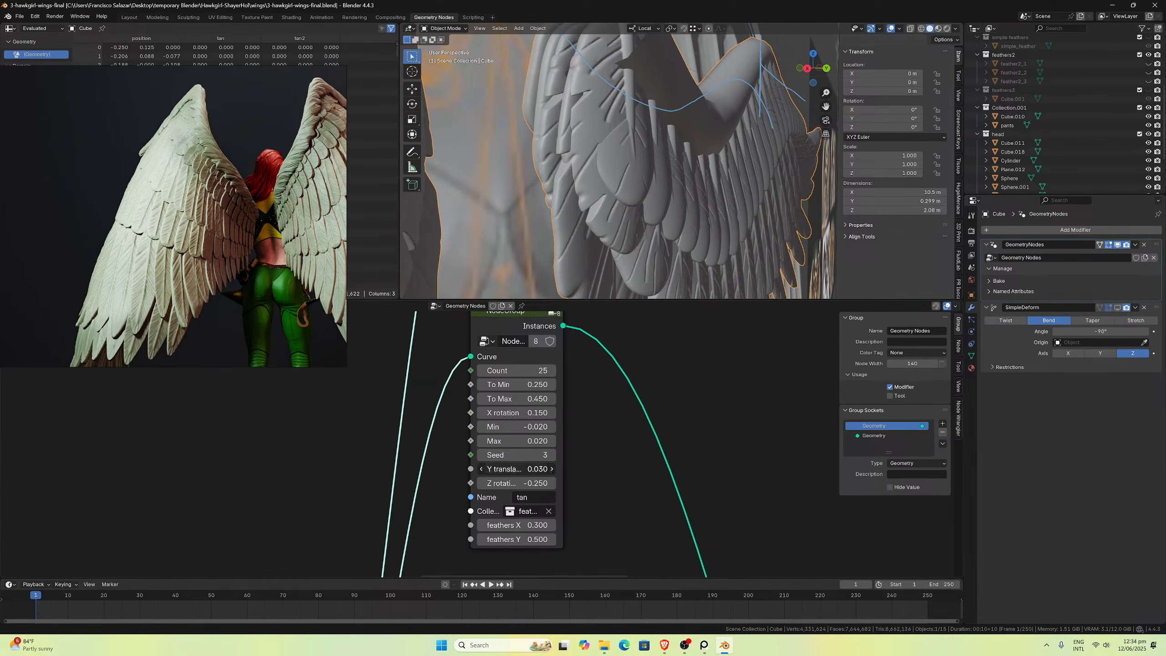
click(514, 468)
text(5)
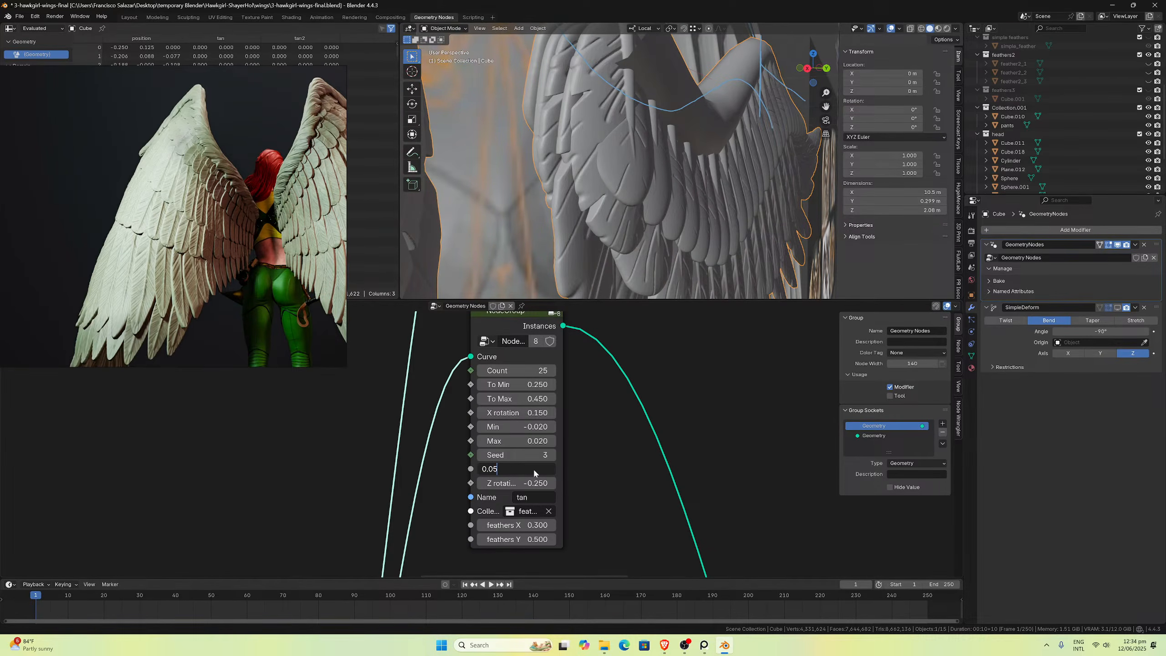
key(Return)
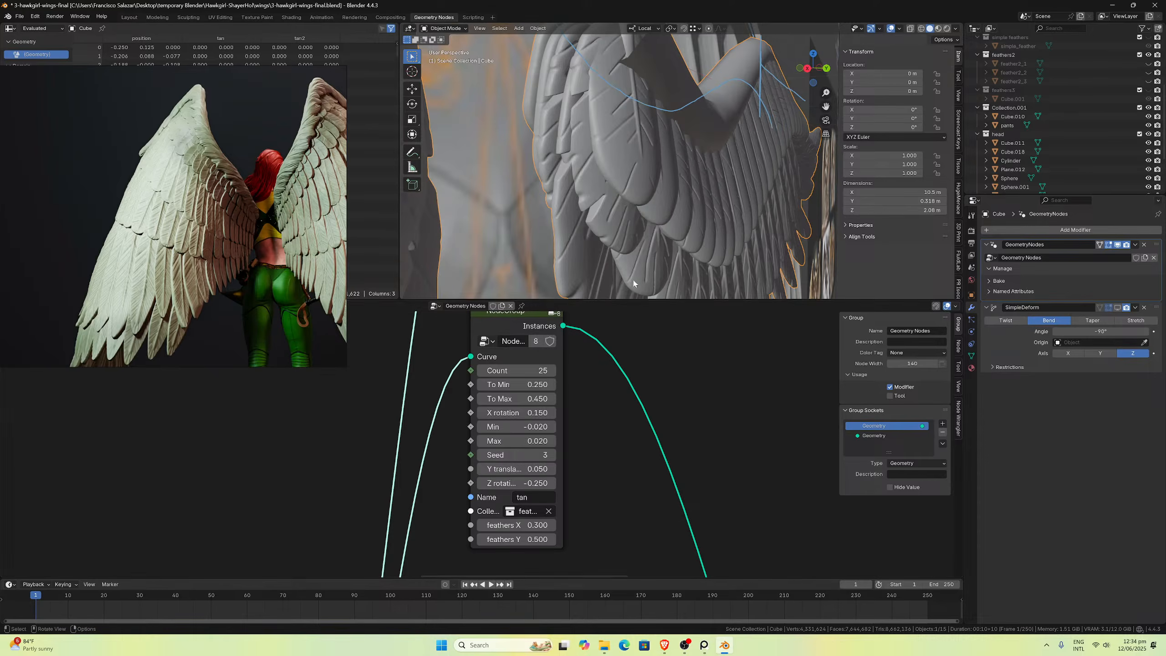
Step: Set the Y translation to 0.060 in the 25-count feather node group and check the layer spacing on the wing
middle_drag(656, 232, 650, 193)
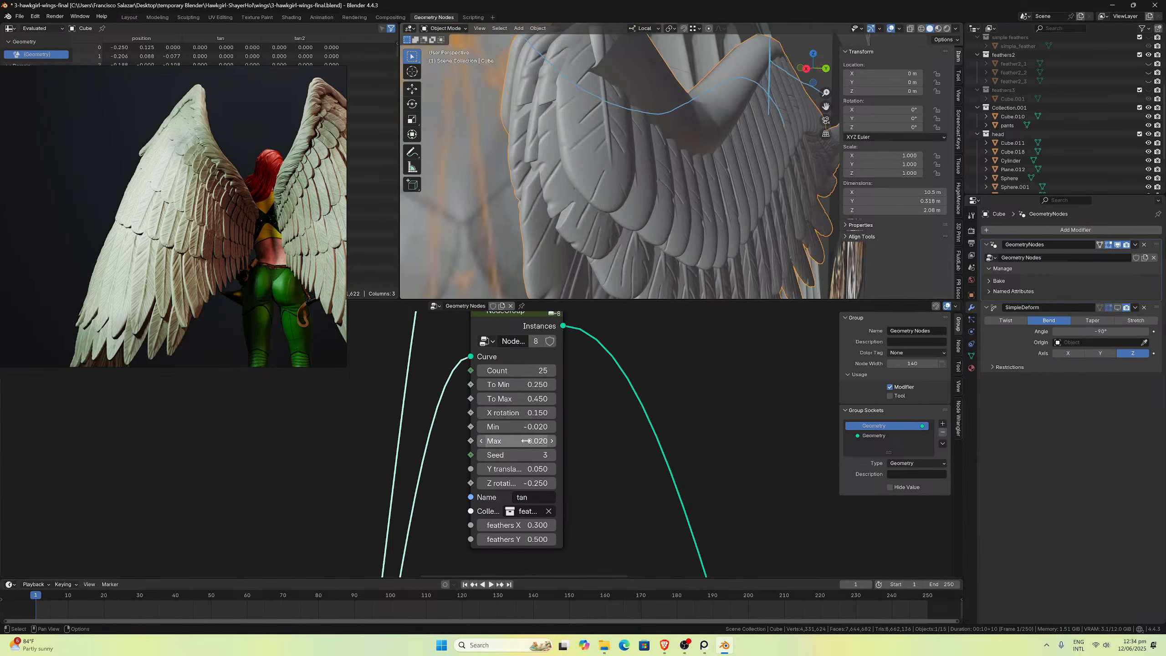
click(516, 469)
text(0.05)
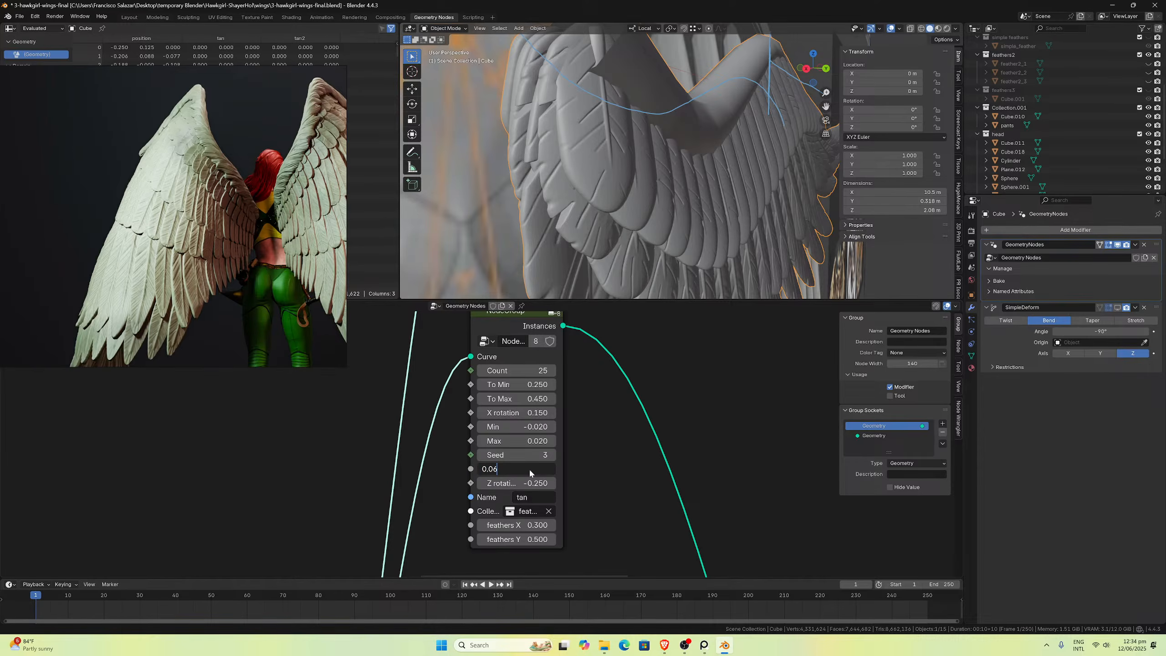
key(Return)
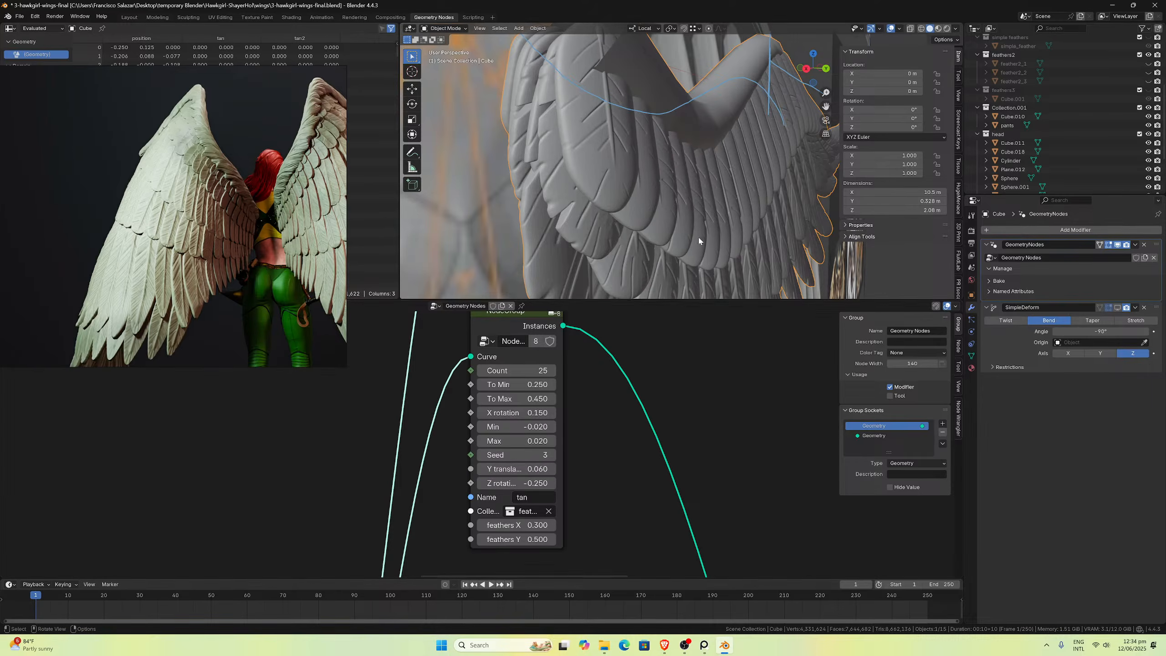
middle_drag(697, 241, 707, 172)
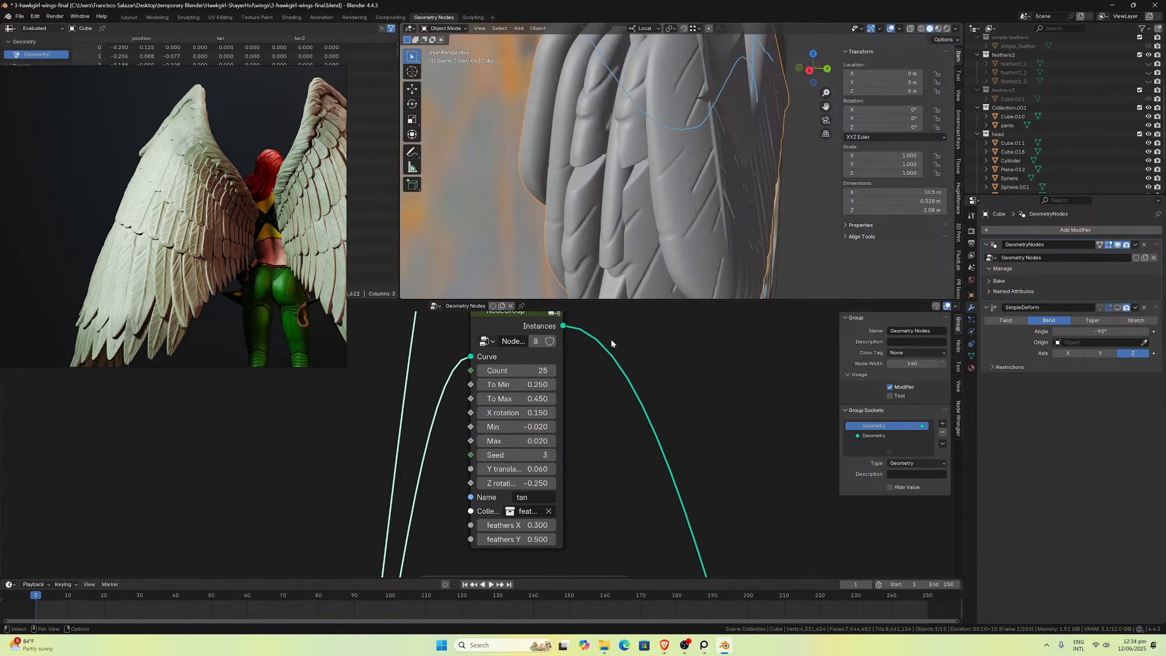
Step: Set X rotation to 0.100 in the 25-count feather node group with Y translation 0.060, and save the file
click(529, 413)
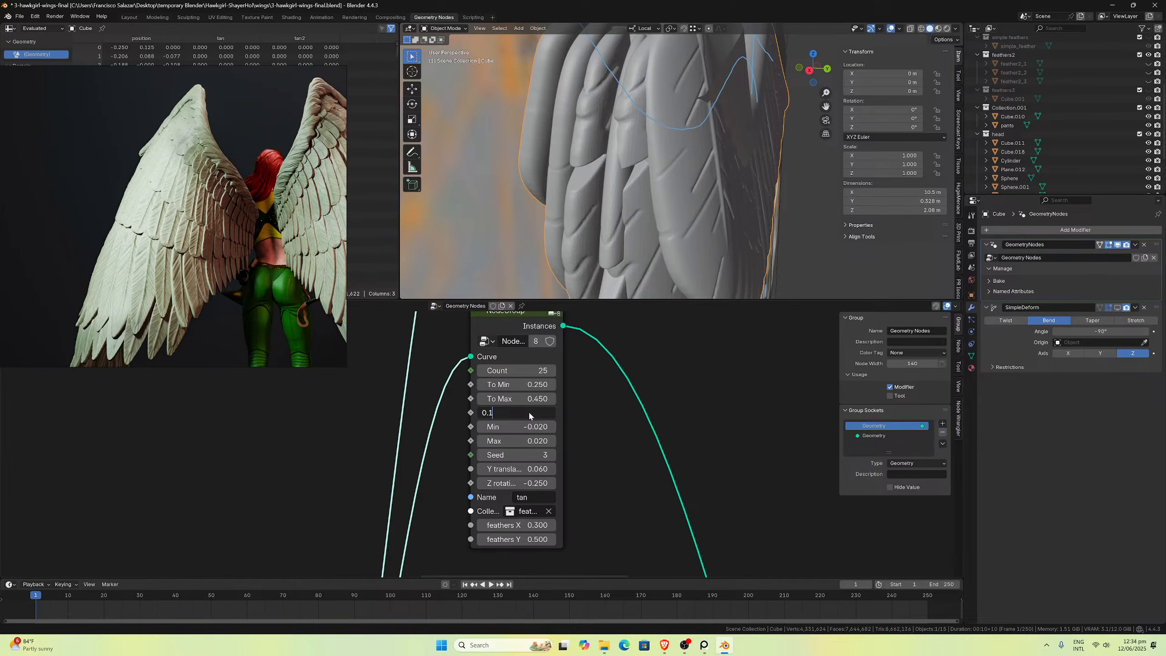
key(Return)
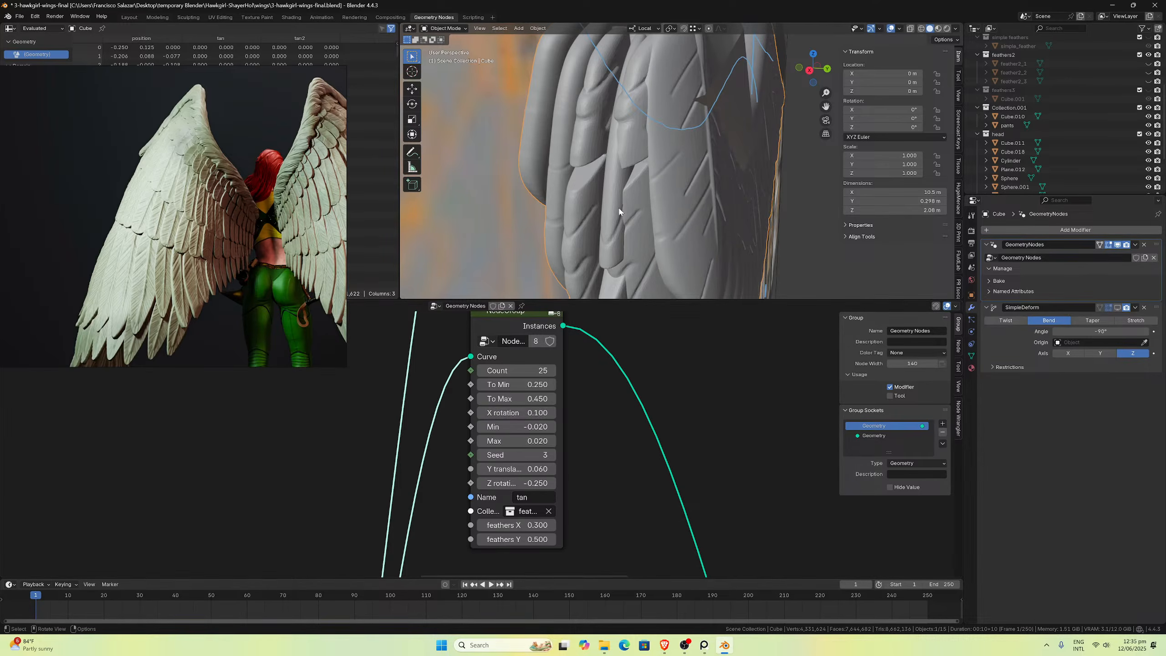
middle_drag(528, 174, 634, 198)
scroll(635, 198, down, 4)
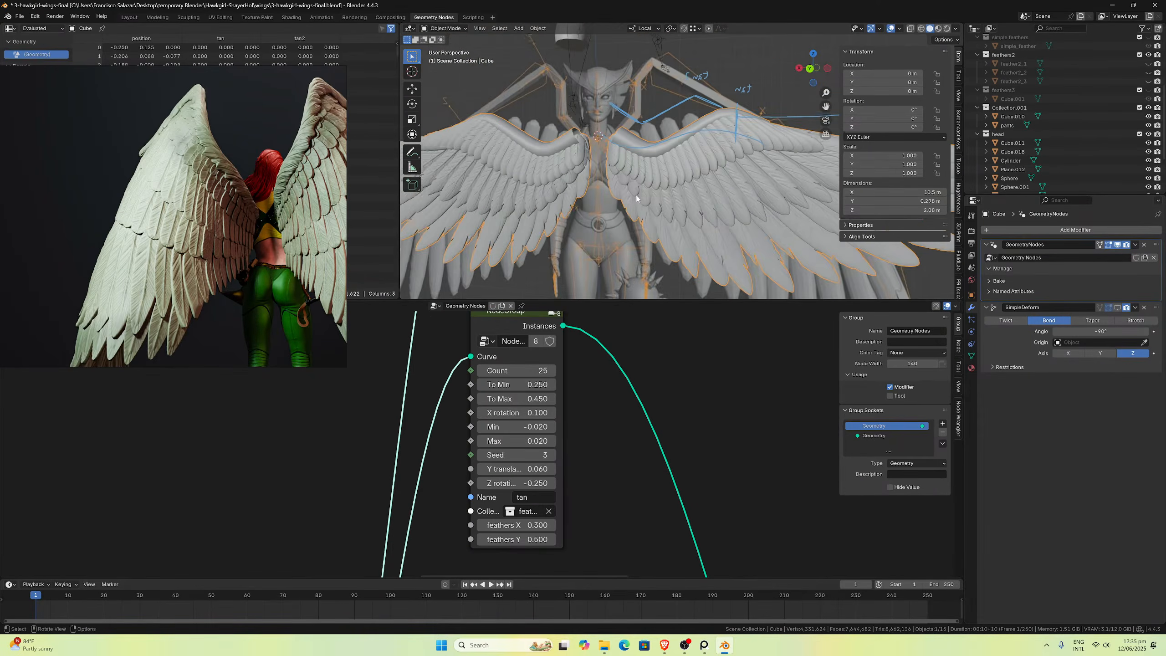
key(ctrl+s)
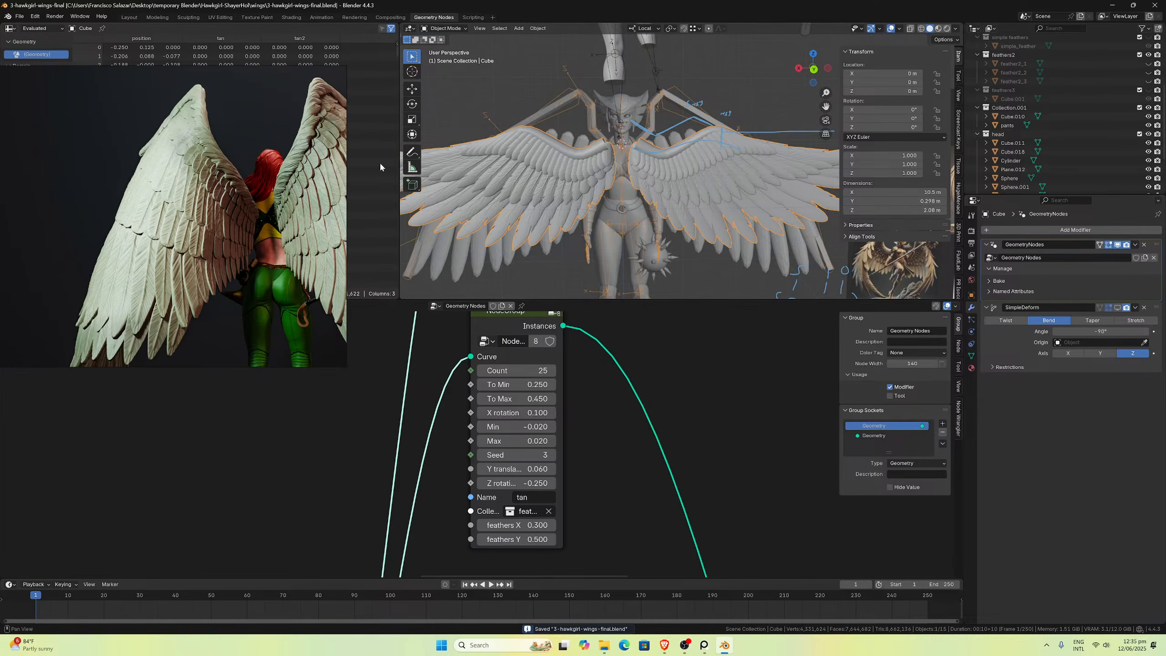
Step: Compare the modeled wings' feather layers with the full-figure reference image of the winged statue
scroll(259, 130, down, 5)
middle_drag(257, 129, 271, 148)
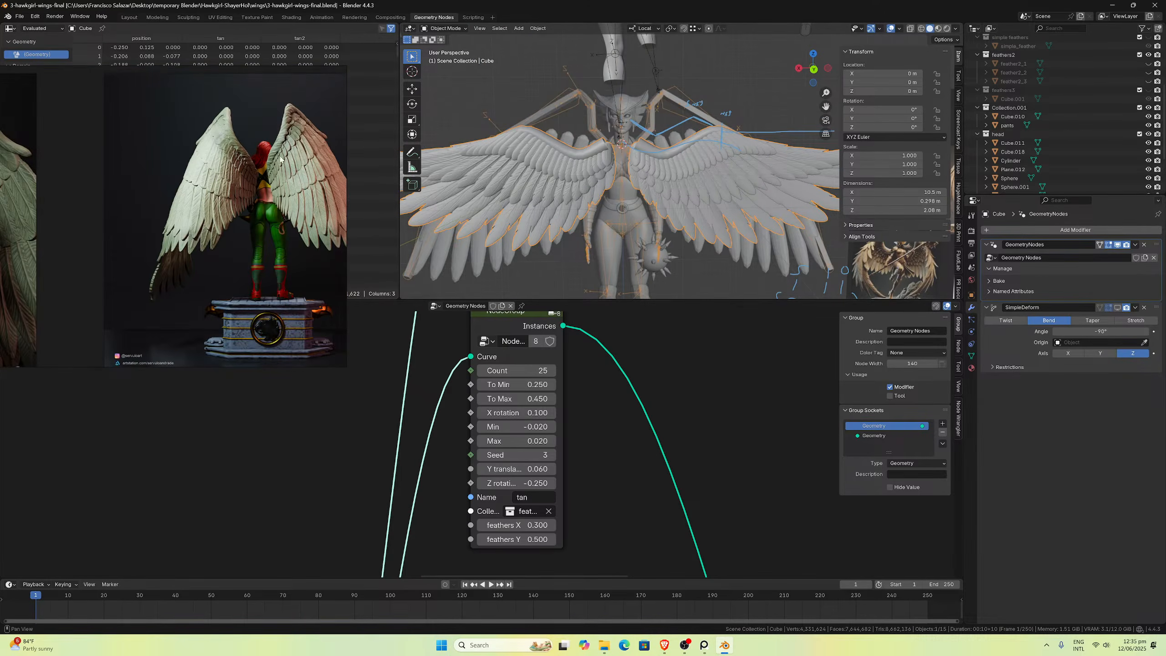
click(707, 387)
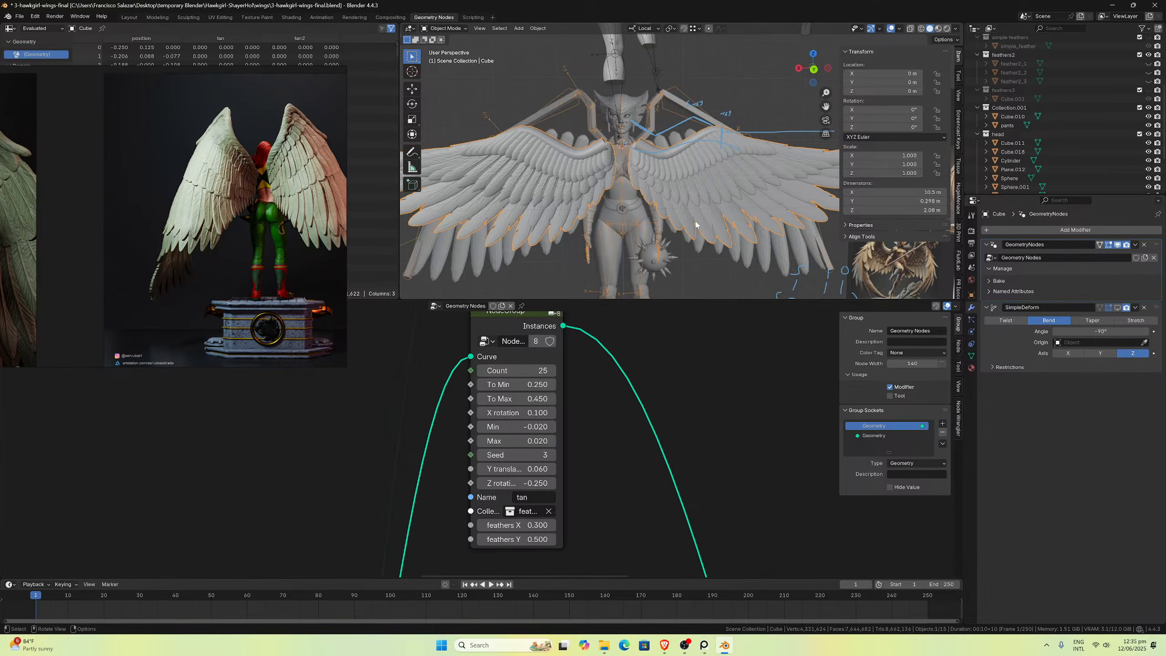
scroll(695, 224, up, 4)
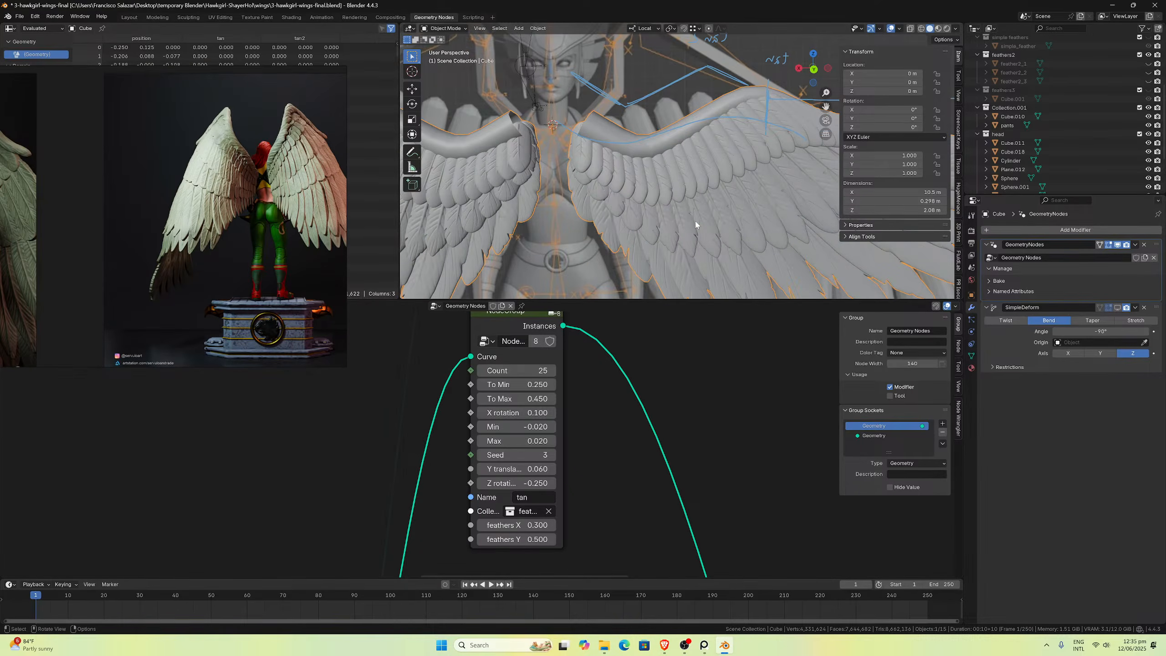
scroll(695, 224, down, 4)
scroll(703, 213, up, 4)
scroll(682, 202, up, 2)
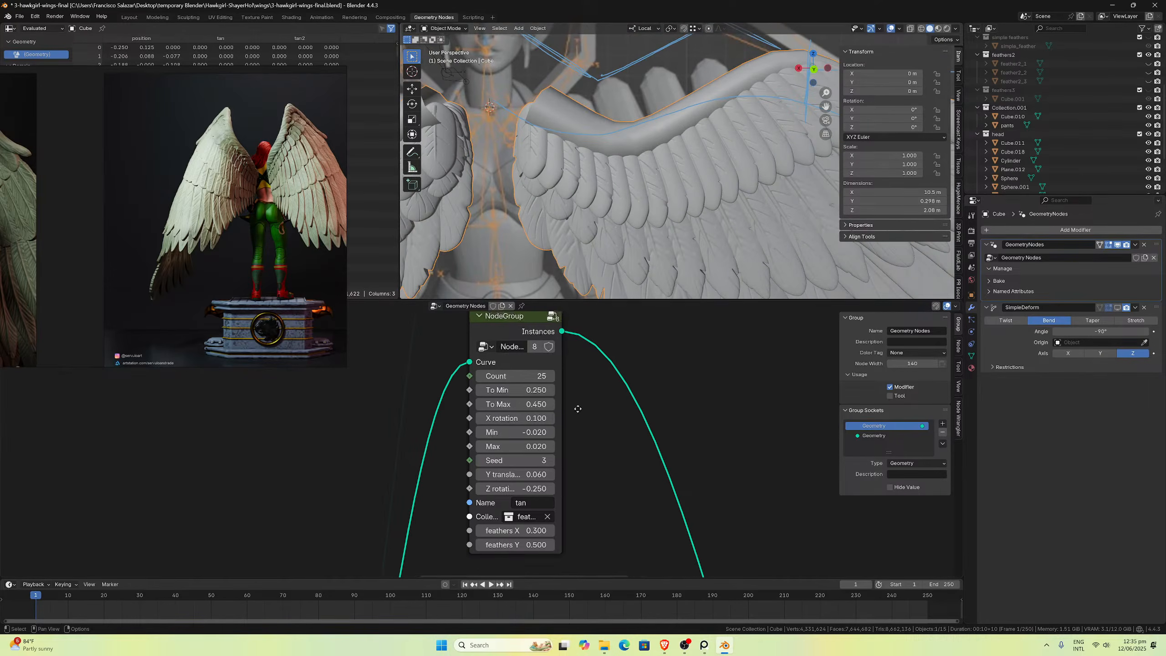
Step: Connect the Instances output of the 20-count feather node group with X rotation 0.200 to the shared join, and inspect the added layer
scroll(572, 443, down, 7)
scroll(551, 444, down, 2)
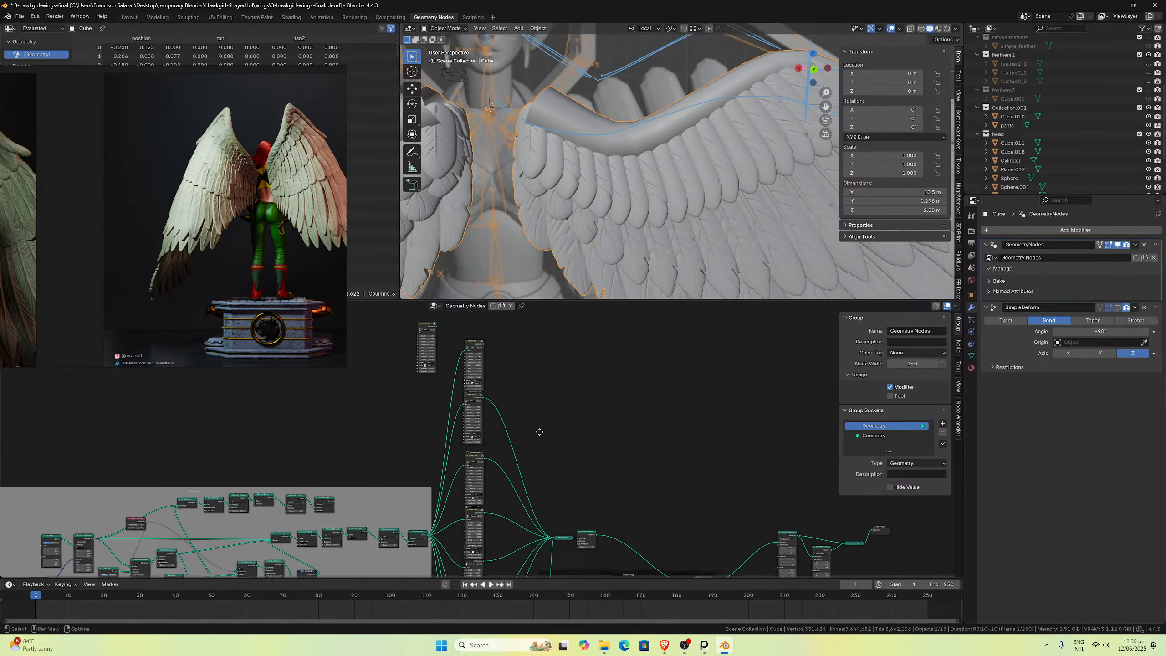
drag(481, 340, 553, 535)
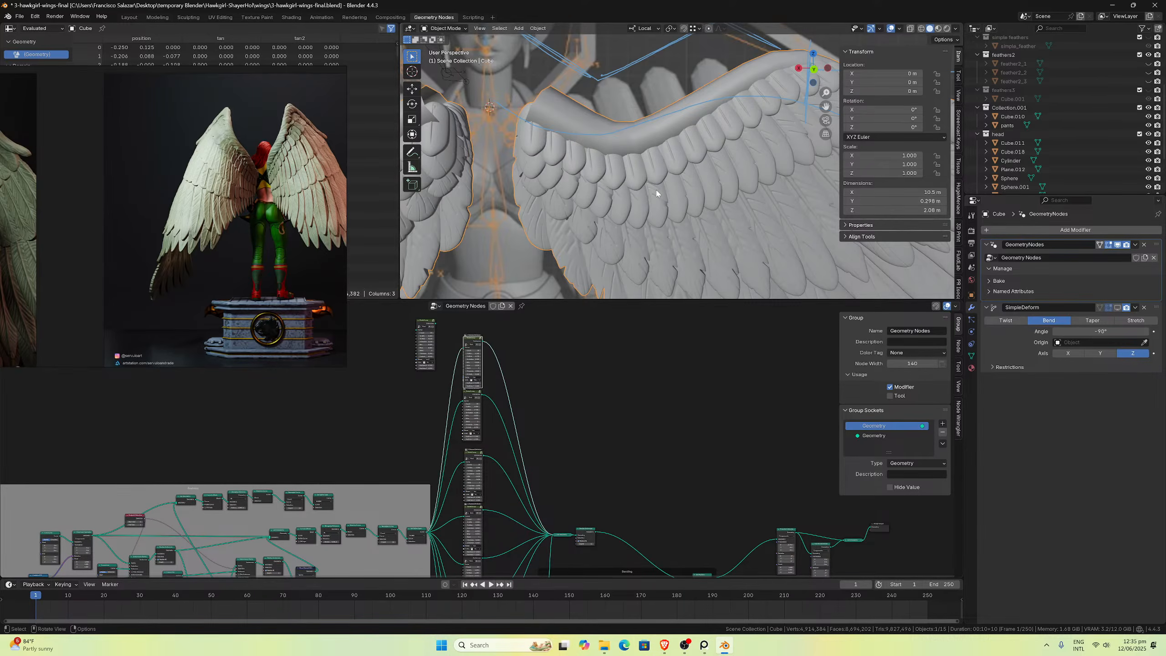
scroll(622, 216, up, 1)
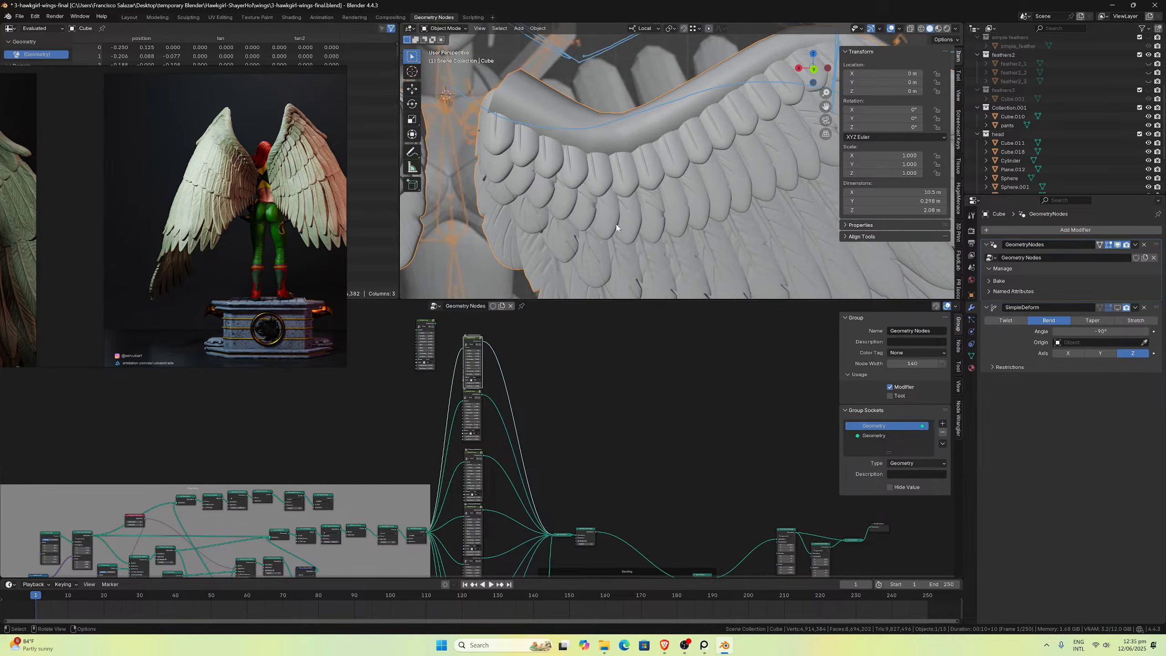
middle_drag(616, 228, 683, 189)
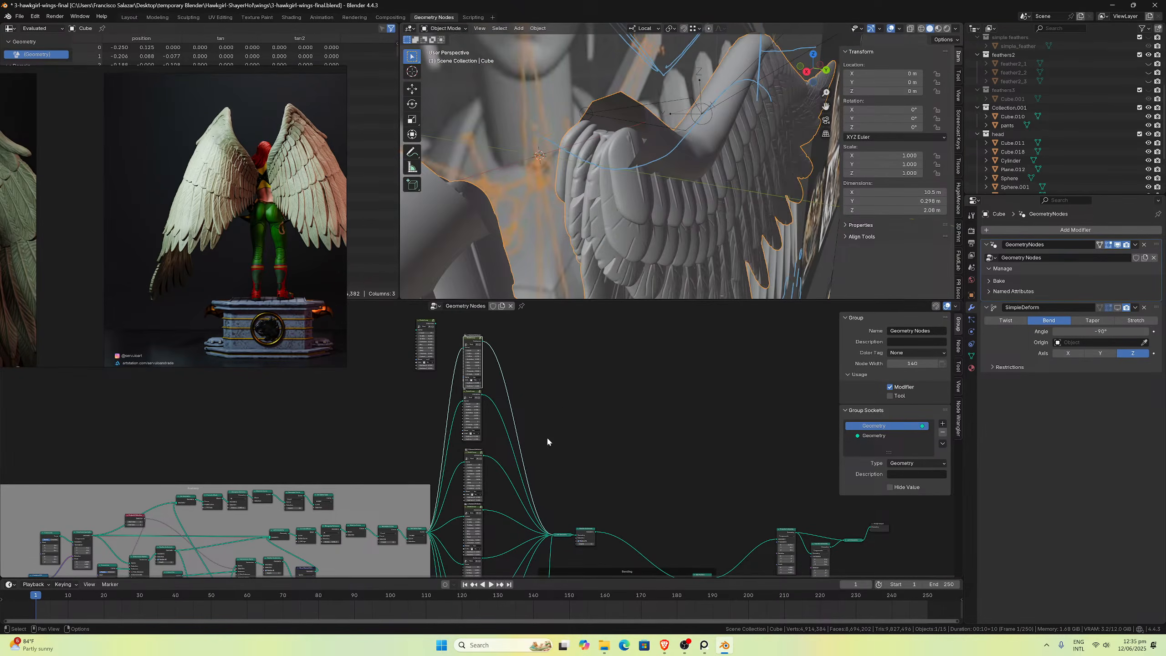
Step: Set the Y translation to 0.070 in the 20-count feather node group with X rotation 0.200
scroll(549, 438, up, 10)
shift+scroll(556, 445, up, 5)
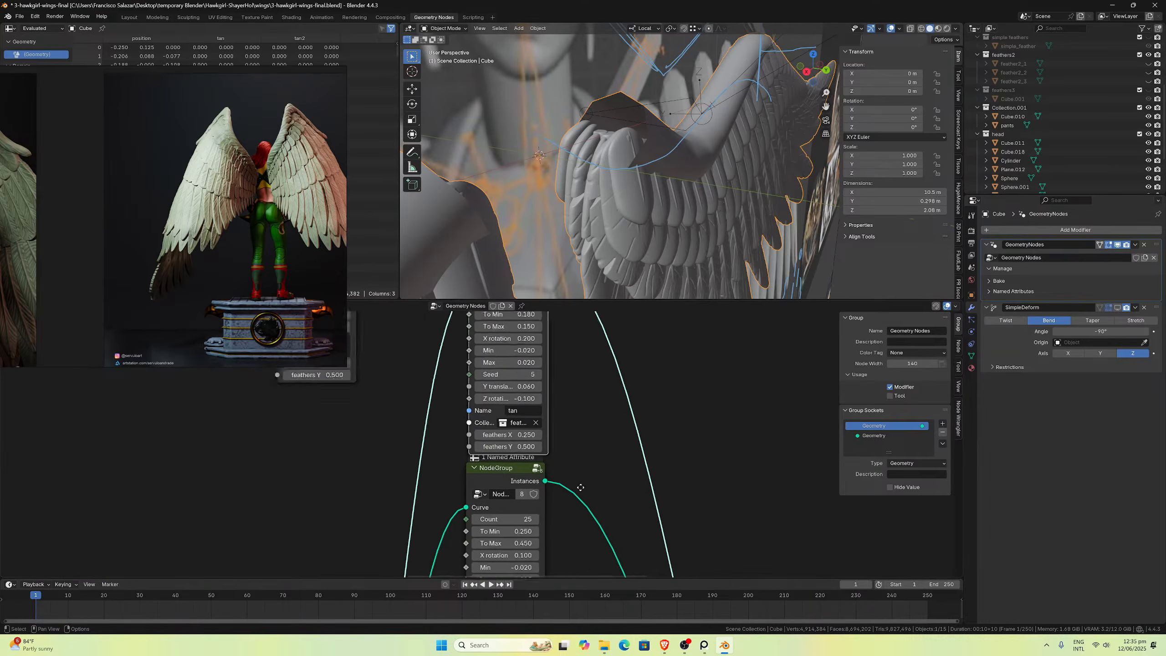
scroll(575, 489, up, 2)
click(517, 478)
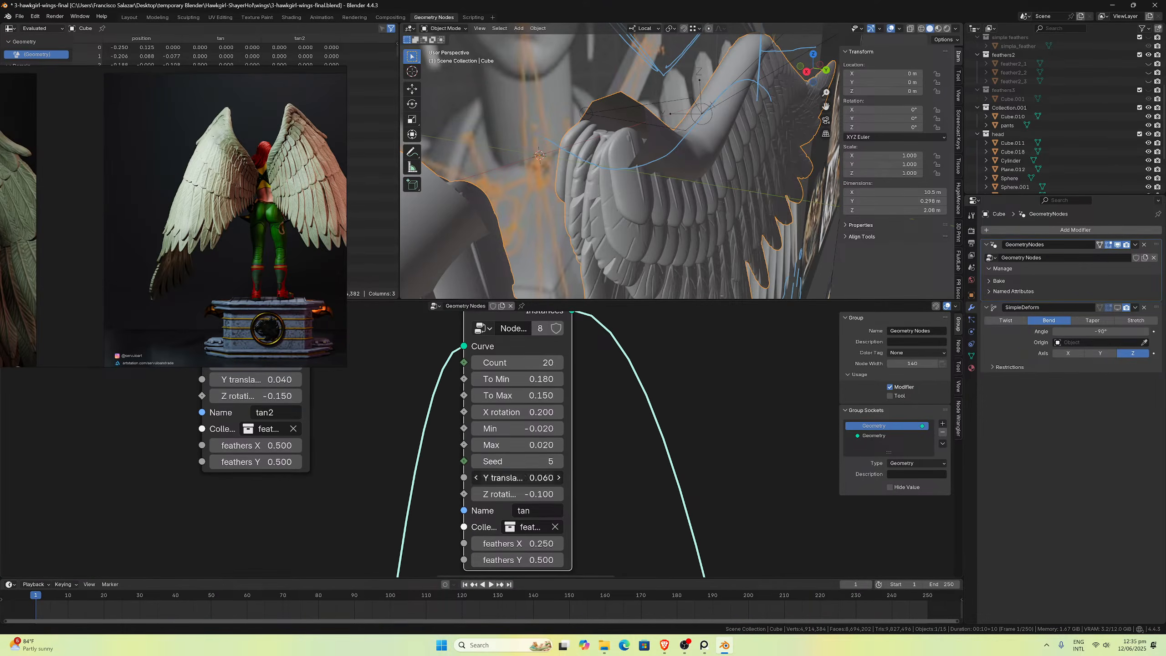
text(0.06)
key(BackSpace)
text(7)
key(Return)
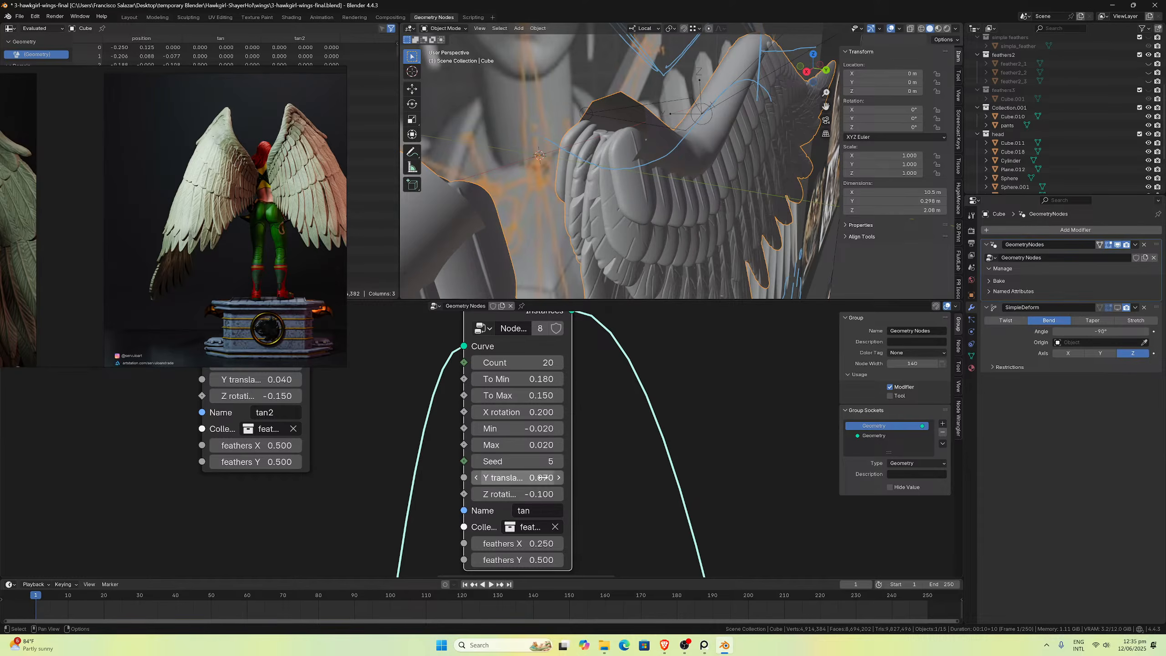
Step: Set the Y translation to 0.080 in the 20-count feather node group with X rotation 0.200
middle_drag(541, 266, 694, 153)
mouse_move(597, 198)
middle_down()
mouse_move(603, 190)
mouse_move(608, 209)
middle_up()
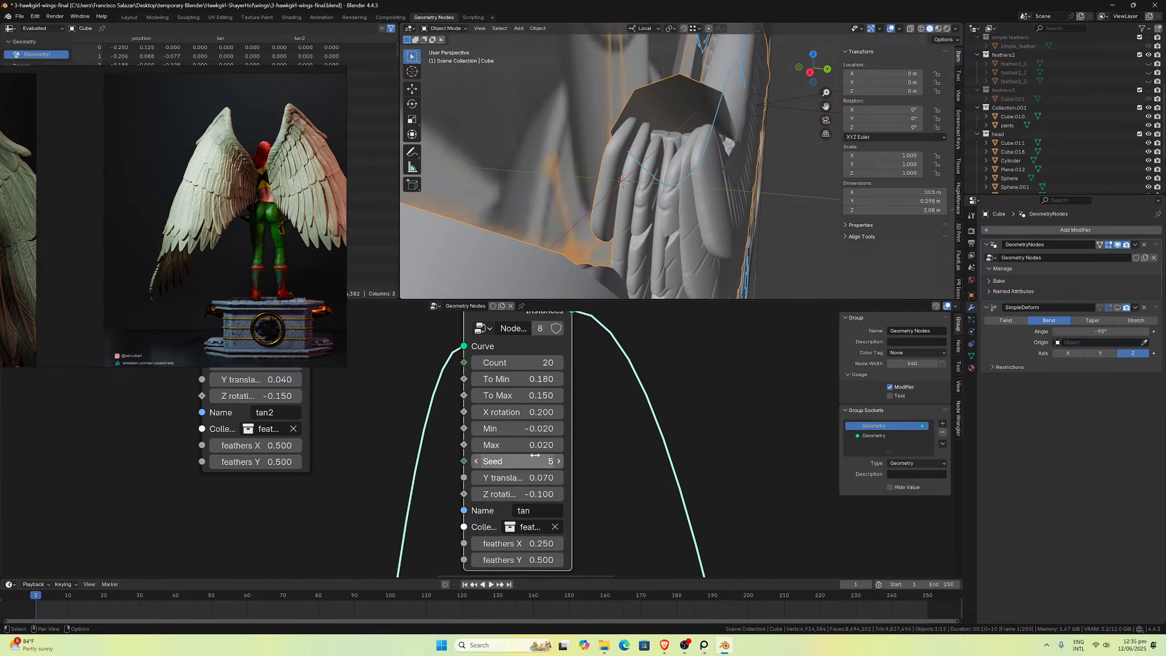
double_click(517, 477)
click(496, 478)
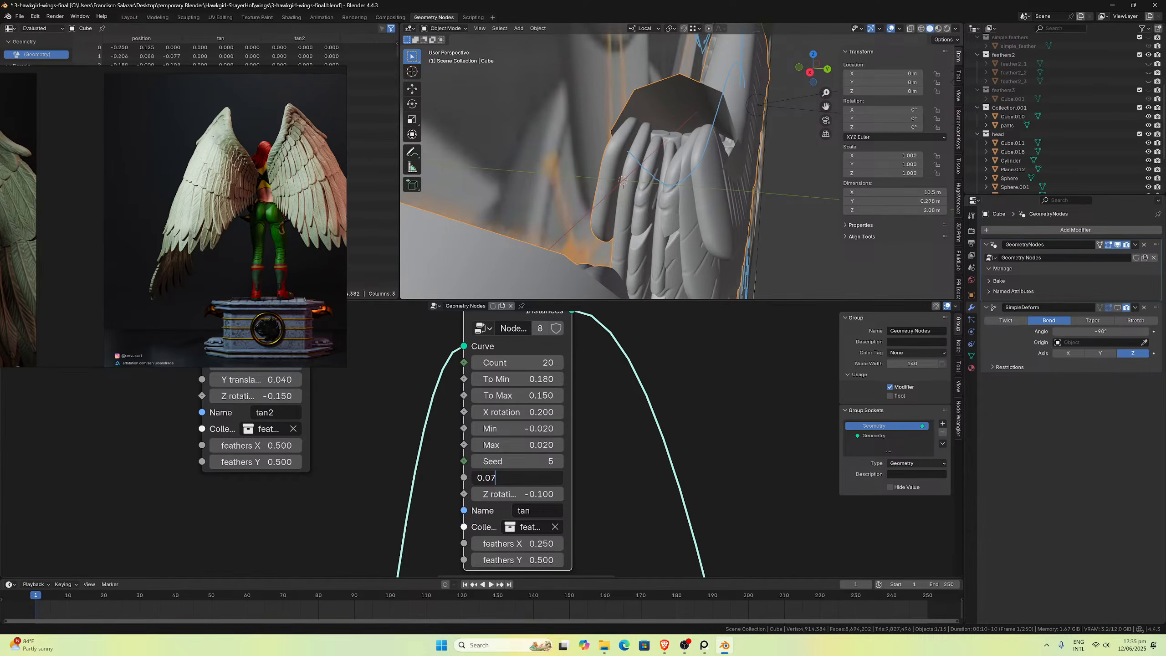
key(BackSpace)
text(8)
key(Return)
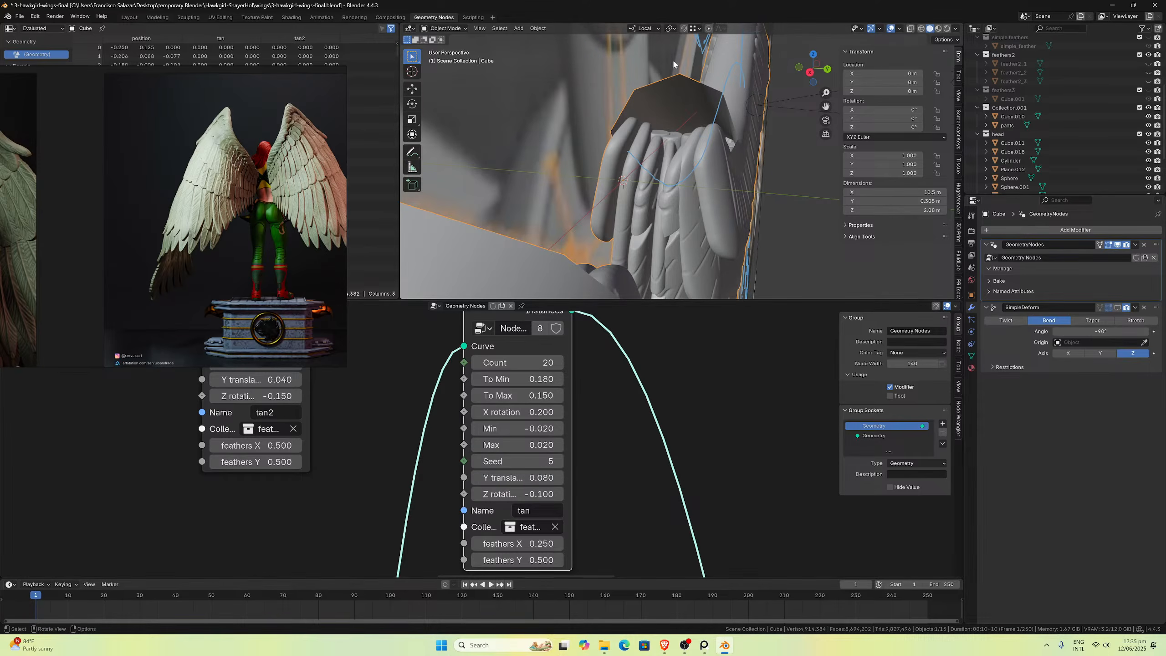
Step: Inspect the overlapping feather layers, show the whole winged figure in front orthographic view, and save the file
middle_drag(672, 59, 667, 143)
middle_drag(589, 81, 513, 122)
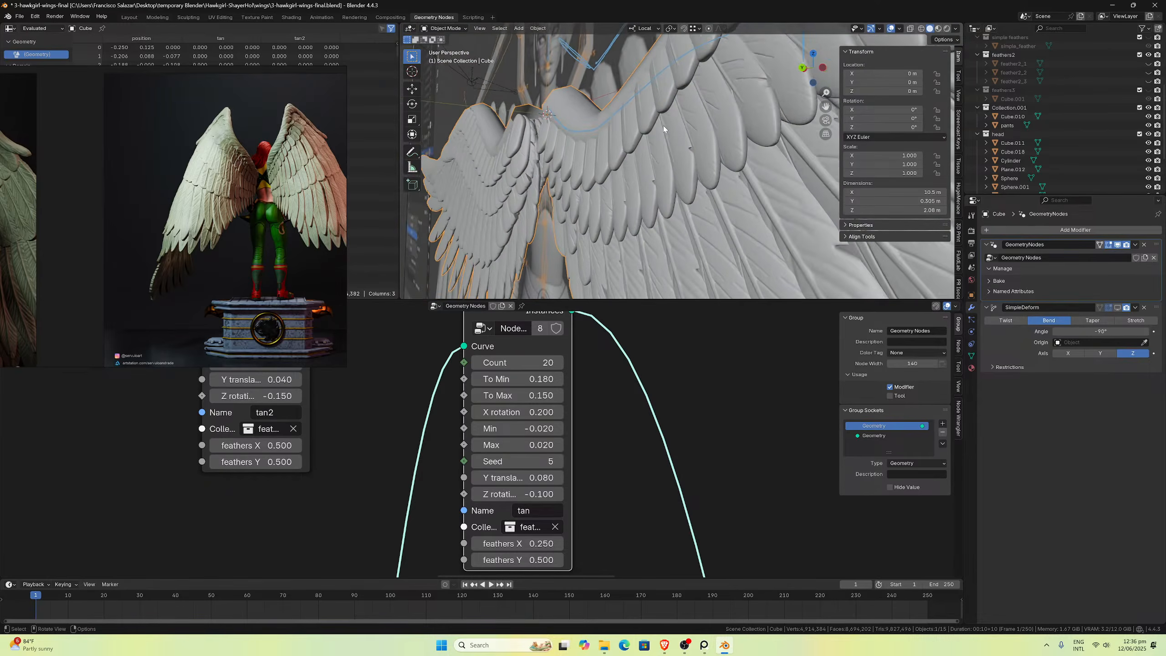
middle_drag(663, 128, 772, 133)
scroll(677, 155, down, 6)
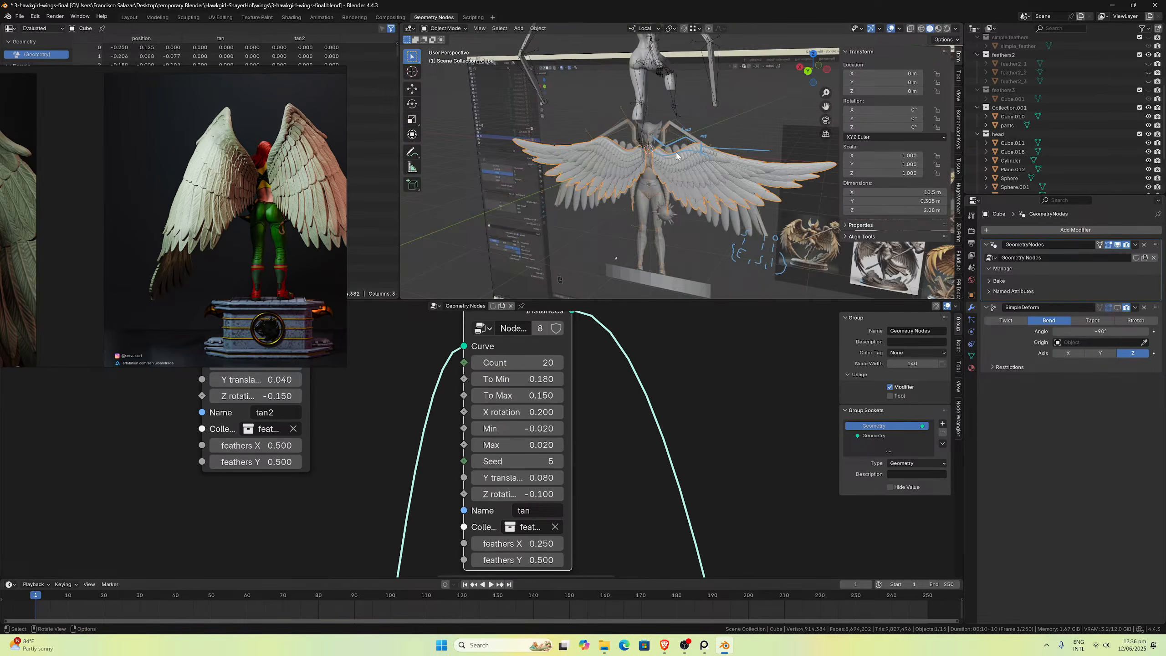
key(KP_1)
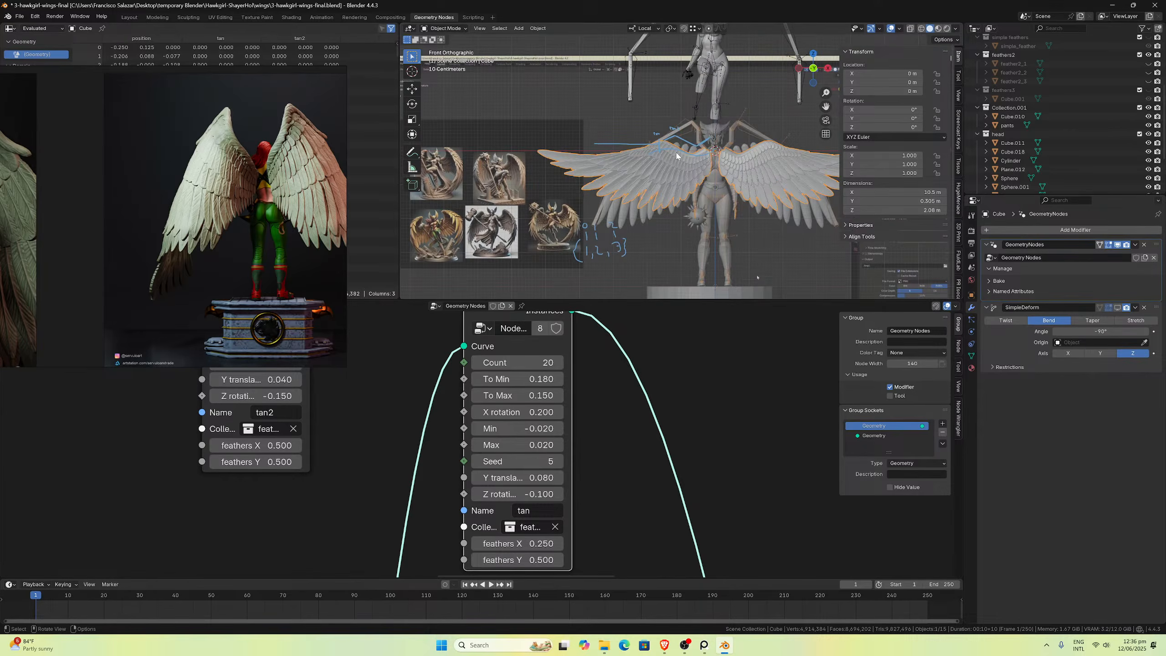
key(ctrl+s)
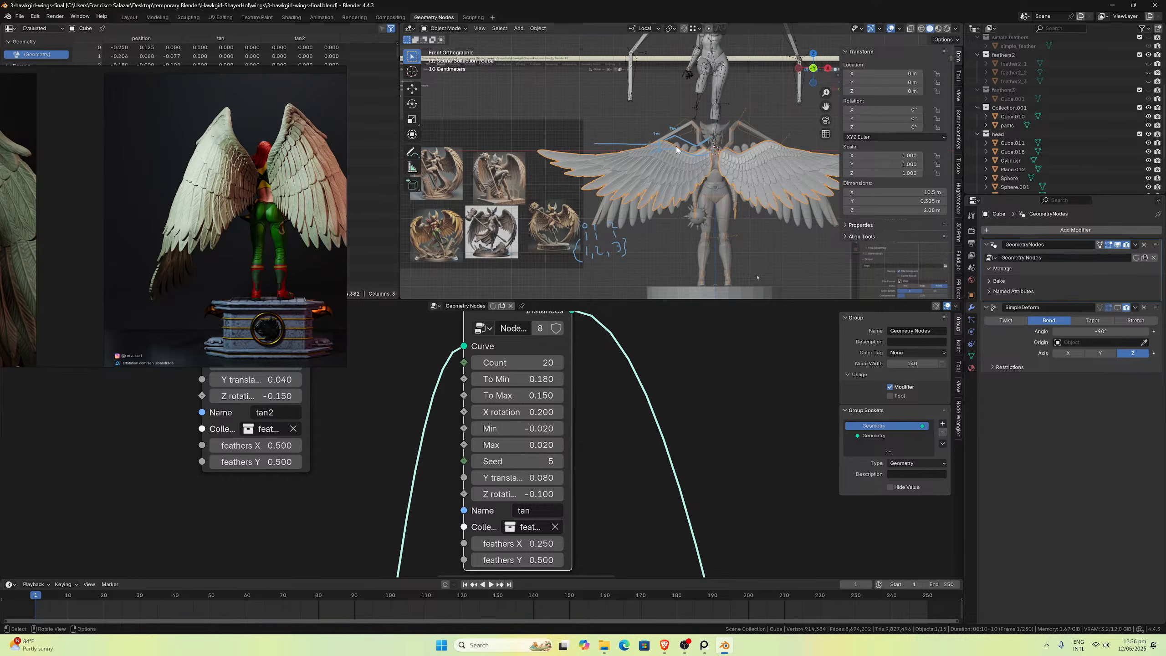
Step: Switch to the Layout workspace and frame the spread wings together with the posed figure above them
scroll(732, 118, up, 4)
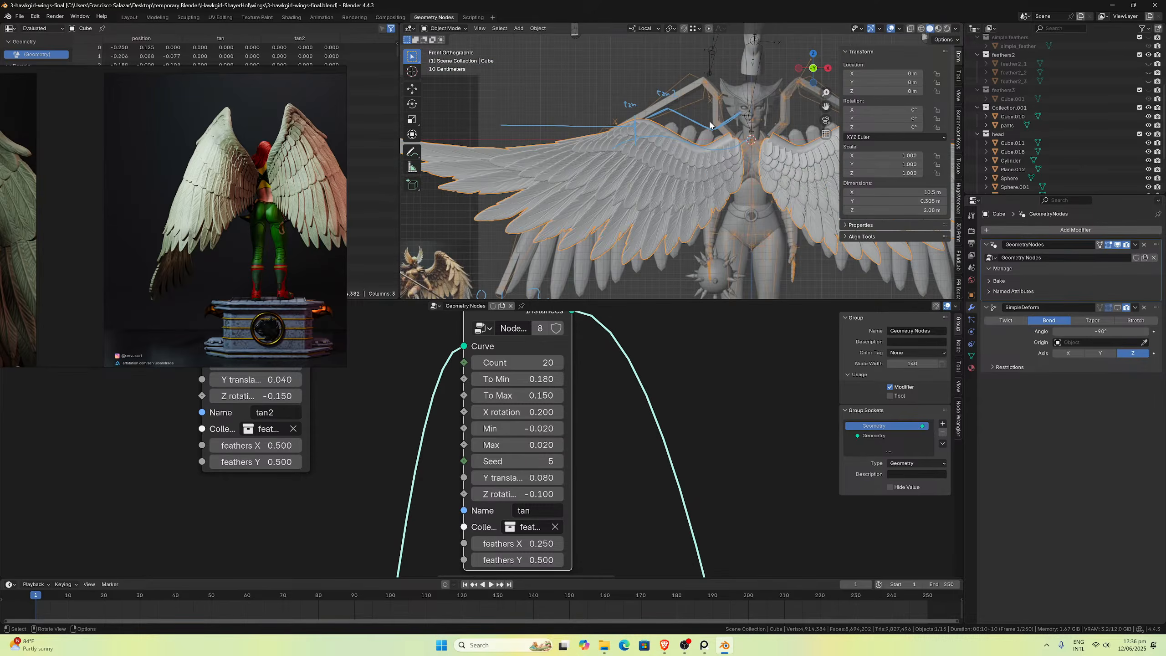
scroll(711, 125, down, 5)
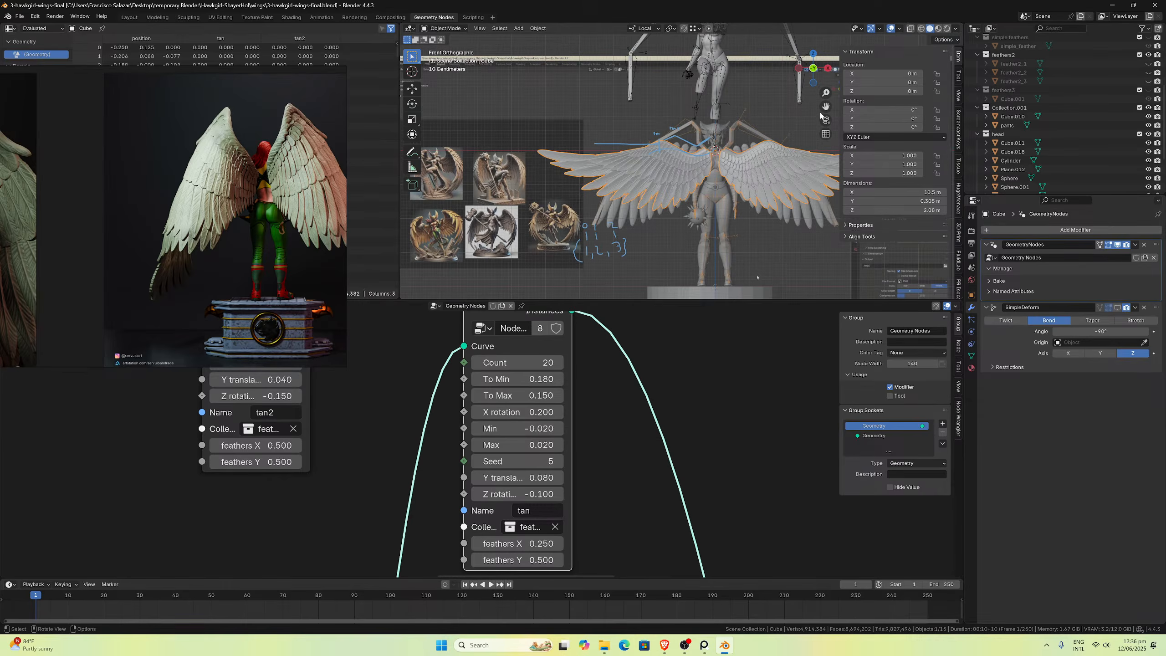
drag(821, 116, 762, 127)
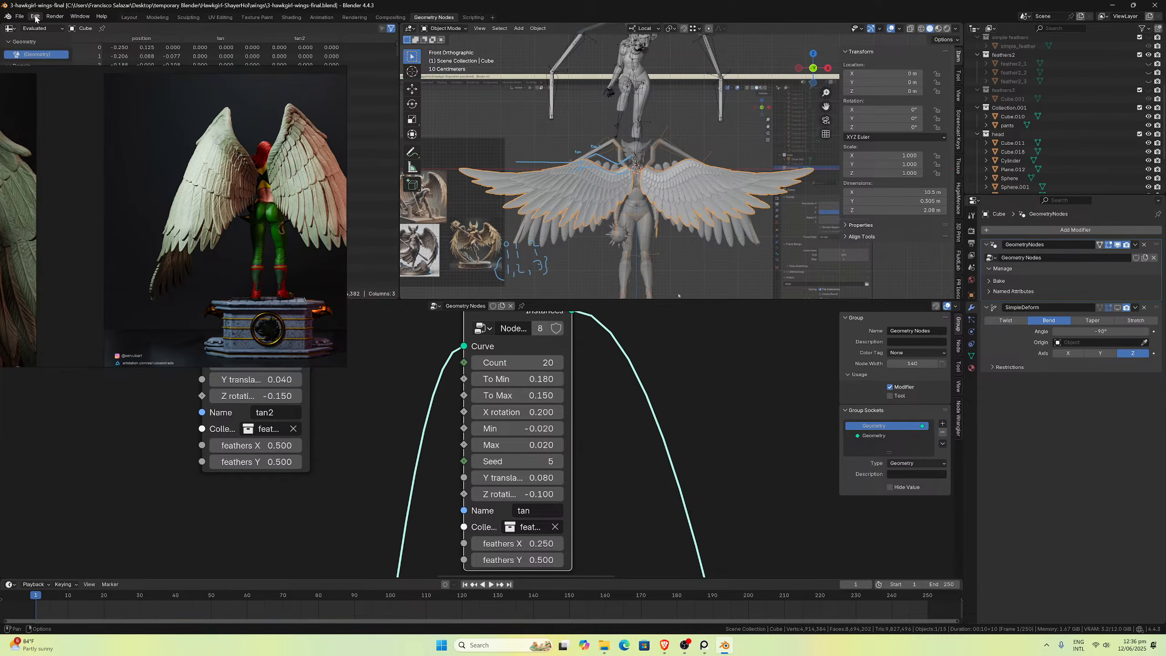
click(129, 16)
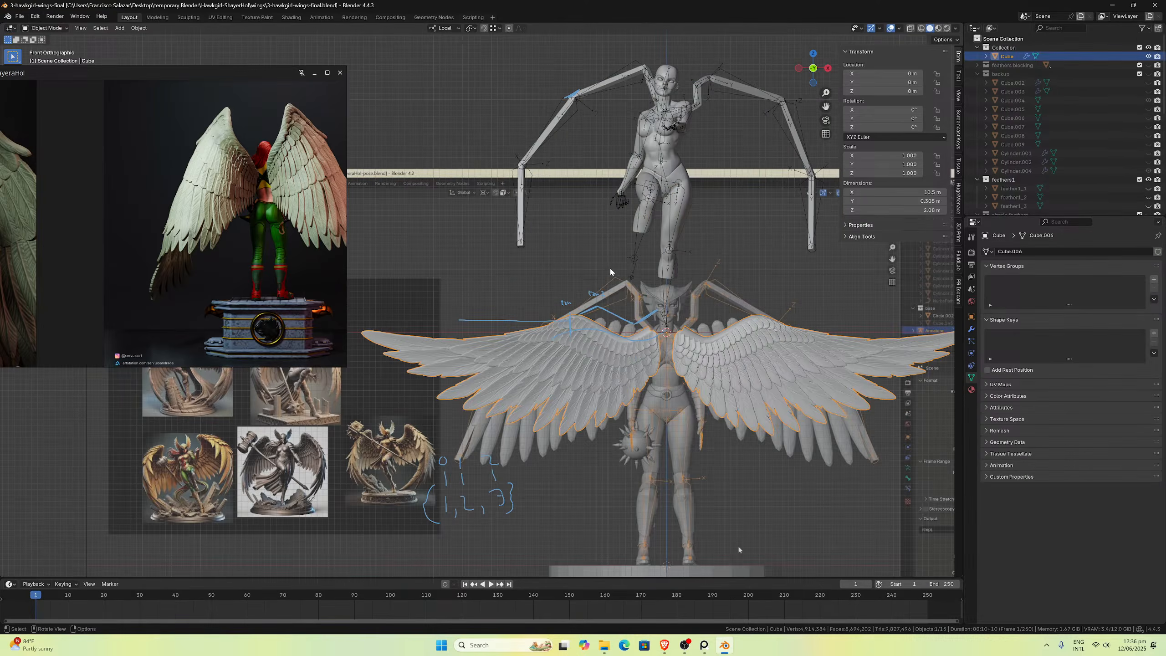
scroll(608, 275, down, 5)
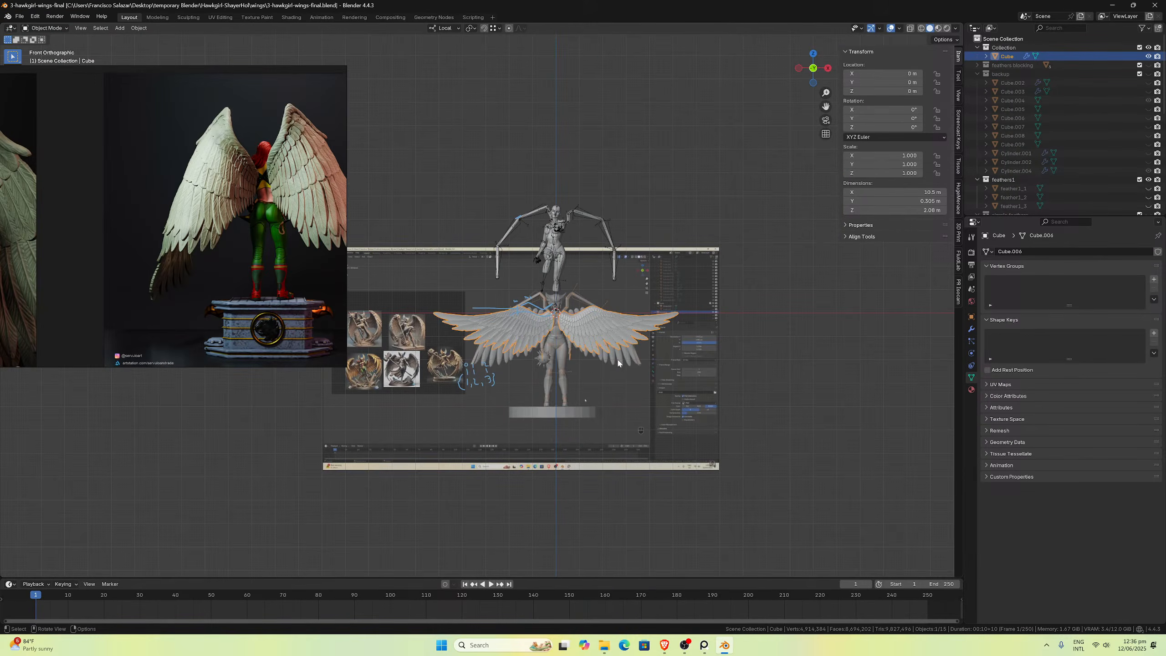
scroll(619, 364, up, 4)
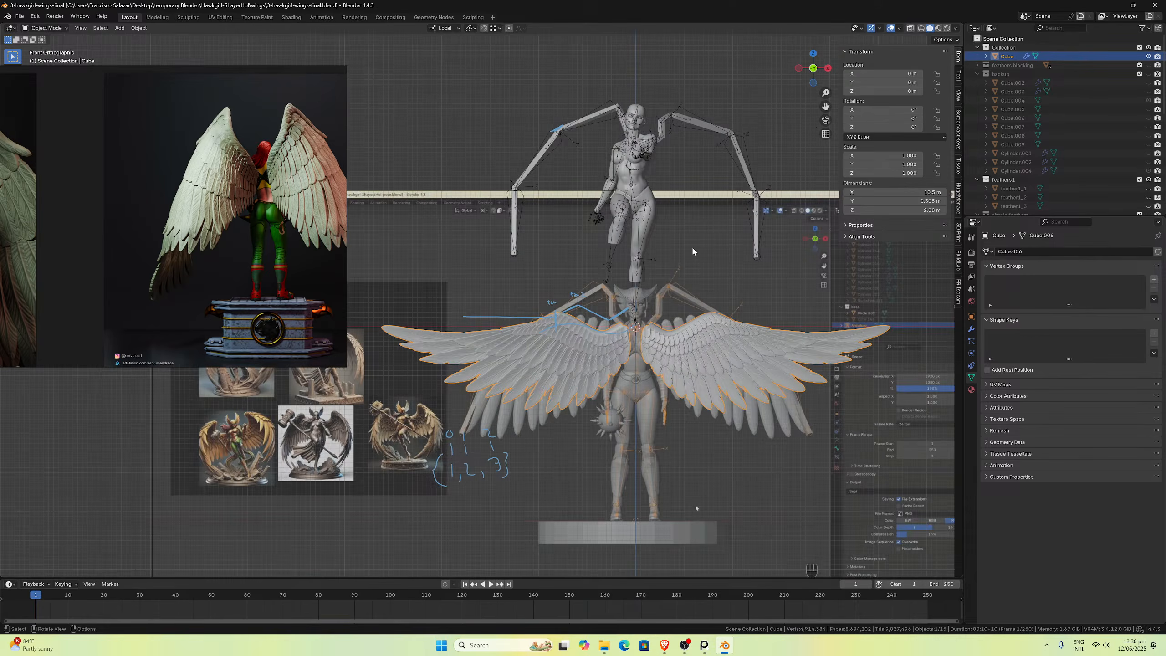
drag(825, 106, 819, 161)
scroll(760, 277, up, 1)
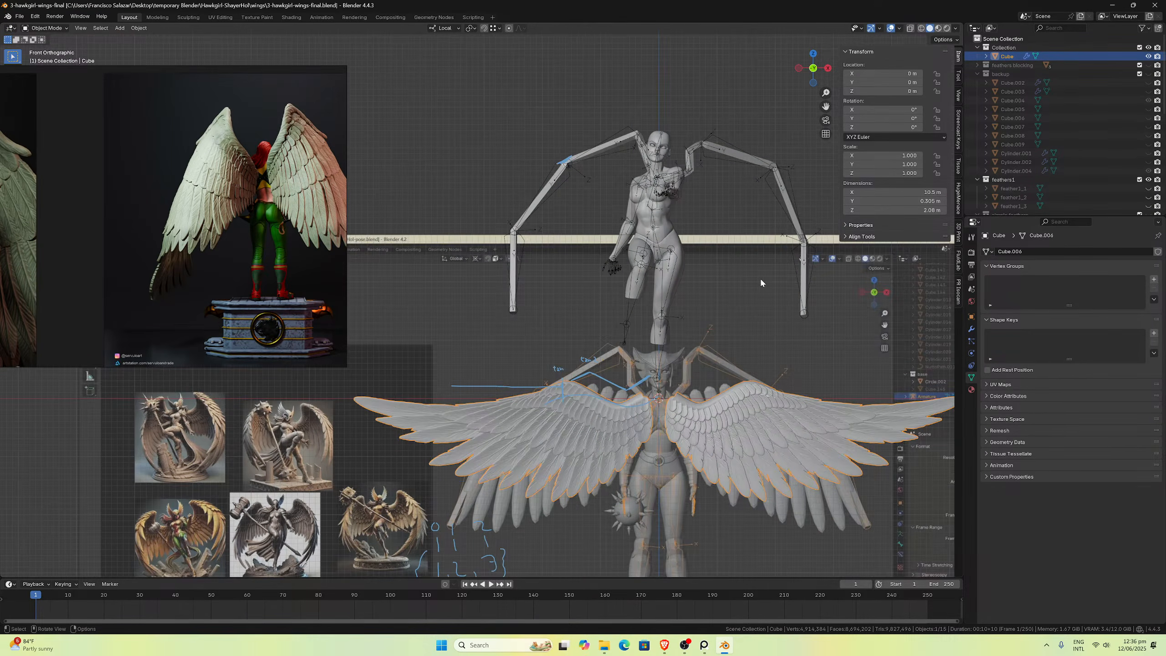
scroll(760, 277, down, 1)
scroll(761, 282, up, 1)
Step: Bring more of the wing and character images into view on the reference board, reposition its window over the viewport, and save
scroll(246, 183, down, 10)
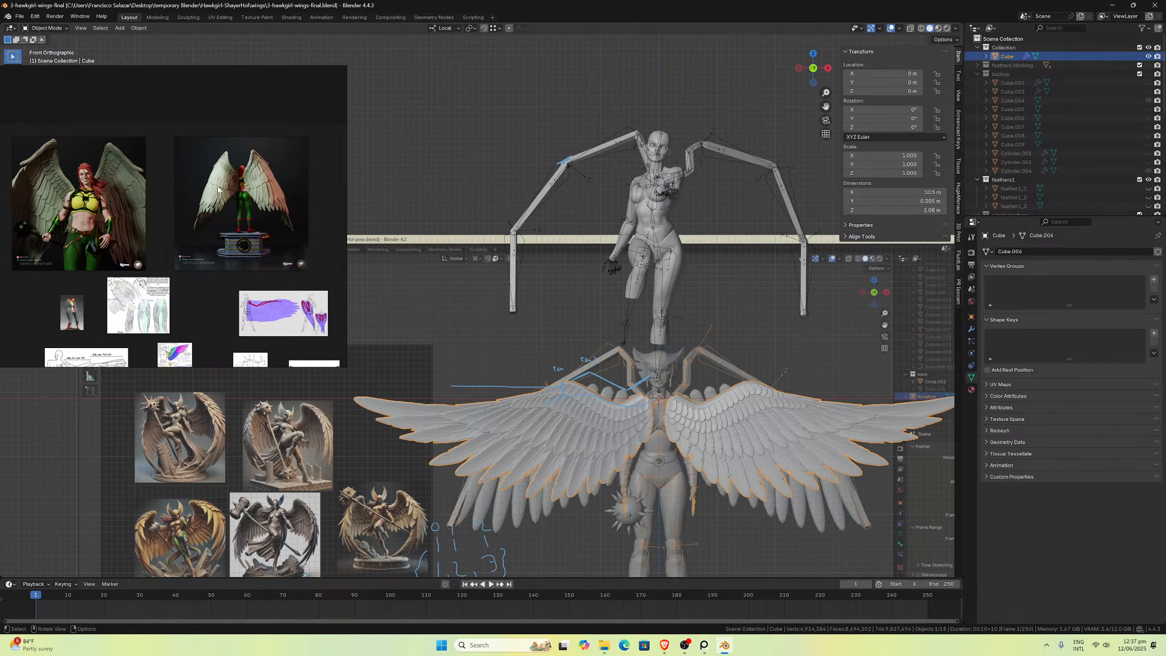
scroll(196, 241, up, 5)
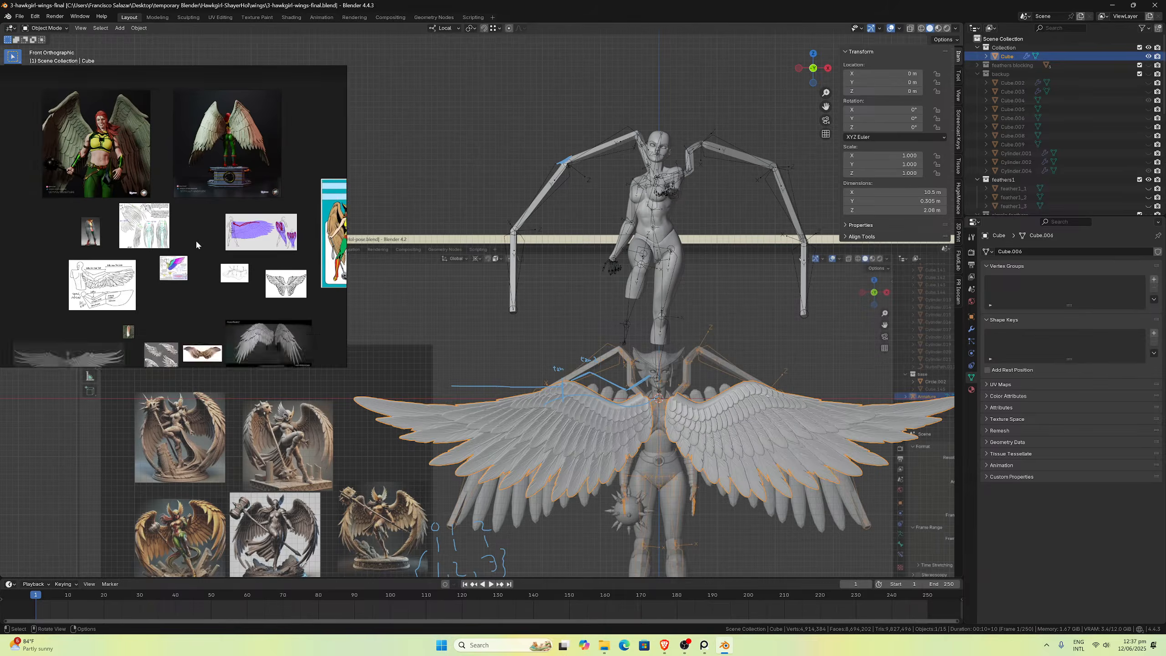
drag(149, 265, 231, 234)
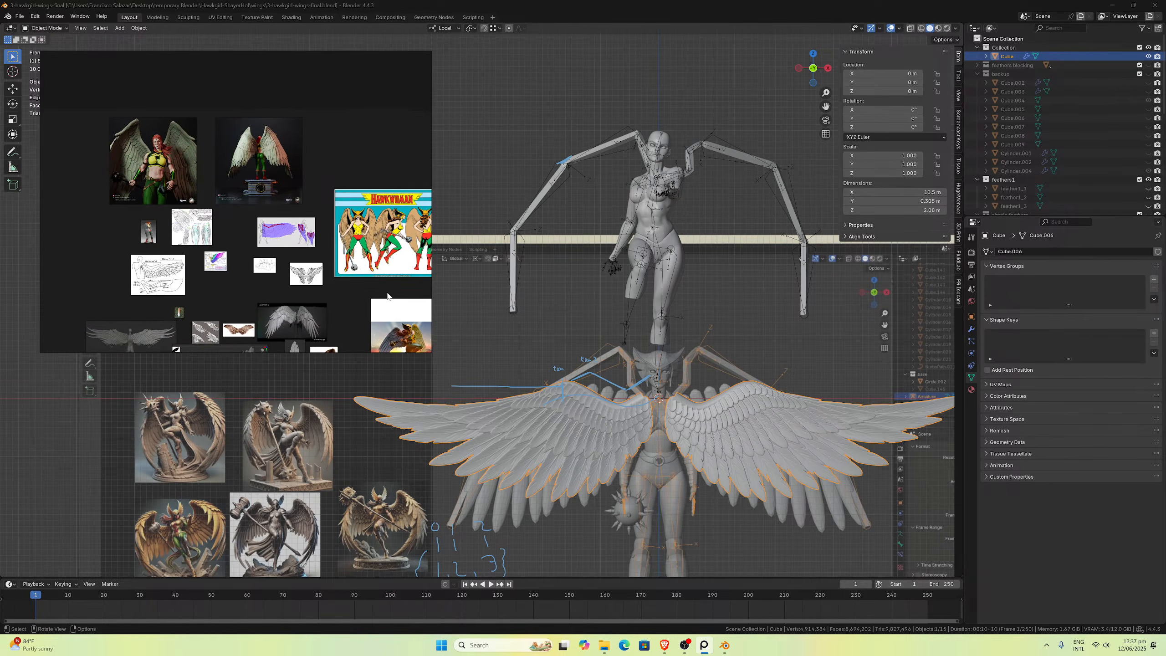
key(ctrl+s)
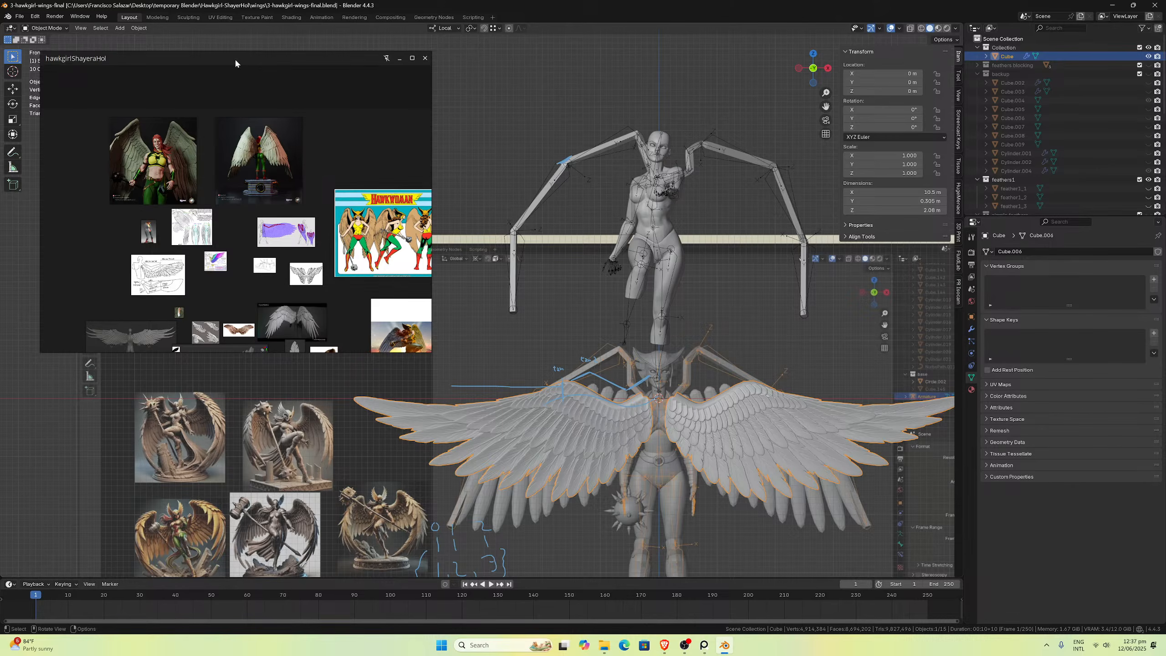
drag(237, 61, 258, 148)
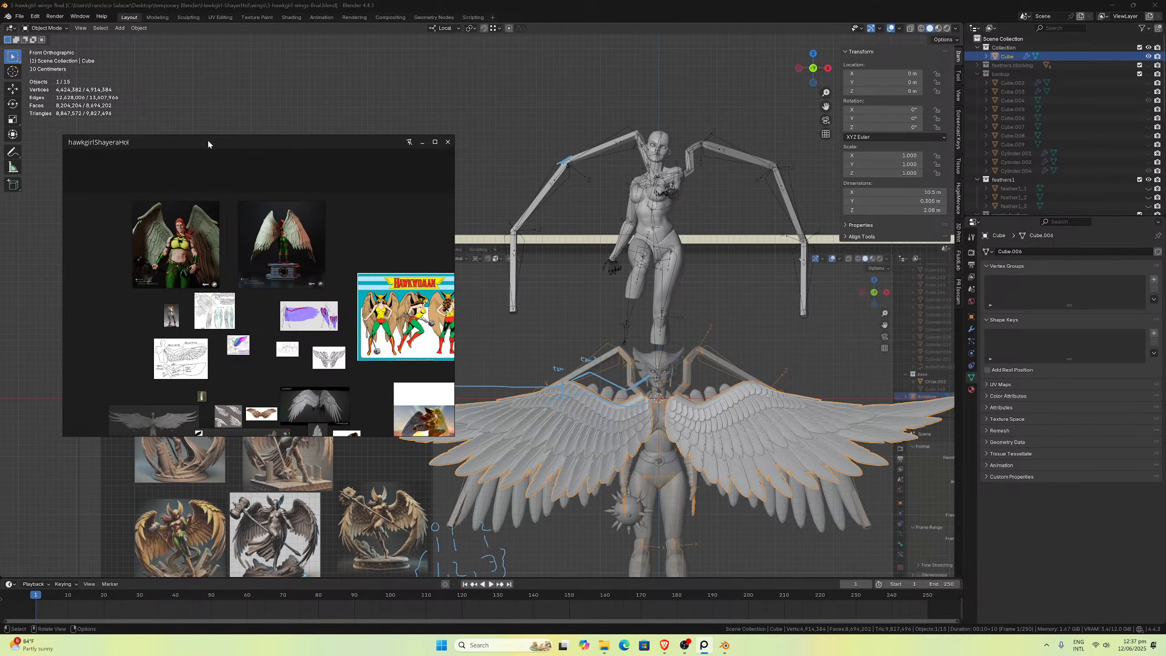
drag(209, 138, 196, 97)
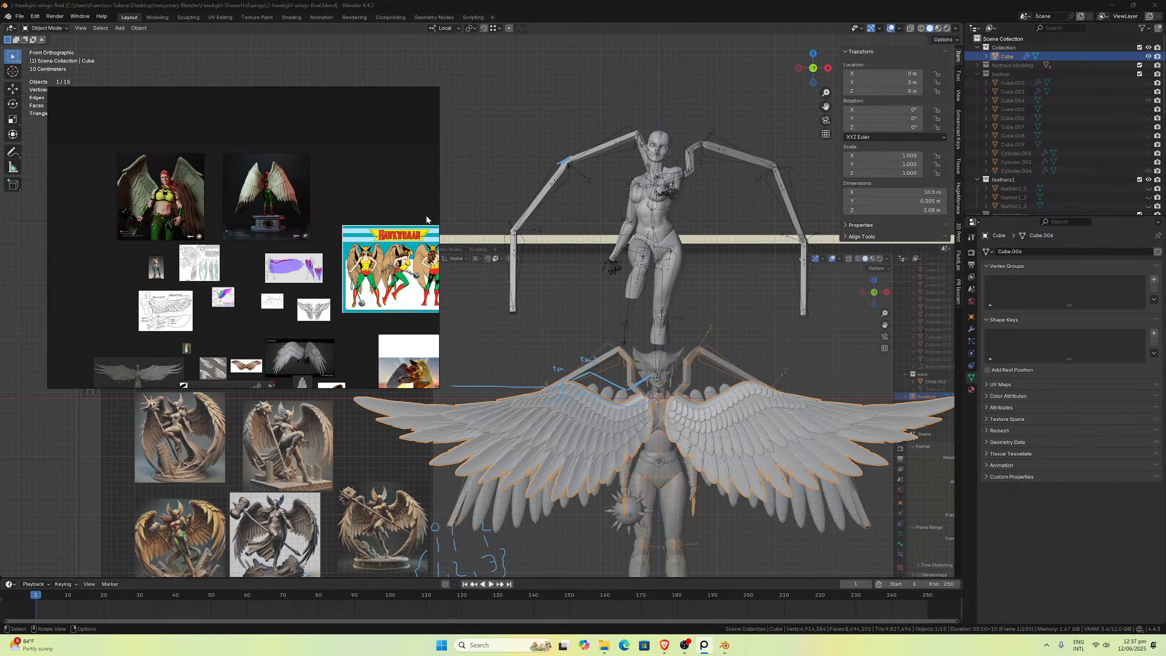
key(ctrl+s)
Step: Move the reference board clear of the winged statue images, reframe both figures in front view, and save the file
scroll(526, 331, up, 2)
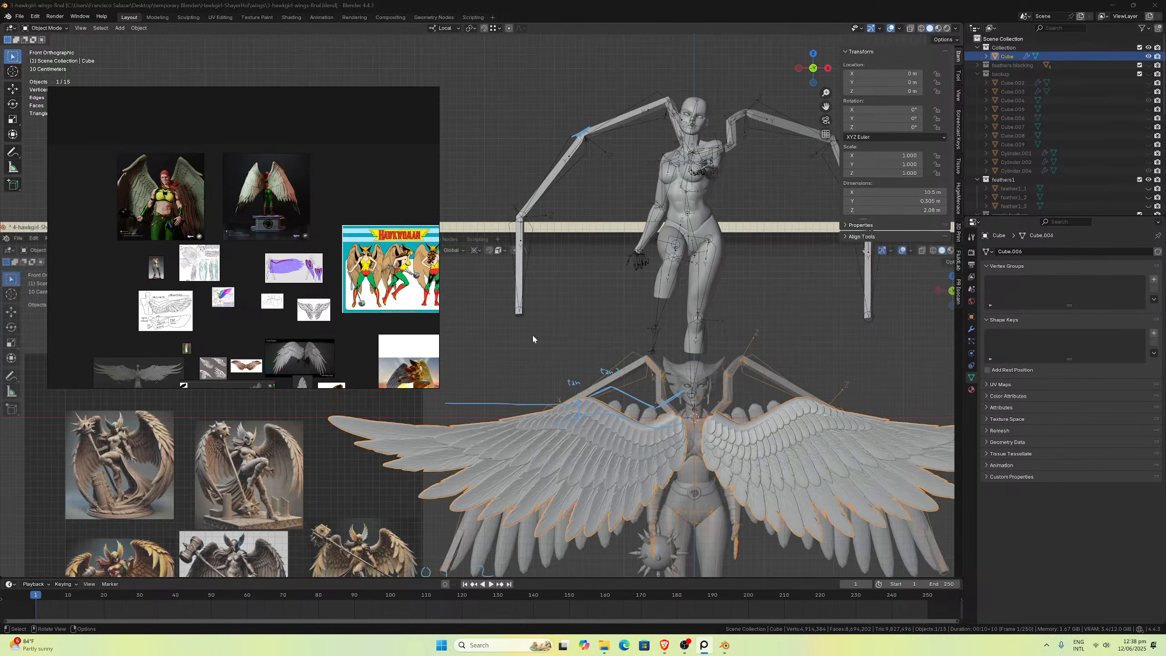
scroll(533, 339, down, 1)
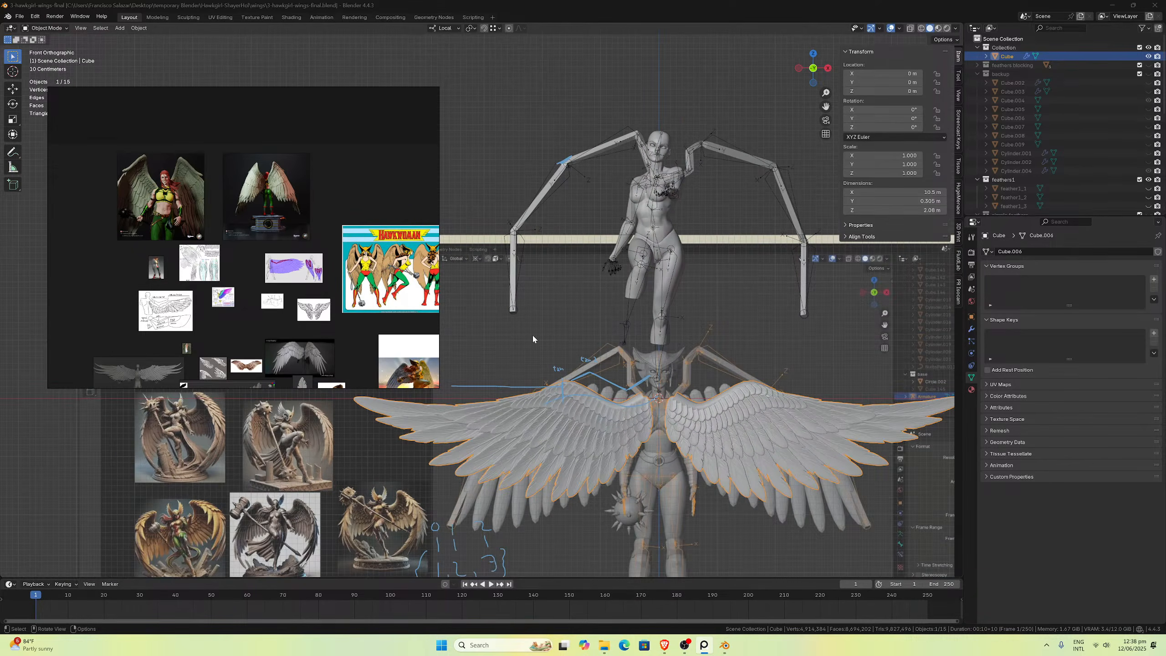
key(ctrl+s)
drag(205, 94, 191, 62)
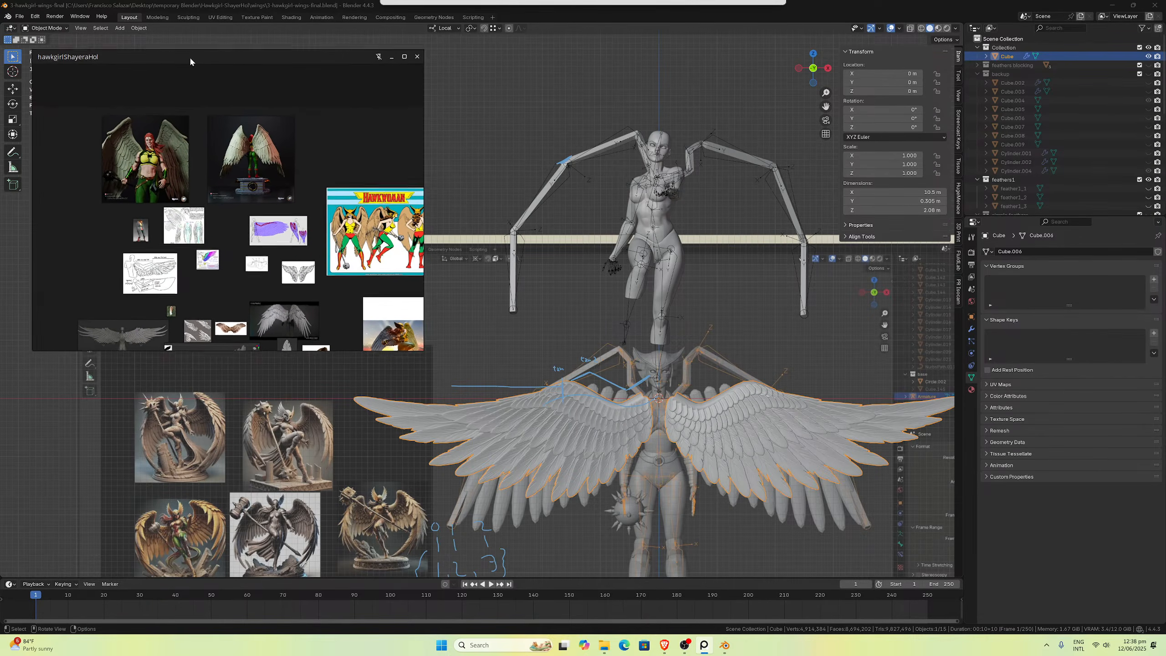
scroll(675, 188, down, 1)
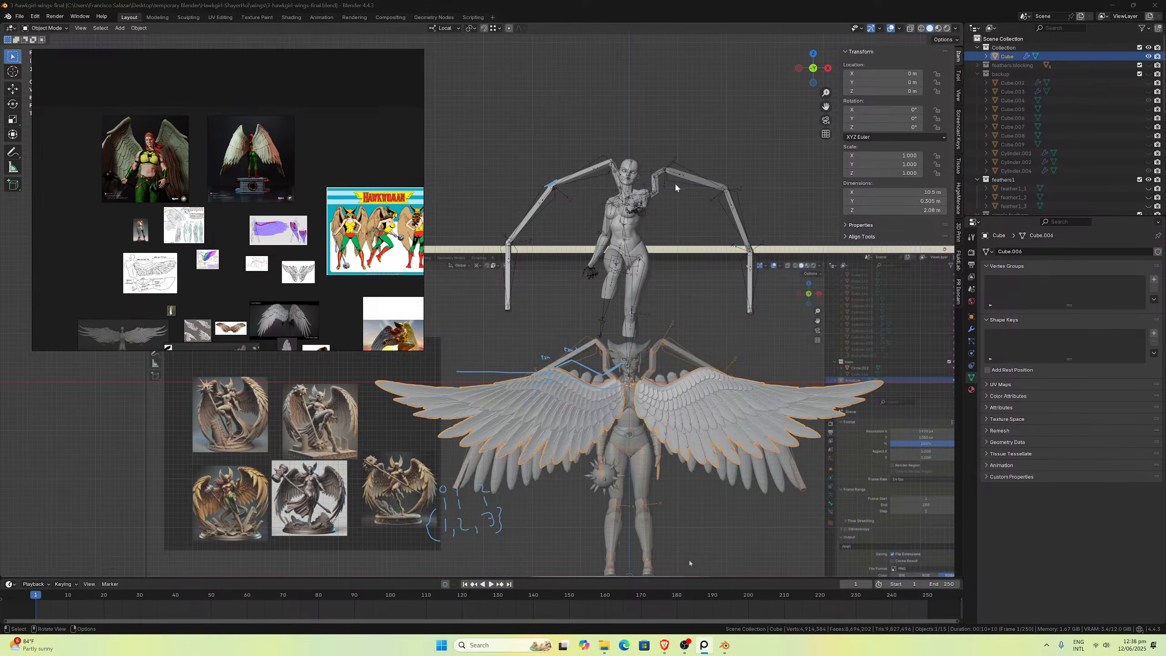
mouse_move(825, 106)
mouse_down()
mouse_move(835, 138)
mouse_move(827, 107)
mouse_up()
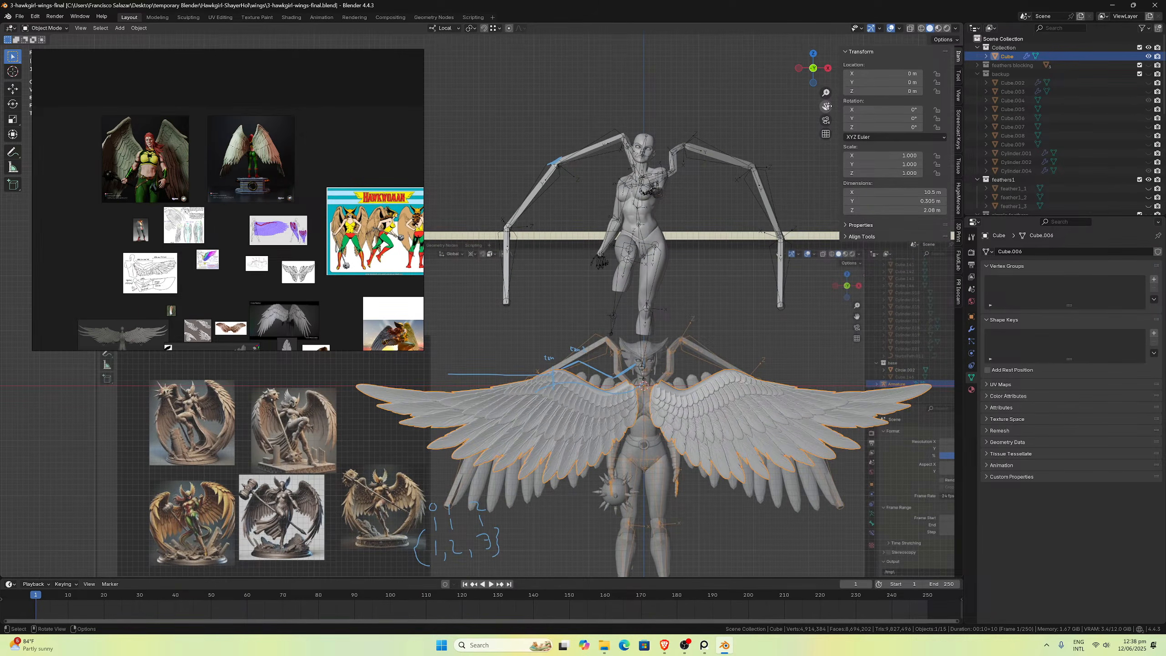
key(ctrl+s)
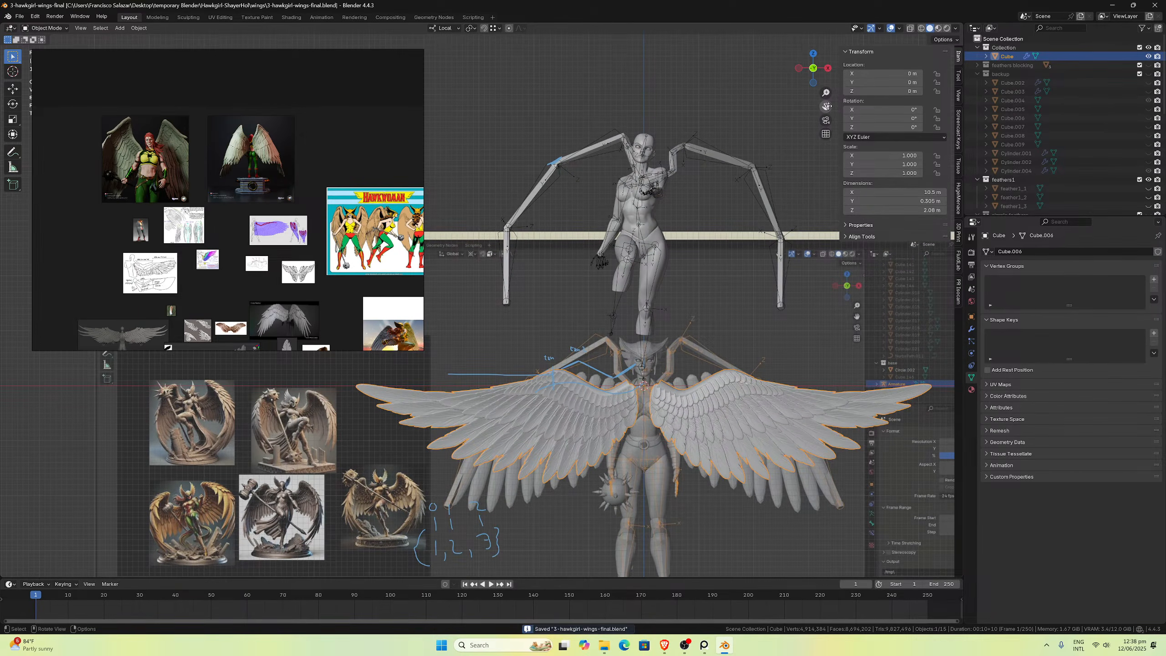